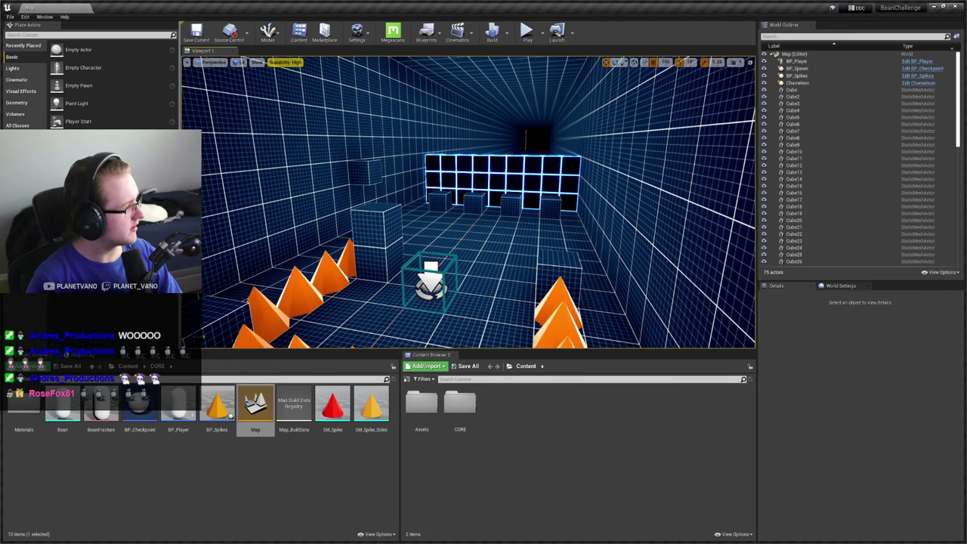
Widen the Place Actors panel beside the viewport to slightly more than its original width
left_click_drag(179, 187, 217, 187)
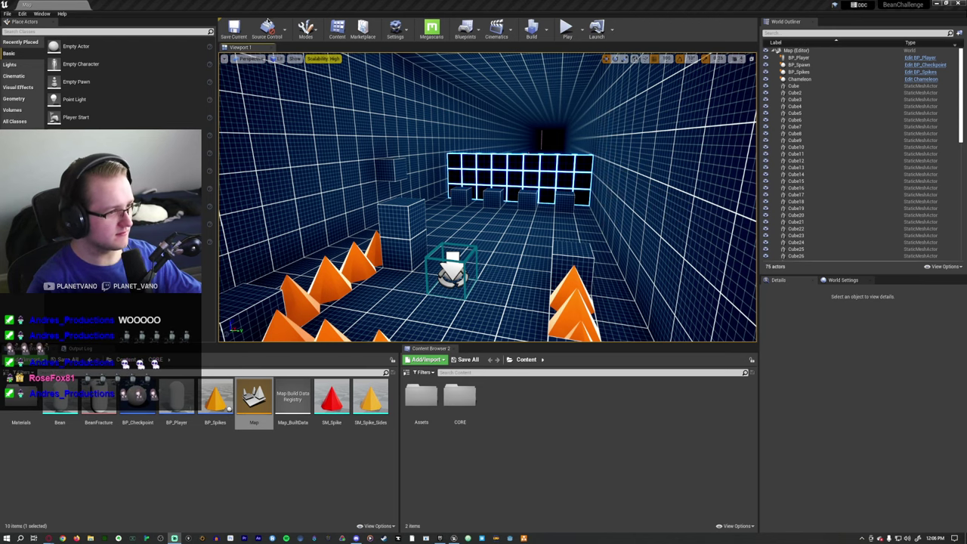
left_click_drag(216, 94, 203, 94)
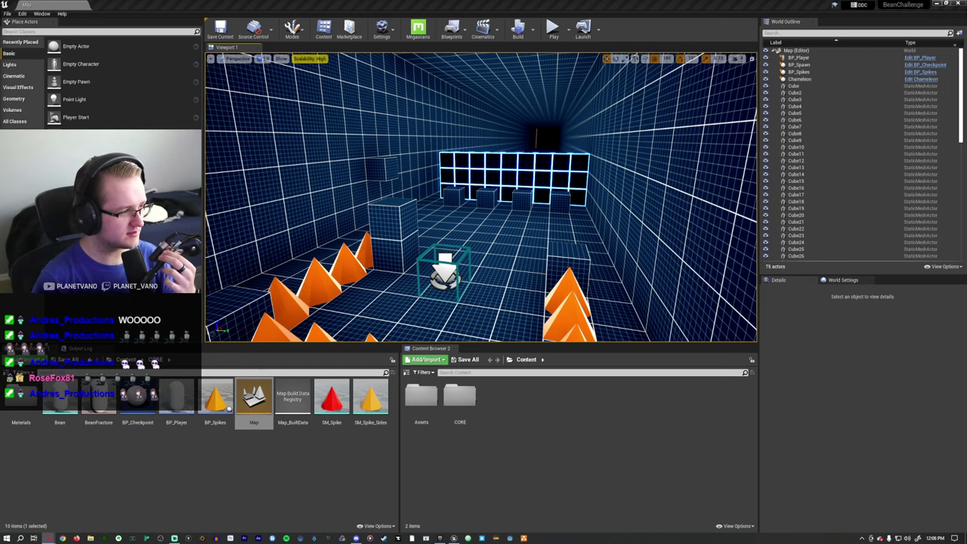
Play-test the level in the immersive viewport, running the bean past the spikes and down the corridor, and stop the session
right_click_drag(435, 206, 435, 206)
key("F11")
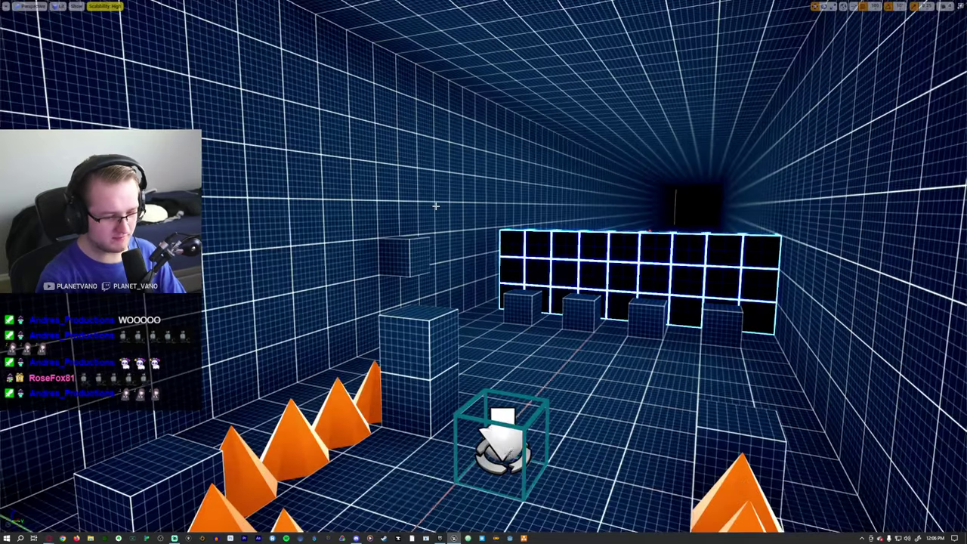
key("alt+p")
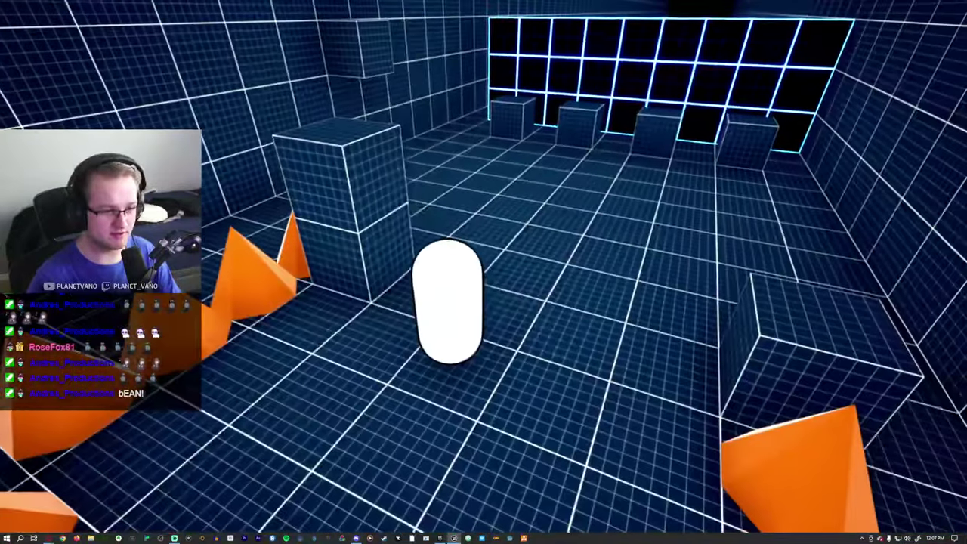
key("w")
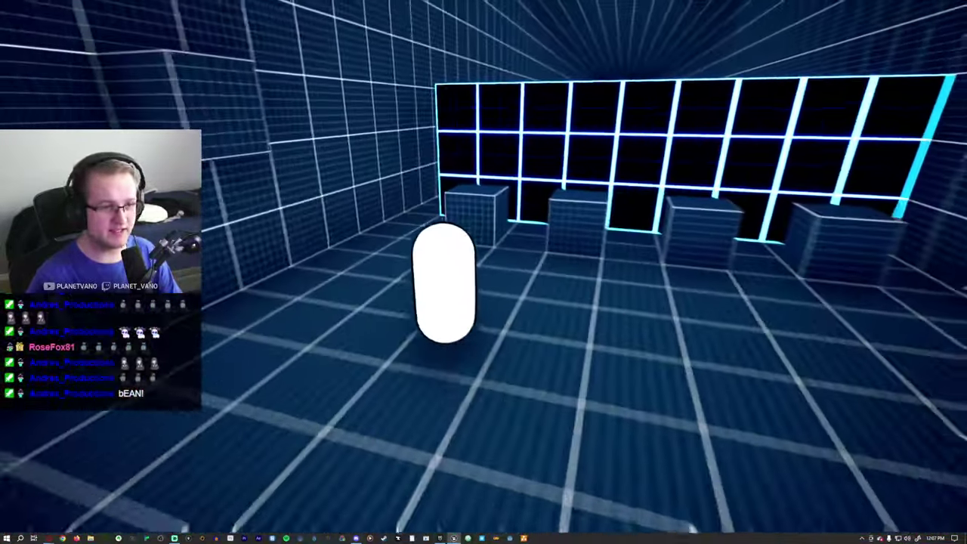
key("w")
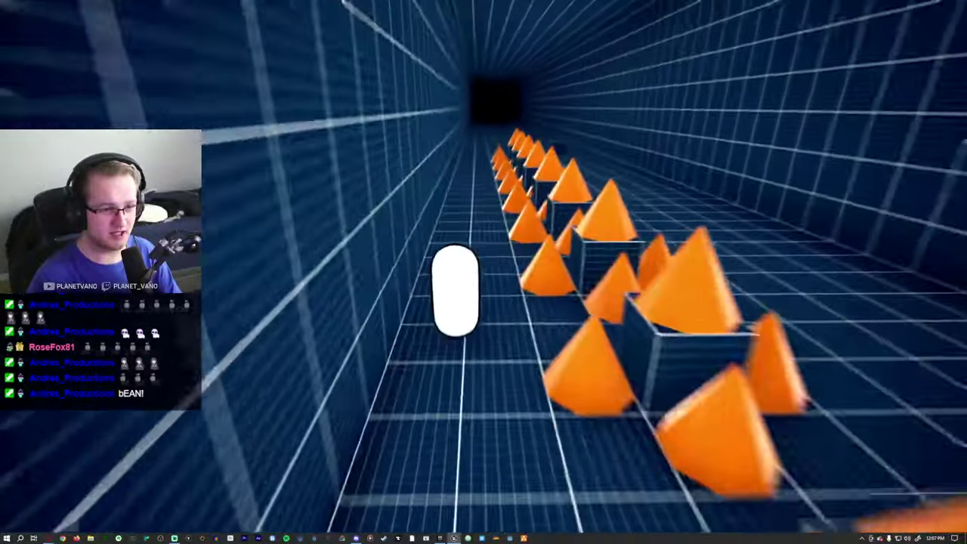
key("w")
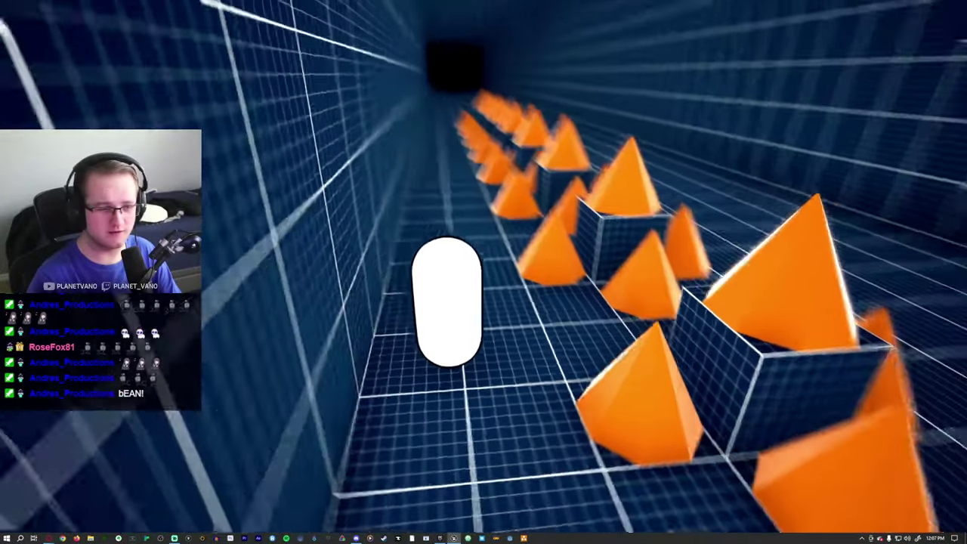
key("w")
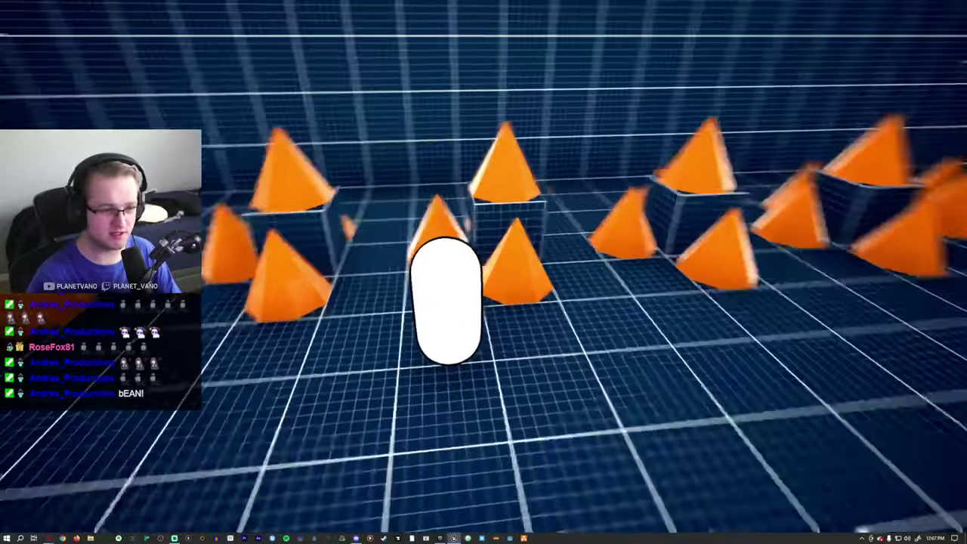
key("w")
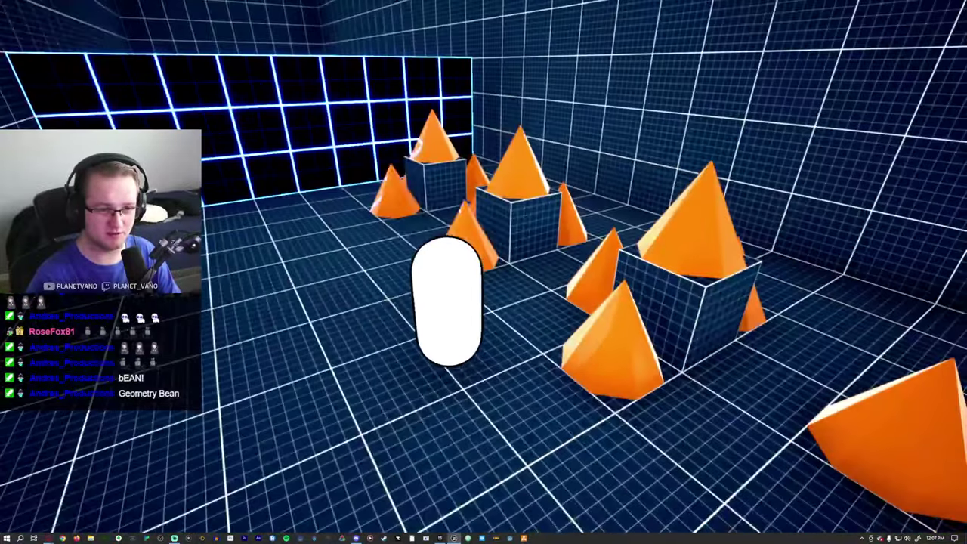
key("w")
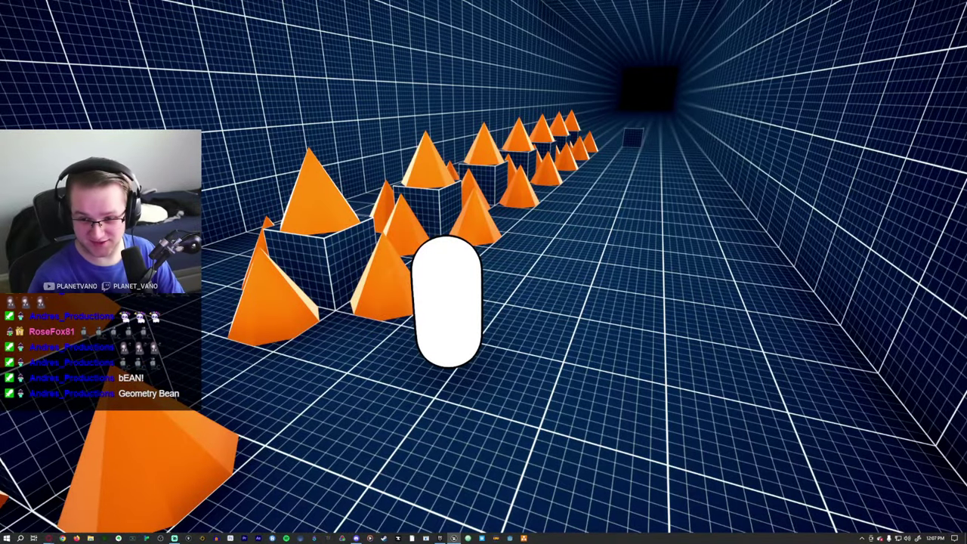
key("w")
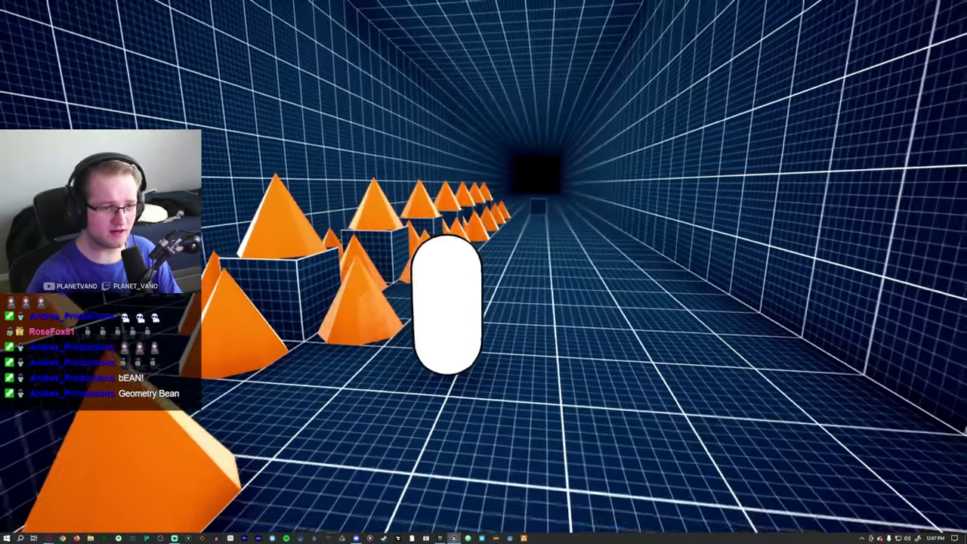
key("w")
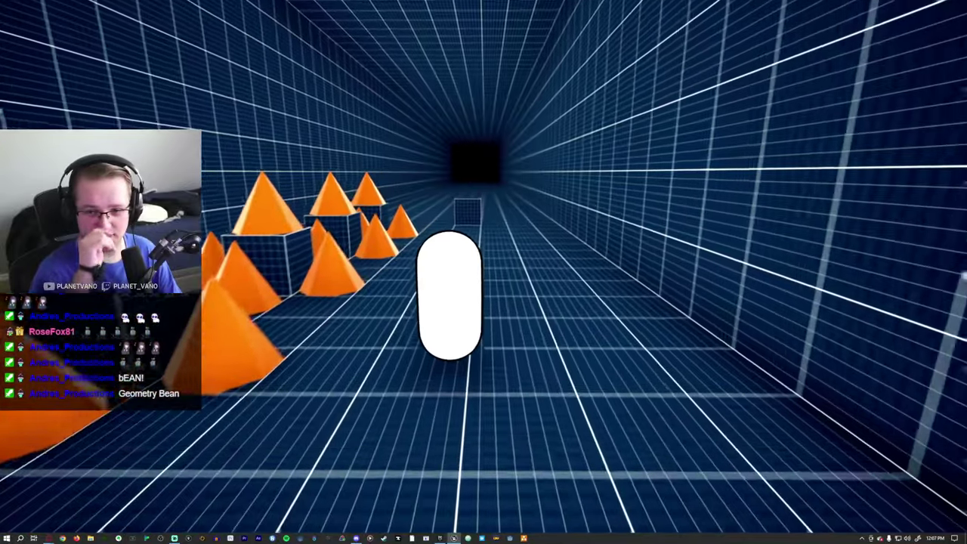
key("w")
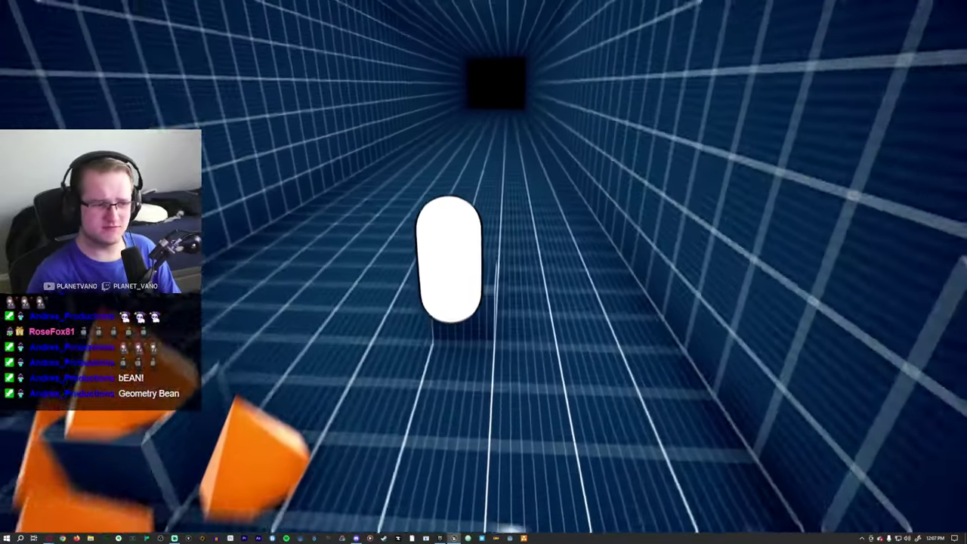
key("w")
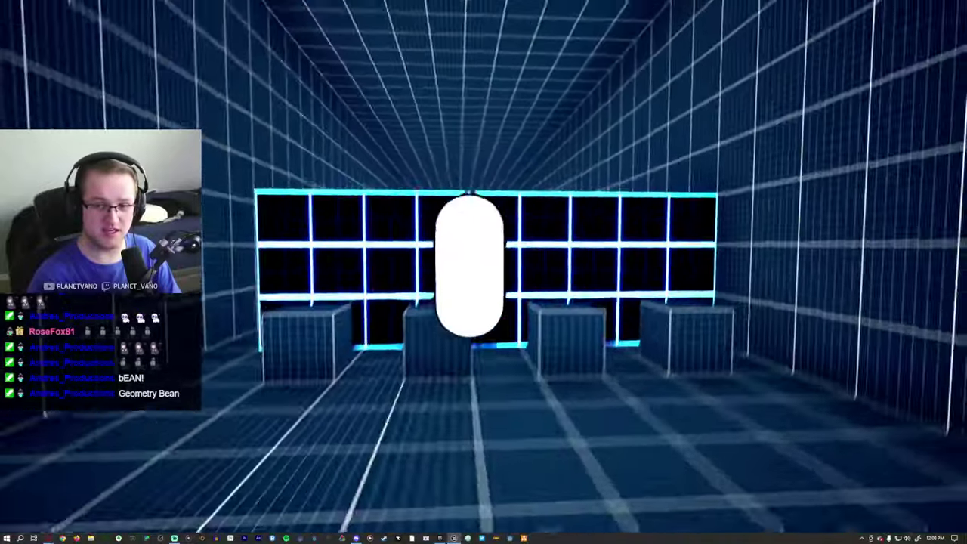
key("Escape")
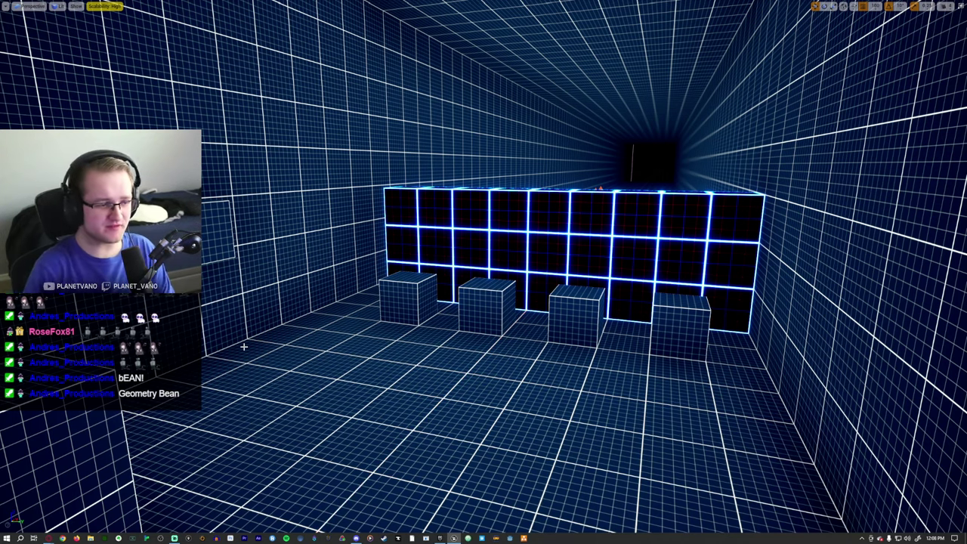
Play-test the level again, getting the bean onto the wall-mounted block, and restore the normal editor layout
key("alt+p")
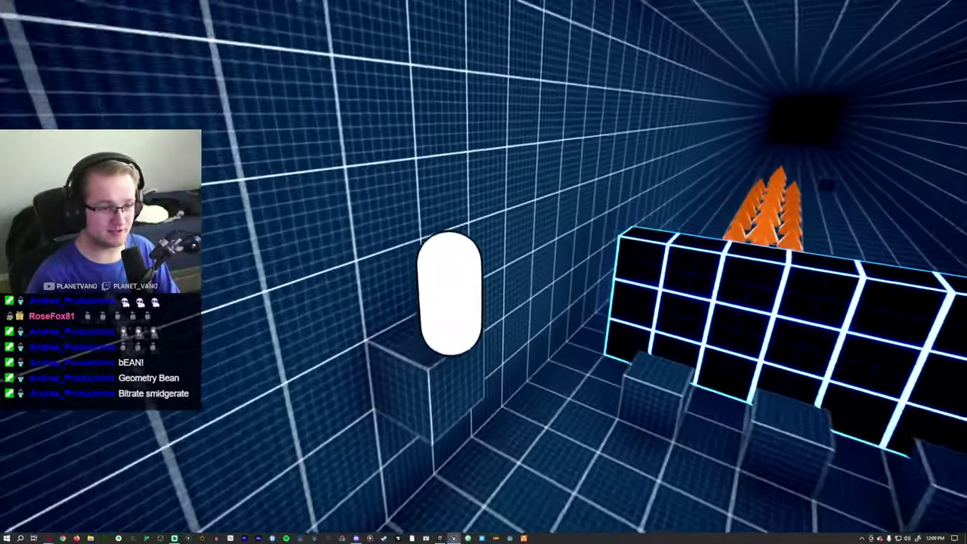
key("F11")
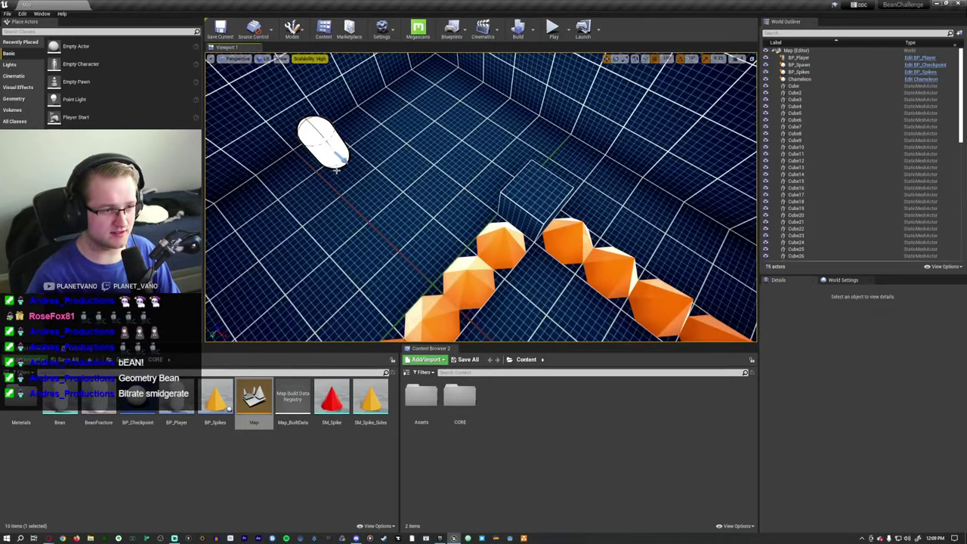
Open the BP_Player blueprint for editing and show its component preview
left_click(799, 57)
left_click(937, 300)
left_click(932, 314)
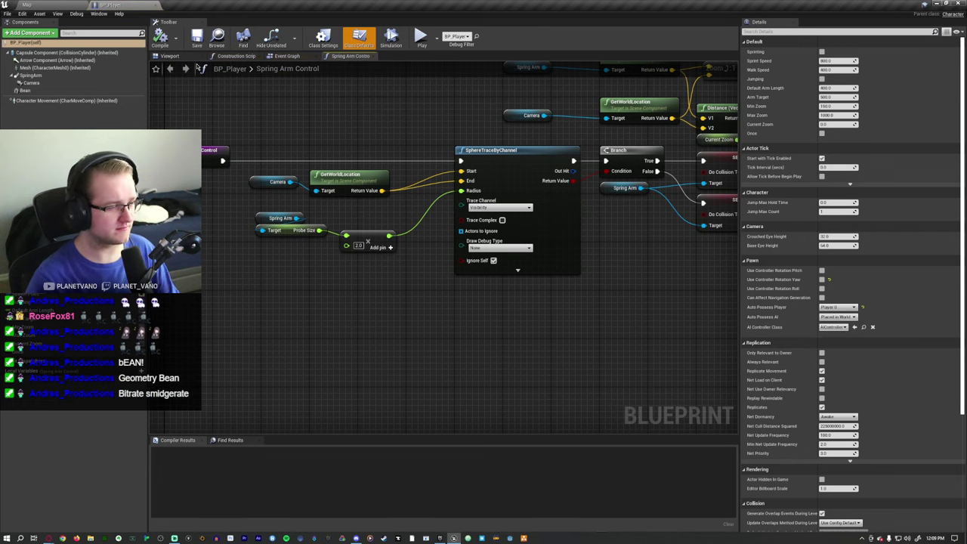
left_click(169, 56)
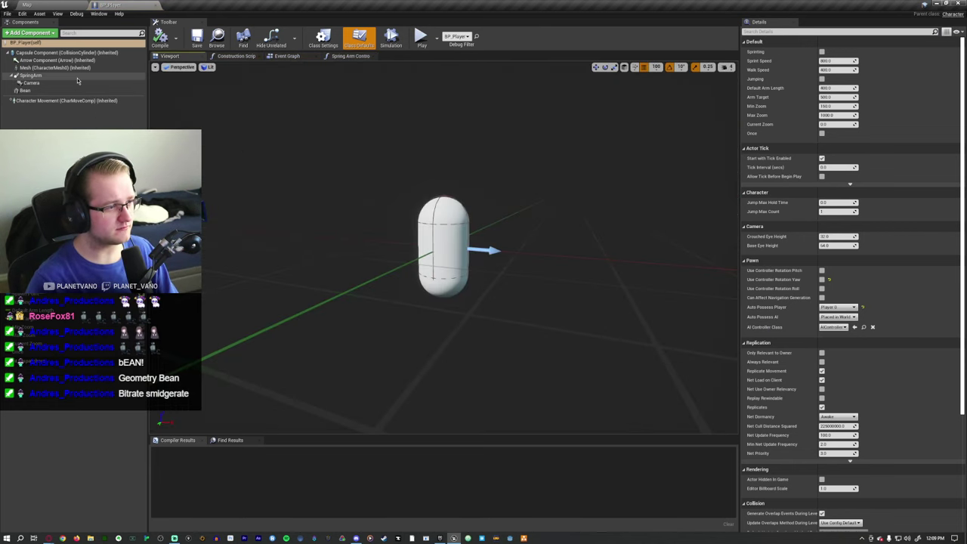
Set the SpringArm component's Target Arm Length to 0 and compile the blueprint
left_click(30, 75)
left_click(838, 168)
type("0")
key("Return")
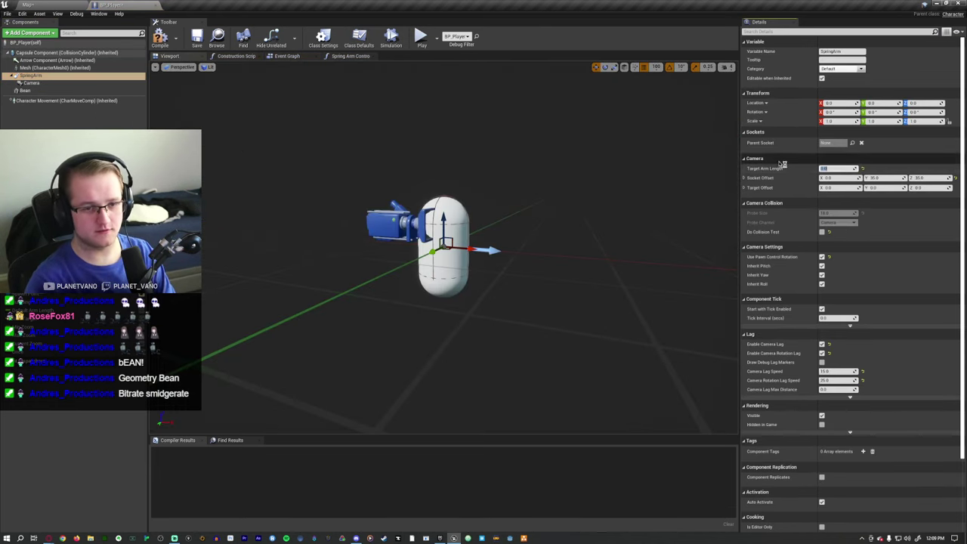
left_click(159, 38)
Return to the map, briefly play-test the shortened spring arm in the immersive viewport, and restore the normal layout
left_click(29, 4)
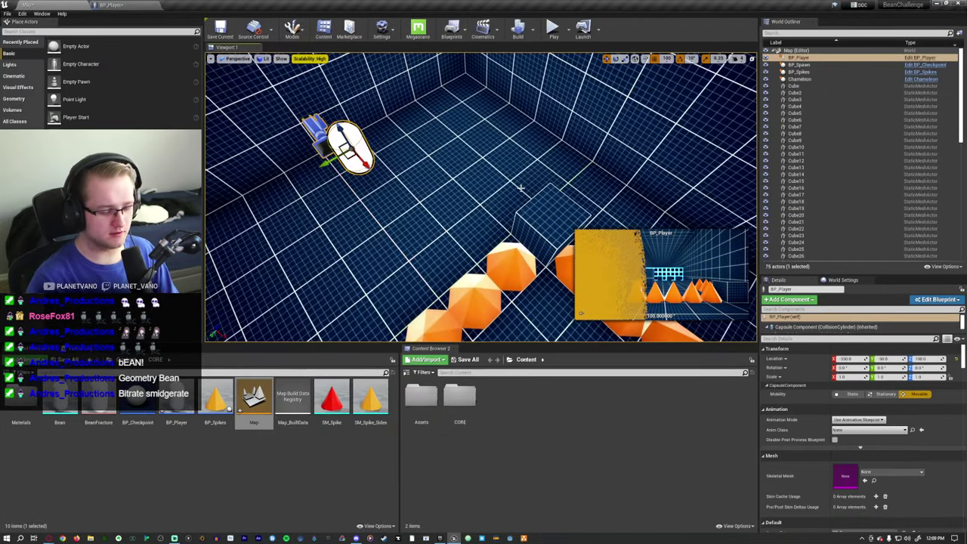
key("F11")
key("alt+p")
key("Escape")
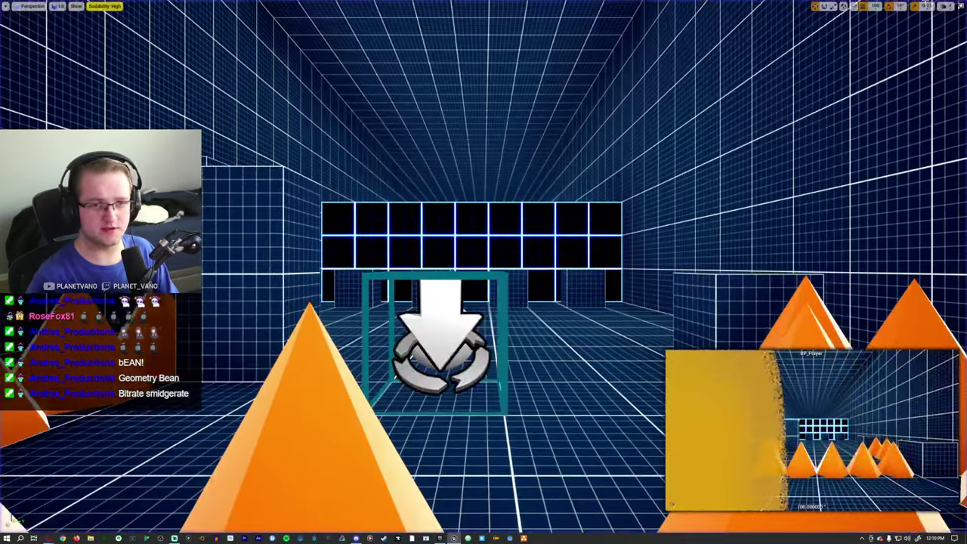
left_click(960, 6)
In BP_Player's Spring Arm Control function, break the execution link between the entry node and SphereTraceByChannel
left_click(120, 5)
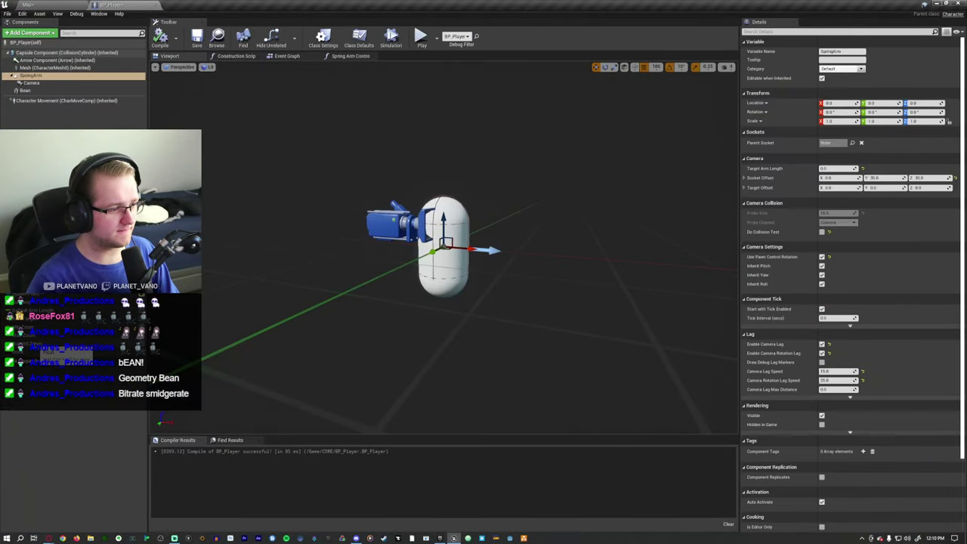
left_click(856, 209)
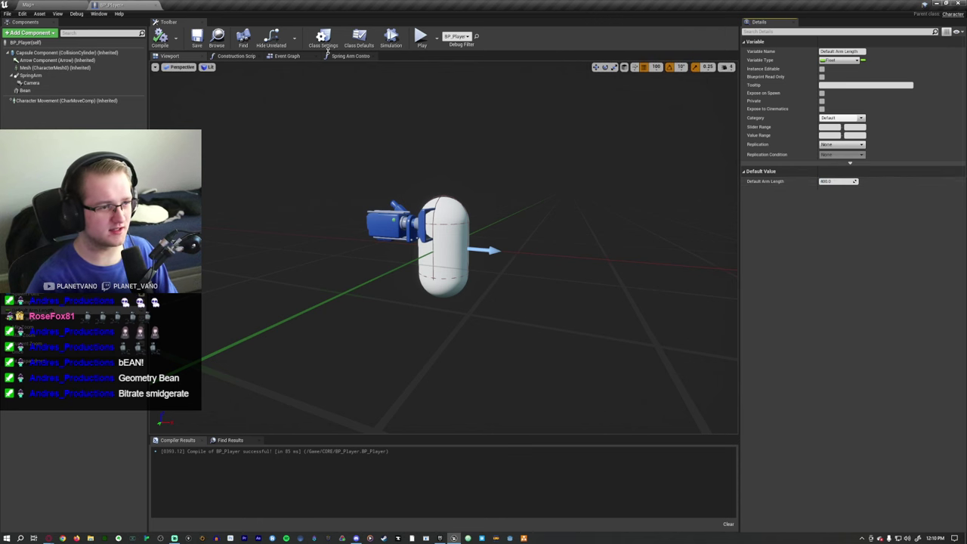
left_click(350, 55)
mouse_move(223, 160)
left_mouse_down()
mouse_move(236, 161)
mouse_move(224, 160)
left_mouse_up()
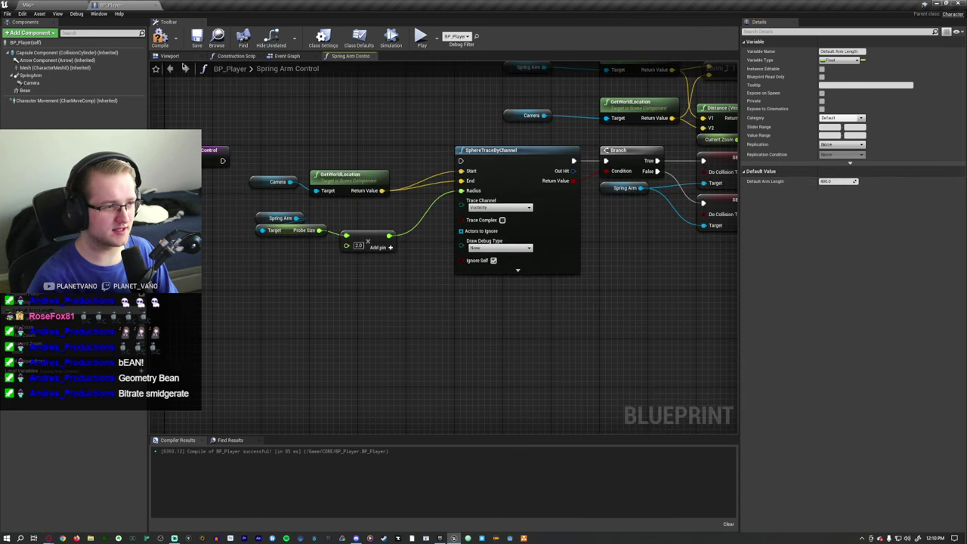
Play-test the map in the immersive viewport with the Spring Arm Control logic disconnected, and return to the normal layout
left_click(30, 4)
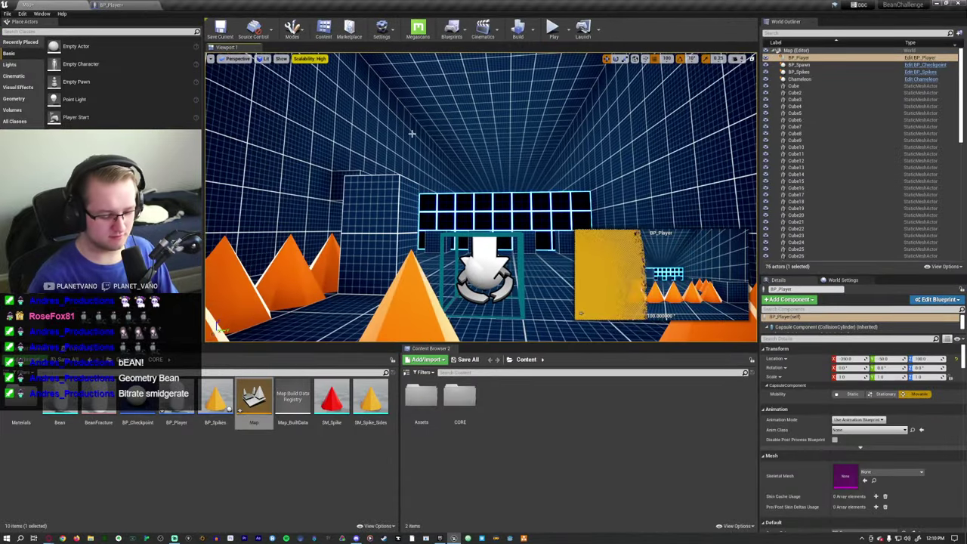
key("F11")
key("alt+p")
left_click(412, 134)
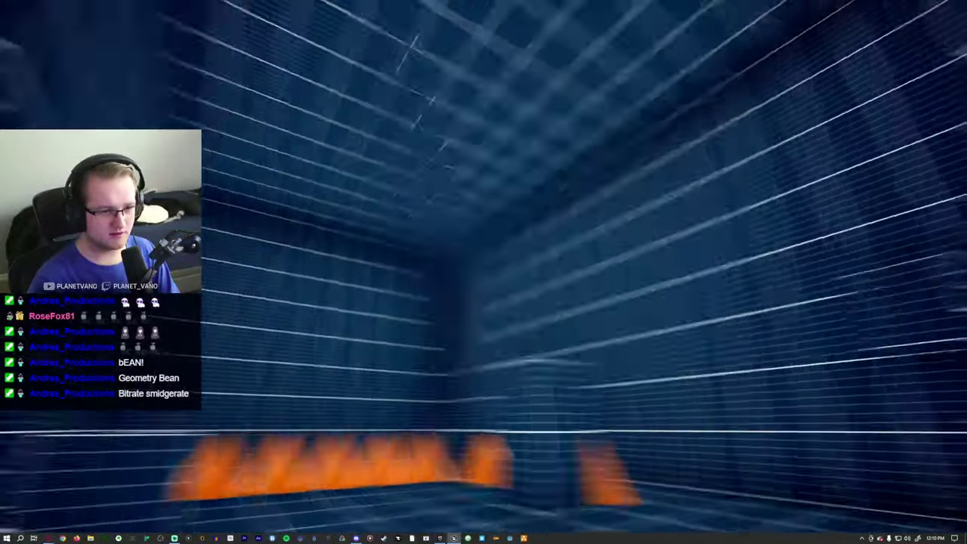
key("Escape")
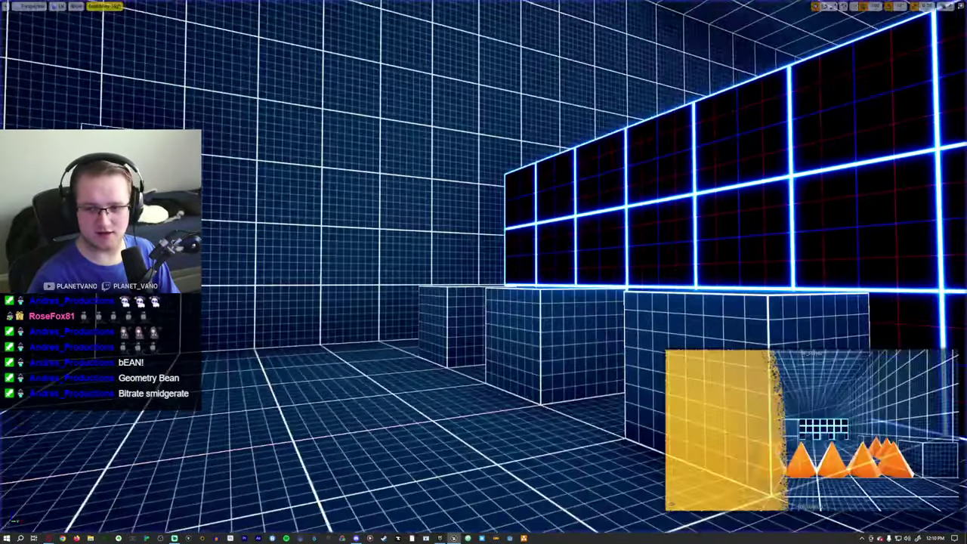
left_click(947, 7)
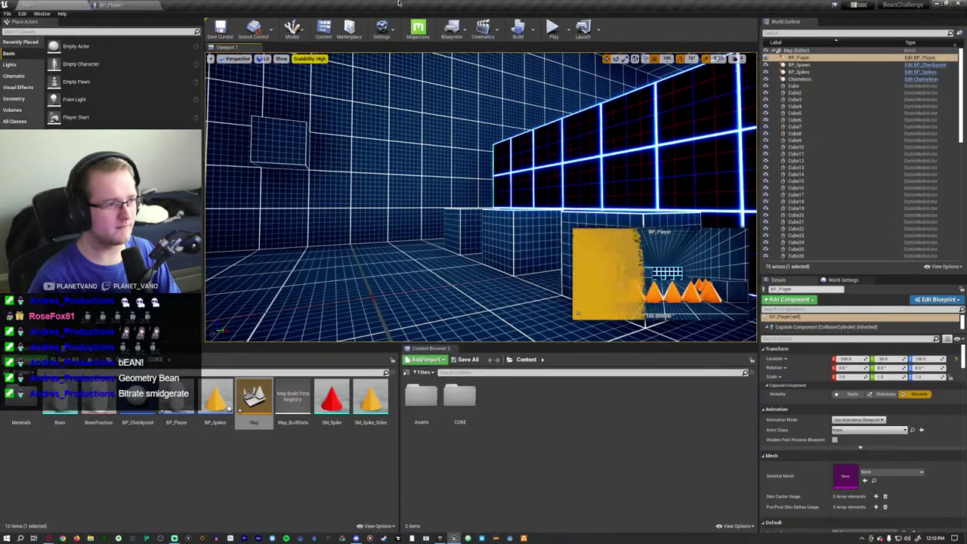
Set the BP_Player SpringArm's Socket Offset to 0 in Y and Z
left_click(112, 5)
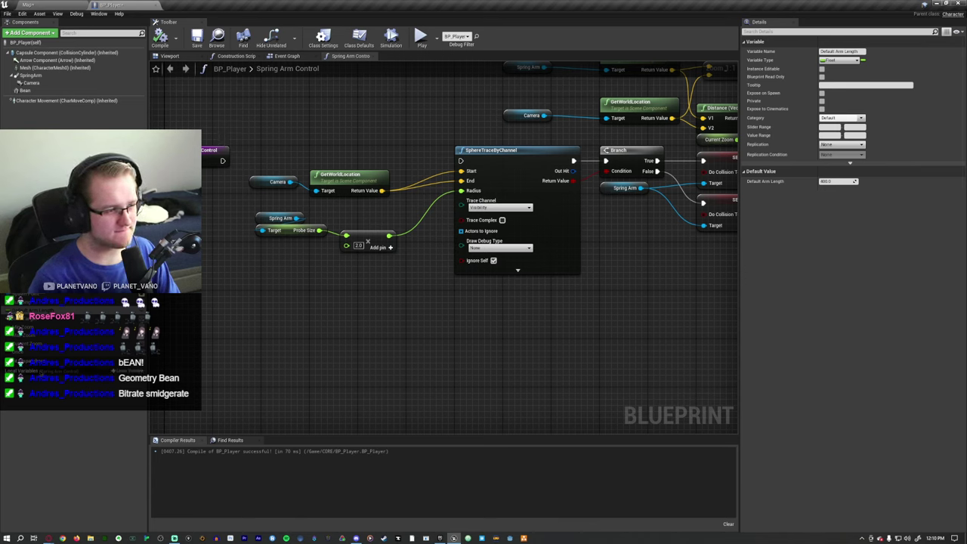
left_click(61, 76)
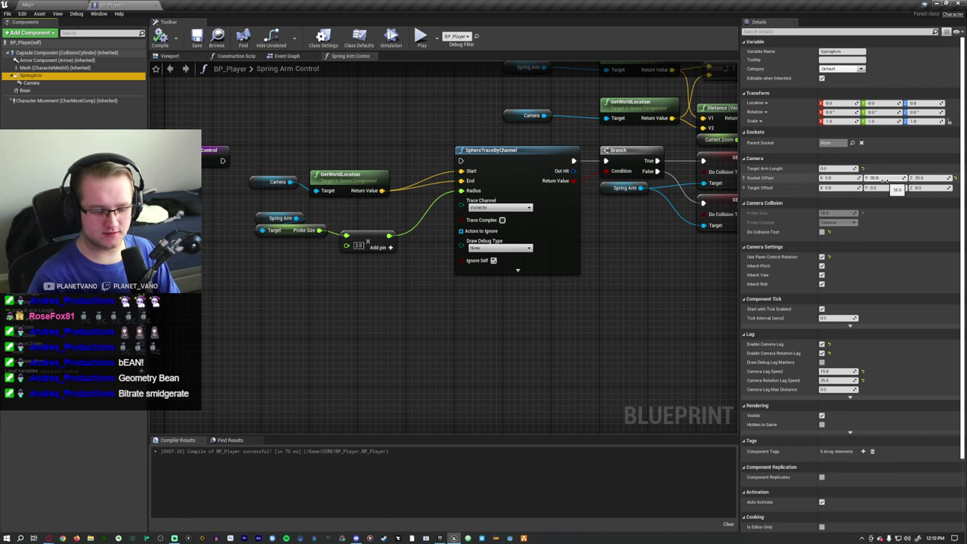
left_click(918, 178)
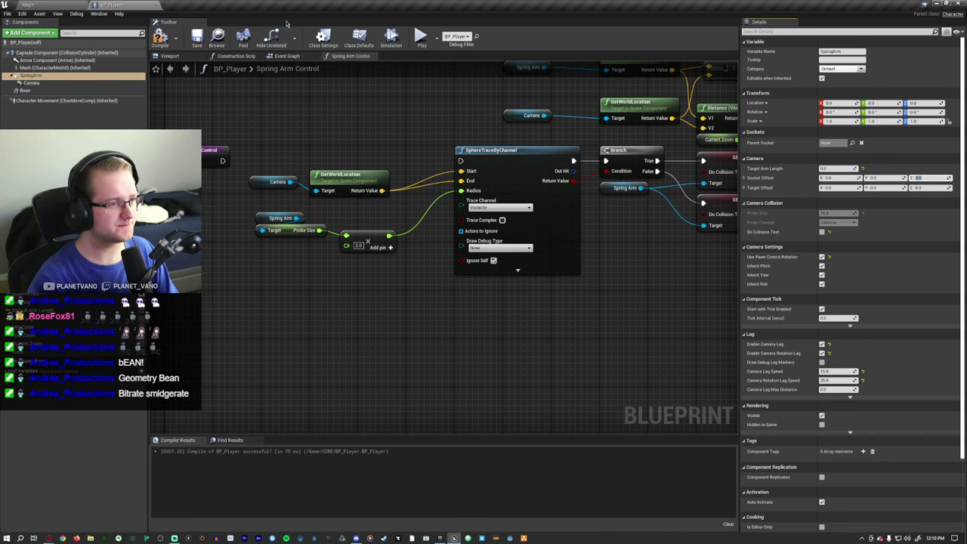
Play-test the map with the spring arm's socket offset cleared and stop the session
left_click(78, 5)
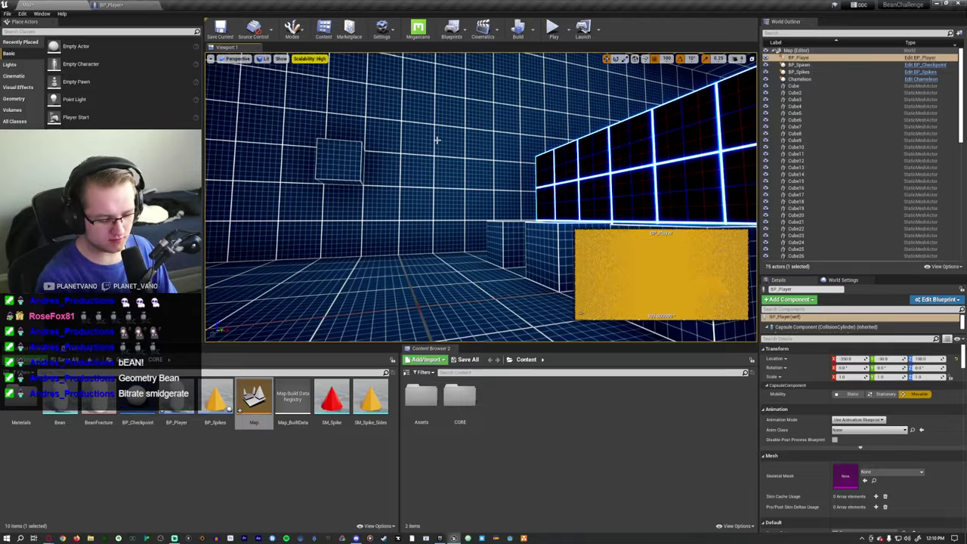
key("alt+p")
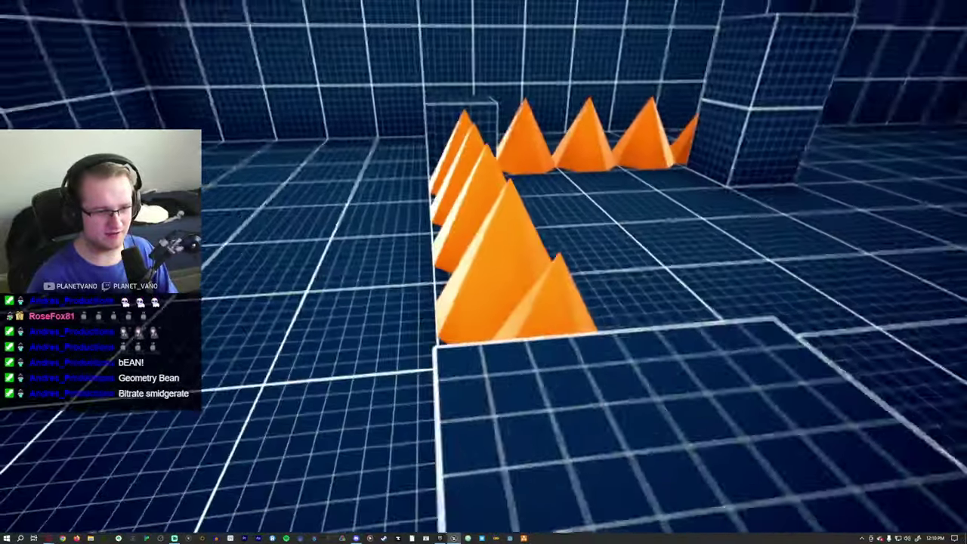
key("Escape")
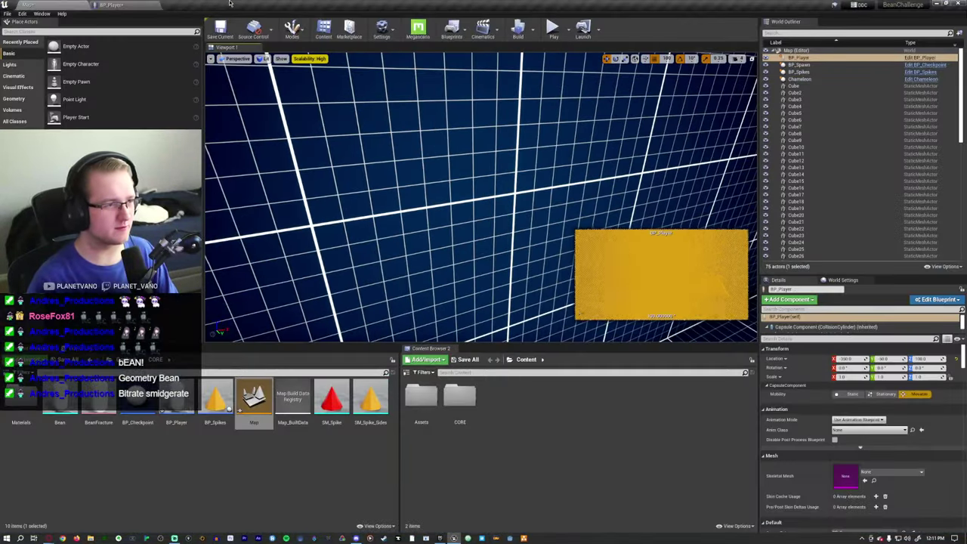
Set the BP_Player SpringArm's Socket Offset Z to 30 and disable camera lag
left_click(111, 4)
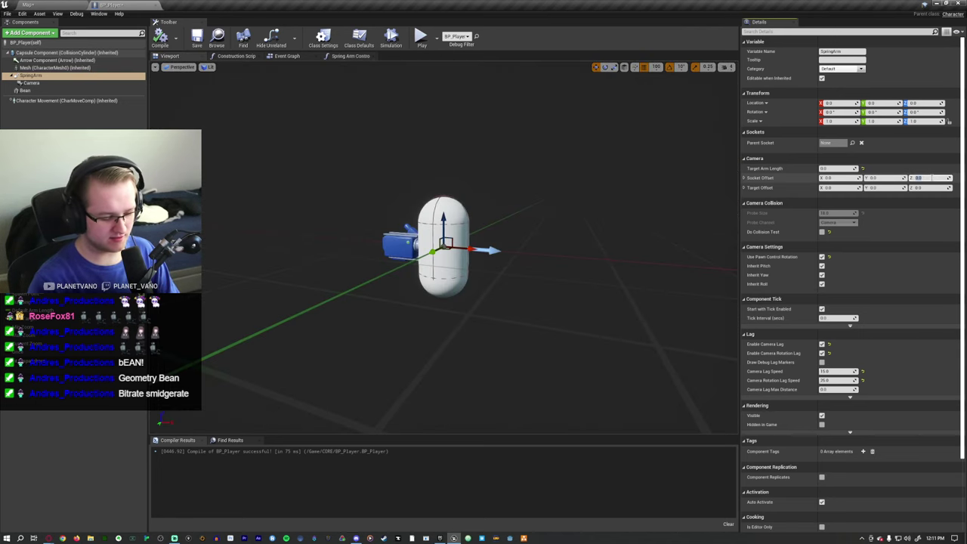
key("Return")
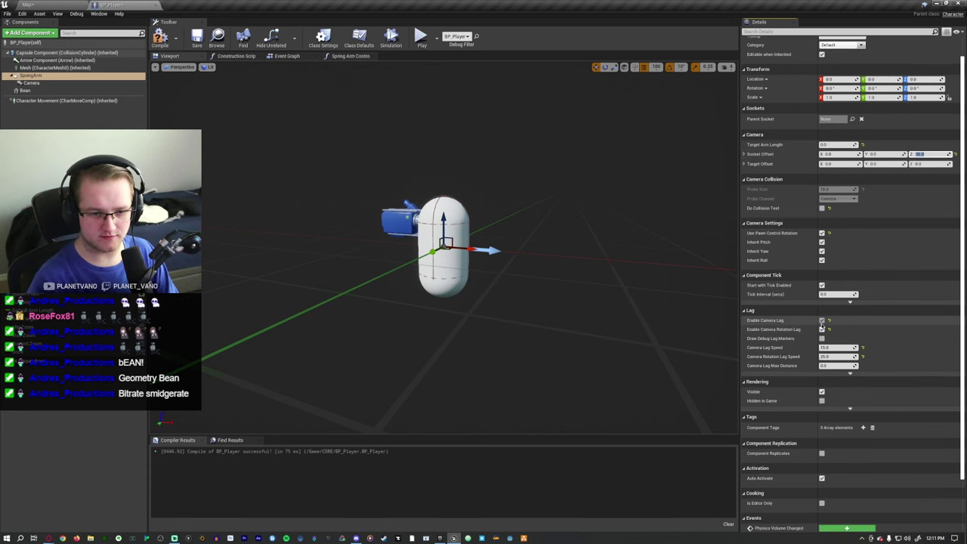
Play-test the map in the immersive viewport with the raised first-person camera and camera lag off, and return to the normal layout
left_click(43, 3)
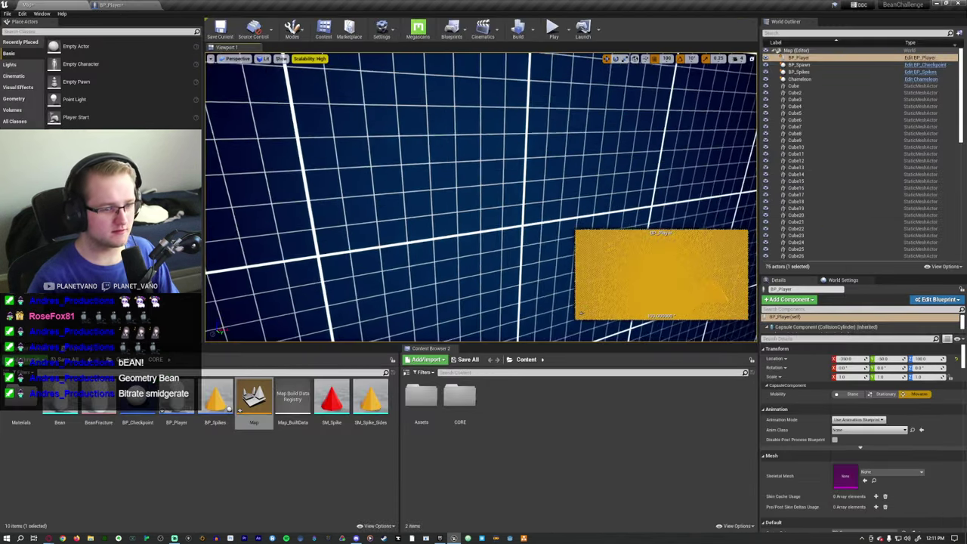
key("F11")
key("alt+p")
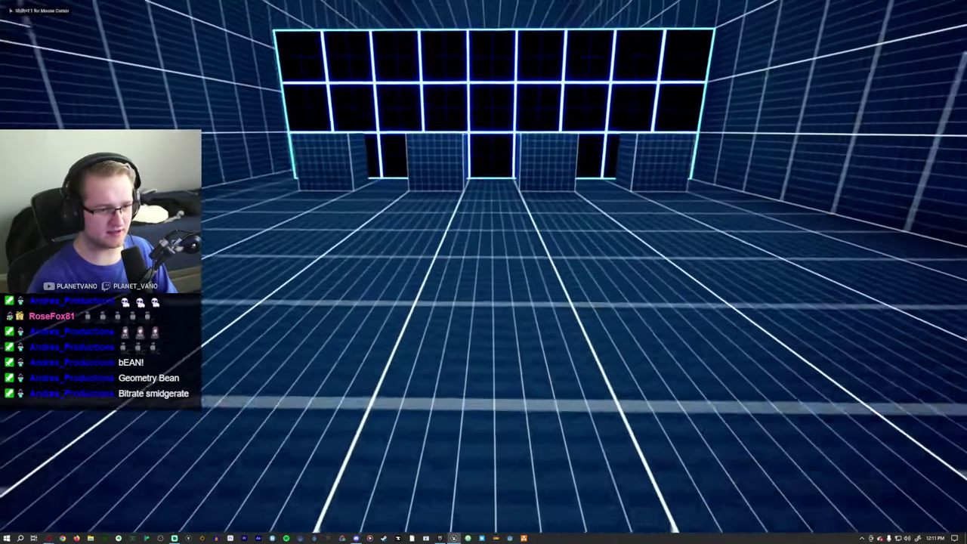
key("w")
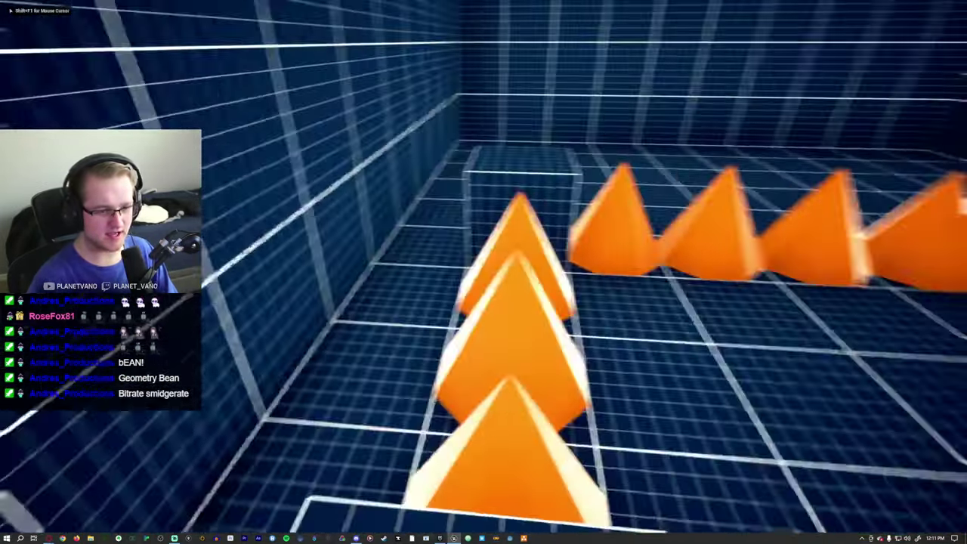
key("w")
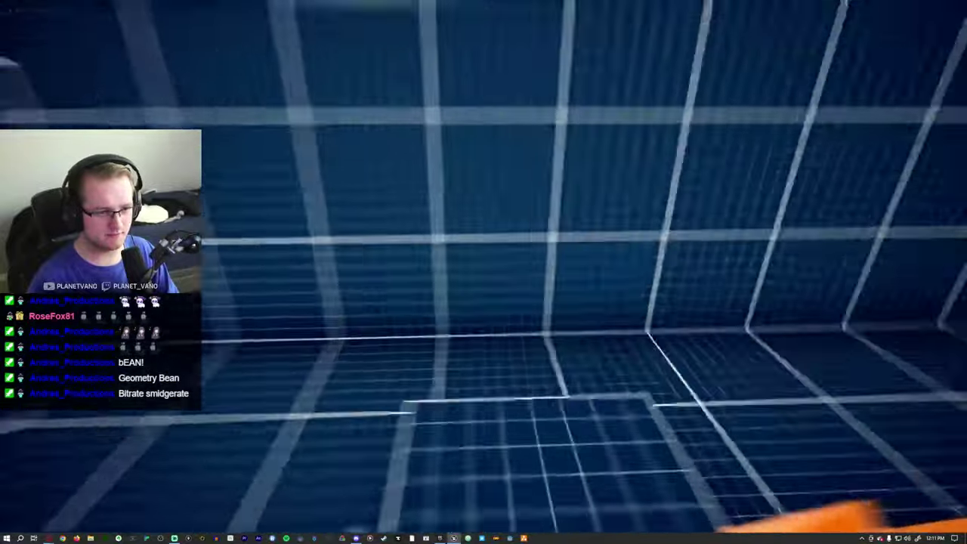
key("w")
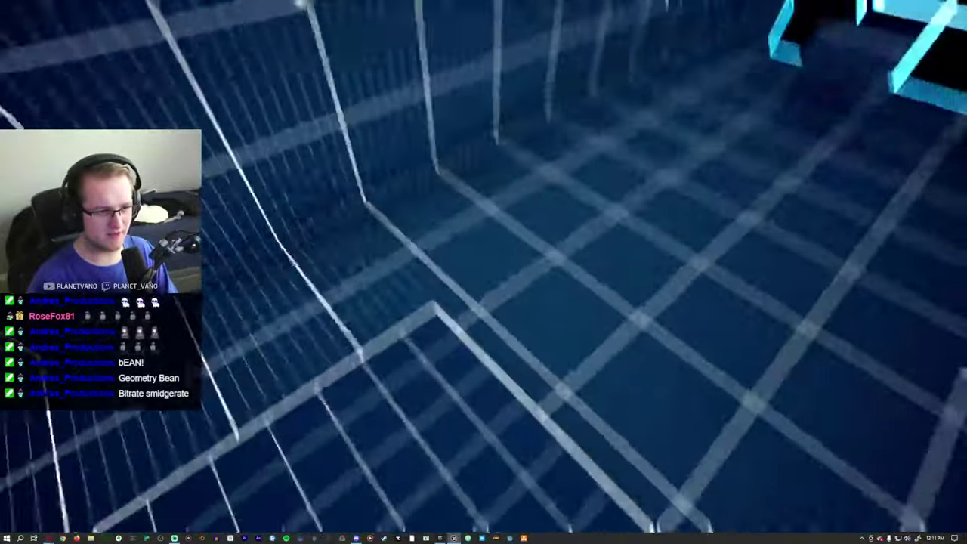
key("w")
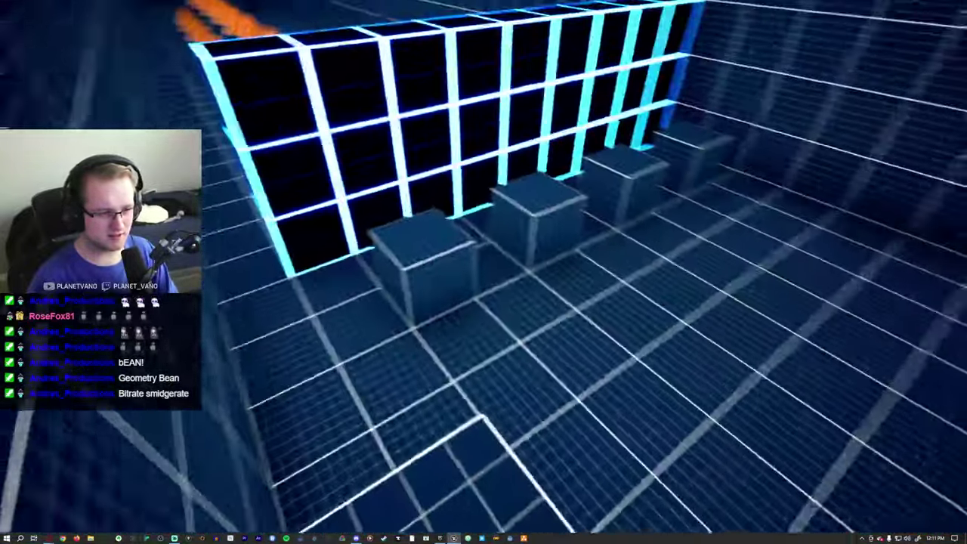
key("w")
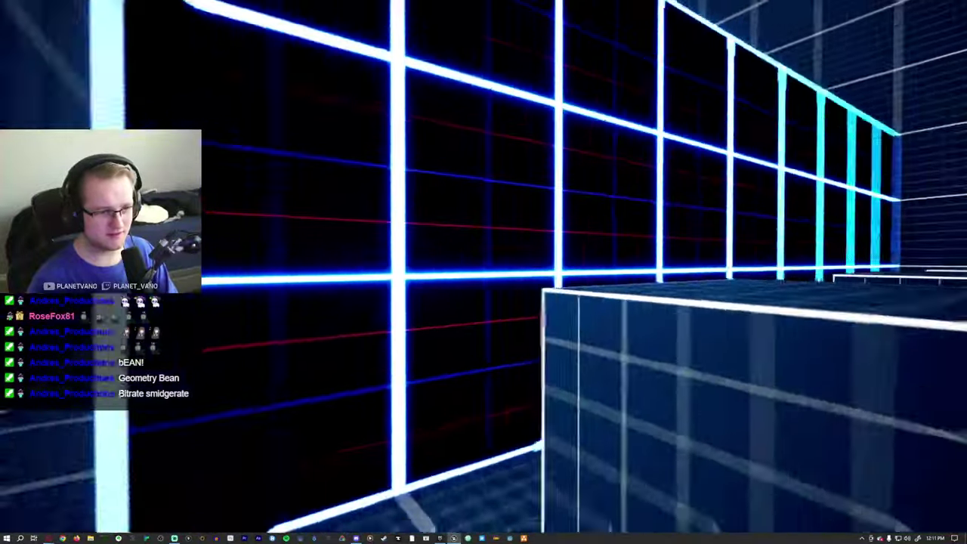
key("w")
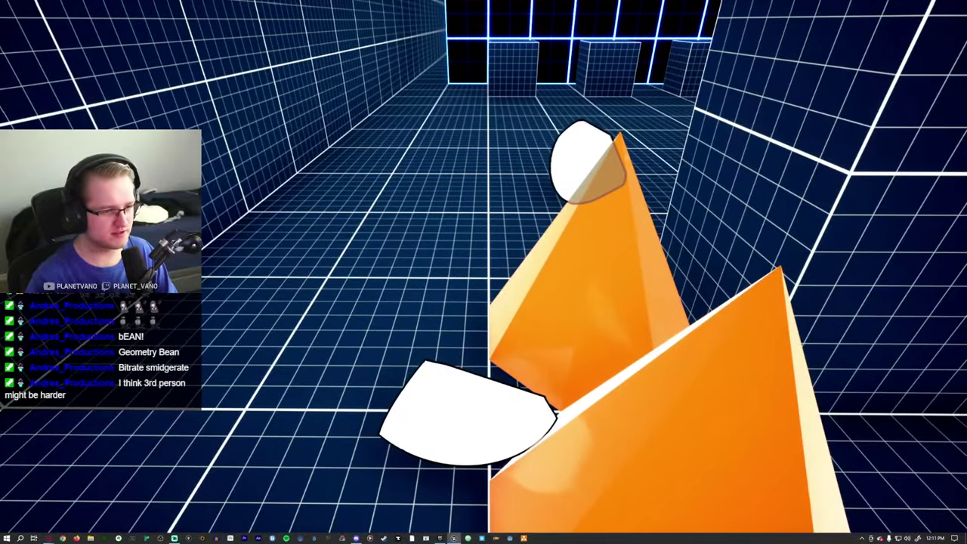
key("Escape")
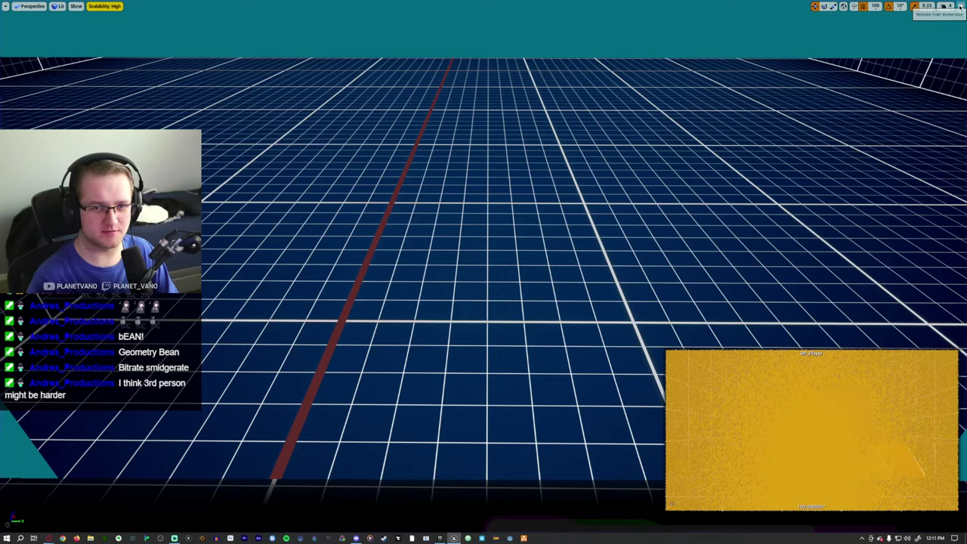
left_click(960, 6)
Re-enable camera lag on the BP_Player SpringArm, set its Socket Offset Y to 35, and compile the blueprint
left_click(178, 7)
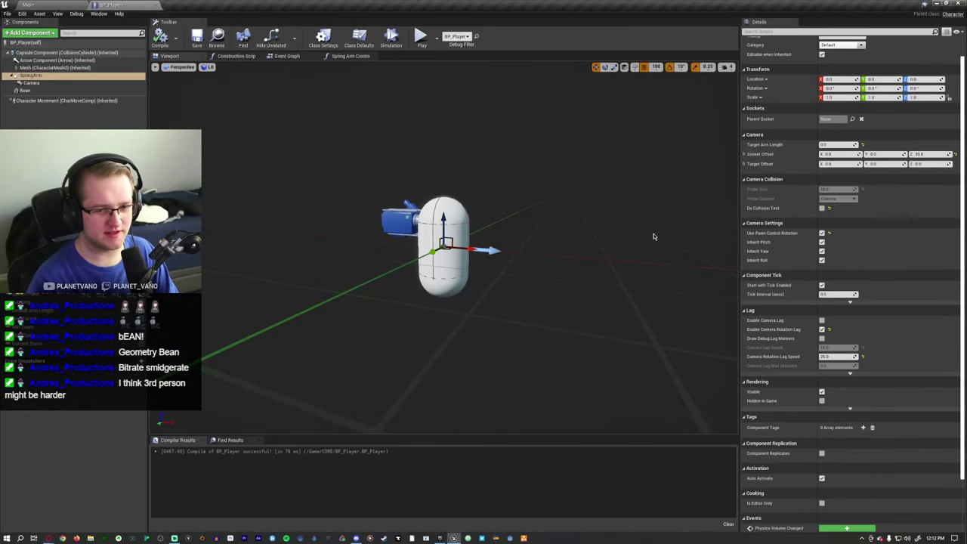
left_click(822, 321)
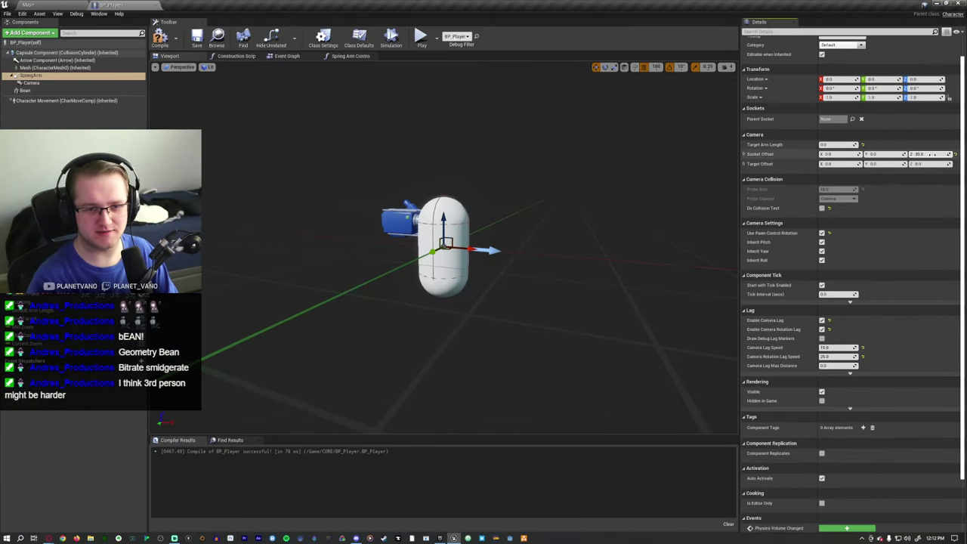
left_click(877, 154)
type("35")
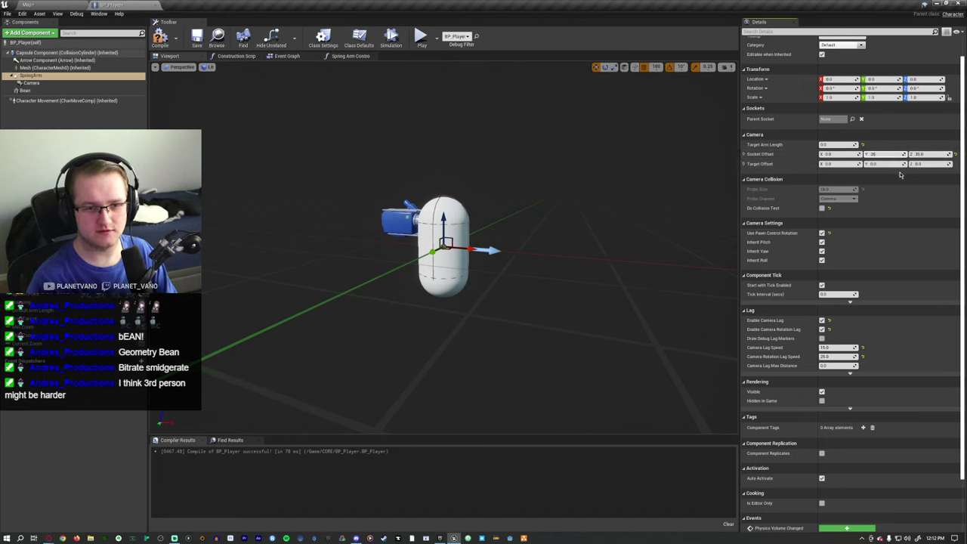
key("Return")
left_click(159, 40)
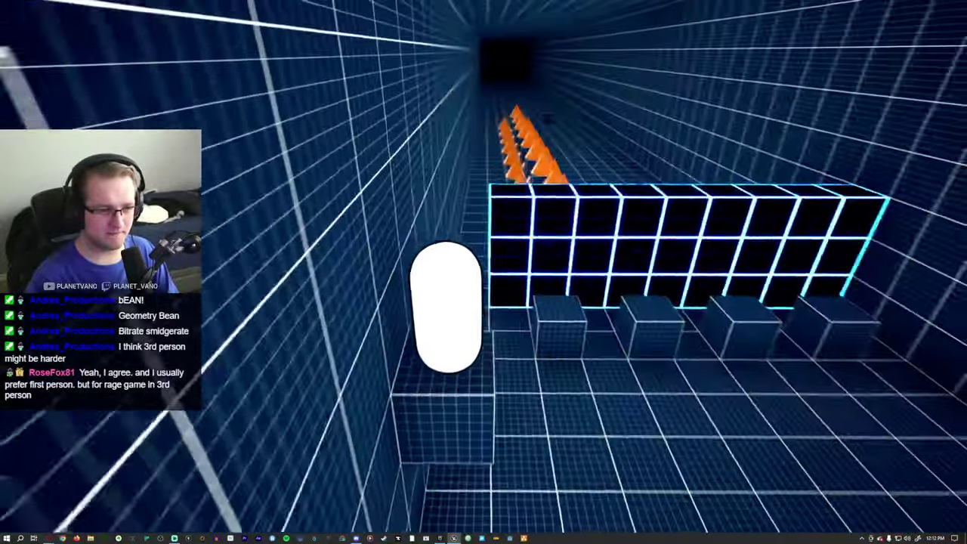
Play-test the obstacle level with the third-person camera, jumping around the blocks, and stop the session
key("space")
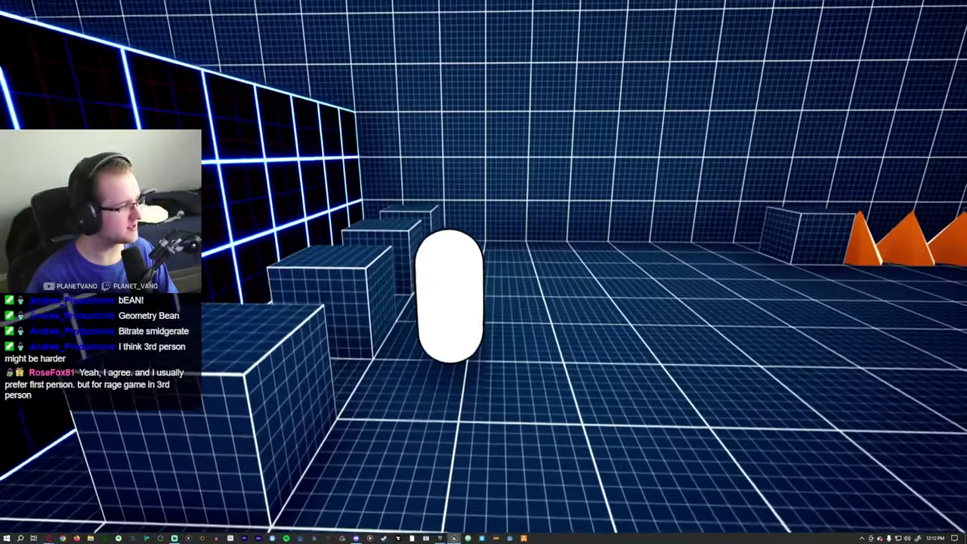
key("Escape")
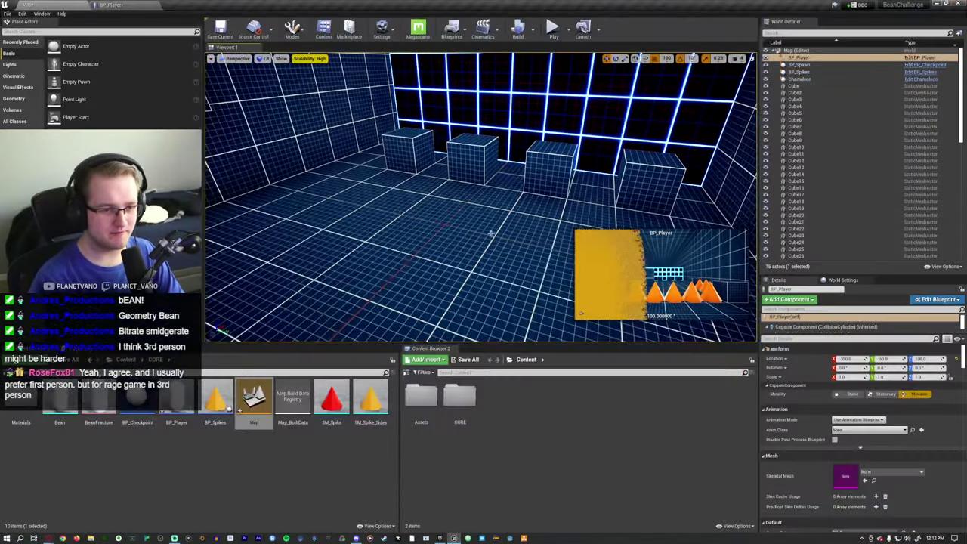
Select the glowing grid wall Cube6 across the corridor and scale it down in Y to 8.25
right_click_drag(447, 328, 445, 273)
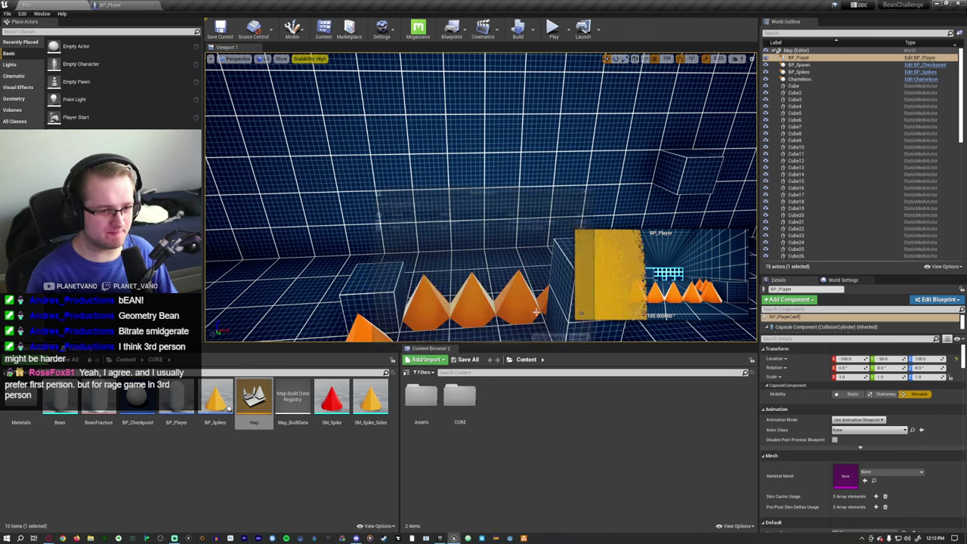
key("1")
right_click_drag(483, 222, 483, 222)
key("w")
left_click(533, 196)
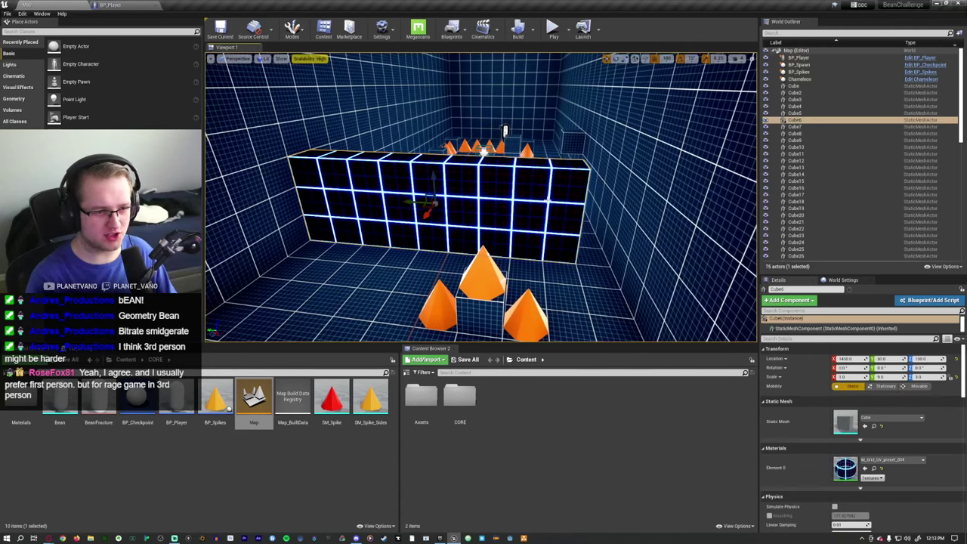
right_click_drag(533, 196, 533, 196)
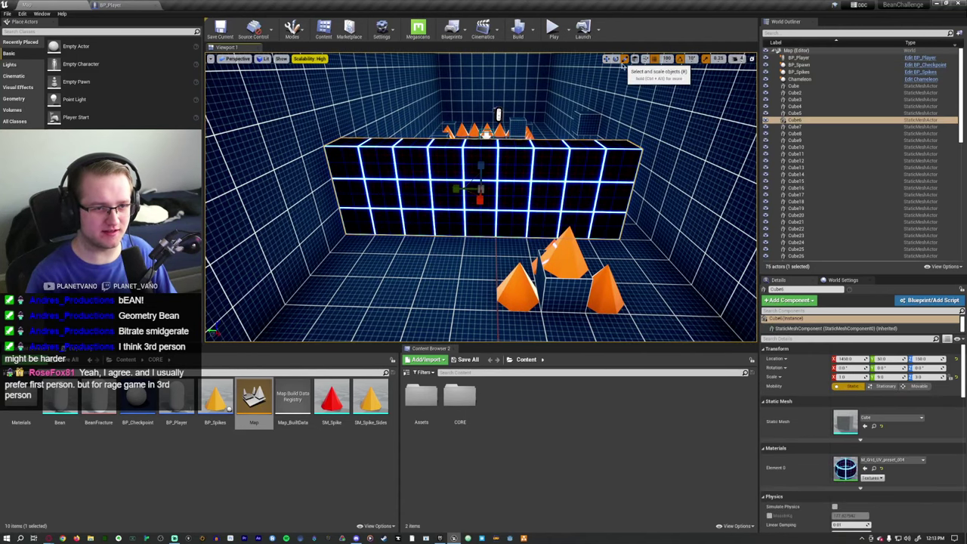
left_click_drag(458, 196, 467, 195)
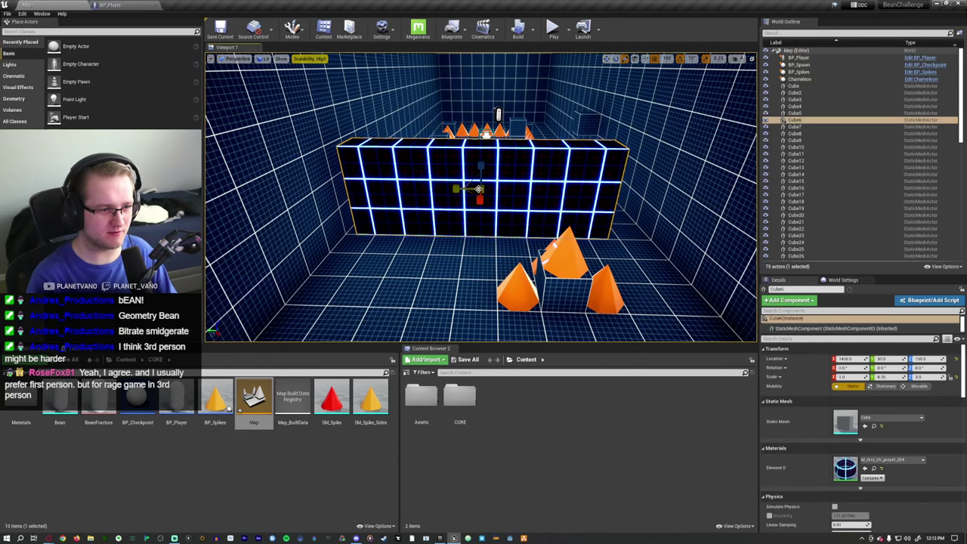
Move the glowing wall sideways to Y 100 and set the position grid snap size to 50
left_click(607, 58)
left_click_drag(454, 191, 431, 191)
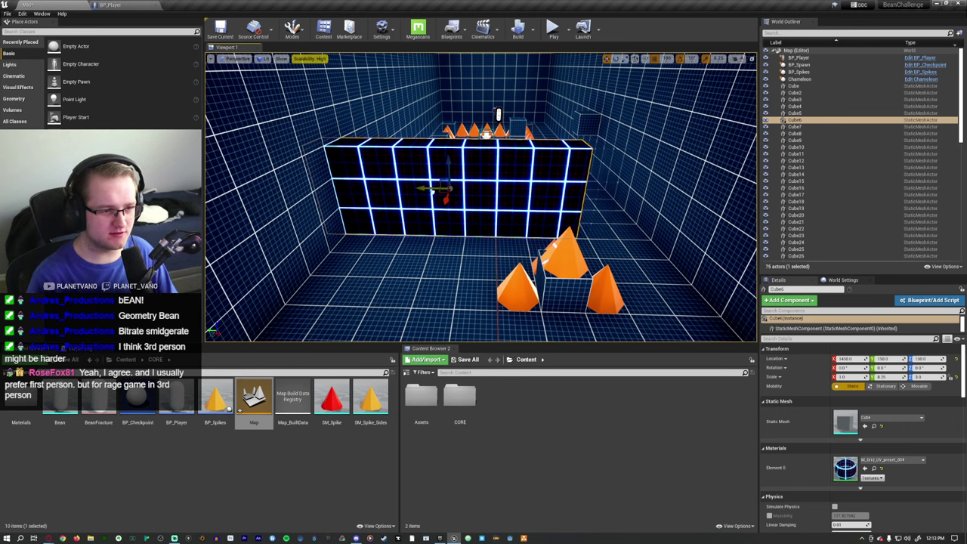
left_click(664, 60)
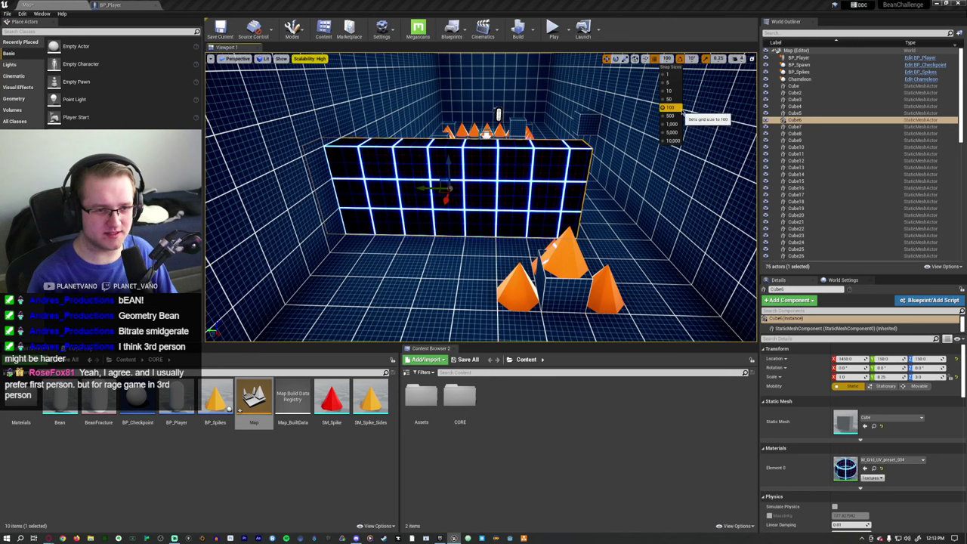
left_click(671, 100)
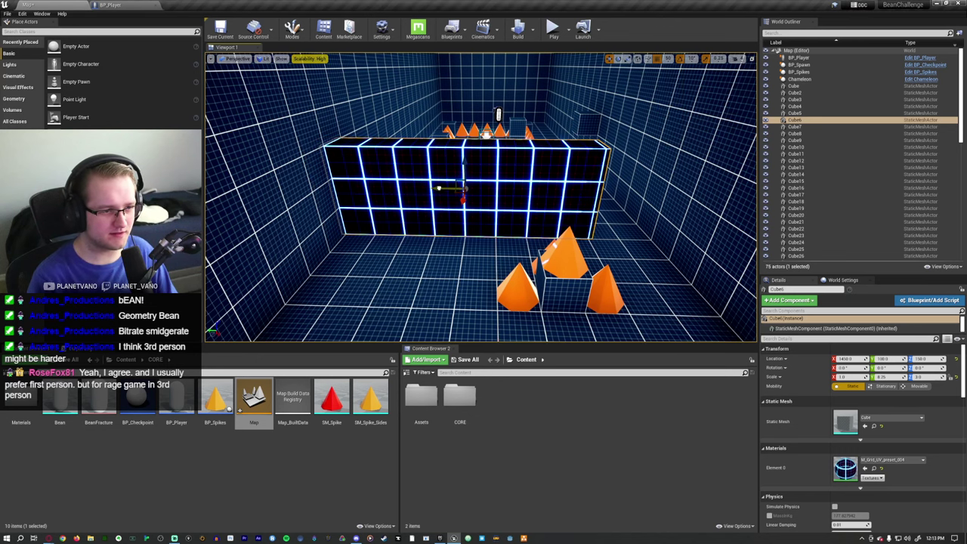
middle_click_drag(454, 189, 520, 131)
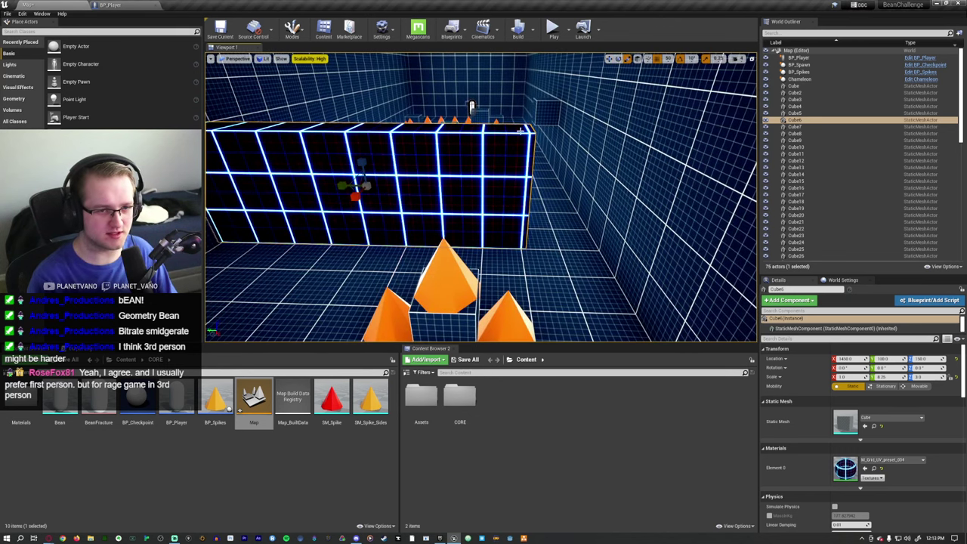
Play-test the map in the viewport, passing the bean through the gap beside the glowing wall, and stop the session
right_click_drag(484, 197, 401, 198)
key("alt+p")
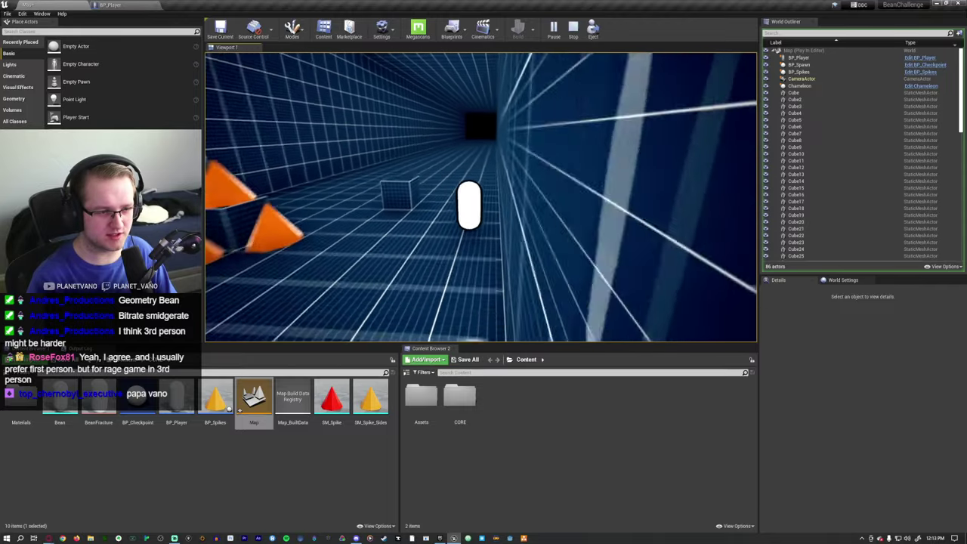
key("Escape")
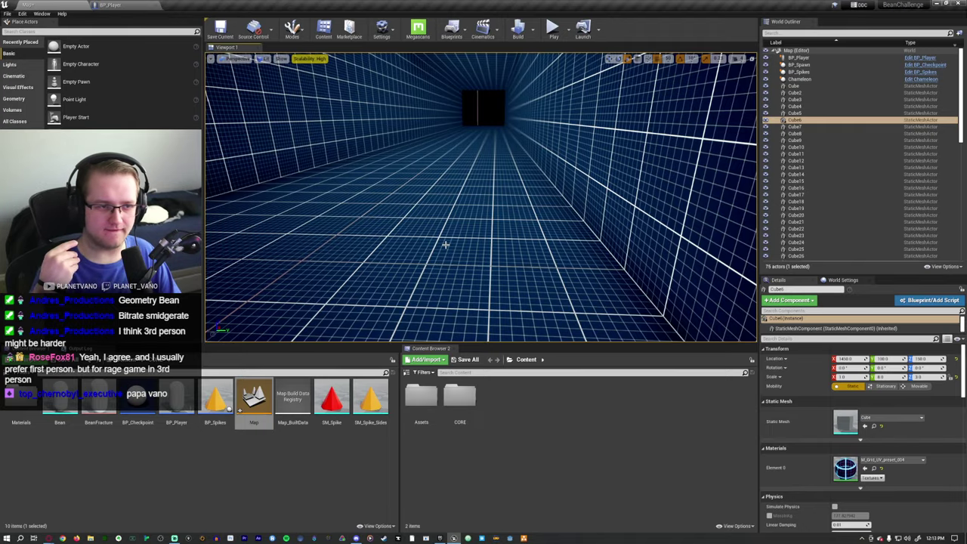
Save the modified Map level
right_click_drag(446, 244, 423, 227)
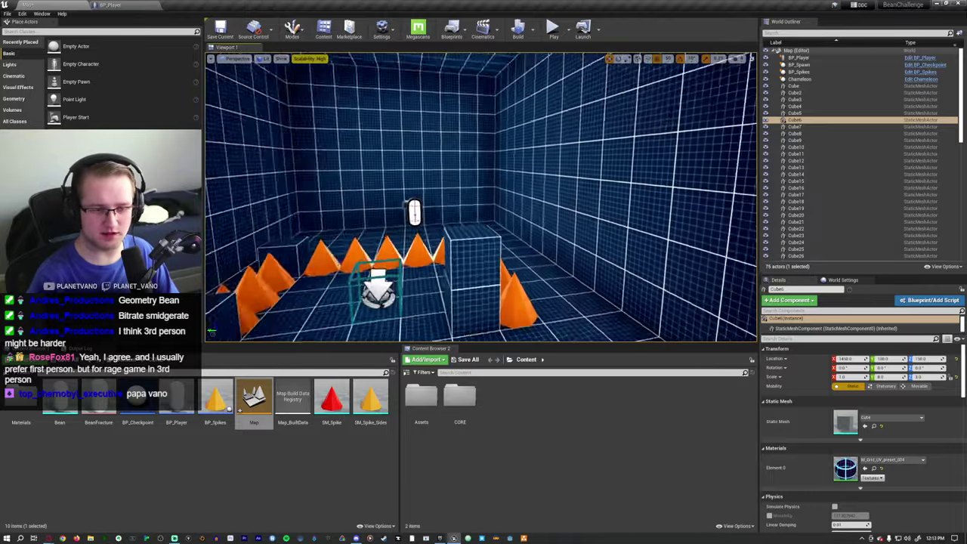
right_click_drag(484, 196, 514, 215)
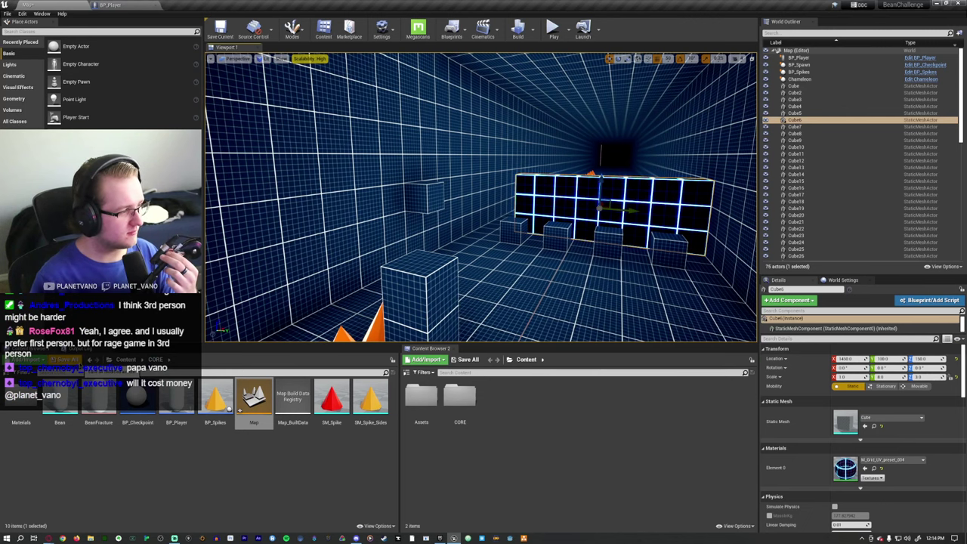
key("ctrl+shift+s")
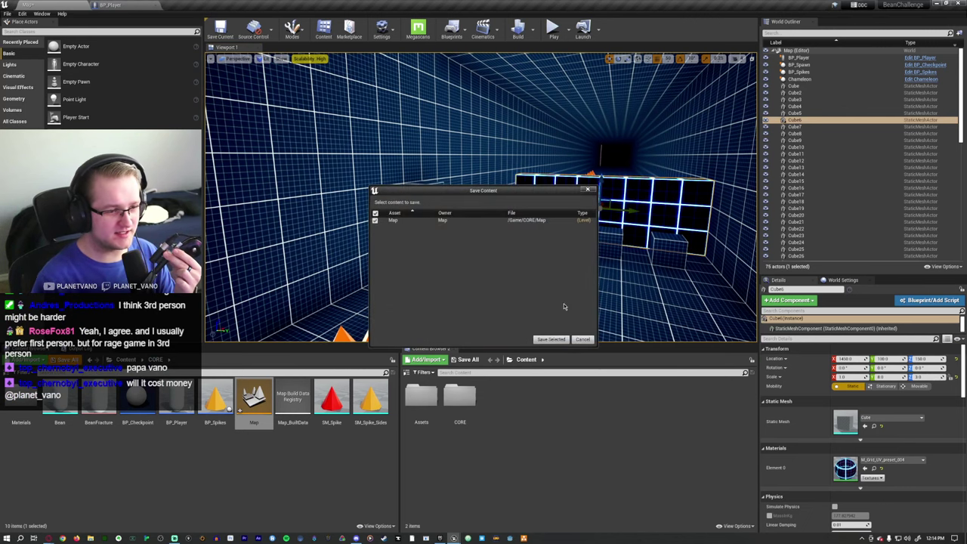
left_click(550, 339)
left_click_drag(551, 339, 550, 288)
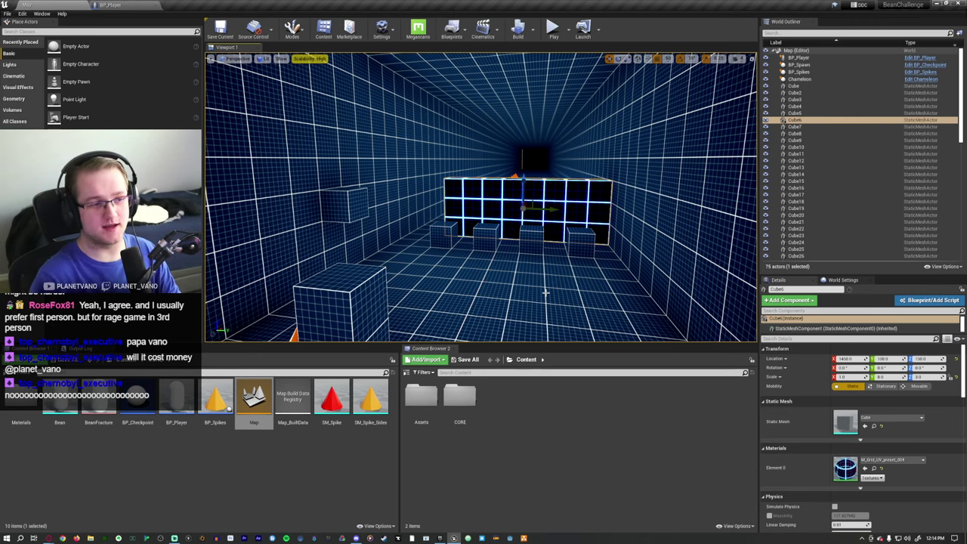
right_click_drag(546, 292, 534, 258)
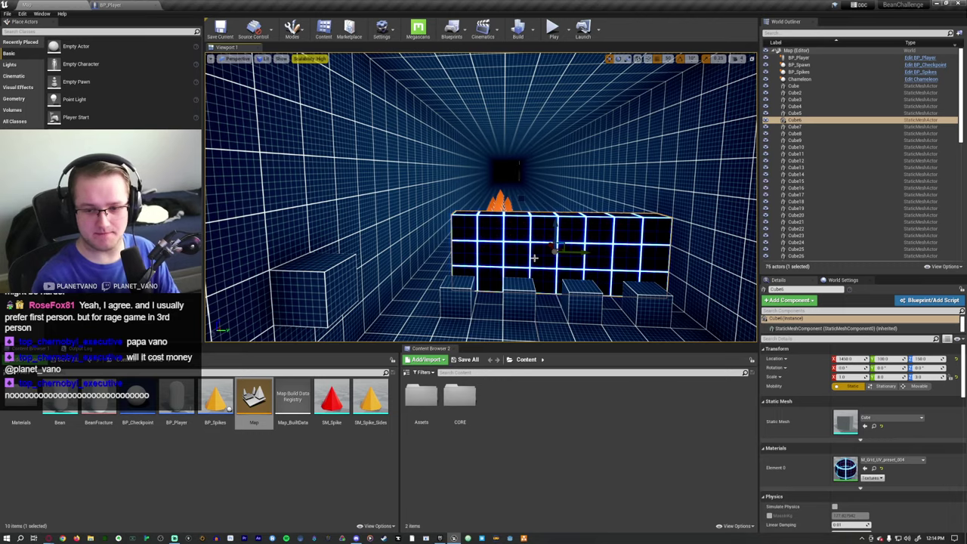
right_click_drag(534, 259, 535, 257)
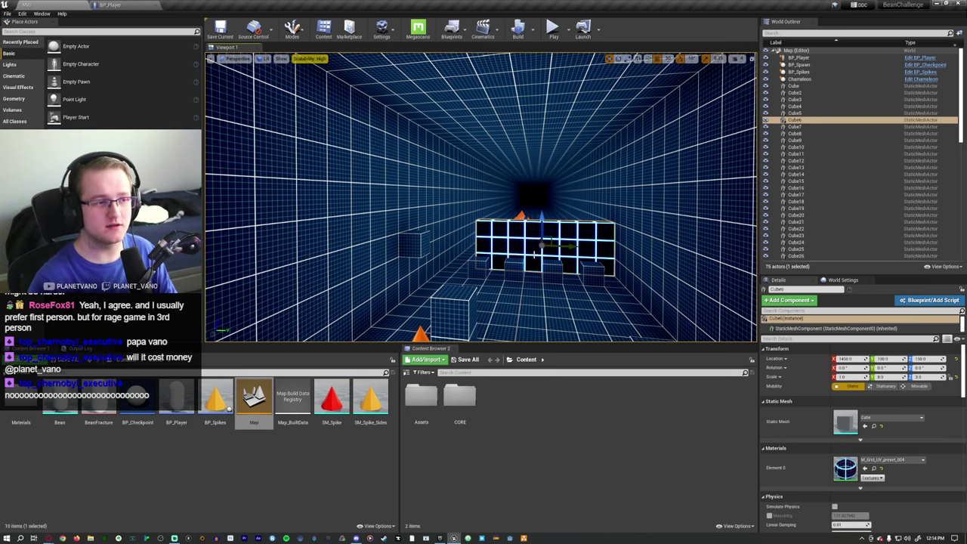
right_click_drag(535, 254, 535, 254)
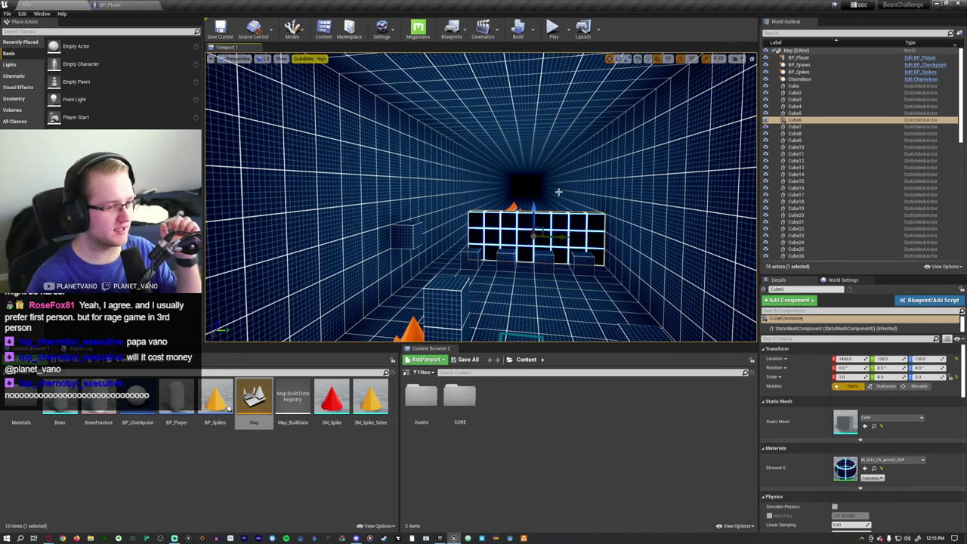
right_click_drag(559, 192, 569, 242)
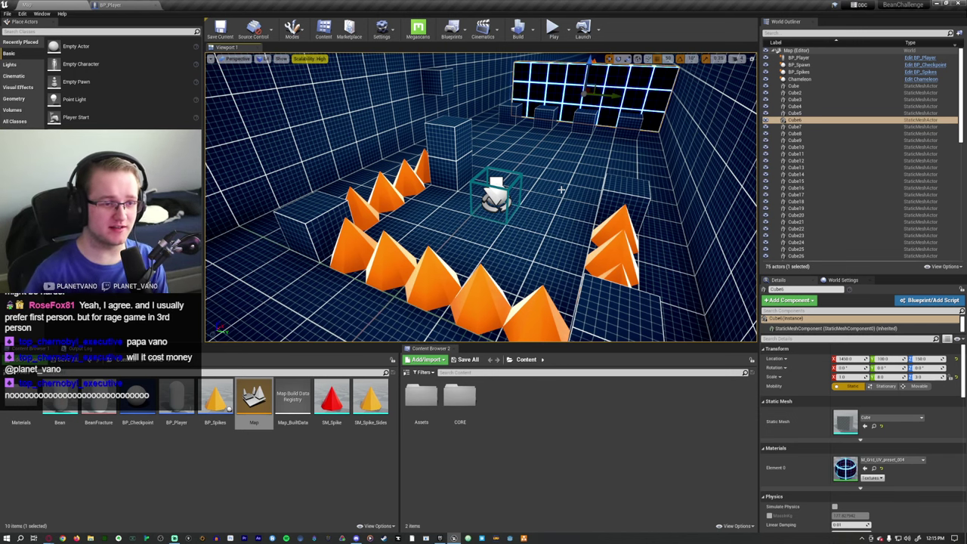
Open the BP_Player blueprint and examine the node network of its Spring Arm Control function
mouse_move(562, 189)
right_mouse_down()
mouse_move(566, 179)
mouse_move(548, 185)
right_mouse_up()
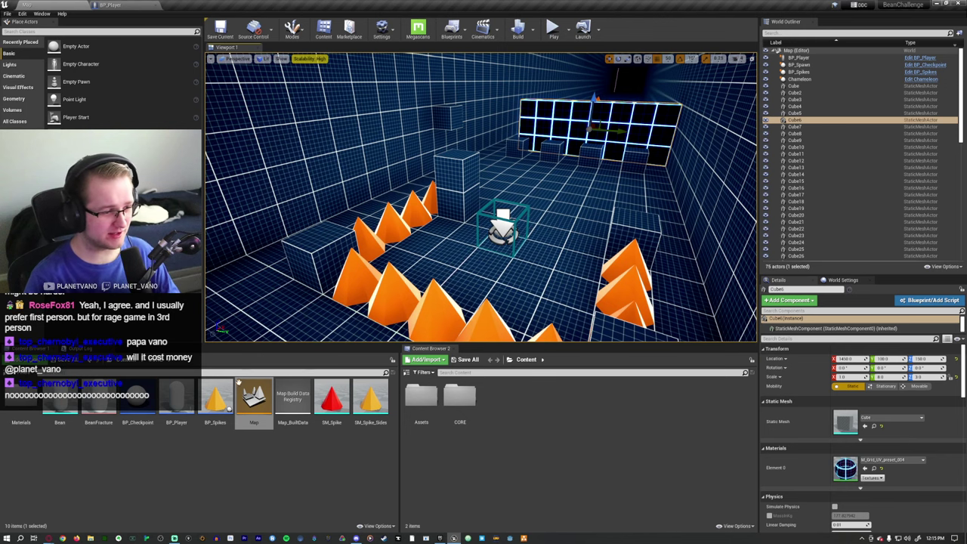
double_click(181, 407)
scroll(279, 355, "down", 6)
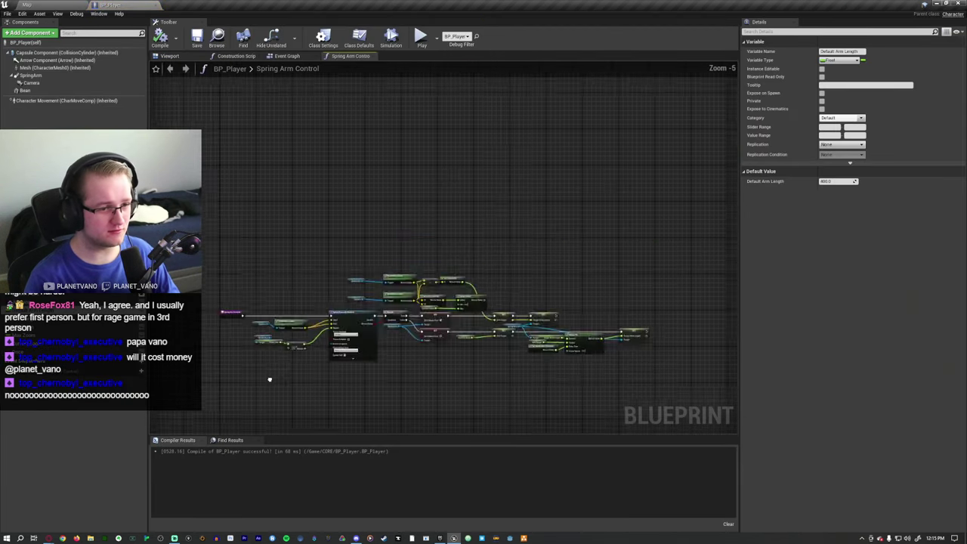
scroll(265, 380, "up", 2)
right_click_drag(242, 341, 233, 333)
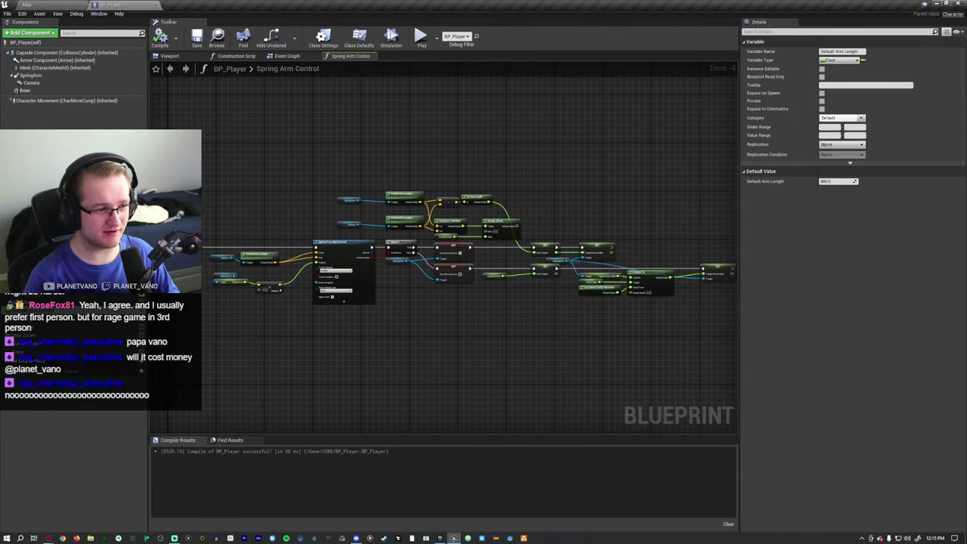
left_click_drag(300, 281, 724, 365)
left_click(412, 313)
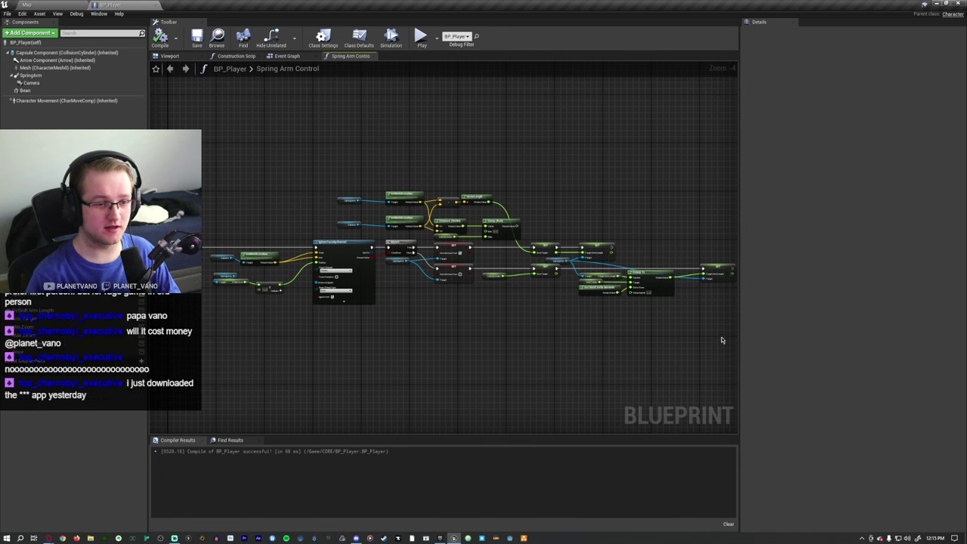
left_click_drag(731, 302, 223, 177)
left_click(274, 84)
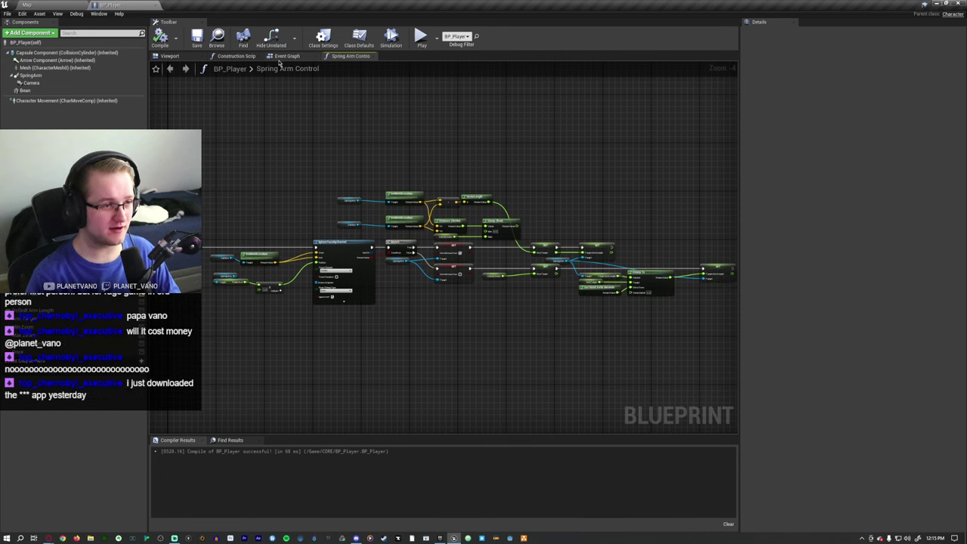
Examine BP_Player's Event Graph, from the input logic to the spawn, death and tick events that run the spring arm control
left_click(287, 56)
scroll(363, 402, "down", 5)
right_click_drag(363, 402, 374, 373)
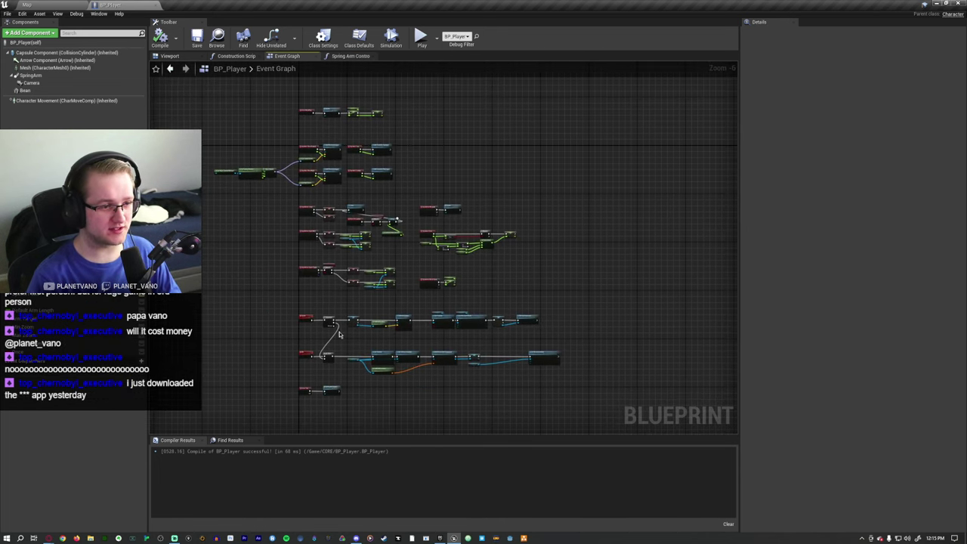
left_click_drag(396, 261, 395, 257)
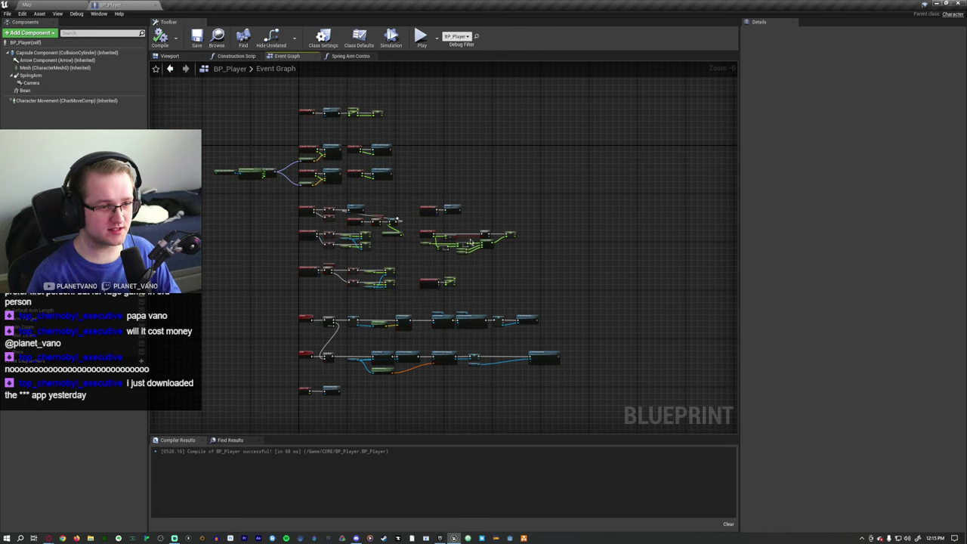
scroll(529, 302, "up", 2)
left_click_drag(372, 169, 572, 318)
scroll(571, 317, "up", 2)
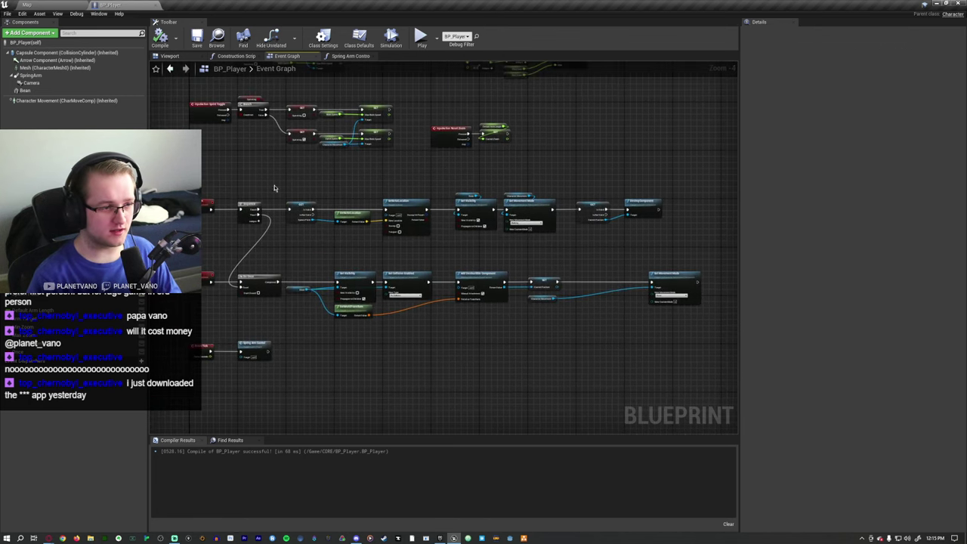
left_click_drag(193, 189, 691, 319)
right_click_drag(349, 389, 406, 332)
left_click_drag(341, 334, 242, 275)
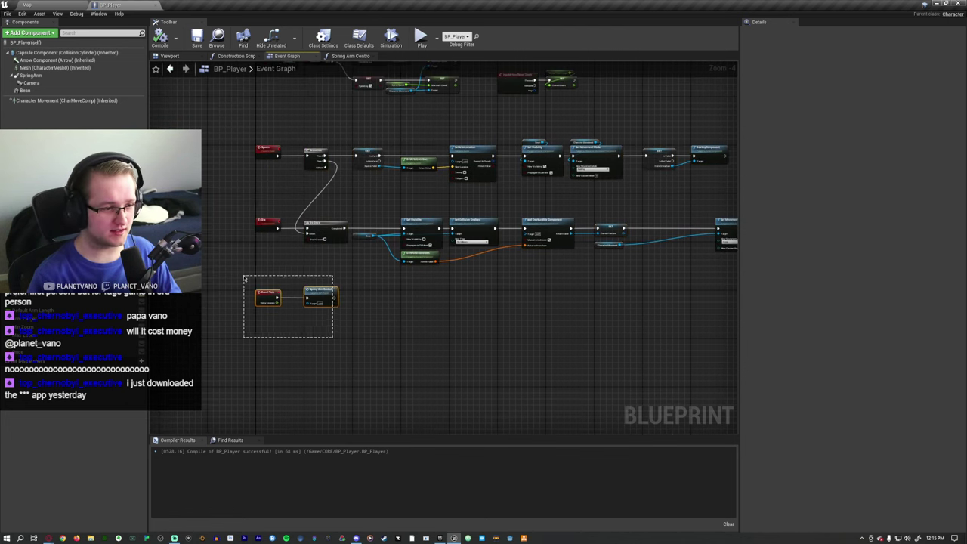
scroll(428, 352, "down", 3)
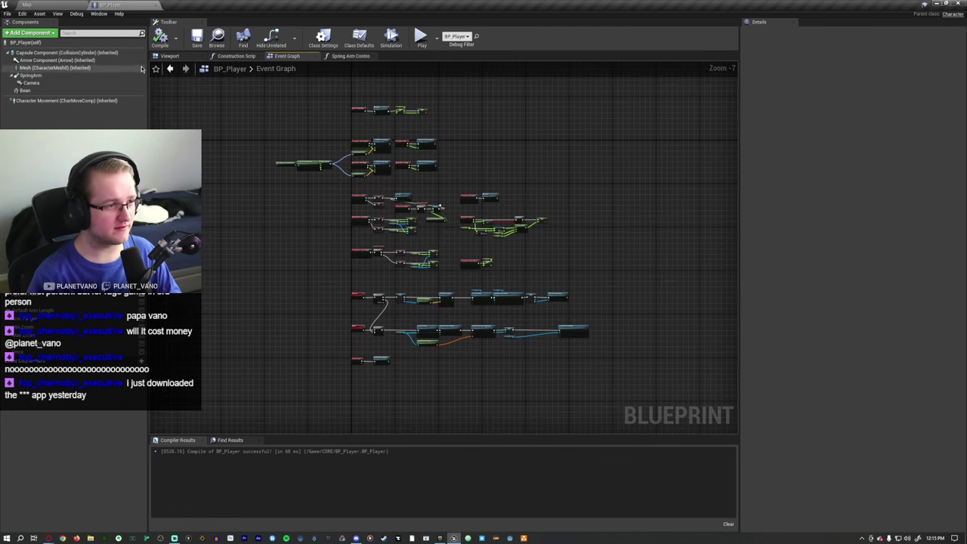
Reopen BP_Player from the bean placed in the level and increase the SpringArm's Target Arm Length to move the camera farther behind it
left_click(27, 5)
right_click_drag(484, 197, 484, 196)
left_click(406, 219)
left_click(936, 300)
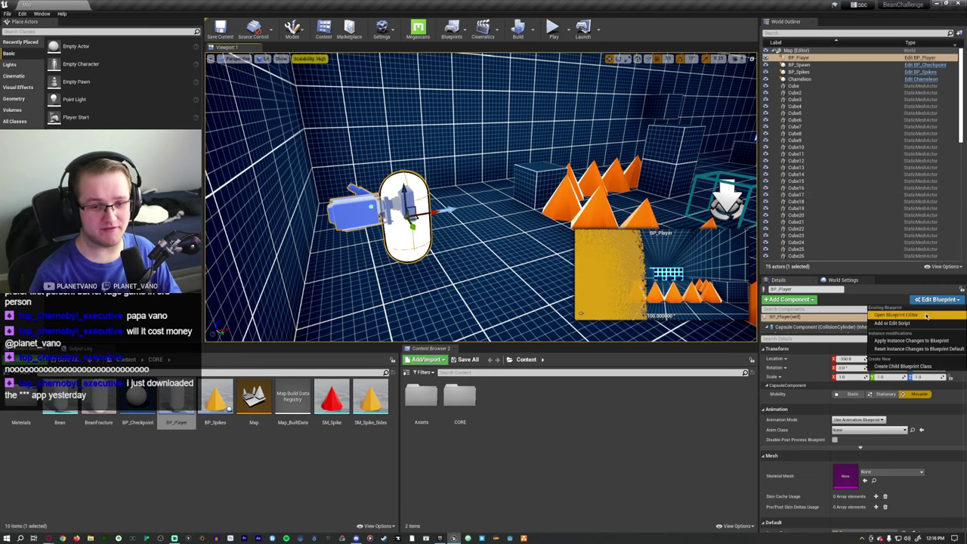
left_click(927, 316)
left_click(170, 56)
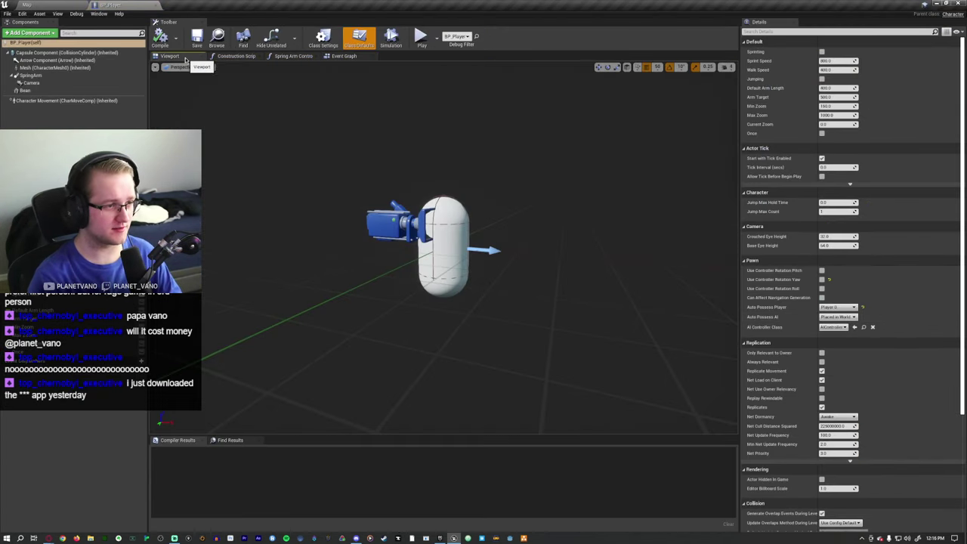
left_click(31, 76)
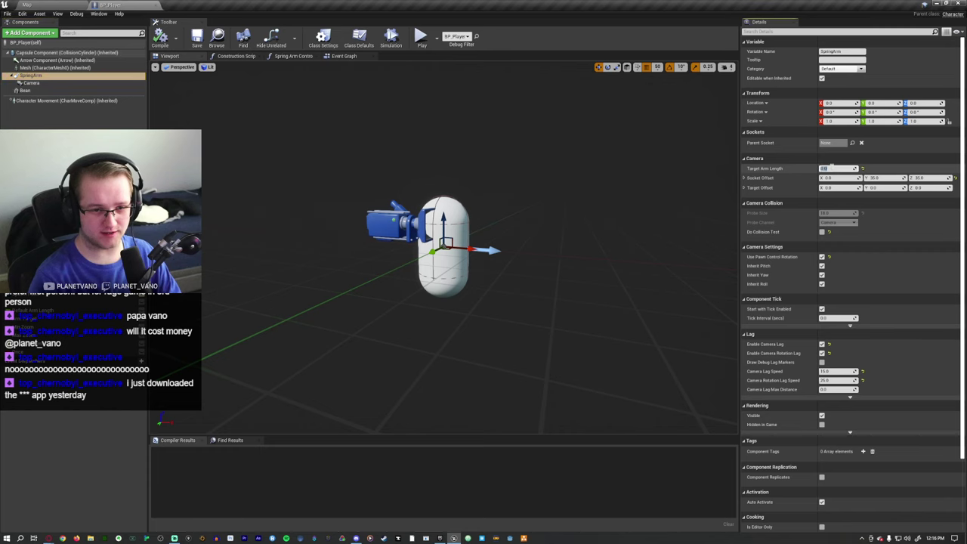
left_click_drag(831, 168, 839, 168)
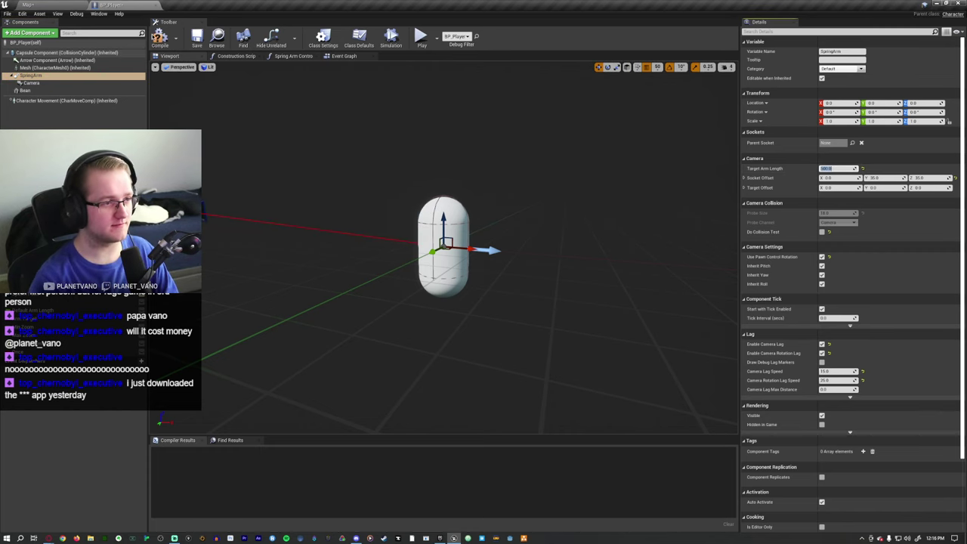
Save the modified BP_Player blueprint together with the Map level
left_click(27, 4)
key("ctrl+shift+s")
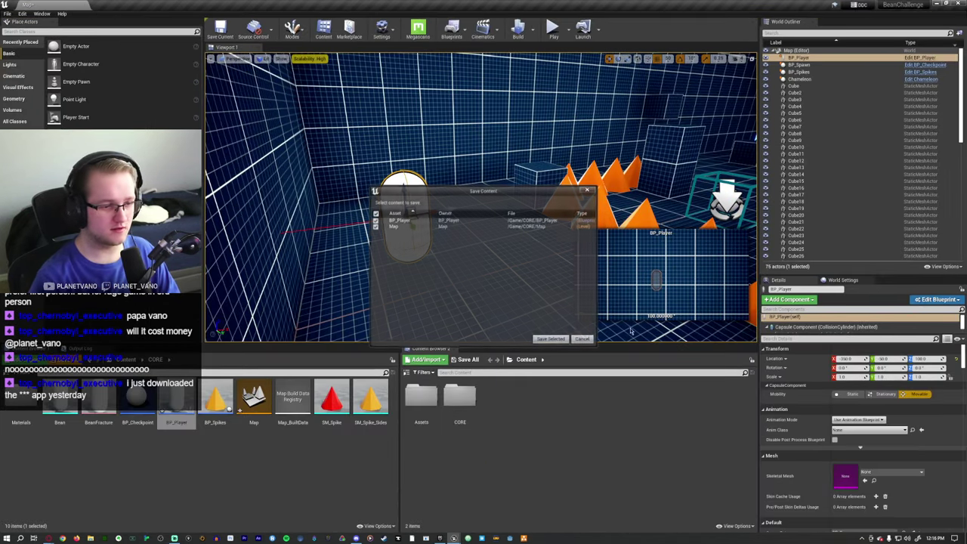
left_click(550, 338)
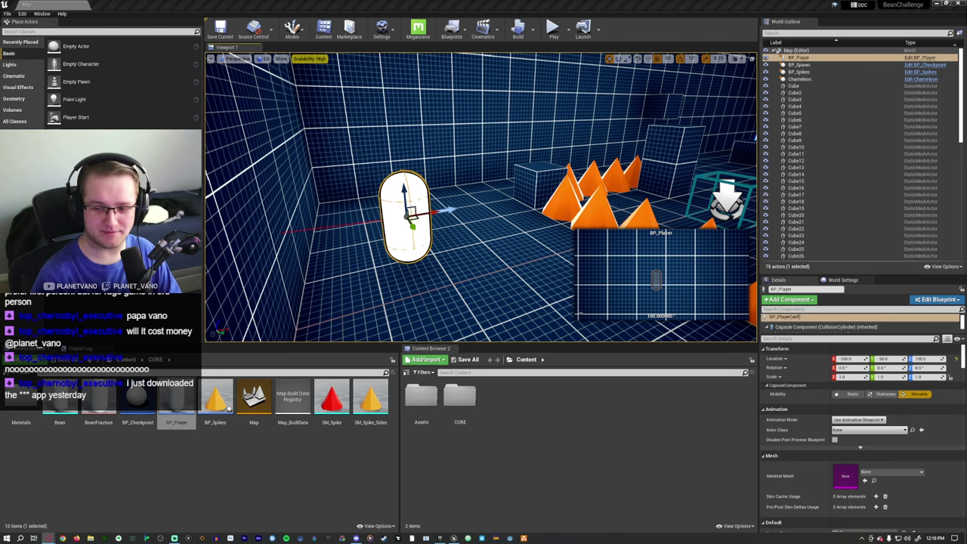
Play-test the map in third person, moving the bean through the spike area and onto the blocks before the glowing wall, and stop the session
right_click_drag(646, 295, 646, 295)
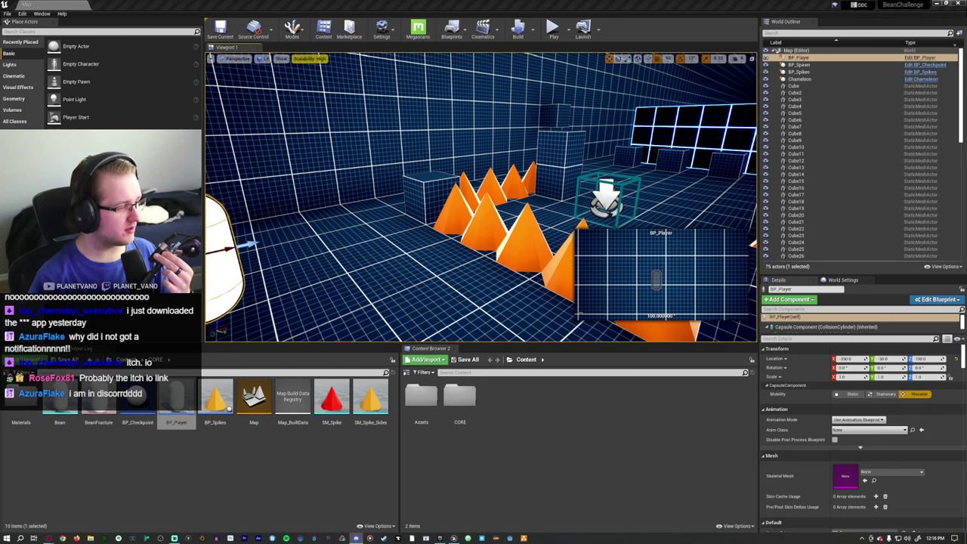
right_click_drag(353, 191, 353, 192)
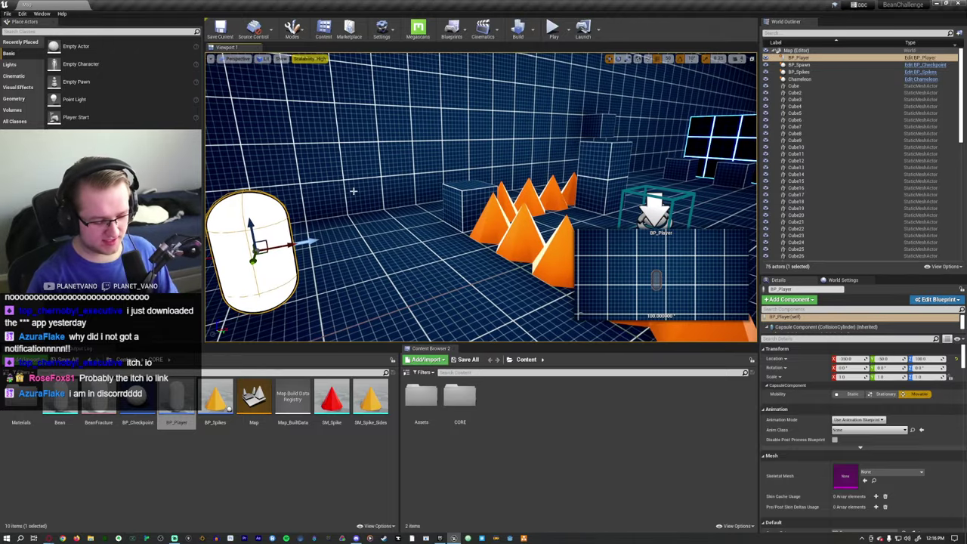
key("alt+p")
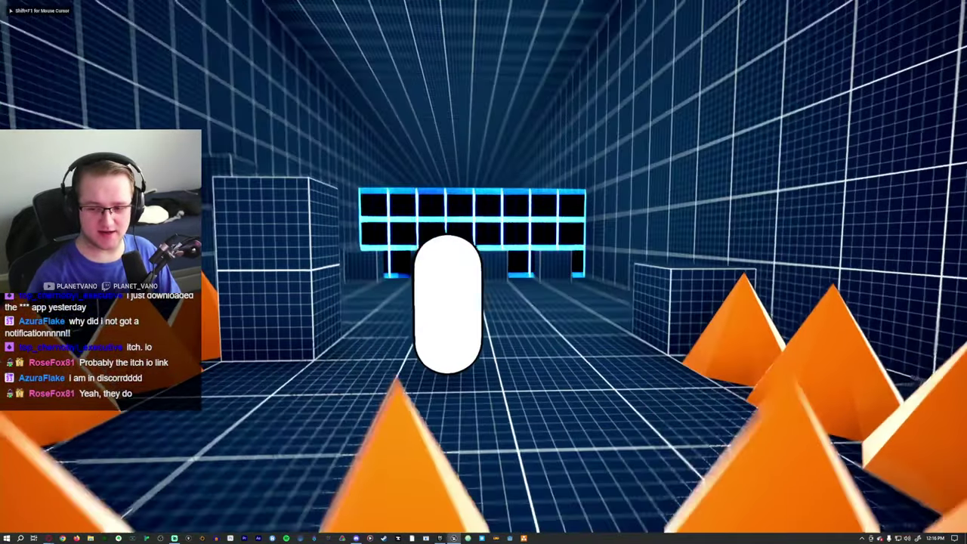
key("w")
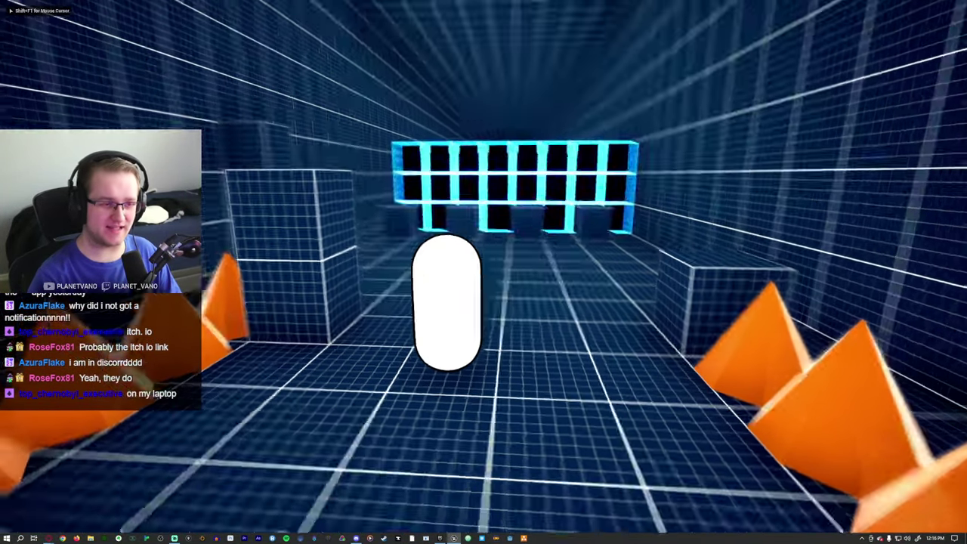
key("w")
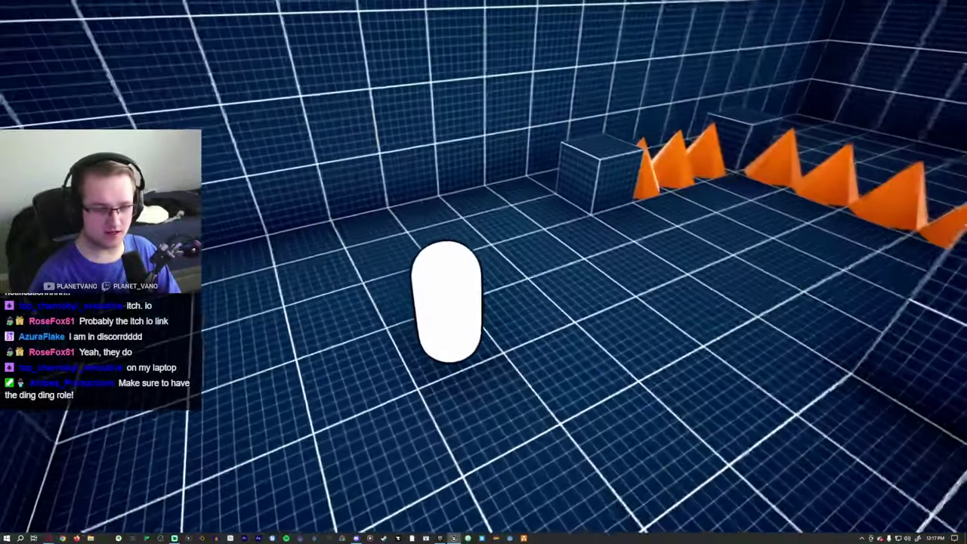
key("w")
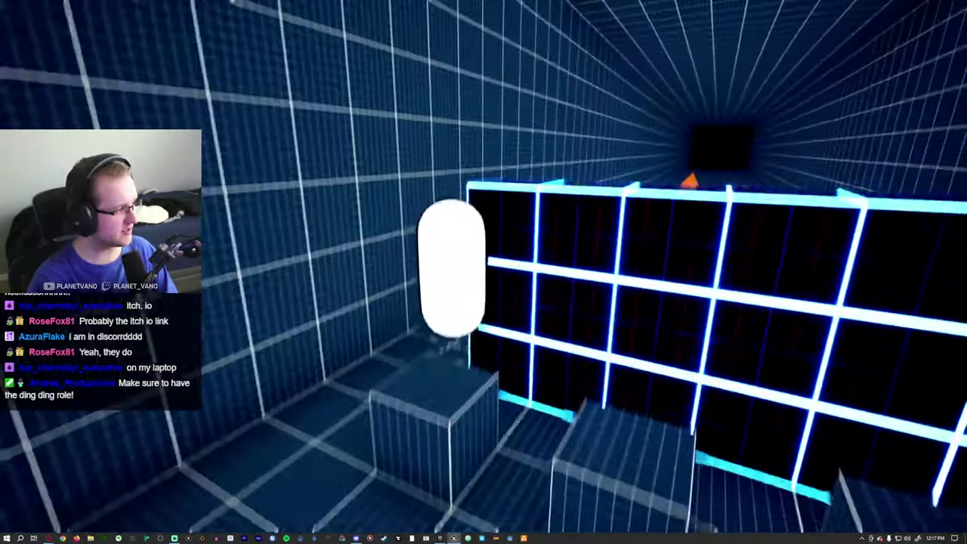
key("Escape")
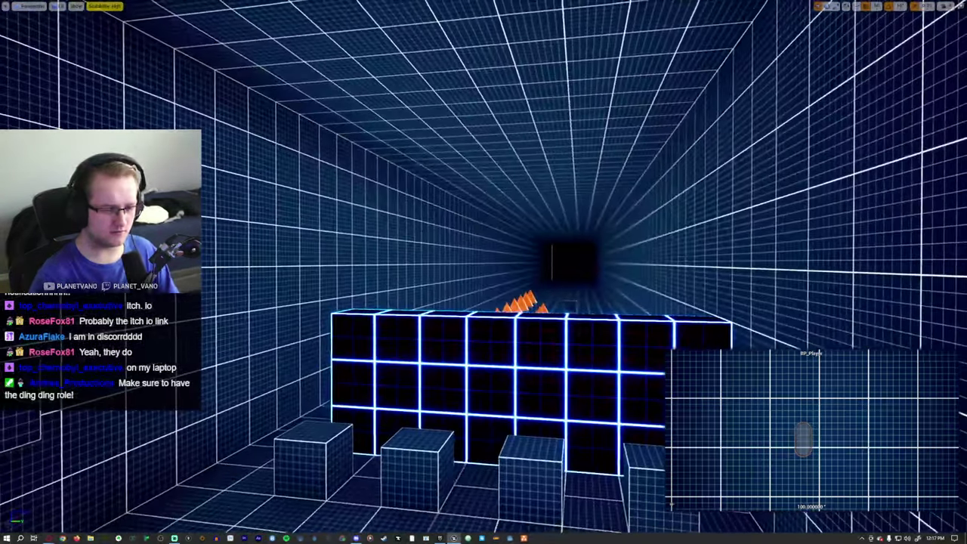
Play-test the map, running the bean from the spike area past the four low blocks, around the glowing wall and along the spike rows behind it
right_click_drag(726, 259, 725, 260)
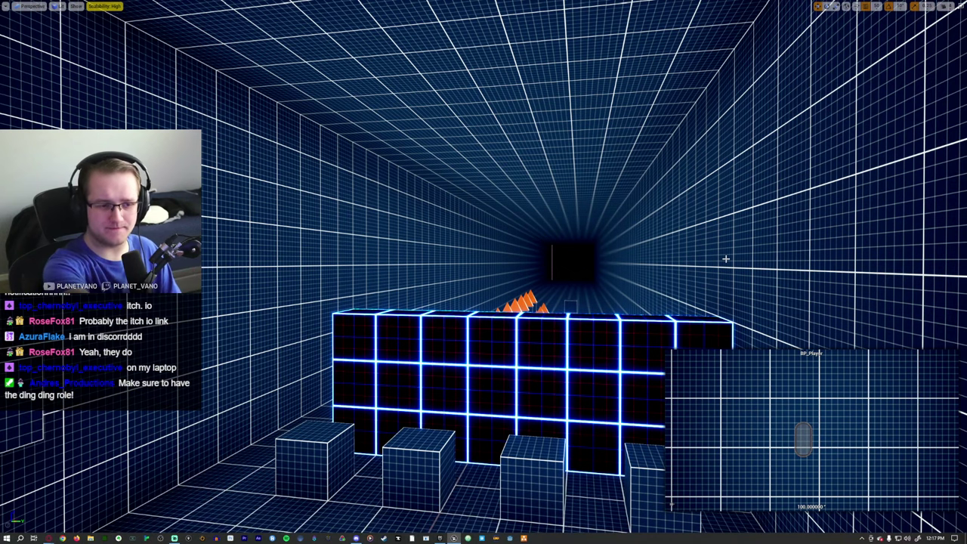
right_click_drag(725, 260, 725, 259)
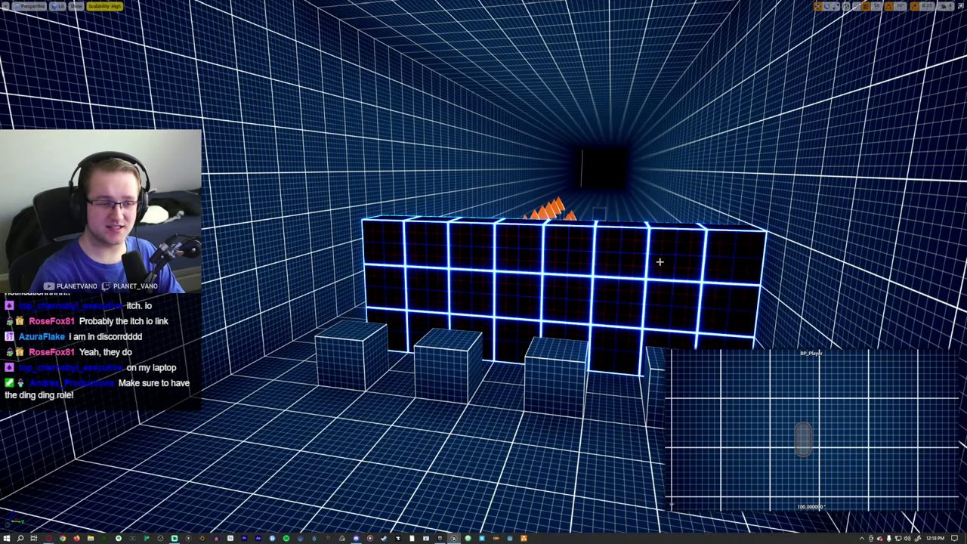
right_click_drag(660, 261, 645, 264)
key("alt+p")
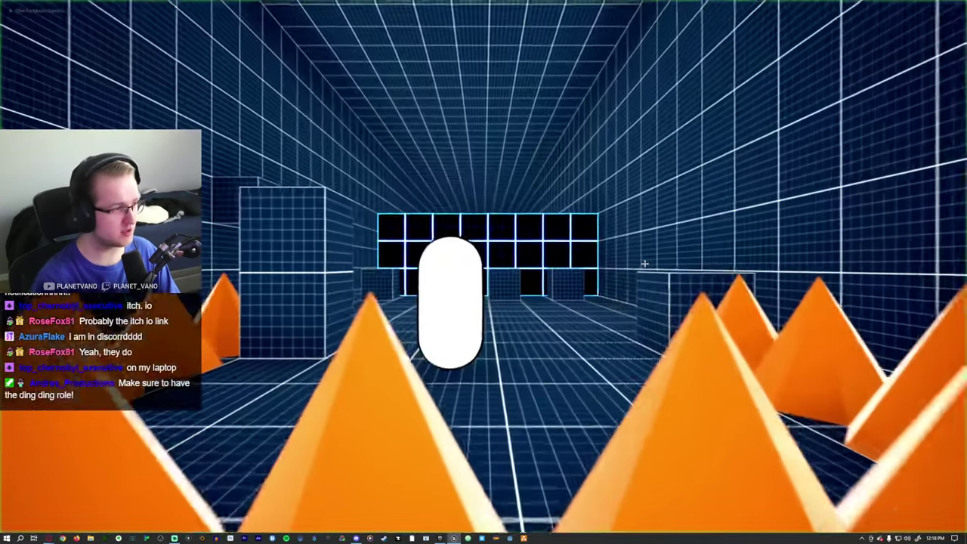
key("w")
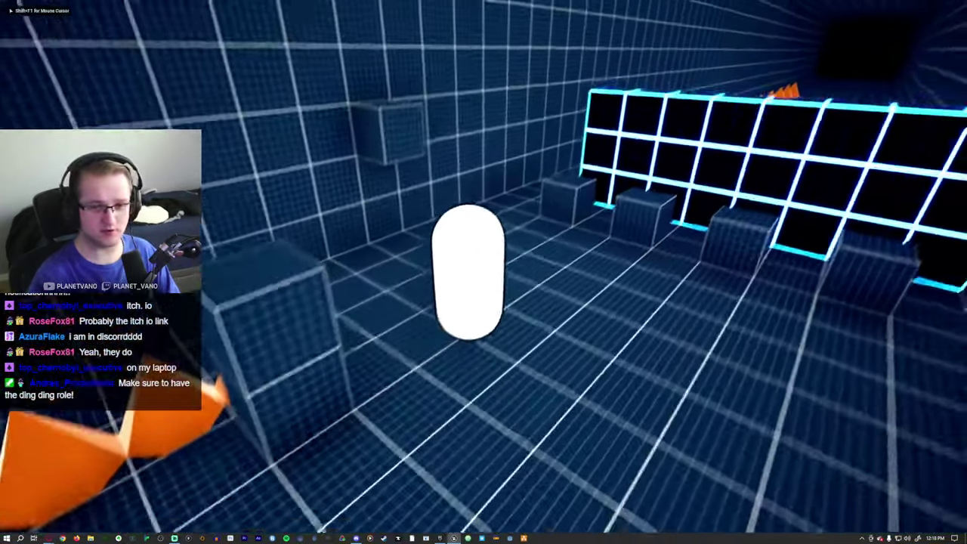
key("w")
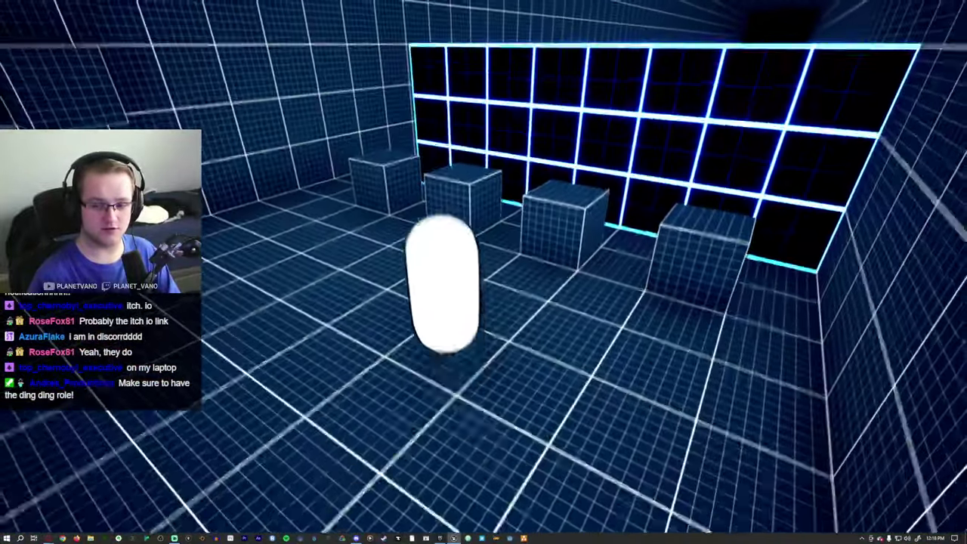
key("w")
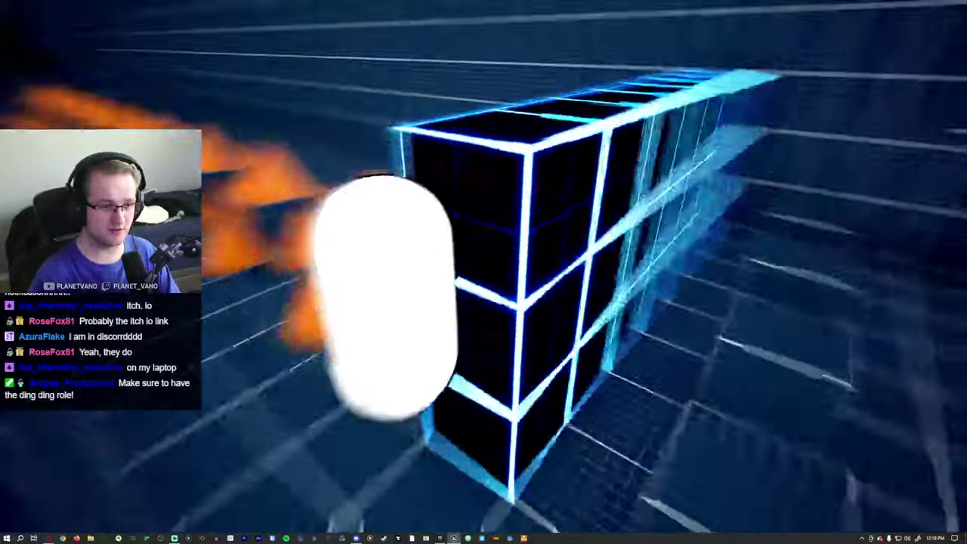
key("w")
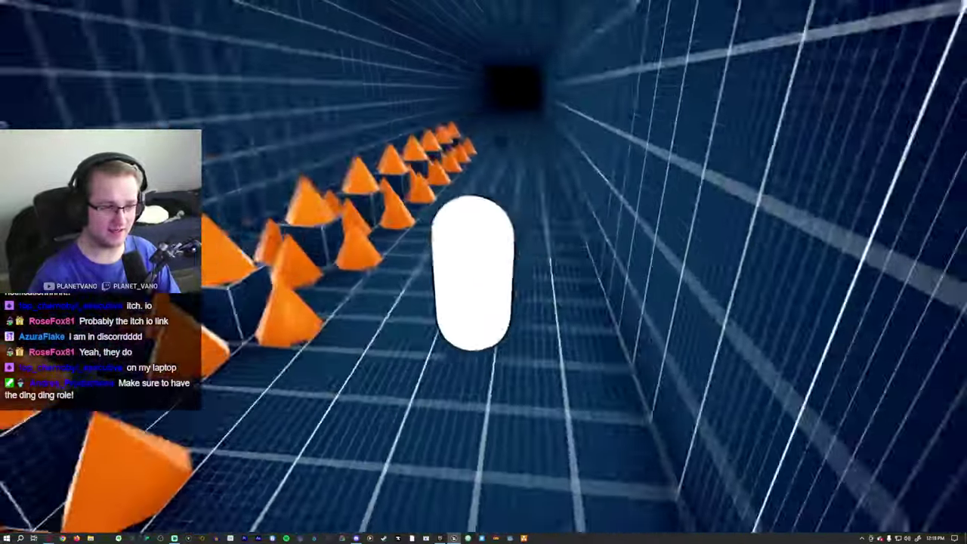
key("w")
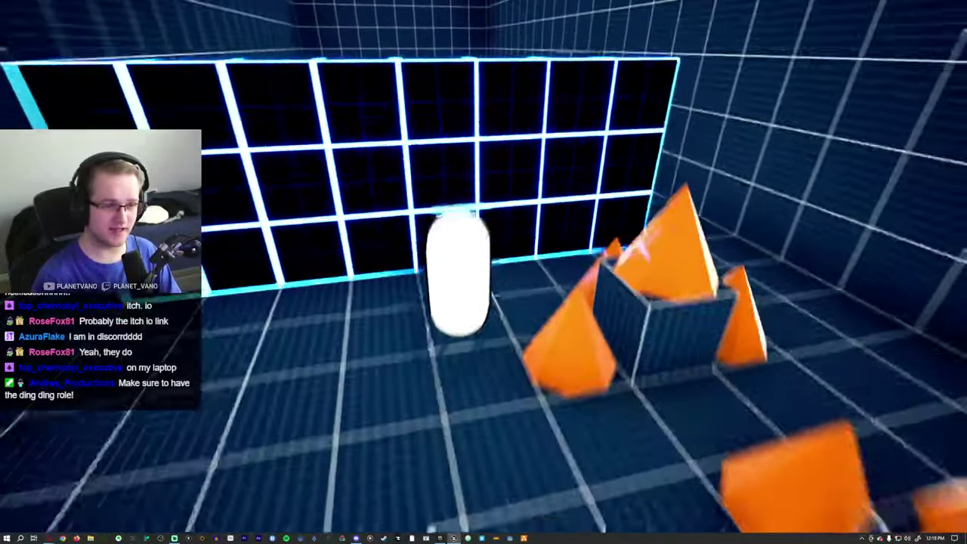
key("w")
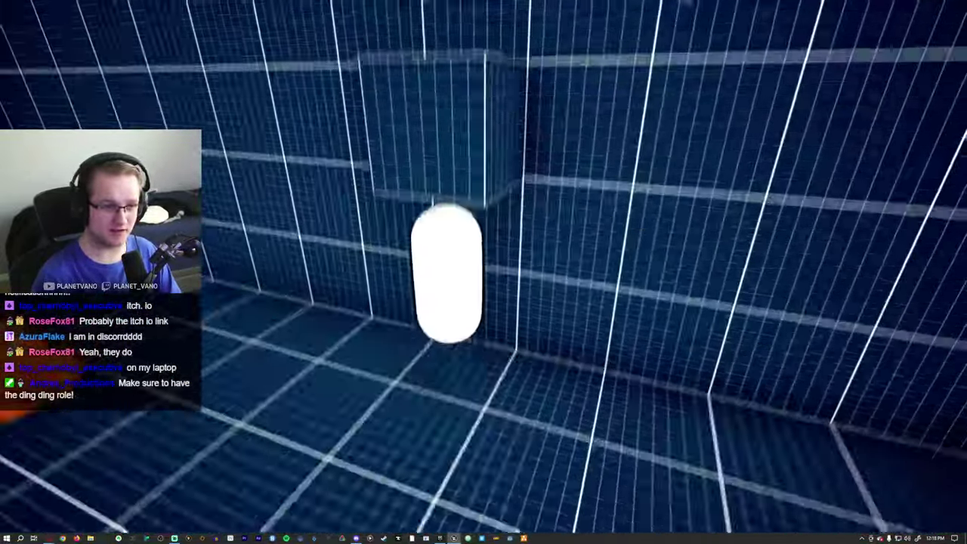
Test the side route by jumping the bean over the blocks beside the spikes and the wall-mounted block to the low blocks before the glowing wall
key("w")
key("w")
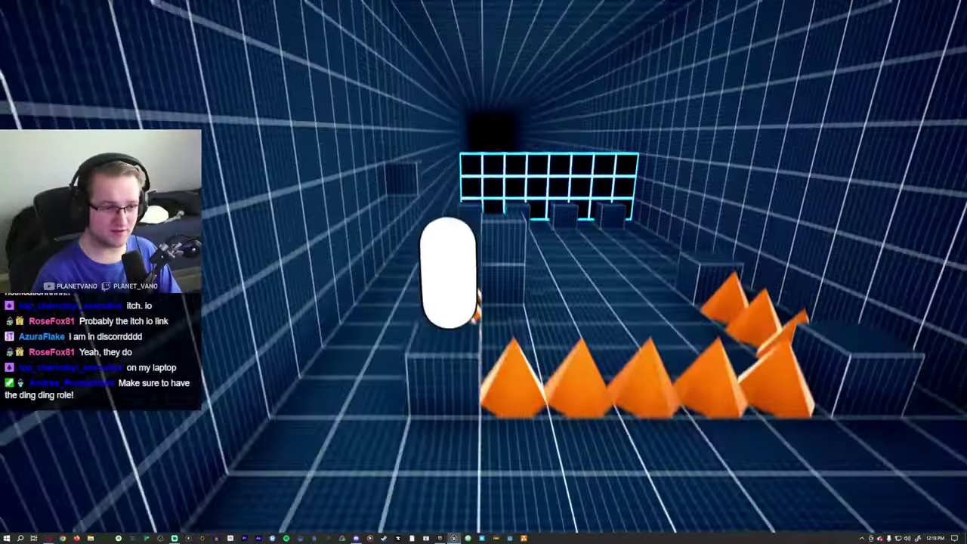
key("w")
key("w")
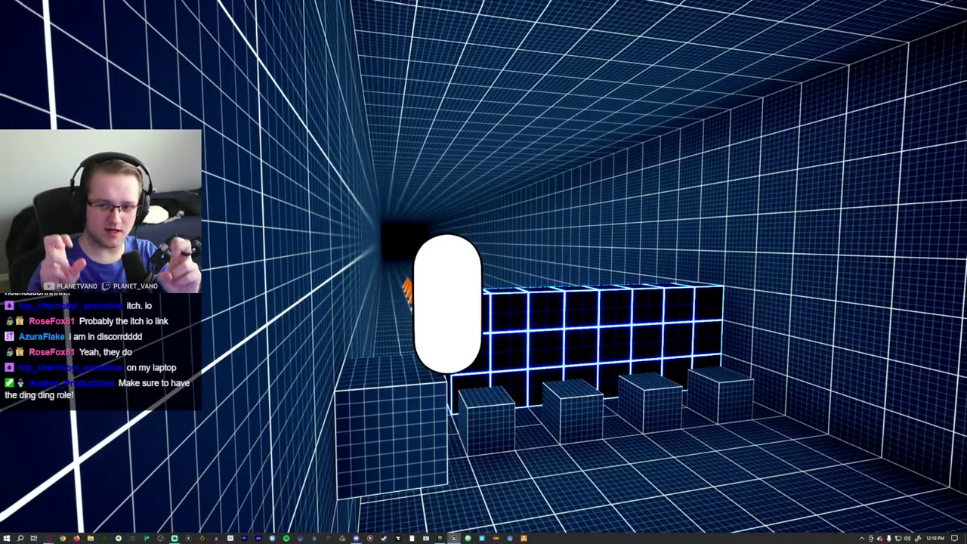
key("a")
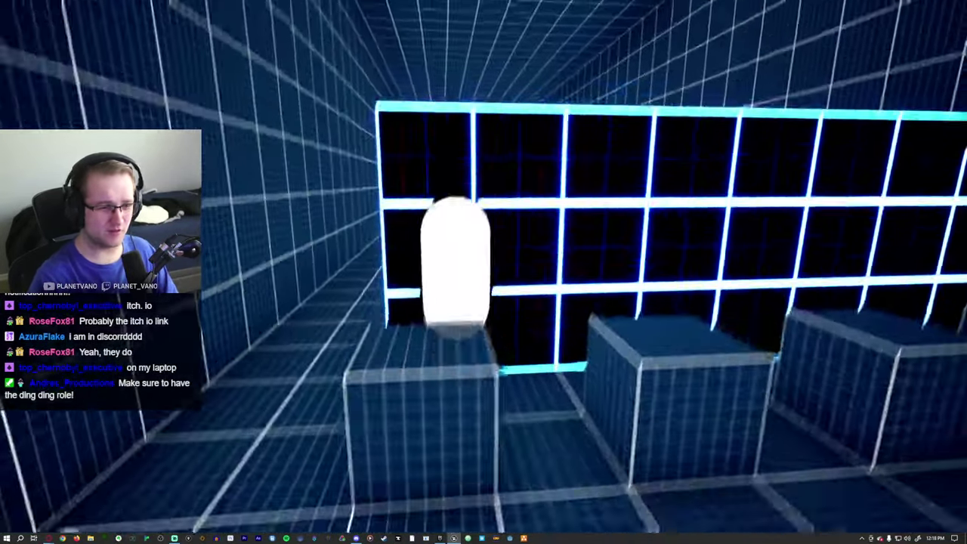
key("w")
Repeat the block-to-block route from the start area, stop the play session and return to the full editor layout
key("w")
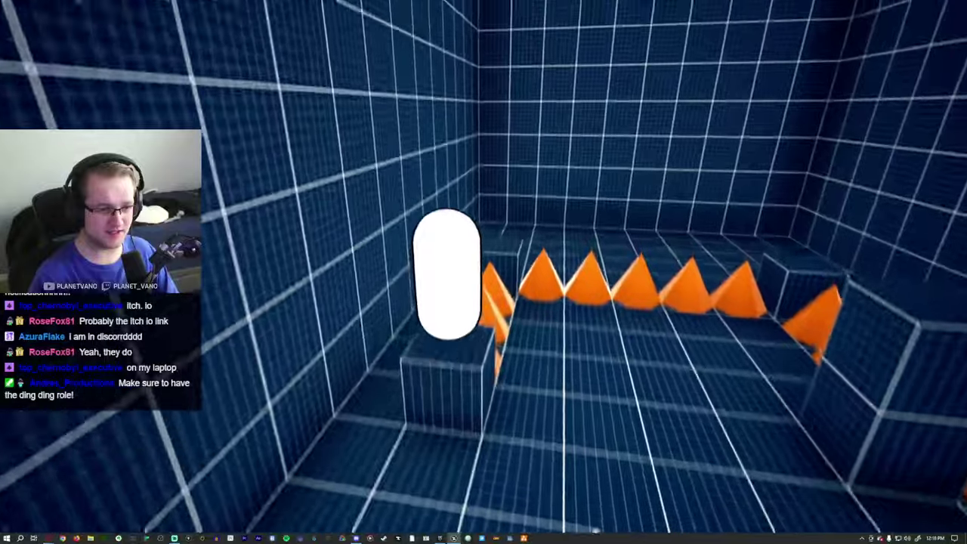
key("w")
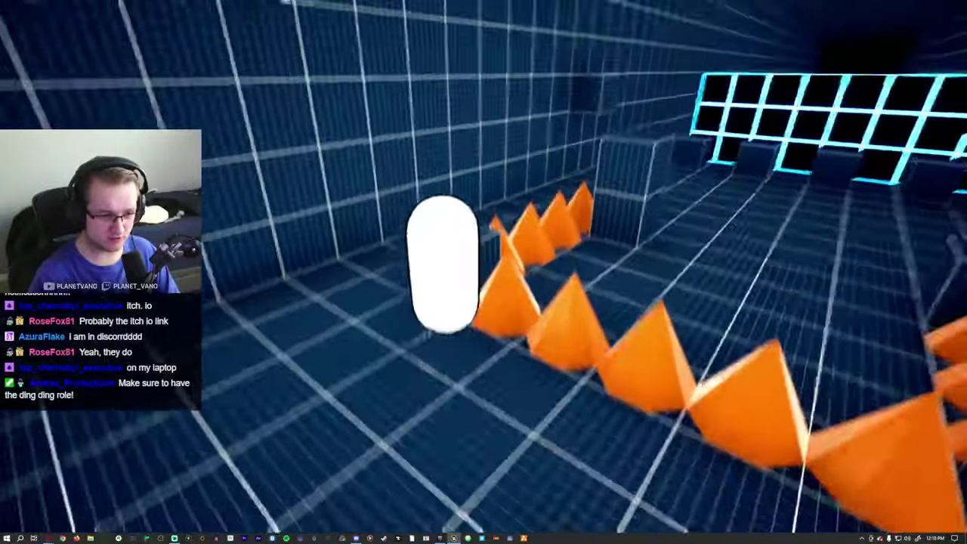
key("w")
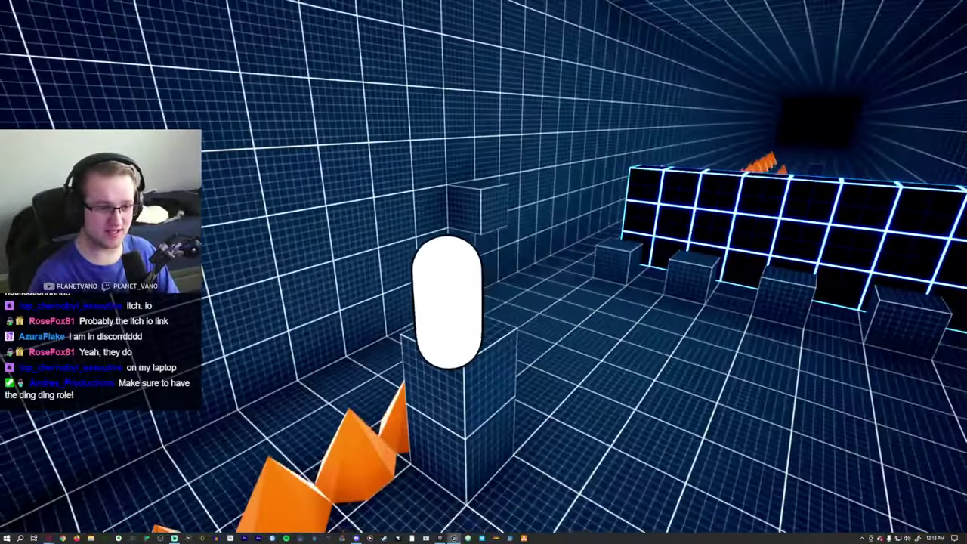
key("space")
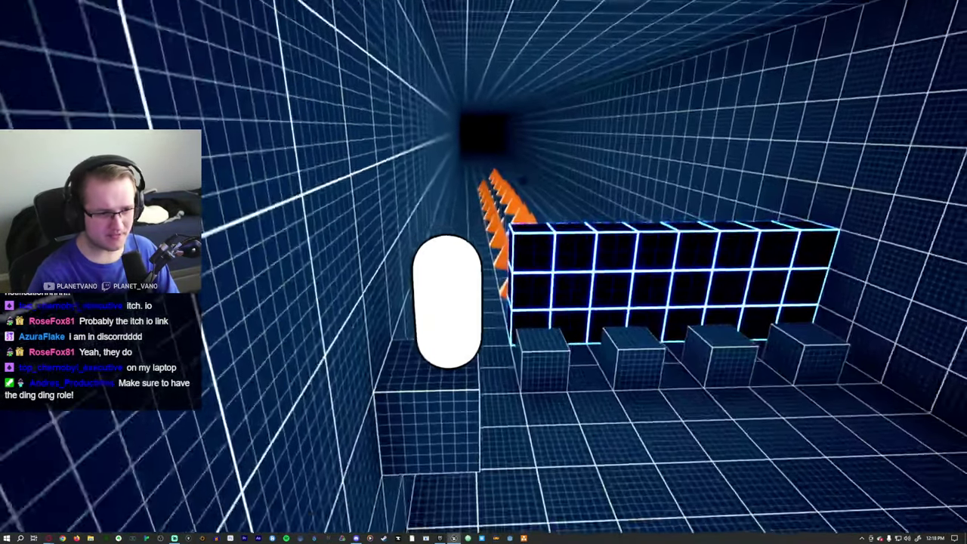
key("space")
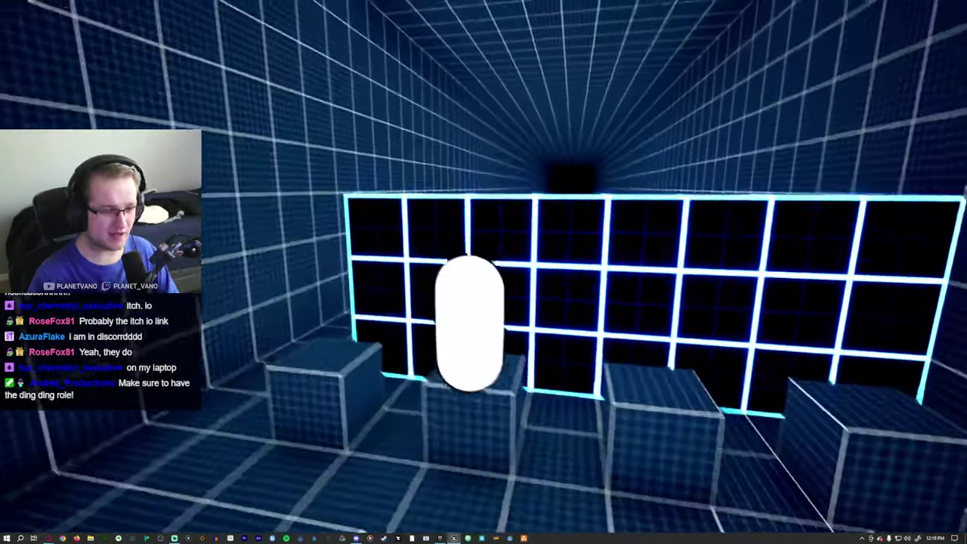
key("space")
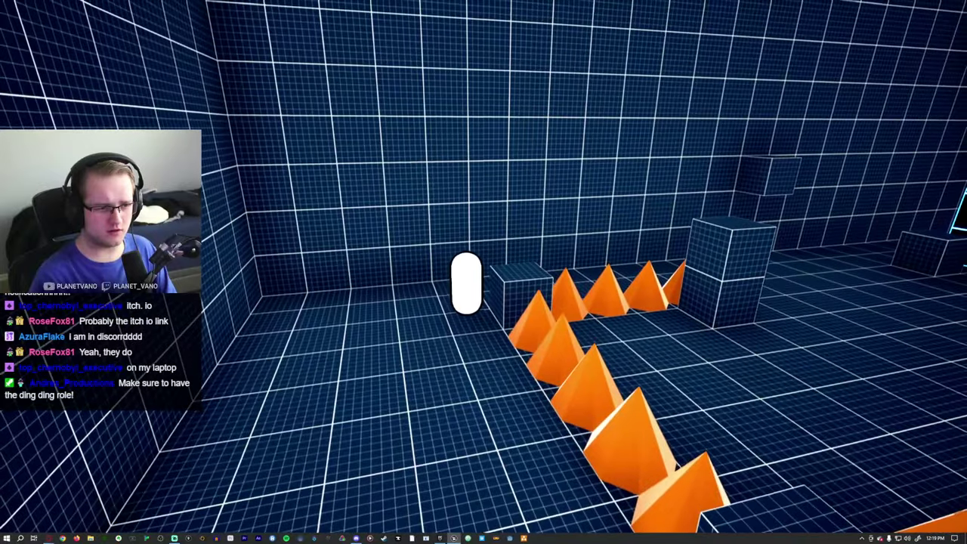
key("F8")
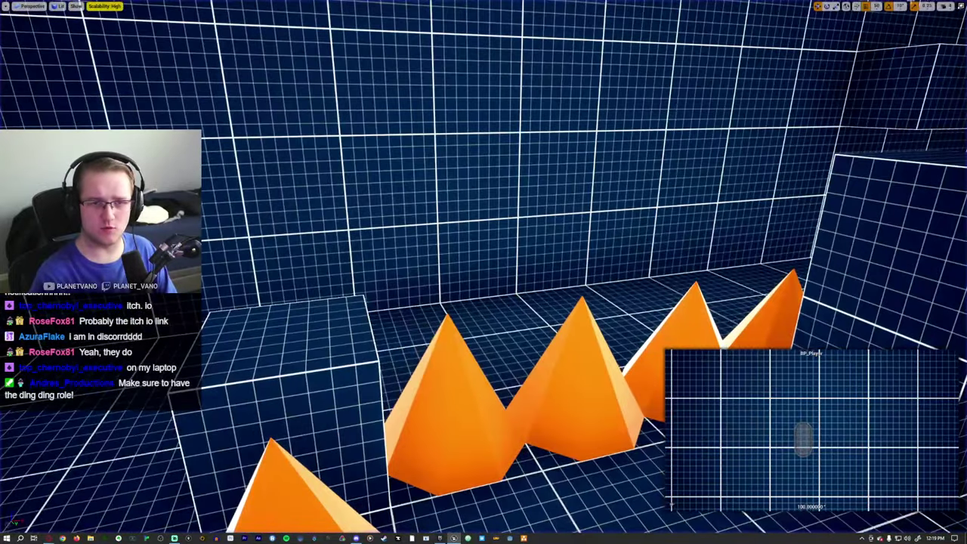
key("Escape")
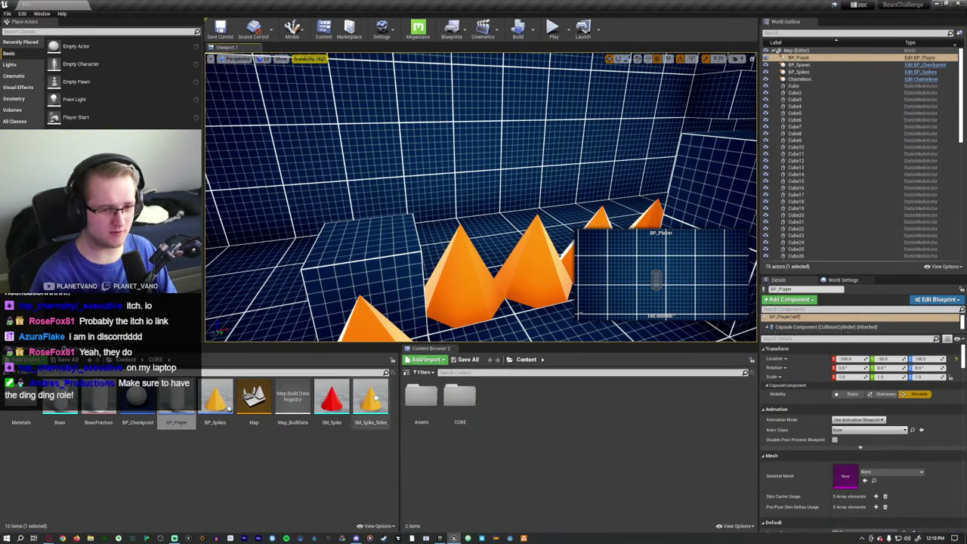
Open BP_Player's Spring Arm Control function and examine how the camera location and Probe Size feed the sphere trace
double_click(176, 398)
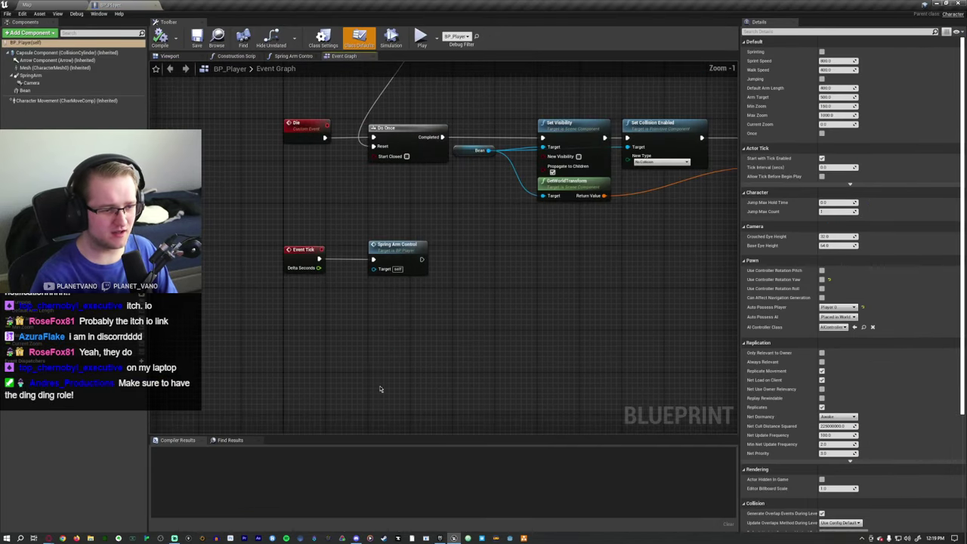
double_click(401, 247)
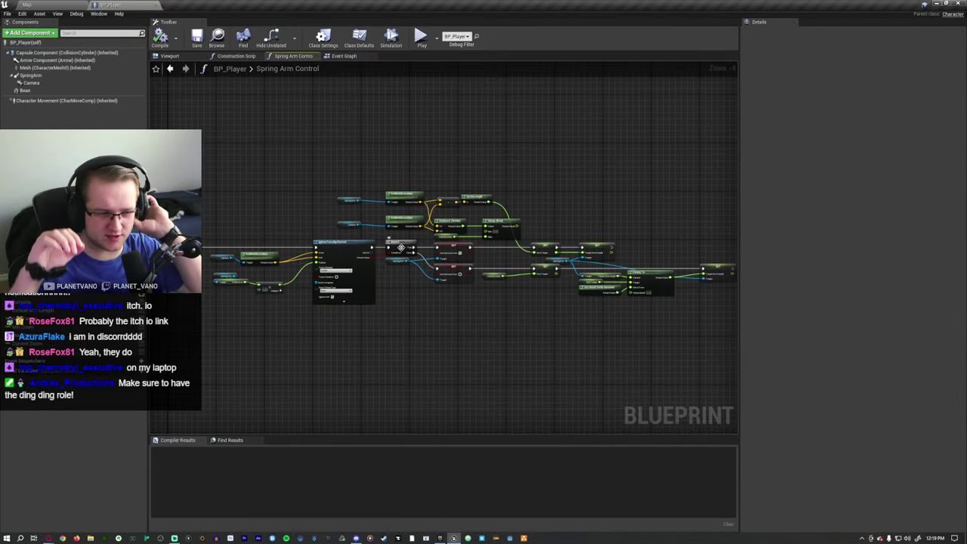
scroll(251, 276, "up", 4)
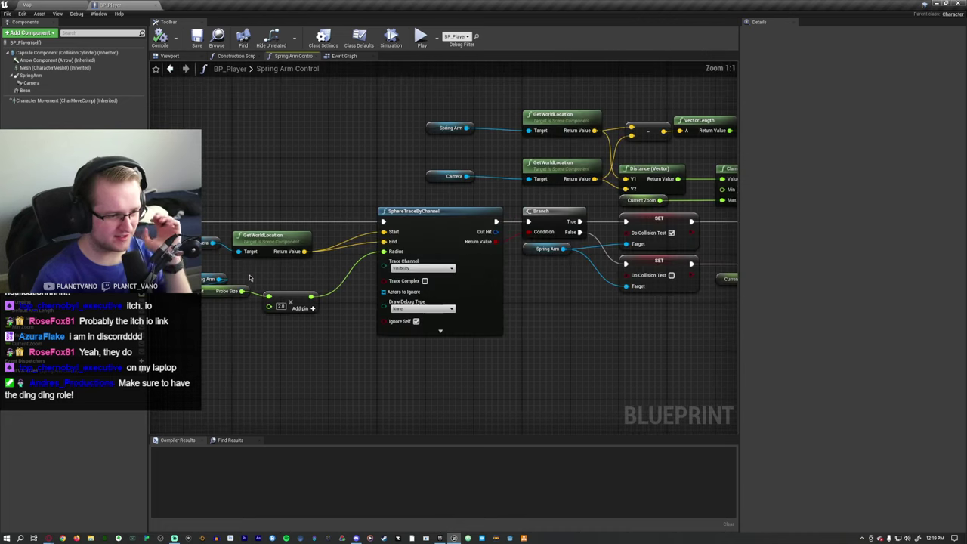
right_click_drag(266, 280, 362, 270)
left_click_drag(284, 272, 290, 272)
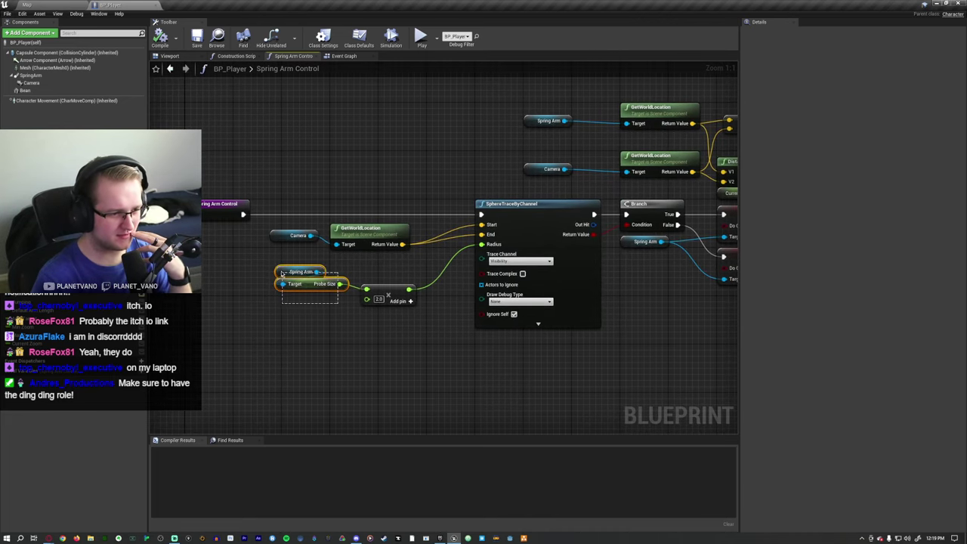
left_click(274, 270)
right_click_drag(273, 271, 254, 280)
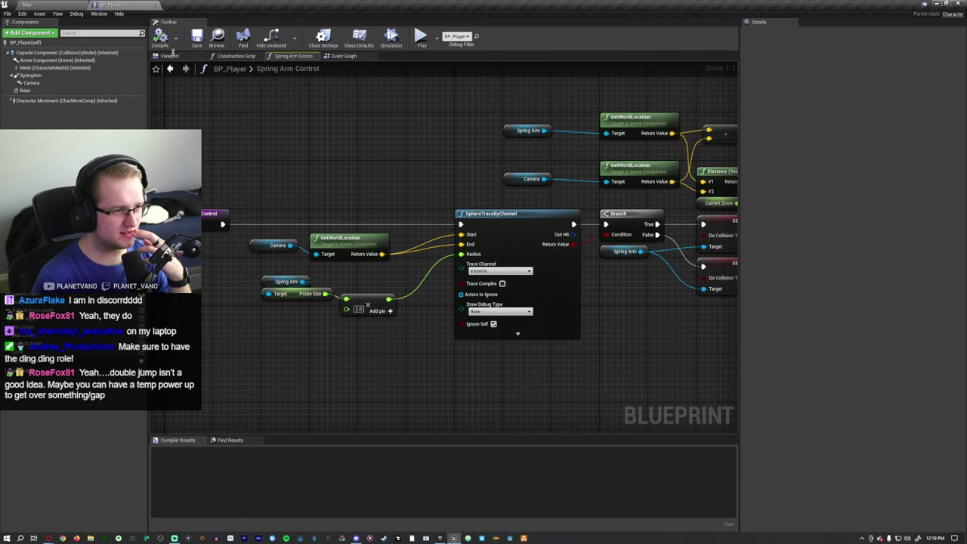
Review the SpringArm component's arm length, collision and lag settings, and return to the Event Graph
left_click(169, 56)
left_click(72, 79)
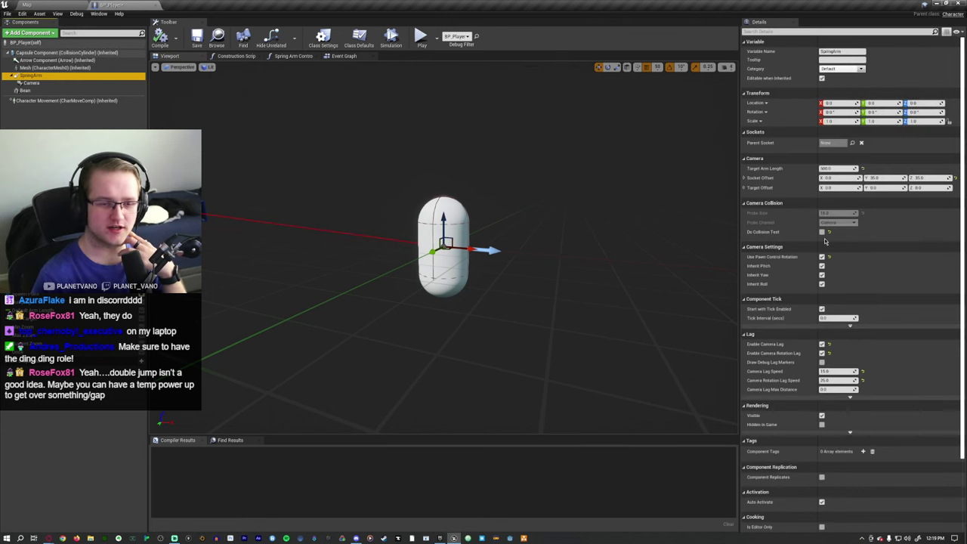
left_click(341, 57)
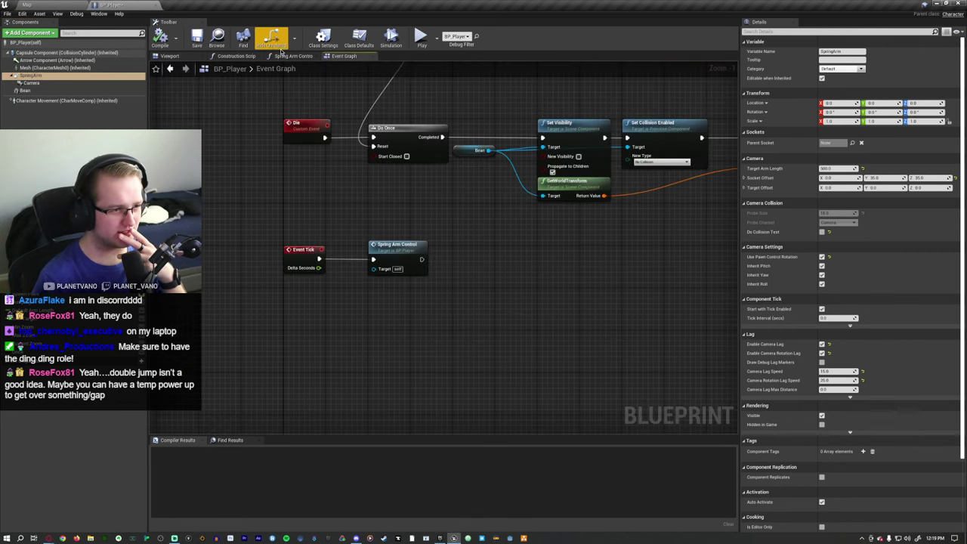
Follow the Spring Arm Control logic from the camera and probe size nodes through SphereTraceByChannel to the Do Collision Test branch
left_click(285, 56)
right_click_drag(578, 252, 499, 213)
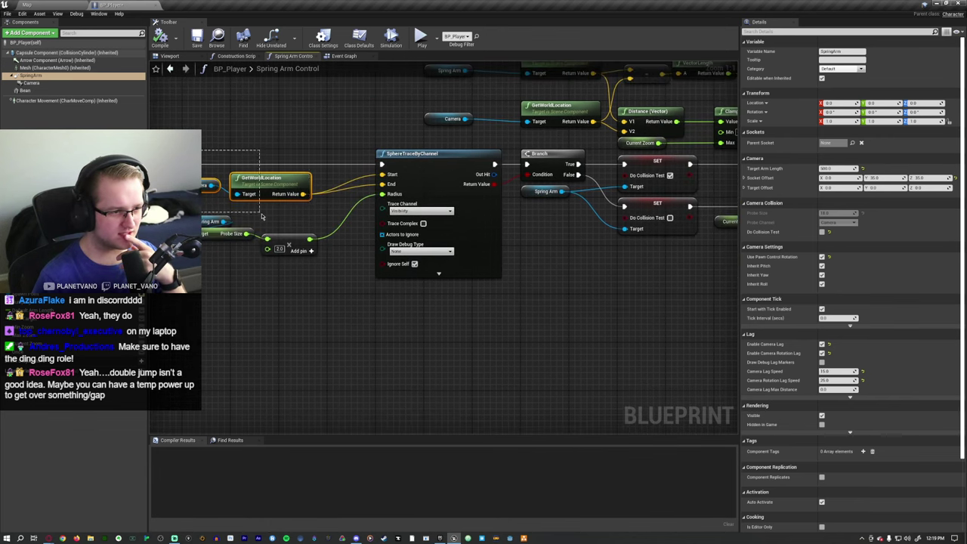
left_click(423, 274)
right_click_drag(292, 276, 377, 289)
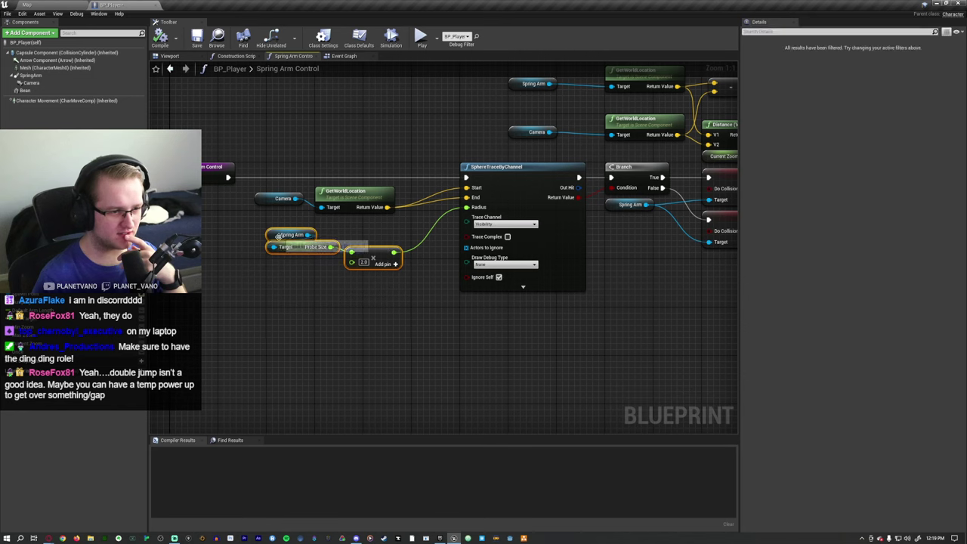
right_click_drag(499, 219, 401, 221)
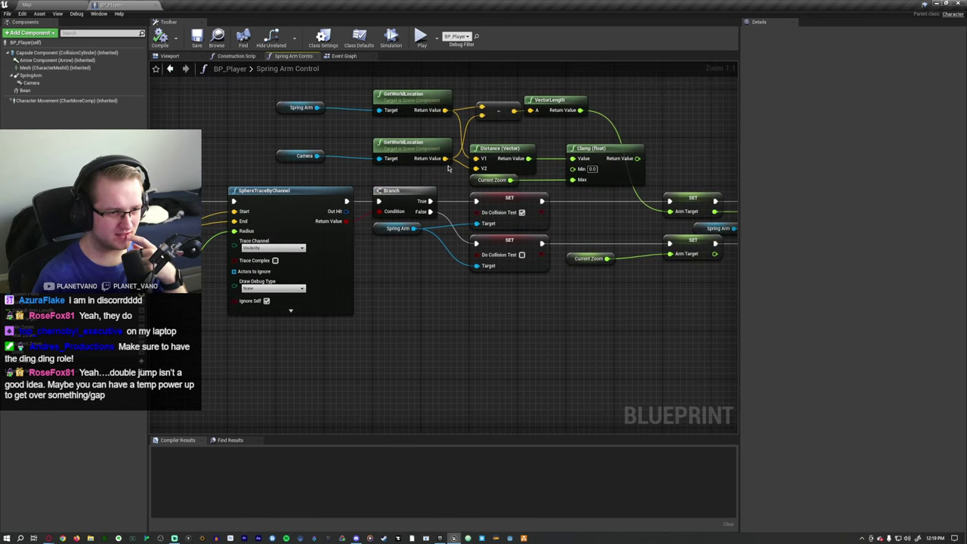
right_click_drag(445, 182, 327, 187)
left_click(374, 223)
right_click_drag(374, 223, 340, 223)
Examine the Arm Target and Target Arm Length setters, the SphereTraceByChannel node and the VectorLength and Clamp nodes of Spring Arm Control
left_click(539, 205)
left_click(650, 202, "ctrl")
left_click(649, 177)
right_click_drag(618, 163, 645, 147)
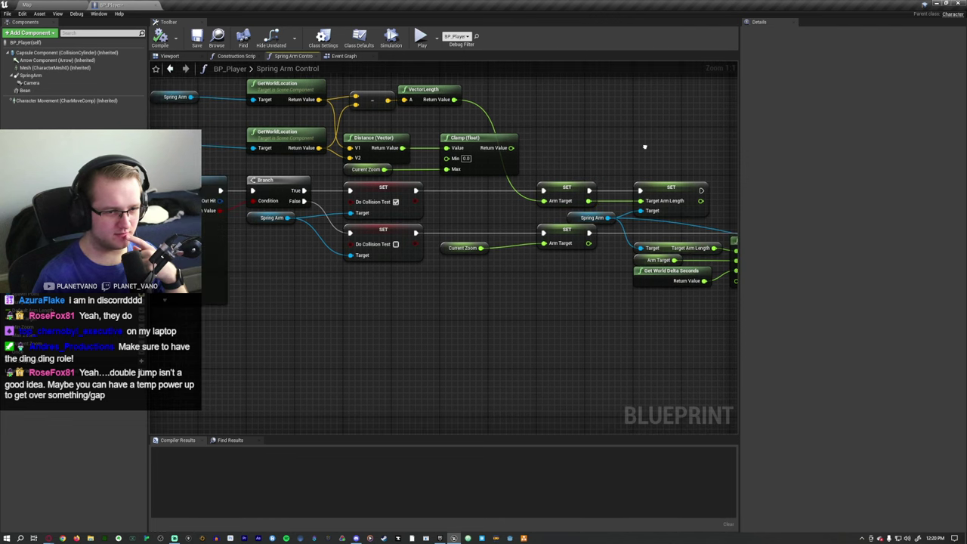
left_click_drag(646, 149, 539, 209)
left_click(561, 157)
right_click_drag(561, 157, 632, 143)
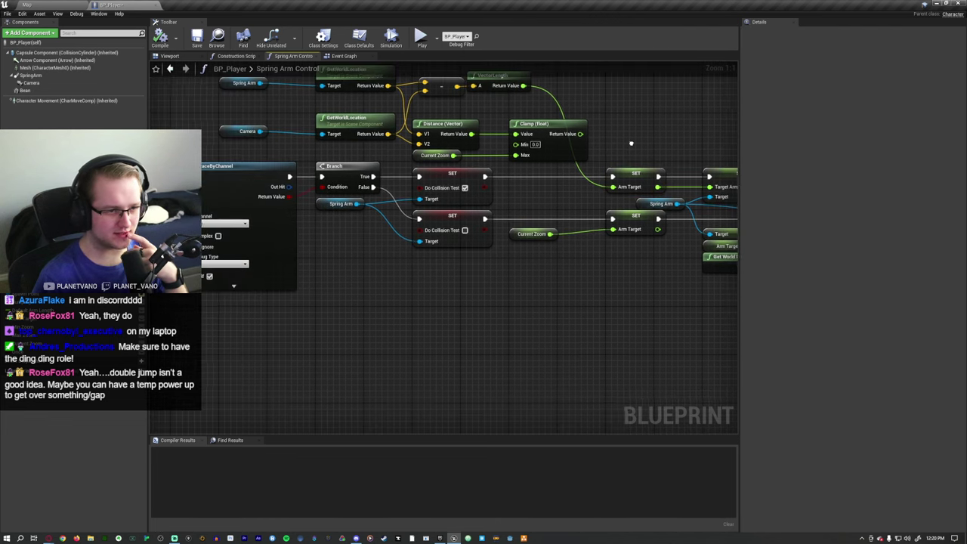
right_click_drag(193, 201, 357, 204)
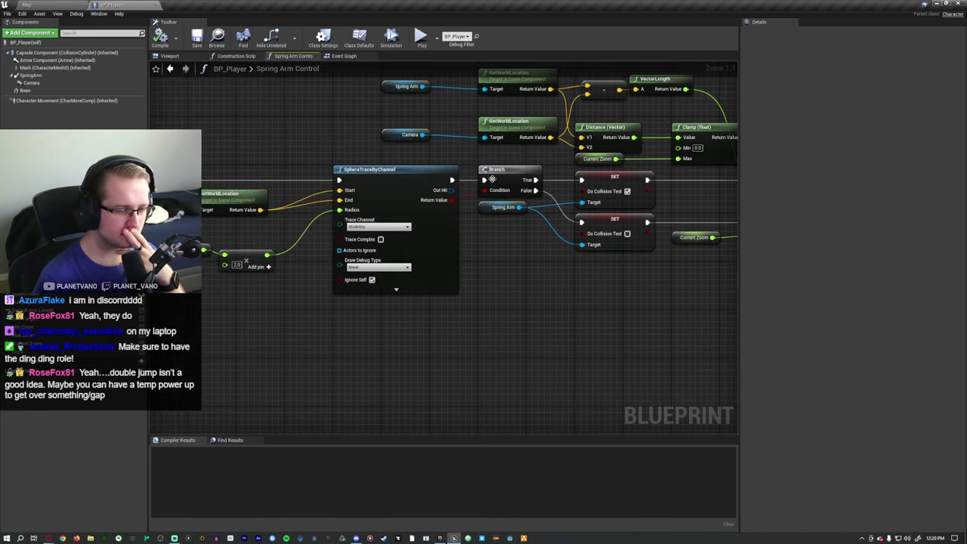
left_click_drag(344, 158, 357, 203)
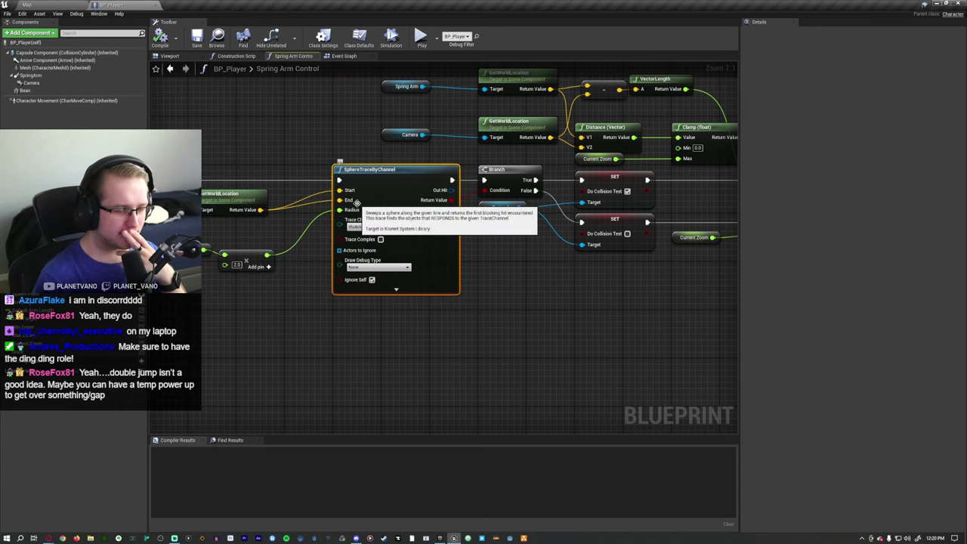
right_click_drag(336, 150, 156, 161)
right_click_drag(641, 167, 518, 190)
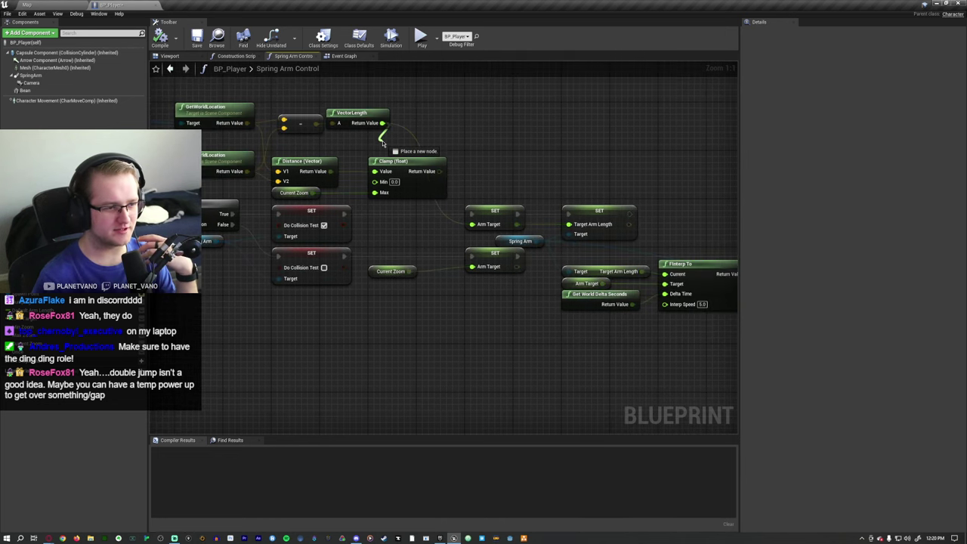
Feed the VectorLength result into the Clamp's Value, delete the Distance (Vector) node, and route the clamped value to Arm Target
left_click_drag(383, 122, 375, 171)
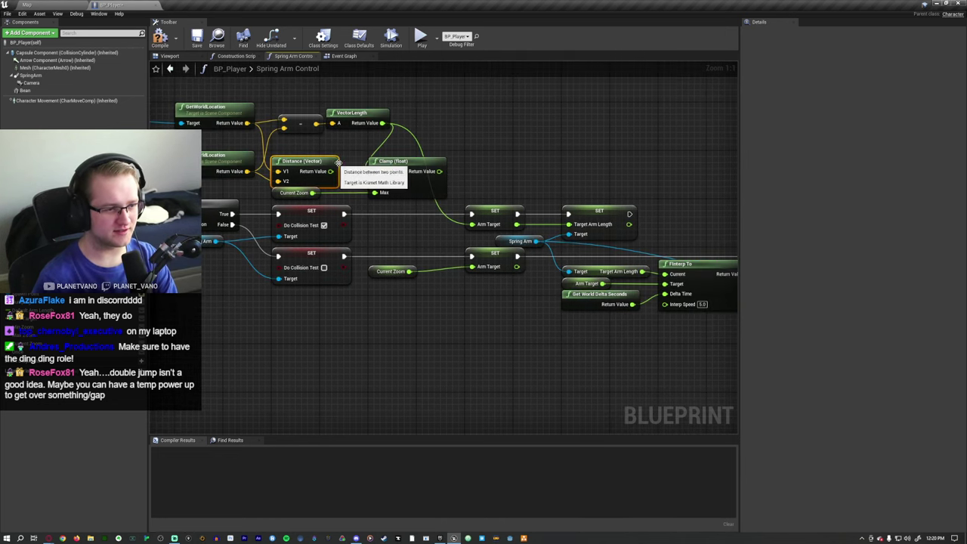
left_click(303, 161)
key("Delete")
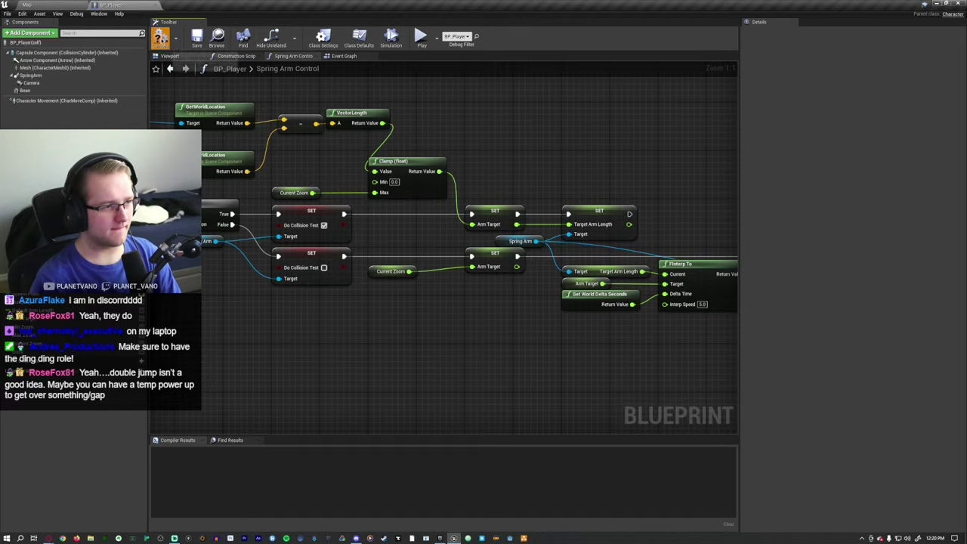
Return to the map and briefly play-test the third-person camera around the spikes and blocks near the spawn
left_click(26, 4)
left_click(554, 26)
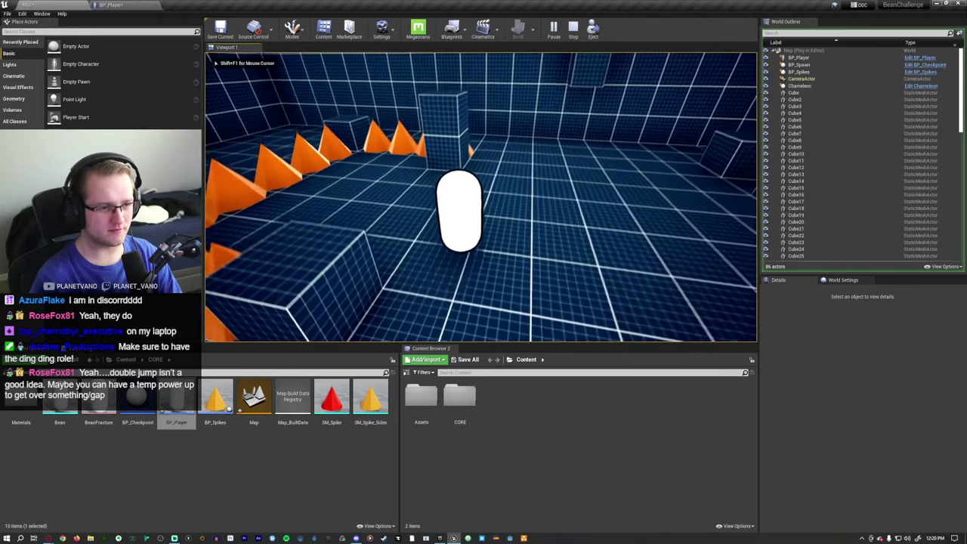
key("Escape")
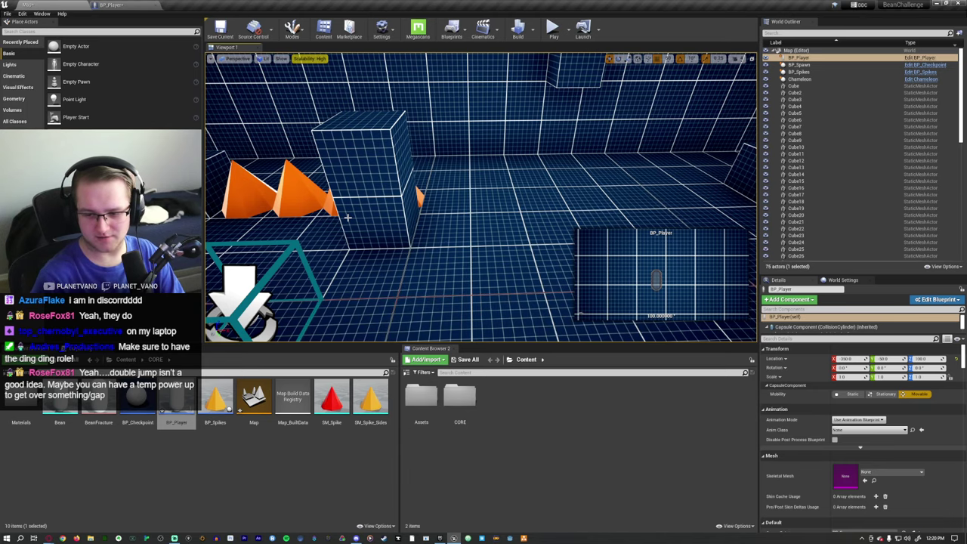
Play-test the level full screen, moving past the spikes and over the blocks to check camera behaviour around the glowing wall
right_click_drag(347, 217, 418, 197)
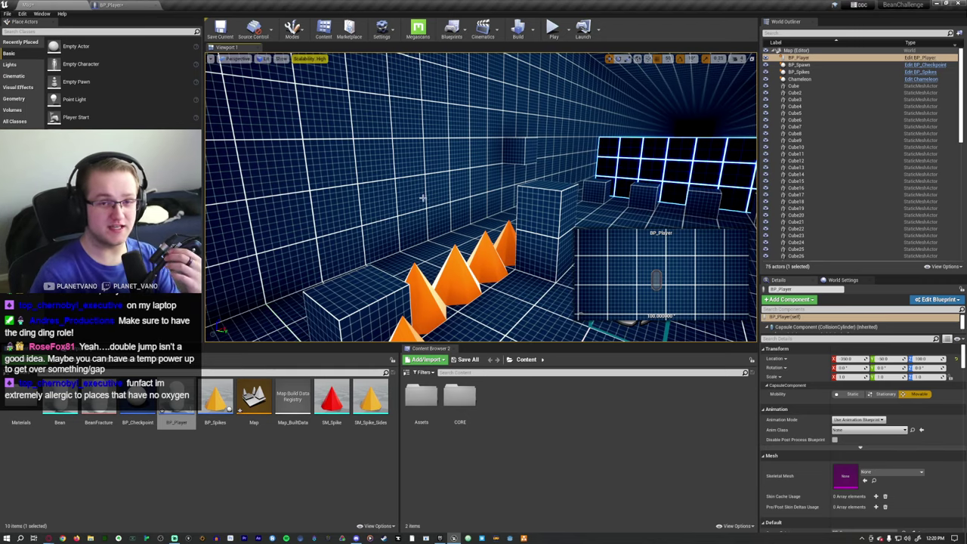
right_click_drag(438, 194, 479, 189)
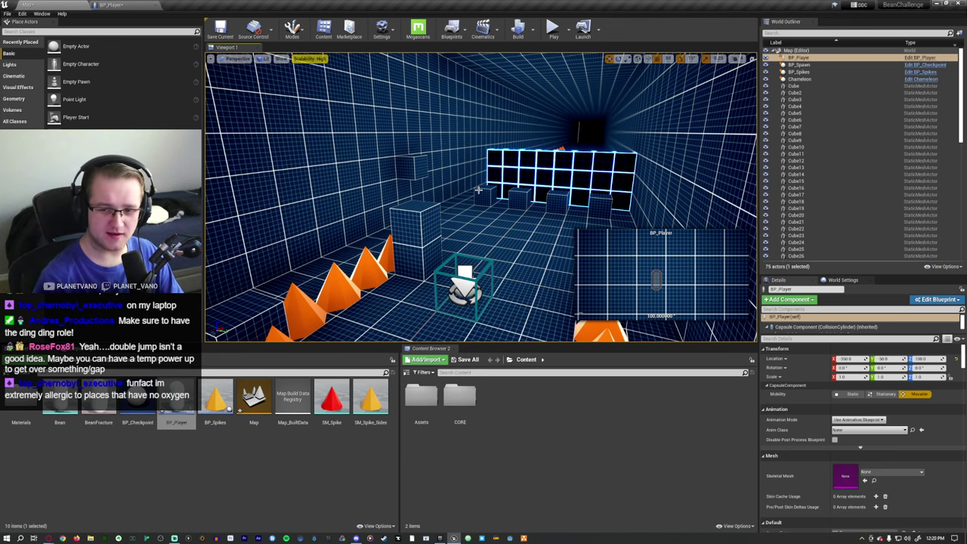
right_click_drag(478, 189, 536, 228)
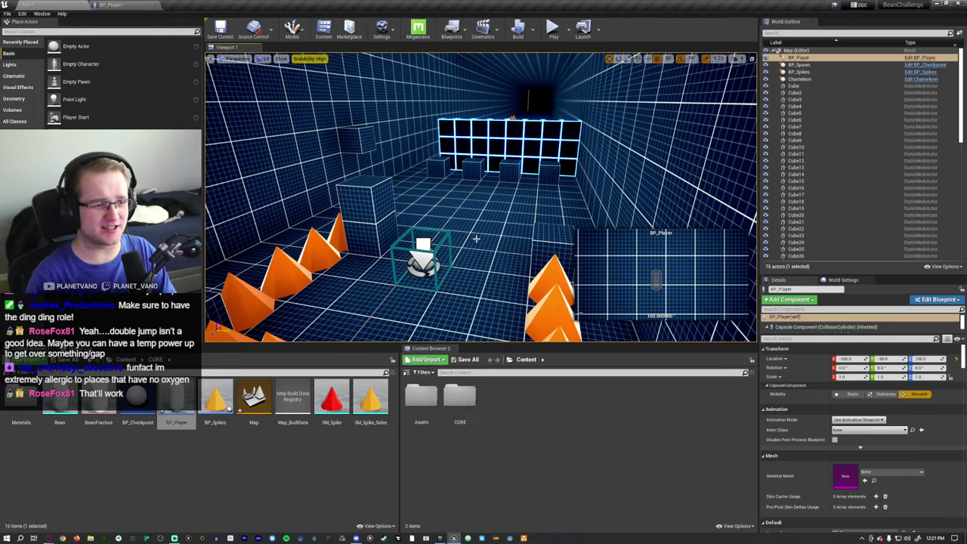
scroll(476, 239, "up", 4)
key("F11")
key("alt+p")
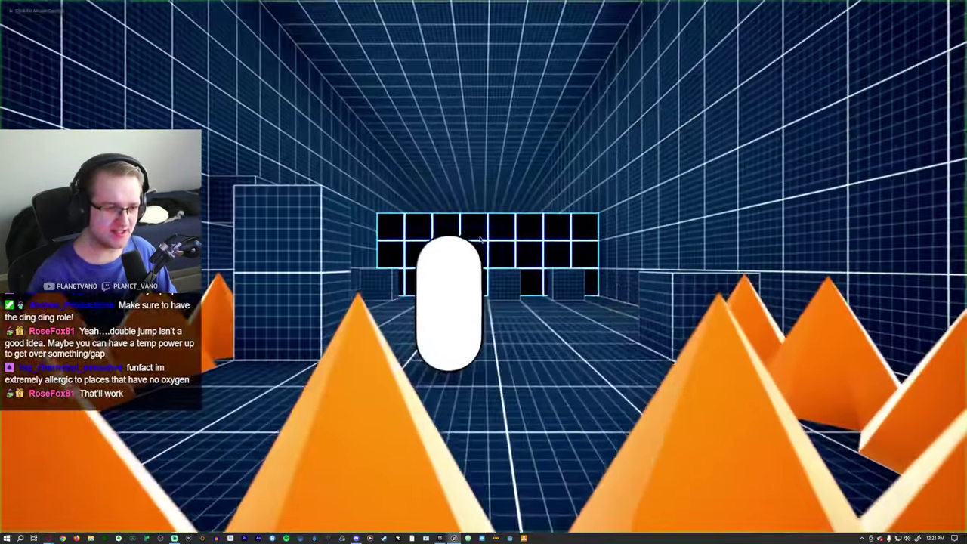
left_click(481, 239)
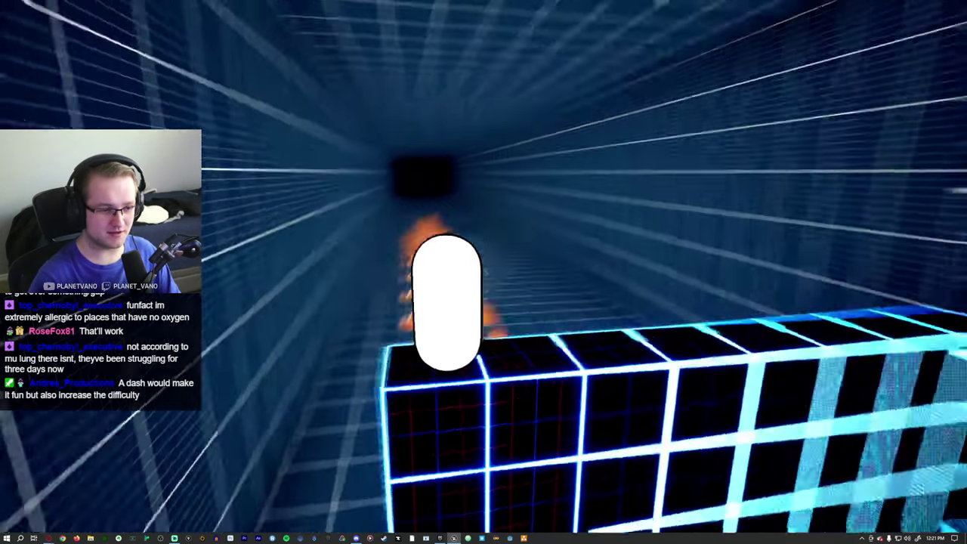
key("w")
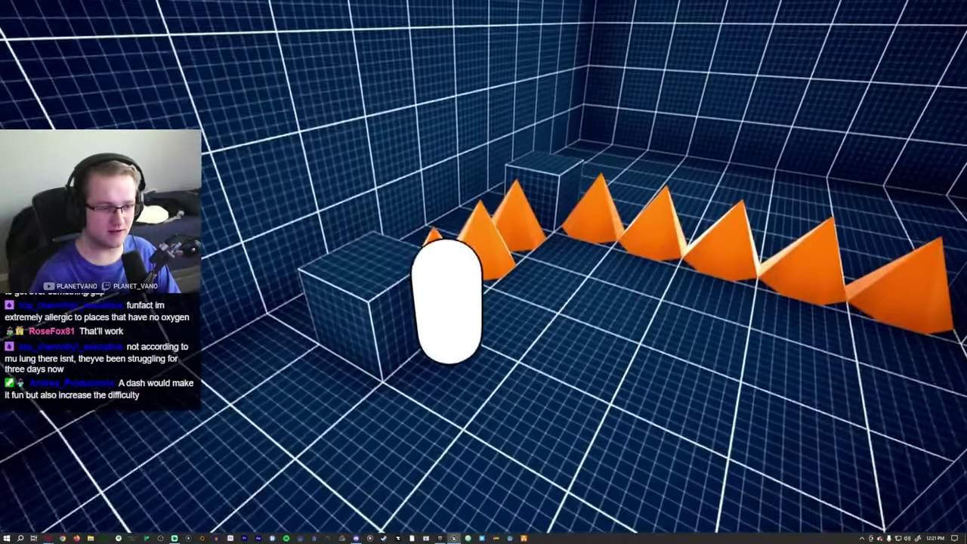
key("w")
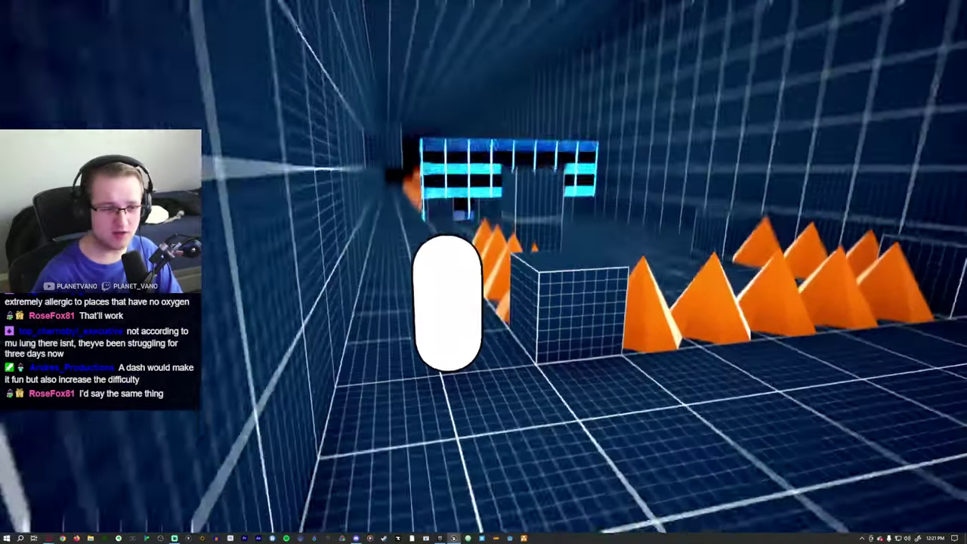
key("a")
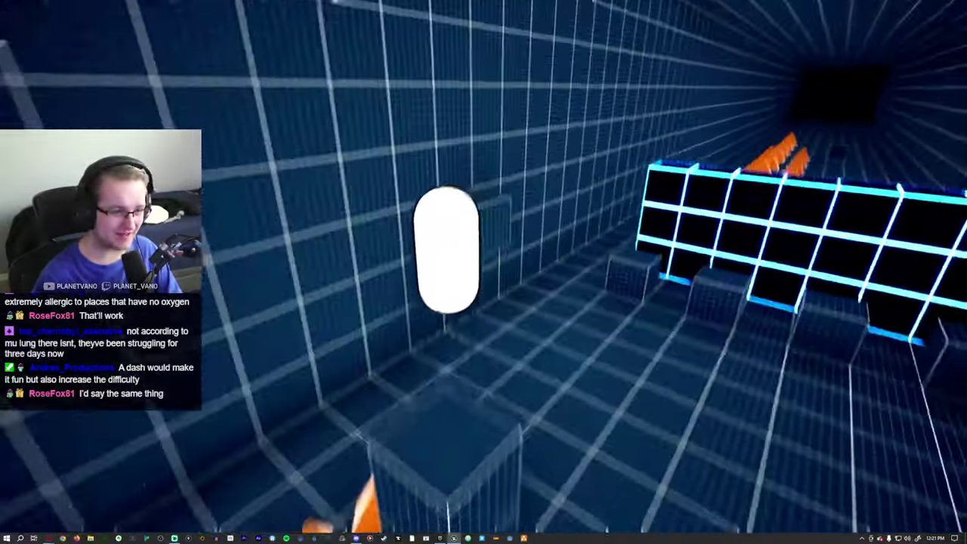
key("w")
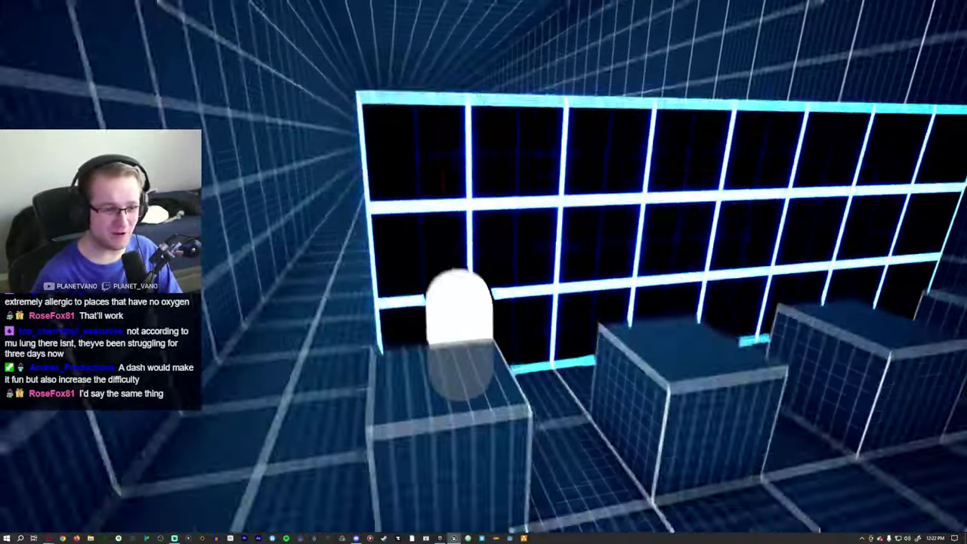
key("w")
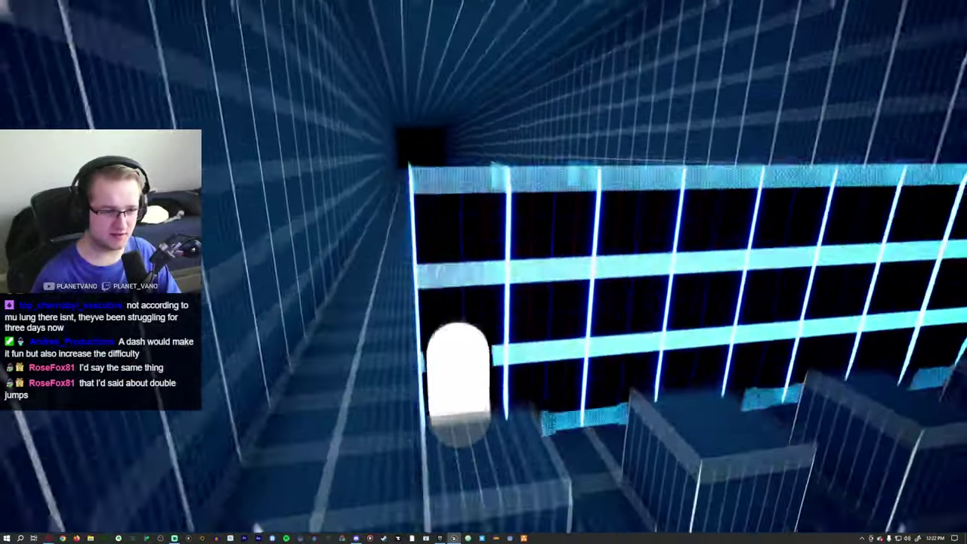
key("space")
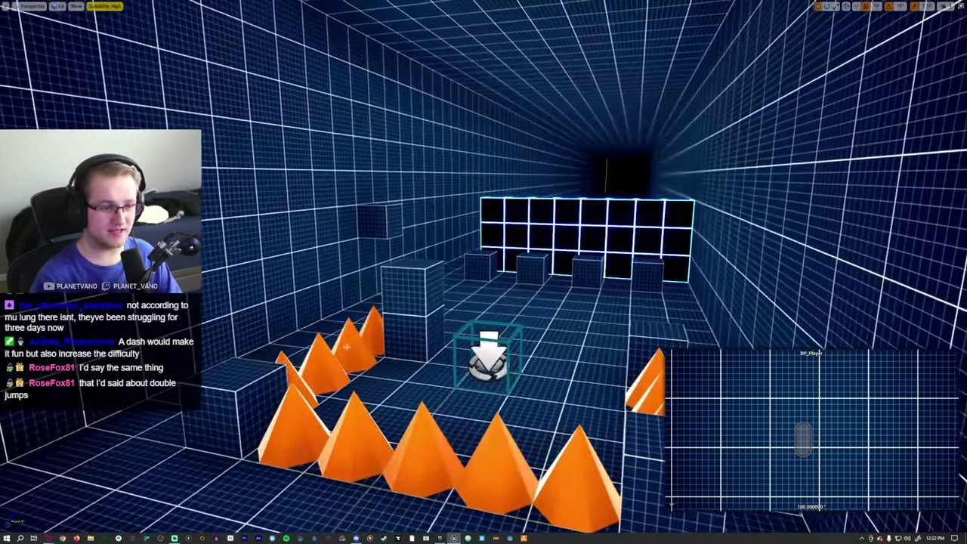
Leave the full-screen view and place an additive Box geometry brush just outside the level's corridor
right_click_drag(484, 272, 435, 363)
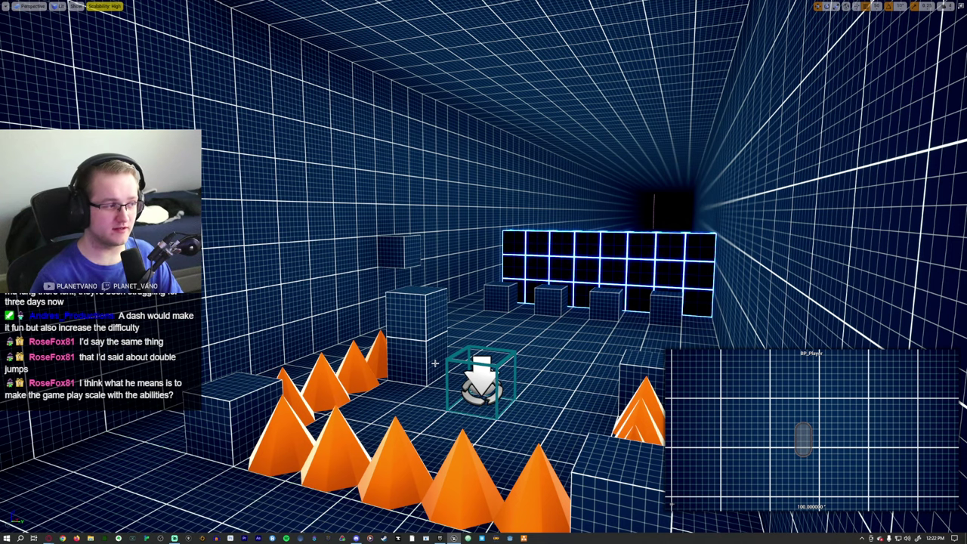
mouse_move(434, 364)
right_mouse_down()
mouse_move(458, 347)
mouse_move(447, 354)
right_mouse_up()
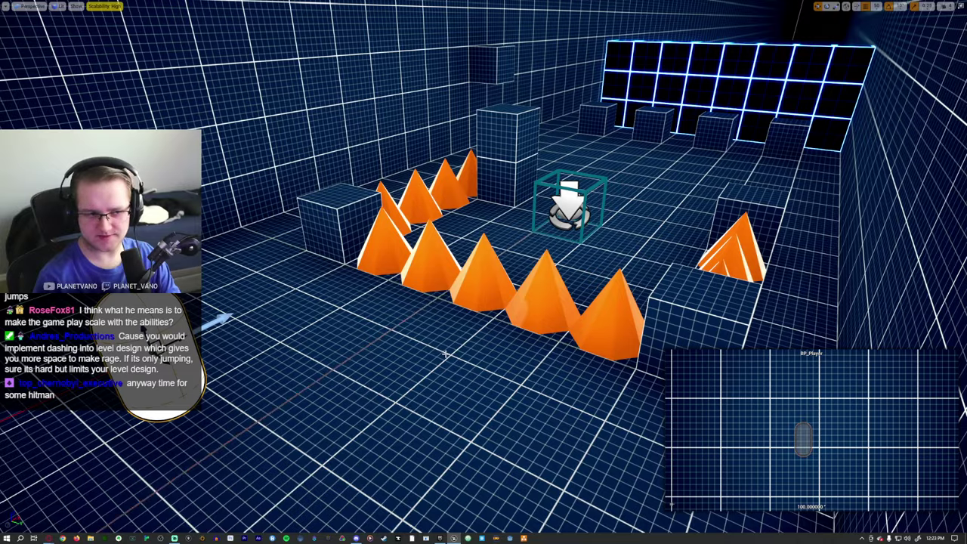
right_click_drag(465, 346, 465, 346)
right_click_drag(527, 275, 398, 225)
key("F11")
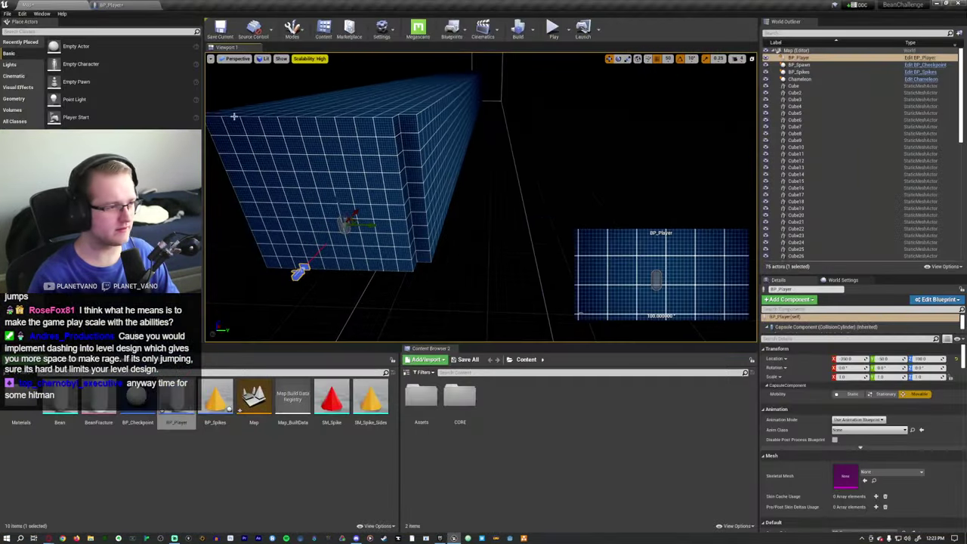
left_click(13, 98)
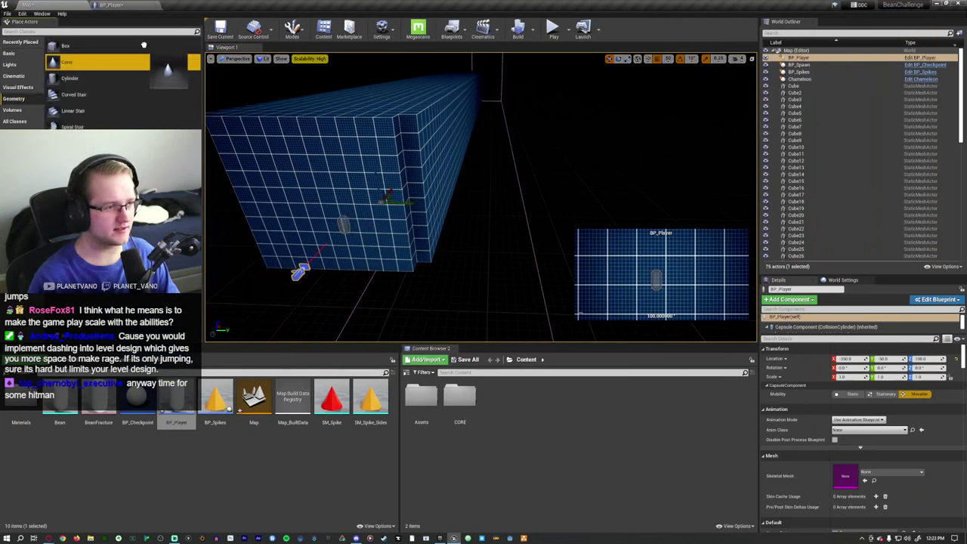
mouse_move(83, 47)
left_mouse_down()
mouse_move(453, 190)
mouse_move(503, 231)
mouse_move(514, 227)
left_mouse_up()
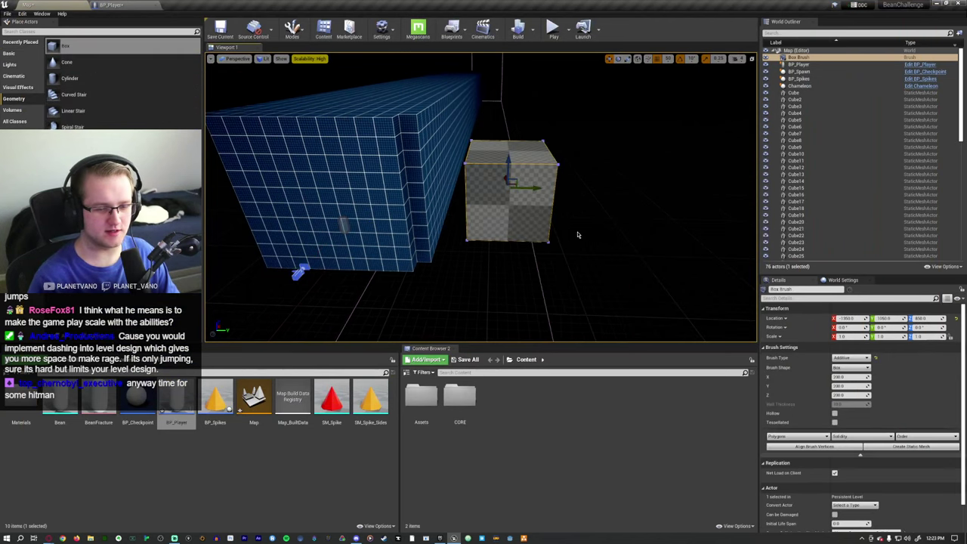
Set the Box Brush's location to X -50, Y -50, Z 0
mouse_move(529, 226)
right_mouse_down()
mouse_move(453, 227)
mouse_move(458, 212)
mouse_move(464, 225)
mouse_move(545, 195)
right_mouse_up()
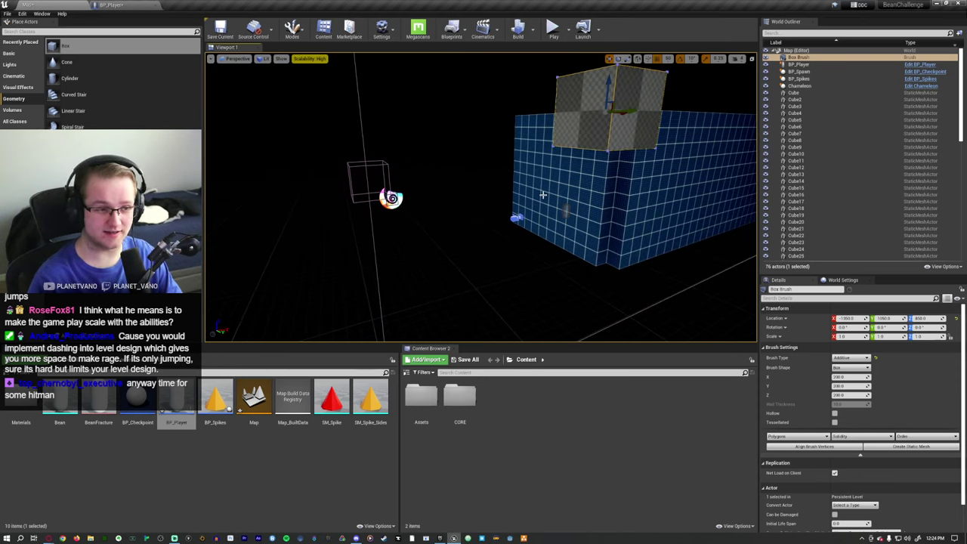
left_click(851, 319)
type("-5")
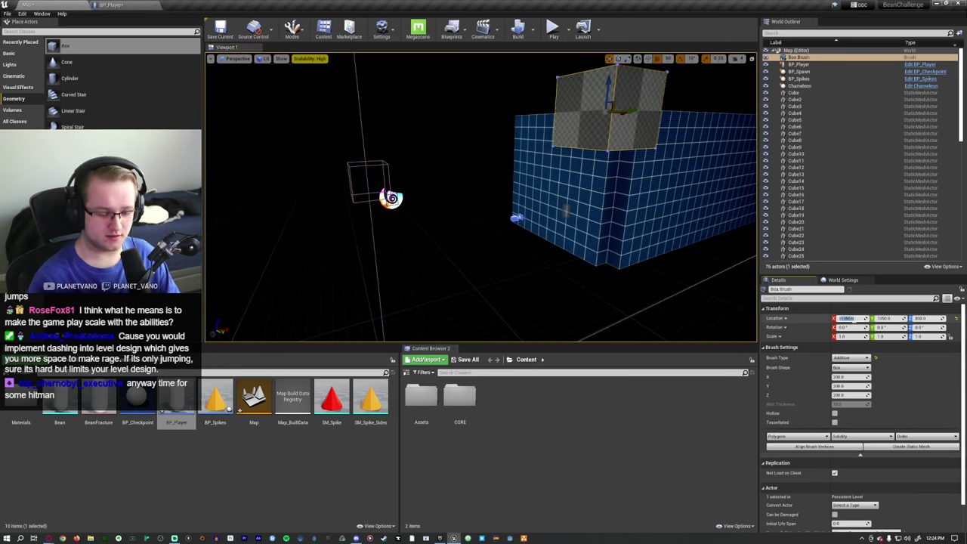
type("0")
key("Tab")
type("-50")
key("Tab")
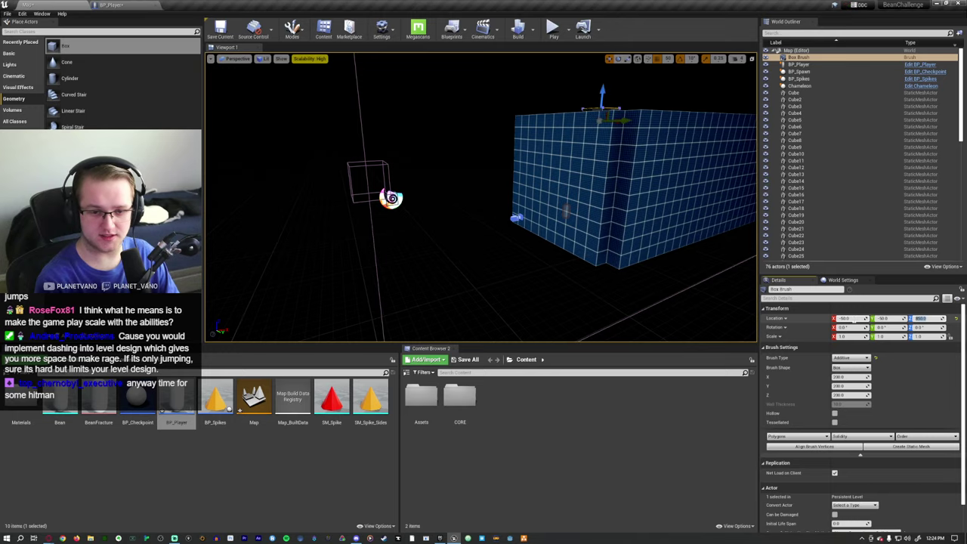
type("0")
key("Return")
Select the Box Brush inside the level and set its location to X 0, Y 0, Z -50
right_click_drag(484, 196, 469, 249)
left_click(529, 279)
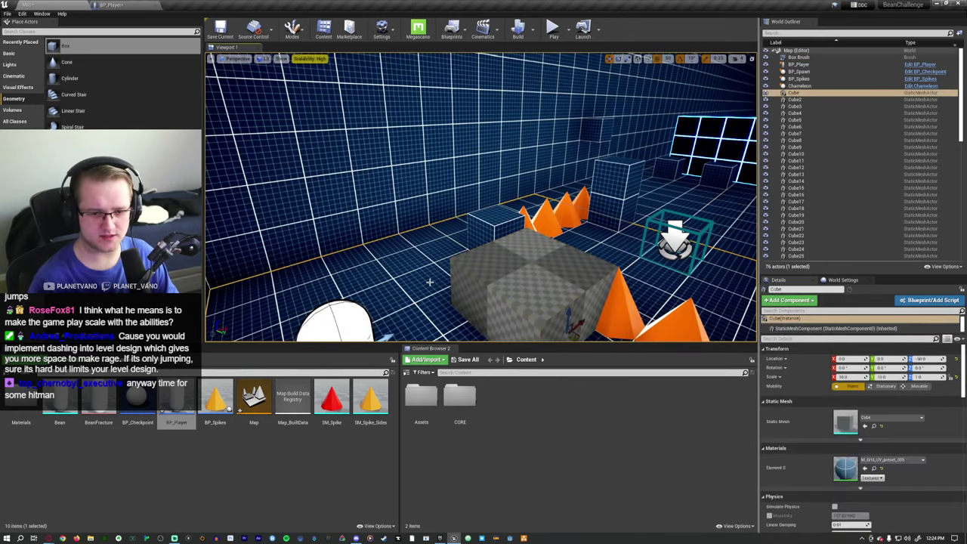
left_click(550, 302)
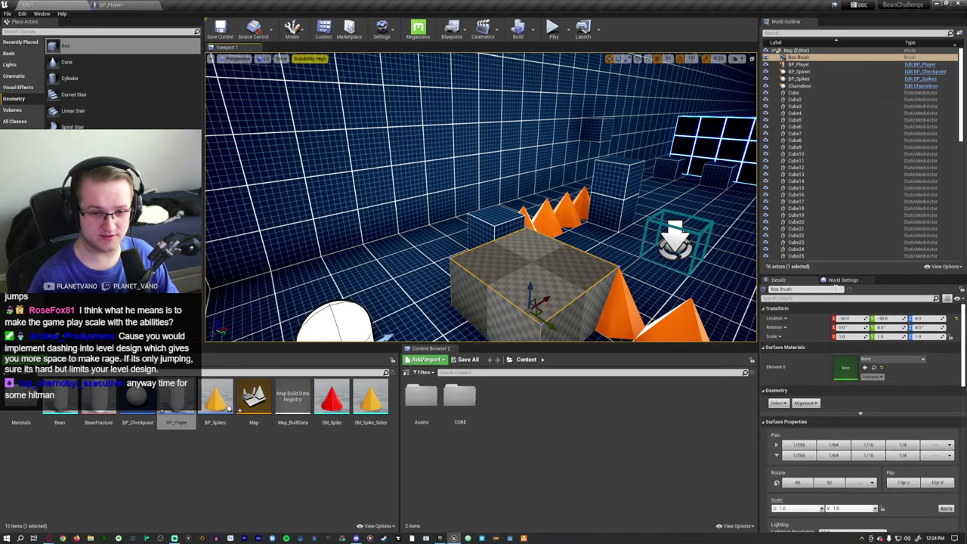
left_click(846, 319)
type("0")
key("Tab")
type("0")
key("Tab")
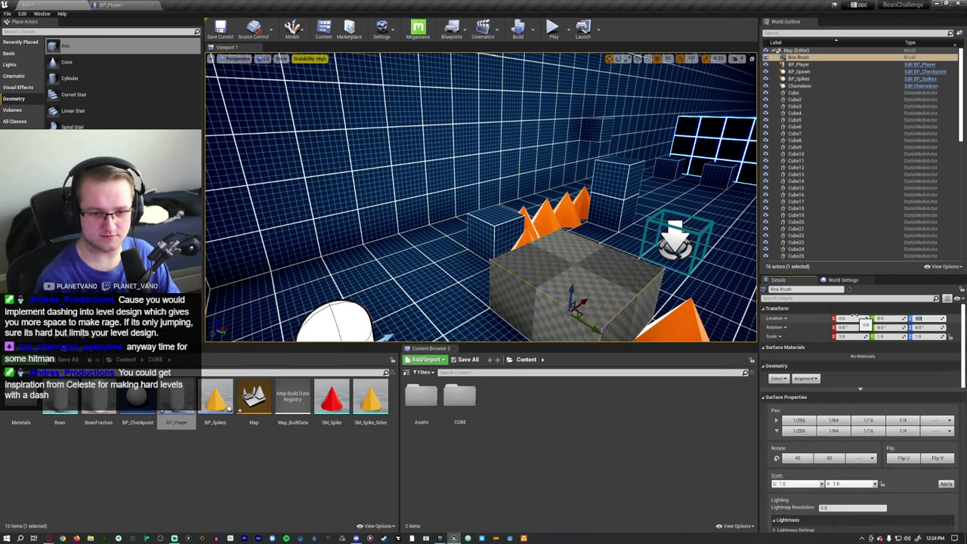
type("0")
key("Return")
Set the Box Brush's dimensions to 100 on X, Y and Z in its brush settings
scroll(836, 481, "down", 5)
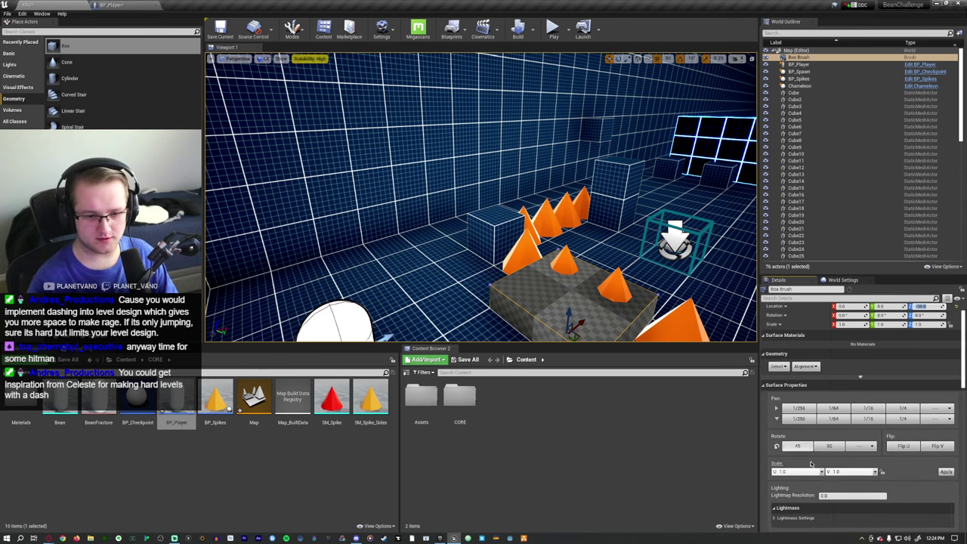
scroll(836, 481, "down", 4)
left_click(848, 388)
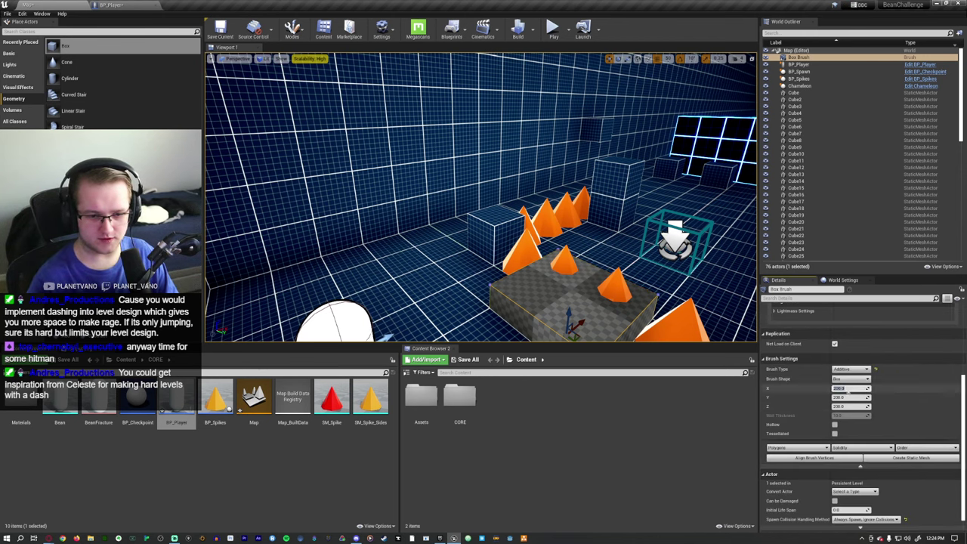
type("500")
key("Tab")
type("100")
key("Tab")
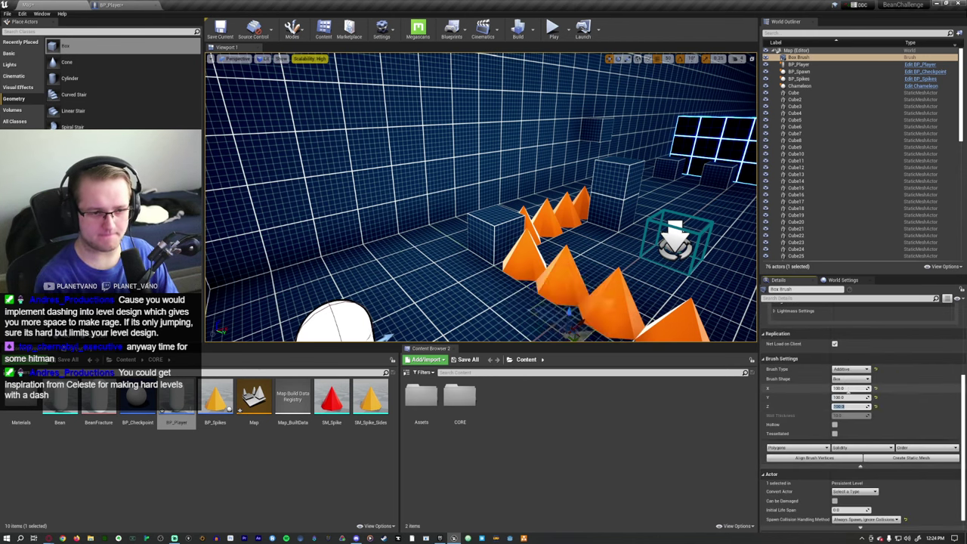
Try an X size of 500 on the Box Brush and undo it
right_click_drag(665, 325, 670, 349)
left_click(848, 388)
type("500")
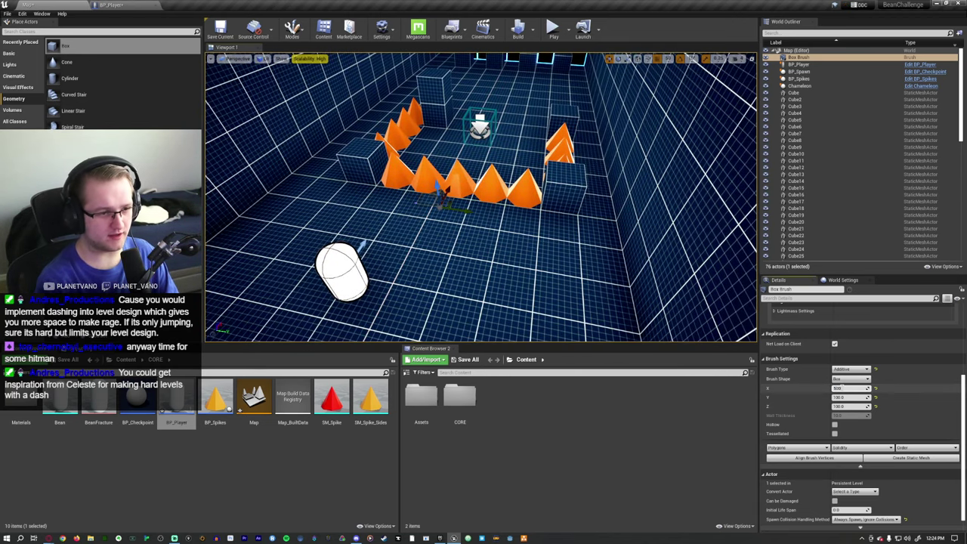
key("Return")
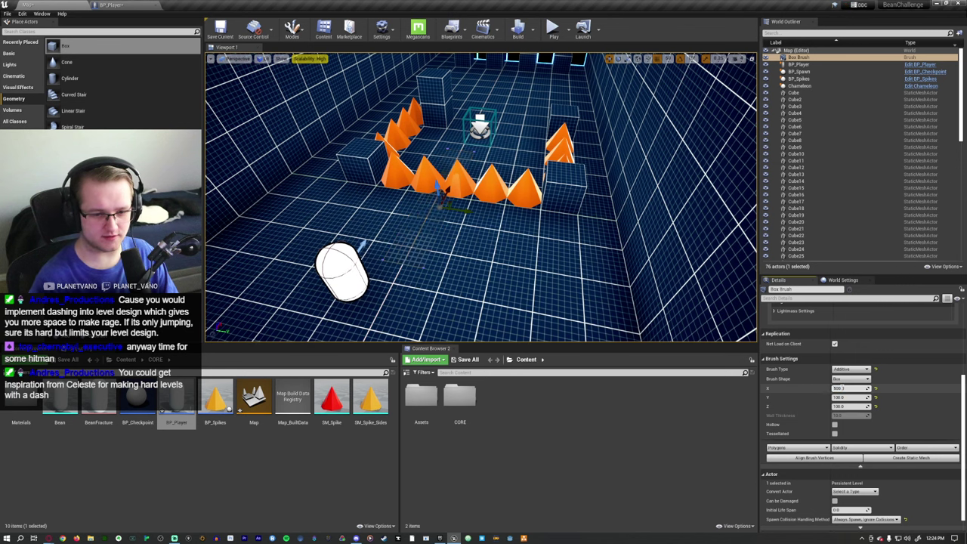
key("ctrl+z")
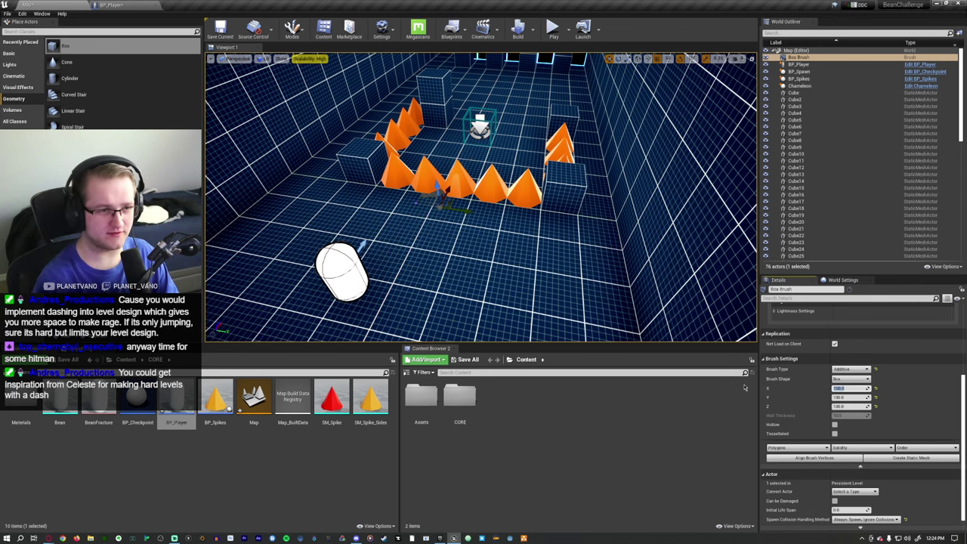
Set the Box Brush's X size to 1000 and inspect the strip along the level floor
type("1000")
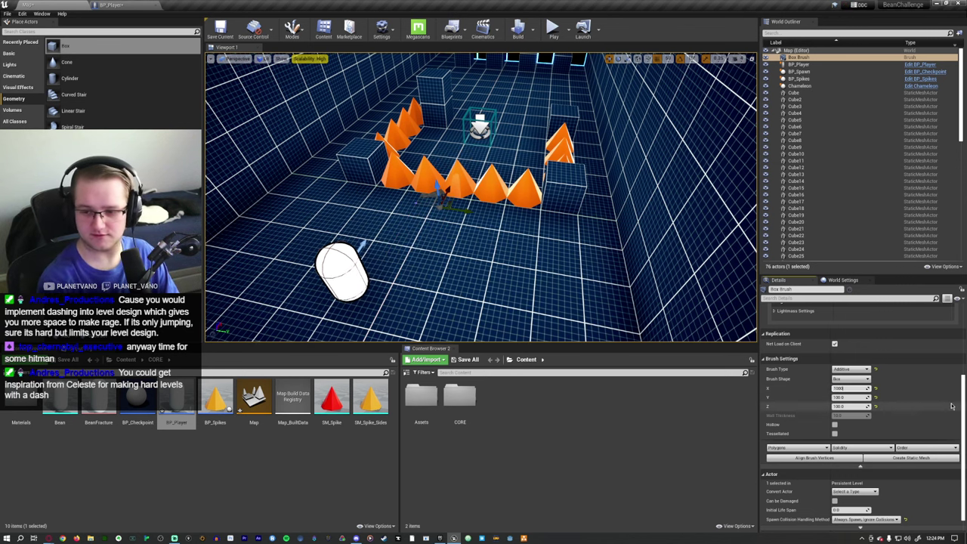
key("Return")
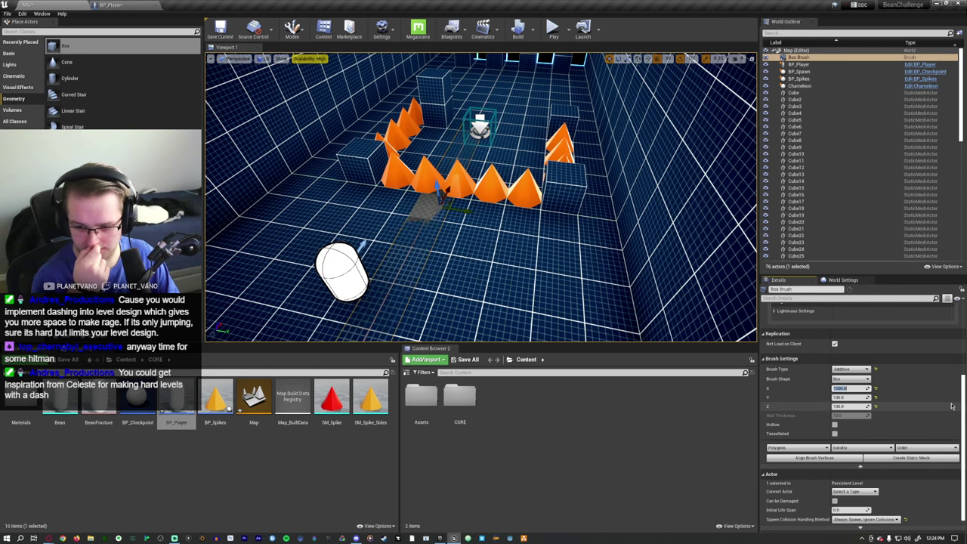
mouse_move(484, 197)
right_mouse_down()
mouse_move(431, 199)
mouse_move(461, 198)
right_mouse_up()
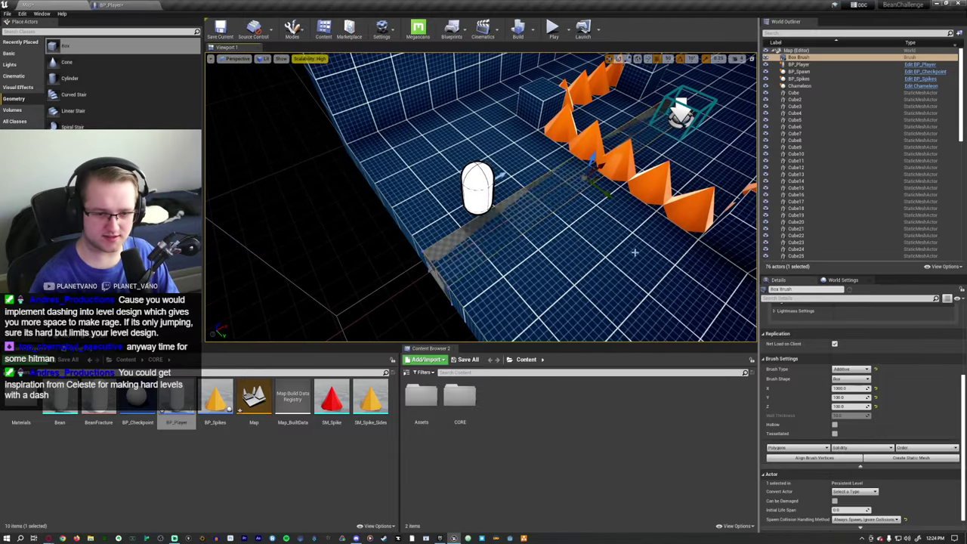
Set the Box Brush's Y size to 1000 in its brush settings and check it from outside the room
left_click(850, 397)
type("1000")
key("Return")
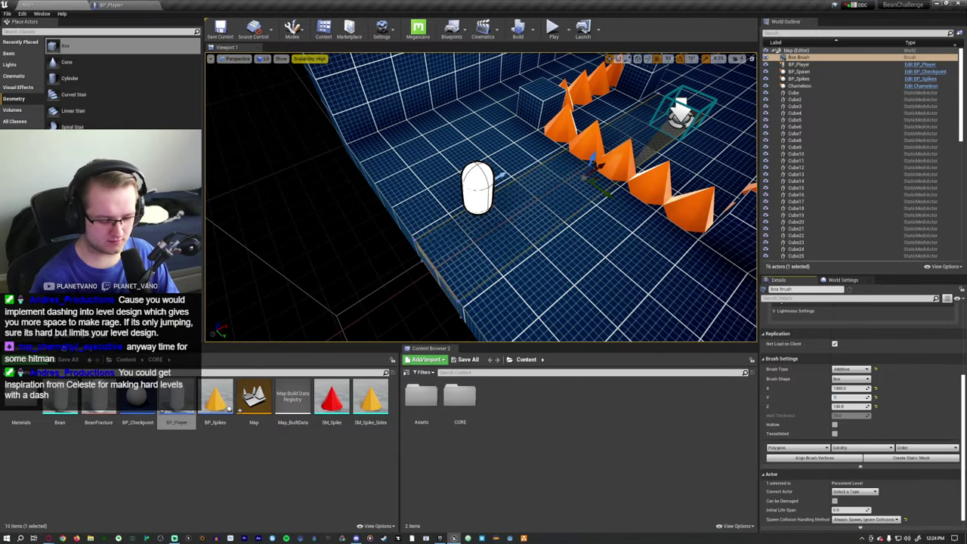
right_click_drag(483, 197, 537, 174)
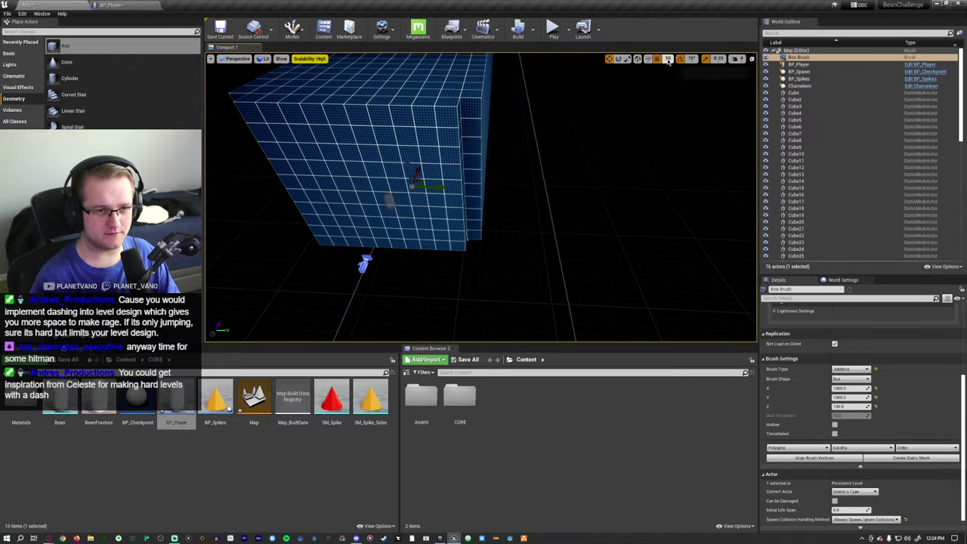
Try moving the Box Brush along Y with a 100-unit grid snap and undo the move
left_click(668, 58)
left_click(673, 107)
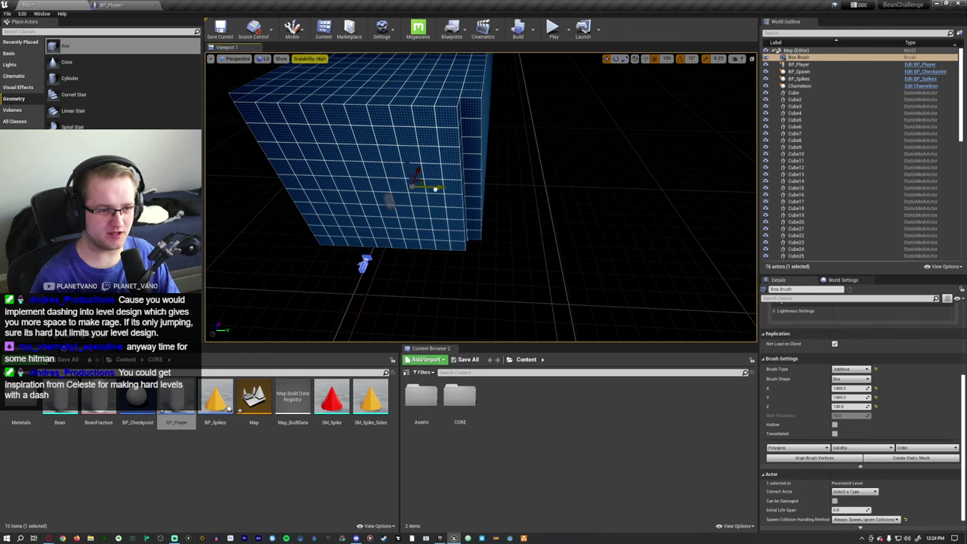
left_click_drag(433, 186, 581, 200)
key("ctrl+z")
Set the grid snap to 1,000 and move the Box Brush out of the room along Y to 2000
left_click(668, 58)
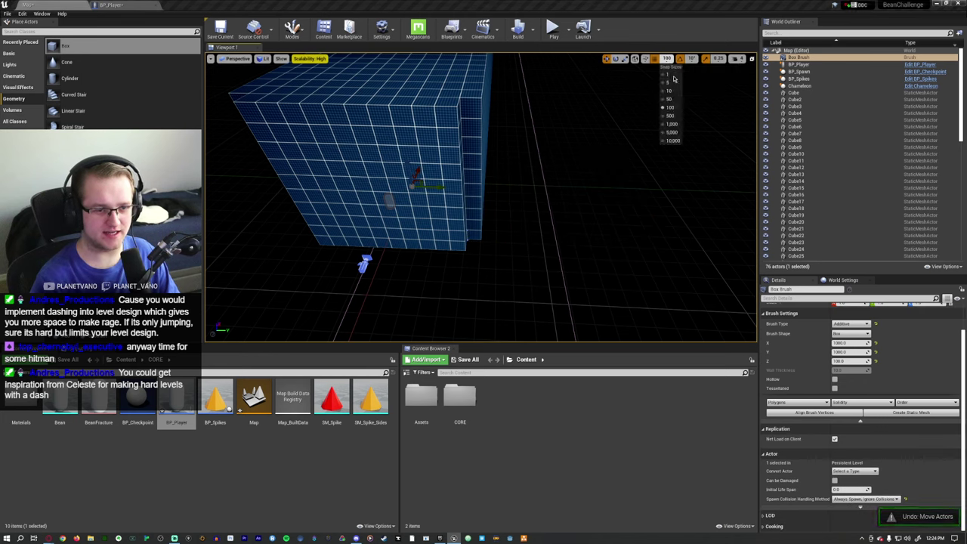
left_click(672, 125)
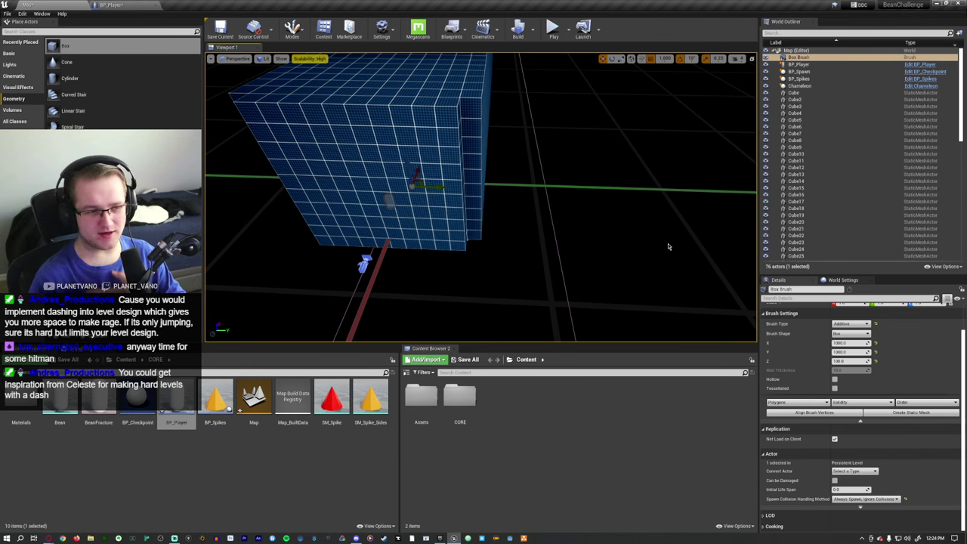
left_click_drag(448, 183, 692, 189)
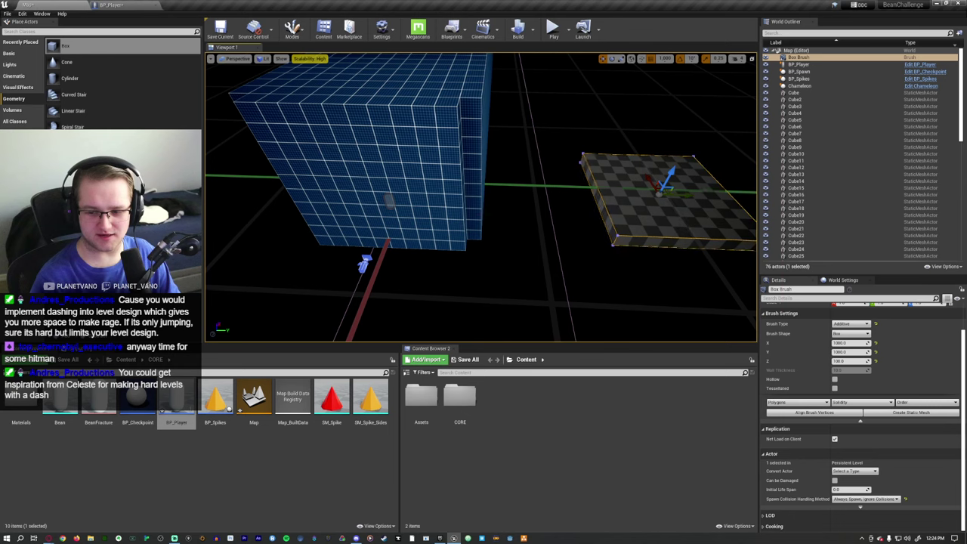
key("f")
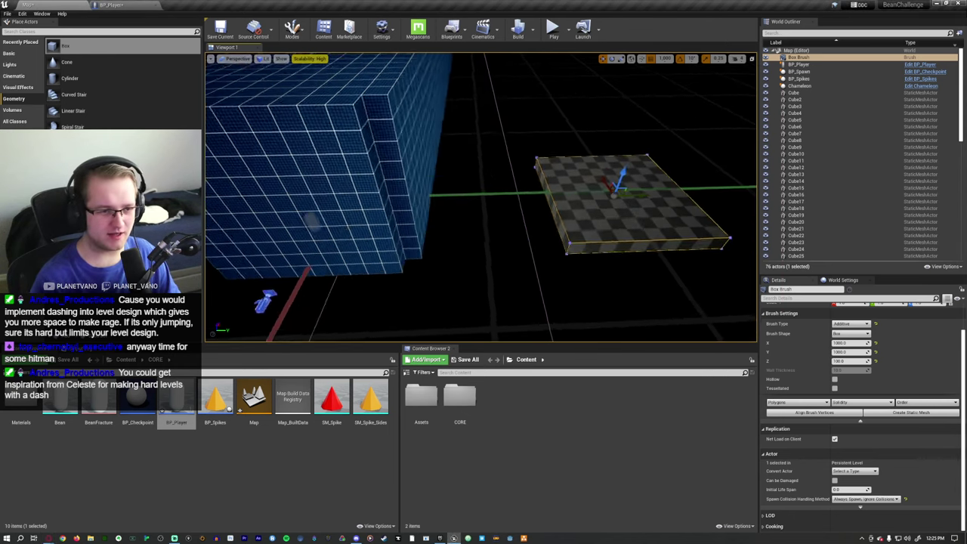
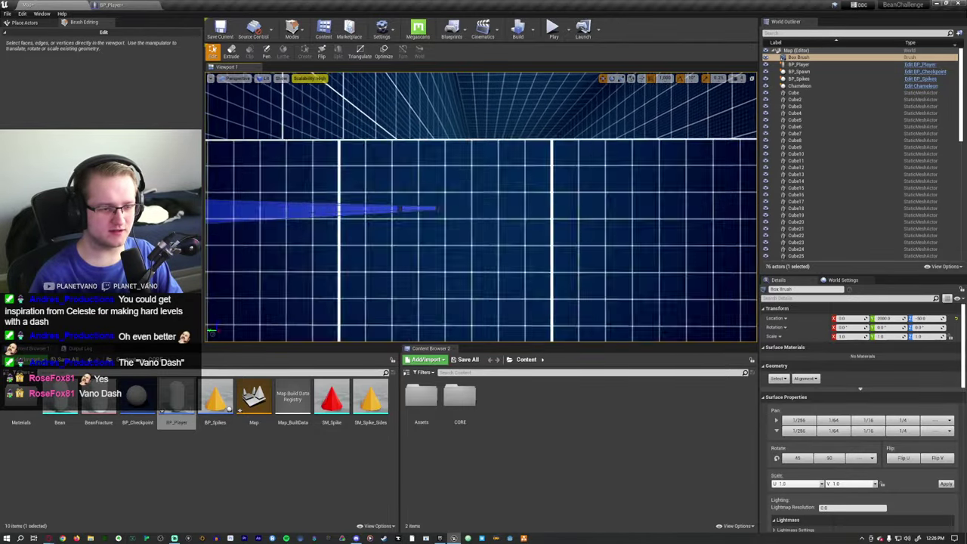
Inspect the elongated Box Brush running alongside the corridor and delete it from the level
right_click_drag(481, 207, 560, 227)
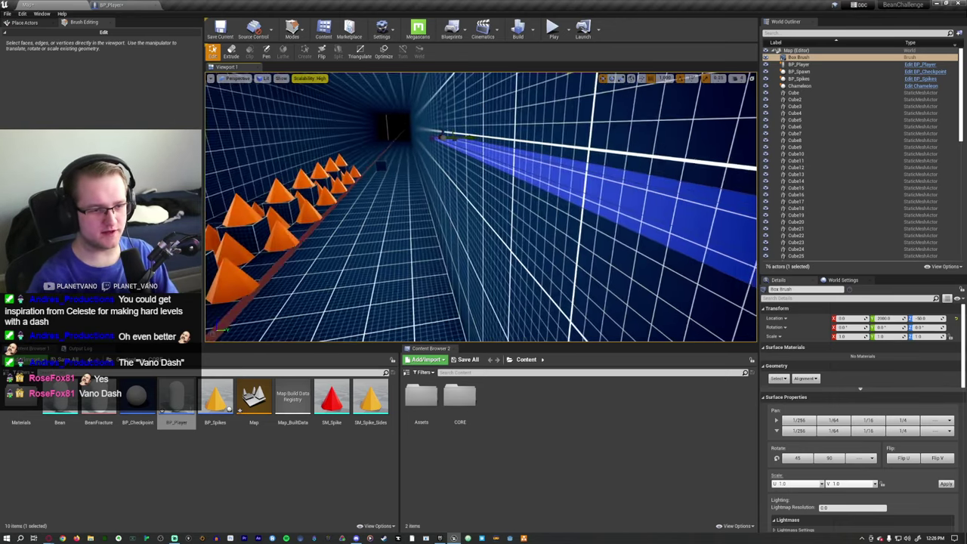
key("f")
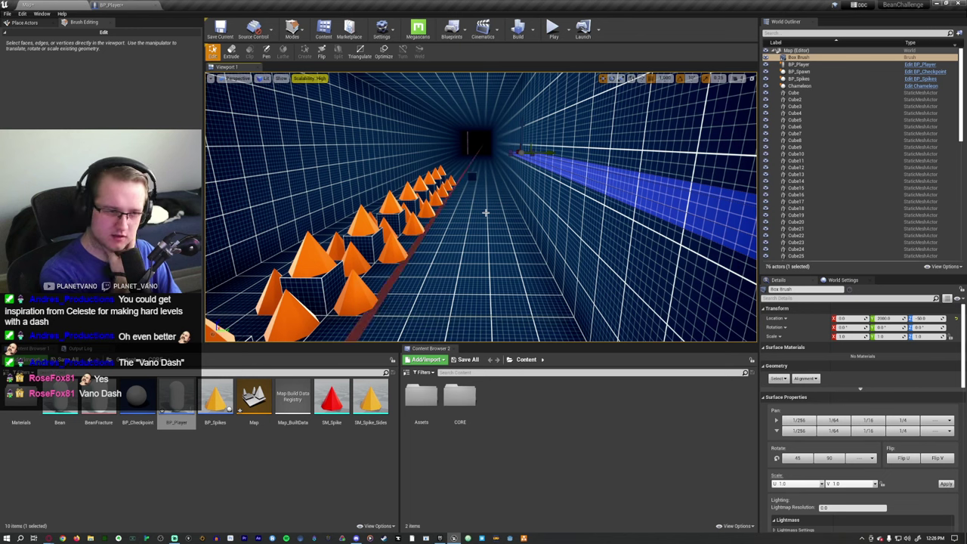
right_click_drag(484, 211, 485, 212)
key("w")
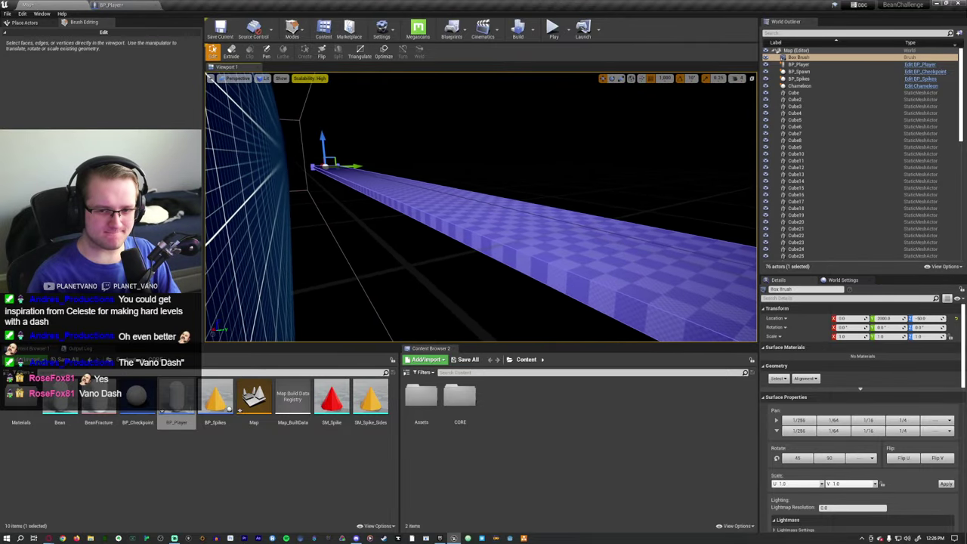
left_click(472, 154)
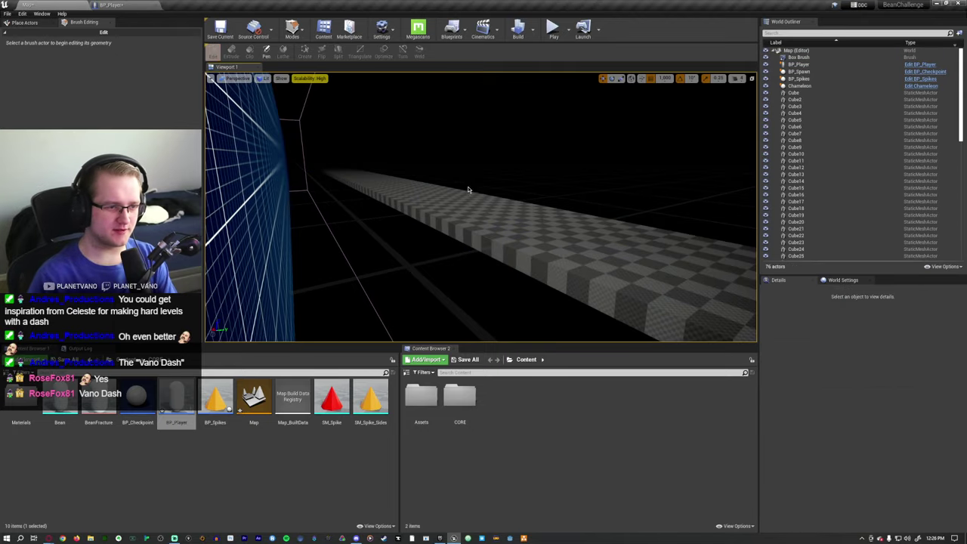
right_click_drag(467, 201, 459, 174)
left_click(466, 201)
key("f")
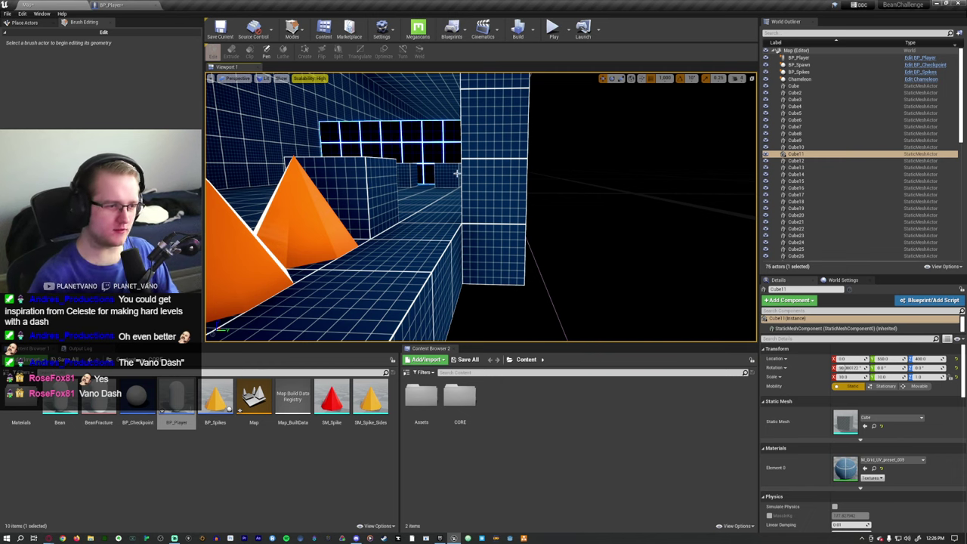
Add a new Box geometry brush above the corridor's starting section and return to brush editing
mouse_move(457, 173)
right_mouse_down()
mouse_move(441, 168)
mouse_move(463, 186)
right_mouse_up()
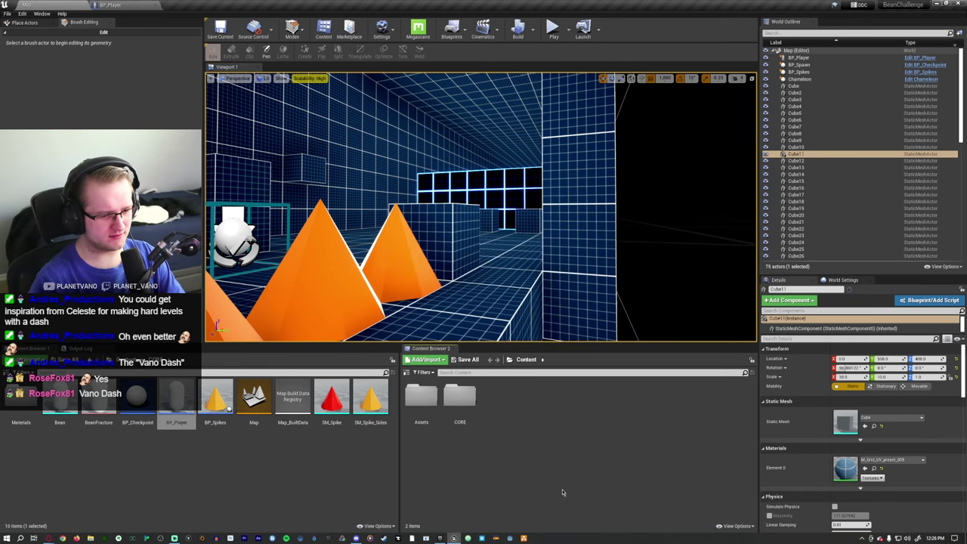
right_click_drag(484, 227, 484, 227)
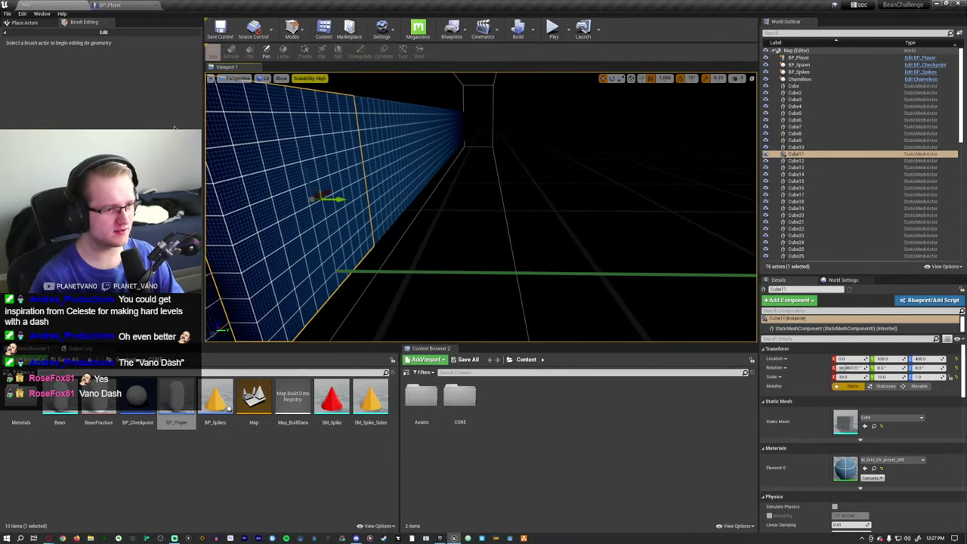
right_click_drag(243, 131, 242, 131)
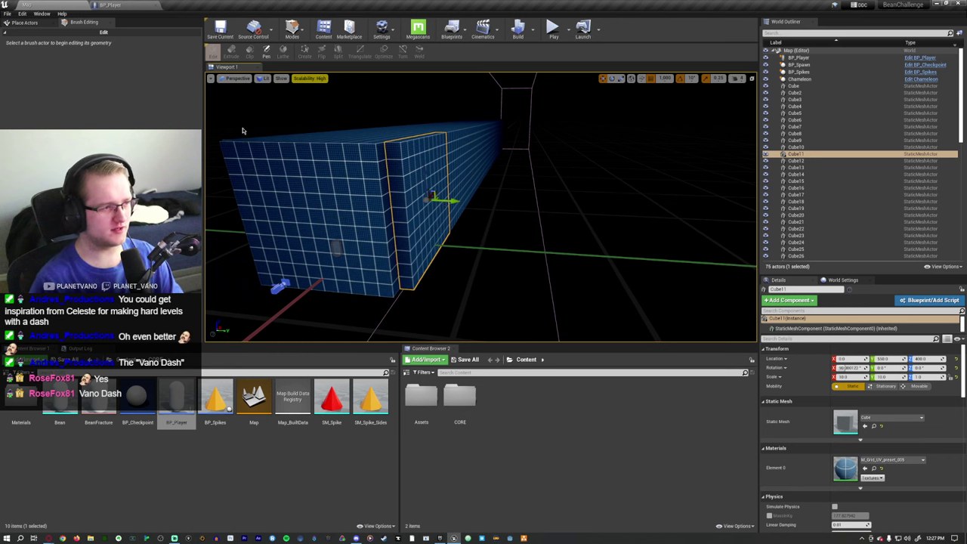
left_click(25, 23)
mouse_move(66, 47)
left_mouse_down()
mouse_move(302, 113)
mouse_move(440, 124)
left_mouse_up()
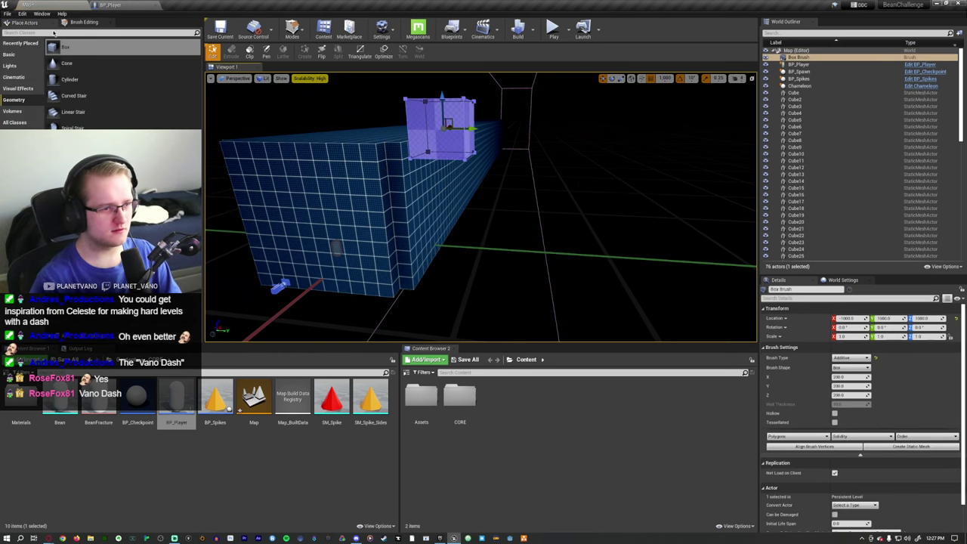
left_click(78, 24)
Set the new Box Brush's location to X 0, Y 0, Z -50 and focus on it
right_click_drag(484, 212, 431, 220)
left_click(848, 318)
type("0")
key("Tab")
type("0")
key("Tab")
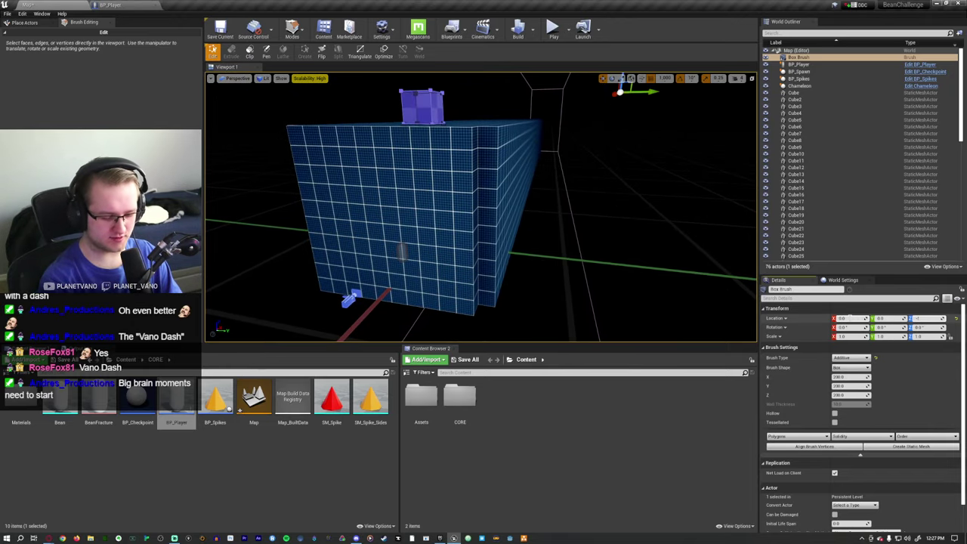
type("0")
key("Return")
key("f")
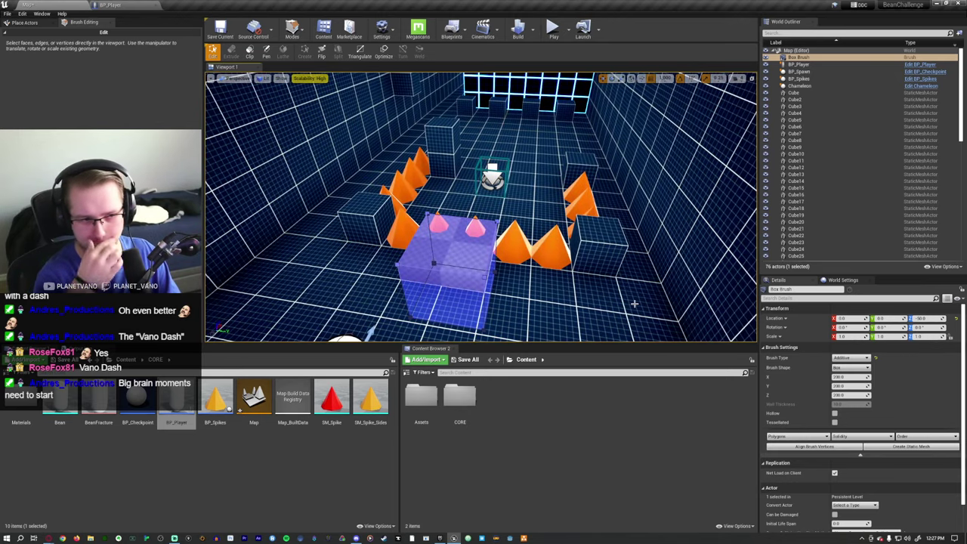
Set the Box Brush's Z location to 0 and its dimensions to 1000 on X, Y and Z
left_click(839, 377)
type("1000")
key("Tab")
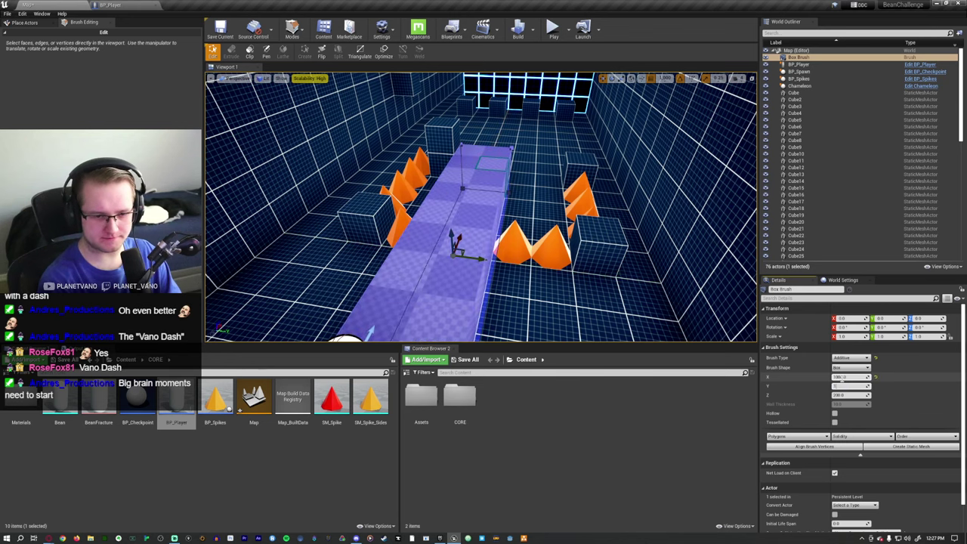
type("1000")
key("Tab")
type("1000")
key("Tab")
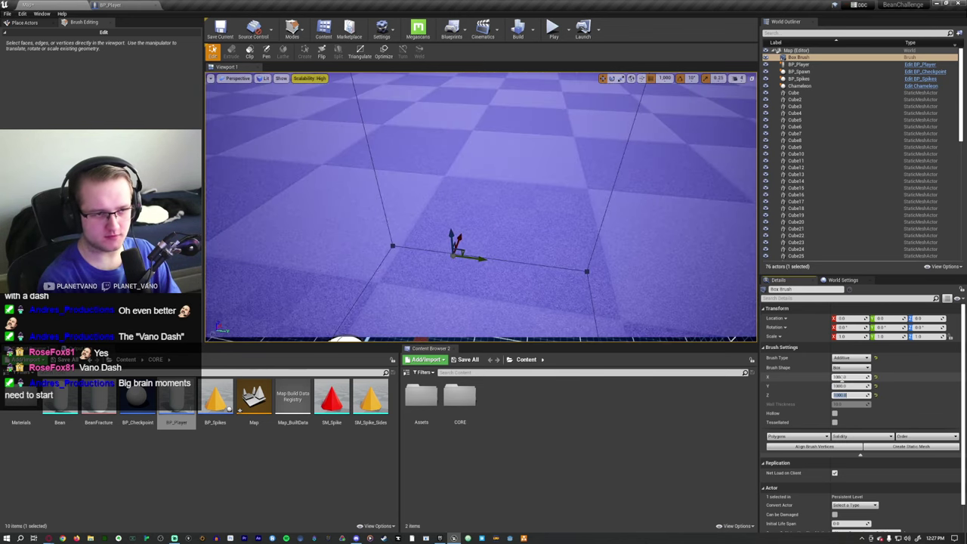
key("f")
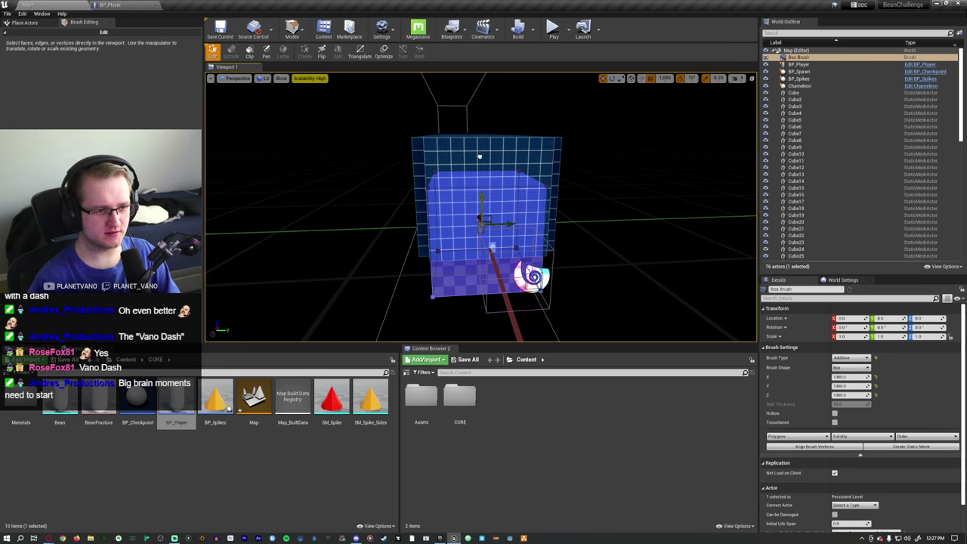
Set the grid snap to 100 and raise the Box Brush to Z 400, in line with the starting room
left_click(665, 78)
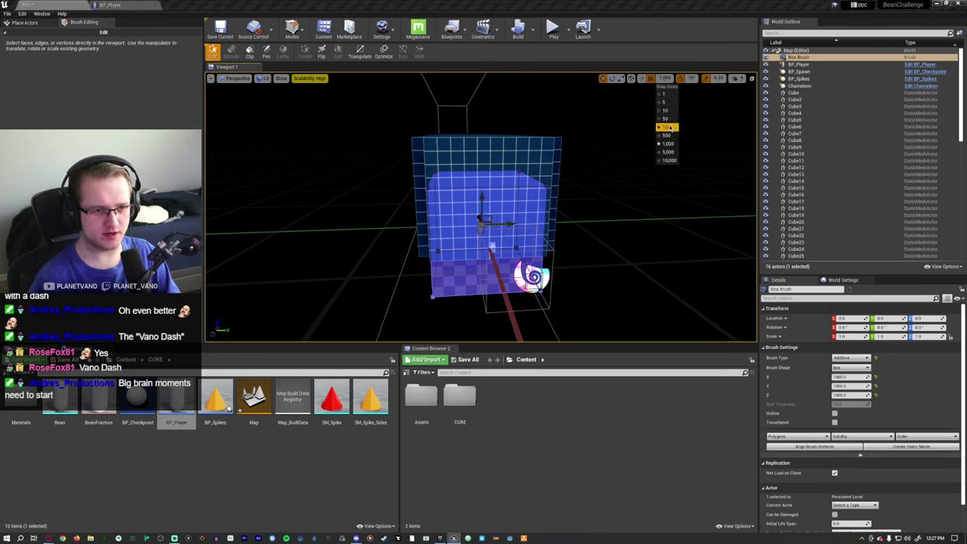
left_click(668, 127)
left_click_drag(483, 197, 481, 152)
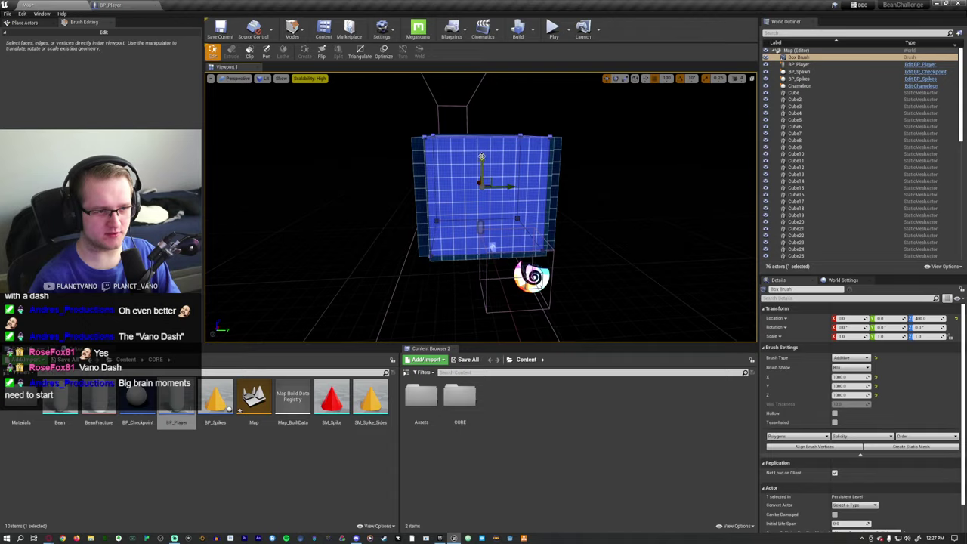
mouse_move(481, 151)
right_mouse_down()
mouse_move(438, 200)
mouse_move(454, 219)
mouse_move(476, 219)
right_mouse_up()
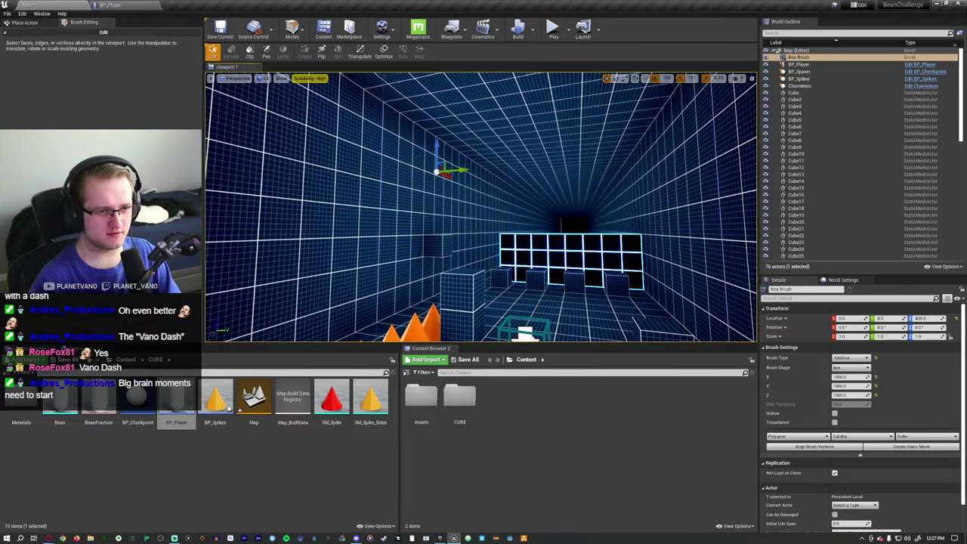
Keep the Box Brush's type Additive and make the brush hollow, viewing it from outside
left_click(851, 358)
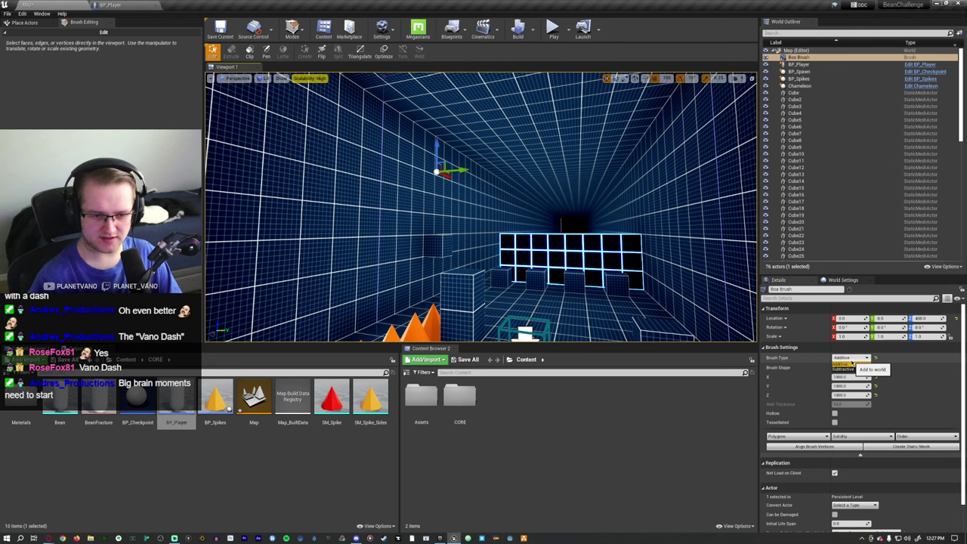
left_click(852, 364)
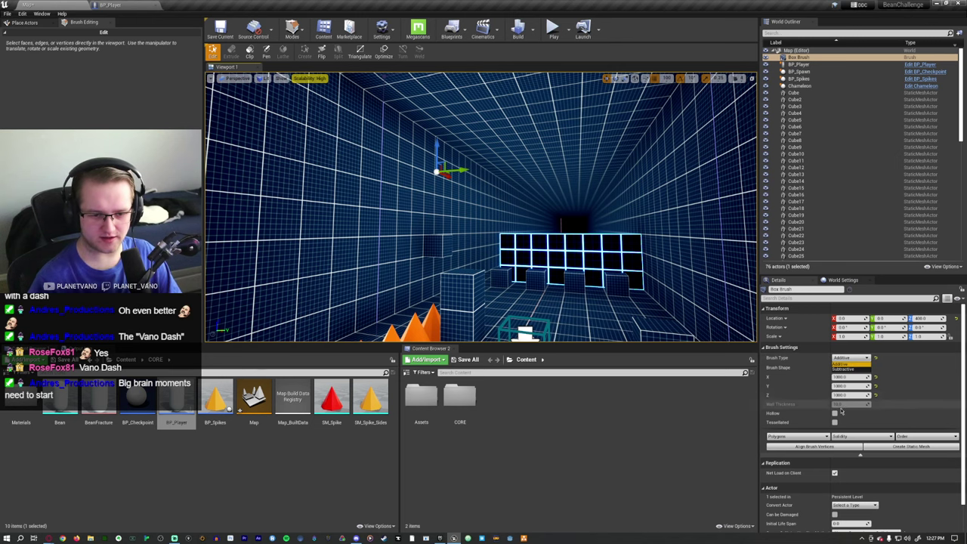
right_click_drag(476, 219, 477, 219)
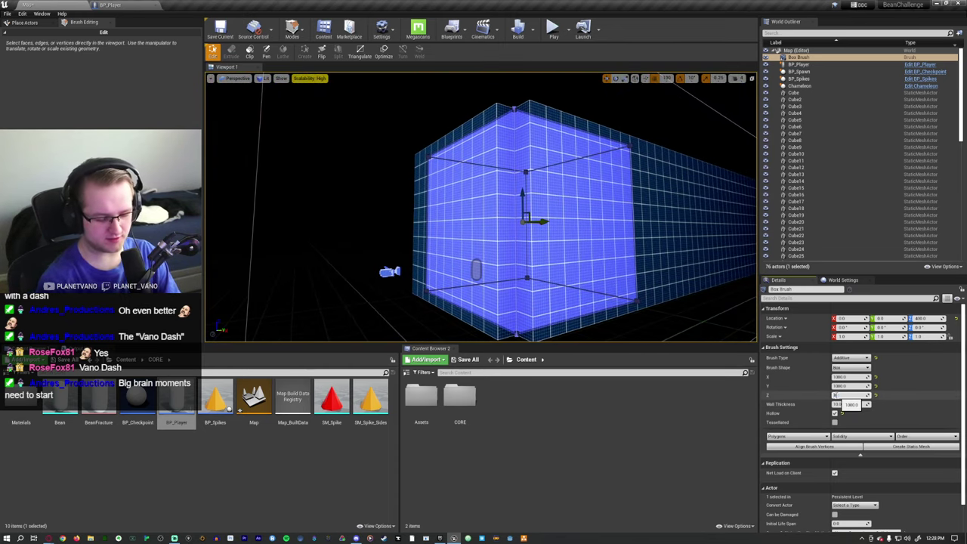
right_click_drag(476, 219, 476, 219)
right_click_drag(452, 130, 453, 130)
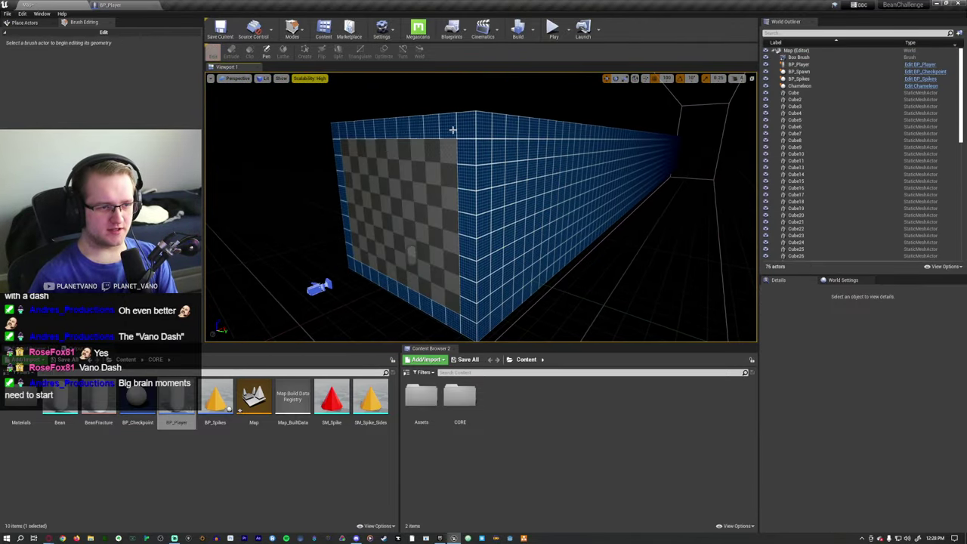
Delete the blue side wall, floor and remaining shell cubes surrounding the checkered Box Brush
left_click(472, 260)
key("Delete")
left_click(463, 257)
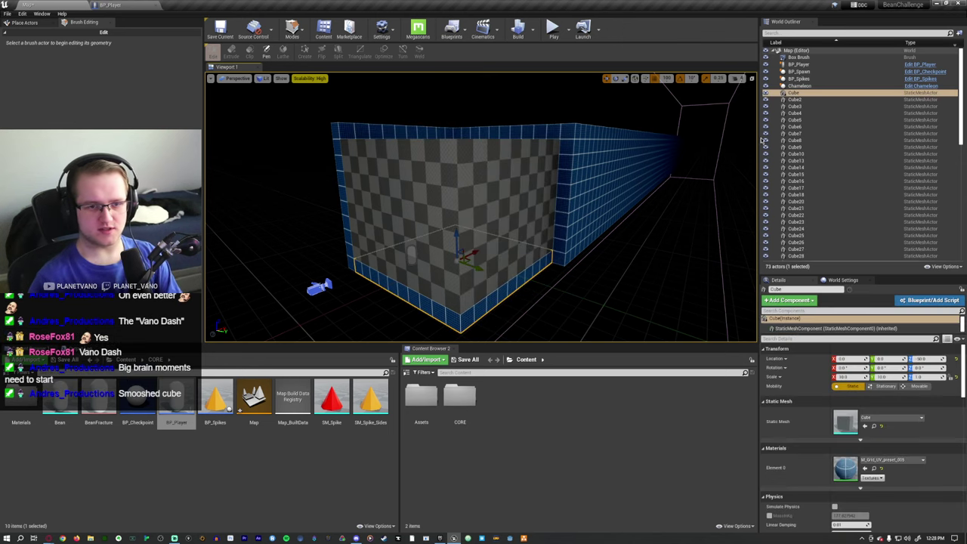
scroll(824, 157, "down", 10)
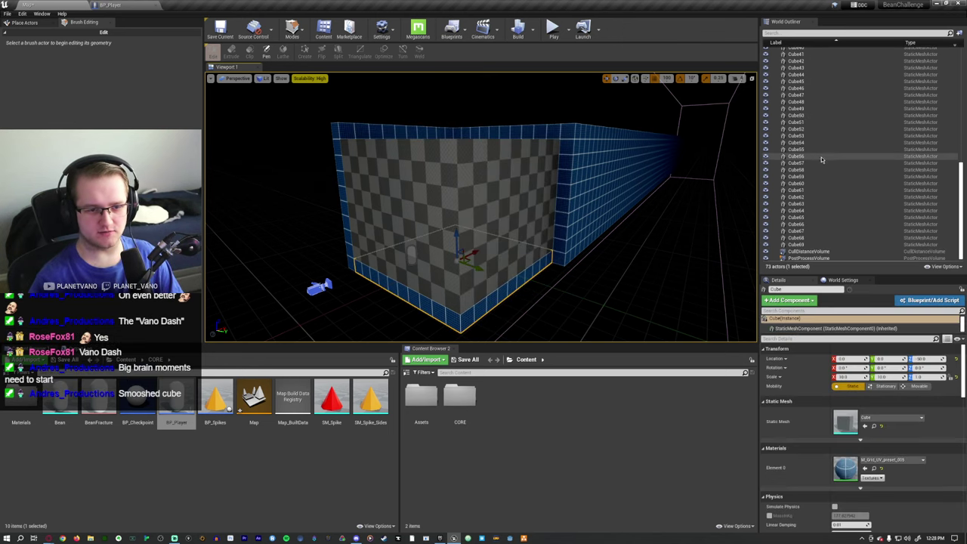
right_click_drag(359, 214, 359, 214)
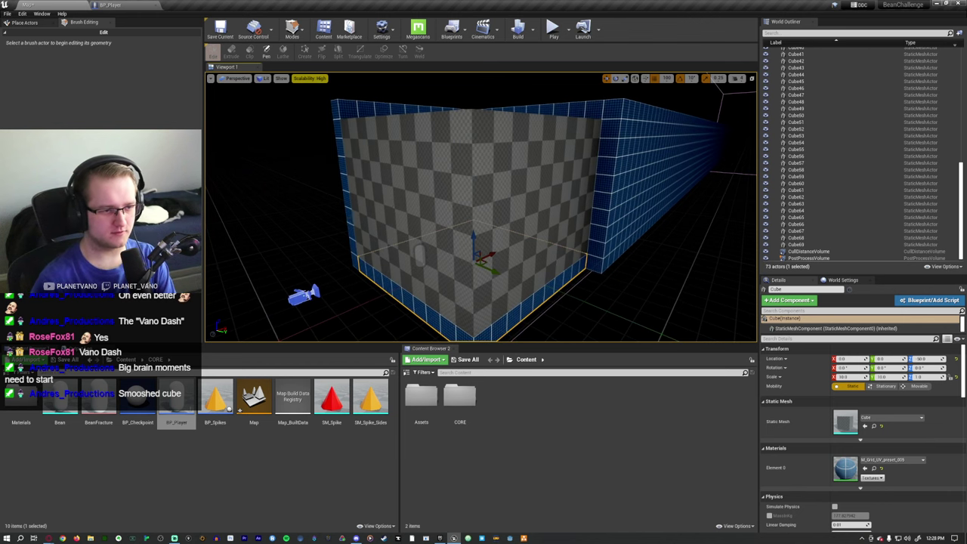
key("Delete")
left_click(443, 260)
key("Delete")
Delete the blue wall and ceiling cubes of the corridor section directly behind the Box Brush, keeping its floor
left_click(665, 174)
key("Delete")
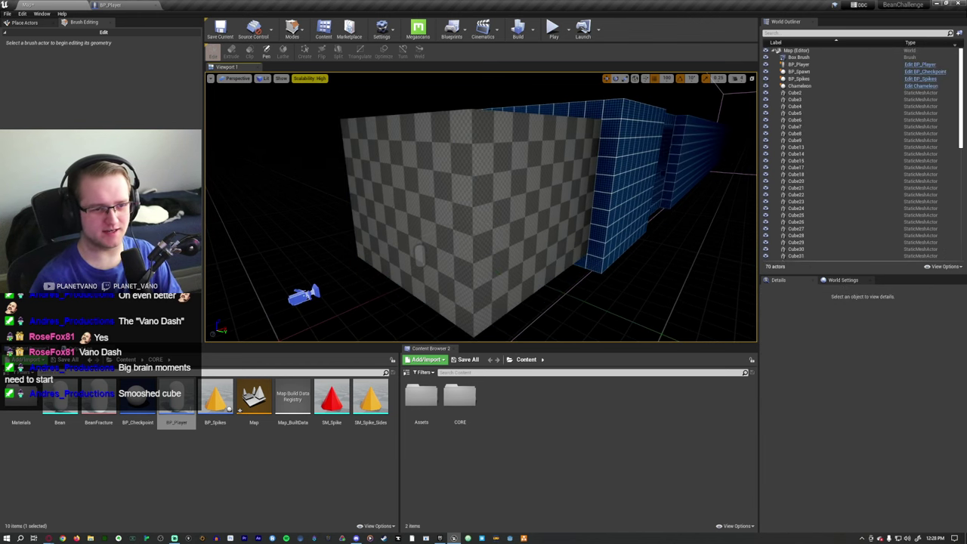
left_click(631, 162)
key("Delete")
right_click_drag(631, 163, 631, 162)
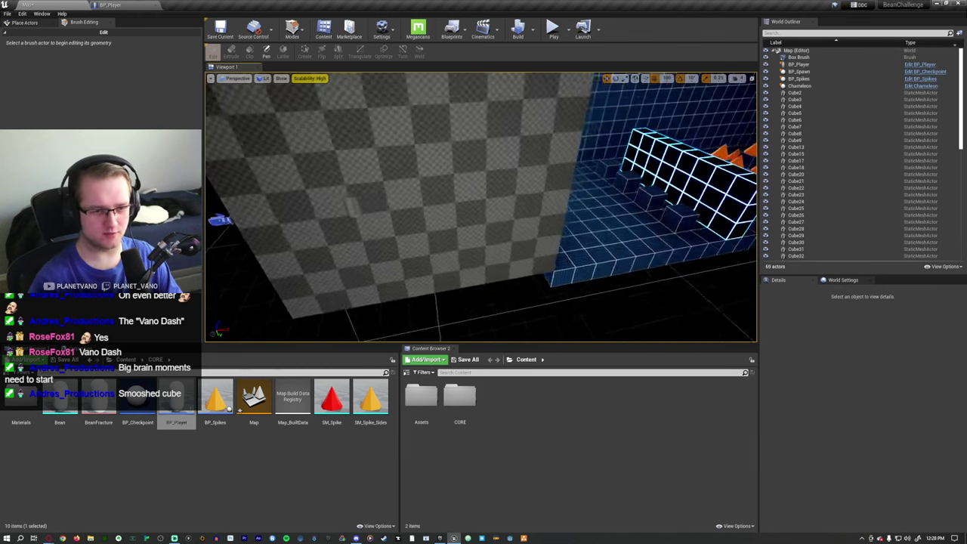
right_click_drag(492, 191, 492, 191)
left_click(492, 192)
key("Delete")
left_click(492, 191)
key("Delete")
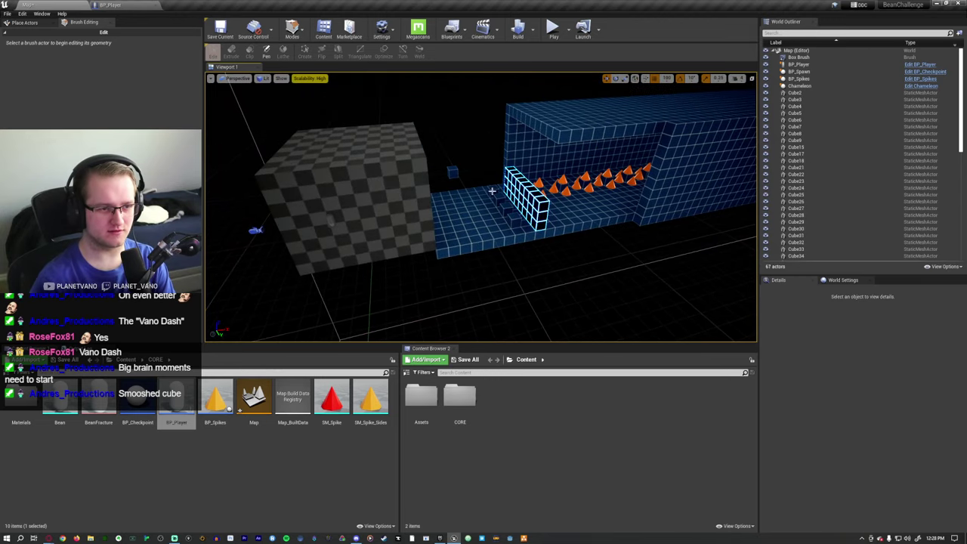
Delete the blue floor cube behind the Box Brush and the adjoining wall, ceiling and floor cubes around the first spikes
left_click(443, 225)
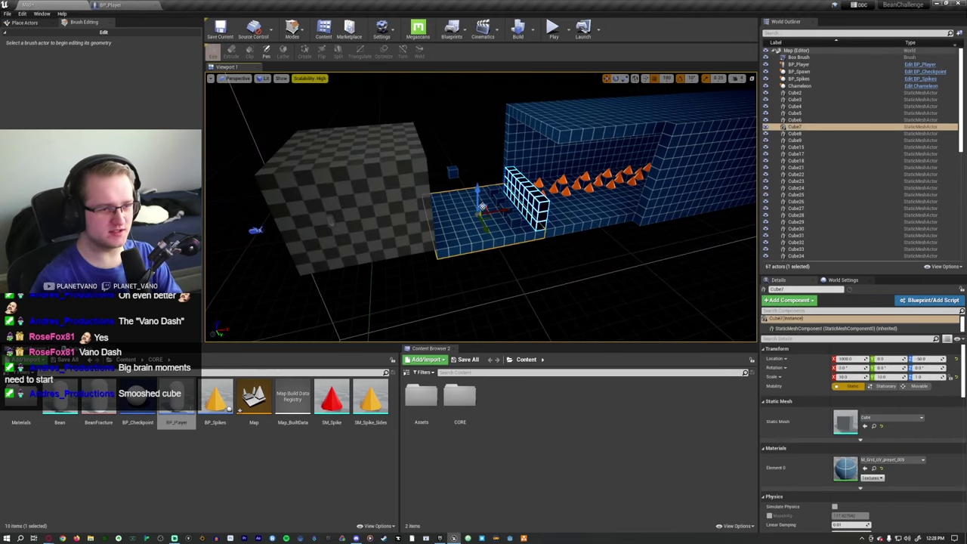
key("Delete")
left_click(589, 113)
key("Delete")
left_click(552, 148)
key("Delete")
left_click(589, 208)
key("Delete")
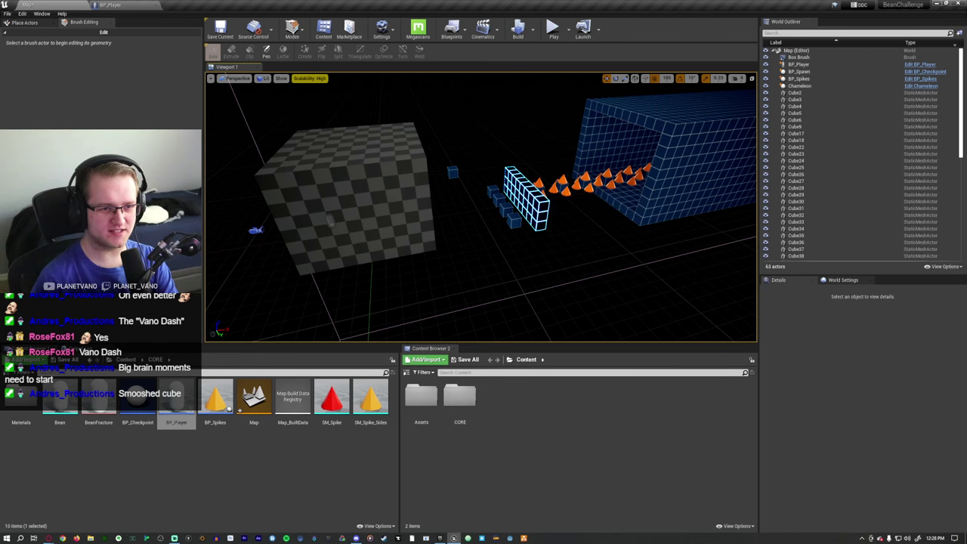
Delete the ceiling, floor and side wall cubes of the corridor section enclosing the rest of the spike row
left_click(642, 113)
key("Delete")
left_click(612, 196)
key("Delete")
left_click(680, 174)
key("Delete")
Delete the wall, ceiling and floor cubes of the corridor section at the far end of the spike row
right_click_drag(621, 183, 620, 183)
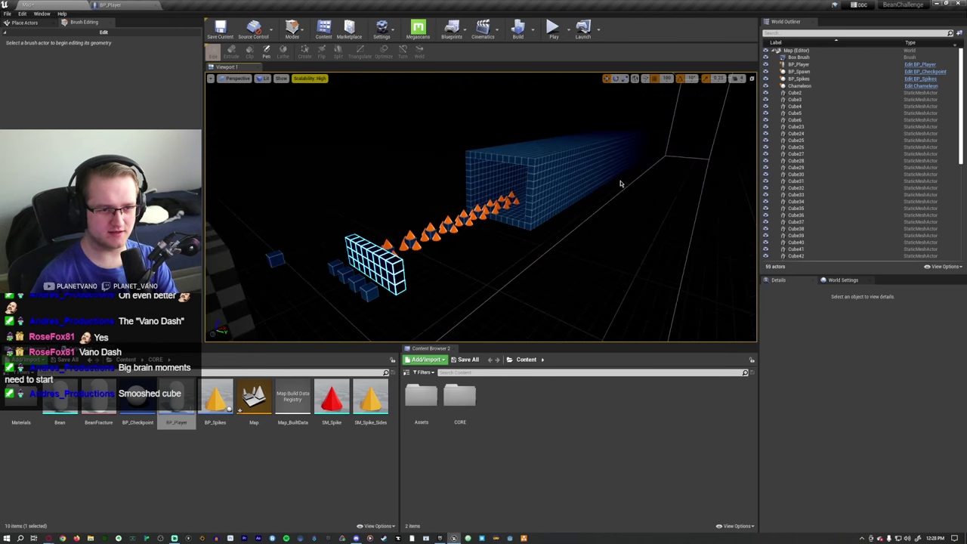
left_click(557, 193)
key("Delete")
left_click(492, 162)
key("Delete")
left_click(521, 213)
key("Delete")
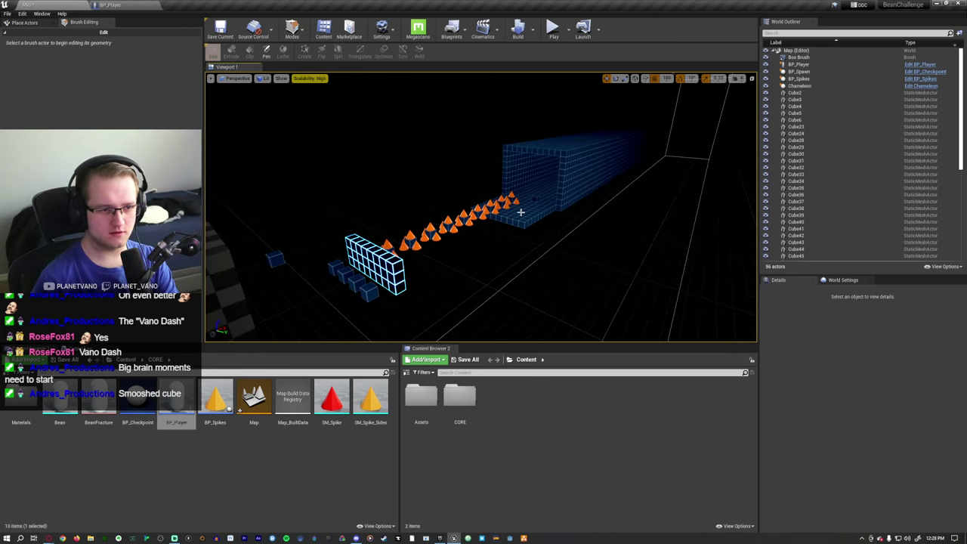
left_click(521, 213)
key("Delete")
Delete the shell cubes of the next corridor sections beyond the spikes, one piece at a time
left_click(566, 201)
key("Delete")
left_click(551, 199)
key("Delete")
left_click(547, 192)
key("Delete")
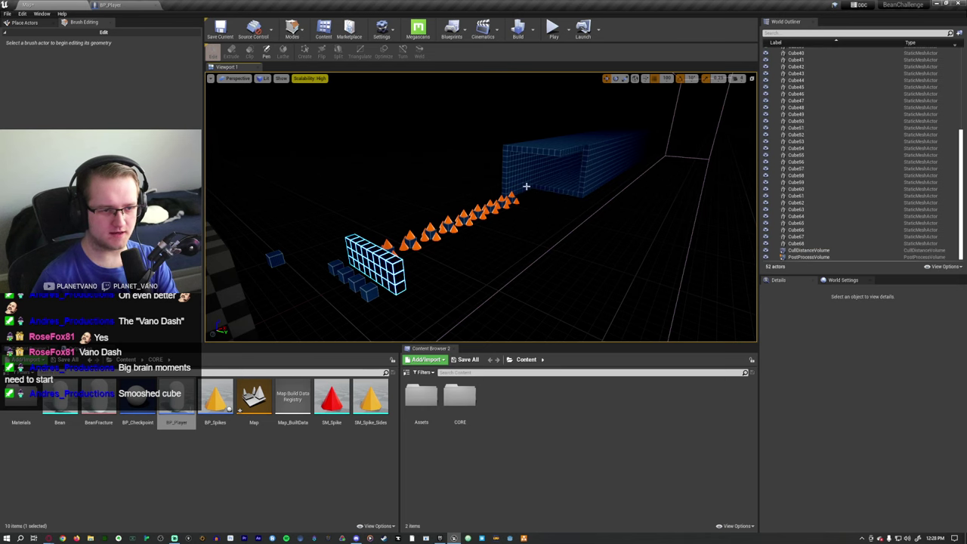
left_click(526, 186)
key("Delete")
left_click(551, 162)
key("Delete")
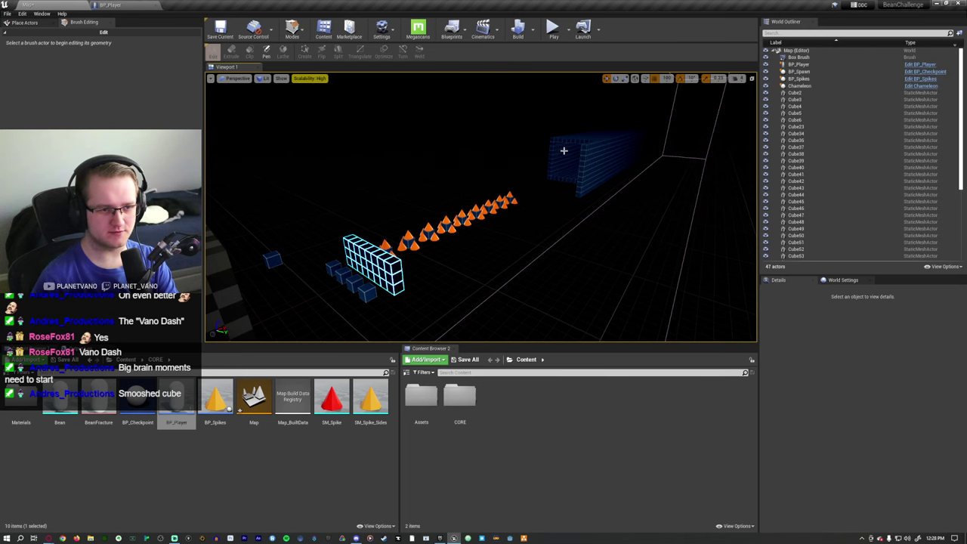
left_click(585, 162)
key("Delete")
Delete all remaining corridor cubes in the Cube2 to Cube68 range, excluding the small obstacle cubes inside the Box Brush and beside the wireframe volume
left_click(795, 92)
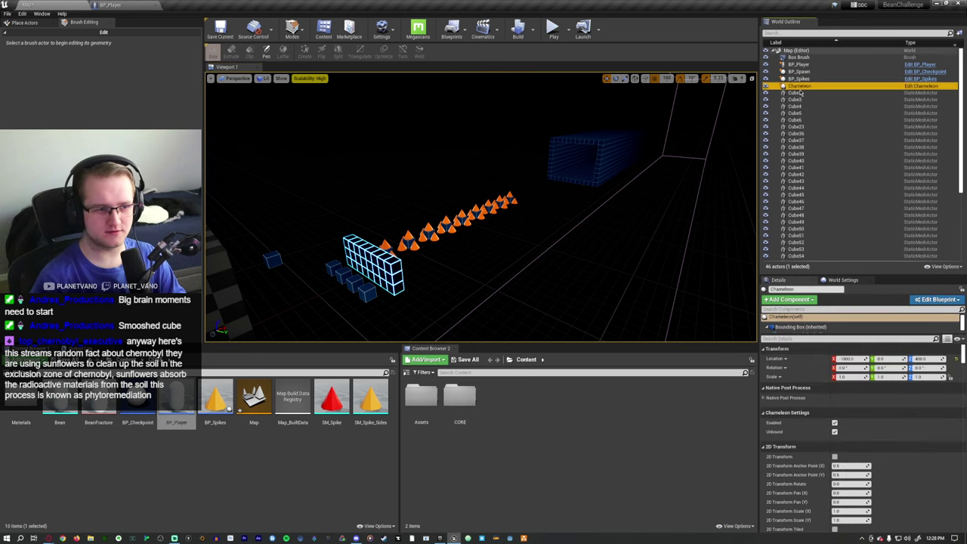
scroll(827, 162, "down", 4)
scroll(824, 189, "down", 2)
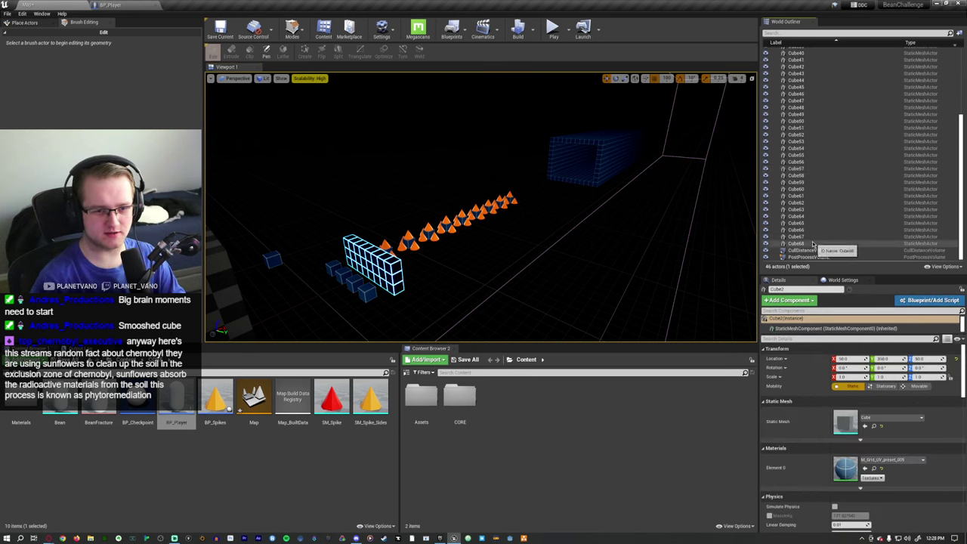
left_click(797, 243, "shift")
right_click_drag(545, 220, 565, 228)
left_click(517, 234, "ctrl")
left_click(511, 234, "ctrl")
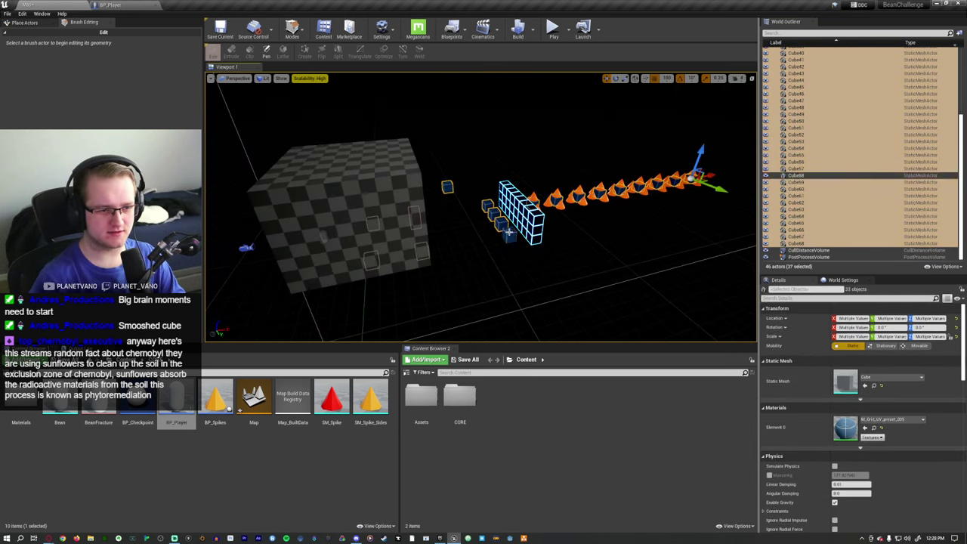
left_click(499, 224, "ctrl")
left_click(490, 211, "ctrl")
left_click(487, 206, "ctrl")
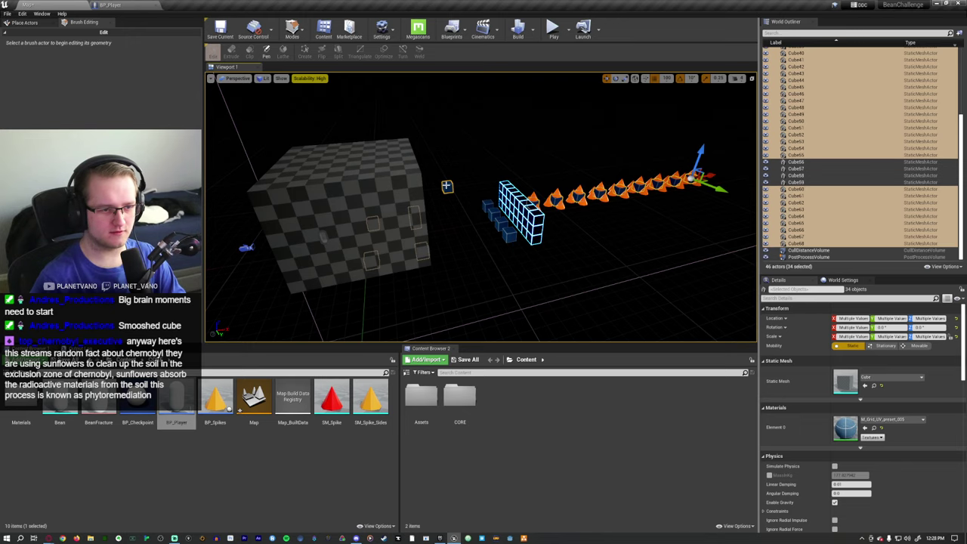
left_click(447, 186, "ctrl")
right_click_drag(446, 186, 409, 208)
left_click(339, 282, "ctrl")
left_click(454, 161, "ctrl")
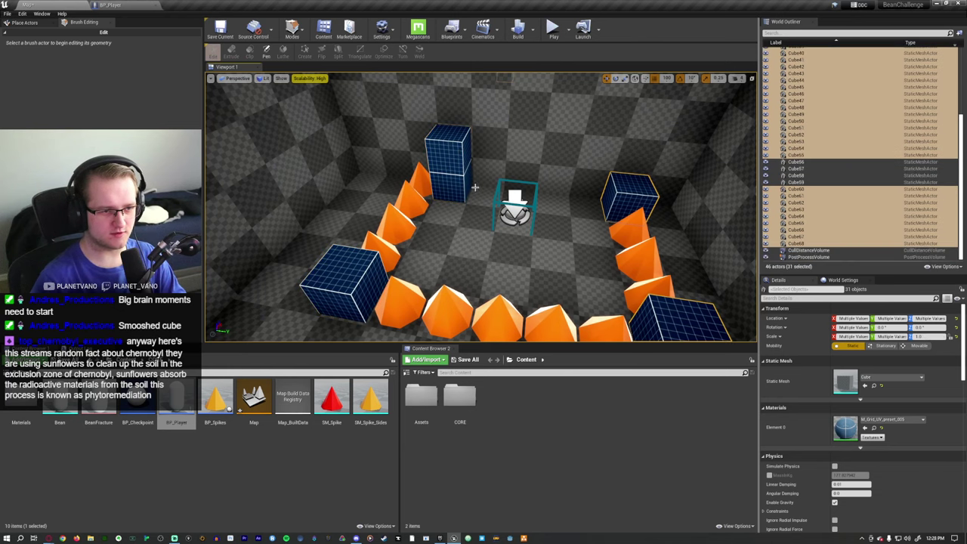
key("Delete")
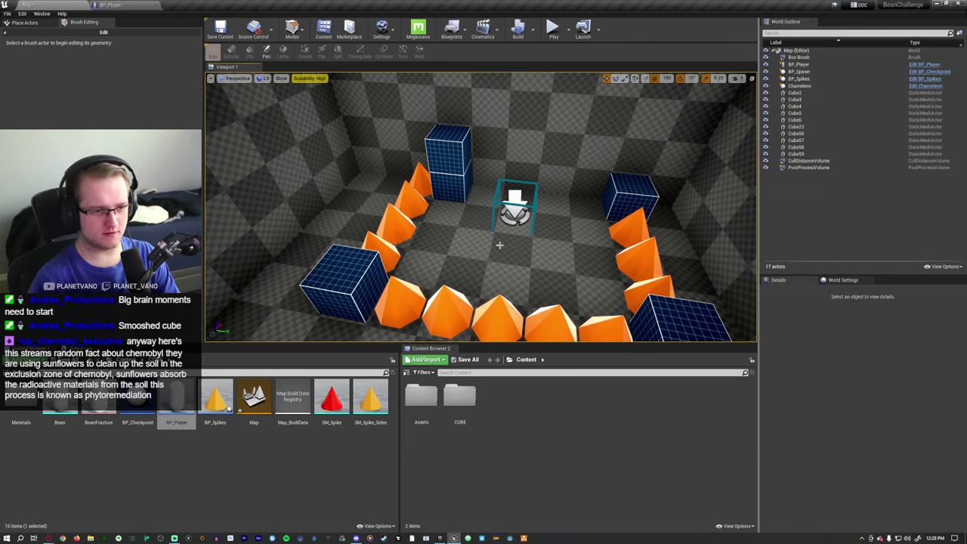
Select the hollow Box Brush and examine its shell from inside and outside, together with its brush settings
right_click_drag(412, 202, 411, 201)
left_click(411, 202)
key("f")
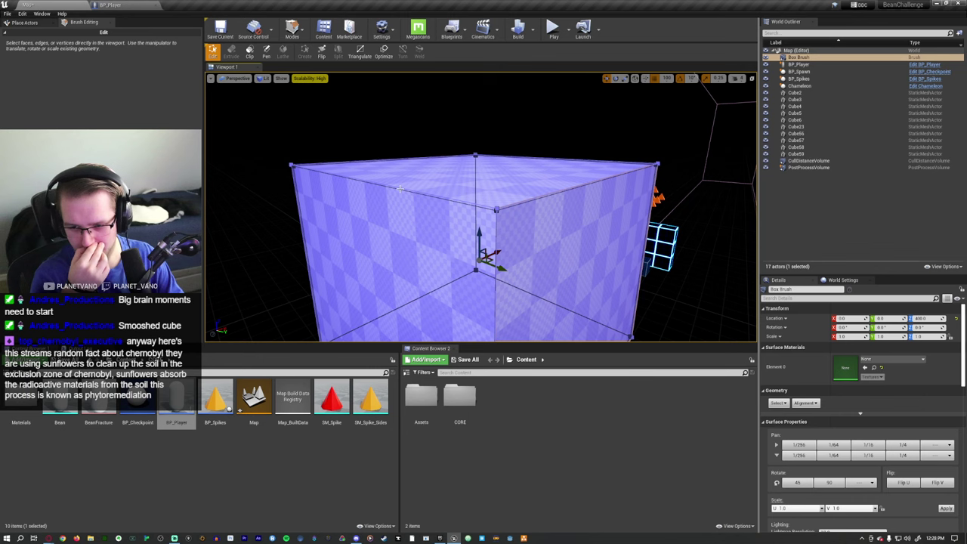
scroll(409, 189, "up", 5)
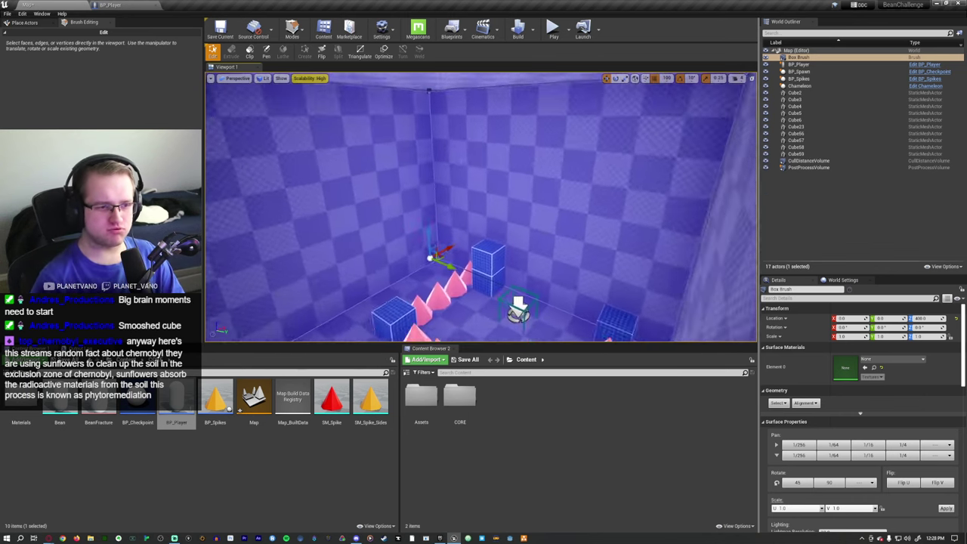
key("f")
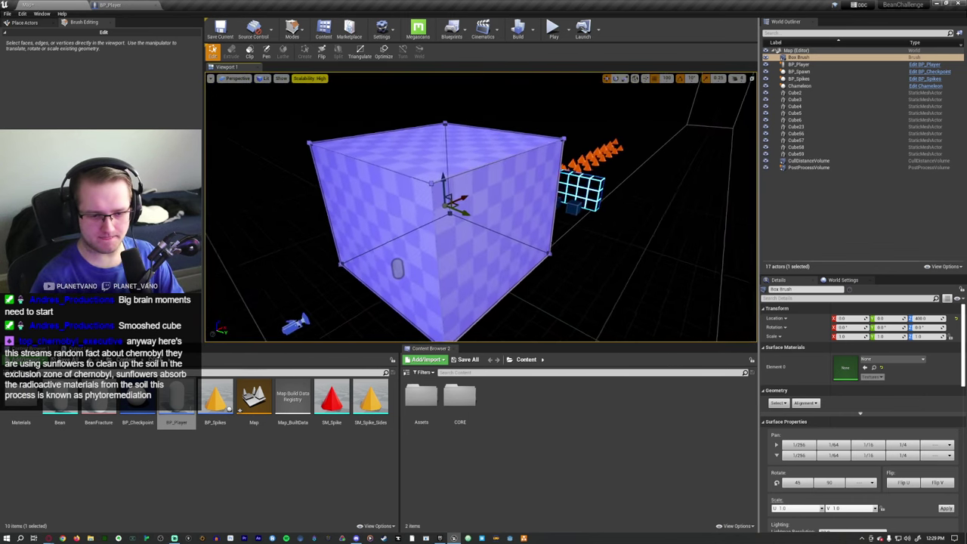
scroll(844, 436, "down", 2)
scroll(844, 436, "down", 2)
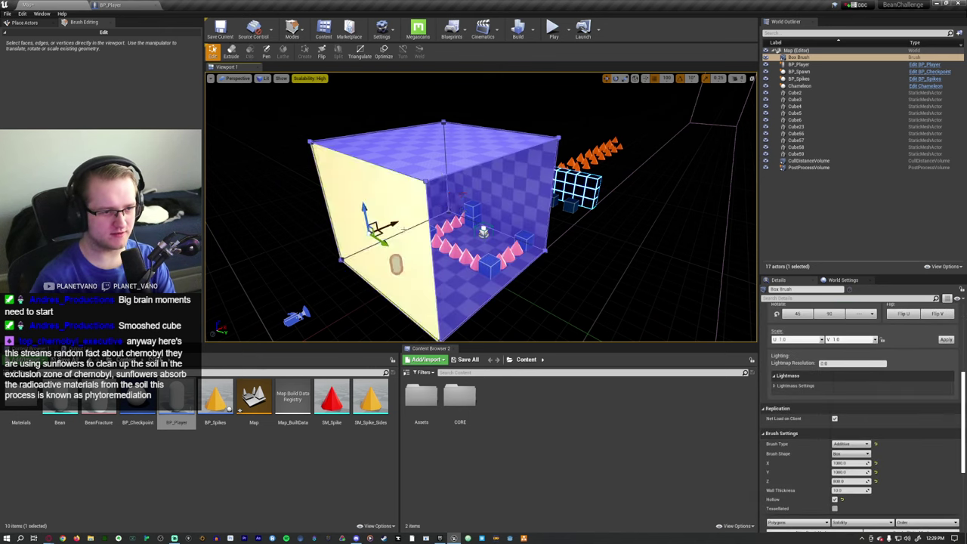
Play-test the level inside the hollow Box Brush room and end the session
mouse_move(481, 207)
right_mouse_down()
mouse_move(495, 208)
mouse_move(401, 194)
right_mouse_up()
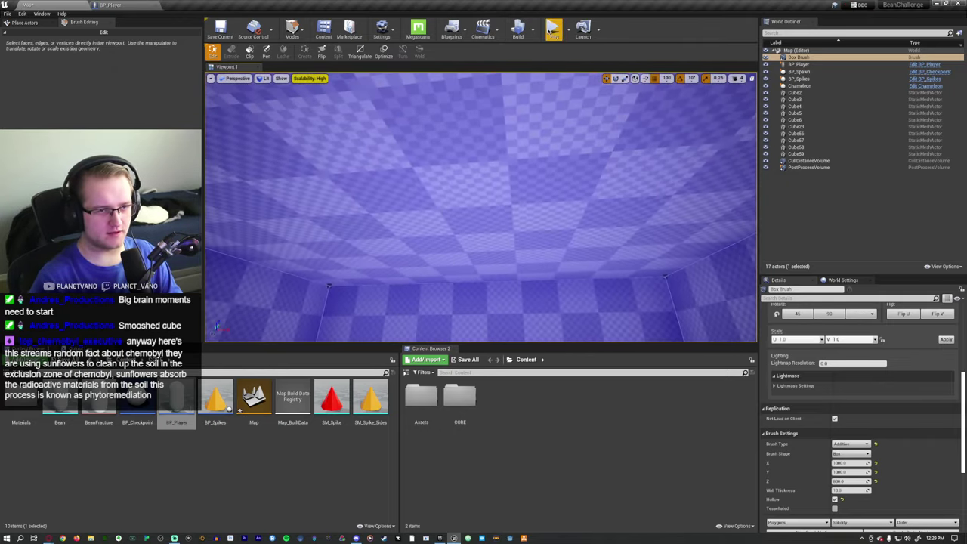
left_click(552, 29)
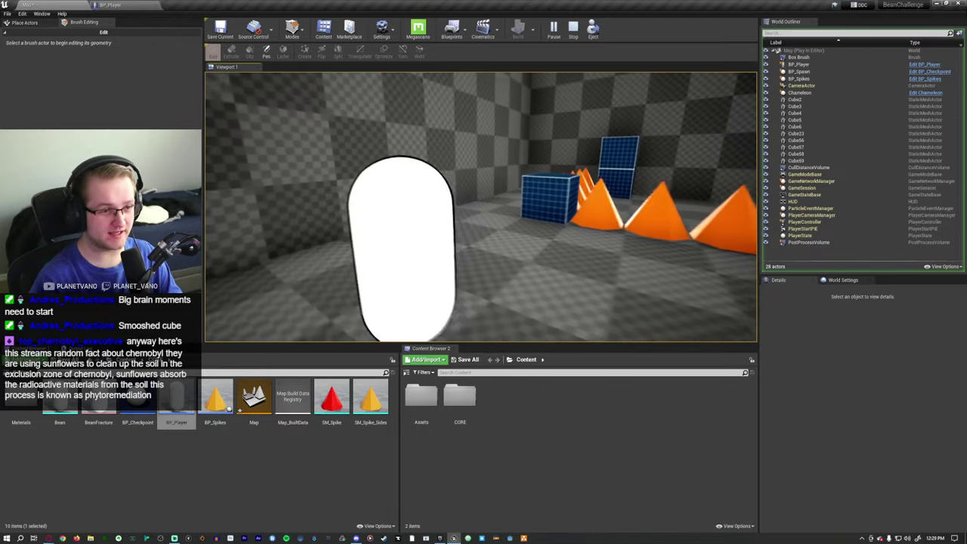
key("Escape")
Frame the Box Brush from outside and set the grid snap to 1,000
right_click_drag(484, 205, 460, 229)
key("f")
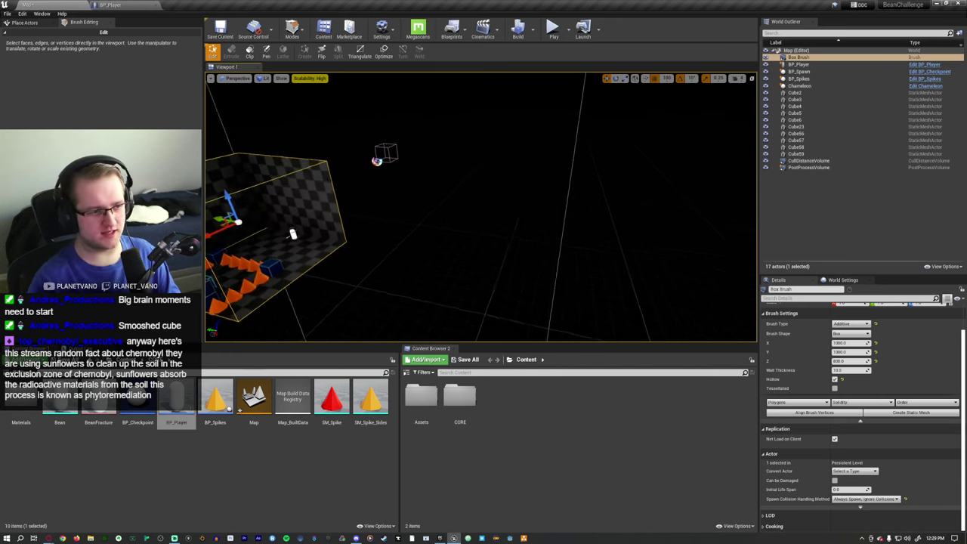
left_click(666, 78)
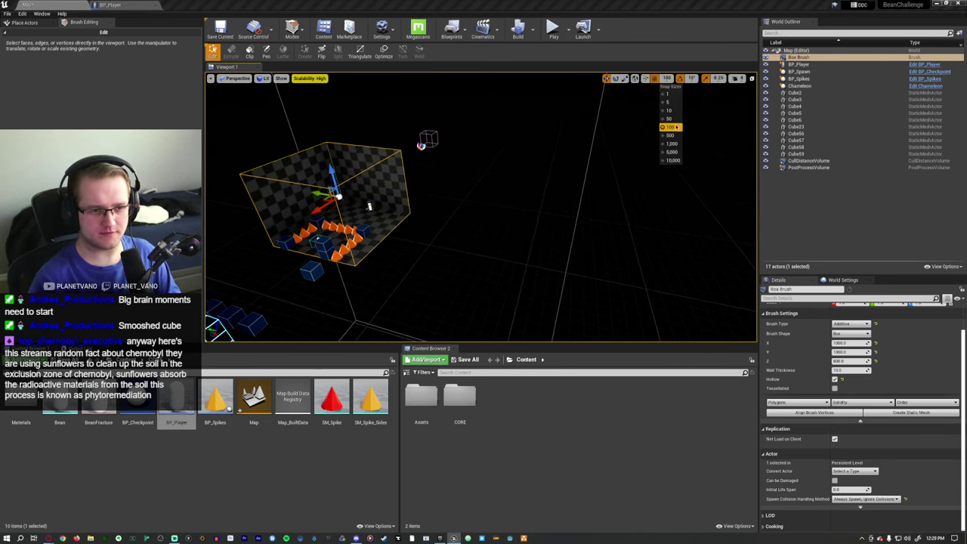
left_click(671, 144)
Try duplicating the Box Brush to one side along Y, and toggle the copy's Hollow option off and on
key("ctrl+w")
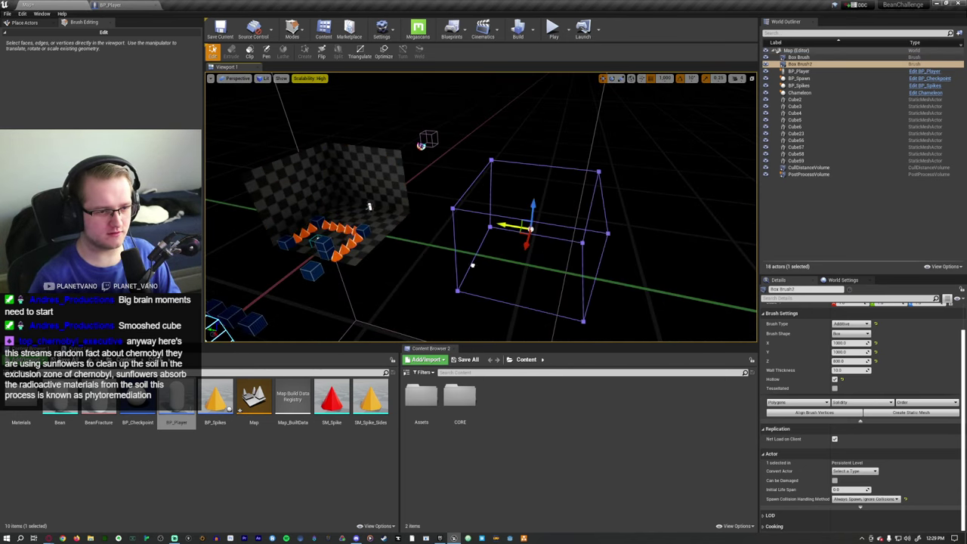
mouse_move(481, 207)
right_mouse_down()
mouse_move(488, 186)
mouse_move(529, 198)
mouse_move(521, 206)
right_mouse_up()
left_click(835, 379)
left_click(522, 205)
mouse_move(560, 264)
right_mouse_down()
mouse_move(517, 225)
mouse_move(529, 227)
right_mouse_up()
double_click(800, 63)
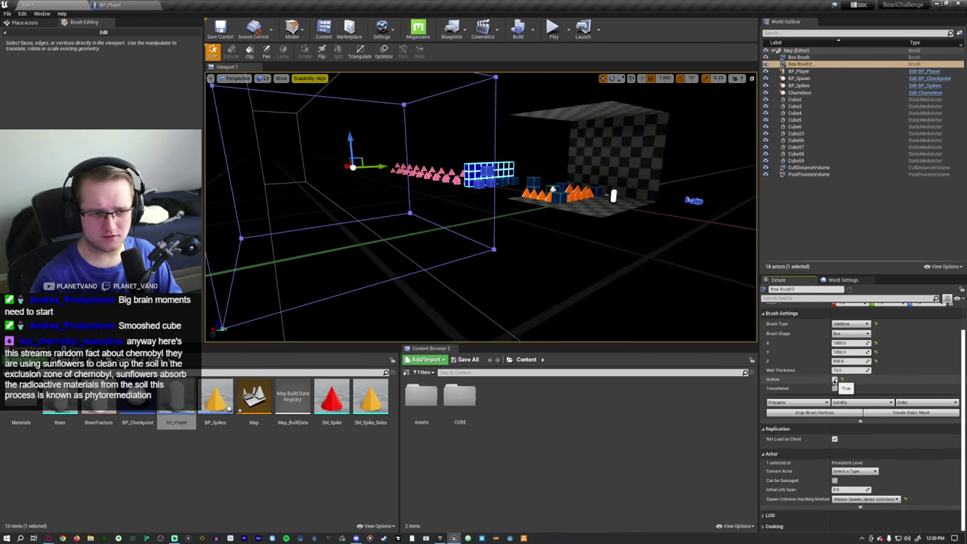
left_click(799, 57)
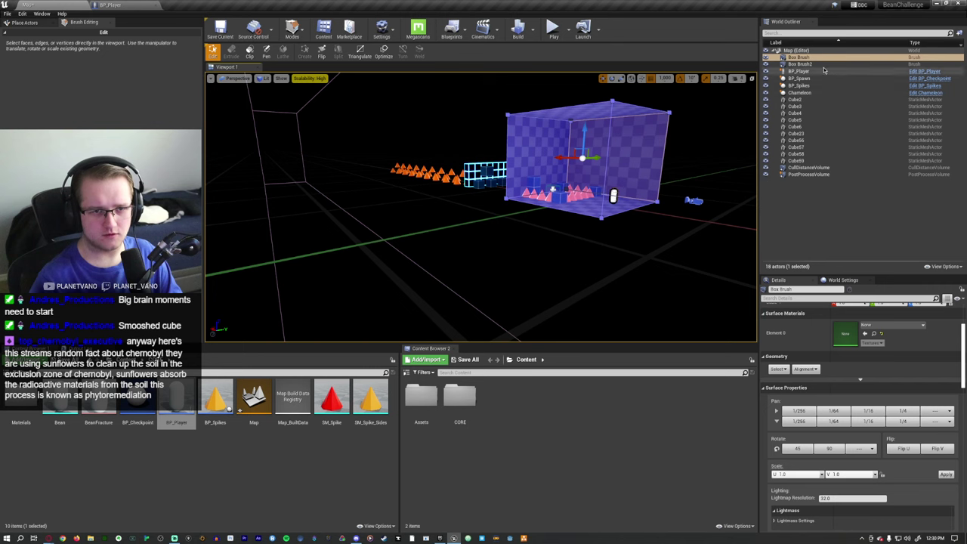
double_click(799, 63)
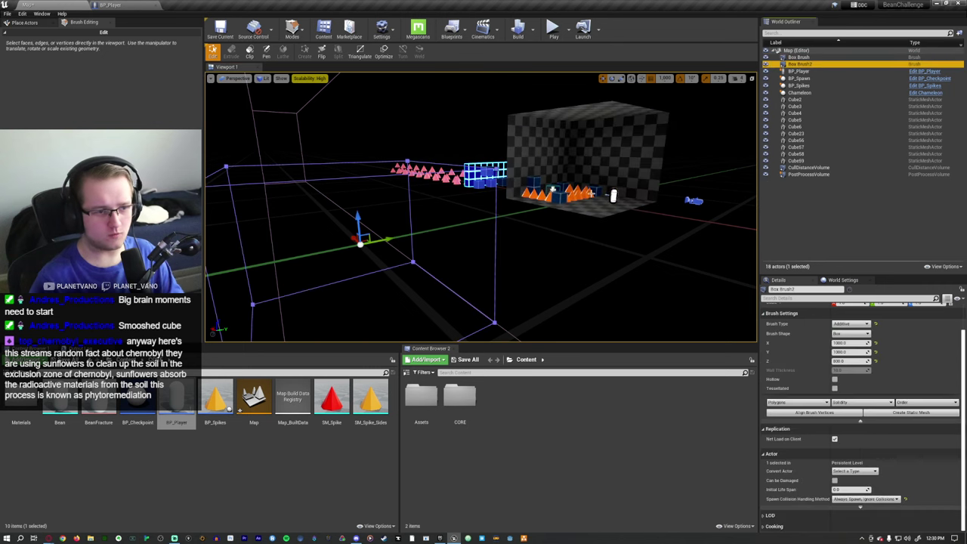
left_click(834, 380)
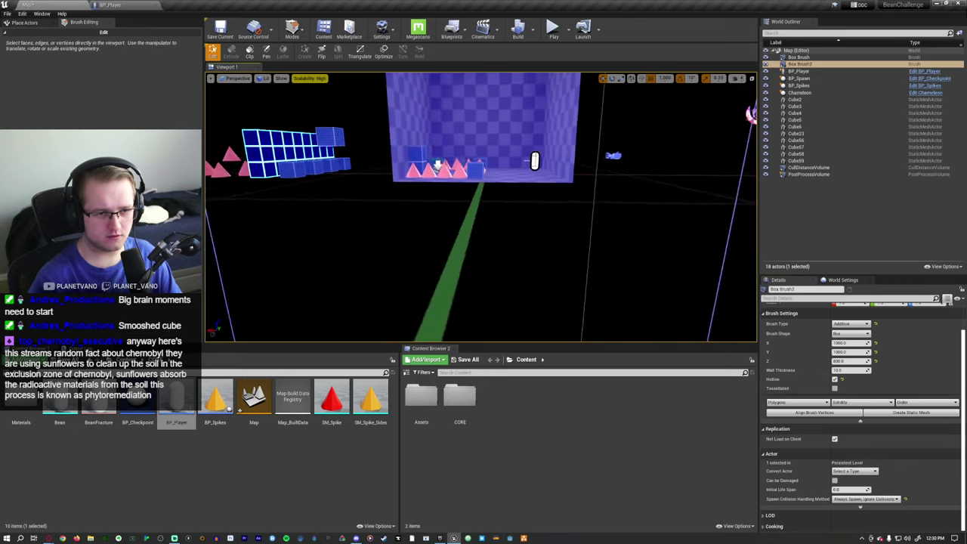
Undo the Hollow changes and the duplication of the Box Brush
mouse_move(481, 207)
right_mouse_down()
mouse_move(439, 212)
mouse_move(468, 211)
right_mouse_up()
key("ctrl+z")
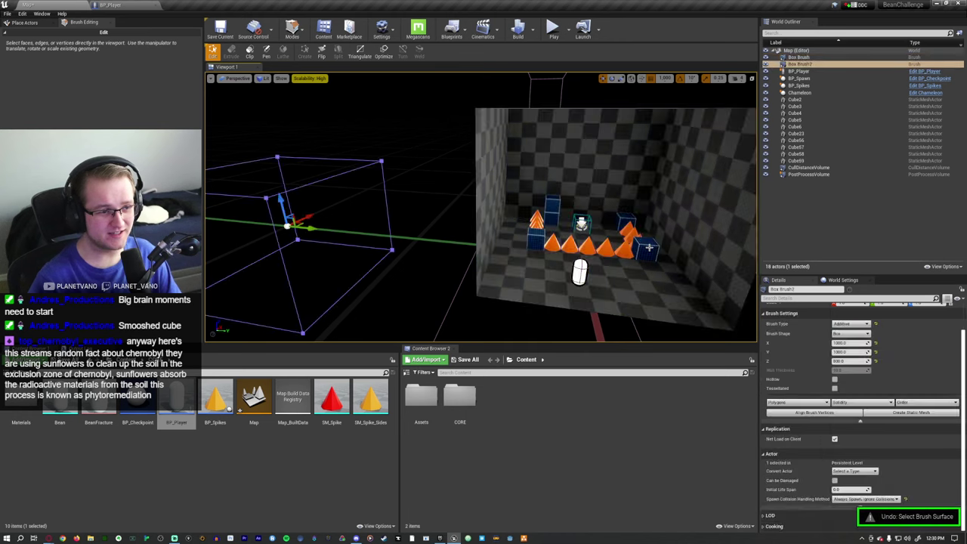
left_click(649, 247)
key("ctrl+z")
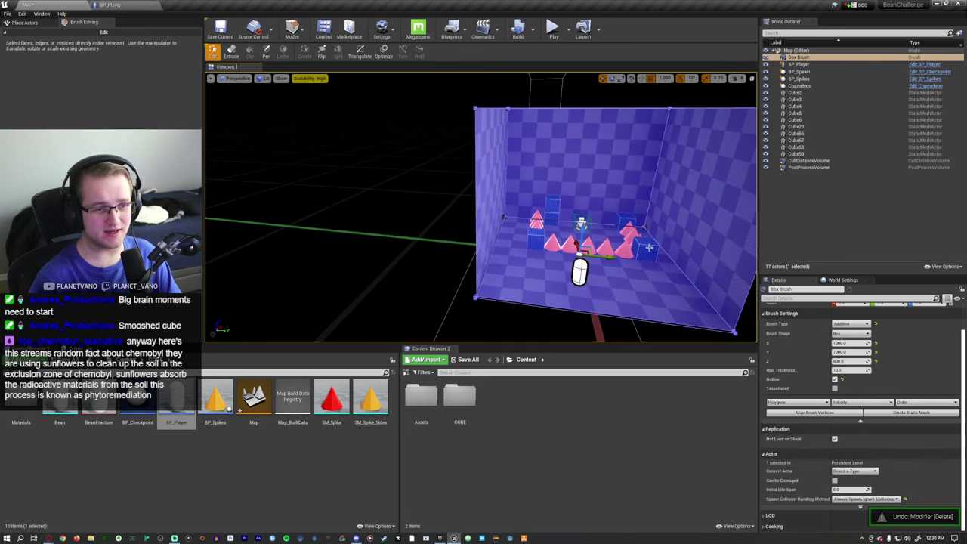
key("f")
key("ctrl+z")
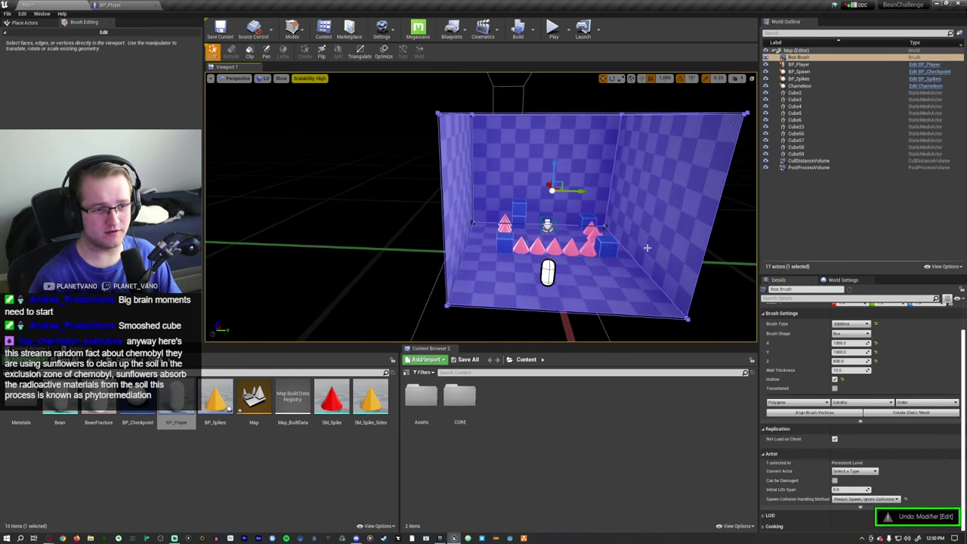
Duplicate the Box Brush again, placing the two rooms apart along the Y axis
right_click_drag(647, 247, 718, 242)
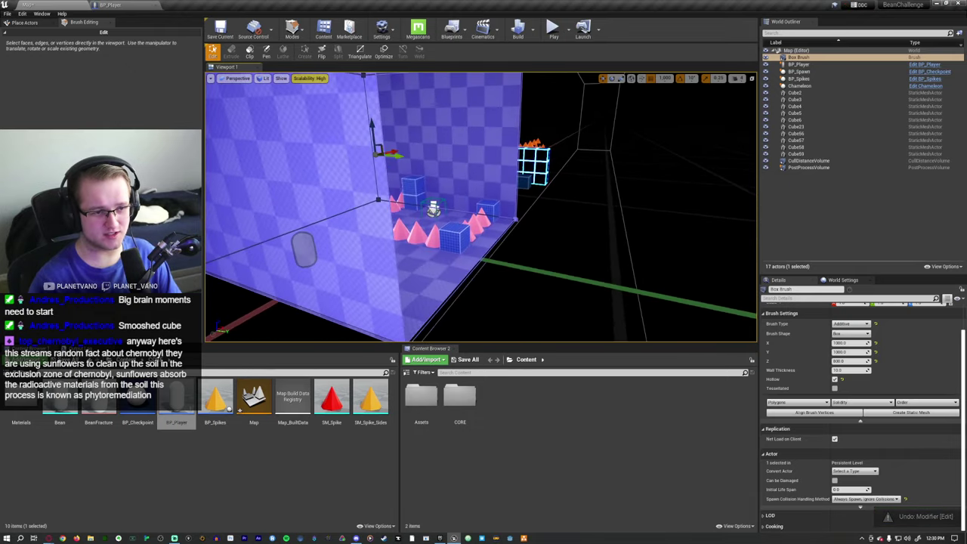
left_click(453, 136)
mouse_move(453, 136)
right_mouse_down()
mouse_move(476, 141)
mouse_move(478, 181)
right_mouse_up()
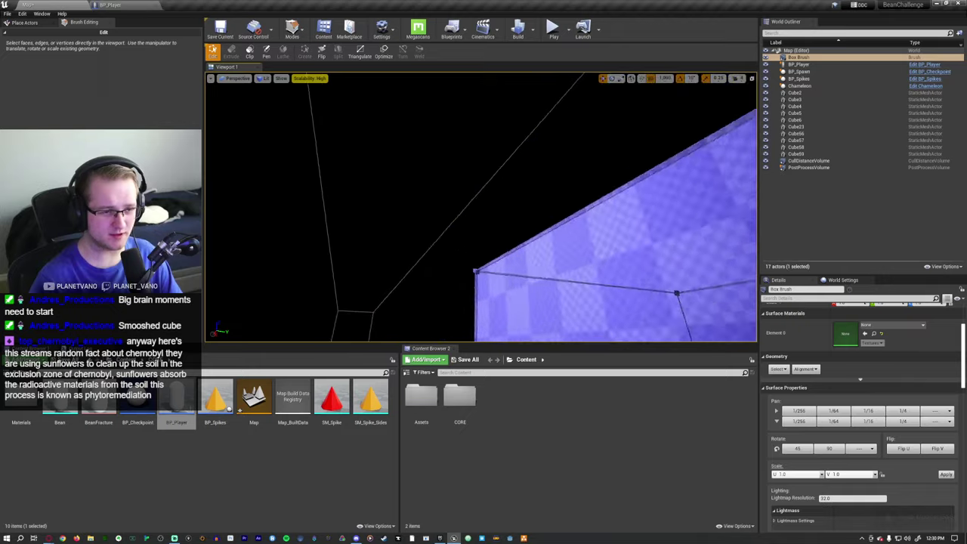
right_click_drag(478, 181, 479, 219)
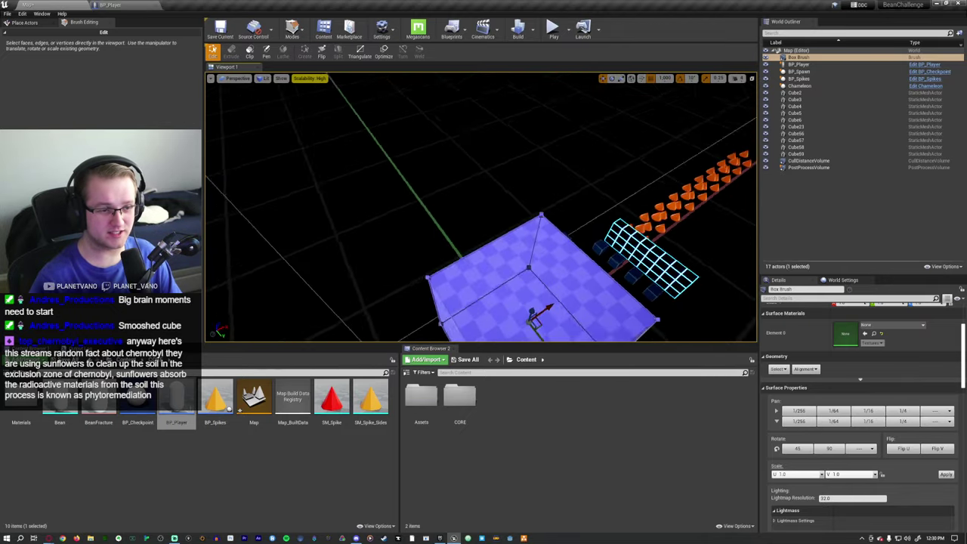
left_click_drag(643, 239, 521, 230, "alt")
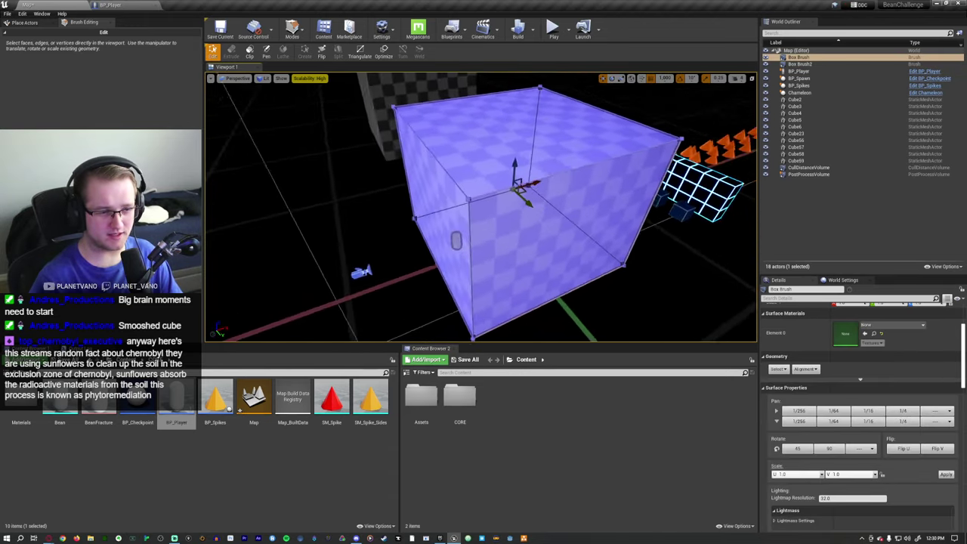
Examine the selected Box Brush room from outside and from within, next to its duplicate
right_click_drag(421, 224, 421, 224)
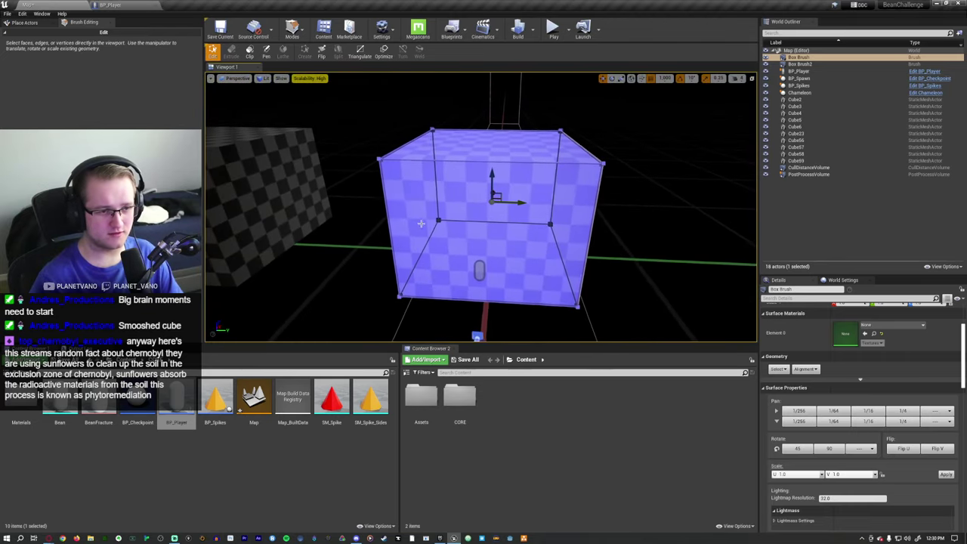
left_click(453, 225)
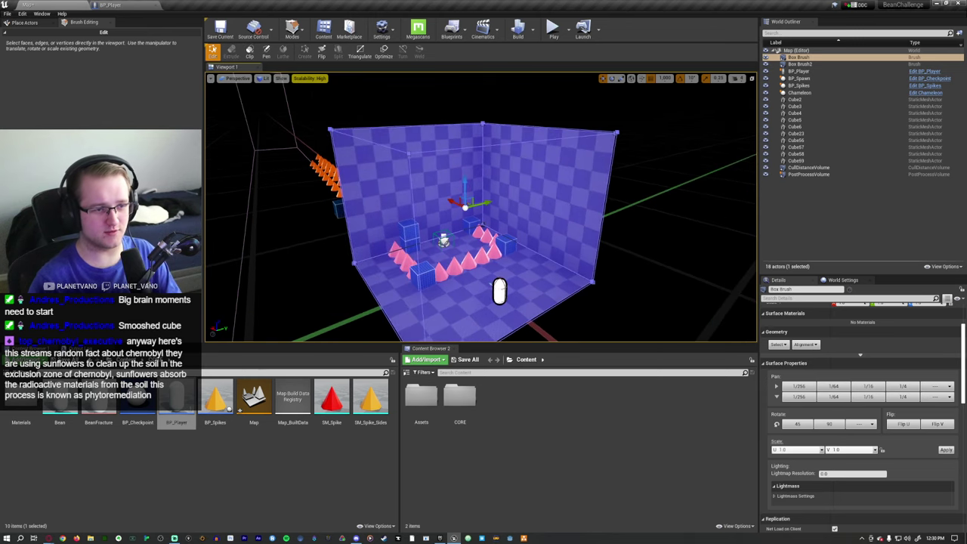
right_click_drag(481, 207, 481, 207)
right_click_drag(521, 146, 522, 145)
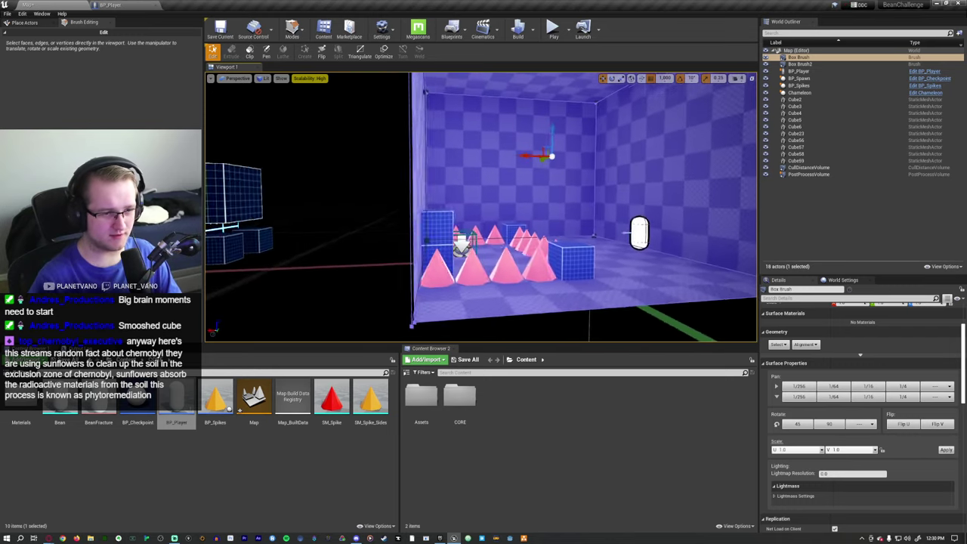
Delete the duplicated room brush, Box Brush2, from the level
left_click(488, 258)
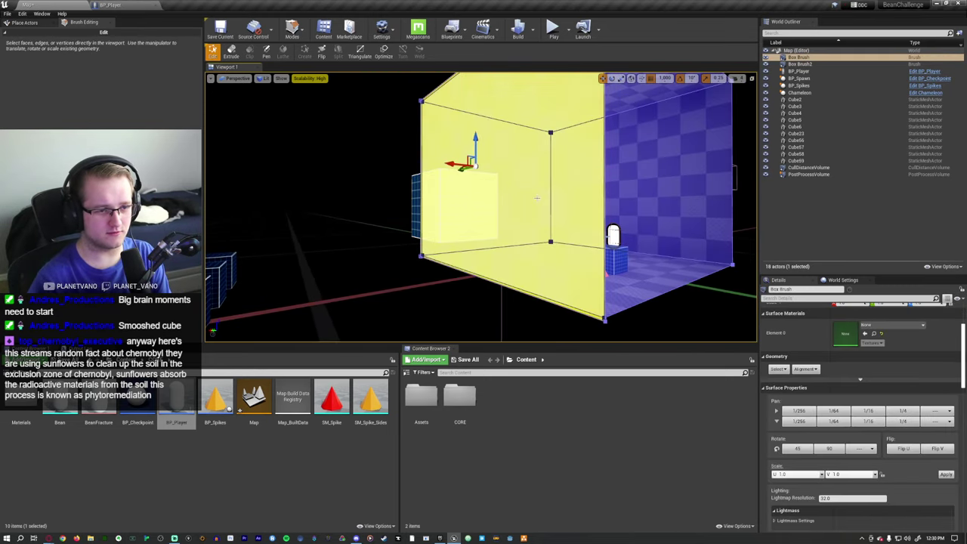
left_click(537, 198)
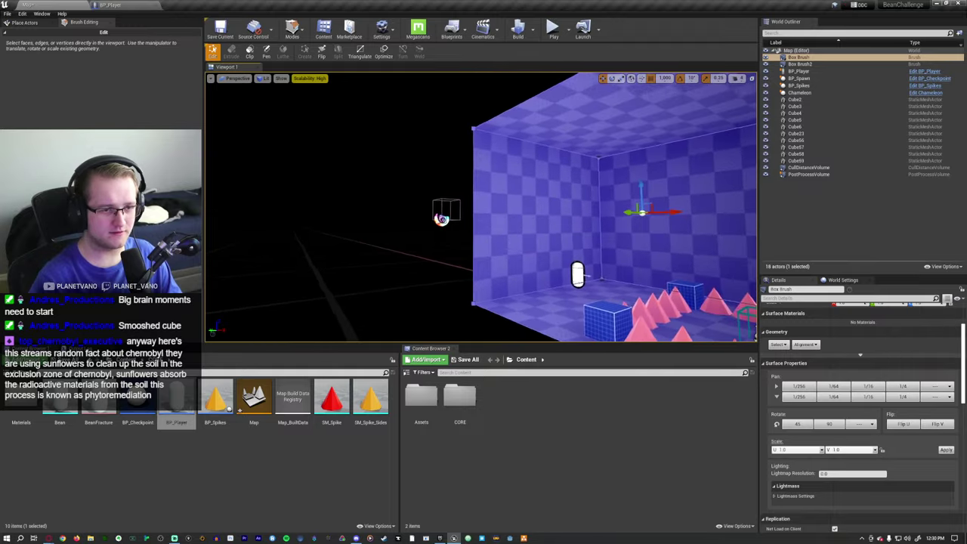
right_click_drag(521, 145, 522, 145)
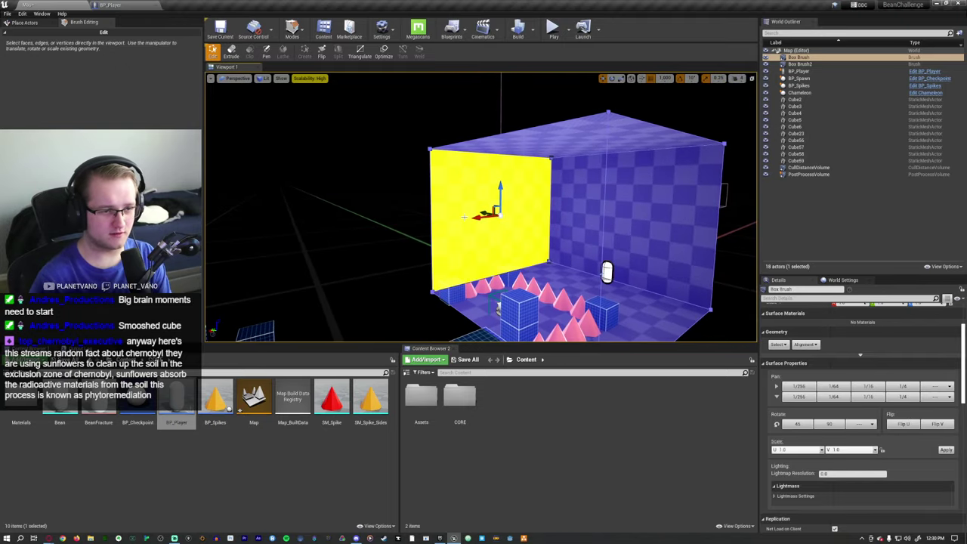
right_click_drag(522, 145, 522, 145)
left_click(797, 64)
double_click(797, 64)
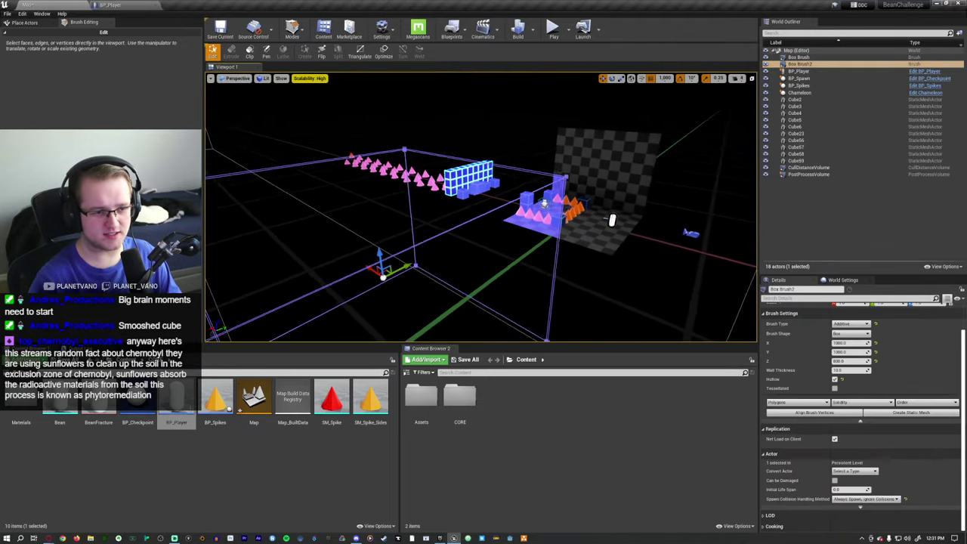
right_click_drag(521, 145, 522, 146)
right_click_drag(399, 183, 400, 184)
key("Delete")
right_click_drag(216, 332, 216, 332)
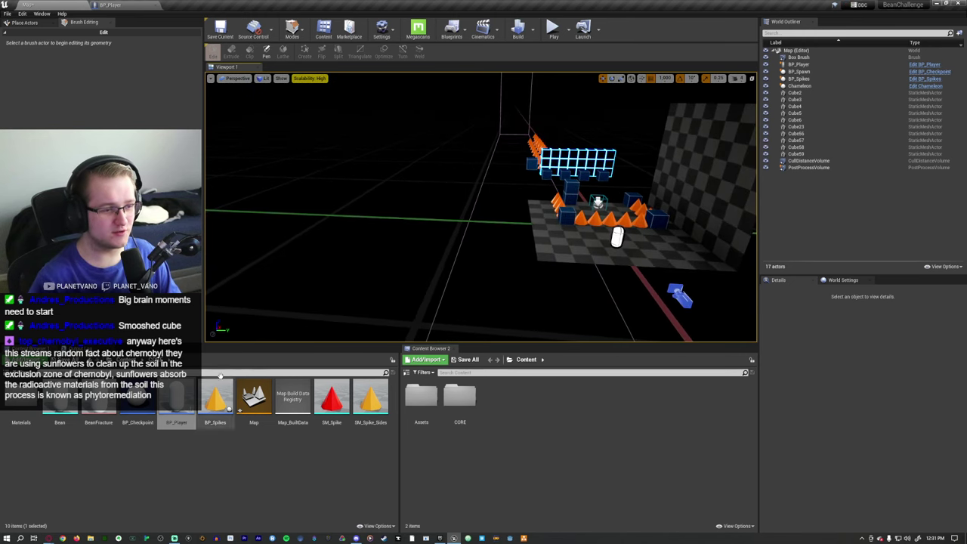
Add a new Box geometry brush to the empty space beside the level
left_click(34, 23)
left_click_drag(66, 46, 277, 151)
right_click_drag(277, 151, 277, 151)
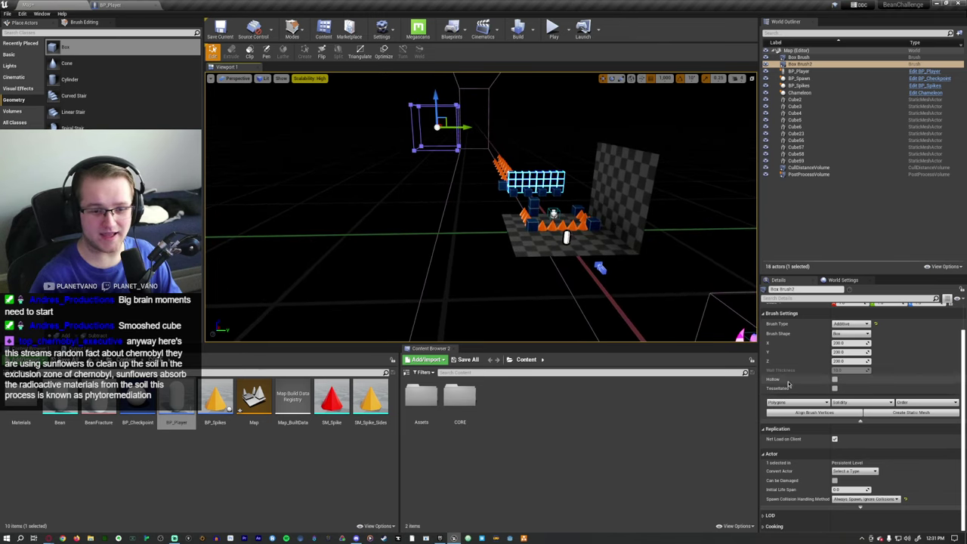
right_click_drag(483, 226, 483, 227)
Switch from Brush Editing to Select mode and delete the newly placed box brush
left_click(306, 30)
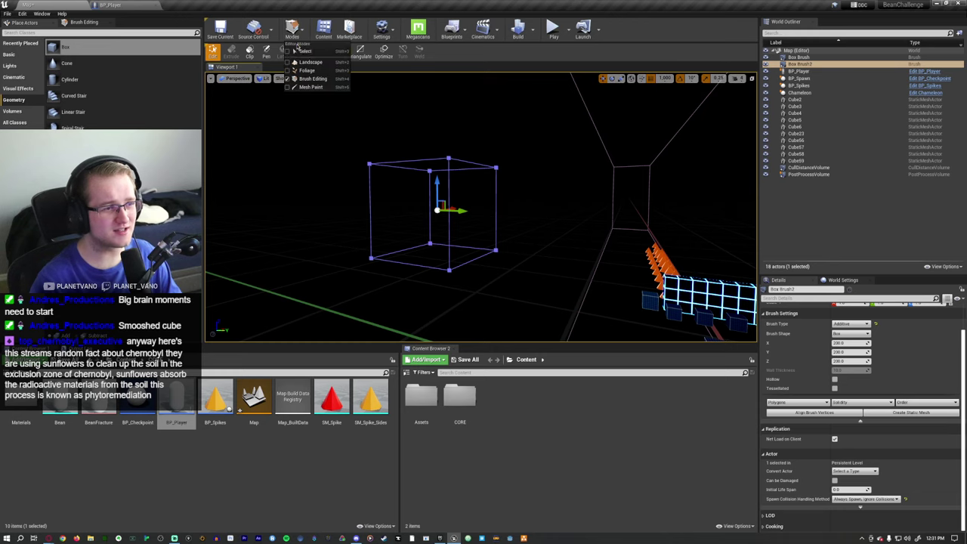
left_click(311, 47)
key("Delete")
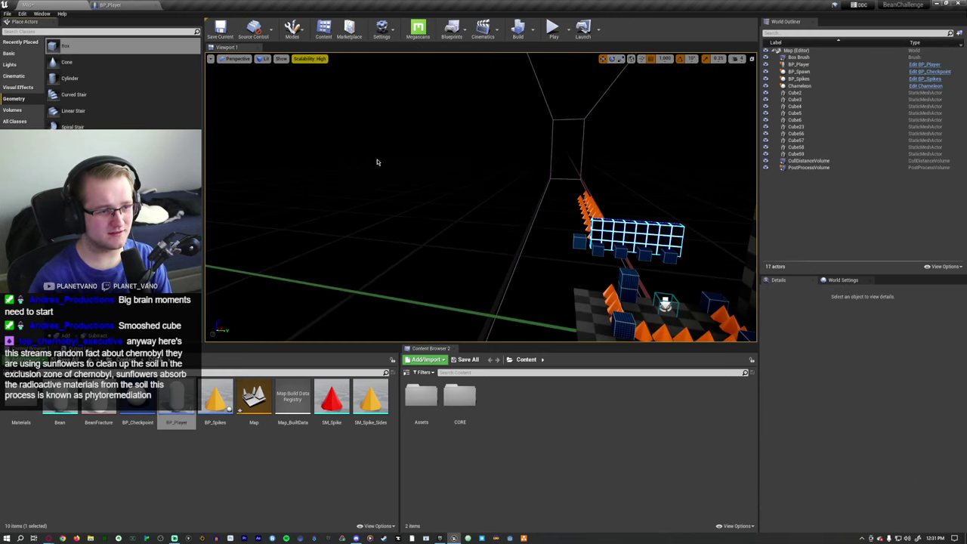
Try duplicating the remaining Box Brush room to one side, and delete the copy
right_click_drag(378, 162, 378, 161)
right_click_drag(525, 171, 509, 184)
left_click(524, 171)
left_click_drag(389, 192, 499, 195, "alt")
right_click_drag(499, 195, 519, 192)
key("Delete")
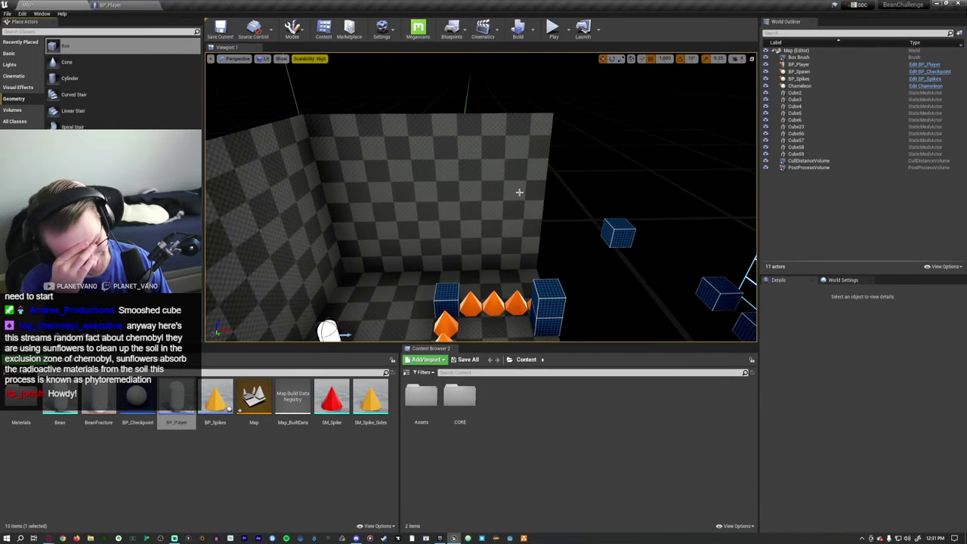
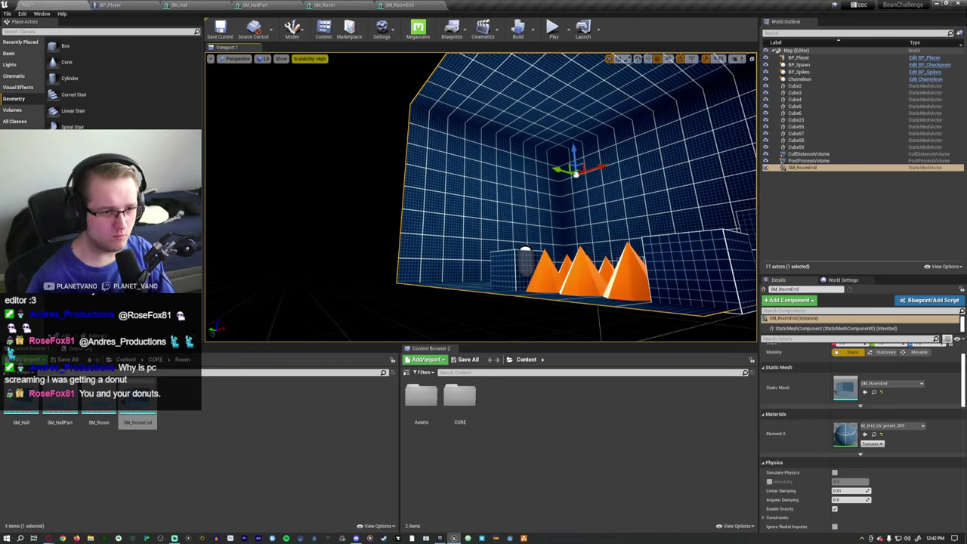
Delete the SM_RoomEnd mesh from the level
scroll(905, 436, "up", 1)
left_click(916, 386)
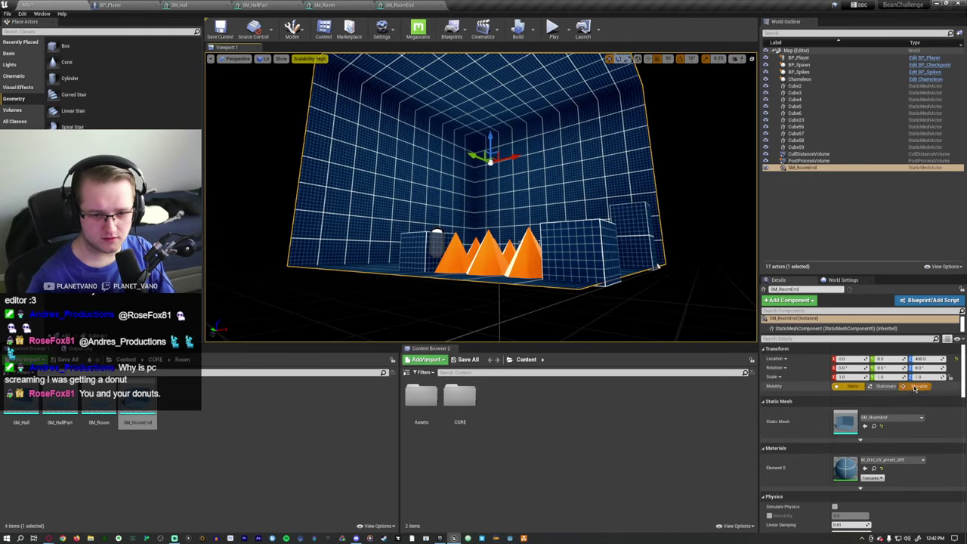
mouse_move(658, 266)
right_mouse_down()
mouse_move(699, 263)
mouse_move(650, 266)
right_mouse_up()
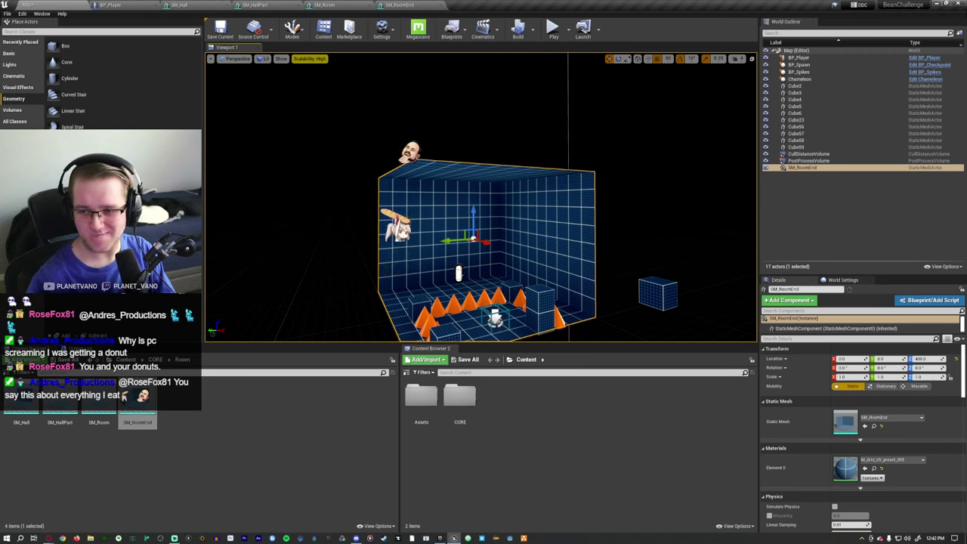
right_click_drag(650, 266, 650, 266)
key("Delete")
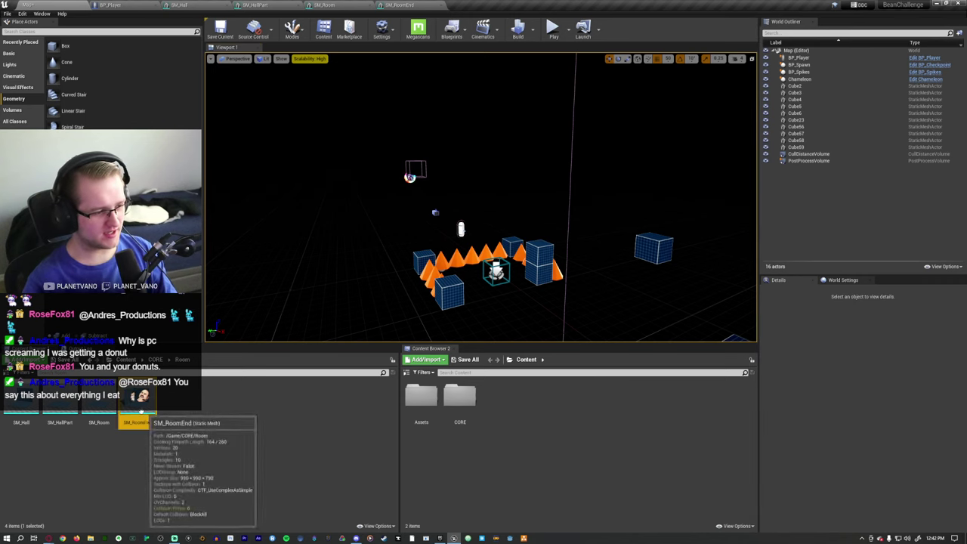
Force-delete the SM_Hall, SM_HallPart, SM_Room and SM_RoomEnd assets from the Room folder
left_click(30, 414, "shift")
key("Delete")
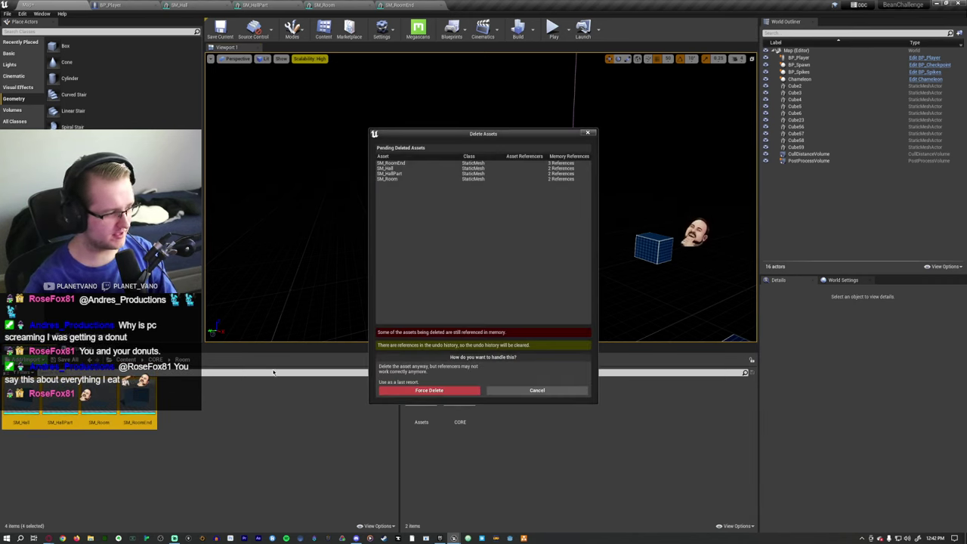
left_click(430, 391)
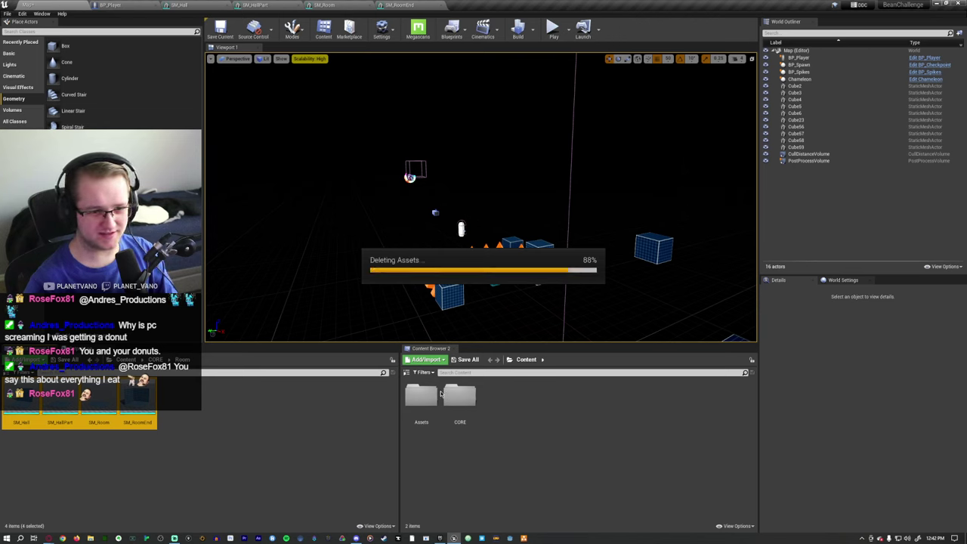
right_click_drag(430, 322, 452, 314)
scroll(419, 304, "down", 5)
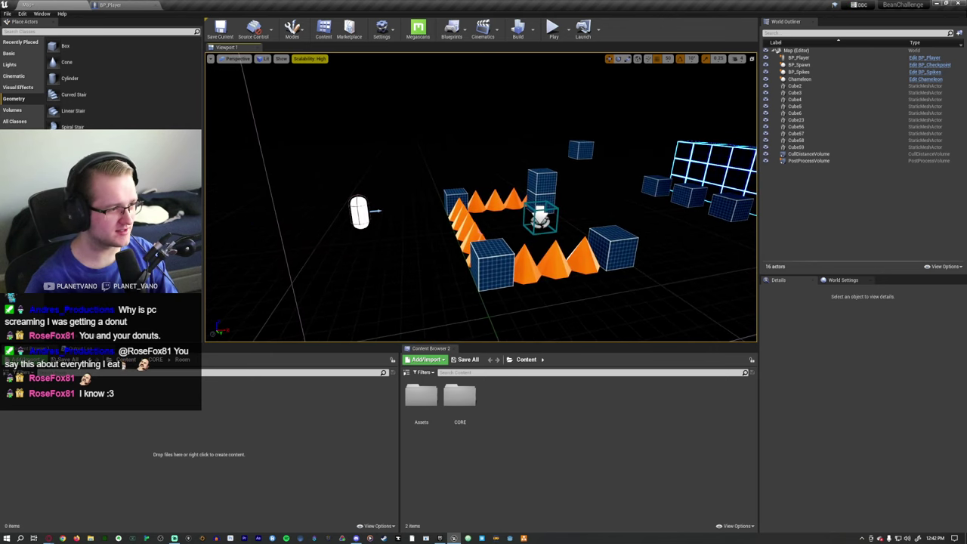
Add a basic Plane to the level and set its location to 0, 0, 0
left_click(33, 54)
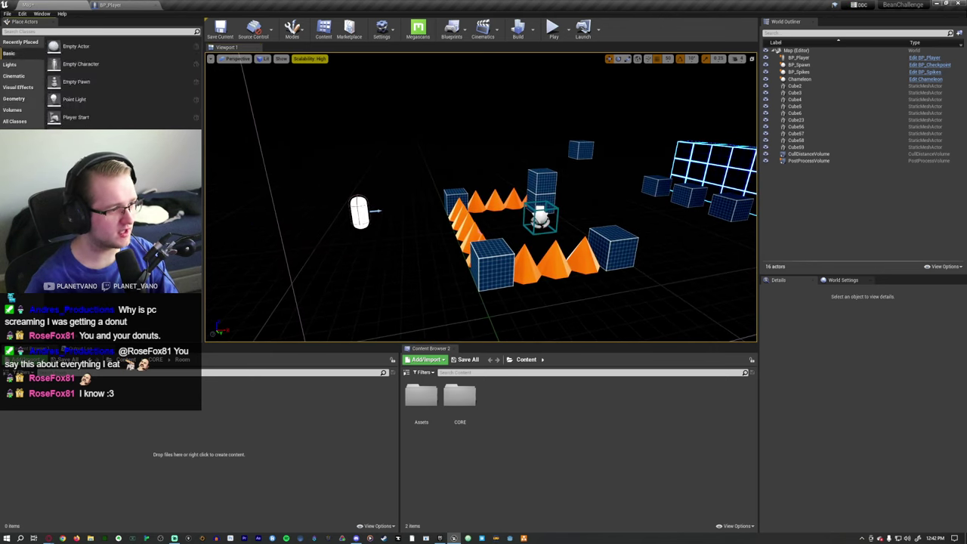
key("ctrl+z")
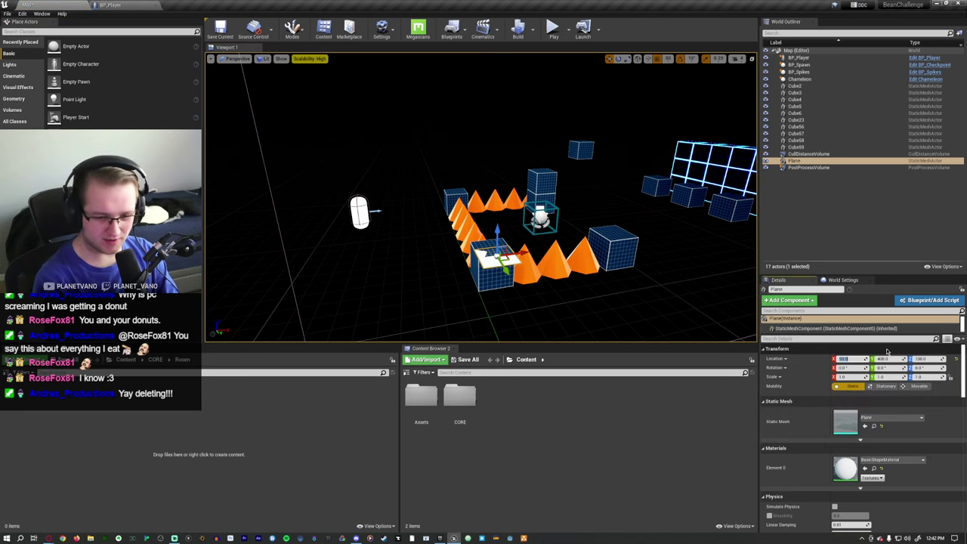
type("-50")
key("Tab")
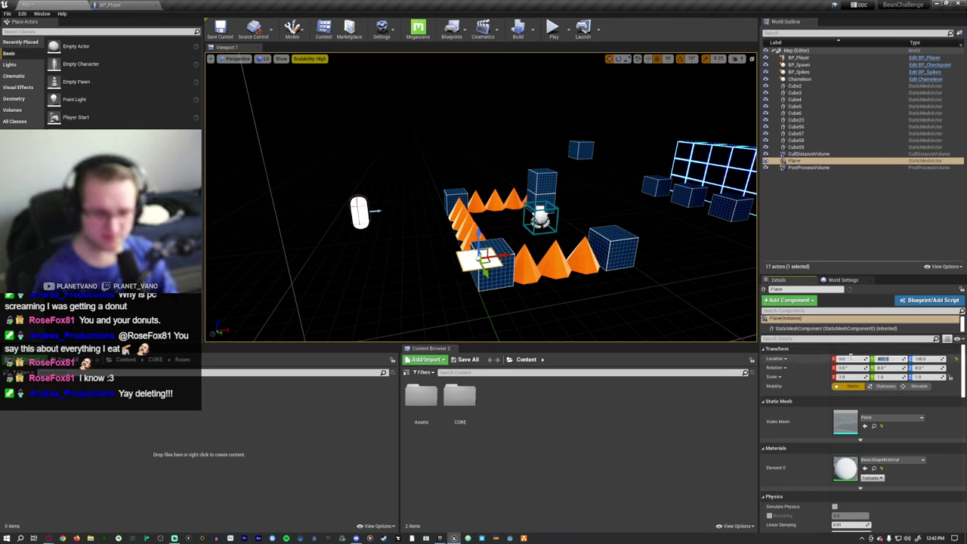
type("0")
key("Tab")
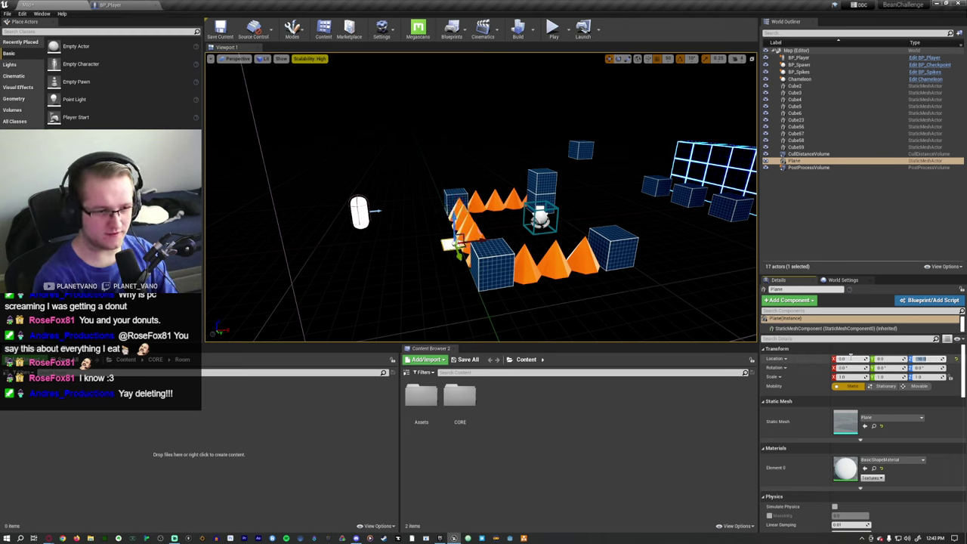
key("f")
right_click_drag(484, 227, 390, 261)
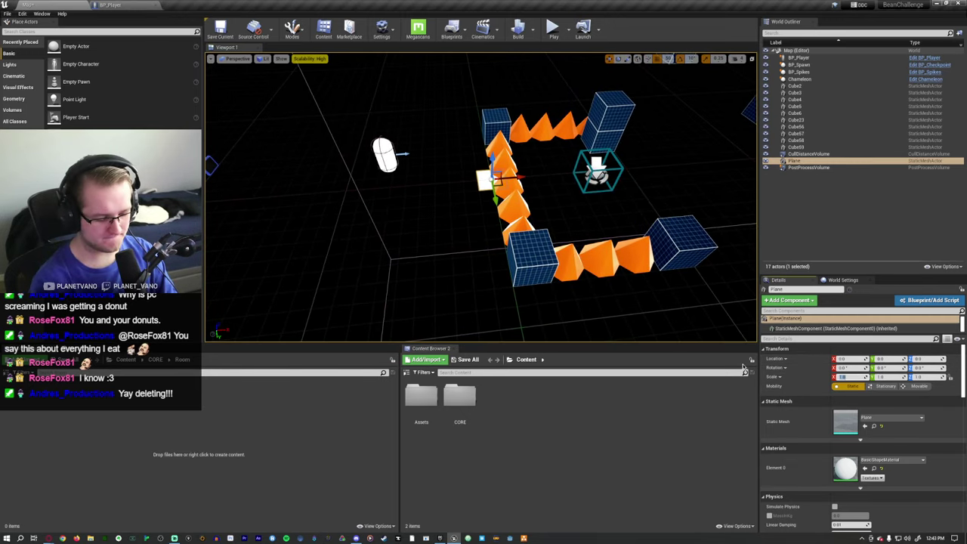
Set the Plane's scale to 10 in X and 10 in Y as the room floor
type("300")
key("Tab")
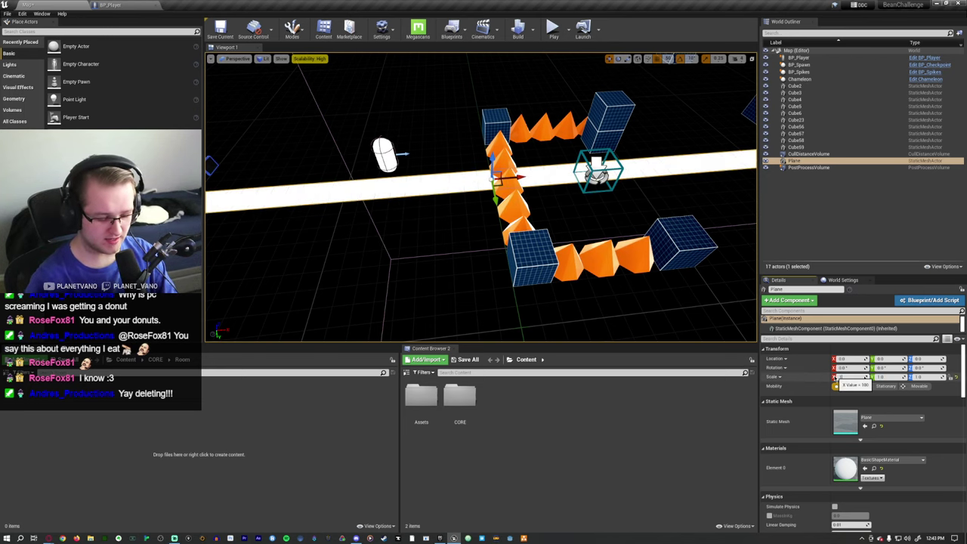
type("30")
key("Tab")
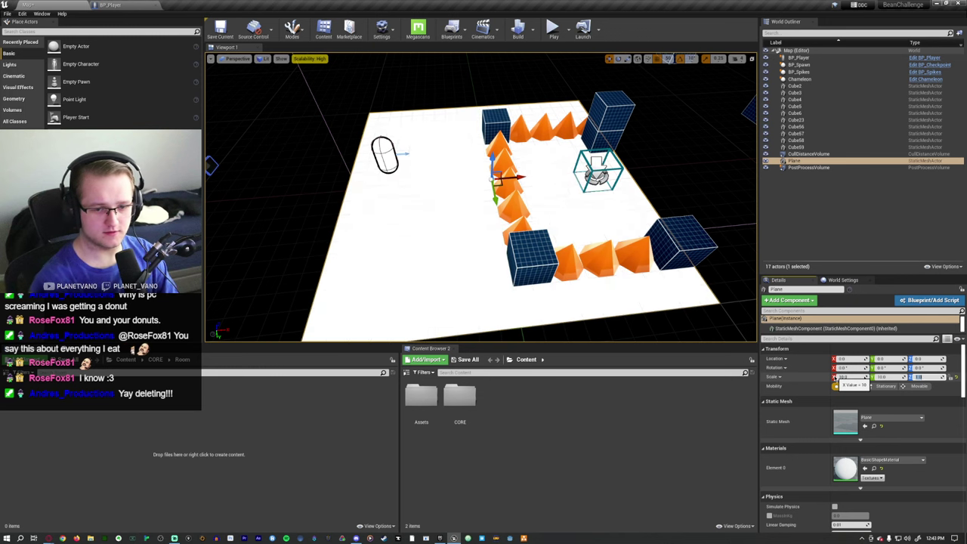
right_click_drag(437, 227, 437, 226)
left_click(437, 227)
left_click(403, 205)
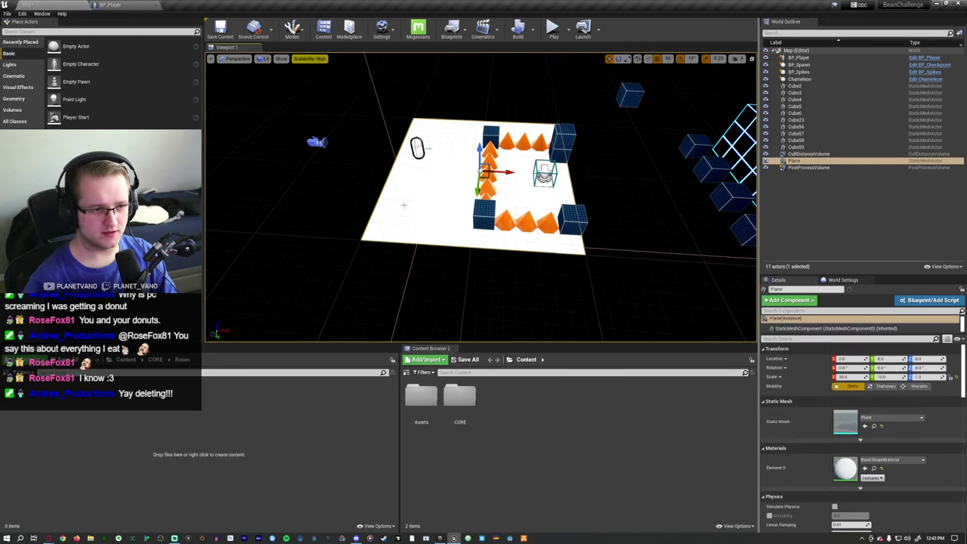
left_click(892, 459)
type("gr")
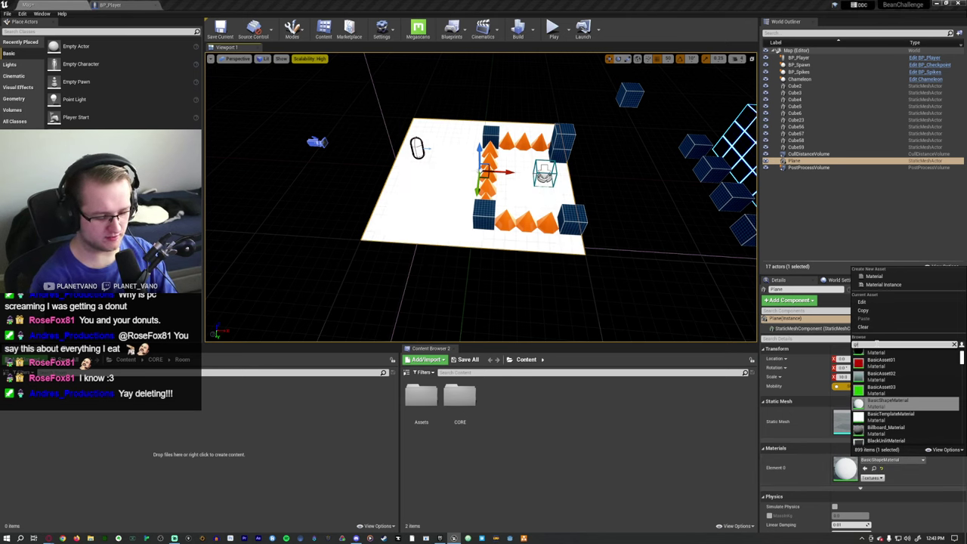
type("id")
left_click(254, 455)
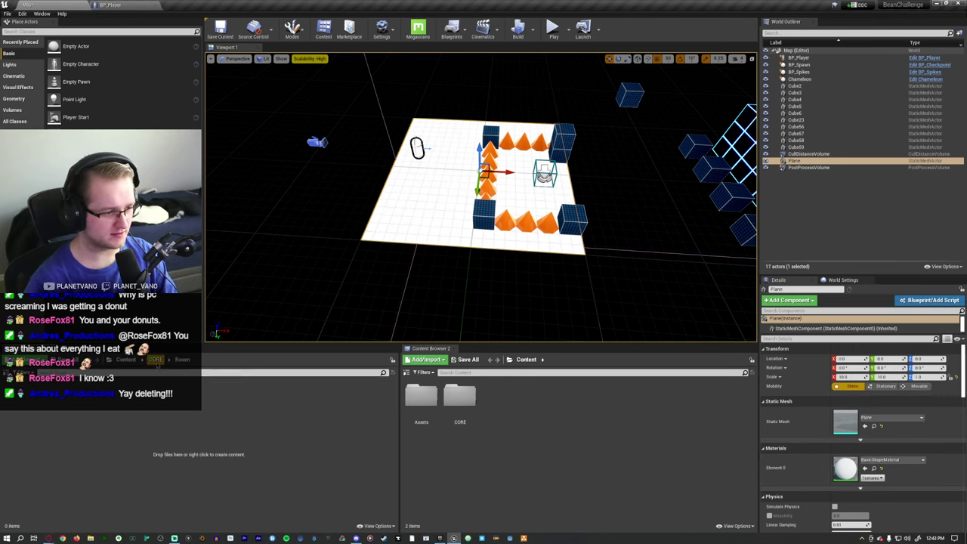
Assign the M_Grid_UV_preset material from CORE's Materials folder to the floor Plane
left_click(155, 360)
key("Delete")
left_click(73, 418)
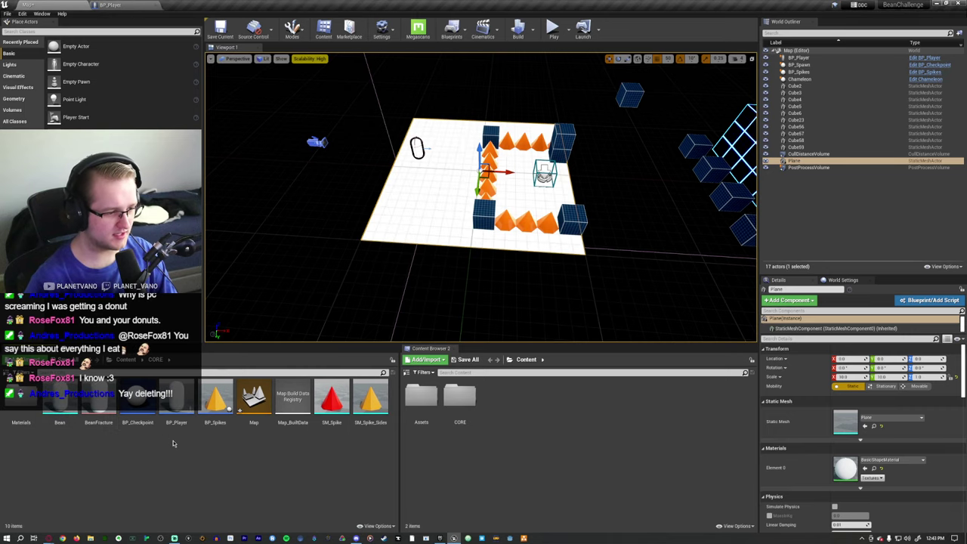
double_click(30, 420)
left_click_drag(60, 401, 847, 469)
left_click_drag(541, 307, 505, 302)
Duplicate the floor Plane rotated 90° upright, and move the copy to X -500, Z 500 as a wall at the floor's edge
left_click(575, 174)
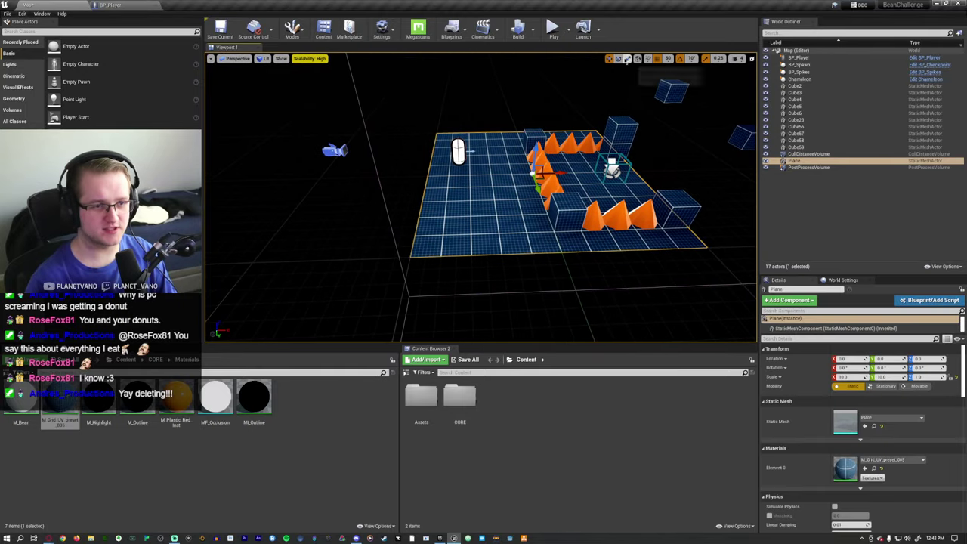
mouse_move(520, 149)
left_mouse_down("alt")
mouse_move(525, 166)
mouse_move(526, 146)
left_mouse_up("alt")
left_click(609, 59)
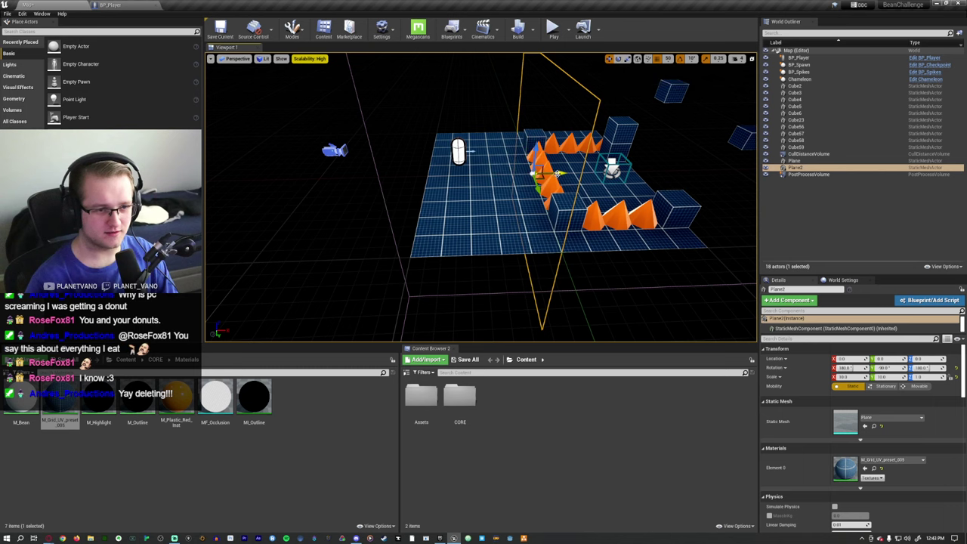
left_click_drag(557, 174, 417, 177)
key("f")
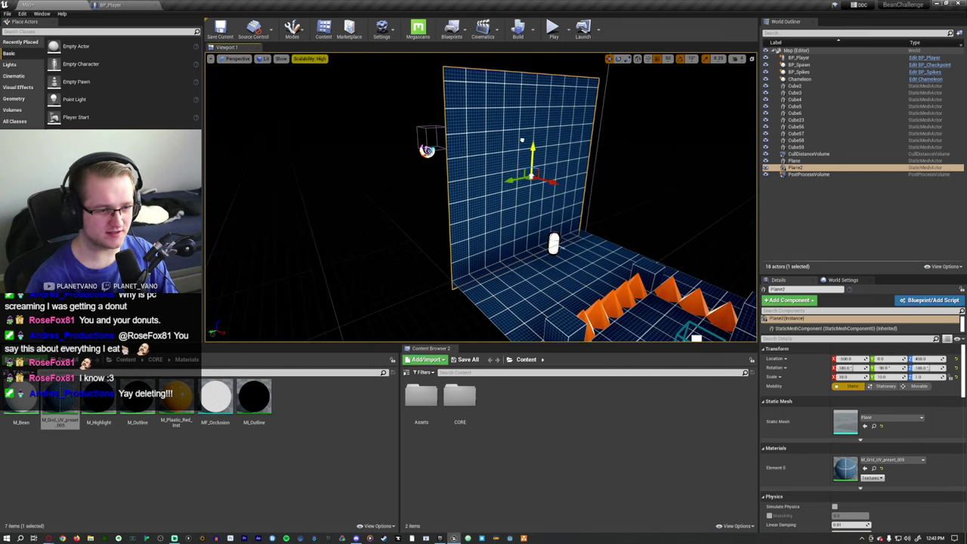
scroll(521, 140, "down", 10)
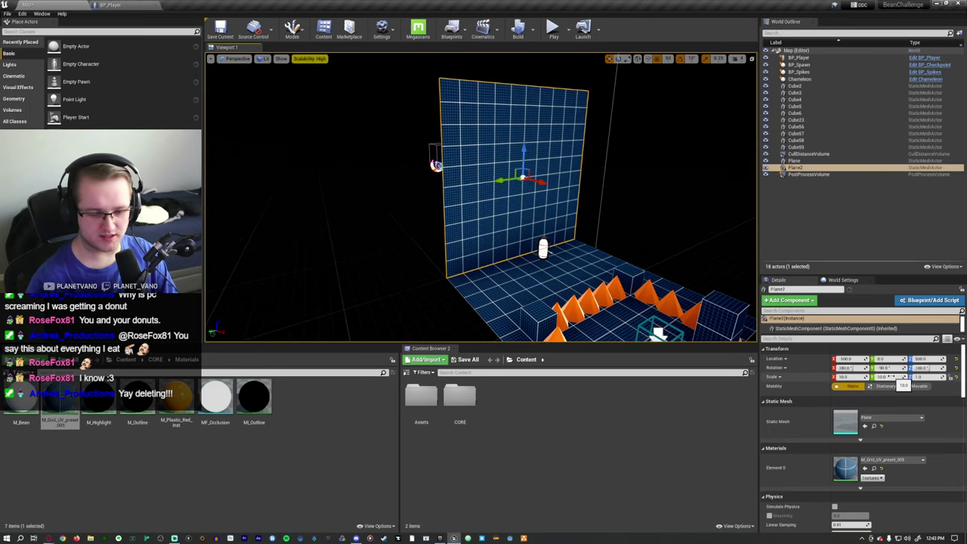
Set the wall plane's X scale to 8 and lower it to Z 400 so it rests on the floor
key("Return")
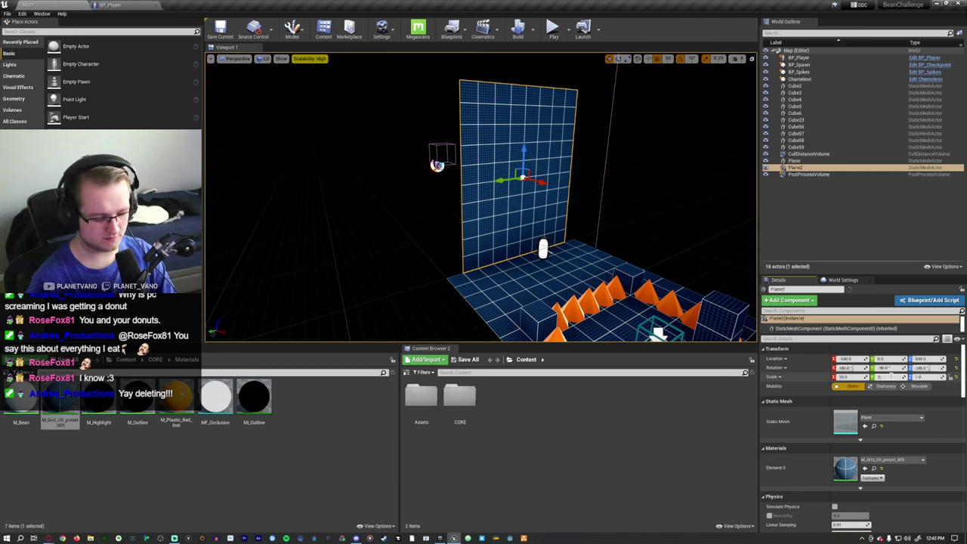
left_click_drag(892, 375, 850, 386)
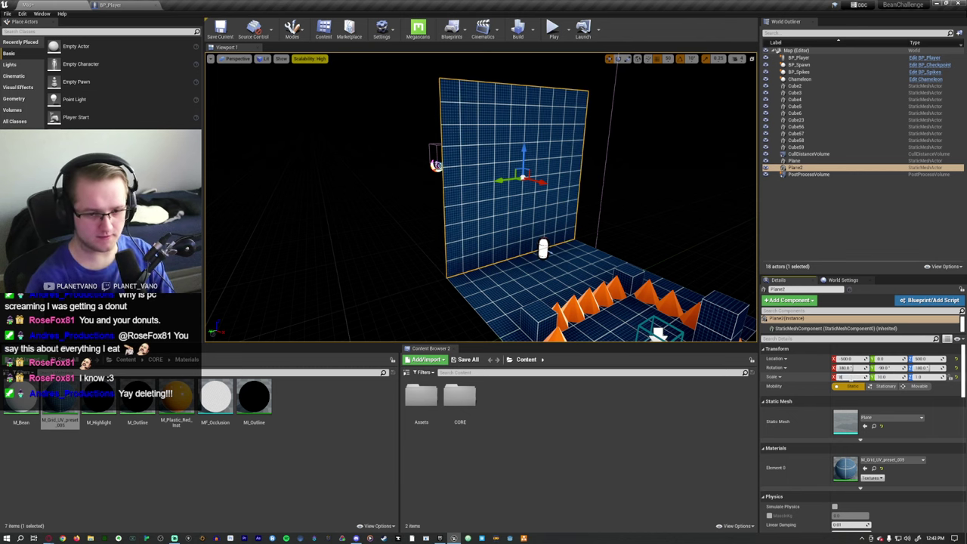
key("Return")
left_click_drag(522, 140, 522, 162)
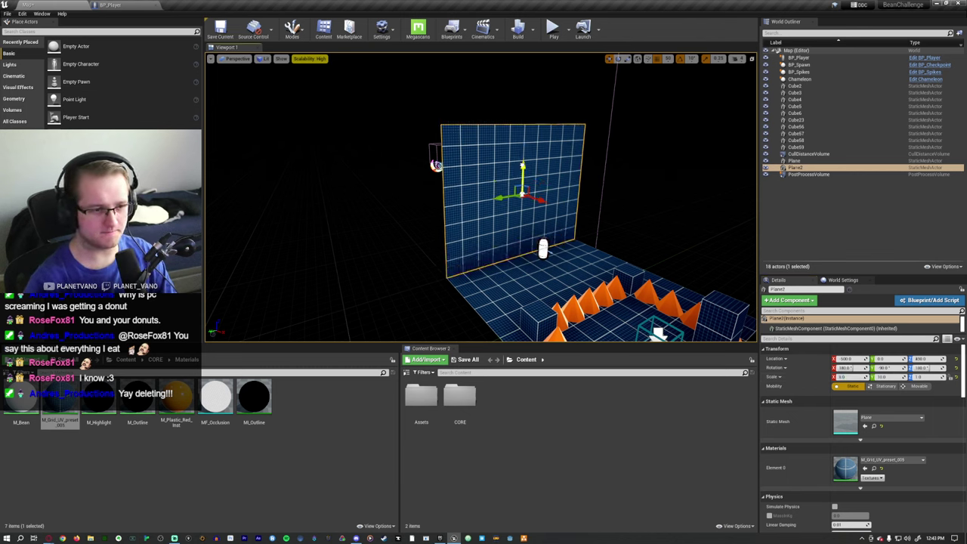
left_click_drag(529, 227, 514, 280)
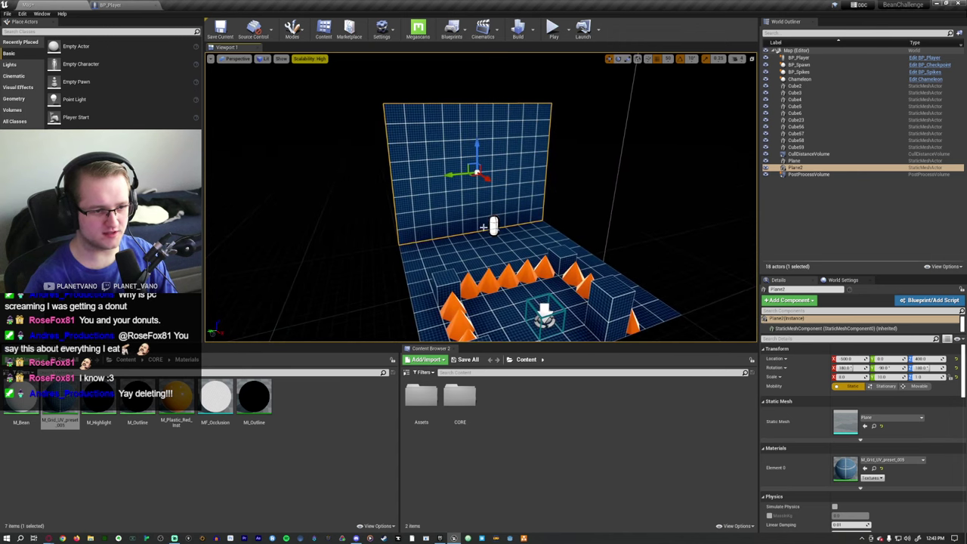
Duplicate the floor plane flipped 180° and raise the copy to Z 800 as the room's ceiling
left_click(487, 242)
left_click(620, 59)
right_click_drag(484, 189, 484, 166)
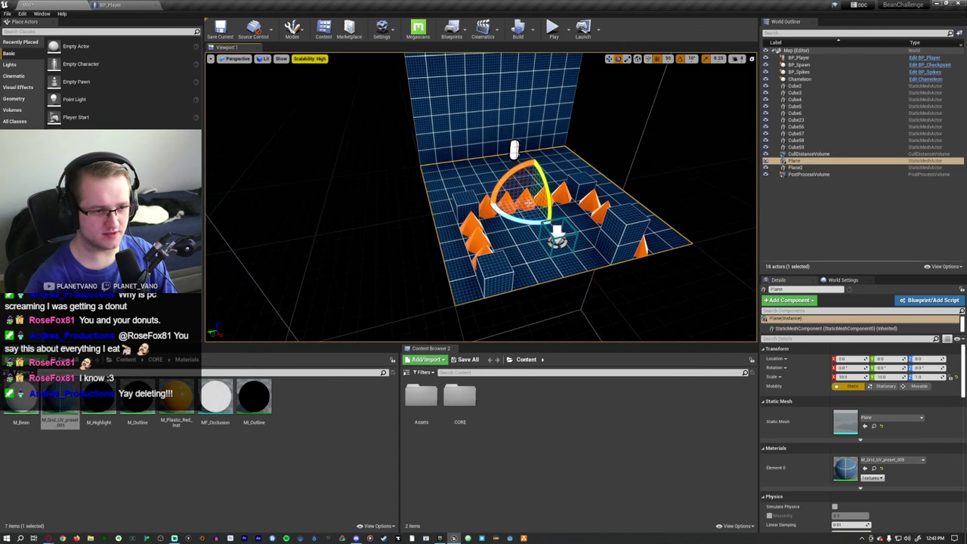
left_click_drag(533, 162, 533, 243, "alt")
left_click(609, 59)
right_click_drag(529, 226, 529, 250)
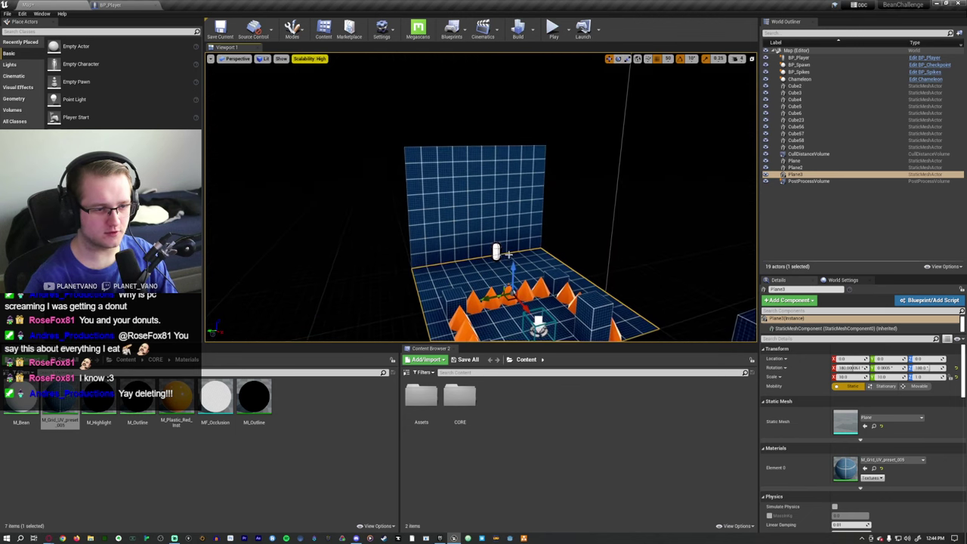
left_click_drag(522, 299, 503, 113)
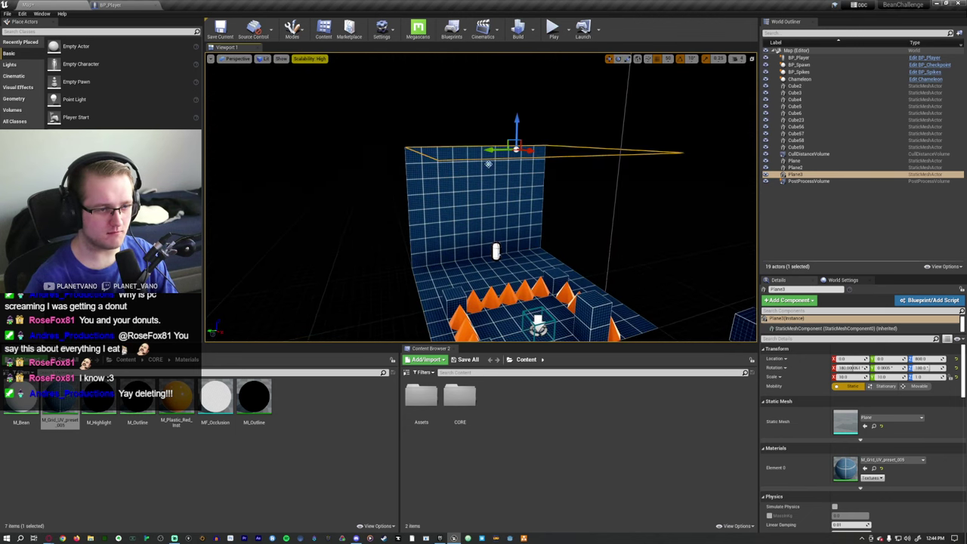
Duplicate the end wall turned perpendicular to it, and place the copy at X 0, Y -500, Z 400 as a side wall
left_click(489, 165)
left_click(618, 59)
left_click_drag(478, 212, 631, 228, "alt")
left_click(610, 59)
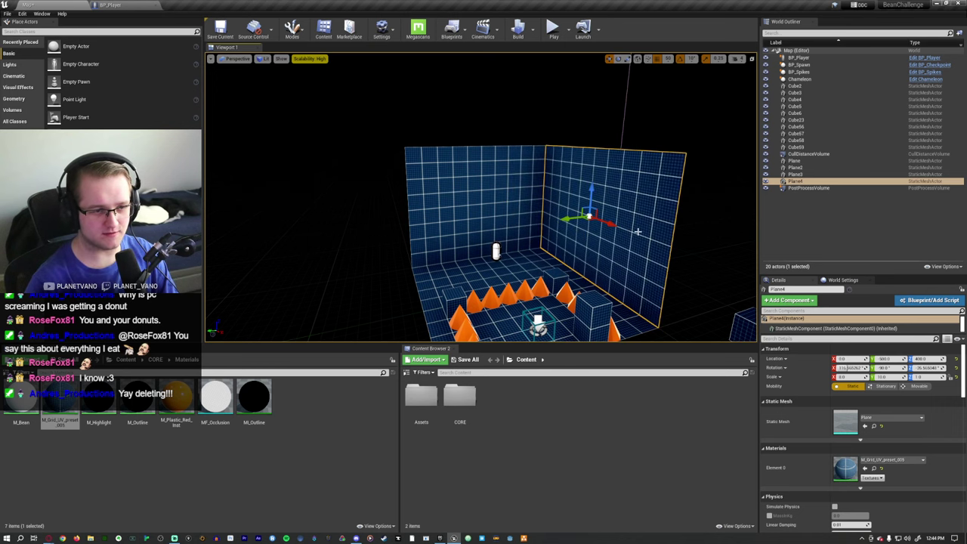
Duplicate the side wall to the opposite side at Y 500 and rotate the copy 180° so its grid faces inward
right_click_drag(638, 231, 579, 212)
left_click_drag(579, 212, 376, 253, "alt")
left_click(618, 59)
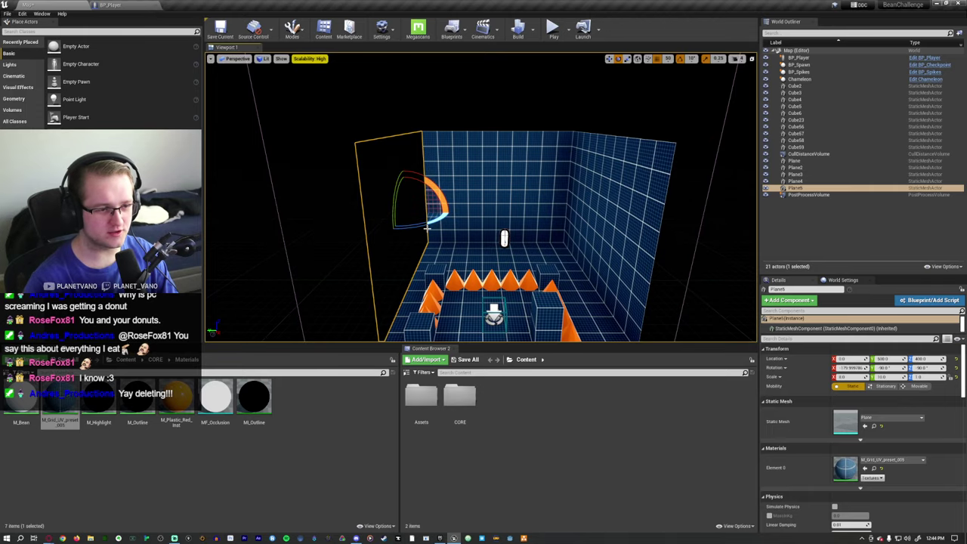
left_click_drag(427, 228, 392, 229)
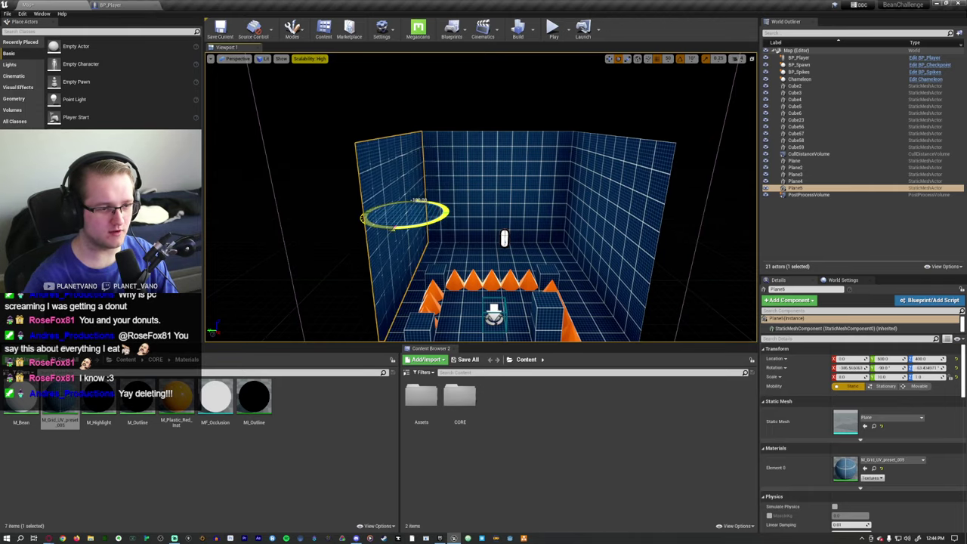
Duplicate the floor, ceiling and both side walls together, placing the copies at X 1000 to extend the room
right_click_drag(465, 226, 449, 294)
left_click(450, 296, "ctrl")
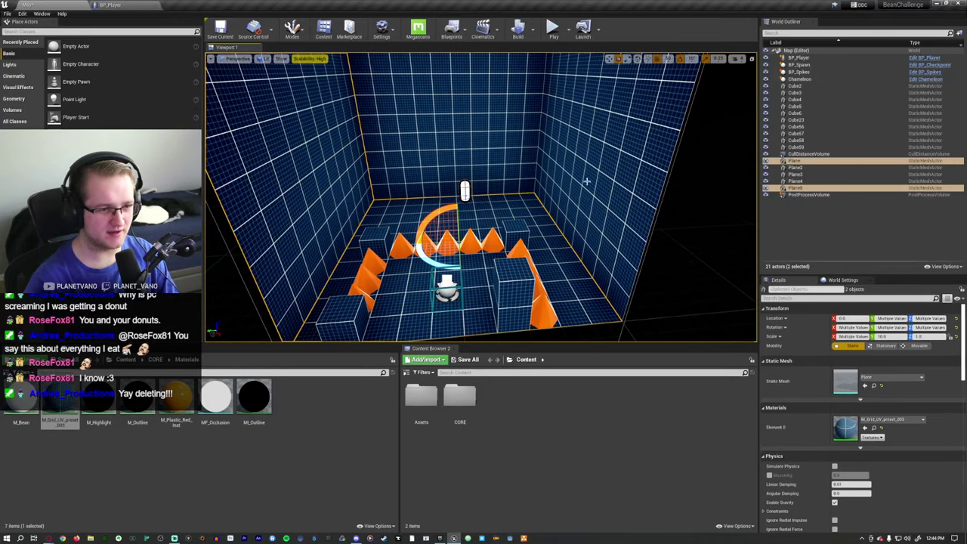
left_click(584, 185, "ctrl")
right_click_drag(584, 186, 538, 196)
left_click(538, 196, "ctrl")
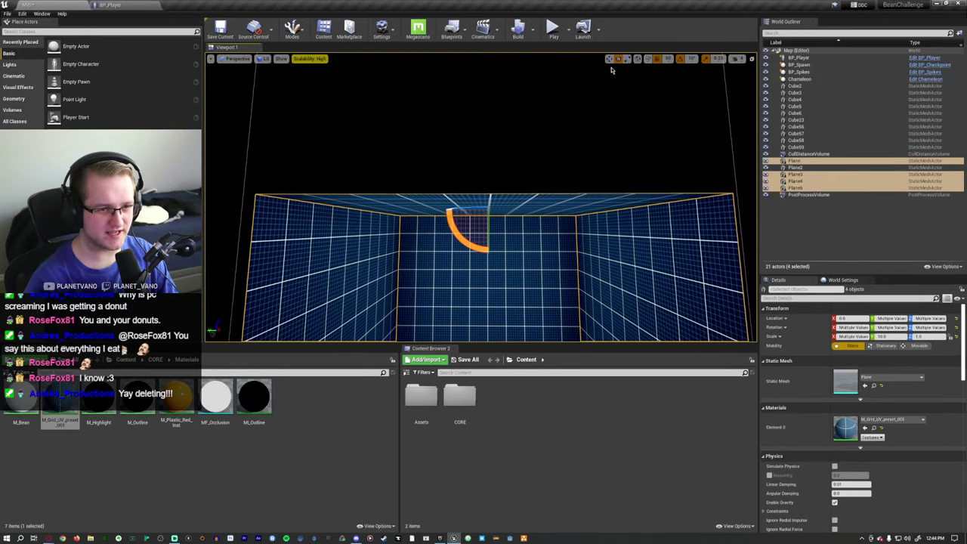
key("w")
right_click_drag(612, 72, 566, 121)
left_click_drag(369, 162, 566, 173, "alt")
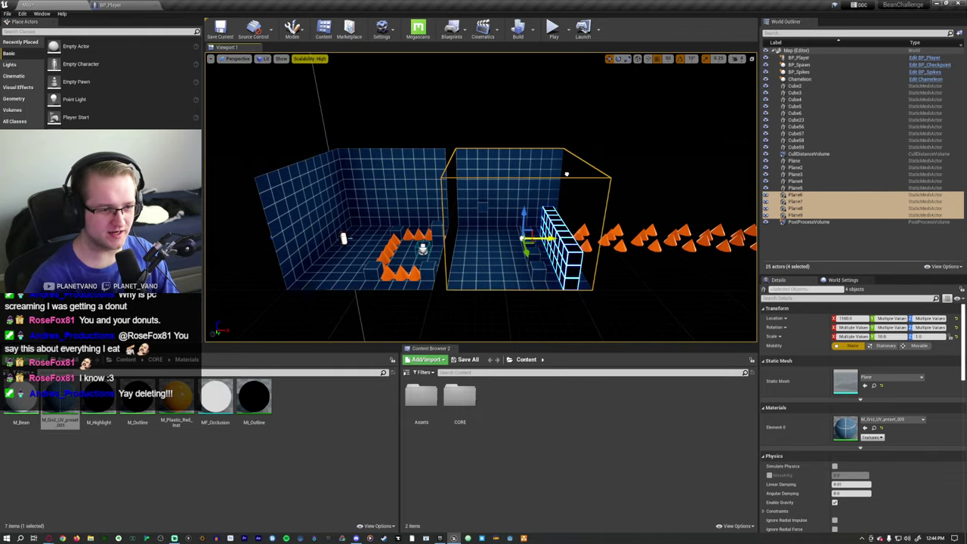
Duplicate the four-plane section three more times along X, placing the copies at X 2000, 3000 and 4000
right_click_drag(544, 175, 522, 185)
left_click_drag(446, 253, 604, 255, "alt")
right_click_drag(605, 254, 657, 255)
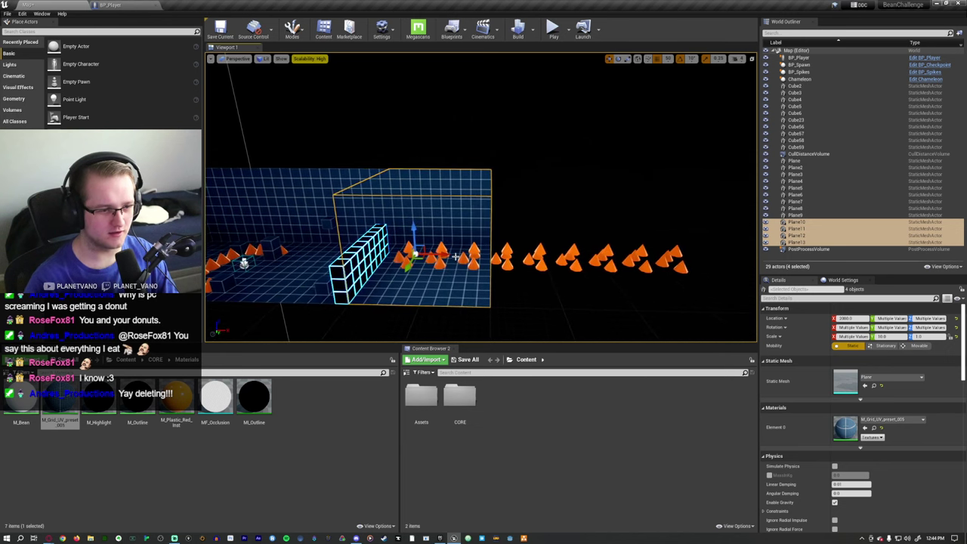
left_click_drag(491, 258, 606, 259, "alt")
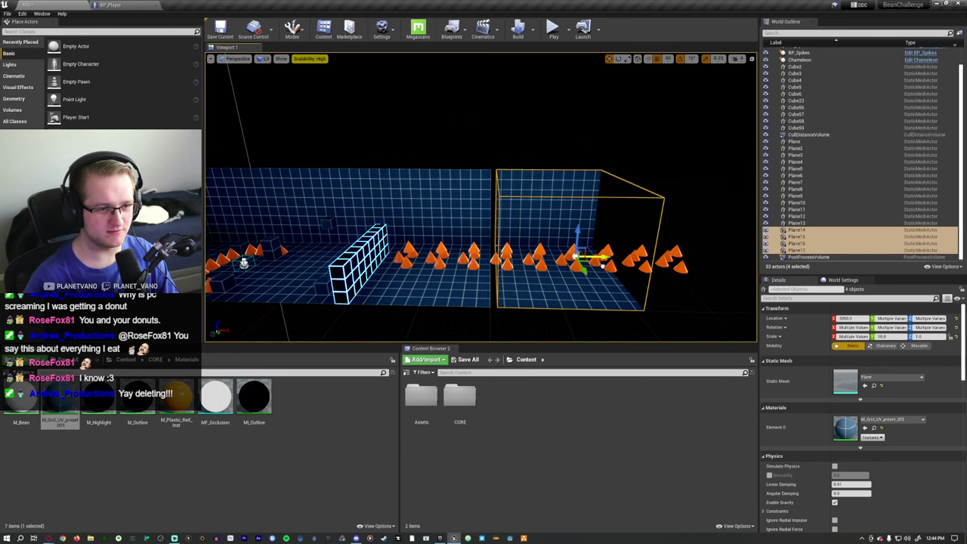
right_click_drag(606, 259, 449, 278)
left_click_drag(449, 278, 677, 282, "alt")
right_click_drag(666, 282, 335, 253)
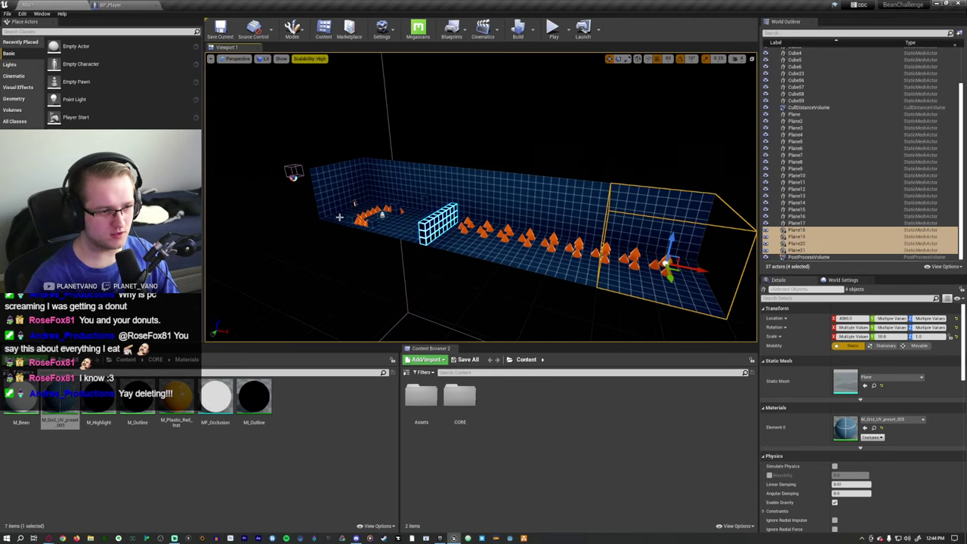
left_click(341, 218)
left_click(435, 230)
left_click(495, 243)
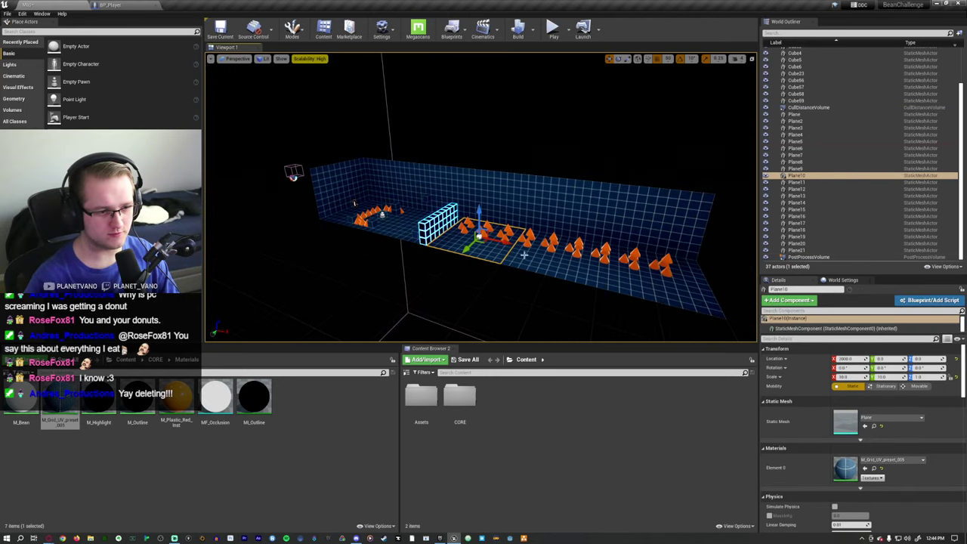
left_click(563, 258)
left_click(650, 273)
Duplicate all corridor planes except the end wall three times along X, continuing the corridor from X 5000, 10000 and 15000
right_click_drag(651, 271, 522, 266)
left_click(800, 250)
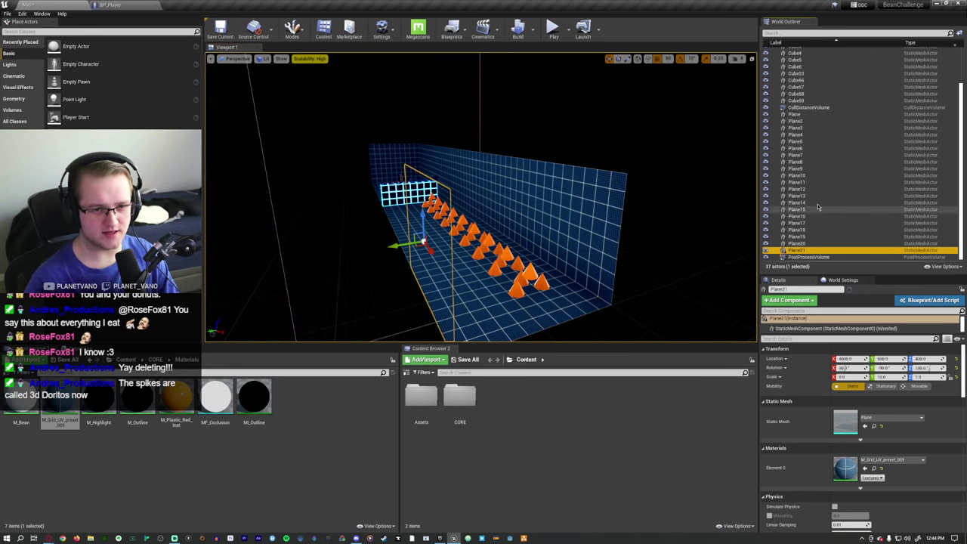
left_click(796, 114, "shift")
key("f")
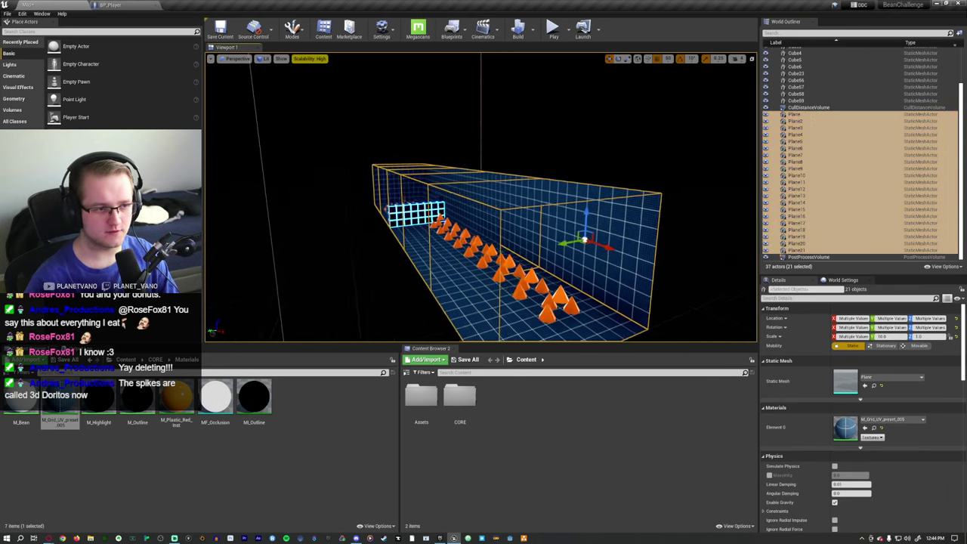
left_click_drag(564, 165, 741, 200, "alt")
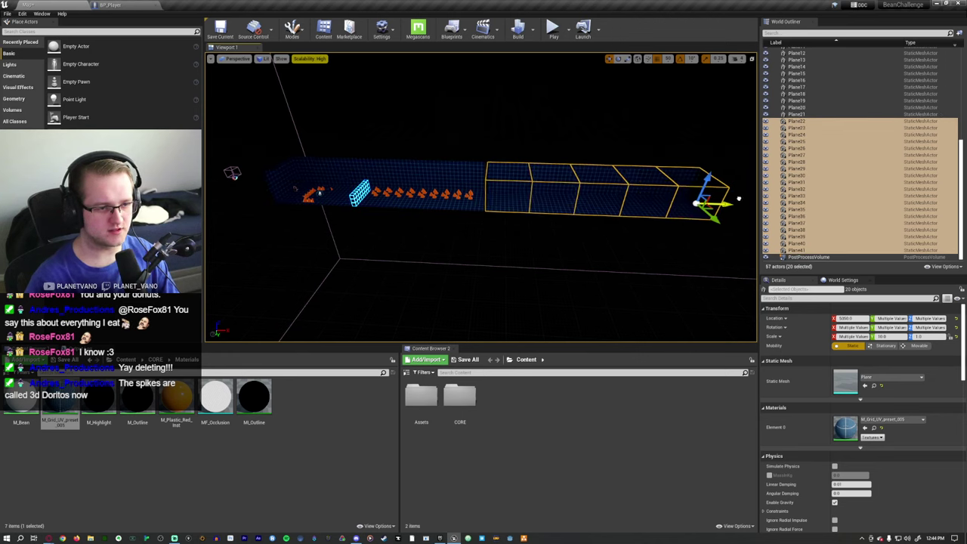
right_click_drag(737, 201, 640, 234)
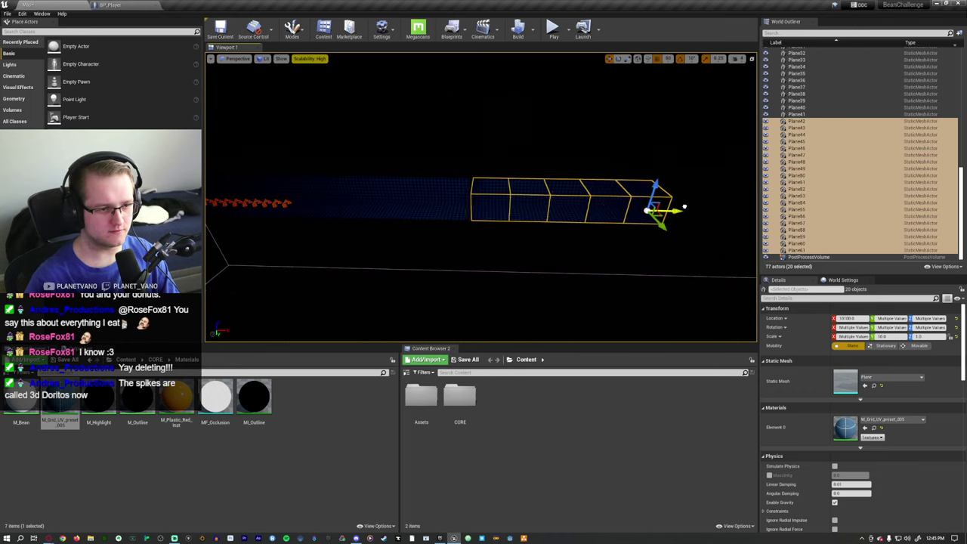
right_click_drag(680, 207, 678, 176)
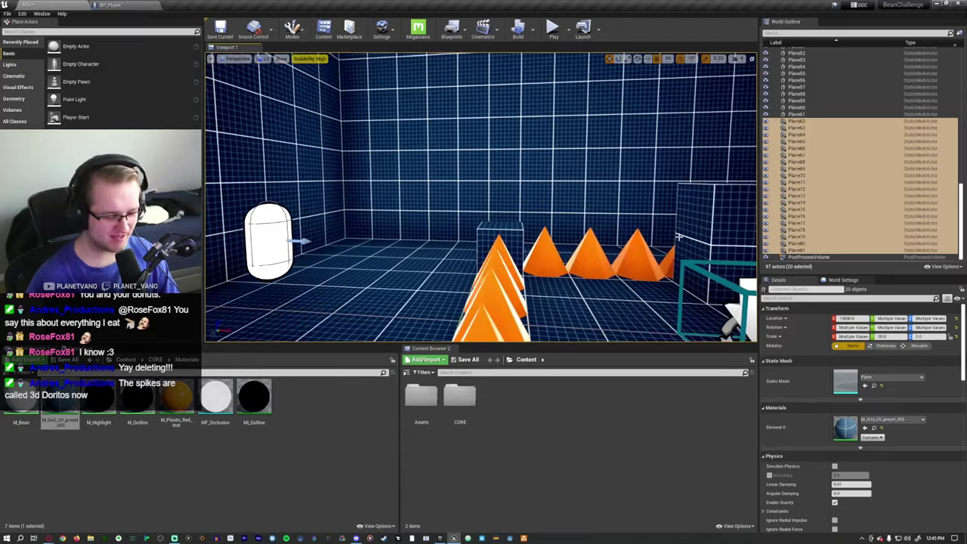
Playtest the extended corridor, end the session and restore the normal editor layout
key("alt+p")
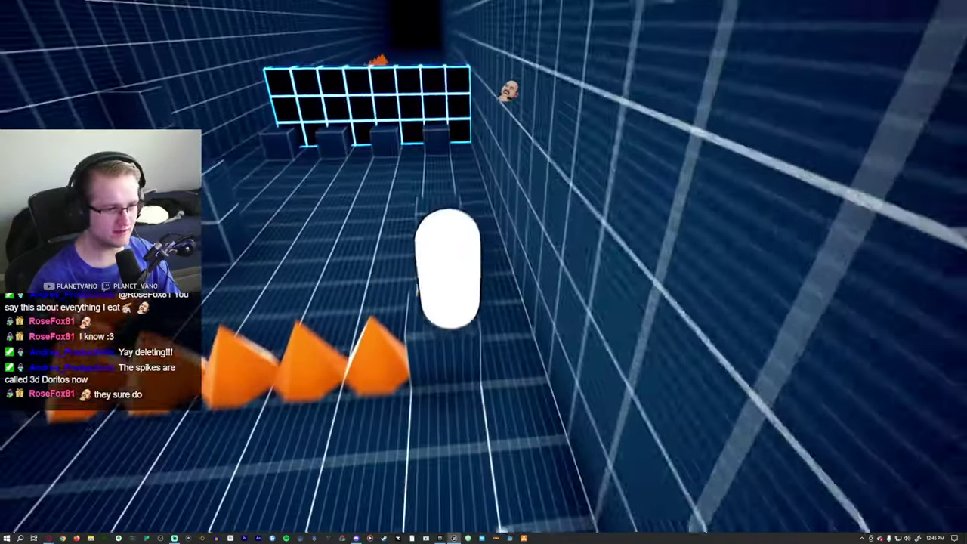
key("Escape")
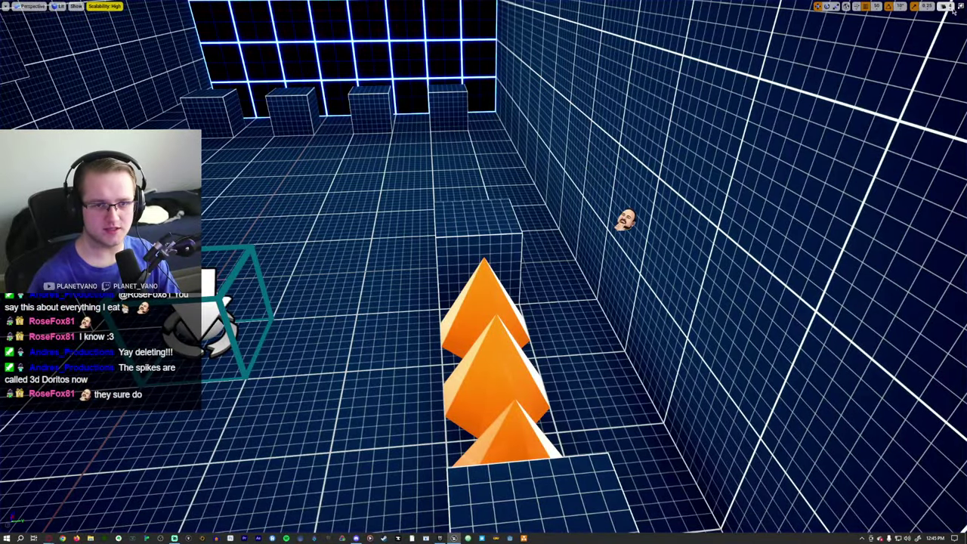
key("F11")
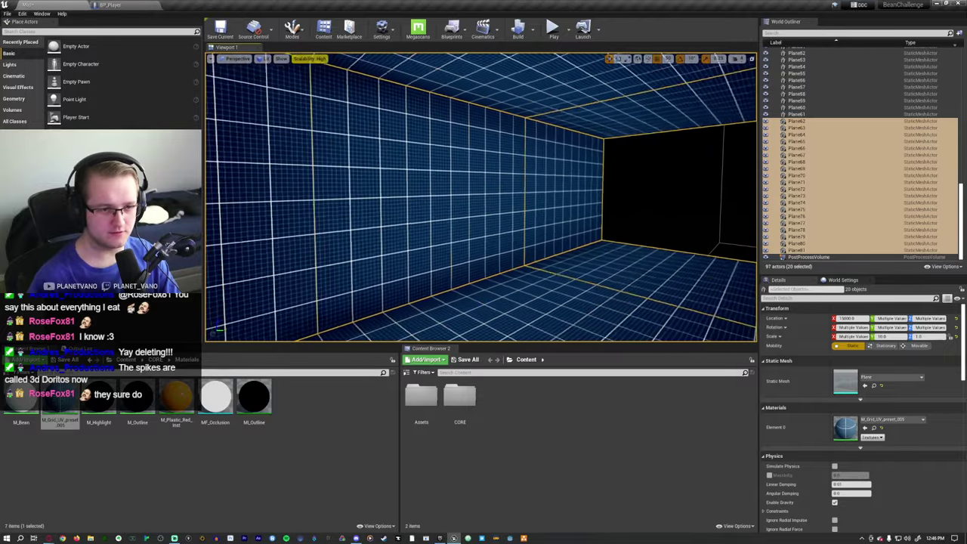
left_click(544, 136)
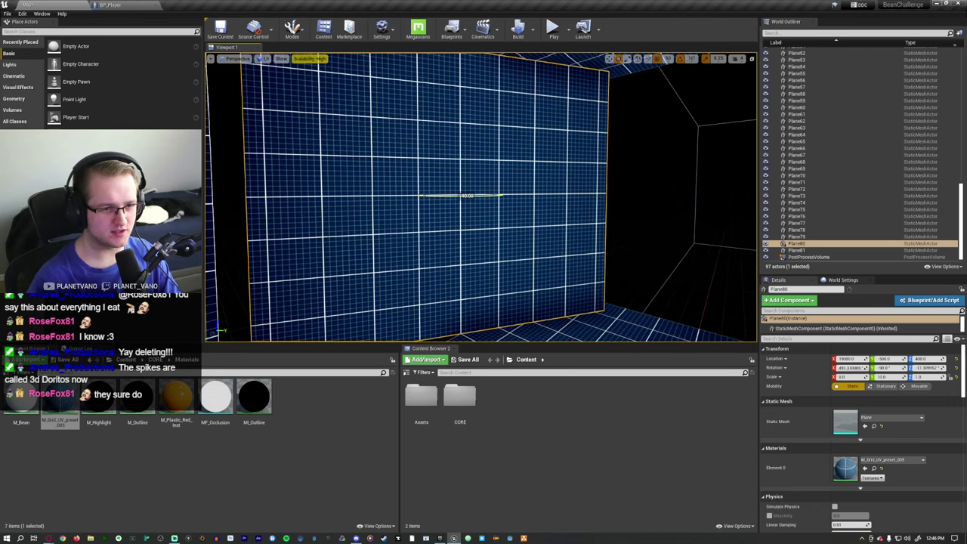
left_click_drag(447, 196, 611, 265)
key("ctrl+z")
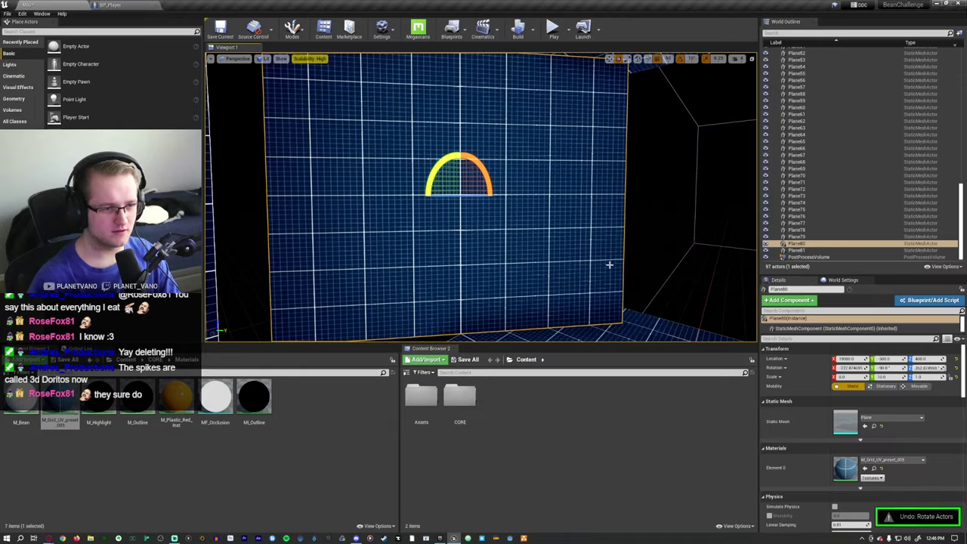
right_click_drag(610, 264, 685, 254)
key("w")
Set the cull distance of the CullDistanceVolume's size 1 entry to 8000 and check the corridor
scroll(815, 80, "up", 15)
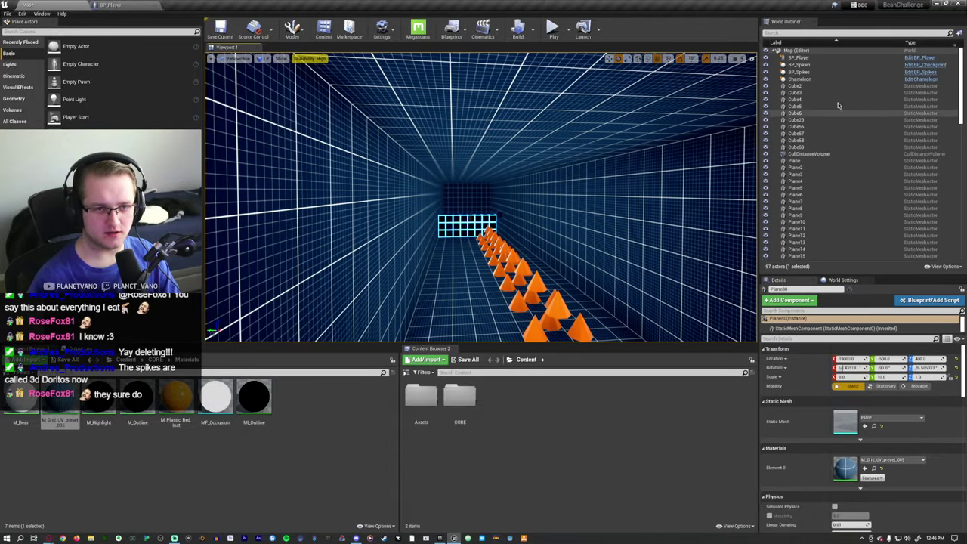
left_click(808, 153)
right_click_drag(530, 227, 512, 226)
left_click(847, 413)
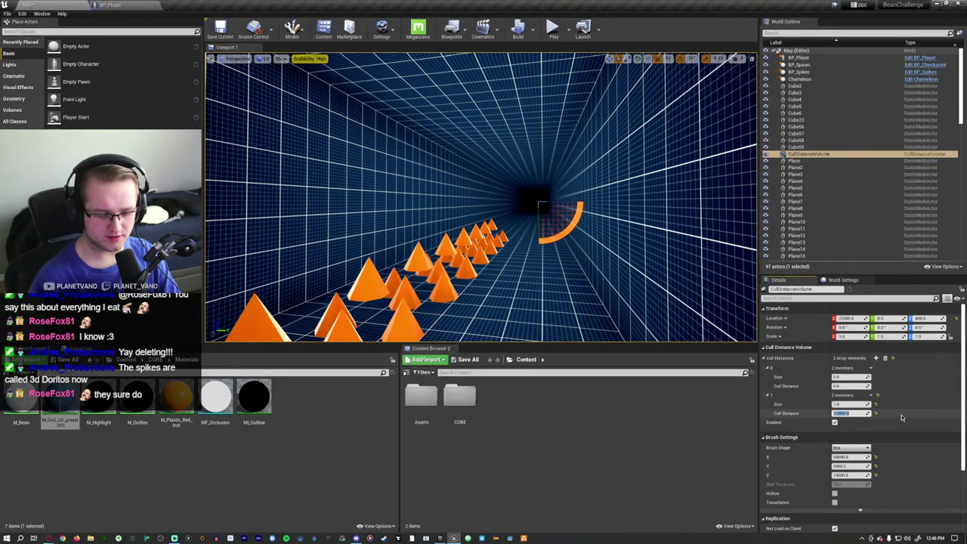
type("8000")
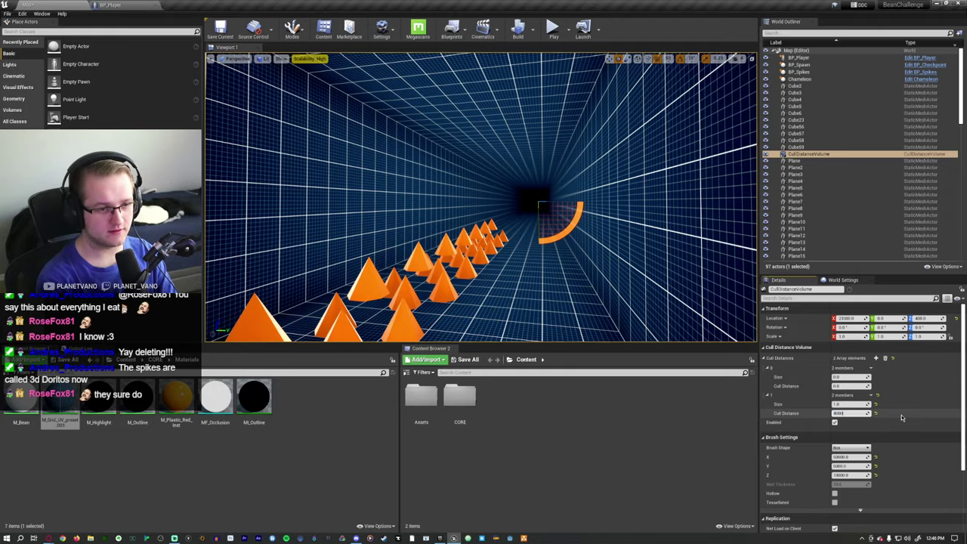
key("Return")
right_click_drag(737, 337, 717, 336)
Set the cull distance of the CullDistanceVolume's size 1 entry to 5000 and check the corridor
left_click(846, 413)
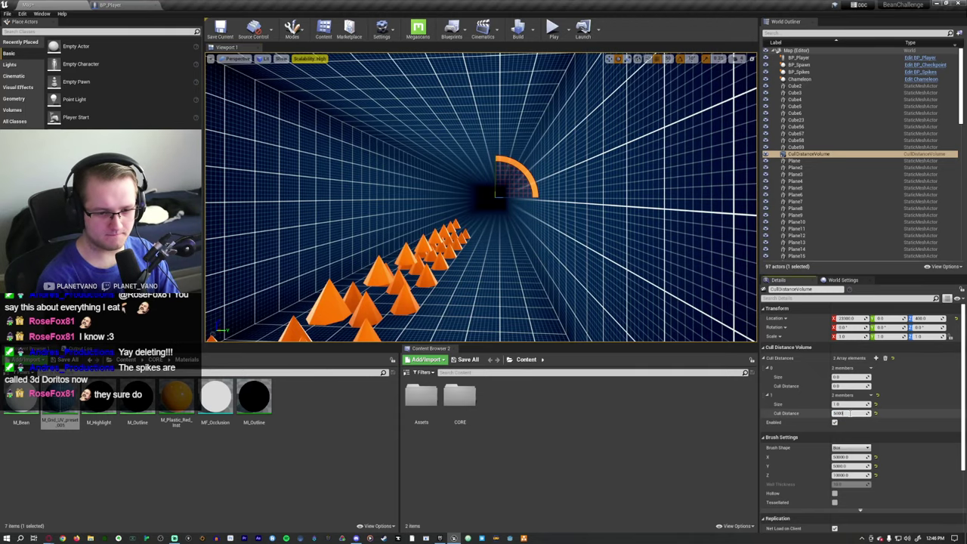
type("5000")
key("Return")
right_click_drag(718, 325, 684, 308)
Select all the corridor planes and look up their culling options by filtering the details for "cull"
left_click(378, 211)
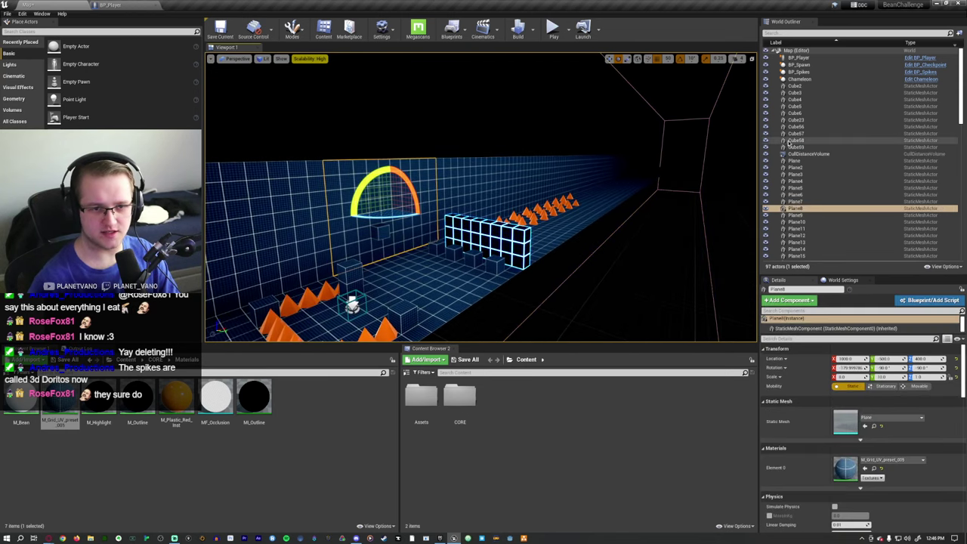
left_click(814, 164)
scroll(835, 227, "down", 10)
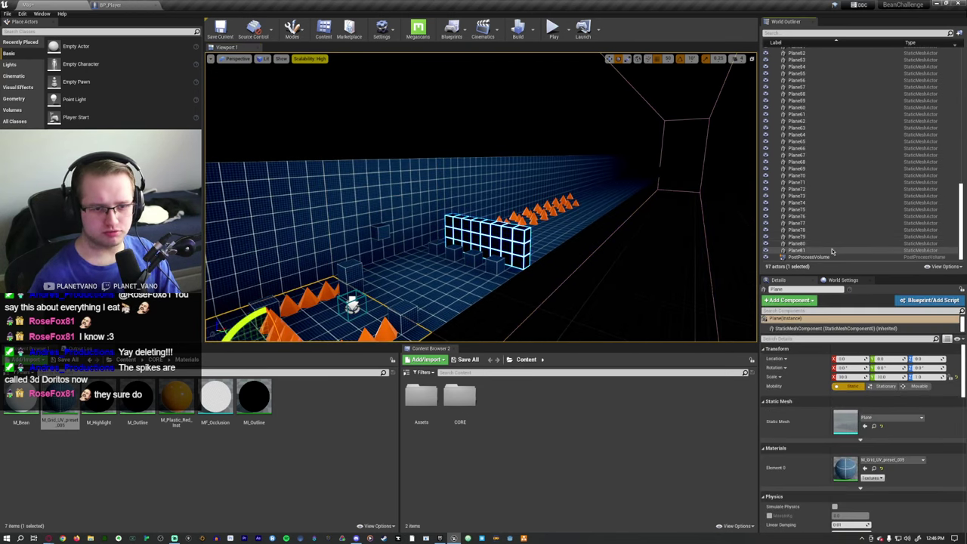
left_click(835, 249, "shift")
left_click(822, 298)
type("cu")
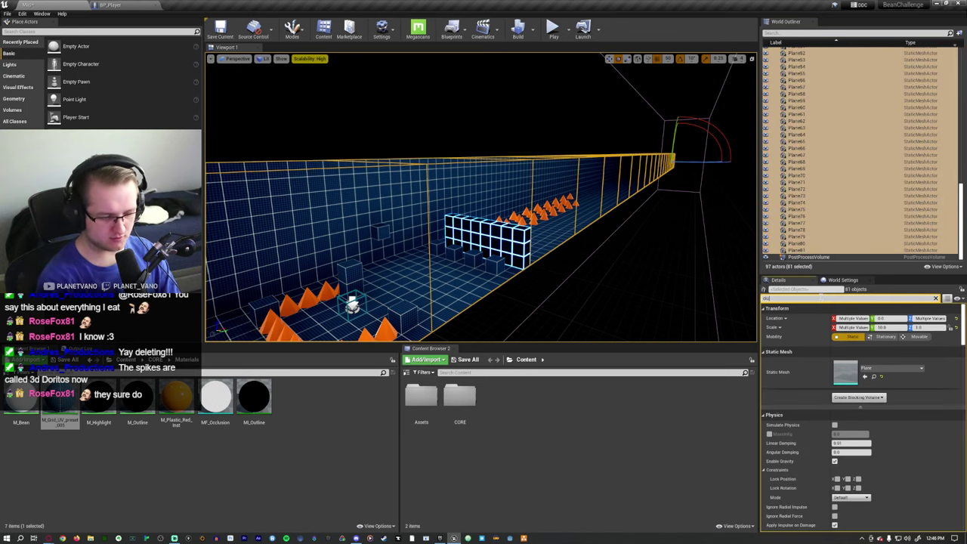
type("ll")
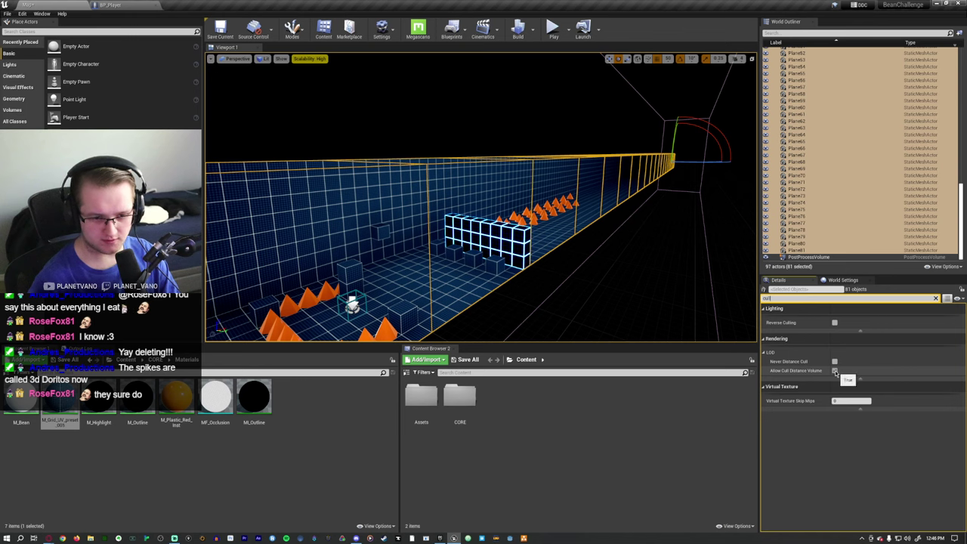
left_click(936, 298)
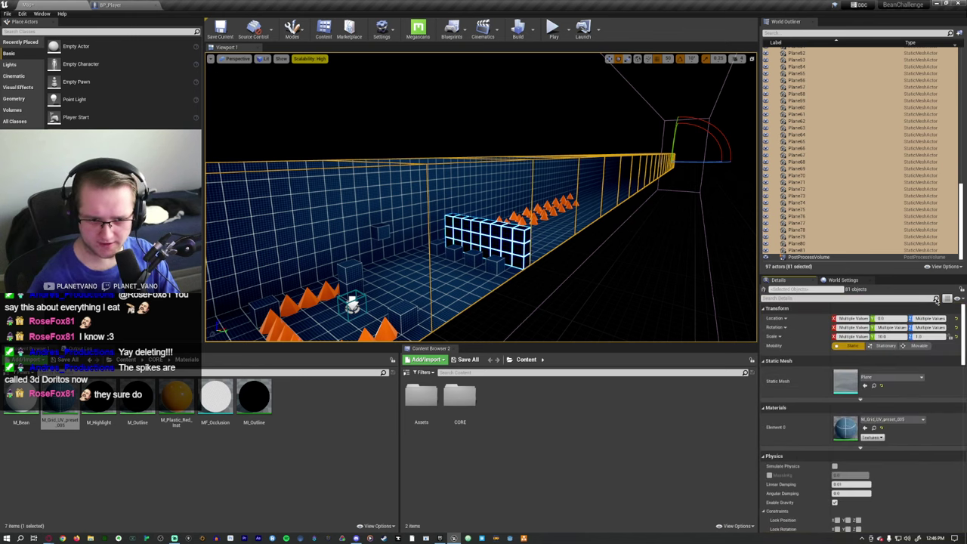
Set the cull distance of the CullDistanceVolume's size 1 entry to 12000 and check the corridor
scroll(816, 153, "up", 15)
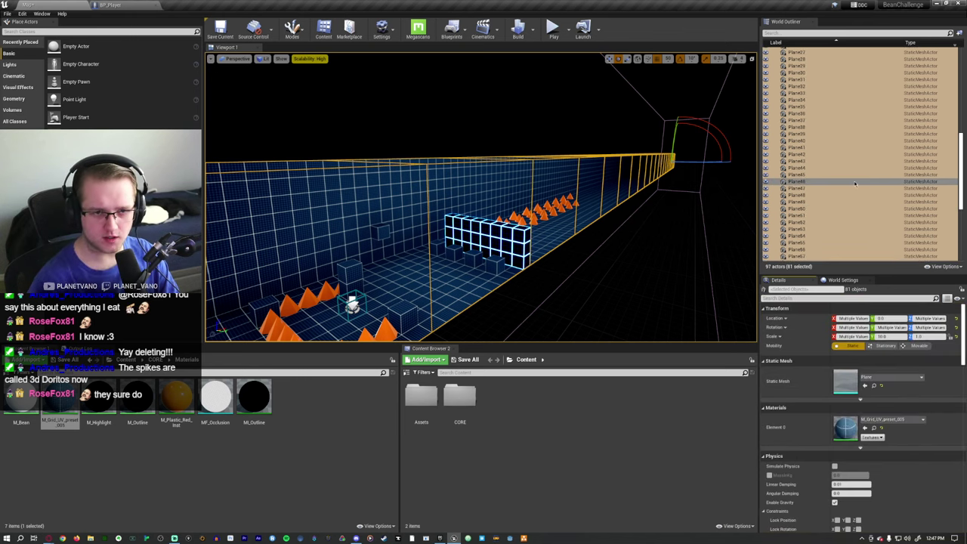
left_click(816, 153)
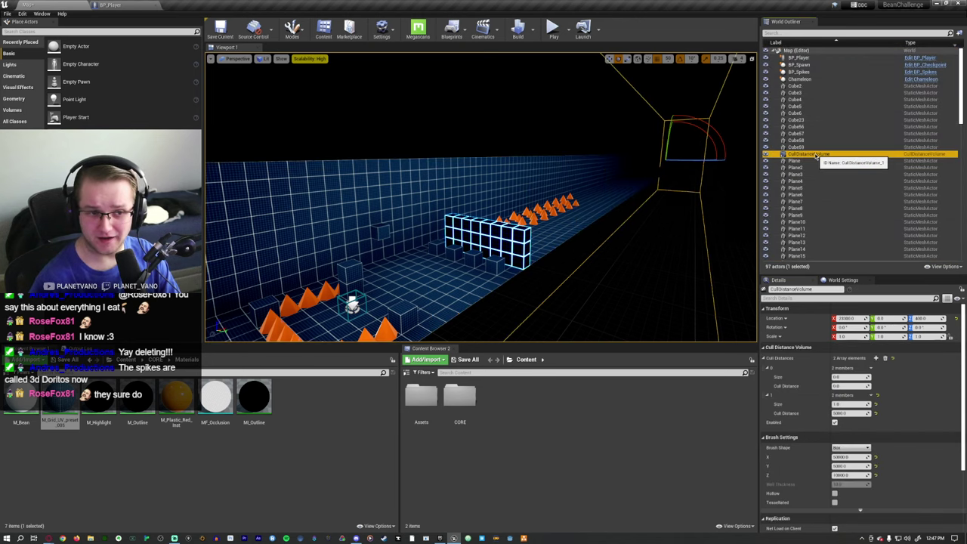
scroll(813, 336, "down", 1)
scroll(813, 336, "down", 1)
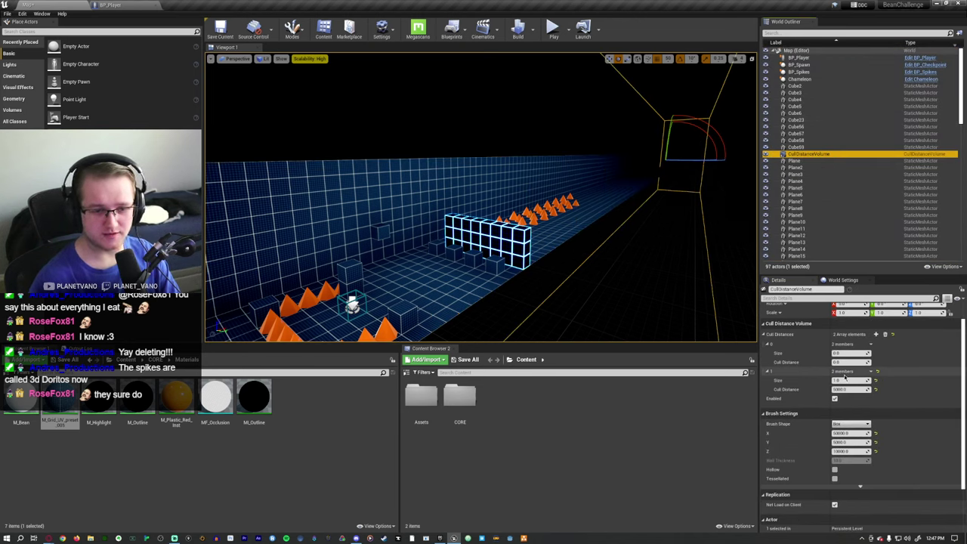
left_click(844, 381)
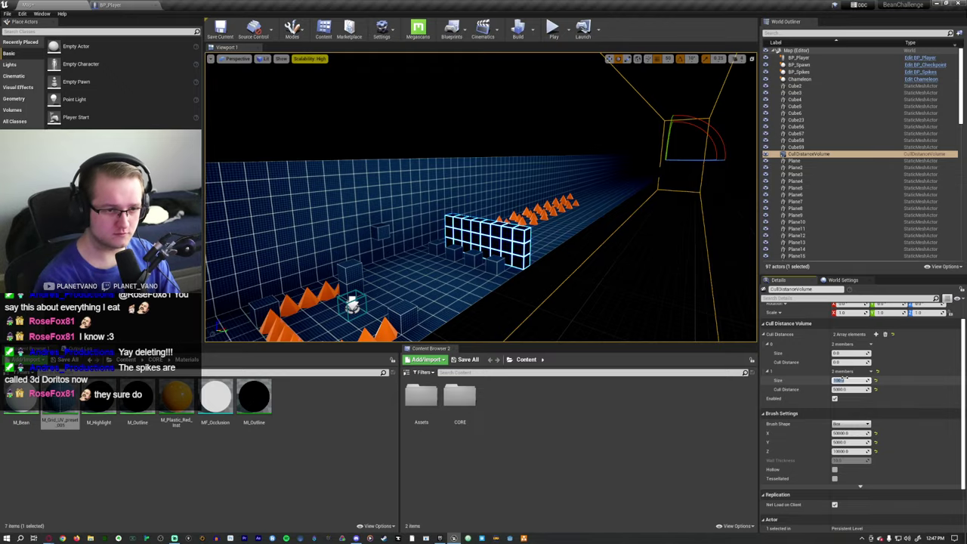
right_click_drag(484, 197, 513, 235)
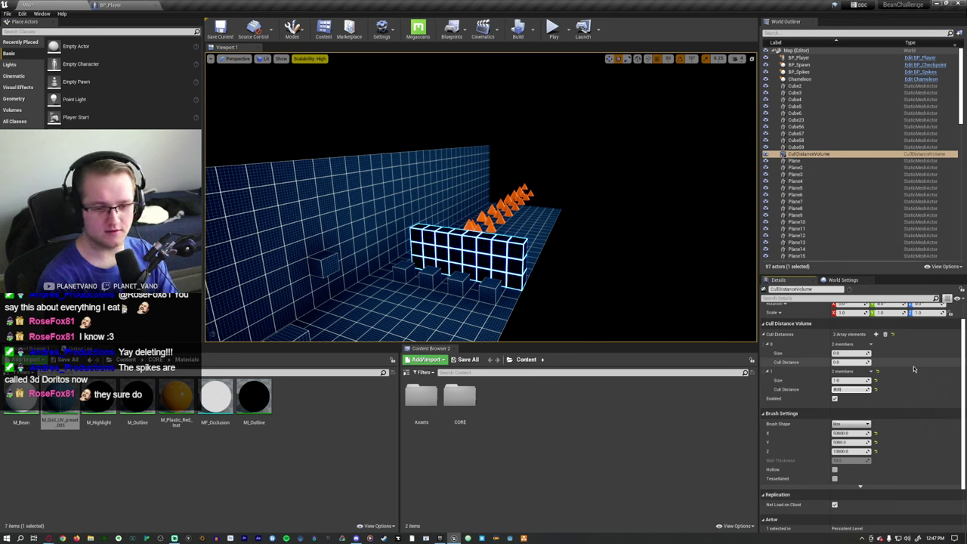
type("0")
key("Return")
right_click_drag(484, 226, 498, 226)
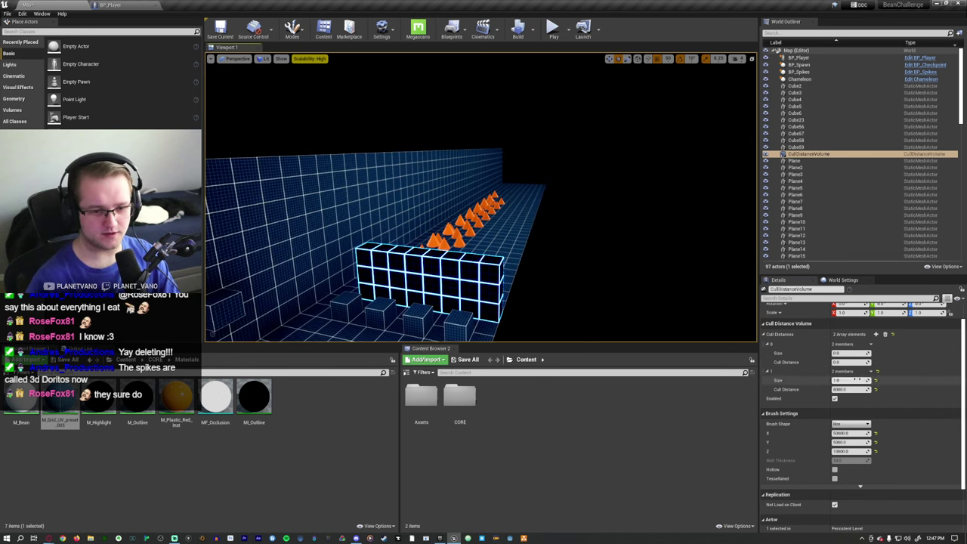
left_click(852, 389)
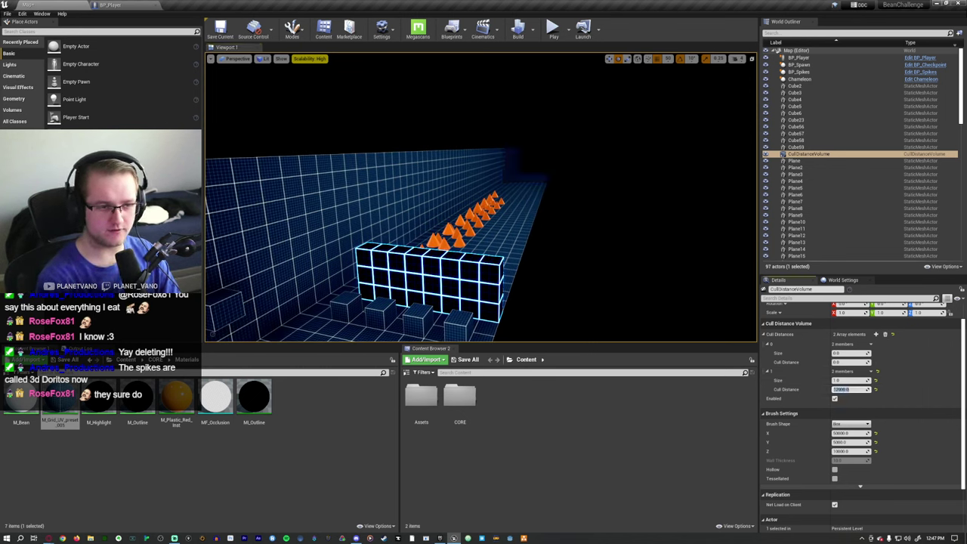
right_click_drag(691, 272, 628, 251)
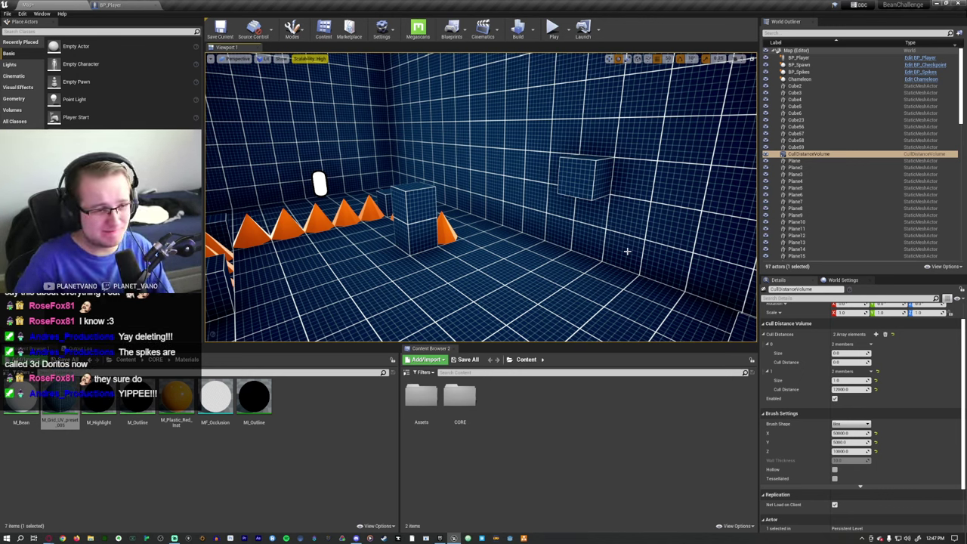
mouse_move(628, 251)
right_mouse_down()
mouse_move(574, 249)
mouse_move(650, 242)
mouse_move(605, 257)
mouse_move(628, 260)
mouse_move(620, 249)
right_mouse_up()
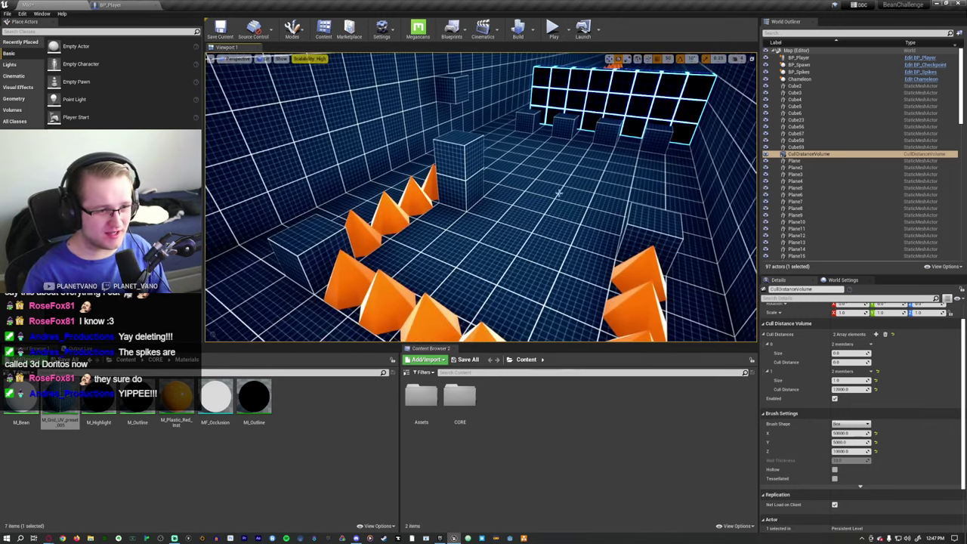
Delete the stacked and floating cubes and the row of cubes in front of the glowing grid wall
key("Delete")
left_click(467, 119)
left_click(458, 96)
key("Delete")
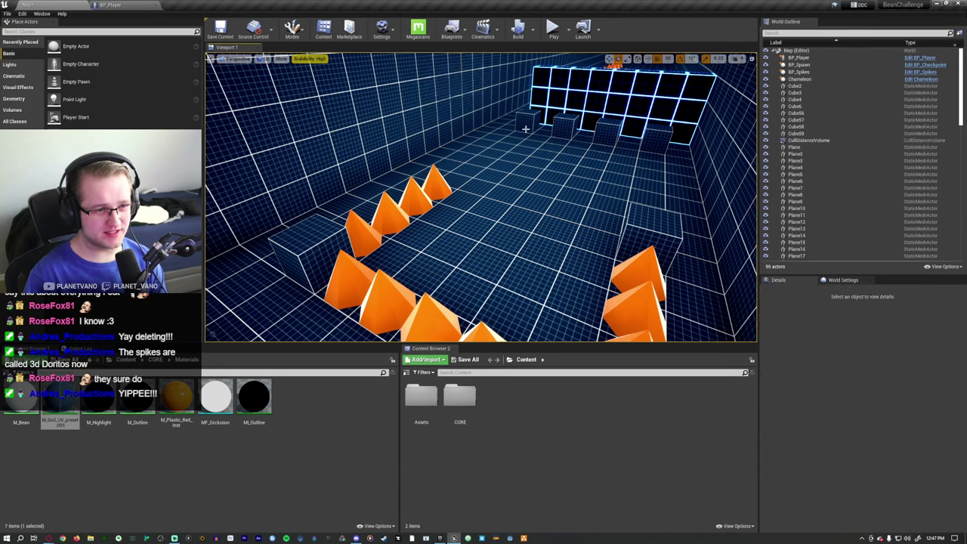
left_click(527, 123)
key("Delete")
left_click(561, 125)
key("Delete")
left_click(604, 133)
key("Delete")
left_click(632, 132)
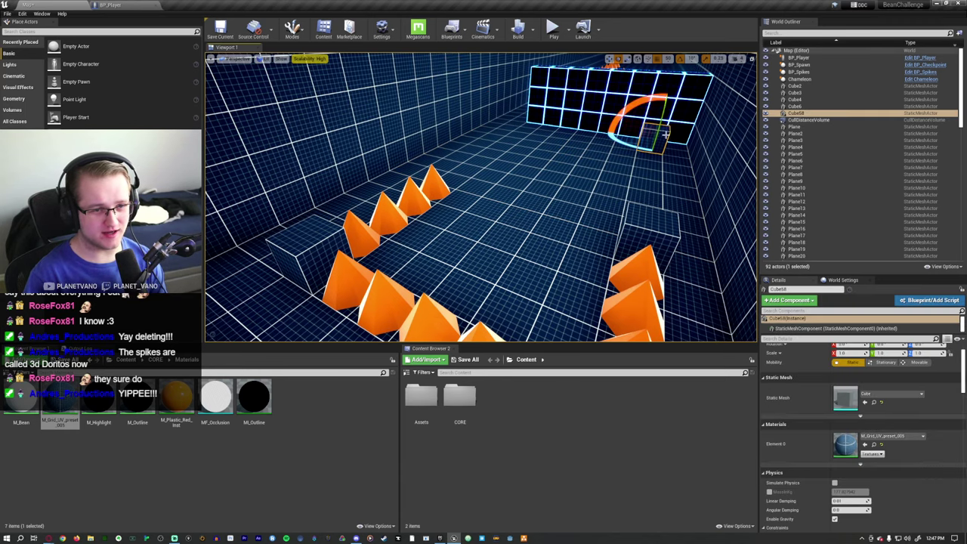
key("Delete")
Delete BP_Spikes and the remaining cubes to clear the corridor of obstacles
left_click(569, 100)
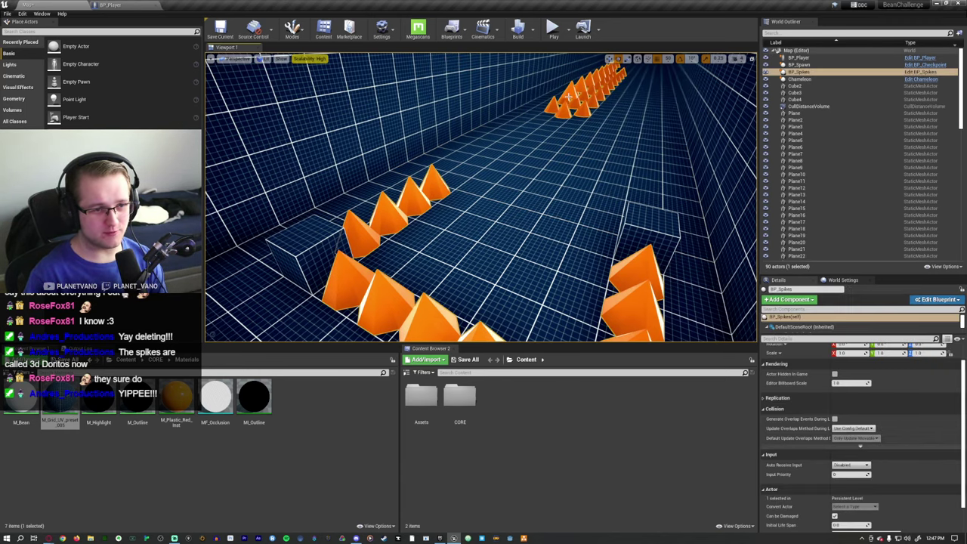
key("Delete")
left_click(622, 226)
left_click(302, 257)
key("Delete")
right_click_drag(303, 257, 393, 219)
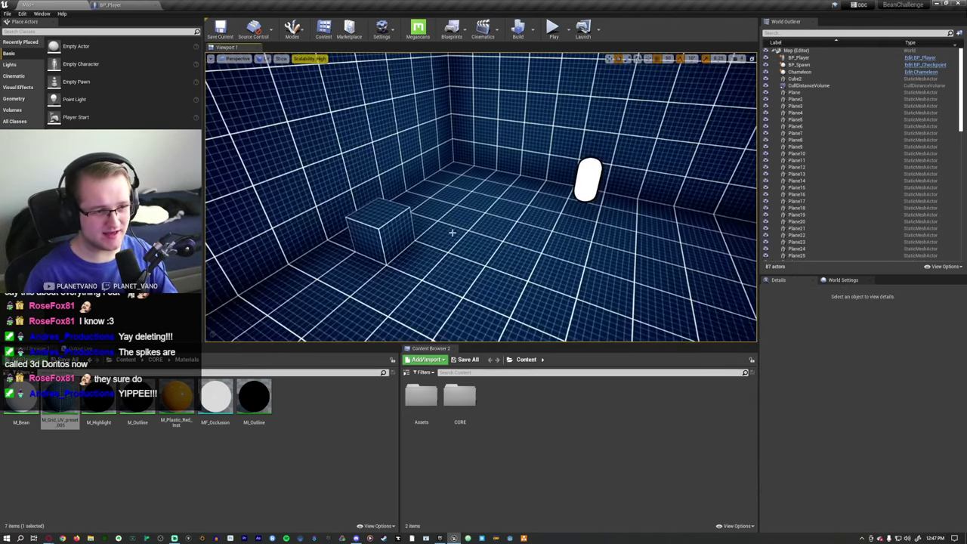
left_click(400, 217)
key("Delete")
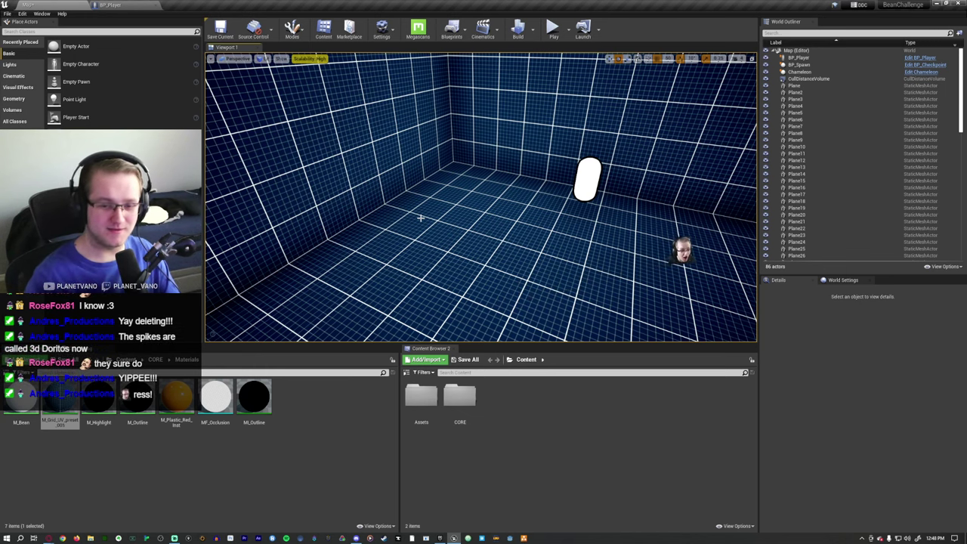
key("1")
mouse_move(417, 216)
right_mouse_down()
mouse_move(461, 210)
mouse_move(408, 223)
mouse_move(418, 225)
right_mouse_up()
left_click(155, 360)
left_click(418, 225)
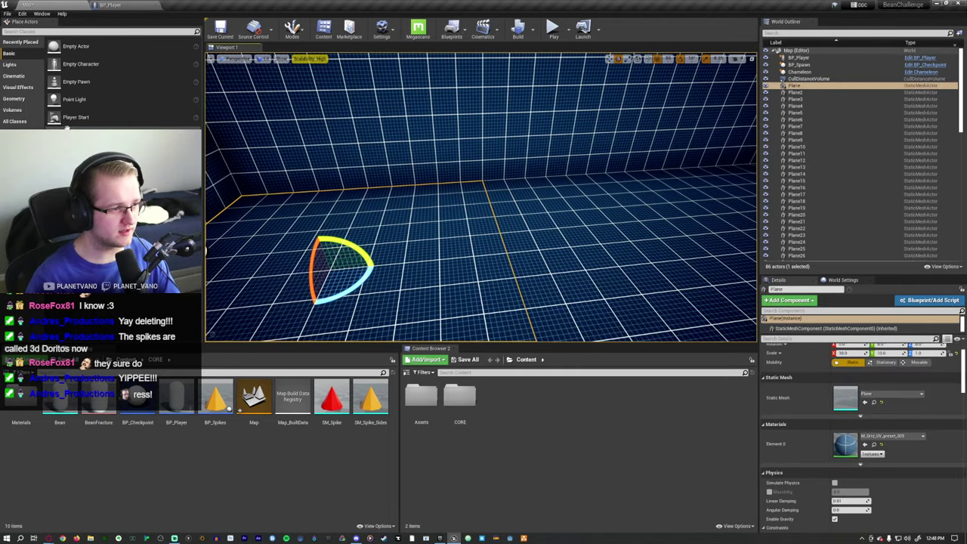
left_click_drag(75, 135, 521, 253)
right_click_drag(520, 252, 521, 272)
left_click(530, 274)
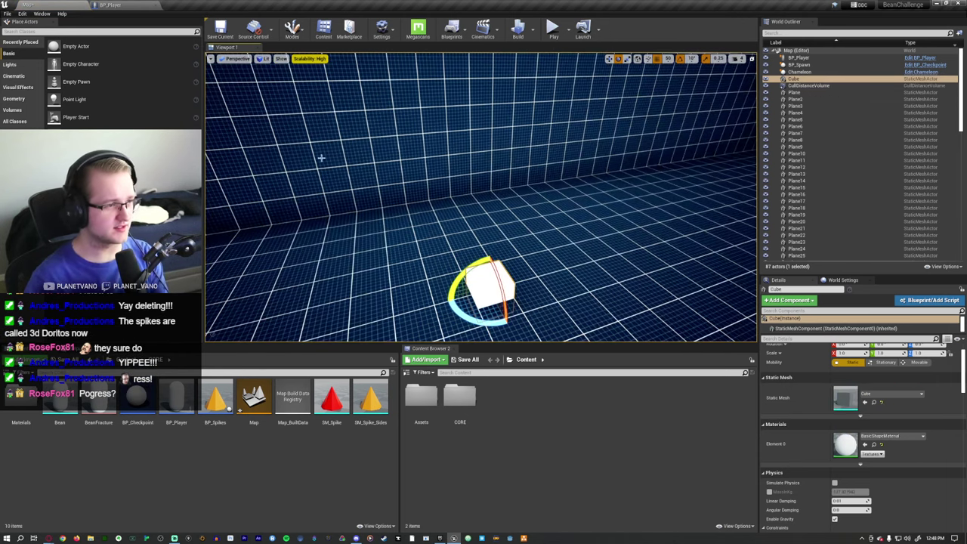
key("Delete")
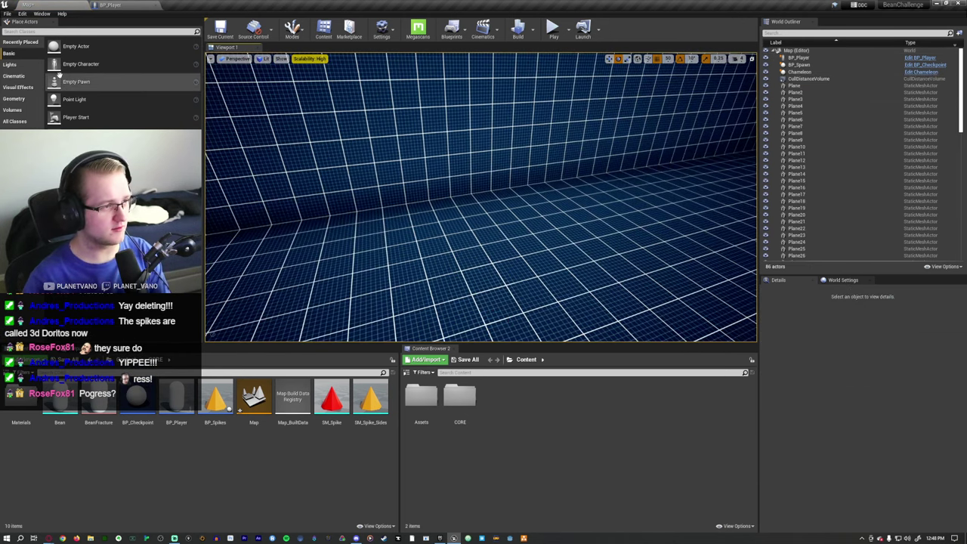
Place a Box geometry brush on the corridor floor and set its X, Y and Z size to 100
left_click(32, 101)
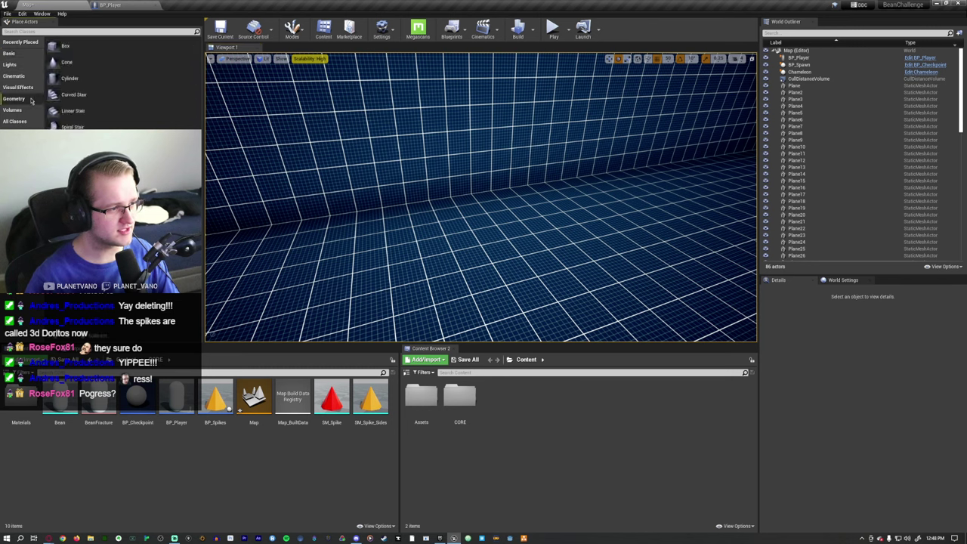
left_click_drag(65, 47, 505, 255)
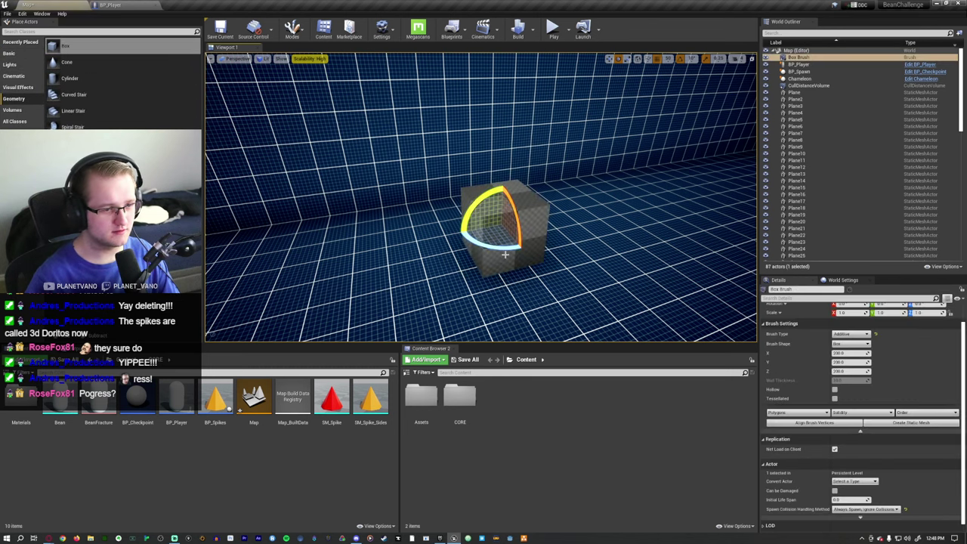
left_click(851, 353)
type("100")
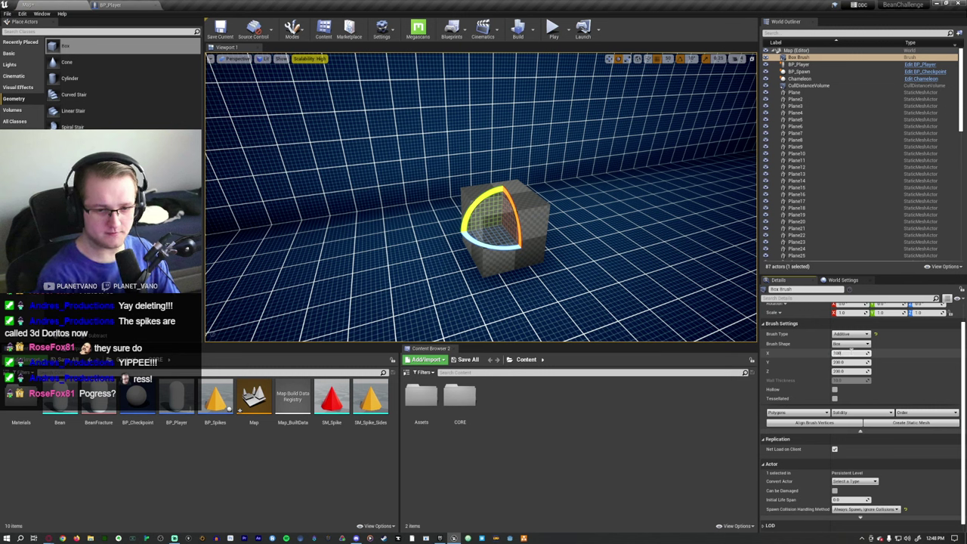
key("Tab")
type("100")
key("Tab")
type("100")
key("Return")
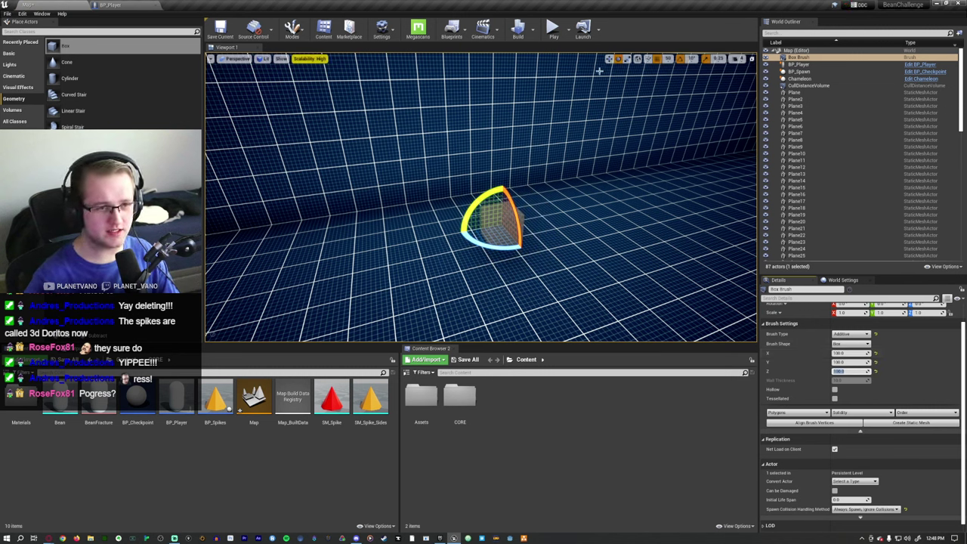
mouse_move(565, 141)
right_mouse_down()
mouse_move(533, 151)
mouse_move(510, 134)
right_mouse_up()
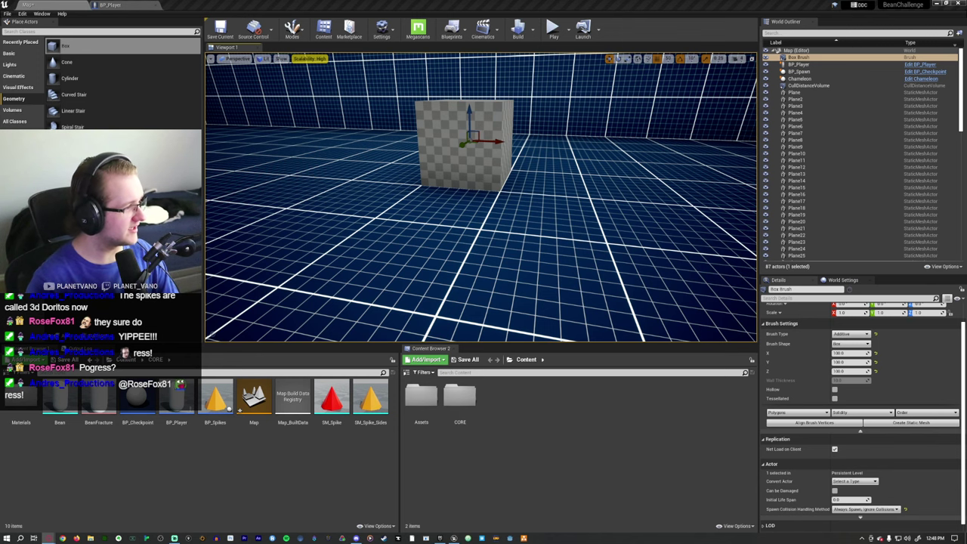
Switch to the browser and view the Bear in the Big Blue House goodbye song video full screen
key("alt+Tab")
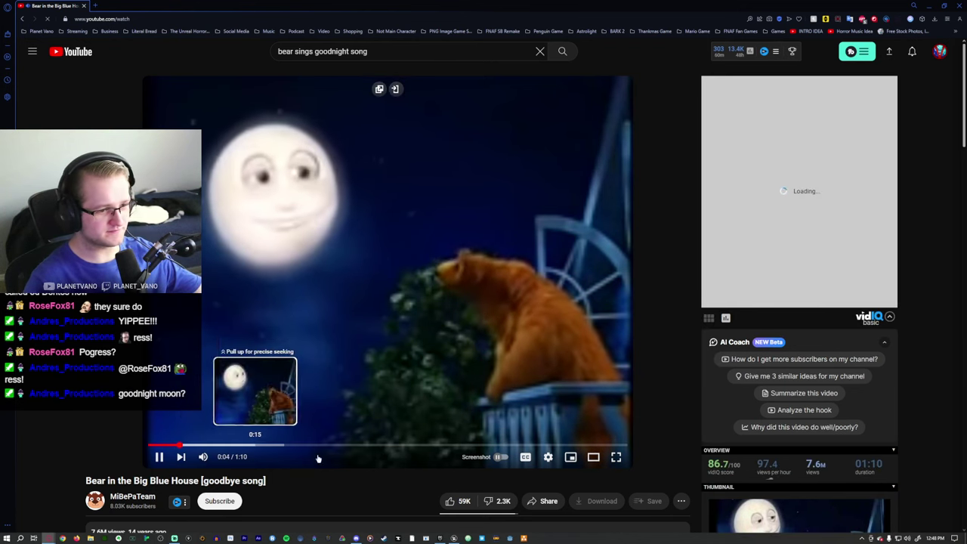
key("F11")
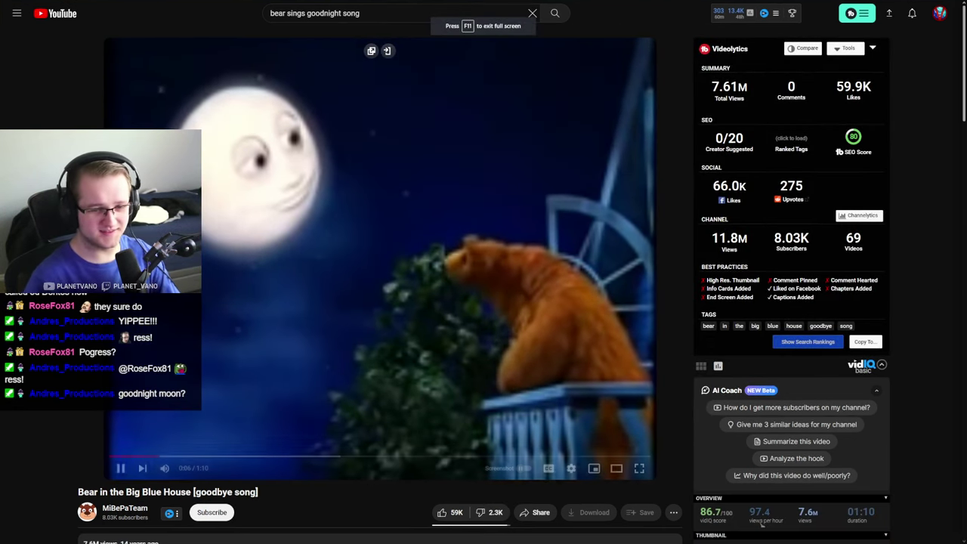
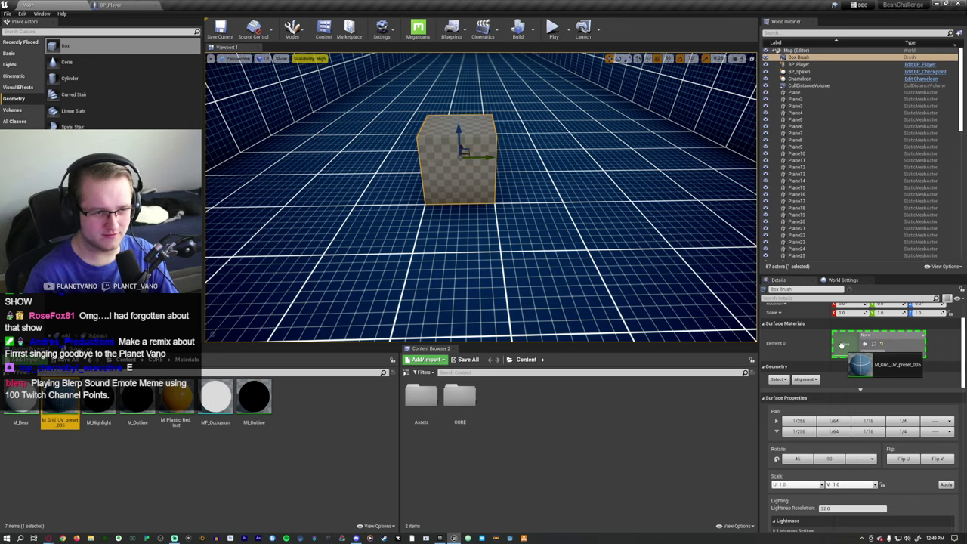
Apply the M_Grid_UV_preset_005 material to the box brush and set the position snap to 100
right_click_drag(552, 236, 657, 180)
key("f")
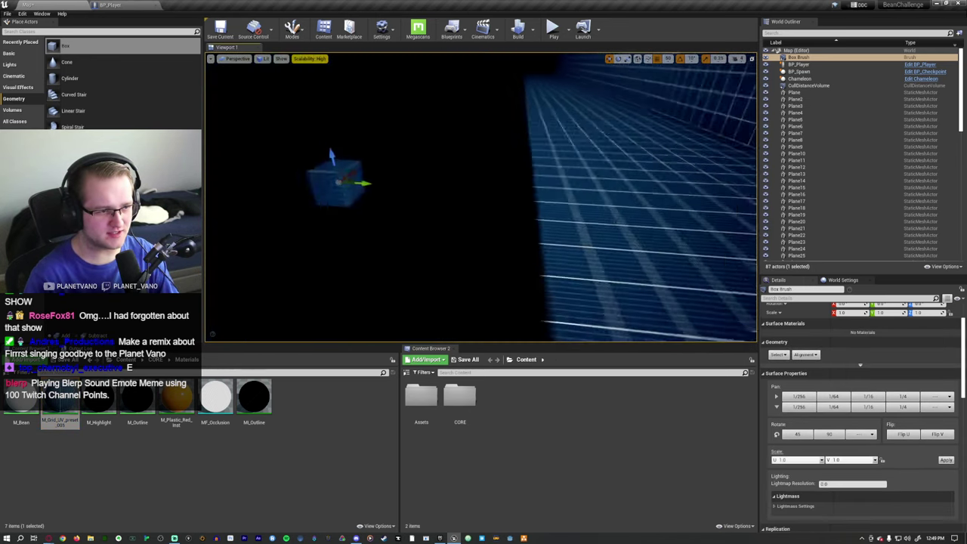
right_click_drag(439, 207, 514, 195)
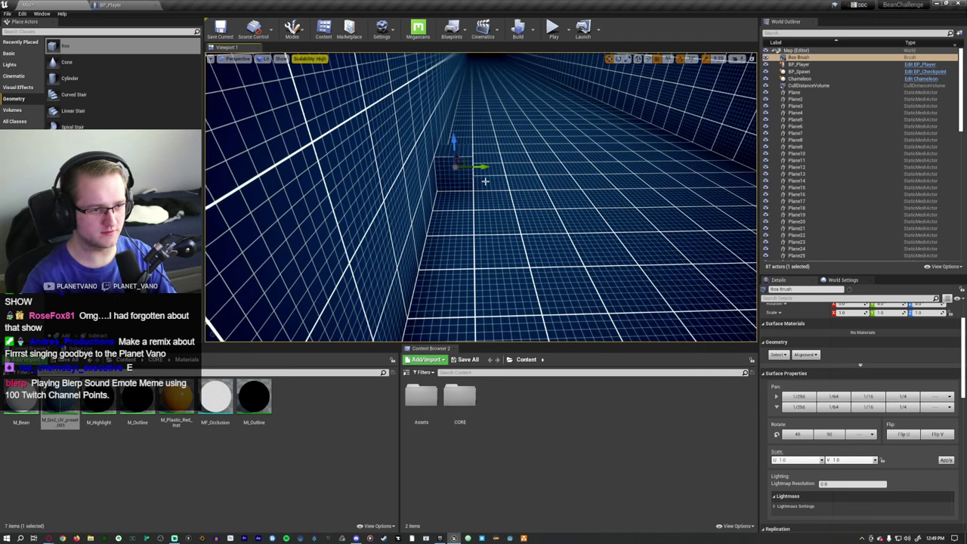
left_click(700, 60)
left_click(676, 106)
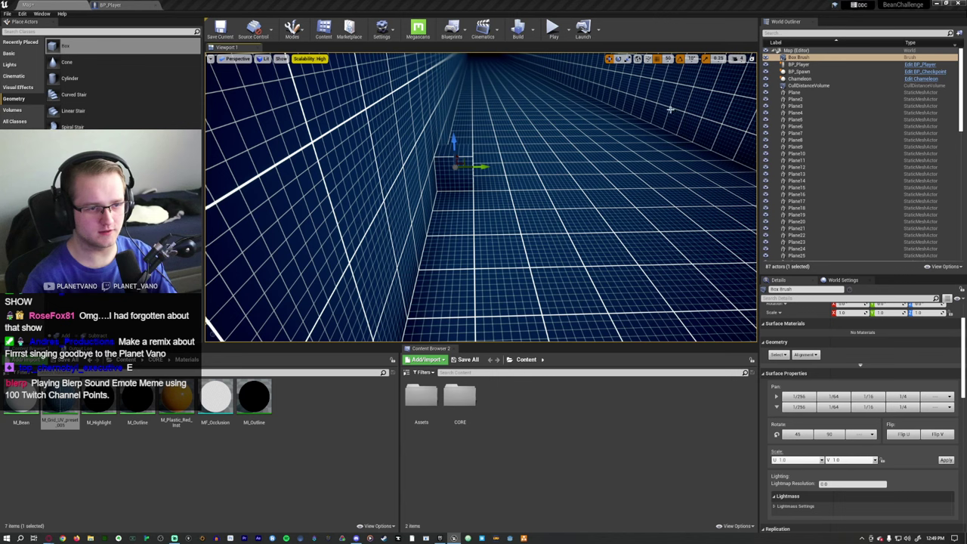
key("f")
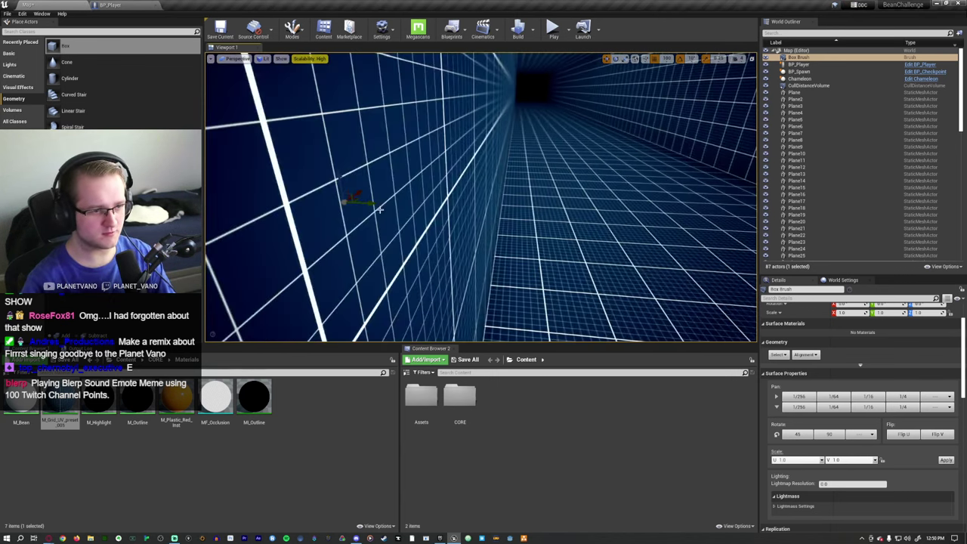
Duplicate the box brush into the corridor beside the wall and activate Brush Editing mode
left_click_drag(352, 205, 529, 210, "alt")
right_click_drag(545, 205, 587, 200)
left_click(546, 206)
left_click(594, 217)
left_click(293, 30)
left_click(306, 75)
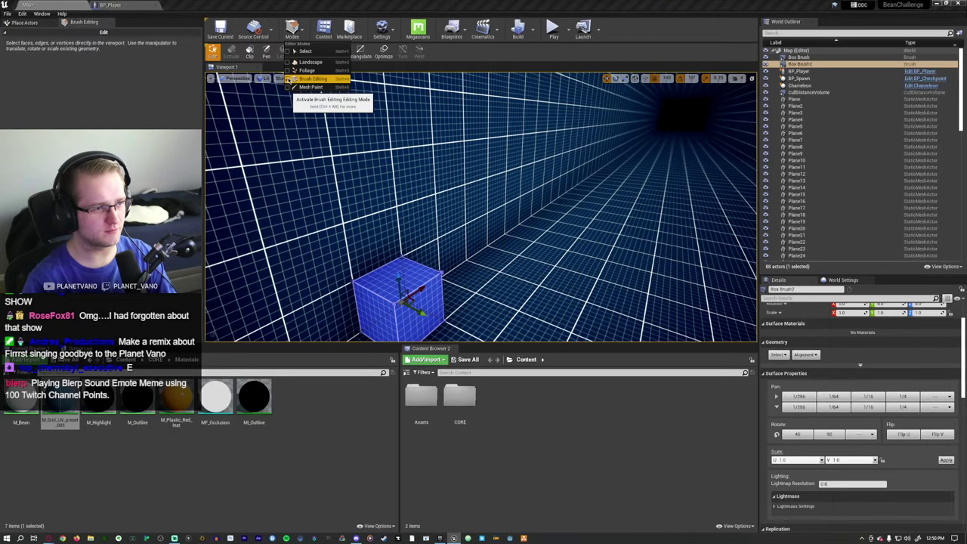
Pull out the duplicated brush's side face and raise its top face to form a tall pillar against the wall
mouse_move(317, 106)
right_mouse_down()
mouse_move(408, 220)
mouse_move(400, 234)
right_mouse_up()
left_click(408, 219)
left_click(395, 210)
left_click(384, 263)
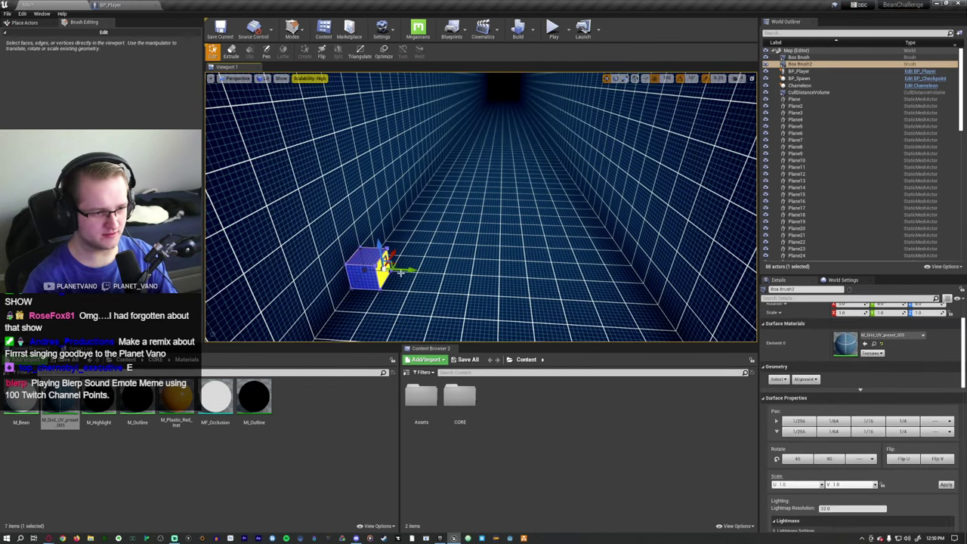
left_click_drag(405, 269, 432, 273)
right_click_drag(432, 272, 433, 272)
left_click_drag(357, 268, 349, 149)
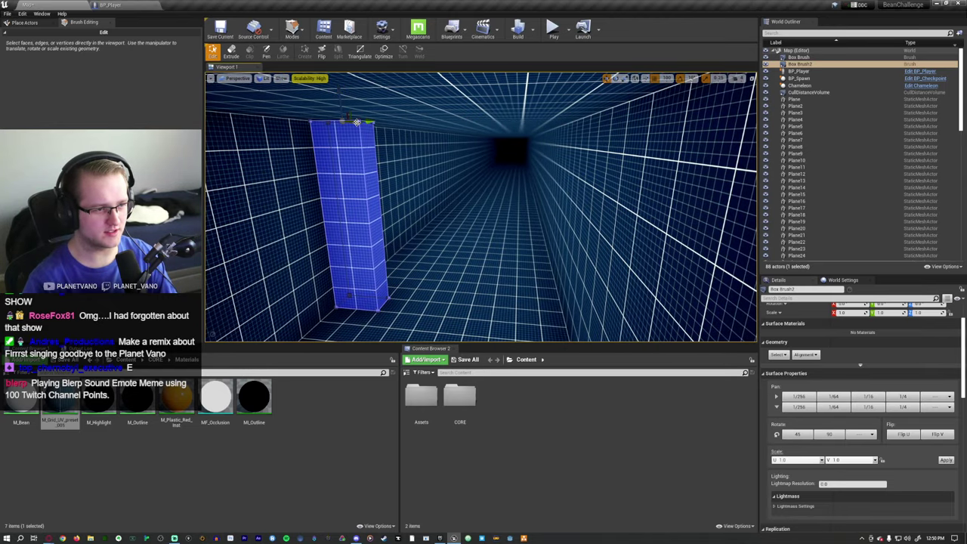
Undo the last raise of the pillar's top face and extrude that face up to the ceiling as a separate segment
key("ctrl+z")
left_click(232, 51)
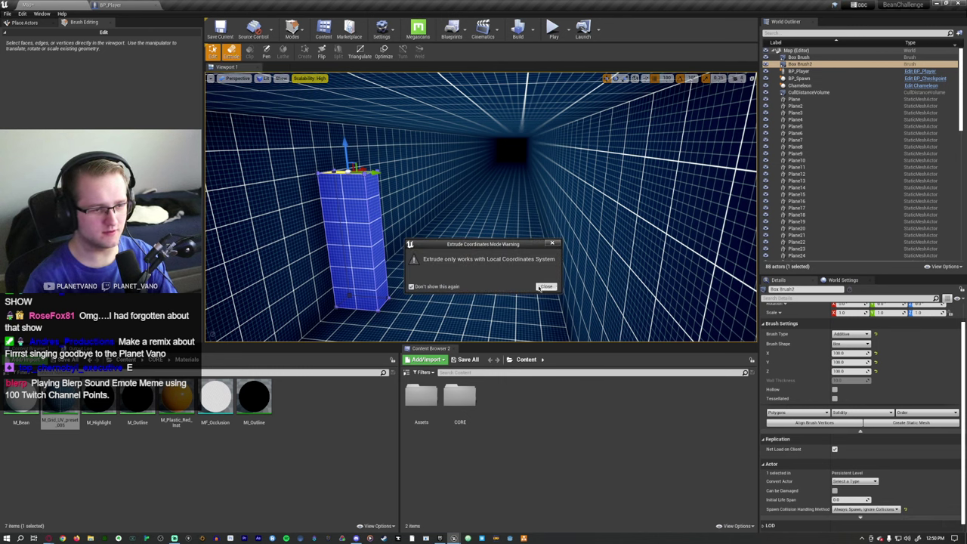
left_click(546, 286)
left_click_drag(344, 155, 365, 147)
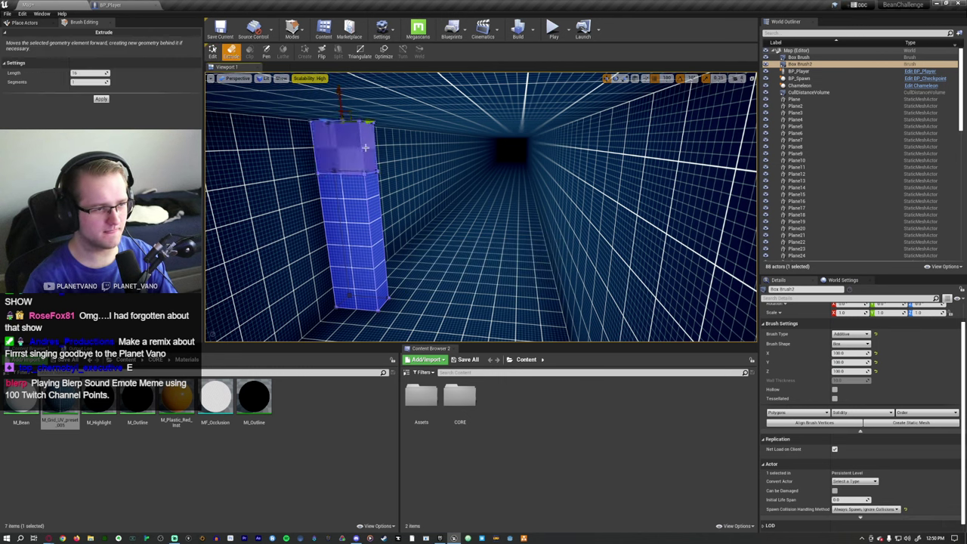
left_click(371, 149)
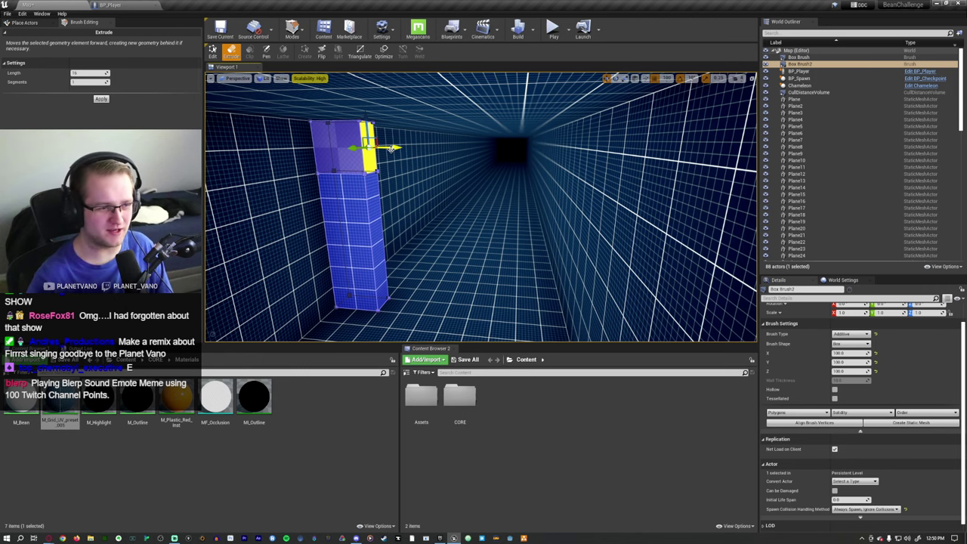
Extrude the pillar's top segment sideways under the ceiling as a beam and add a corner segment reaching the opposite wall
right_click_drag(392, 148, 341, 153)
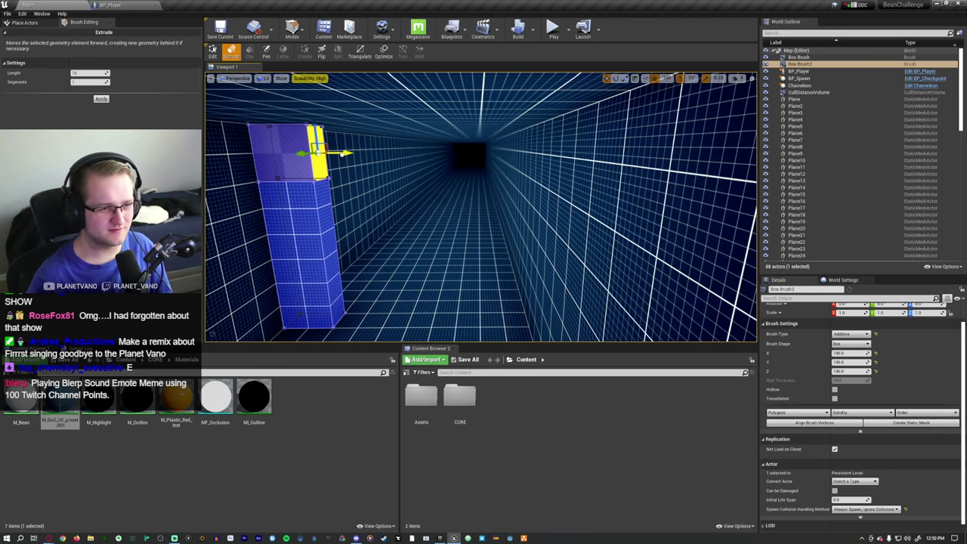
mouse_move(345, 154)
left_mouse_down()
mouse_move(622, 158)
mouse_move(541, 161)
left_mouse_up()
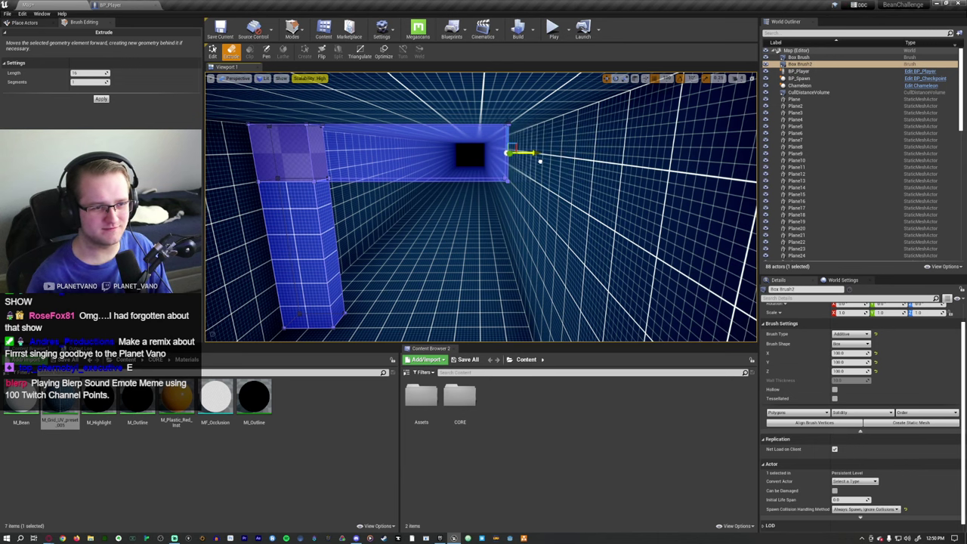
right_click_drag(529, 161, 510, 163)
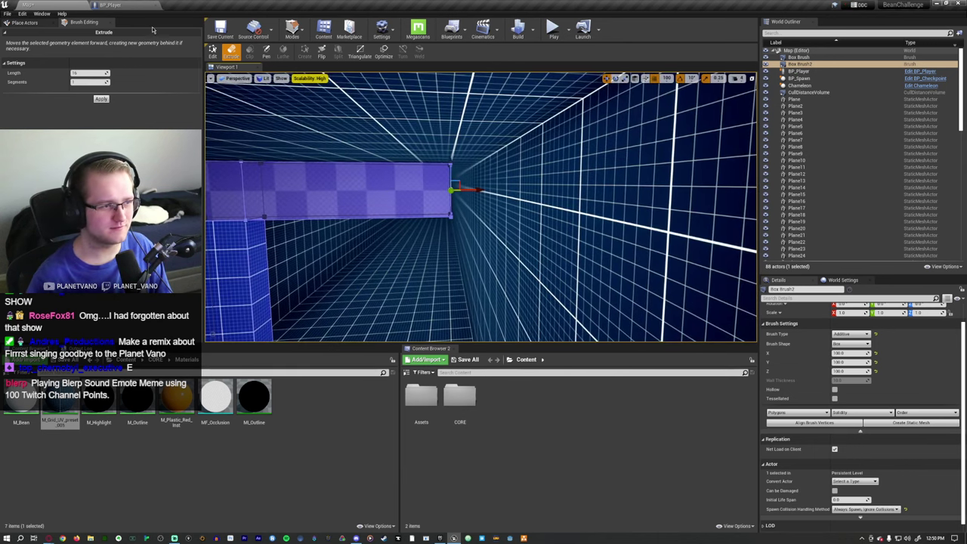
left_click(212, 50)
mouse_move(475, 190)
left_mouse_down()
mouse_move(427, 191)
mouse_move(495, 195)
left_mouse_up()
key("e")
Extrude the corner segment's underside down to the floor to complete the archway, and run a brief play test
mouse_move(504, 195)
right_mouse_down()
mouse_move(507, 238)
mouse_move(486, 196)
right_mouse_up()
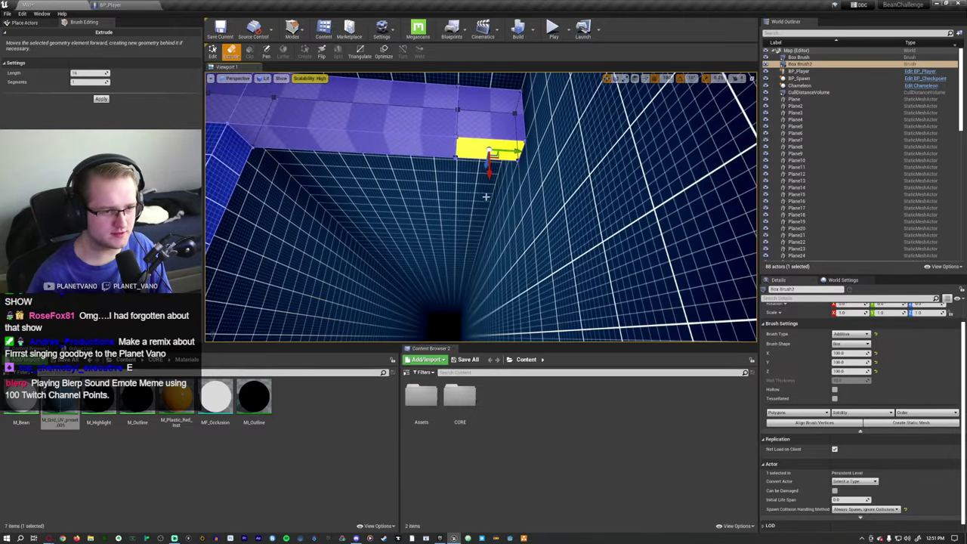
left_click_drag(490, 176, 492, 333)
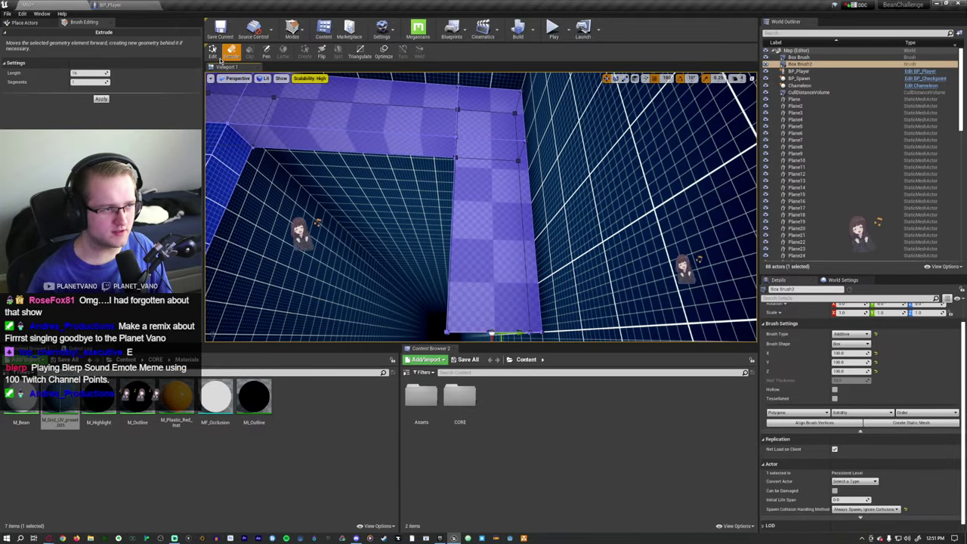
mouse_move(492, 333)
right_mouse_down()
mouse_move(493, 288)
mouse_move(514, 285)
mouse_move(499, 294)
mouse_move(446, 289)
right_mouse_up()
scroll(492, 287, "up", 3)
key("alt+p")
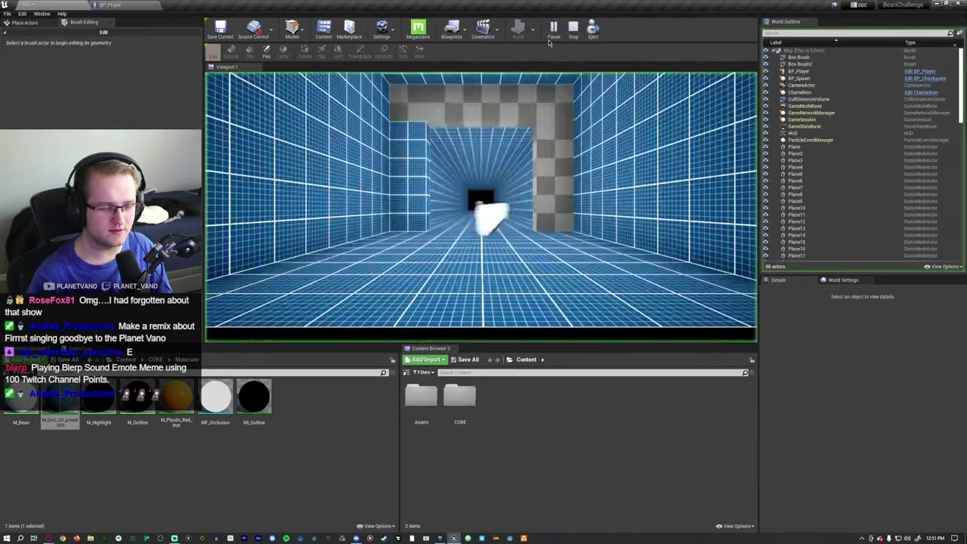
key("Escape")
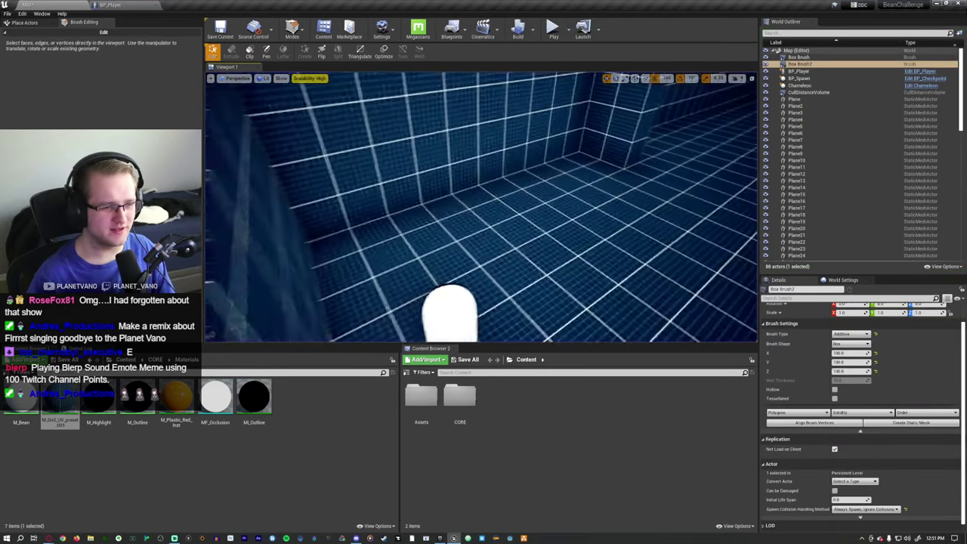
left_click(156, 360)
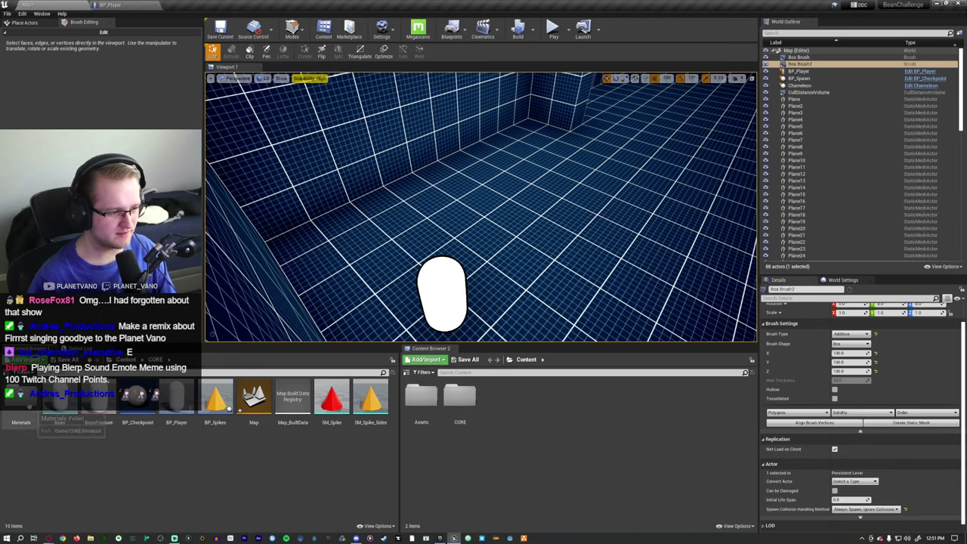
left_click_drag(138, 397, 565, 235)
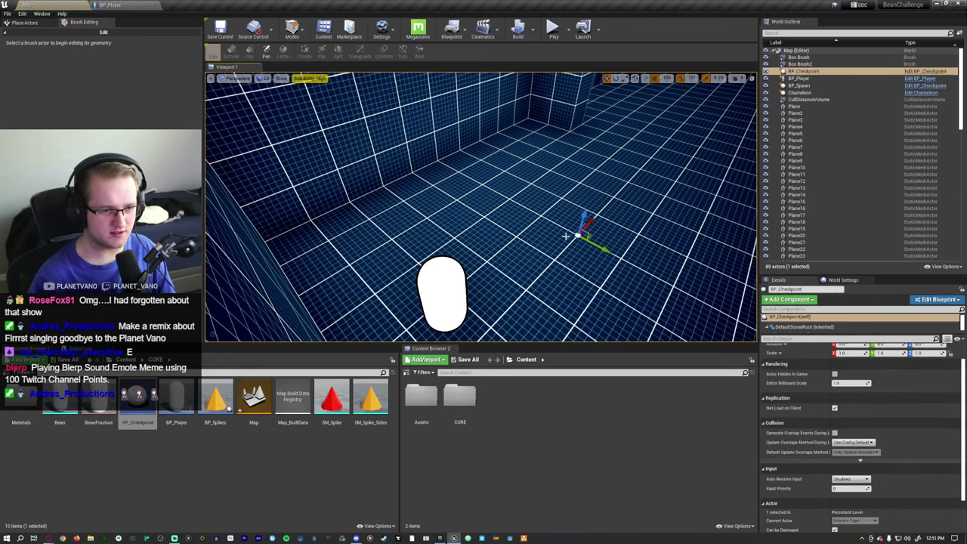
right_click_drag(481, 207, 546, 242)
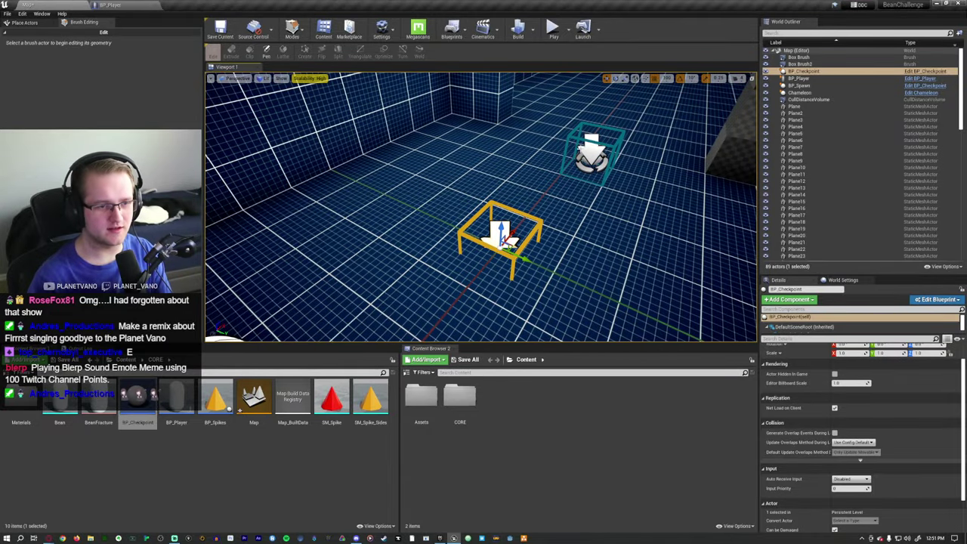
key("Delete")
Move BP_Spawn to the middle of the corridor floor in front of the player bean
left_click(592, 151)
right_click_drag(592, 151, 529, 227)
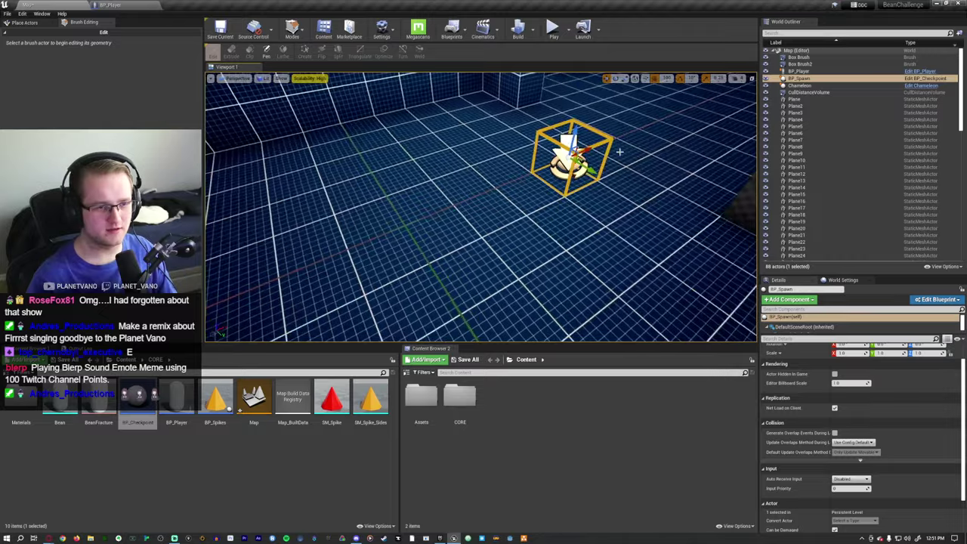
right_click_drag(470, 205, 556, 244)
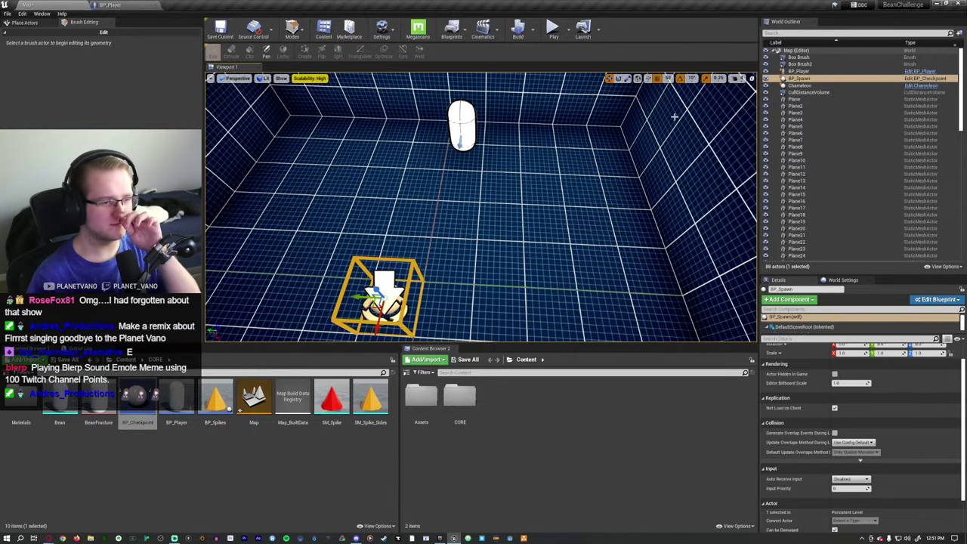
right_click_drag(650, 113, 638, 133)
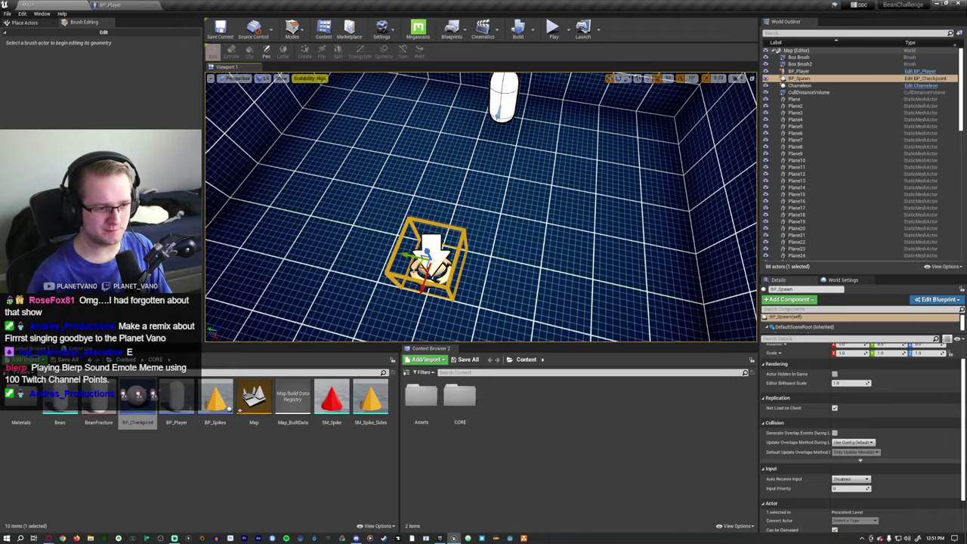
right_click_drag(494, 257, 465, 266)
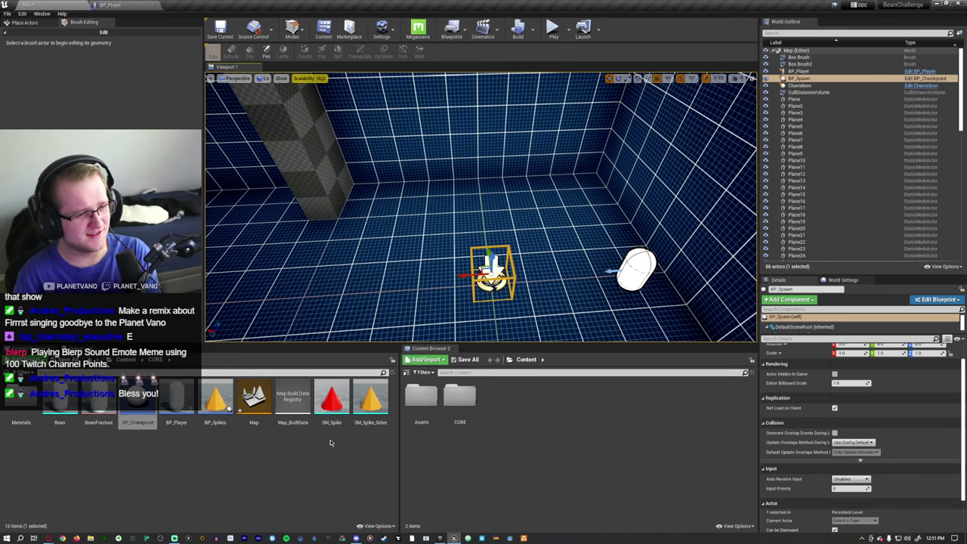
right_click_drag(484, 227, 529, 204)
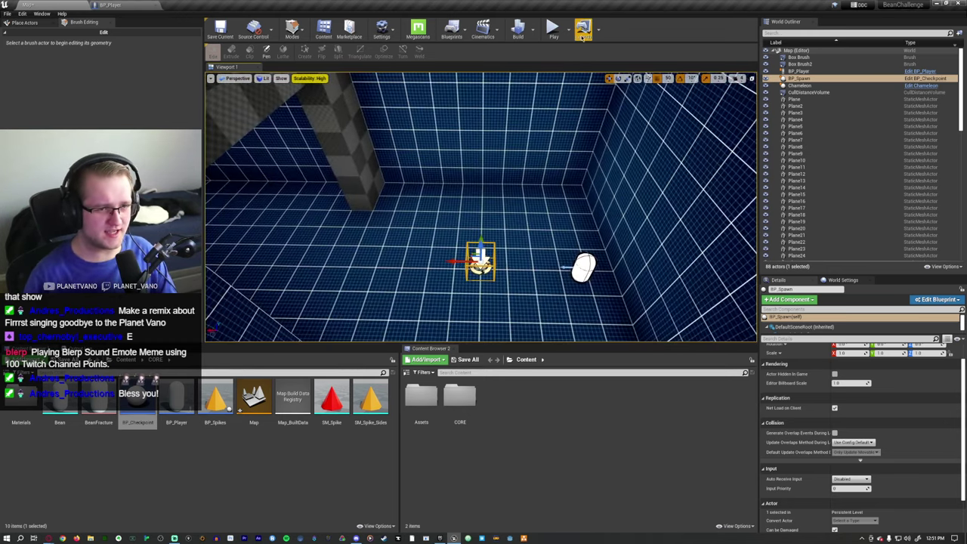
Play-test the level several times and examine the player's start and the BP_Spawn location between runs
left_click(554, 30)
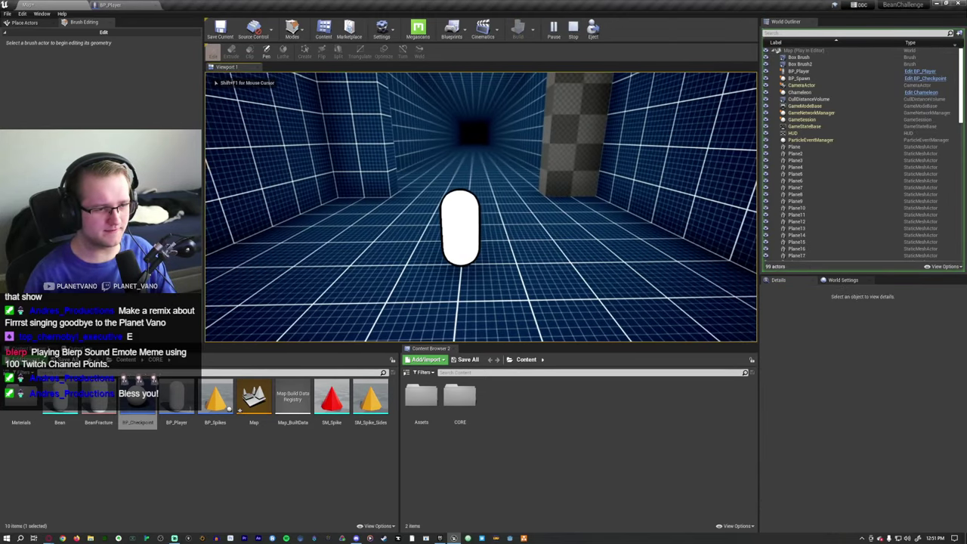
key("Escape")
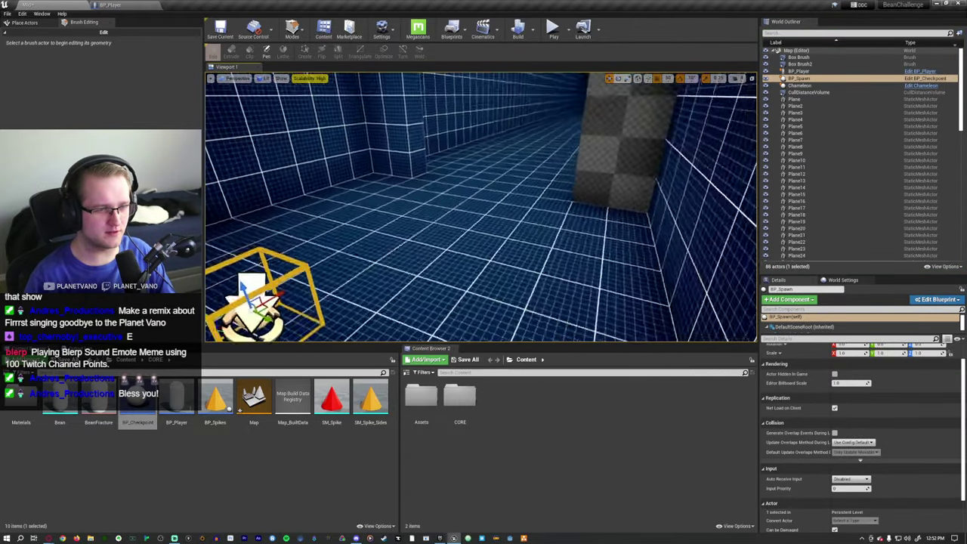
left_click(554, 30)
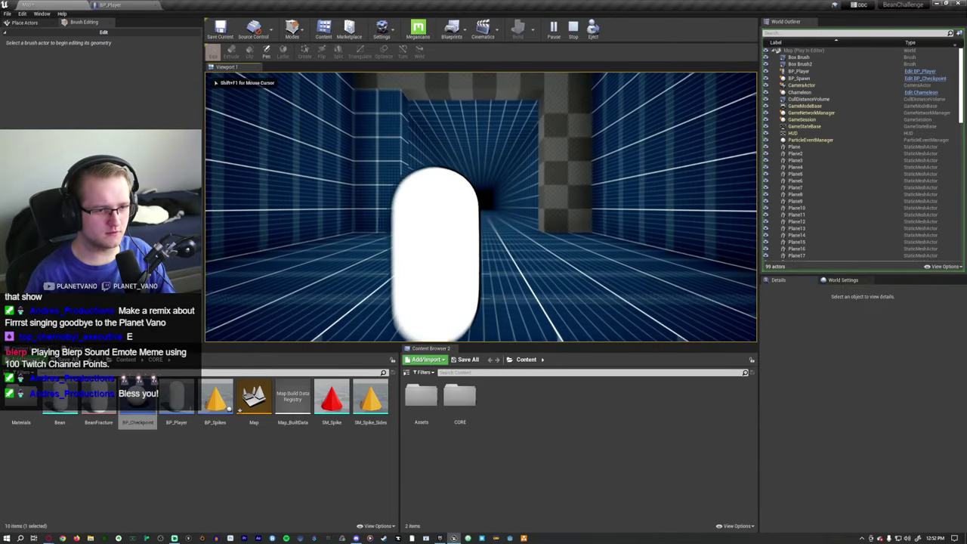
key("Escape")
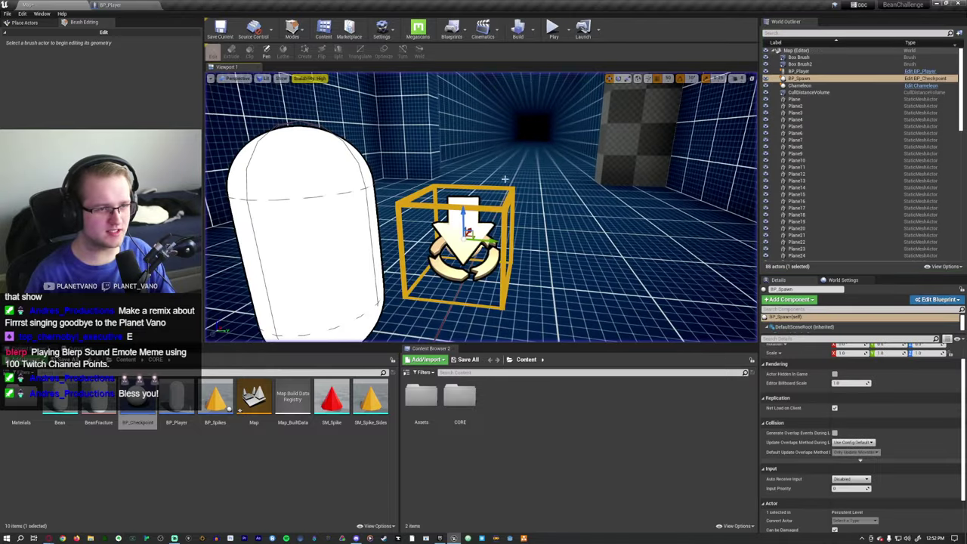
left_click(554, 30)
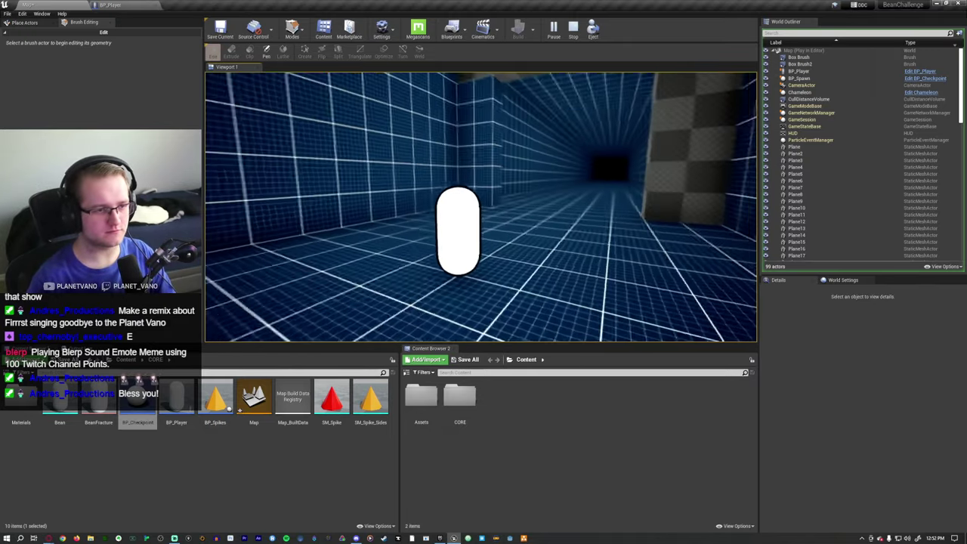
key("Escape")
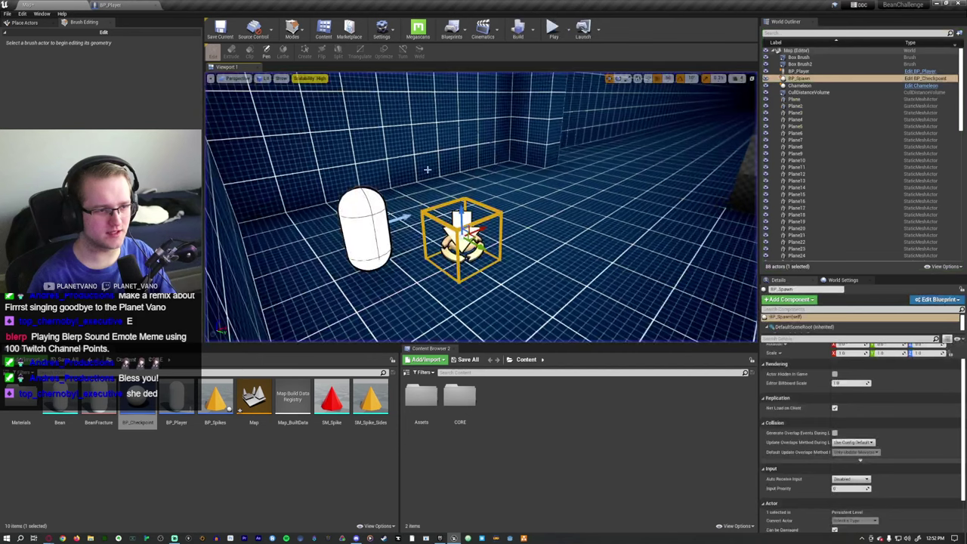
scroll(846, 401, "down", 2)
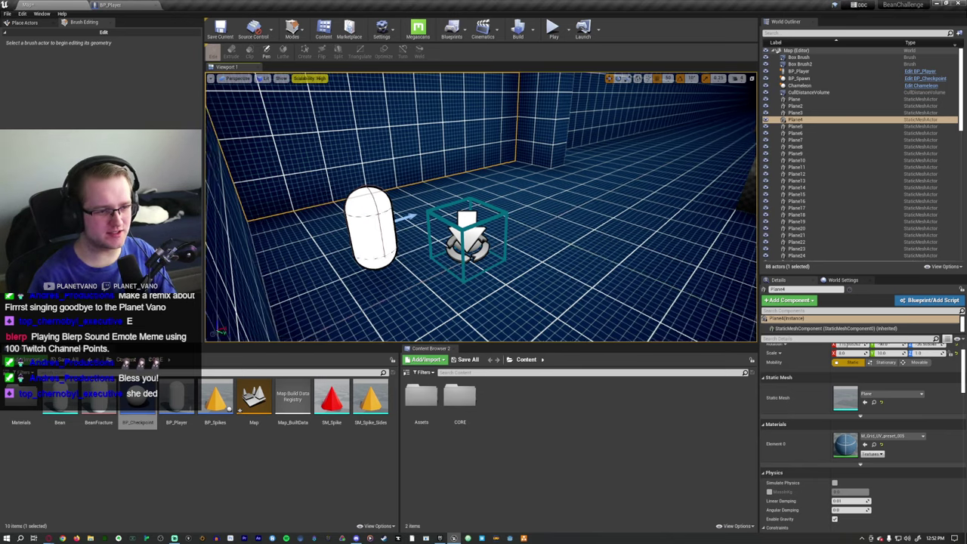
left_click(490, 218)
right_click_drag(481, 227, 481, 216)
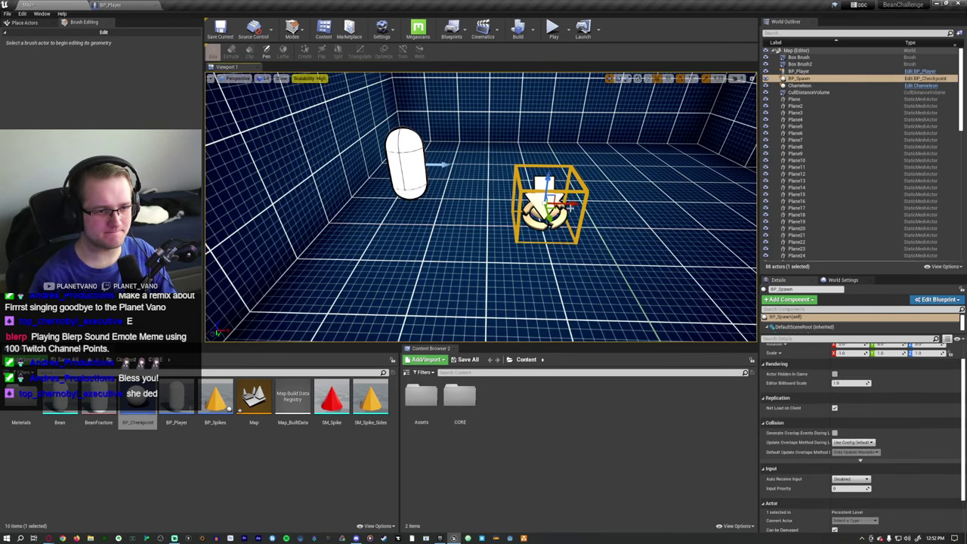
left_click(553, 28)
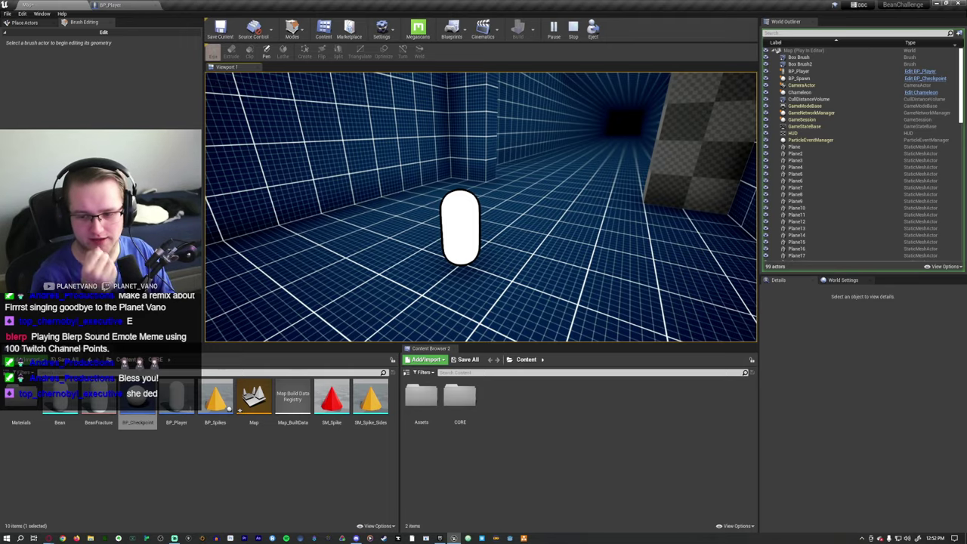
key("Escape")
Apply M_Grid_UV_preset_005 to all adjacent surfaces of the archway brush
right_click_drag(480, 207, 481, 207)
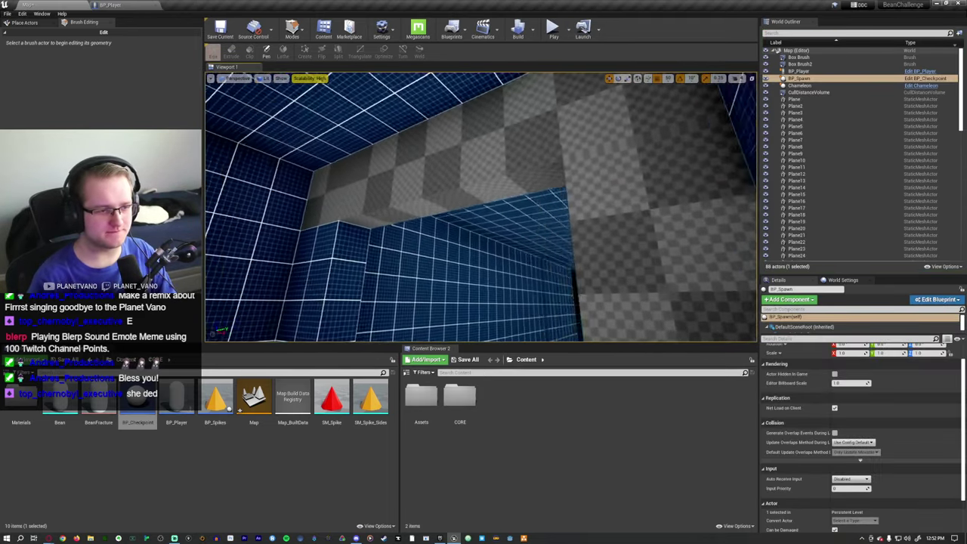
right_click_drag(372, 186, 372, 186)
left_click(374, 189)
left_click(779, 378)
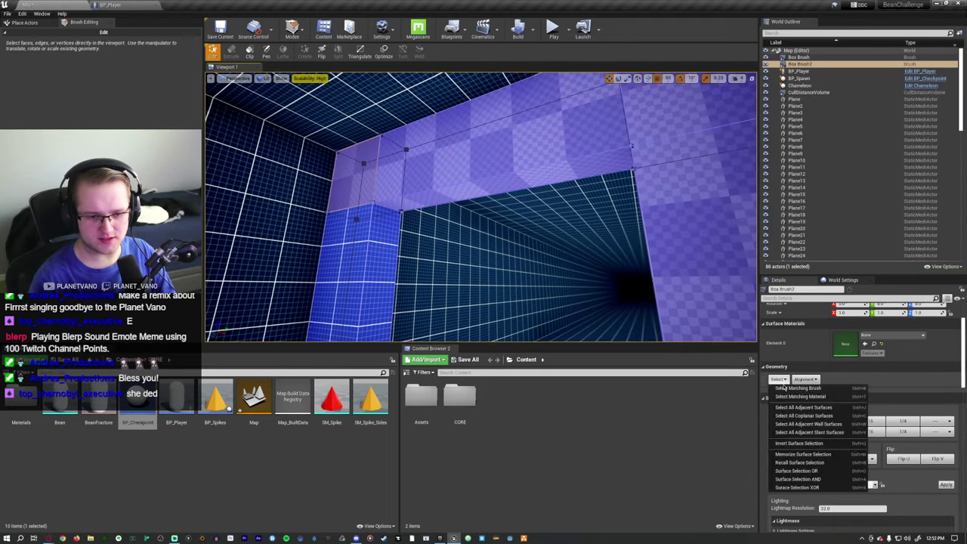
left_click(803, 408)
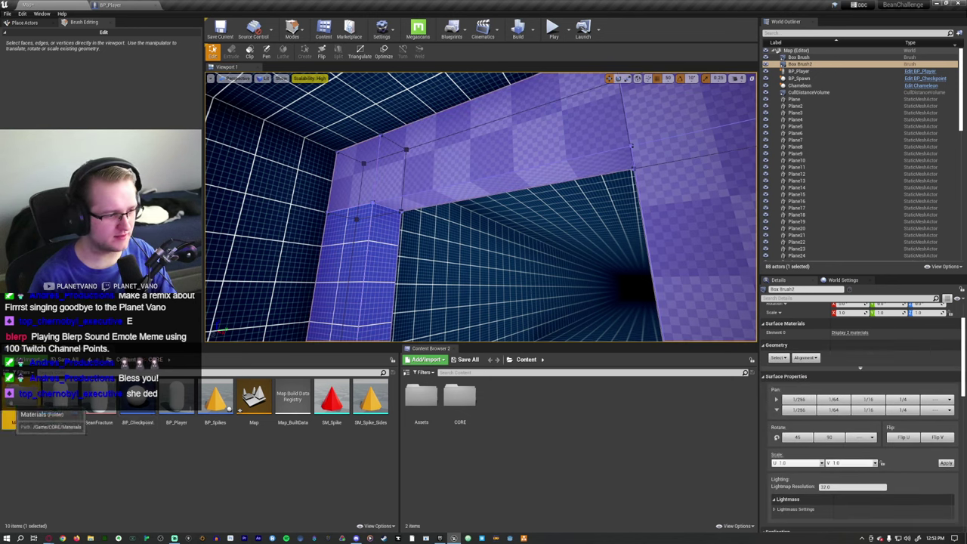
double_click(9, 414)
left_click_drag(61, 397, 848, 337)
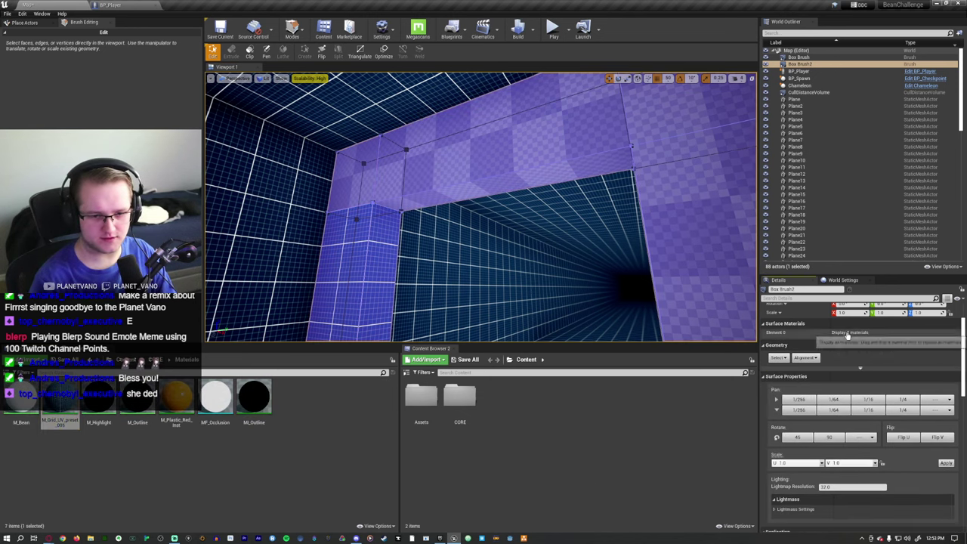
left_click(848, 333)
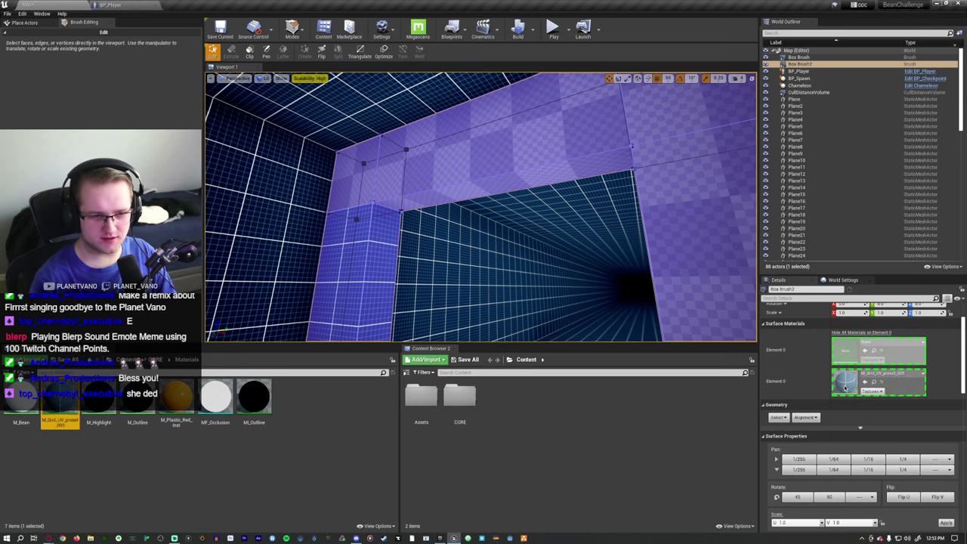
left_click_drag(726, 318, 709, 299)
mouse_move(60, 400)
left_mouse_down()
mouse_move(464, 392)
mouse_move(850, 365)
mouse_move(845, 355)
left_mouse_up()
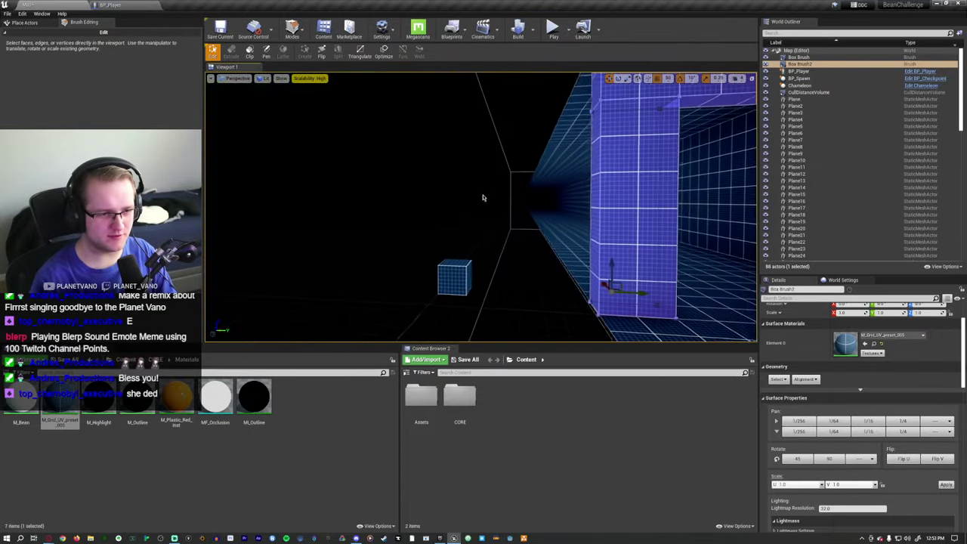
left_click(484, 198)
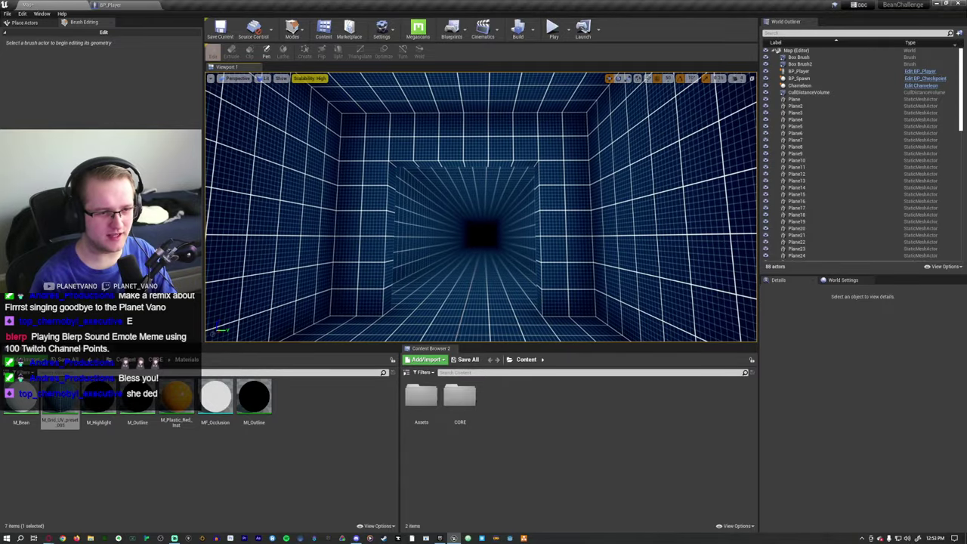
Shrink the doorway opening in Box Brush2 by lowering its top face and moving its side faces inward
scroll(481, 207, "up", 2)
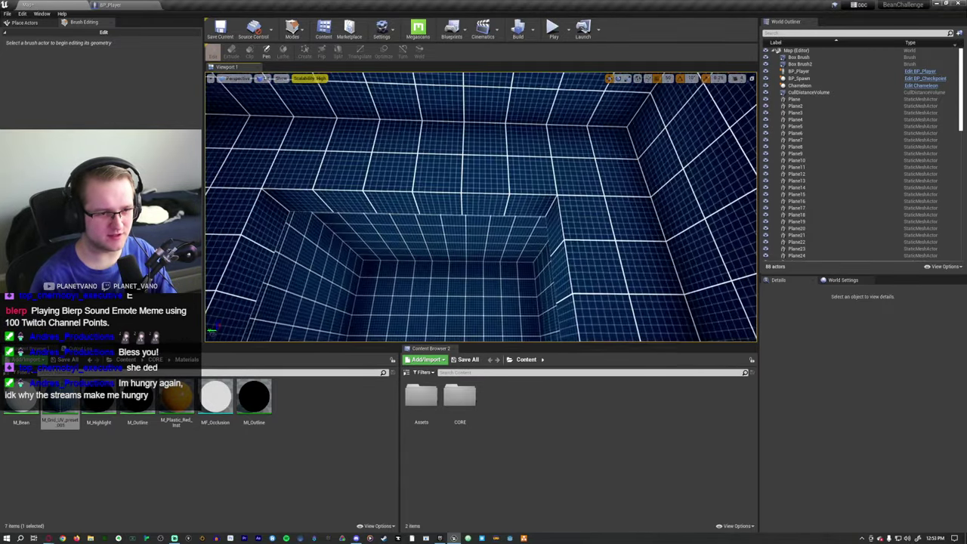
left_click(423, 149)
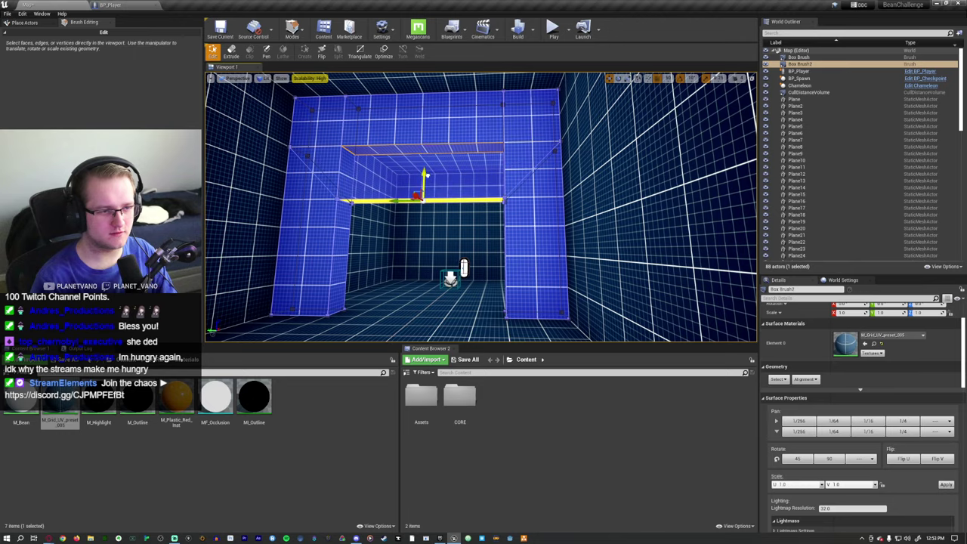
left_click(447, 198)
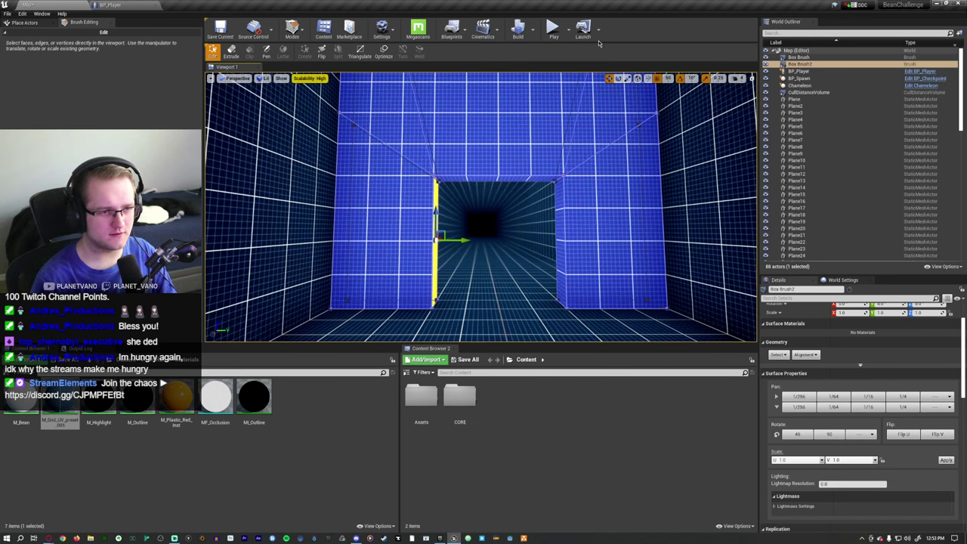
Play-test the level briefly to check the resized doorway from the player's view
left_click(554, 31)
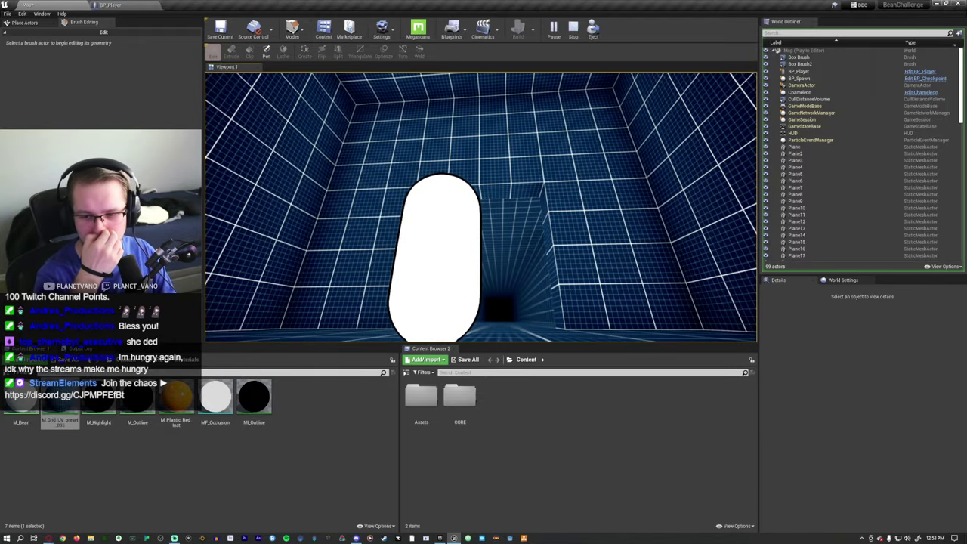
key("Escape")
right_click_drag(548, 192, 254, 74)
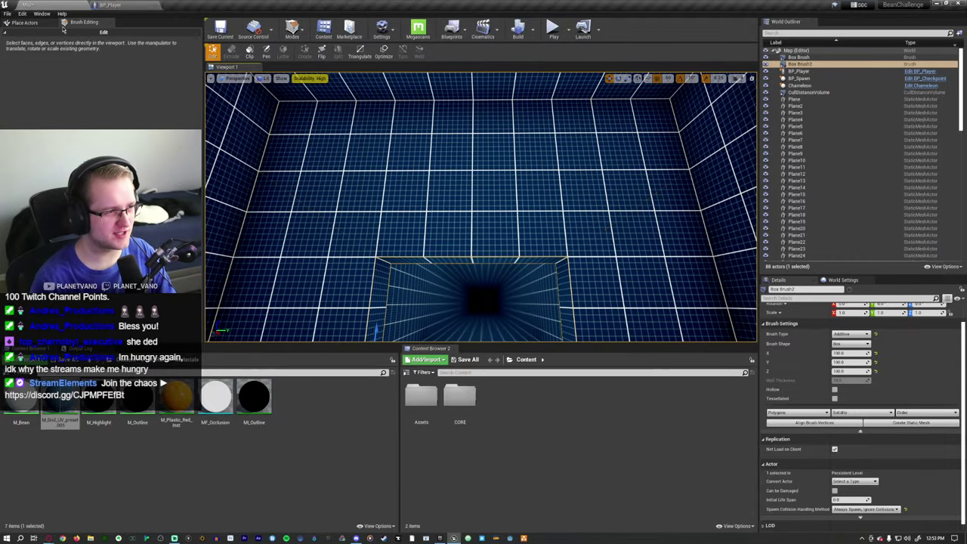
Place a Text Render actor on the wall above the doorway and rotate it 180° to face the room
left_click(35, 23)
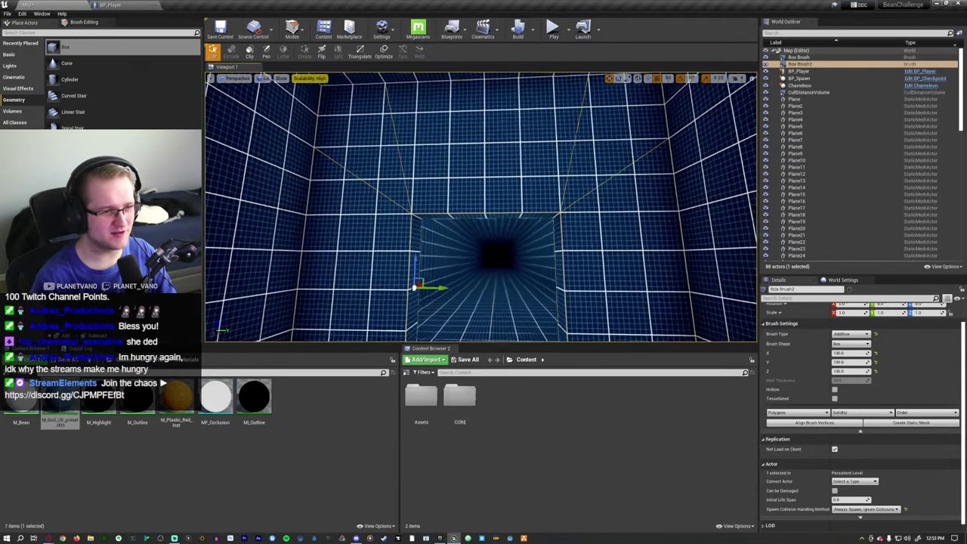
right_click_drag(484, 208, 424, 208)
right_click_drag(317, 174, 317, 205)
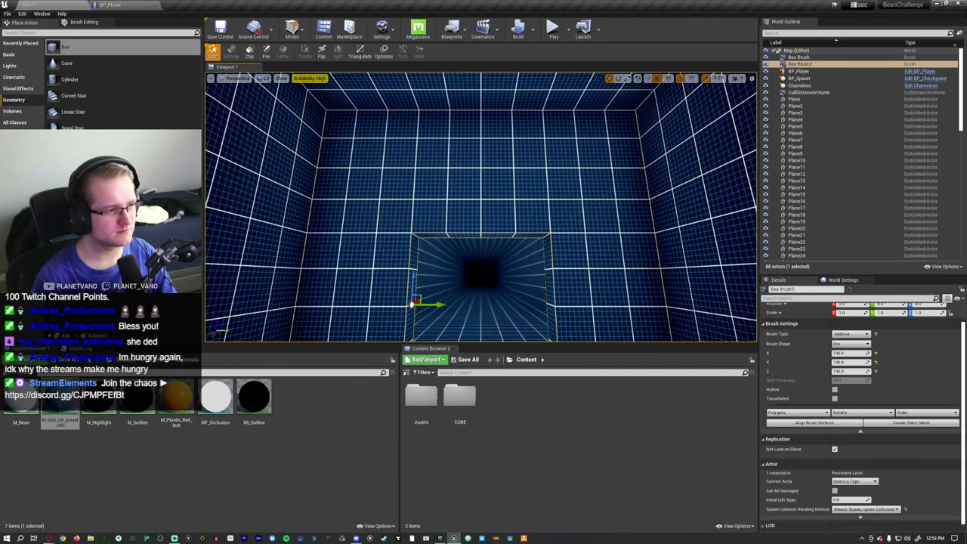
left_click(35, 32)
type("text")
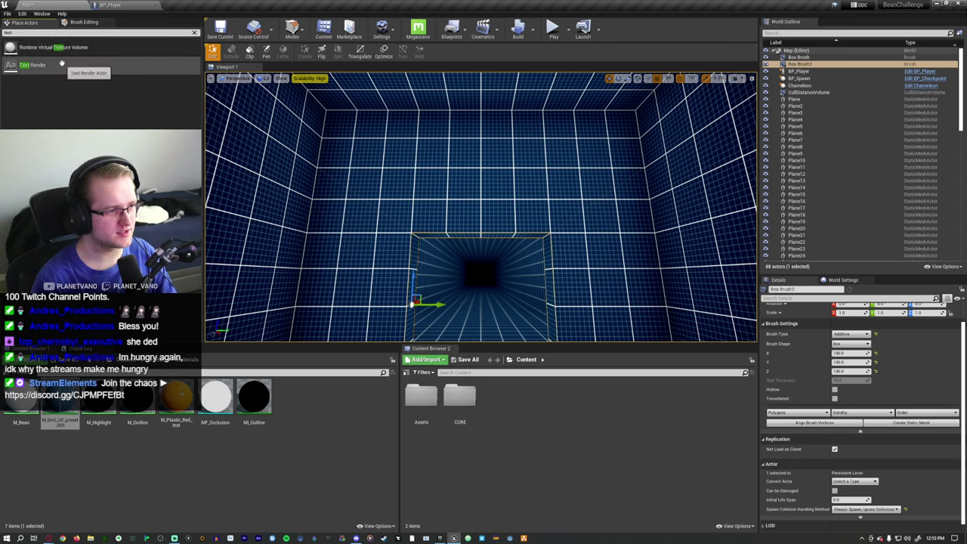
left_click_drag(30, 65, 479, 161)
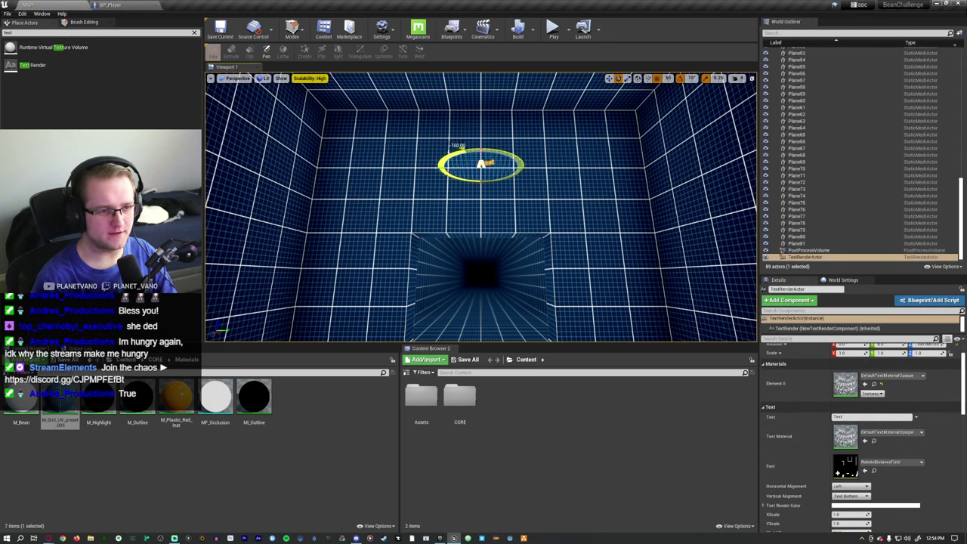
right_click_drag(464, 155, 632, 255)
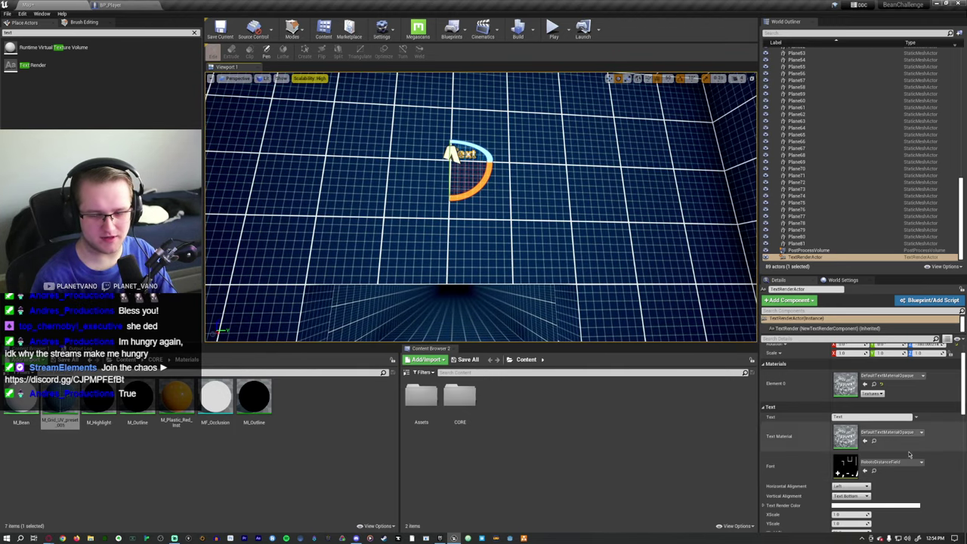
Set the text's horizontal alignment to Center and its vertical alignment to Text Center
scroll(909, 454, "down", 2)
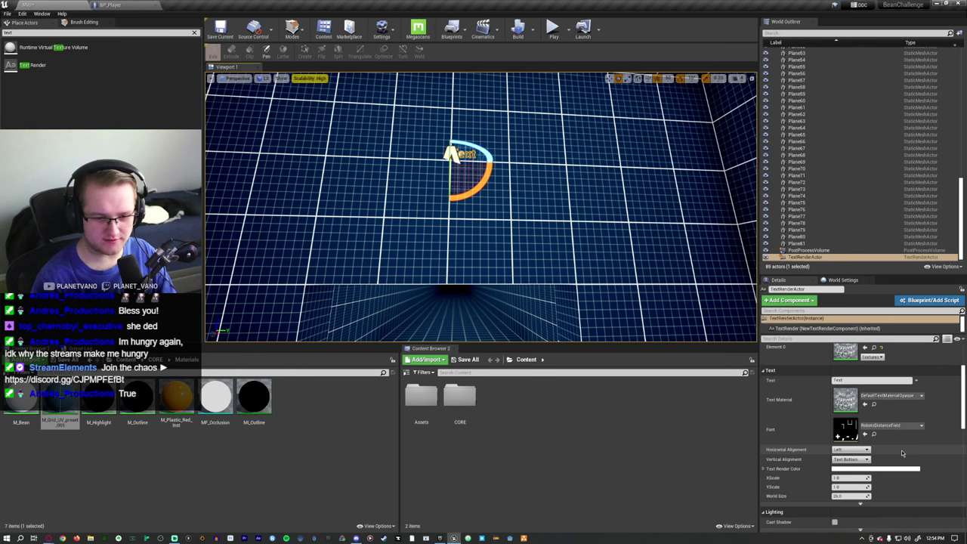
left_click(852, 450)
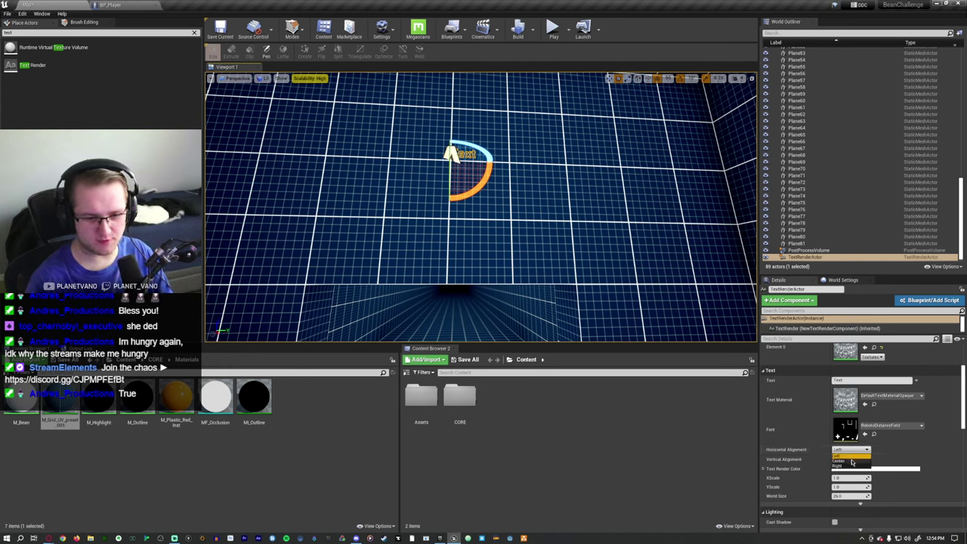
left_click(852, 461)
left_click(852, 460)
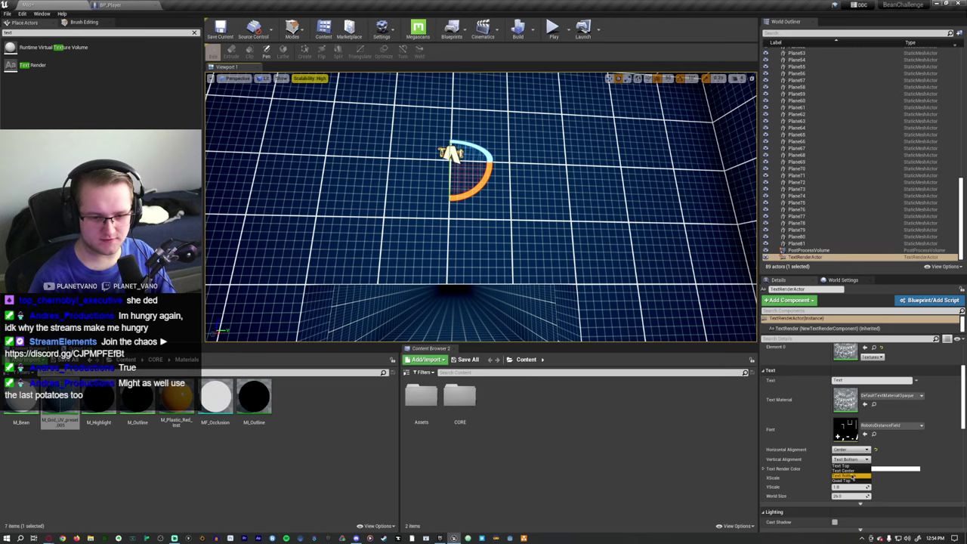
left_click(851, 470)
Move the text just off the wall to X 499 using a grid snap of 1, and set the snap size to 100
right_click_drag(584, 315, 563, 317)
scroll(877, 383, "up", 3)
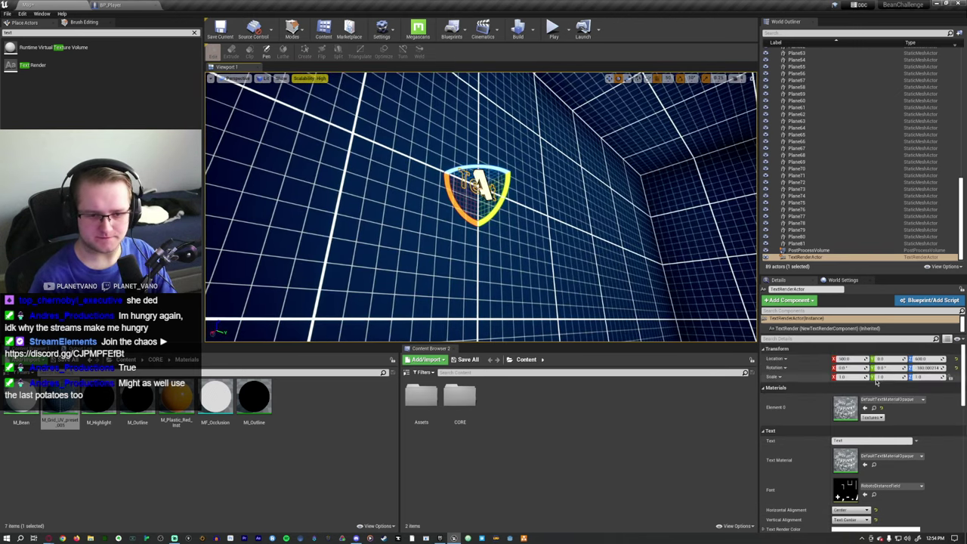
left_click(611, 79)
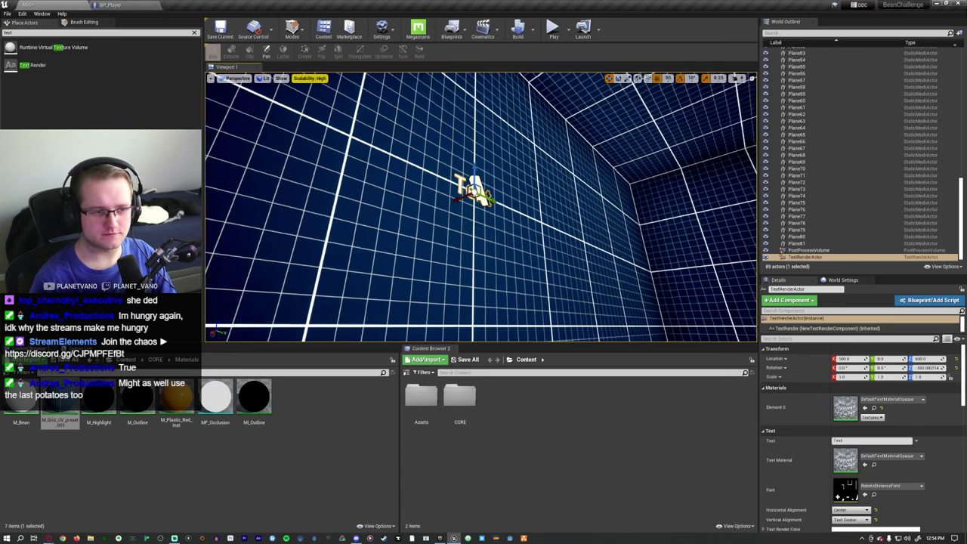
mouse_move(584, 155)
right_mouse_down()
mouse_move(544, 161)
mouse_move(583, 155)
right_mouse_up()
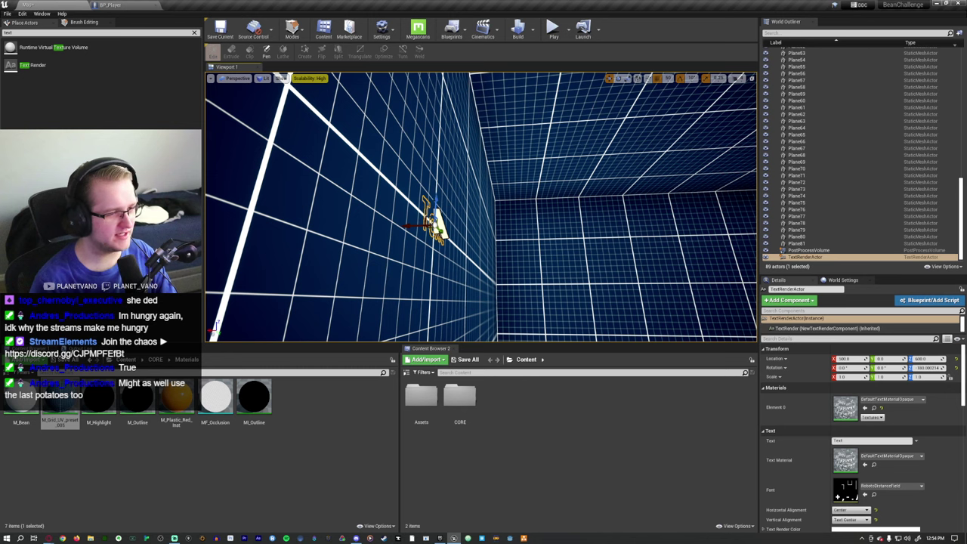
left_click(670, 78)
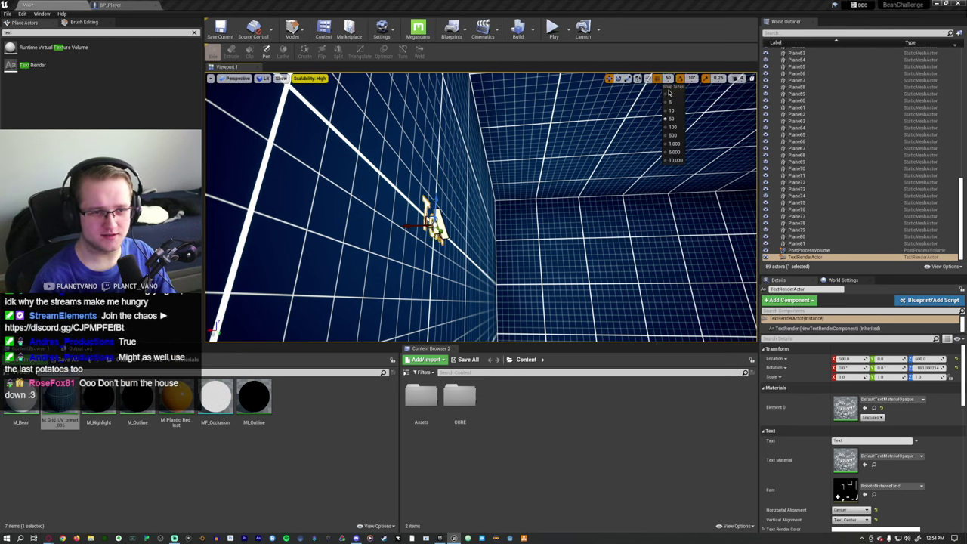
left_click(675, 102)
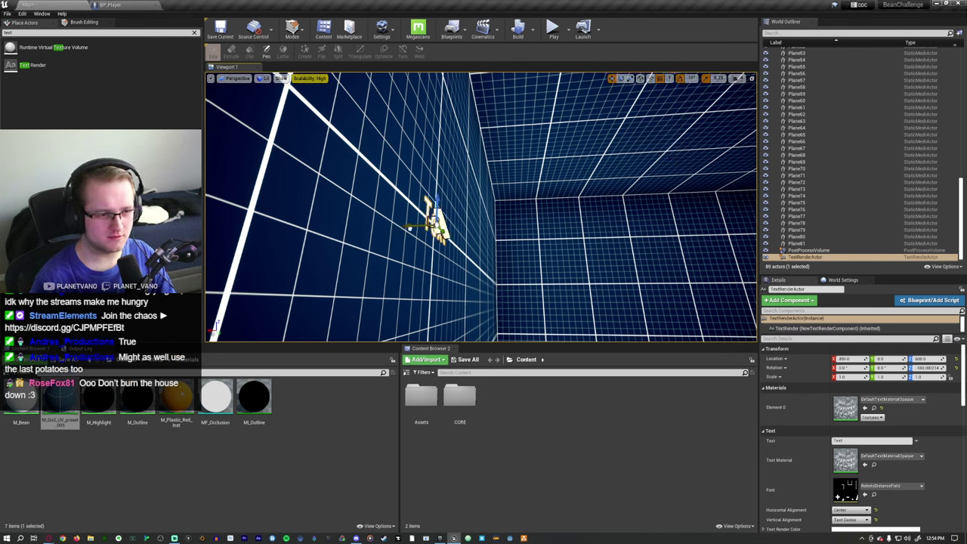
left_click(670, 79)
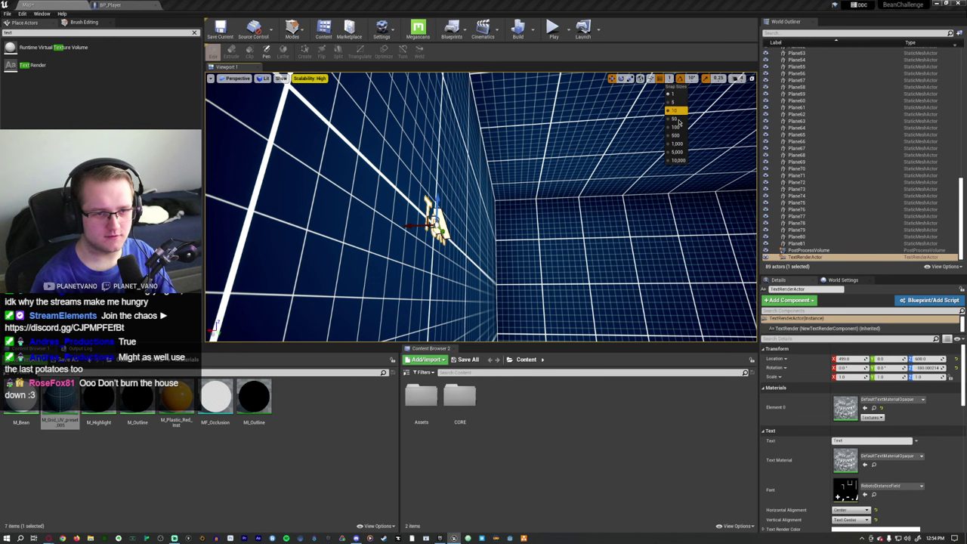
left_click(676, 128)
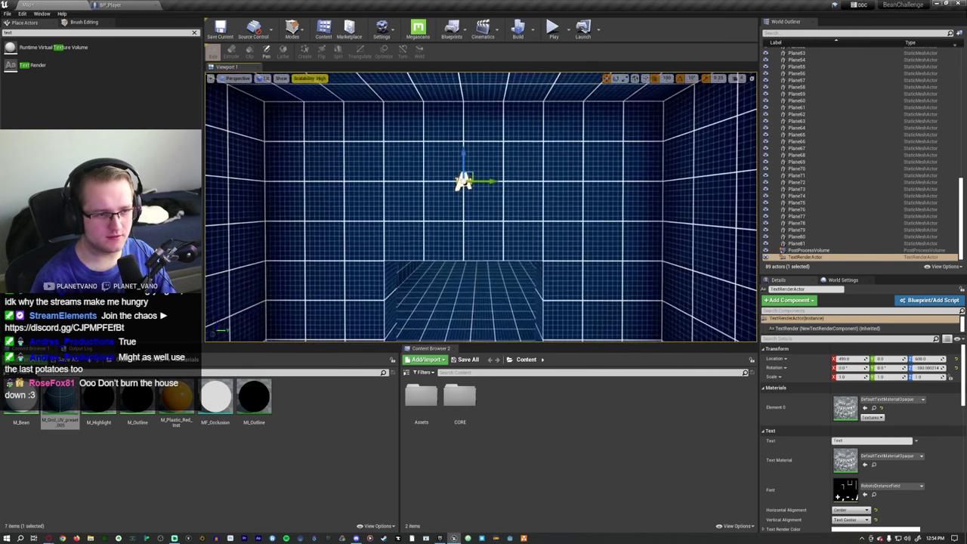
Increase the text's World Size to about 175
scroll(812, 420, "down", 3)
scroll(812, 421, "down", 2)
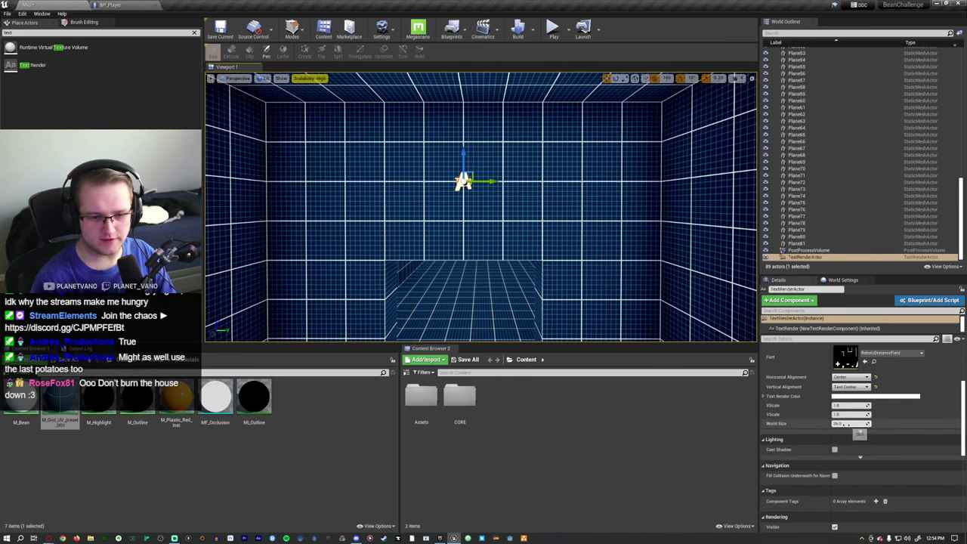
scroll(858, 428, "up", 5)
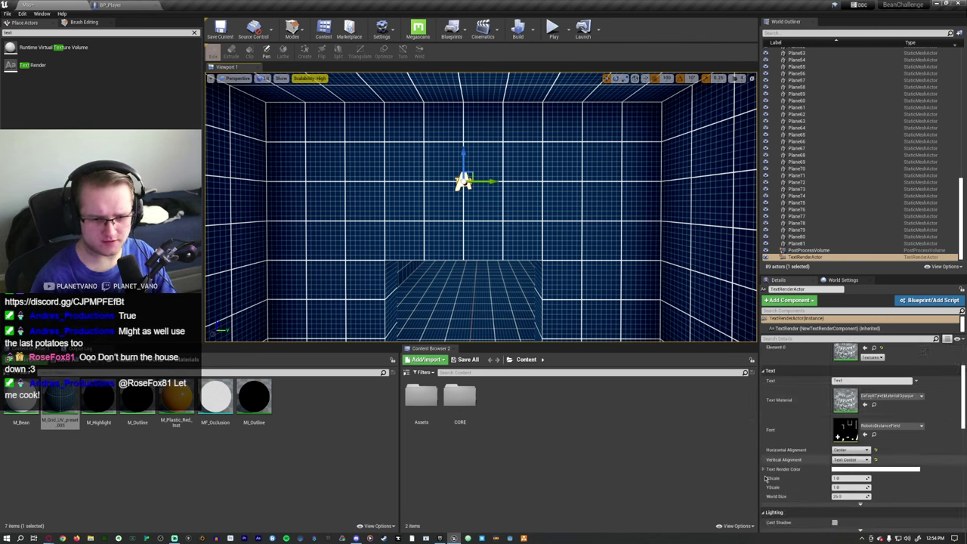
scroll(799, 423, "down", 4)
scroll(771, 470, "up", 6)
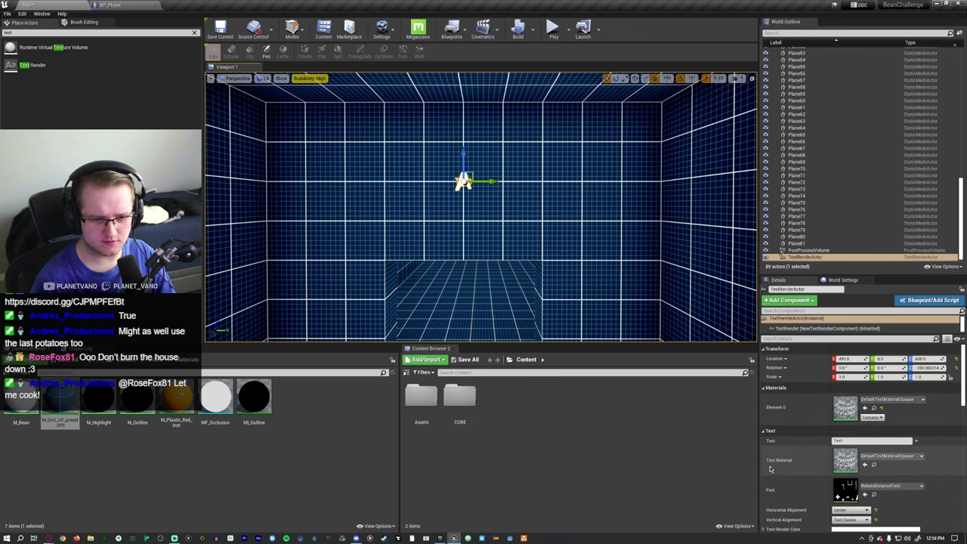
scroll(770, 469, "down", 4)
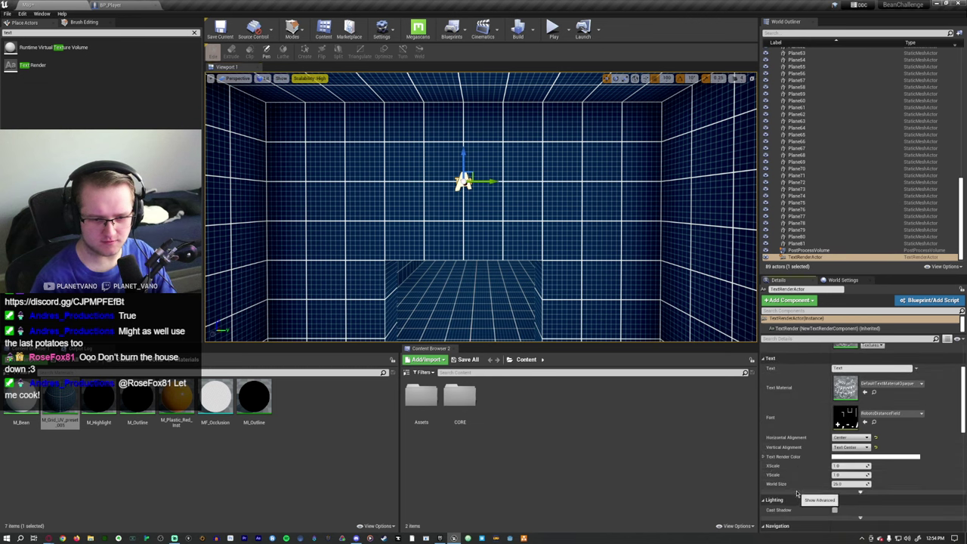
scroll(797, 494, "down", 3)
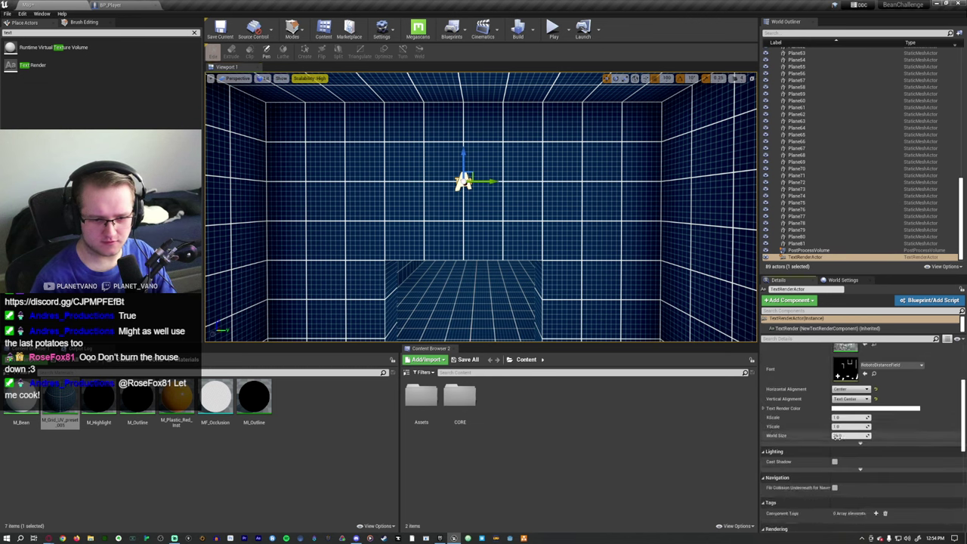
left_click_drag(838, 437, 873, 436)
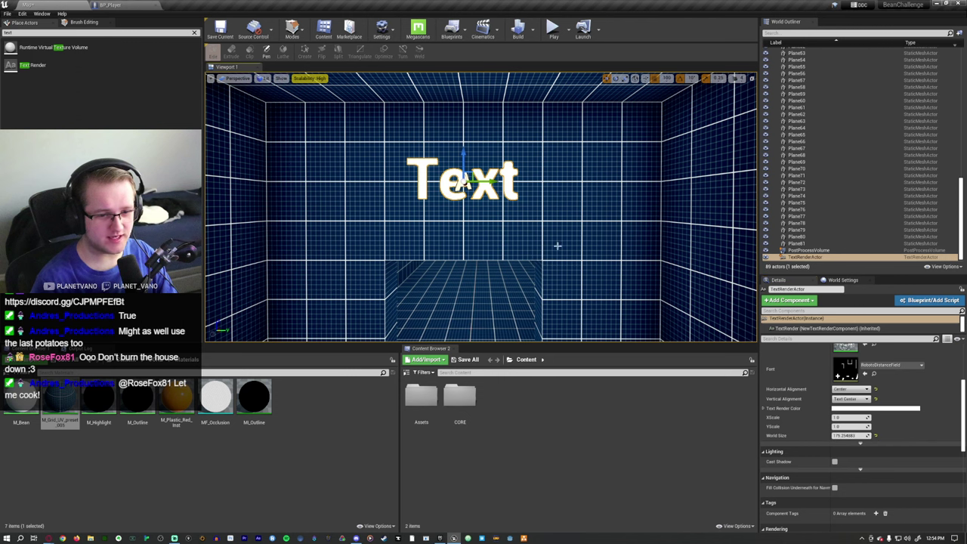
Change the text actor's content to "LEVEL 1"
scroll(832, 423, "up", 4)
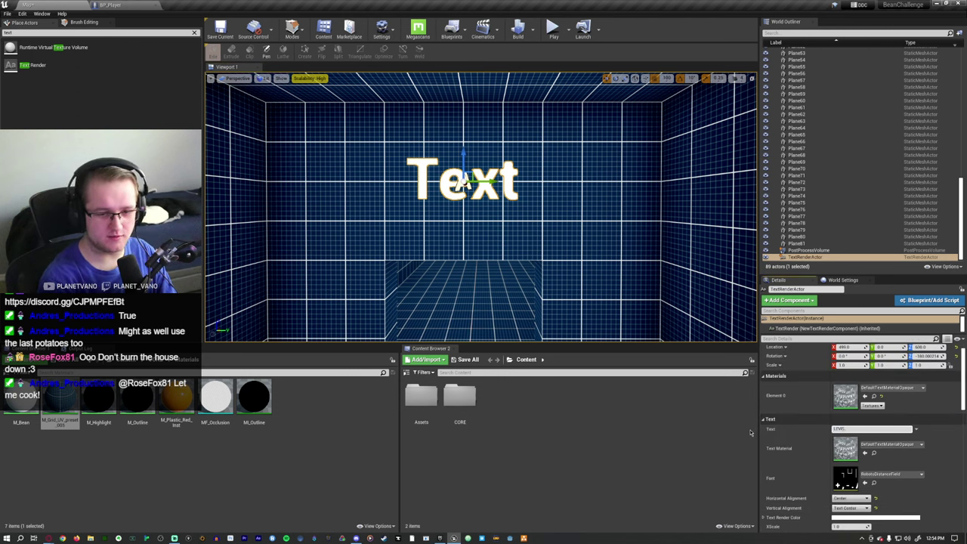
type("1")
key("Return")
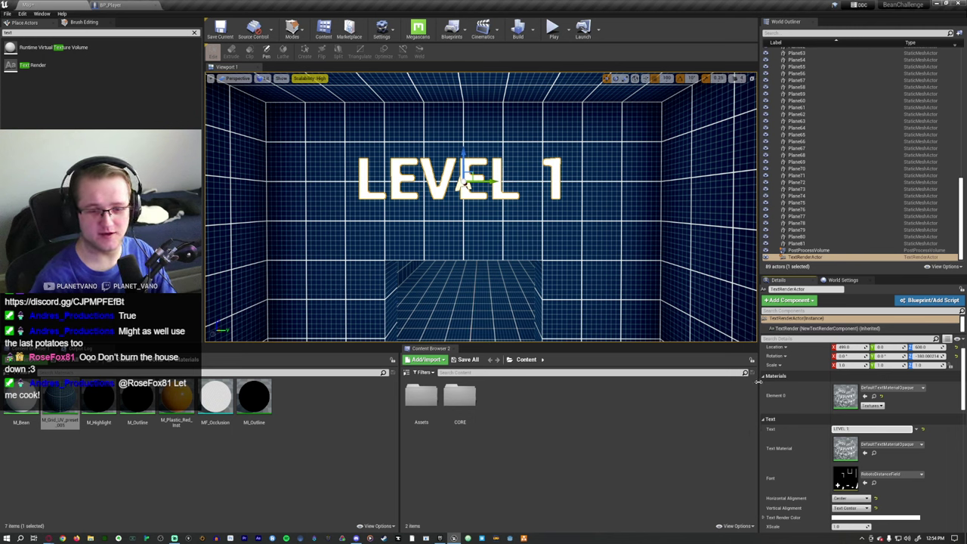
Try the DroidSansMono font on the LEVEL 1 text and undo the font change
scroll(847, 424, "down", 1)
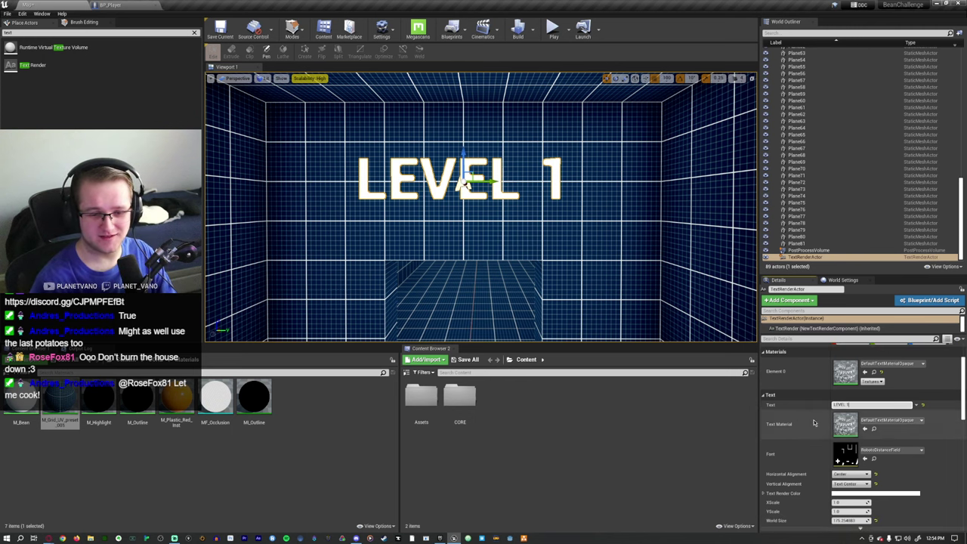
left_click(875, 450)
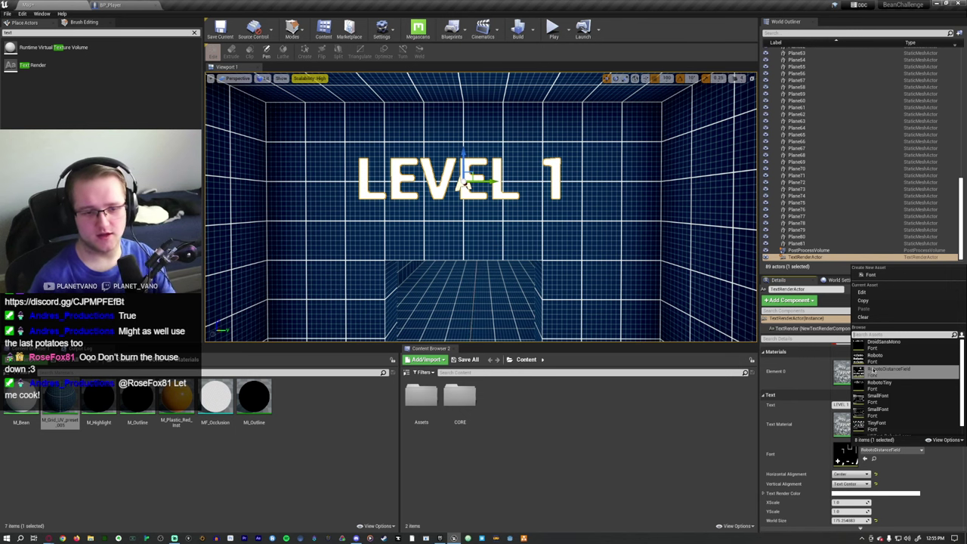
scroll(896, 400, "down", 1)
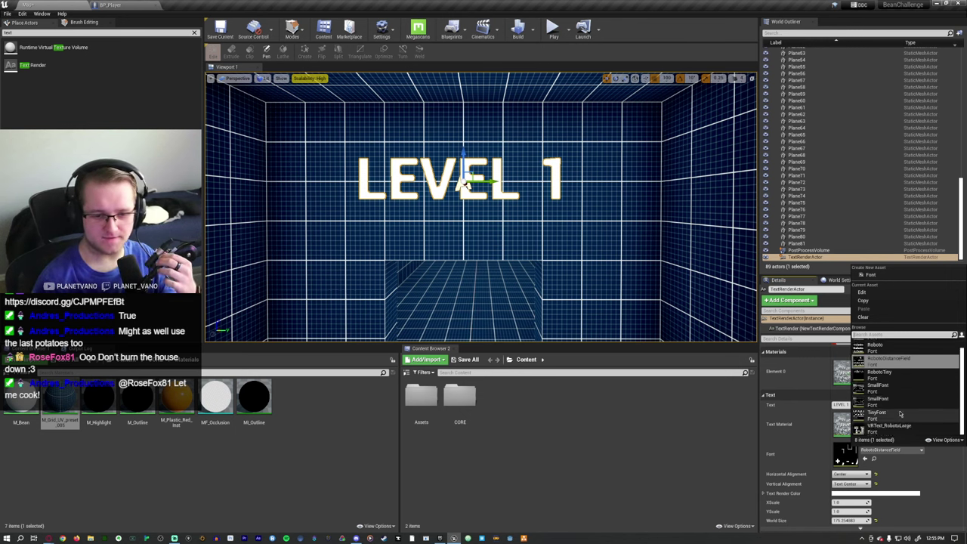
scroll(901, 414, "up", 1)
left_click(891, 344)
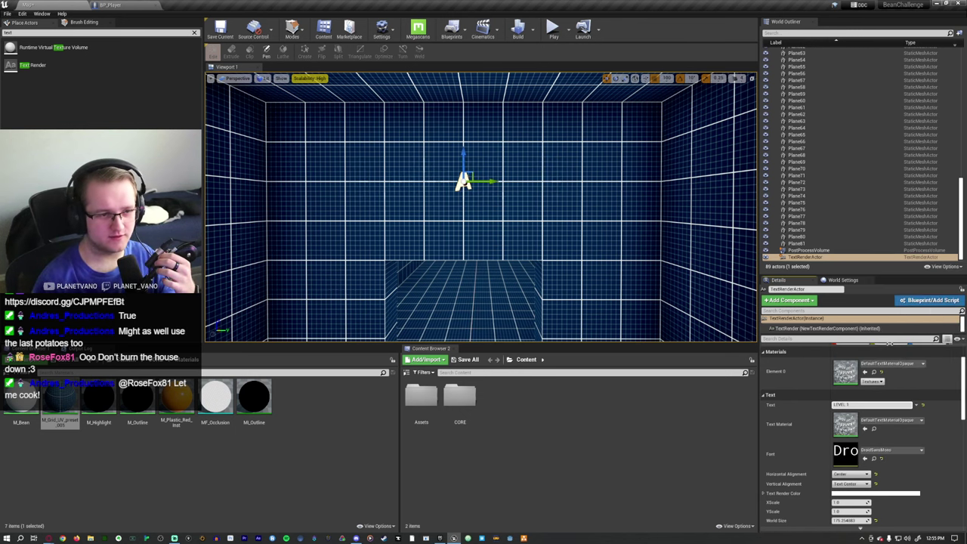
right_click_drag(644, 292, 644, 292)
key("ctrl+z")
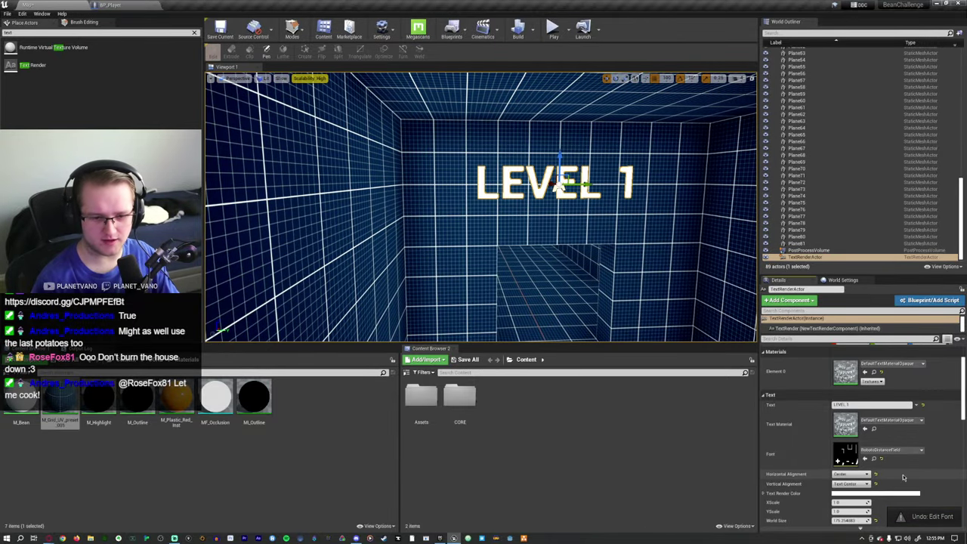
scroll(786, 469, "down", 2)
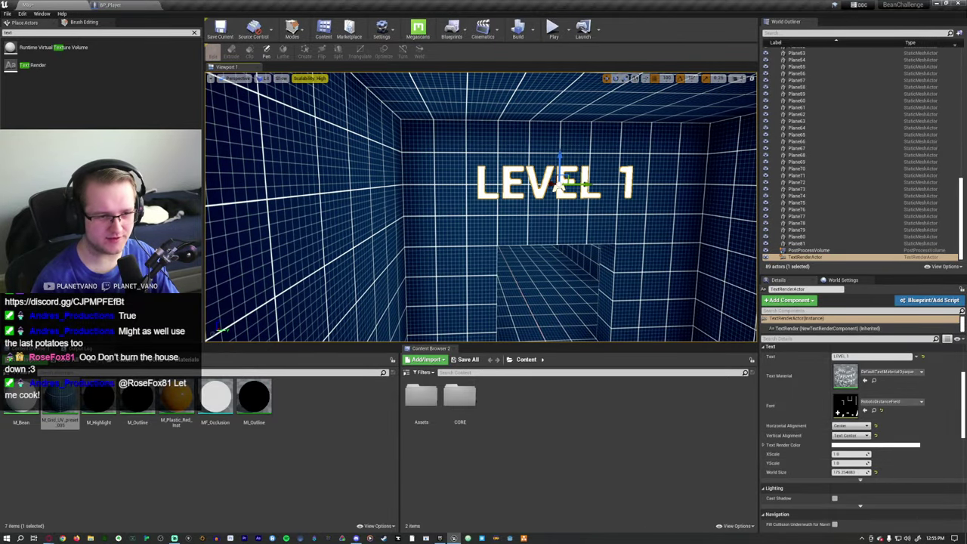
right_click_drag(520, 95, 521, 95)
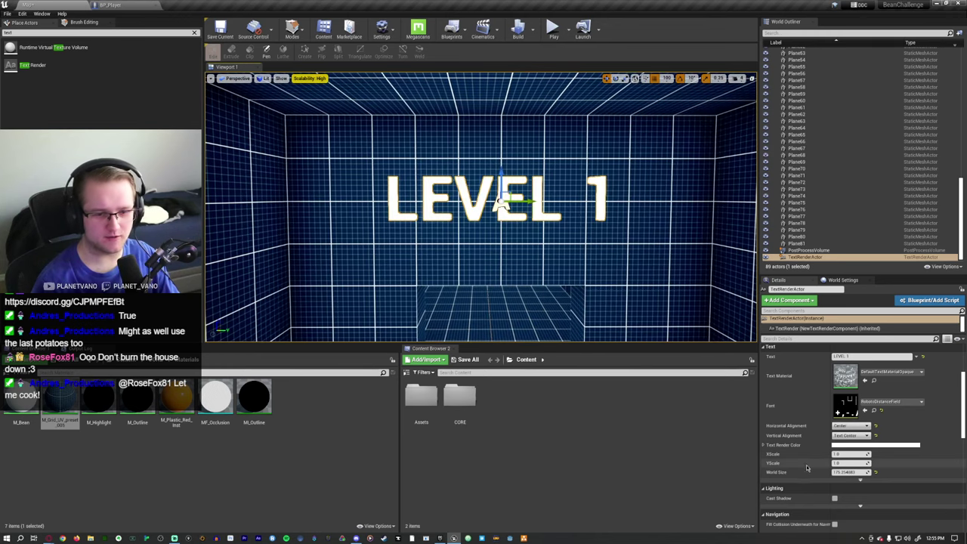
Look through the LEVEL 1 text actor's text, lighting and rendering properties
scroll(795, 474, "down", 1)
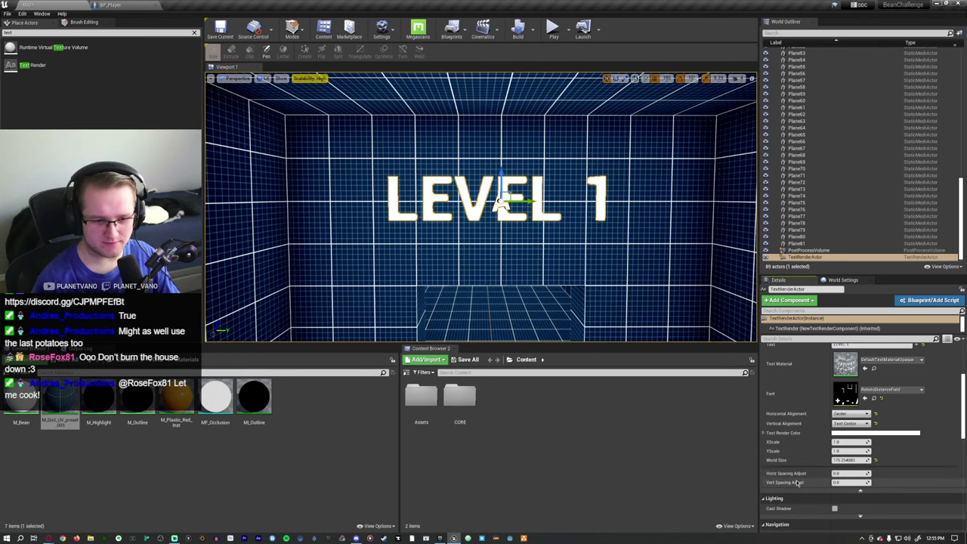
scroll(794, 466, "up", 1)
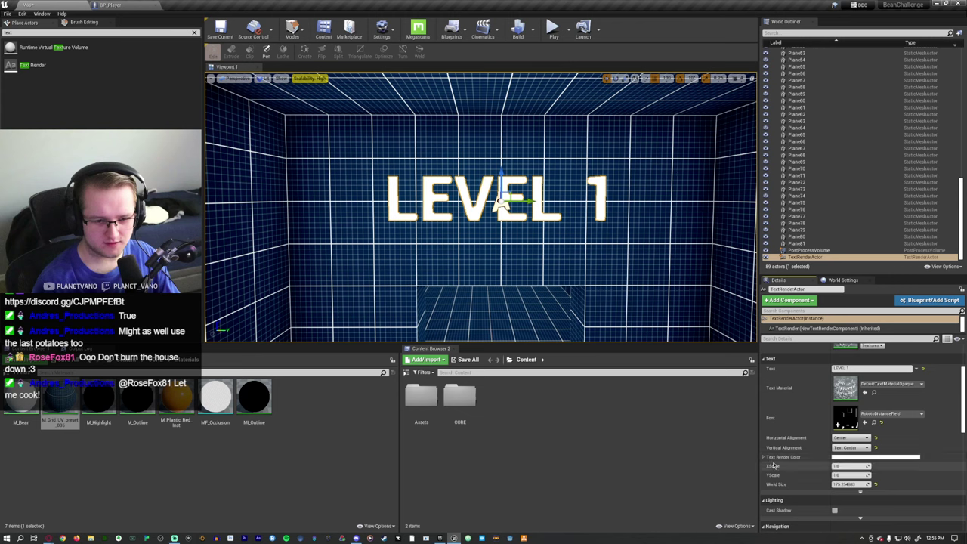
scroll(786, 446, "down", 3)
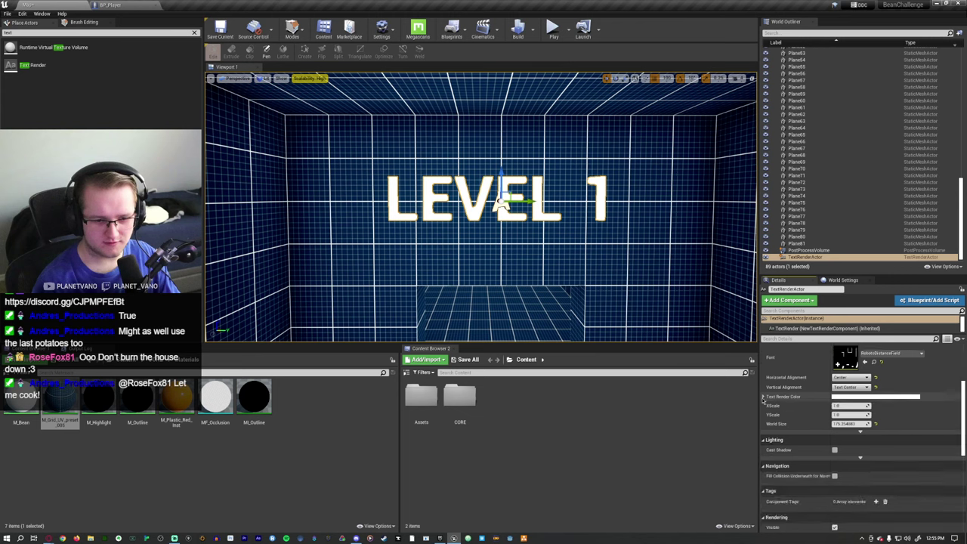
scroll(836, 403, "up", 2)
scroll(835, 404, "up", 2)
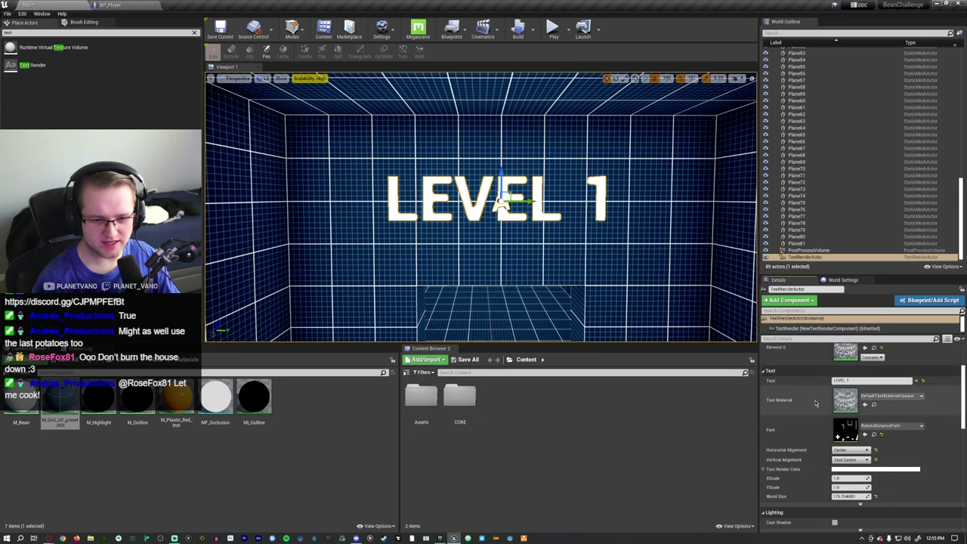
scroll(820, 450, "down", 8)
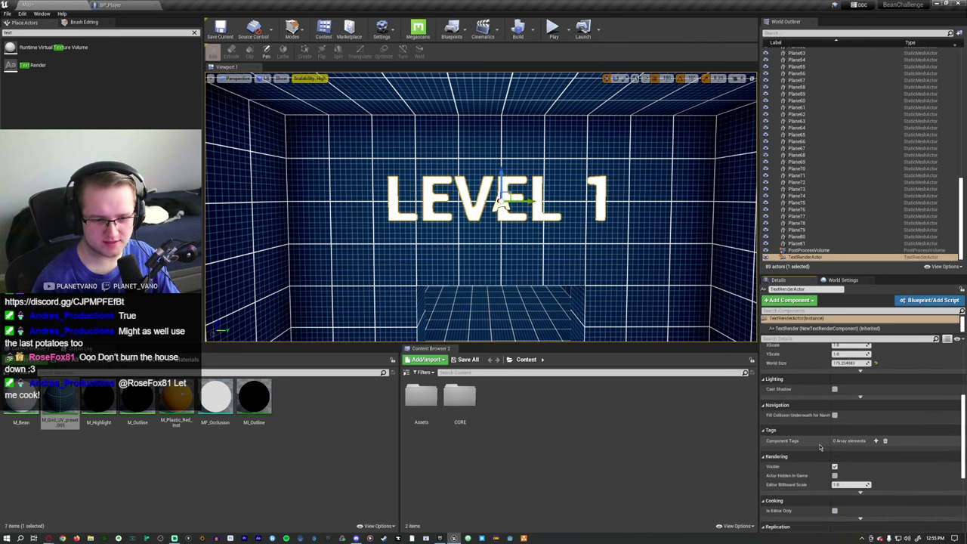
scroll(805, 449, "up", 8)
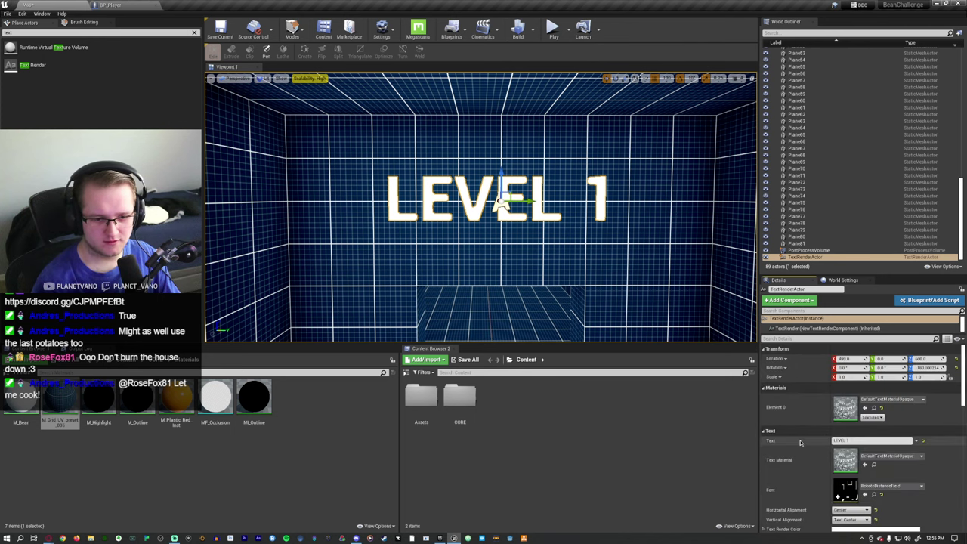
Delete the LEVEL 1 text actor and undo the deletion
right_click_drag(432, 164, 485, 187)
key("Delete")
key("ctrl+z")
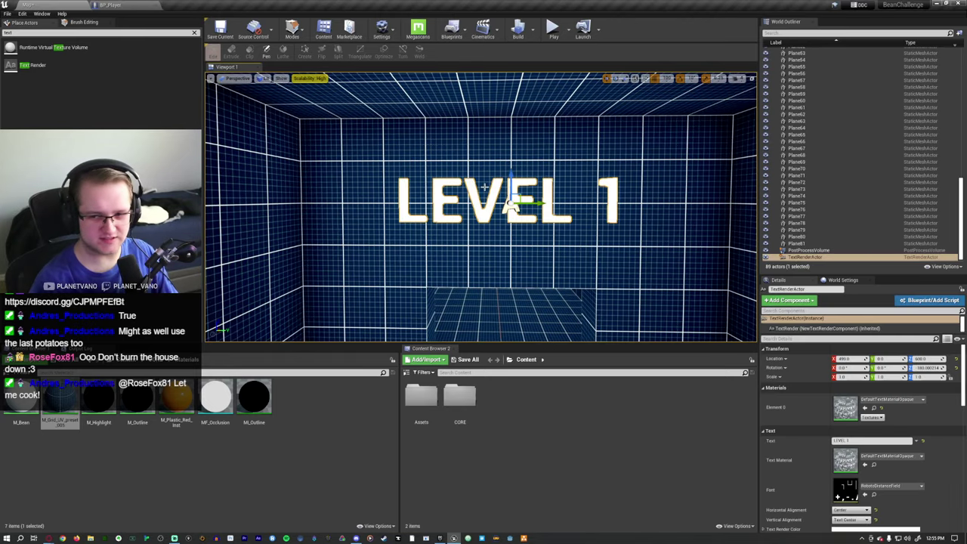
Lower the LEVEL 1 text closer to the doorway, fine-tuning its height with a grid snap size of 50
scroll(514, 205, "up", 5)
scroll(613, 311, "down", 6)
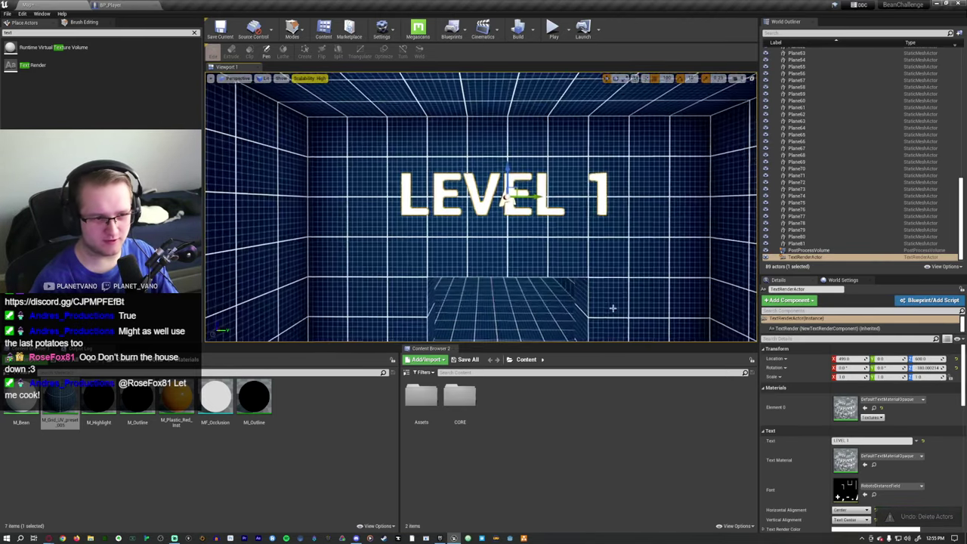
left_click_drag(507, 197, 506, 236)
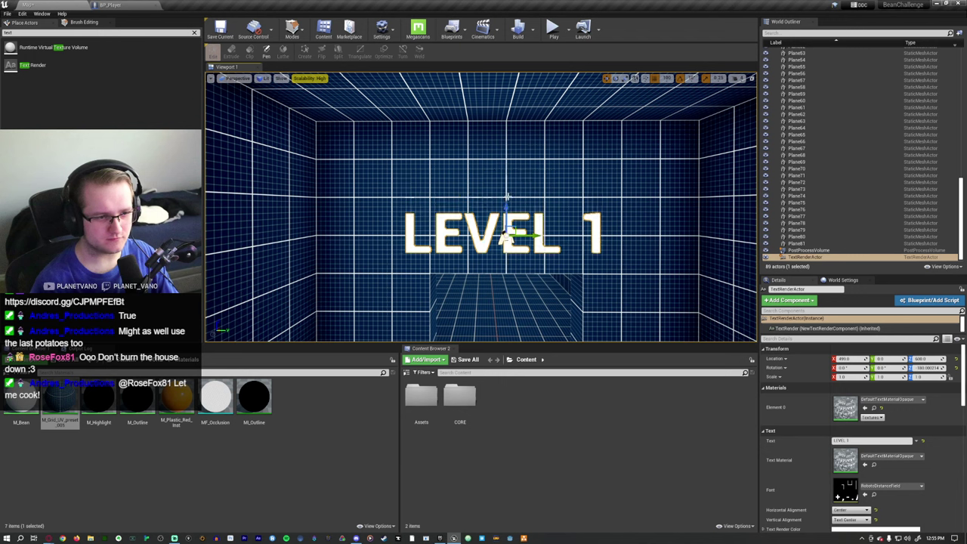
left_click(667, 78)
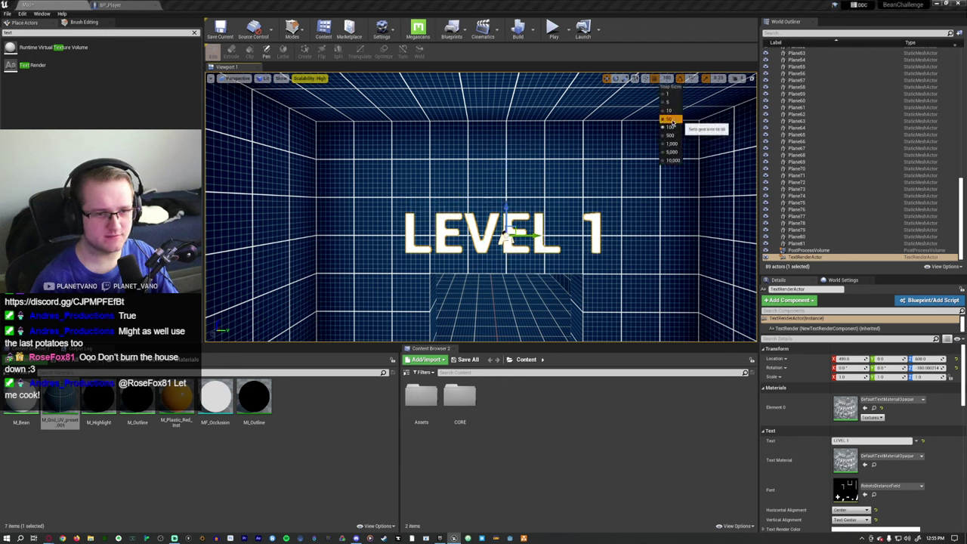
left_click(671, 127)
left_click_drag(506, 236, 505, 218)
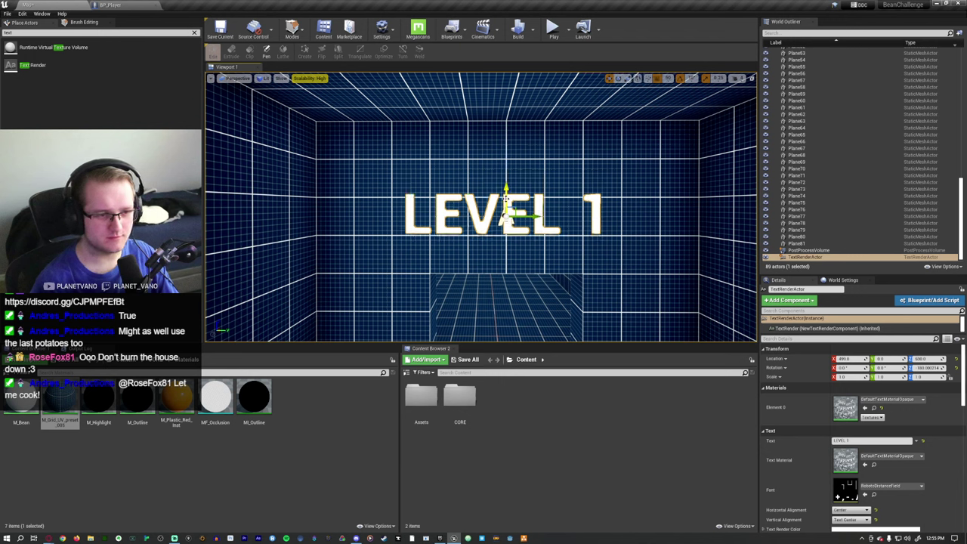
Reduce the LEVEL 1 text's World Size to 125
scroll(861, 461, "down", 3)
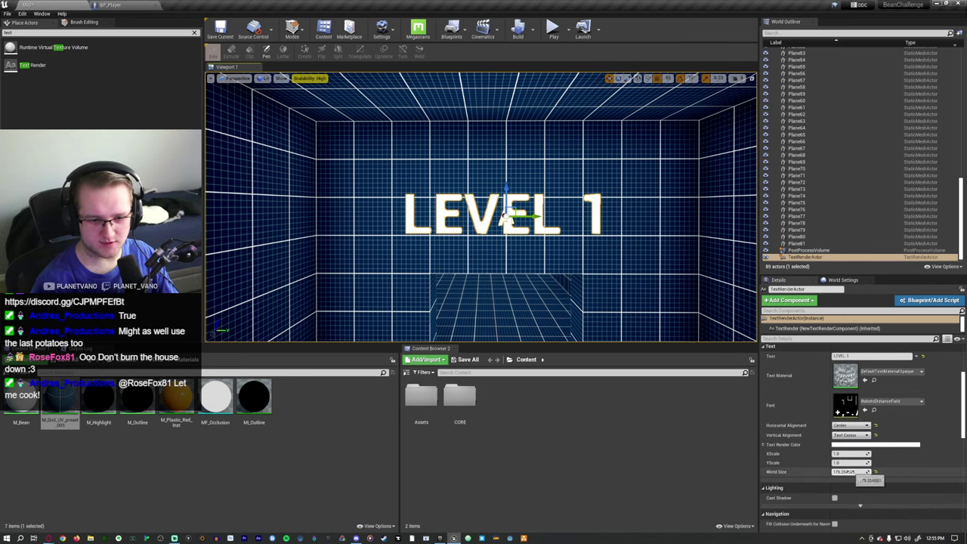
type("100")
key("Return")
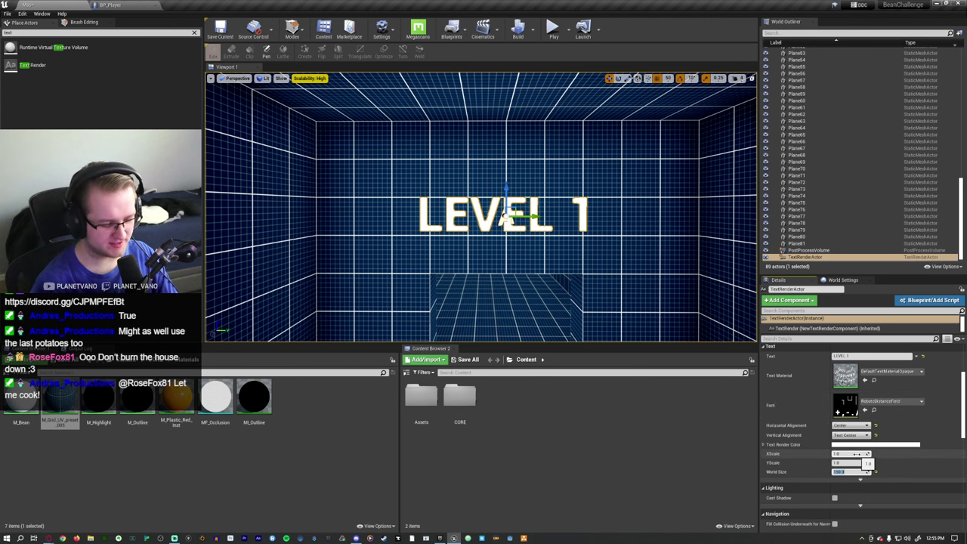
key("Return")
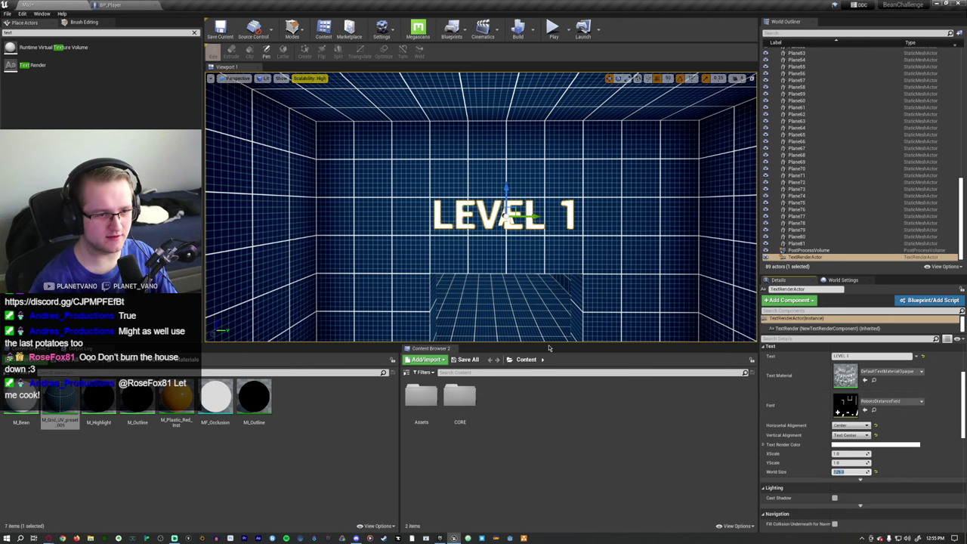
Play-test the level to view the LEVEL 1 sign above the doorway, and stop the session
left_click(537, 324)
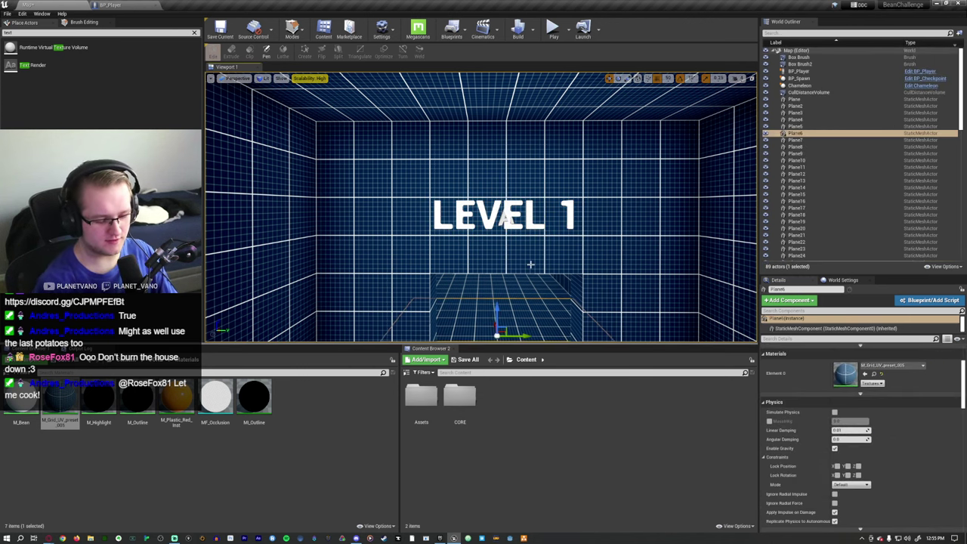
key("alt+p")
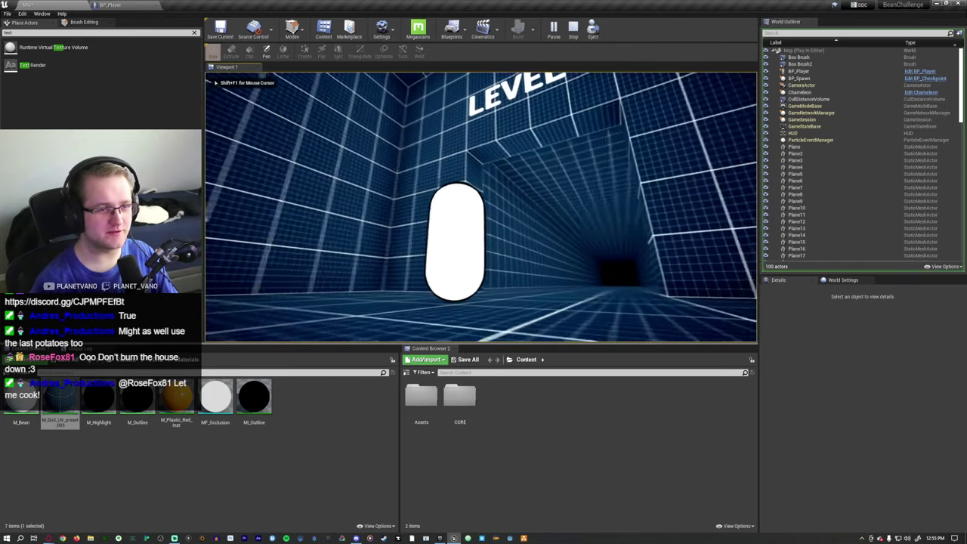
key("Escape")
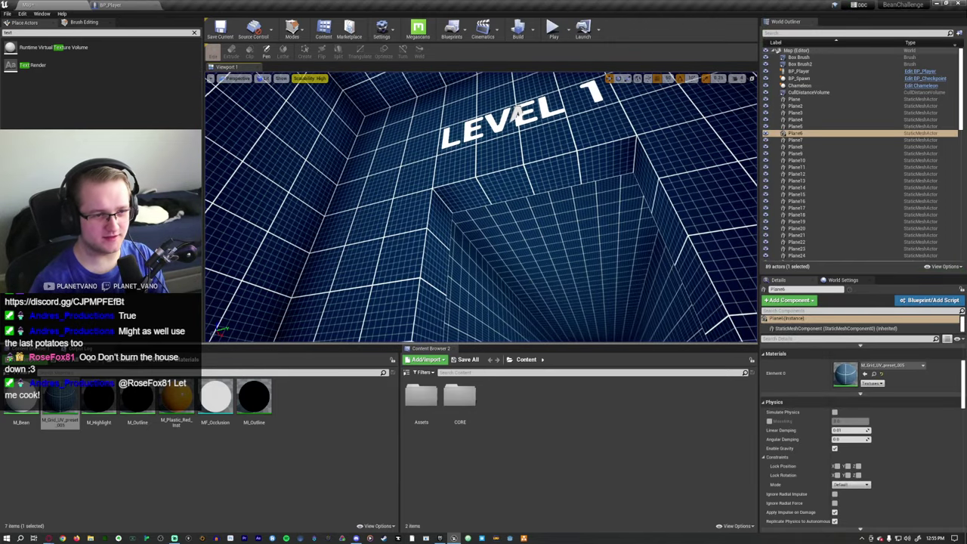
Delete the LEVEL 1 text actor and save the Map level
key("Delete")
right_click_drag(516, 112, 429, 212)
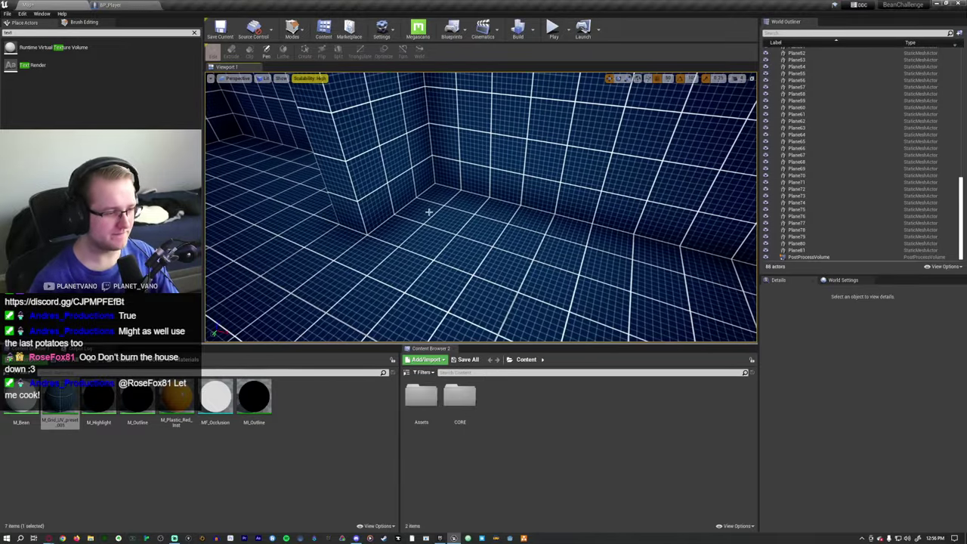
key("ctrl+s")
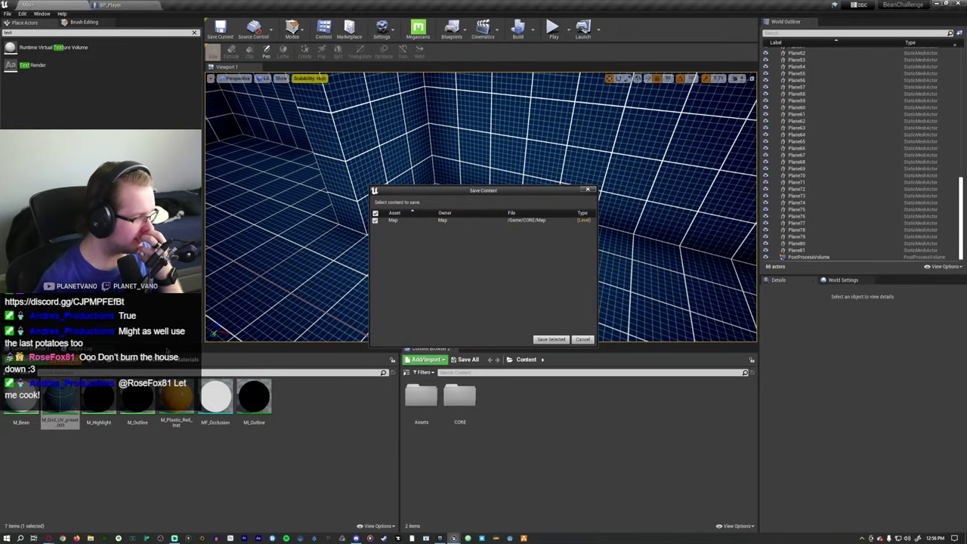
left_click(560, 339)
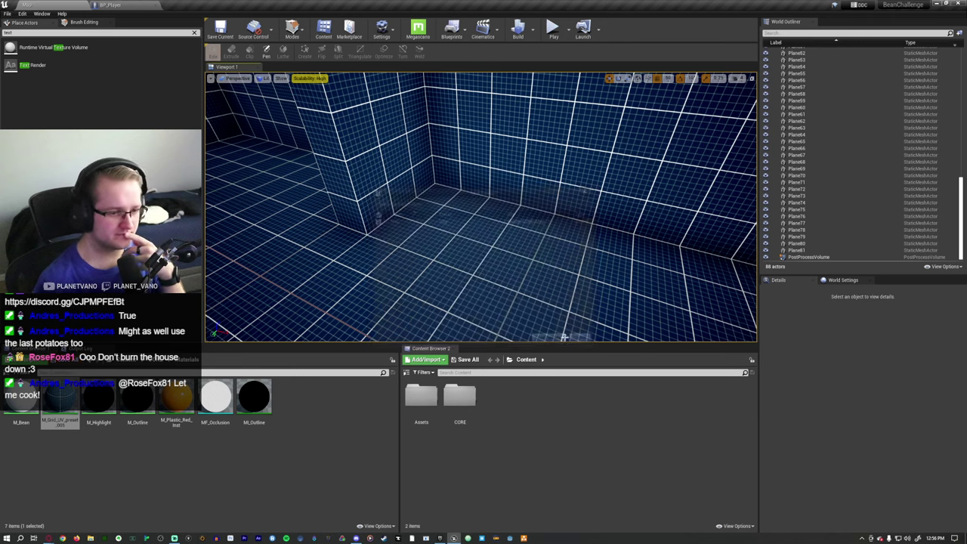
Place a BP_Spikes actor from the CORE folder on the floor beside the doorway's edge, using a grid snap size of 100
left_click(427, 392)
double_click(428, 392)
key("alt+Left")
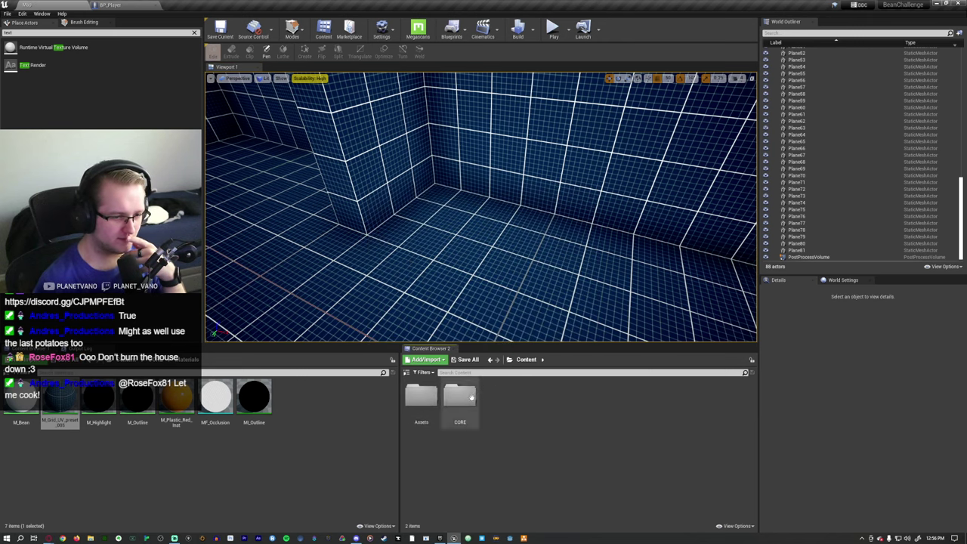
double_click(460, 393)
left_click_drag(618, 401, 453, 212)
right_click_drag(488, 196, 488, 219)
key("Delete")
left_click(668, 78)
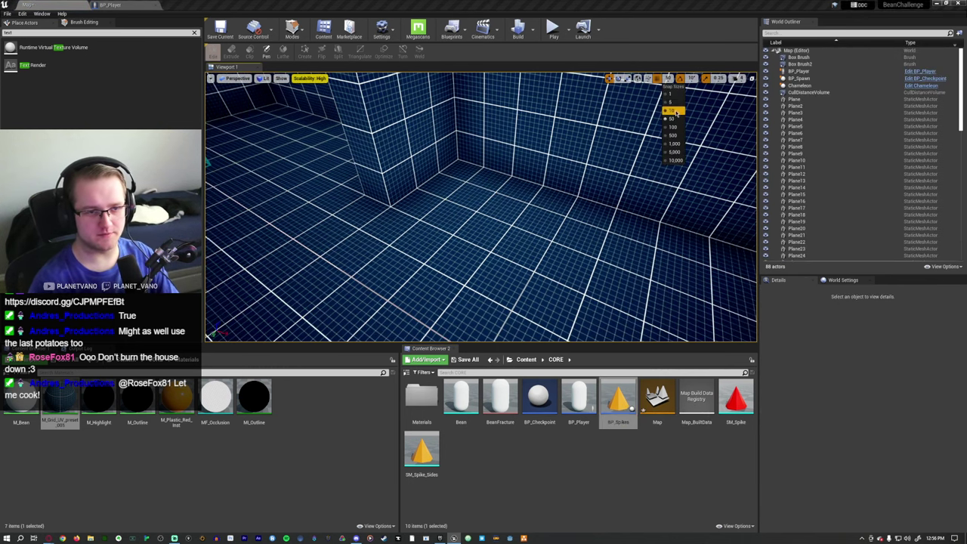
left_click(674, 136)
key("ctrl+z")
left_click(404, 212)
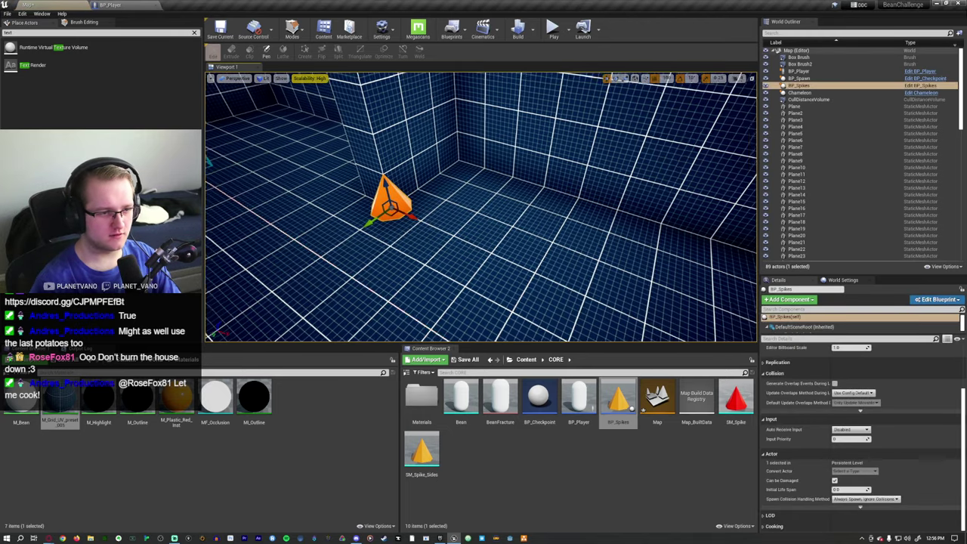
mouse_move(641, 102)
right_mouse_down()
mouse_move(641, 87)
mouse_move(641, 102)
right_mouse_up()
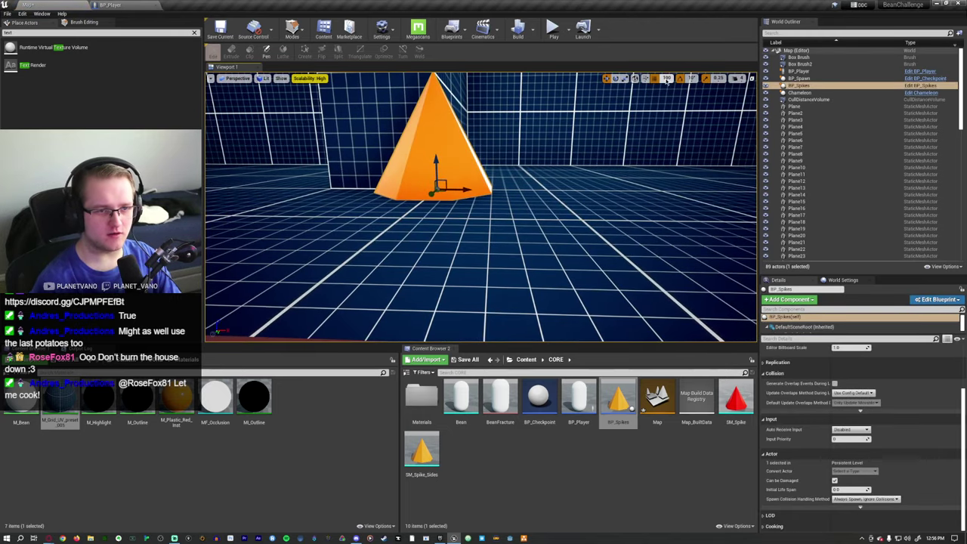
Set the grid snap size to 50 and select all the Plane actors that form the level
left_click(669, 79)
left_click(691, 123)
right_click_drag(528, 175, 561, 180)
left_click(795, 113)
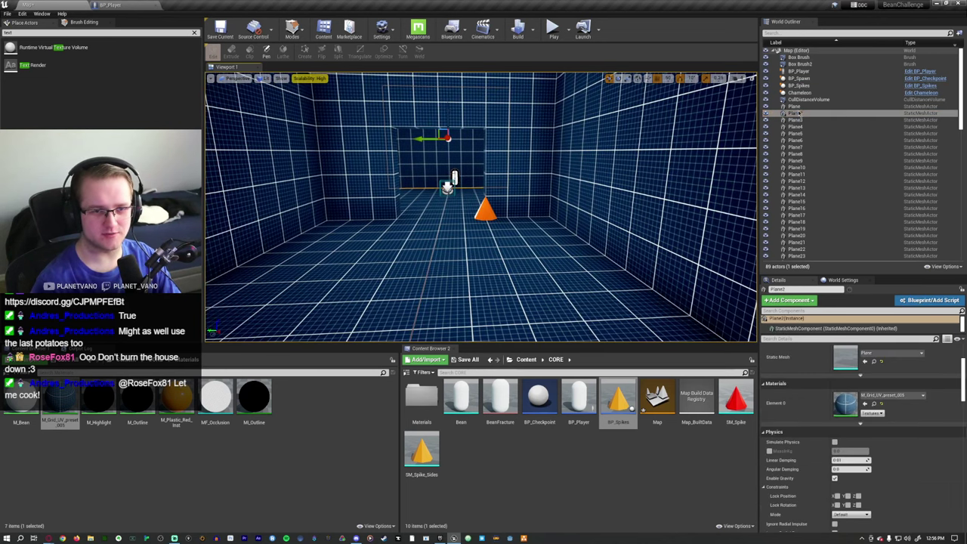
left_click(796, 105)
scroll(820, 191, "down", 15)
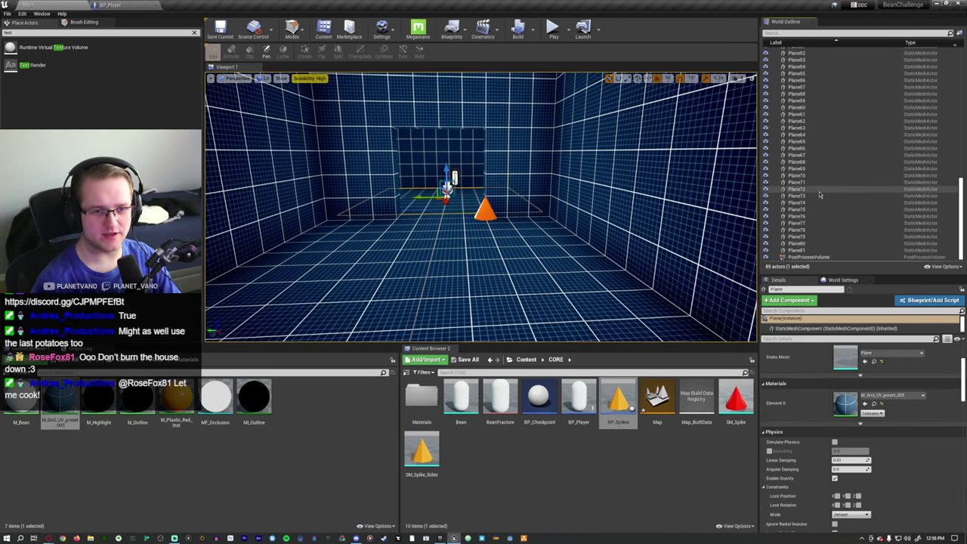
left_click(805, 250, "shift")
Add BP_Player and BP_Spawn to the selected planes, try to shift them all 50 units sideways along Y, and undo the move
left_click_drag(614, 119, 392, 129)
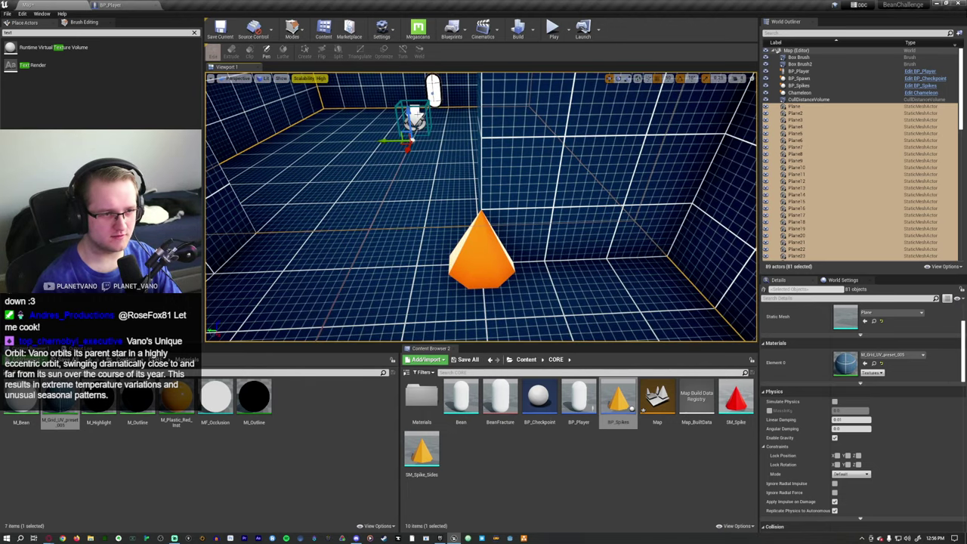
left_click(415, 119, "ctrl")
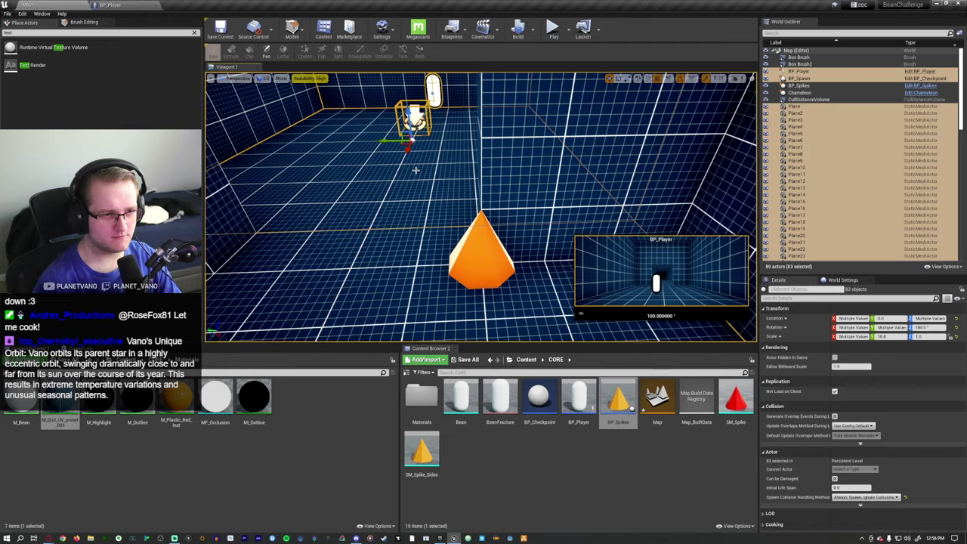
left_click_drag(387, 141, 412, 133)
key("f")
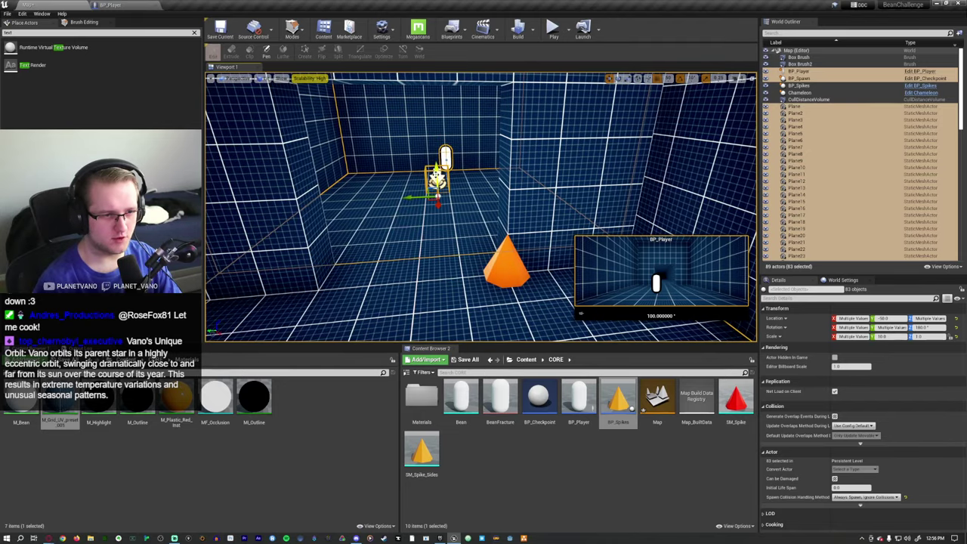
key("ctrl+z")
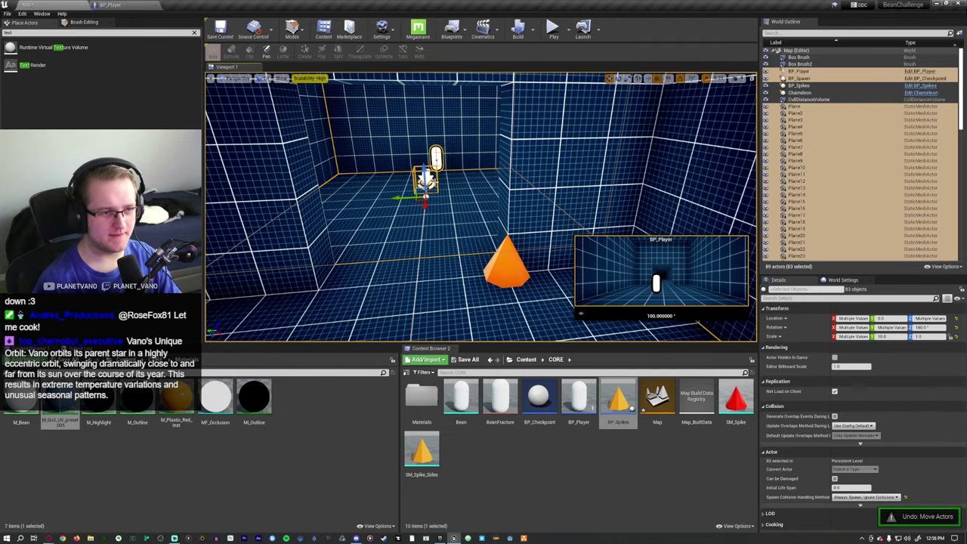
Move the spike into the room's floor corner beside the doorway wall, to X 450 and Y -450
mouse_move(546, 234)
right_mouse_down()
mouse_move(506, 242)
mouse_move(491, 272)
right_mouse_up()
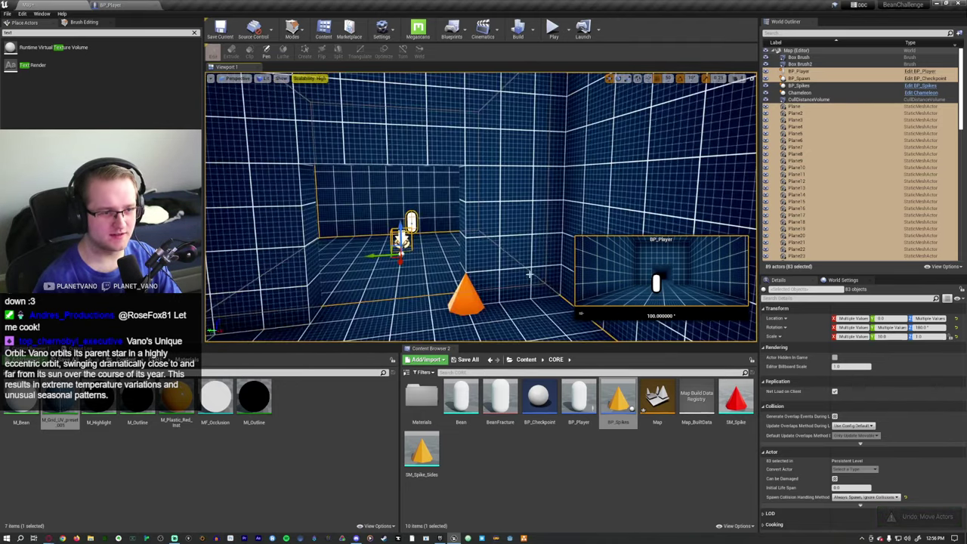
left_click(480, 288)
left_click(468, 295)
key("f")
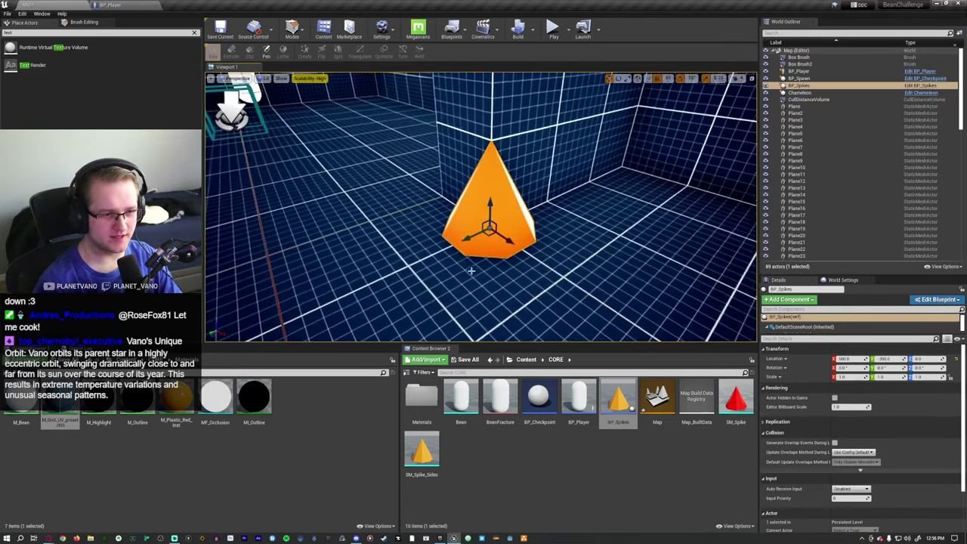
left_click_drag(513, 241, 562, 256)
right_click_drag(563, 255, 579, 254)
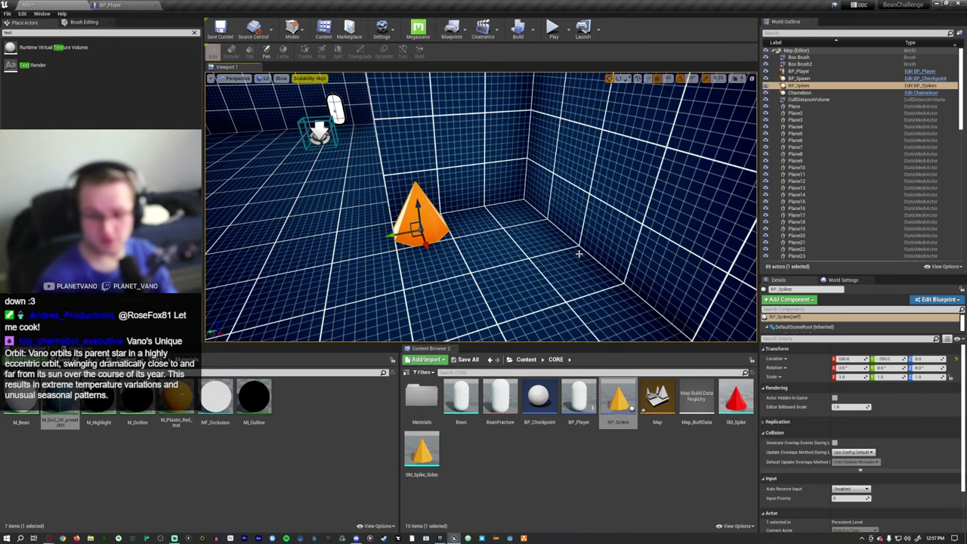
right_click_drag(579, 253, 499, 260)
left_click_drag(602, 201, 540, 216)
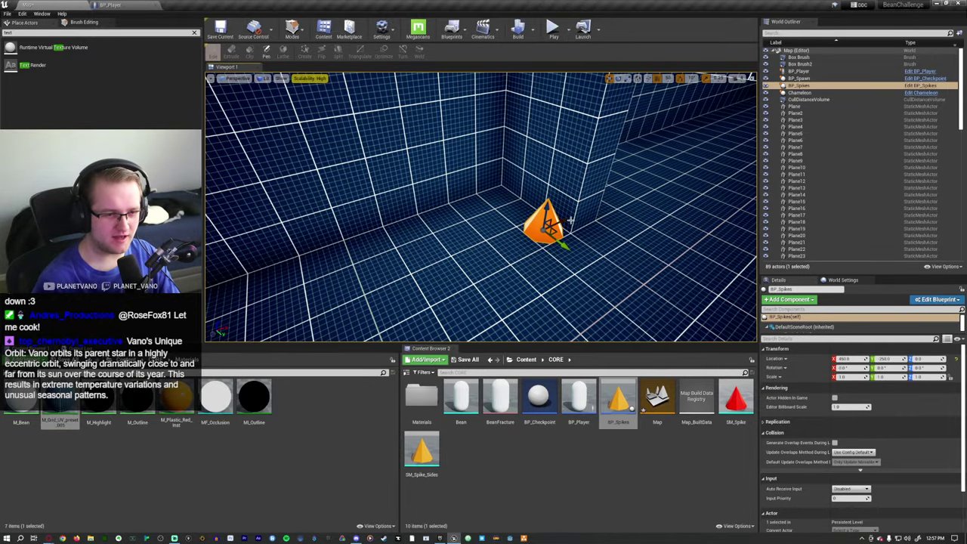
key("f")
left_click_drag(472, 227, 406, 228)
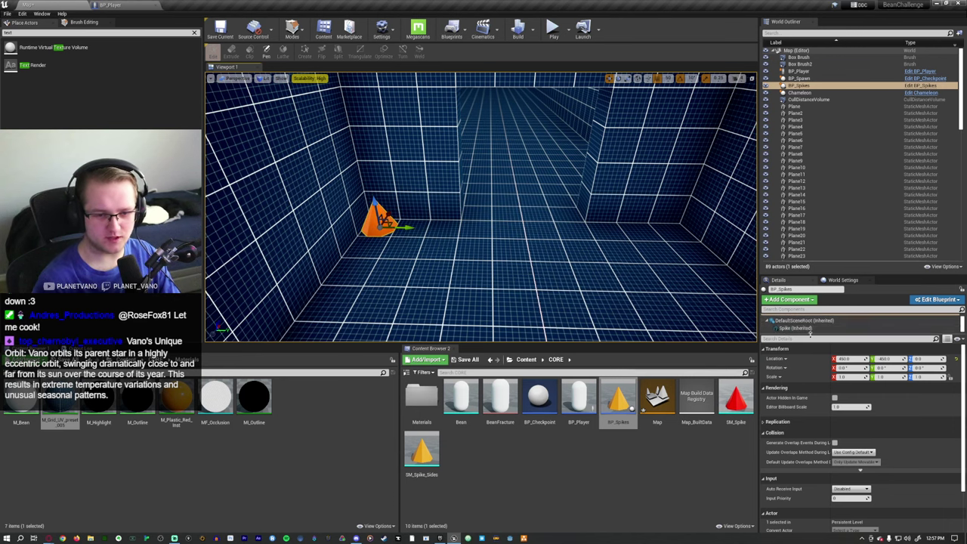
Duplicate the Spike component inside BP_Spikes along Y to offsets 100 and 200, with the grid snap size set to 100
left_click_drag(807, 334, 807, 375)
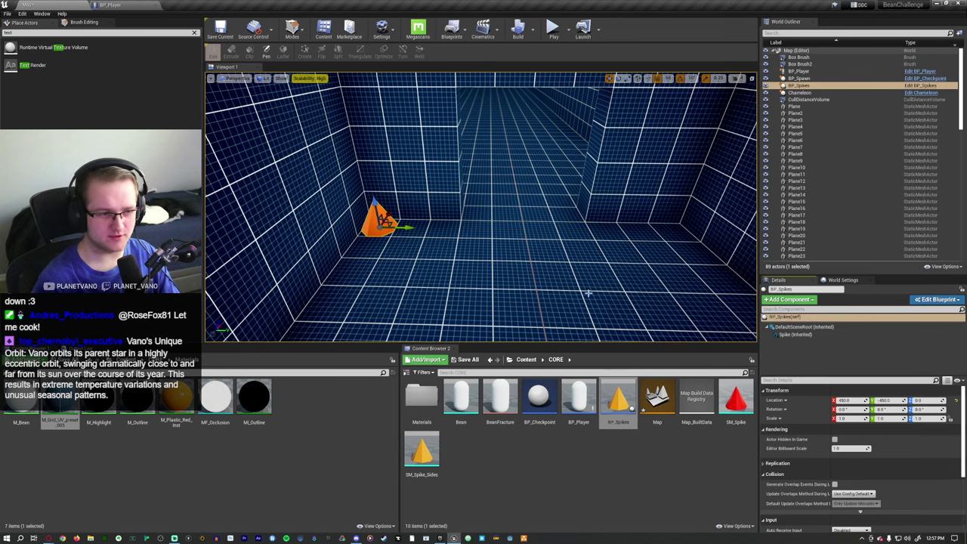
left_click(368, 229)
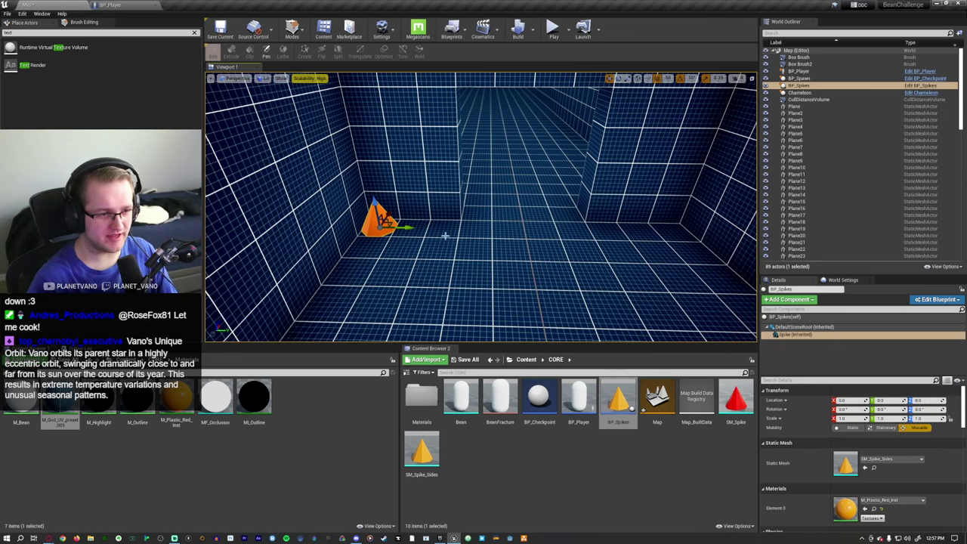
left_click_drag(407, 227, 437, 228, "alt")
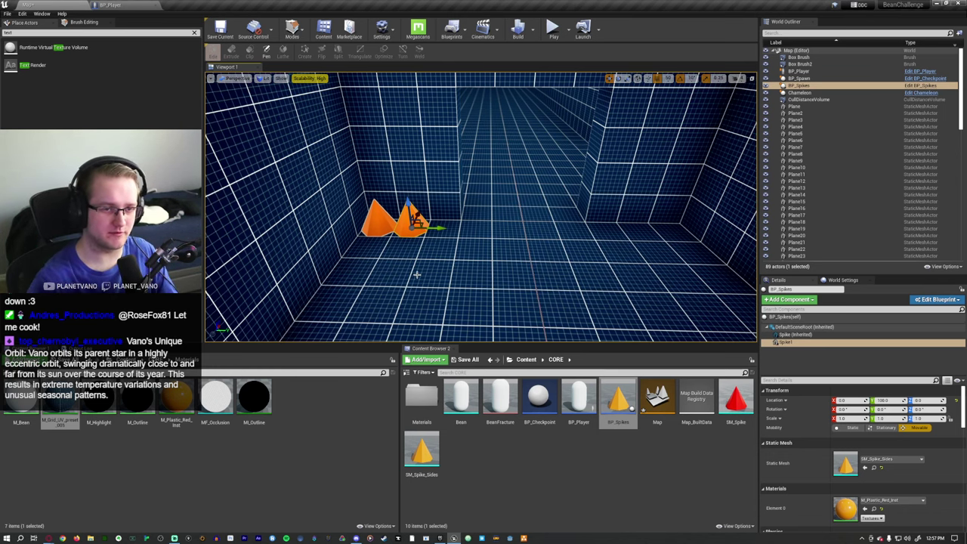
left_click(668, 78)
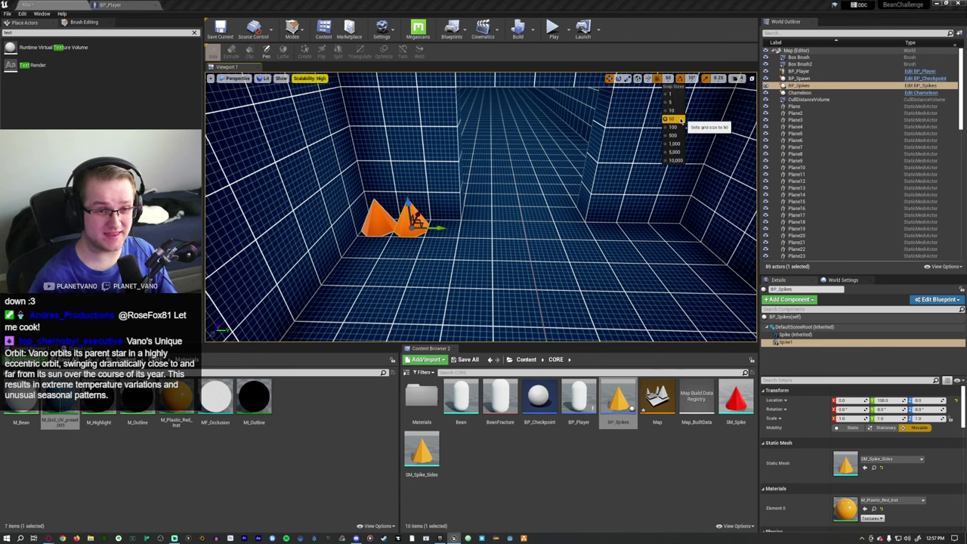
left_click(673, 127)
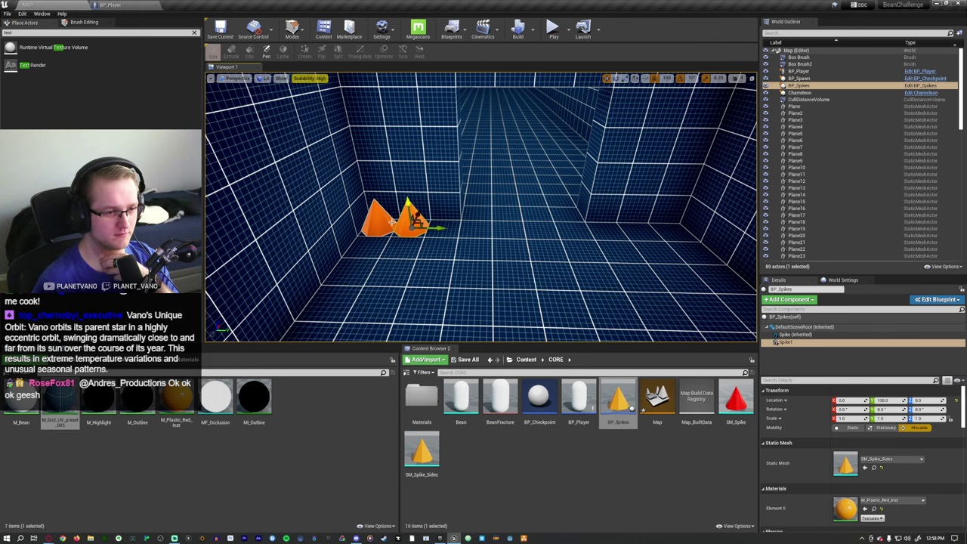
left_click_drag(449, 225, 470, 228, "alt")
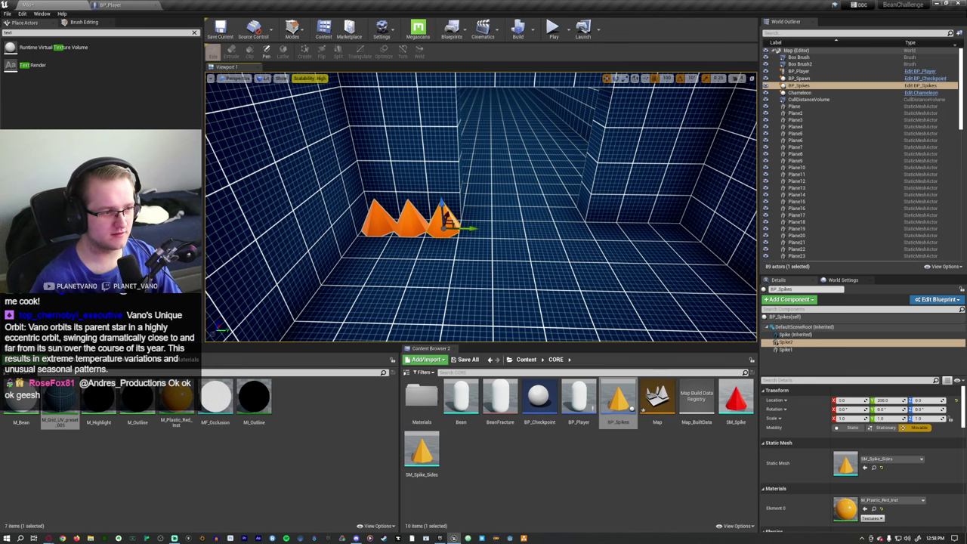
Undo the spike duplications and restore the BP_Spikes actor with its single Spike component
left_click(427, 238)
right_click_drag(427, 238, 435, 230)
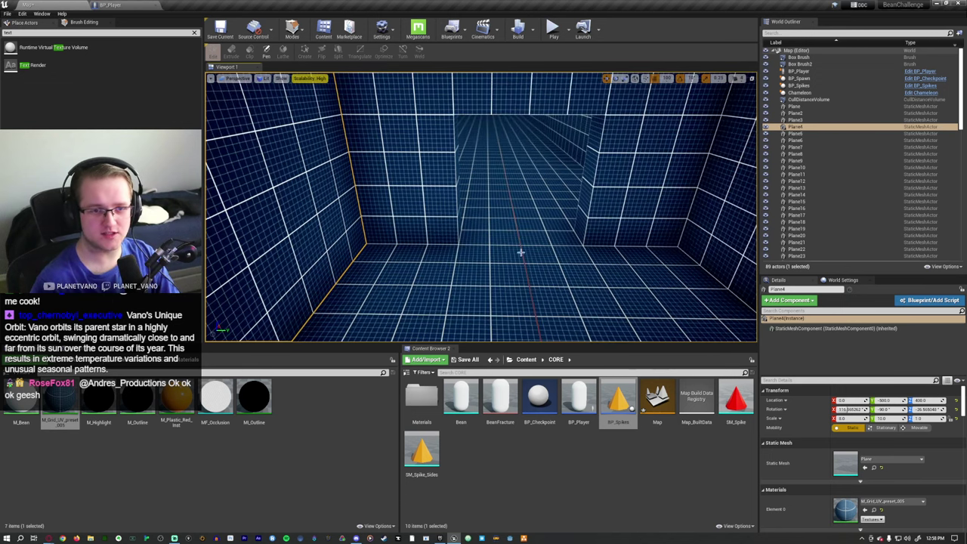
left_click(799, 79)
left_click(800, 86)
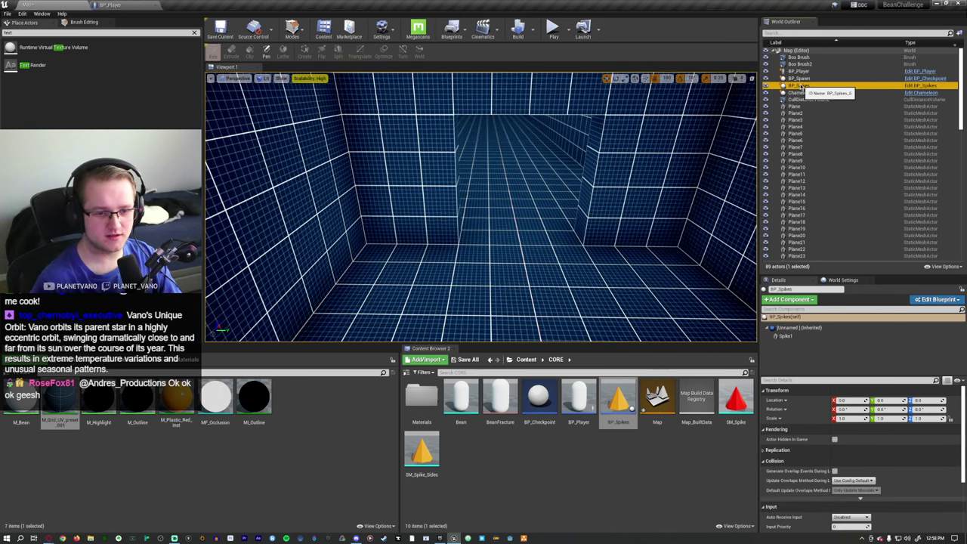
double_click(799, 86)
mouse_move(434, 231)
right_mouse_down()
mouse_move(447, 226)
mouse_move(442, 234)
right_mouse_up()
key("Delete")
key("ctrl+z")
key("f")
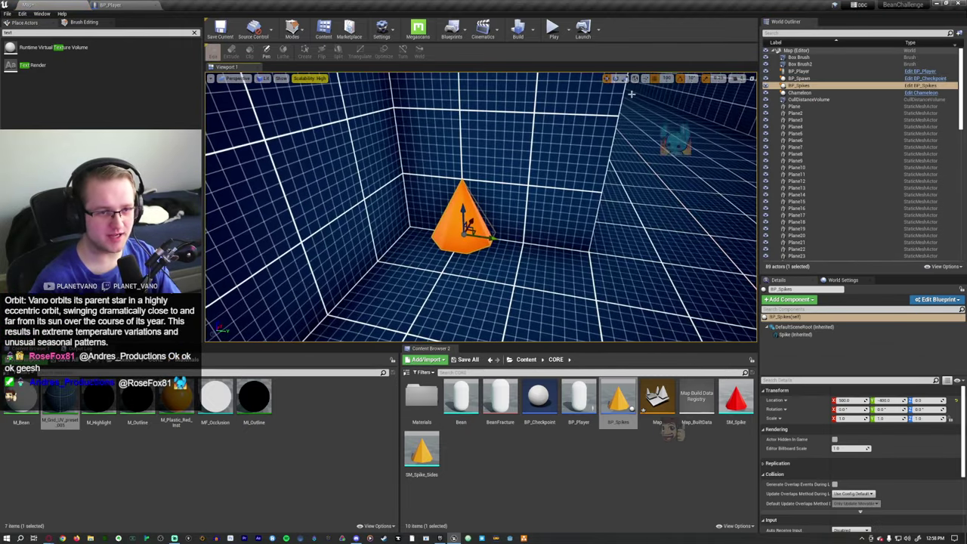
Set the grid snap size to 50 and move BP_Spikes into the floor corner beside the doorway wall, to X 450 and Y -450
left_click(666, 78)
left_click(671, 118)
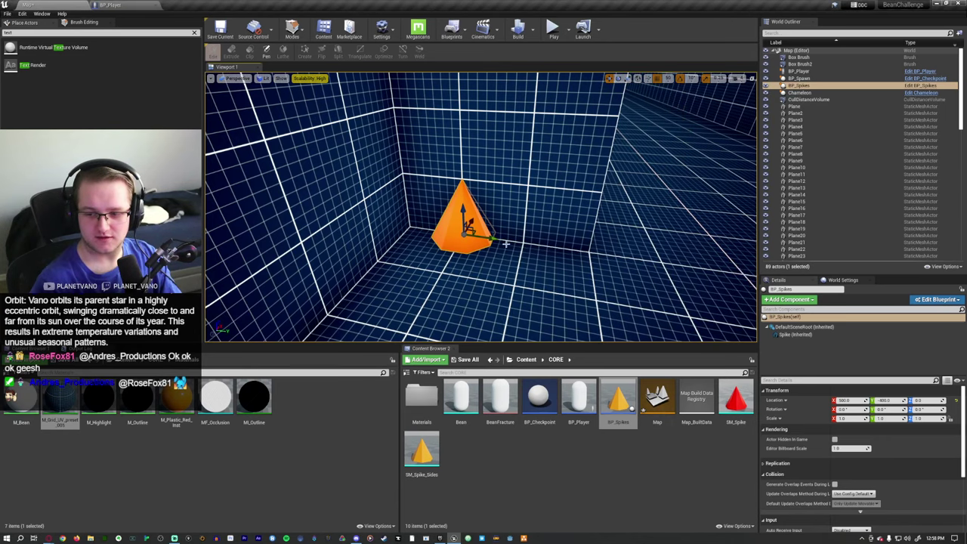
left_click_drag(491, 239, 466, 238)
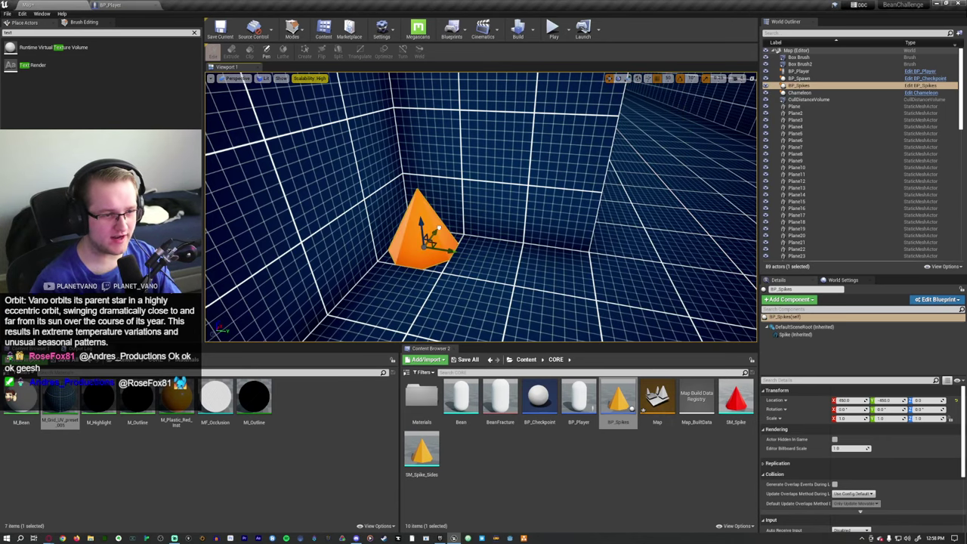
Set the grid snap size to 100 and duplicate the Spike component along Y, giving two spikes on each side of the doorway
right_click_drag(454, 217, 454, 216)
left_click(670, 79)
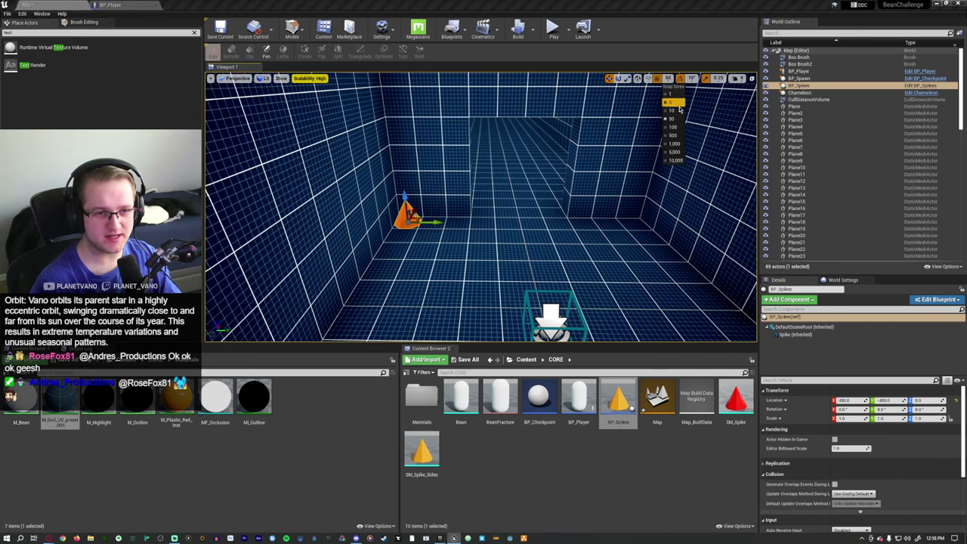
left_click(680, 126)
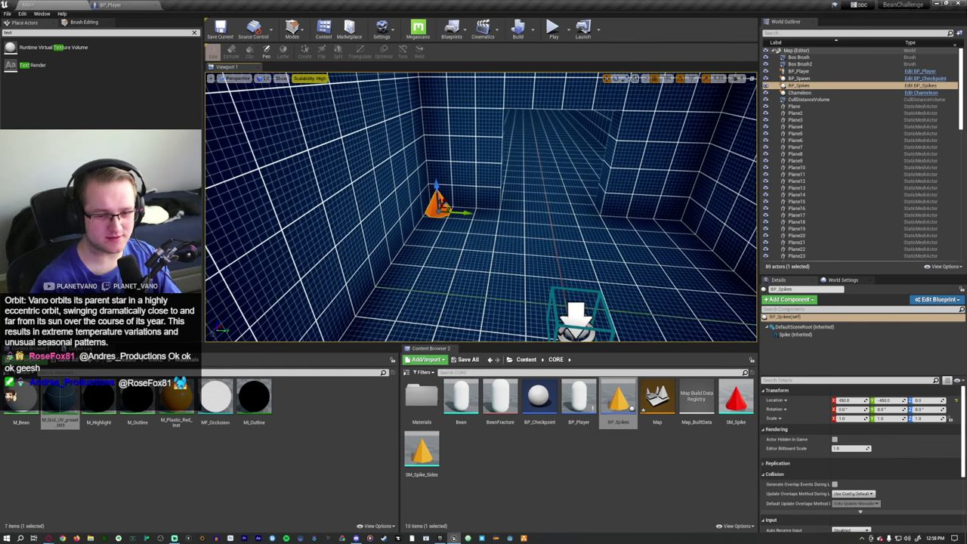
right_click_drag(453, 198, 454, 198)
left_click(446, 200)
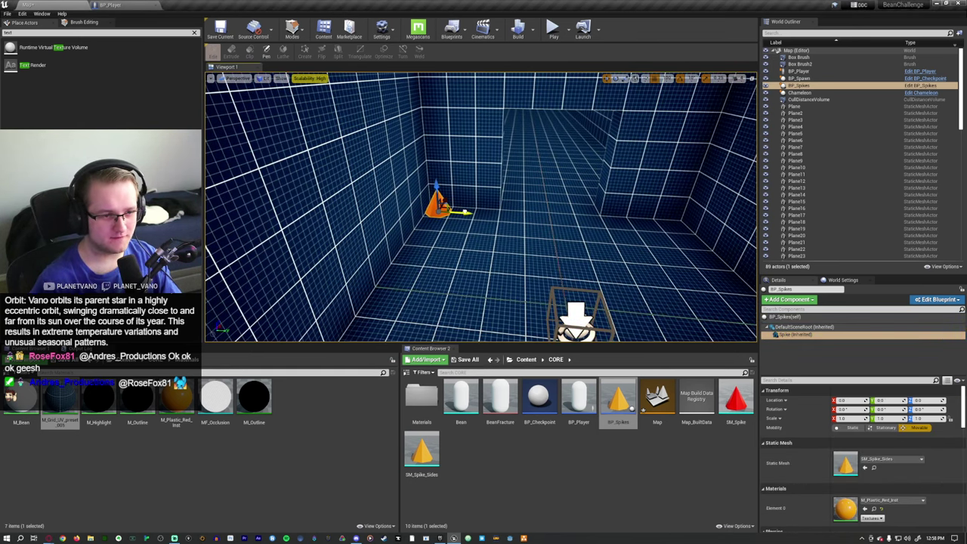
left_click_drag(462, 213, 642, 217, "alt")
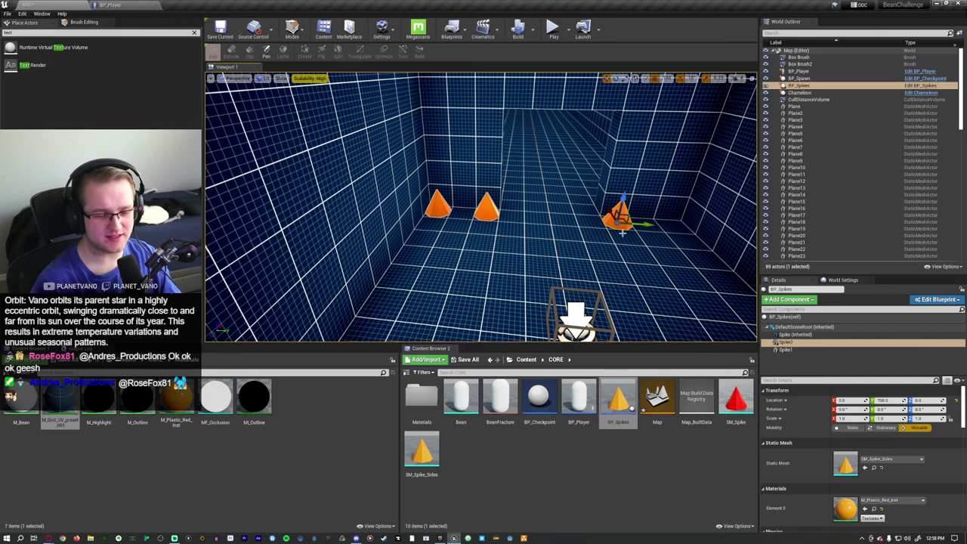
right_click_drag(642, 217, 538, 228)
left_click_drag(538, 228, 591, 229, "alt")
right_click_drag(590, 228, 340, 199)
Add two more Spike copies near the room's back corners, one square in from the walls, one of them at offset X -800, Y 800
left_click_drag(340, 199, 580, 184, "alt")
right_click_drag(580, 184, 393, 219)
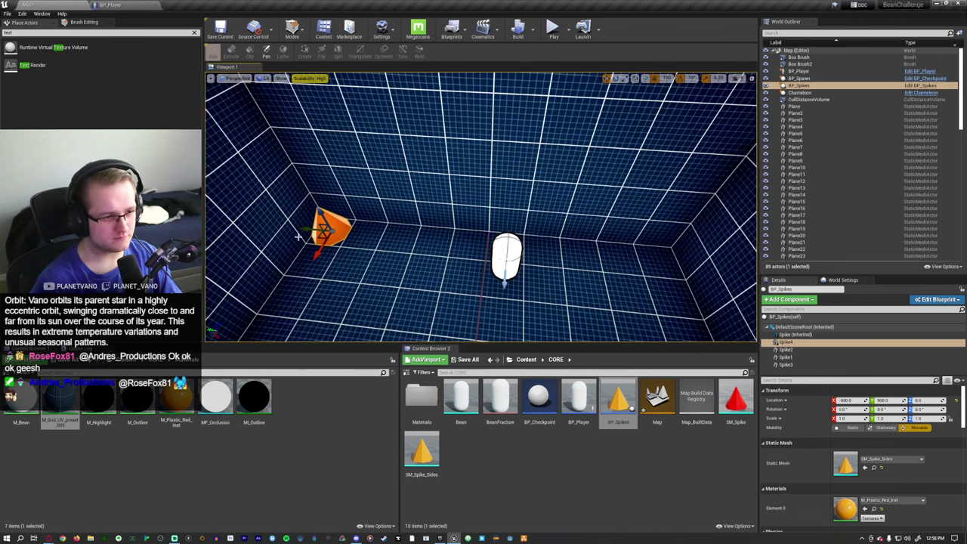
left_click_drag(302, 233, 627, 296, "alt")
left_click(323, 239)
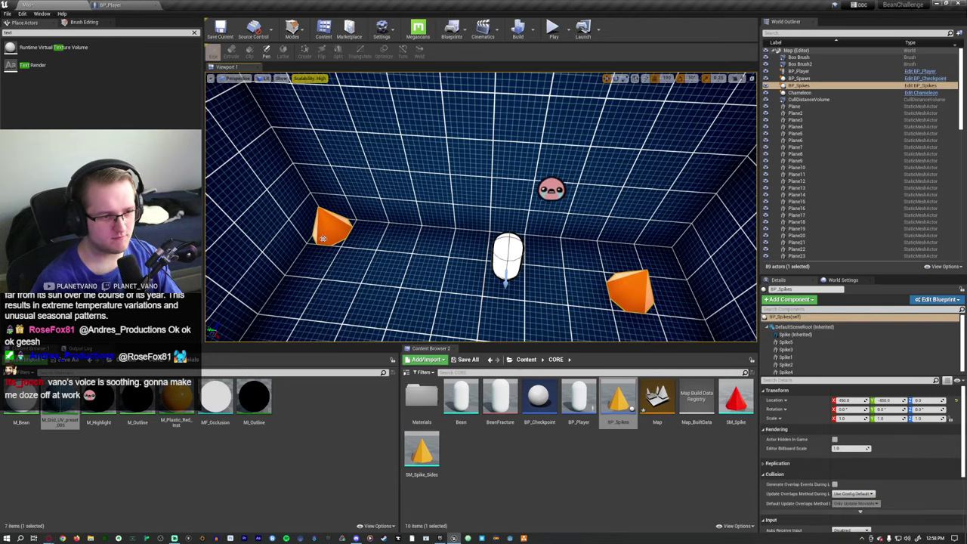
left_click(329, 227)
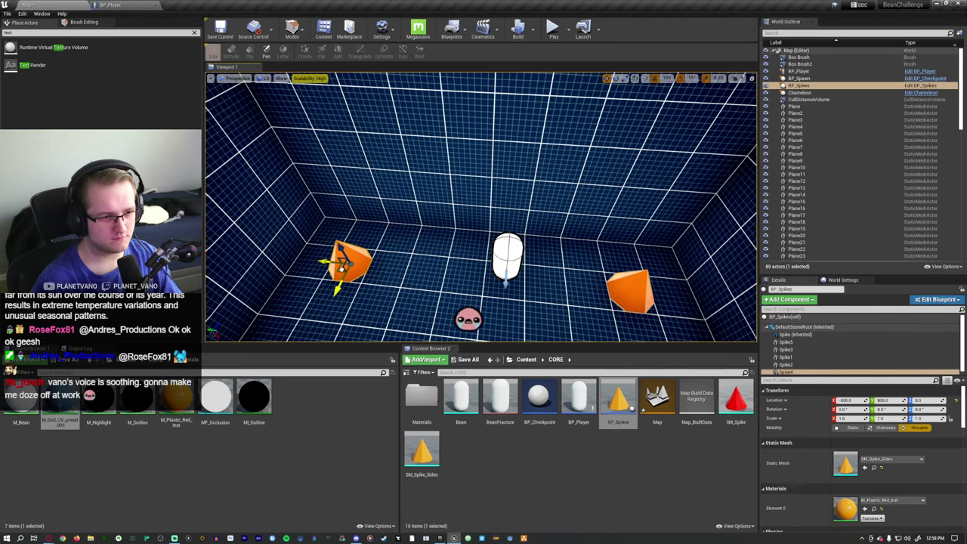
left_click_drag(342, 266, 446, 266, "alt")
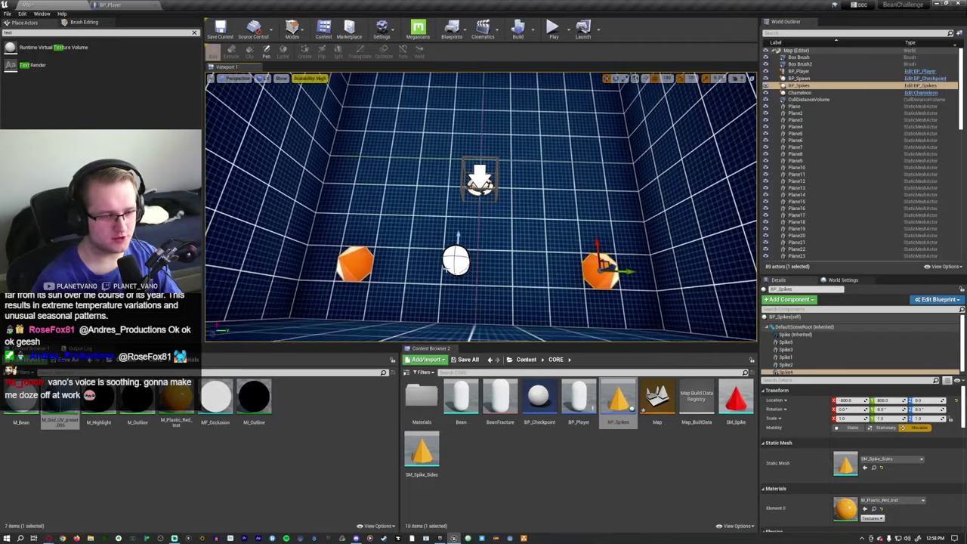
Move BP_Player onto the spawn checkpoint at X -100, Y 0 with grid snap 50, and restore the grid snap size to 100
left_click(455, 263)
left_click(669, 77)
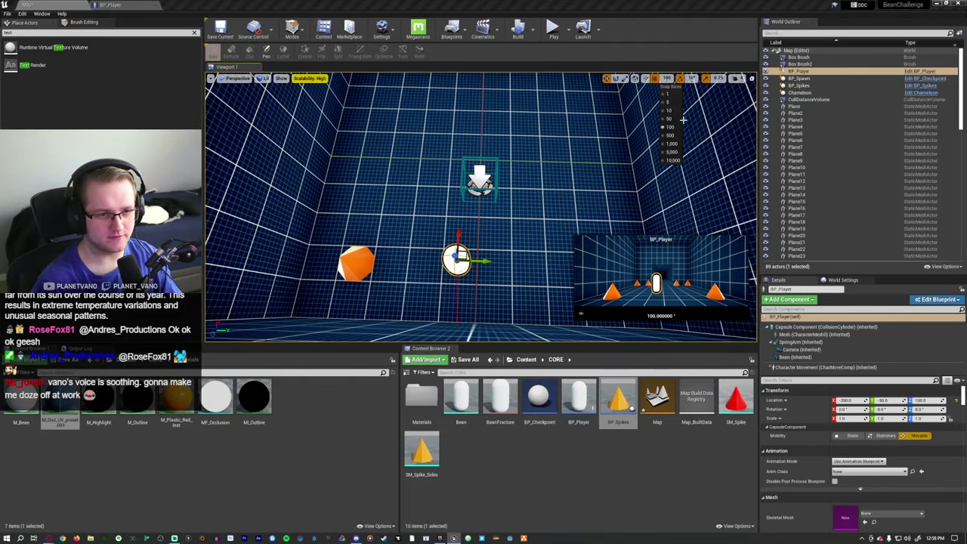
left_click(683, 119)
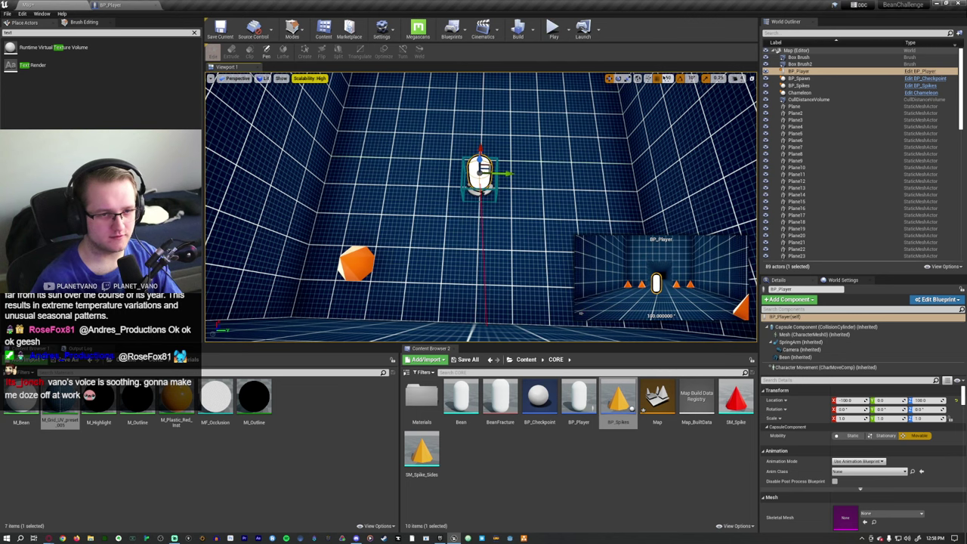
left_click(668, 77)
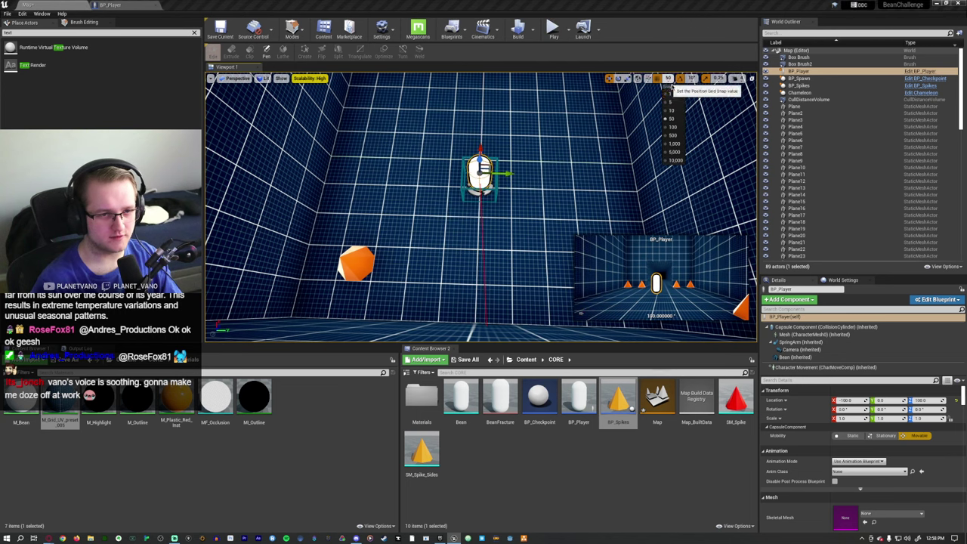
Playtest the room by moving the bean toward the doorway spikes, and stop the session
left_click(552, 28)
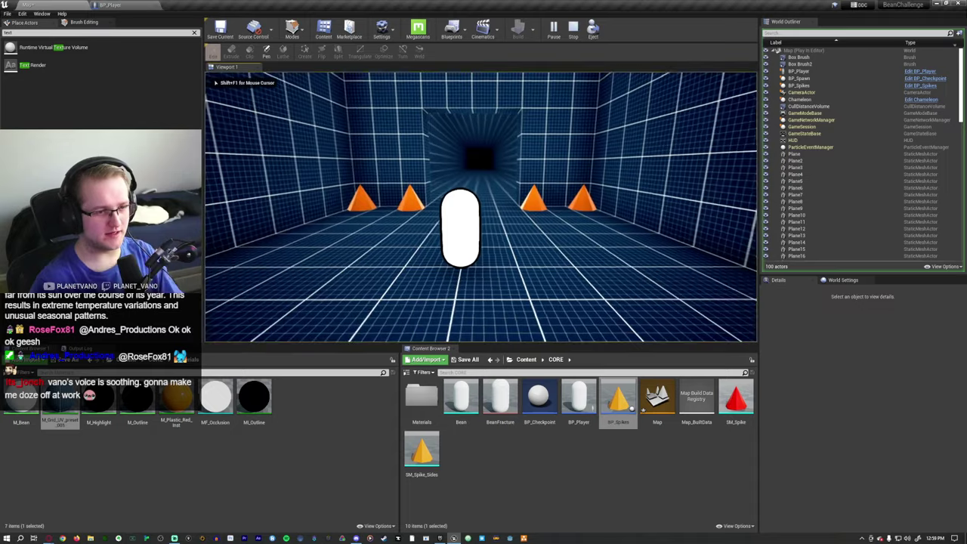
key("w")
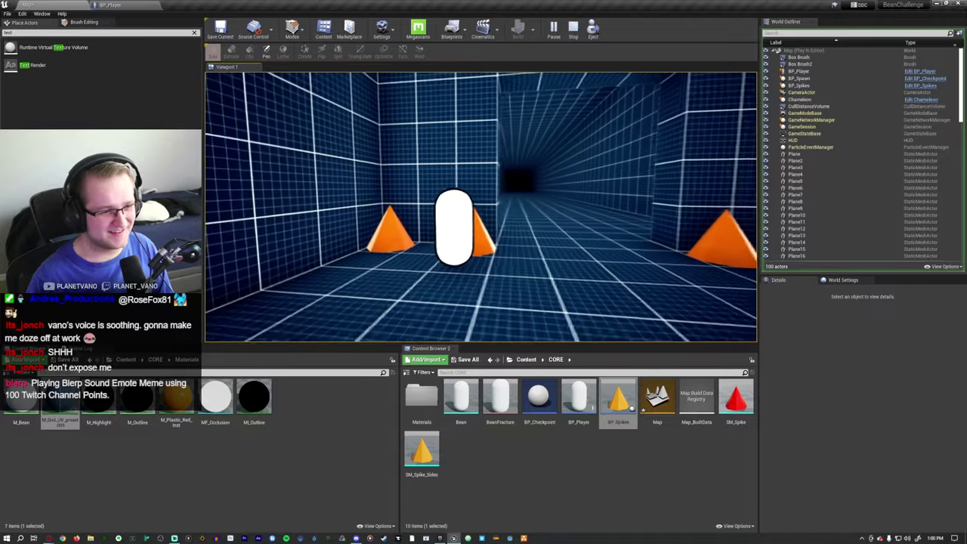
key("Escape")
Delete the doorway wall brush and undo the deletion
double_click(798, 71)
right_click_drag(488, 166, 521, 170)
key("Delete")
left_click(484, 171)
key("Escape")
key("ctrl+z")
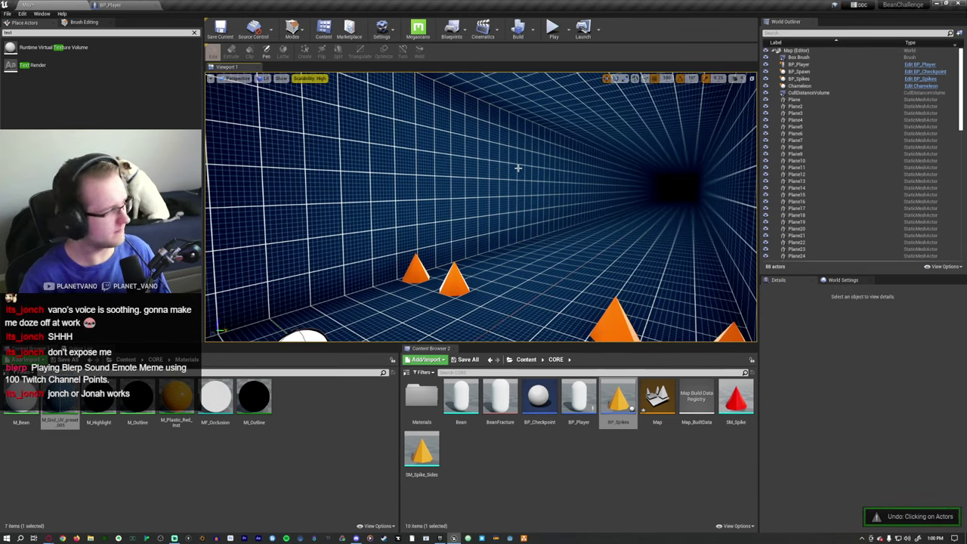
key("ctrl+z")
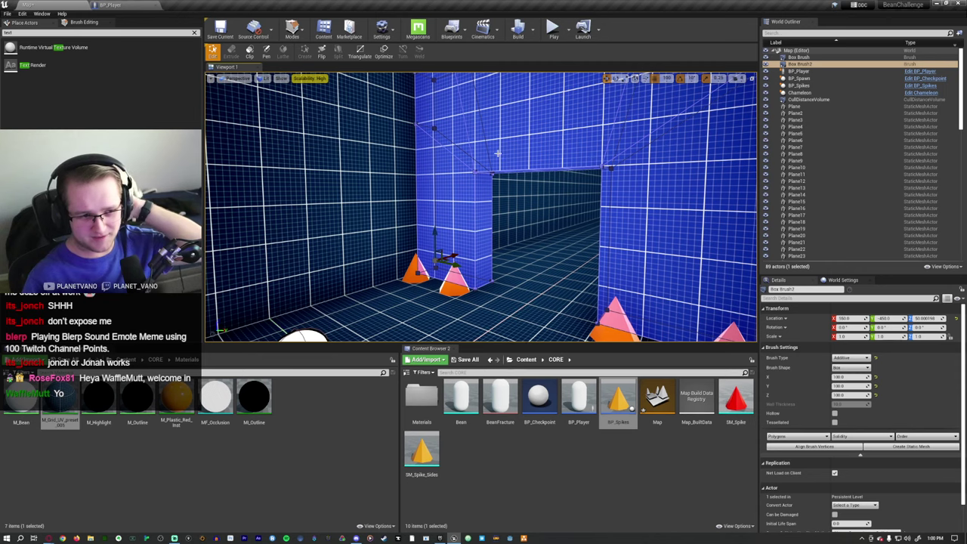
Rotate the doorway wall brush 180 degrees about X and realign it in the room so its opening sits high above the floor
mouse_move(498, 154)
right_mouse_down()
mouse_move(584, 131)
mouse_move(401, 272)
mouse_move(408, 269)
right_mouse_up()
key("e")
mouse_move(414, 218)
left_mouse_down()
mouse_move(389, 250)
mouse_move(395, 274)
left_mouse_up()
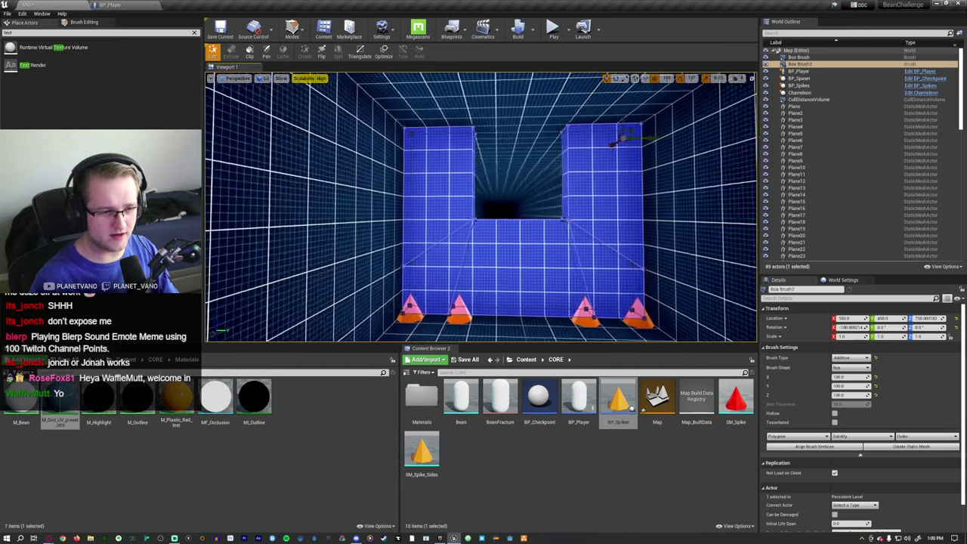
right_click_drag(395, 273, 395, 274)
key("Escape")
right_click_drag(470, 326, 511, 335)
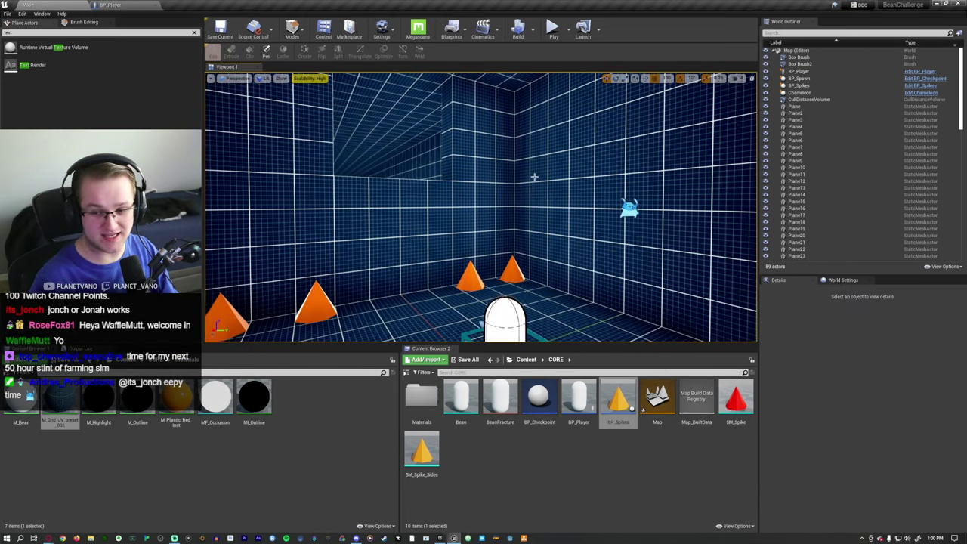
Playtest the raised opening in full screen with a jump, stop the session, and inspect the room from above
key("alt+p")
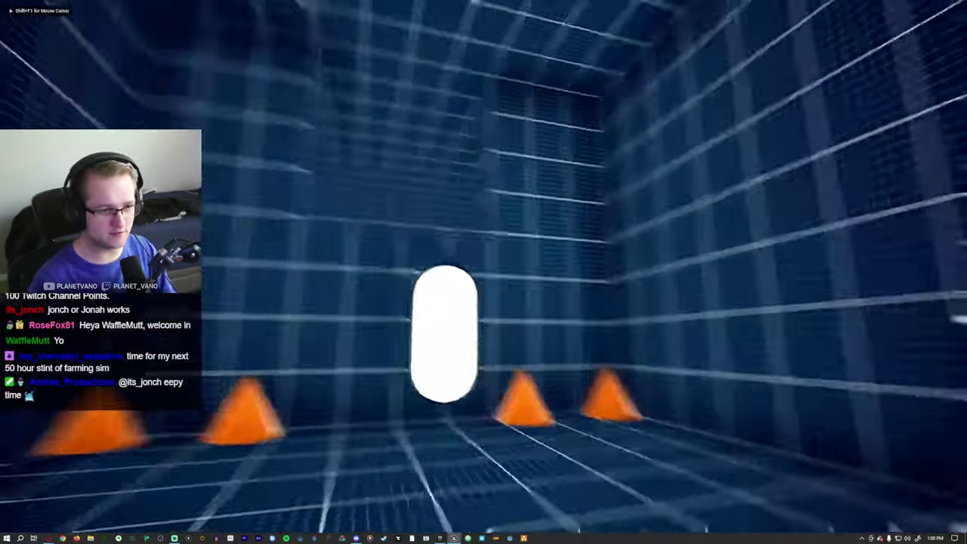
key("space")
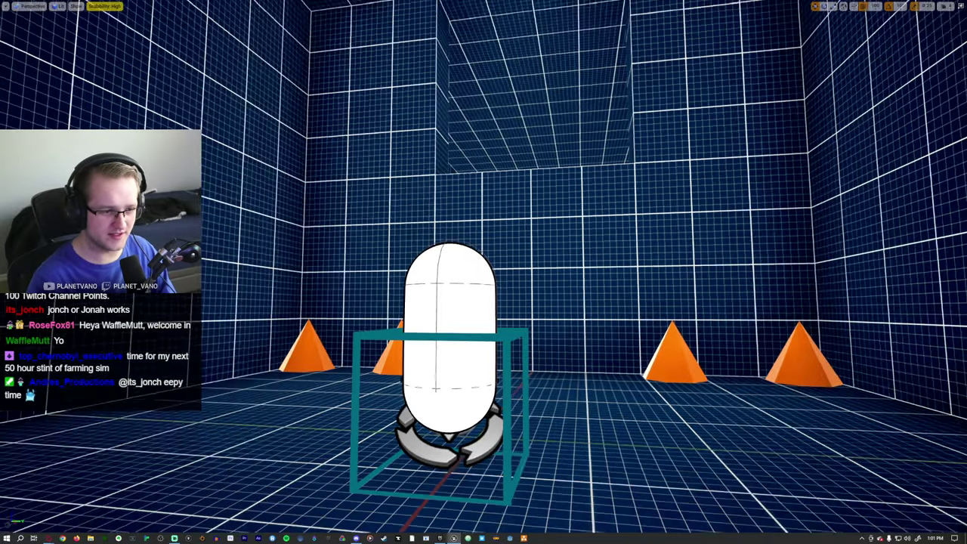
right_click_drag(484, 272, 484, 273)
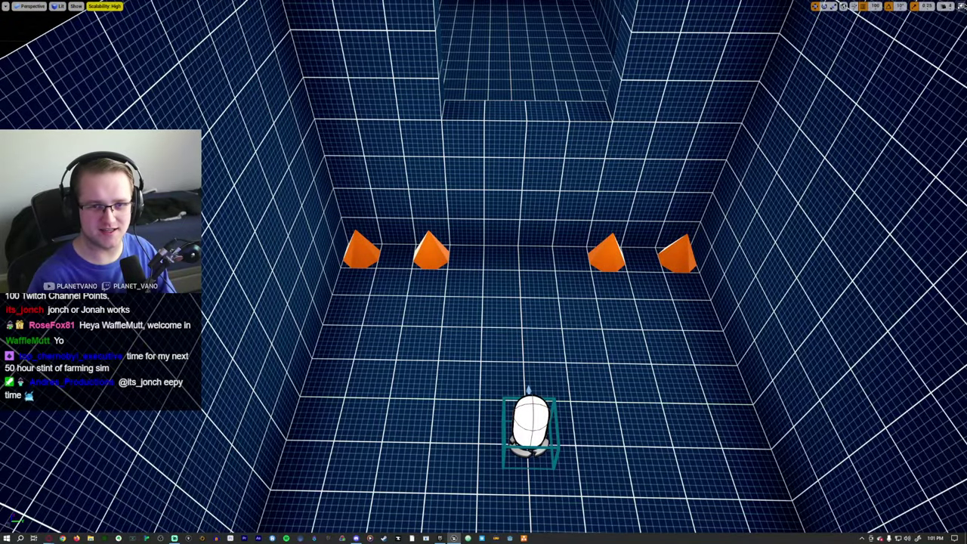
key("F11")
right_click_drag(481, 208, 481, 207)
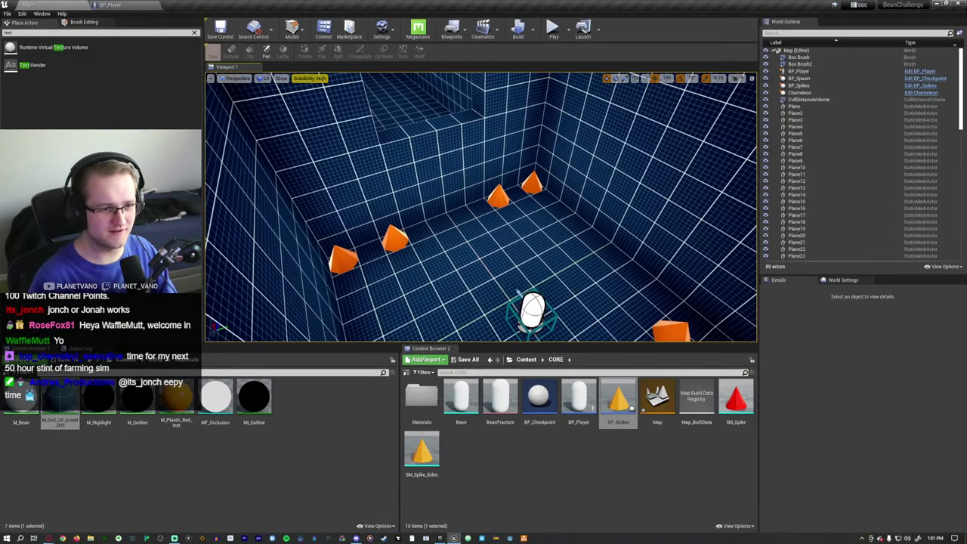
Place an additive linear stair brush on the room floor between the spikes and the raised opening
left_click(89, 24)
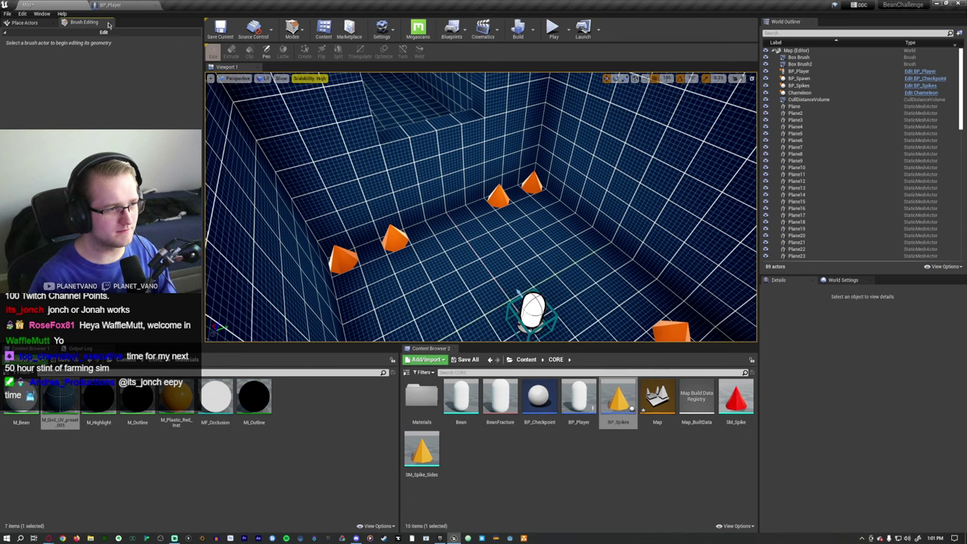
left_click(25, 23)
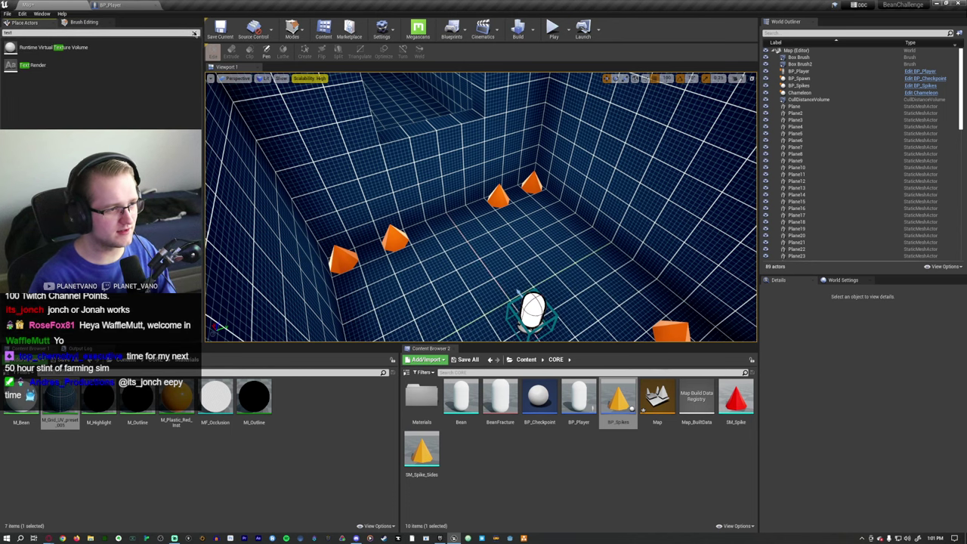
left_click(19, 89)
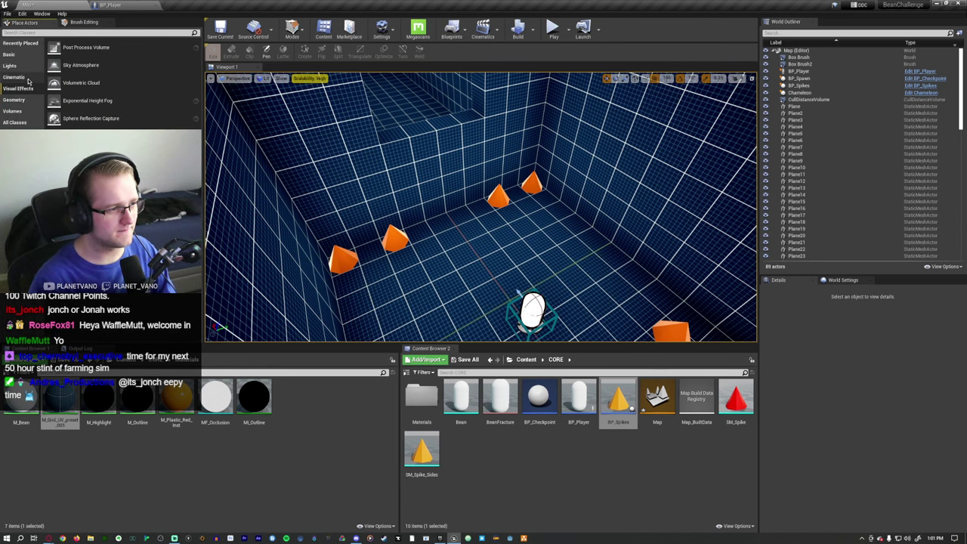
left_click(14, 99)
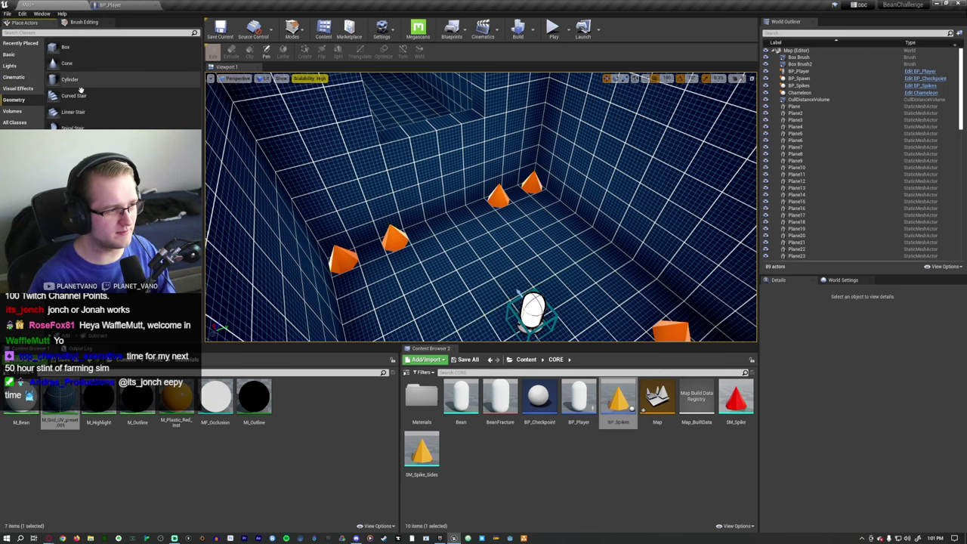
left_click_drag(72, 112, 434, 283)
scroll(458, 251, "up", 3)
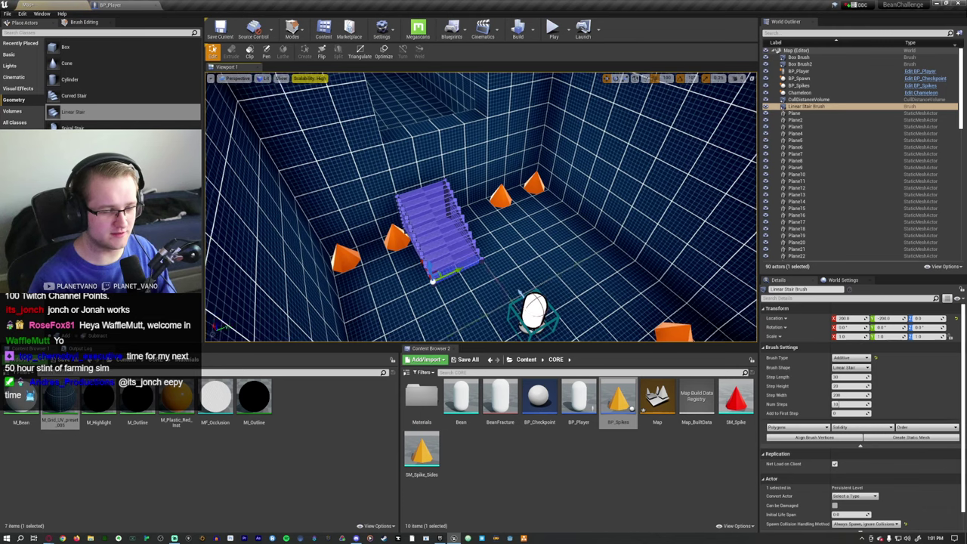
scroll(459, 252, "down", 3)
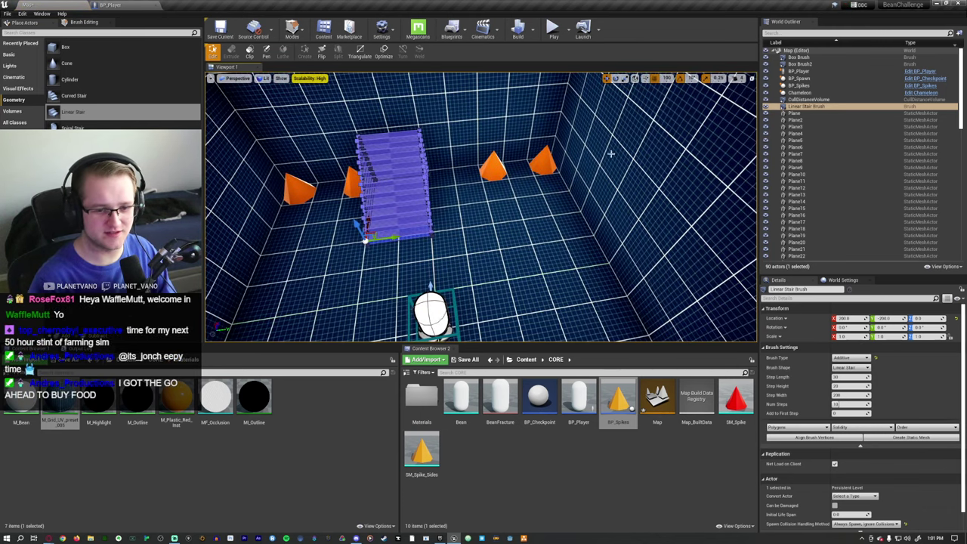
Set the stair brush's step width to 400 and step height to 44, checking its top against the opening's ledge
scroll(617, 98, "up", 2)
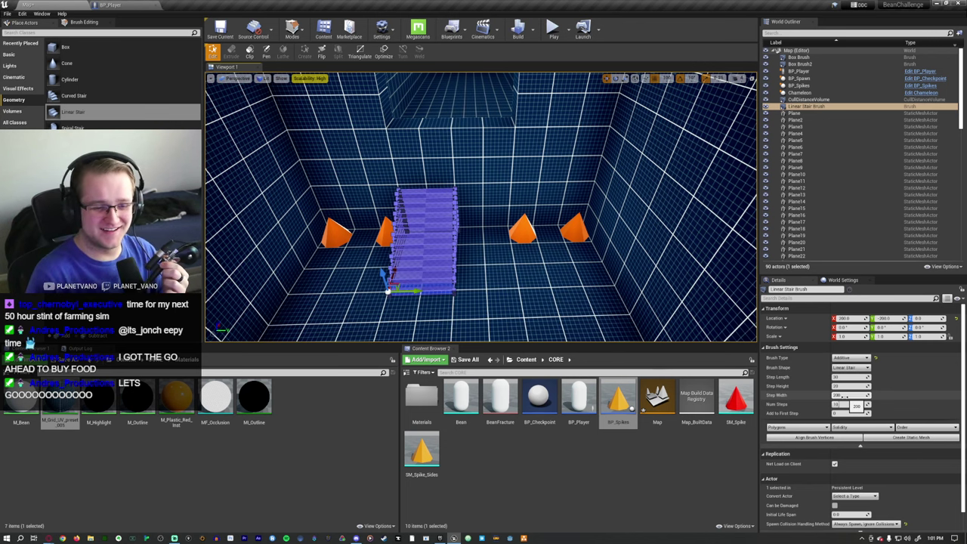
mouse_move(850, 401)
left_mouse_down()
mouse_move(903, 401)
mouse_move(862, 386)
mouse_move(892, 386)
mouse_move(855, 386)
left_mouse_up()
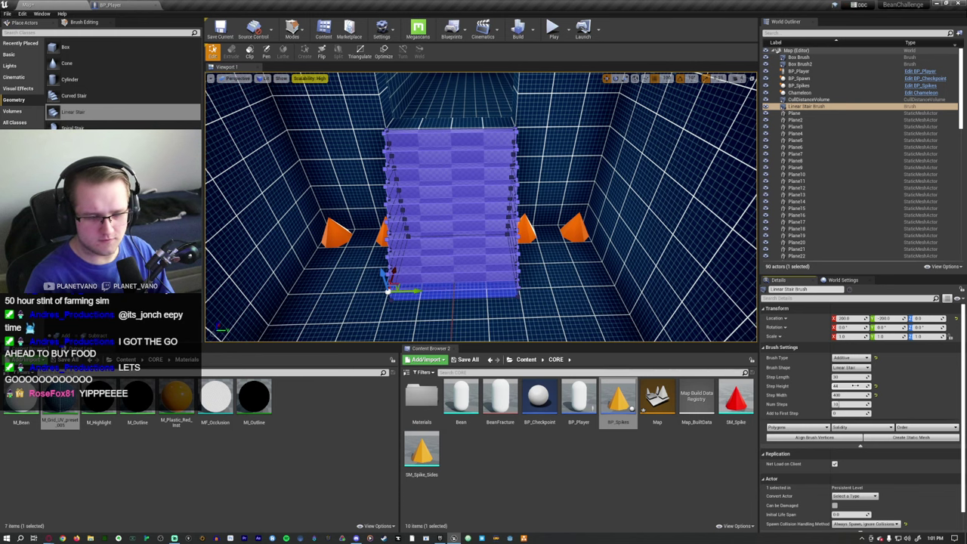
mouse_move(553, 280)
right_mouse_down()
mouse_move(537, 269)
mouse_move(553, 279)
right_mouse_up()
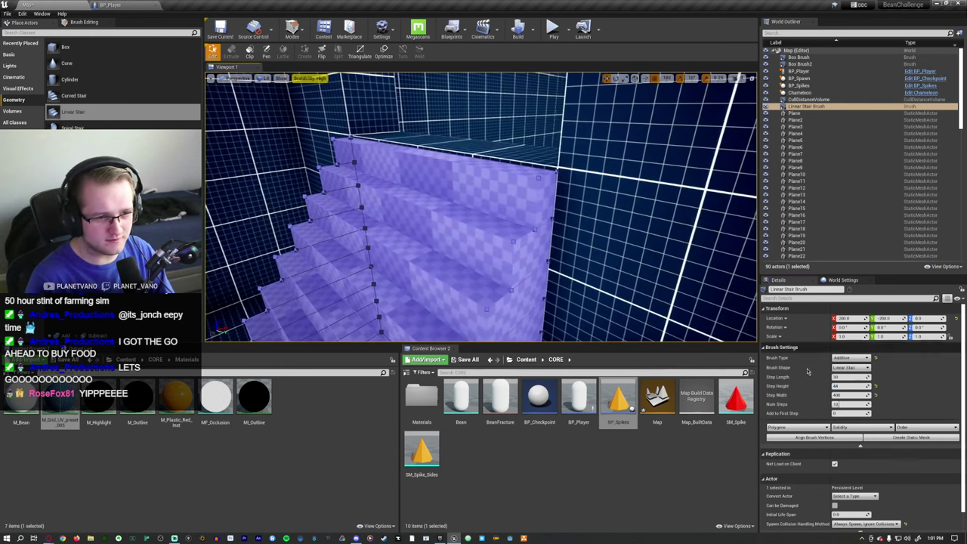
left_click_drag(855, 387, 890, 387)
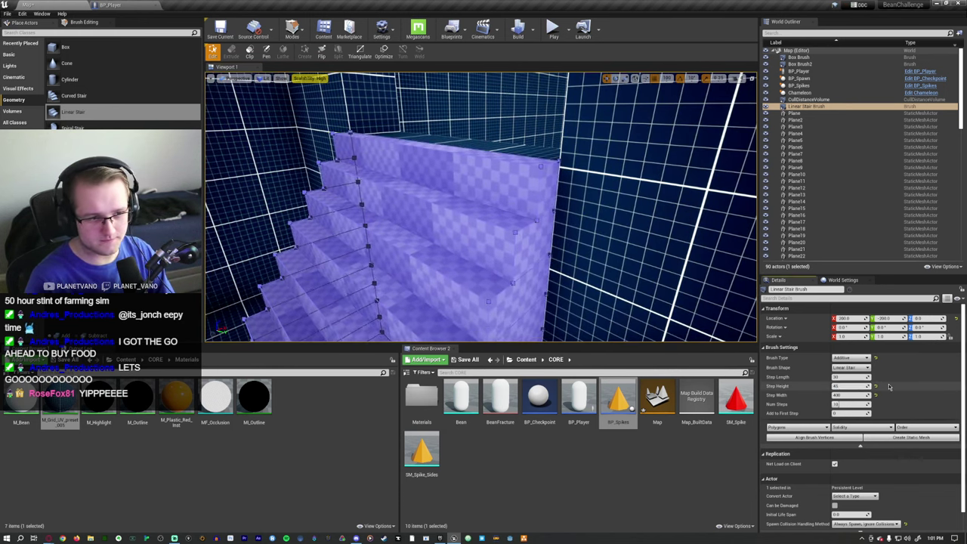
right_click_drag(484, 227, 446, 227)
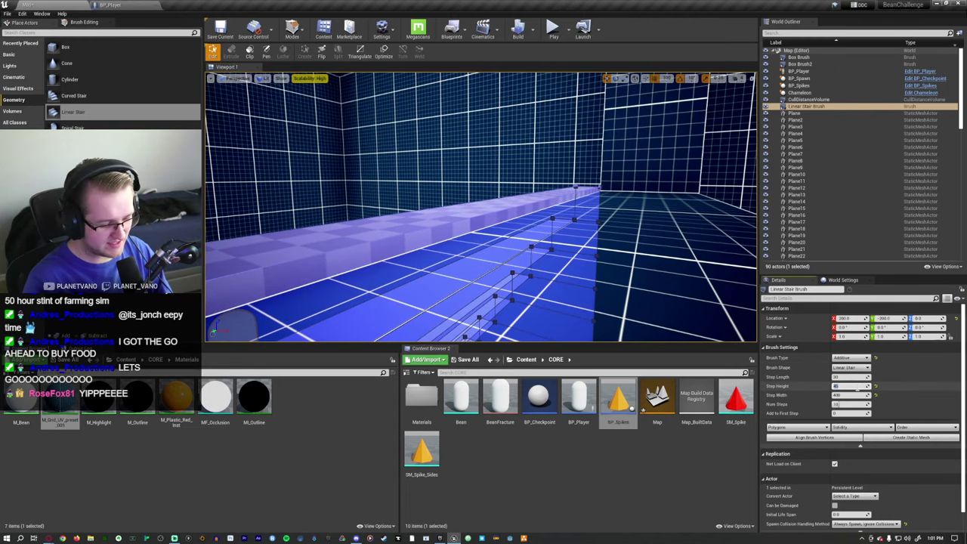
mouse_move(724, 307)
right_mouse_down()
mouse_move(707, 306)
mouse_move(724, 307)
mouse_move(736, 332)
mouse_move(718, 330)
right_mouse_up()
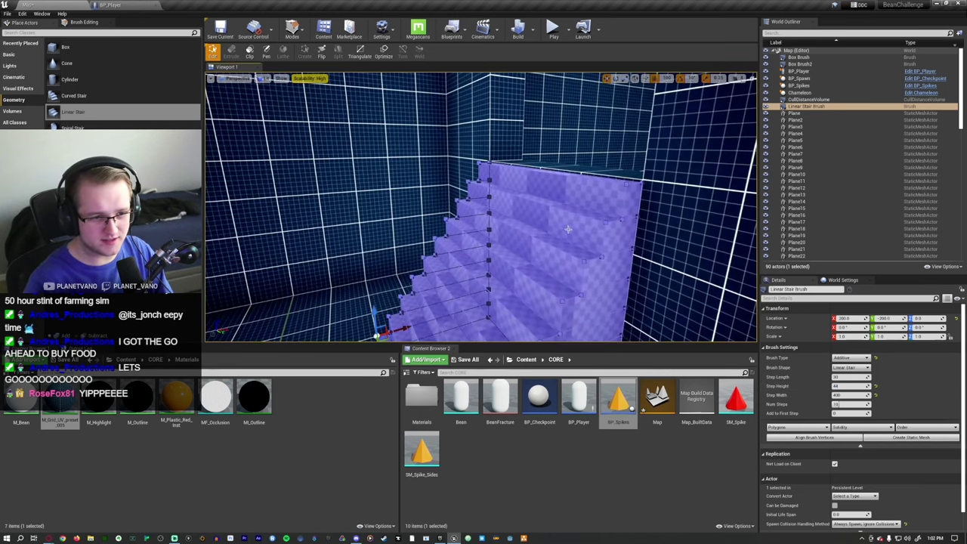
Set the stair brush's step height to 40 and step length to 50
left_click(870, 386)
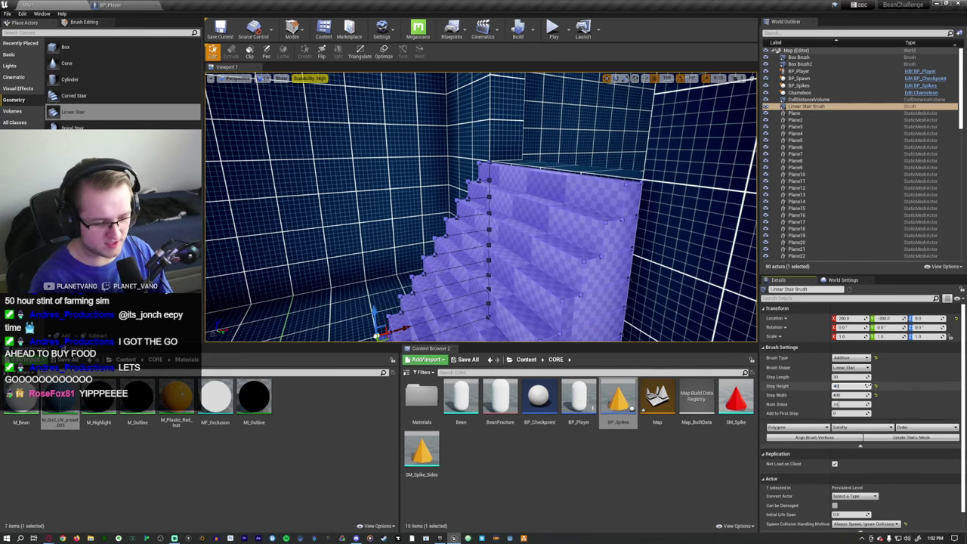
key("Return")
mouse_move(529, 226)
right_mouse_down()
mouse_move(590, 226)
mouse_move(575, 227)
right_mouse_up()
left_click(847, 378)
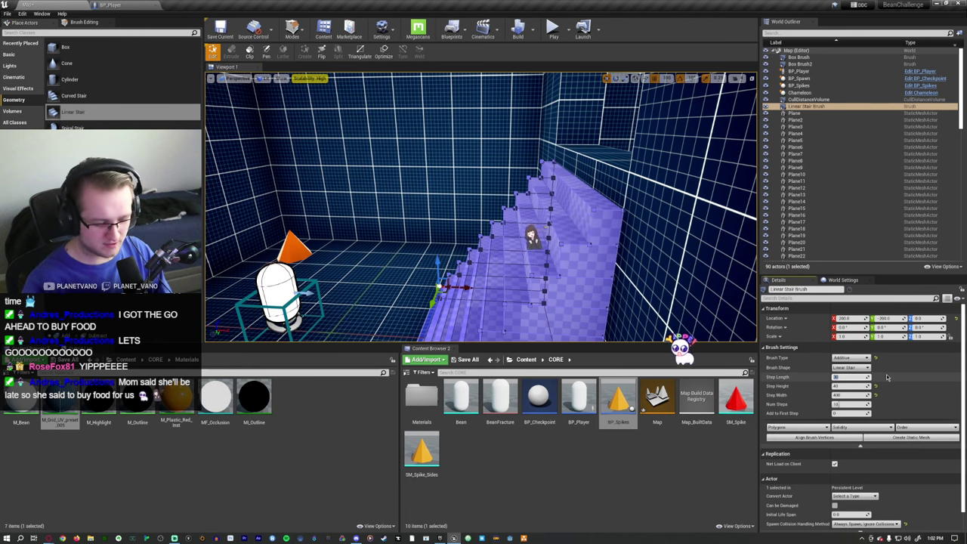
key("Return")
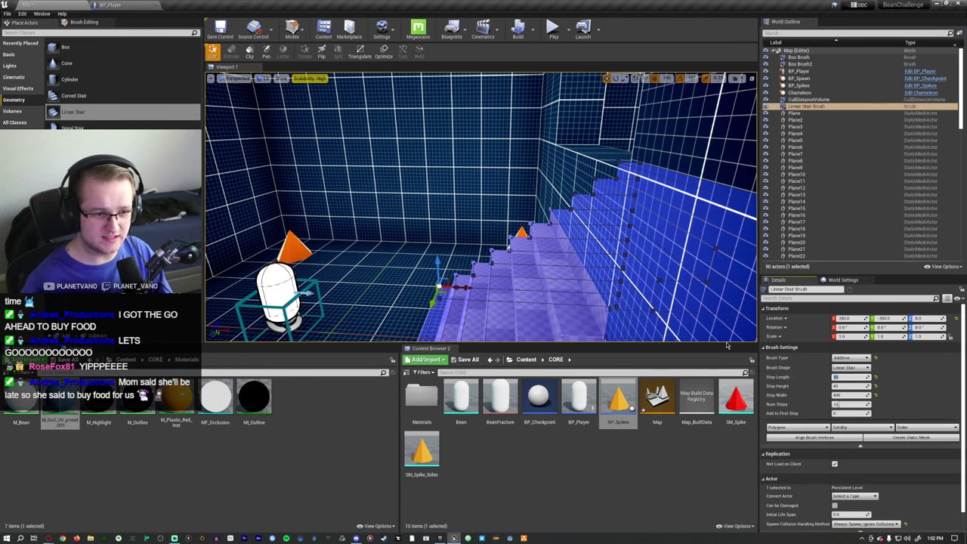
Move the stair brush to X 0, reduce the grid snap size, and raise the brush to Z 50
mouse_move(718, 332)
right_mouse_down()
mouse_move(718, 348)
mouse_move(650, 348)
mouse_move(650, 370)
mouse_move(650, 356)
right_mouse_up()
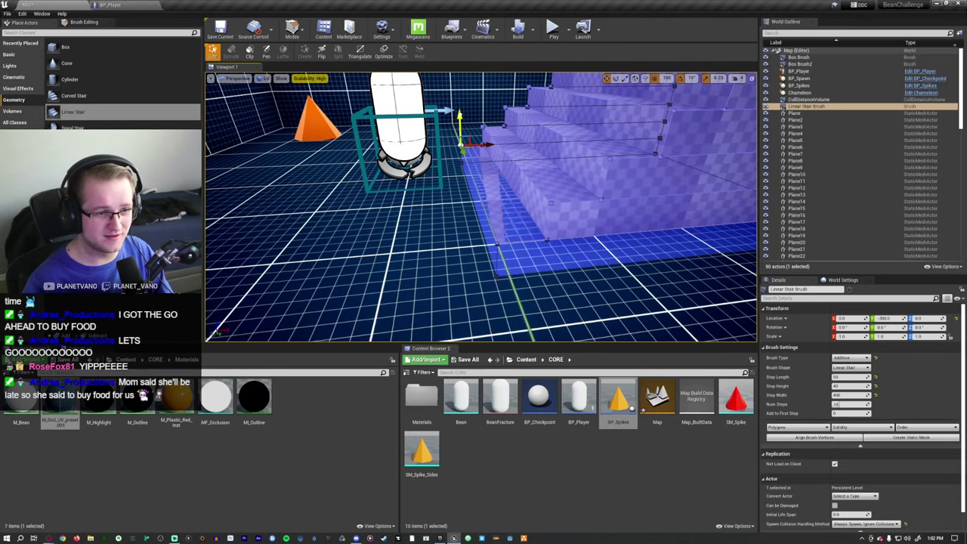
mouse_move(457, 121)
left_mouse_down()
mouse_move(457, 72)
mouse_move(457, 121)
left_mouse_up()
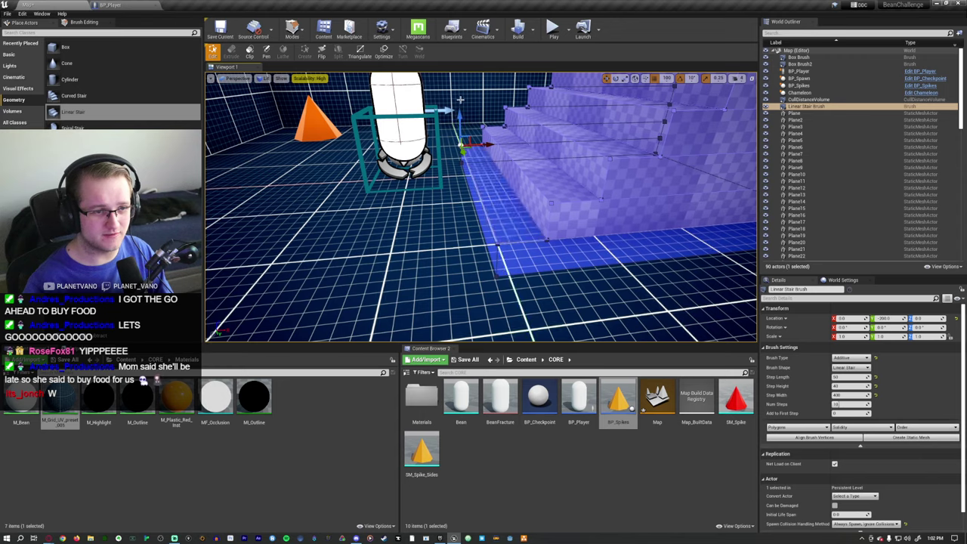
left_click(666, 79)
left_click(669, 119)
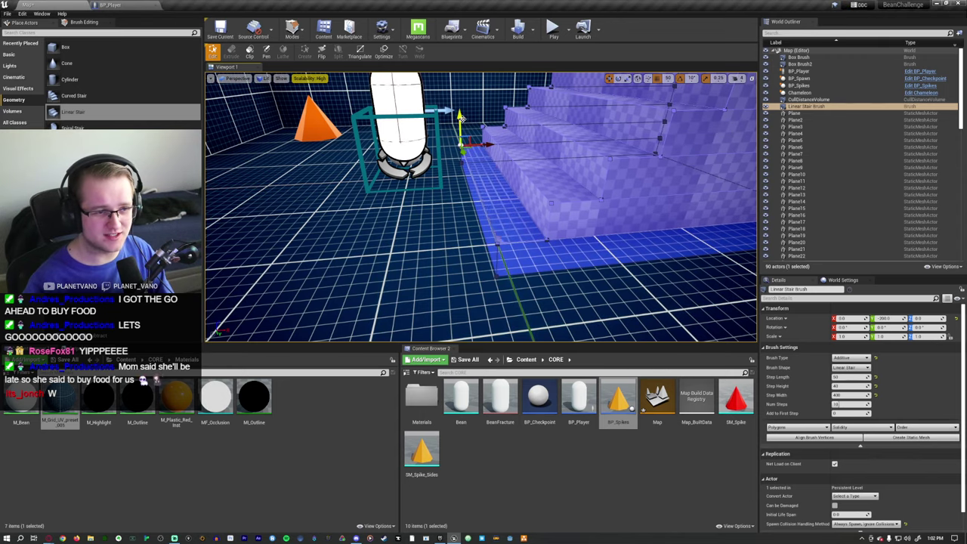
left_click_drag(460, 114, 459, 91)
mouse_move(514, 192)
right_mouse_down()
mouse_move(529, 181)
mouse_move(484, 196)
mouse_move(492, 174)
mouse_move(514, 192)
mouse_move(530, 185)
mouse_move(514, 196)
mouse_move(484, 189)
mouse_move(495, 198)
right_mouse_up()
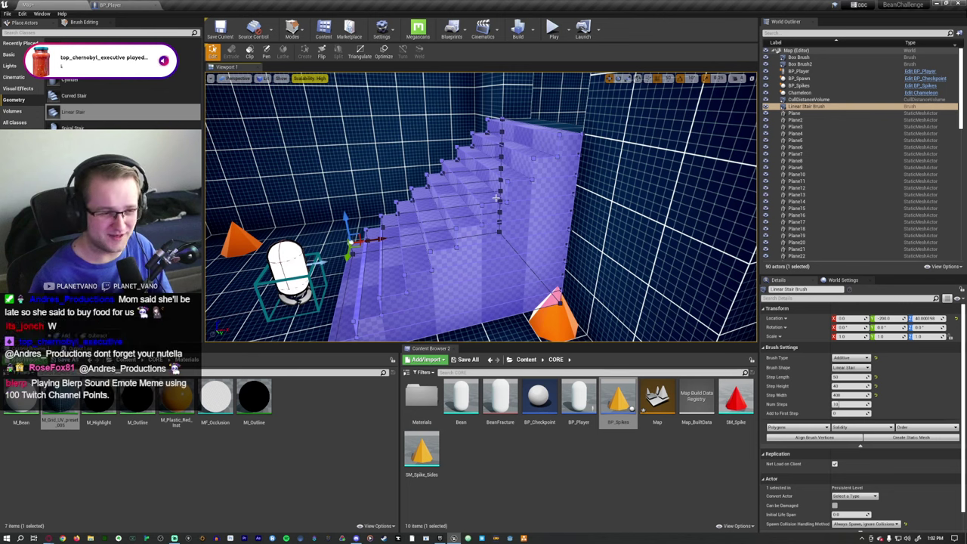
Set the stair brush's step length to 40 and shift the brush to X 100 against the wall below the opening
right_click_drag(497, 198, 446, 201)
left_click_drag(846, 376, 817, 377)
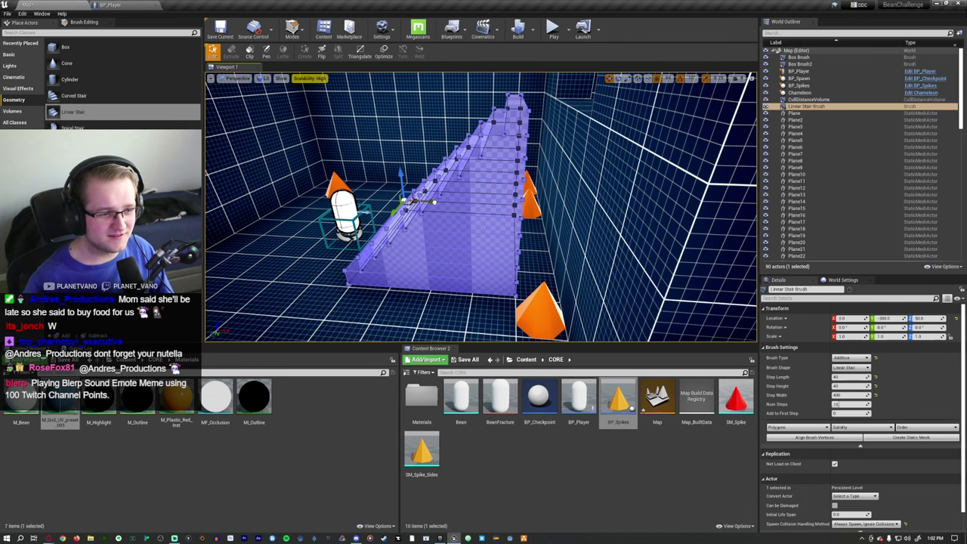
right_click_drag(454, 202, 438, 204)
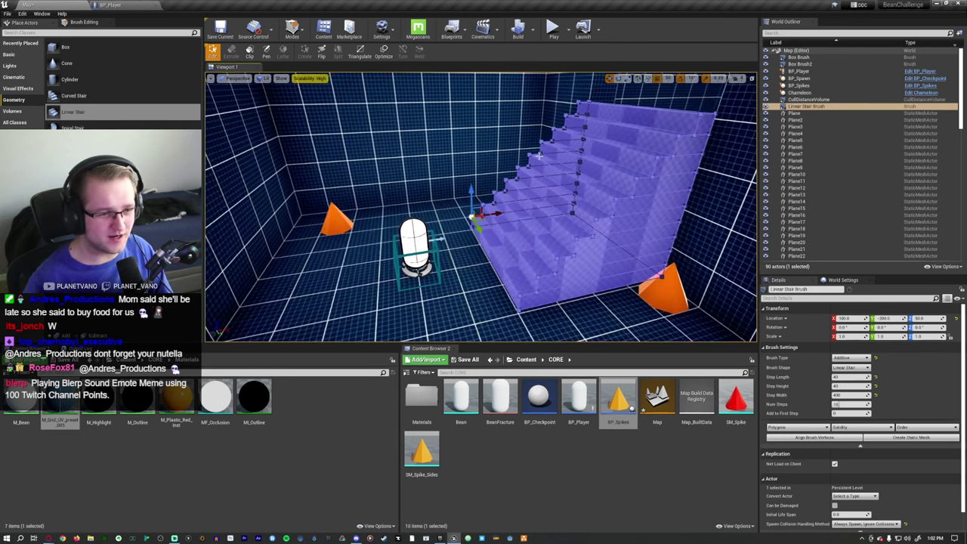
Playtest the stairs in two runs, moving the bean up to the raised opening, and stop the session
left_click(553, 30)
key("w")
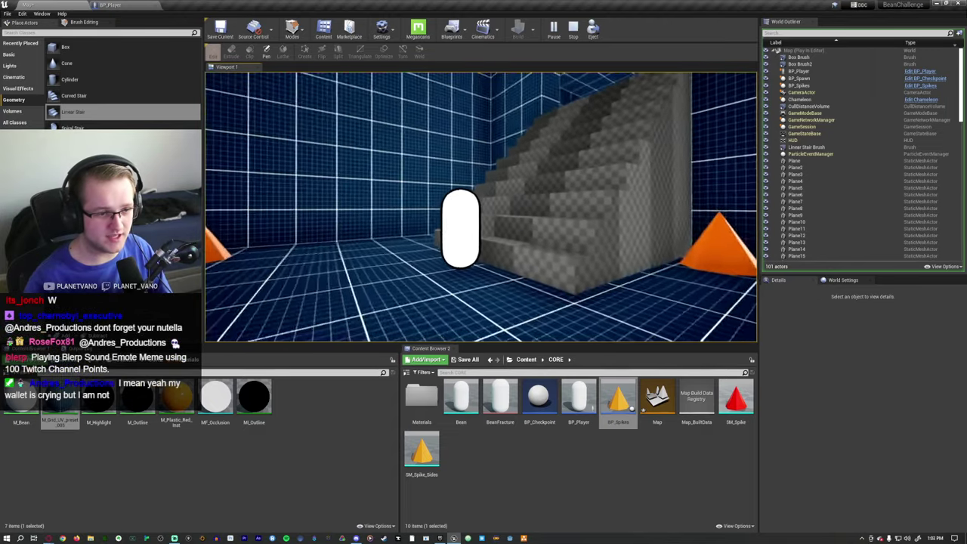
key("Escape")
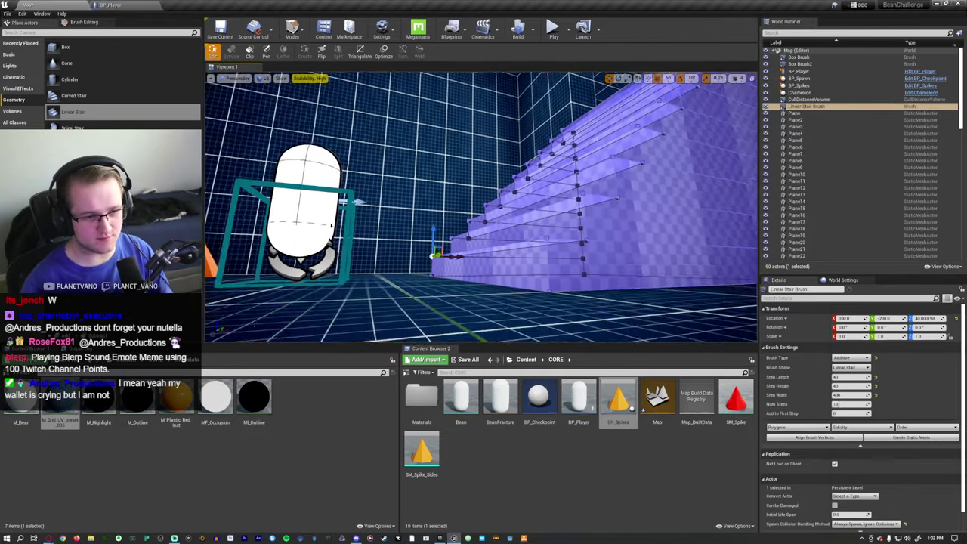
left_click(552, 31)
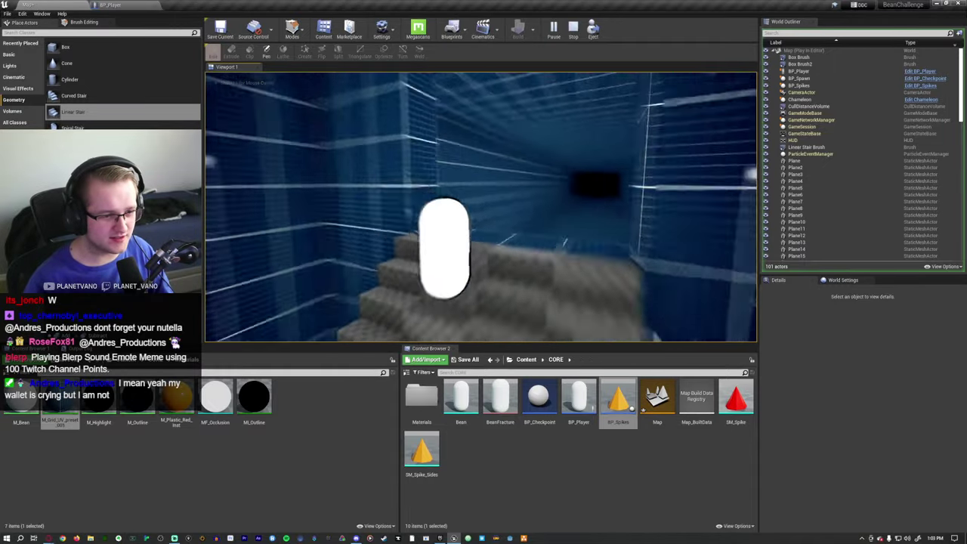
key("s")
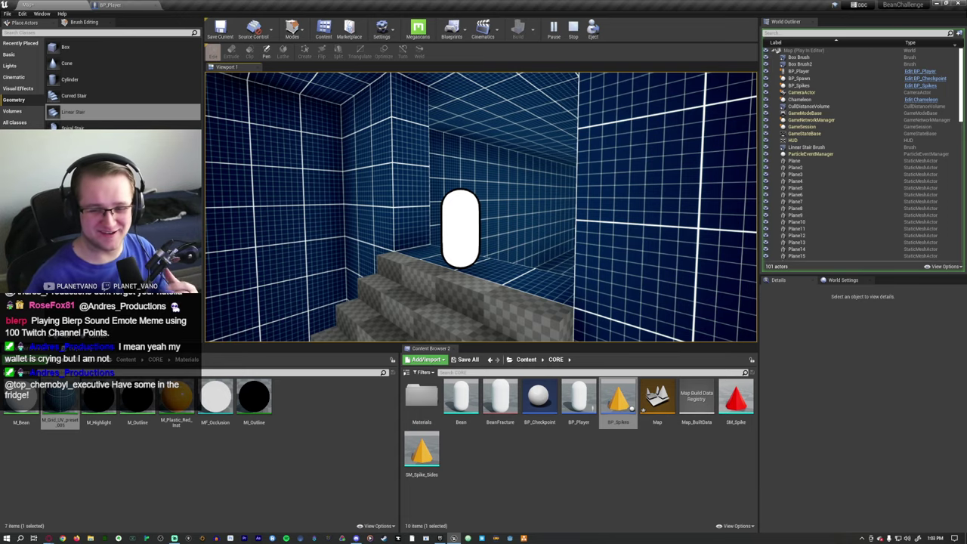
key("w")
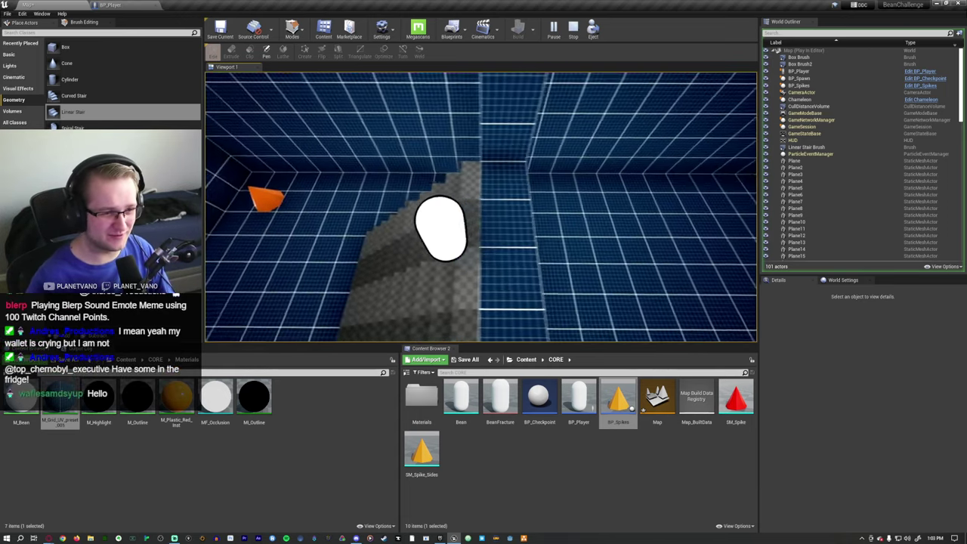
key("Escape")
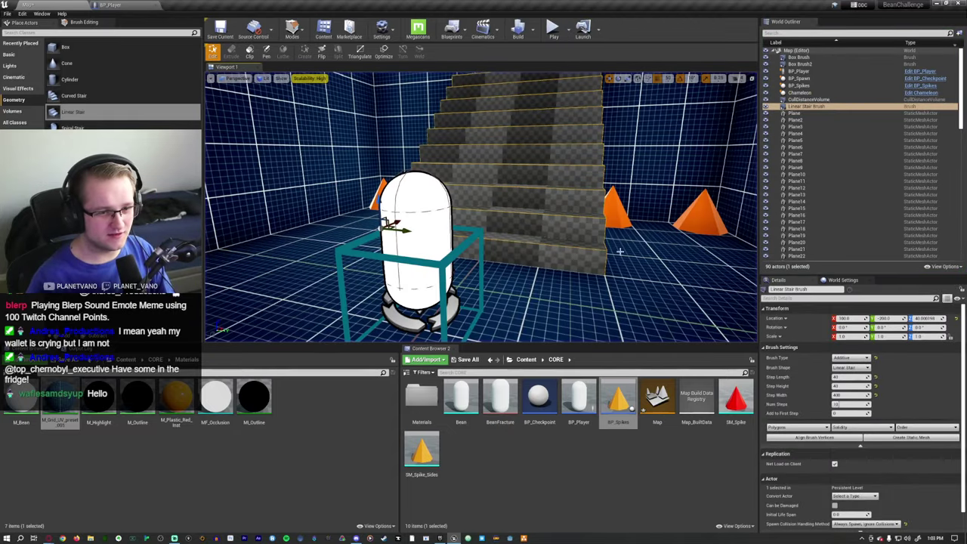
Set the stair brush's step height to 35 and inspect the staircase against the opening
left_click(852, 386)
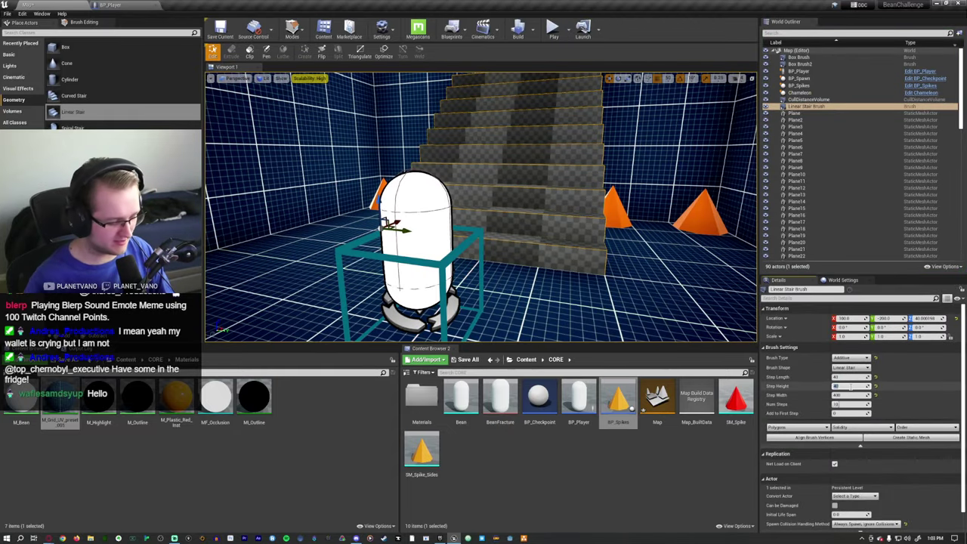
type("25")
key("Return")
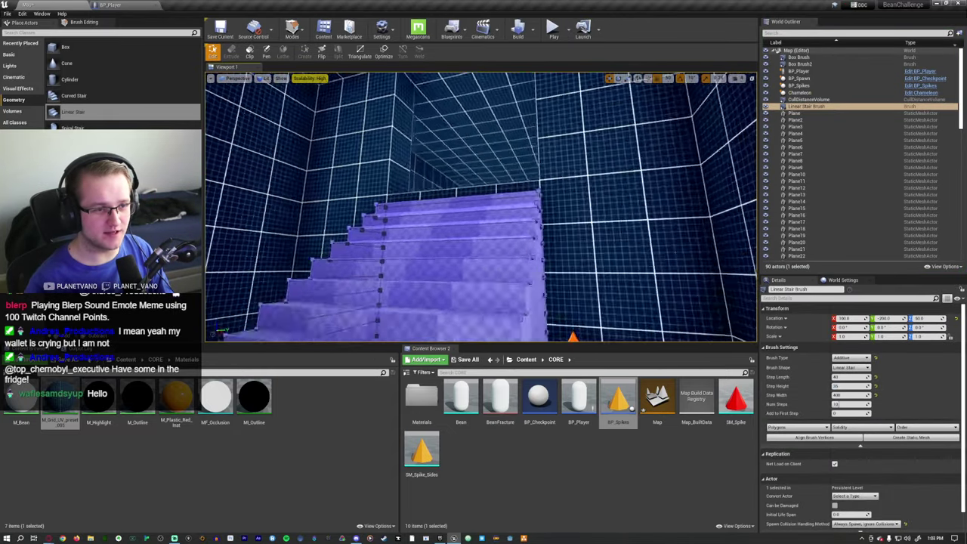
right_click_drag(519, 254, 518, 254)
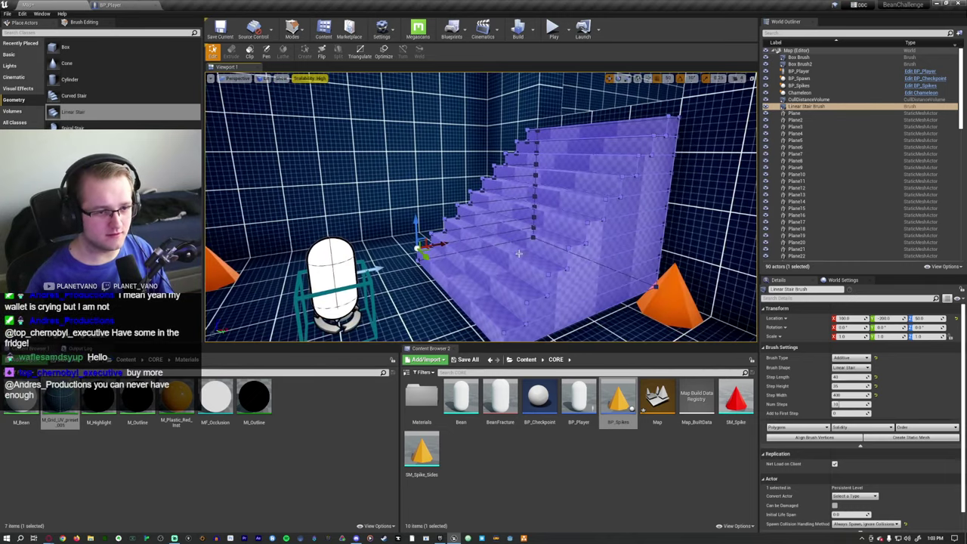
Reselect the whole linear stair brush and leave brush editing mode
scroll(814, 435, "down", 1)
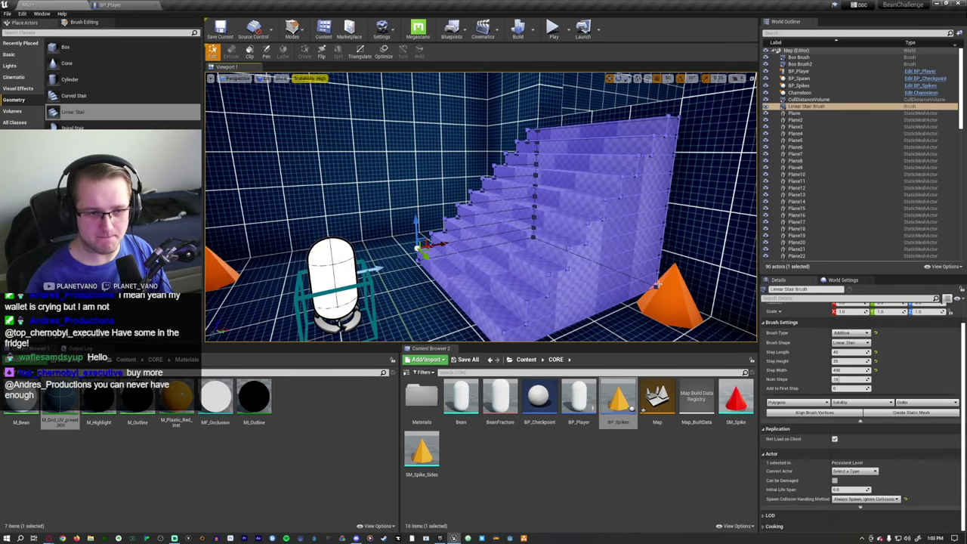
left_click(816, 412)
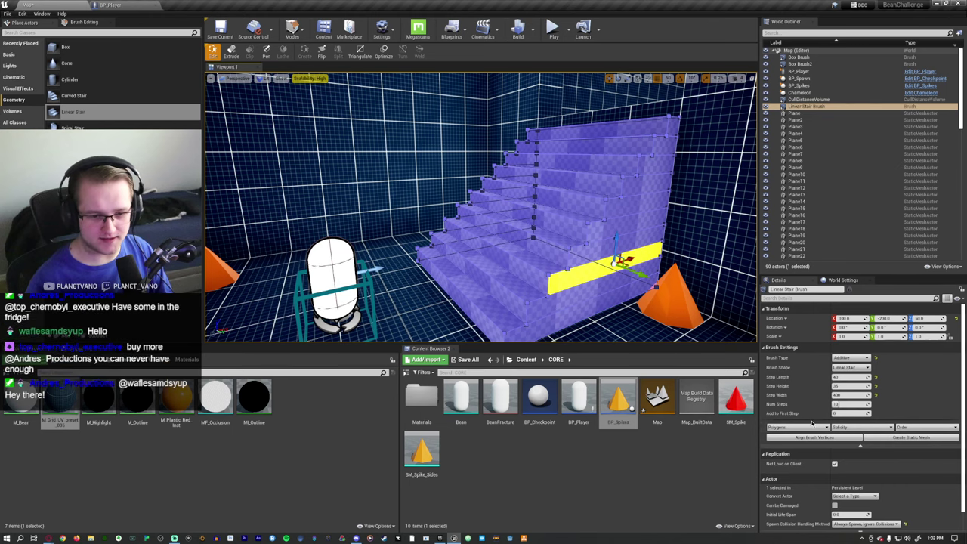
left_click(800, 92)
left_click(807, 105)
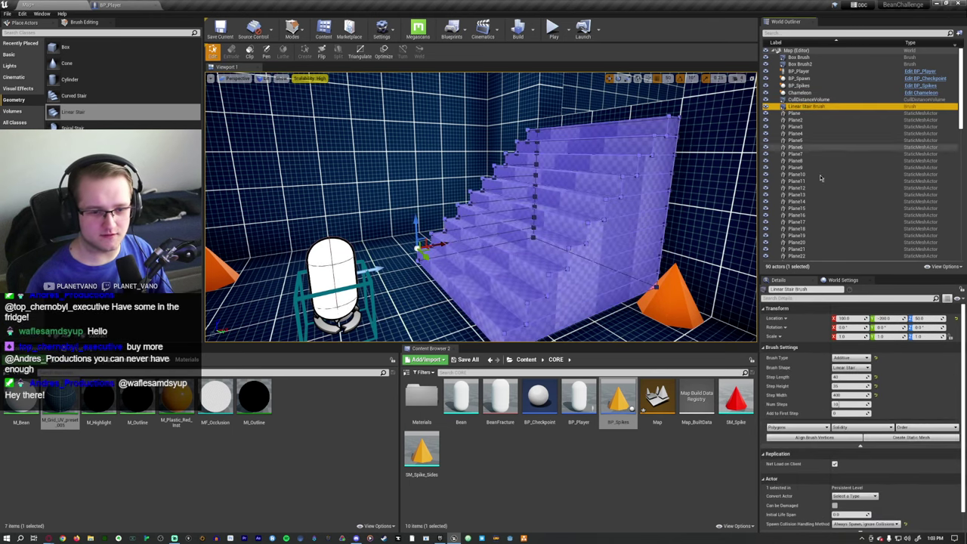
left_click(107, 23)
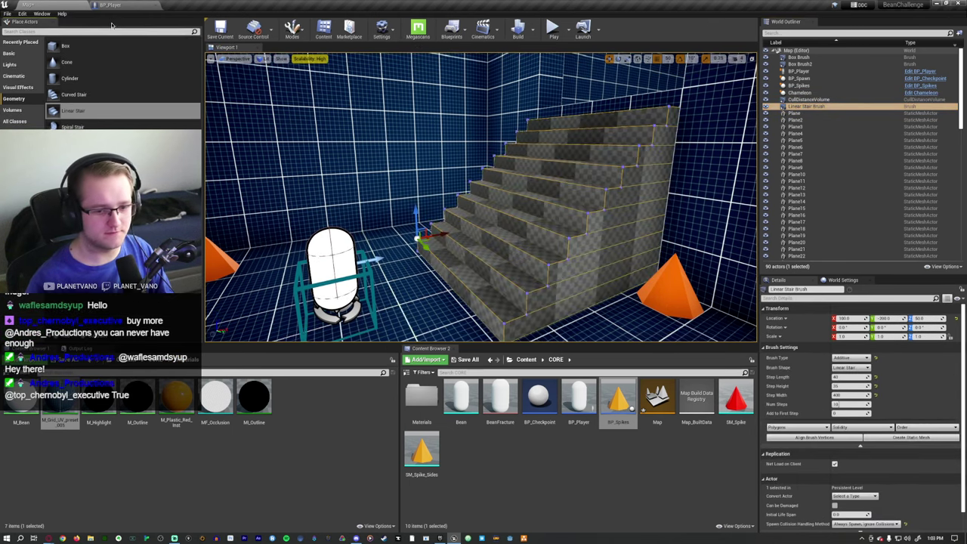
Select all adjacent surfaces of the linear stair brush and apply the M_Grid_UV_preset_003 material to them
left_click(589, 276)
left_click(779, 403)
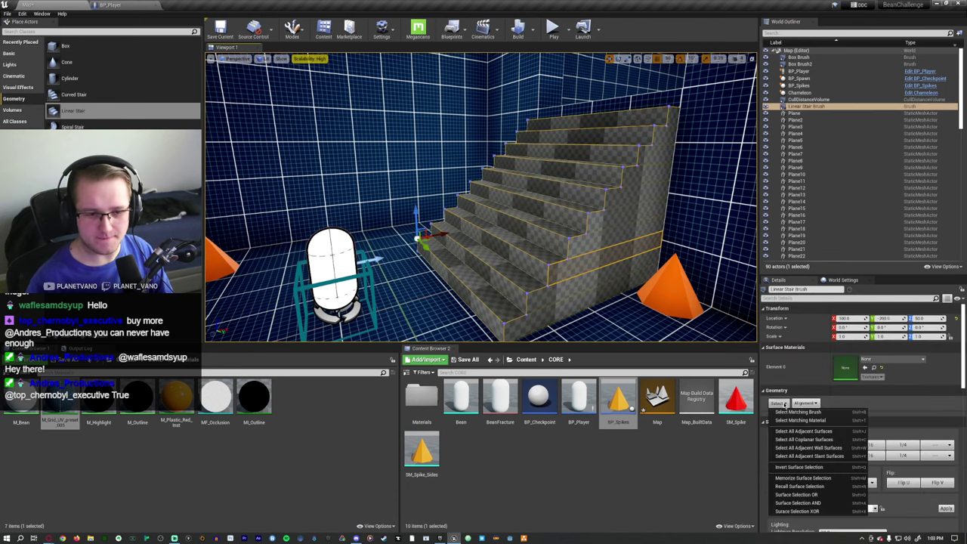
left_click(791, 431)
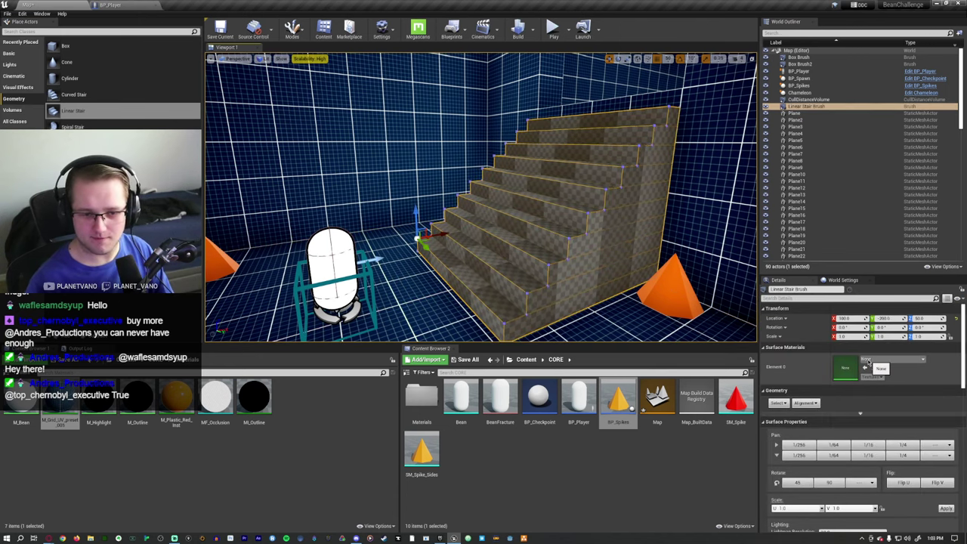
left_click_drag(60, 399, 845, 368)
Playtest the textured staircase full screen in two runs, climbing the bean toward the raised opening, and stop the session
key("F11")
key("alt+p")
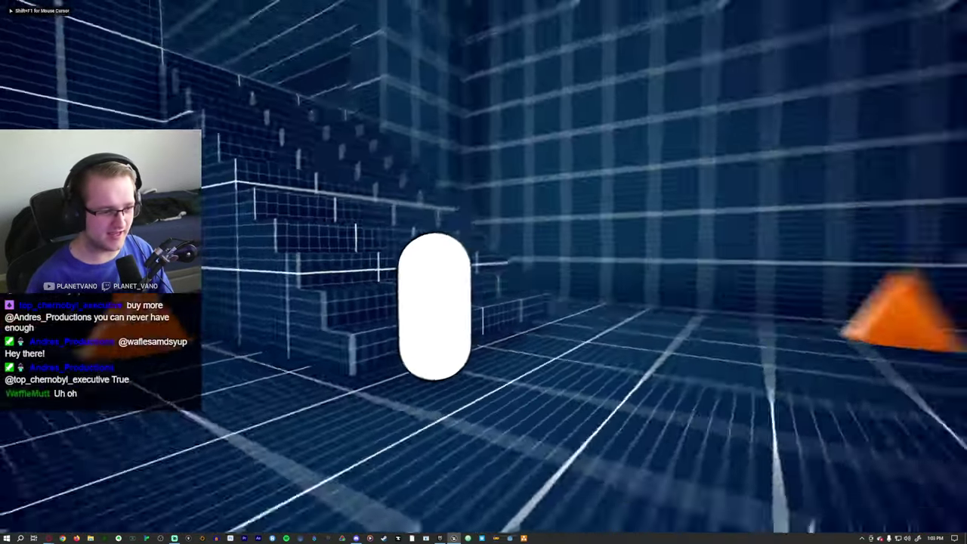
key("Escape")
right_click_drag(378, 314, 273, 314)
key("alt+p")
key("w")
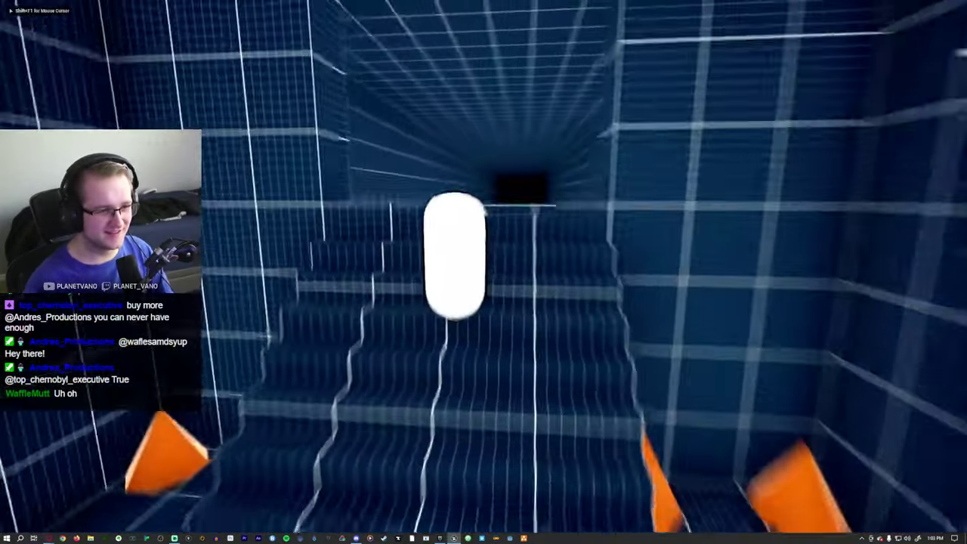
key("Escape")
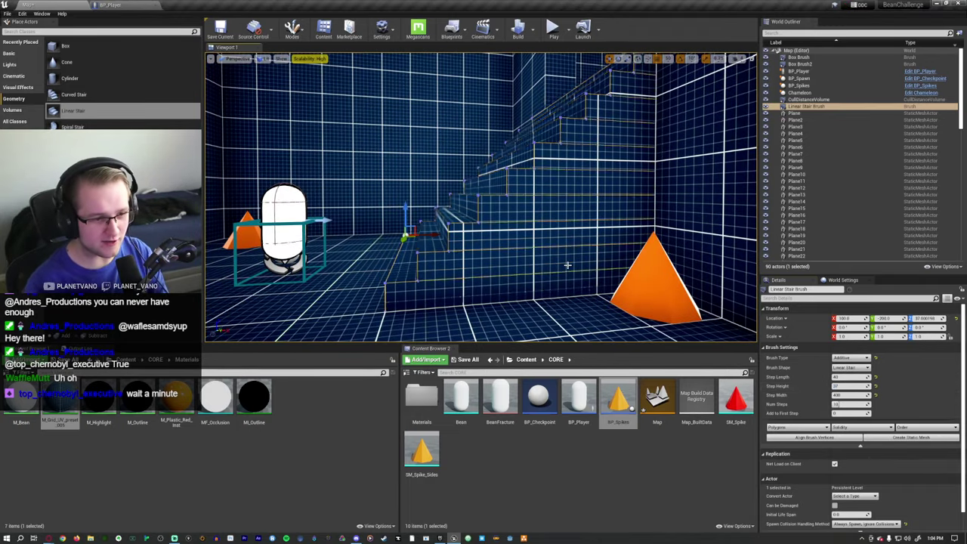
Playtest the staircase at step height 37 full screen, moving the bean to the top steps, and stop the session
key("alt+p")
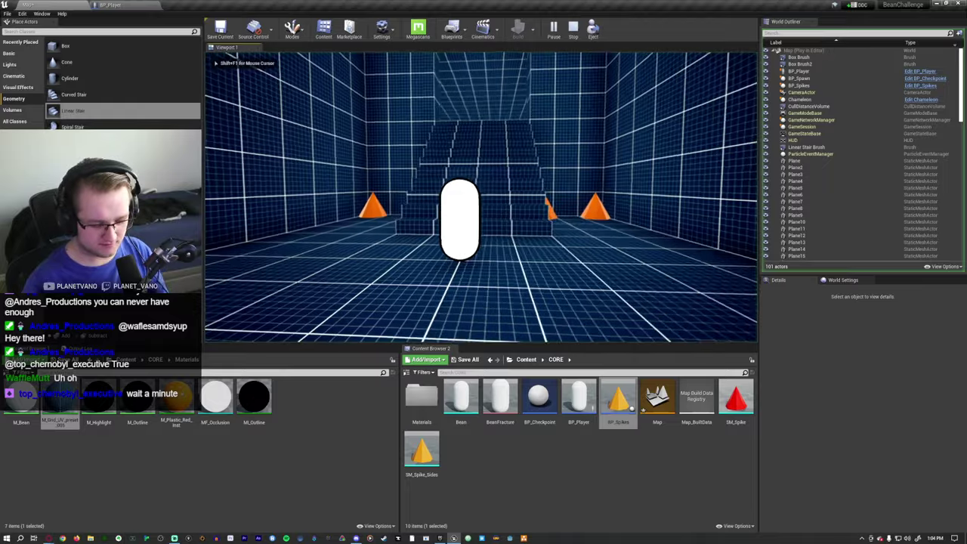
key("F11")
key("w")
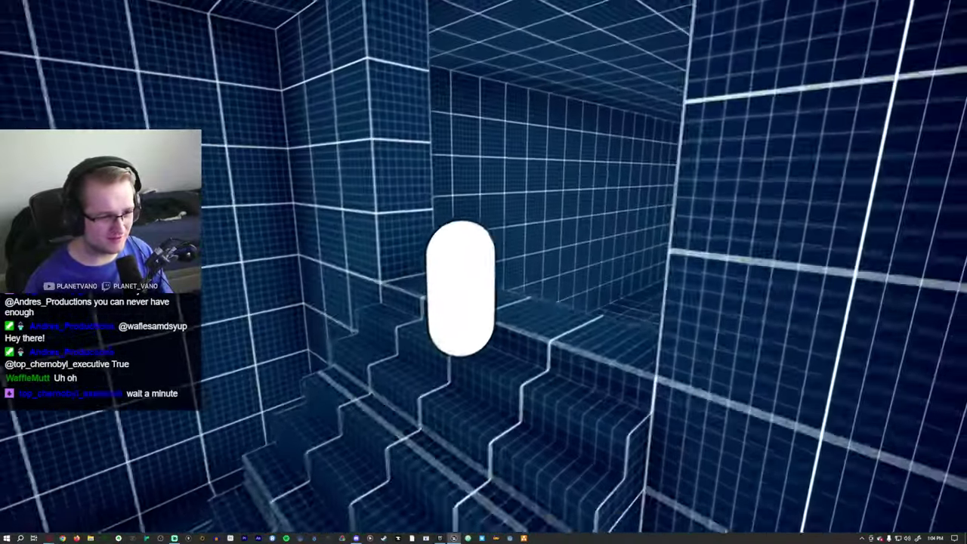
key("Escape")
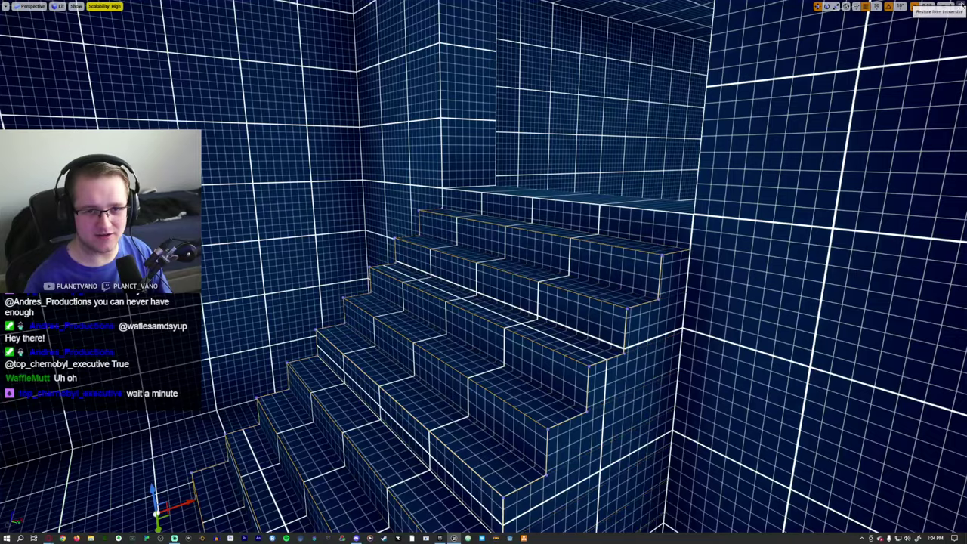
Try another step height on the stair brush in a playtest run up to the opening and undo that height change
left_click(918, 6)
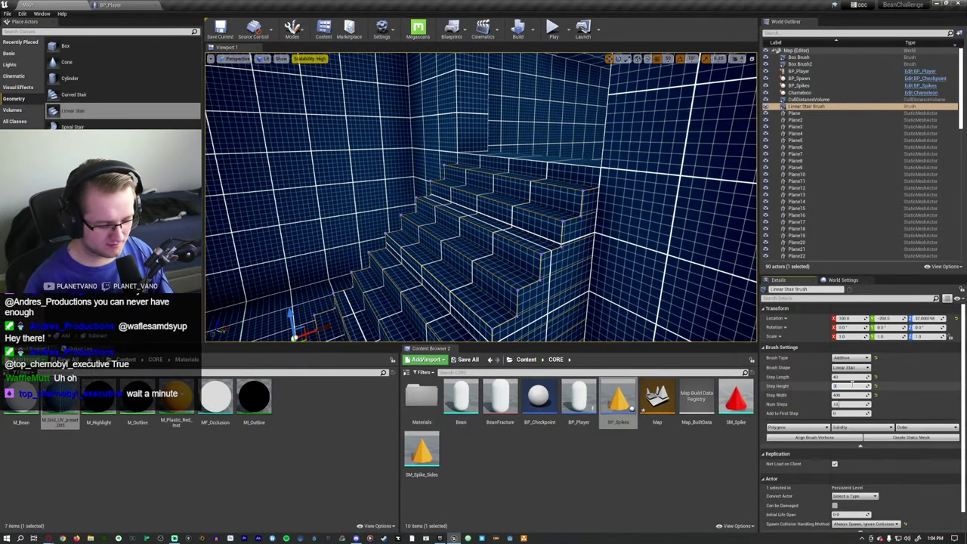
mouse_move(601, 244)
right_mouse_down()
mouse_move(552, 243)
mouse_move(601, 244)
right_mouse_up()
key("alt+p")
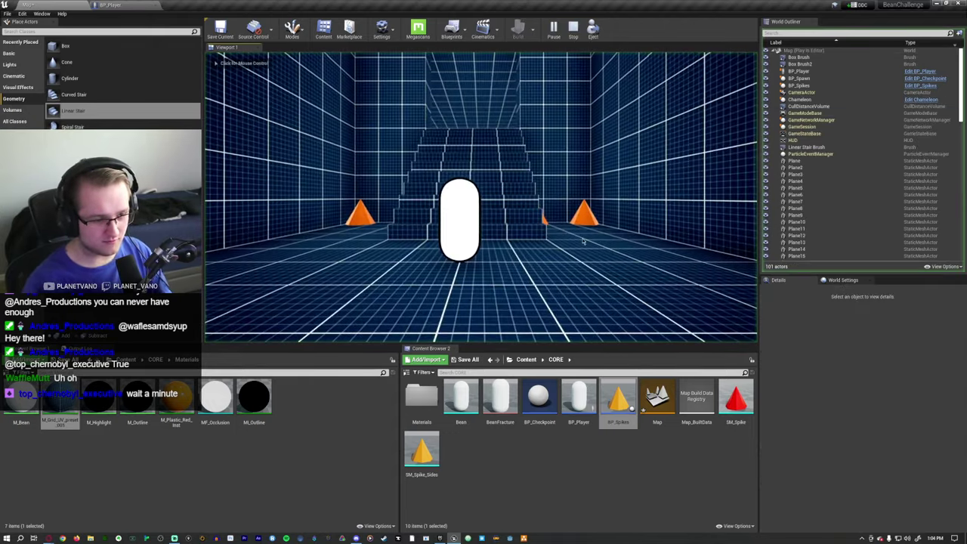
key("F11")
key("w")
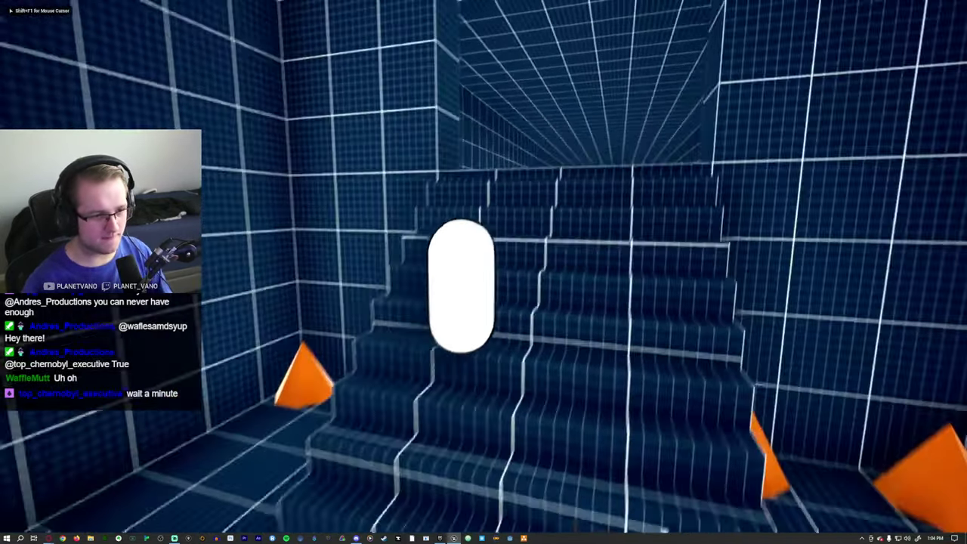
key("w")
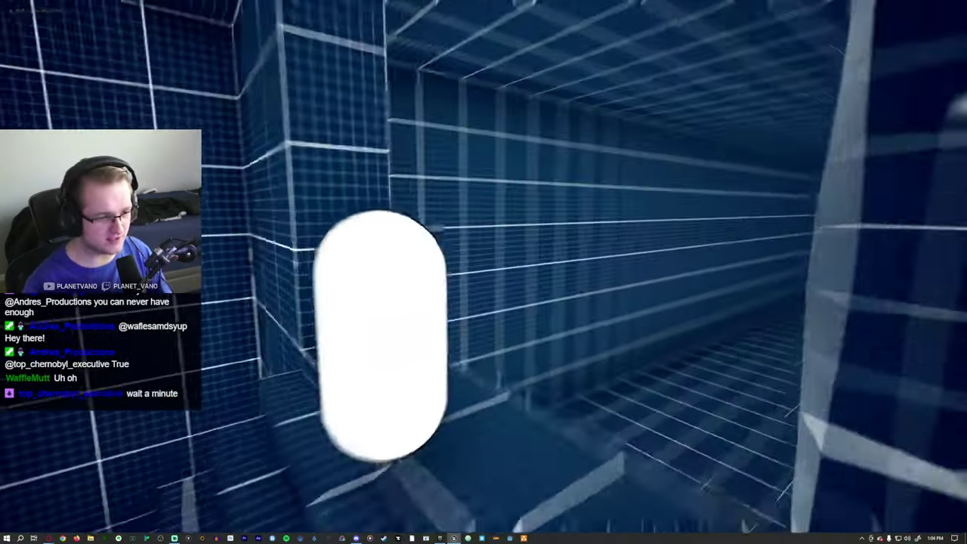
key("Escape")
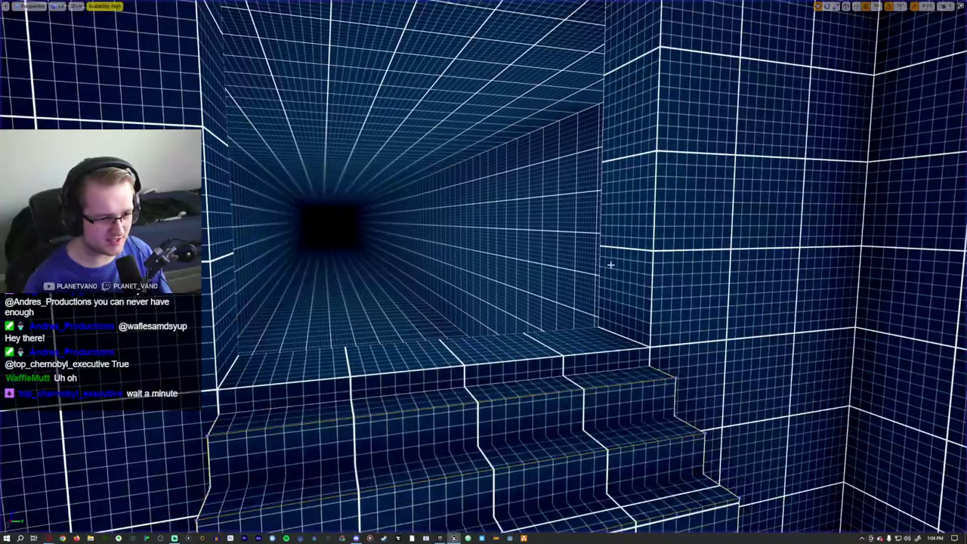
key("ctrl+z")
key("F11")
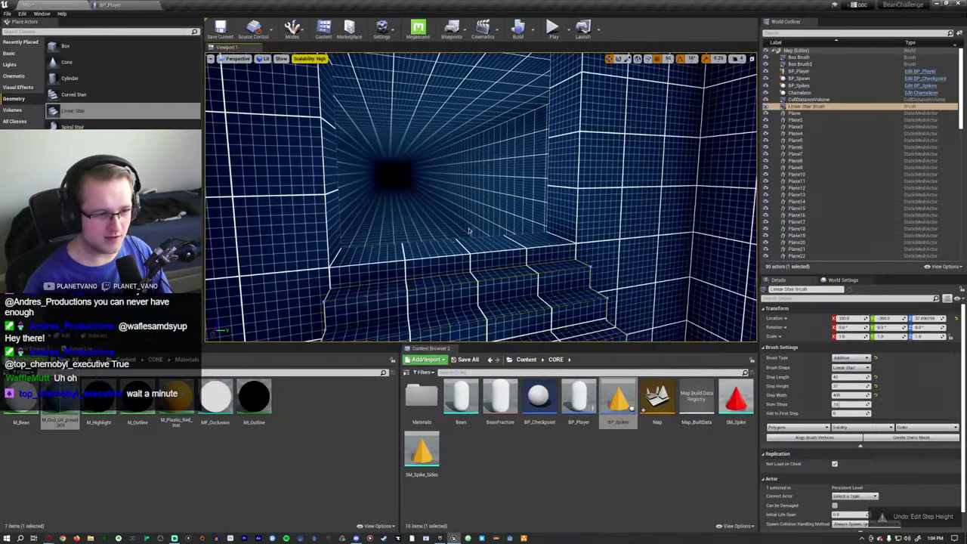
Set Max Step Height of the Character Movement component in BP_Player to 60 and compile the blueprint
double_click(579, 399)
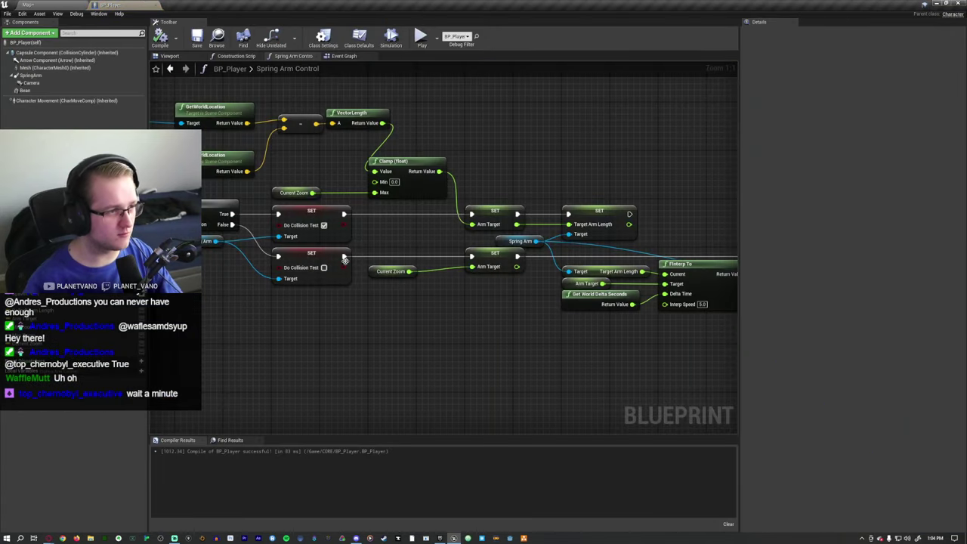
left_click(55, 100)
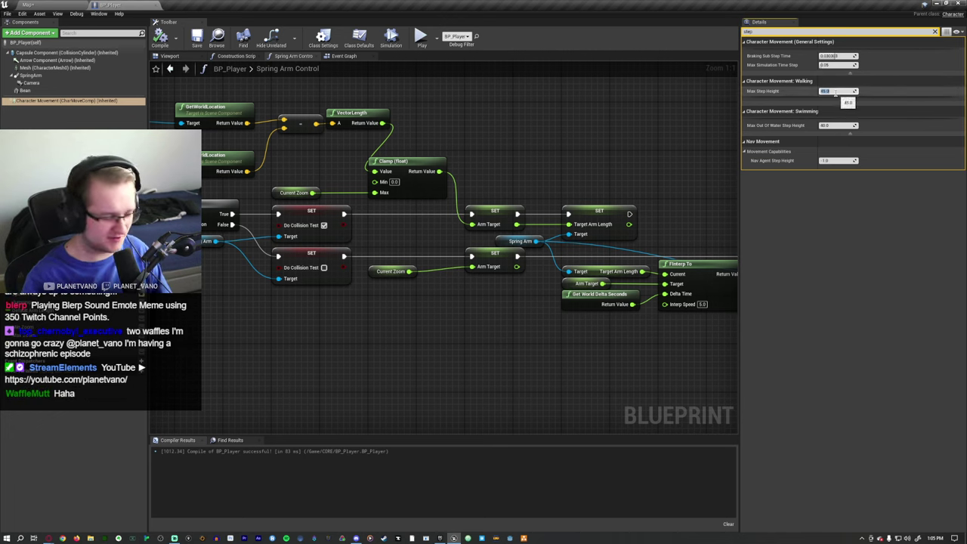
left_click_drag(841, 93, 786, 92)
left_click(853, 90)
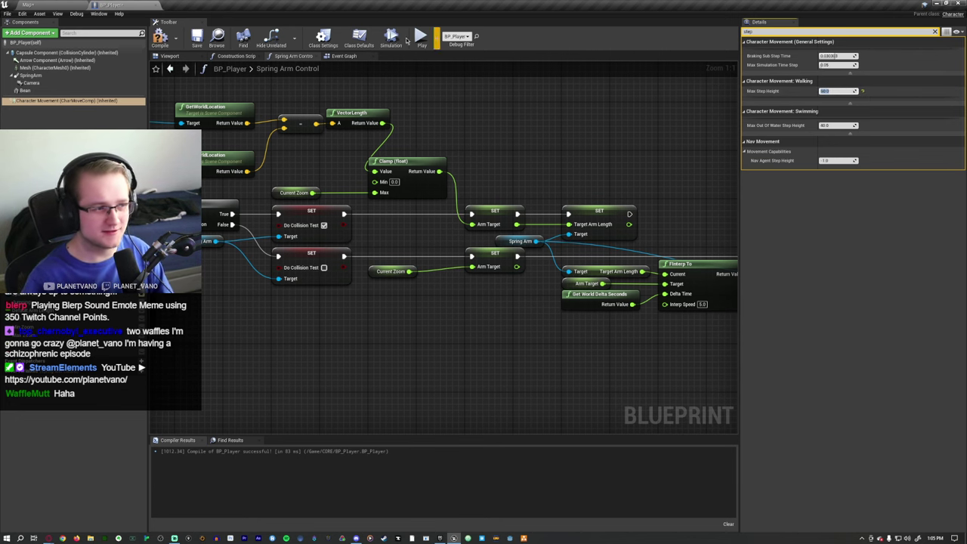
left_click(160, 36)
Playtest the raised character step height full screen, walking the bean up the stairs and around the wall opening's ledge
key("alt+p")
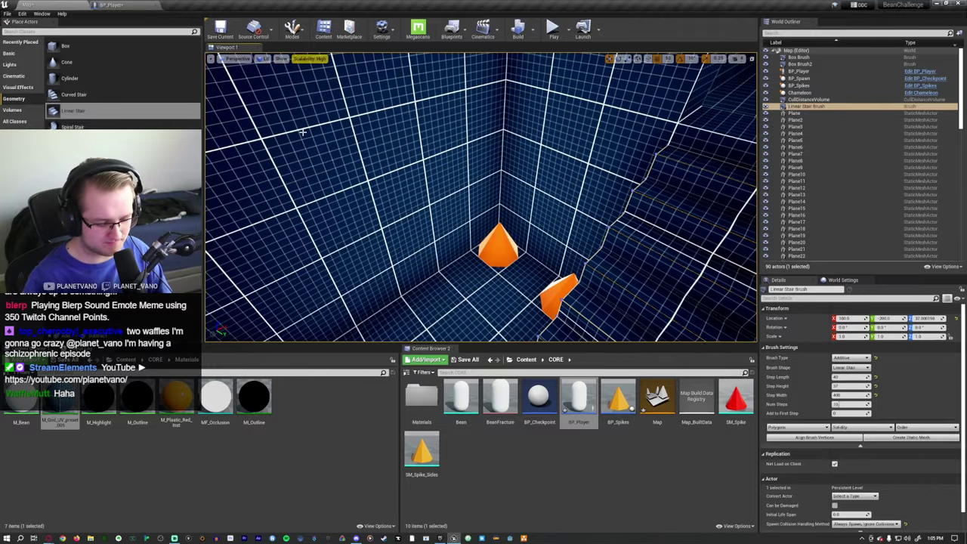
key("F11")
key("w")
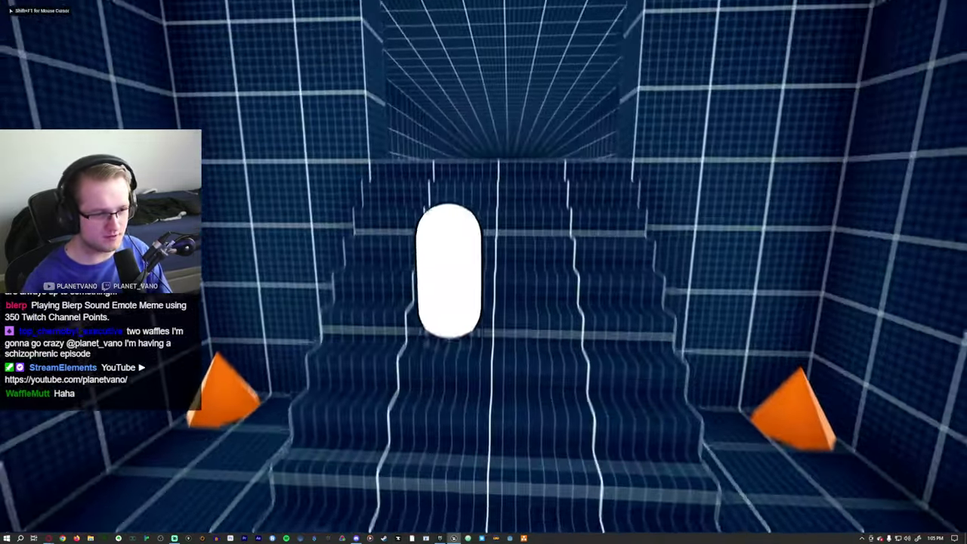
key("w")
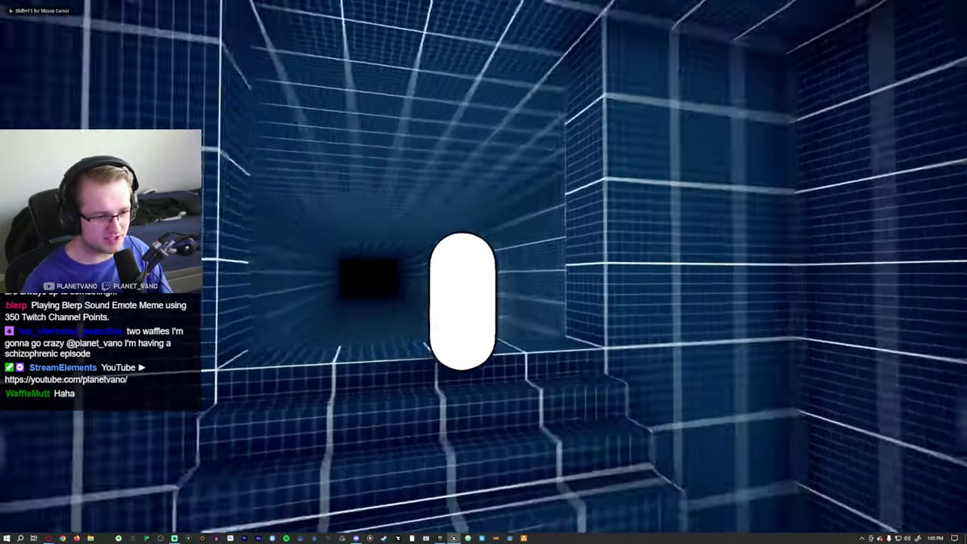
key("w")
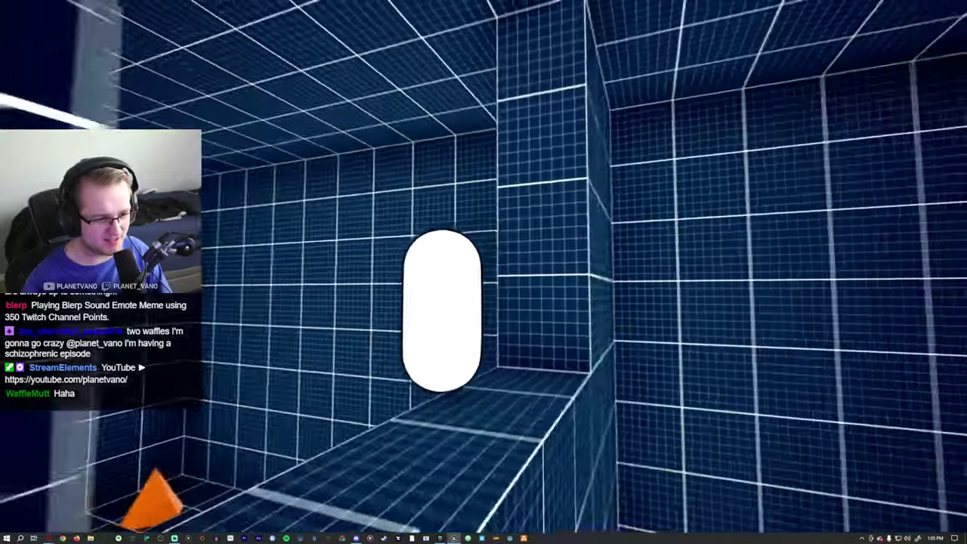
key("w")
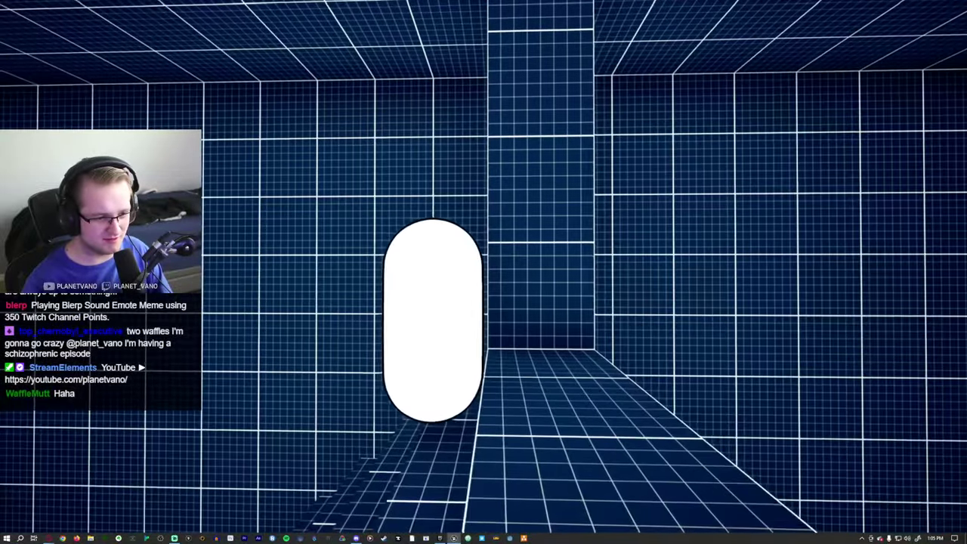
key("w")
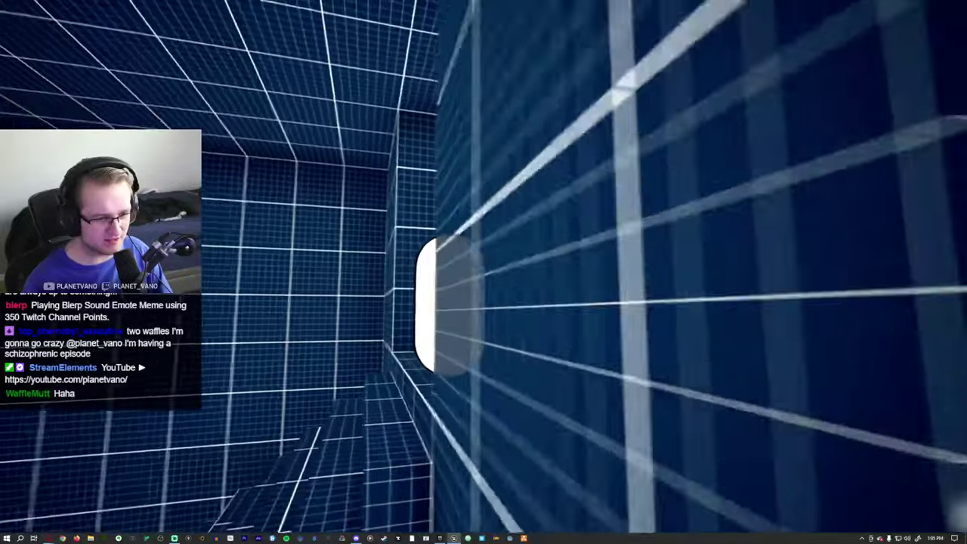
key("w")
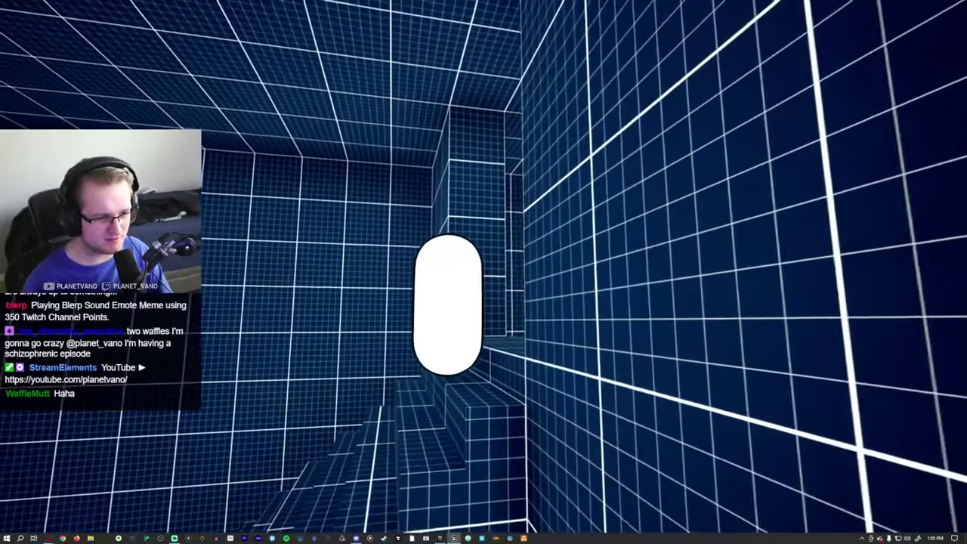
key("w")
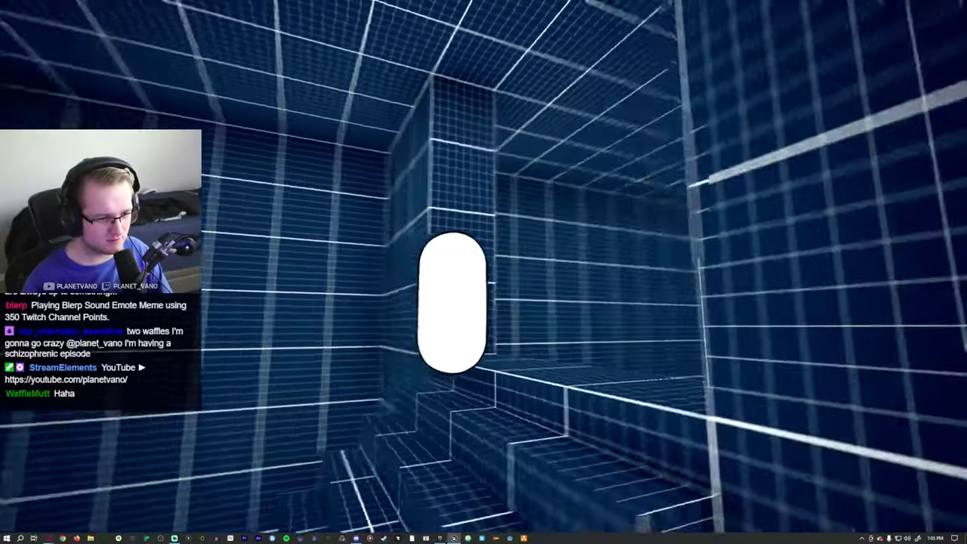
key("Escape")
key("F11")
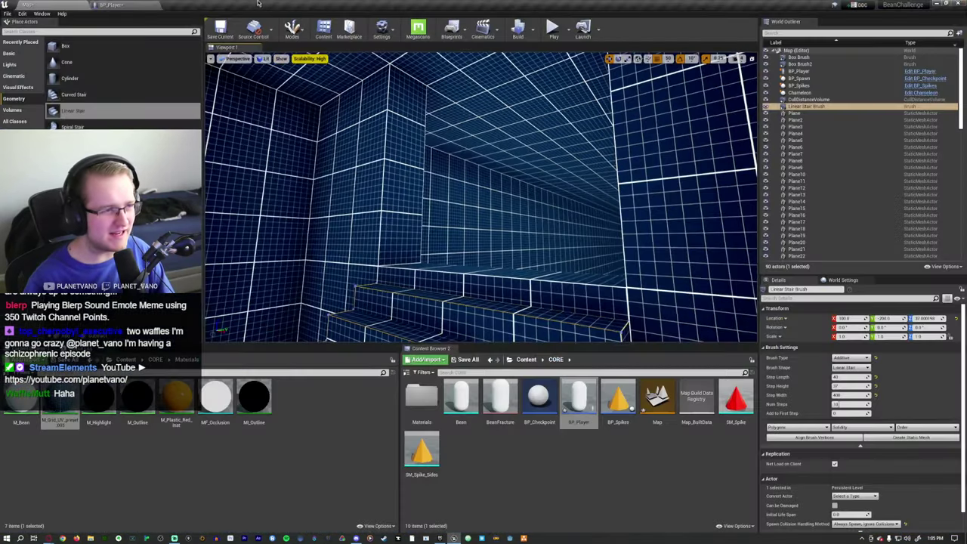
Set the Character Movement component's Max Step Height in BP_Player back to 45 and clear the property filter
left_click(111, 5)
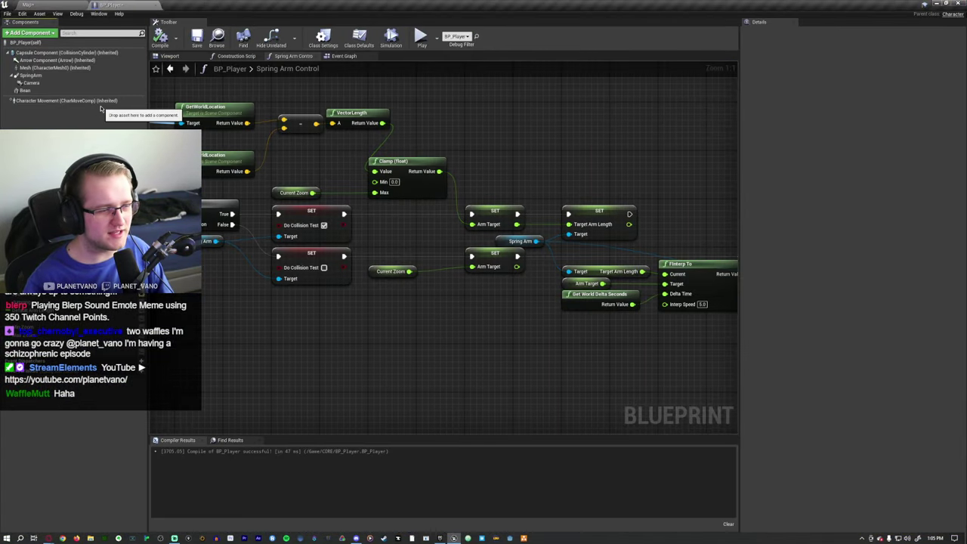
left_click(76, 100)
left_click(837, 91)
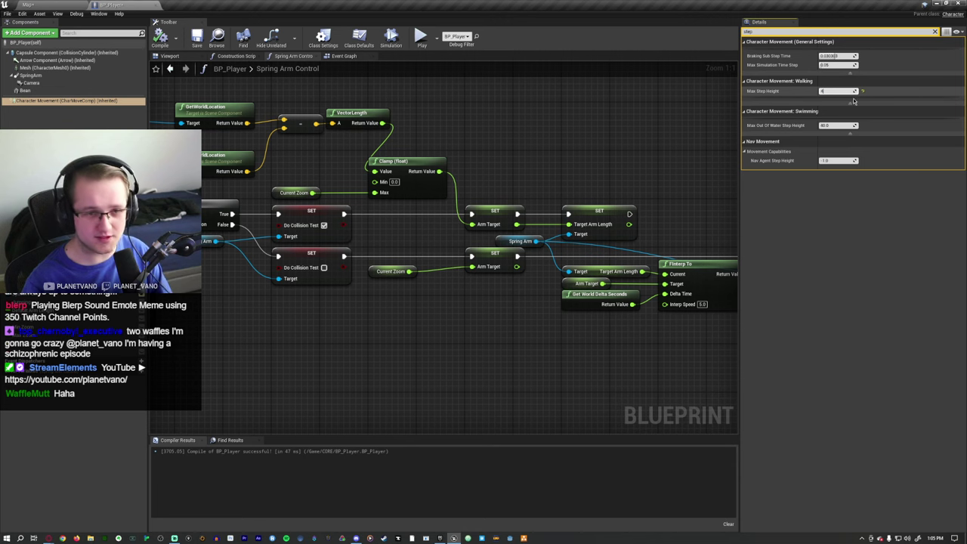
type("45")
key("Return")
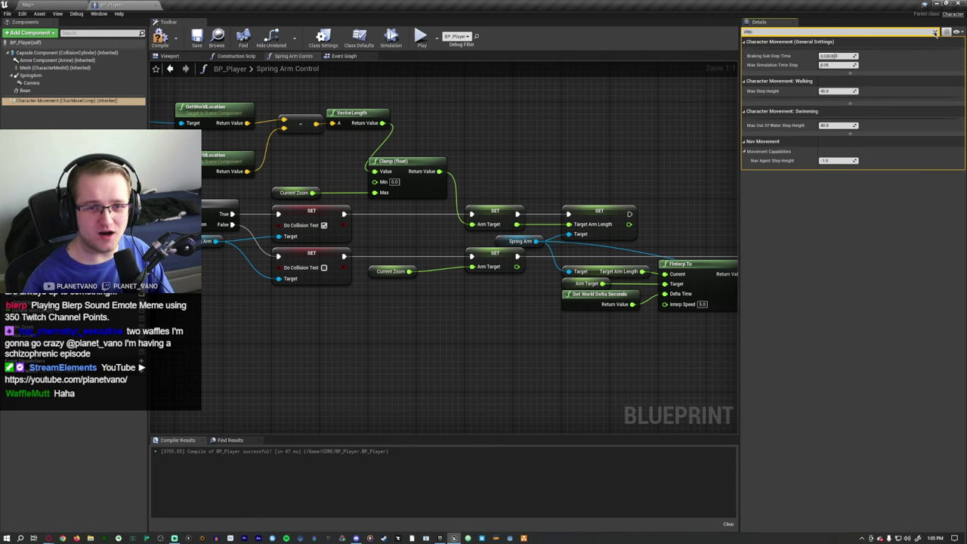
left_click(935, 33)
Search the properties of the wall opening's box brush in the map for "step" and clear the search
left_click(27, 4)
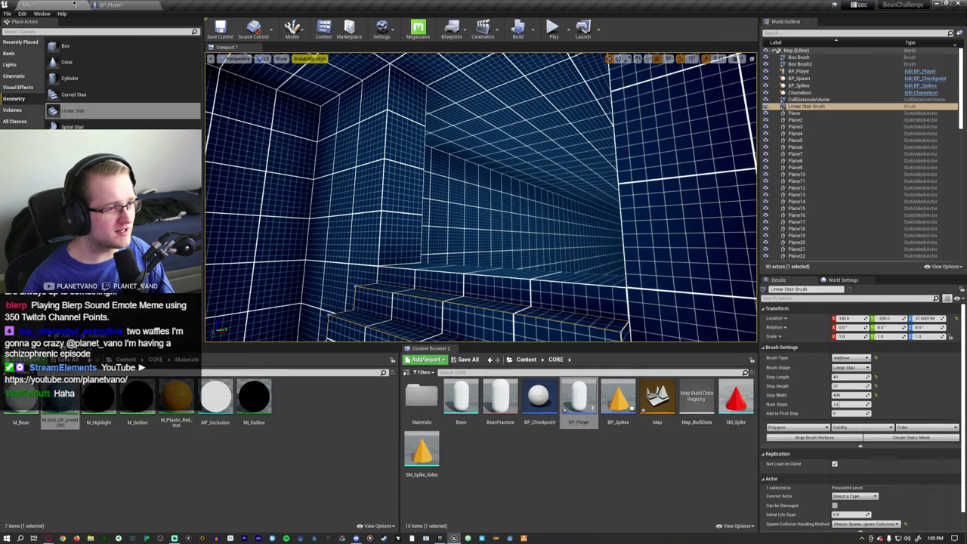
left_click(513, 282)
left_click(805, 299)
type("ste")
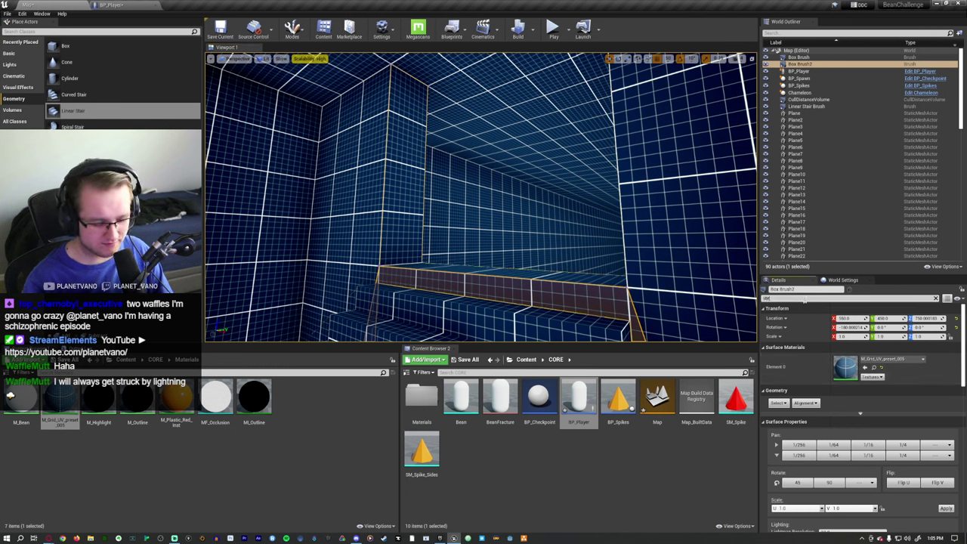
type("p")
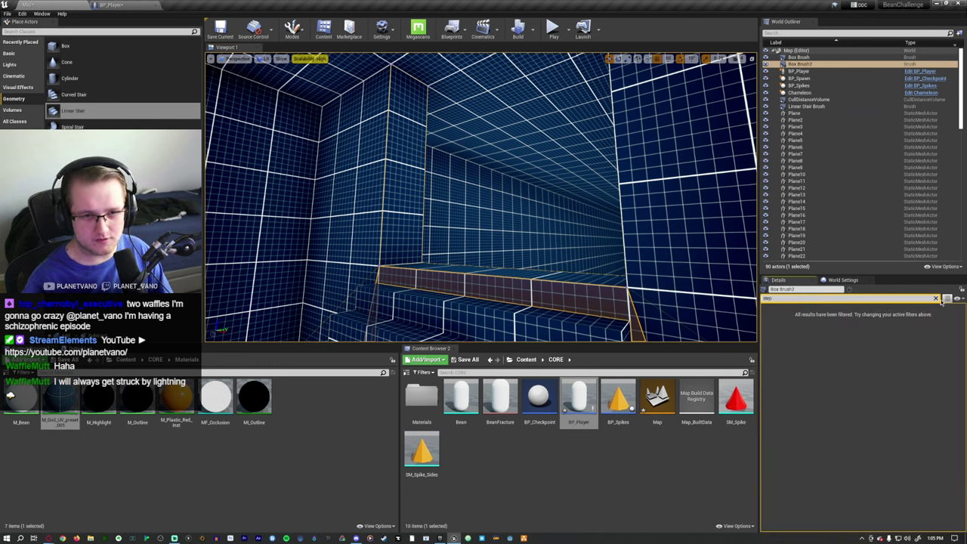
left_click(937, 299)
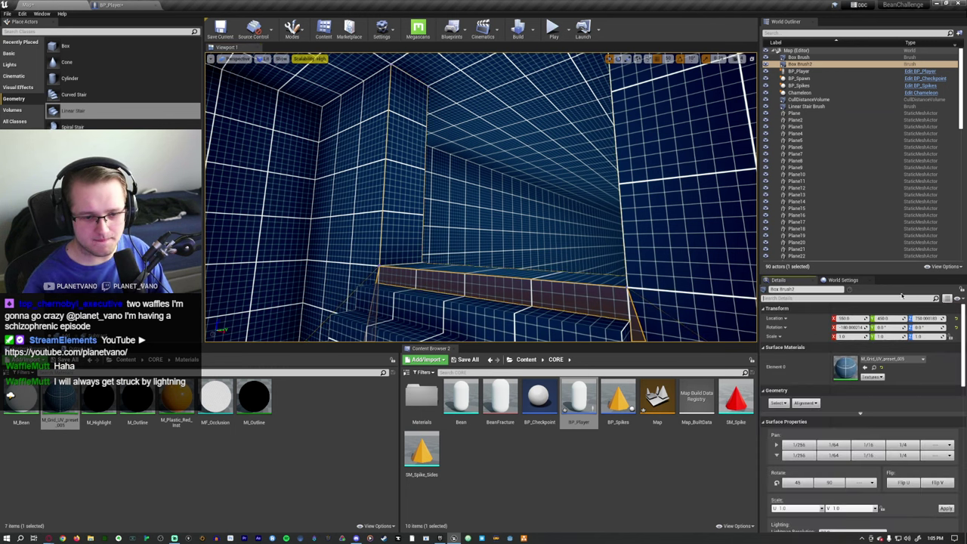
Enter Brush Editing mode for the linear stair brush and open its Step Height for editing
right_click_drag(544, 210, 544, 211)
left_click(544, 210)
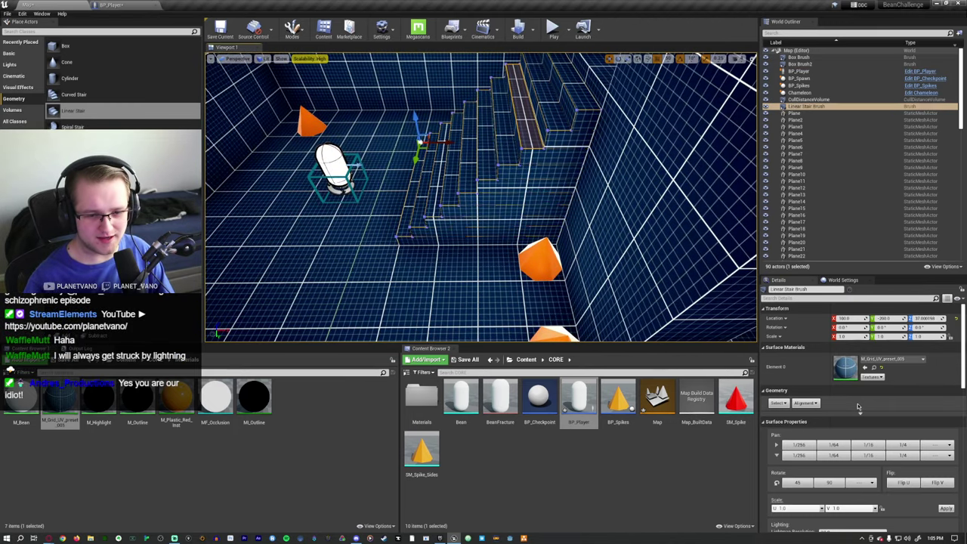
left_click(292, 30)
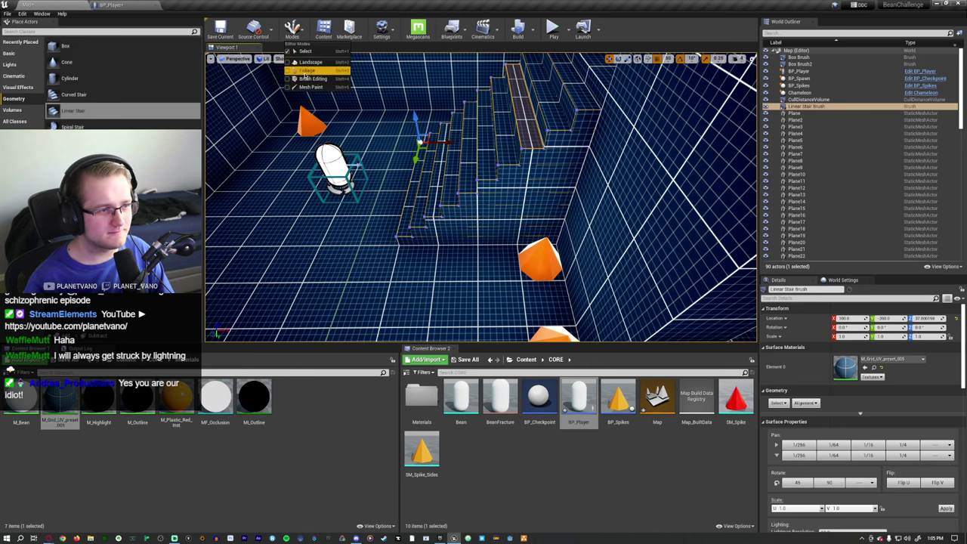
left_click(313, 79)
scroll(838, 430, "down", 2)
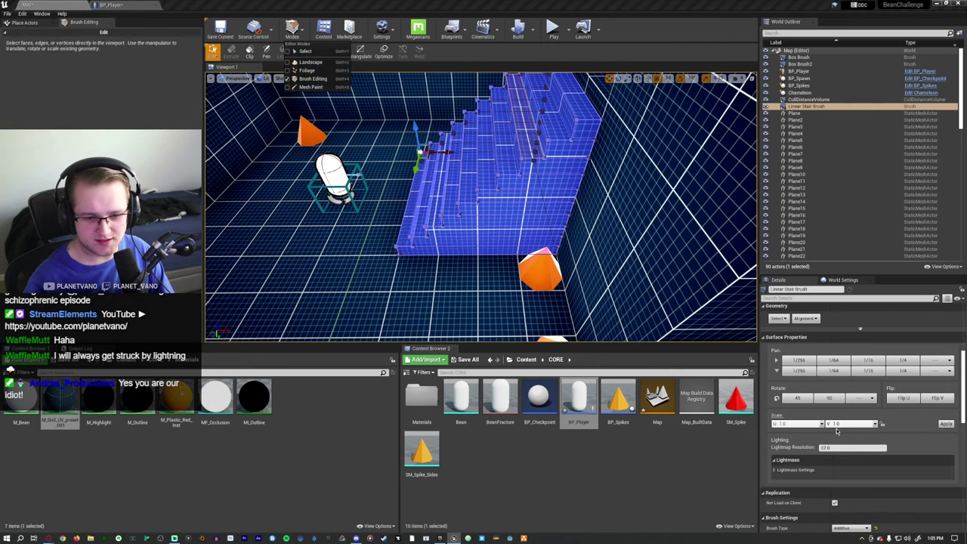
scroll(838, 431, "down", 3)
left_click(855, 459)
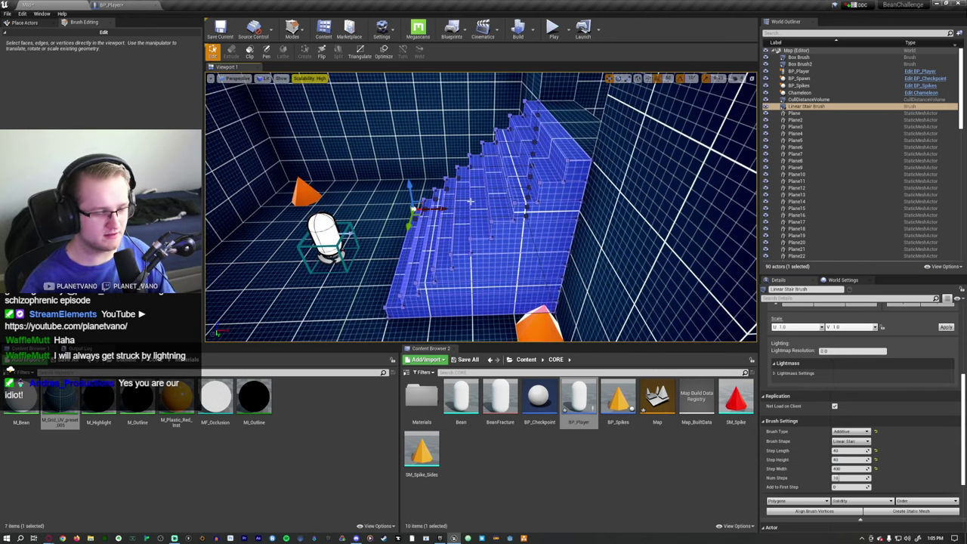
Playtest the level full screen, walking the bean up the staircase and along the wall opening's ledge
key("alt+p")
key("w")
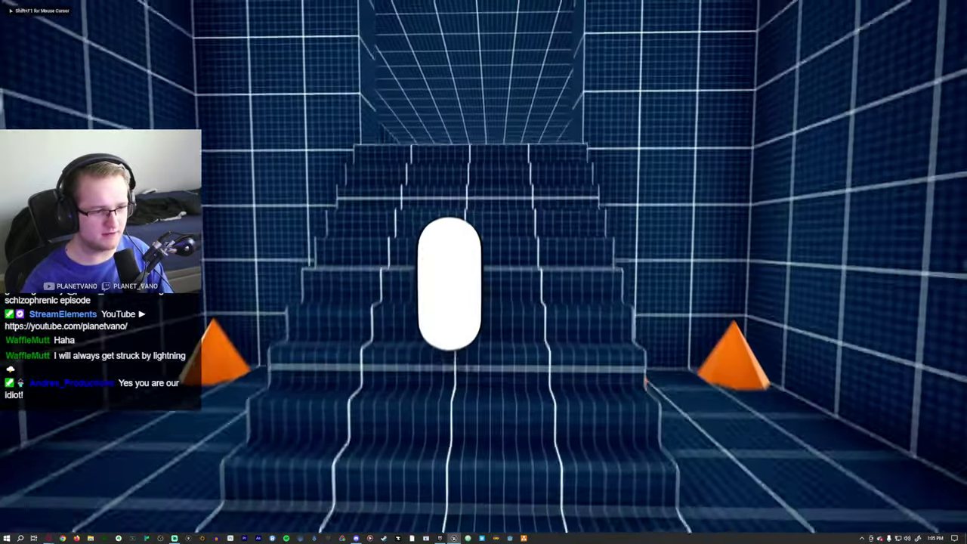
key("w")
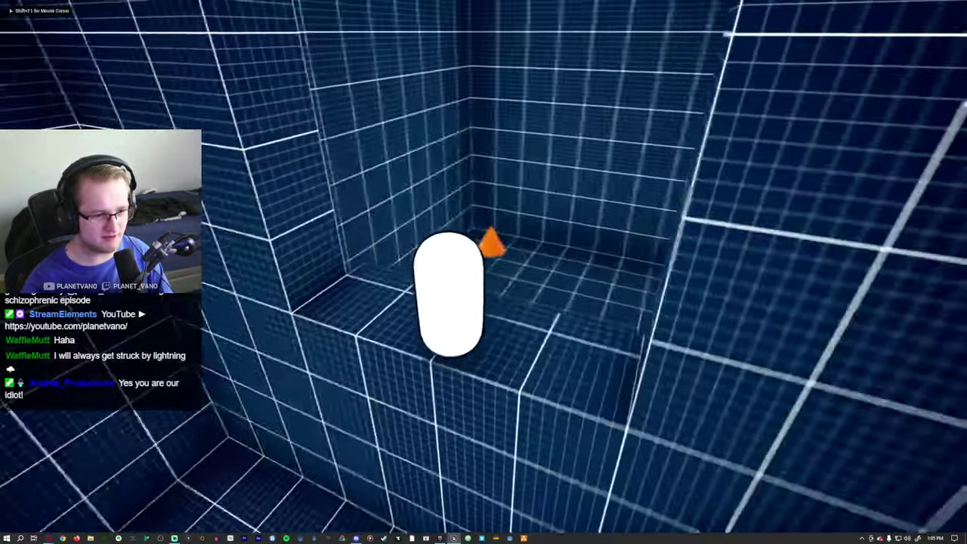
key("w")
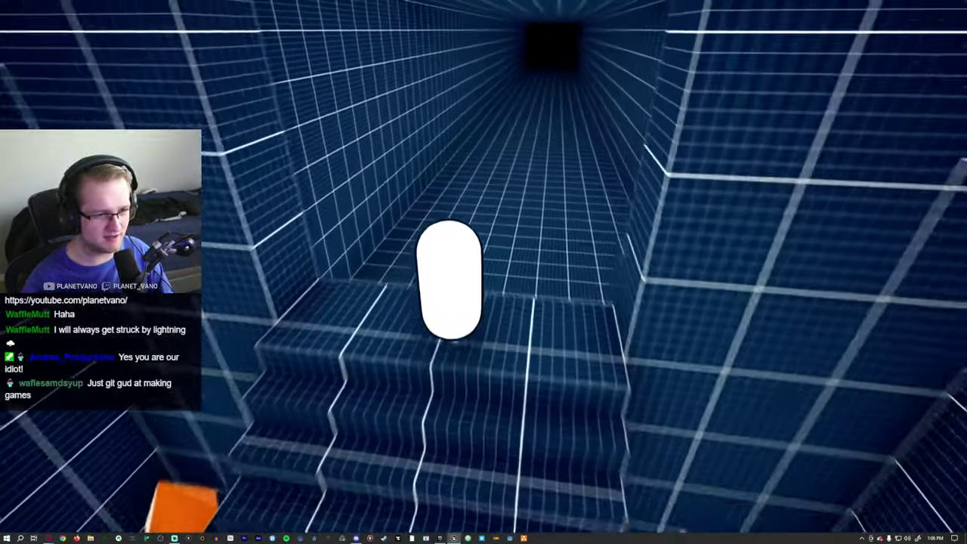
key("w")
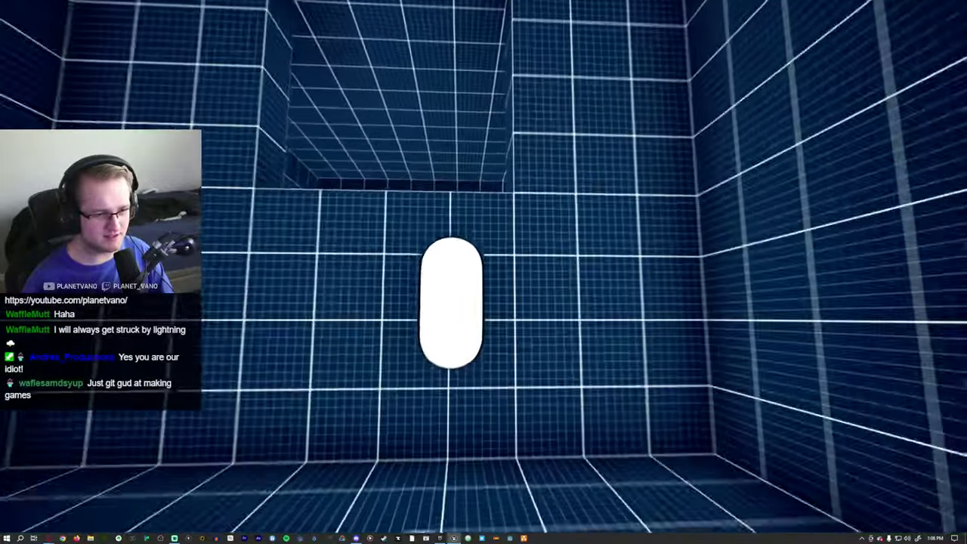
key("w")
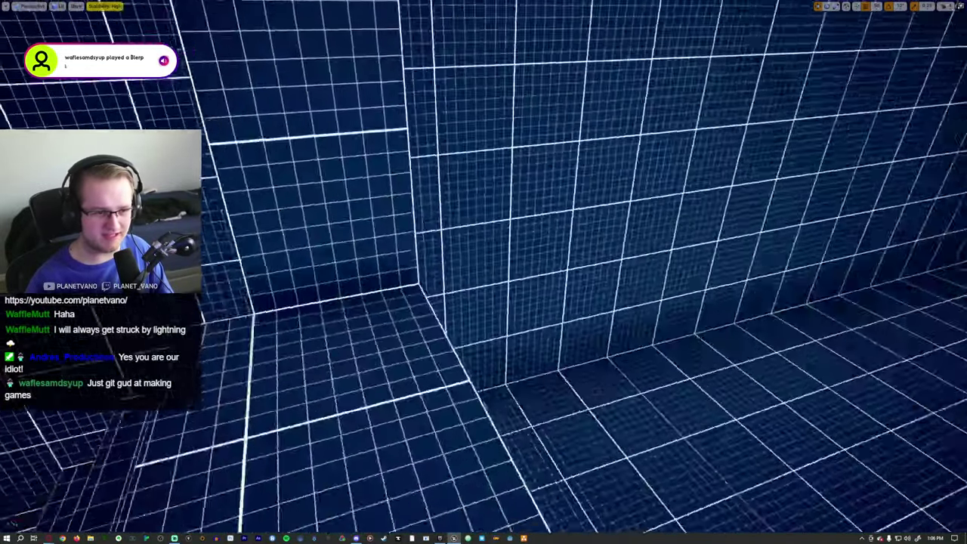
key("Escape")
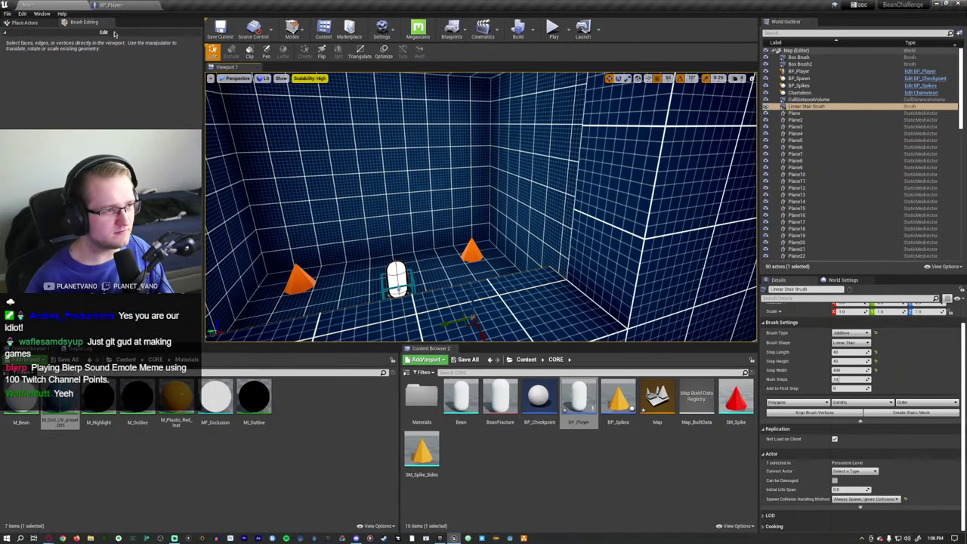
Move the loose box brush from outside the room to the corridor's side wall and set the position grid snap to 100
key("shift+1")
right_click_drag(458, 165, 622, 178)
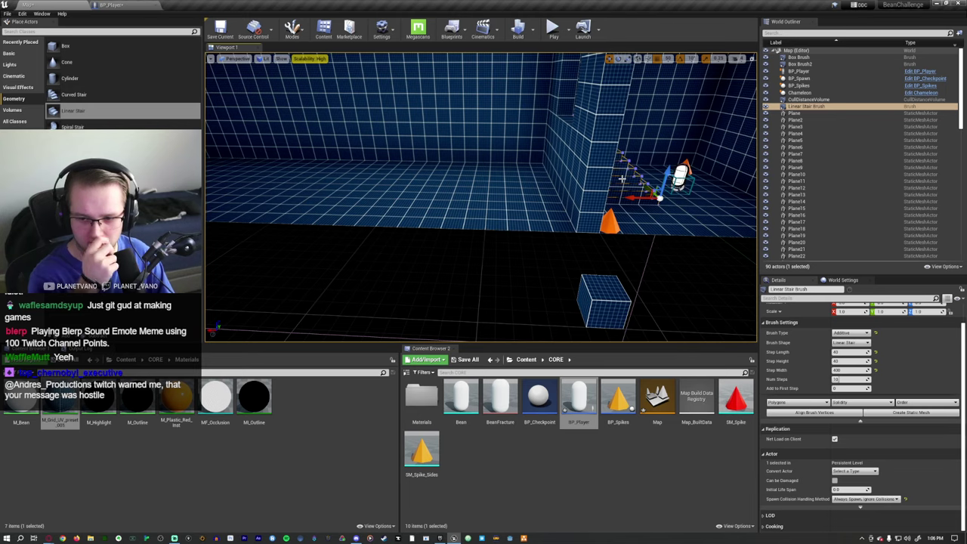
left_click(605, 299)
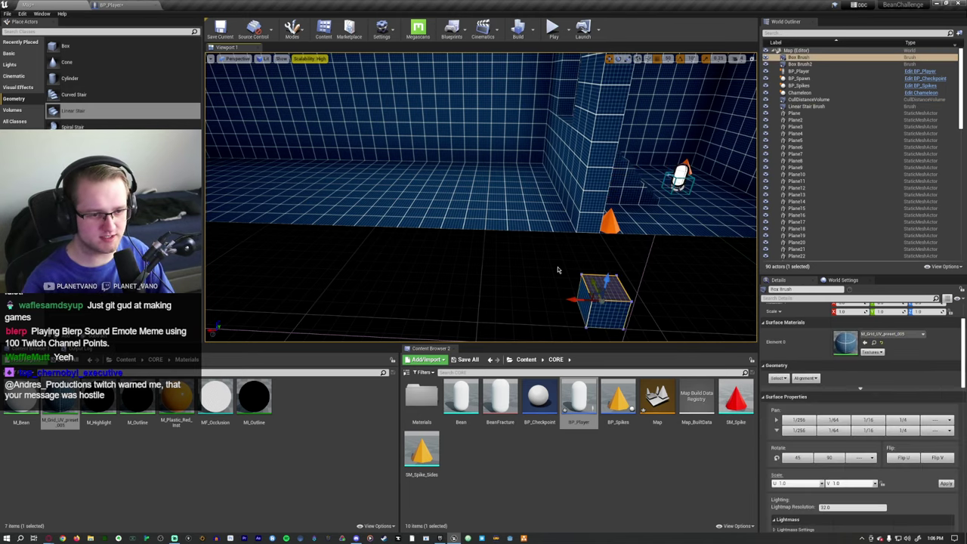
right_click_drag(605, 299, 613, 231)
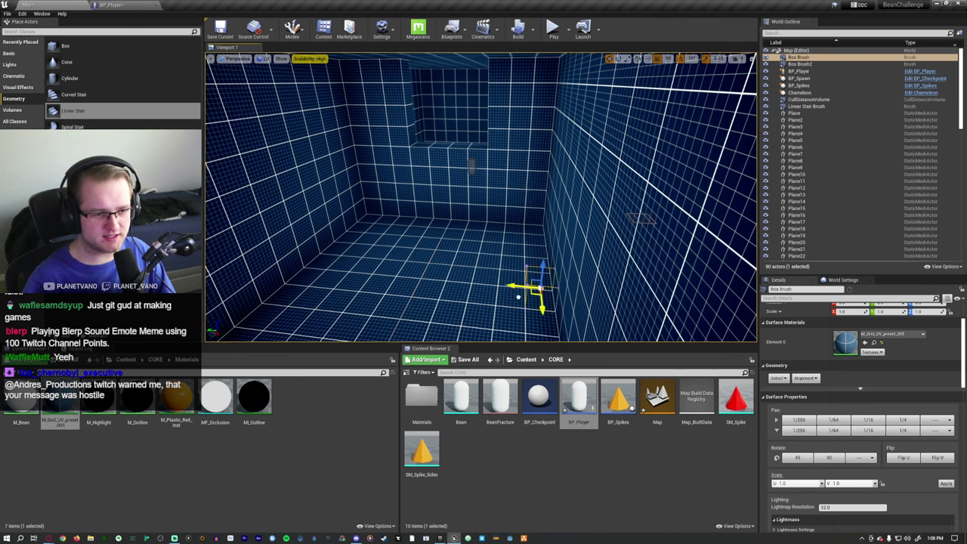
right_click_drag(524, 313, 518, 302)
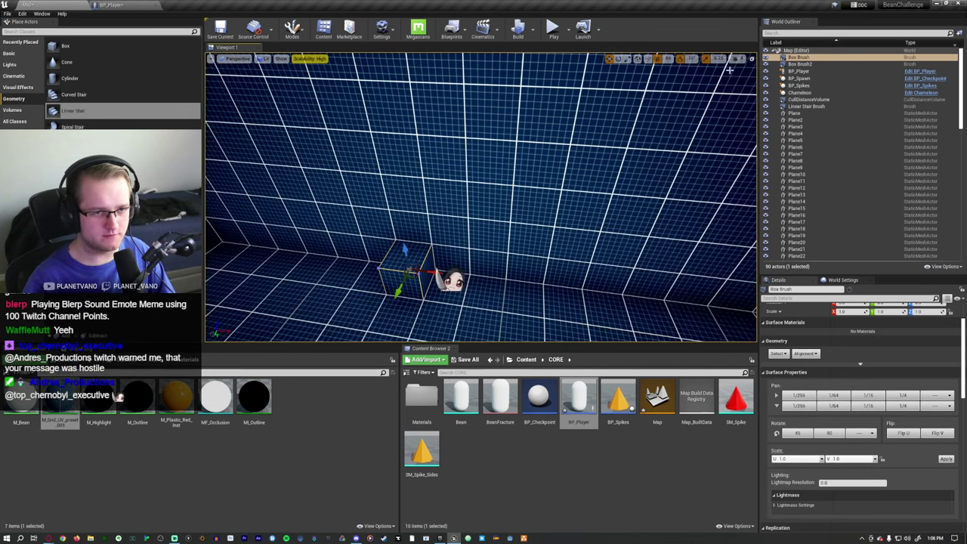
left_click(668, 58)
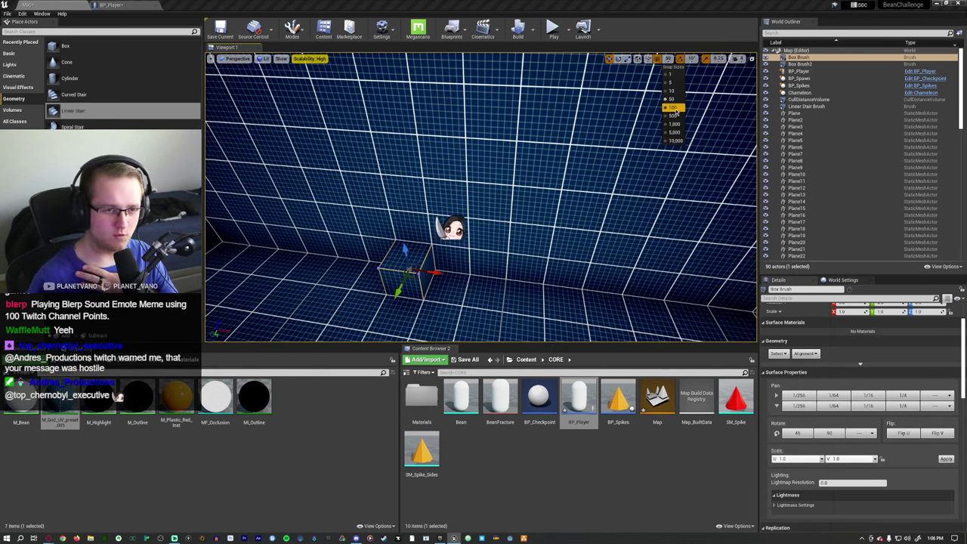
left_click(689, 125)
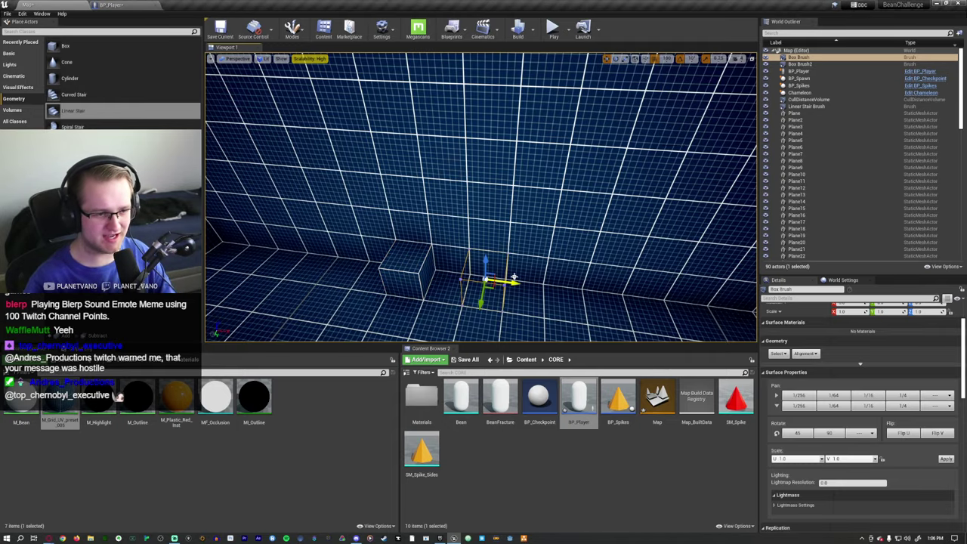
Duplicate the starting room's spikes actor and place the copy in the corridor behind the raised wall opening
right_click_drag(513, 278, 572, 260)
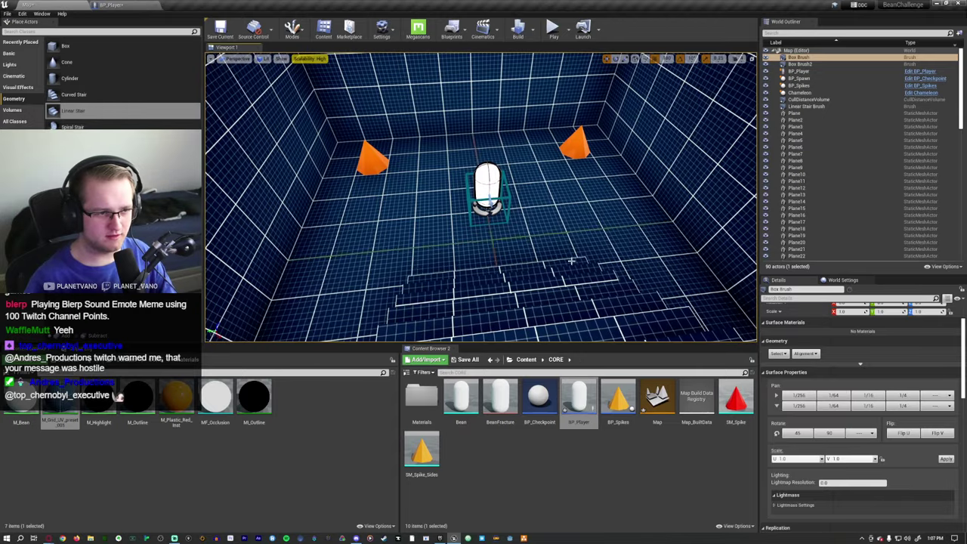
left_click(365, 153)
mouse_move(365, 153)
right_mouse_down()
mouse_move(389, 160)
mouse_move(370, 152)
mouse_move(378, 155)
right_mouse_up()
left_click_drag(410, 168, 632, 197, "alt")
right_click_drag(632, 198, 623, 189)
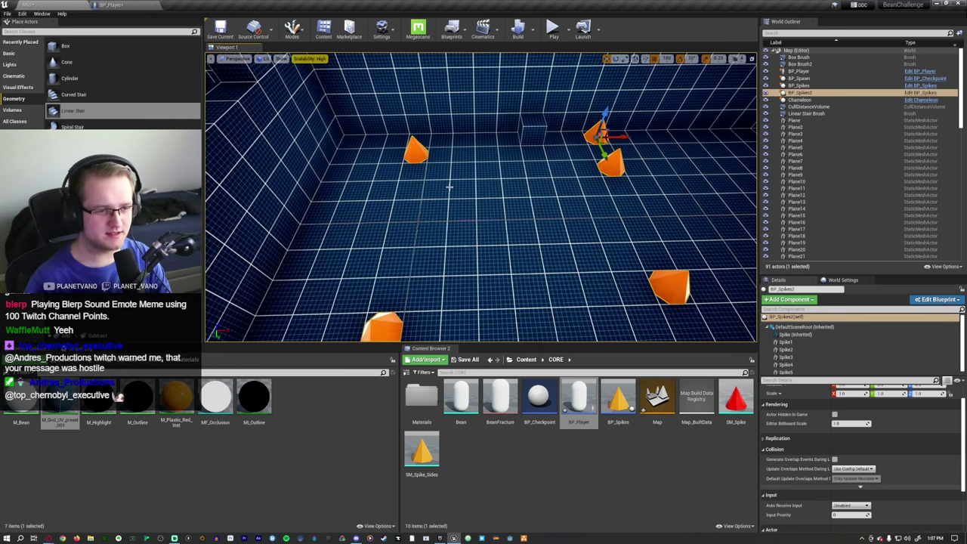
Delete the extra spikes from the copied spikes actor, keeping only the inherited spike beside the corridor wall
left_click(420, 163)
key("Delete")
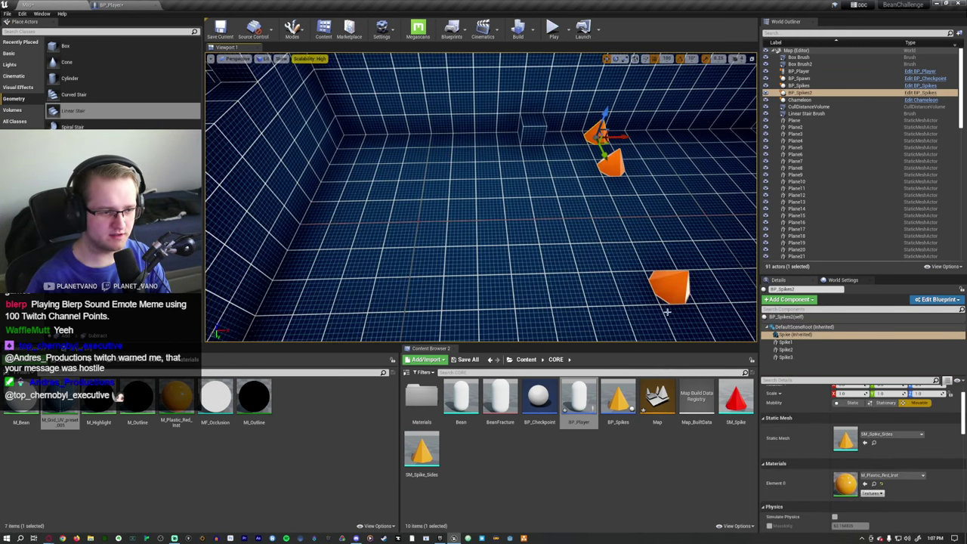
key("Delete")
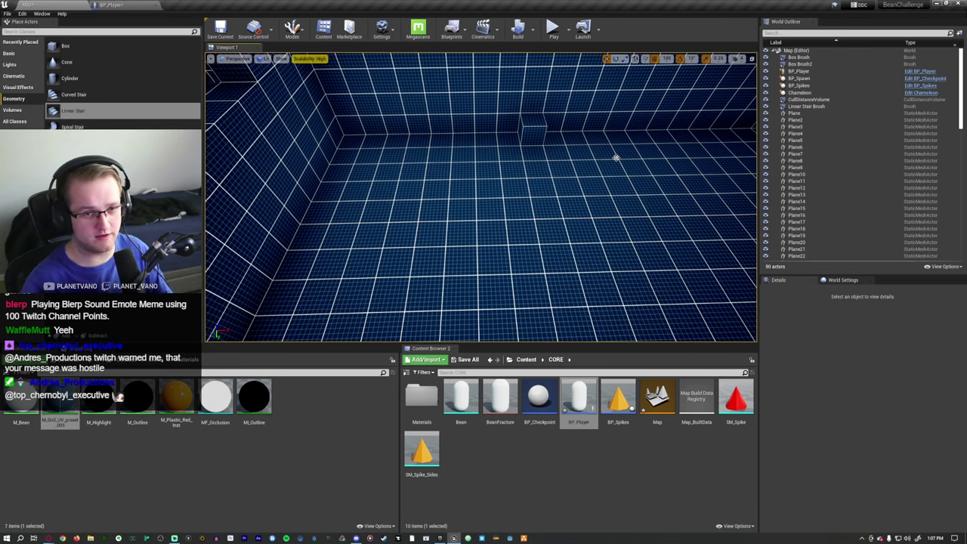
key("ctrl+z")
key("Delete")
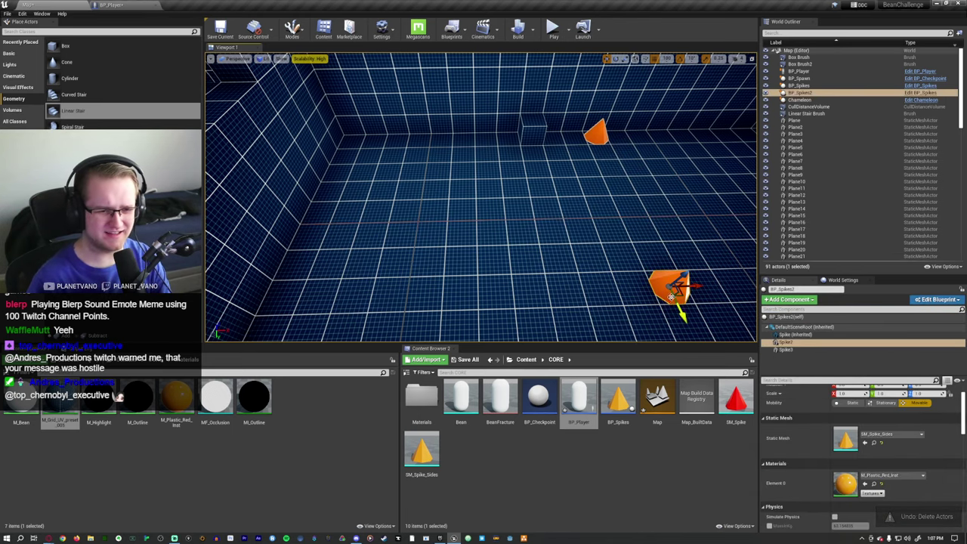
key("Delete")
right_click_drag(484, 196, 423, 189)
right_click_drag(575, 197, 552, 195)
key("Delete")
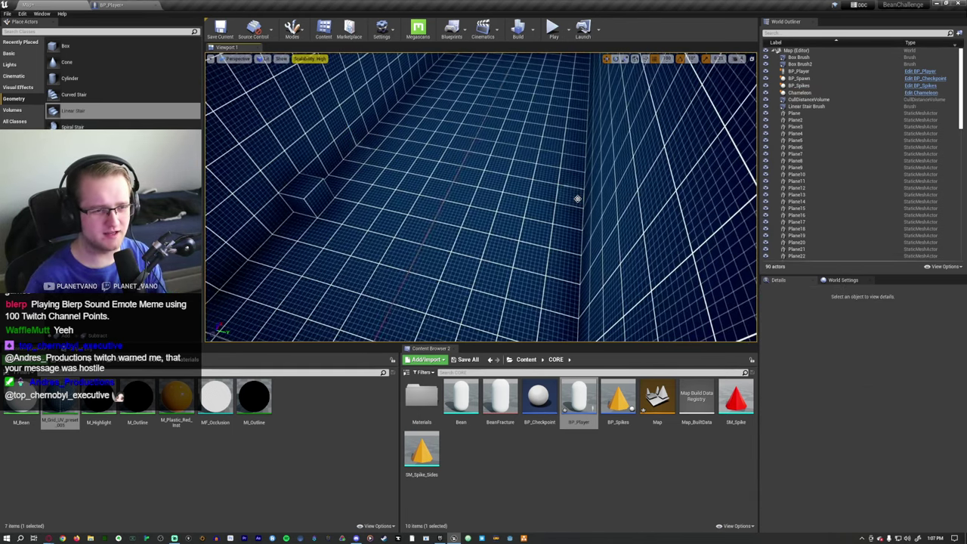
key("ctrl+z")
left_click(574, 197)
key("Delete")
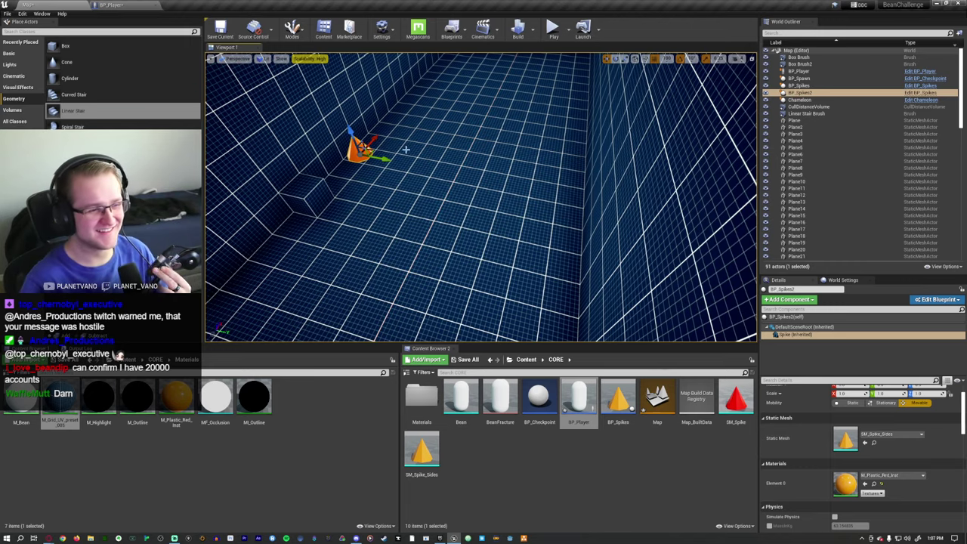
Move the corridor's box brush further along the side wall, past the single spike
mouse_move(564, 217)
right_mouse_down()
mouse_move(585, 174)
mouse_move(502, 247)
mouse_move(494, 240)
mouse_move(461, 252)
mouse_move(476, 255)
mouse_move(286, 182)
right_mouse_up()
left_click(494, 240)
left_click(483, 241)
left_click(461, 253)
left_click(324, 178)
left_click_drag(342, 179, 493, 194)
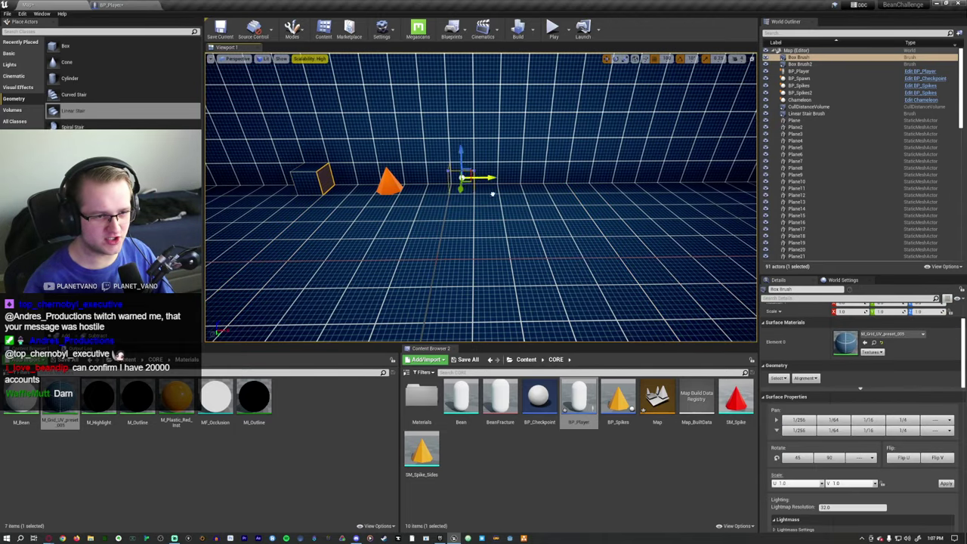
left_click(599, 198)
right_click_drag(599, 199, 481, 218)
left_click(478, 212)
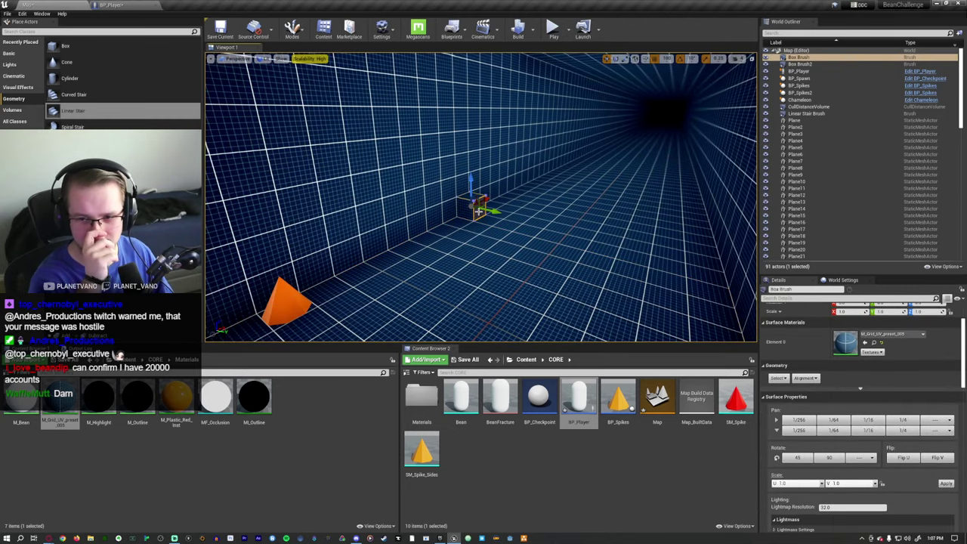
mouse_move(478, 212)
right_mouse_down()
mouse_move(446, 215)
mouse_move(468, 215)
mouse_move(500, 170)
mouse_move(468, 182)
right_mouse_up()
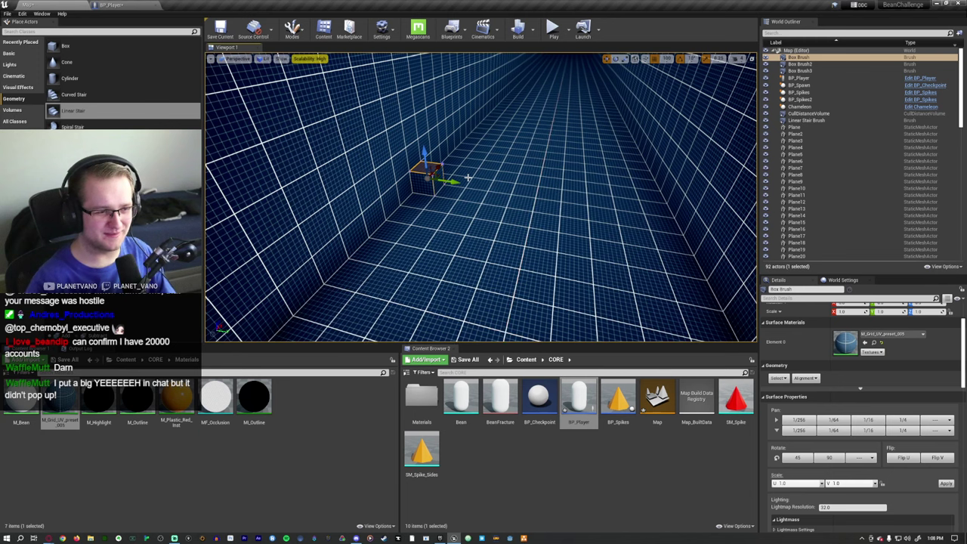
Enter Brush Editing mode for the corridor's box brush and select its face pointing towards the opposite wall
left_click(440, 182)
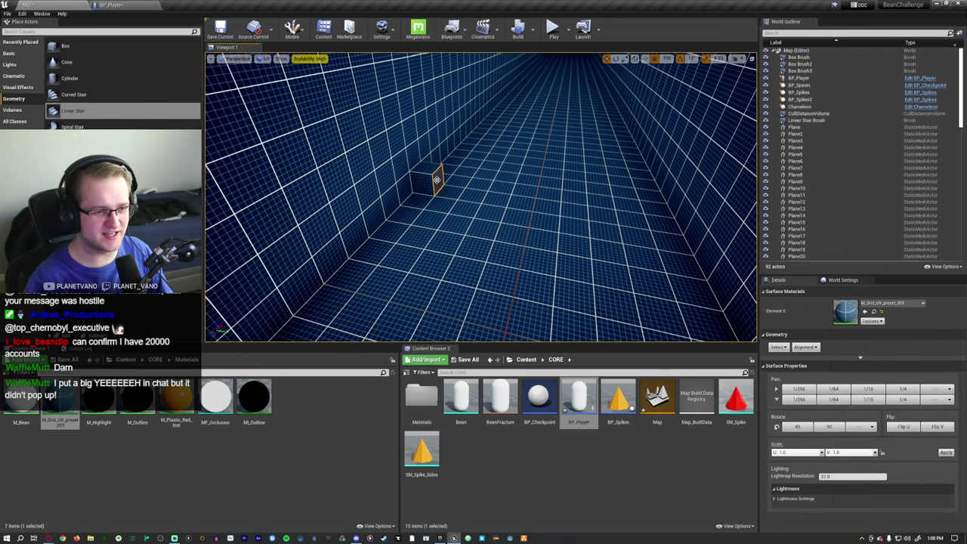
left_click(479, 187)
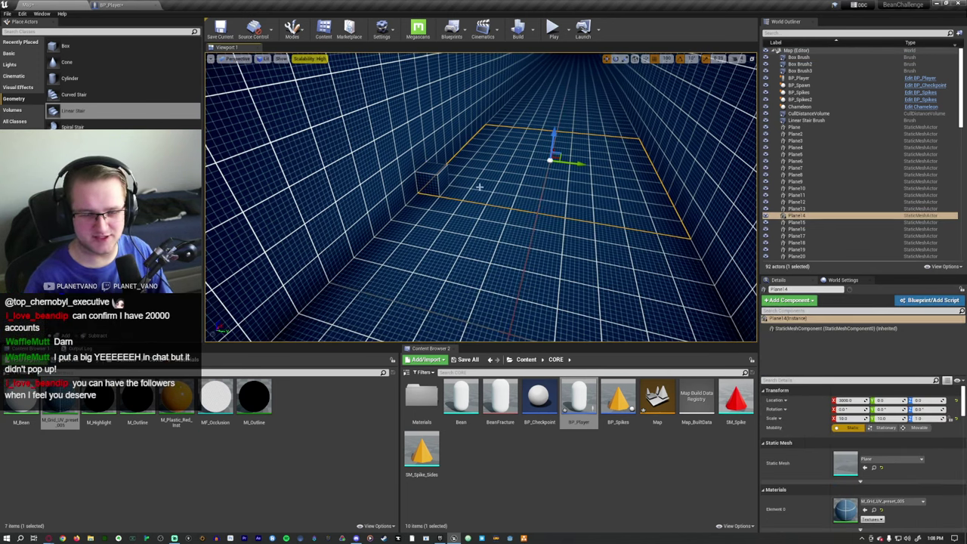
left_click(433, 182)
left_click(294, 30)
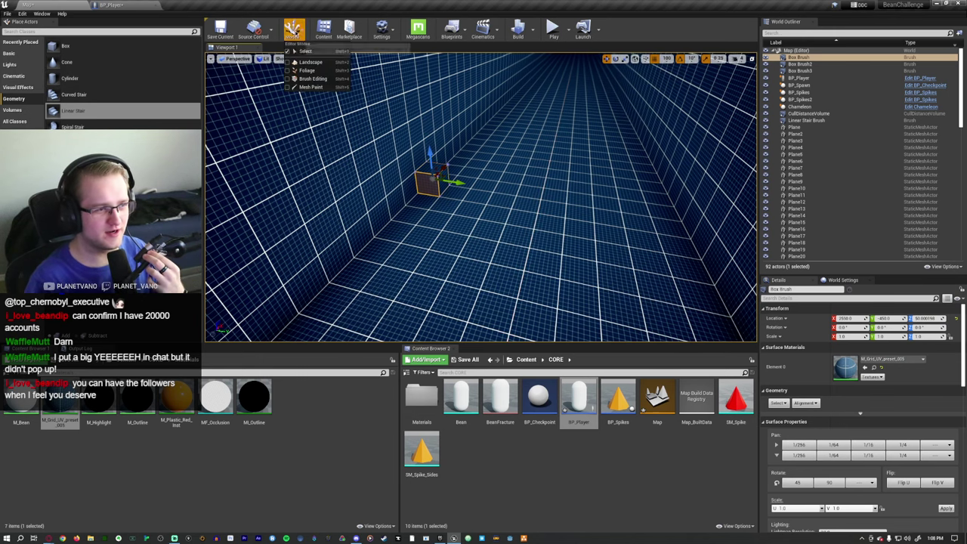
left_click(309, 79)
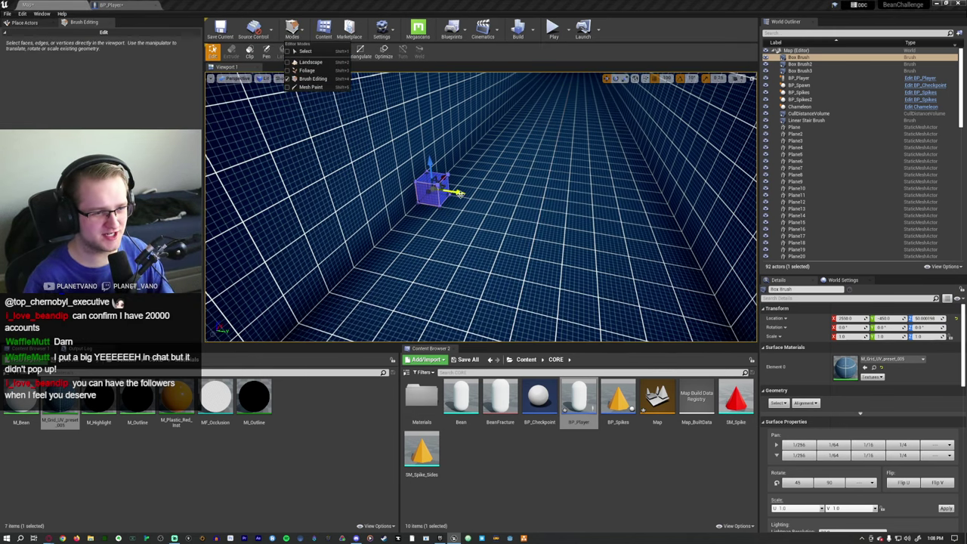
left_click(446, 189)
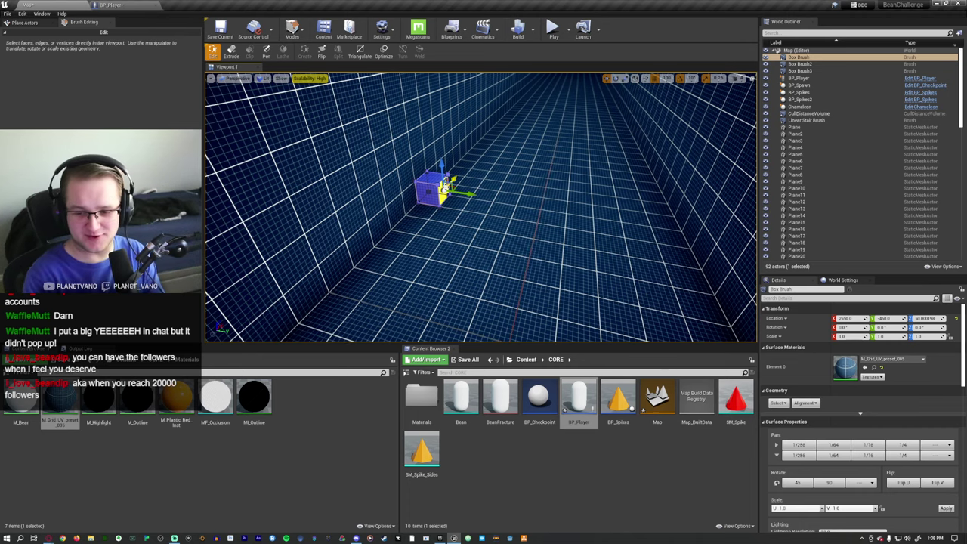
Try to stretch the box brush across the corridor floor by moving its selected face, and undo the move
mouse_move(484, 212)
right_mouse_down()
mouse_move(498, 192)
mouse_move(443, 198)
mouse_move(457, 193)
right_mouse_up()
left_click_drag(587, 222, 484, 221)
left_click(484, 221)
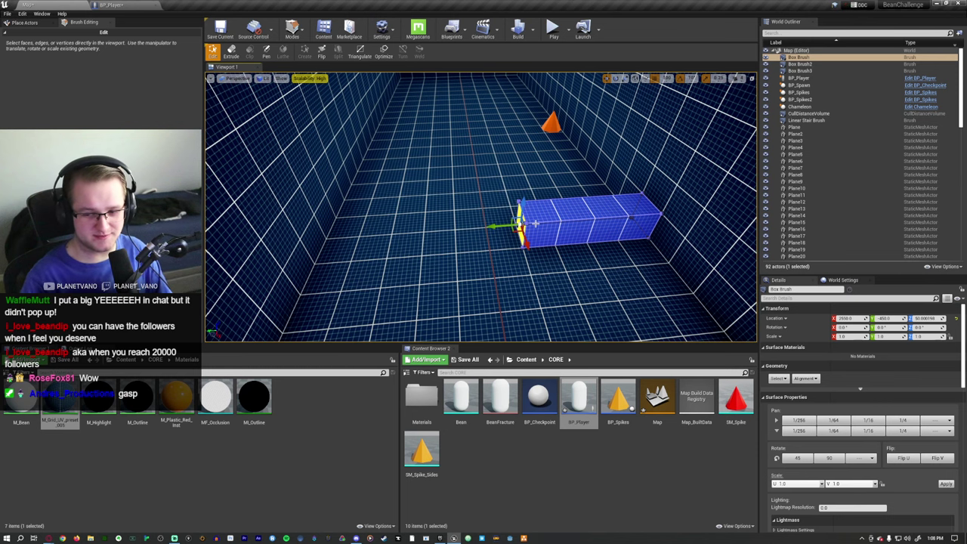
key("ctrl+z")
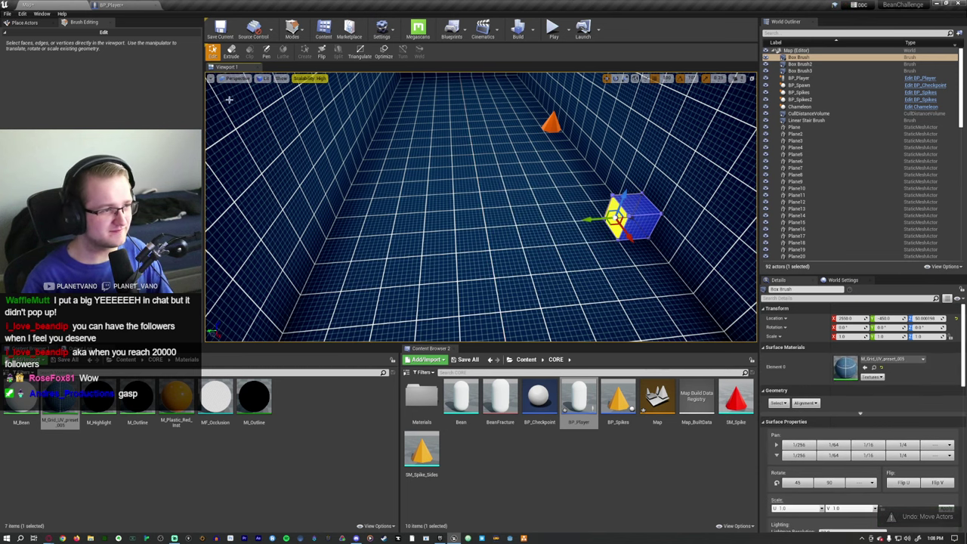
left_click(231, 52)
right_click_drag(454, 196, 428, 196)
left_click(214, 53)
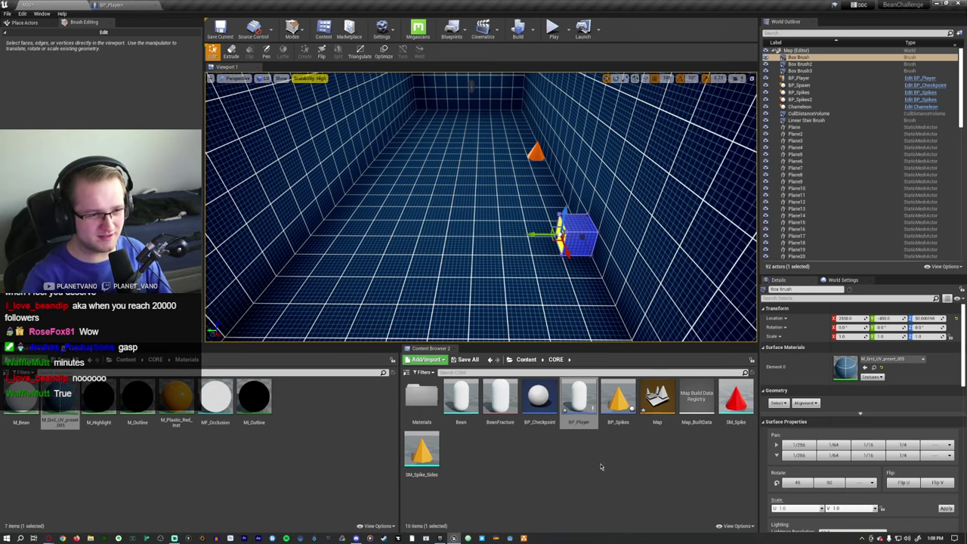
mouse_move(484, 212)
right_mouse_down()
mouse_move(536, 219)
mouse_move(461, 220)
mouse_move(503, 227)
right_mouse_up()
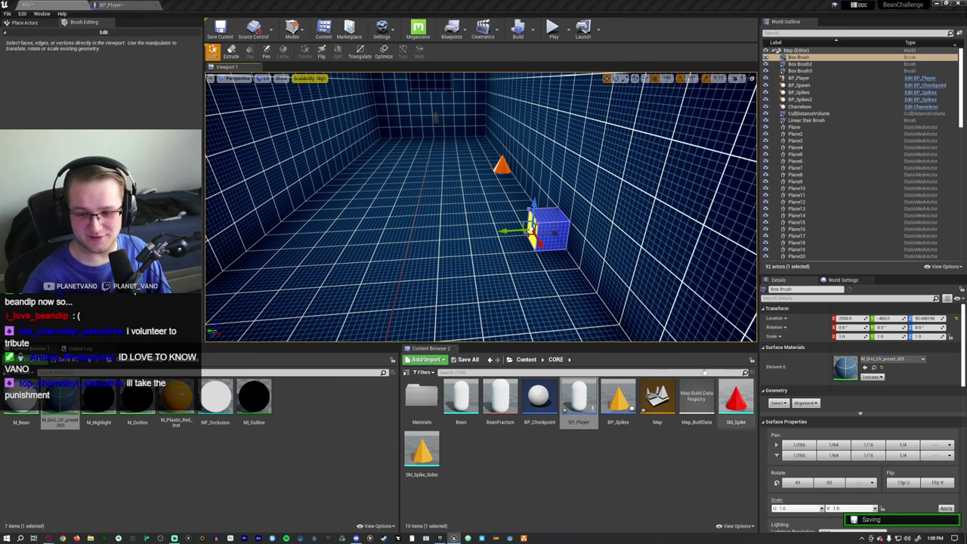
Leave Brush Editing mode and return to normal actor selection in the corridor
mouse_move(530, 284)
right_mouse_down()
mouse_move(491, 286)
mouse_move(514, 277)
mouse_move(529, 284)
right_mouse_up()
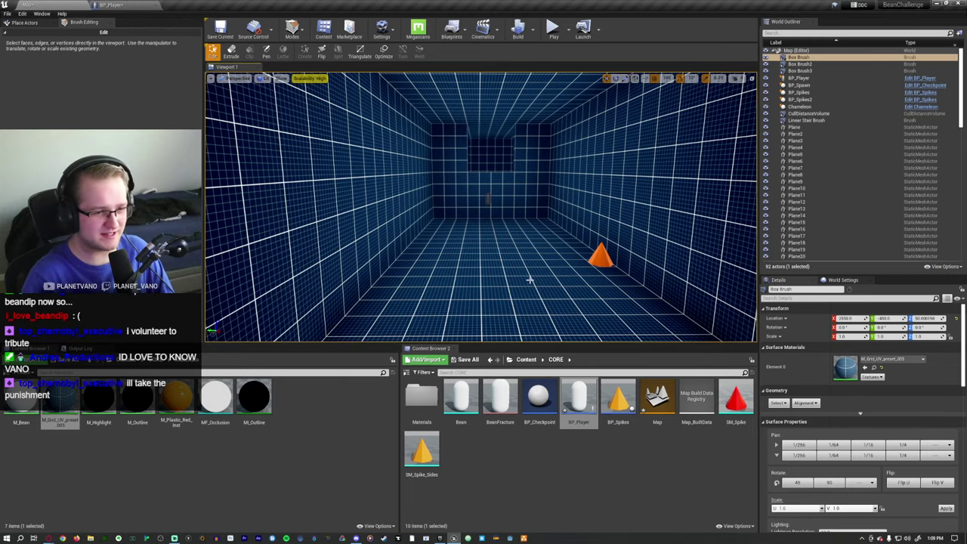
mouse_move(530, 279)
right_mouse_down()
mouse_move(570, 281)
mouse_move(525, 263)
right_mouse_up()
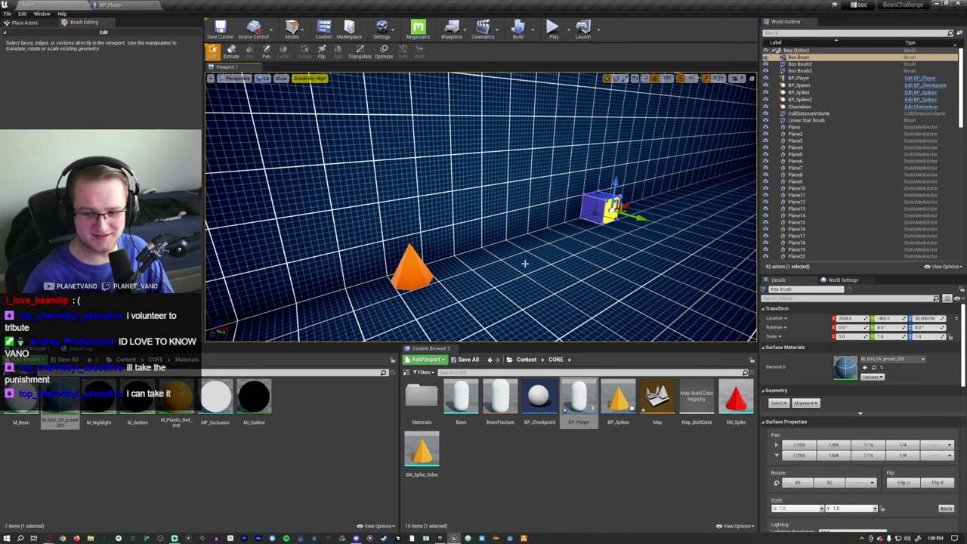
right_click_drag(499, 159, 518, 154)
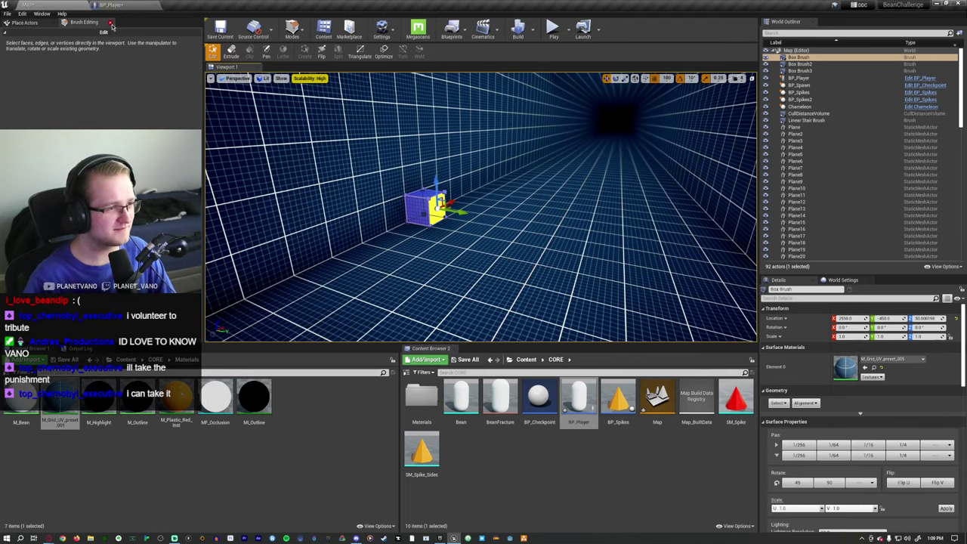
key("shift+1")
key("f")
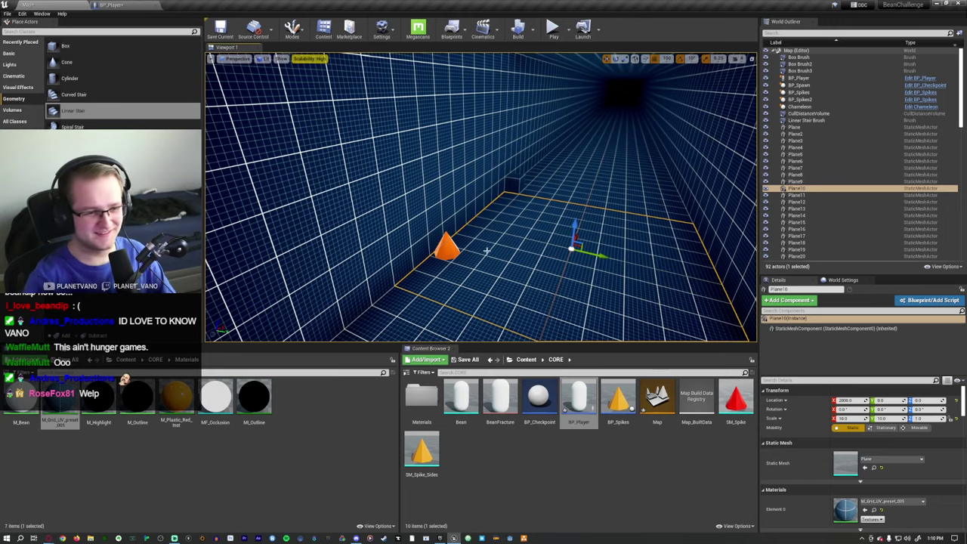
Examine the corridor's spike and box brush from several angles, along with the raised wall opening, to judge the obstacle layout
mouse_move(495, 259)
right_mouse_down()
mouse_move(423, 262)
mouse_move(522, 250)
right_mouse_up()
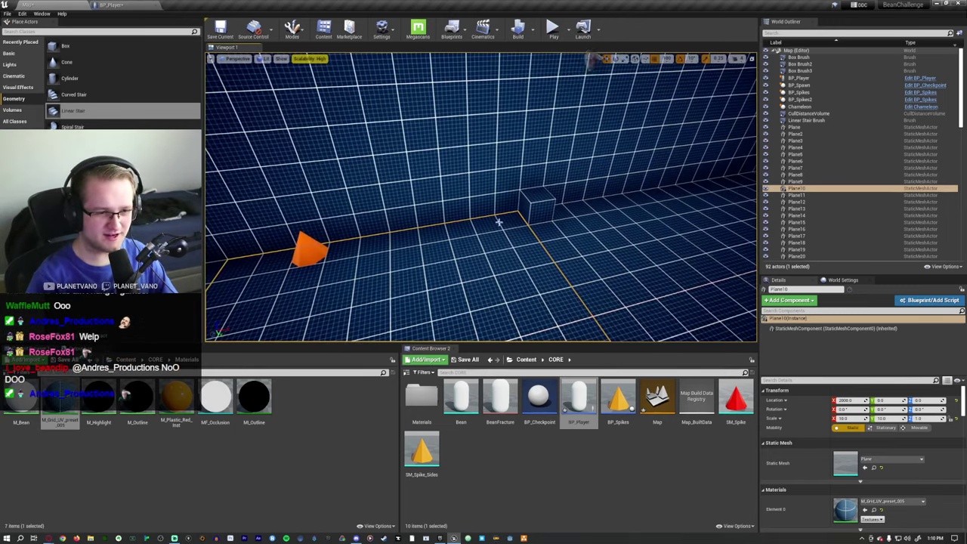
left_click(523, 208)
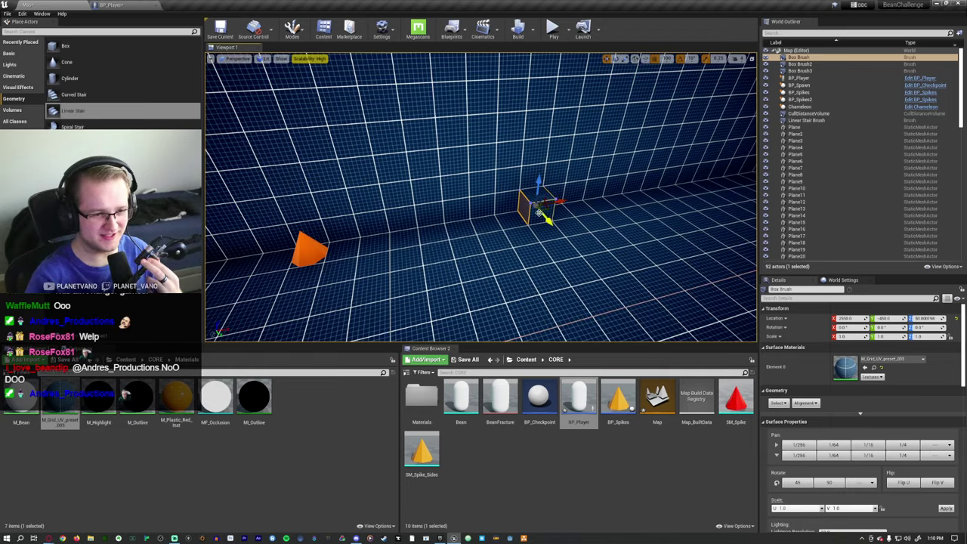
scroll(519, 203, "up", 2)
left_click_drag(519, 203, 416, 158, "alt")
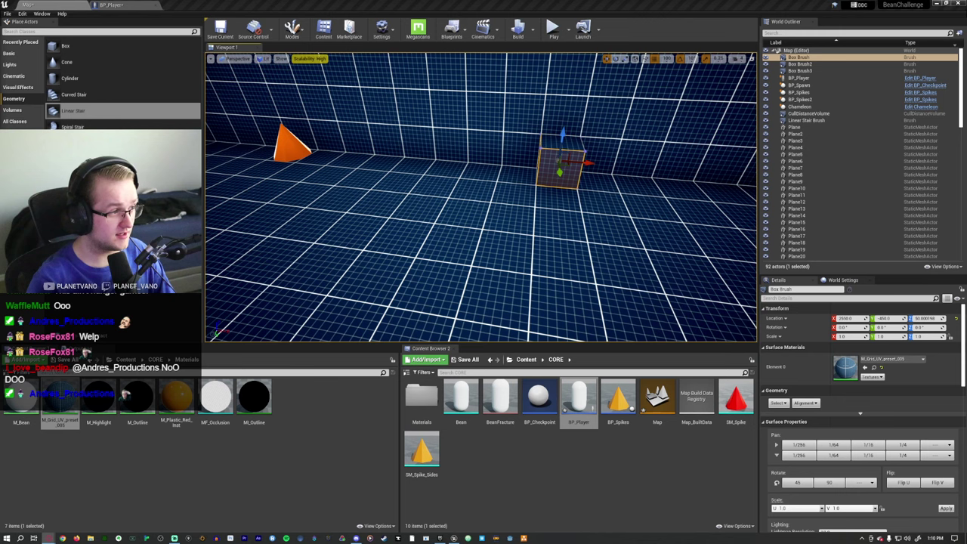
left_click_drag(310, 160, 310, 160, "alt")
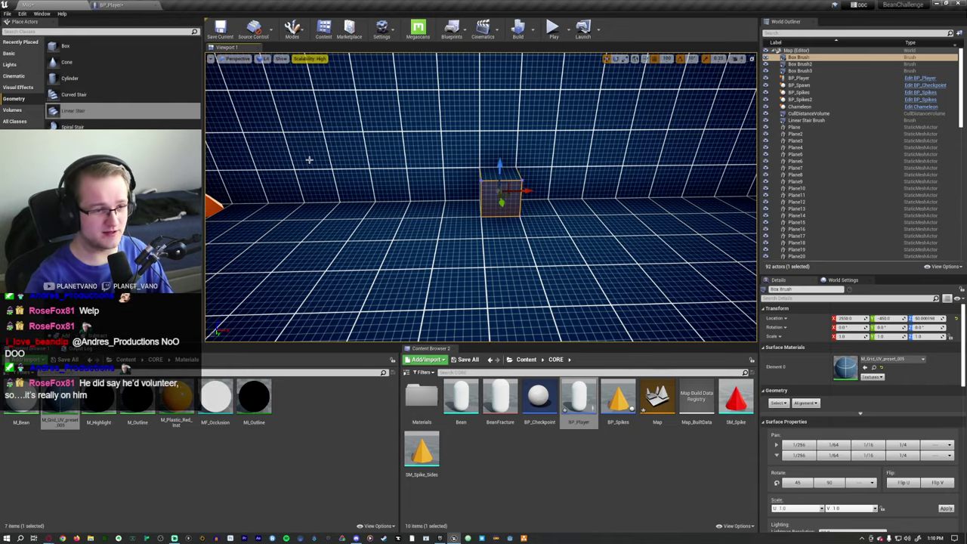
right_click_drag(318, 161, 287, 163)
key("f")
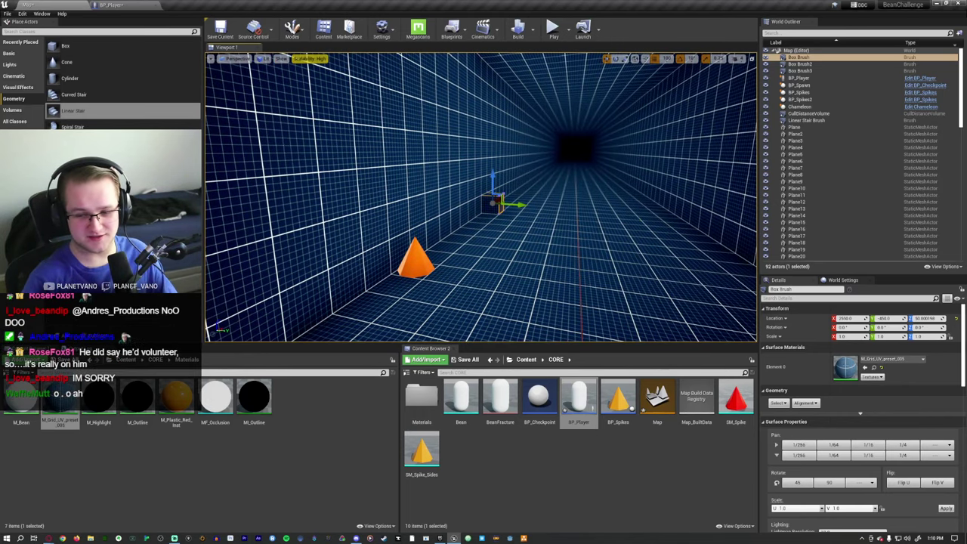
mouse_move(287, 163)
right_mouse_down()
mouse_move(278, 151)
mouse_move(374, 212)
right_mouse_up()
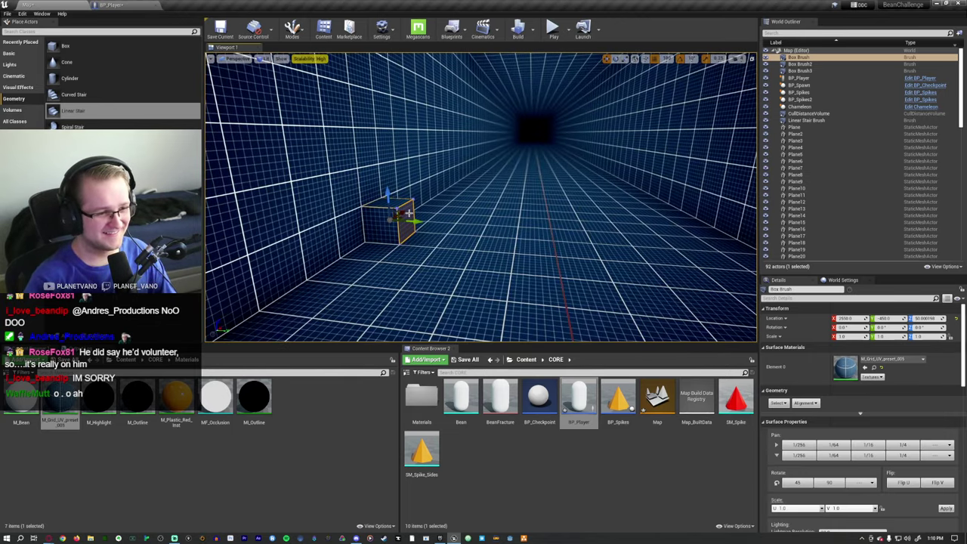
left_click(404, 185)
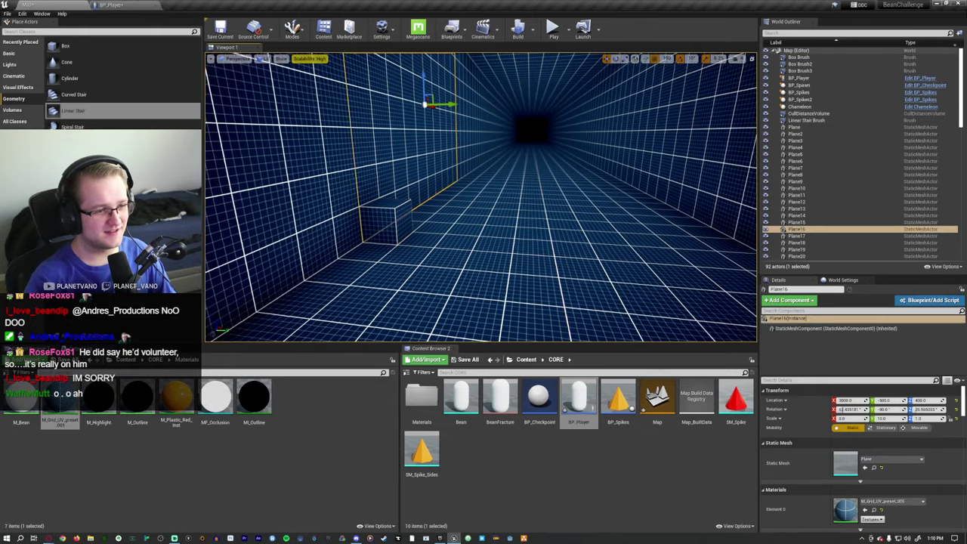
left_click(487, 229)
right_click_drag(488, 229, 423, 227)
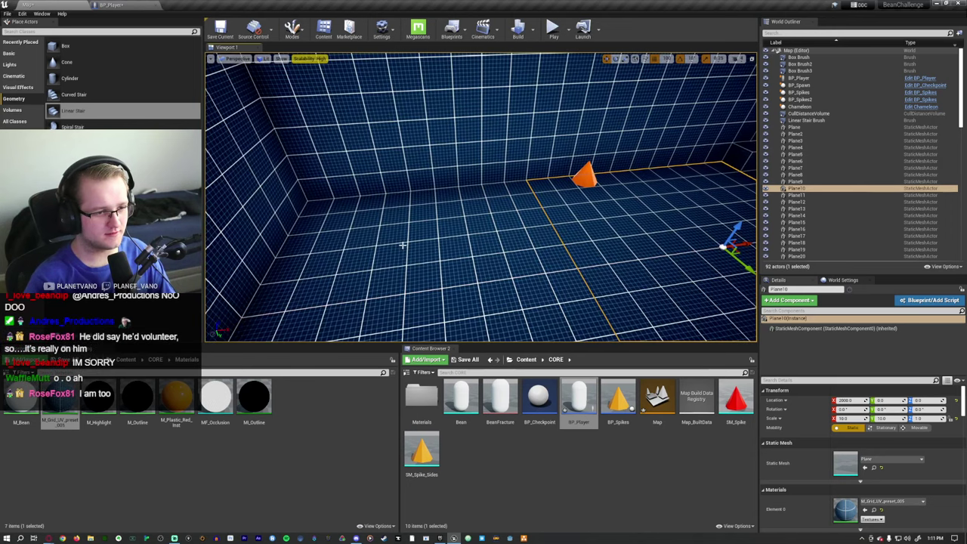
right_click_drag(401, 242, 402, 243)
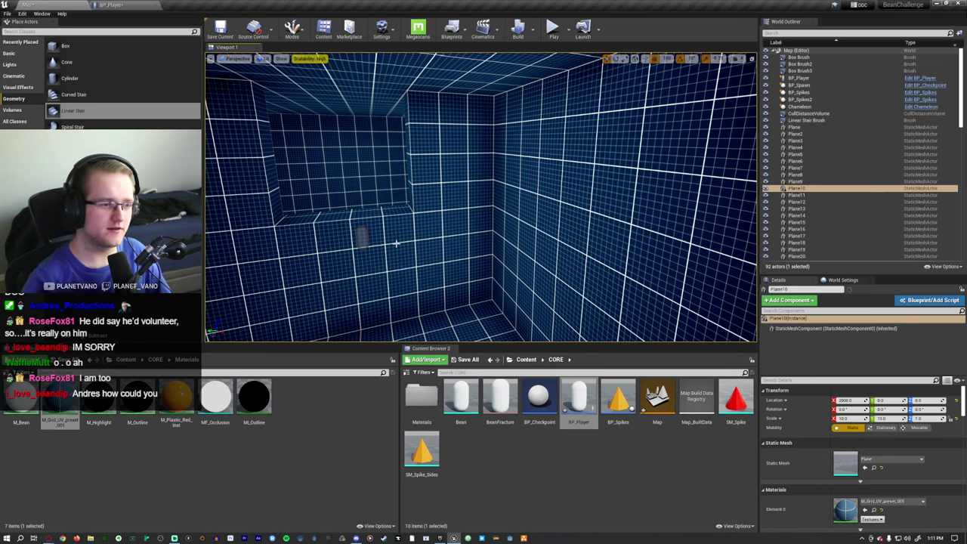
right_click_drag(402, 245, 435, 220)
Play-test the level by moving the player up the staircase to the wall opening, and stop the session
key("alt+p")
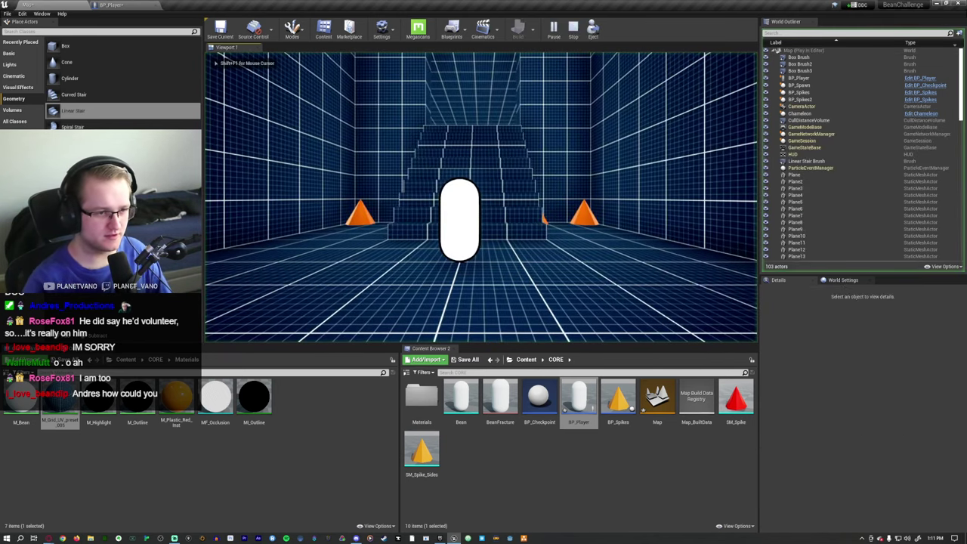
key("w")
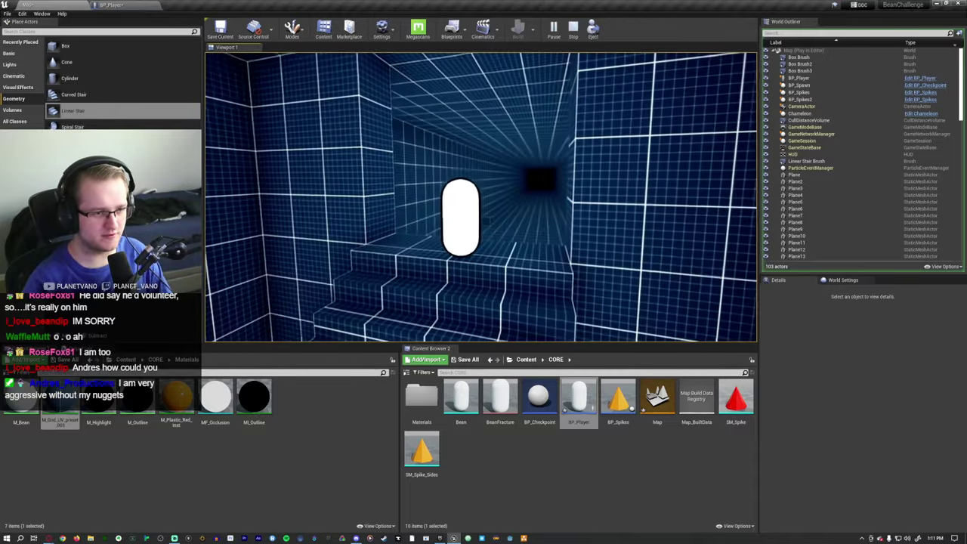
key("Escape")
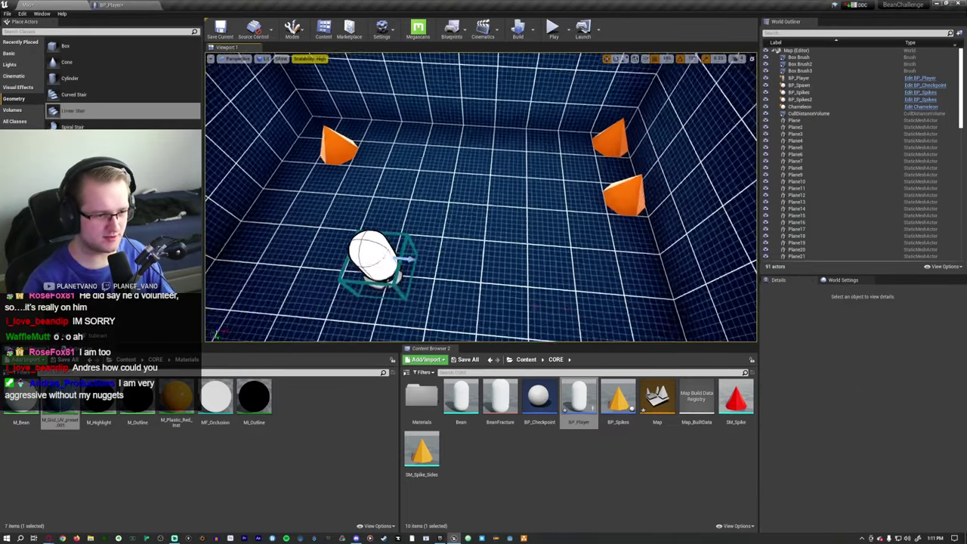
Move the BP_Spawn checkpoint onto the ledge of the wall opening at Z 450, using a 50-unit position snap
left_click(401, 240)
left_click_drag(429, 250, 618, 273)
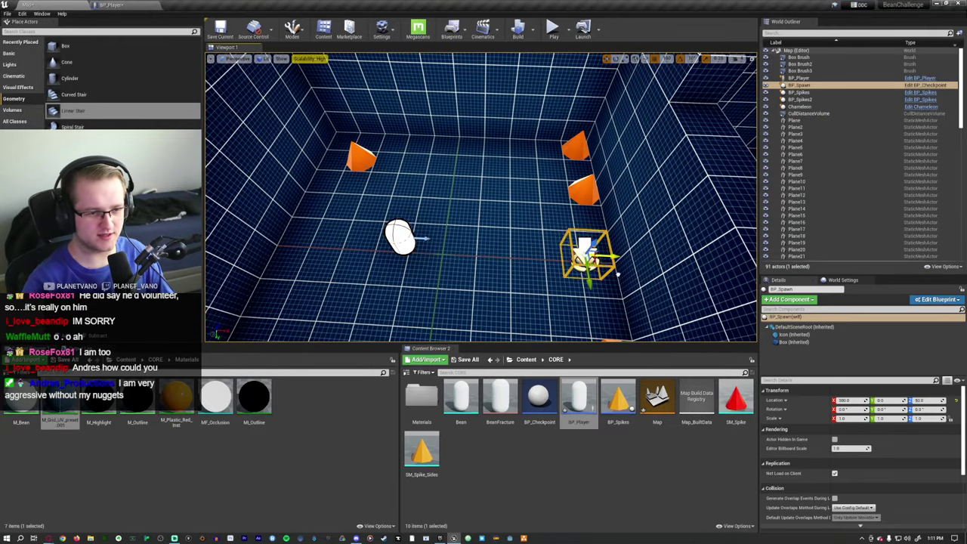
left_click(665, 58)
left_click(670, 97)
right_click_drag(670, 98, 718, 87)
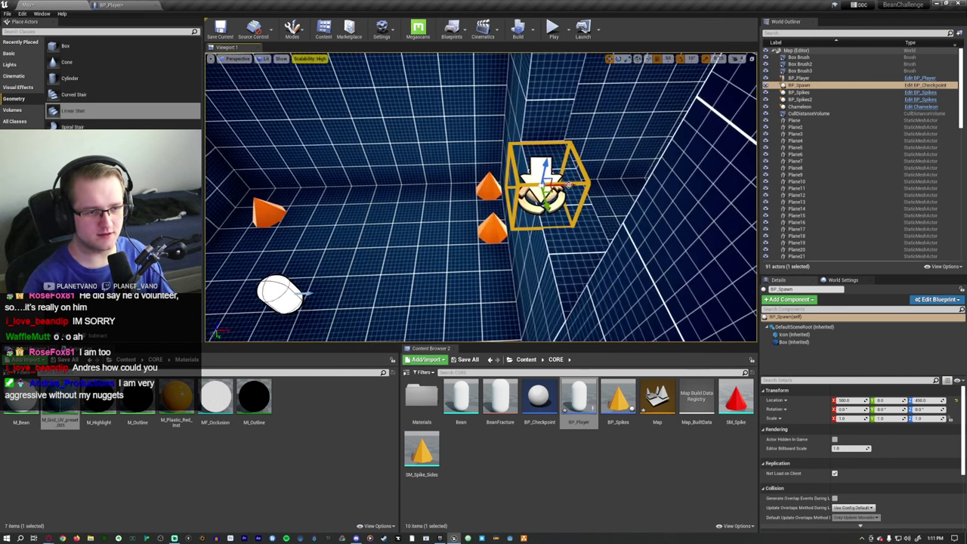
Play-test the corridor obstacles from the relocated spawn on the ledge, and stop the session
left_click(553, 27)
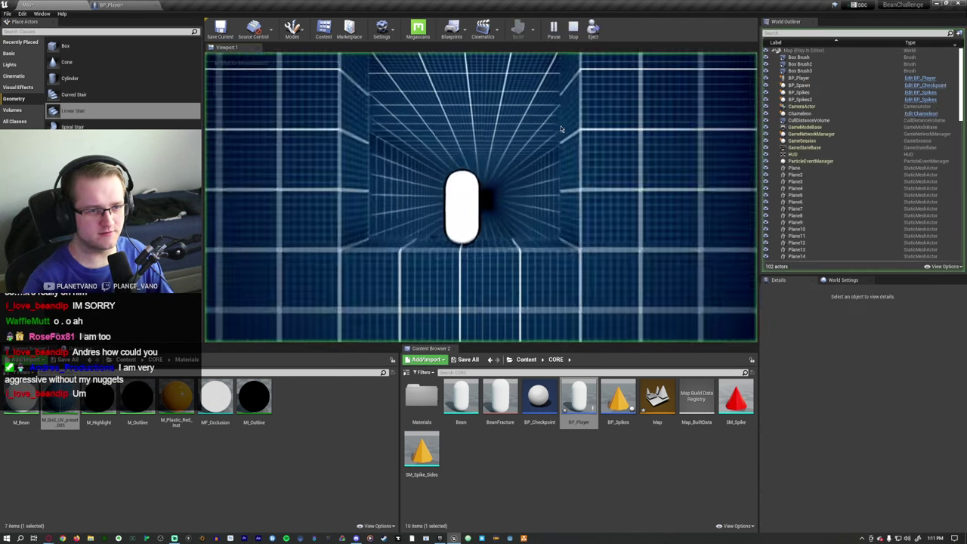
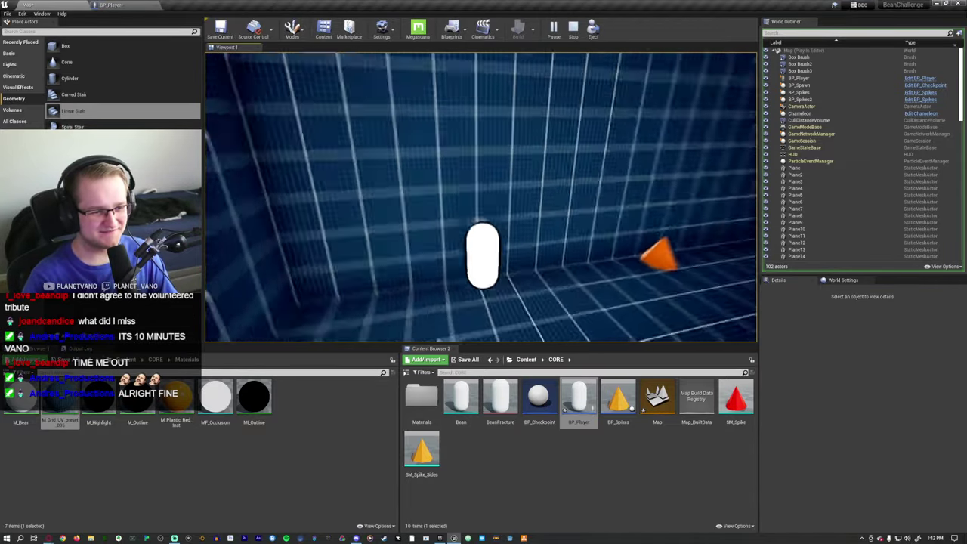
key("Escape")
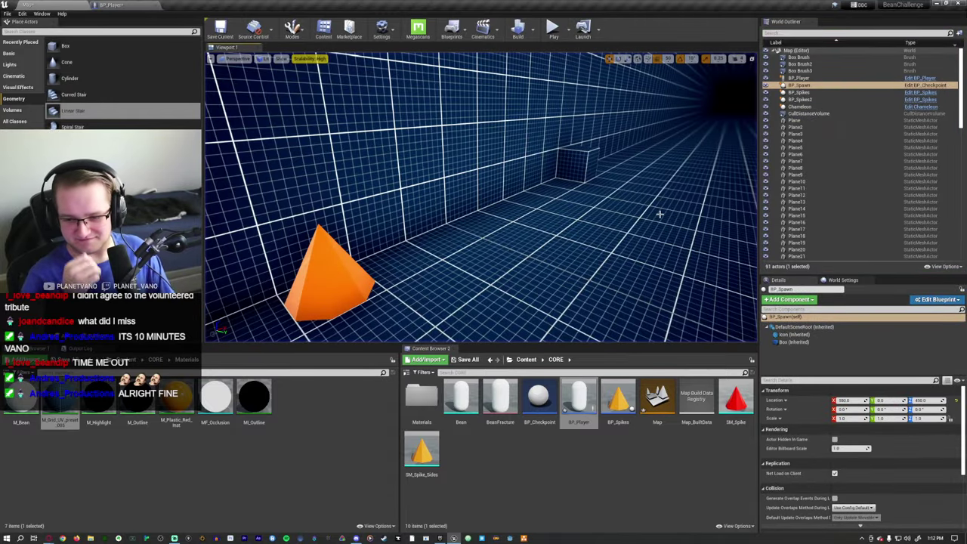
Duplicate the corridor's box brush and place the copy along the same side wall, between the spike and the wall with the opening
right_click_drag(661, 212, 661, 212)
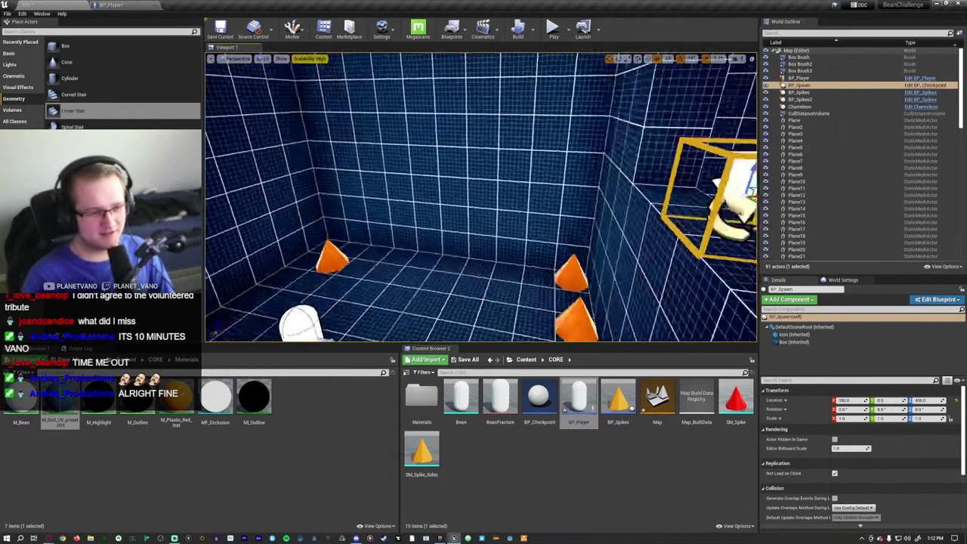
right_click_drag(660, 212, 647, 209)
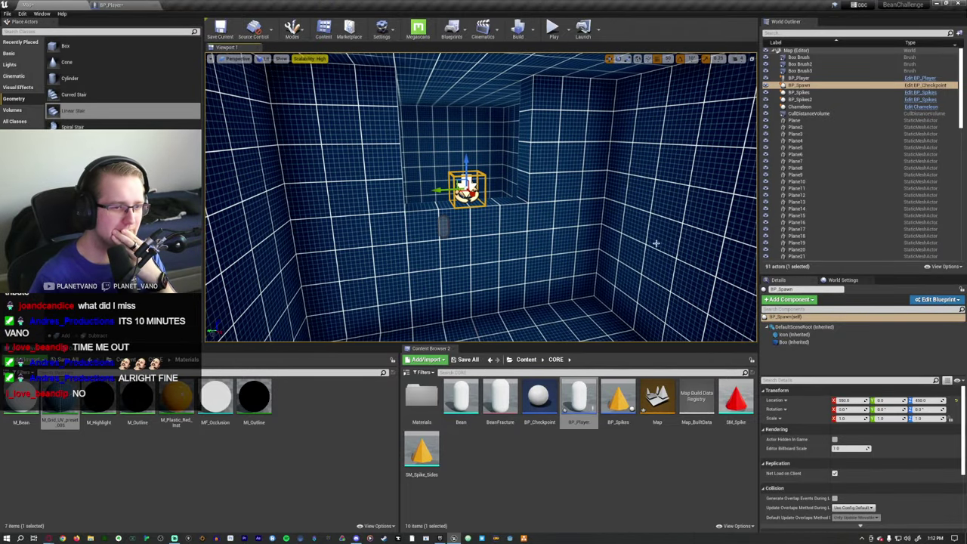
right_click_drag(572, 215, 571, 215)
left_click(571, 210)
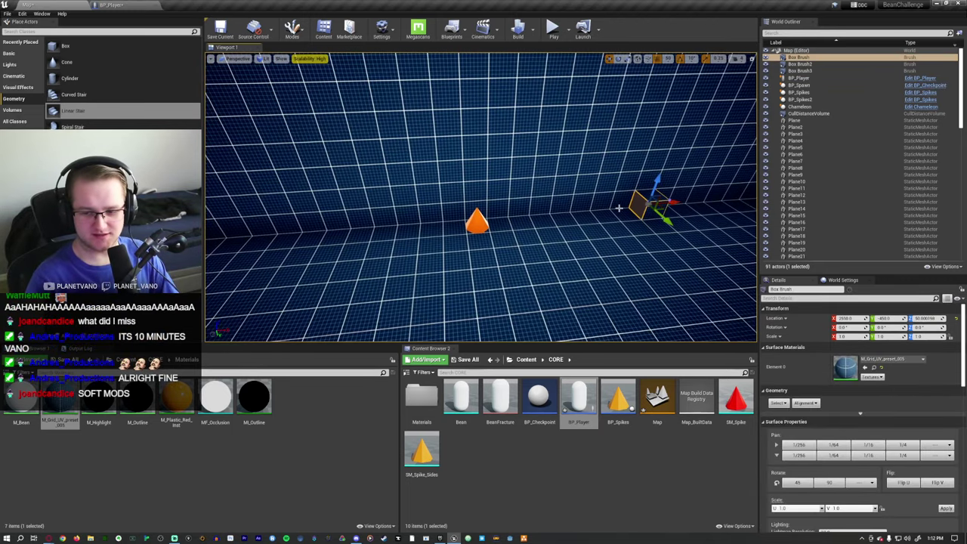
left_click_drag(661, 214, 270, 233, "alt")
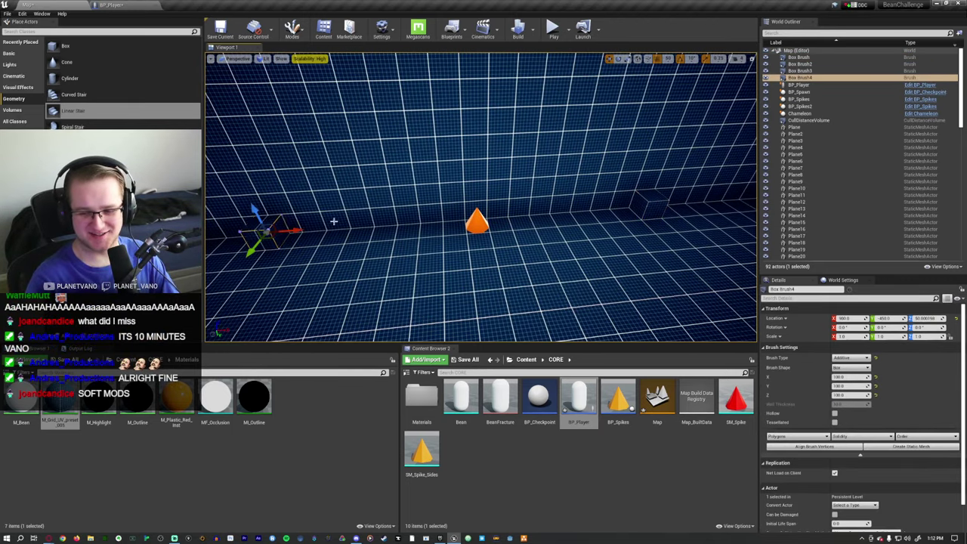
right_click_drag(270, 233, 249, 242)
key("f")
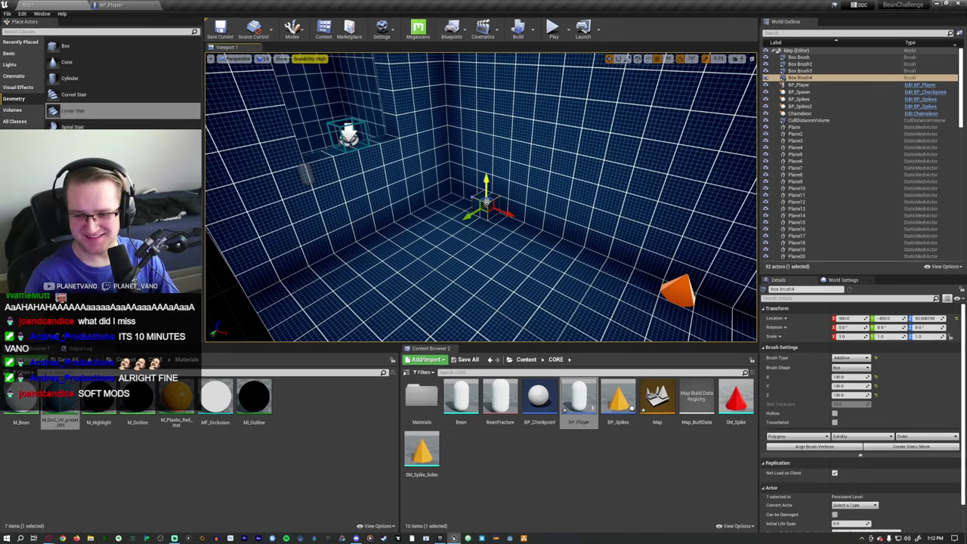
Raise the copied box brush to about Z 350 beside the opening and shift it towards the side wall, with position snap set to 100
right_click_drag(490, 200, 588, 266)
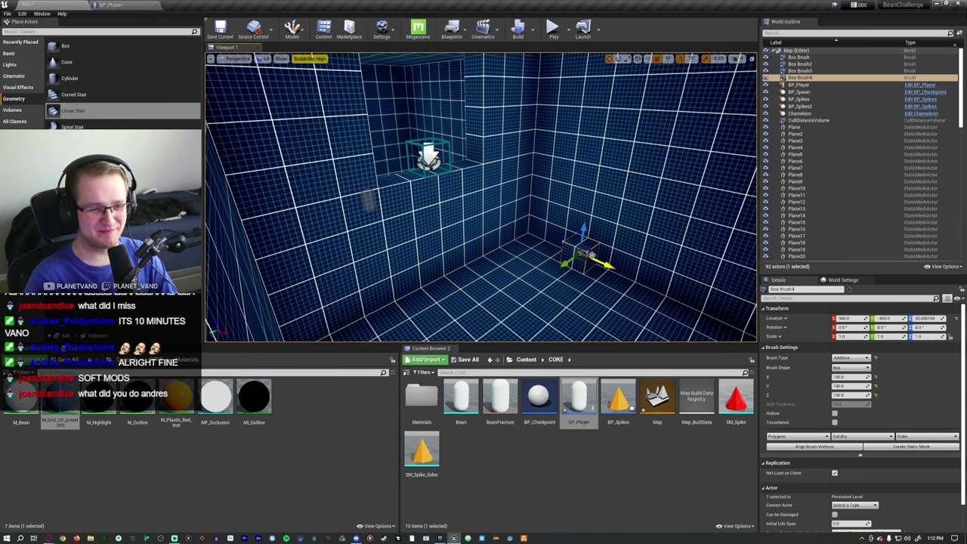
mouse_move(582, 260)
left_mouse_down()
mouse_move(489, 257)
mouse_move(476, 163)
left_mouse_up()
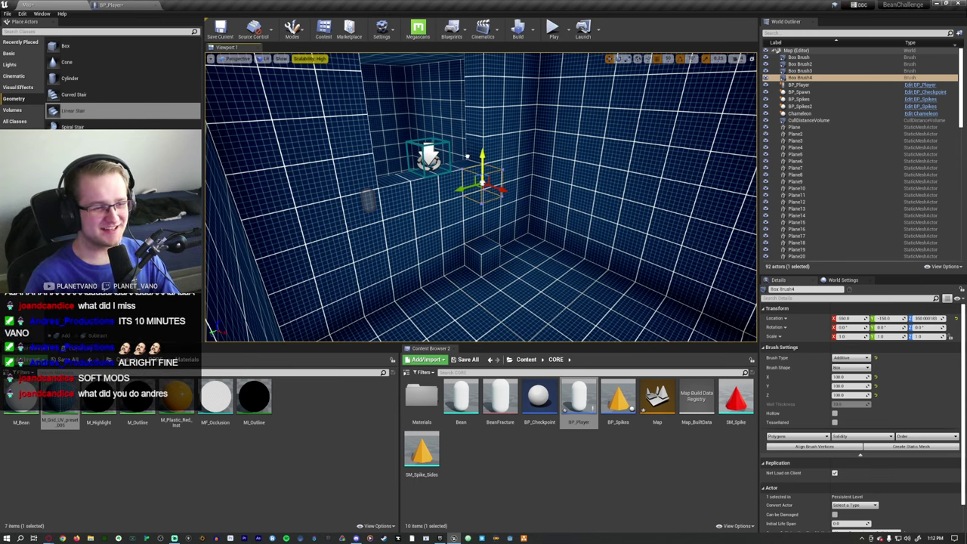
left_click(669, 58)
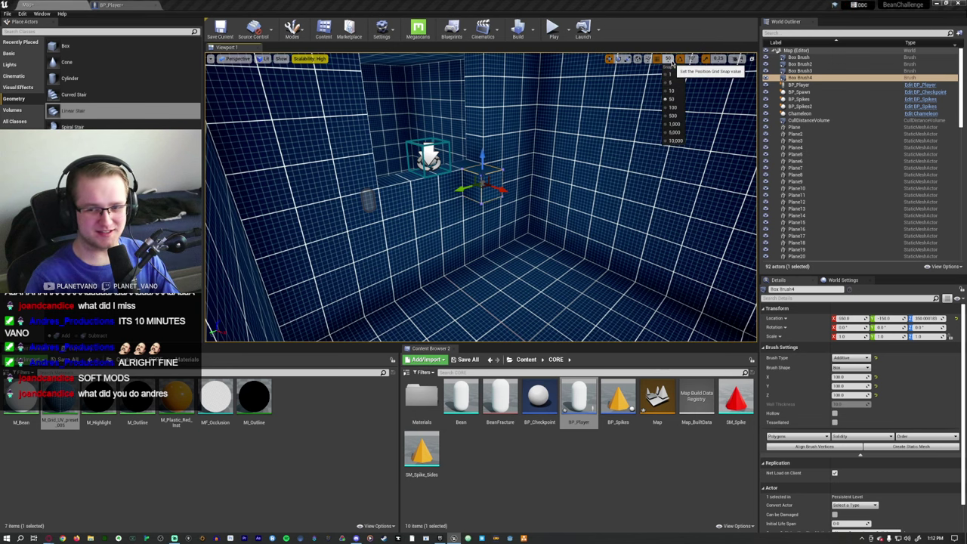
left_click(672, 108)
mouse_move(454, 196)
left_mouse_down()
mouse_move(394, 238)
mouse_move(506, 205)
left_mouse_up()
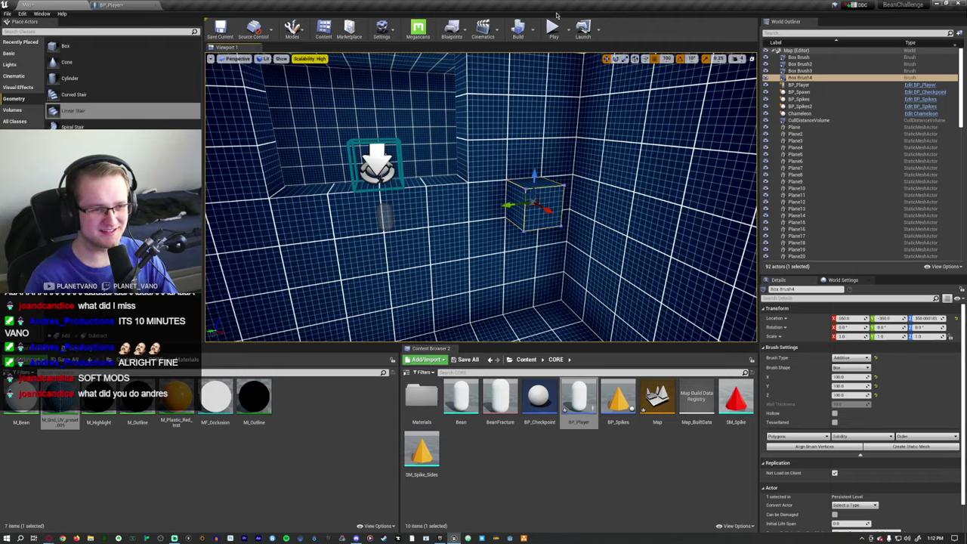
Play-test moving the player from the opening's ledge onto the raised box brush, and stop the session
left_click(554, 28)
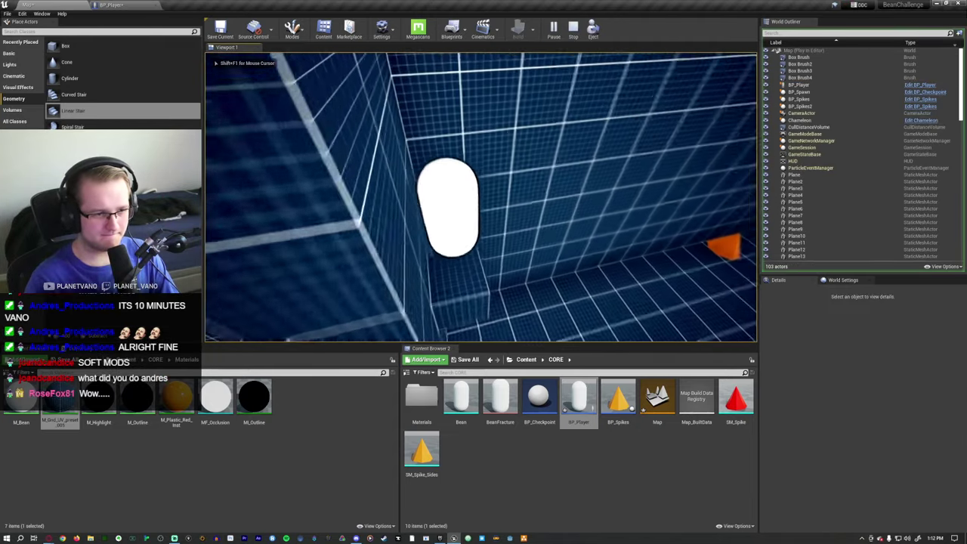
key("Escape")
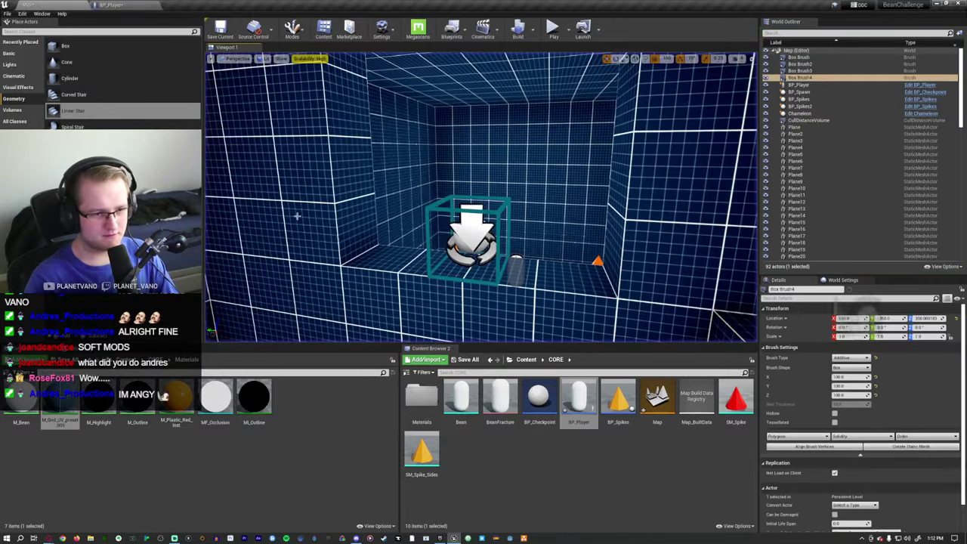
Move the raised box brush in front of the opening's ledge and duplicate it, placing another copy at the same height by the side wall
right_click_drag(297, 217, 310, 212)
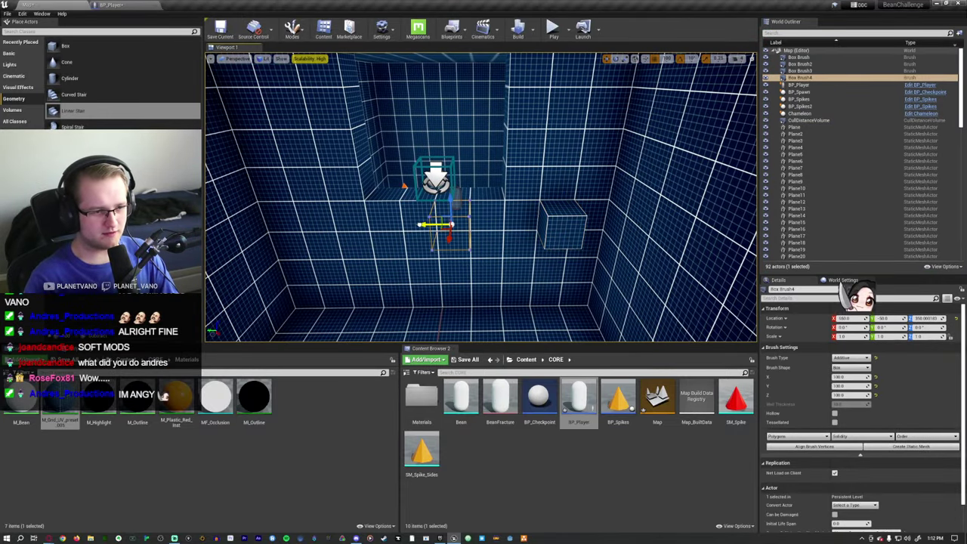
mouse_move(450, 224)
left_mouse_down()
mouse_move(401, 225)
mouse_move(450, 225)
left_mouse_up()
right_click_drag(417, 224, 374, 215)
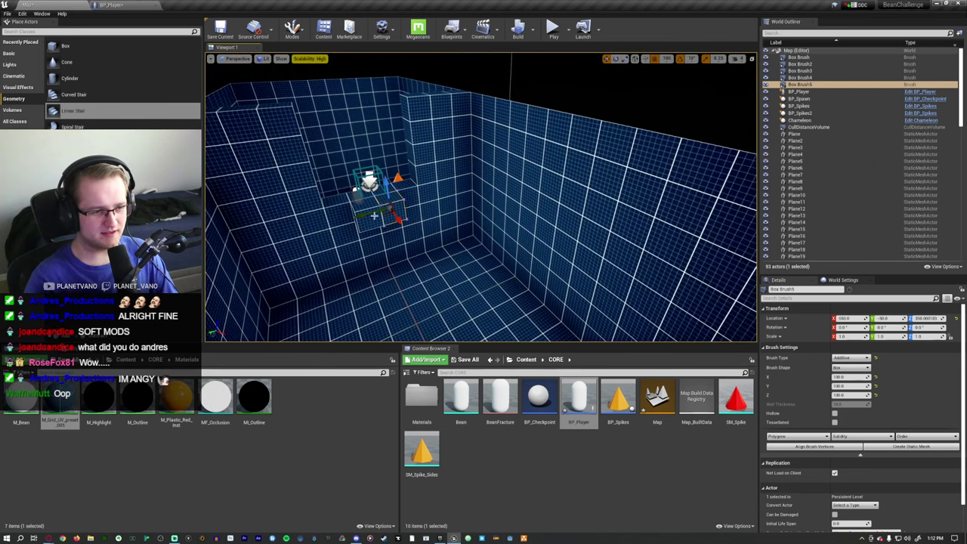
left_click_drag(383, 216, 495, 218, "alt")
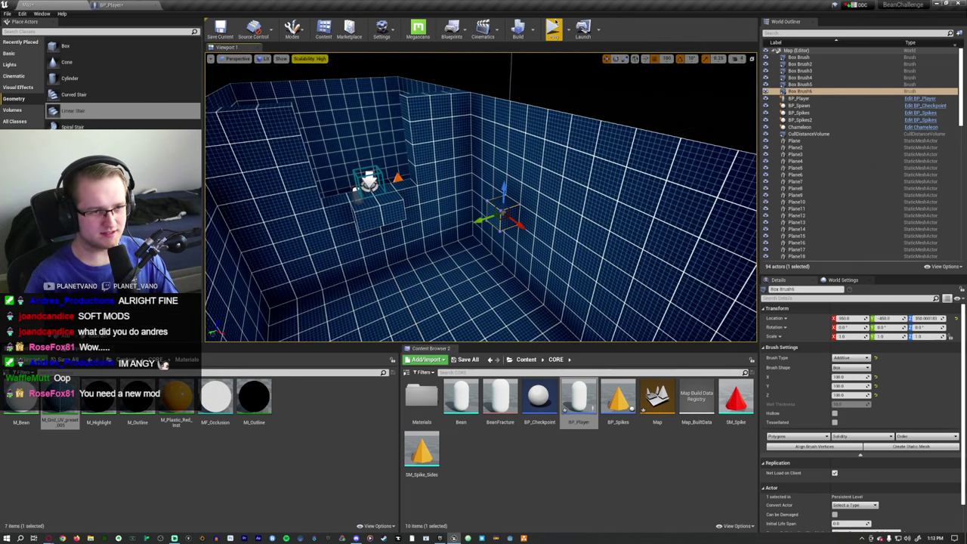
Play-test the jump from the opening's ledge towards the side-wall box brush, switching the viewport to full screen between the runs
left_click(553, 30)
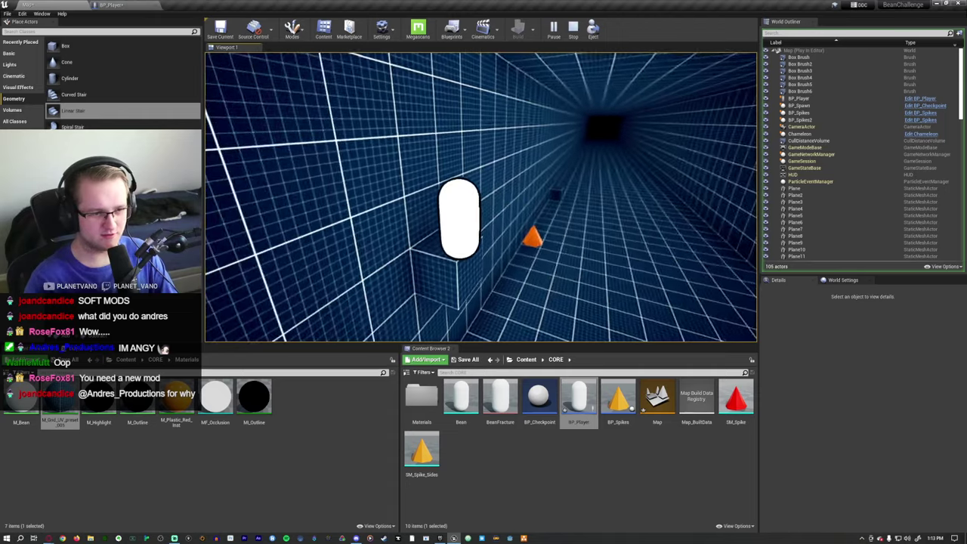
key("Escape")
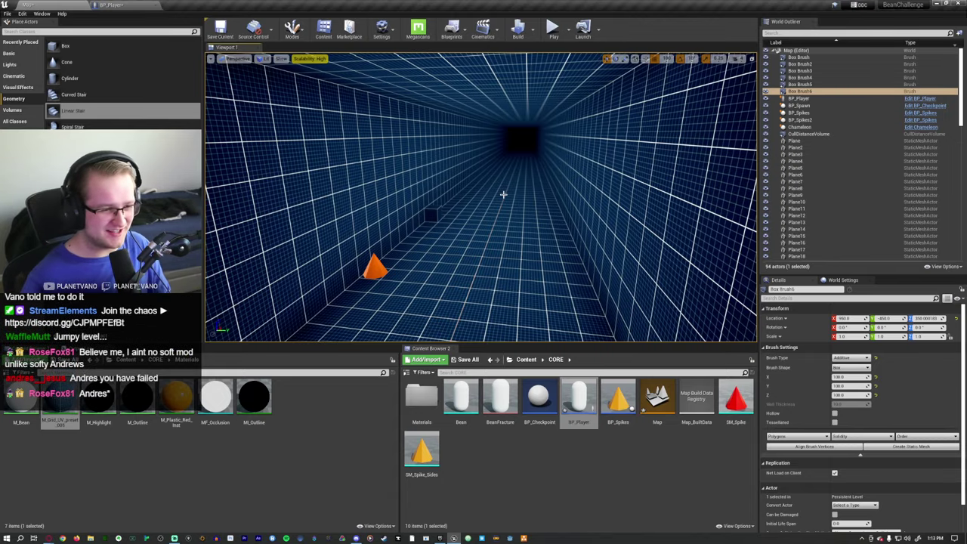
right_click_drag(503, 194, 503, 190)
key("F11")
key("alt+p")
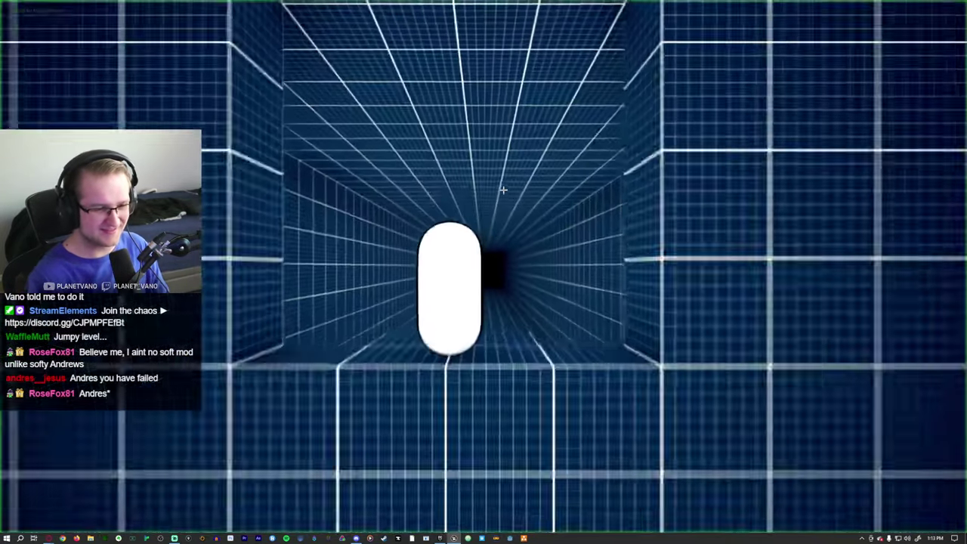
key("w")
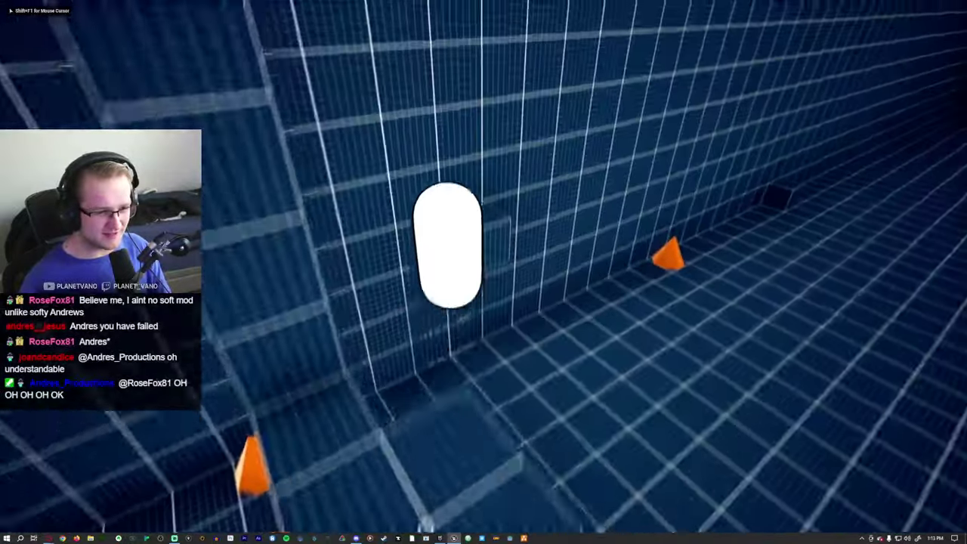
key("Escape")
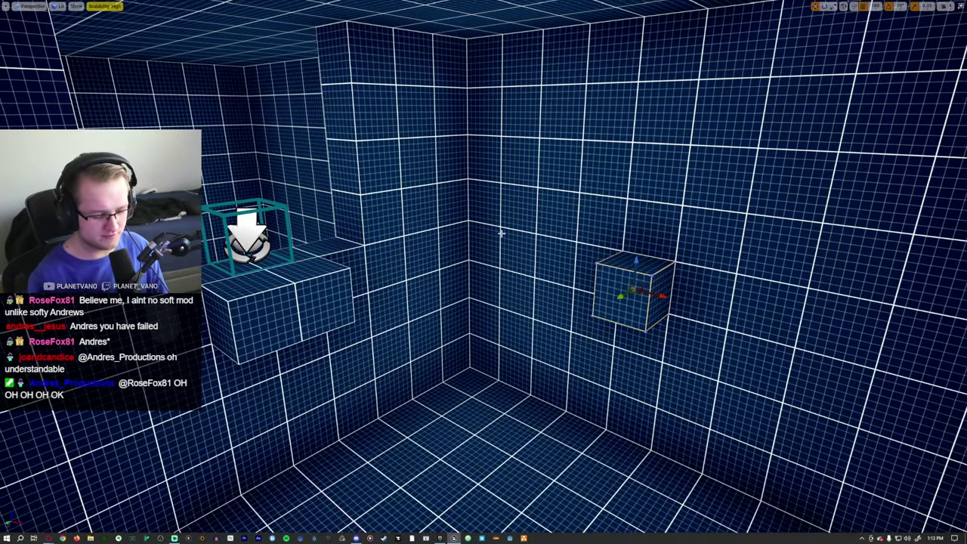
Repeat the play-test of the jump onto the side-wall box brush, trying it at different distances from the ledge
key("alt+p")
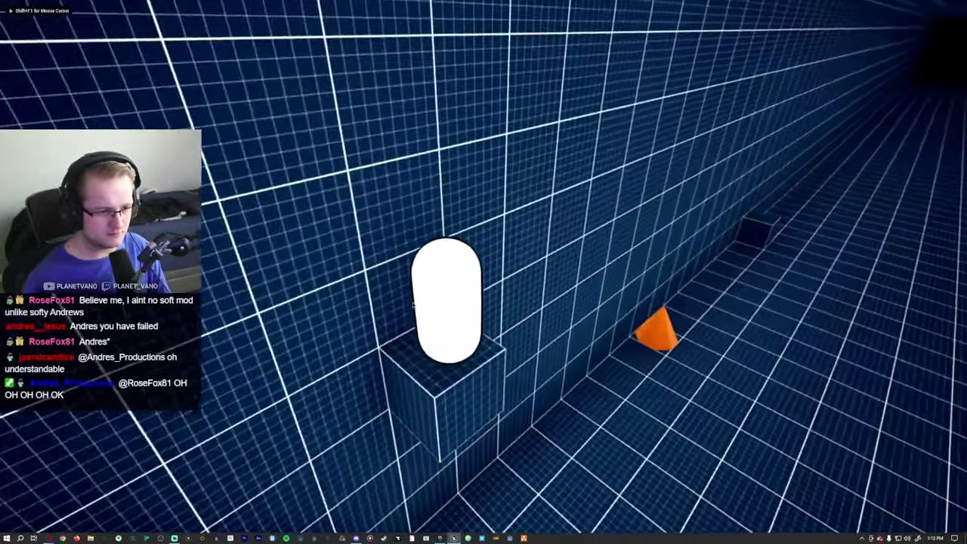
key("Escape")
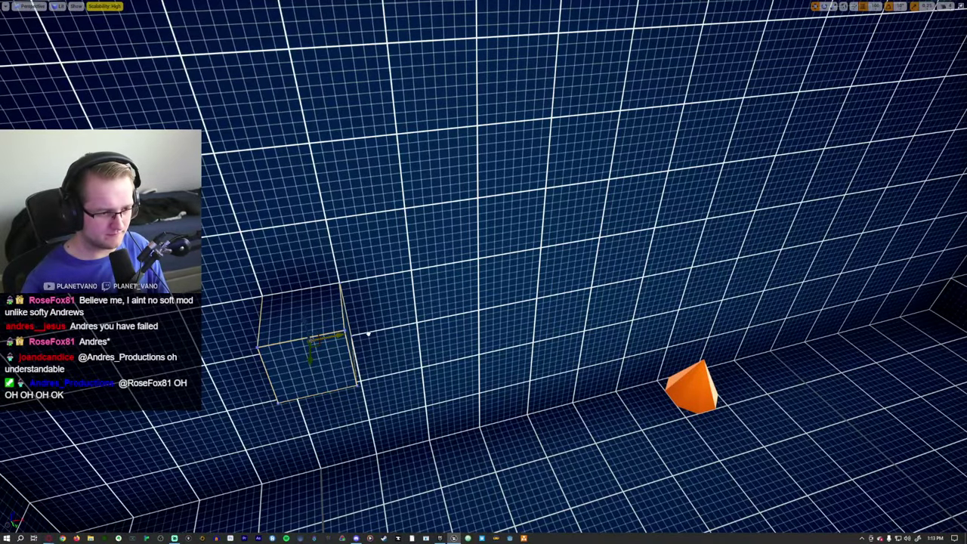
key("alt+p")
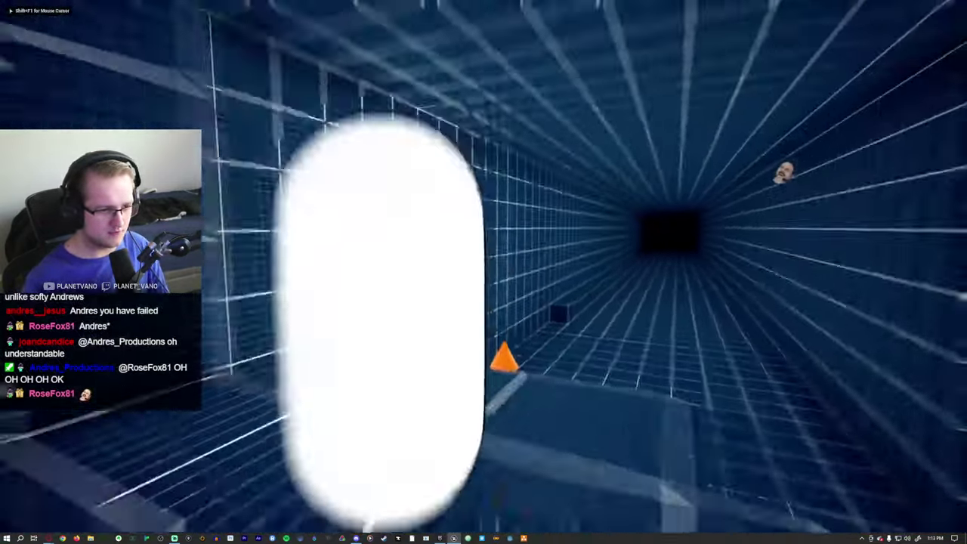
key("Escape")
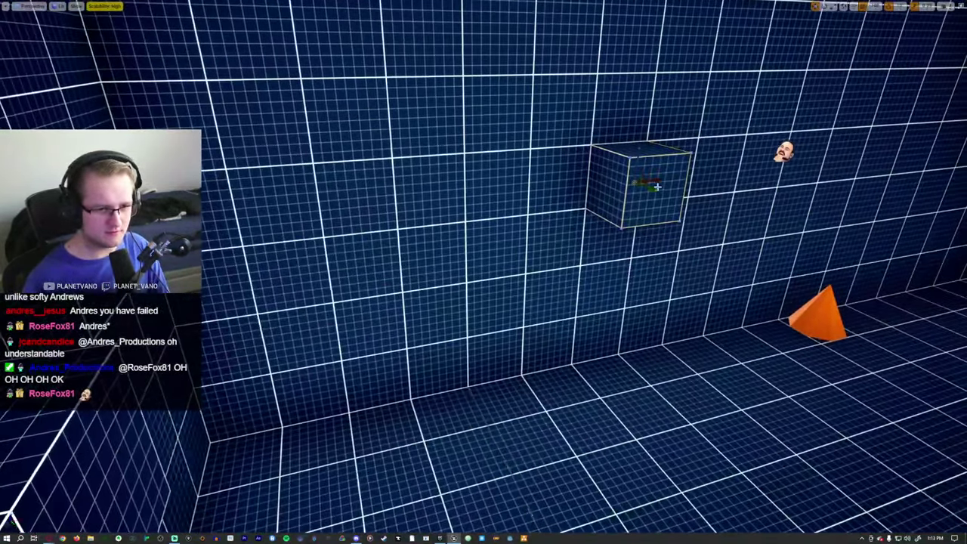
key("alt+p")
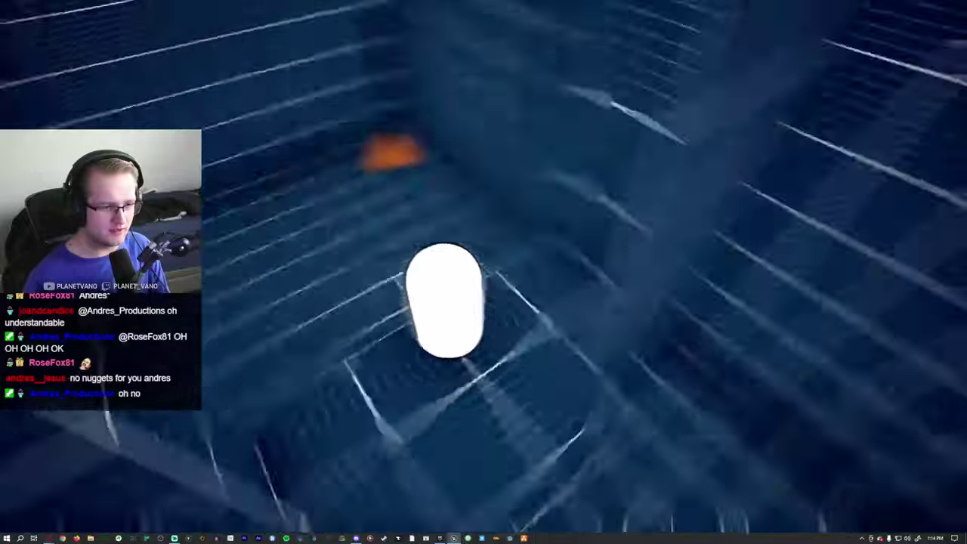
key("Escape")
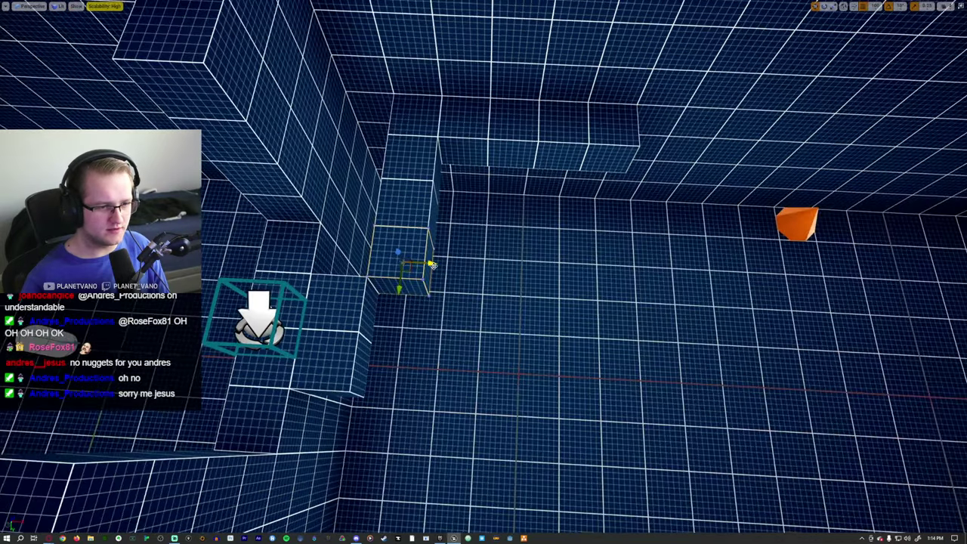
Move the end box of the copied row out over the middle of the corridor and delete the extra boxes, keeping one on the side wall
left_click_drag(435, 265, 662, 275)
right_click_drag(616, 274, 612, 235)
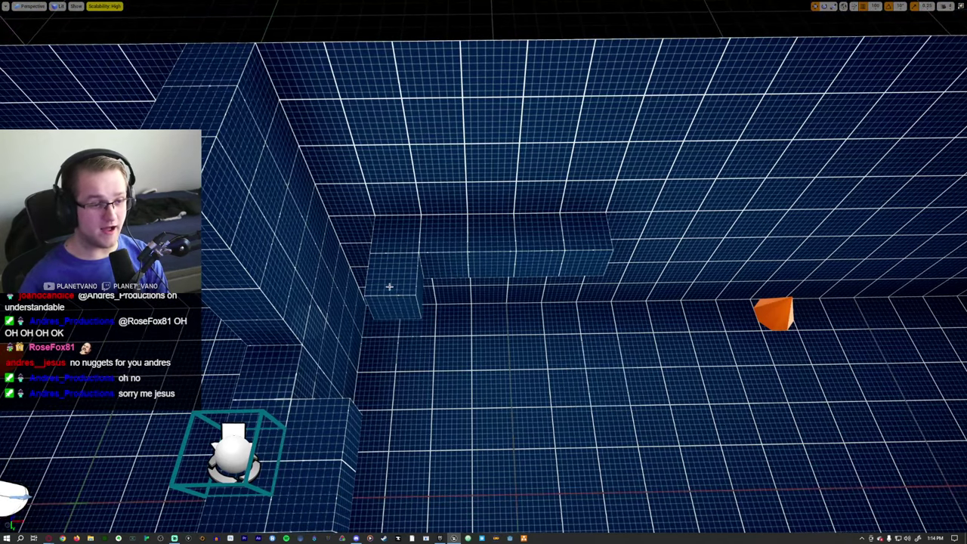
key("Delete")
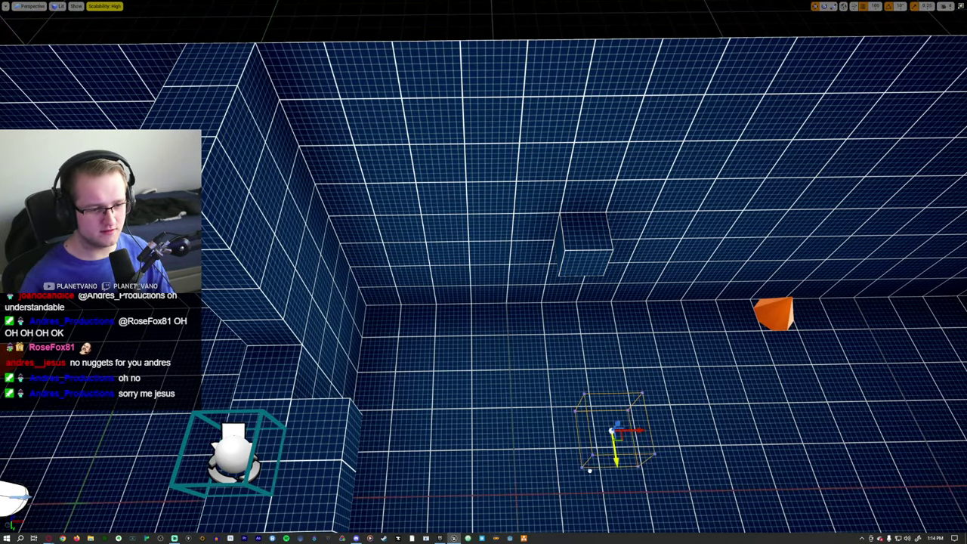
Play-test jumping from the opening's ledge towards the box brush in the middle of the corridor, and stop the session
key("alt+p")
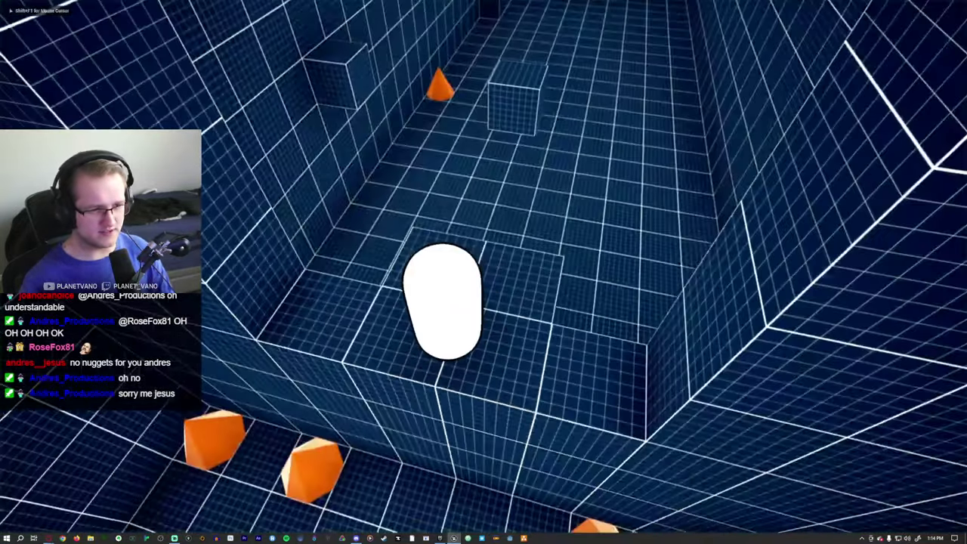
key("w")
key("Escape")
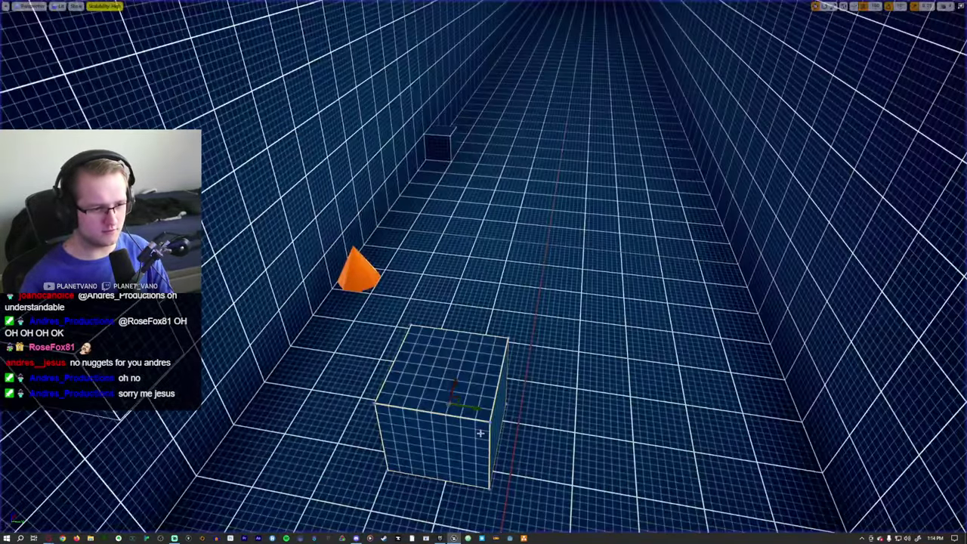
left_click_drag(480, 433, 516, 360, "alt")
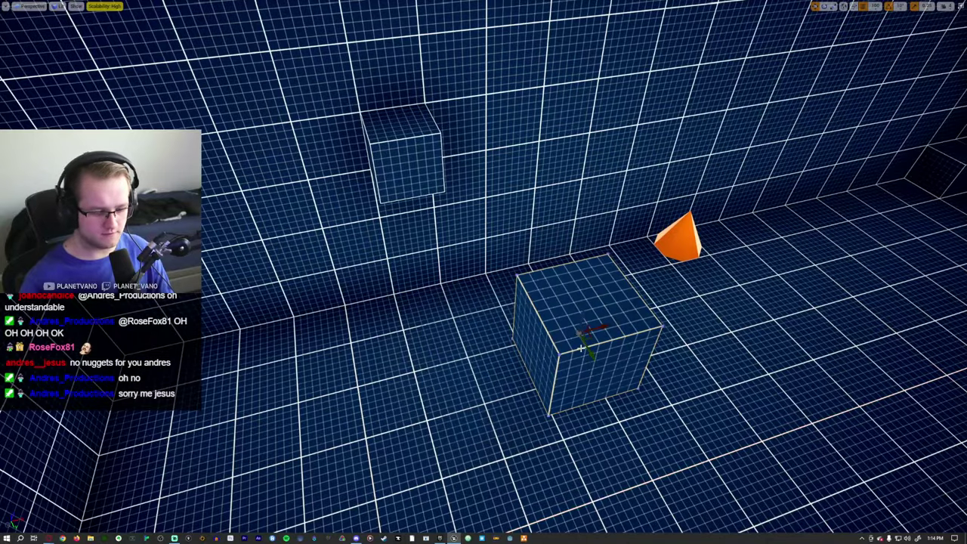
key("alt+p")
key("w")
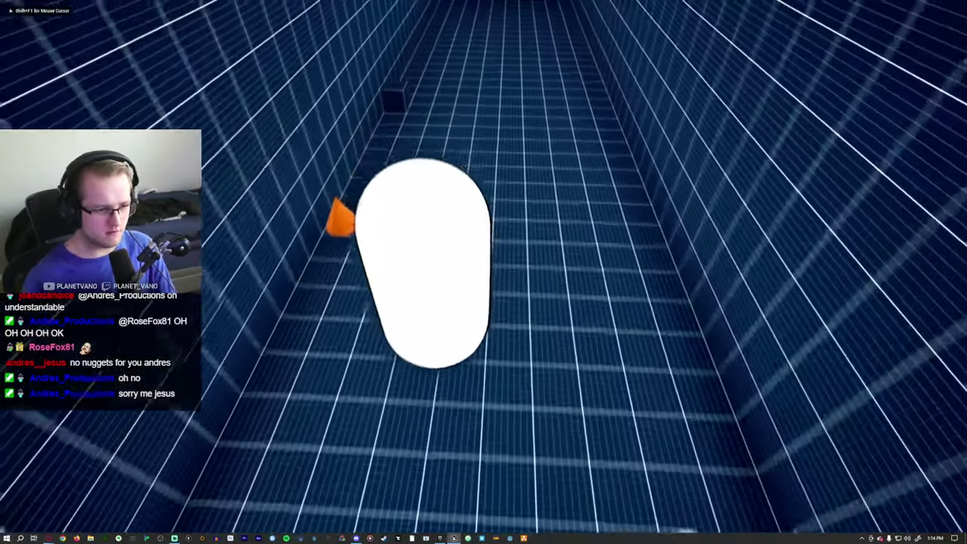
key("space")
key("space")
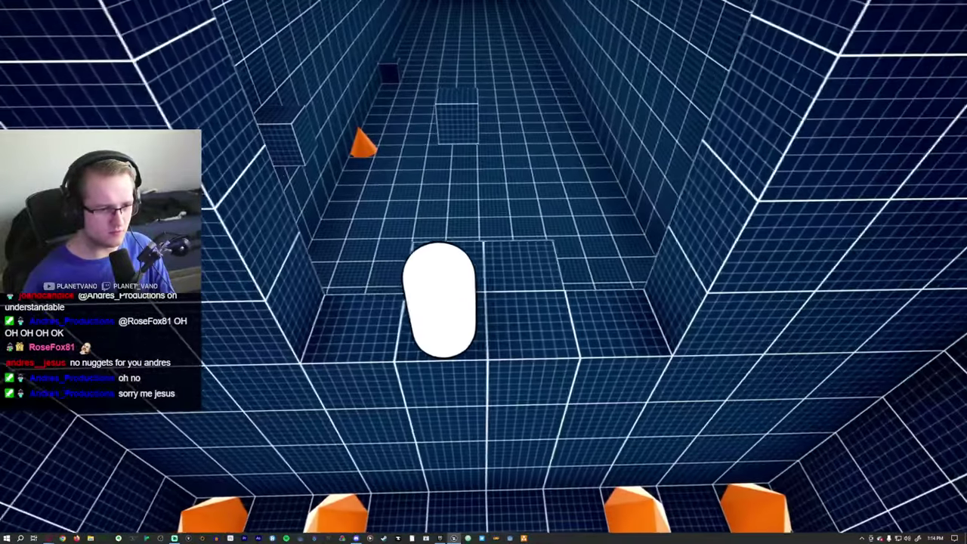
key("space")
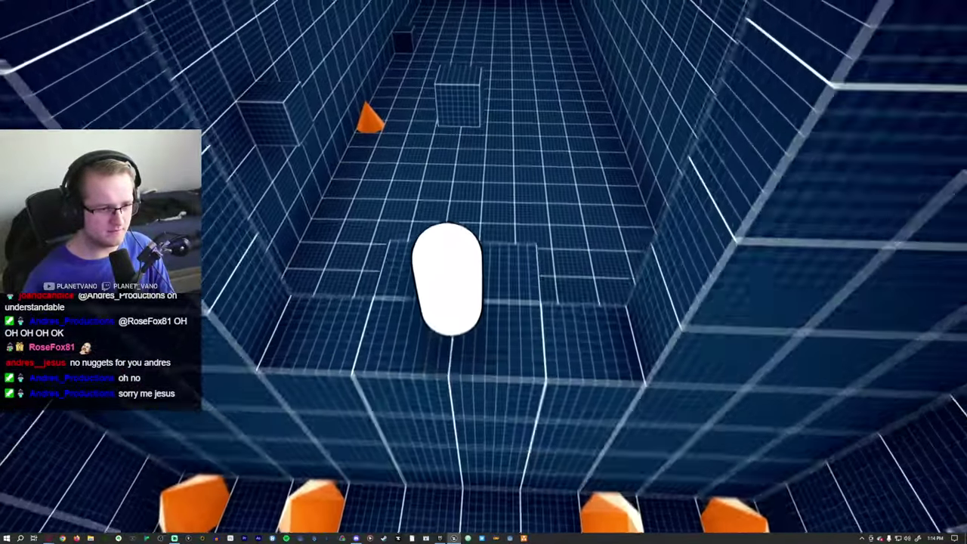
key("w")
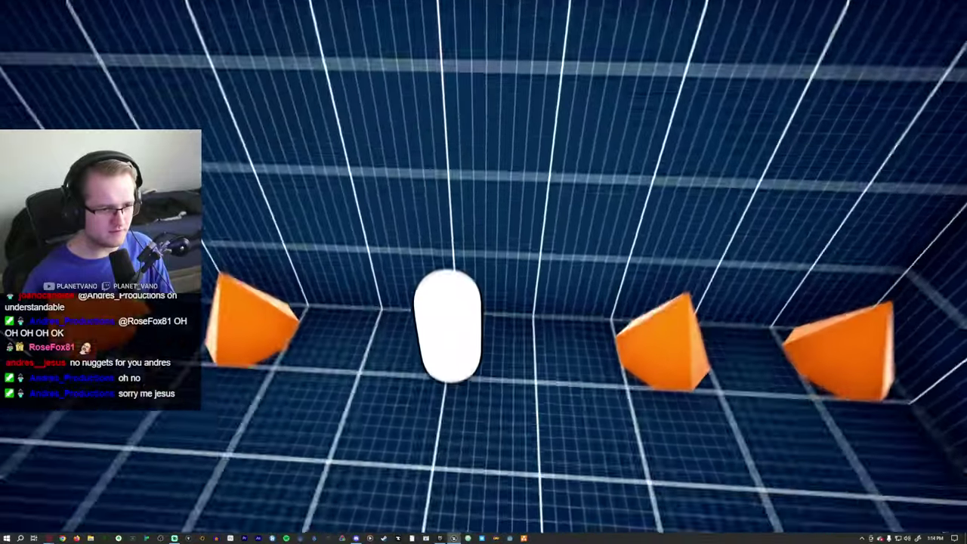
key("Escape")
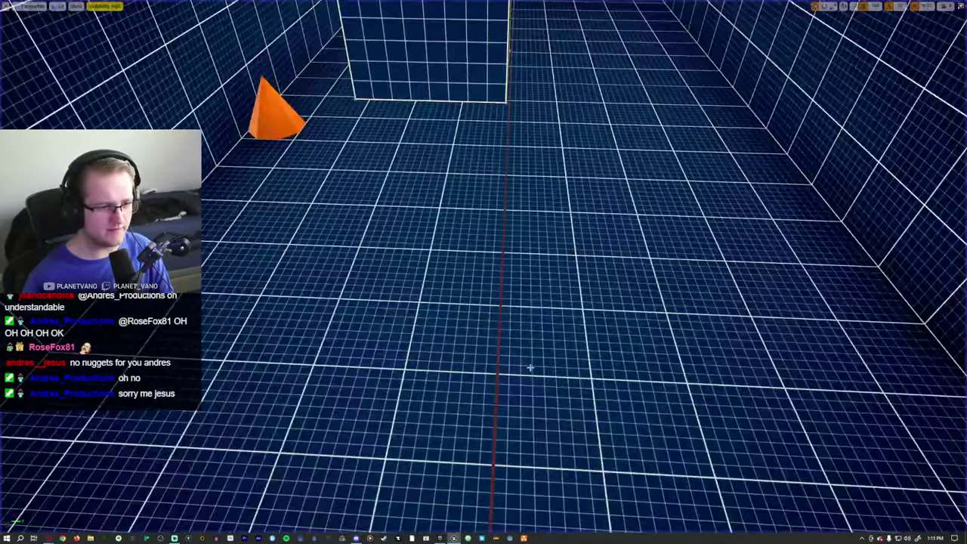
Move the box brush in the middle of the corridor closer to the opening's ledge
right_click_drag(529, 368, 618, 232)
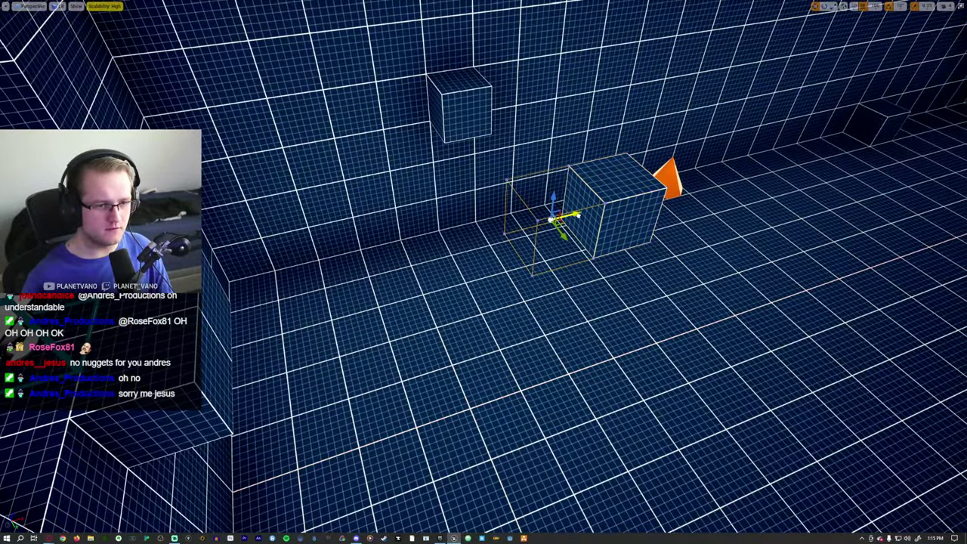
left_click_drag(398, 253, 573, 230)
right_click_drag(566, 259, 566, 260)
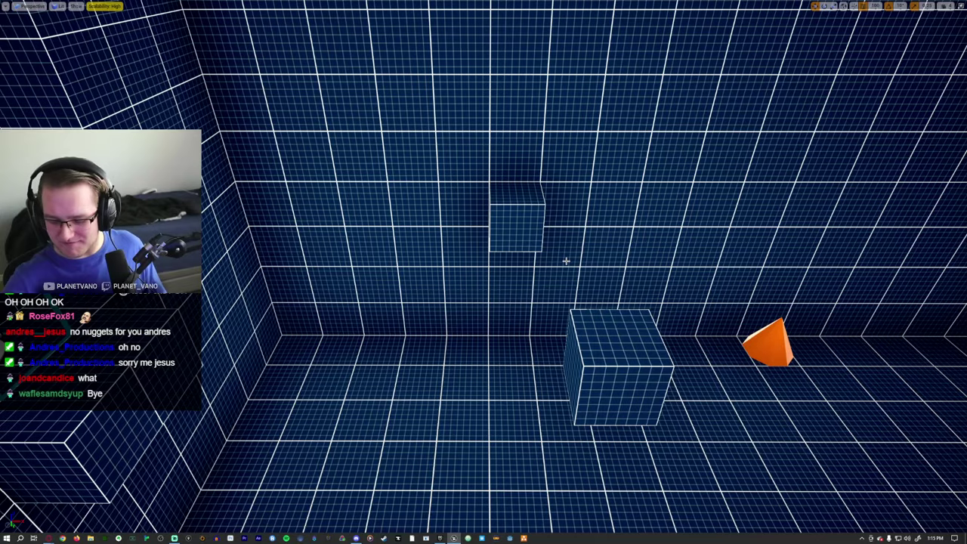
Play-test the jump from the ledge to the repositioned middle box brush
key("alt+p")
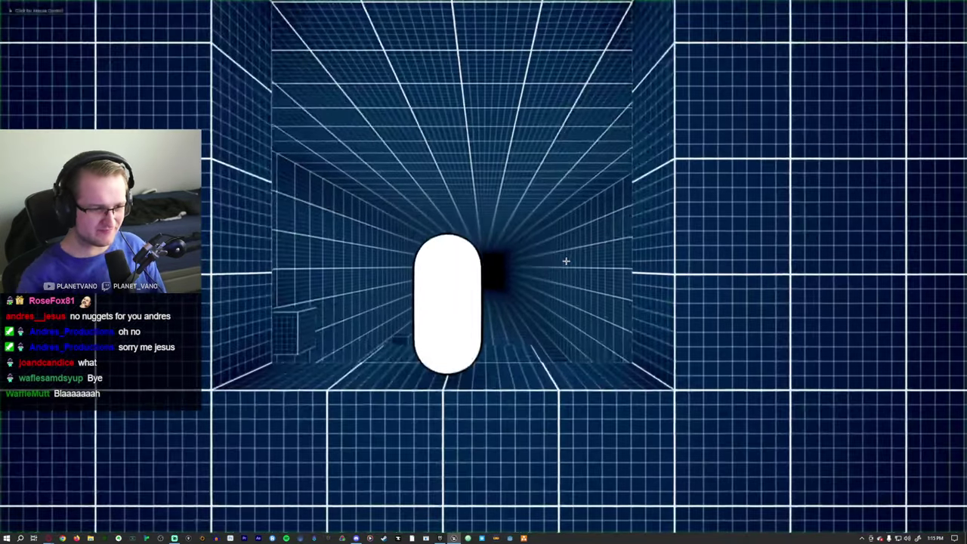
key("w")
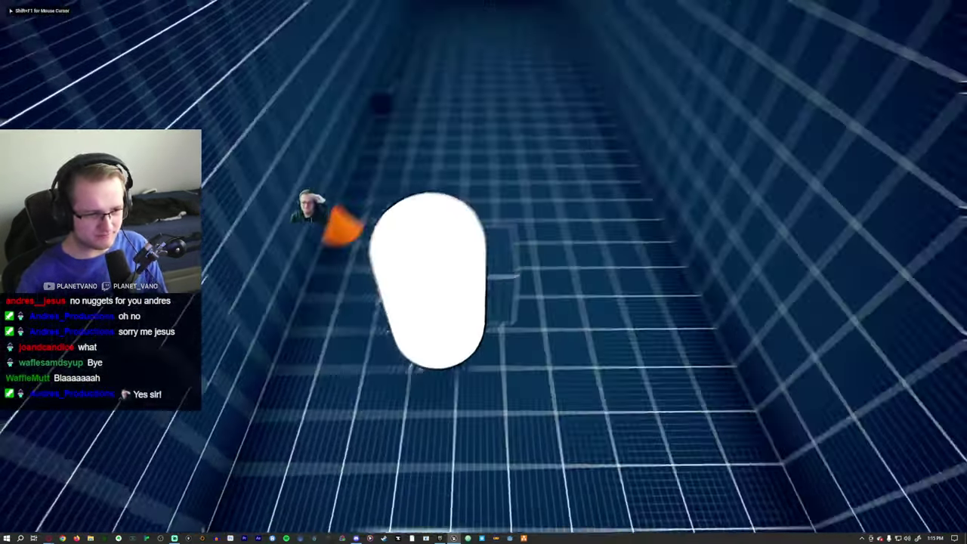
key("w")
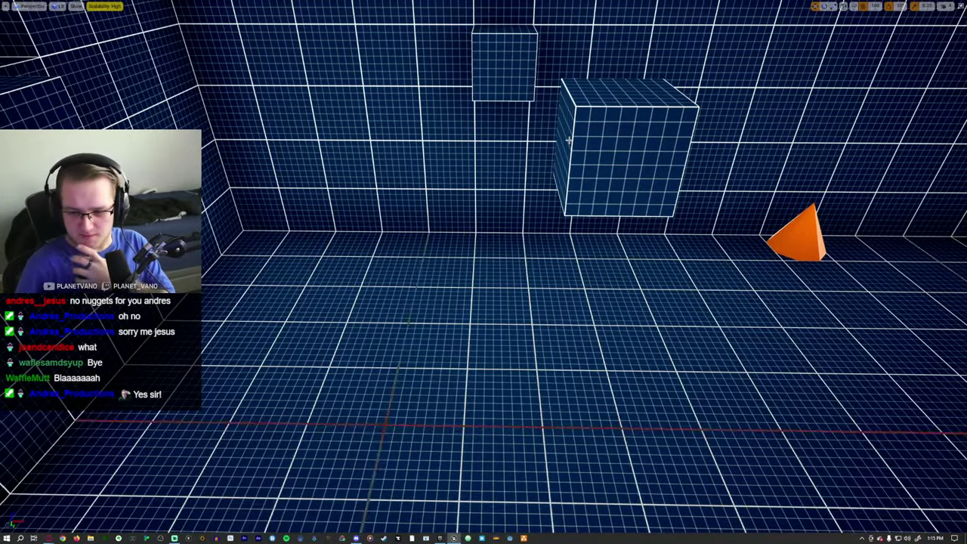
Duplicate the middle box brush sideways into a two-box platform and place a copy of the pair farther down the corridor
mouse_move(568, 140)
right_mouse_down()
mouse_move(333, 128)
mouse_move(424, 113)
mouse_move(408, 133)
mouse_move(569, 140)
right_mouse_up()
left_click(589, 256)
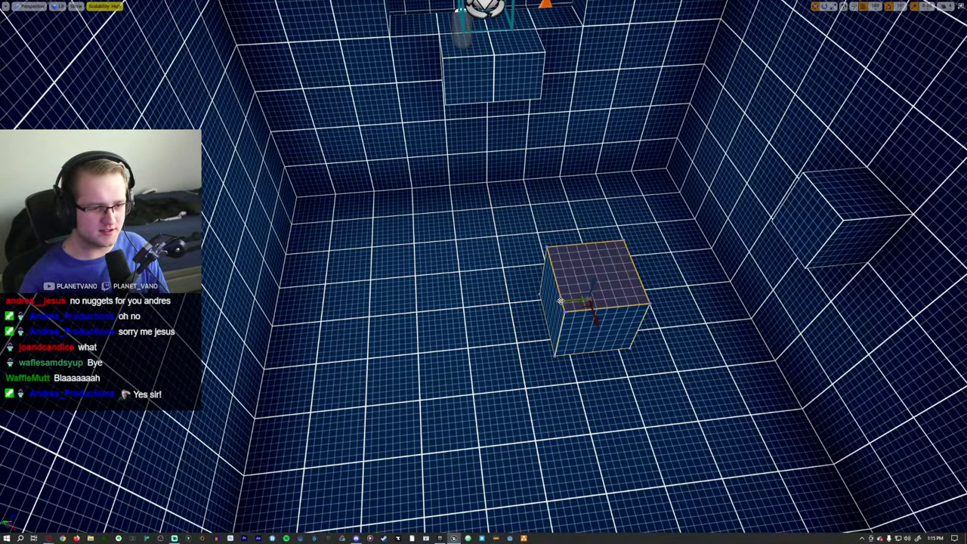
right_click_drag(584, 300, 408, 283)
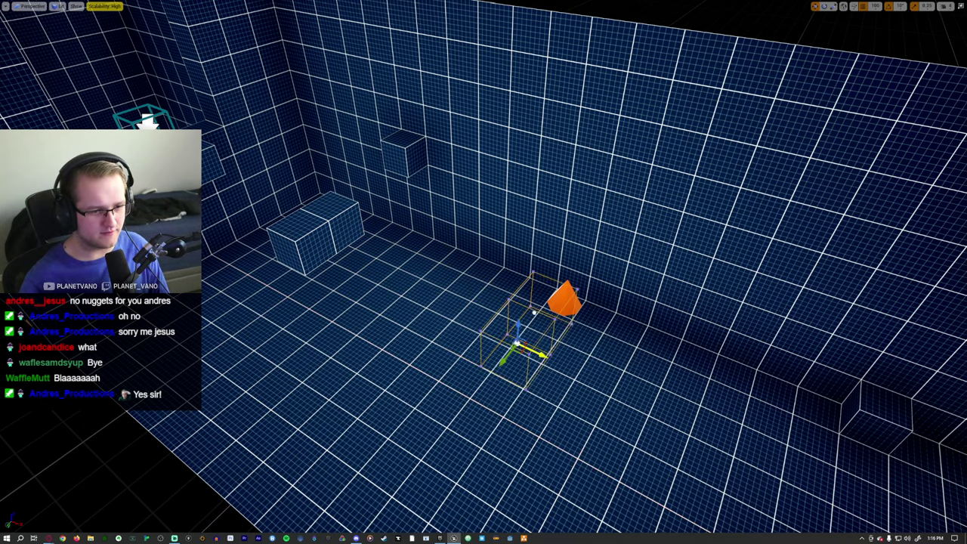
scroll(529, 333, "down", 3)
Play-test the route from the ledge across the two double-box platforms, and stop the session
key("alt+p")
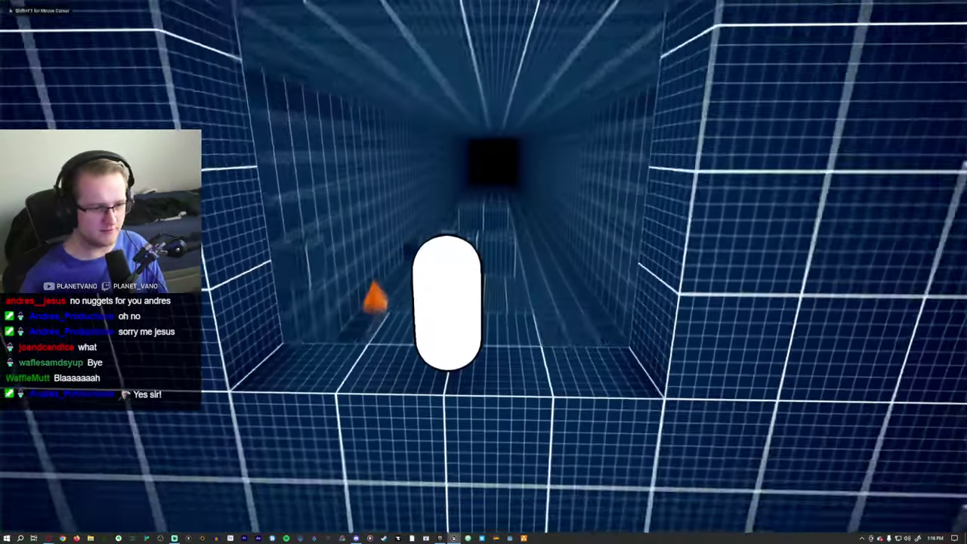
key("w")
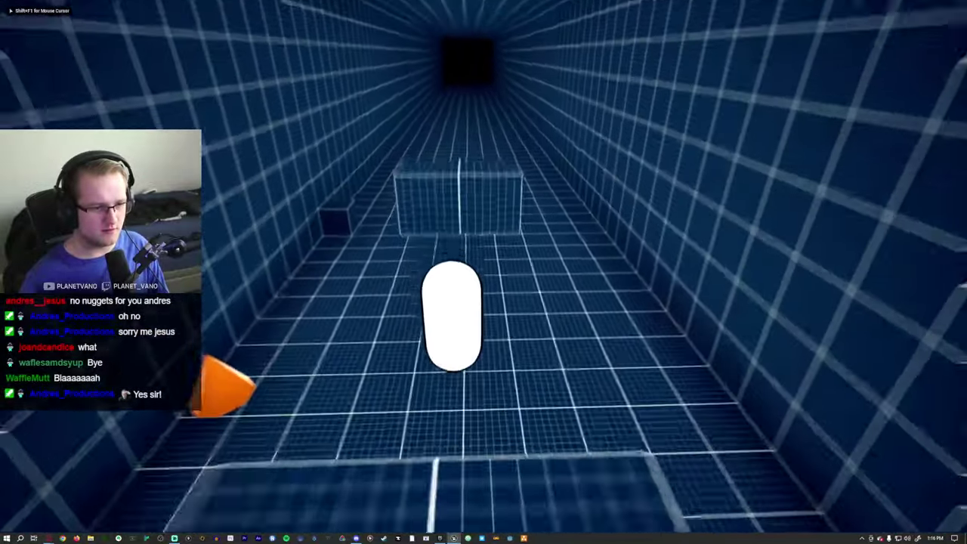
key("Escape")
key("alt+p")
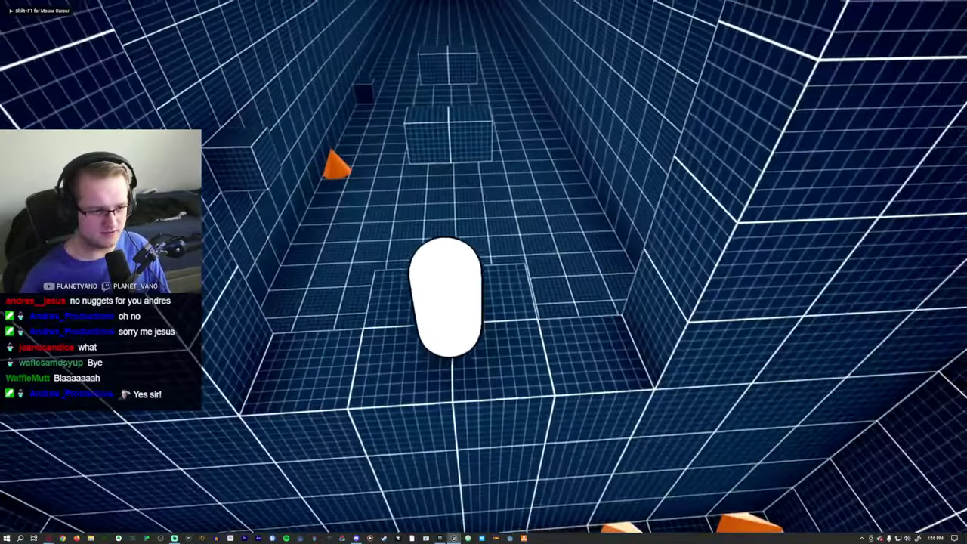
key("w")
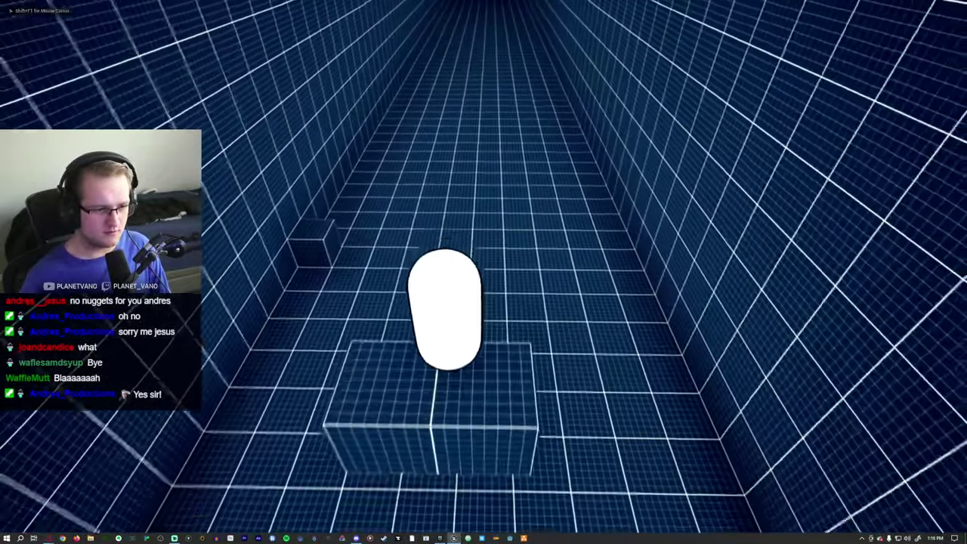
key("d")
key("w")
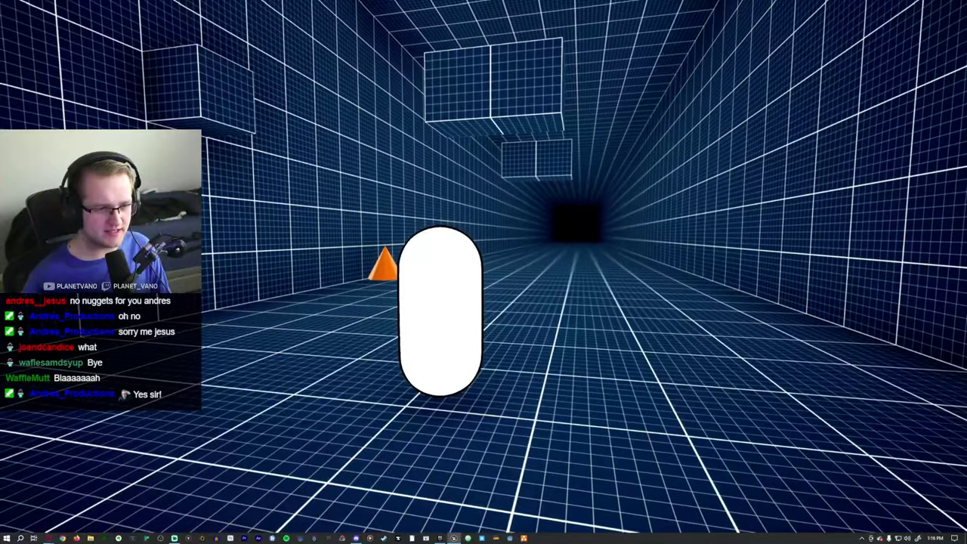
key("Escape")
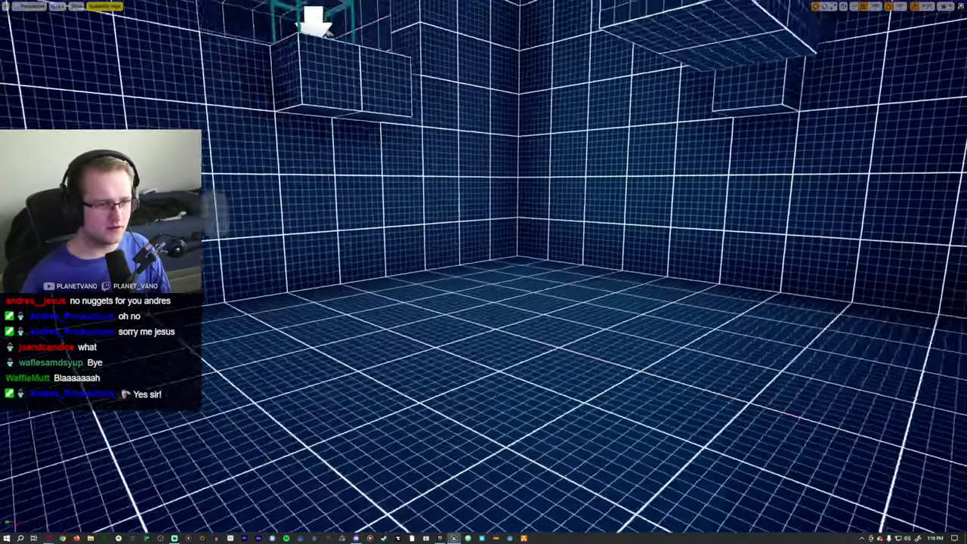
right_click_drag(588, 280, 627, 199)
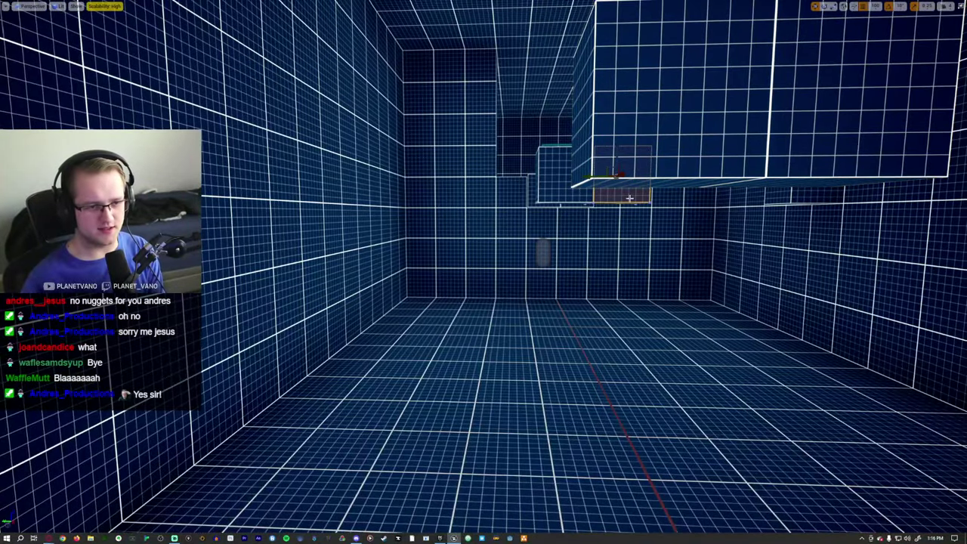
scroll(630, 198, "down", 3)
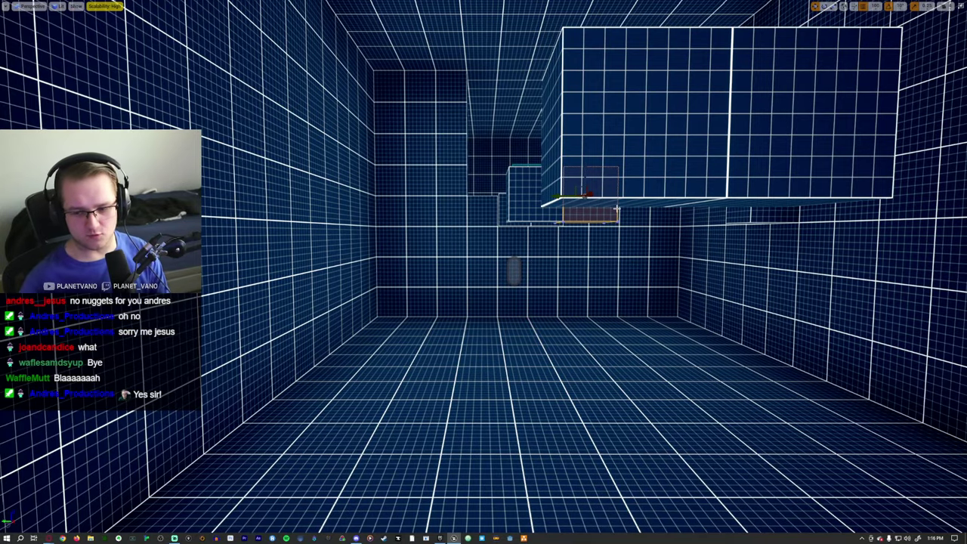
left_click_drag(592, 195, 537, 195)
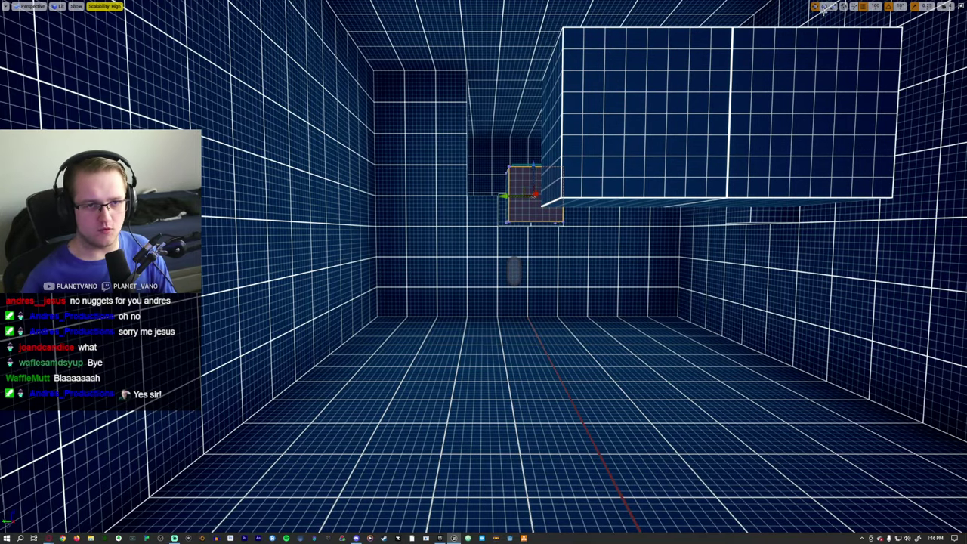
right_click_drag(681, 226, 650, 242)
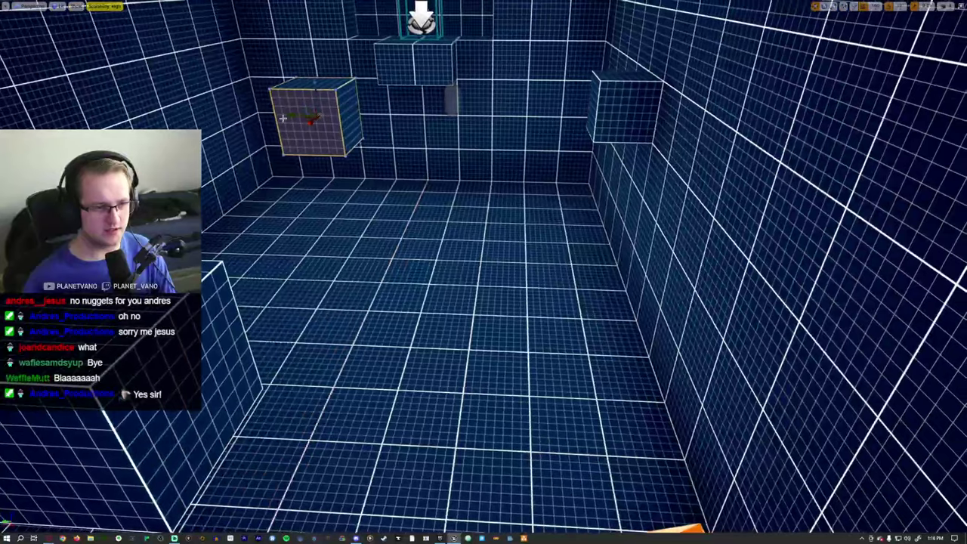
key("ctrl+z")
key("ctrl+z")
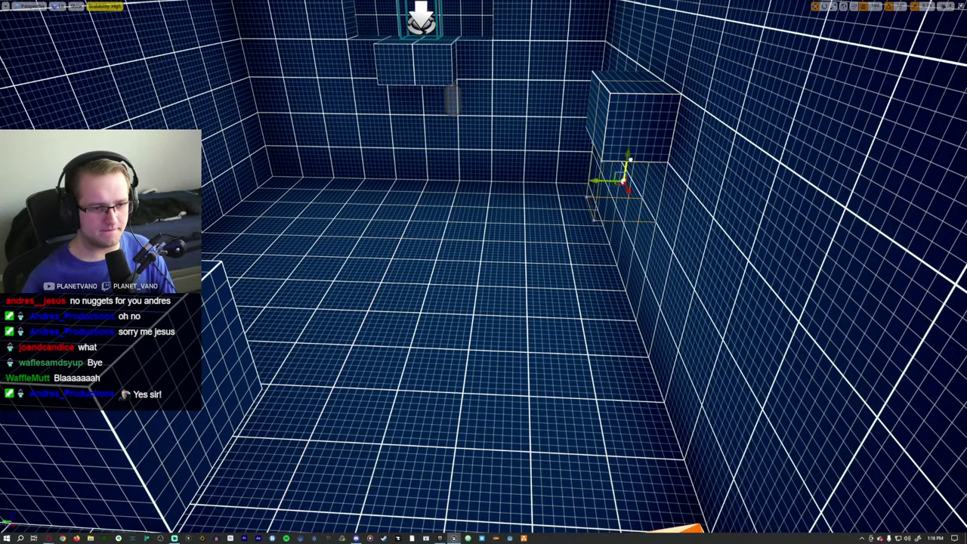
key("ctrl+z")
In brush editing mode, stretch the floor box brush across the corridor's full width and raise its top face into a wall
key("F11")
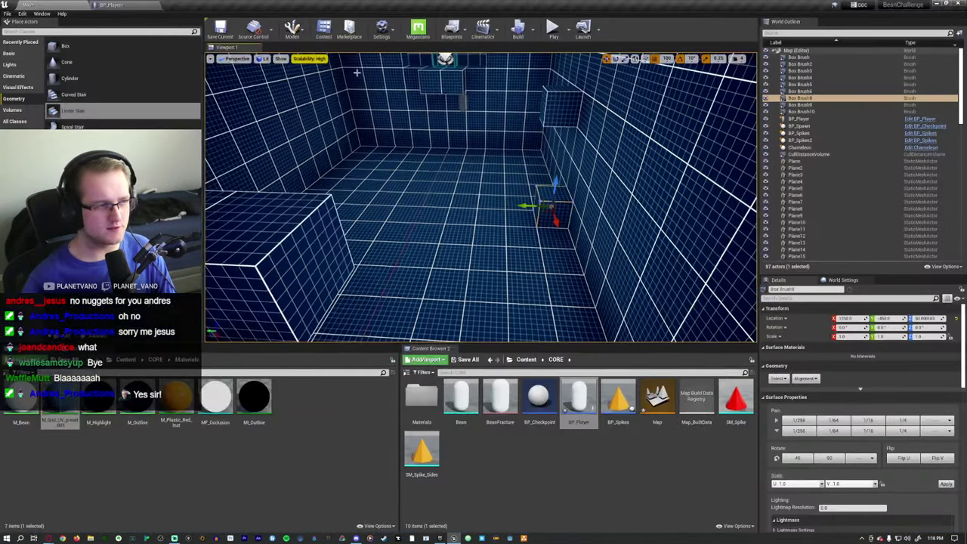
left_click(291, 30)
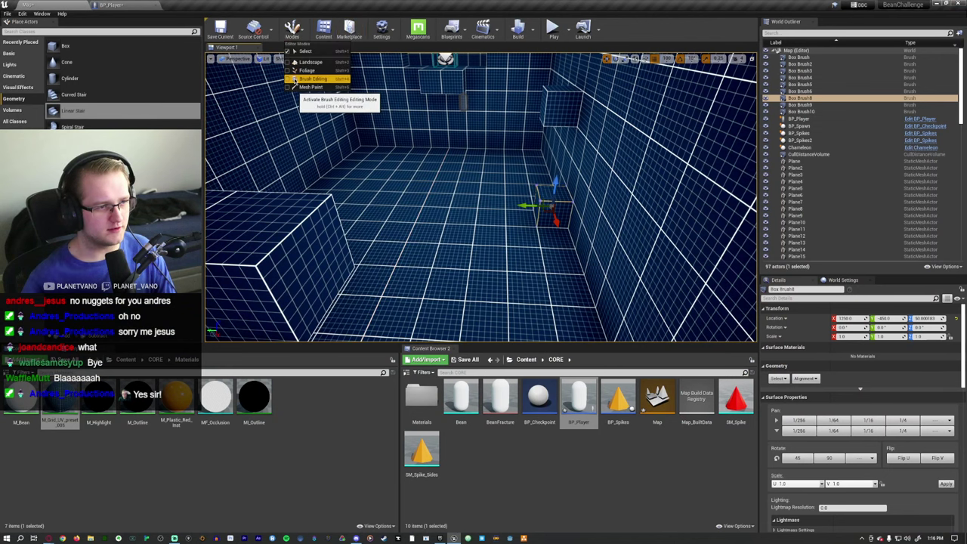
left_click(295, 78)
scroll(480, 204, "down", 5)
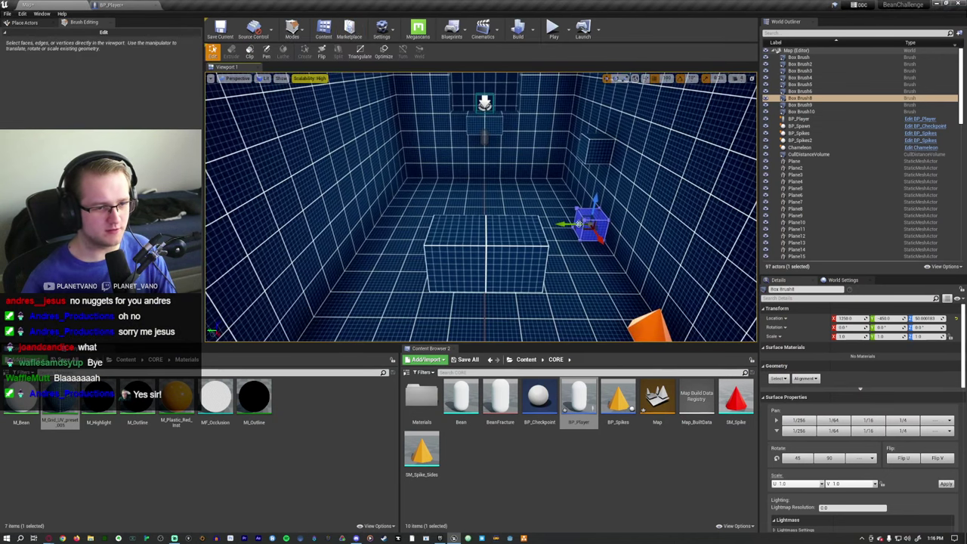
left_click(579, 225)
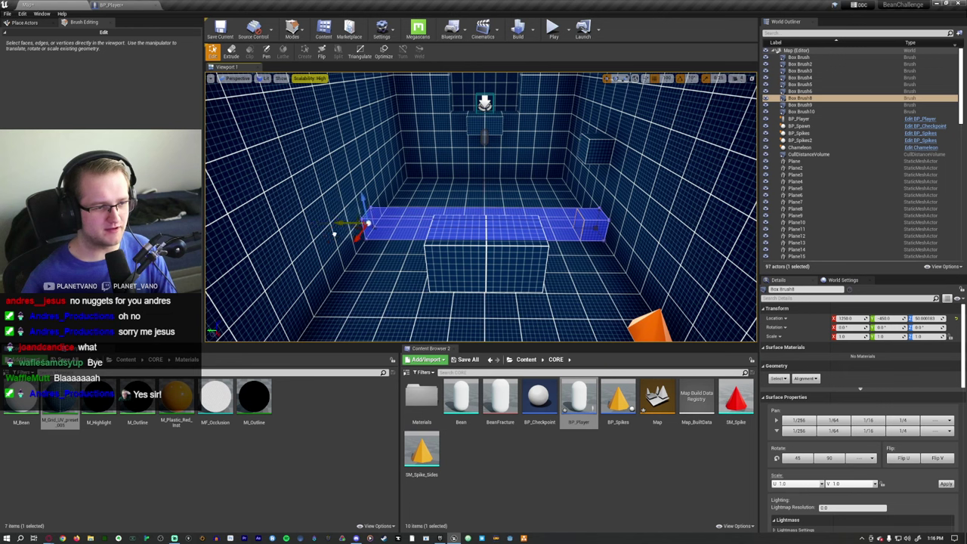
right_click_drag(336, 236, 423, 266)
left_click(423, 266)
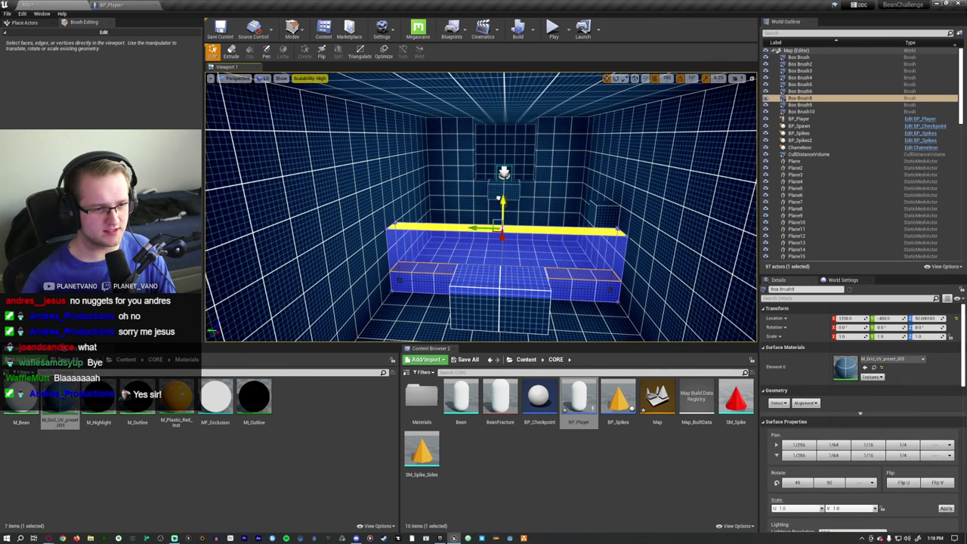
right_click_drag(498, 186, 348, 197)
Leave brush editing and duplicate the wall brush farther down the corridor to X 1850
left_click(23, 22)
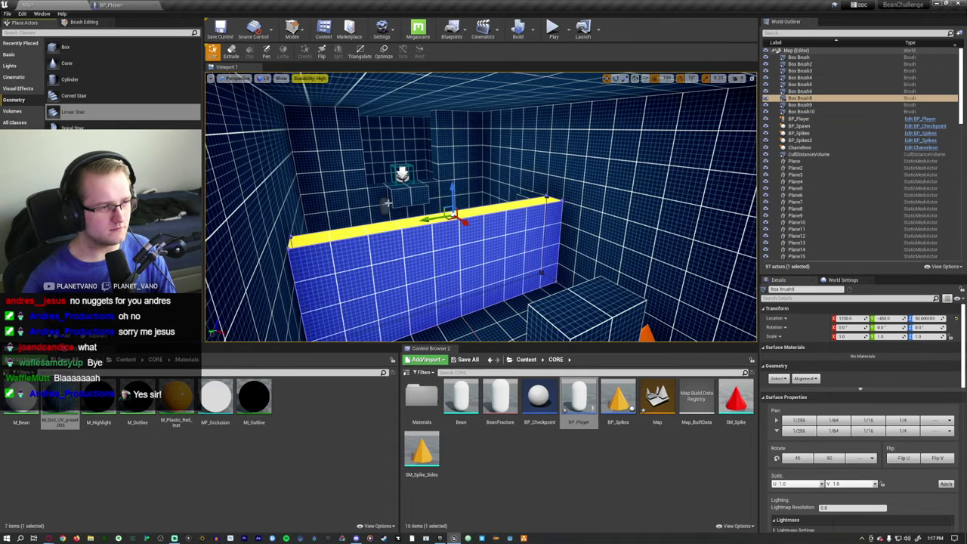
left_click(309, 167)
mouse_move(286, 156)
right_mouse_down()
mouse_move(310, 166)
mouse_move(323, 219)
mouse_move(466, 241)
right_mouse_up()
left_click(323, 219)
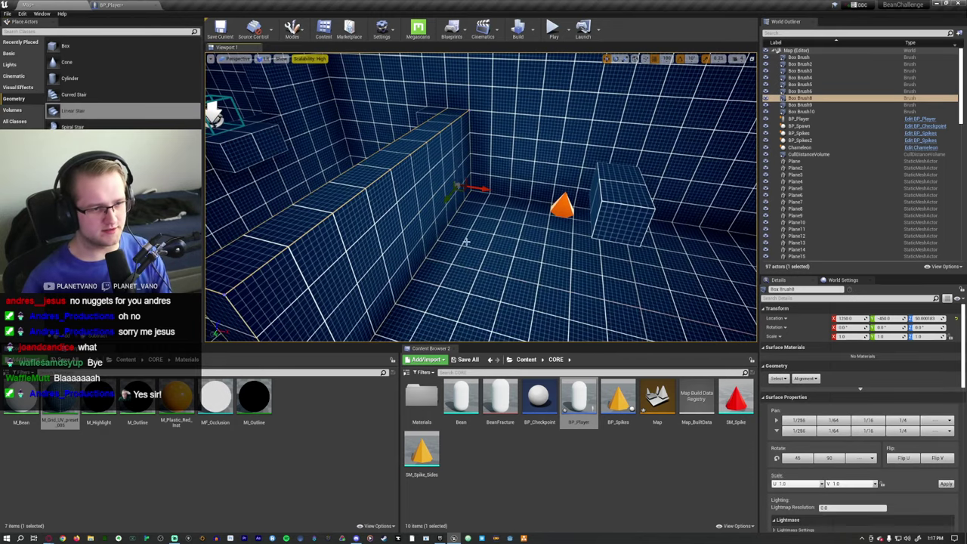
left_click(613, 202)
left_click(432, 236)
left_click_drag(482, 187, 624, 217, "alt")
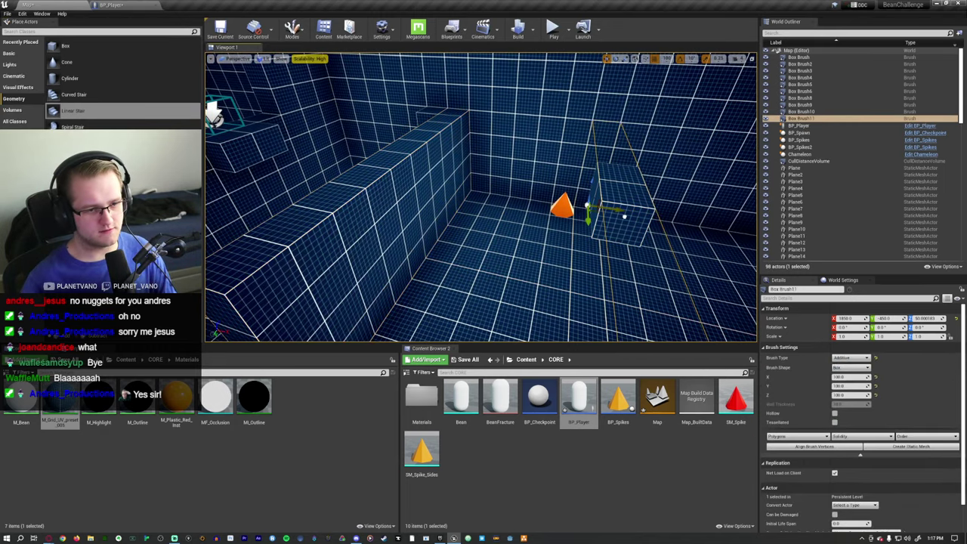
Delete the two-box platform overlapping the copied wall, and undo the copy's last move
left_click(627, 212)
key("Delete")
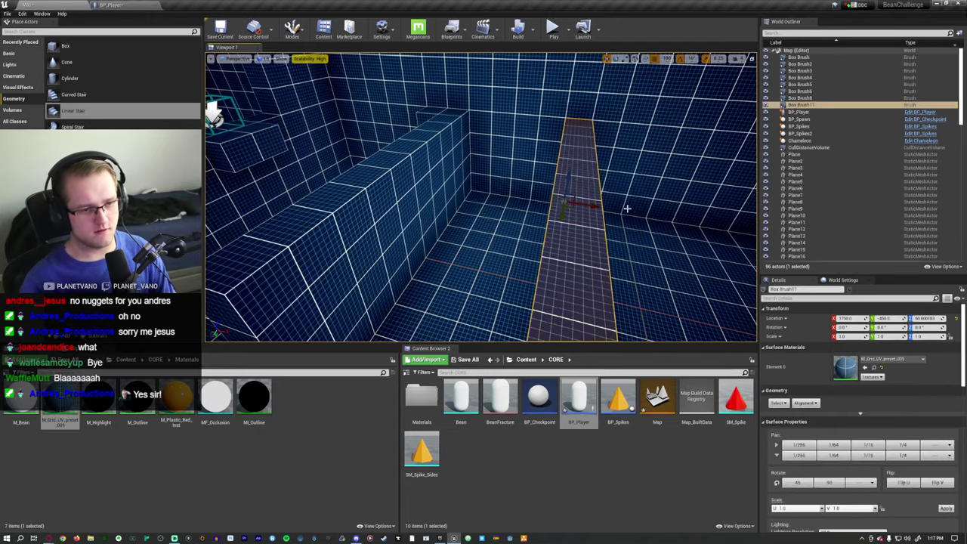
key("ctrl+z")
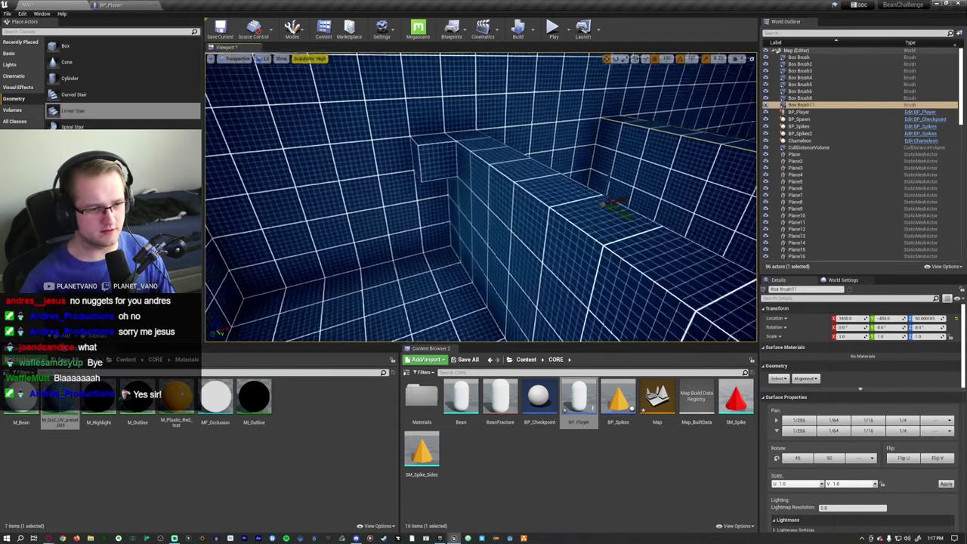
Play-test the jumps from the opening's ledge onto the two full-width walls, including getting back up from the floor
key("F11")
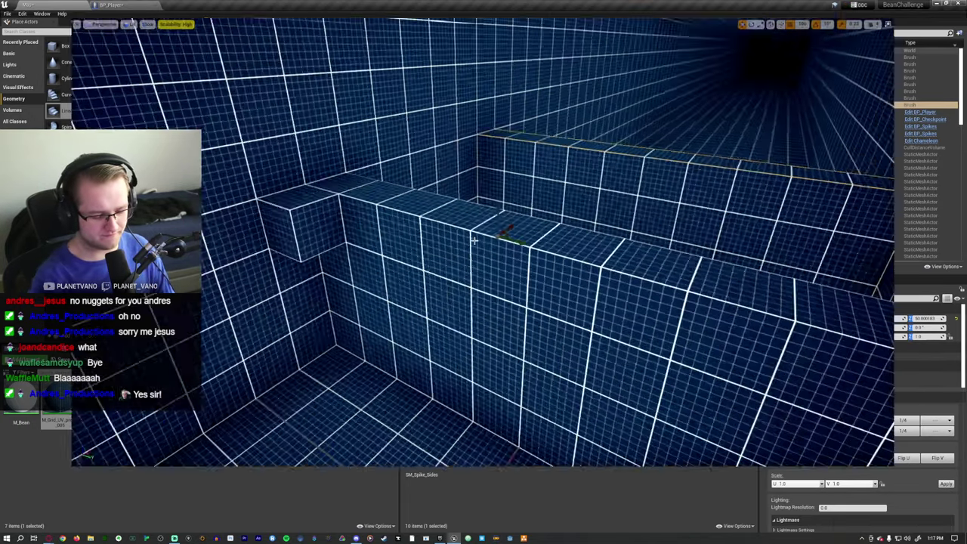
key("alt+p")
key("w")
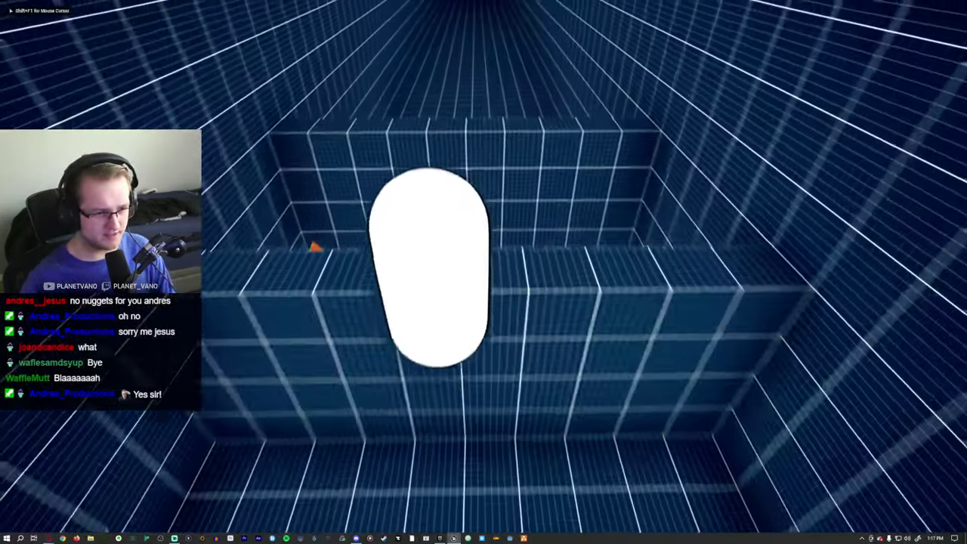
key("w")
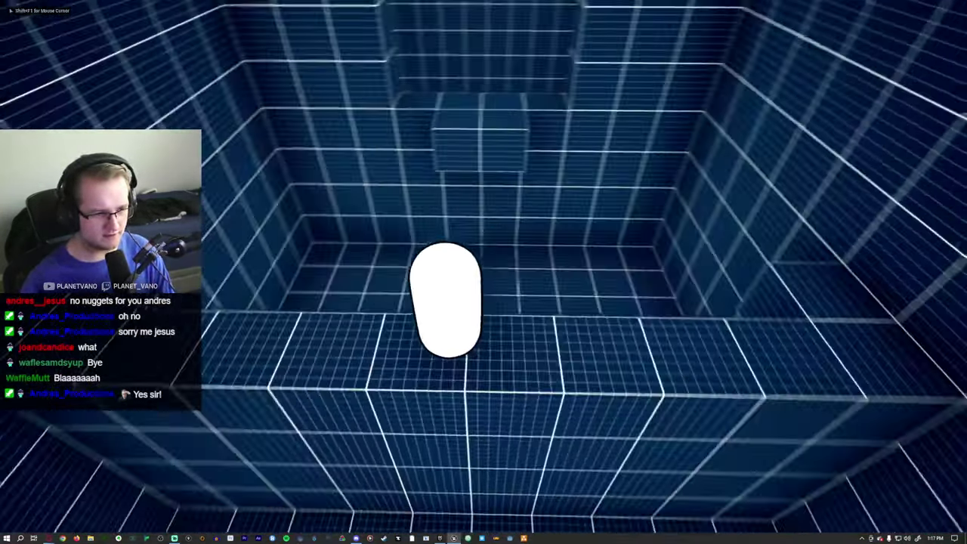
key("w")
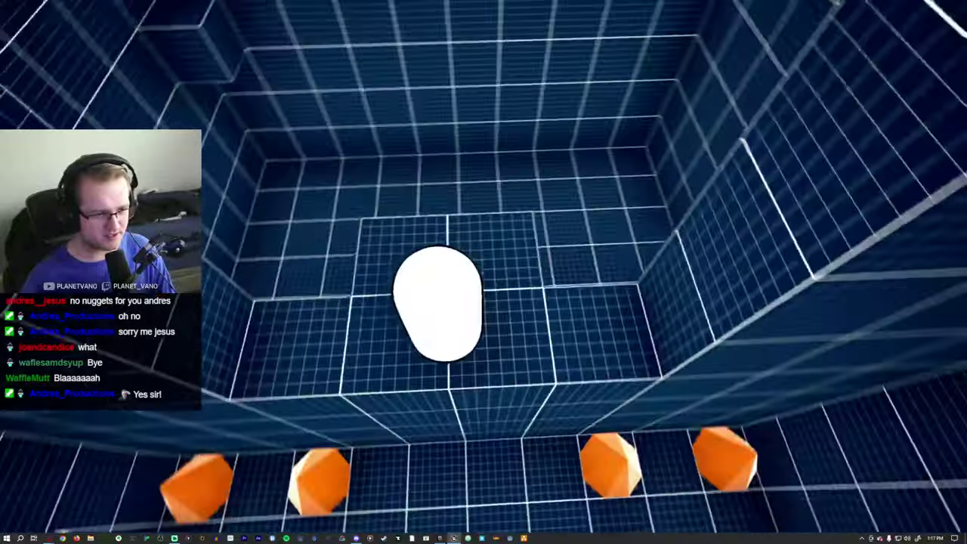
key("w")
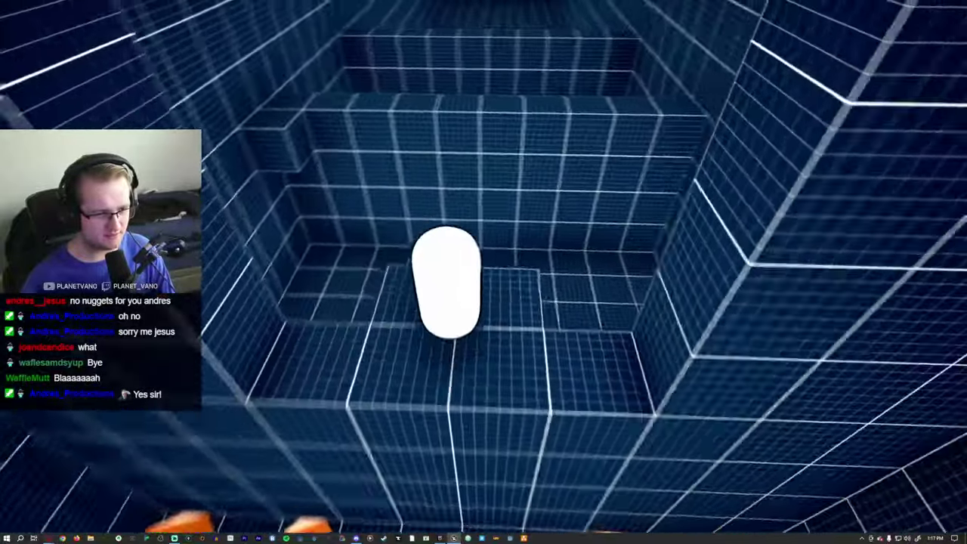
key("w")
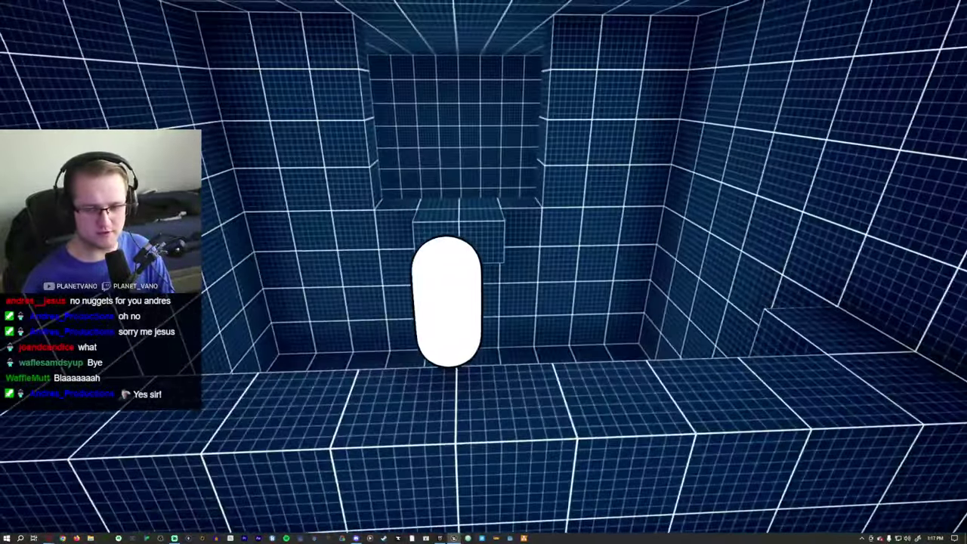
key("w")
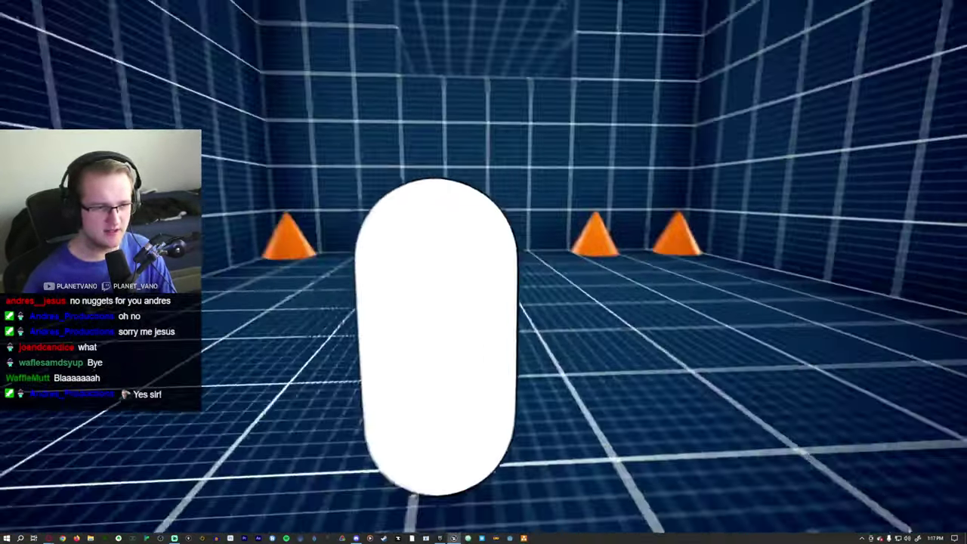
key("w")
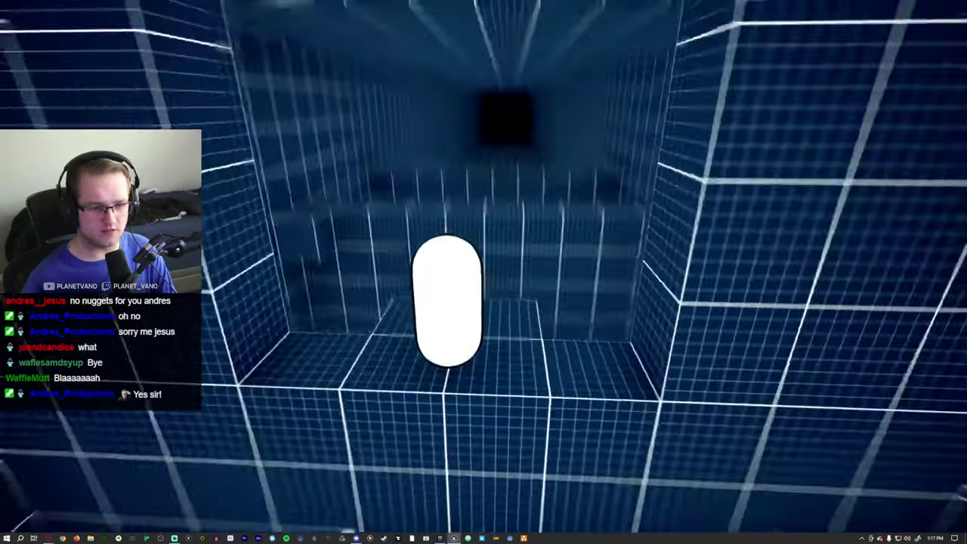
key("w")
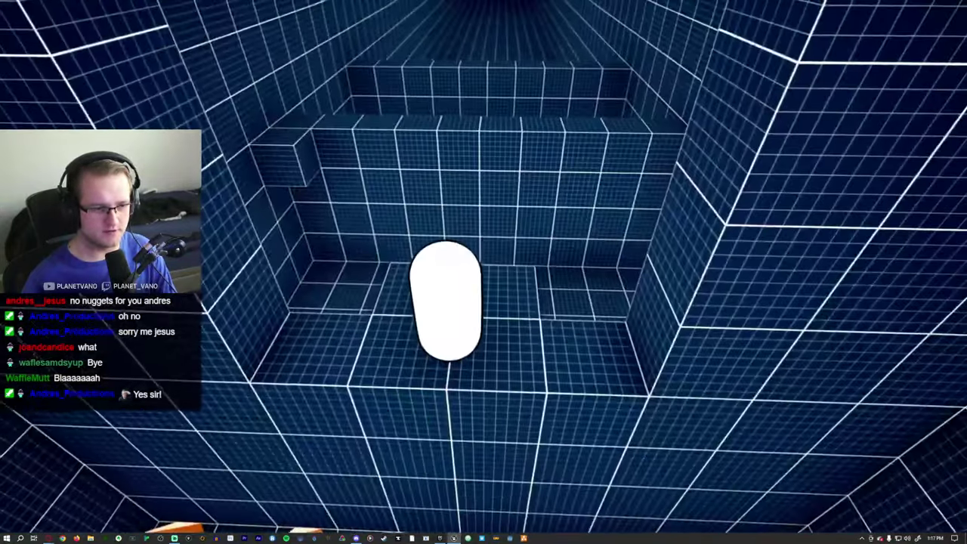
key("w")
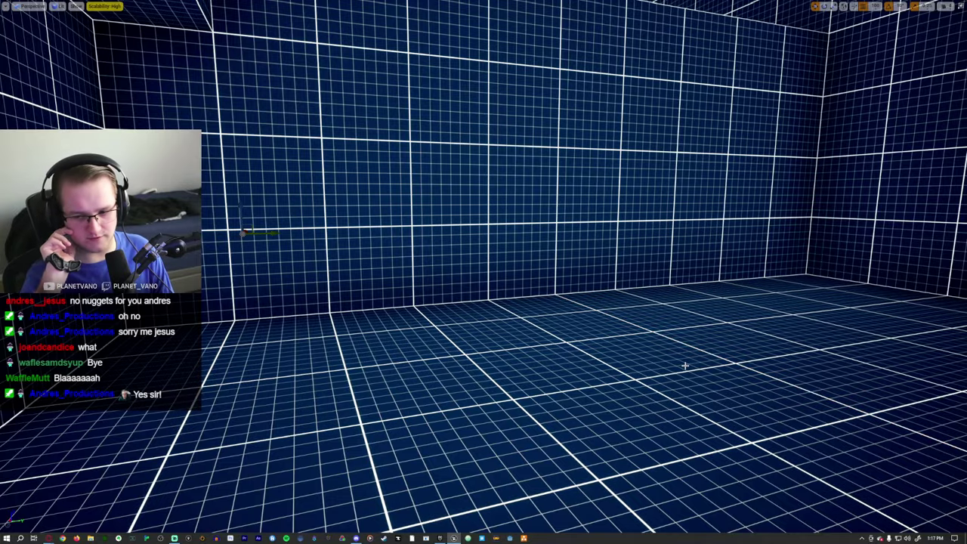
Set the position grid snap to 1,000 and move both wall brushes far down the corridor, away from the ledge
right_click_drag(685, 366, 529, 381)
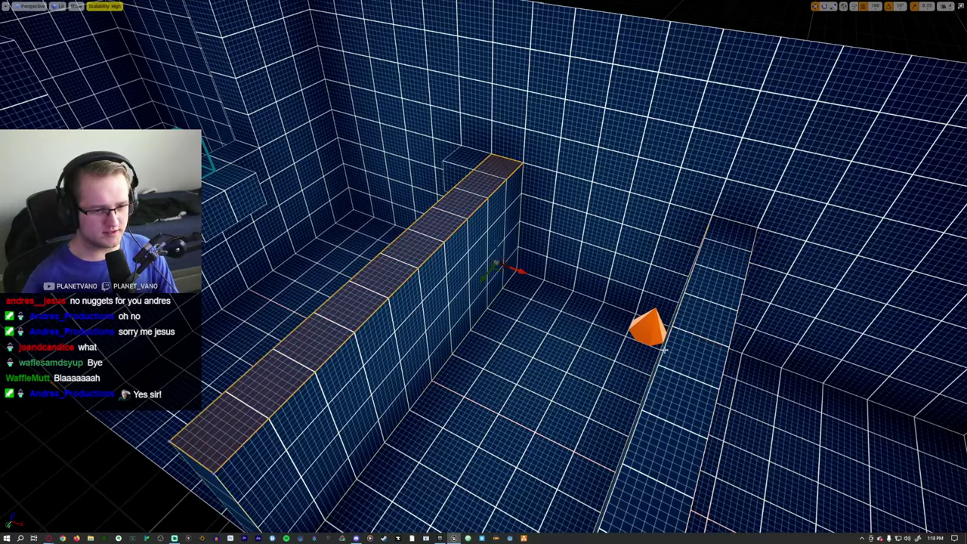
right_click_drag(688, 372, 703, 378)
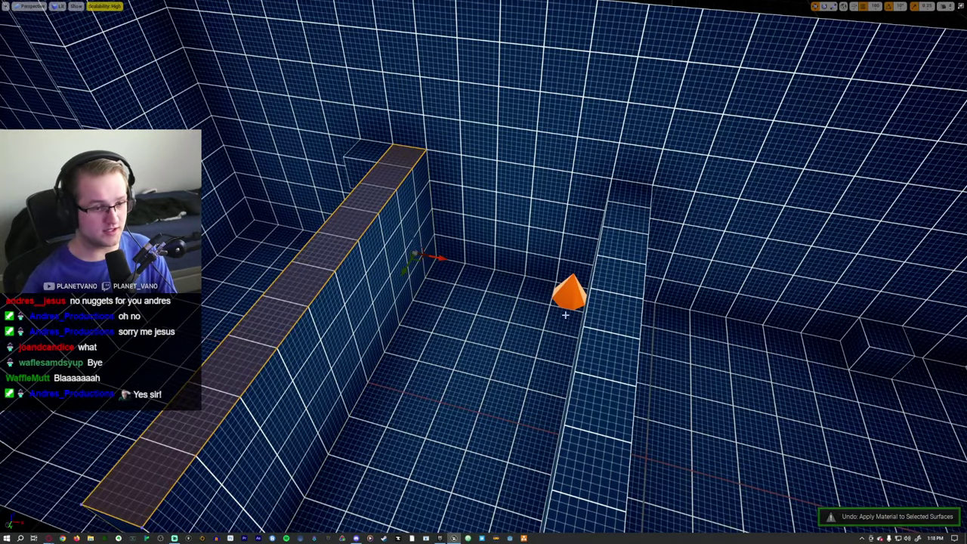
right_click_drag(808, 53, 835, 57)
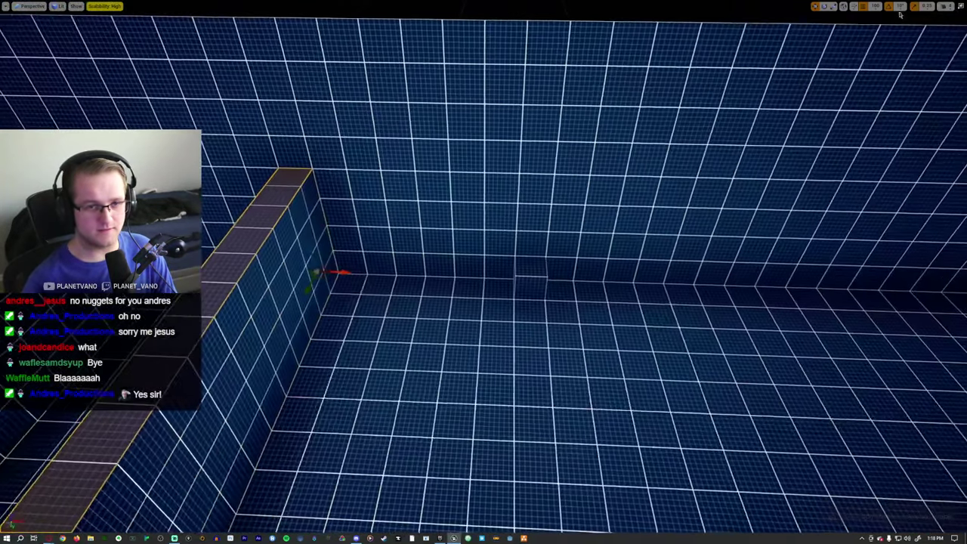
left_click(876, 6)
left_click(881, 72)
mouse_move(754, 168)
right_mouse_down()
mouse_move(745, 173)
mouse_move(754, 168)
right_mouse_up()
left_click_drag(401, 242, 911, 269, "alt")
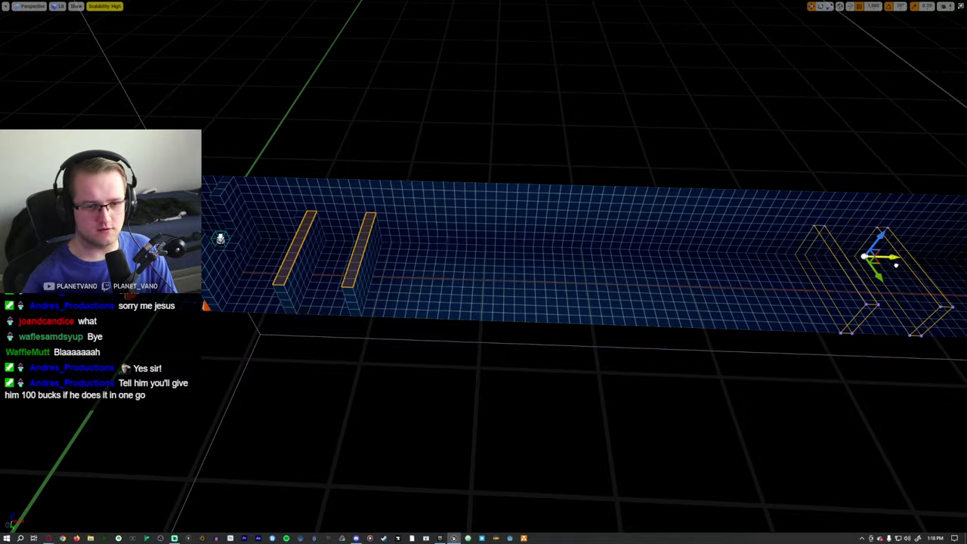
right_click_drag(911, 269, 813, 264)
right_click_drag(666, 285, 666, 285)
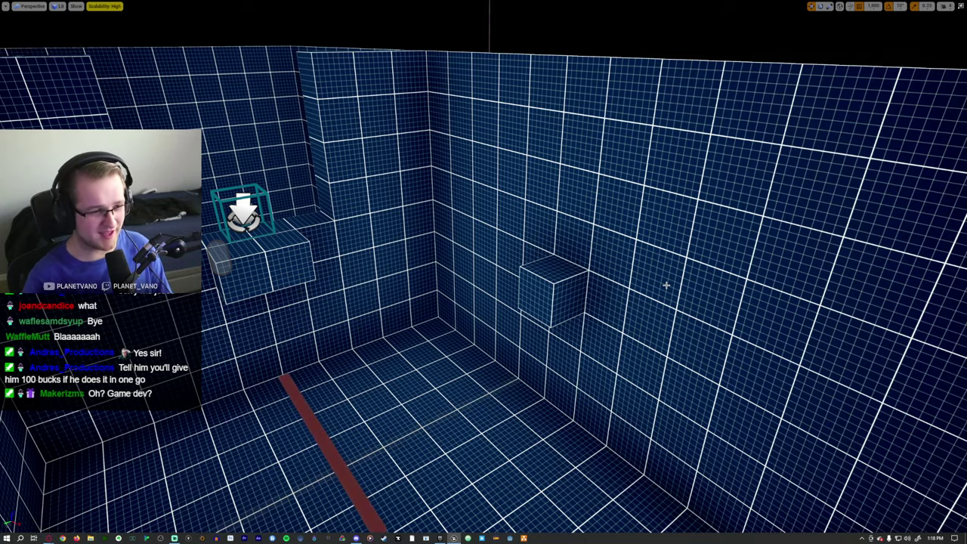
key("alt+p")
left_click(666, 285)
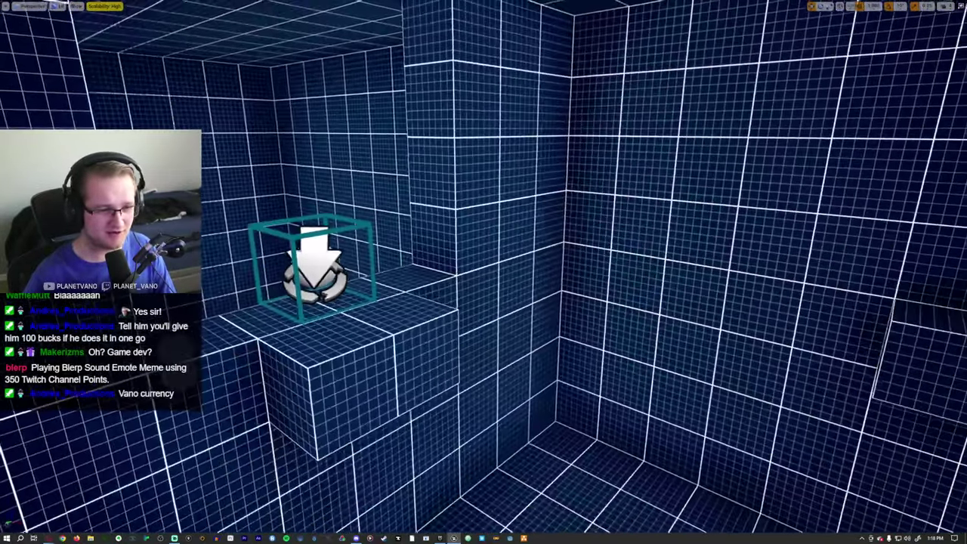
right_click_drag(528, 168, 527, 168)
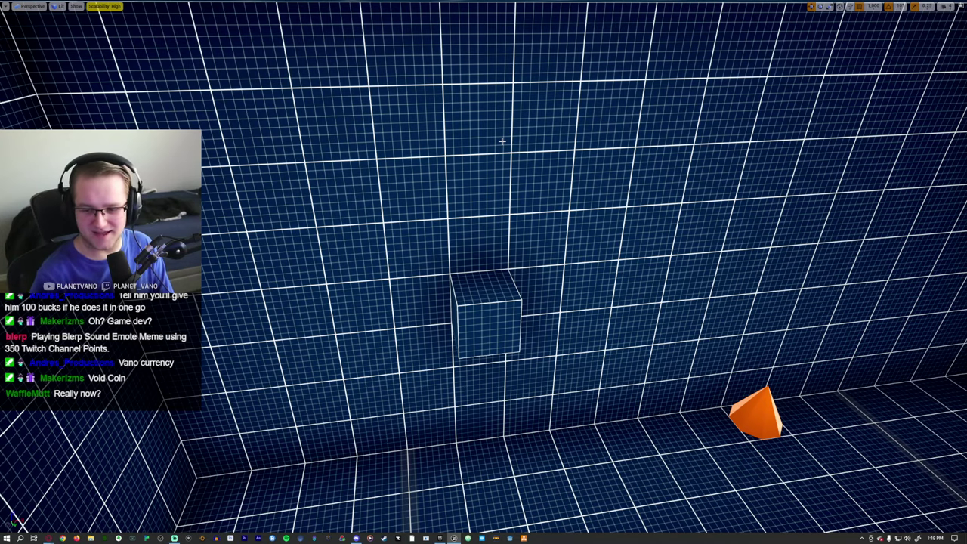
right_click_drag(457, 124, 477, 119)
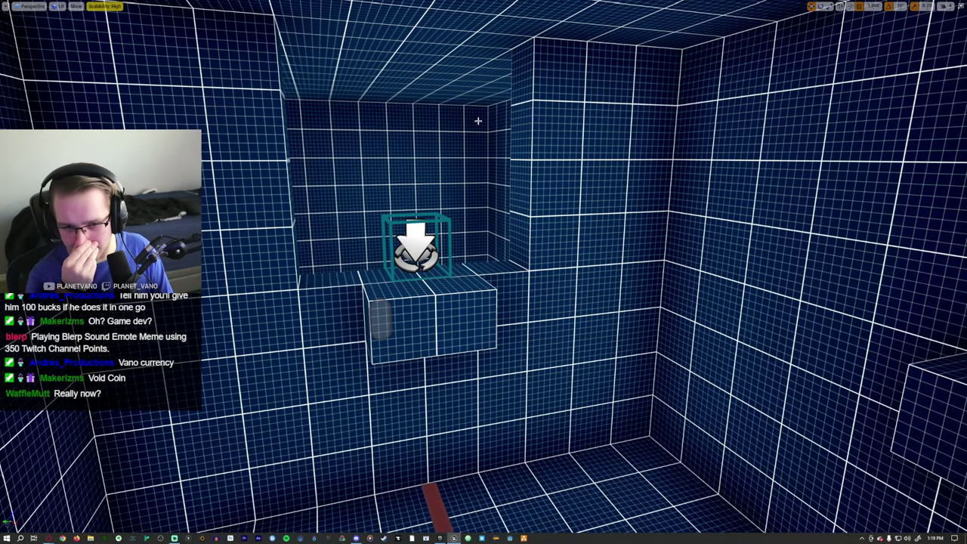
right_click_drag(478, 121, 465, 142)
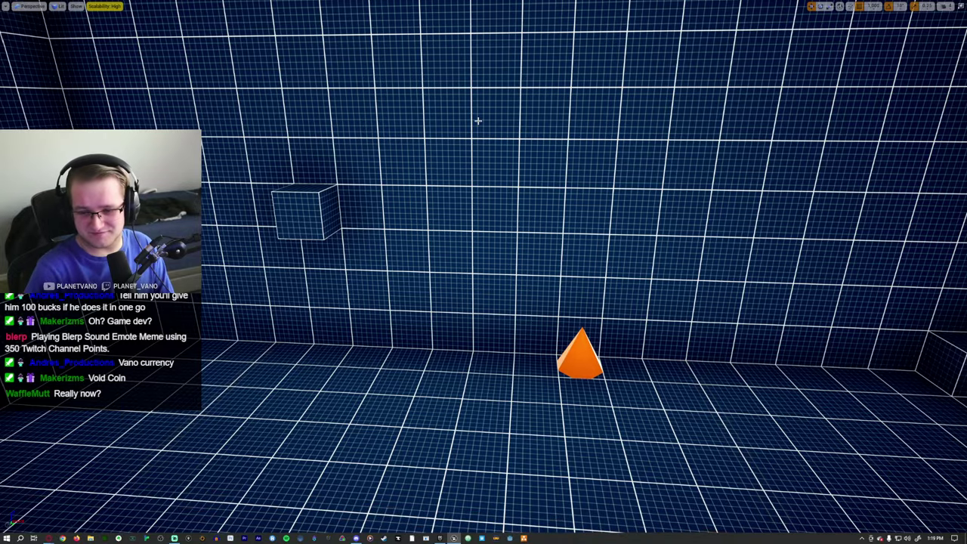
right_click_drag(477, 120, 478, 120)
right_click_drag(484, 273, 445, 272)
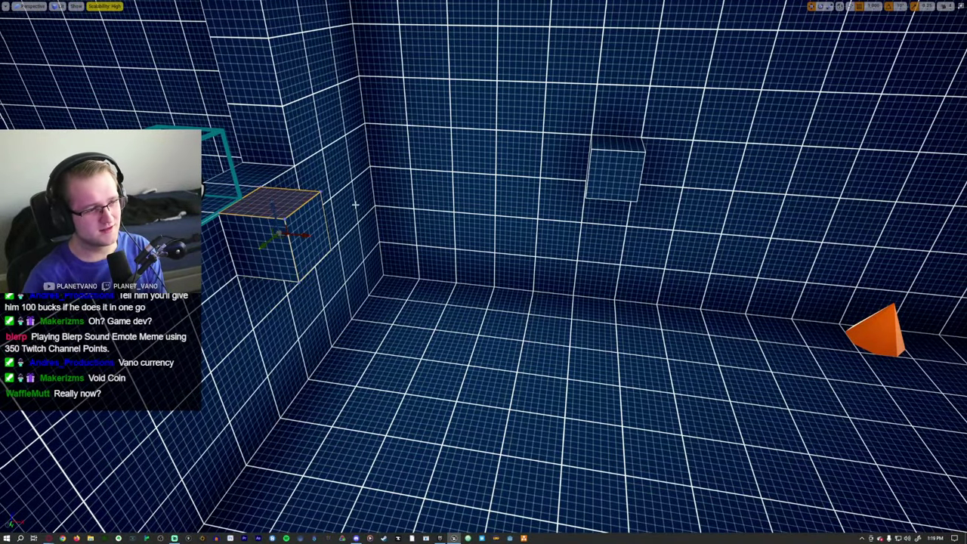
Move the spike on the corridor floor into the corner beneath the opening's ledge
right_click_drag(484, 272, 529, 317)
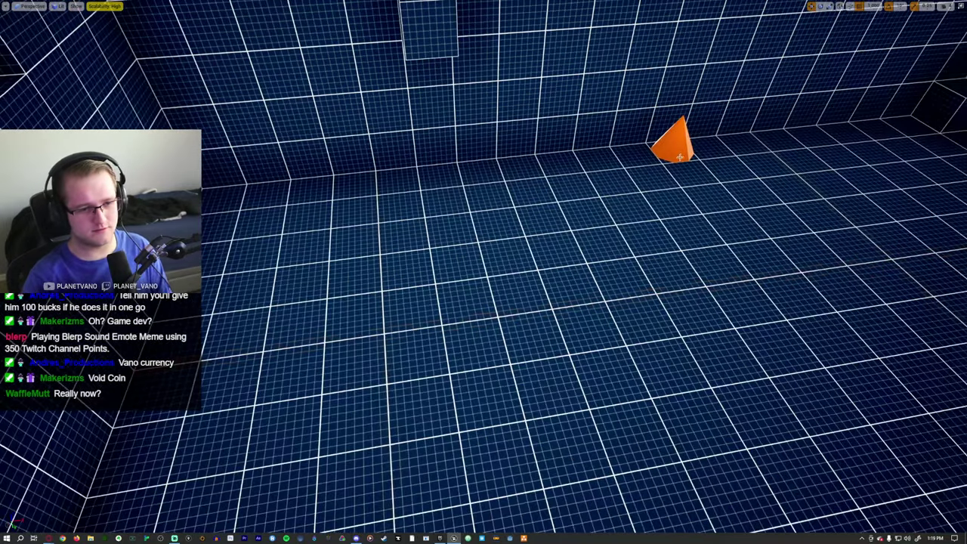
left_click(677, 142)
right_click_drag(677, 142, 574, 133)
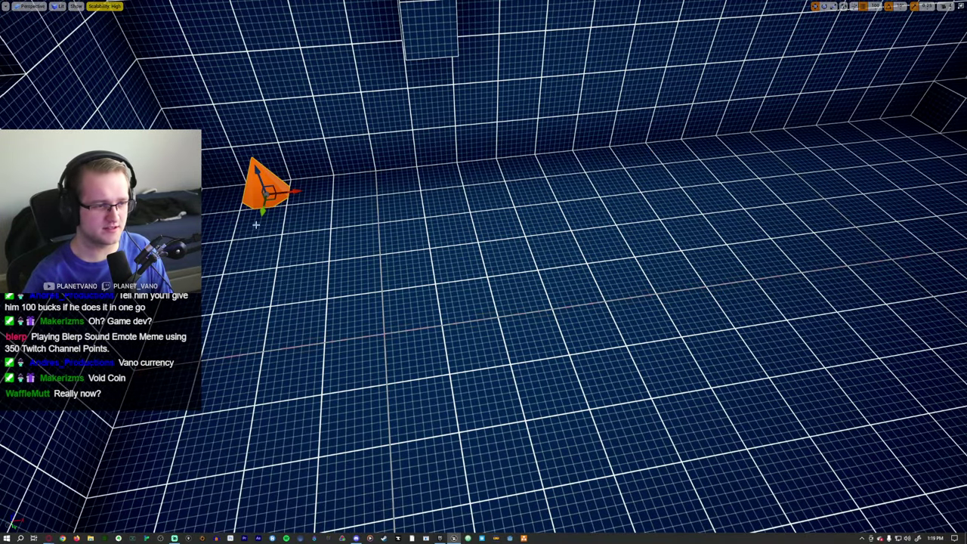
mouse_move(501, 207)
right_mouse_down()
mouse_move(484, 220)
mouse_move(500, 207)
right_mouse_up()
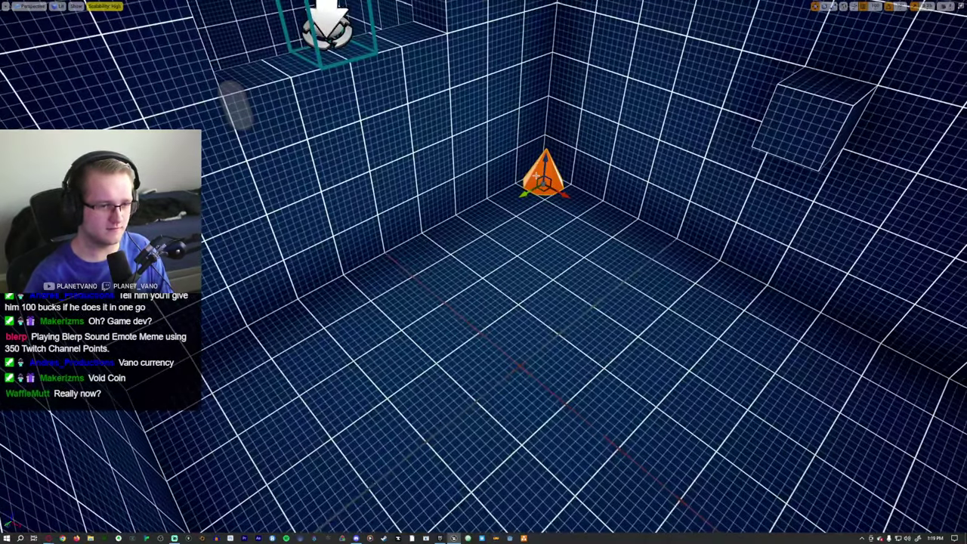
Duplicate the corner spike side by side into a row of ten spanning the corridor's full width
key("ctrl+d")
left_click_drag(514, 202, 324, 295, "alt")
right_click_drag(324, 294, 297, 289)
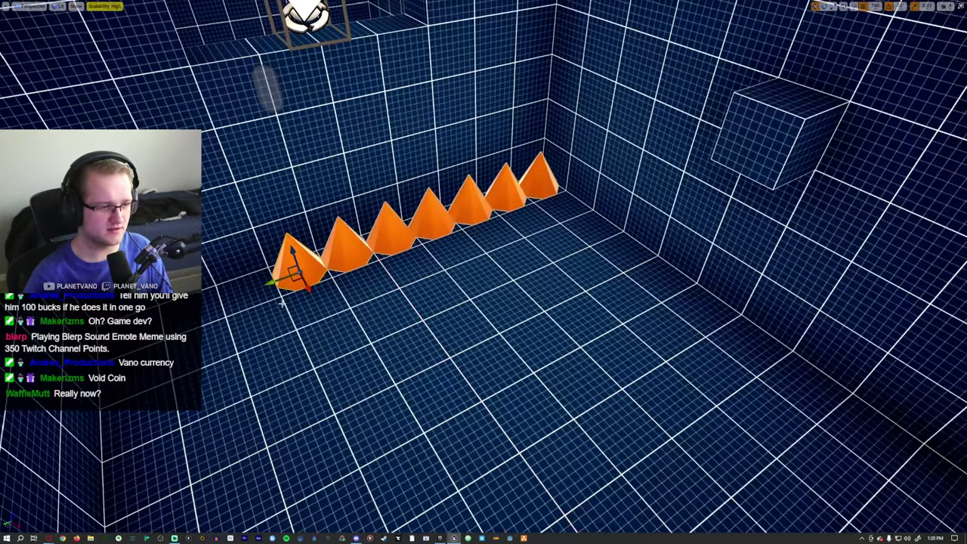
left_click_drag(297, 289, 240, 291, "alt")
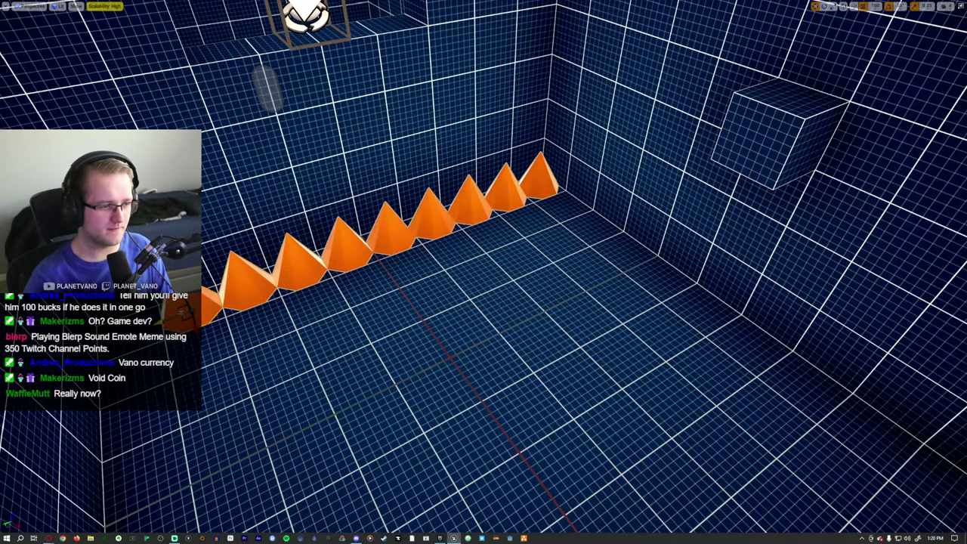
right_click_drag(250, 341, 257, 340)
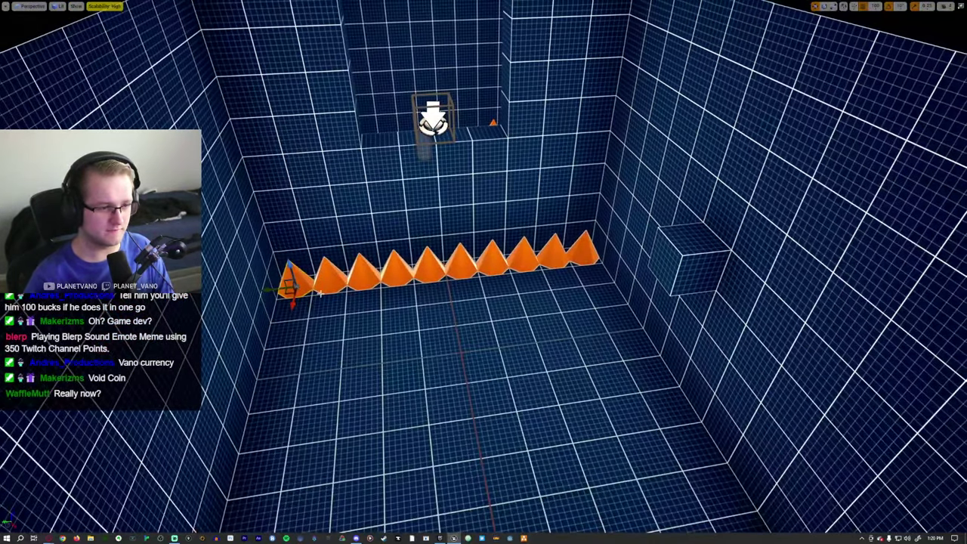
Select the whole spike row and duplicate it repeatedly down the corridor, covering the floor as far as the next wall box
left_click_drag(302, 286, 372, 272, "alt")
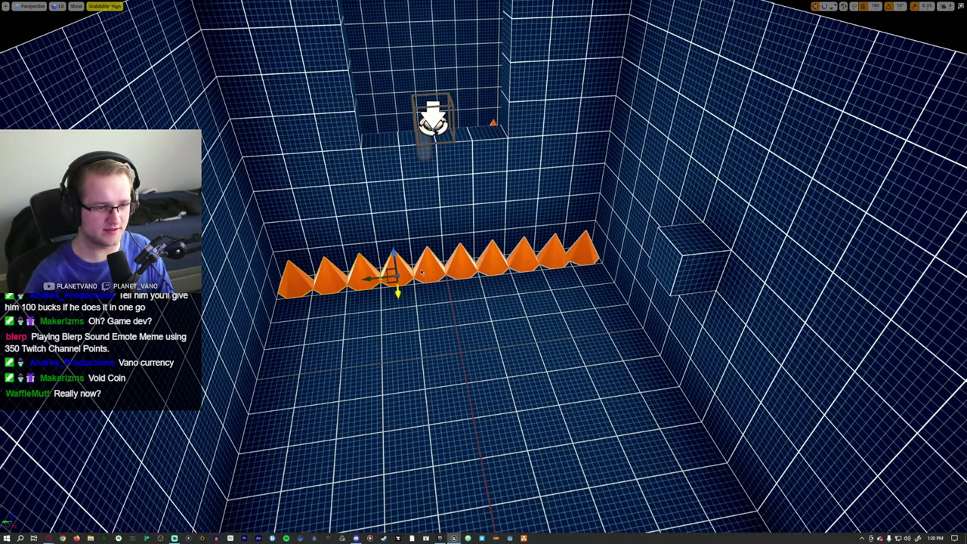
left_click_drag(451, 266, 579, 254, "alt")
right_click_drag(579, 254, 452, 221)
left_click_drag(452, 221, 535, 326, "alt")
right_click_drag(534, 326, 382, 216)
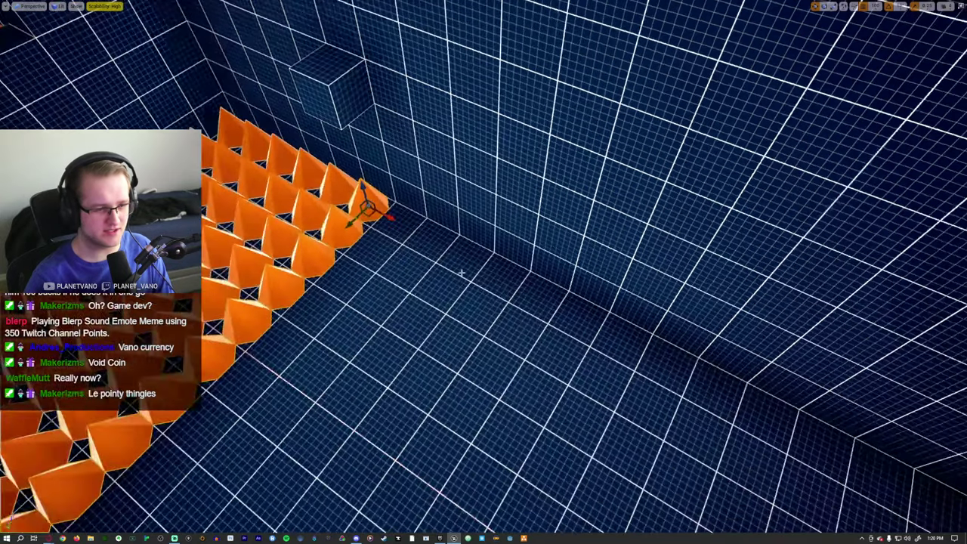
left_click_drag(381, 216, 435, 243, "alt")
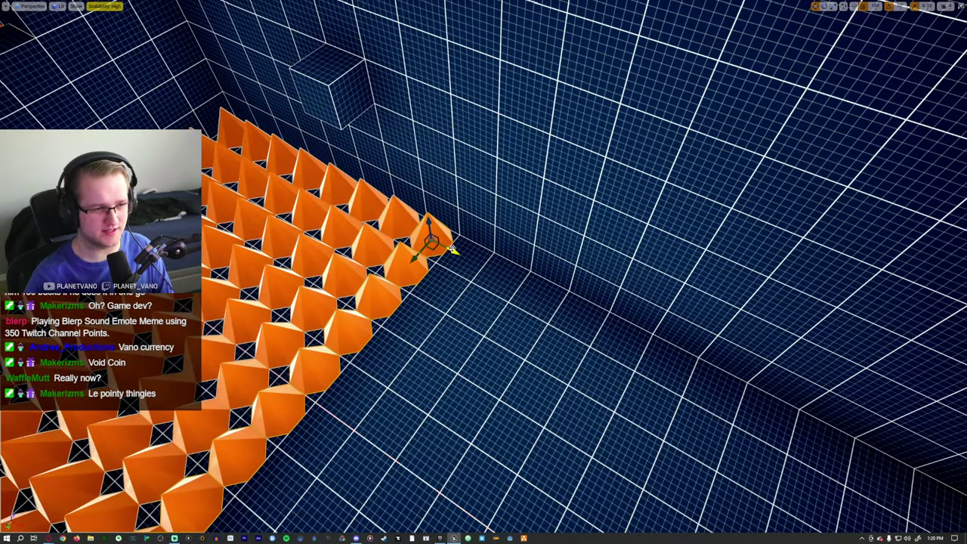
right_click_drag(435, 243, 365, 272)
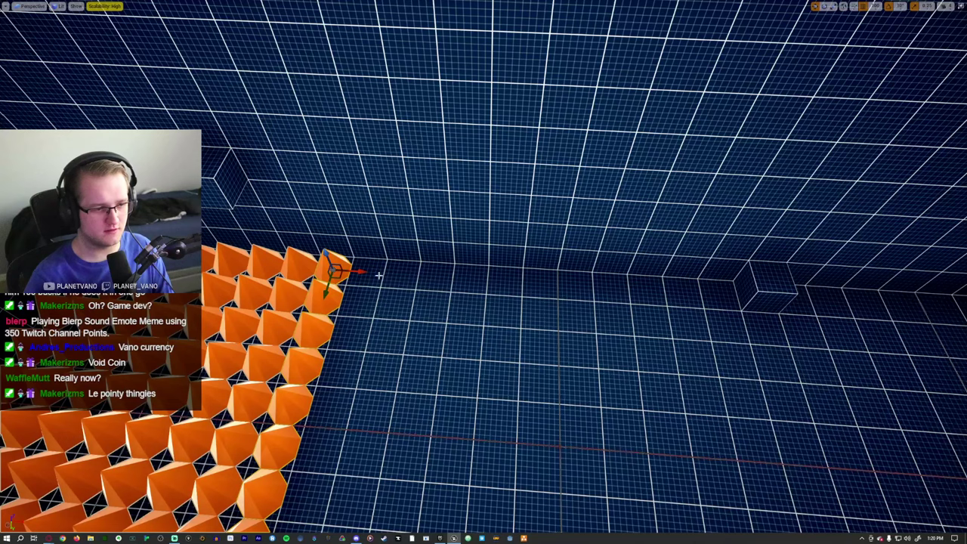
left_click_drag(365, 272, 393, 270, "alt")
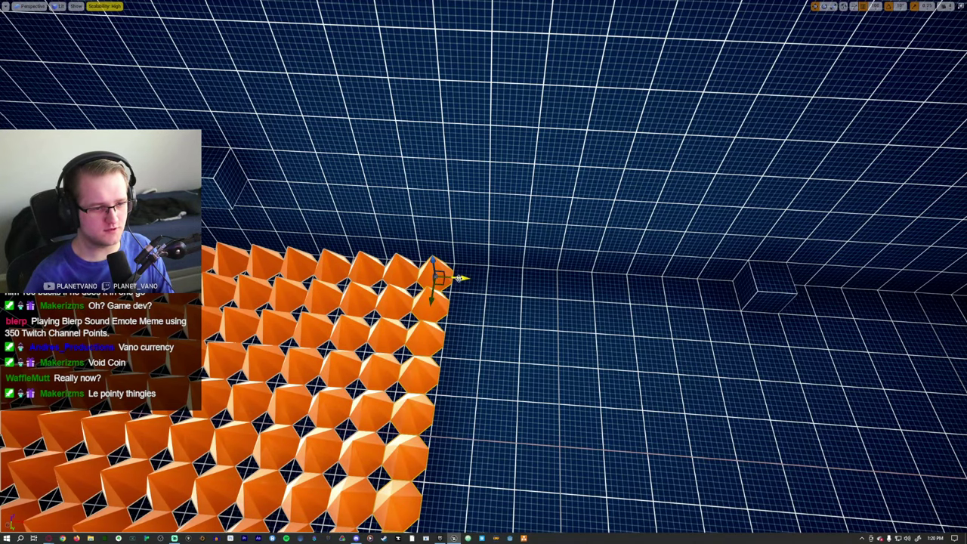
left_click_drag(499, 280, 595, 288, "alt")
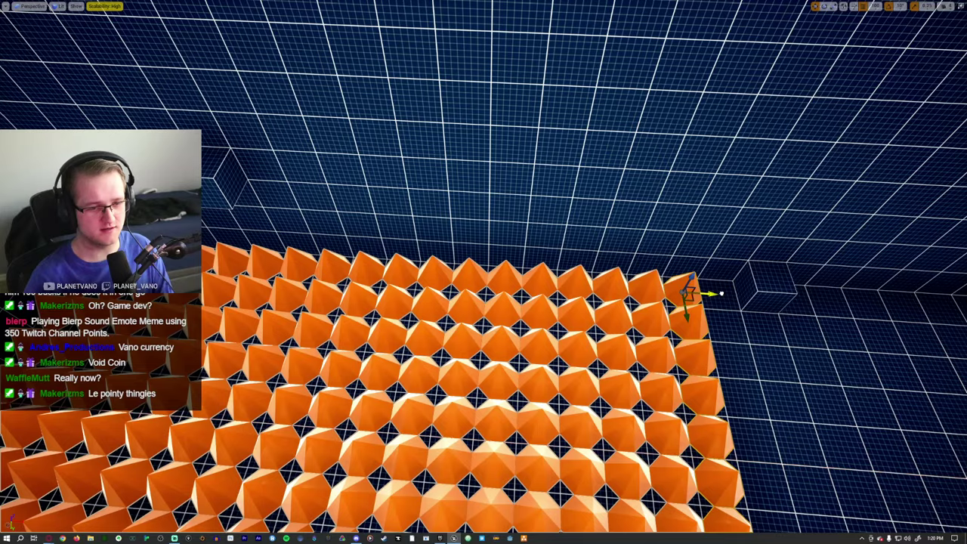
Play-test the ledge at the opening above the new spike field
key("alt+p")
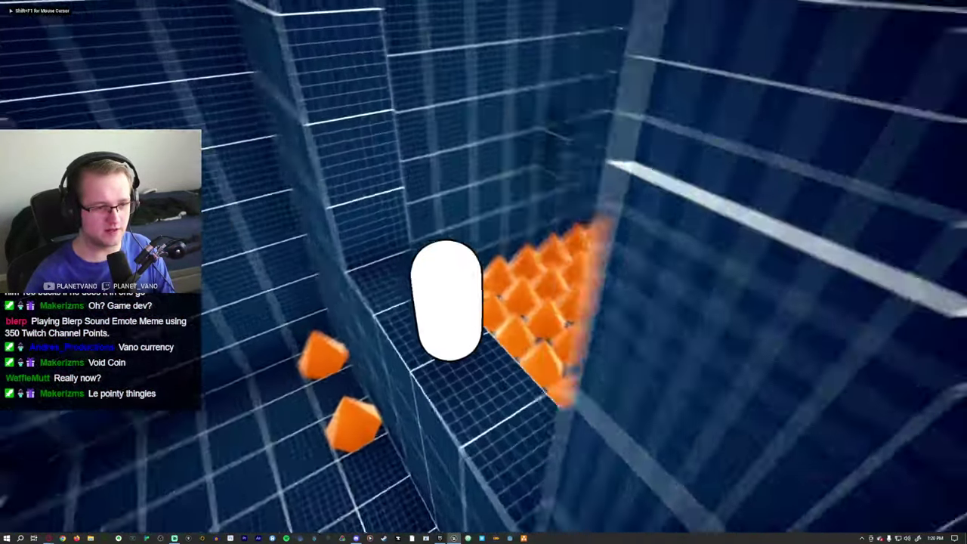
key("w")
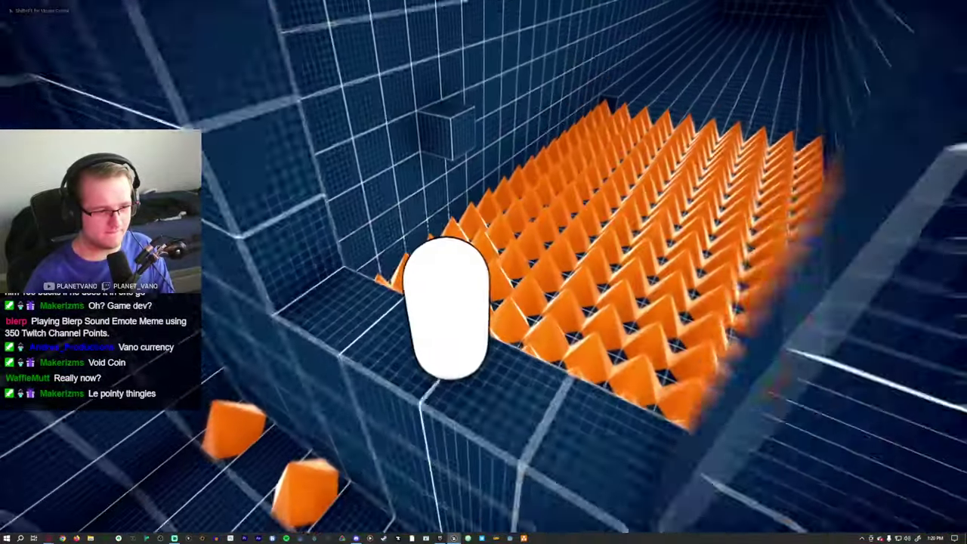
key("w")
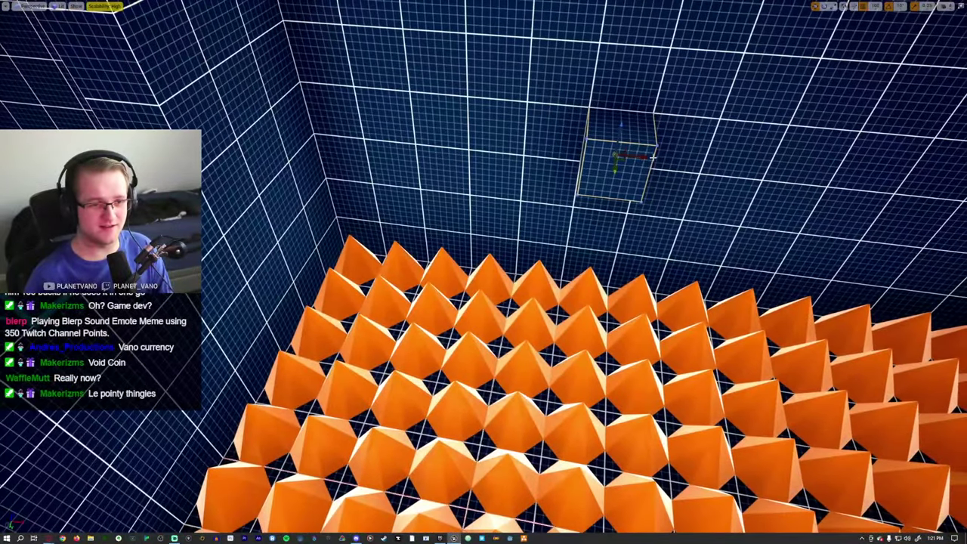
key("alt+p")
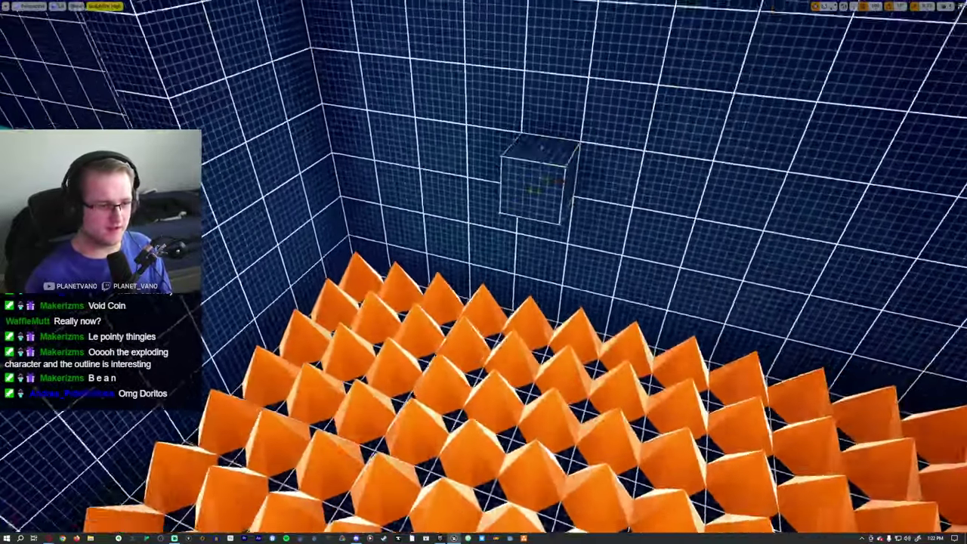
Move the nearest wall-mounted box out from the side wall so it stands clear above the spikes
right_click_drag(725, 257, 680, 254)
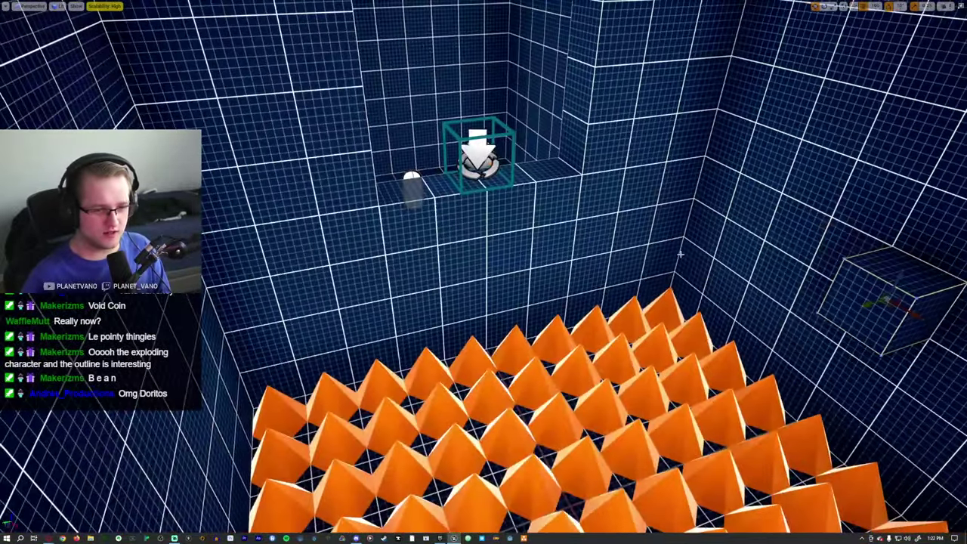
right_click_drag(574, 262, 588, 261)
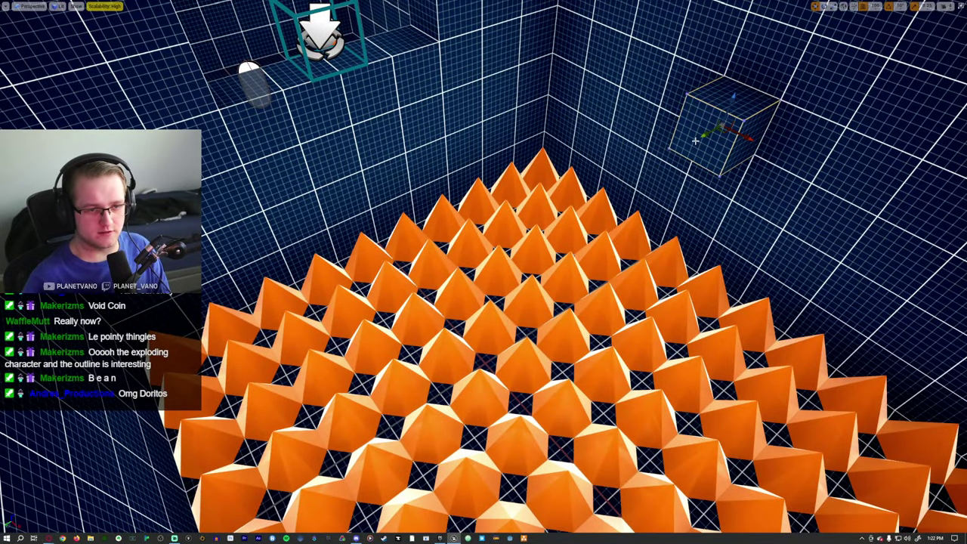
left_click_drag(577, 225, 600, 209)
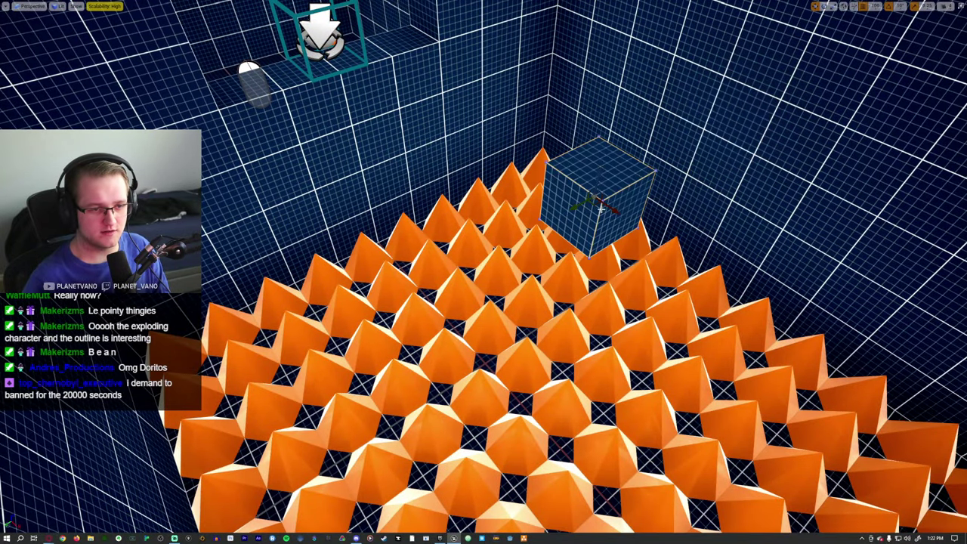
right_click_drag(614, 209, 614, 150)
In brush editing, extend the box's bottom face down into the spikes to form a pillar, and leave brush editing
key("F11")
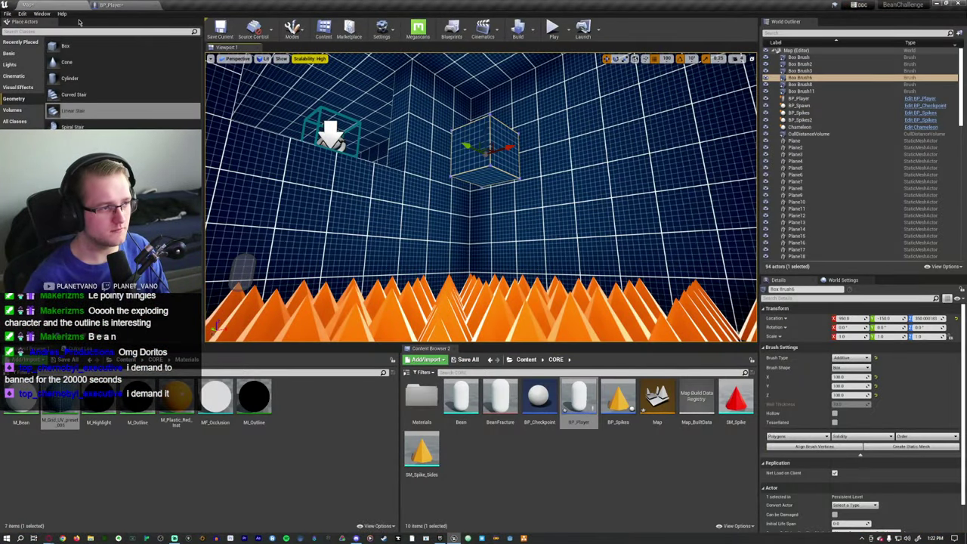
left_click(292, 30)
left_click(313, 78)
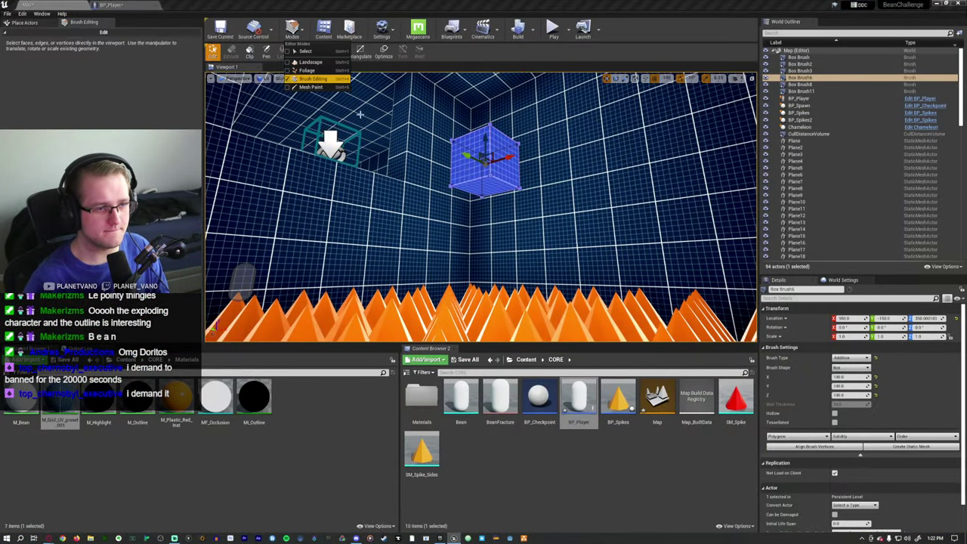
left_click(475, 182)
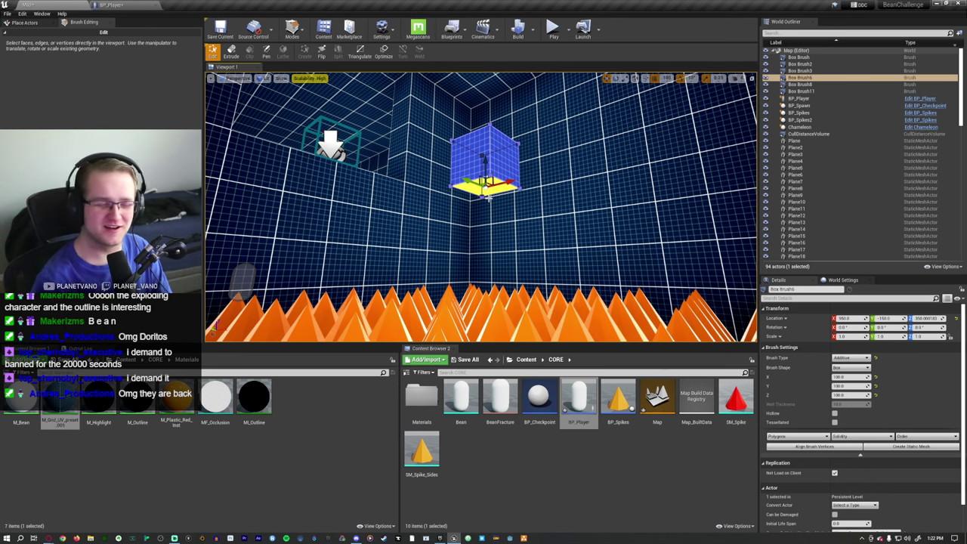
scroll(492, 189, "up", 3)
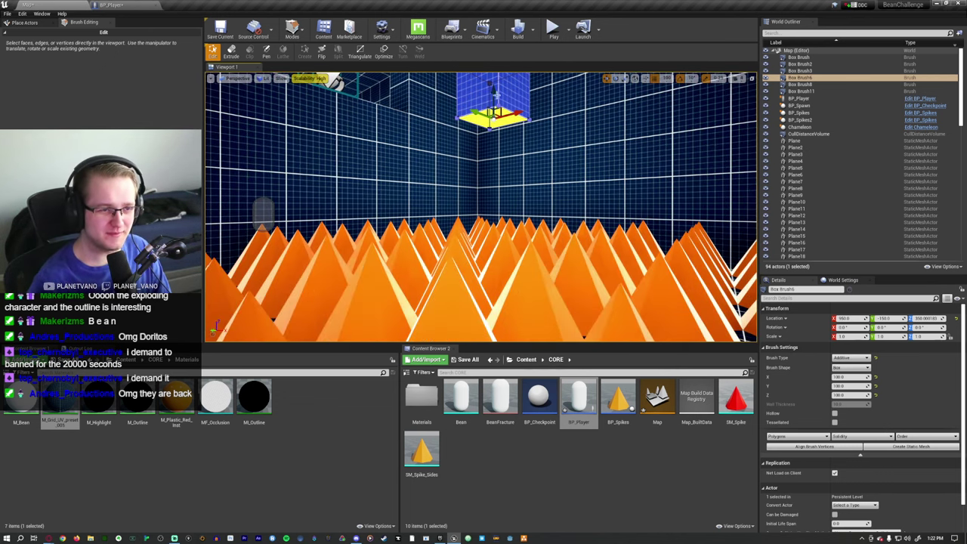
mouse_move(474, 78)
right_mouse_down()
mouse_move(478, 159)
mouse_move(392, 154)
mouse_move(393, 189)
mouse_move(490, 220)
right_mouse_up()
left_click(115, 24)
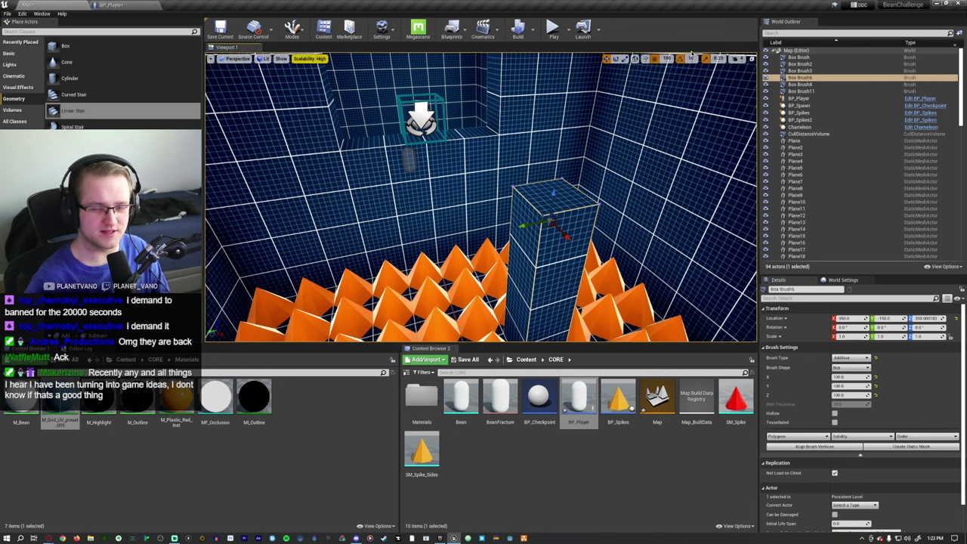
Switch to the browser's Twitch form for creating a custom channel-point reward
right_click_drag(595, 135, 537, 130)
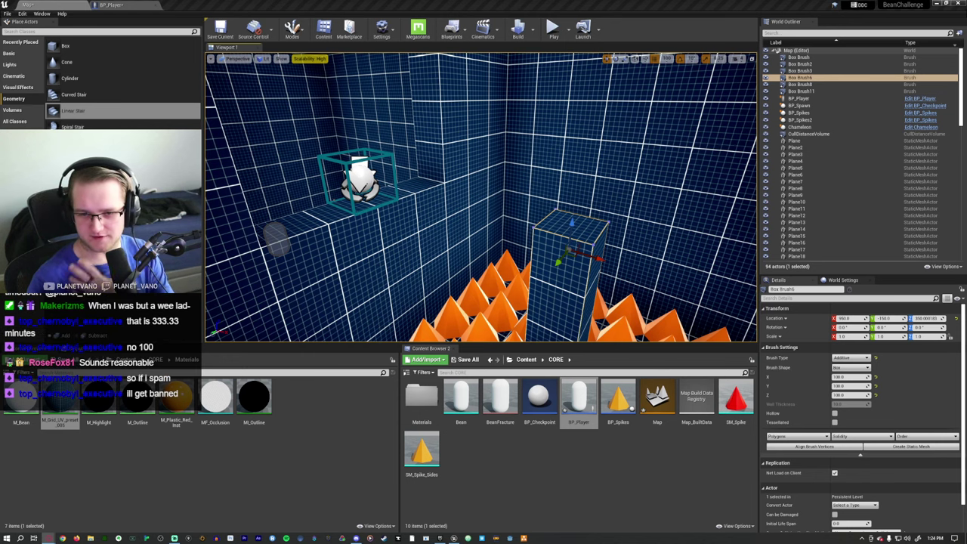
key("alt+Tab")
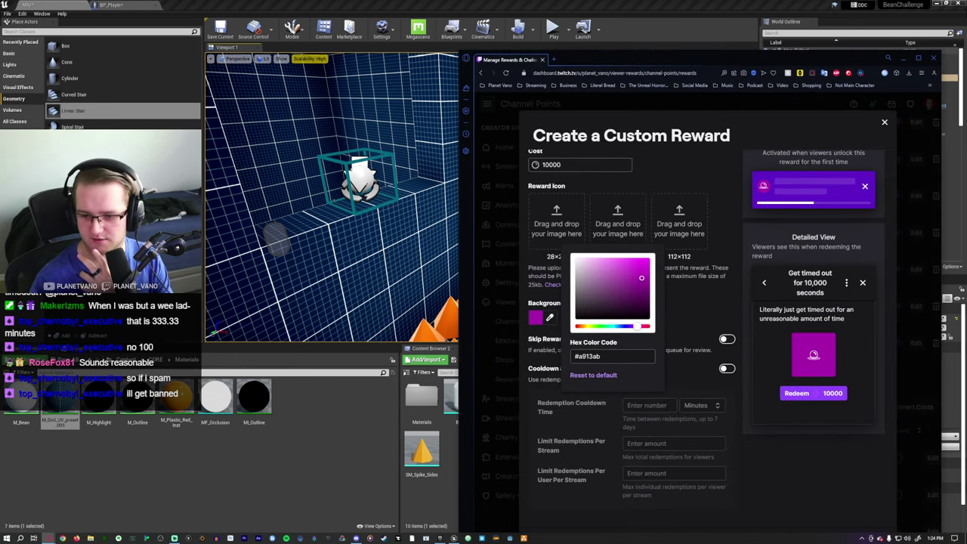
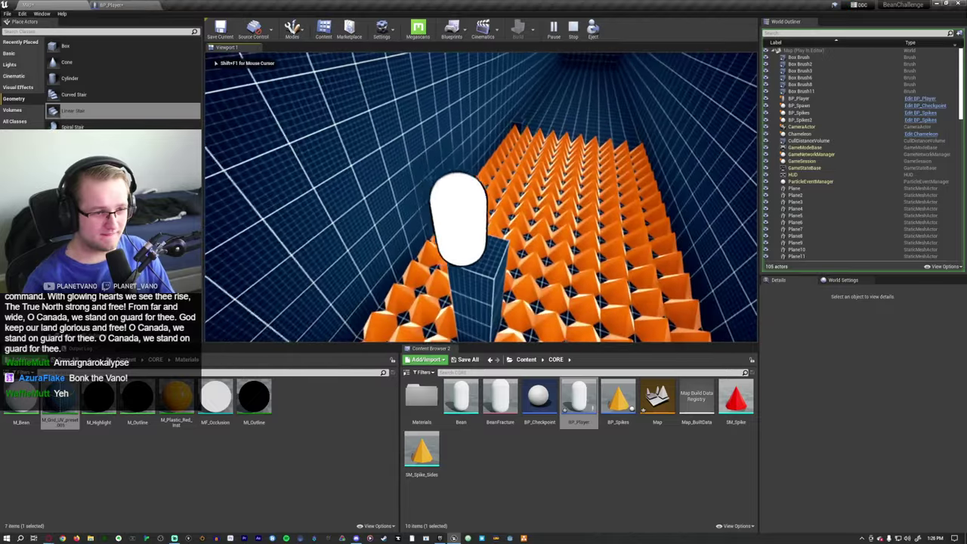
End the play test and duplicate the pillar farther down the corridor near the opposite side wall, at Y 250
key("Escape")
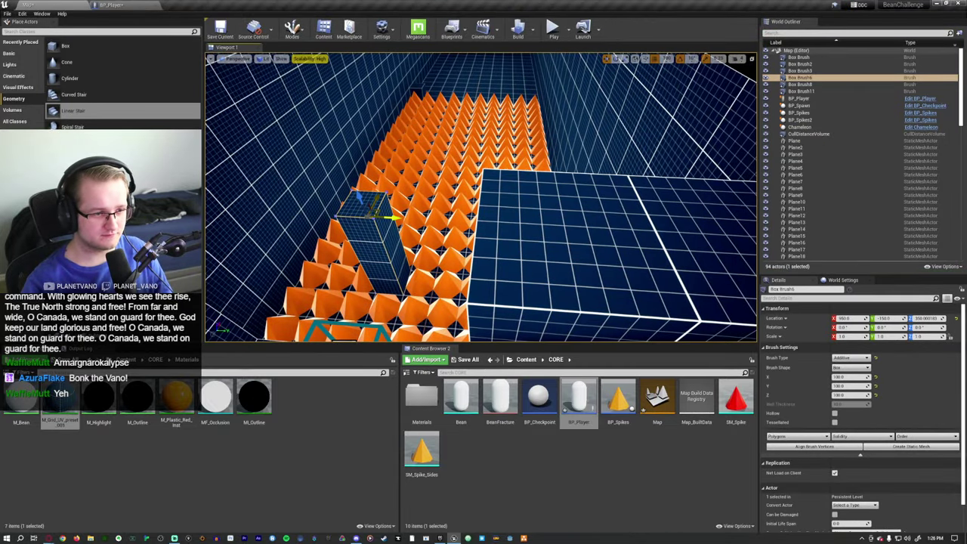
key("ctrl+w")
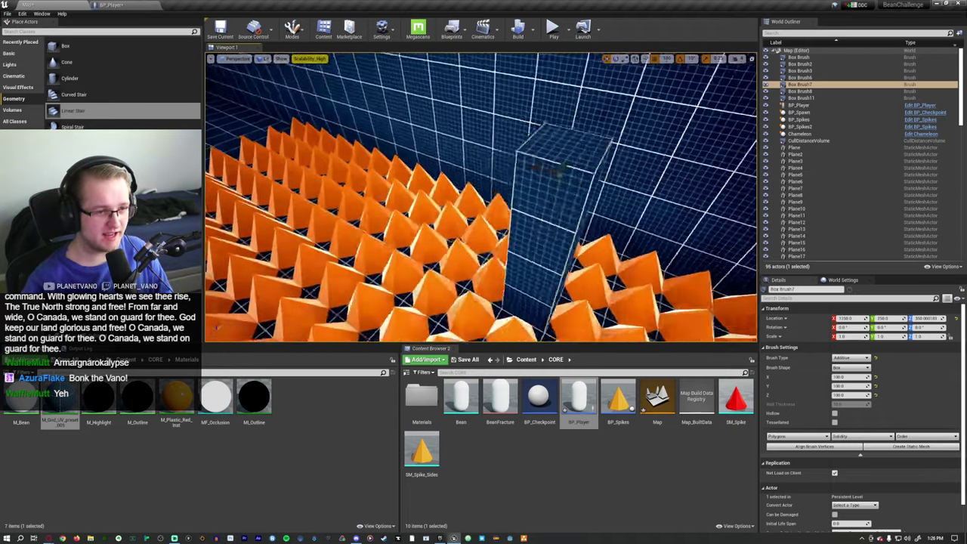
right_click_drag(481, 197, 529, 185)
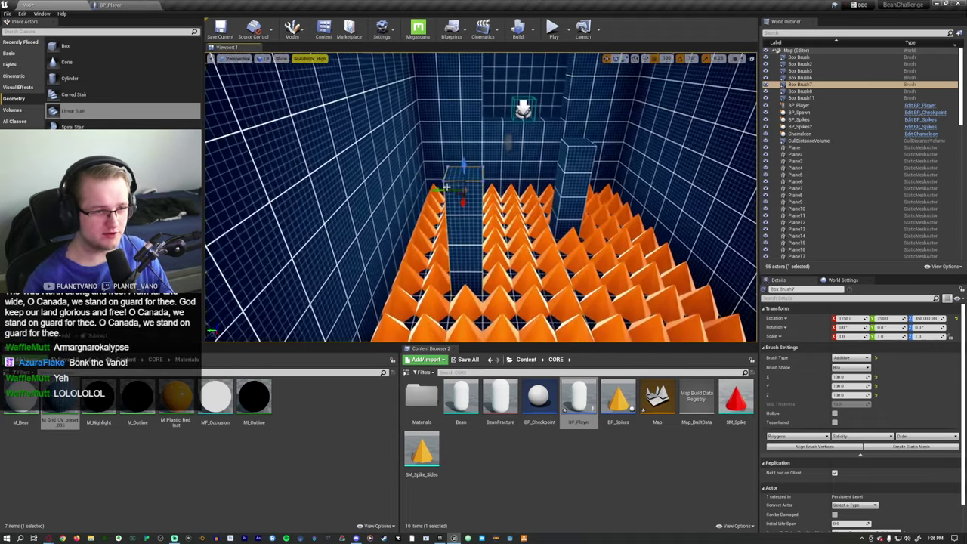
Raise the first pillar above the spikes and shorten it in brush editing by moving its bottom face up
left_click(551, 189)
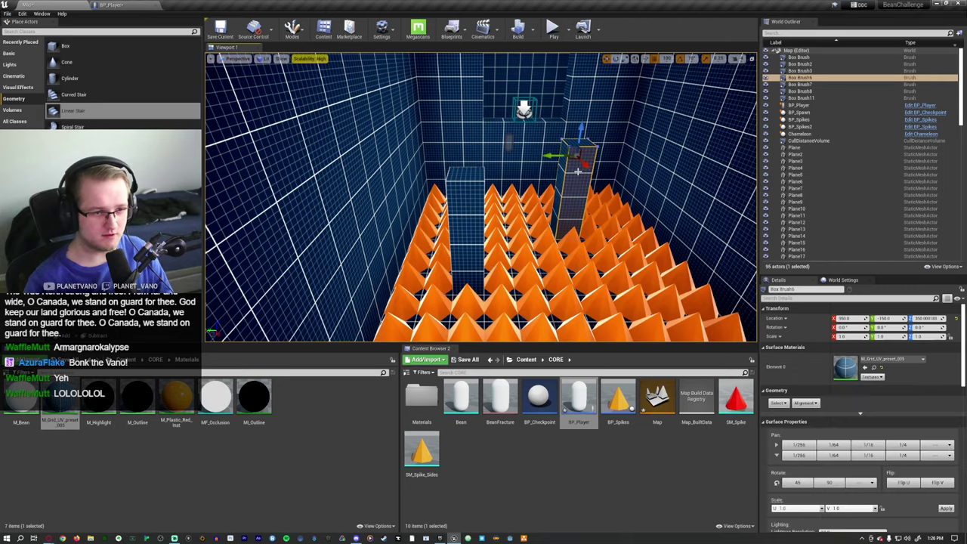
mouse_move(552, 189)
right_mouse_down()
mouse_move(526, 155)
mouse_move(499, 166)
mouse_move(476, 159)
right_mouse_up()
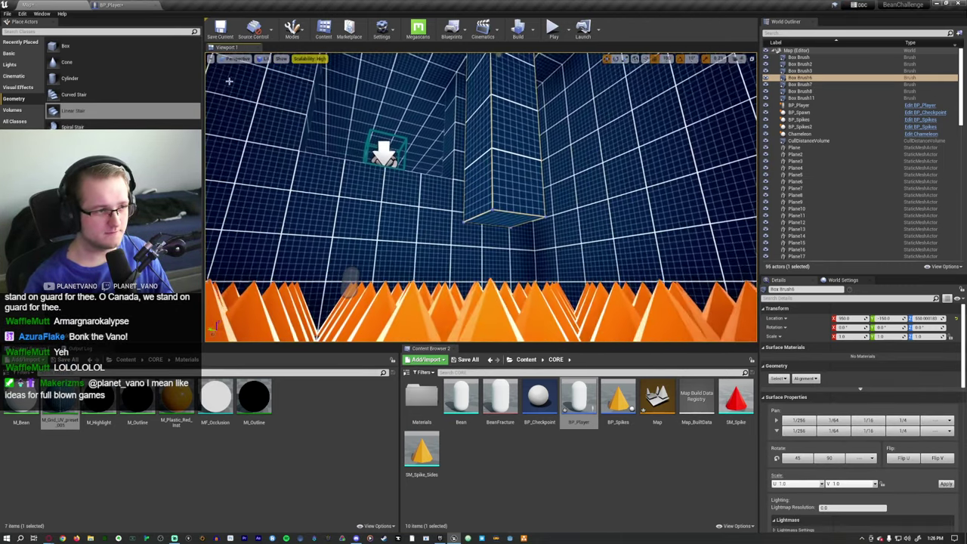
left_click(292, 28)
left_click(296, 82)
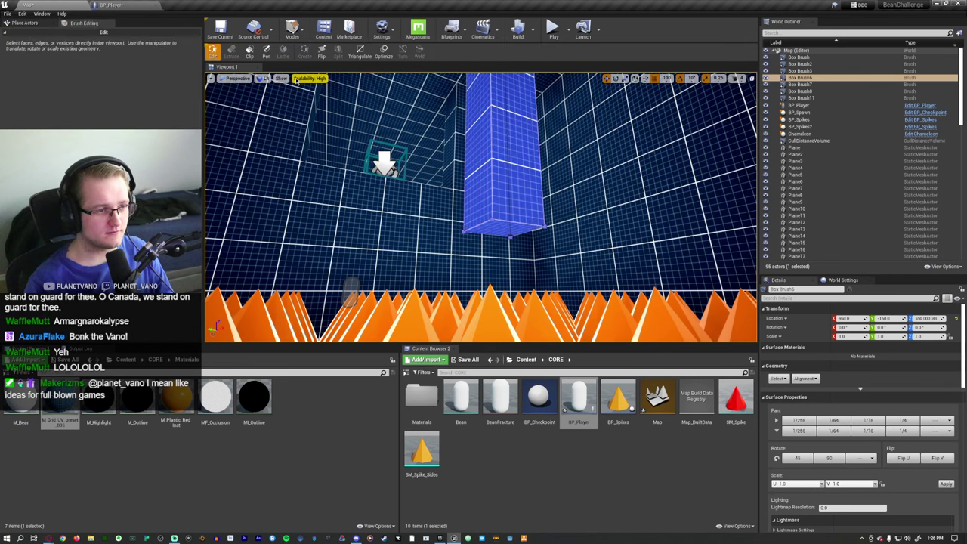
left_click(502, 222)
left_click_drag(502, 223, 500, 168)
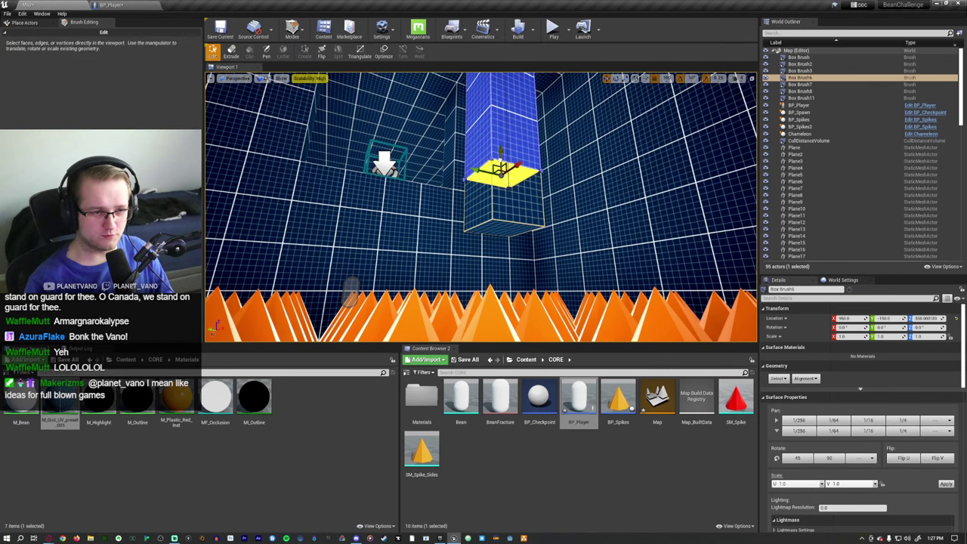
mouse_move(500, 167)
right_mouse_down()
mouse_move(499, 144)
mouse_move(469, 151)
mouse_move(498, 132)
right_mouse_up()
left_click(514, 126)
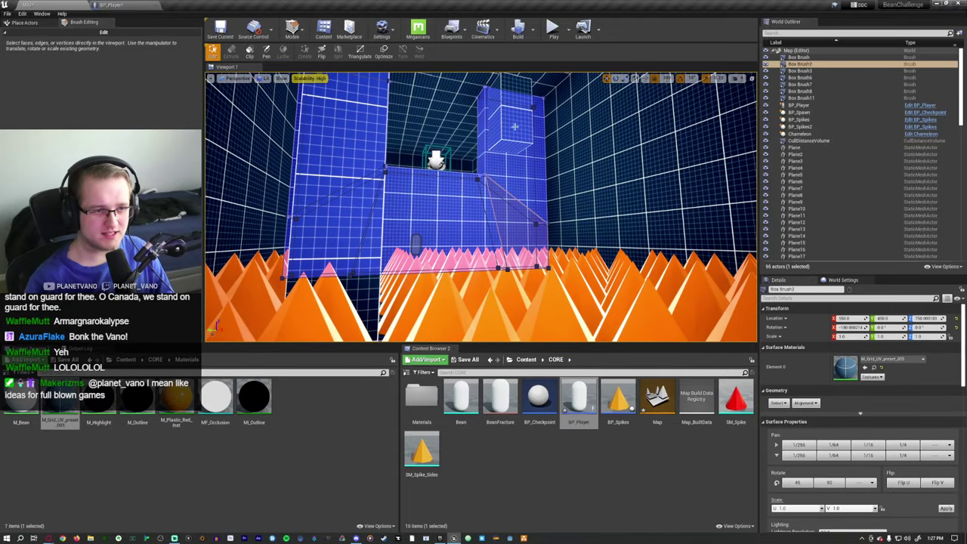
Leave brush editing, lower the raised box into the spikes and duplicate it farther down the corridor at Y -150
left_click(514, 126)
left_click(27, 23)
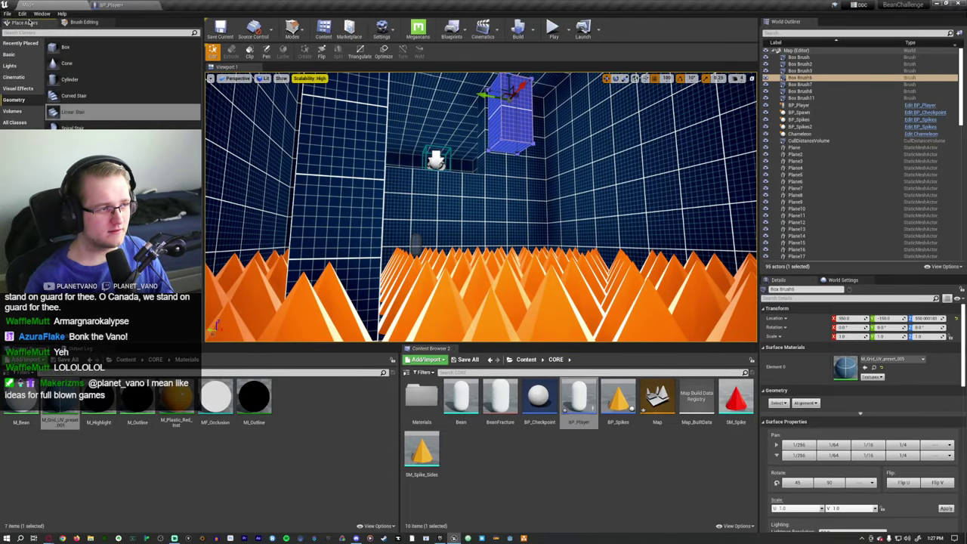
left_click_drag(509, 115, 497, 219)
mouse_move(498, 220)
right_mouse_down()
mouse_move(529, 204)
mouse_move(533, 183)
right_mouse_up()
left_click_drag(533, 182, 603, 248, "alt")
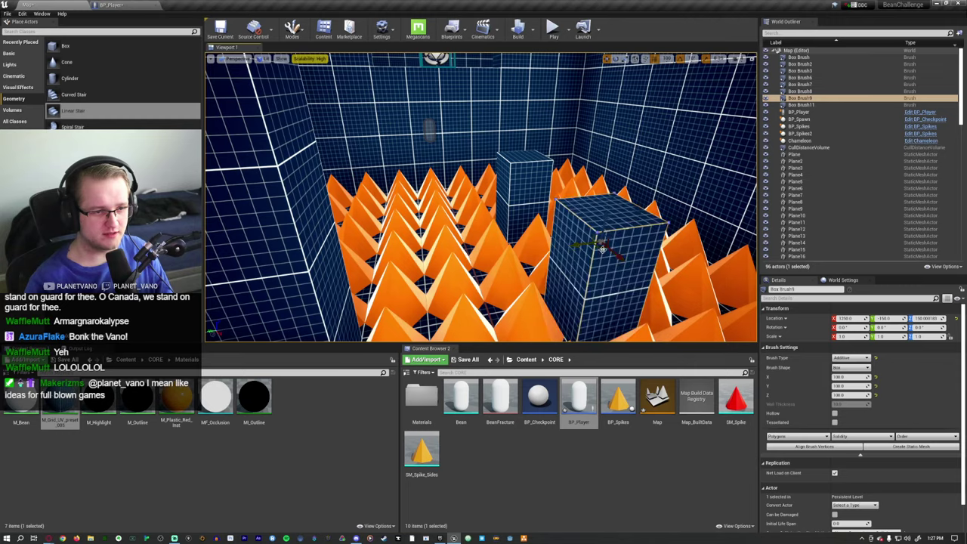
Raise the duplicated box to Z 350, extend its bottom face down into the spikes in brush editing, and leave brush editing
mouse_move(602, 248)
right_mouse_down()
mouse_move(579, 280)
mouse_move(573, 244)
right_mouse_up()
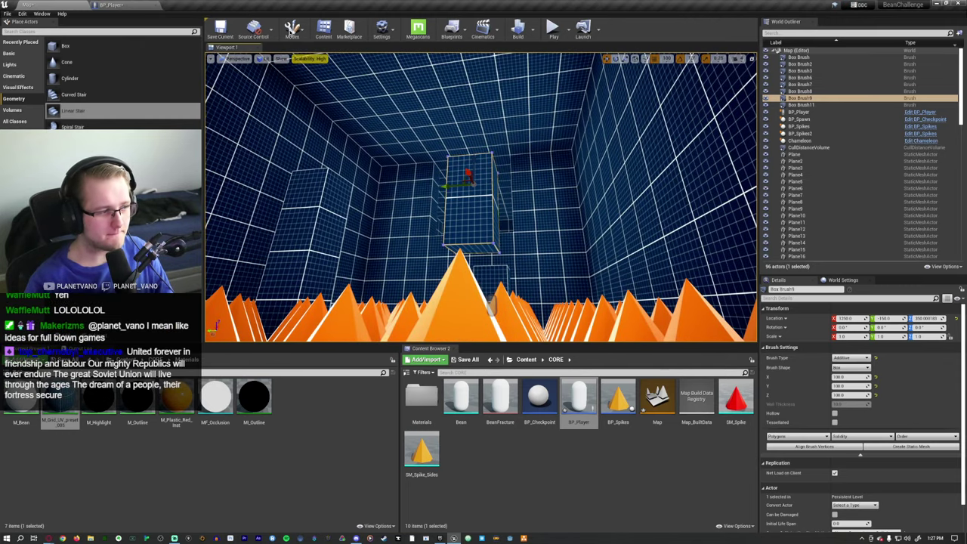
left_click(291, 30)
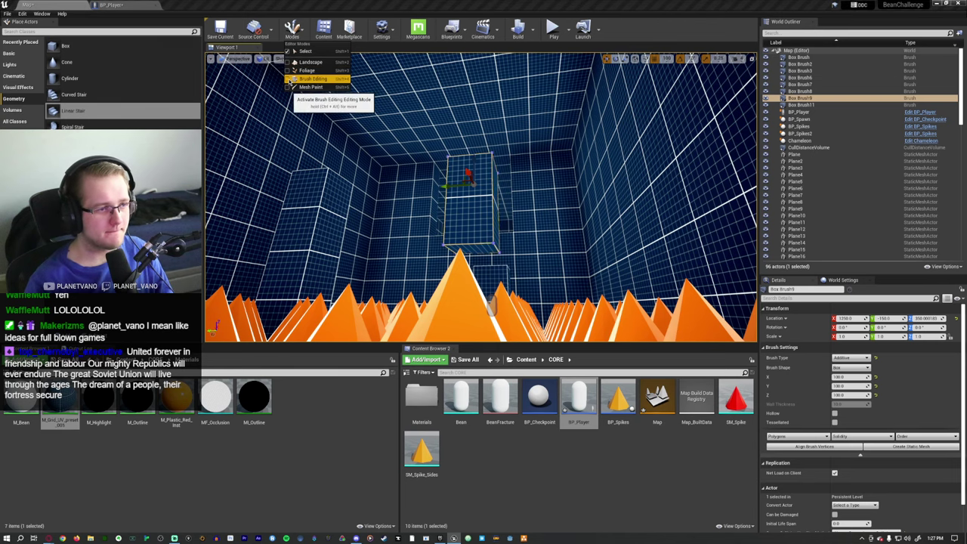
left_click(292, 80)
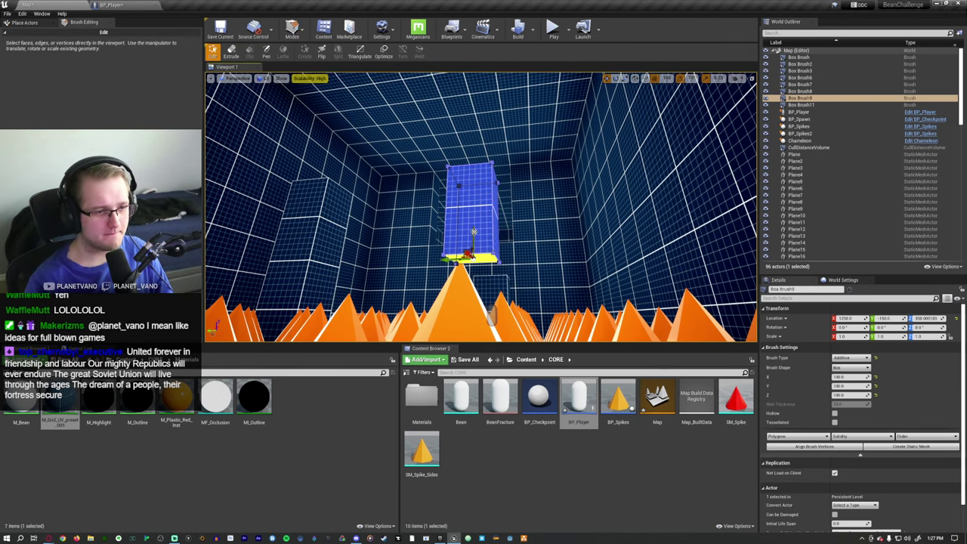
left_click_drag(474, 232, 472, 281)
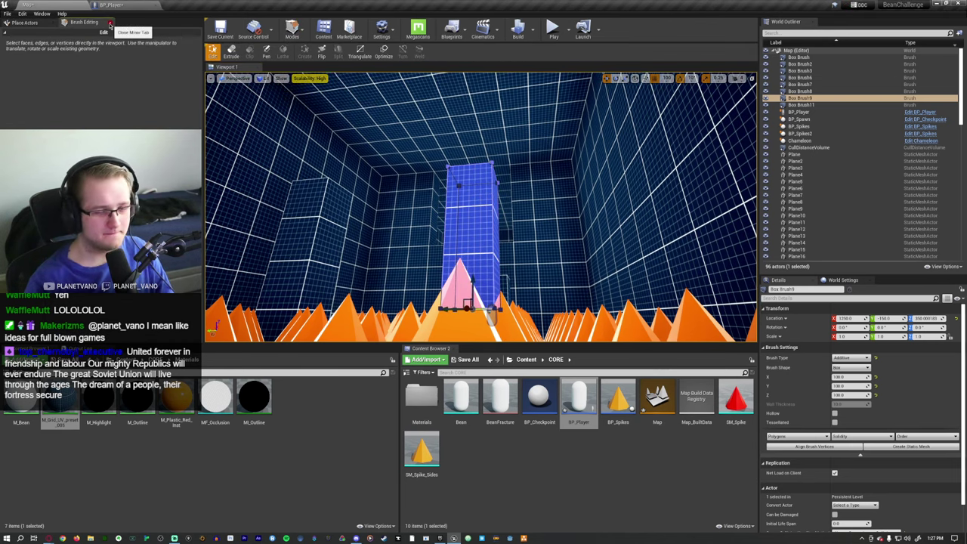
left_click(110, 23)
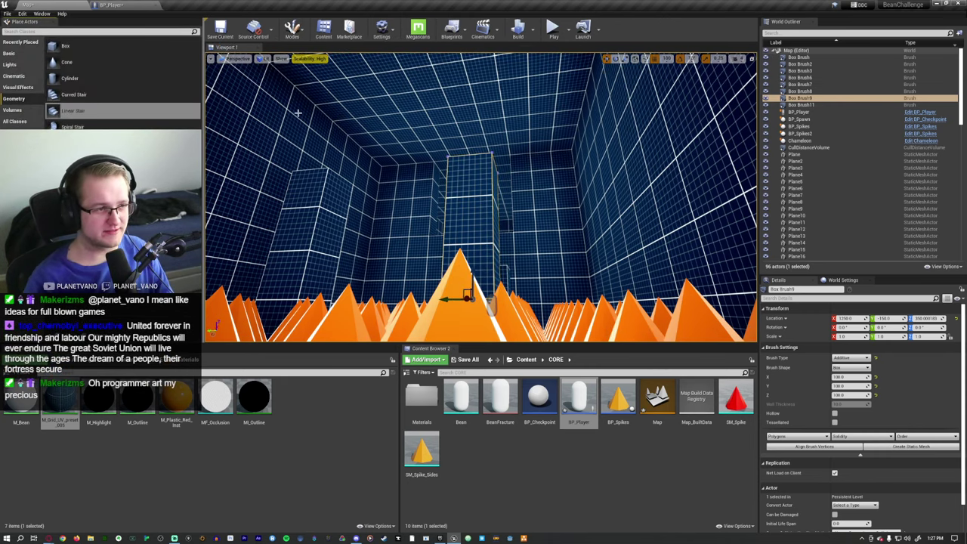
Lower the extended pillar to Z 250 and shift it toward the side wall to Y -250
left_click(428, 186)
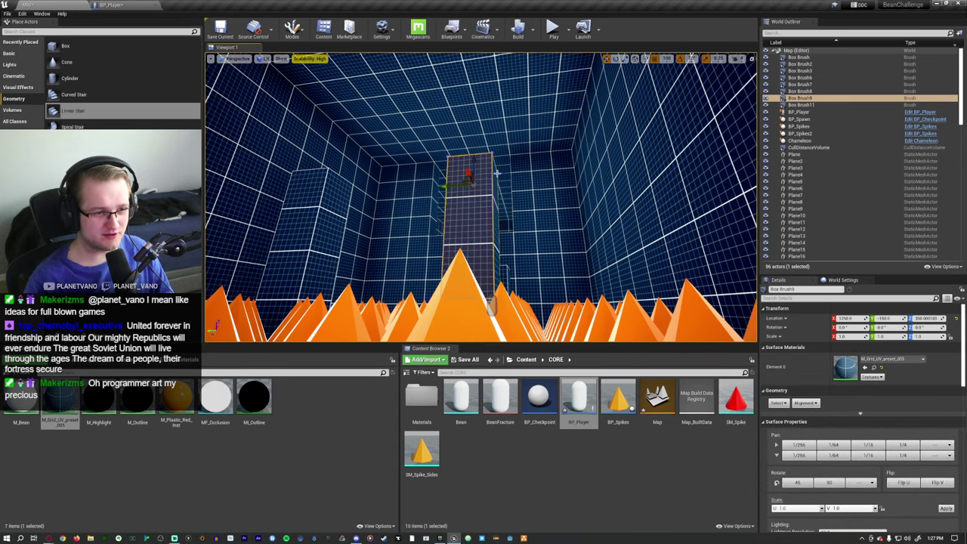
right_click_drag(496, 173, 605, 163)
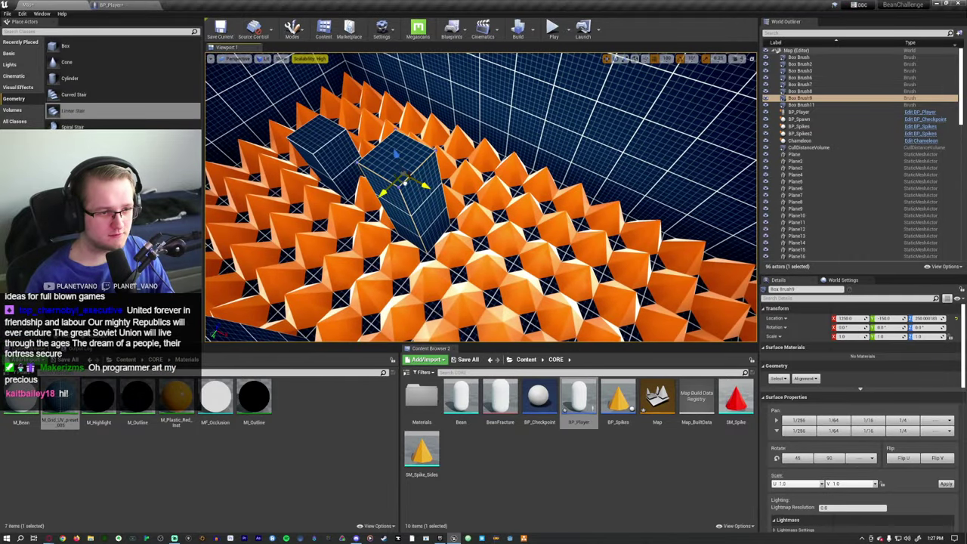
left_click_drag(472, 173, 474, 171)
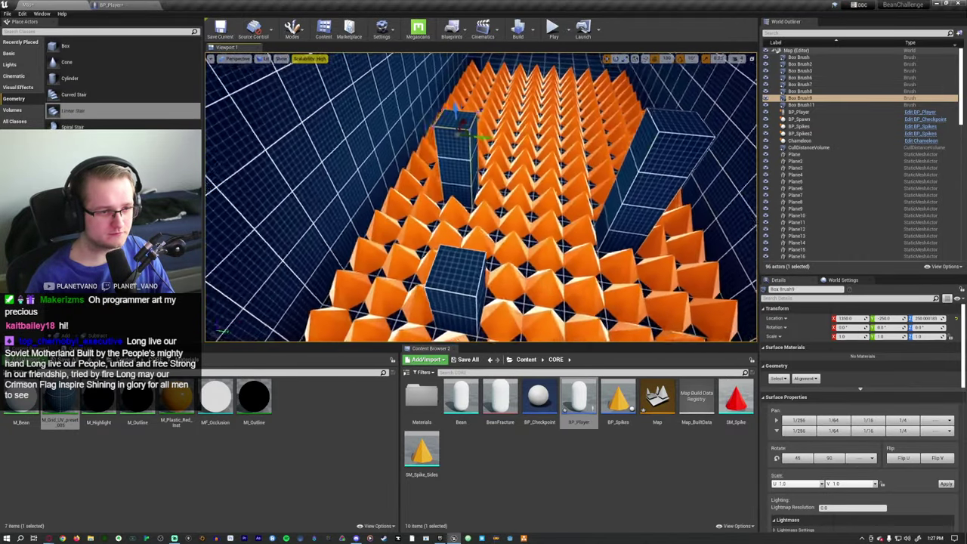
Select the taller pillar near the opposite side wall and play-test the jumps across the pillars
left_click(600, 214)
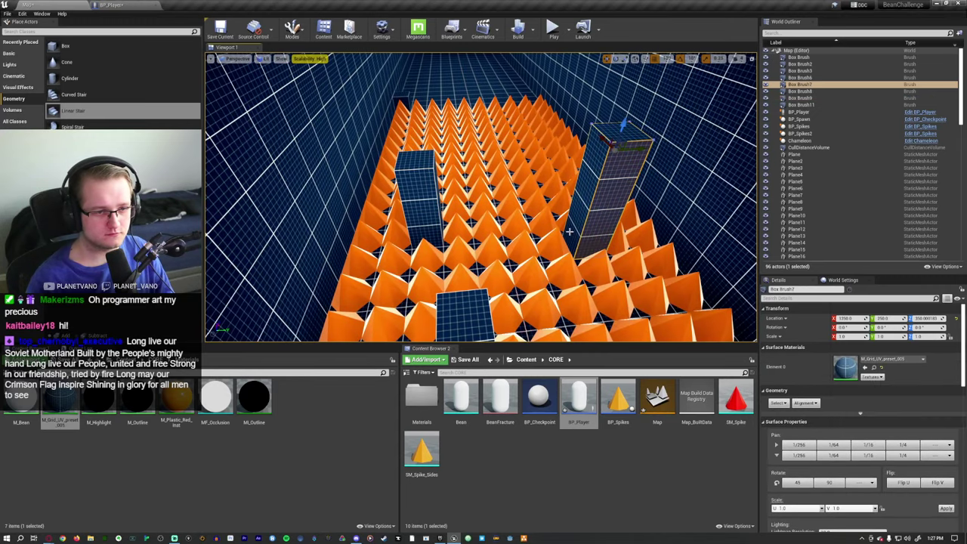
mouse_move(598, 160)
right_mouse_down()
mouse_move(598, 147)
mouse_move(598, 166)
right_mouse_up()
key("alt+p")
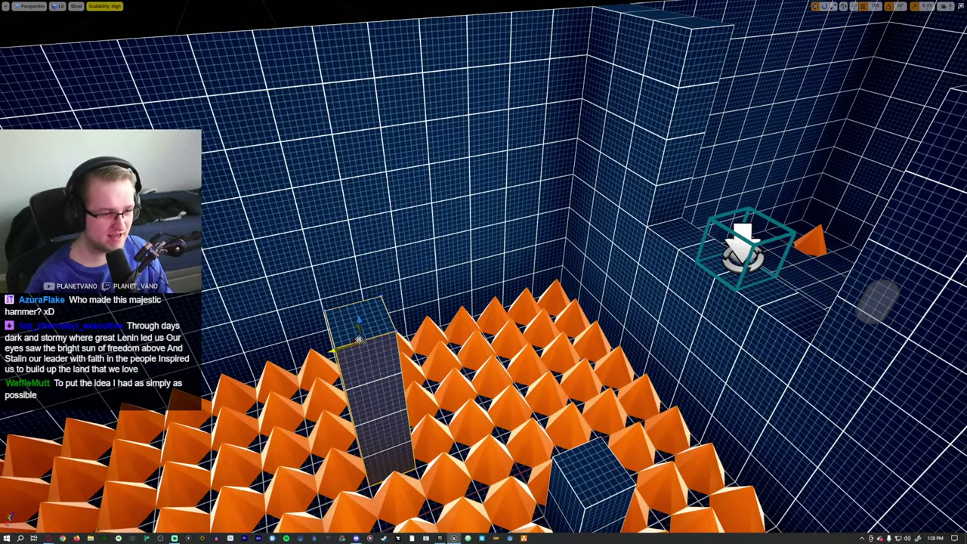
Duplicate the taller pillar against the side wall at X 1050, Y 450 and raise it to Z 550
mouse_move(484, 272)
right_mouse_down()
mouse_move(499, 250)
mouse_move(487, 261)
right_mouse_up()
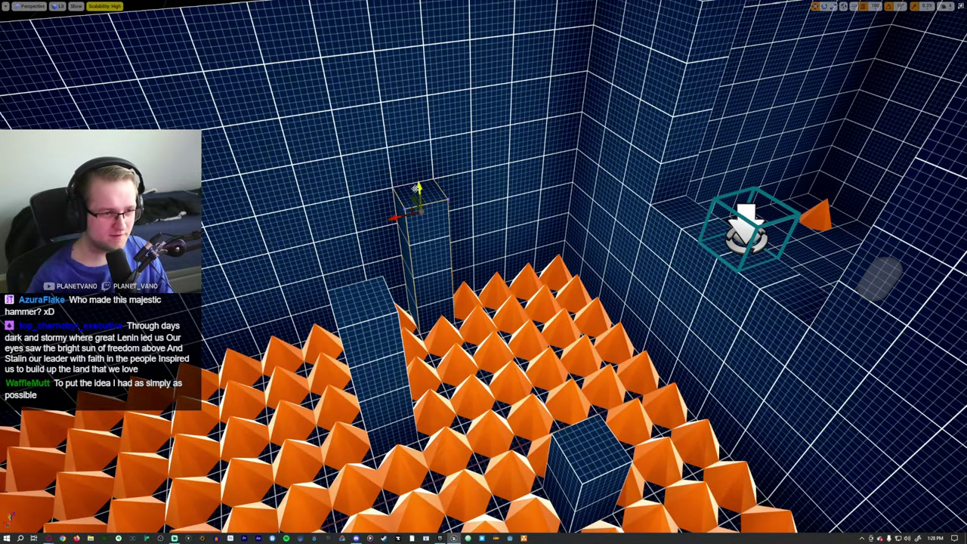
right_click_drag(395, 88, 395, 48)
key("F11")
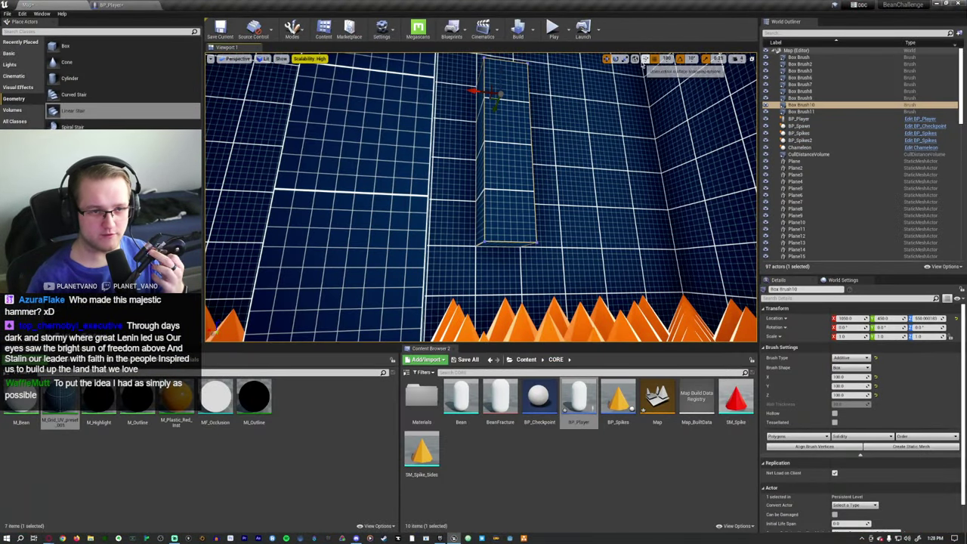
In brush editing, shorten the wall pillar from below and pull its side face out to form a horizontal block along the wall
left_click(292, 29)
left_click(313, 78)
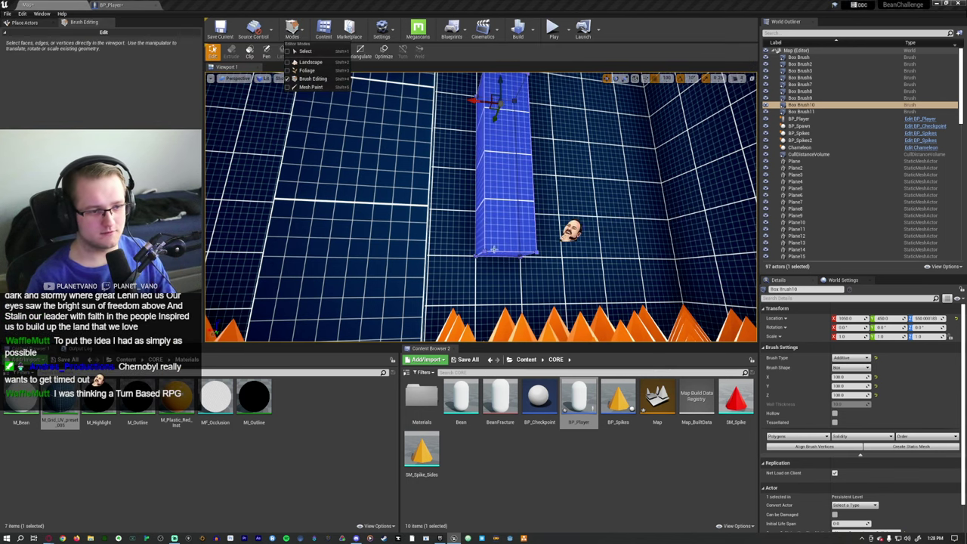
mouse_move(498, 239)
right_mouse_down()
mouse_move(506, 200)
mouse_move(522, 213)
mouse_move(492, 205)
mouse_move(461, 152)
right_mouse_up()
left_click(470, 154)
left_click_drag(454, 148, 500, 154)
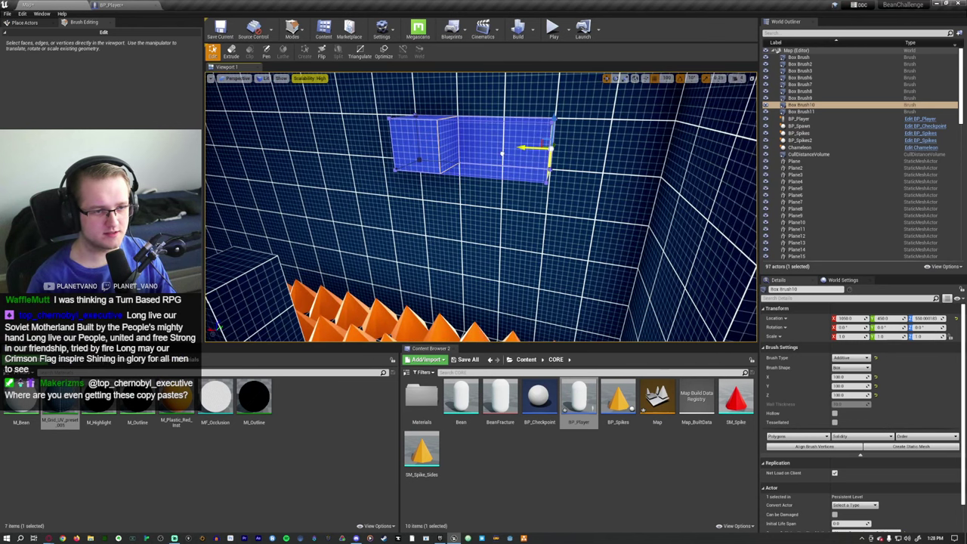
Lower the horizontal wall block to Z 450
mouse_move(501, 154)
right_mouse_down()
mouse_move(454, 153)
mouse_move(463, 169)
right_mouse_up()
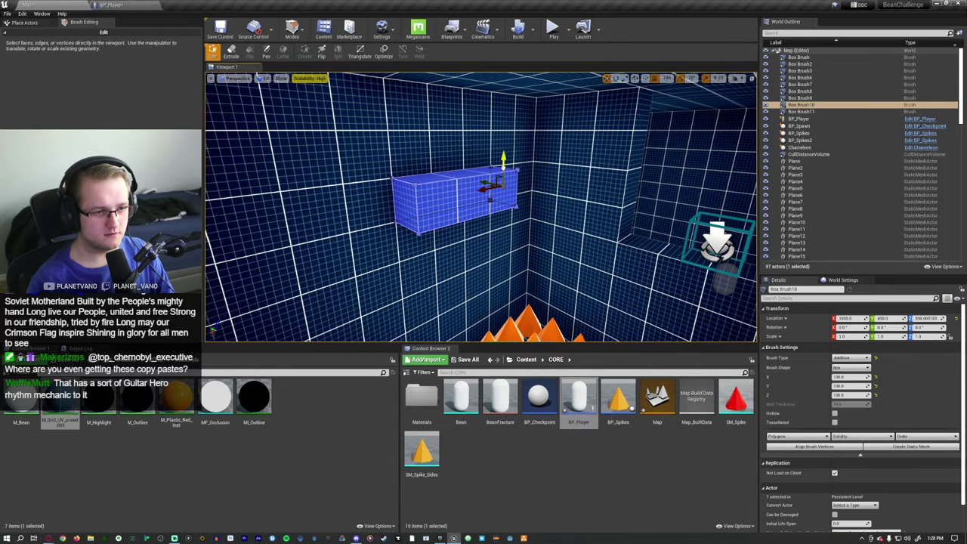
left_click(463, 210)
left_click_drag(435, 172, 427, 201)
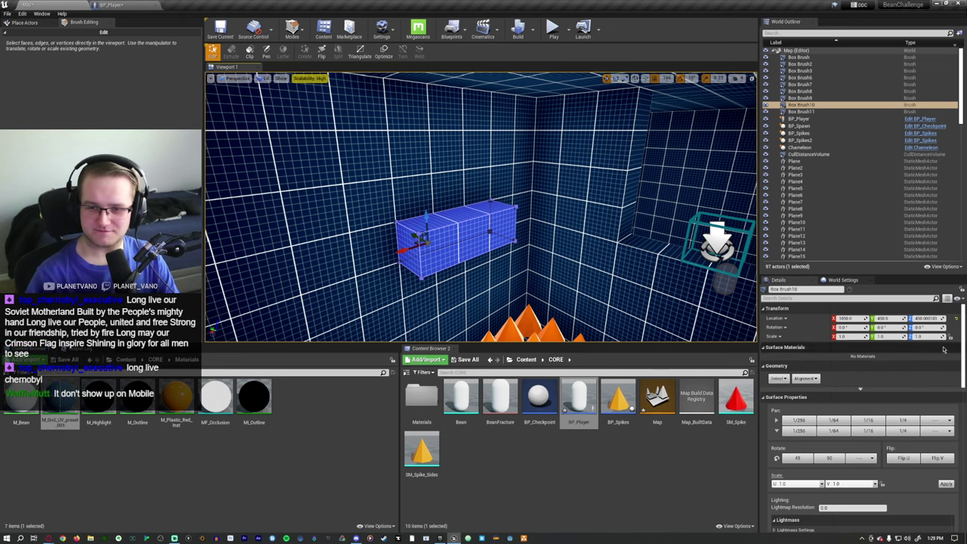
right_click_drag(627, 206, 669, 184)
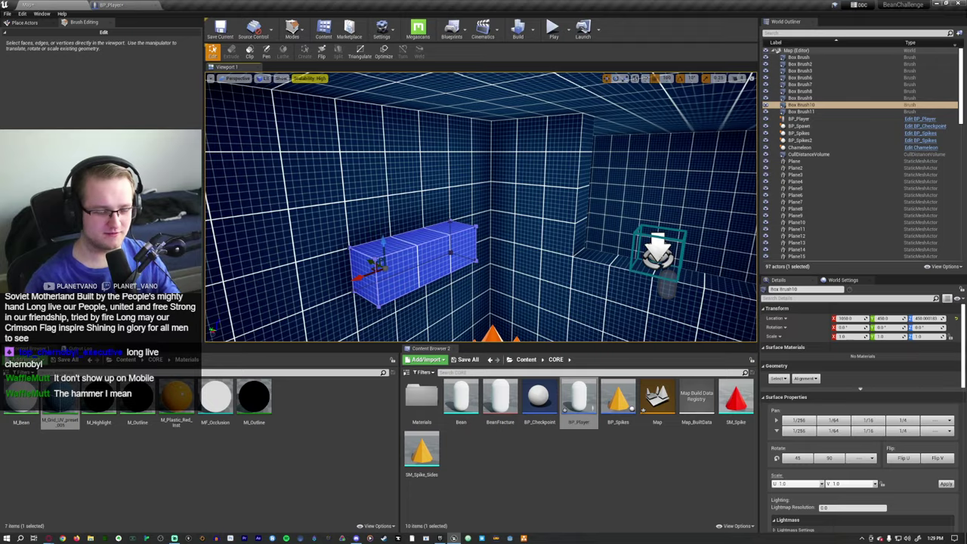
right_click_drag(662, 288, 663, 288)
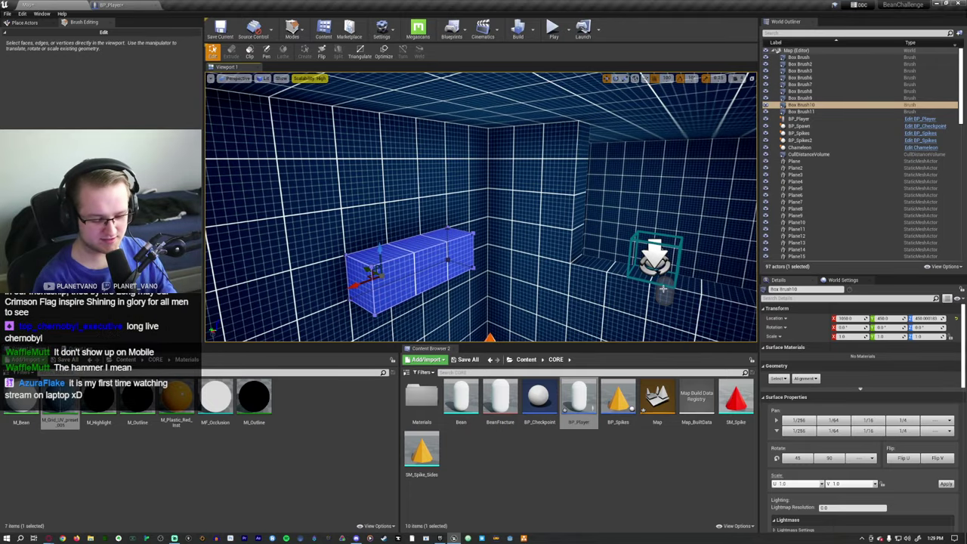
Play-test the jump from the wall opening to the horizontal wall block and end the play test
key("F11")
key("alt+p")
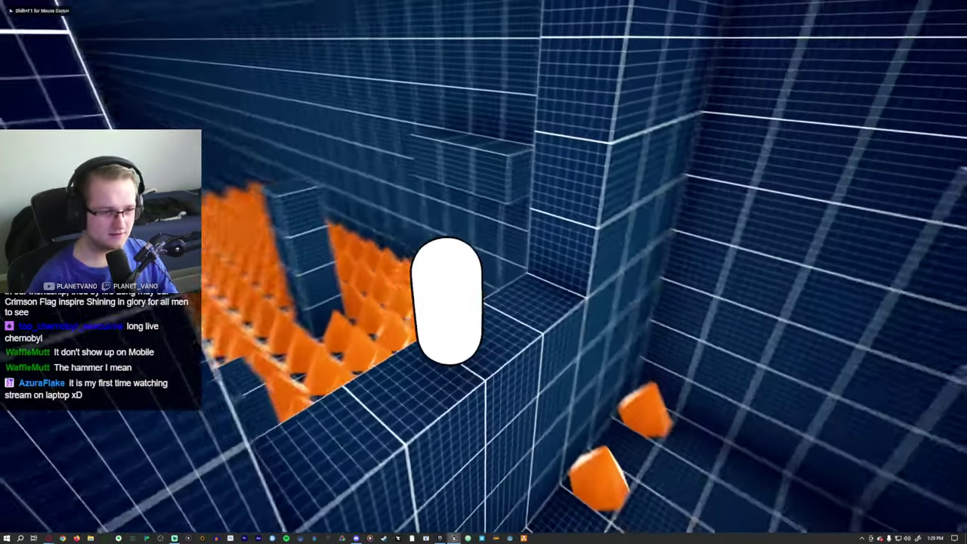
key("w")
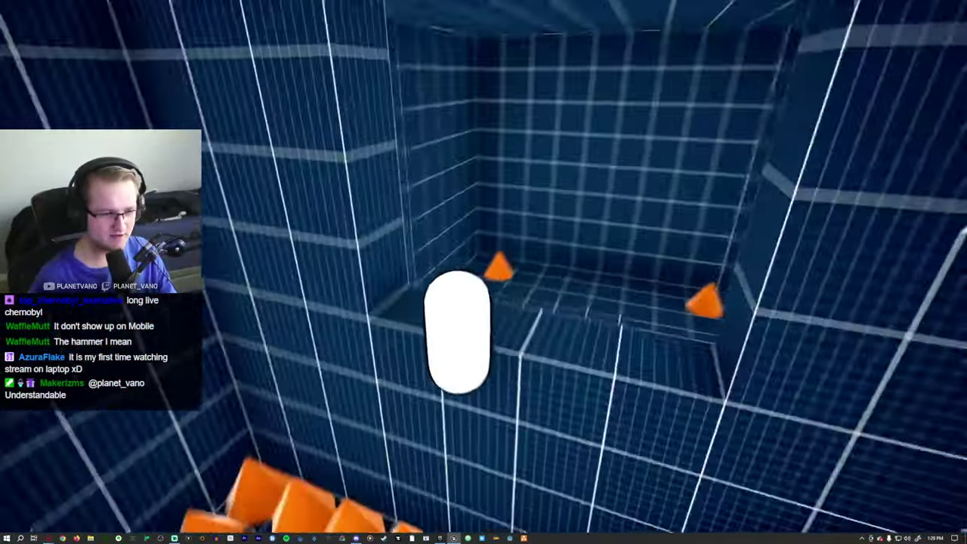
key("Escape")
right_click_drag(823, 347, 606, 284)
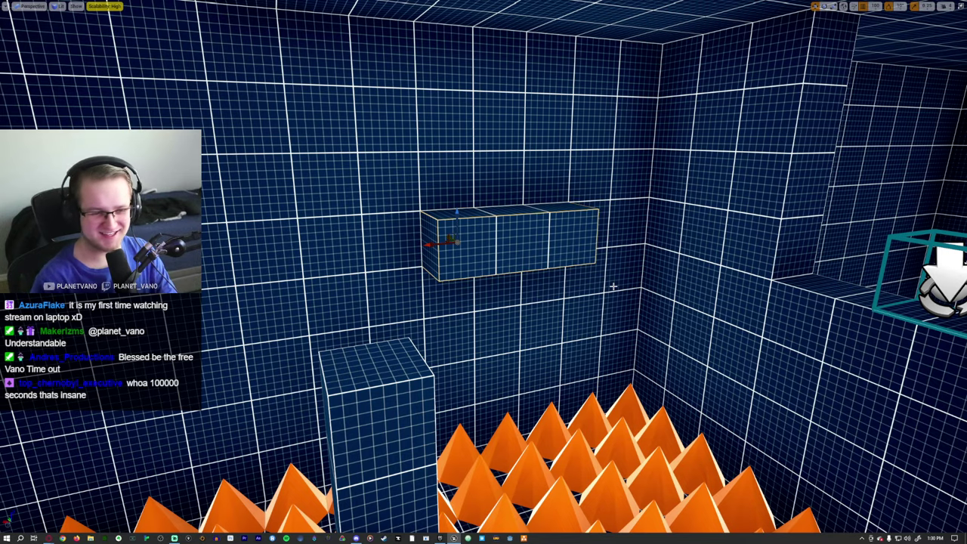
Exit the immersive view and resize the wall-mounted box brush above the spike pit by moving its end face
key("w")
right_click_drag(613, 286, 618, 281)
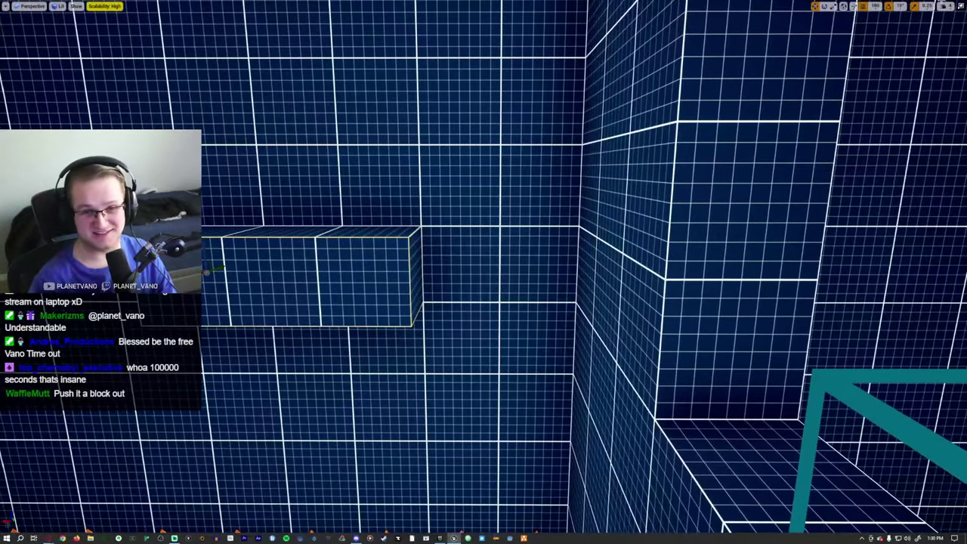
left_click(950, 8)
key("f")
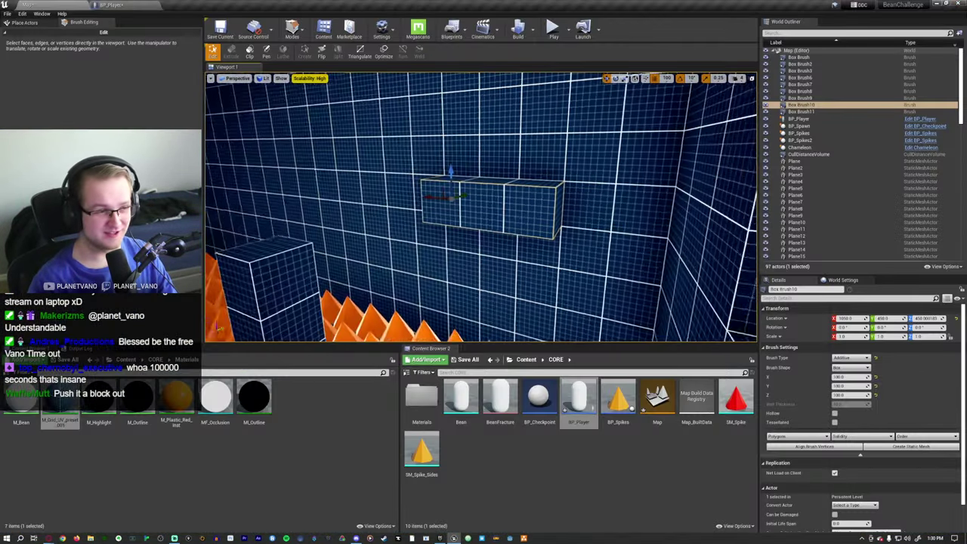
right_click_drag(550, 216, 527, 208)
left_click(551, 216)
left_click(568, 227)
right_click_drag(469, 195, 469, 195)
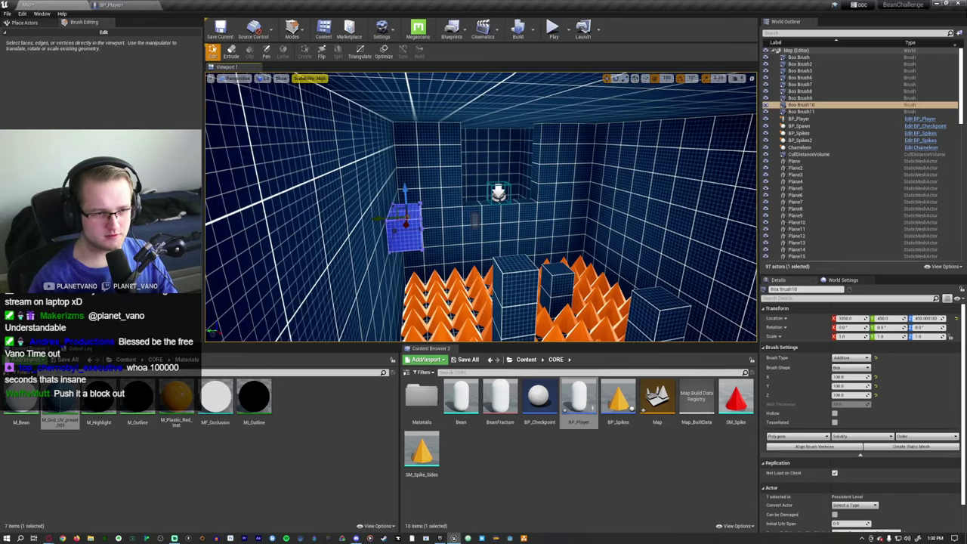
Duplicate a spike-pit pillar toward the opposite wall, raise it, and extend its base down to the floor
right_click_drag(493, 222, 492, 222)
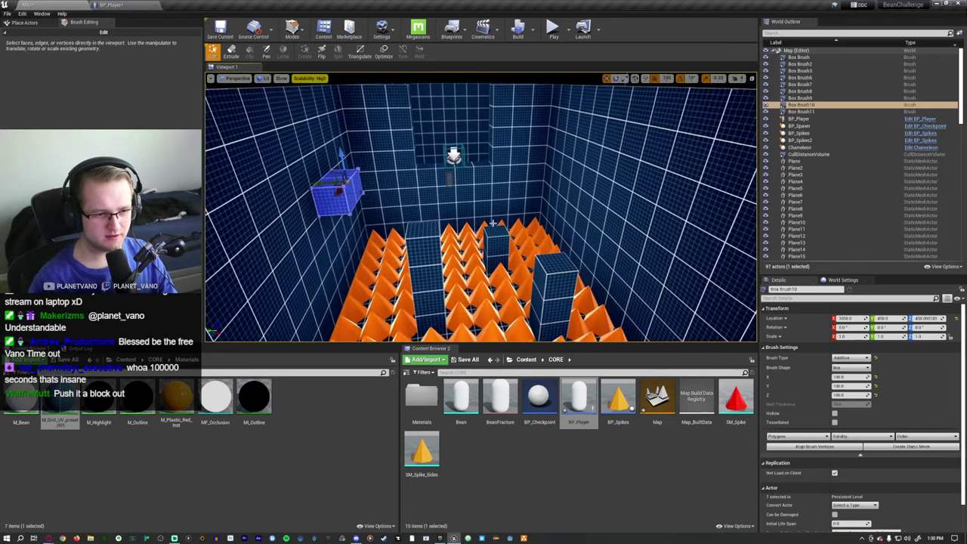
right_click_drag(425, 302, 469, 272)
left_click_drag(461, 227, 652, 212, "alt")
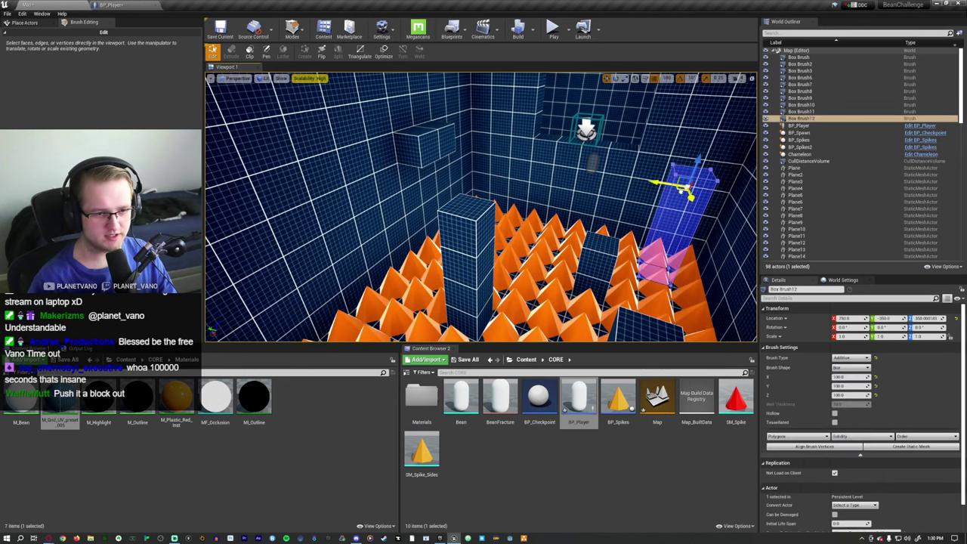
right_click_drag(659, 214, 659, 214)
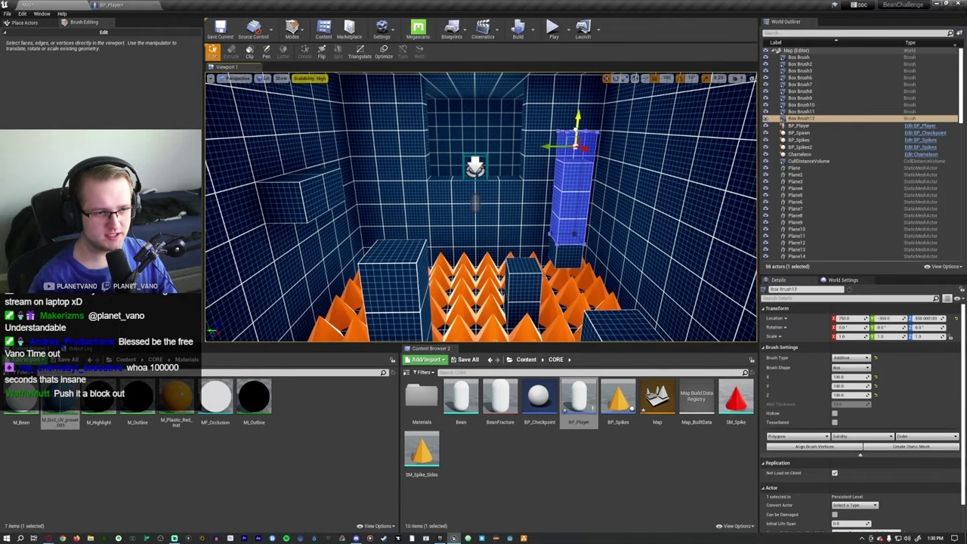
right_click_drag(660, 214, 659, 214)
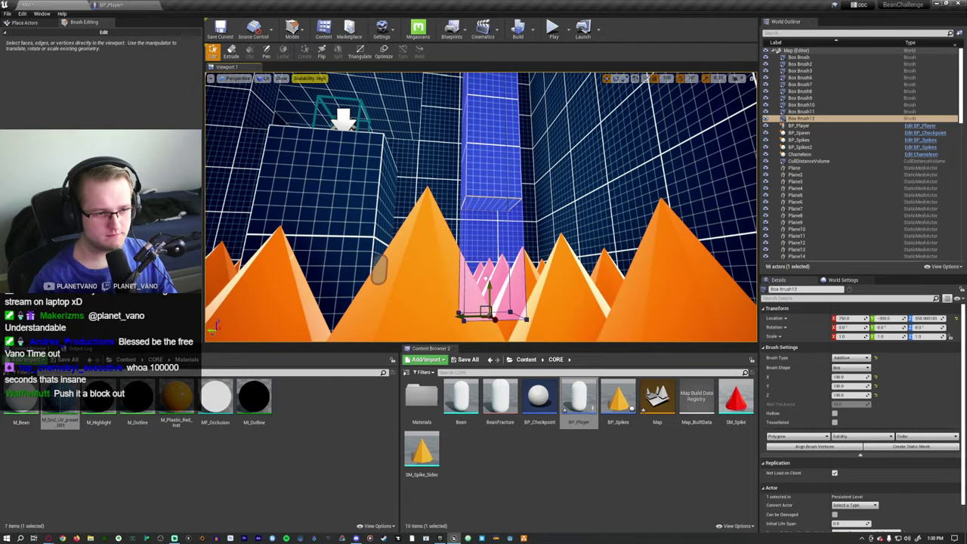
right_click_drag(659, 214, 659, 214)
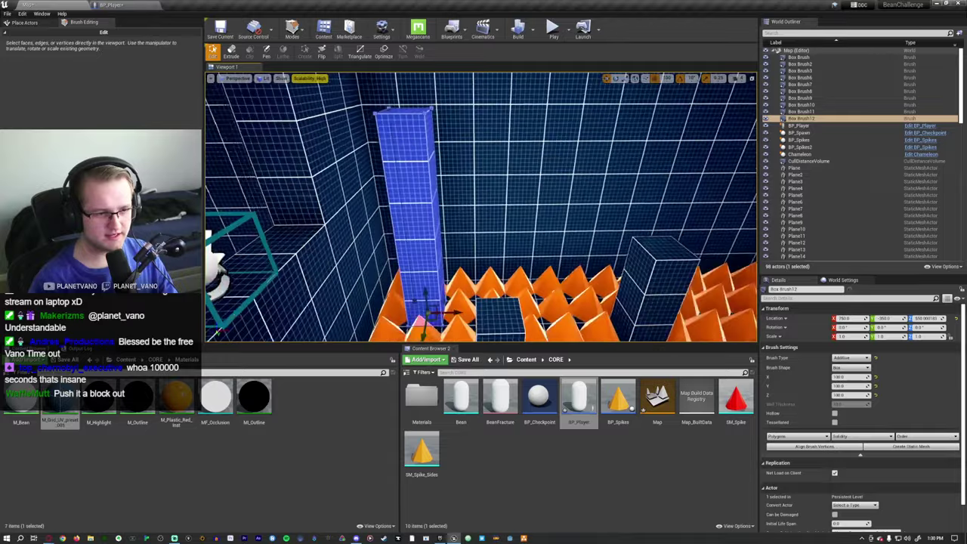
Shift the new tall pillar along the pit and away from the side wall, and play-test the course
left_click(384, 193)
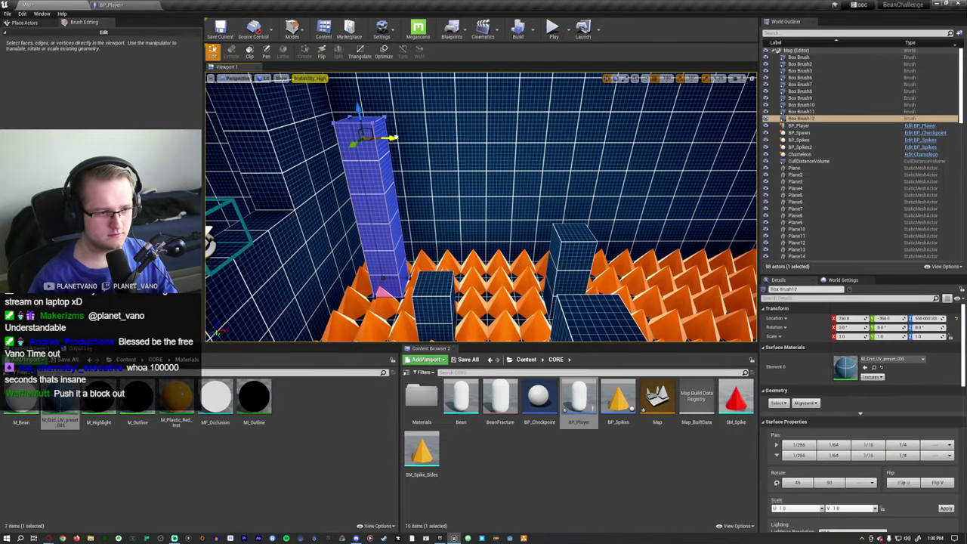
left_click_drag(392, 138, 463, 165)
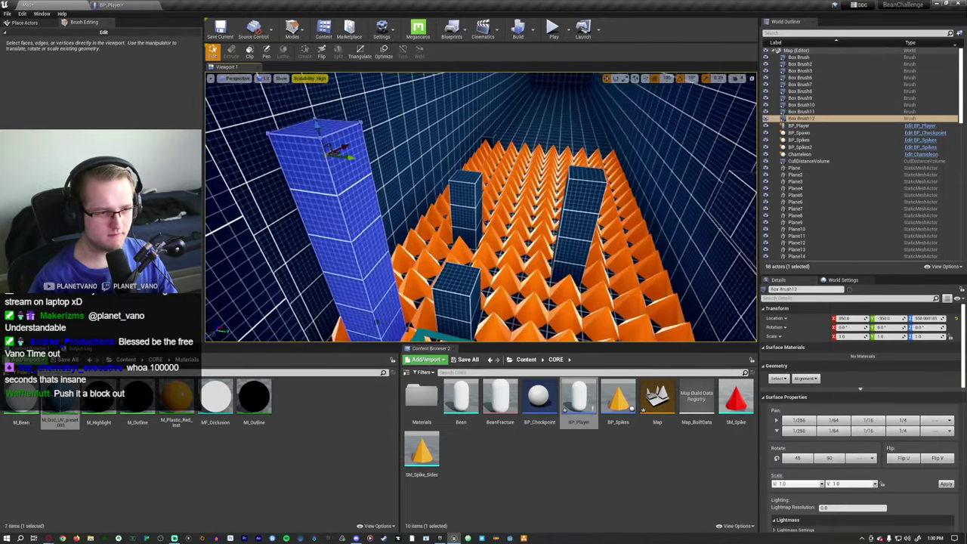
right_click_drag(659, 214, 659, 214)
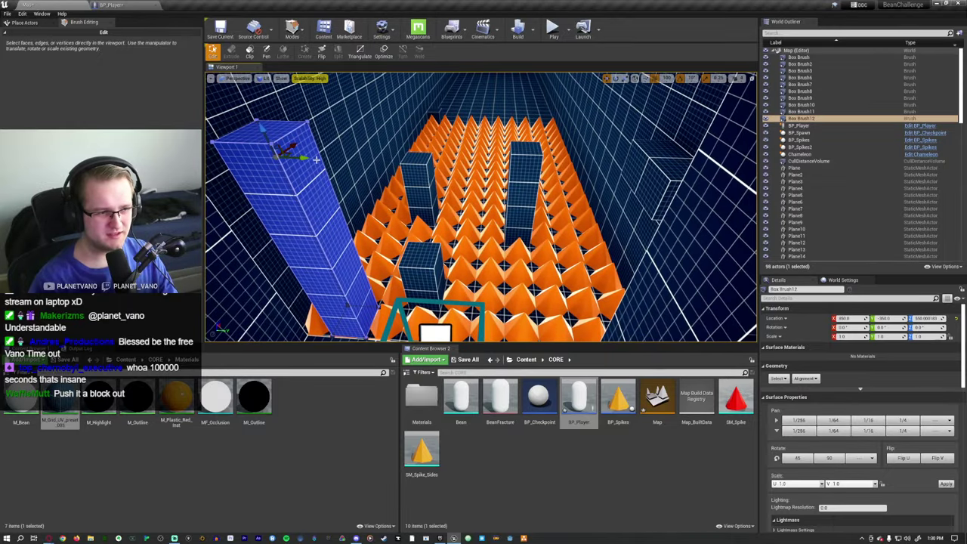
left_click_drag(397, 160, 544, 158)
right_click_drag(544, 159, 594, 180)
key("alt+p")
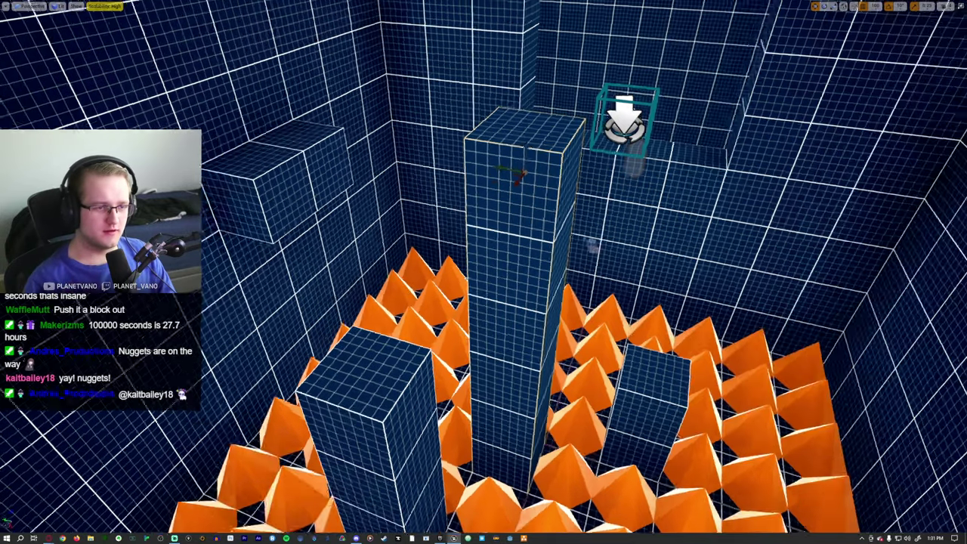
Move the tall pillar across the pit to the opposite side near the checkpoint ledge, and play-test the jumps
right_click_drag(484, 272, 453, 302)
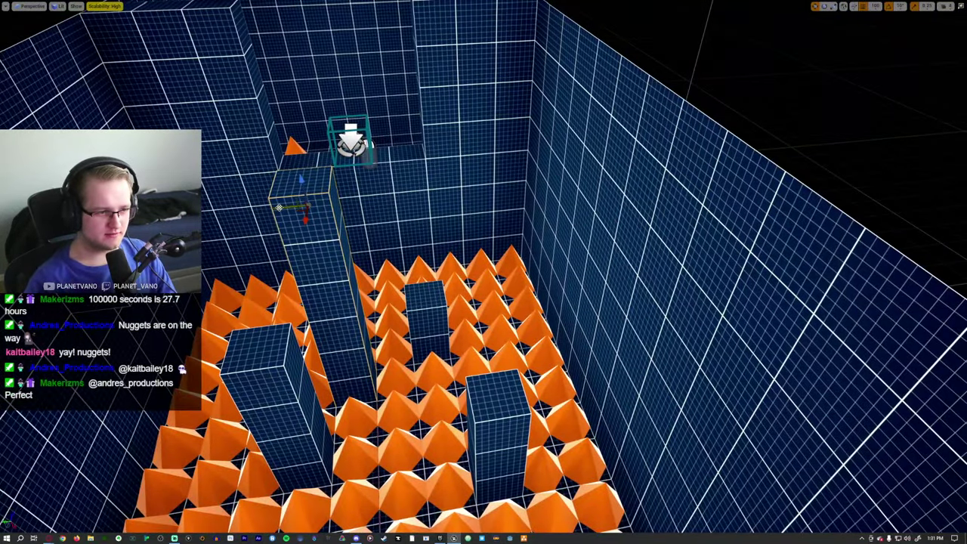
right_click_drag(489, 195, 469, 212)
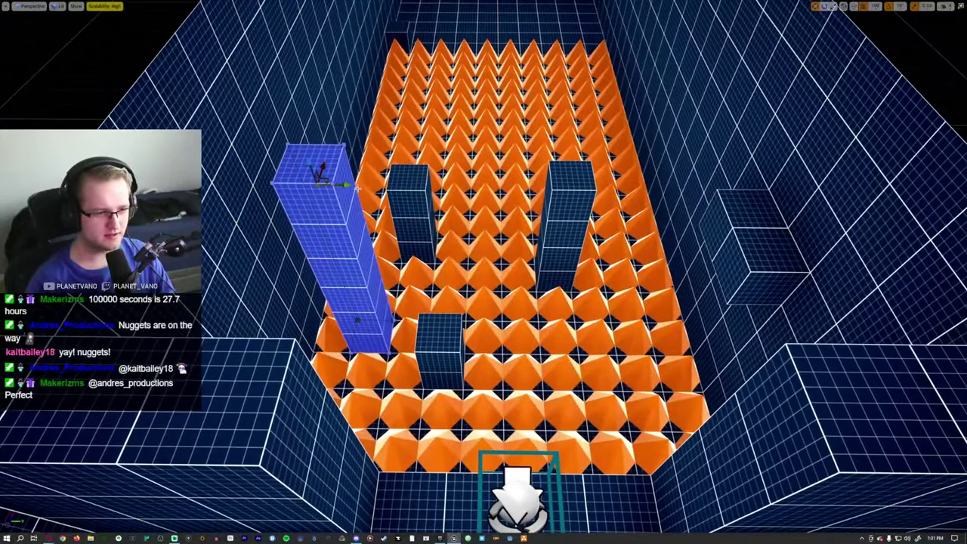
left_click_drag(335, 183, 435, 186)
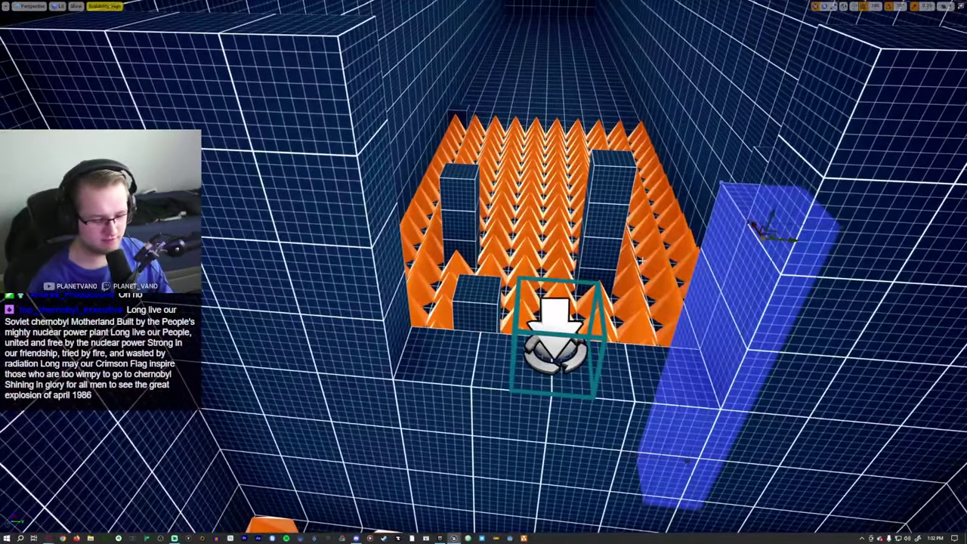
key("alt+p")
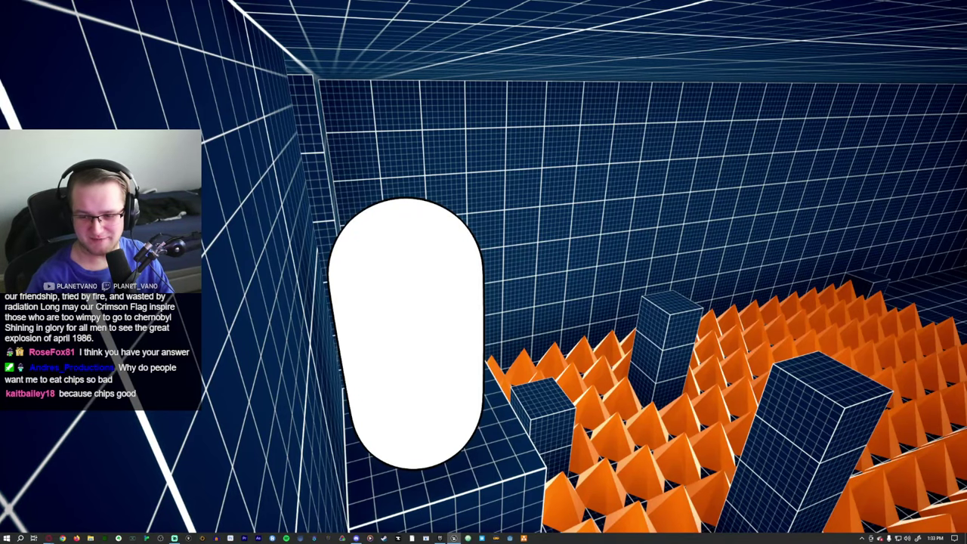
key("Escape")
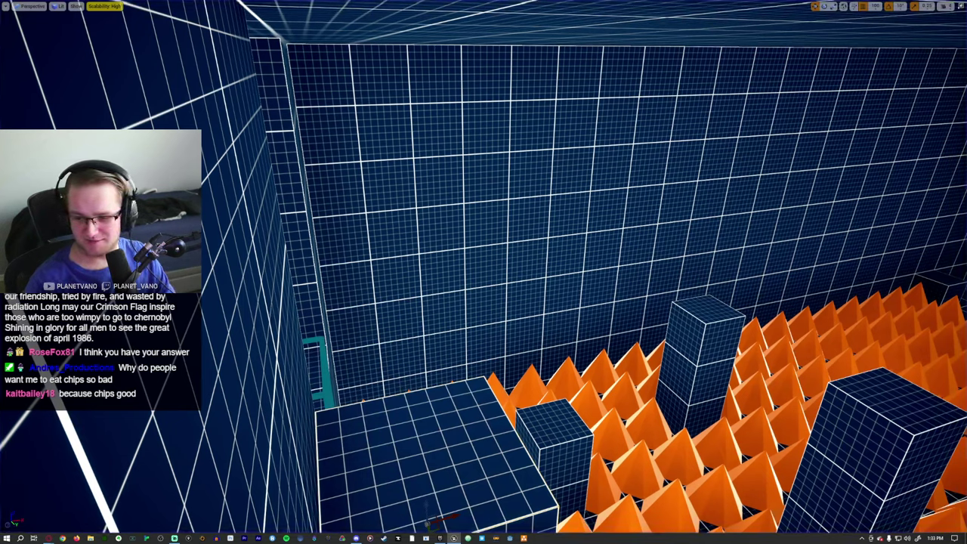
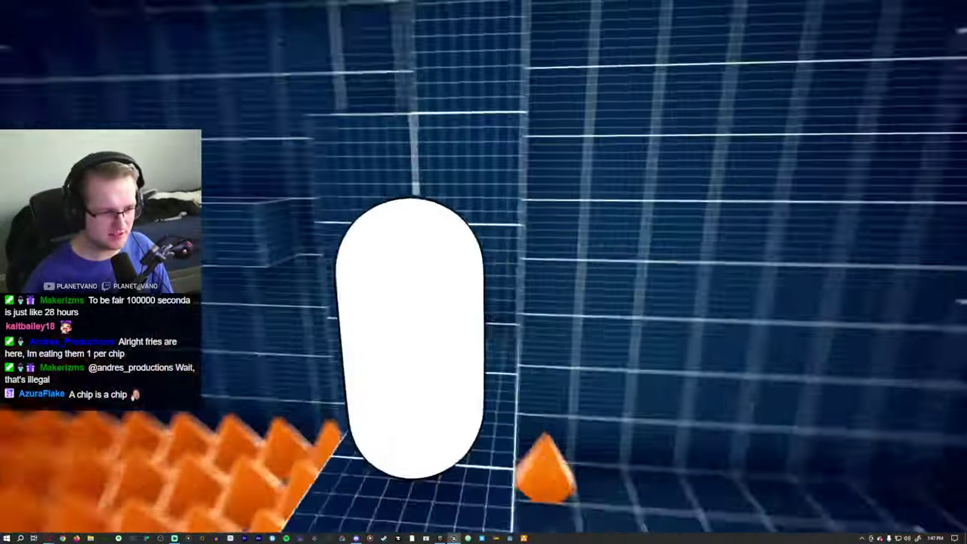
key("Escape")
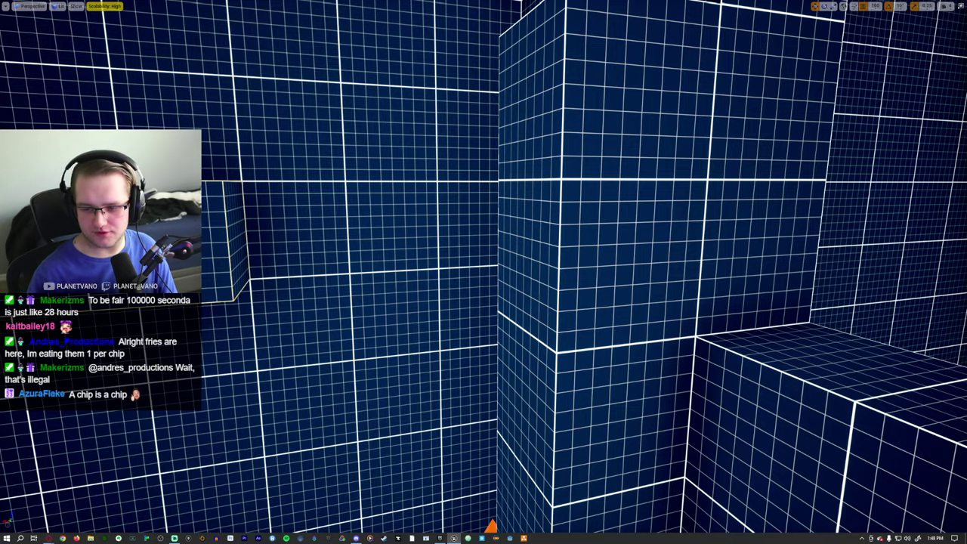
Restore the full editor layout, browse the Epic Games Launcher library, and switch to the Ultimate Spline Camera System project
right_click_drag(484, 272, 431, 295)
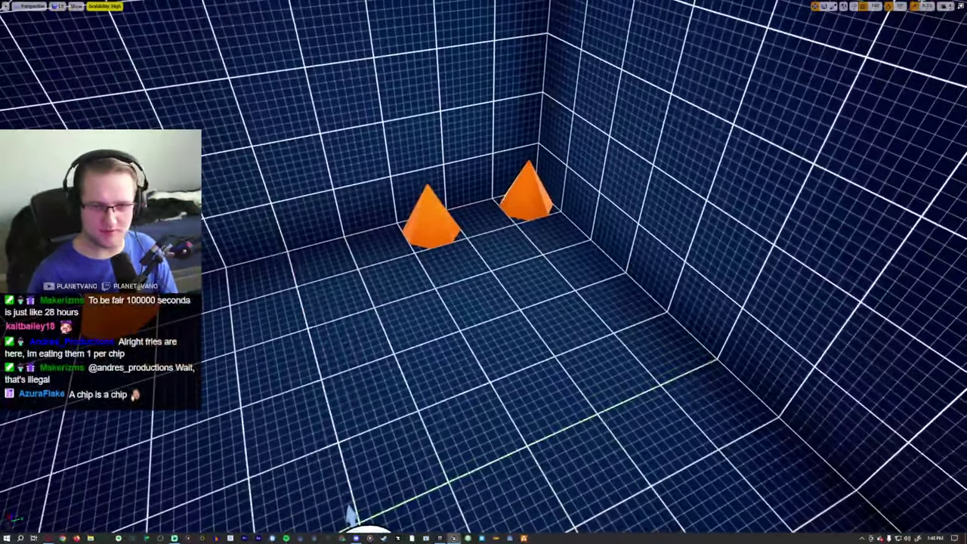
key("F11")
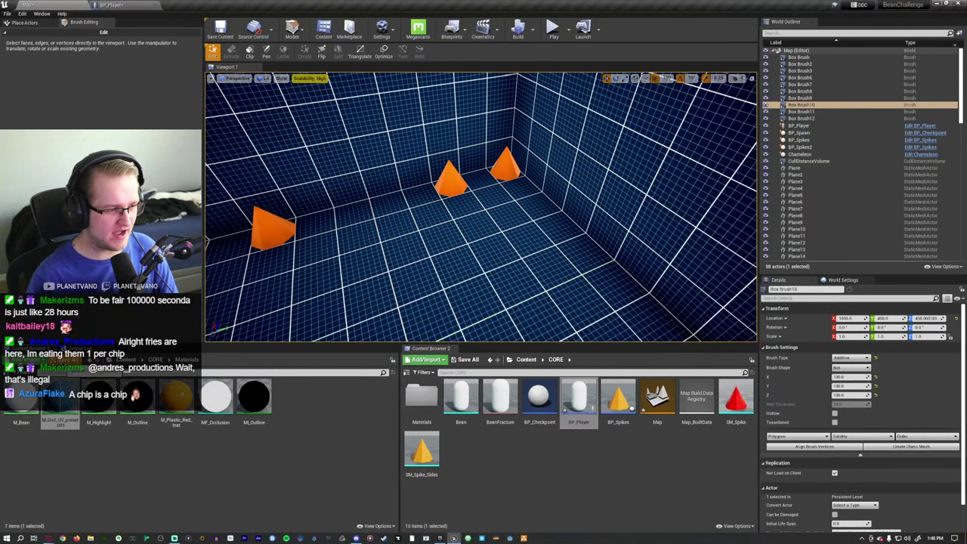
left_click_drag(579, 401, 370, 242)
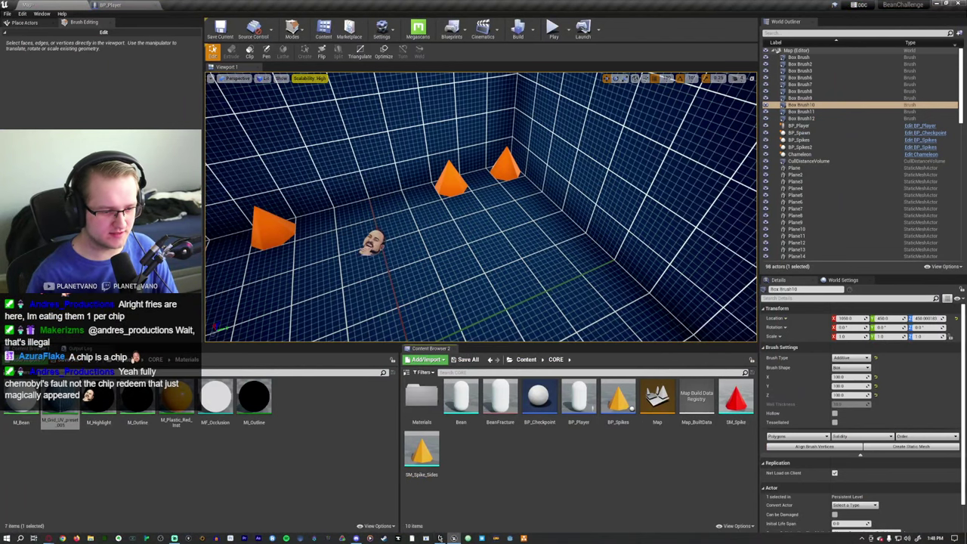
left_click(439, 538)
scroll(756, 408, "down", 5)
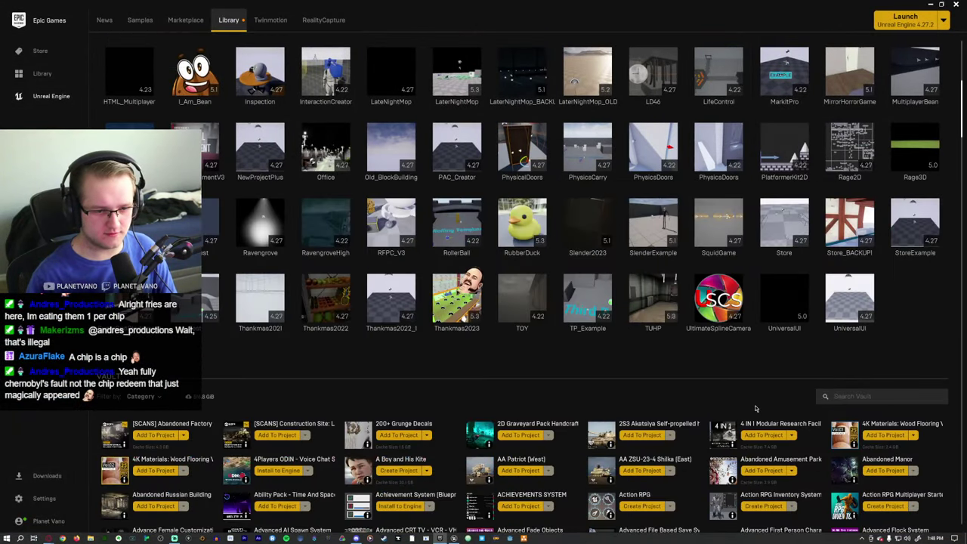
scroll(756, 408, "down", 5)
scroll(756, 302, "up", 3)
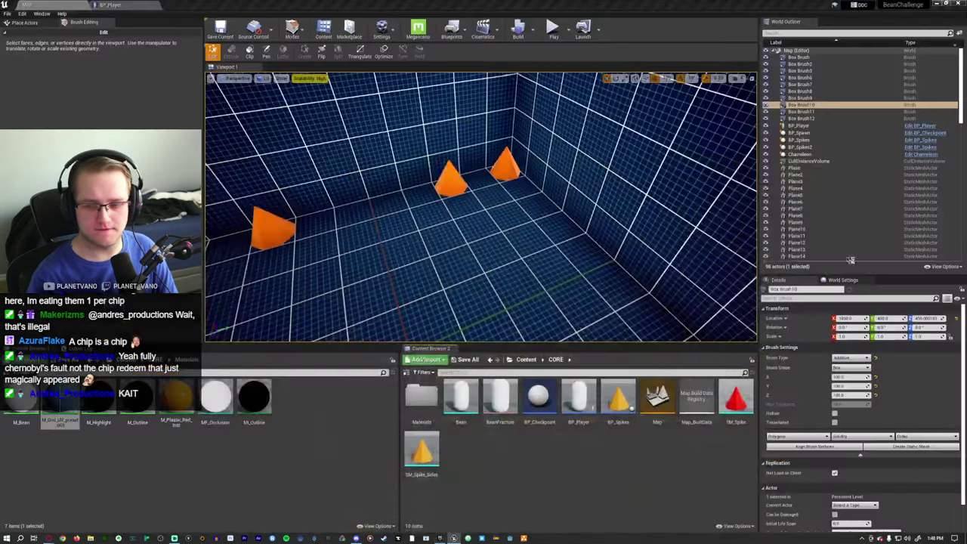
left_click(927, 4)
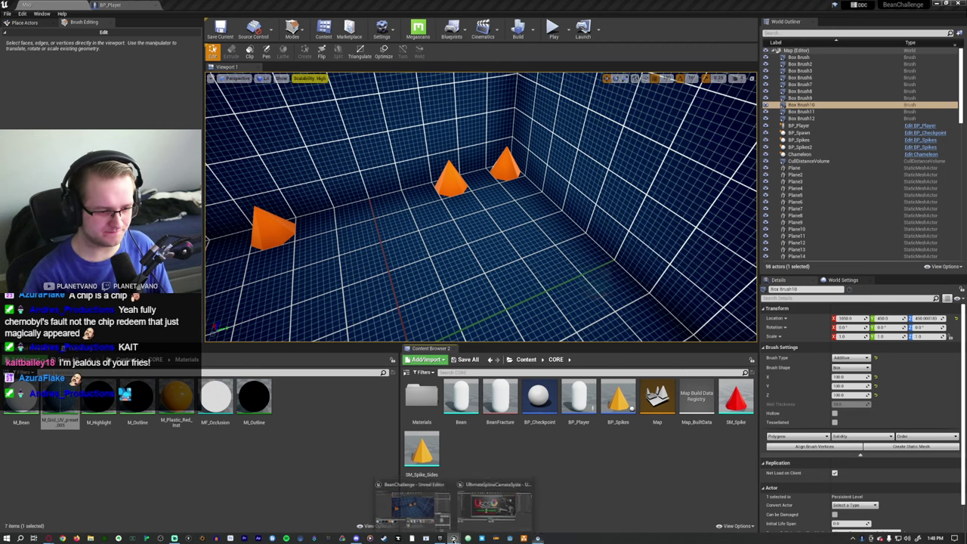
mouse_move(454, 538)
left_click(503, 524)
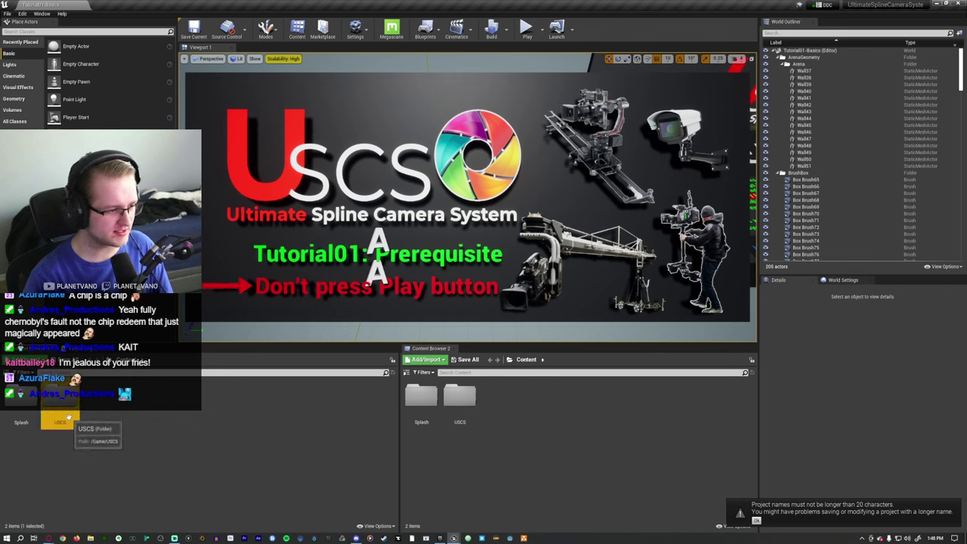
Migrate the USCS folder into the BeanChallenge project's Content/Assets folder
left_click(98, 358)
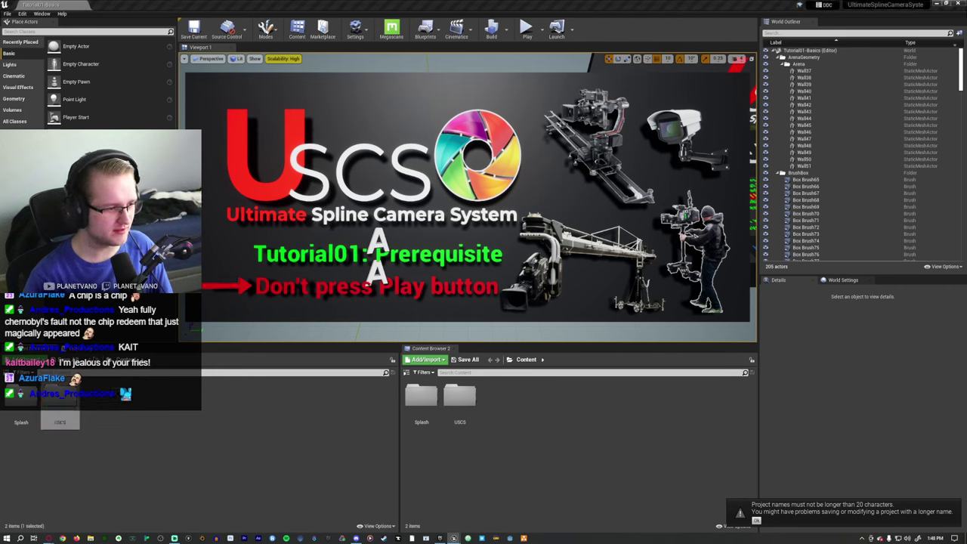
left_click(550, 360)
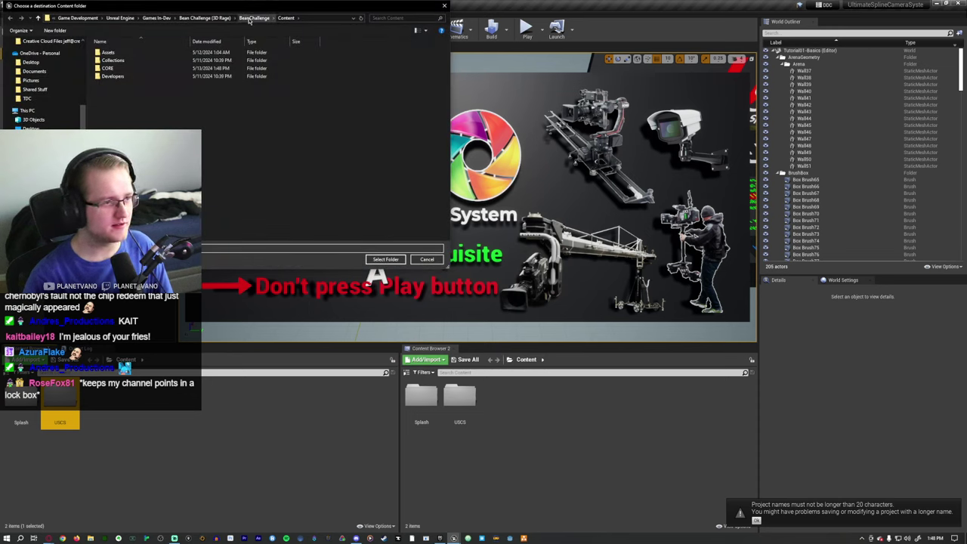
double_click(148, 68)
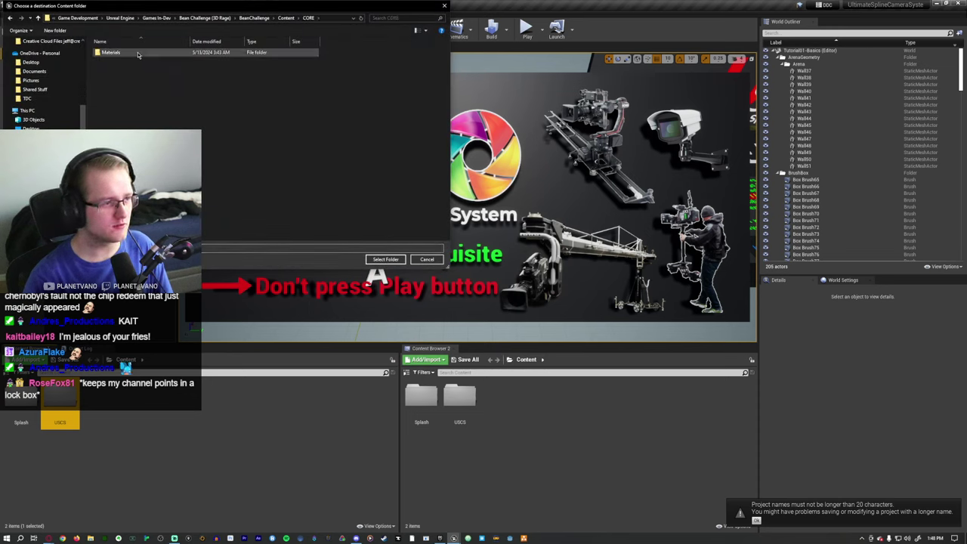
left_click(285, 18)
double_click(113, 53)
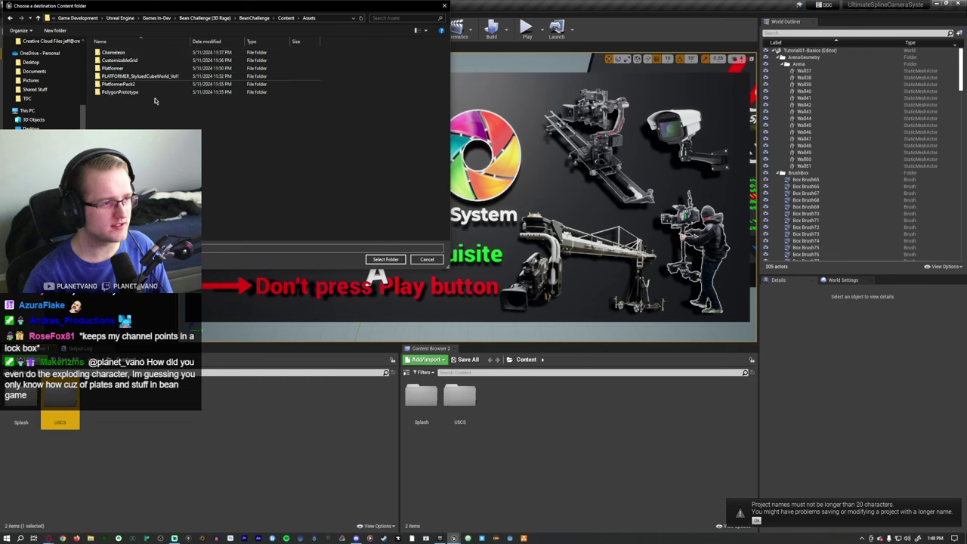
left_click(398, 260)
left_click(539, 301)
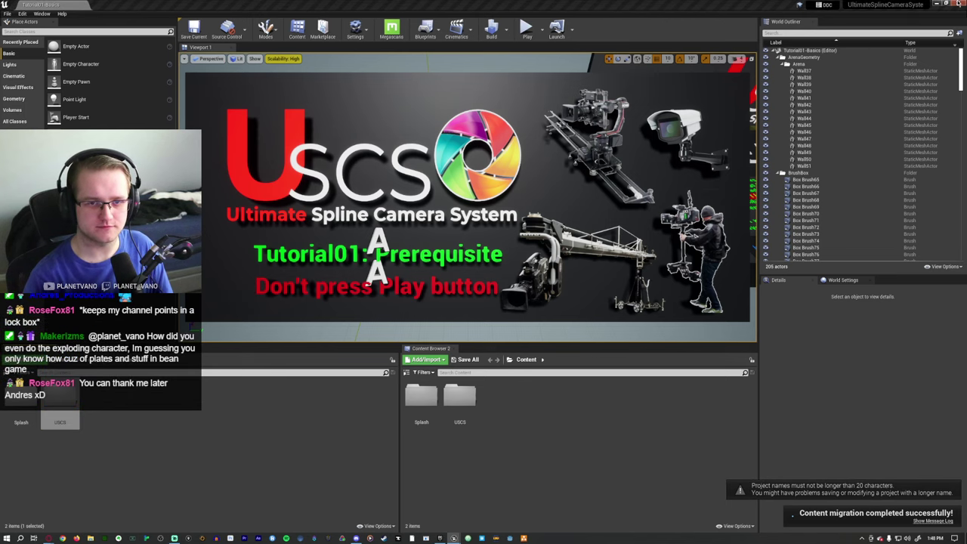
Switch back to the BeanChallenge project and browse the Assets folder for the migrated USCS content
key("alt+Tab")
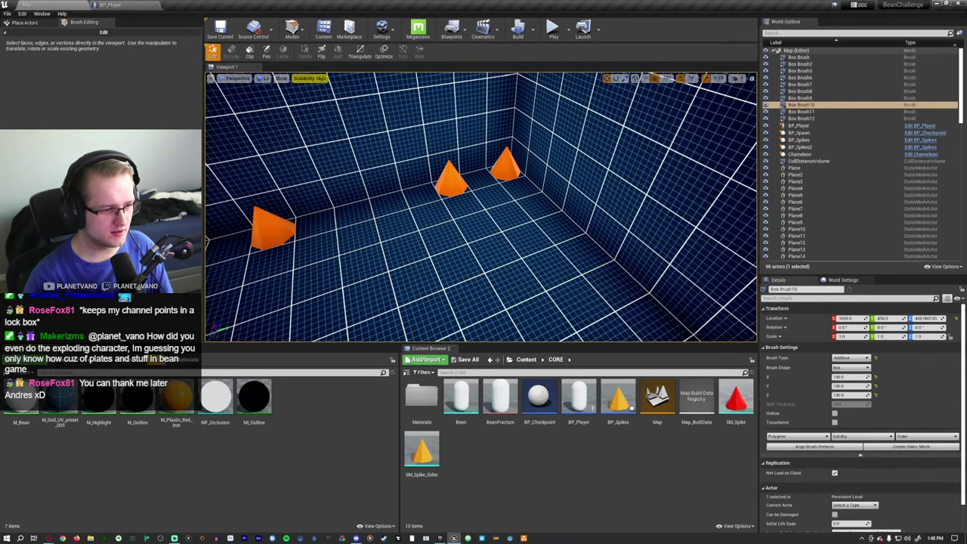
left_click(89, 359)
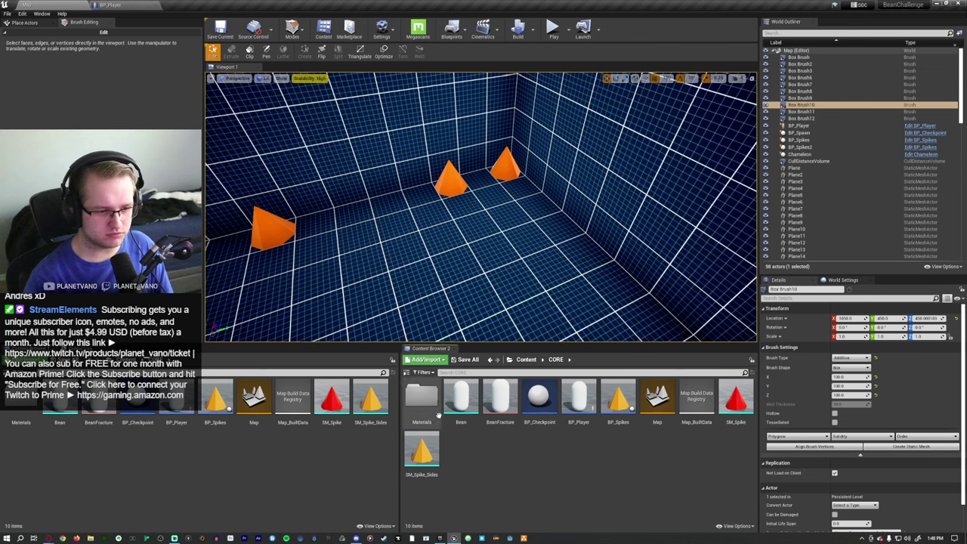
left_click(124, 360)
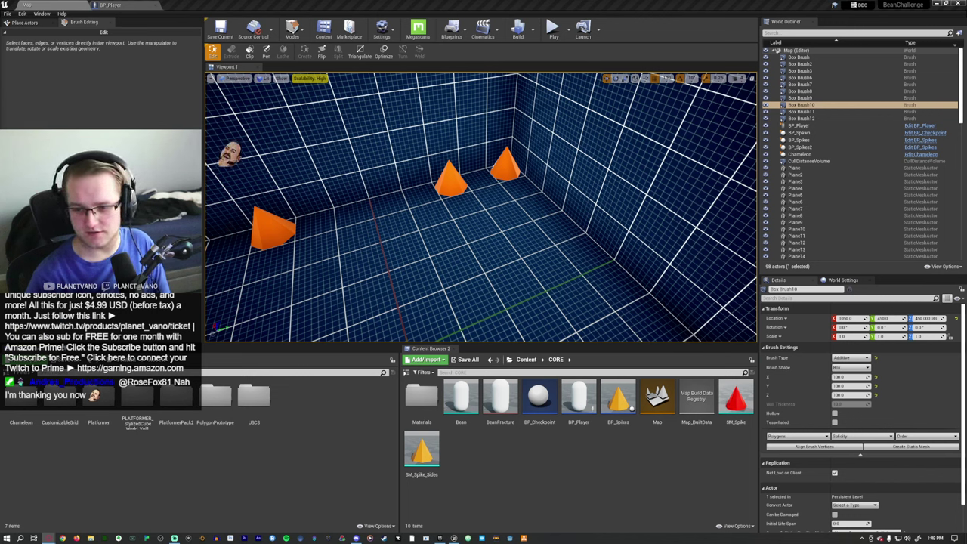
mouse_move(484, 212)
right_mouse_down()
mouse_move(438, 214)
mouse_move(486, 224)
right_mouse_up()
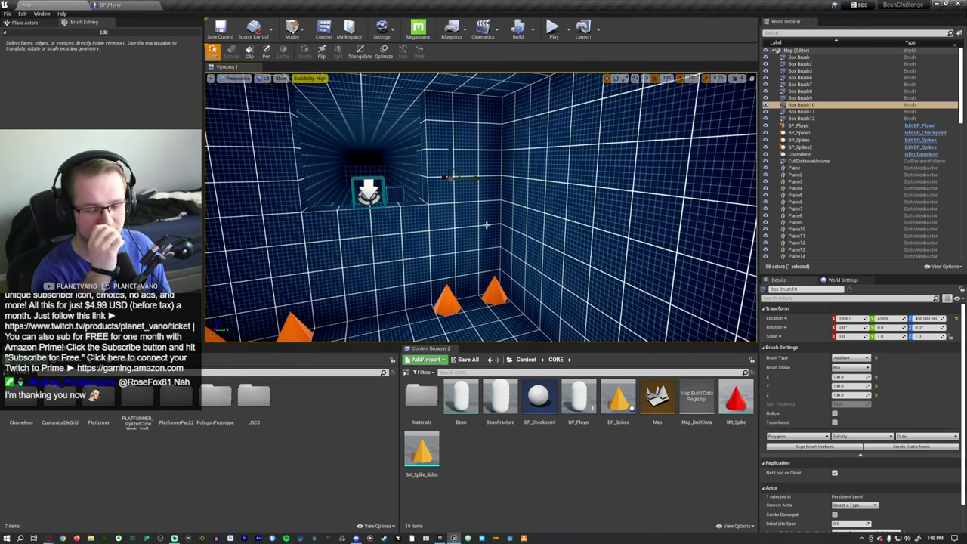
Open the BeanFracture destructible mesh and try to fracture it with the Fracture Mesh command
right_click_drag(487, 225, 496, 226)
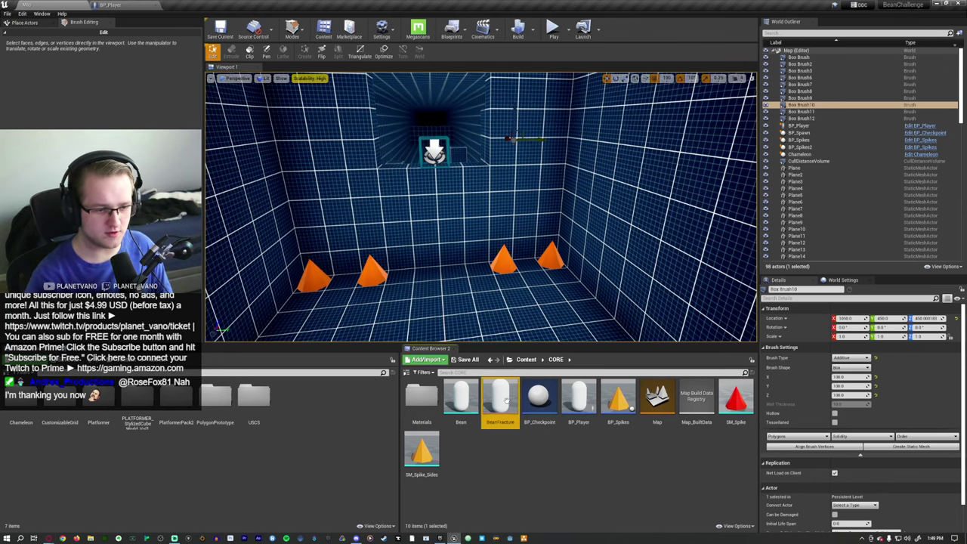
double_click(502, 393)
left_click_drag(443, 287, 442, 281)
left_click(454, 538)
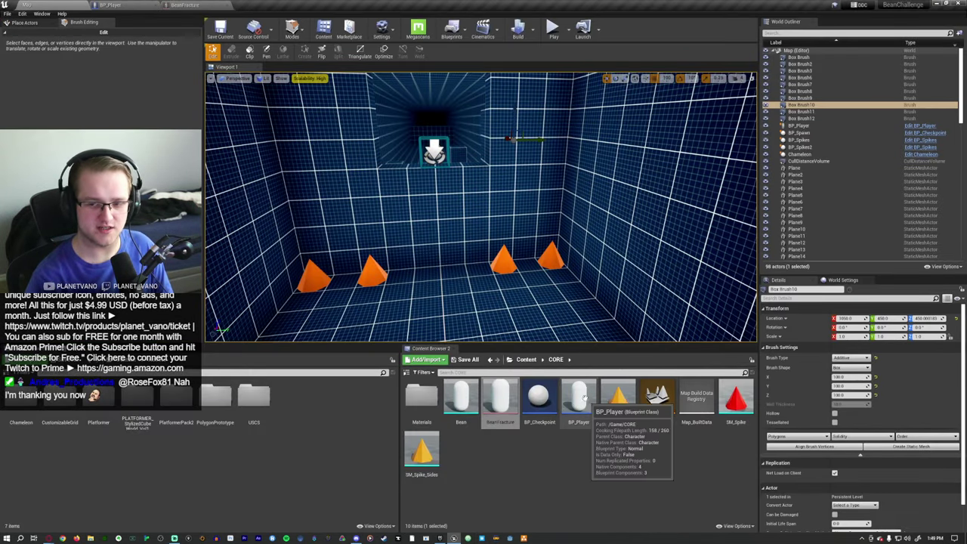
left_click(205, 4)
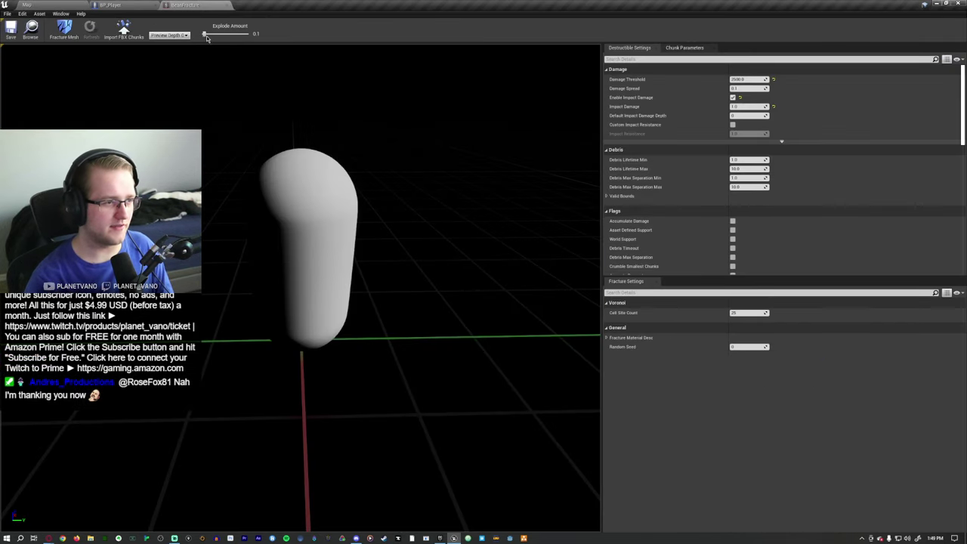
left_click(65, 31)
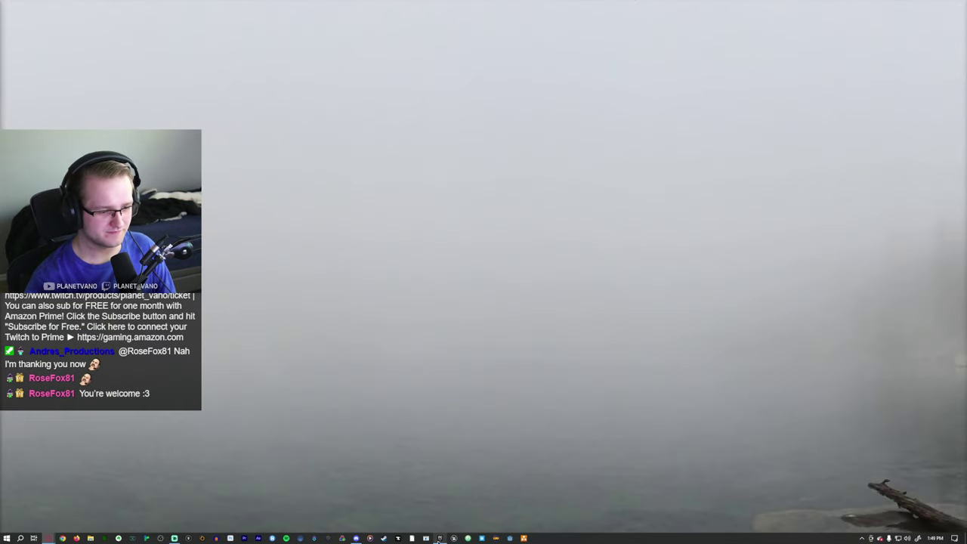
Relaunch the BeanChallenge project from the Epic Games Launcher library and load the Map level from the CORE folder
left_click(439, 538)
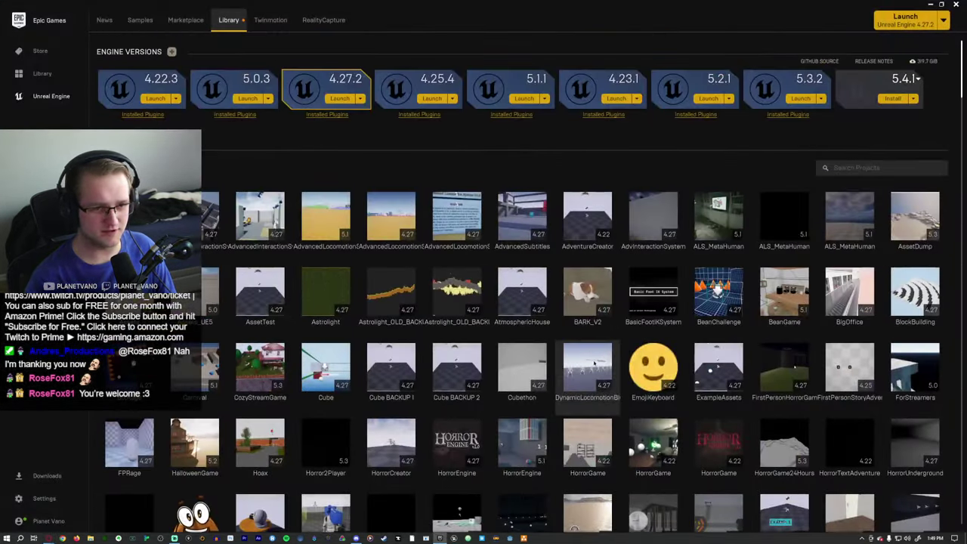
double_click(719, 294)
left_click(931, 4)
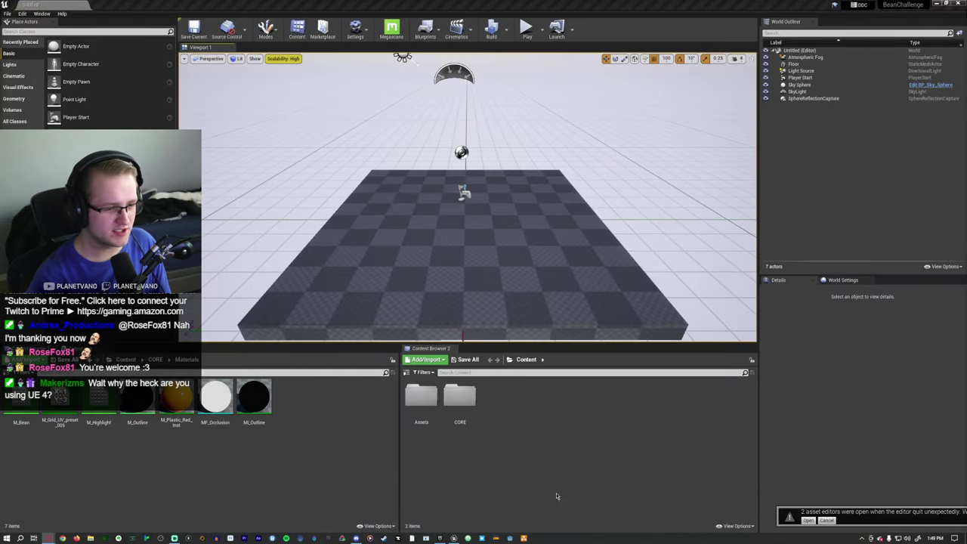
left_click(732, 521)
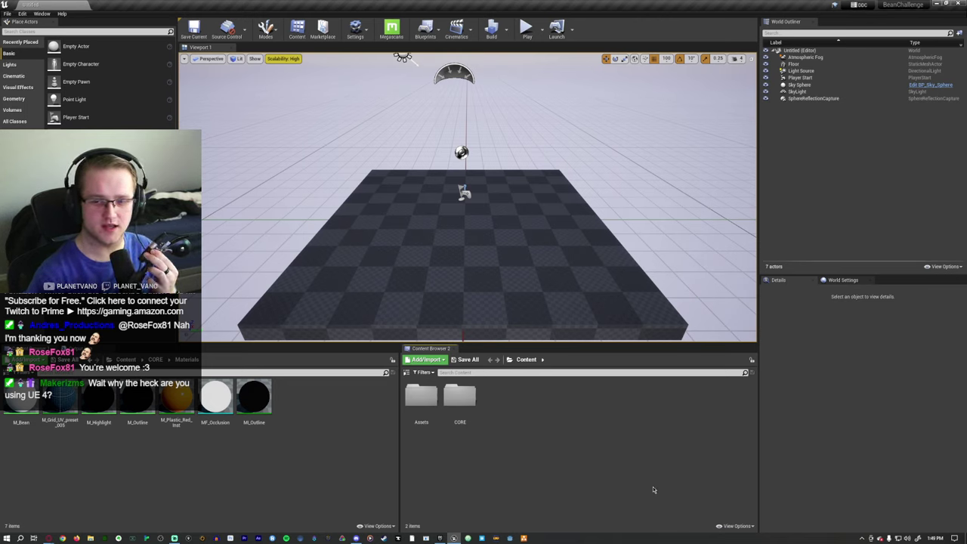
double_click(459, 397)
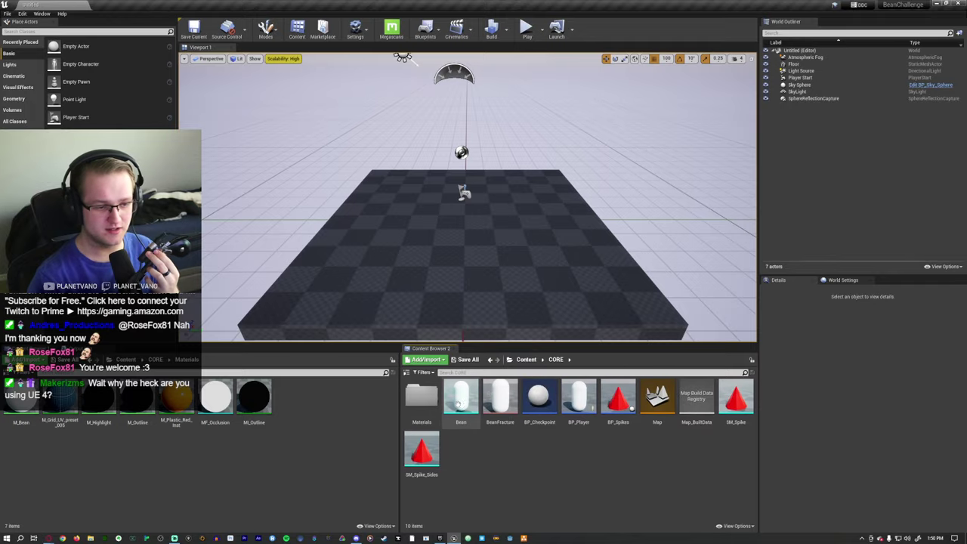
double_click(646, 406)
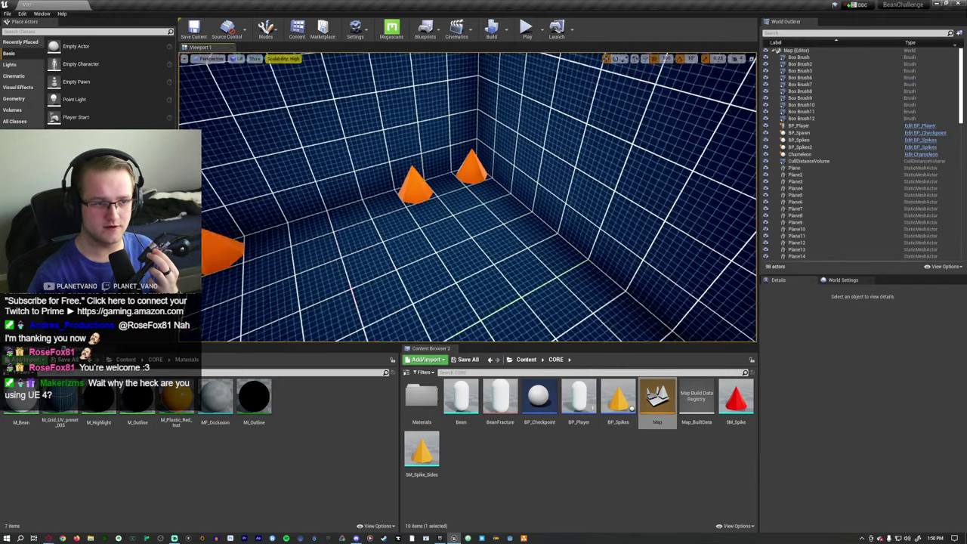
Look over the spike-pit course and checkpoint ledge, and run a brief play-test of the level
mouse_move(468, 197)
right_mouse_down()
mouse_move(442, 199)
mouse_move(467, 197)
mouse_move(484, 182)
mouse_move(476, 204)
mouse_move(468, 197)
mouse_move(484, 197)
right_mouse_up()
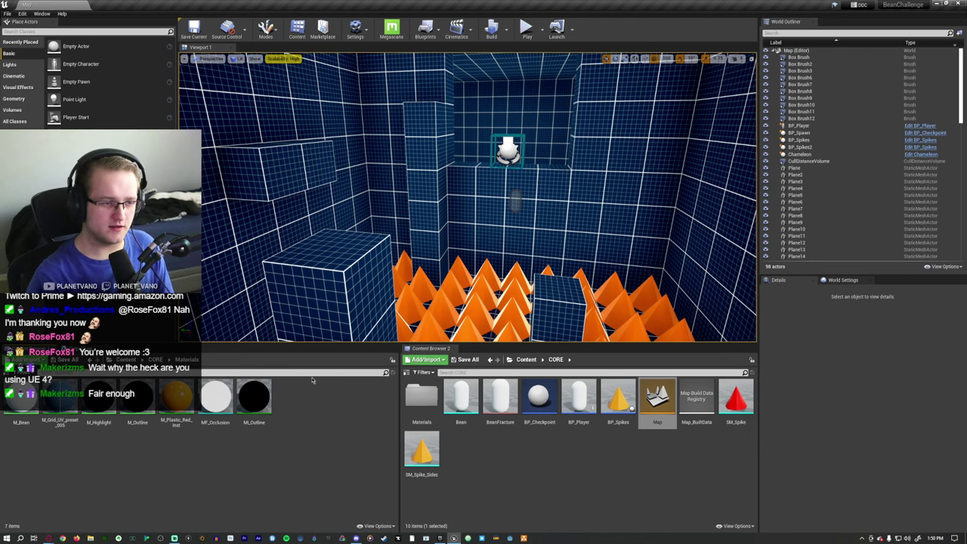
right_click_drag(423, 265, 423, 264)
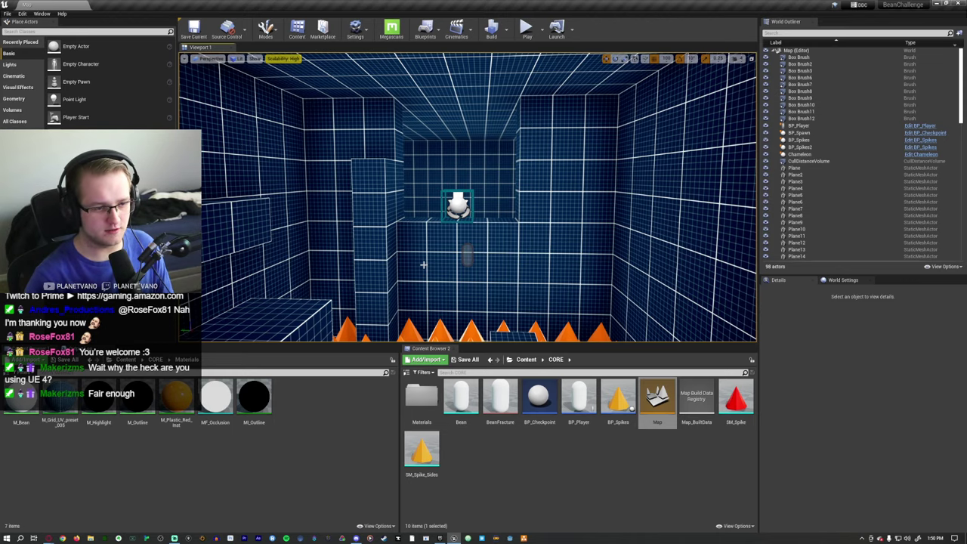
right_click_drag(424, 265, 425, 265)
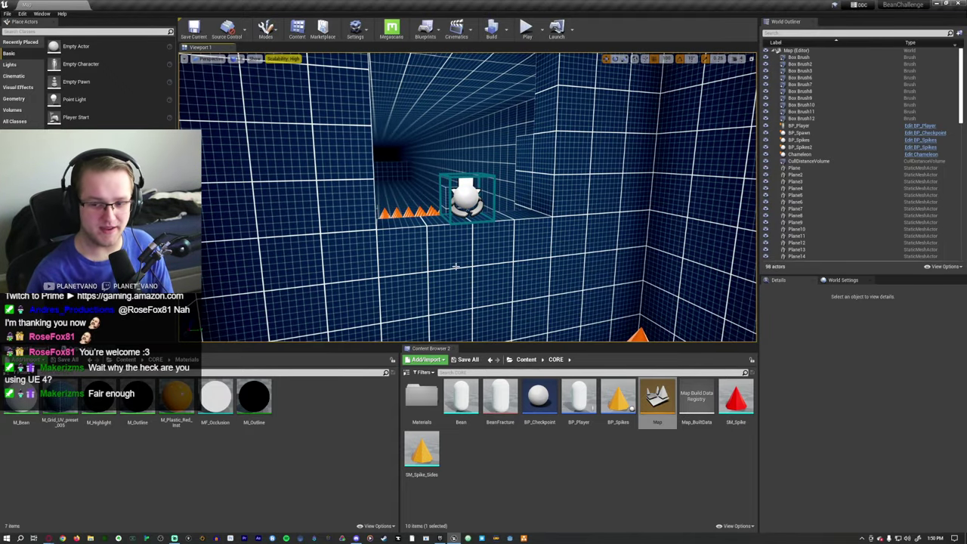
right_click_drag(491, 247, 491, 247)
left_click(127, 360)
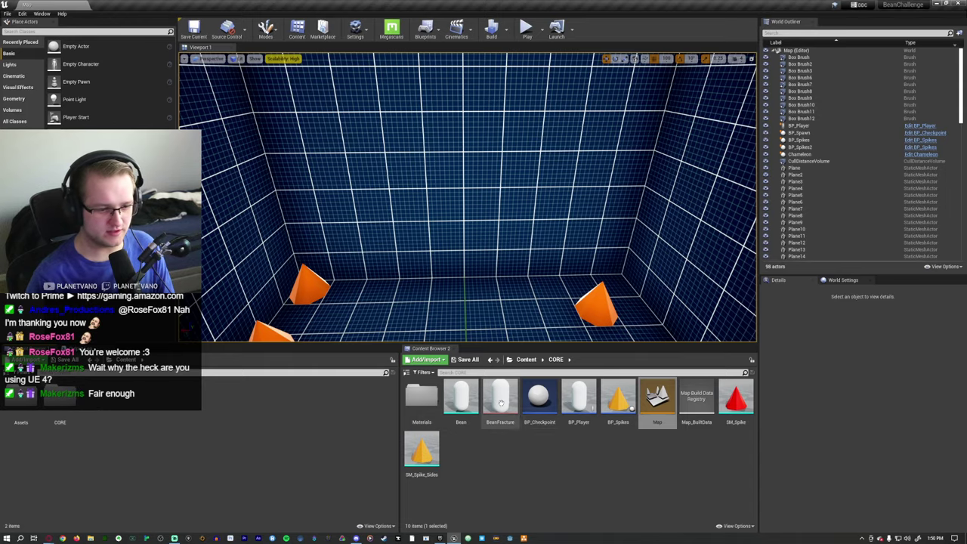
key("alt+p")
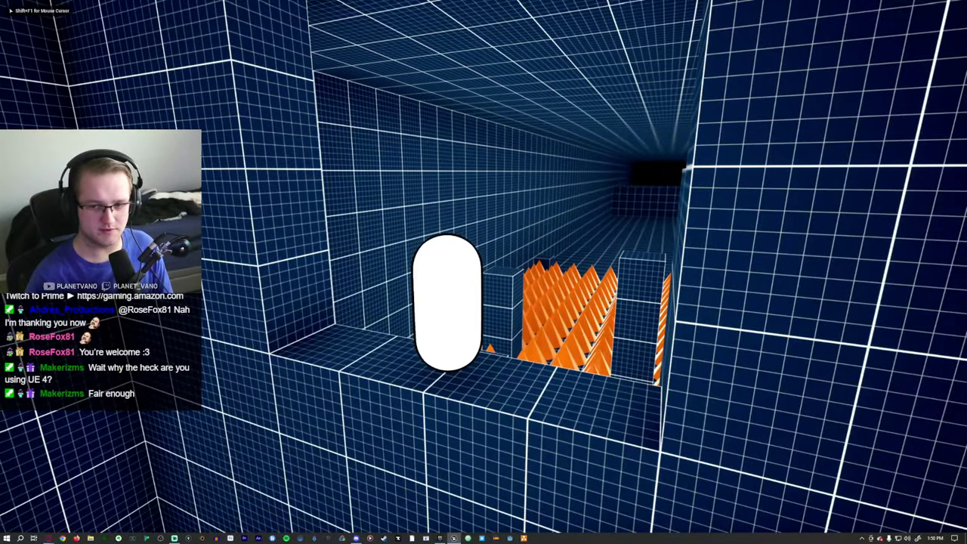
key("Escape")
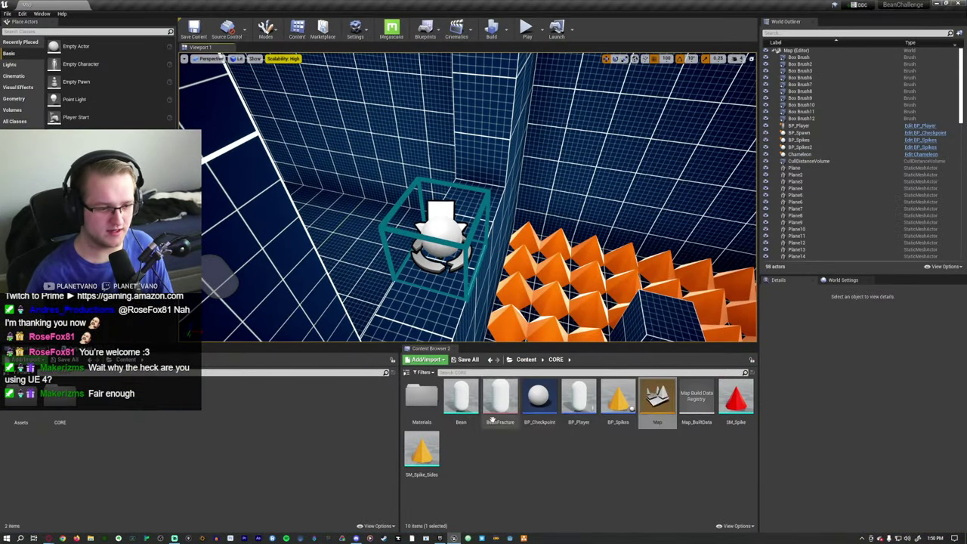
Open the BeanFracture destructible mesh and import its FBX chunks from BeanFracture.fbx in the desktop's BeanPieces folder
double_click(501, 401)
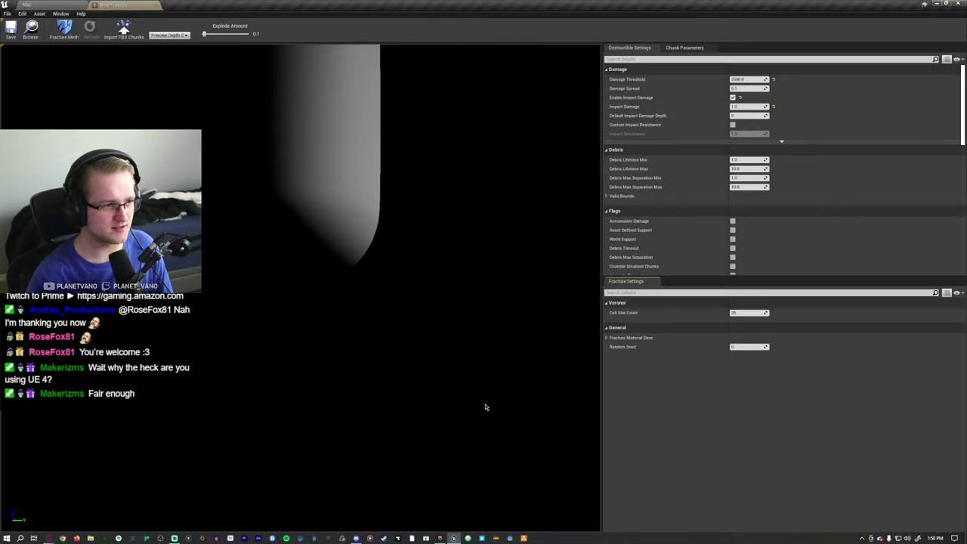
mouse_move(283, 251)
left_mouse_down()
mouse_move(272, 250)
mouse_move(295, 254)
mouse_move(284, 251)
left_mouse_up()
left_click(283, 251)
left_click(123, 29)
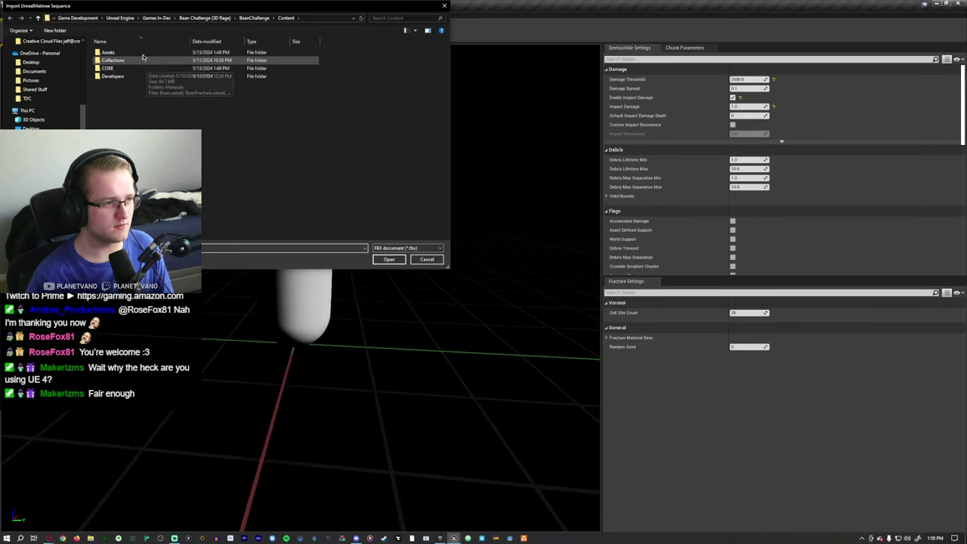
left_click(38, 121)
double_click(114, 57)
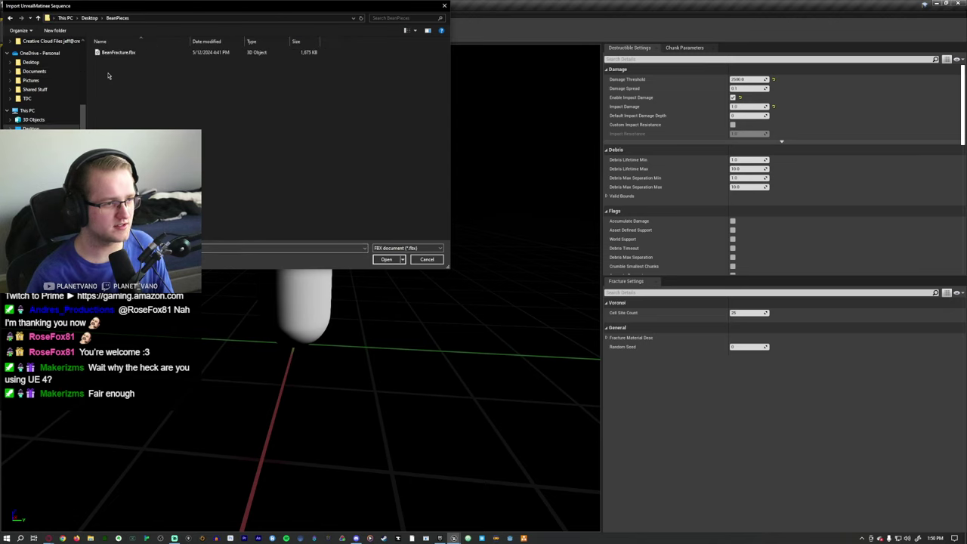
left_click(113, 54)
left_click(387, 259)
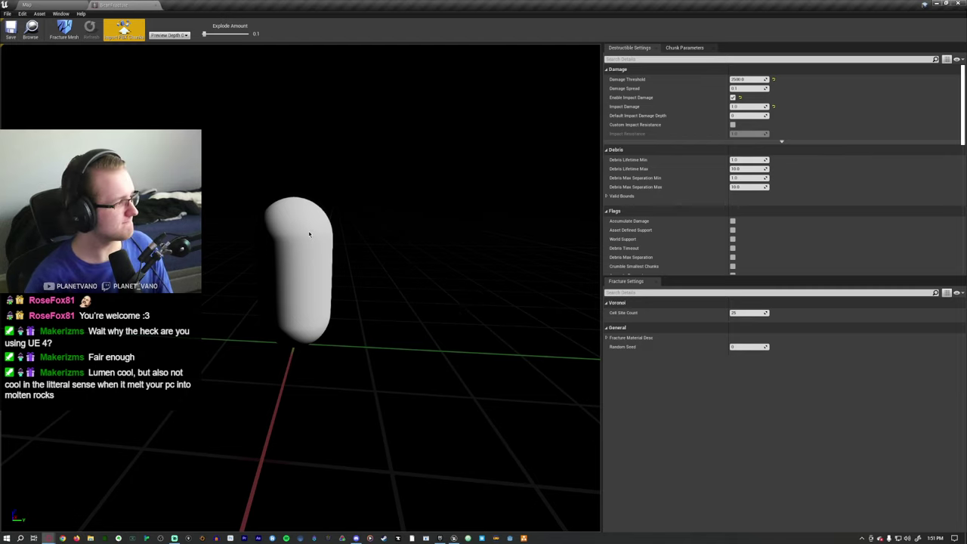
Inspect the bean's imported chunks using the explode amount preview, and return to the Map level
left_click_drag(309, 234, 358, 288)
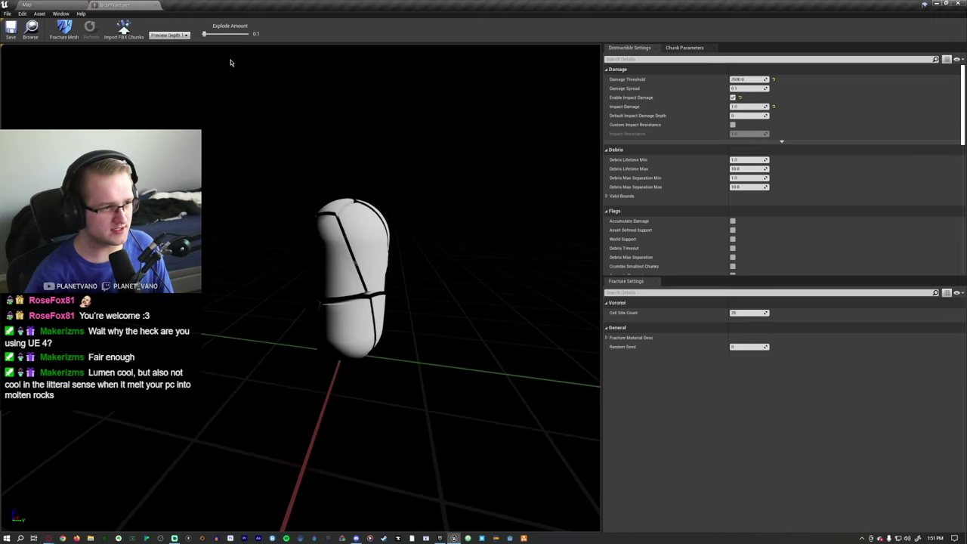
mouse_move(204, 35)
left_mouse_down()
mouse_move(227, 35)
mouse_move(200, 33)
left_mouse_up()
left_click(72, 4)
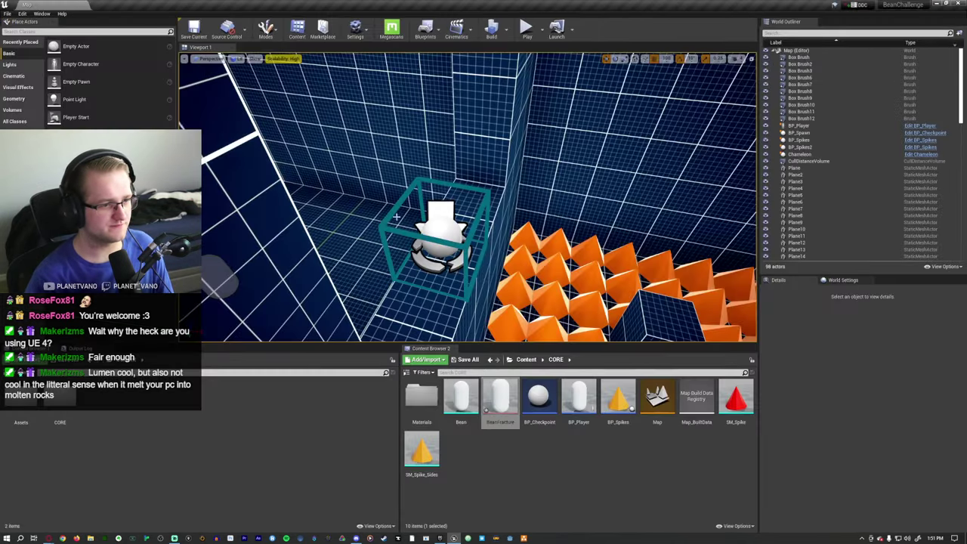
Maximize the viewport and play-test the spike-pit course, jumping the bean across the pillars and onto the wall block
key("F11")
key("alt+p")
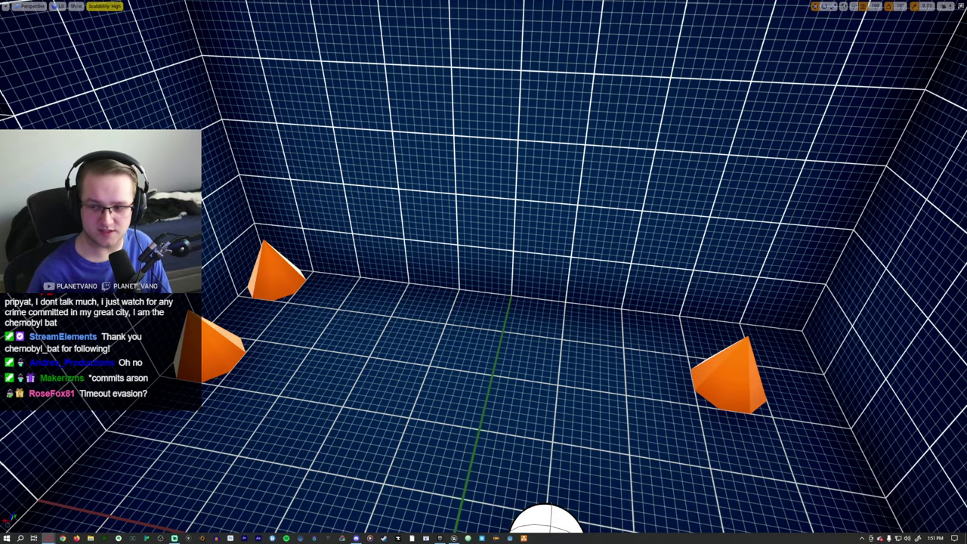
right_click_drag(790, 291, 789, 291)
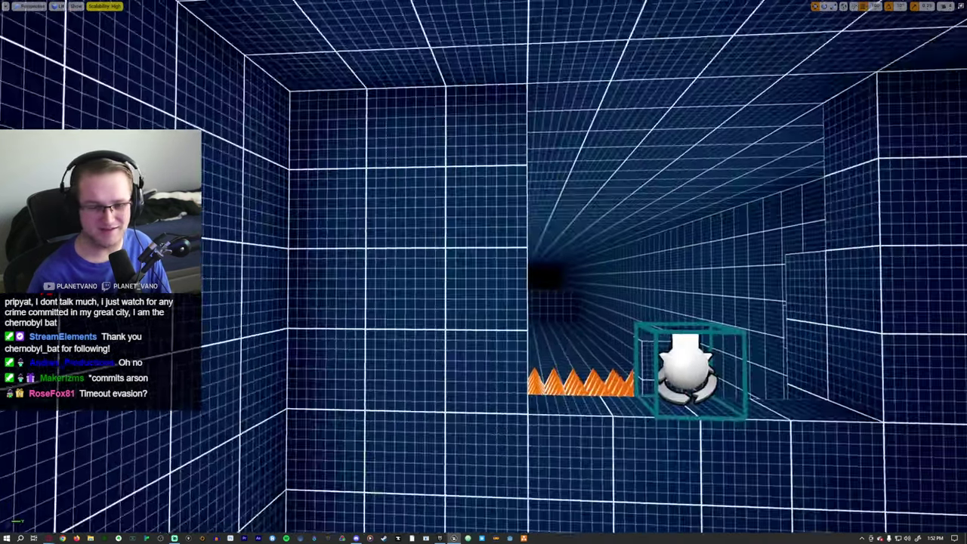
right_click_drag(790, 291, 804, 287)
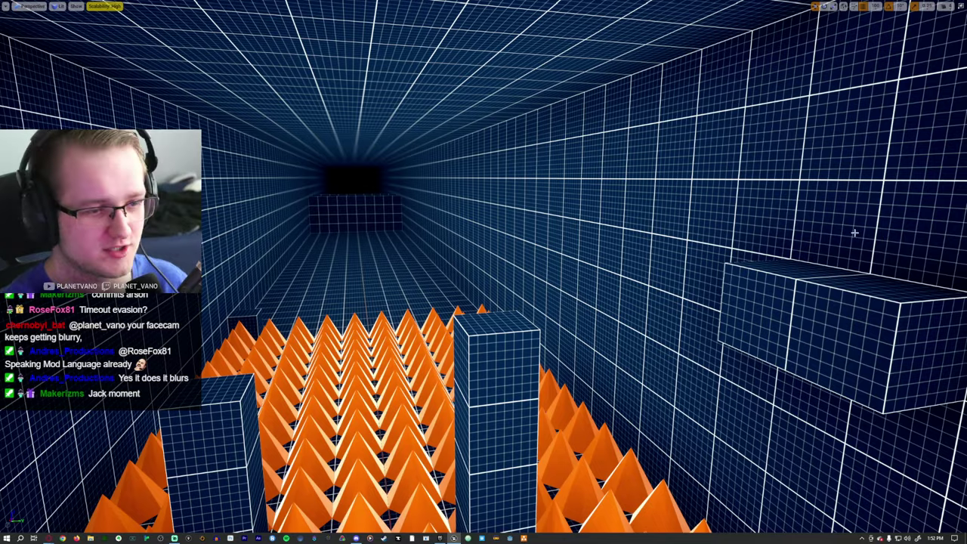
key("alt+p")
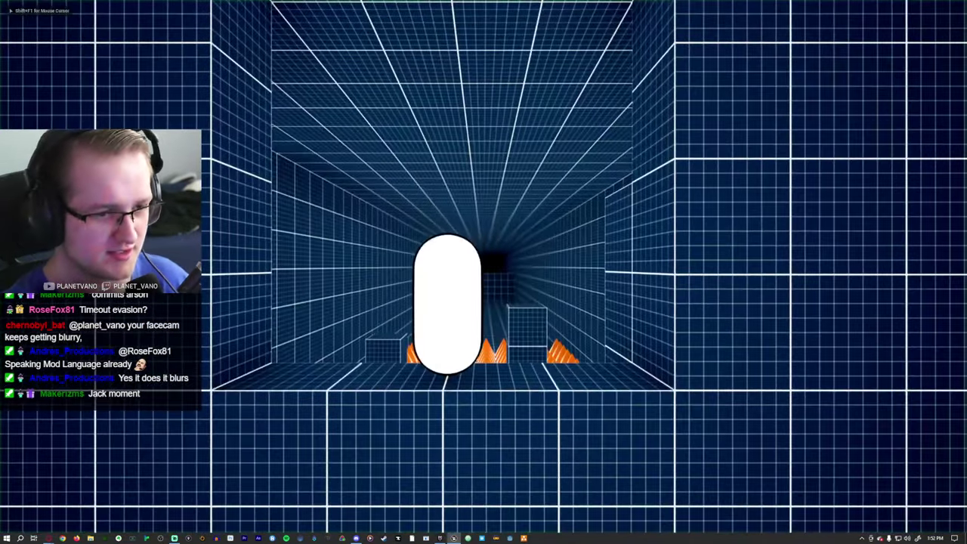
key("w")
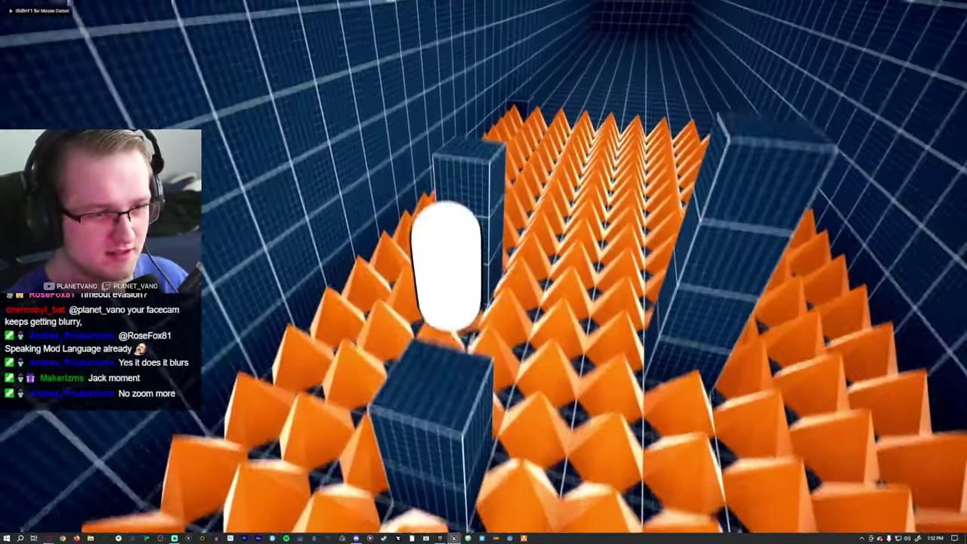
key("space")
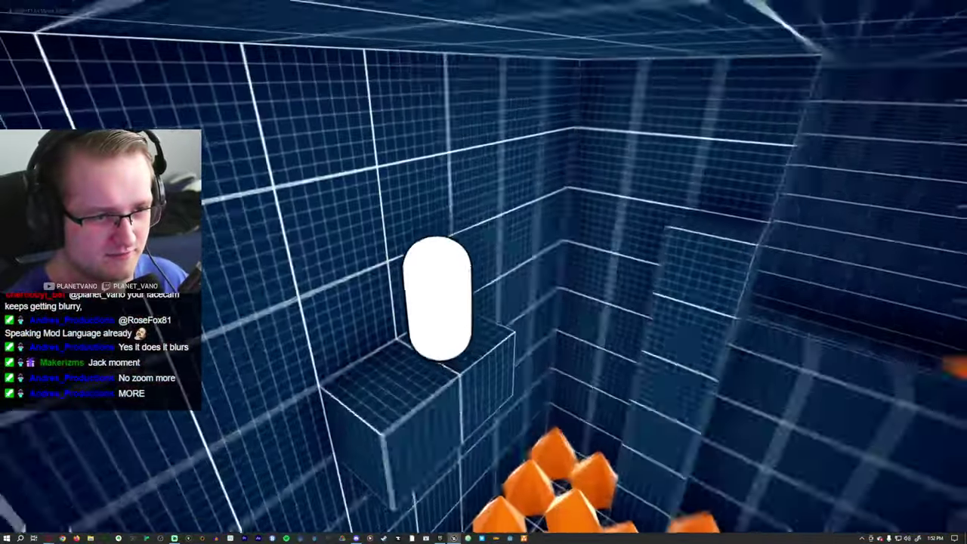
key("Escape")
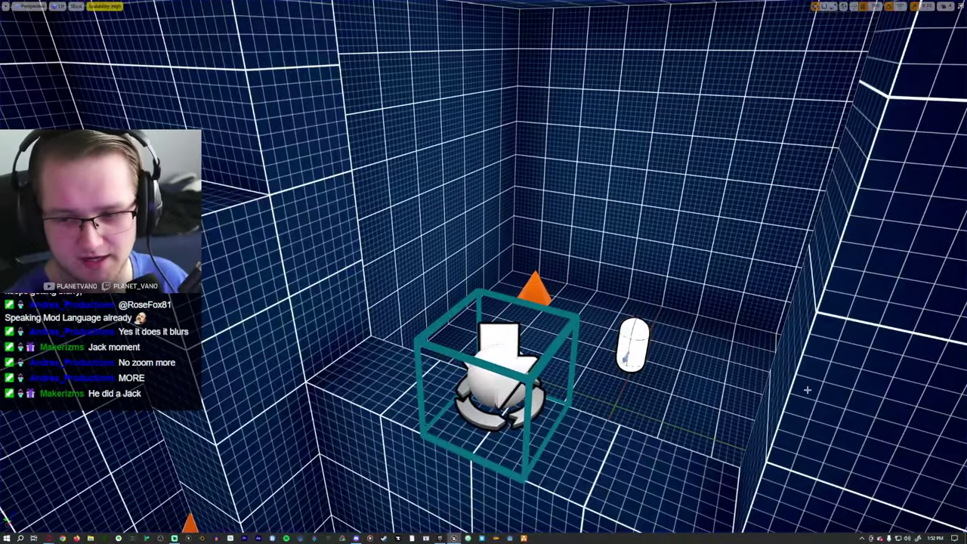
right_click_drag(808, 390, 788, 367)
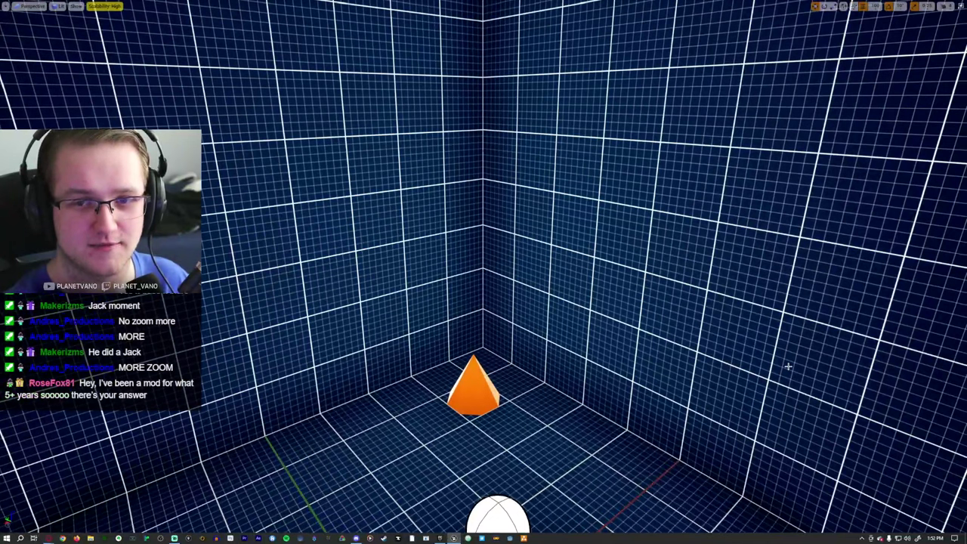
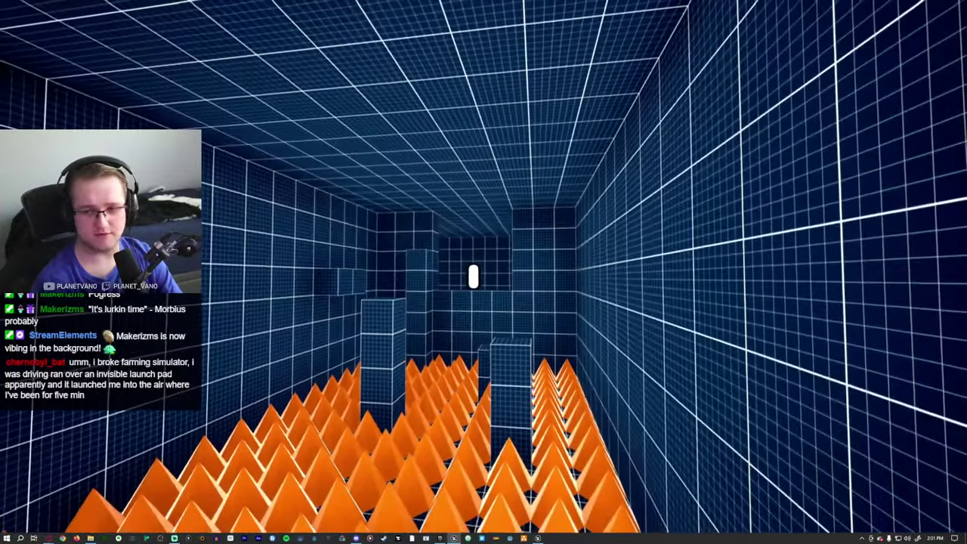
Stop the play-test, restore the full editor layout to check the spline camera's parameters, and switch to the BP_CameraBP event graph
key("Escape")
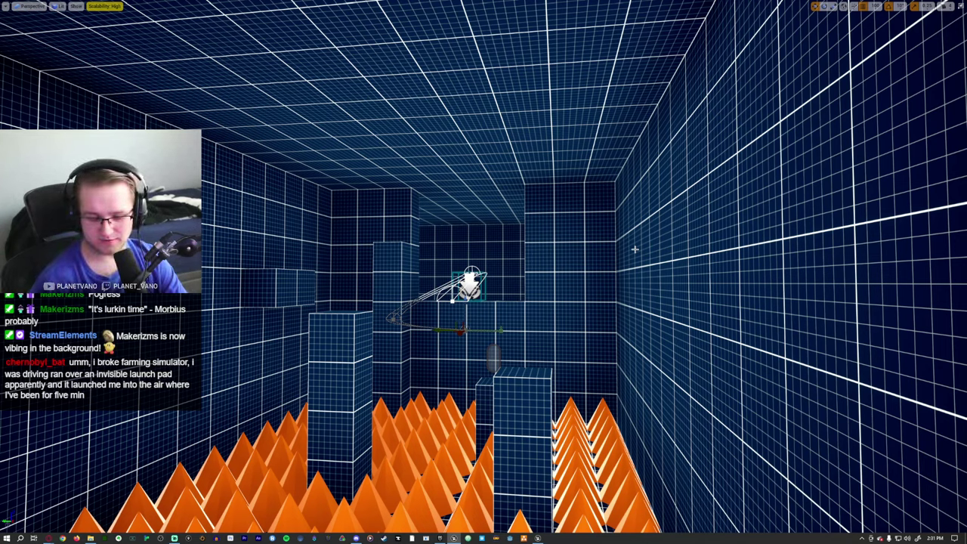
right_click_drag(634, 249, 641, 245)
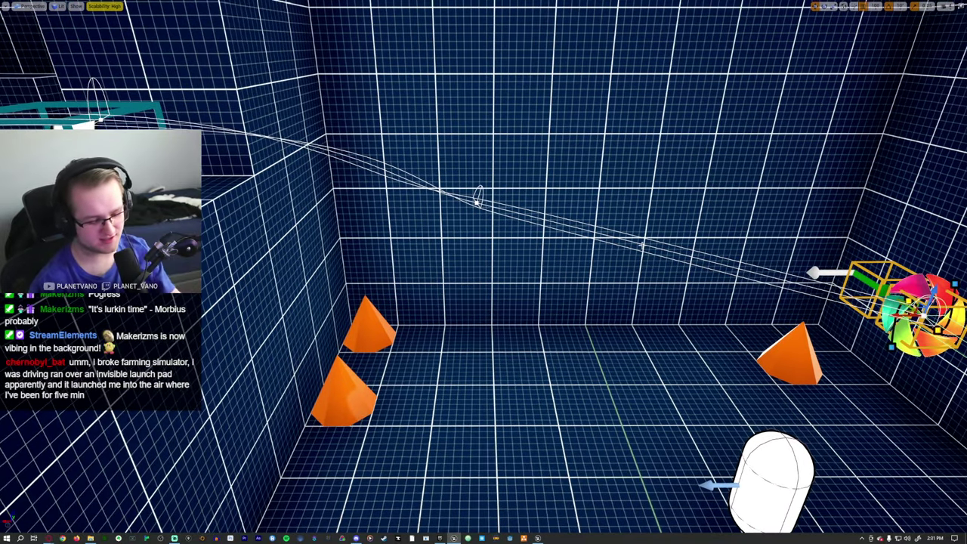
key("F11")
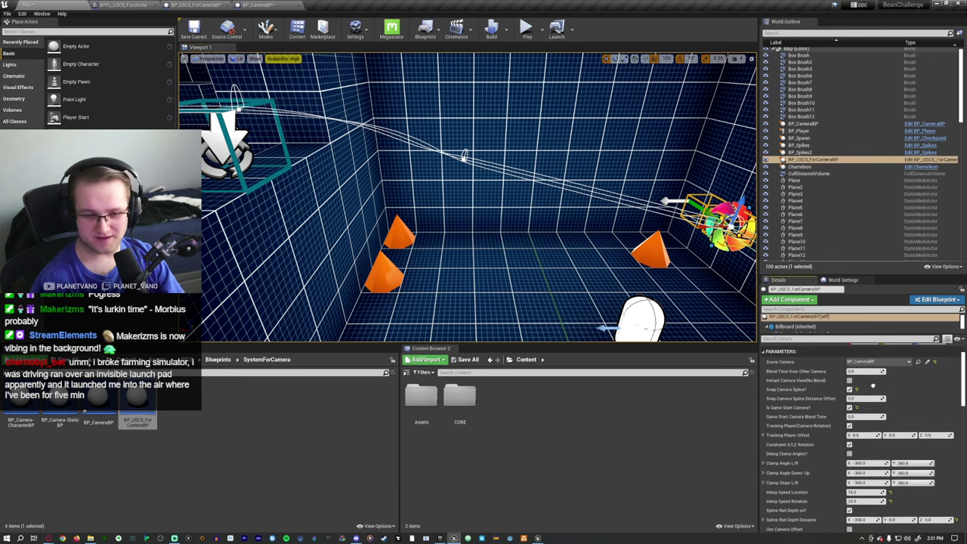
scroll(873, 382, "down", 1)
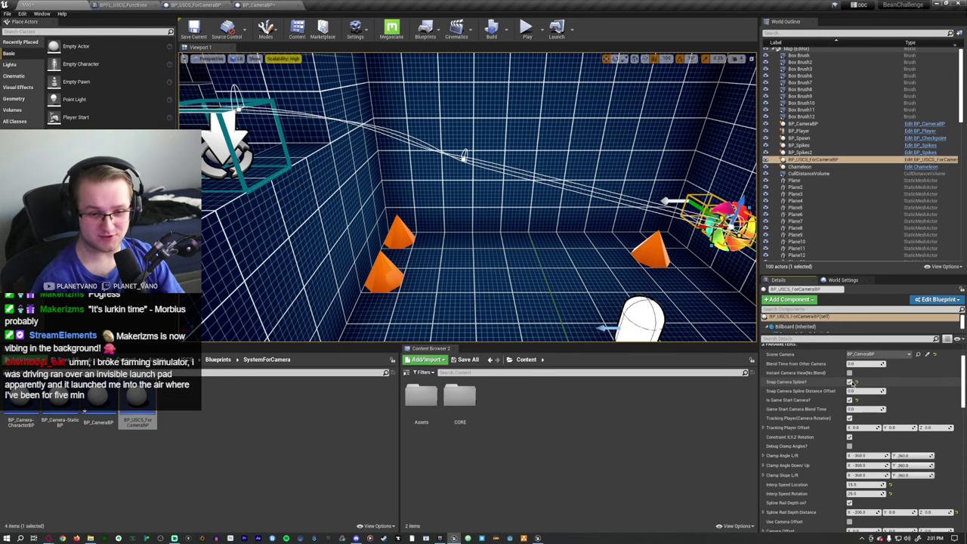
left_click(257, 4)
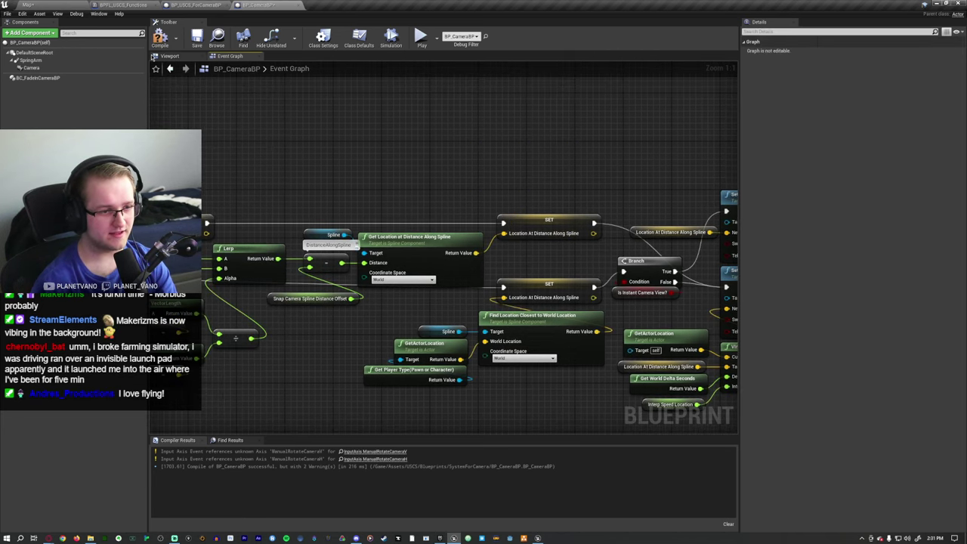
Return to the Map level, enable Snap Camera Spline? on BP_USCS_ForCameraBP, and play-test the camera in the maximized viewport
left_click(27, 5)
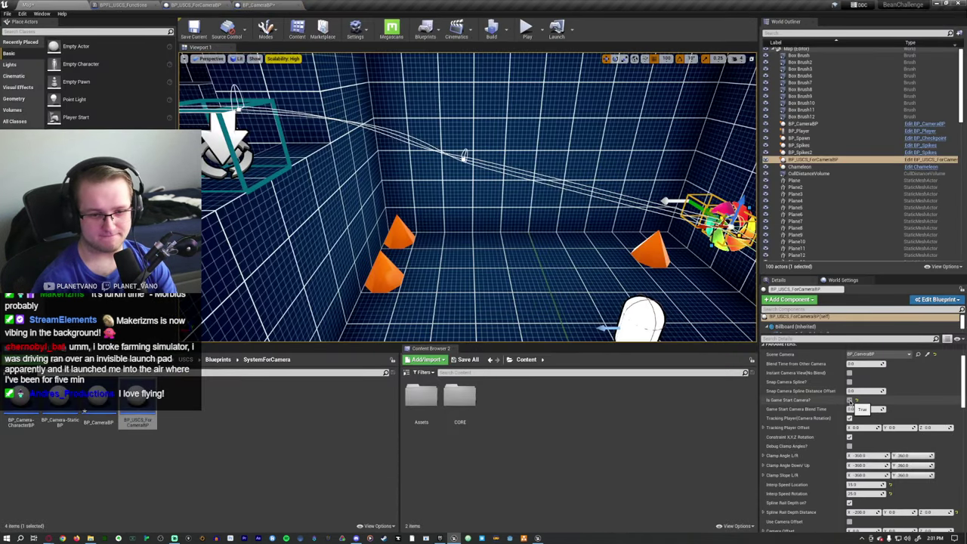
key("alt+p")
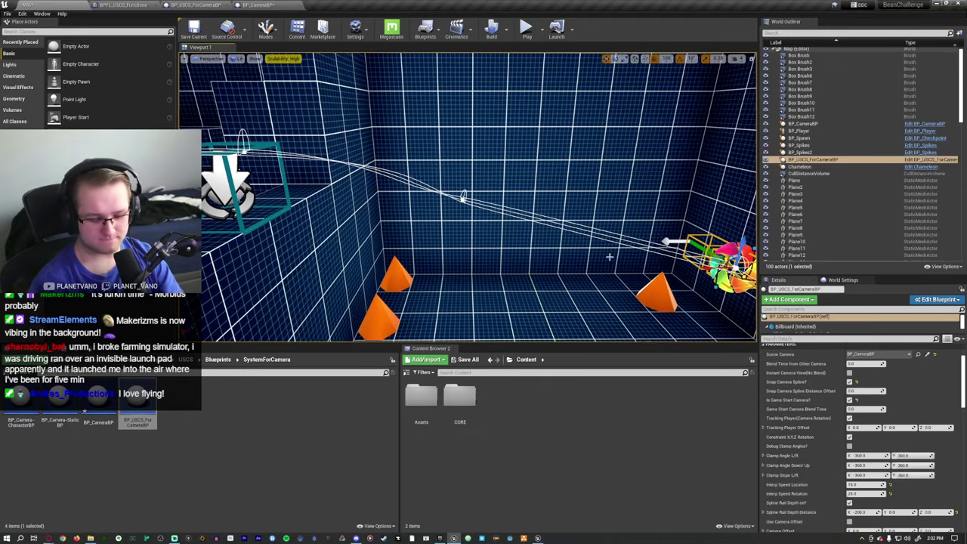
key("F11")
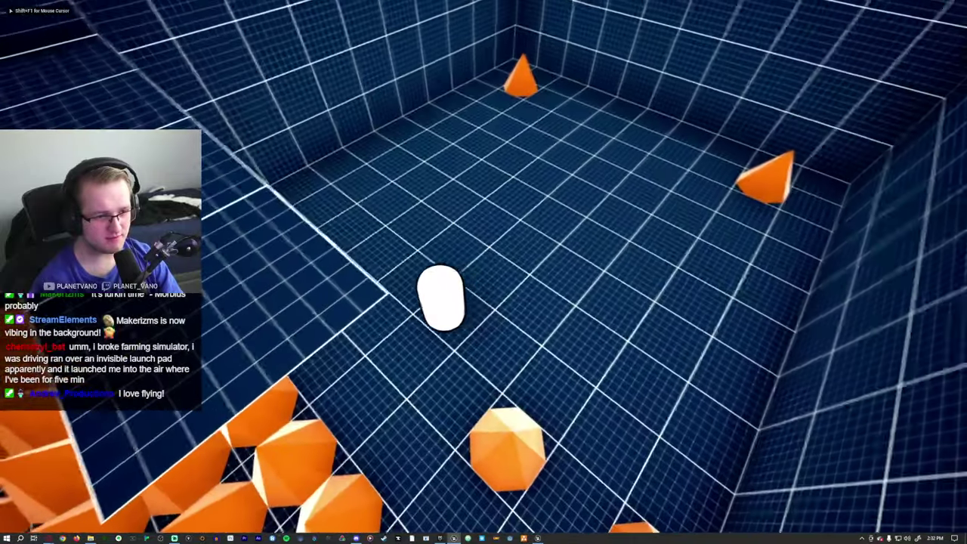
key("Escape")
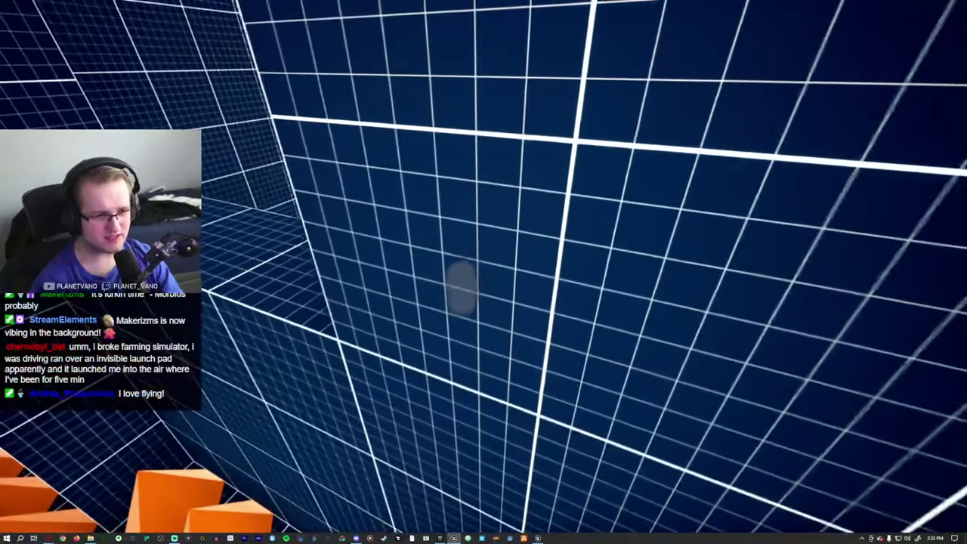
key("f")
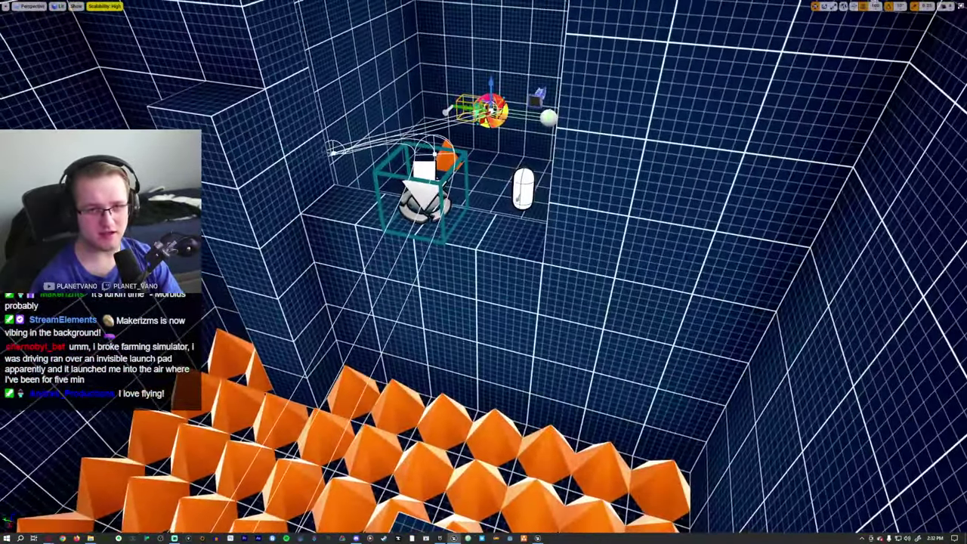
Check the spline camera's rail depth parameters, and play-test the camera over the spike pit again
key("F11")
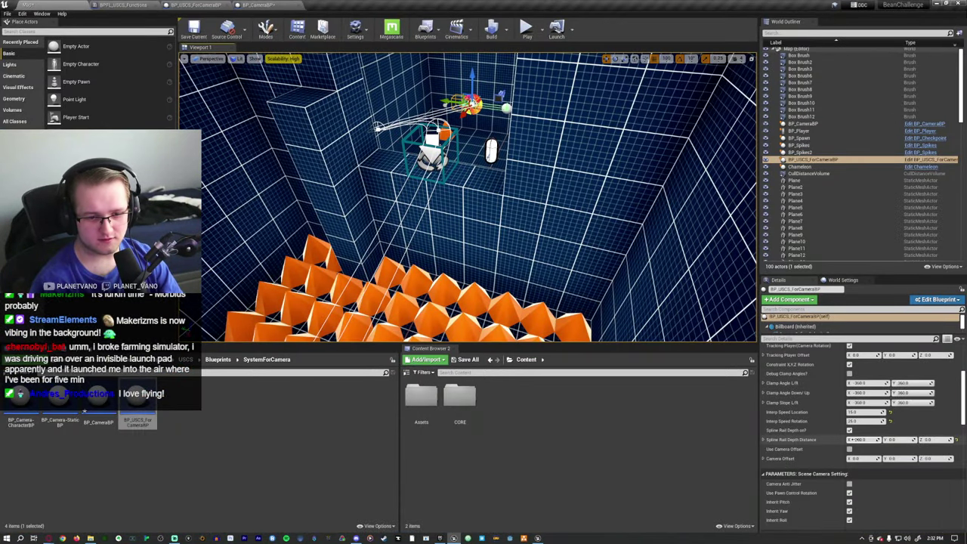
key("F11")
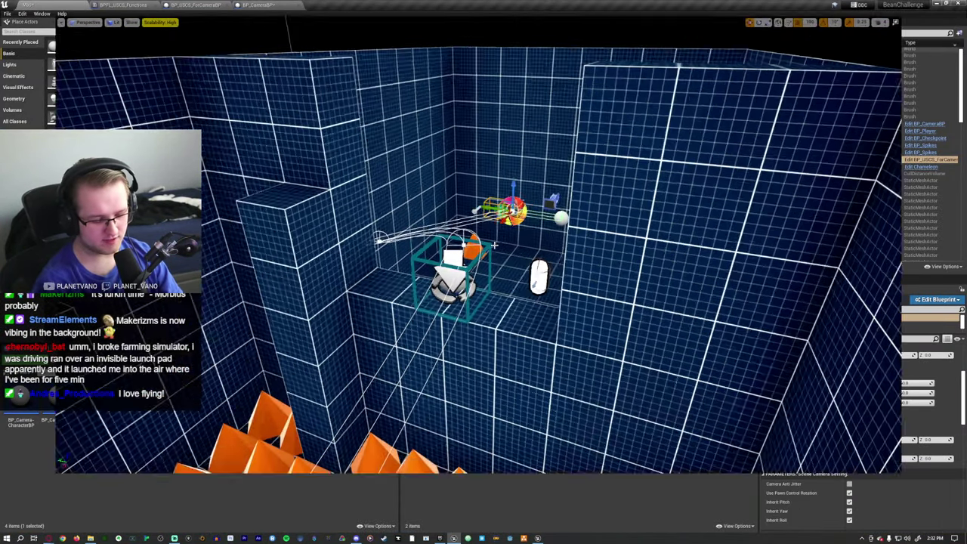
key("alt+p")
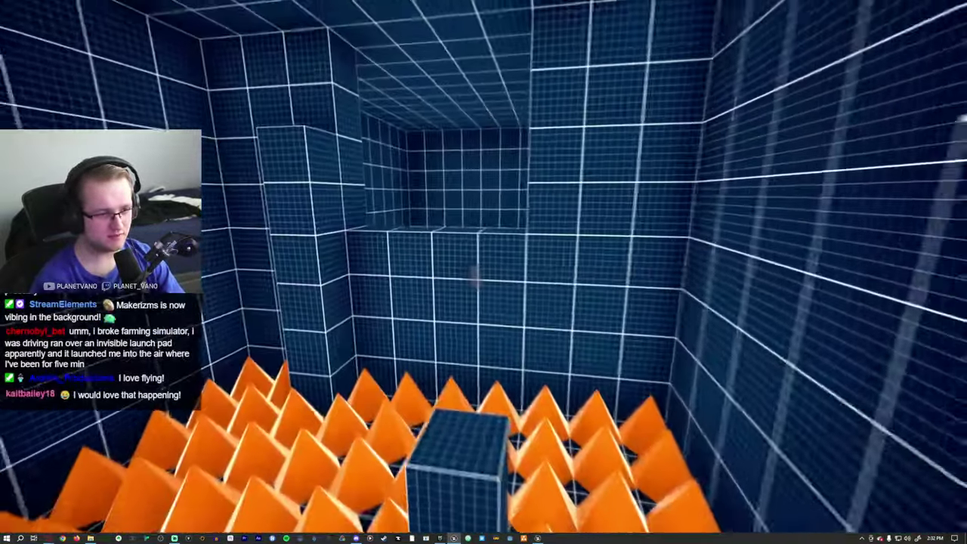
key("Escape")
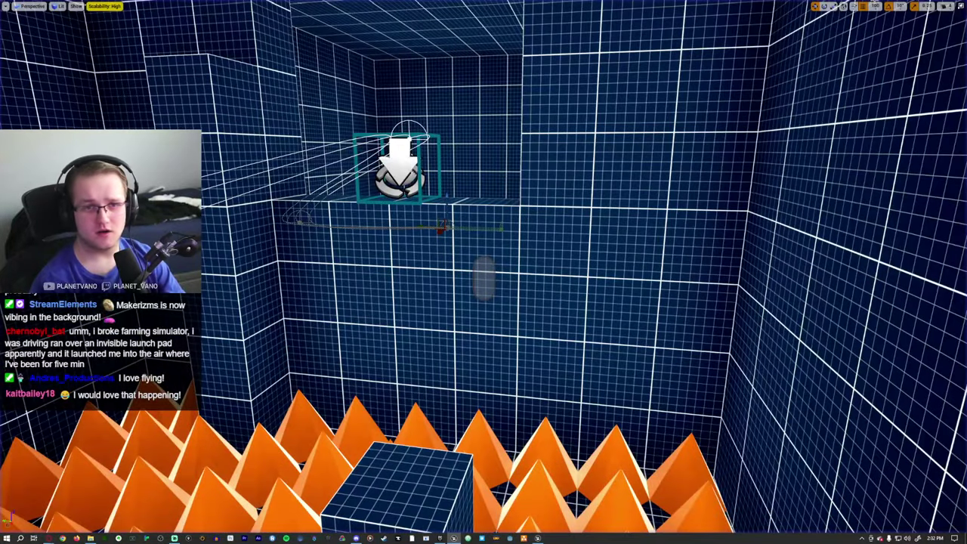
Disable Snap Camera Spline?, edit Interp Speed Location on BP_USCS_ForCameraBP, and play-test the course full screen
left_click(959, 8)
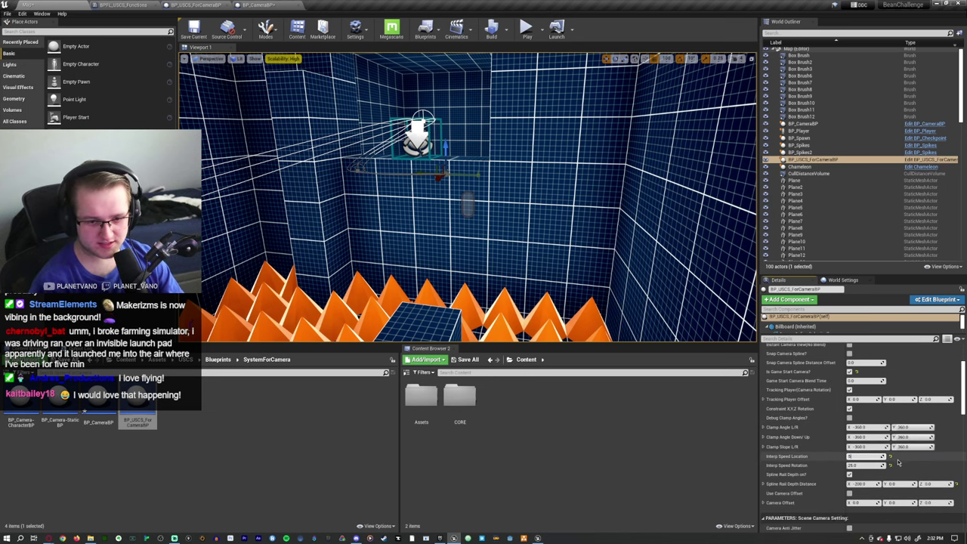
key("alt+p")
key("F11")
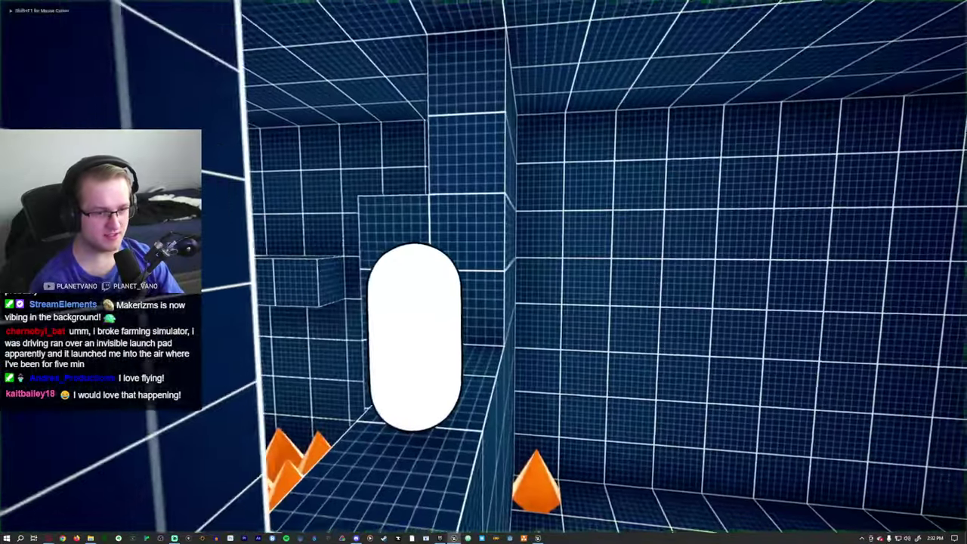
key("w")
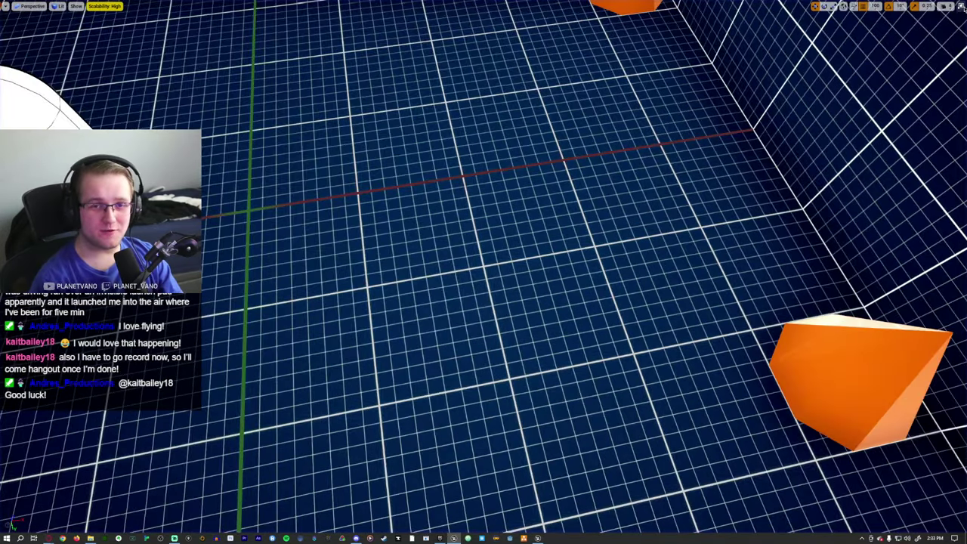
key("Escape")
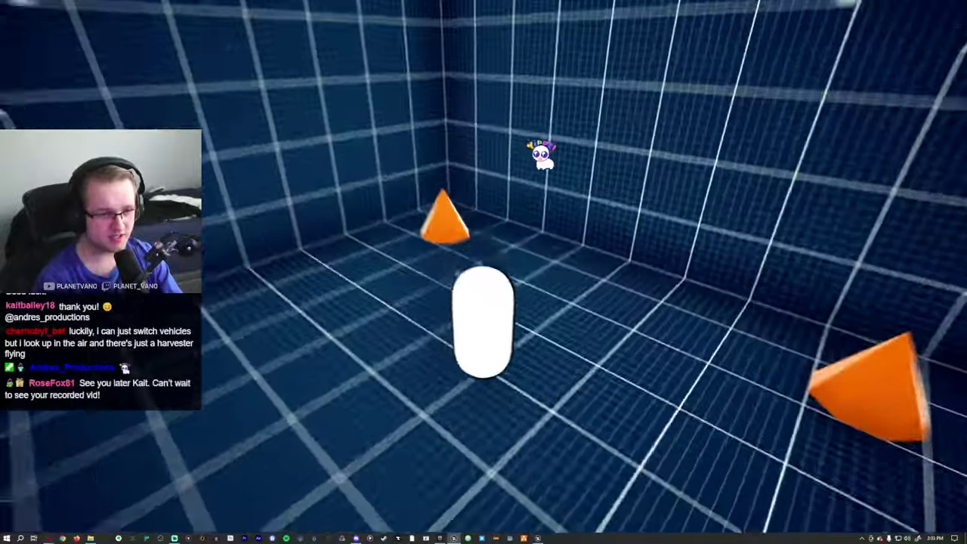
key("Escape")
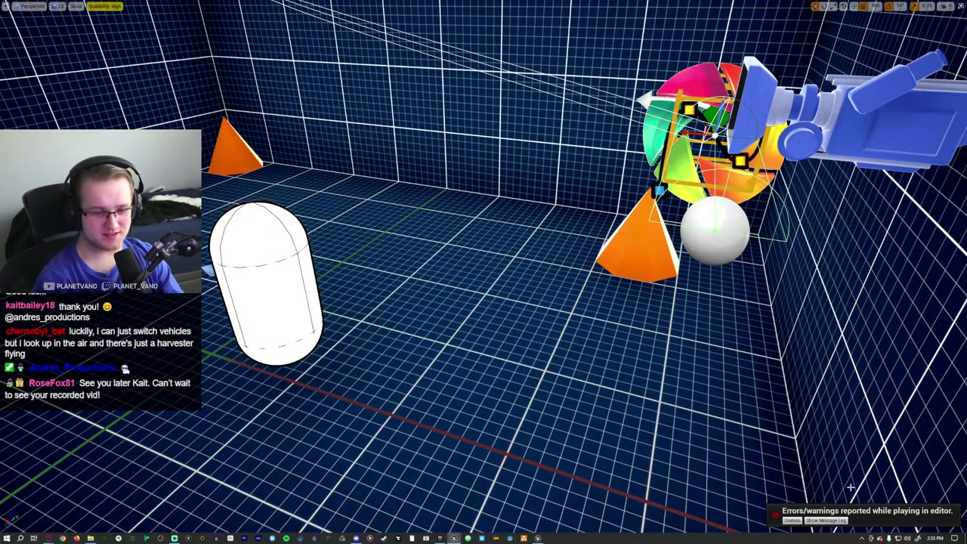
Play-test once more and look over the spline camera's path and actors in the starting room
right_click_drag(639, 478, 680, 476)
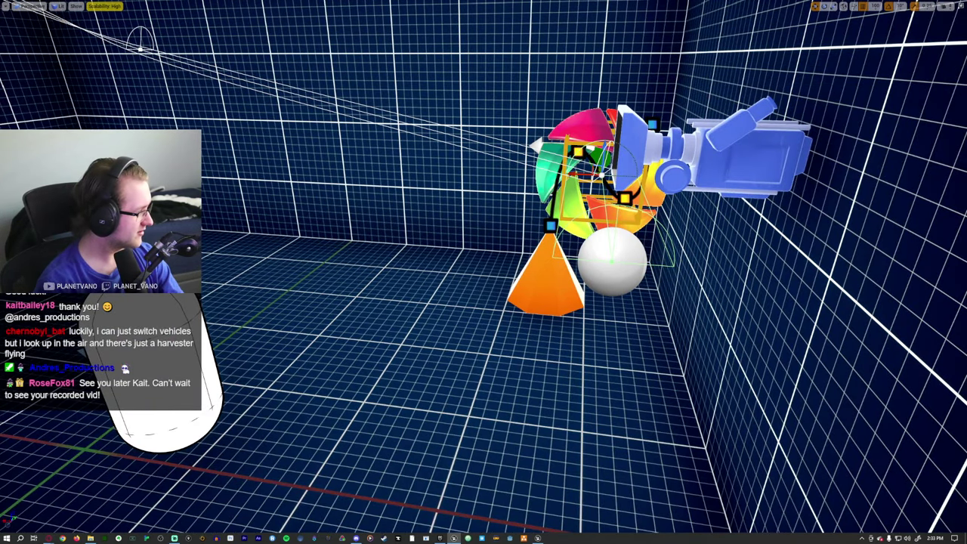
right_click_drag(680, 476, 567, 423)
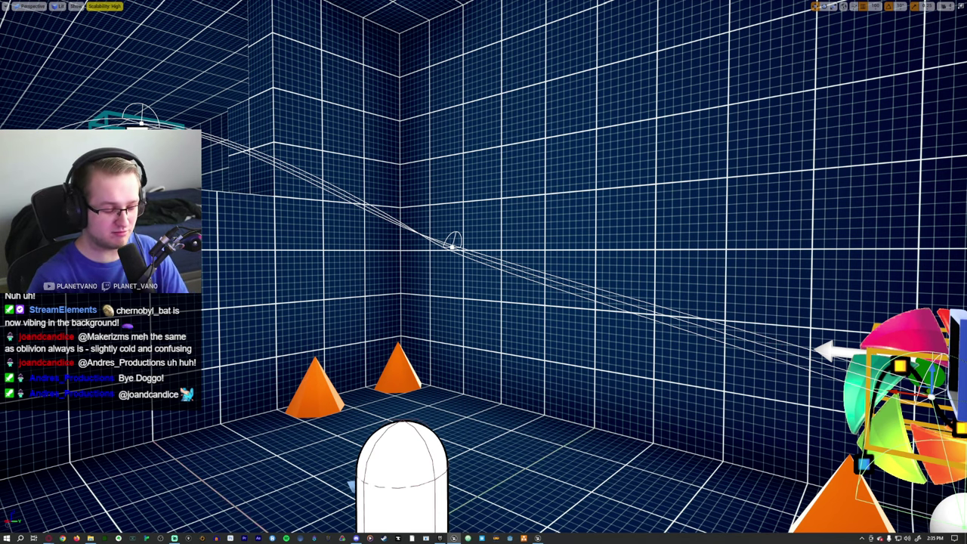
key("alt+p")
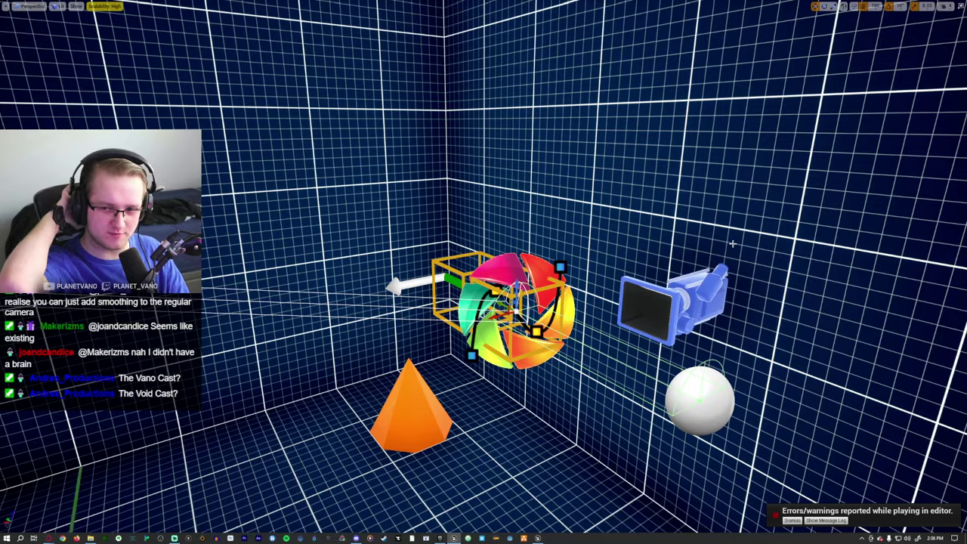
left_click_drag(733, 243, 340, 177)
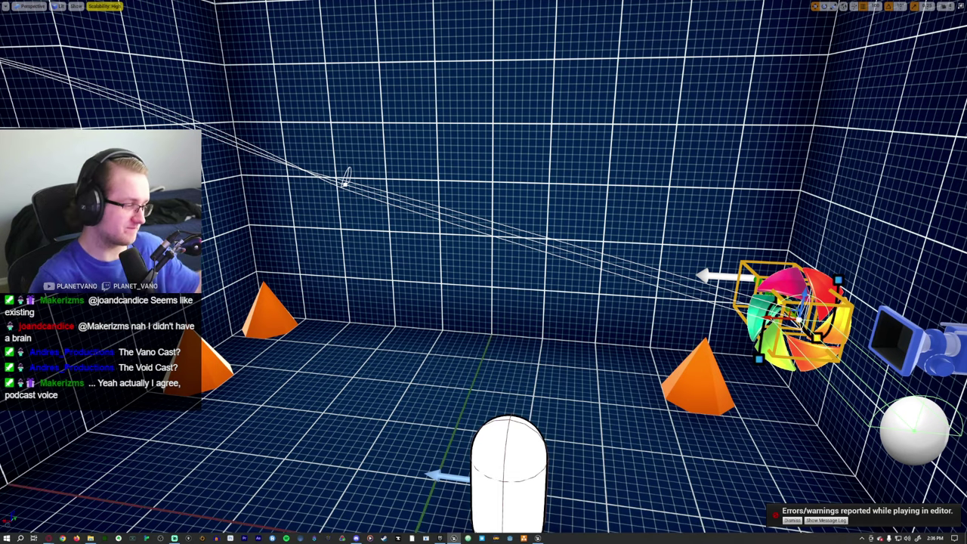
left_click_drag(340, 176, 715, 240)
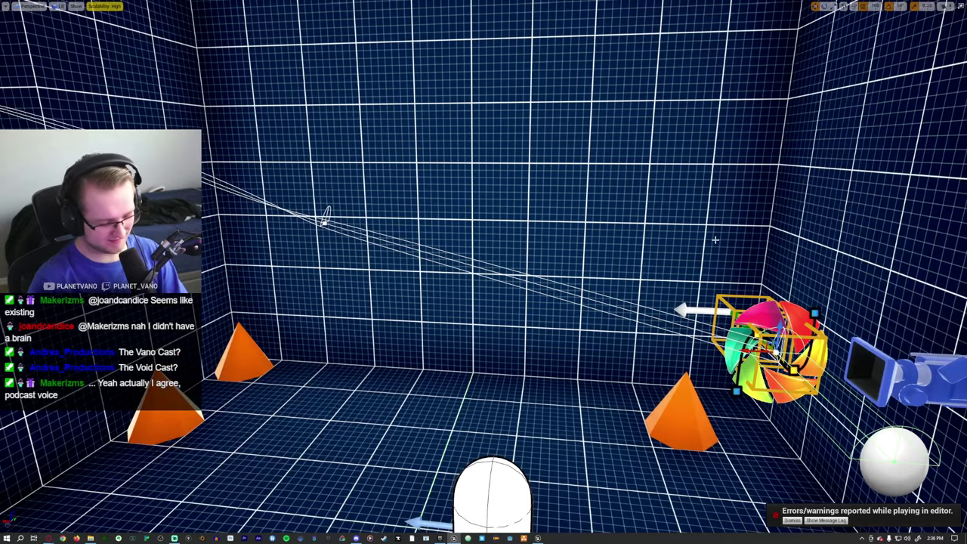
scroll(715, 240, "down", 10)
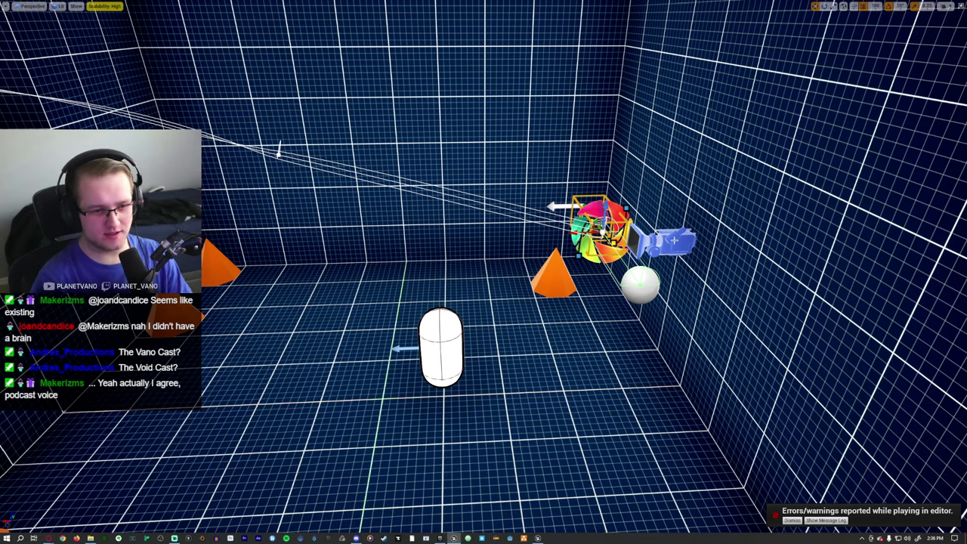
Preview the BP_CameraBP actor's view, check the camera blueprints' graphs, and select BP_Player in the Map level
left_click(678, 240)
right_click_drag(962, 404, 961, 437)
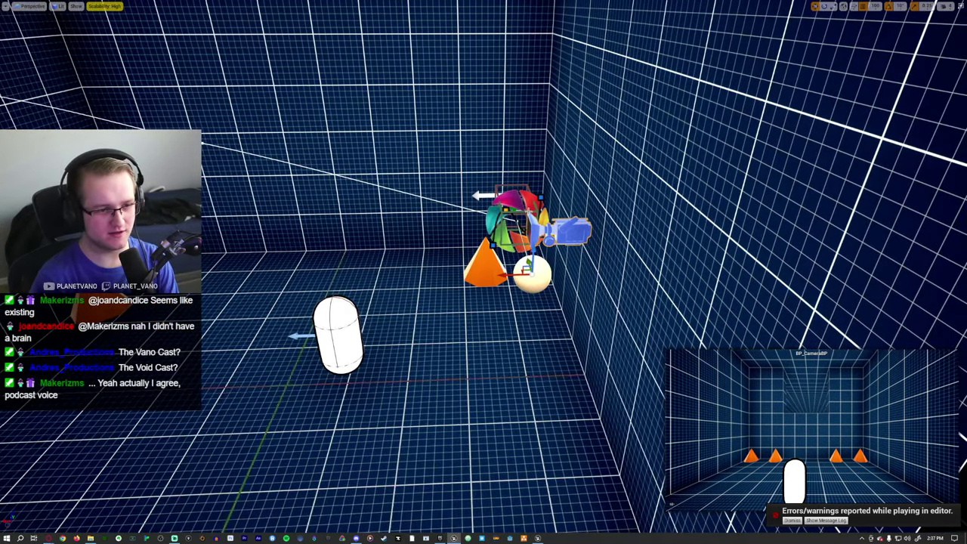
key("F11")
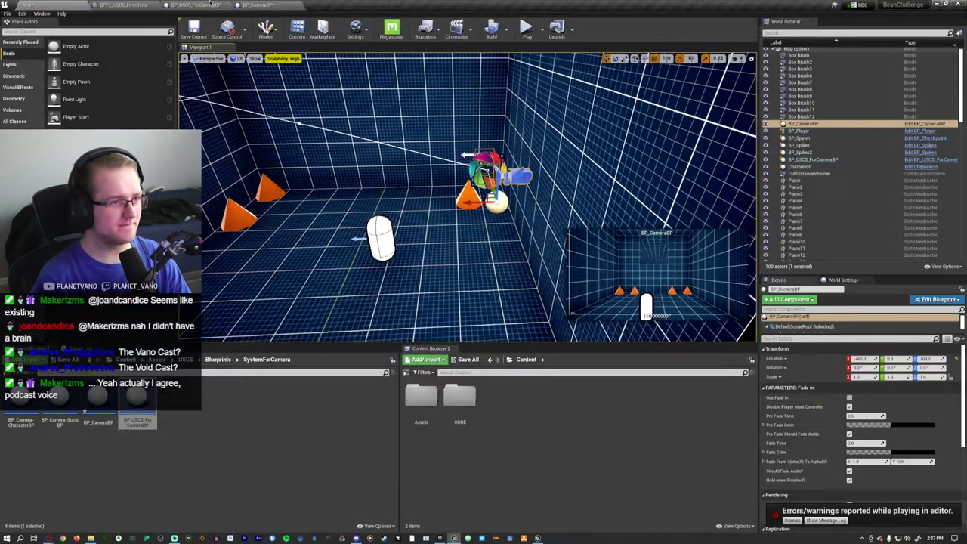
left_click(253, 5)
left_click(195, 4)
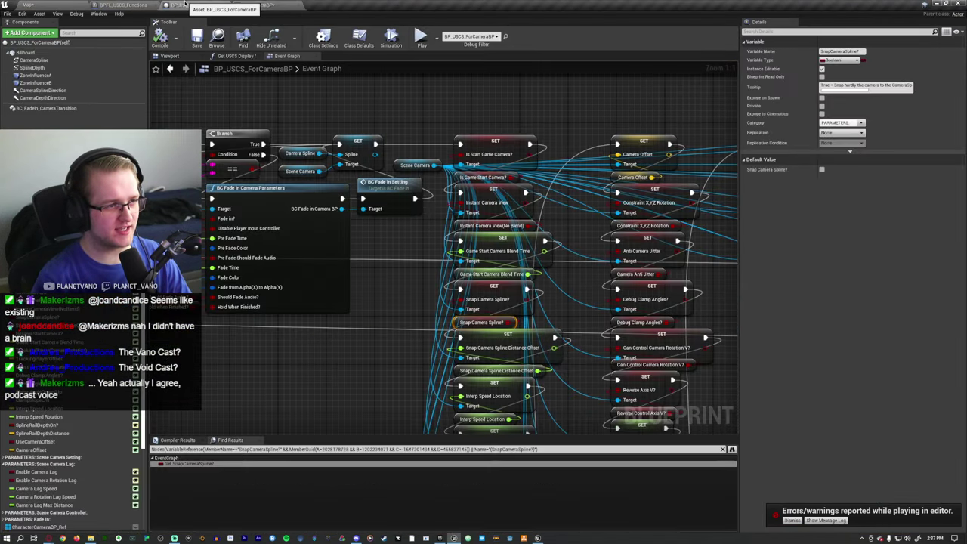
left_click(66, 2)
key("Down")
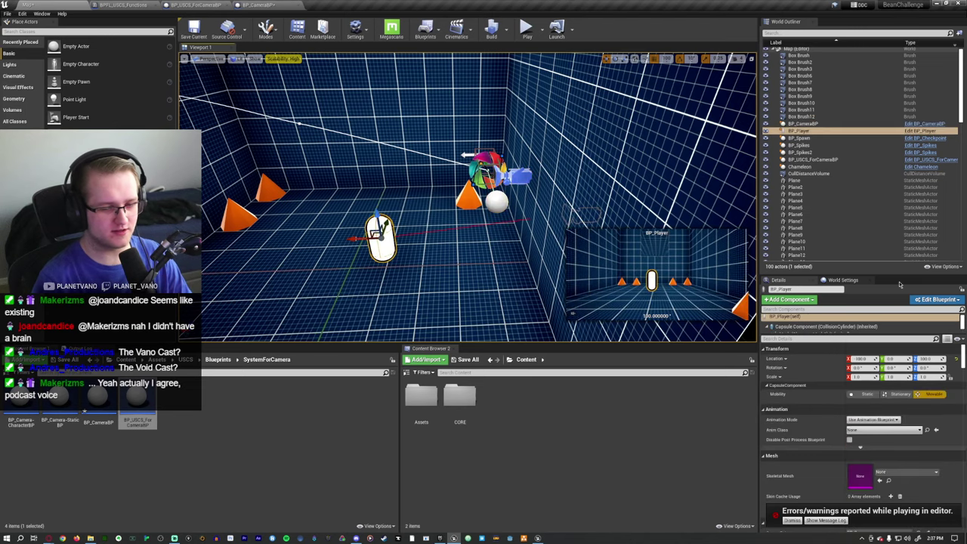
Open the BP_Player blueprint, play-test the course in the Map level, and survey the long corridor beyond the spikes
left_click(900, 314)
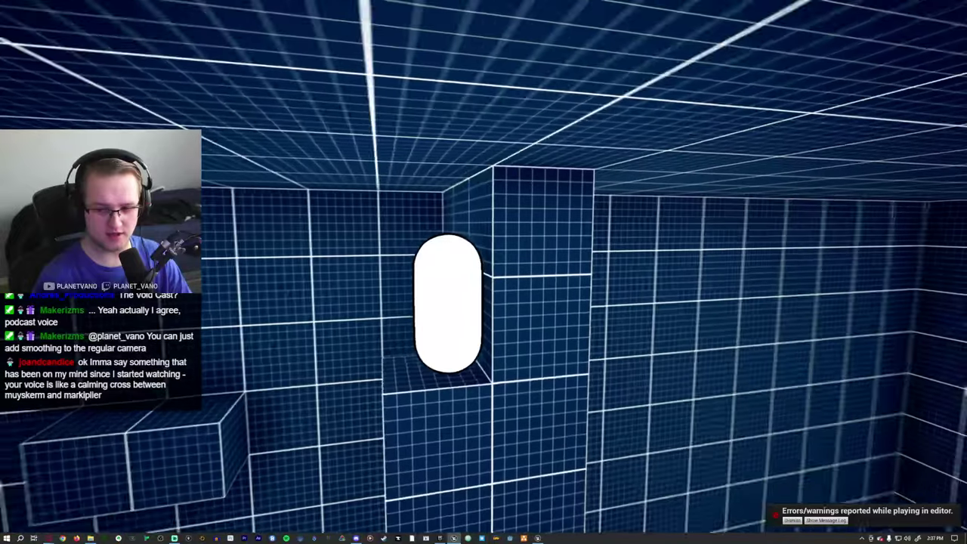
key("Escape")
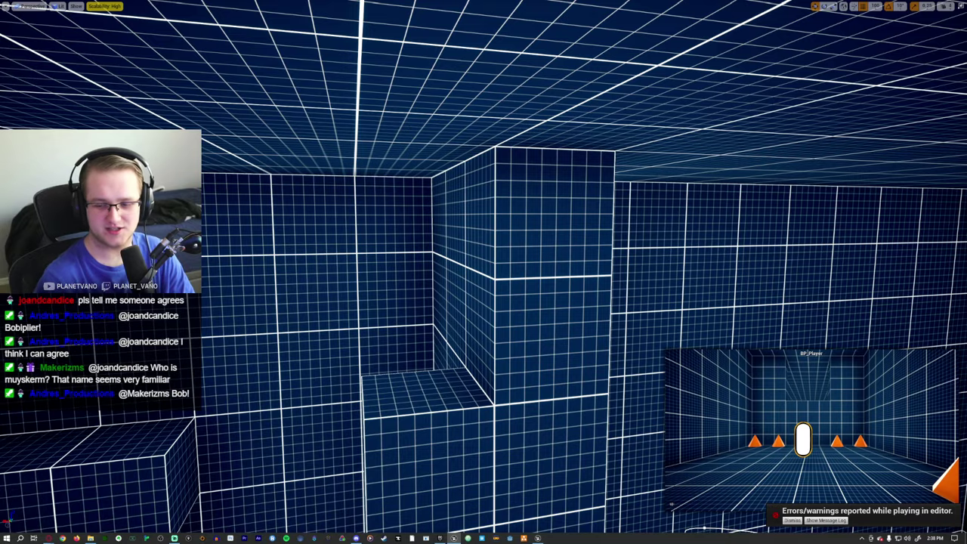
right_click_drag(484, 272, 483, 272)
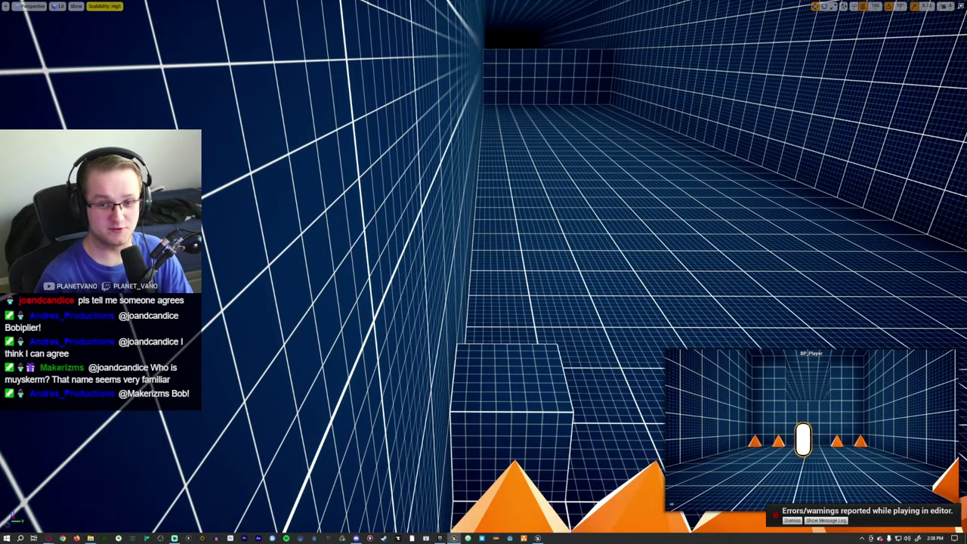
right_click_drag(839, 326, 839, 325)
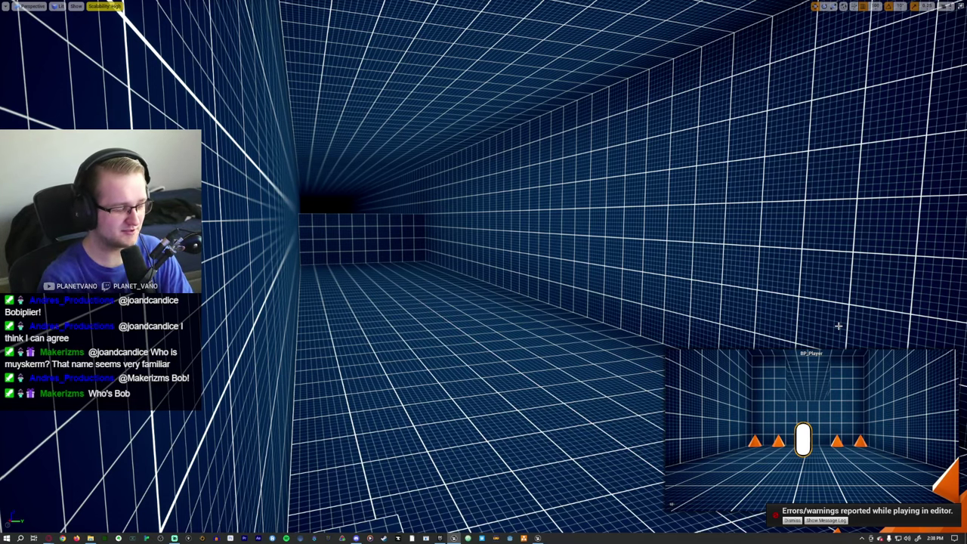
right_click_drag(832, 305, 832, 318)
left_click(962, 4)
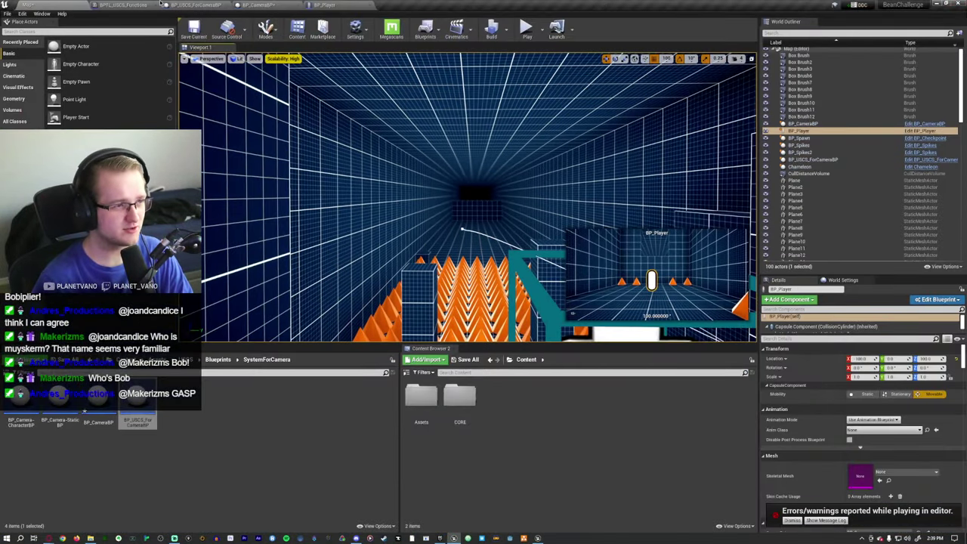
Disconnect the Spring Arm Control entry node from SphereTraceByChannel in BP_Player, and show the SpringArm component's settings
left_click(261, 5)
left_click(355, 5)
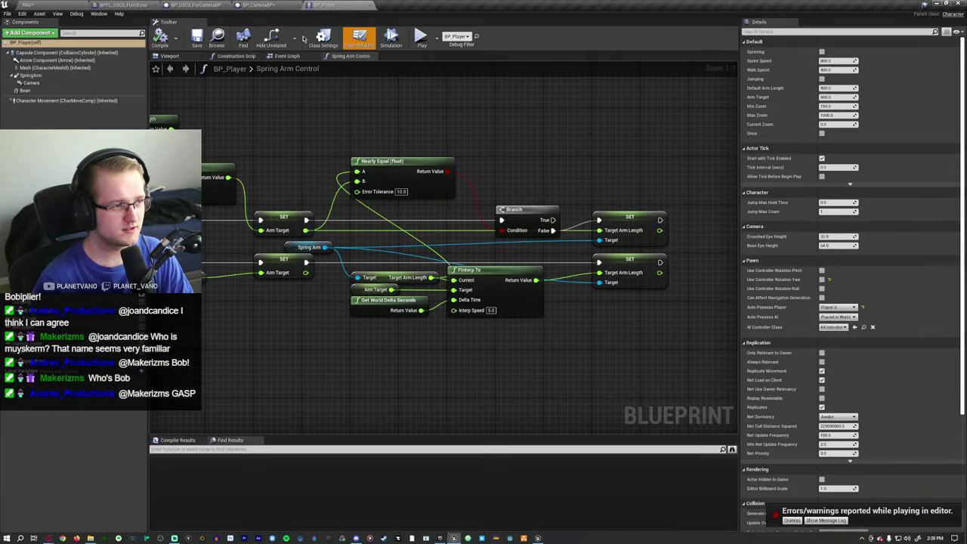
right_click_drag(340, 227, 642, 226)
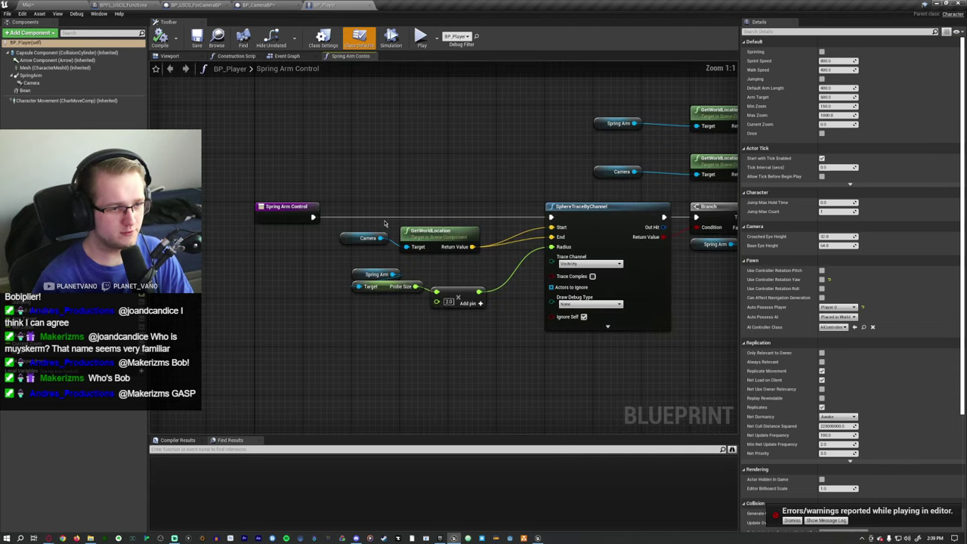
left_click_drag(551, 217, 336, 211)
right_click_drag(343, 161, 318, 165)
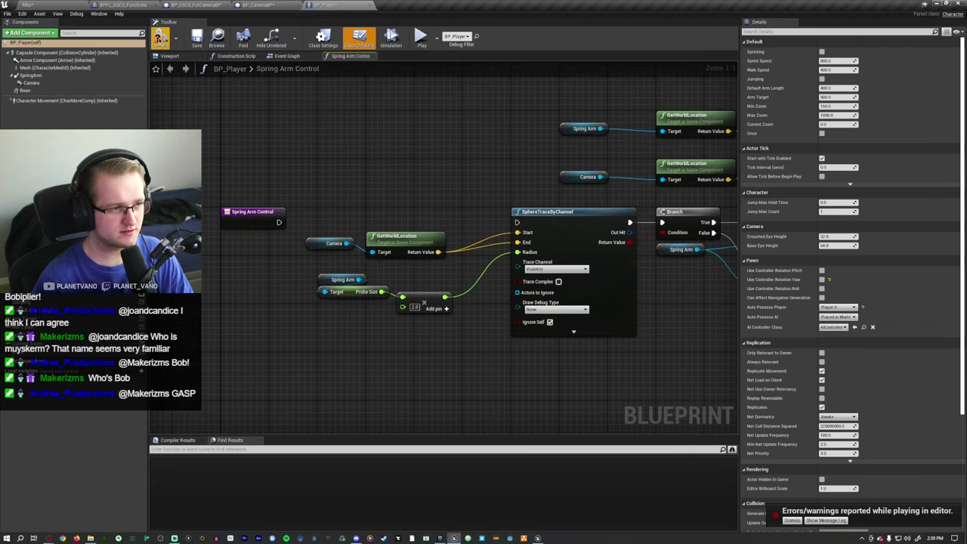
left_click(38, 76)
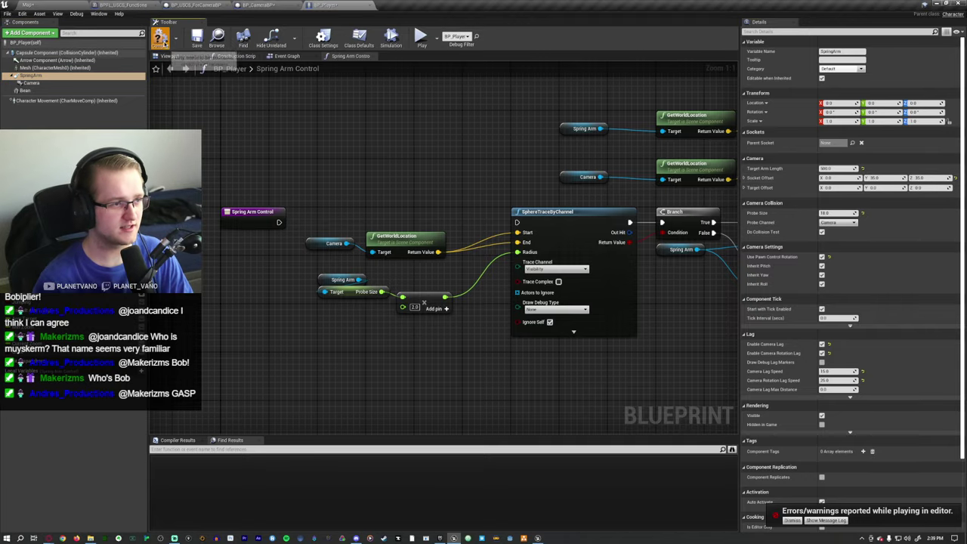
Play-test the Map level with the player's own camera, moving the bean across the spike-pit pillars
key("ctrl+Tab")
left_click(527, 30)
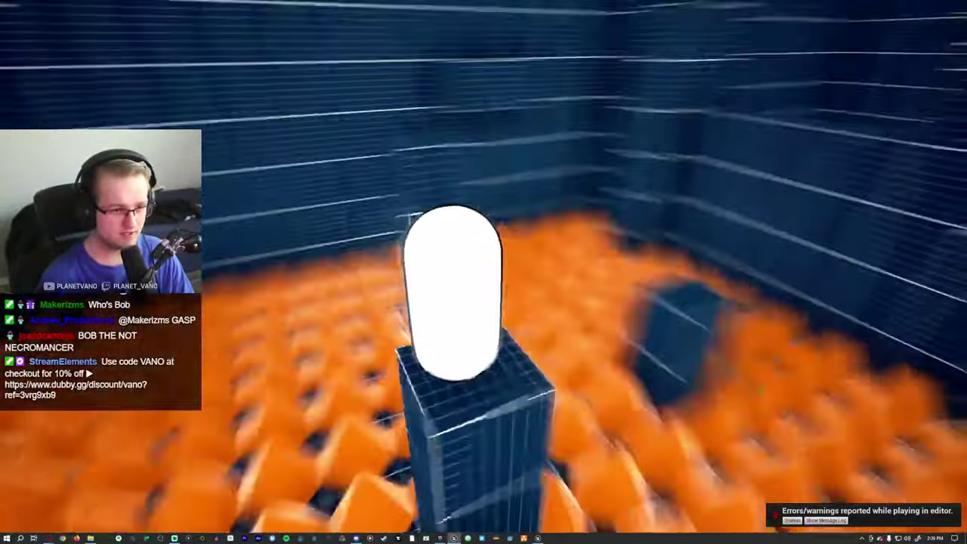
key("w")
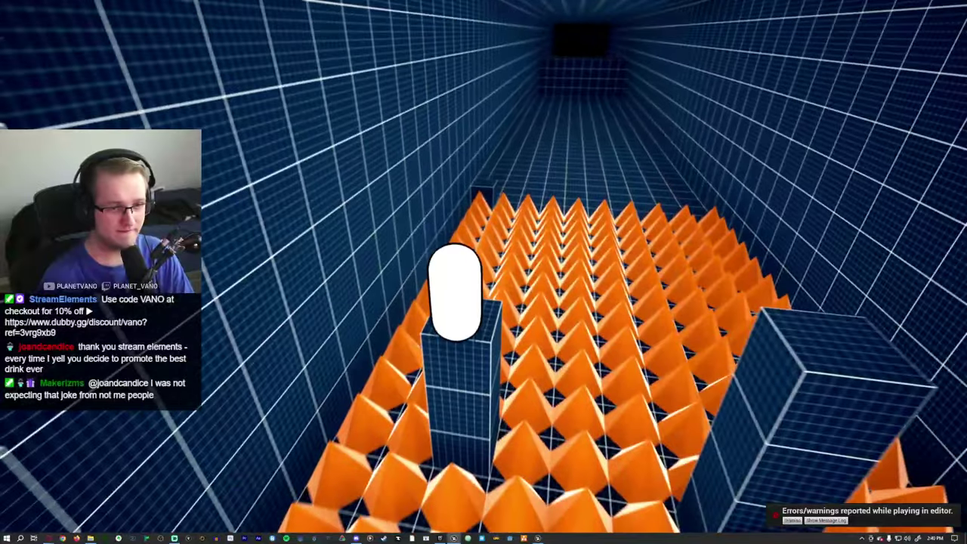
End the play-test and disable Do Collision Test on the SpringArm component in BP_Player
key("Escape")
key("F11")
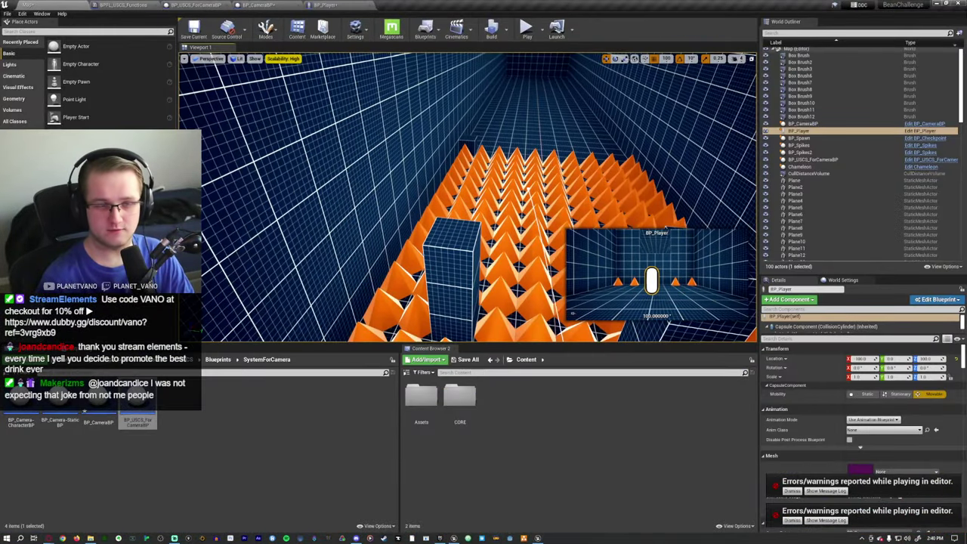
left_click(325, 5)
left_click_drag(279, 222, 517, 223)
scroll(517, 222, "down", 1)
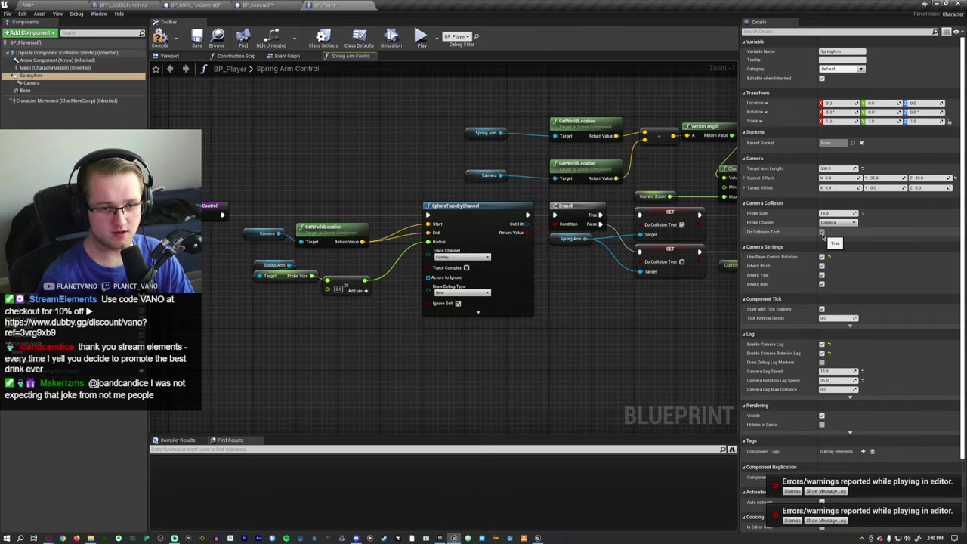
left_click(34, 4)
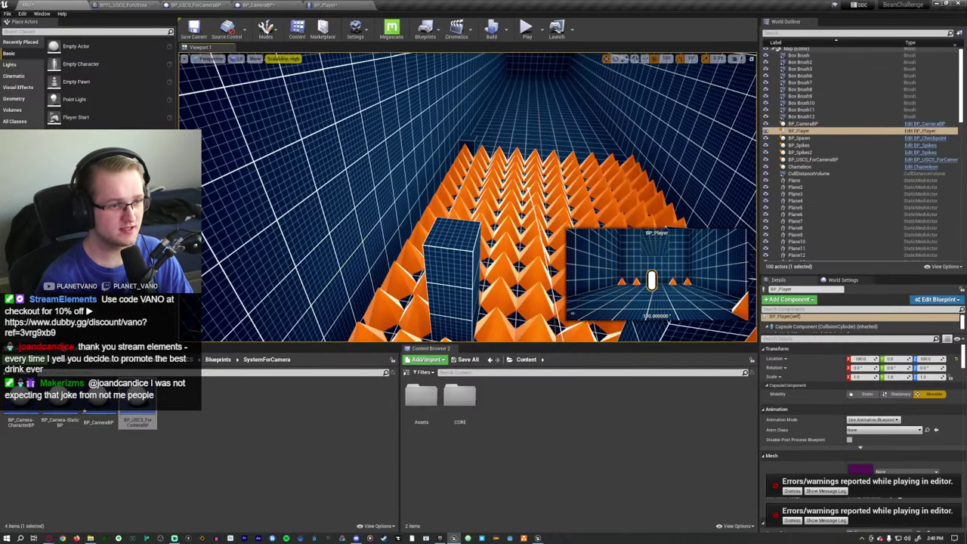
Play-test the Map level from the starting ledge across the spike-pit pillars, stop playing and dismiss the error notices
key("F11")
key("alt+p")
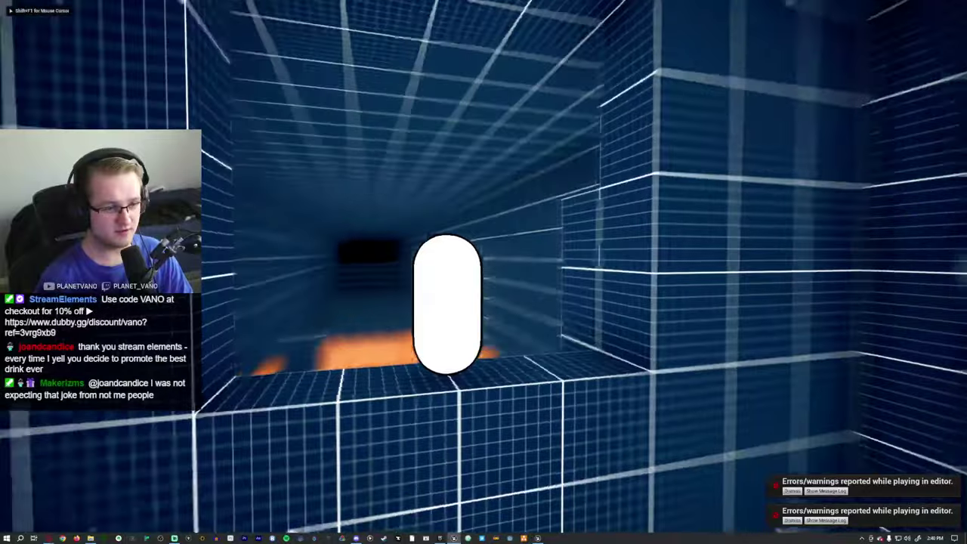
key("w")
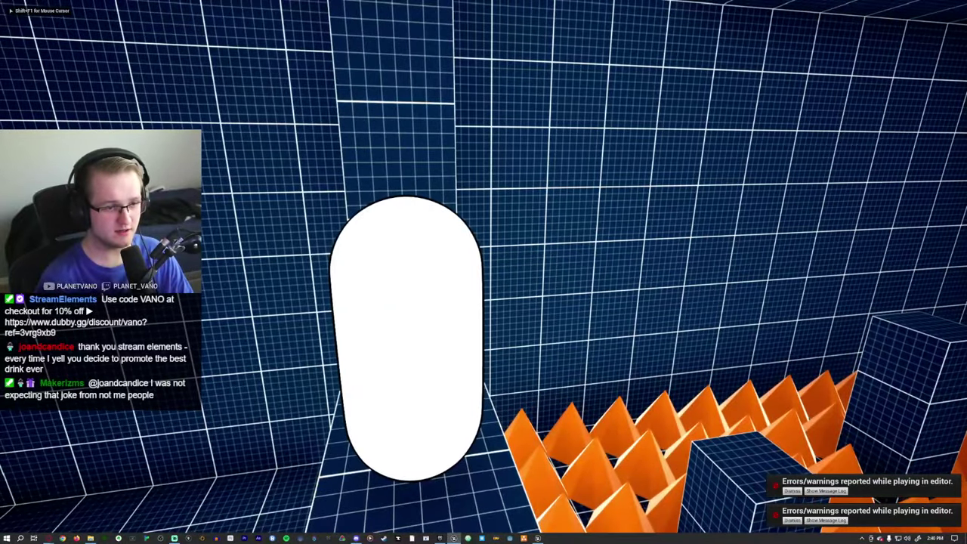
key("w")
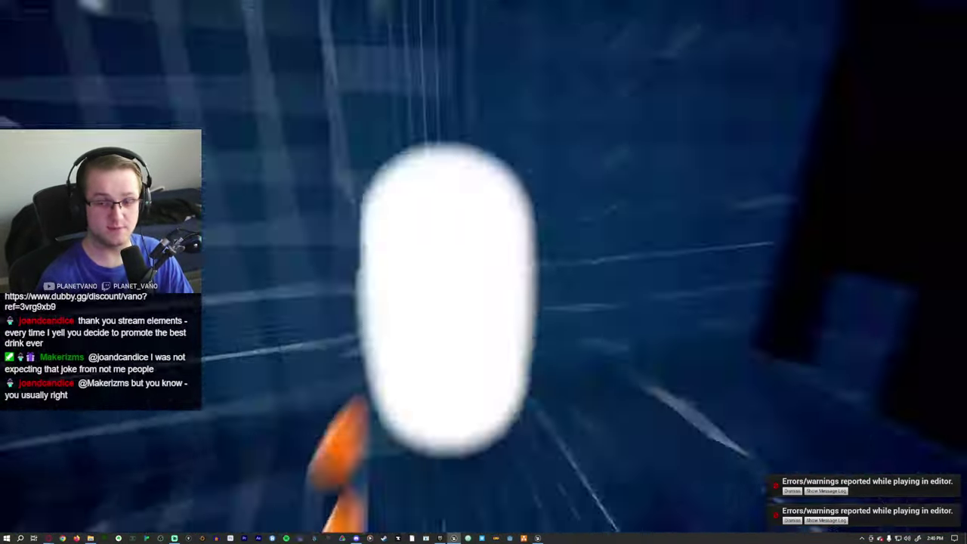
key("w")
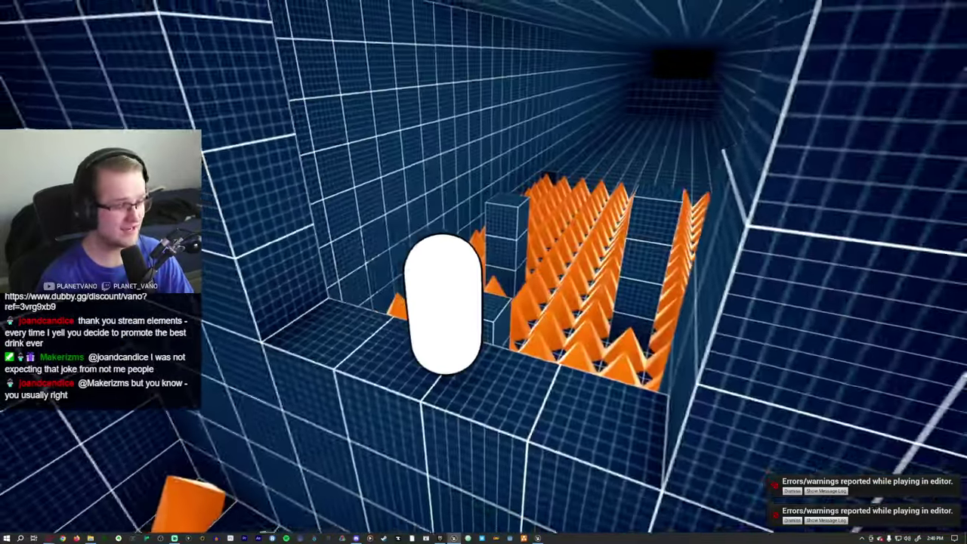
key("w")
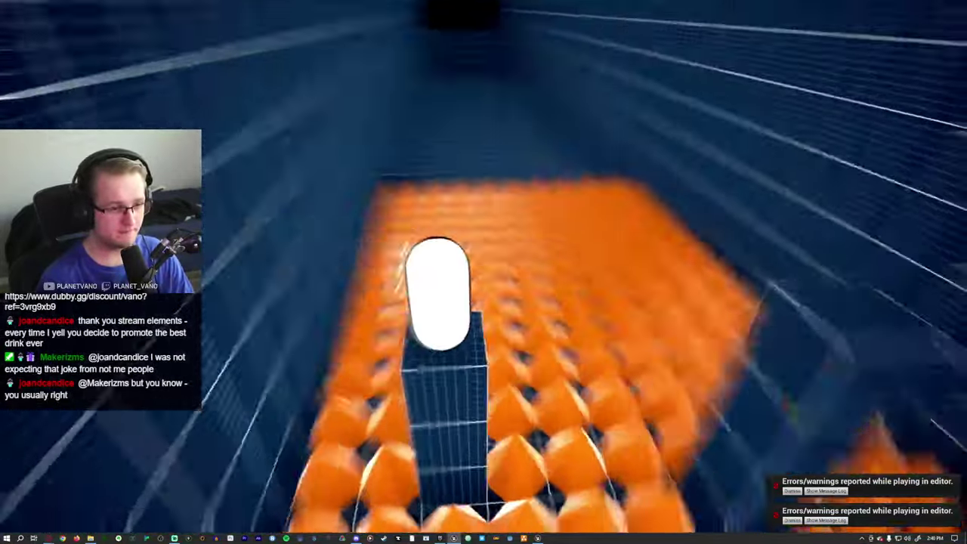
key("w")
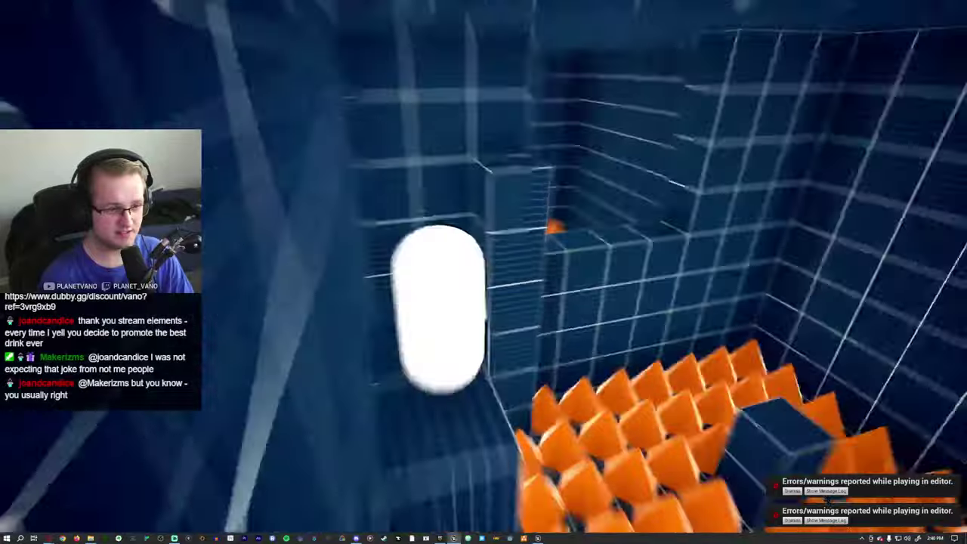
key("w")
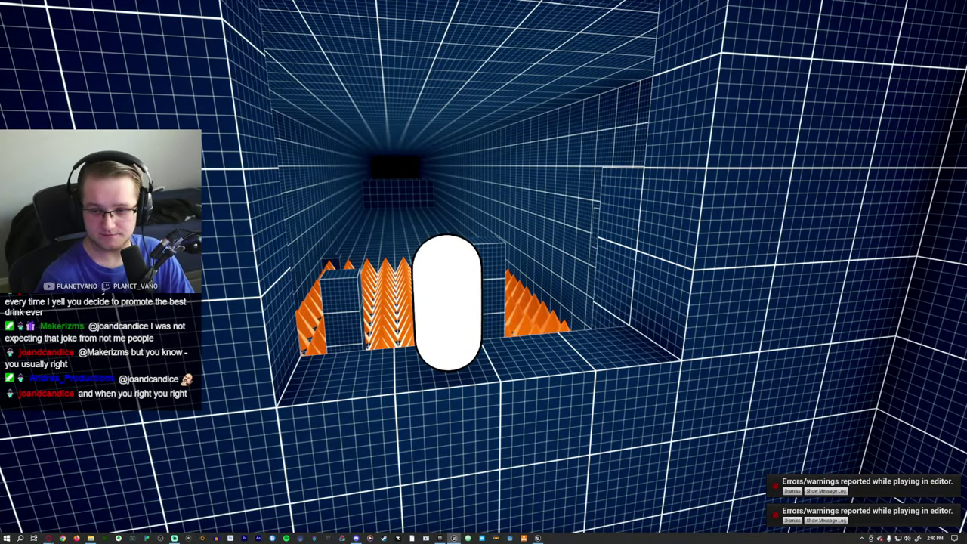
key("Escape")
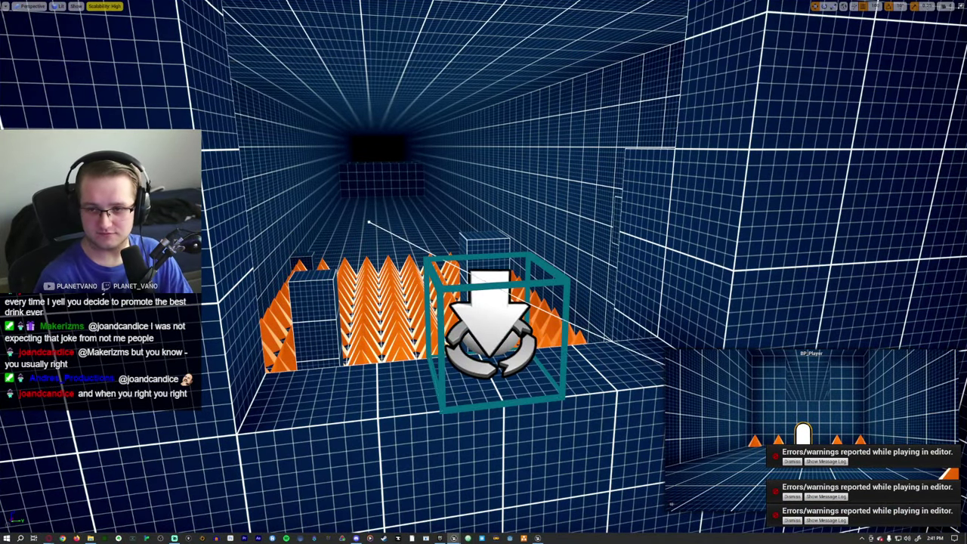
left_click(792, 461)
left_click(791, 497)
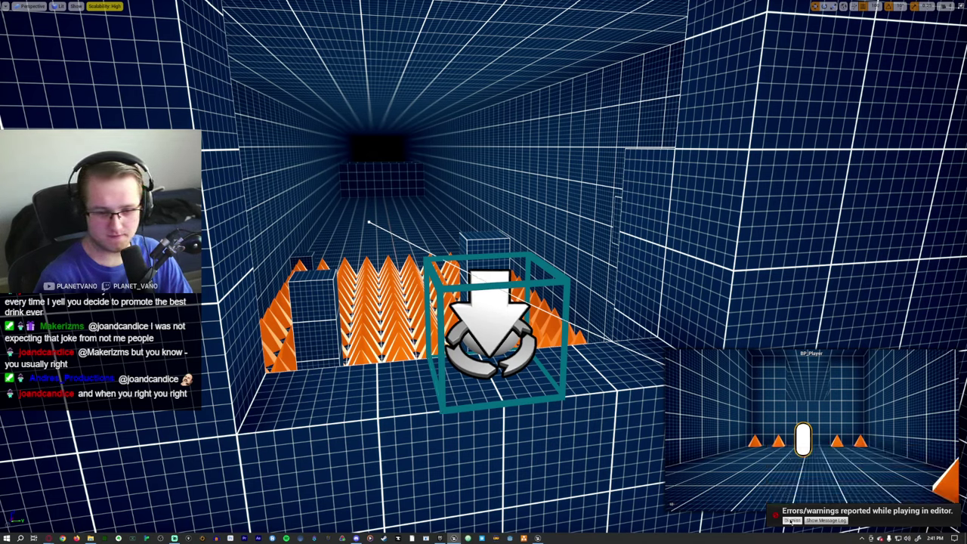
left_click(792, 521)
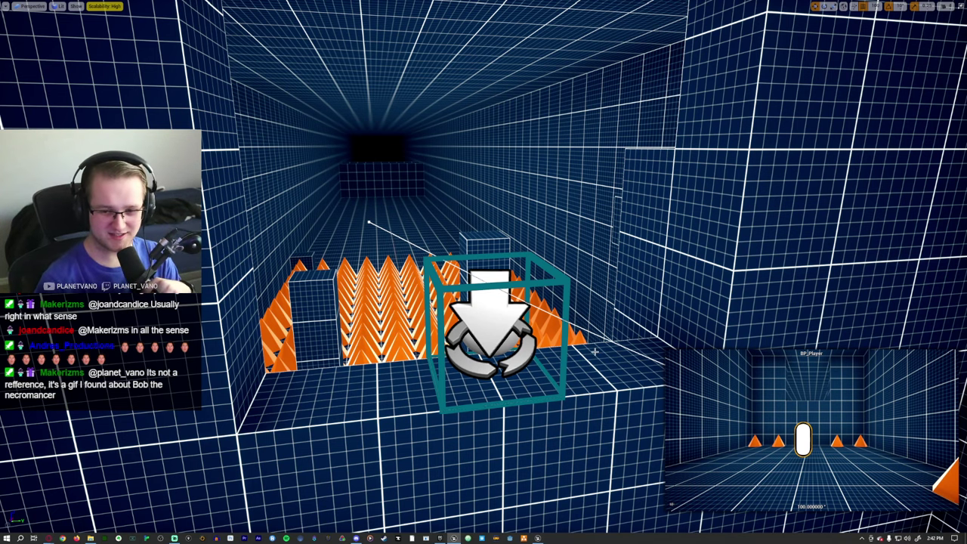
Briefly play-test the camera around the starting ledge again and return to the full editor layout
middle_click_drag(597, 352, 590, 353)
key("alt+p")
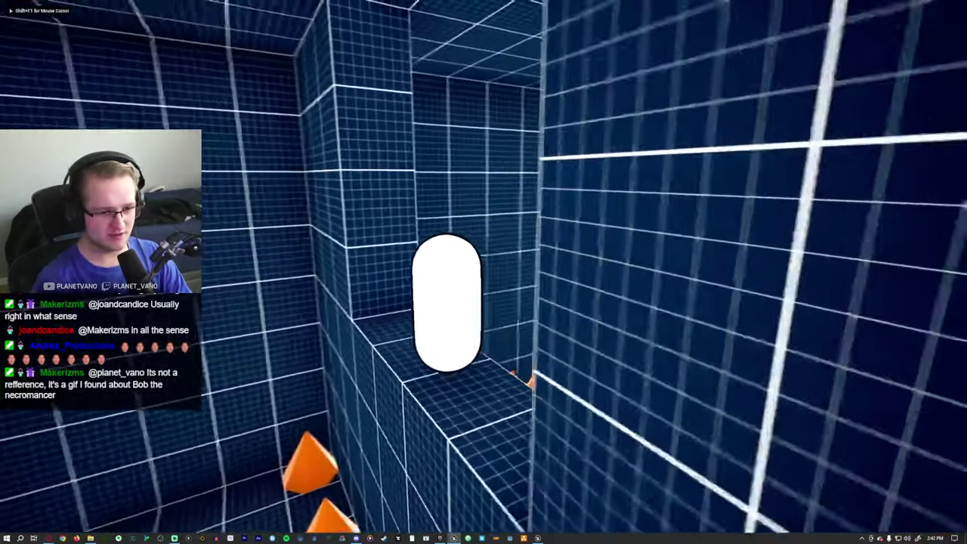
key("Escape")
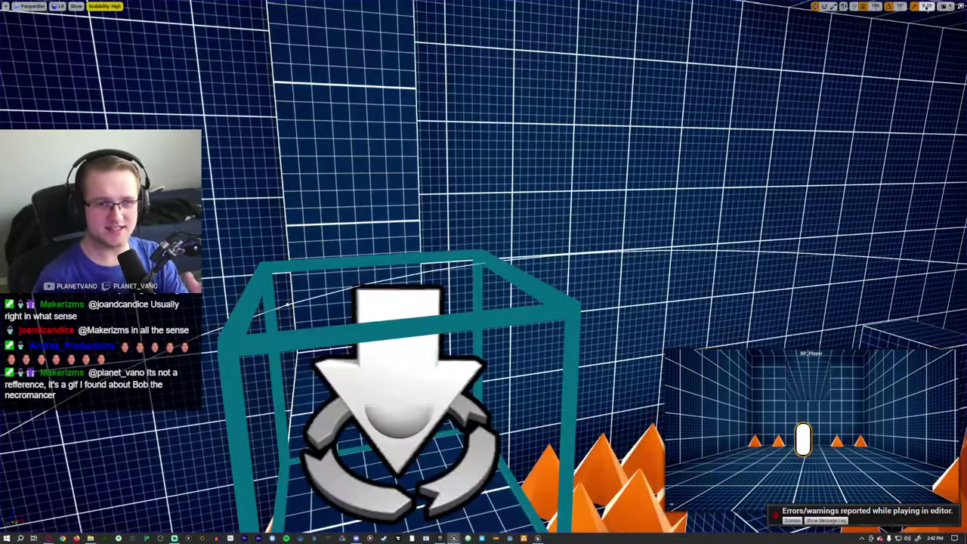
key("F11")
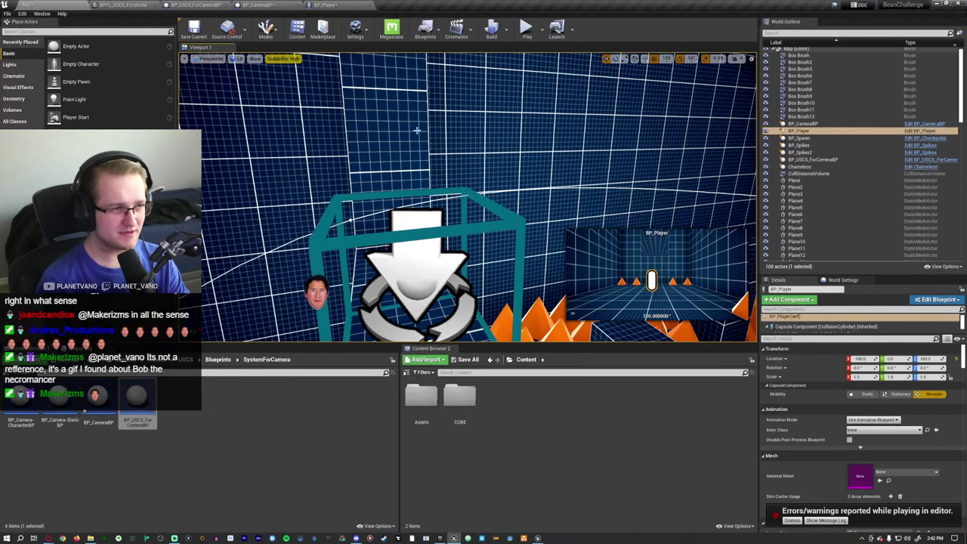
Remove the Nearly Equal check and its Branch from BP_Player's Spring Arm Control graph, and play-test the result
left_click(325, 5)
right_click_drag(449, 140, 259, 174)
scroll(260, 174, "down", 1)
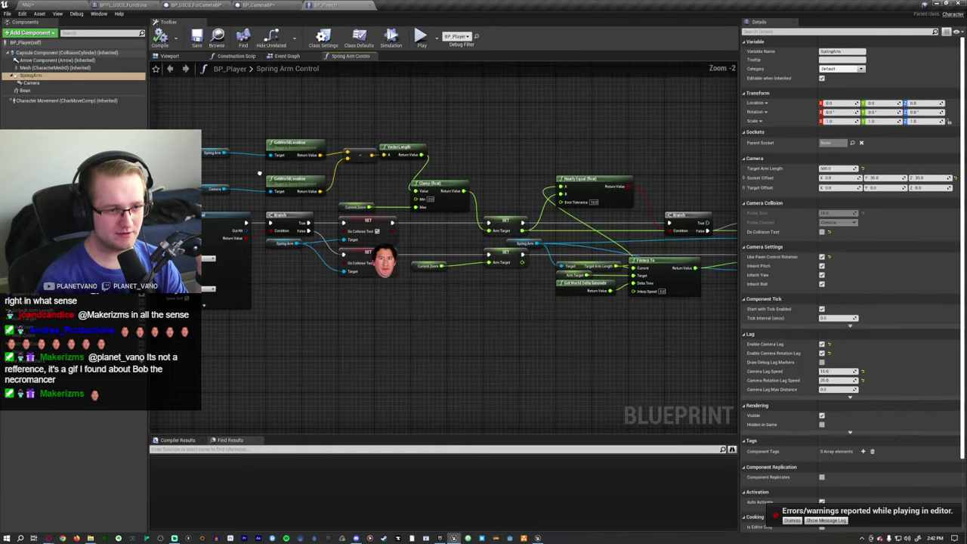
left_click_drag(595, 219, 595, 218)
key("Delete")
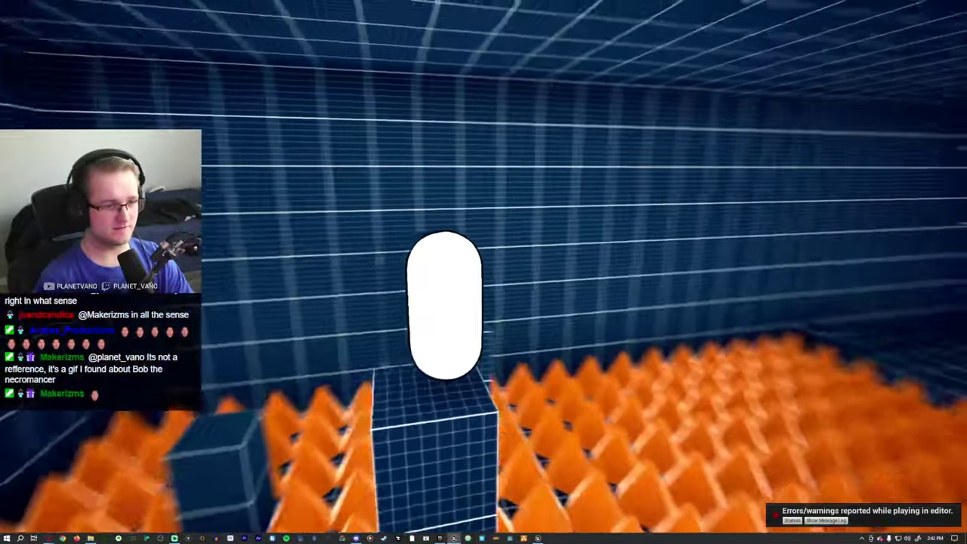
key("F11")
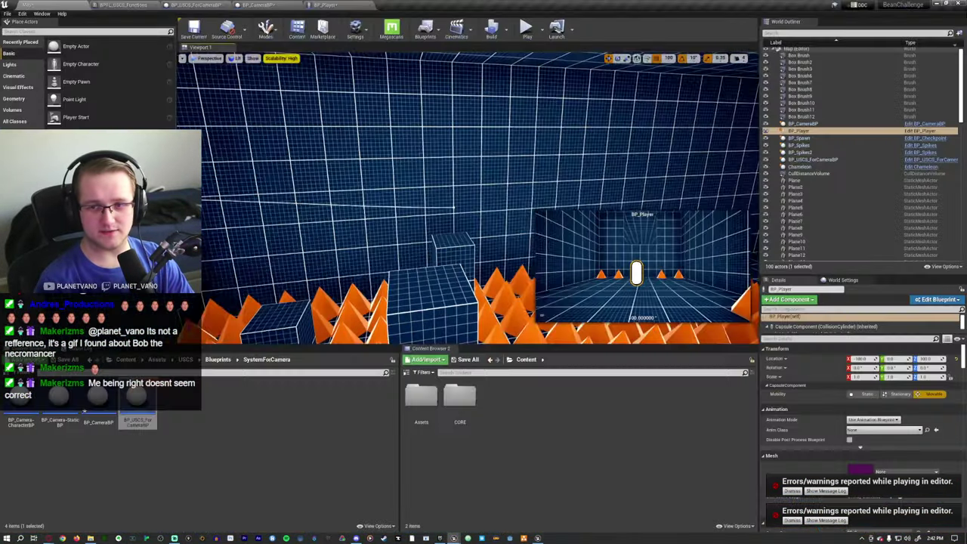
Delete the BP_USCS_ForCameraBP and BP_CameraBP actors from the Map level
key("f")
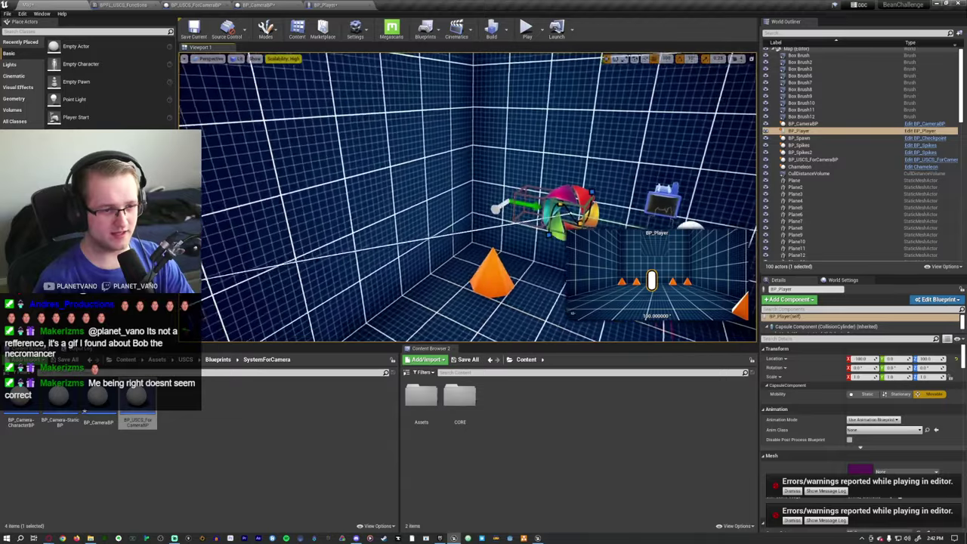
left_click(559, 208)
key("Delete")
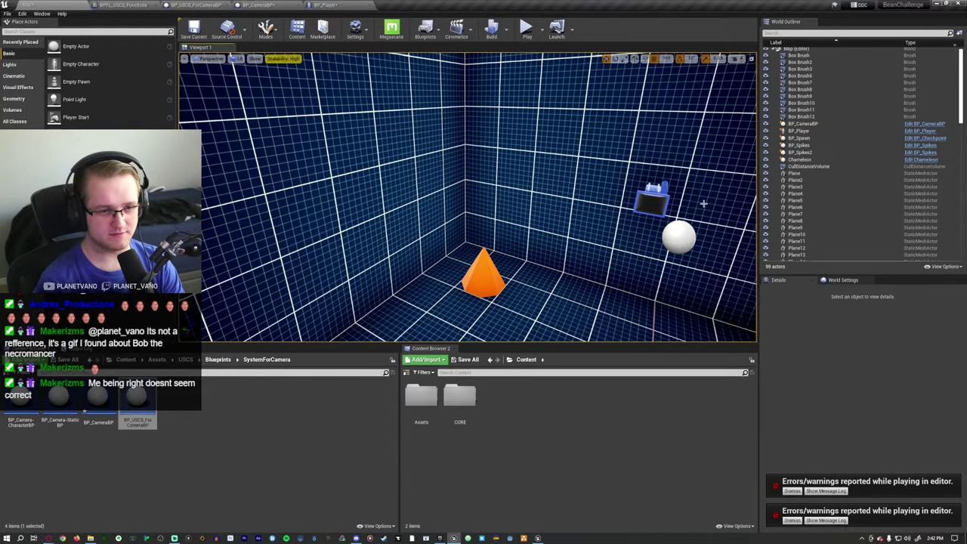
left_click(662, 200)
key("Delete")
key("ctrl+z")
mouse_move(663, 200)
left_mouse_down()
mouse_move(591, 245)
mouse_move(605, 260)
left_mouse_up()
key("Delete")
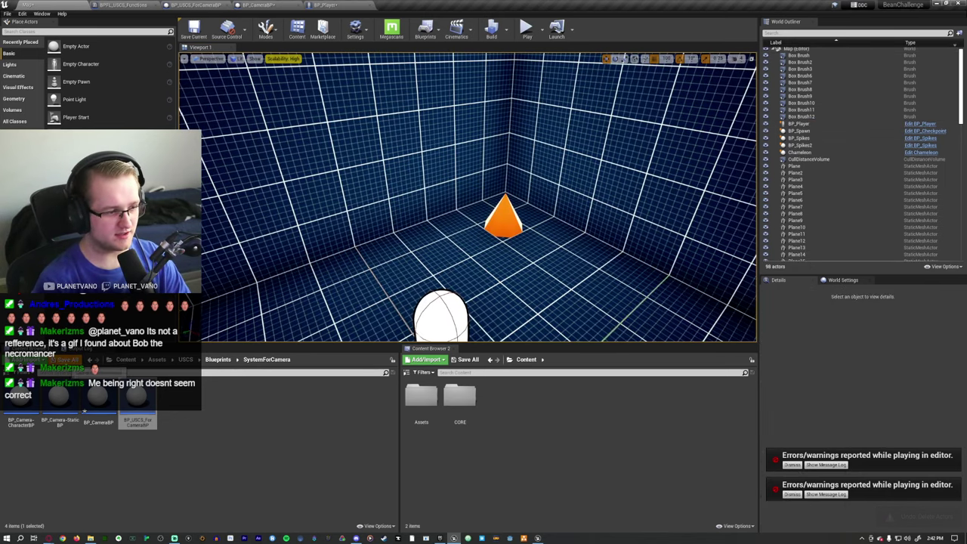
Save all modified assets and the Map level, and dismiss the remaining error notices
key("ctrl+shift+s")
left_click(558, 340)
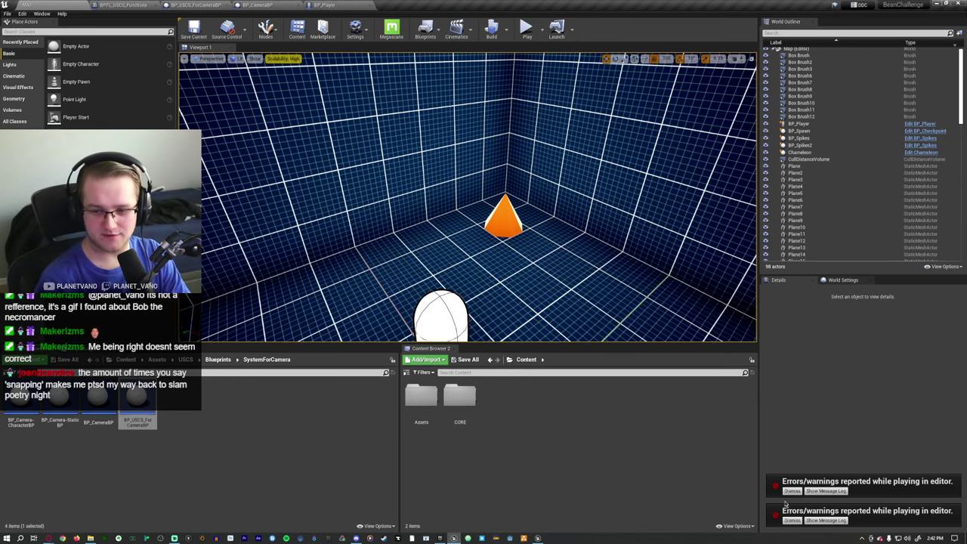
left_click(793, 492)
left_click(793, 521)
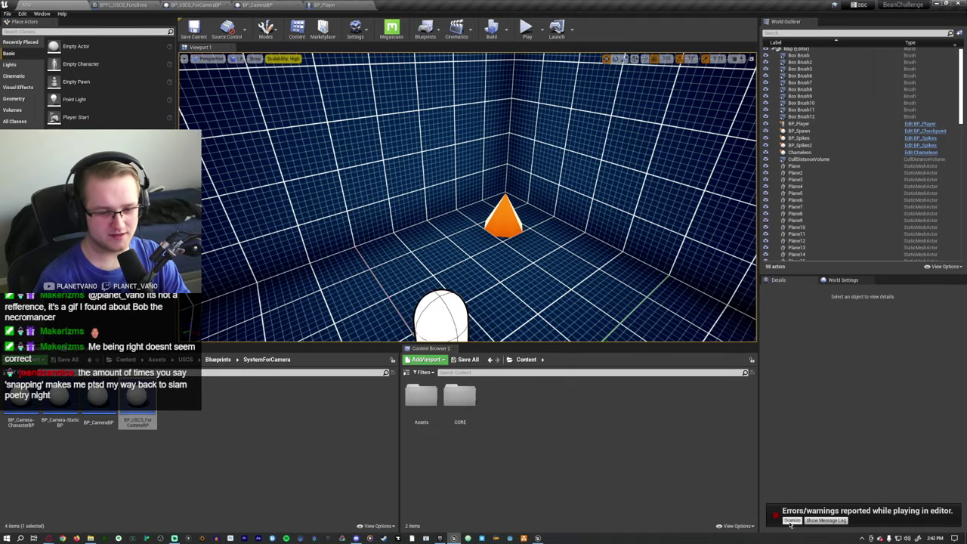
Play-test the Map level without the spline camera actors and return to the full editor layout
scroll(553, 277, "up", 3)
key("alt+p")
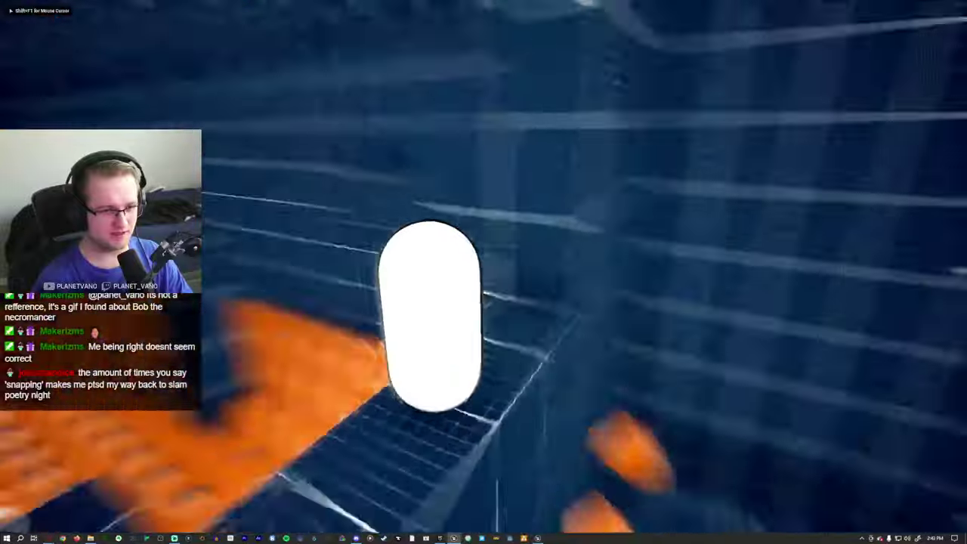
key("Escape")
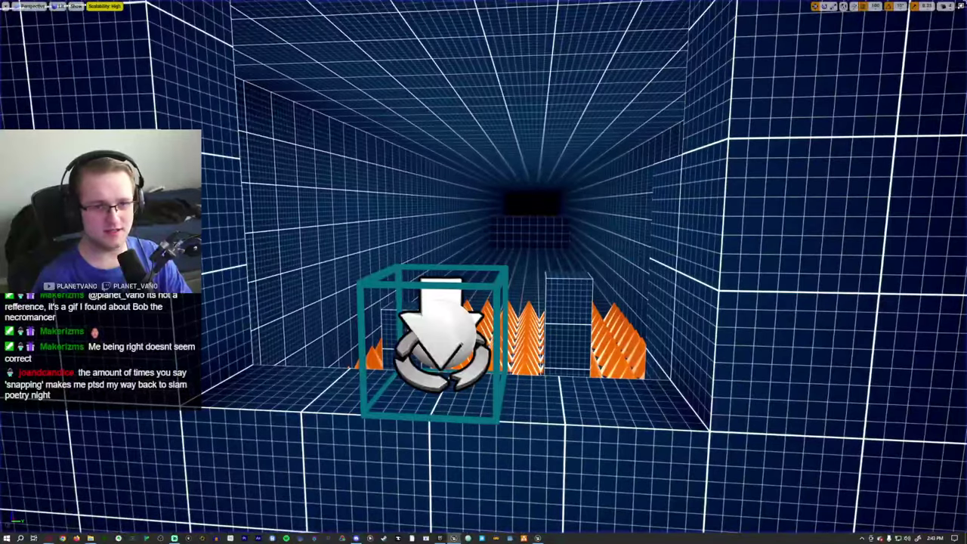
key("F11")
Close the BPFL_USCS_Functions, BP_USCS_ForCameraBP and BP_CameraBP editors and bring up BP_Player
left_click(156, 4)
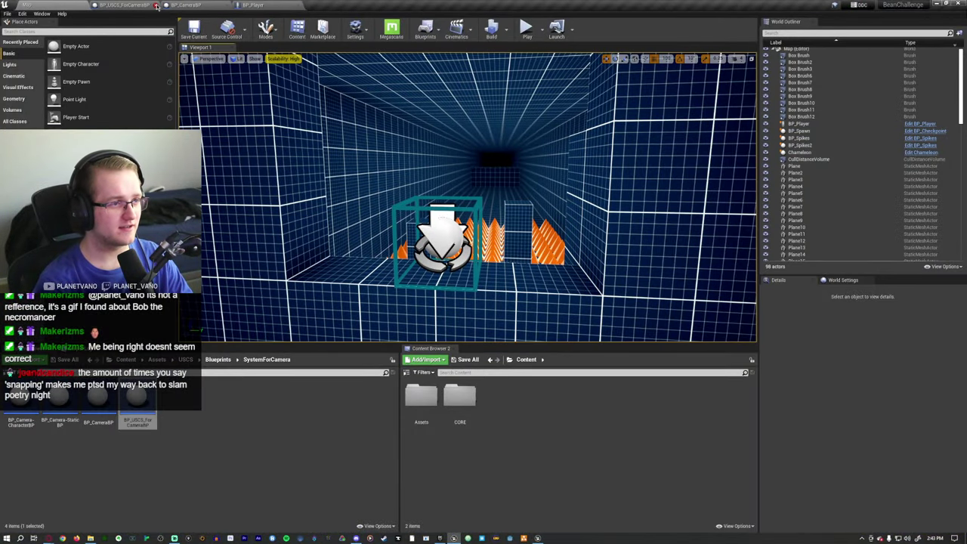
left_click(156, 5)
left_click(156, 5)
left_click(121, 4)
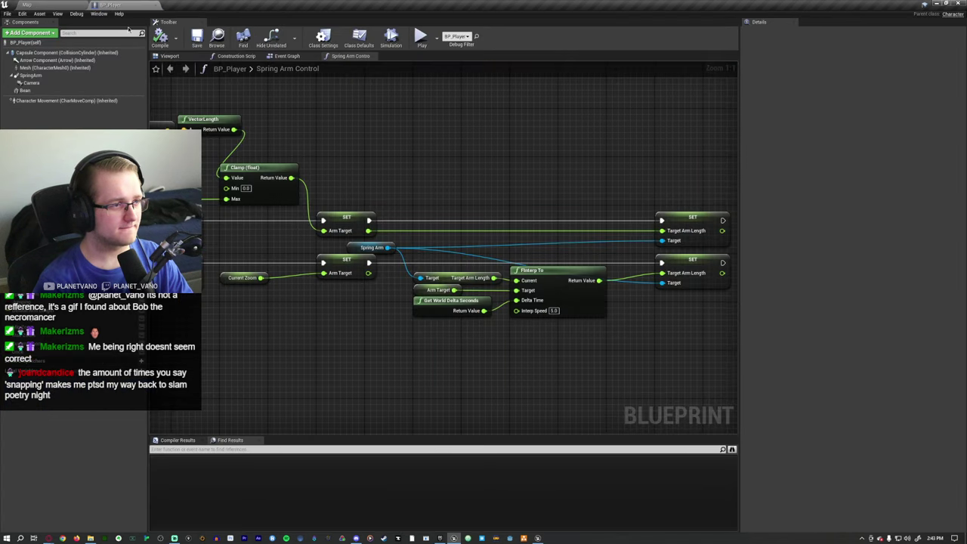
Enable the motion blur Amount override on BP_Player's Camera component and change its value
left_click(67, 84)
left_click(832, 31)
type("motion")
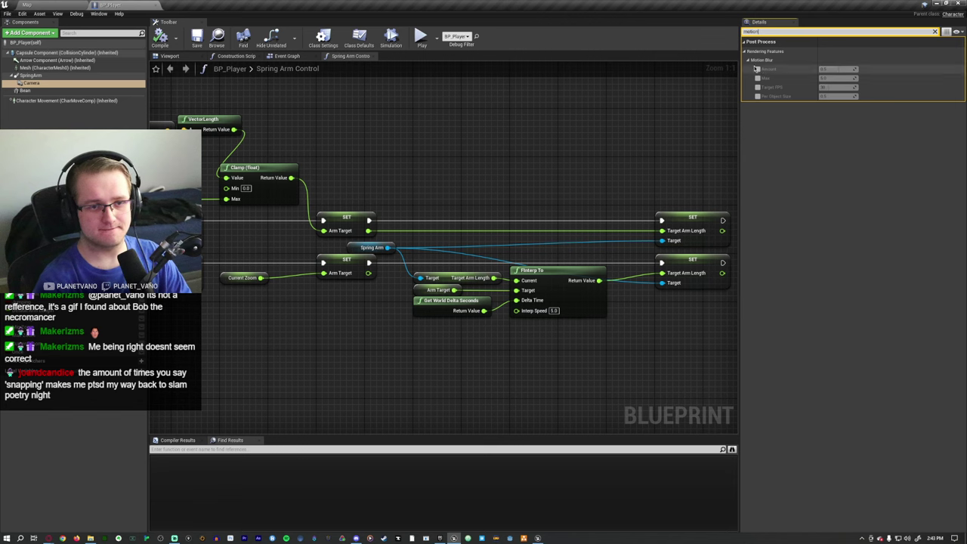
left_click(759, 70)
left_click(843, 69)
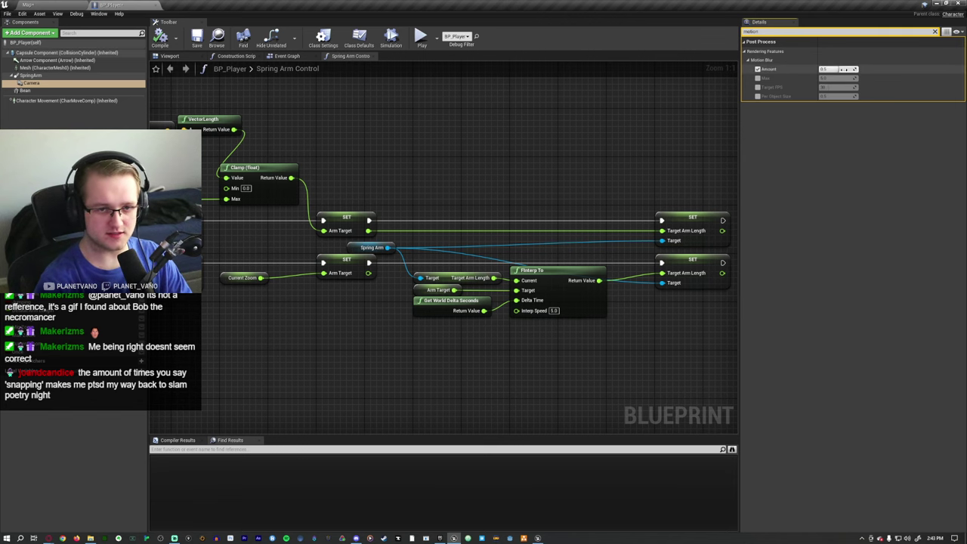
Play-test the Map level to judge the camera's new motion blur, and return to the full editor layout
left_click(29, 5)
key("alt+p")
left_click(386, 219)
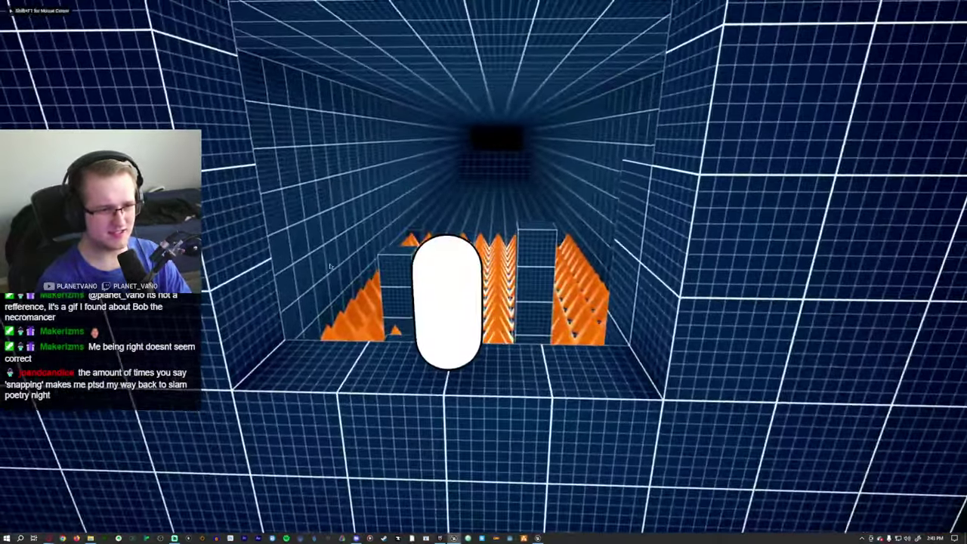
key("Escape")
key("F11")
Readjust the Camera's motion blur Amount in BP_Player and play-test the Map level with it
left_click(106, 5)
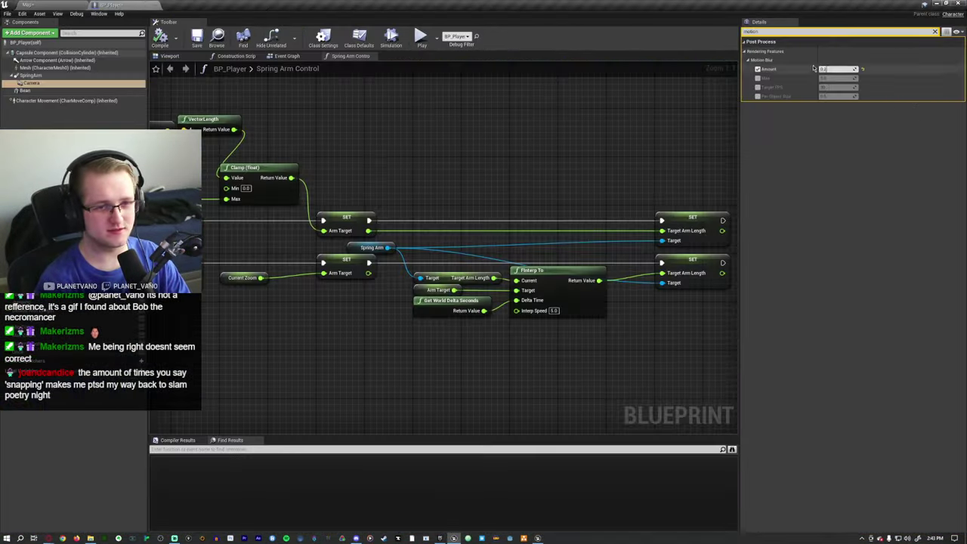
left_click(839, 69)
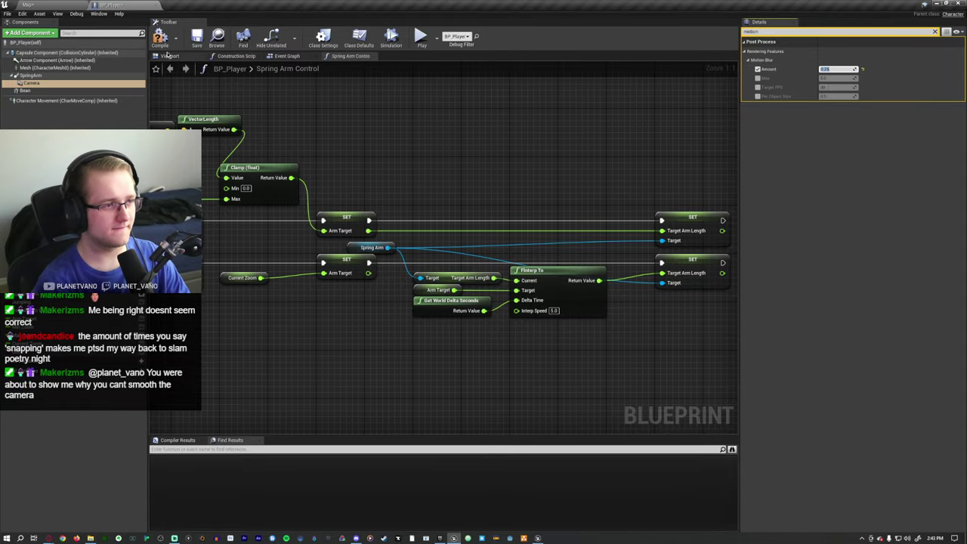
left_click(71, 3)
key("alt+p")
key("F11")
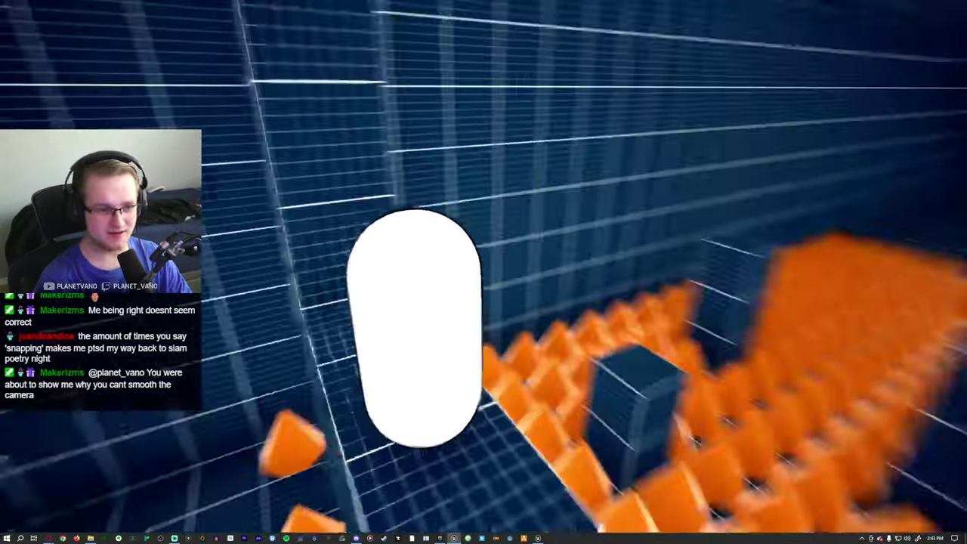
key("Escape")
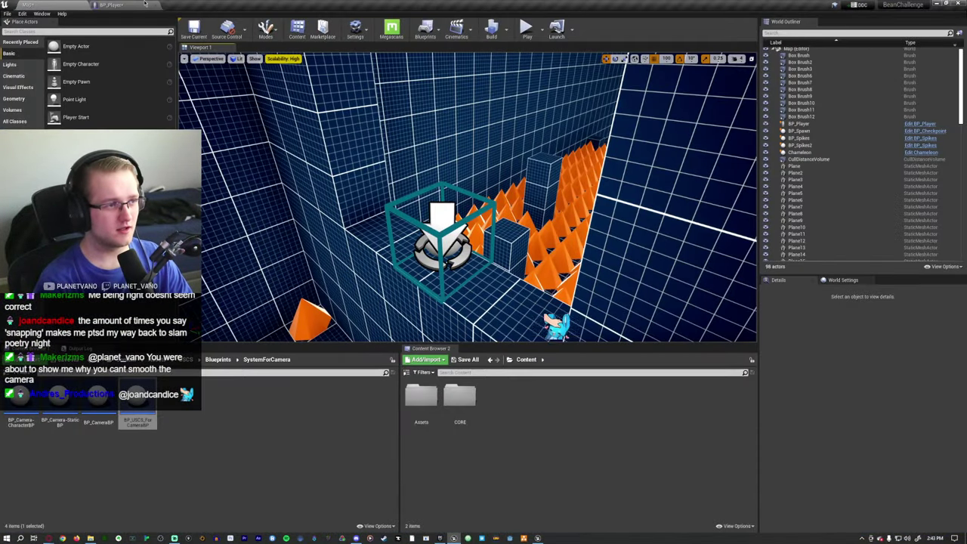
In BP_Player's Spring Arm Control, clear the details filter and wire the function entry straight to the lower Arm Target setter, bypassing the sphere trace
left_click(91, 4)
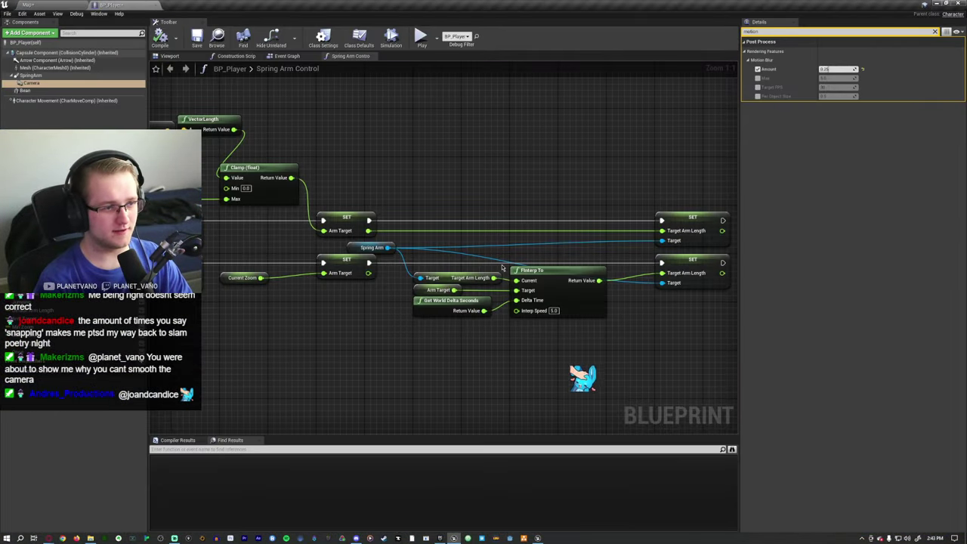
left_click(935, 32)
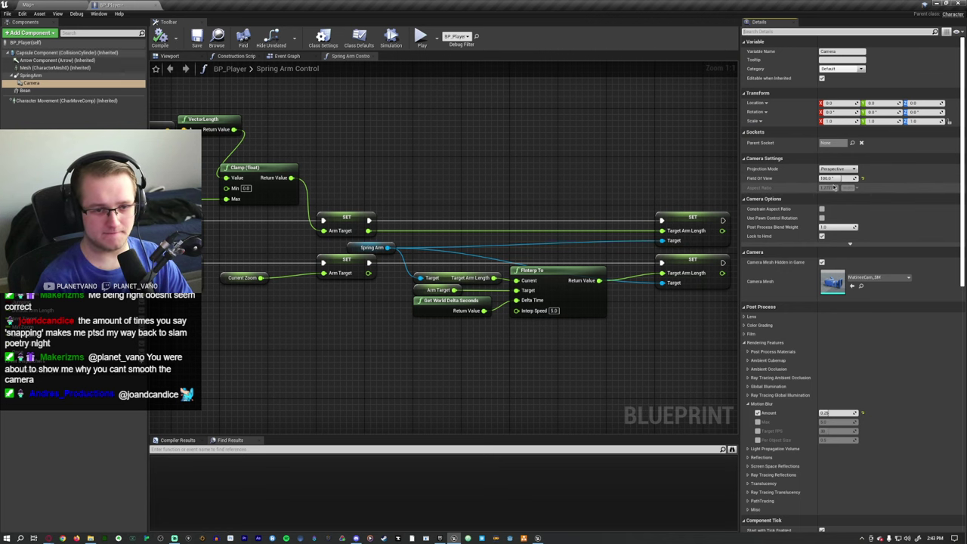
scroll(684, 220, "down", 2)
right_click_drag(357, 102, 839, 224)
right_click_drag(746, 248, 549, 243)
scroll(549, 243, "up", 2)
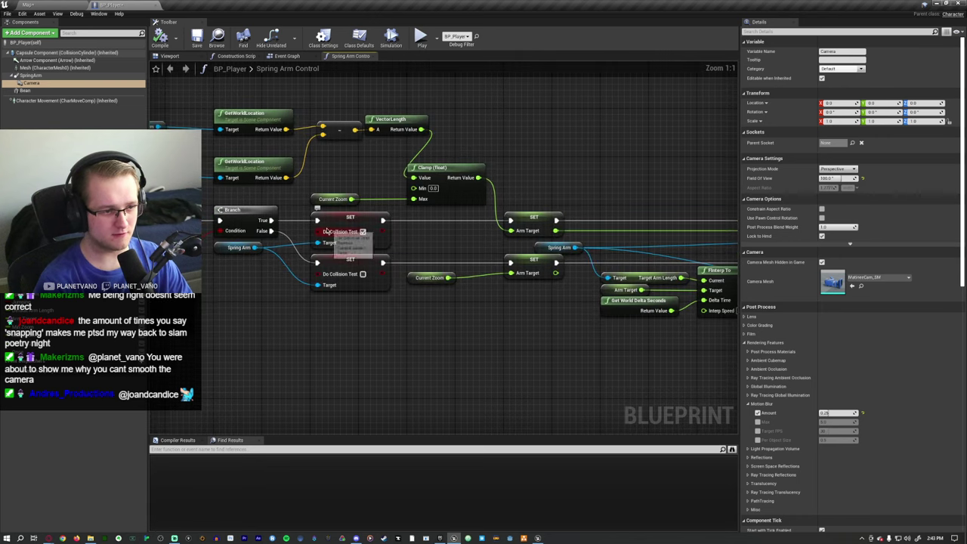
scroll(335, 236, "down", 2)
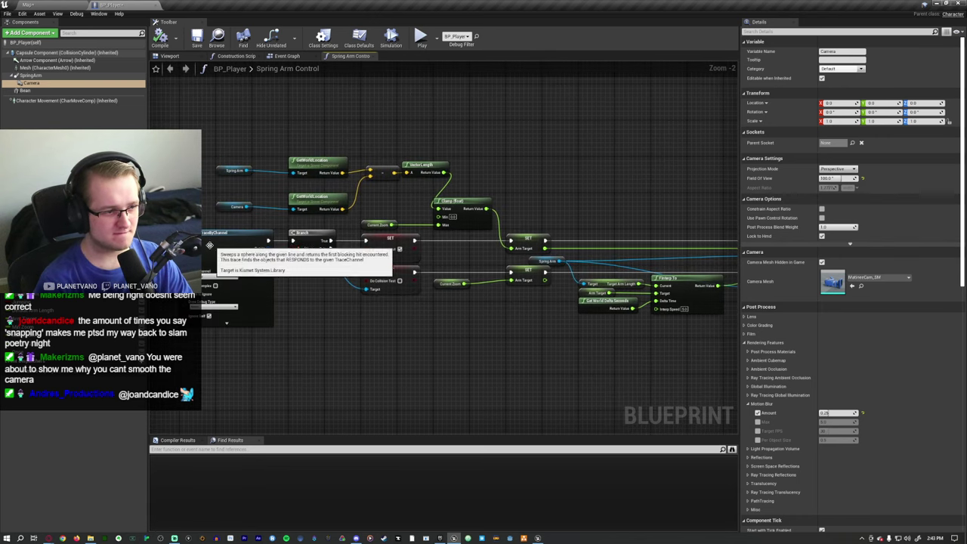
left_click_drag(257, 247, 379, 251)
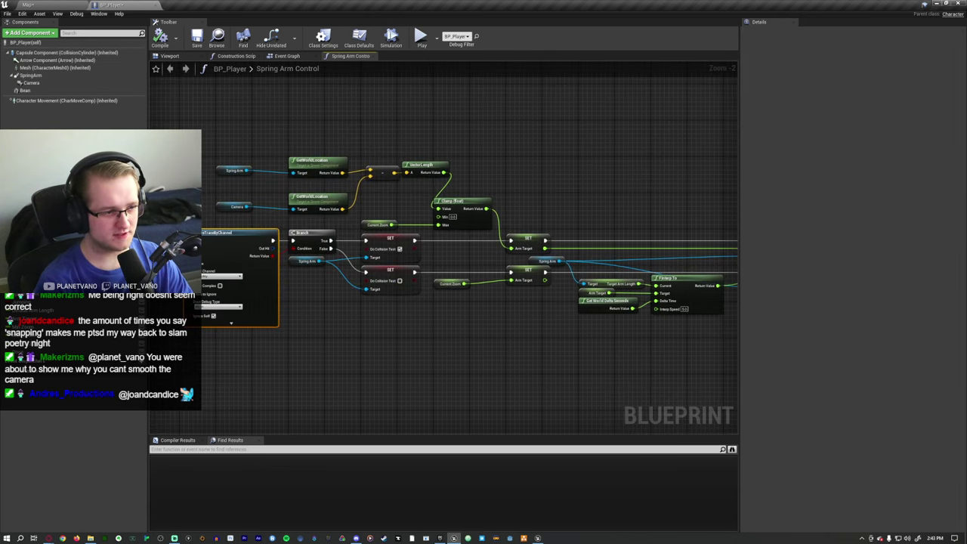
left_click_drag(270, 257, 521, 273)
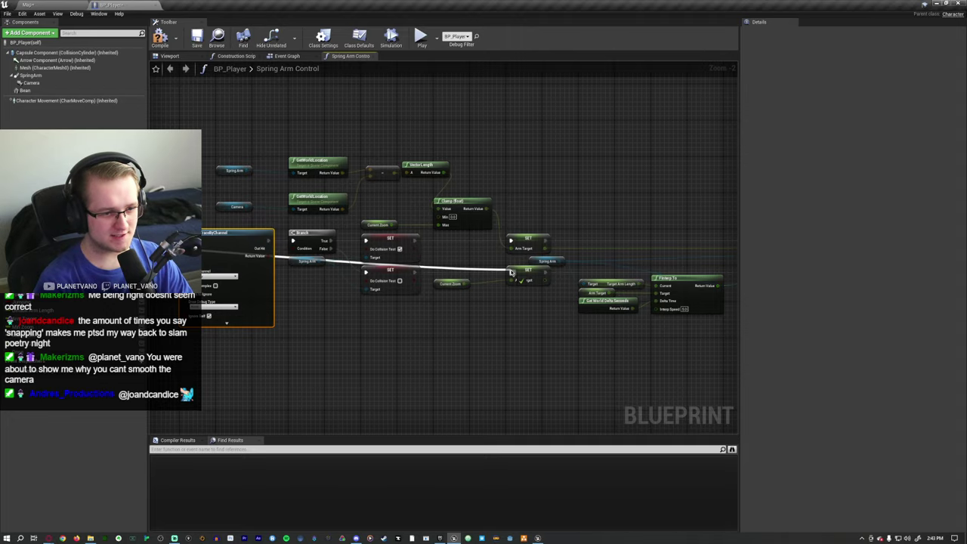
Play-test the Map level full screen with the sphere trace bypassed, and return to BP_Player
left_click(422, 37)
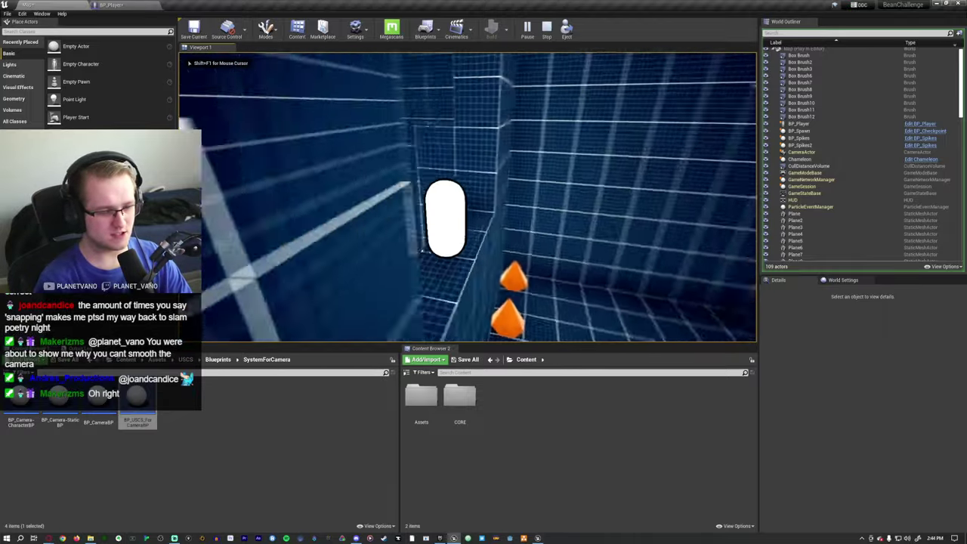
key("F11")
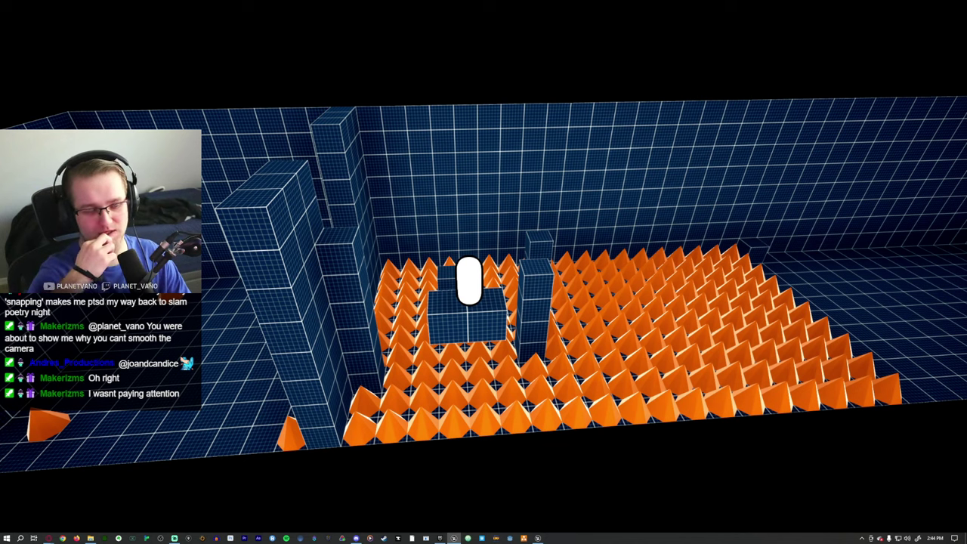
key("Escape")
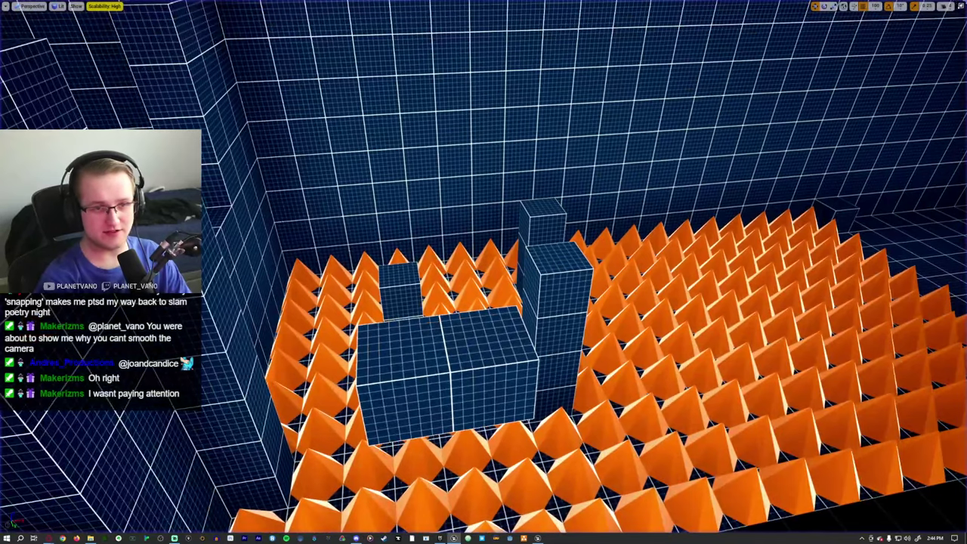
left_click(959, 6)
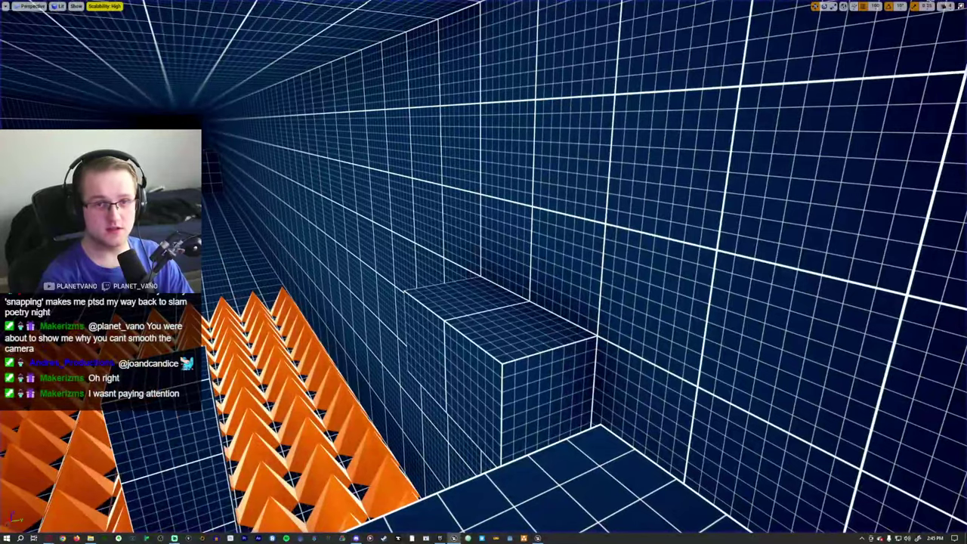
key("Escape")
left_click(109, 6)
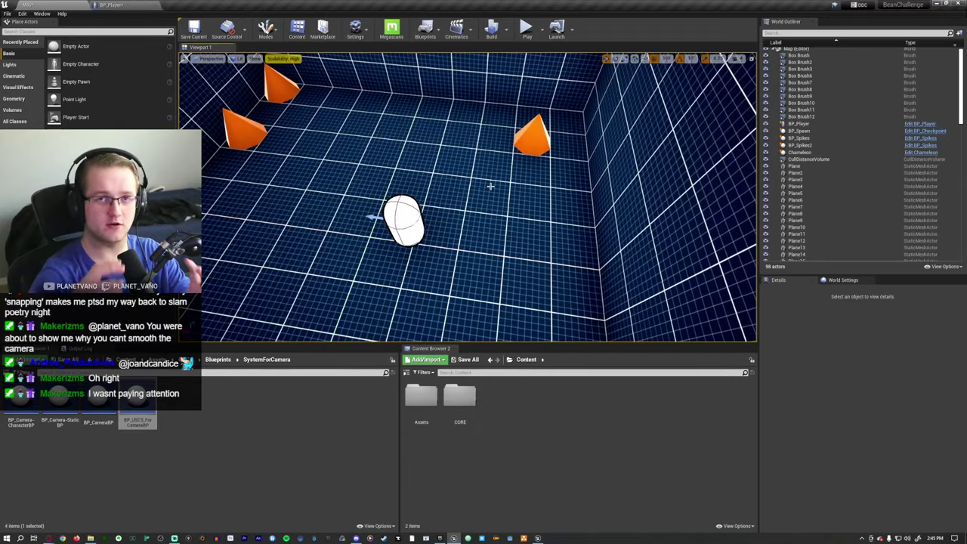
Play-test the bean among the spike-pit platforms again, restore the editor layout and reopen BP_Player
right_click_drag(490, 186, 493, 186)
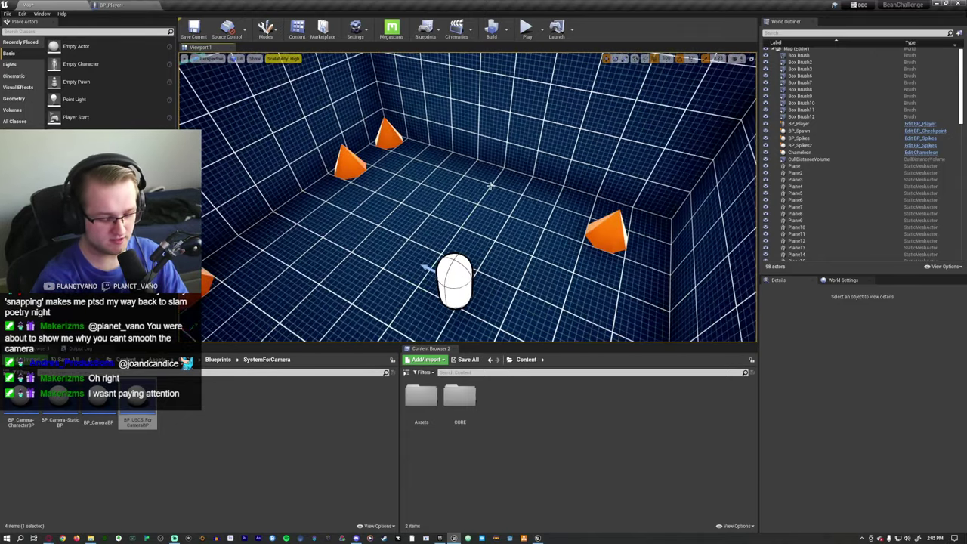
key("alt+p")
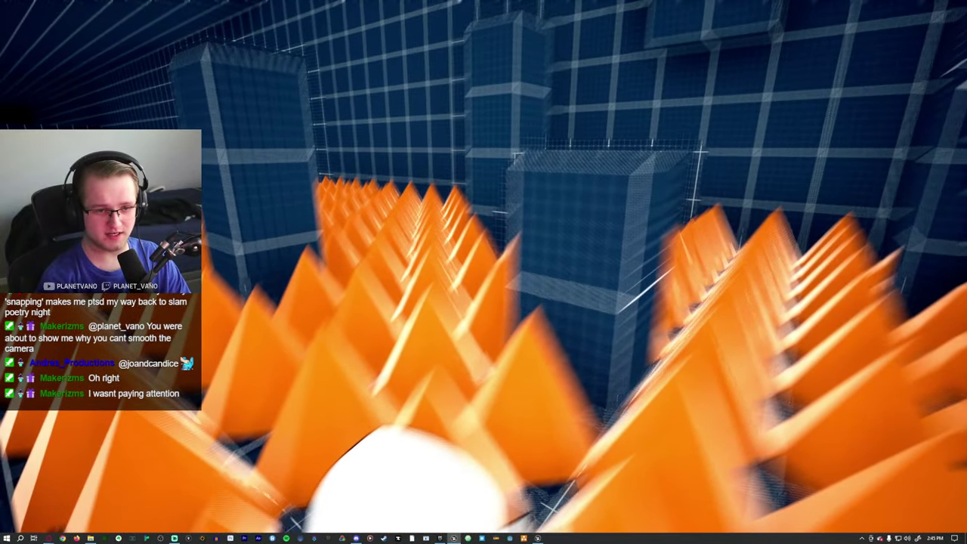
key("Escape")
left_click(958, 7)
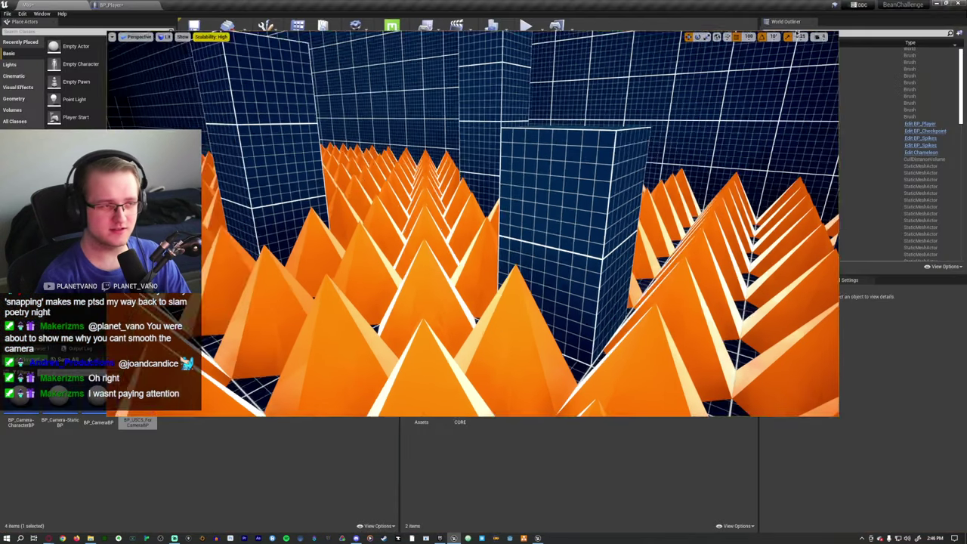
left_click(110, 5)
left_click(31, 82)
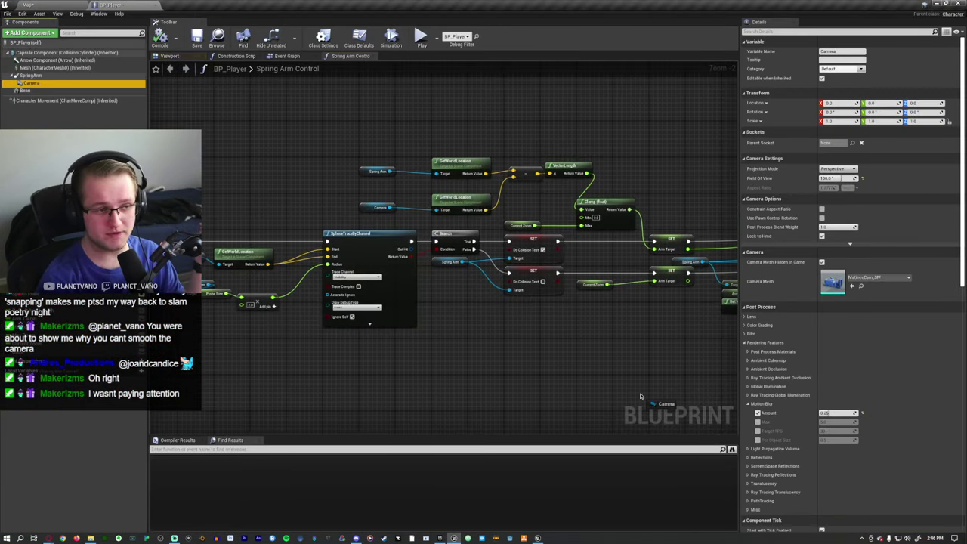
left_click_drag(31, 82, 572, 357)
key("Delete")
right_click_drag(508, 313, 482, 309)
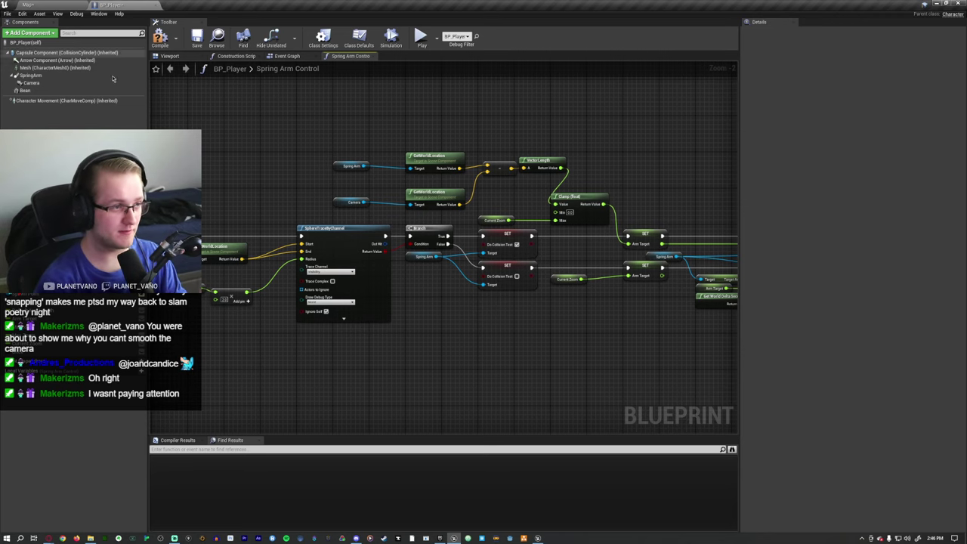
Examine the SpringArm component's collision and lag settings and the sphere trace inputs in the Spring Arm Control graph
left_click(49, 77)
scroll(806, 240, "down", 8)
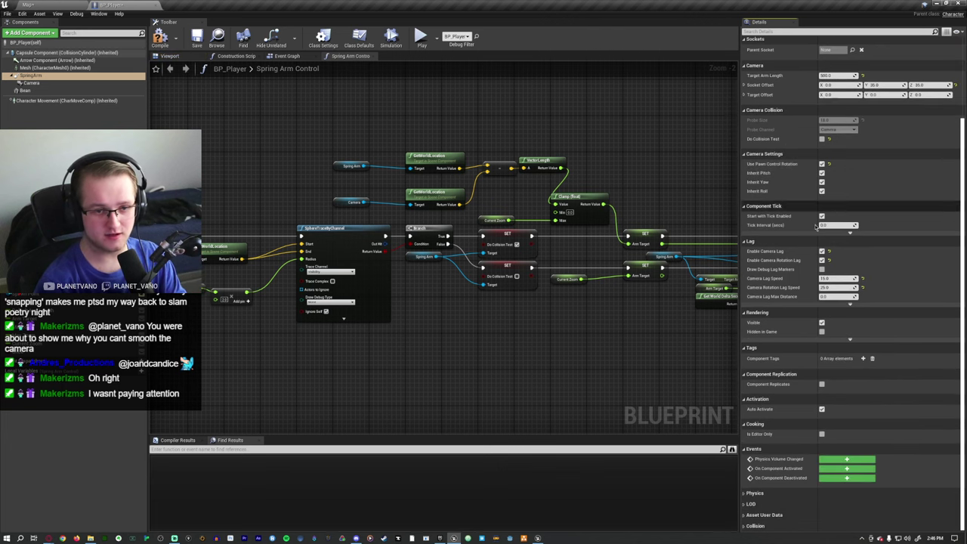
scroll(806, 240, "up", 1)
scroll(753, 239, "up", 4)
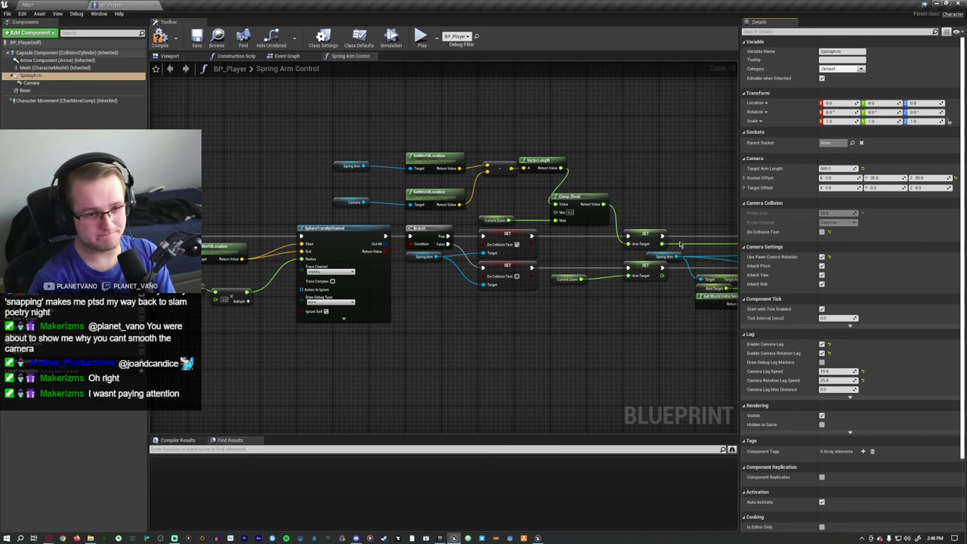
right_click_drag(686, 234, 614, 221)
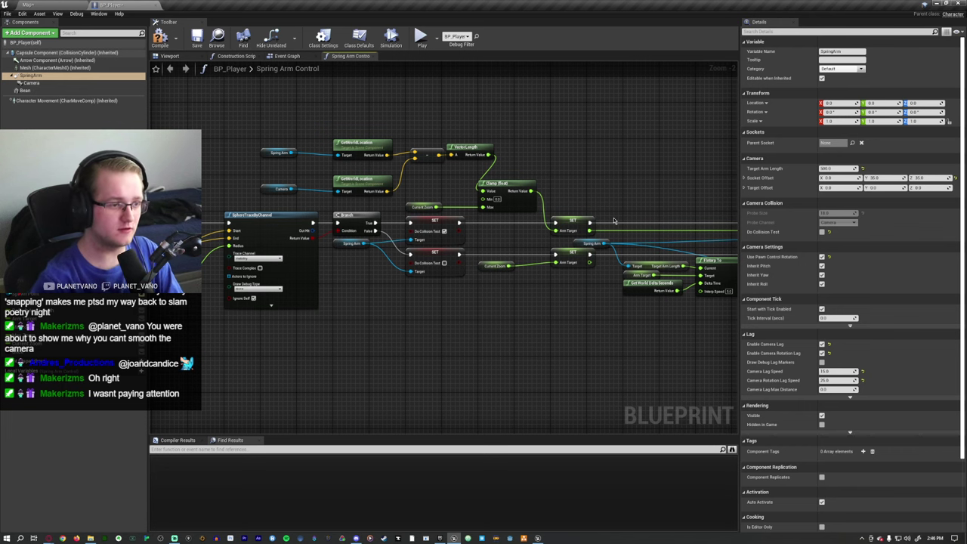
right_click_drag(614, 220, 872, 208)
scroll(349, 313, "up", 1)
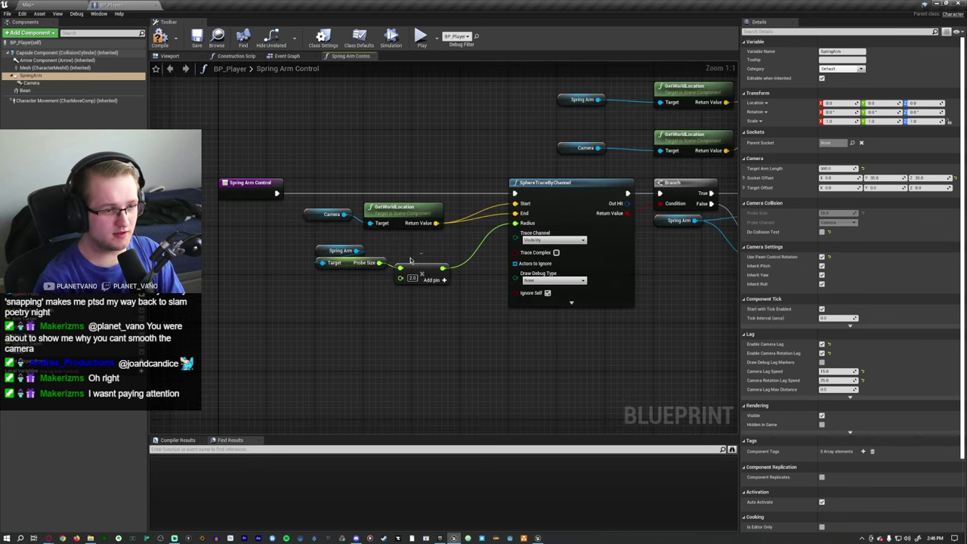
left_click(348, 300)
scroll(354, 299, "up", 1)
right_click_drag(405, 297, 103, 273)
Rewire the Branch's True and False outputs directly into their Arm Target setters, bypassing both Do Collision Test setters
left_click_drag(454, 210, 542, 263)
left_click(541, 263)
right_click_drag(541, 263, 517, 257)
left_click_drag(526, 325, 434, 203)
right_click_drag(566, 242, 512, 242)
left_click_drag(388, 214, 582, 215, "ctrl")
right_click_drag(582, 216, 527, 206)
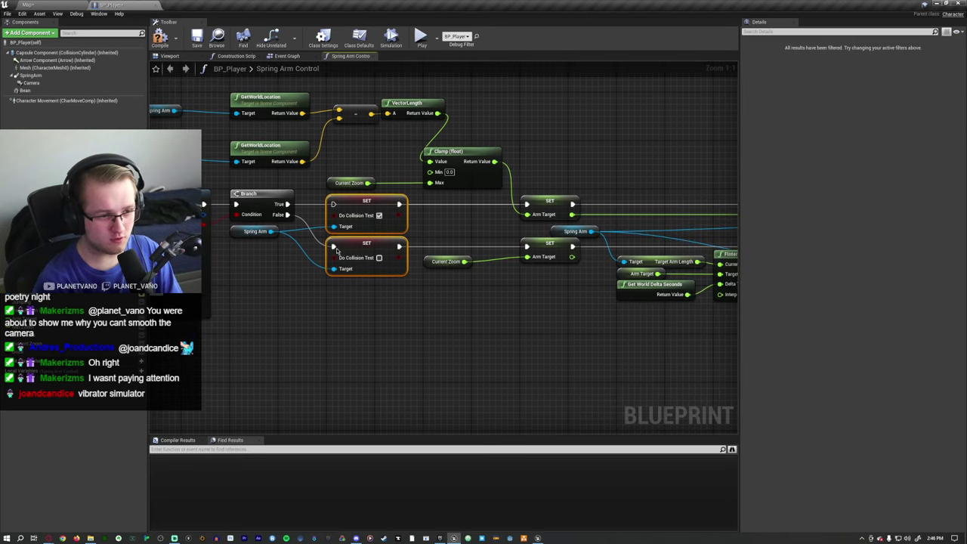
left_click_drag(334, 247, 527, 247, "ctrl")
left_click(463, 233)
right_click_drag(464, 233, 439, 229)
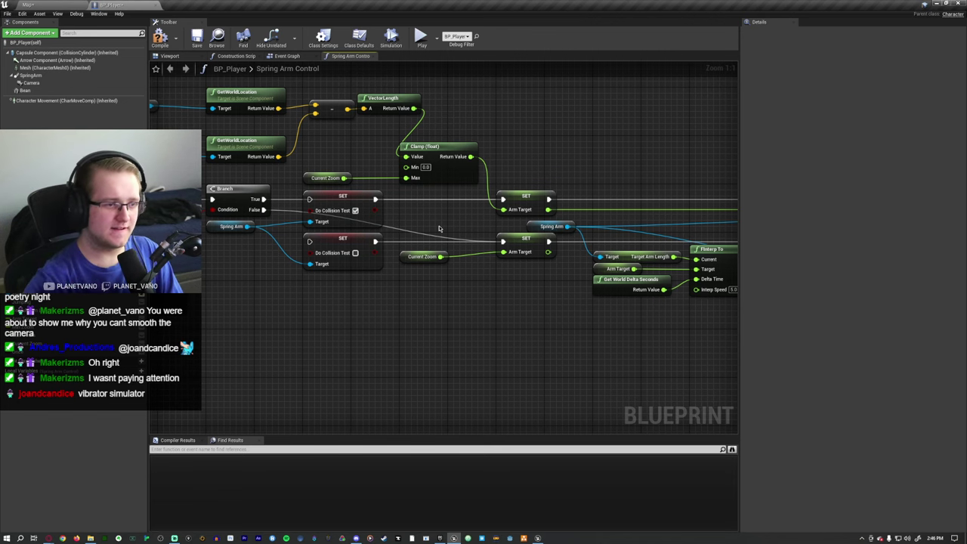
right_click_drag(439, 228, 500, 213)
left_click_drag(441, 270, 363, 175)
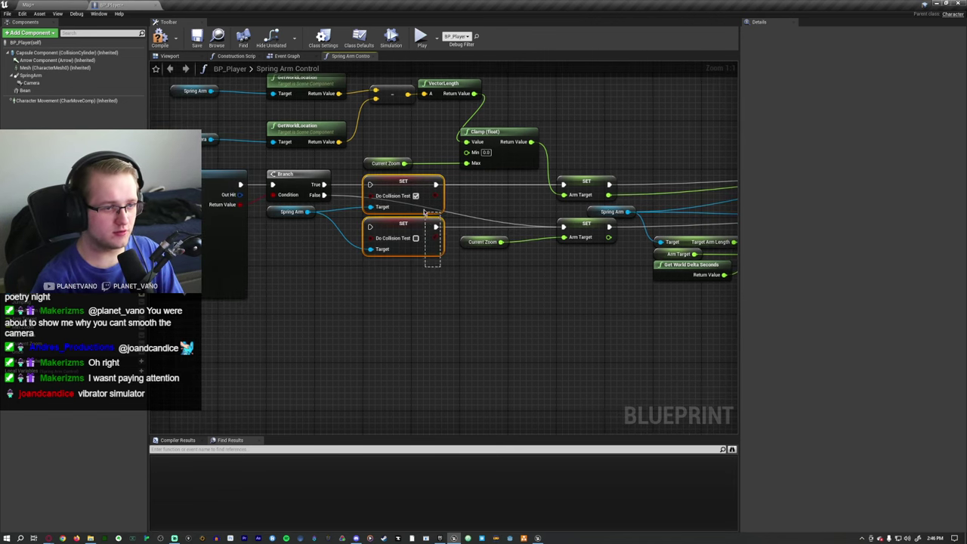
Play-test the Map level without the Do Collision Test switching, and return to the full editor layout
left_click(69, 5)
key("alt+p")
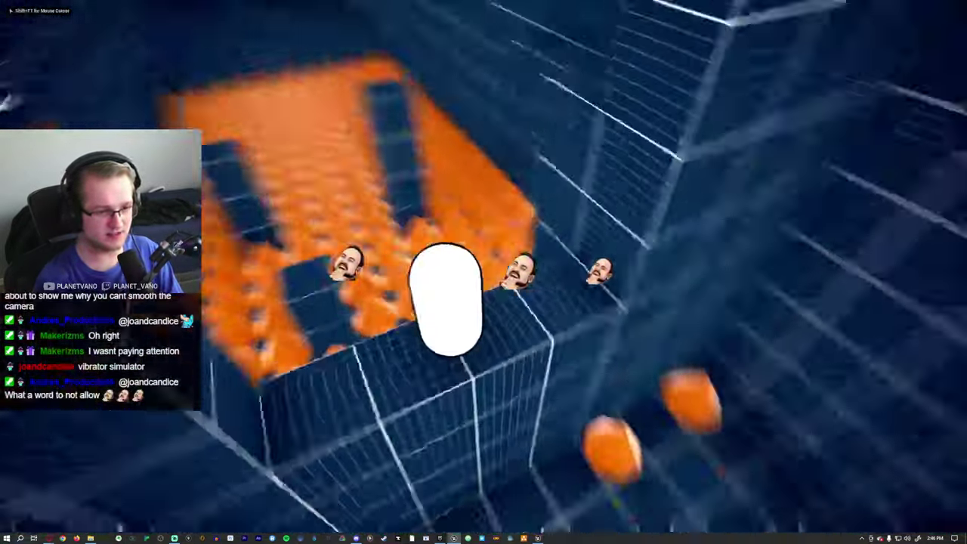
key("Escape")
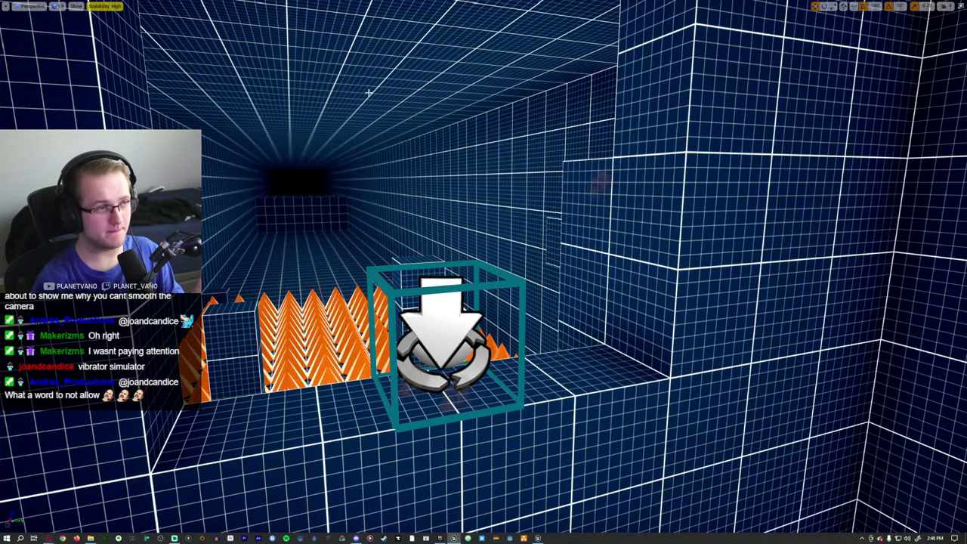
key("F11")
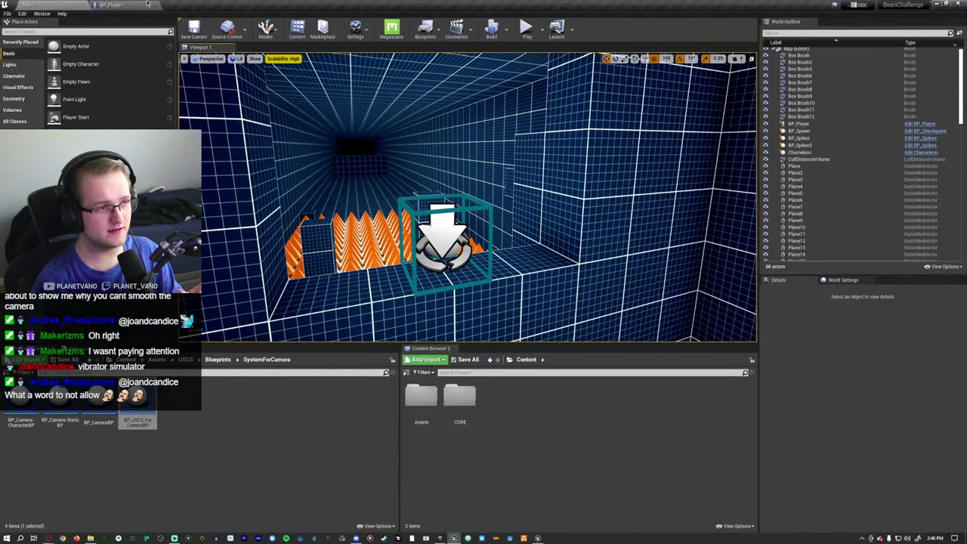
Duplicate the SphereTraceByChannel node in BP_Player's Spring Arm Control graph and place the copy below the Do Collision Test setters
left_click(110, 5)
right_click_drag(394, 346, 540, 291)
left_click(325, 227)
key("ctrl+c")
key("ctrl+v")
left_click_drag(506, 313, 530, 261)
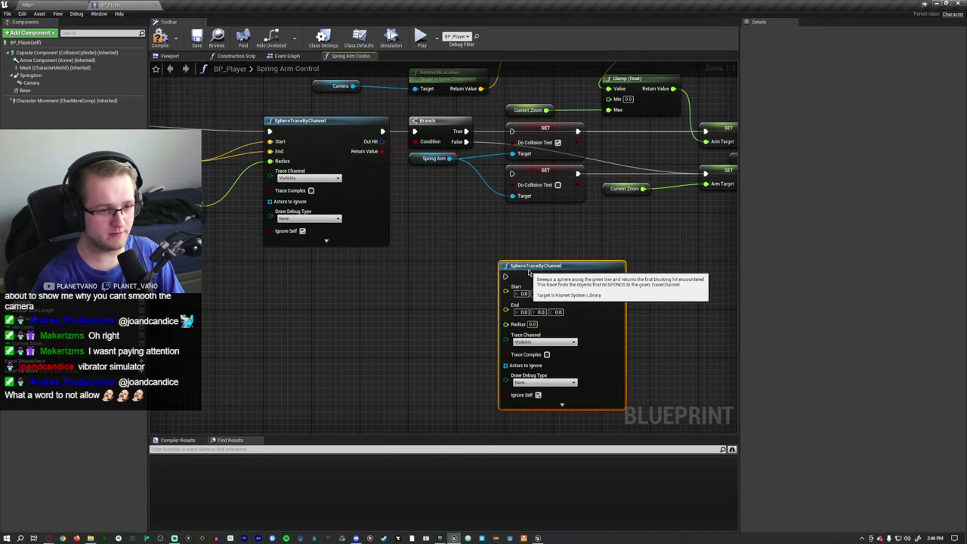
Connect the Branch's True output to the execution input of the duplicated SphereTraceByChannel
right_click_drag(535, 226, 448, 269)
left_click_drag(506, 145, 409, 256)
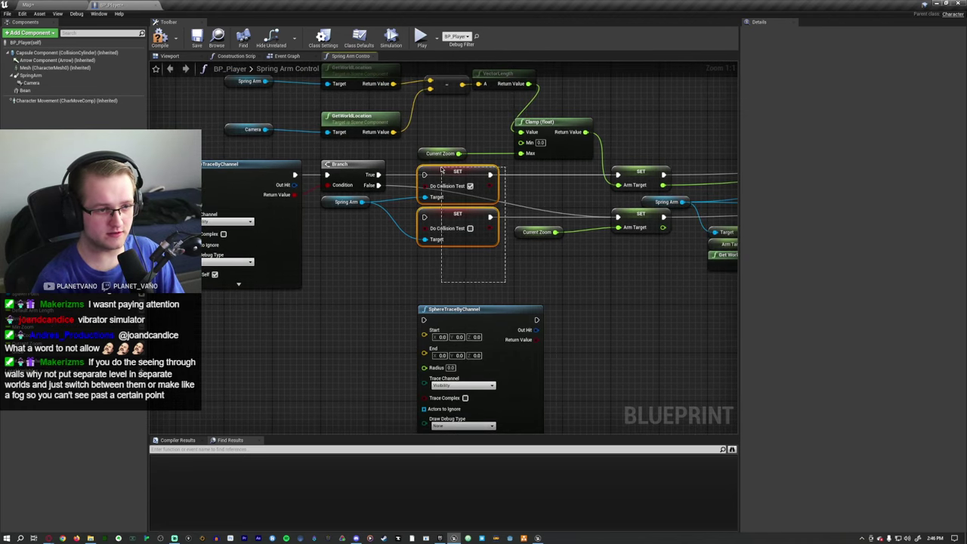
left_click(409, 256)
right_click_drag(409, 256, 468, 198)
left_click_drag(436, 118, 483, 261)
Connect the Spring Arm's world location to the duplicated trace's Start and the Camera's world location to its End
scroll(454, 268, "down", 2)
right_click_drag(391, 275, 333, 355)
scroll(424, 278, "up", 1)
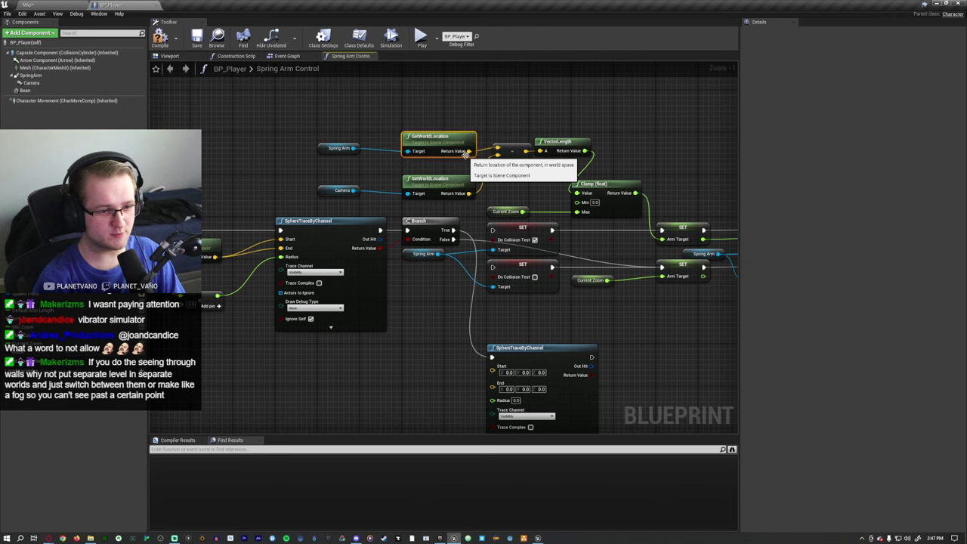
left_click_drag(467, 151, 492, 366)
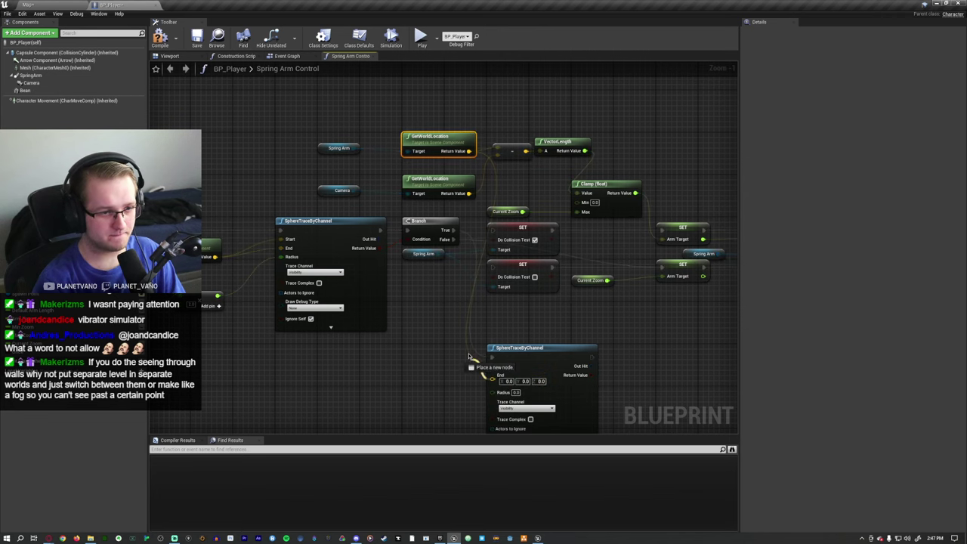
left_click_drag(469, 193, 493, 378)
Feed the duplicated trace's Radius from the Probe Size multiplied by 2.0
right_click_drag(446, 346, 379, 254)
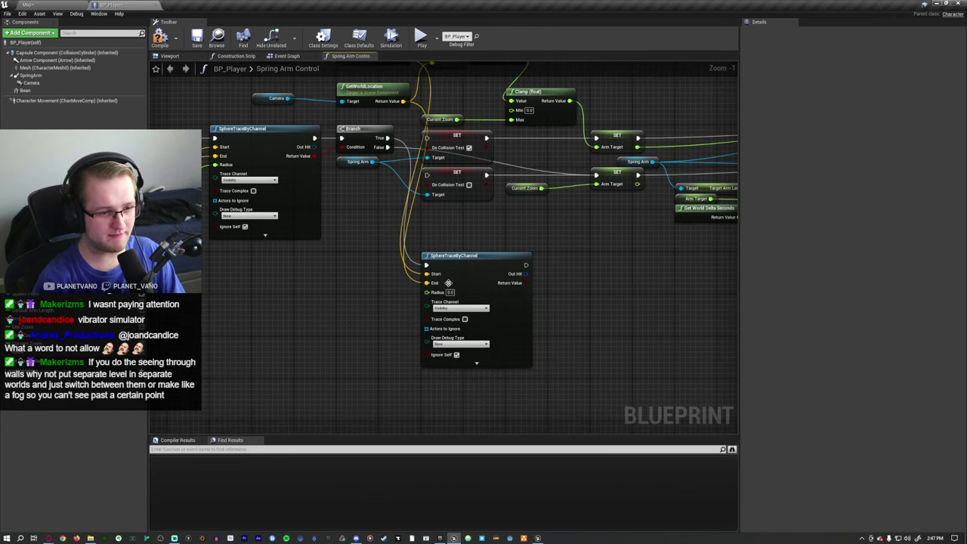
scroll(363, 286, "up", 1)
right_click_drag(363, 285, 520, 284)
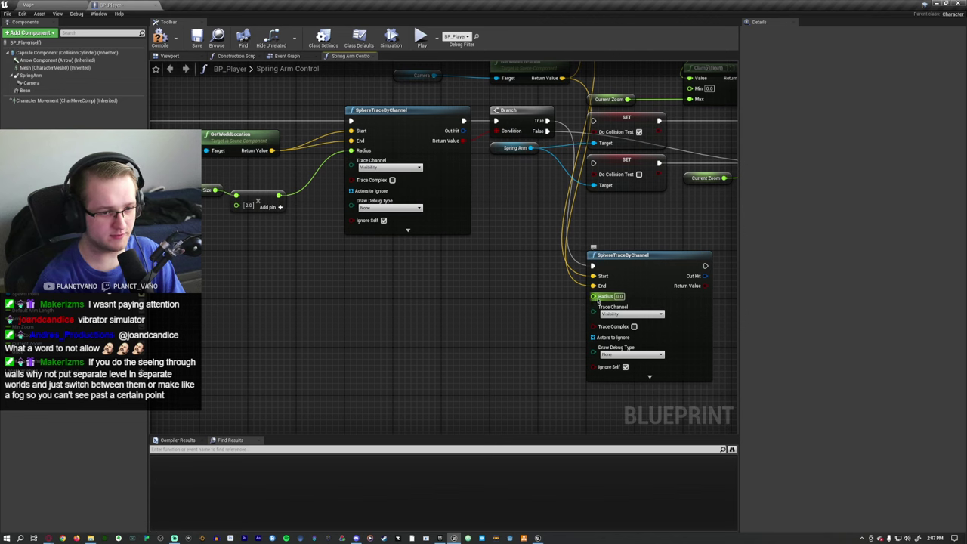
left_click_drag(593, 296, 279, 196)
Add a Branch after the duplicated sphere trace, with the trace's Return Value as its Condition
right_click_drag(345, 287, 114, 284)
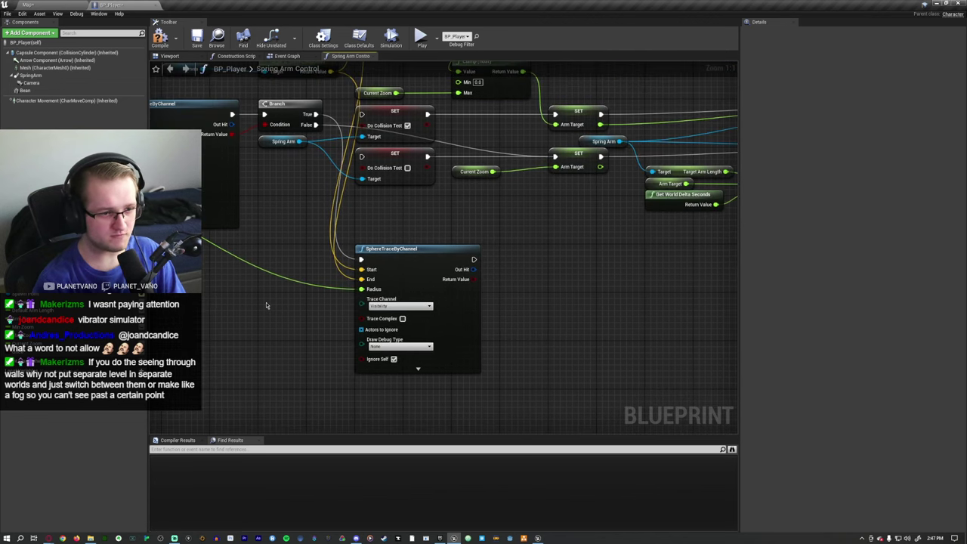
right_click_drag(495, 266, 452, 263)
left_click(457, 255)
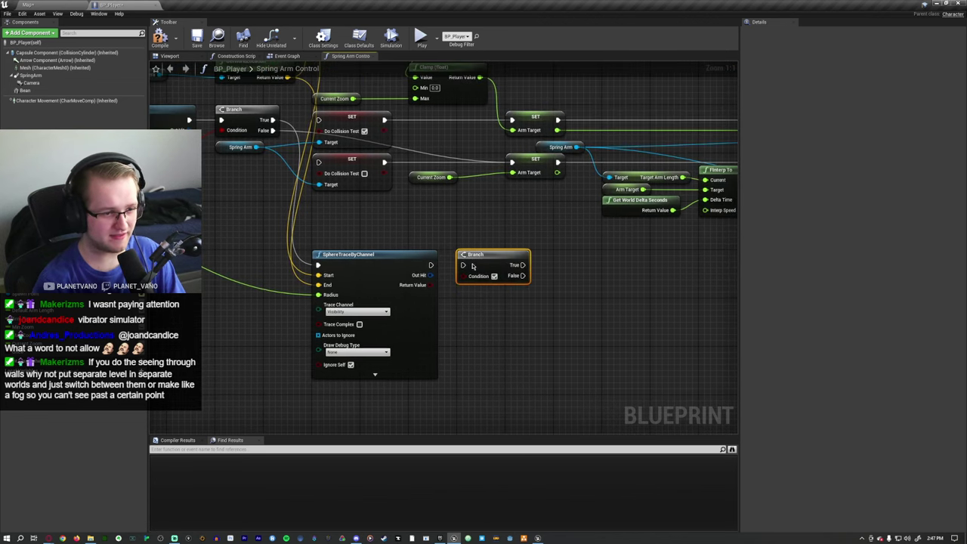
left_click_drag(430, 285, 476, 276)
right_click_drag(174, 226, 454, 285)
left_click(355, 185)
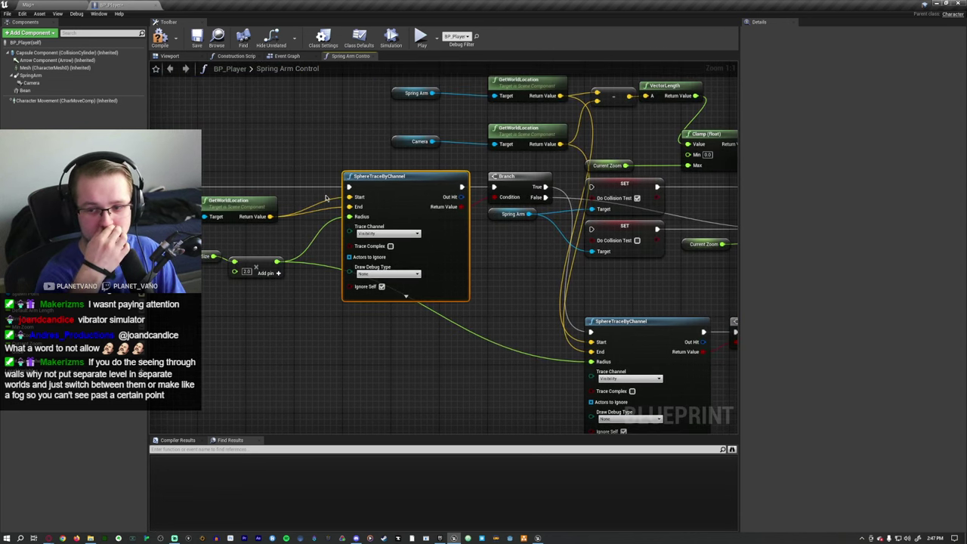
Add a Break Hit Result node to the duplicated sphere trace's Out Hit and expand all of its outputs
right_click_drag(535, 278, 458, 258)
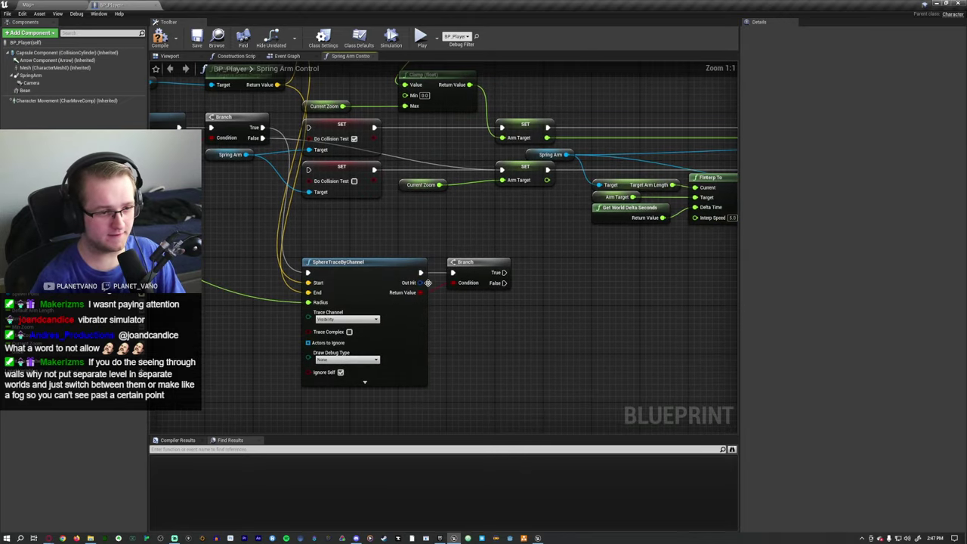
left_click_drag(421, 283, 445, 298)
type("break hit")
key("Return")
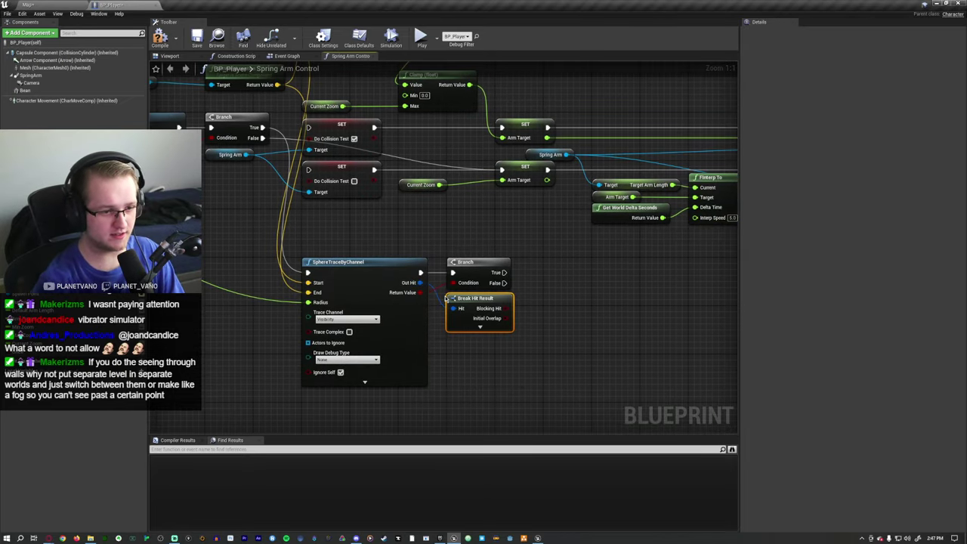
left_click(480, 327)
scroll(582, 353, "down", 2)
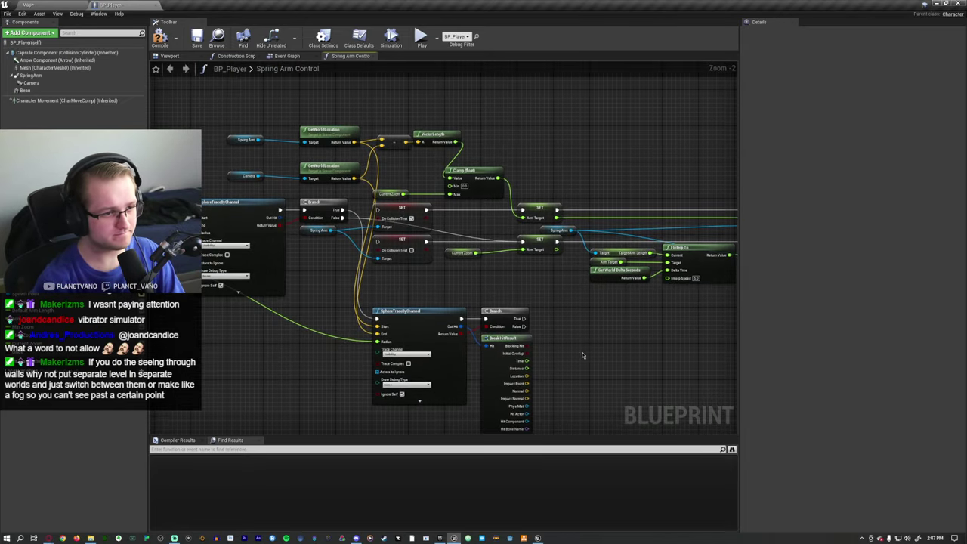
Feed the hit result's Distance into the Clamp's Value and connect the new Branch's True and False to the upper and lower Arm Target SET nodes
right_click_drag(583, 347, 525, 362)
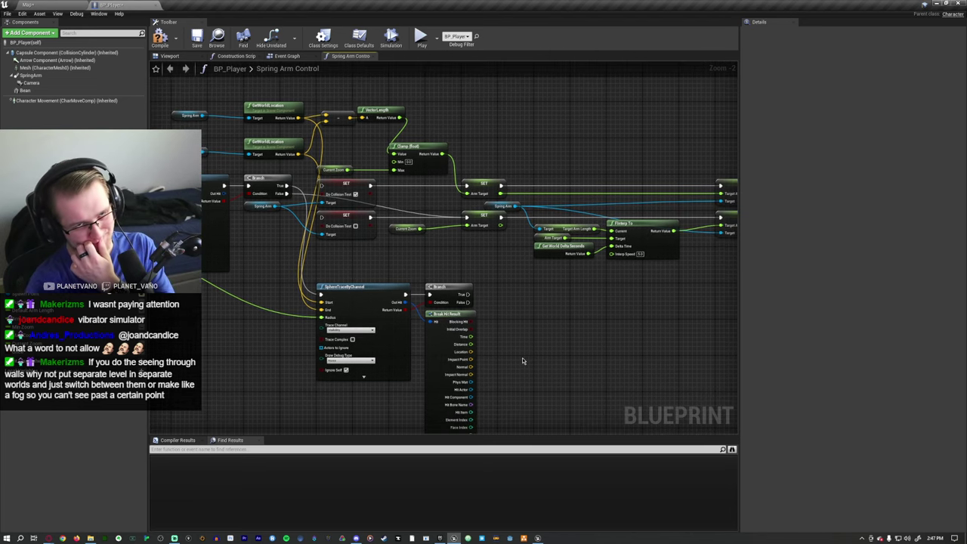
scroll(464, 346, "up", 1)
right_click_drag(464, 346, 503, 385)
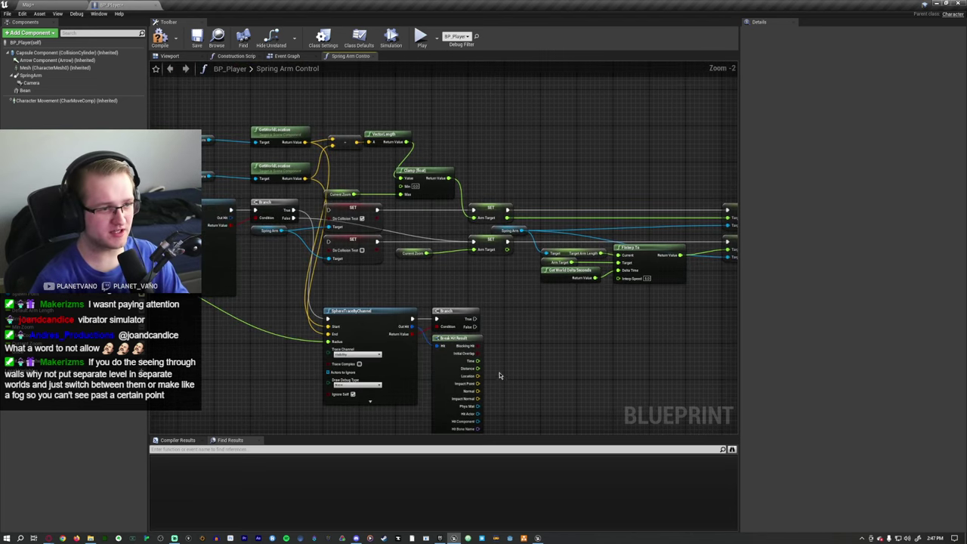
scroll(386, 226, "down", 1)
right_click_drag(386, 226, 426, 232)
left_click_drag(231, 113, 497, 207)
left_click(493, 273)
right_click_drag(494, 272, 483, 261)
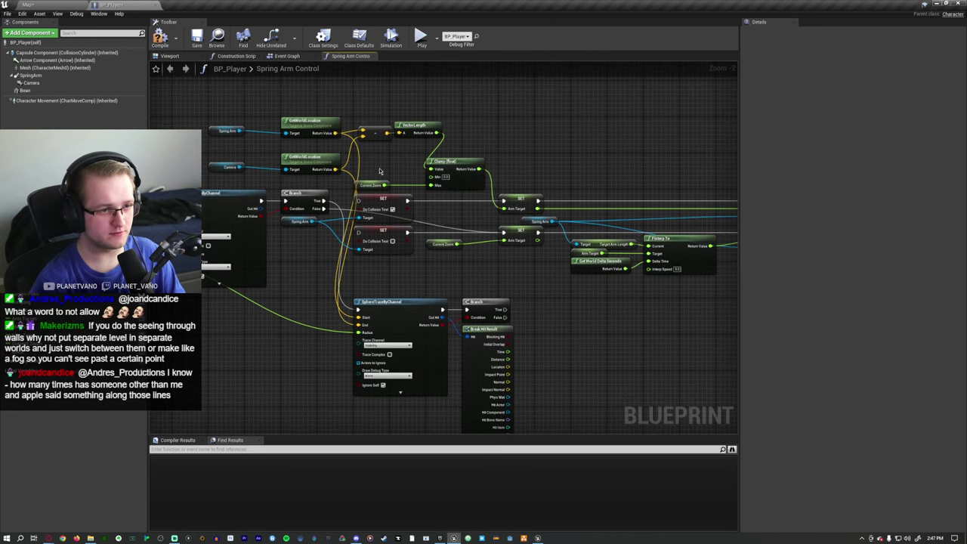
left_click_drag(229, 116, 368, 171)
right_click_drag(368, 170, 343, 164)
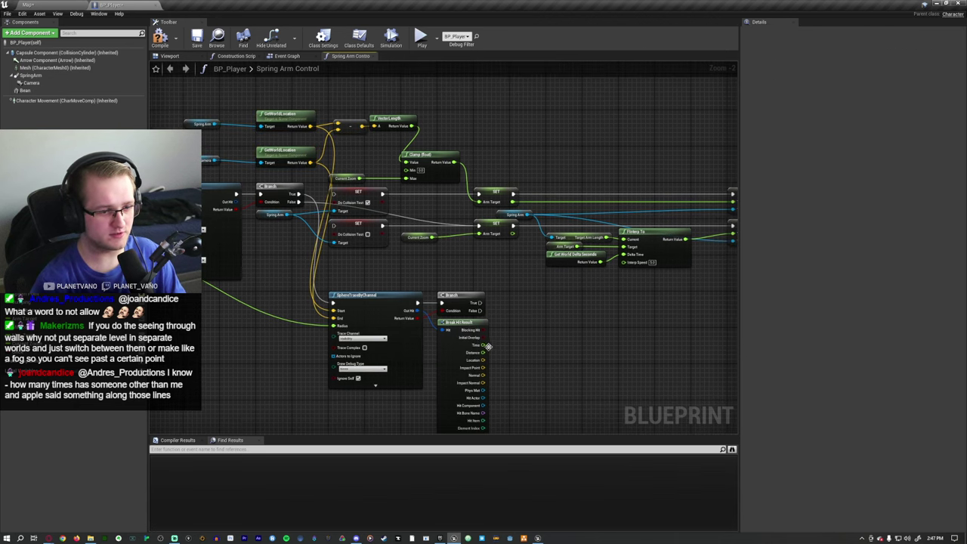
left_click_drag(486, 353, 402, 178)
right_click_drag(595, 360, 592, 340)
left_click_drag(476, 280, 475, 202)
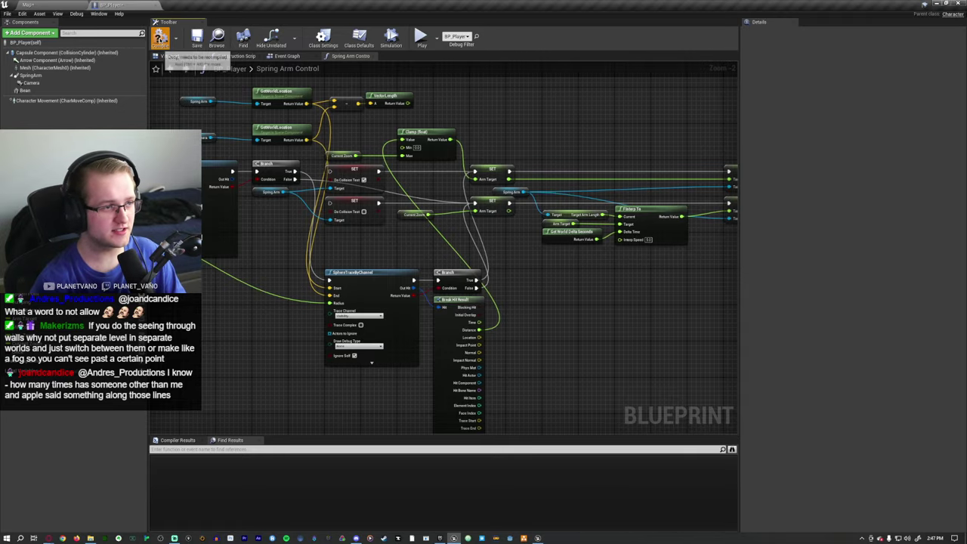
Play-test the map to check how the camera behaves close to the walls, ending in the normal editor layout
left_click(38, 4)
key("alt+p")
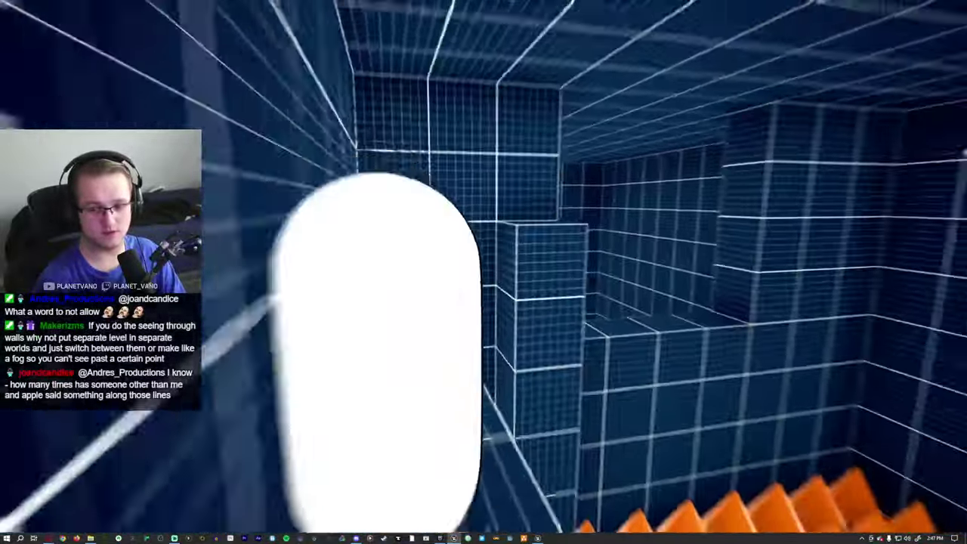
key("Escape")
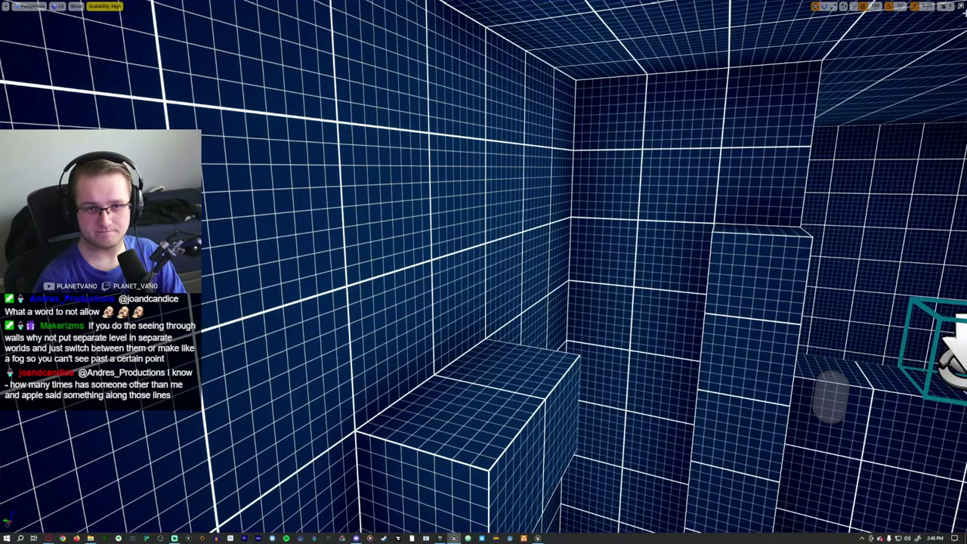
key("F11")
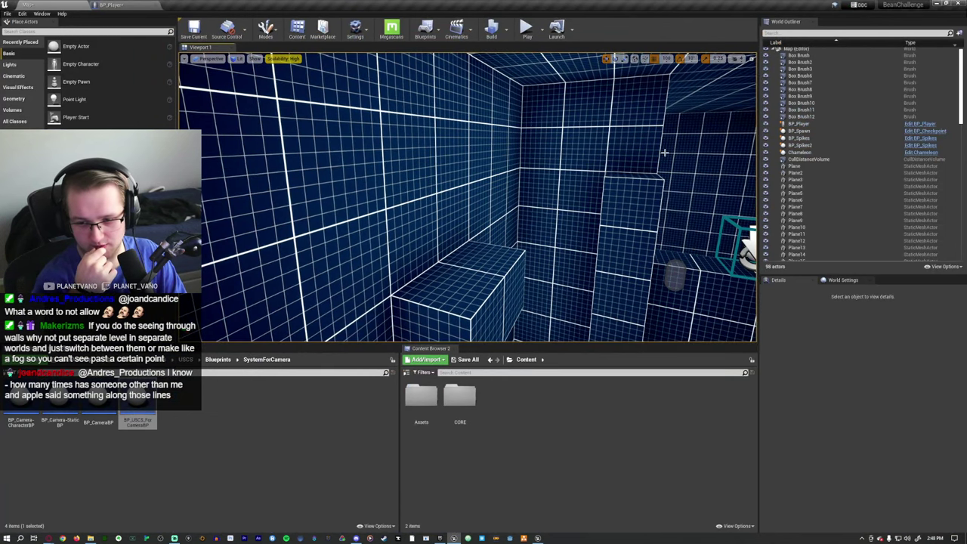
Inspect the spike-pit course's walls, pillars and spikes from several angles in the level viewport
right_click_drag(560, 199, 563, 188)
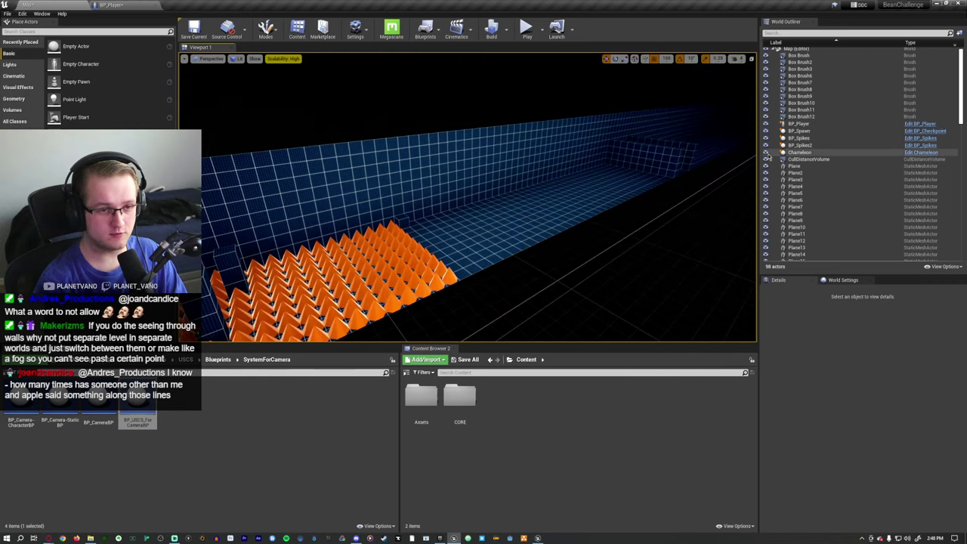
right_click_drag(665, 173, 661, 179)
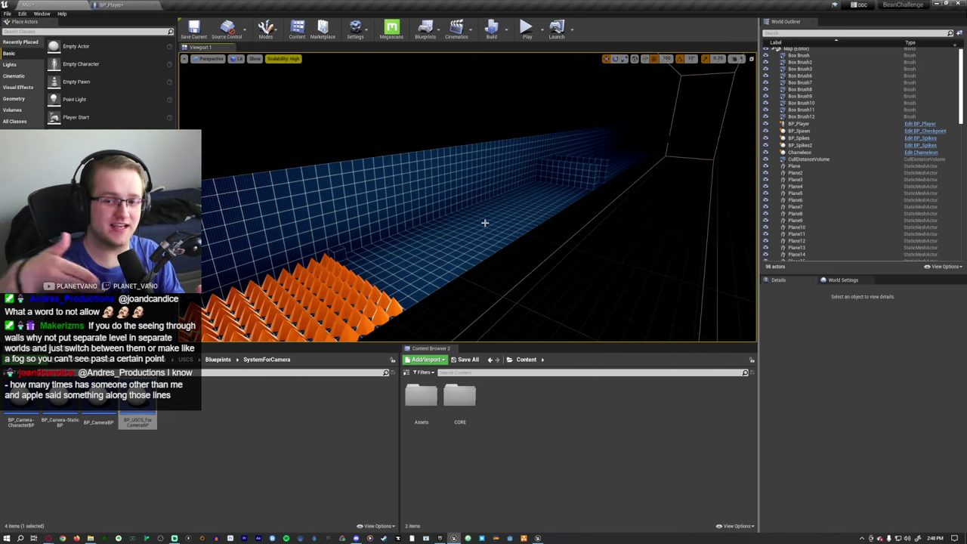
right_click_drag(486, 212, 486, 212)
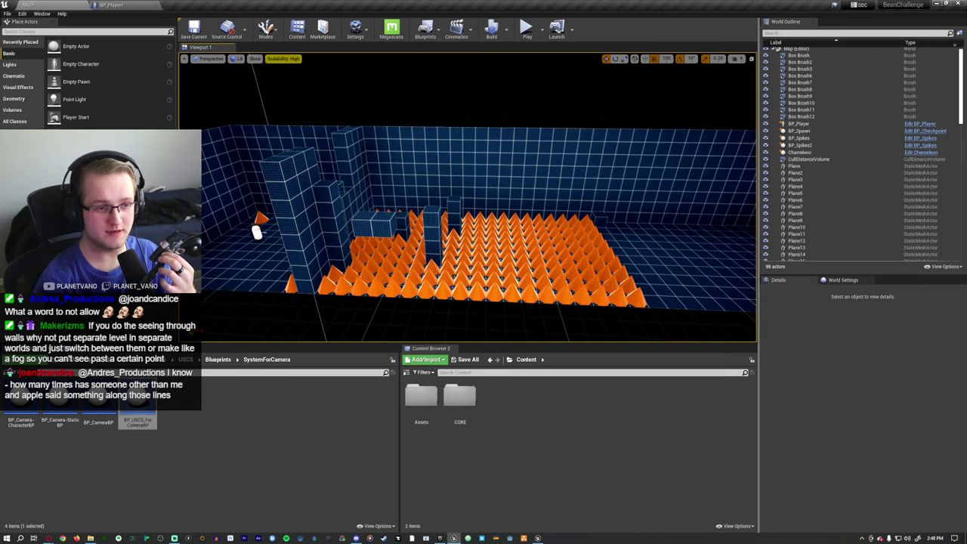
right_click_drag(481, 252, 470, 263)
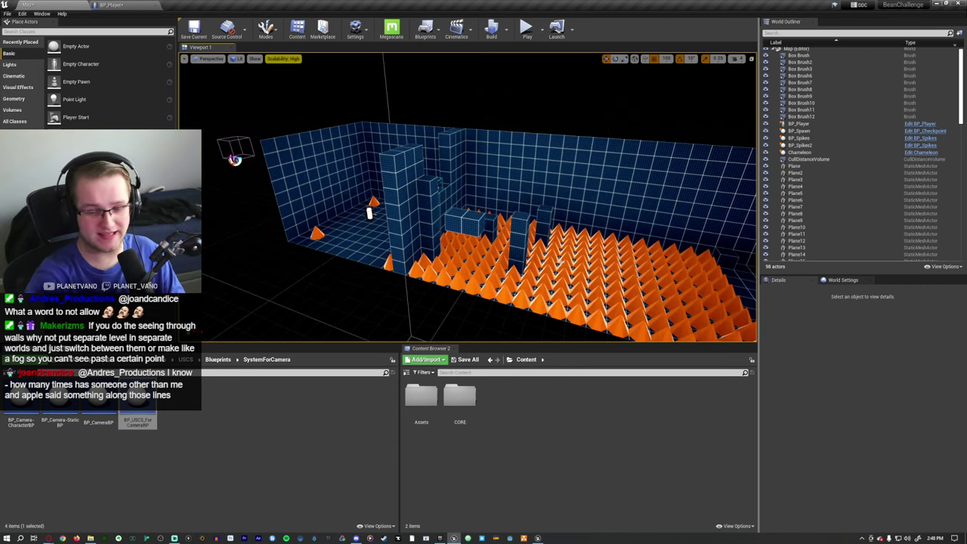
right_click_drag(462, 269, 466, 266)
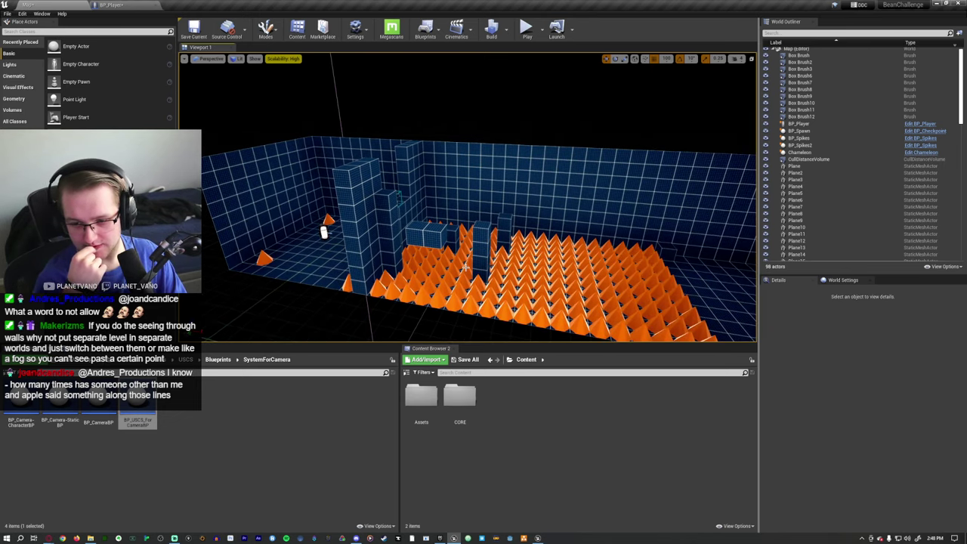
right_click_drag(467, 266, 521, 225)
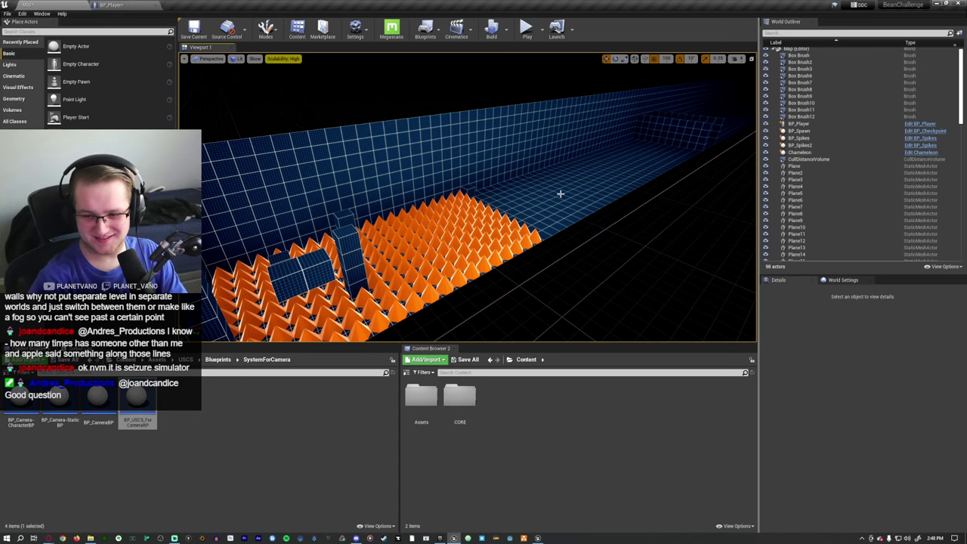
right_click_drag(529, 195, 512, 188)
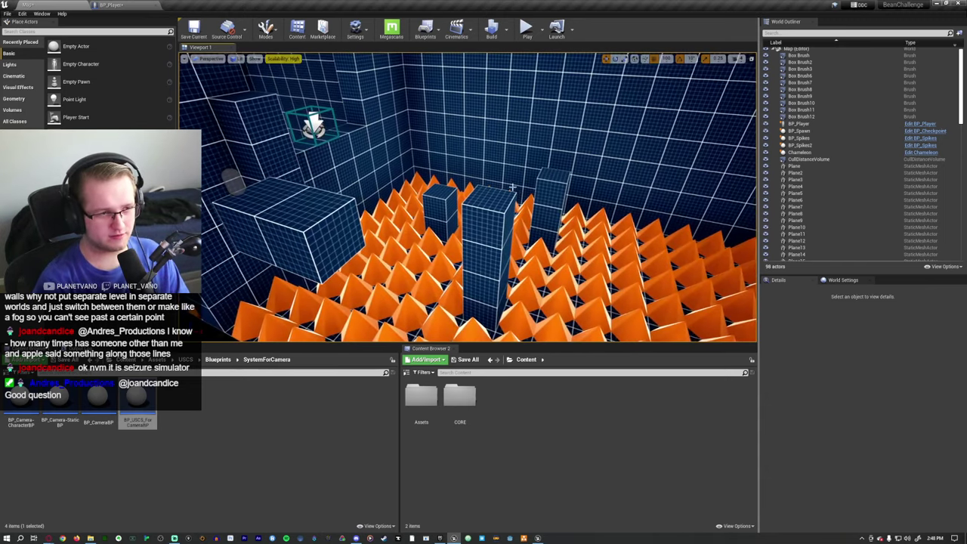
In BP_Player, reroute the upper Arm Target SET's execution output to the Target Arm Length SET fed by FInterp To
left_click(110, 5)
right_click_drag(402, 238, 308, 222)
scroll(348, 129, "up", 1)
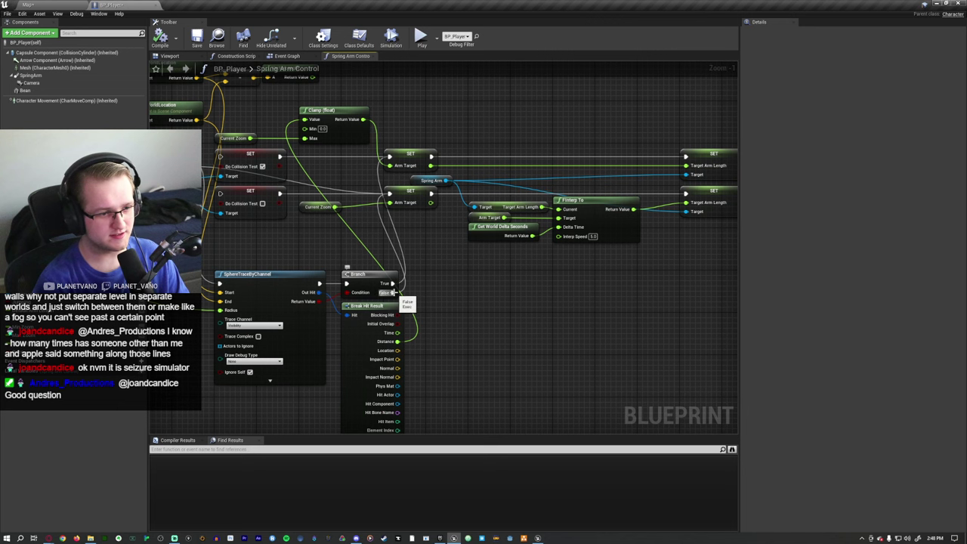
scroll(400, 277, "down", 1)
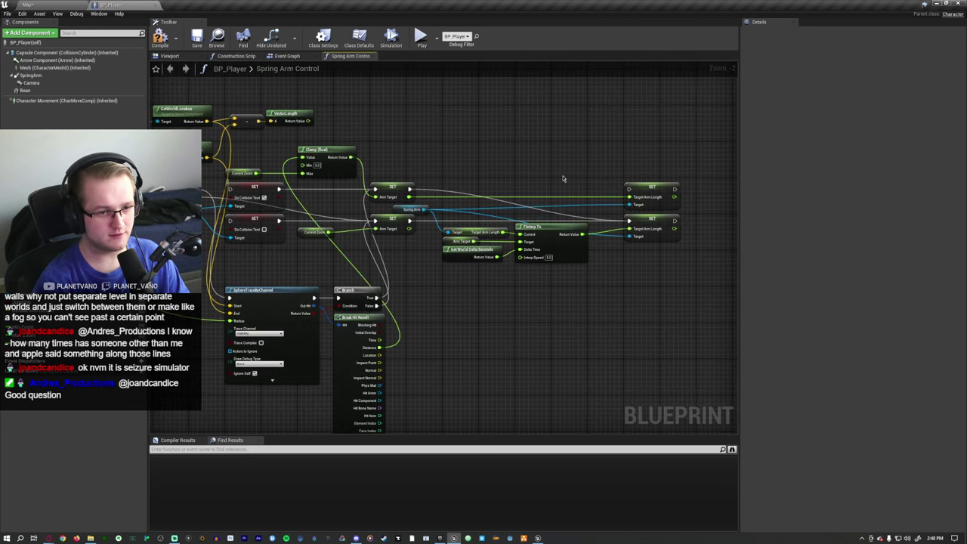
Play-test the map again to check the camera with the interpolated arm length
left_click(28, 5)
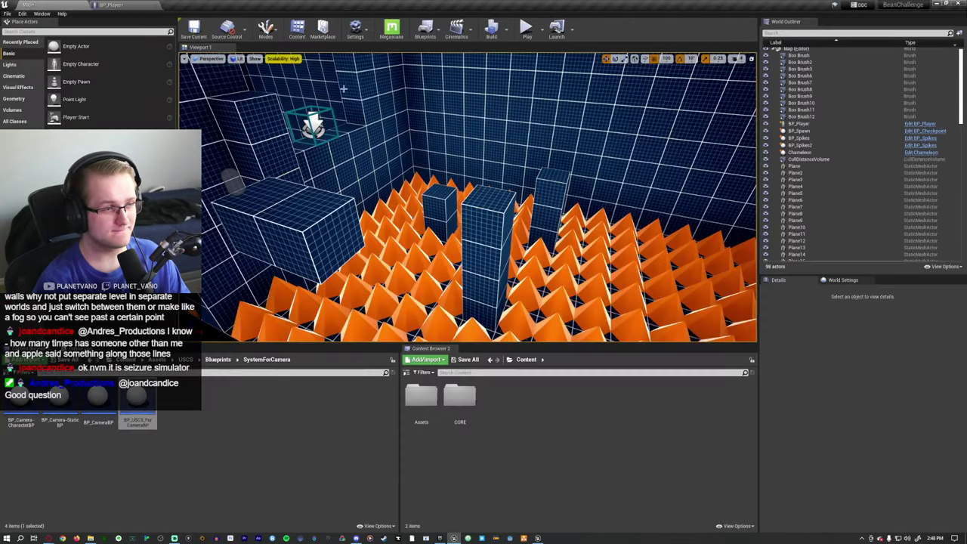
key("alt+p")
left_click(421, 133)
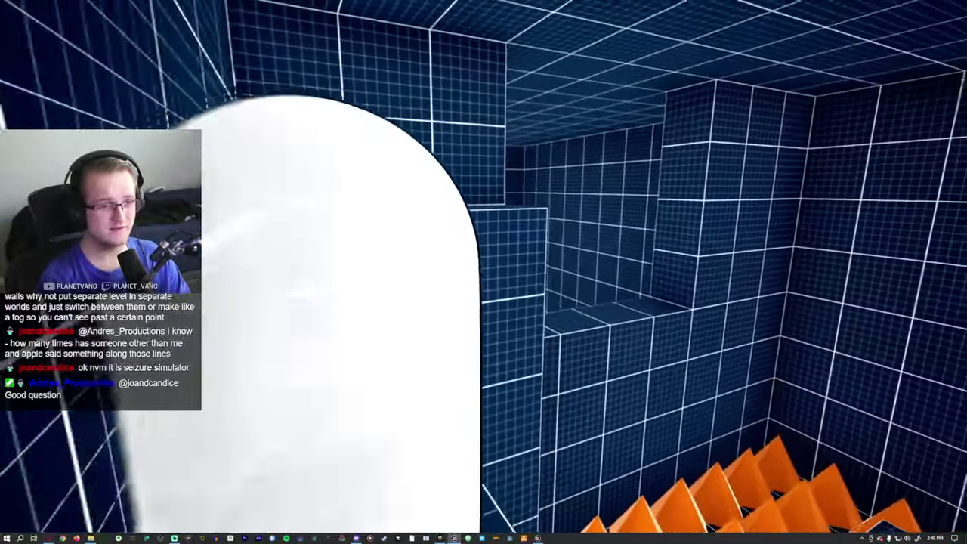
key("Escape")
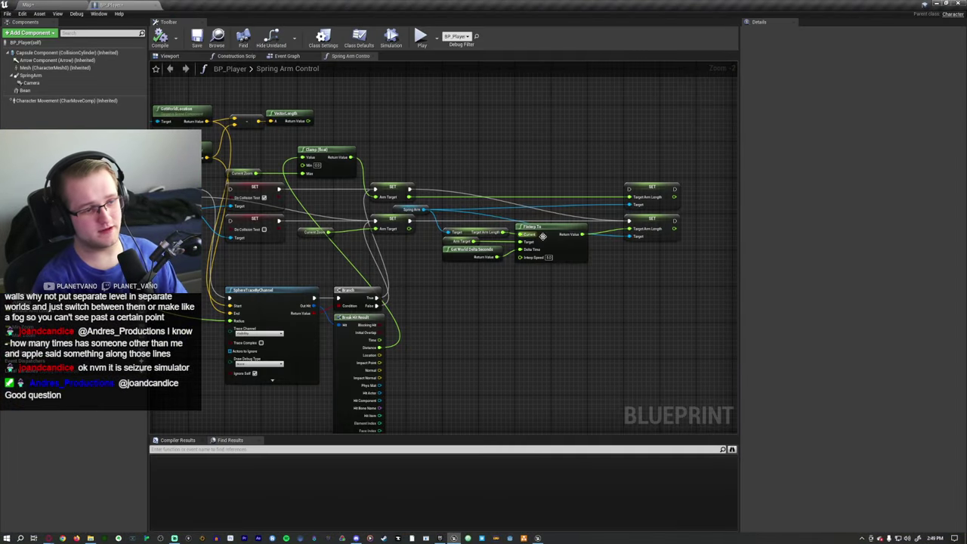
Add a Branch node beside the Spring Arm Control entry, ahead of the first sphere trace
right_click_drag(512, 320, 624, 284)
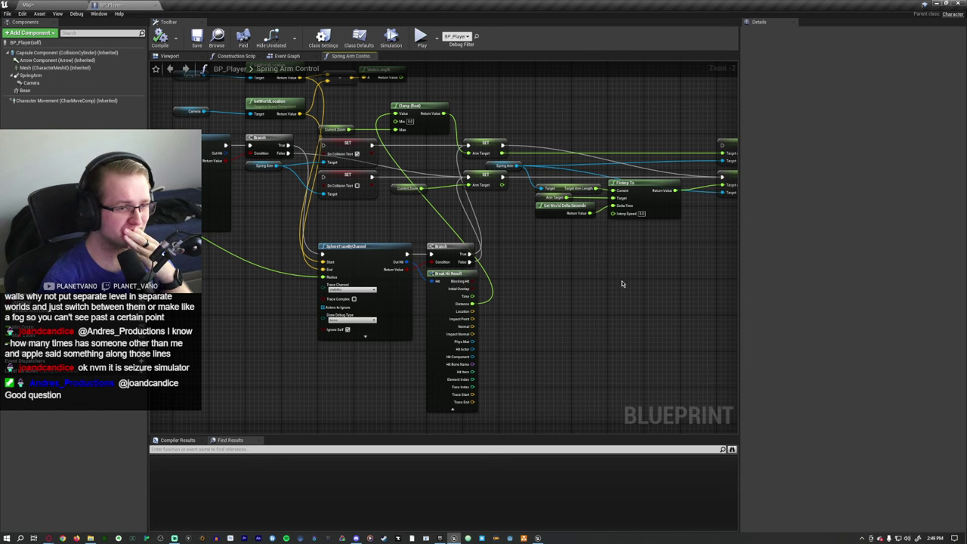
right_click_drag(623, 284, 500, 289)
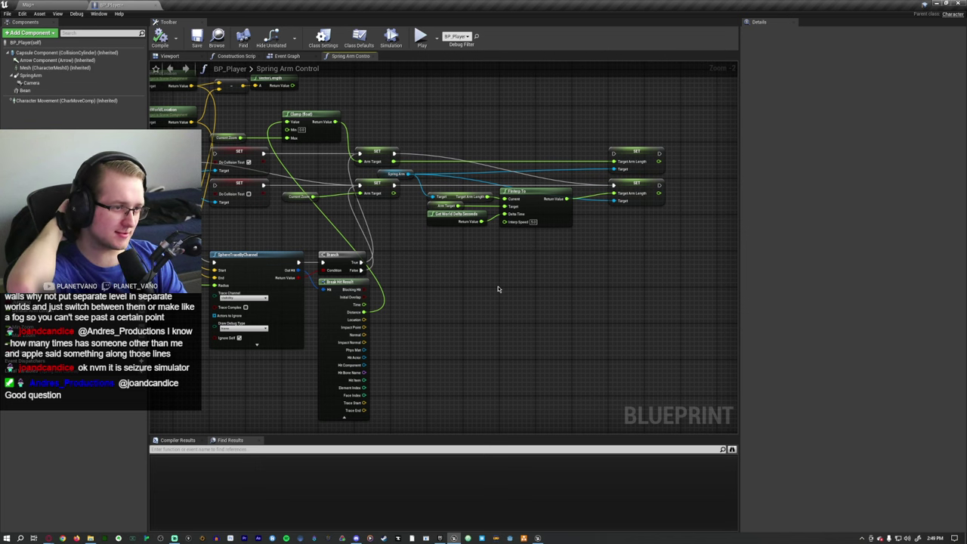
right_click_drag(316, 186, 706, 231)
scroll(317, 185, "up", 3)
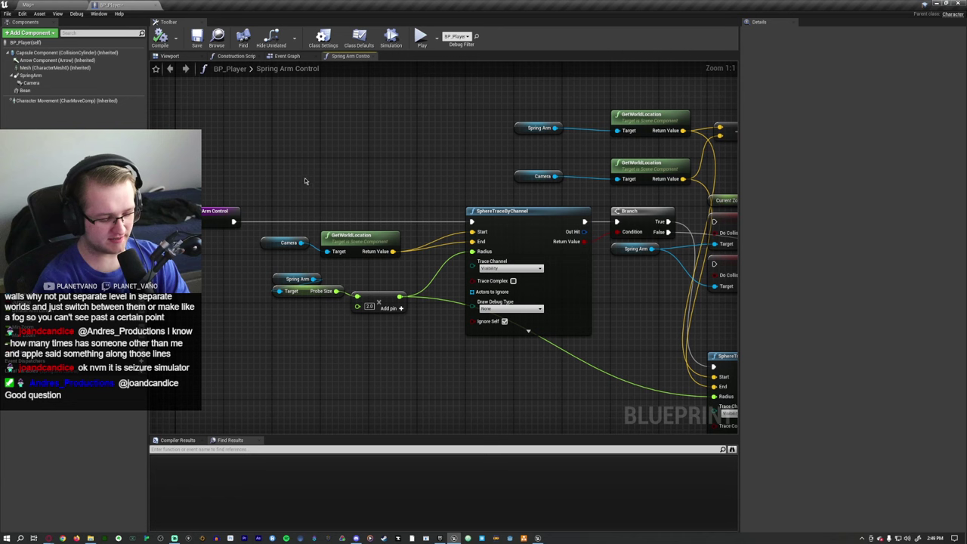
left_click(304, 177)
right_click_drag(350, 195, 184, 185)
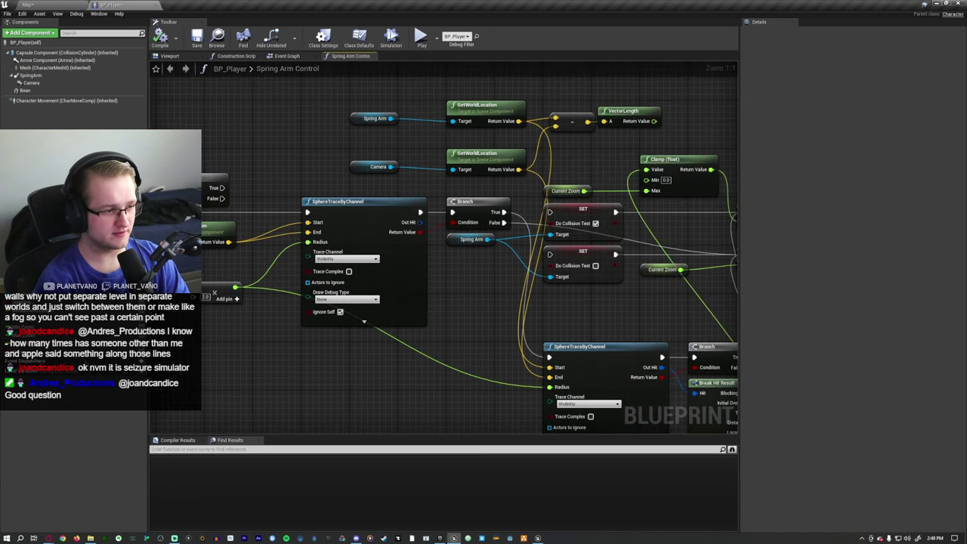
Insert a SET node for the Once boolean, enabled, between the second trace's Branch True output and the upper Arm Target SET
right_click_drag(529, 250, 258, 205)
left_click(499, 368)
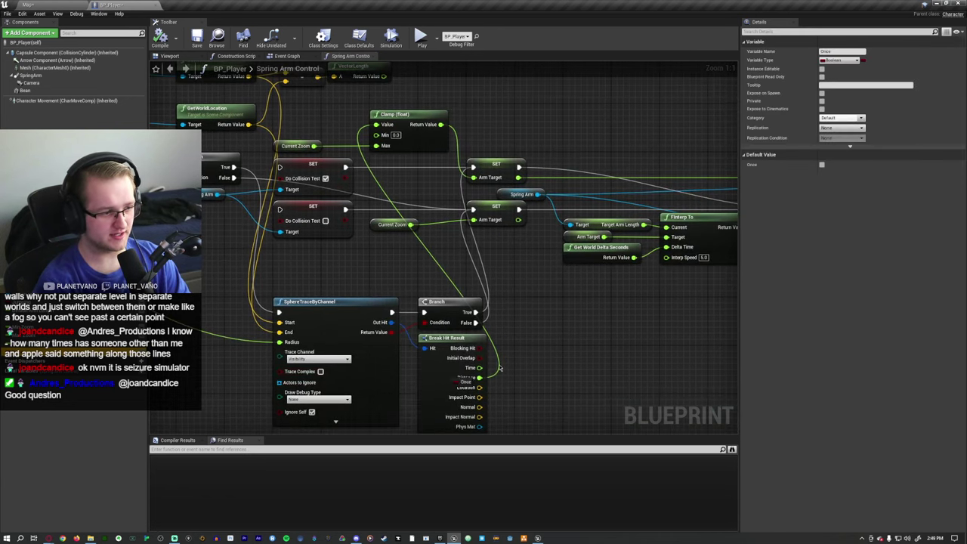
left_click_drag(515, 307, 475, 323, "alt")
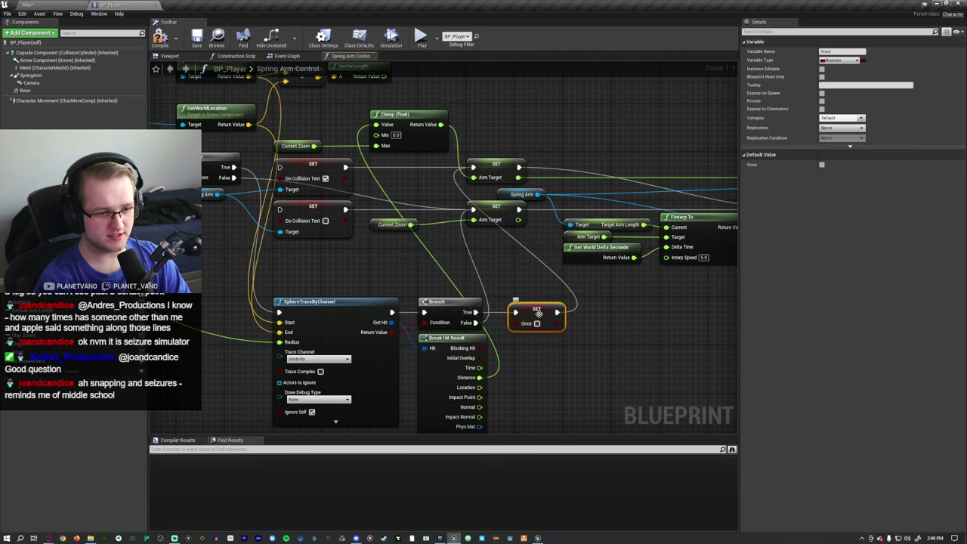
left_click_drag(539, 321, 540, 326)
left_click(542, 323)
Duplicate the SET Once node and wire it to the False output of the second trace's Branch
key("ctrl+c")
key("ctrl+v")
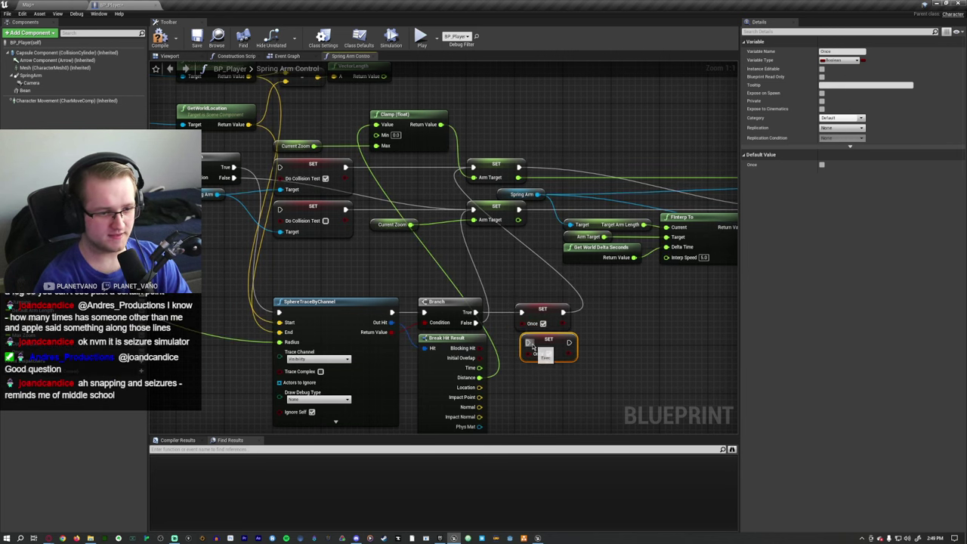
left_click_drag(476, 322, 553, 353)
Route the Spring Arm Control entry through the new Branch using the Once variable, sending its two outputs to the first and second sphere traces
left_click(437, 260)
key("Home")
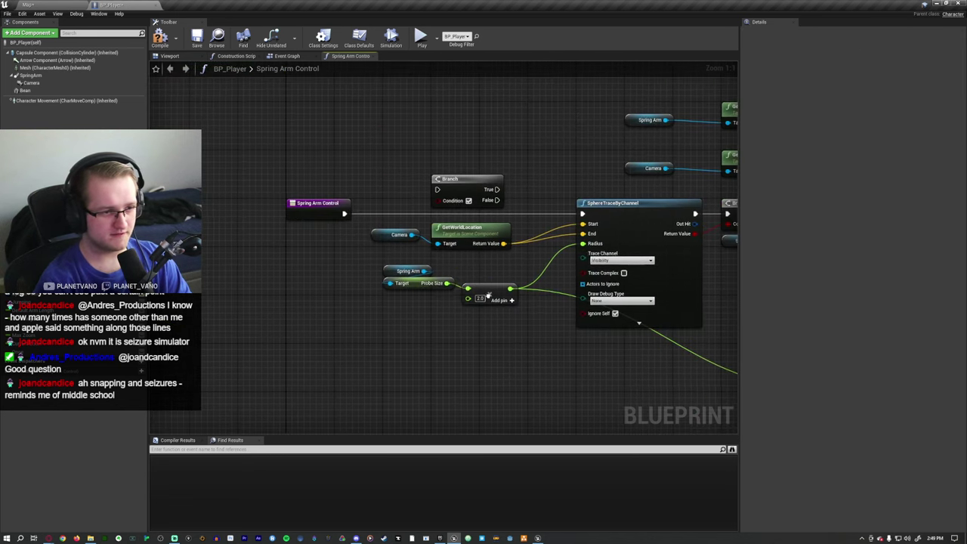
left_click_drag(344, 215, 437, 202)
key("ctrl+v")
right_click_drag(540, 215, 263, 202)
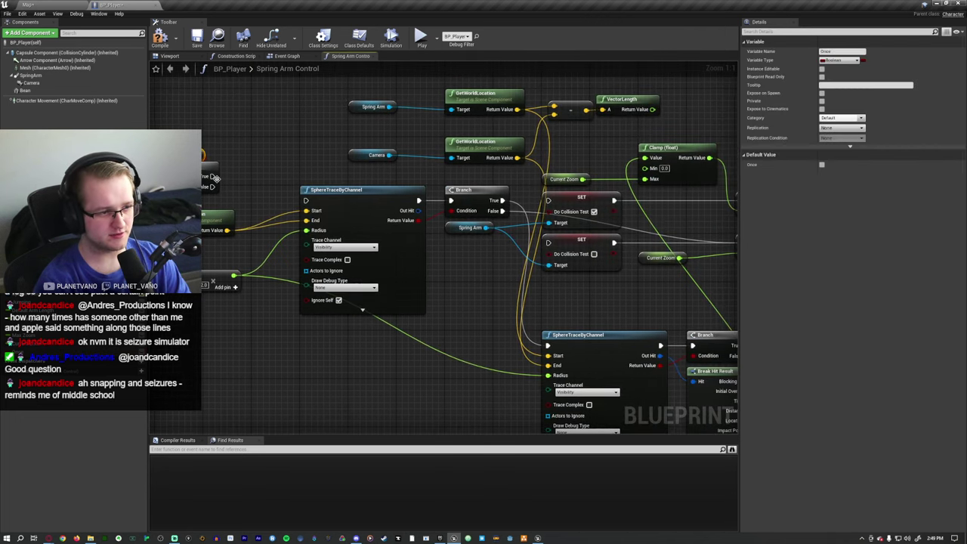
left_click_drag(215, 177, 305, 200)
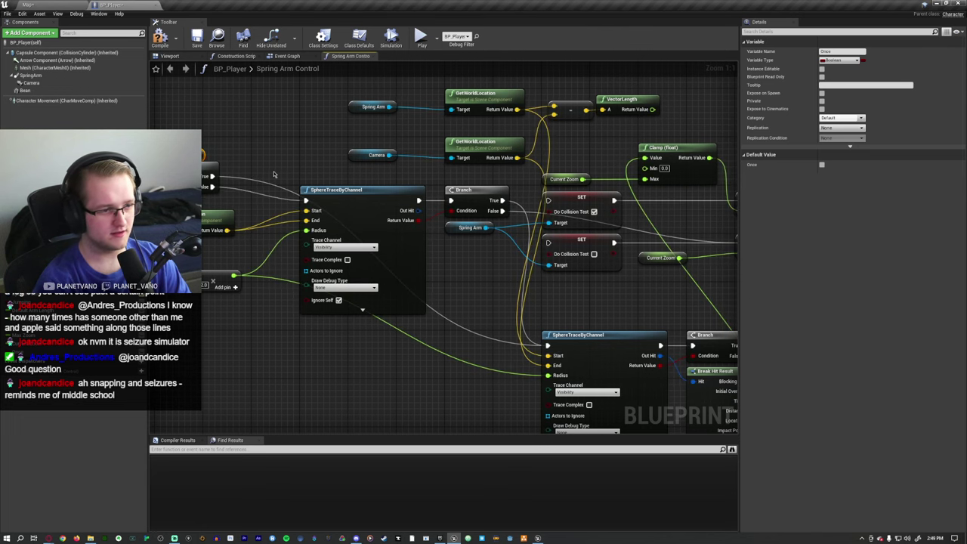
Play-test the map full screen to check the camera with the Once branching in place
left_click(21, 5)
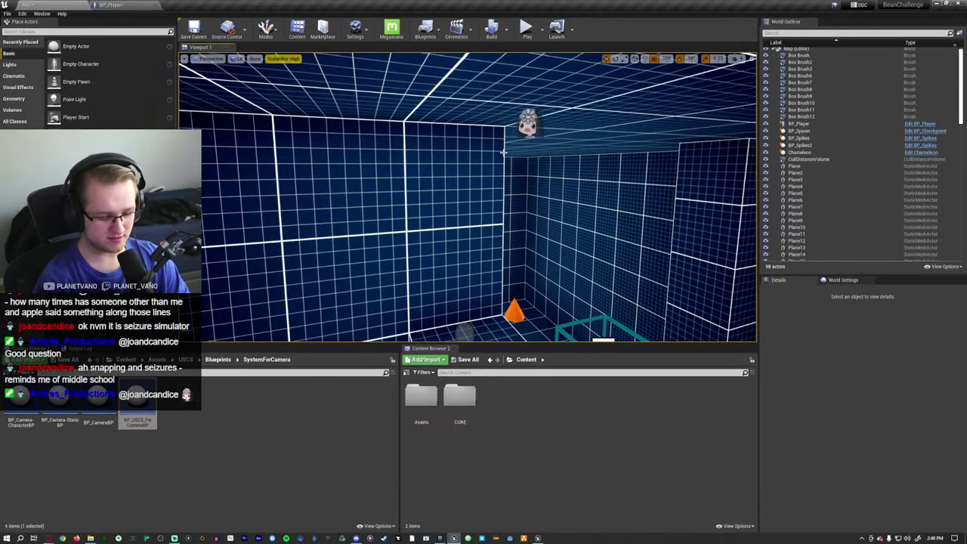
key("F11")
key("alt+p")
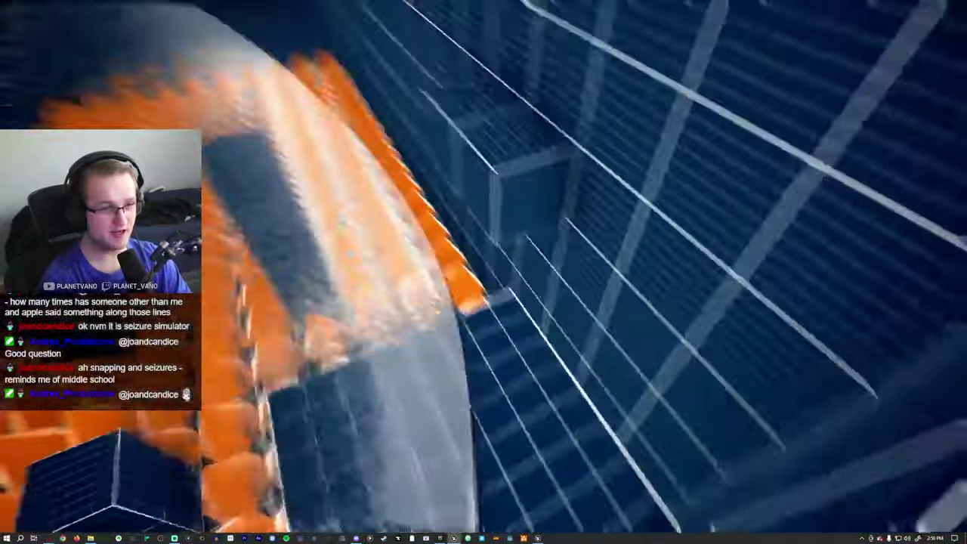
End the play-test and try wiring the upper Arm Target SET's execution output straight to the upper Target Arm Length SET
key("Escape")
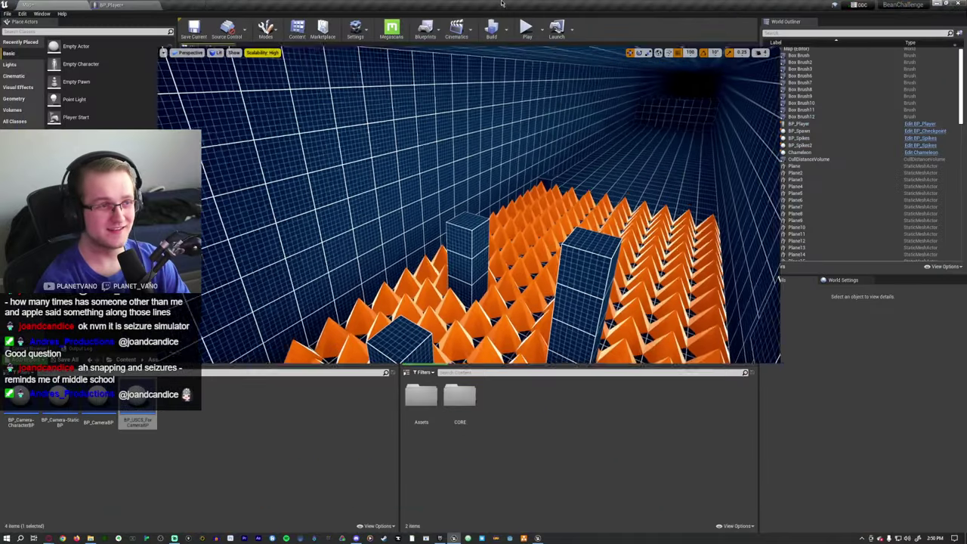
key("alt+Tab")
right_click_drag(422, 196, 400, 192)
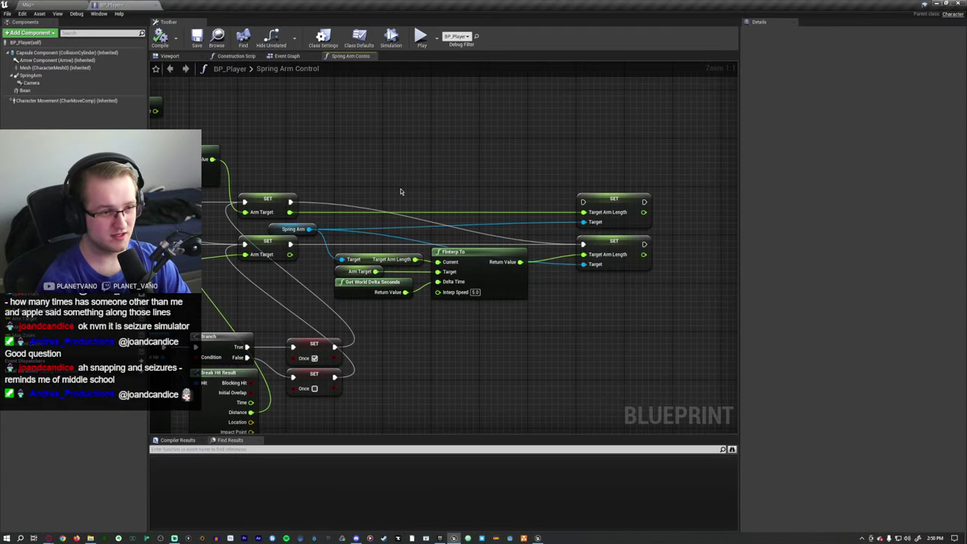
left_click_drag(291, 203, 584, 201)
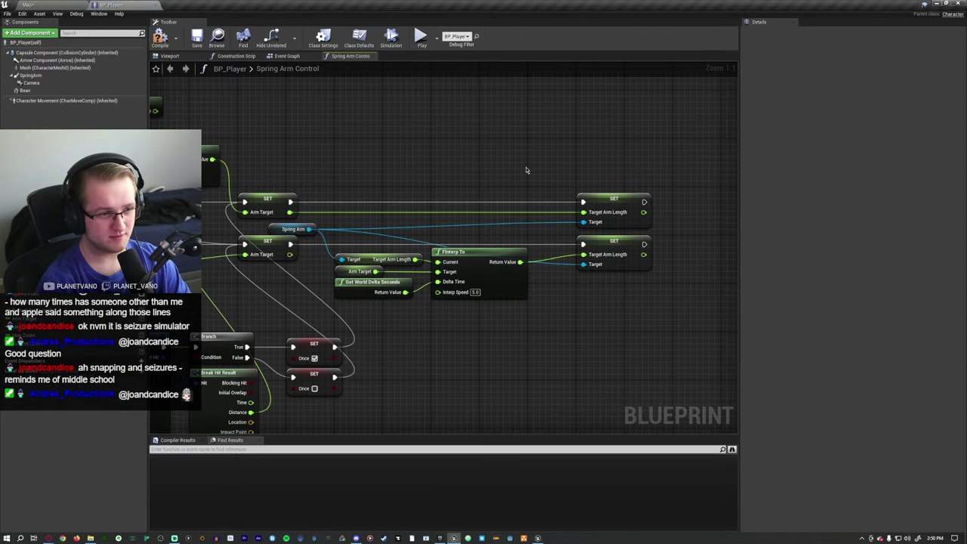
right_click_drag(526, 167, 527, 204)
Play-test the map full screen to check the camera with the upper Target Arm Length SET driven directly
key("alt+Tab")
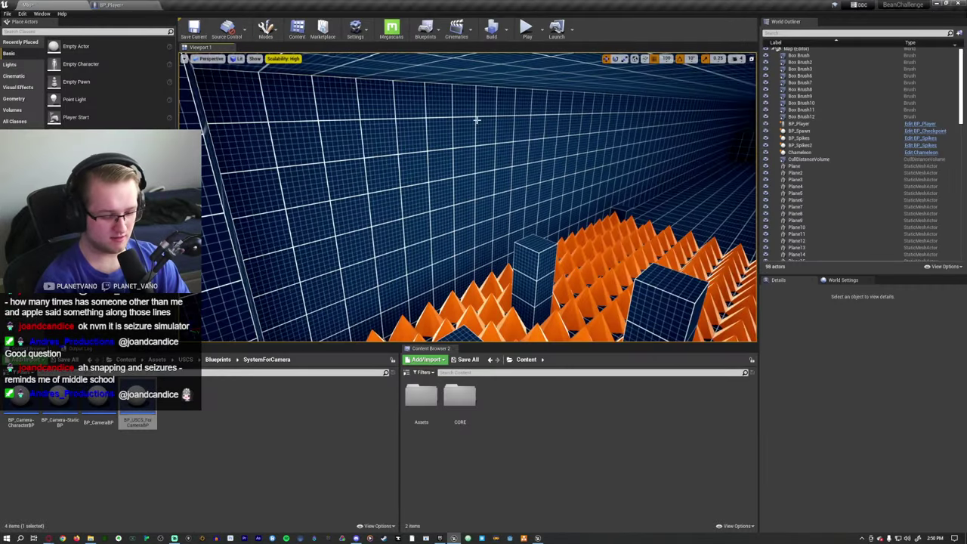
key("alt+p")
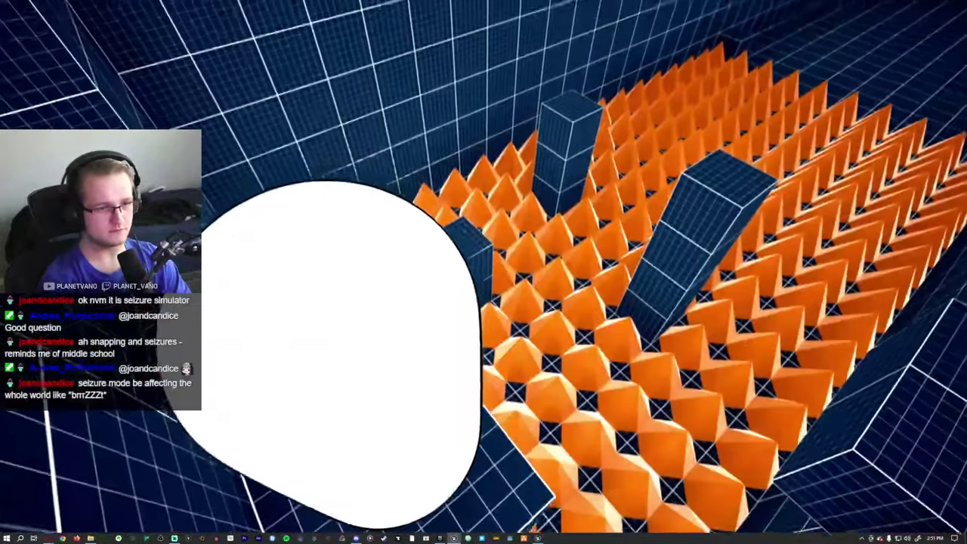
key("Escape")
key("F11")
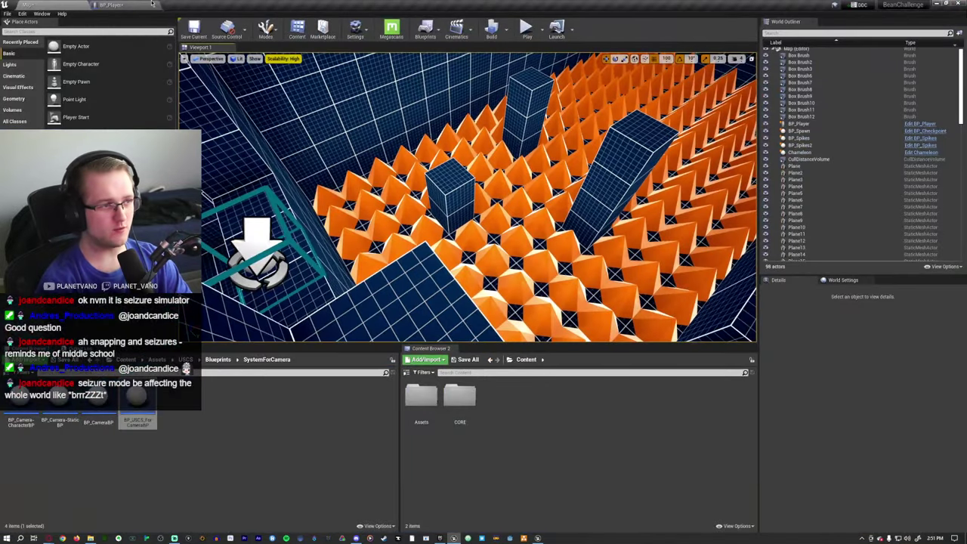
Try removing the second sphere trace nodes in BP_Player and routing the first trace's Branch through the Do Collision Test SET nodes
left_click(113, 5)
scroll(677, 146, "up", 4)
left_click_drag(593, 317, 370, 291)
key("Delete")
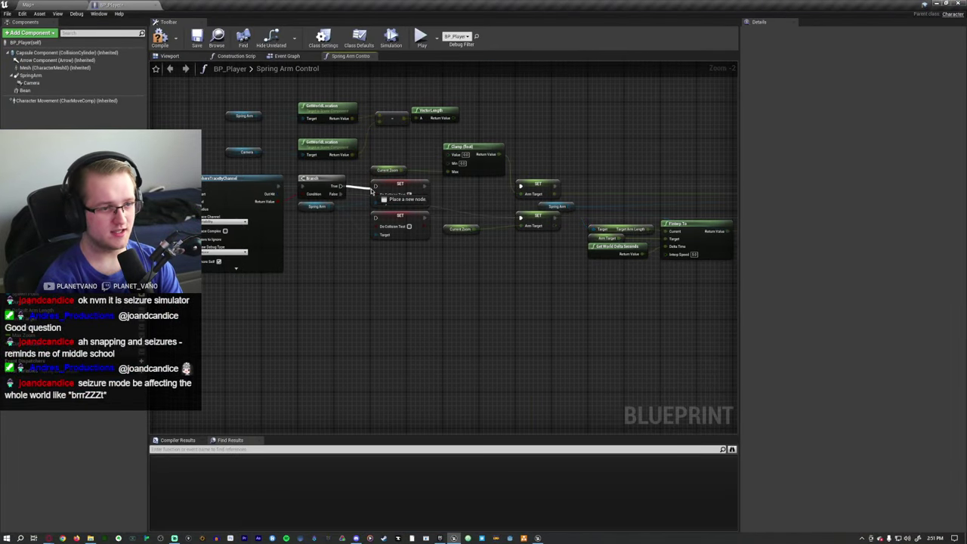
right_click_drag(375, 217, 437, 279)
left_click_drag(412, 259, 476, 227)
Try deleting the Once Branch, wiring the function entry straight to the first sphere trace and VectorLength into the Clamp's Value
right_click_drag(476, 226, 406, 249)
left_click(284, 200)
key("Delete")
left_click_drag(219, 226, 394, 226)
right_click_drag(394, 226, 190, 223)
right_click_drag(500, 312, 454, 318)
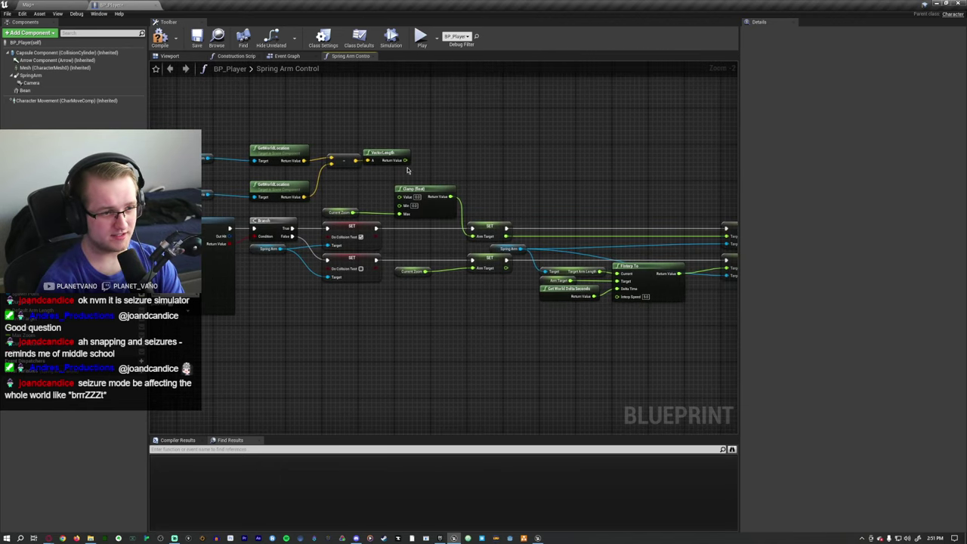
right_click_drag(499, 168, 426, 177)
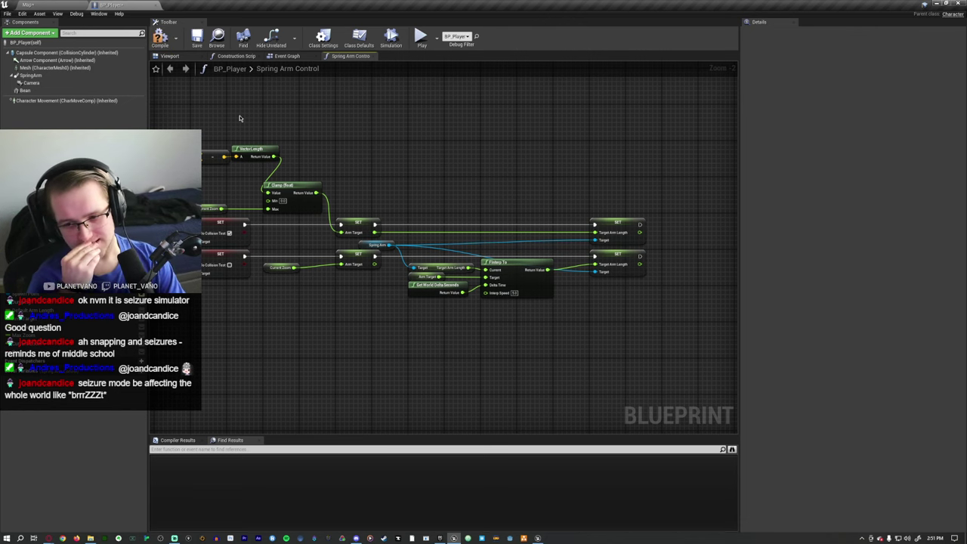
Undo the removal of the second sphere trace and Once Branch together with the related rewiring
right_click_drag(240, 117, 388, 105)
key("ctrl+z")
key("ctrl+z")
key("ctrl+z")
key("ctrl+z")
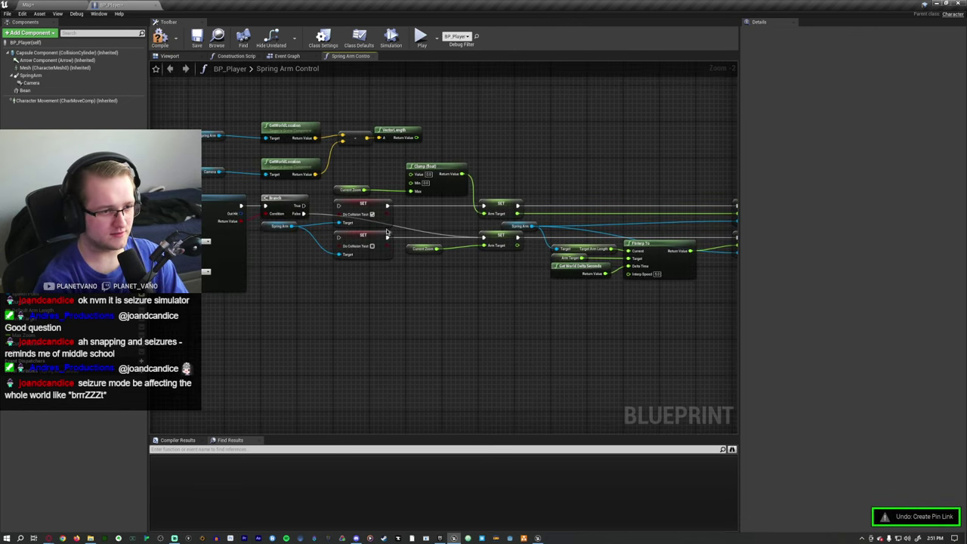
Try inserting a float subtraction between the hit result's Distance and the Clamp's Value, subtracting the Spring Arm's Probe Size
right_click_drag(386, 283, 436, 250)
right_click_drag(531, 325, 611, 308)
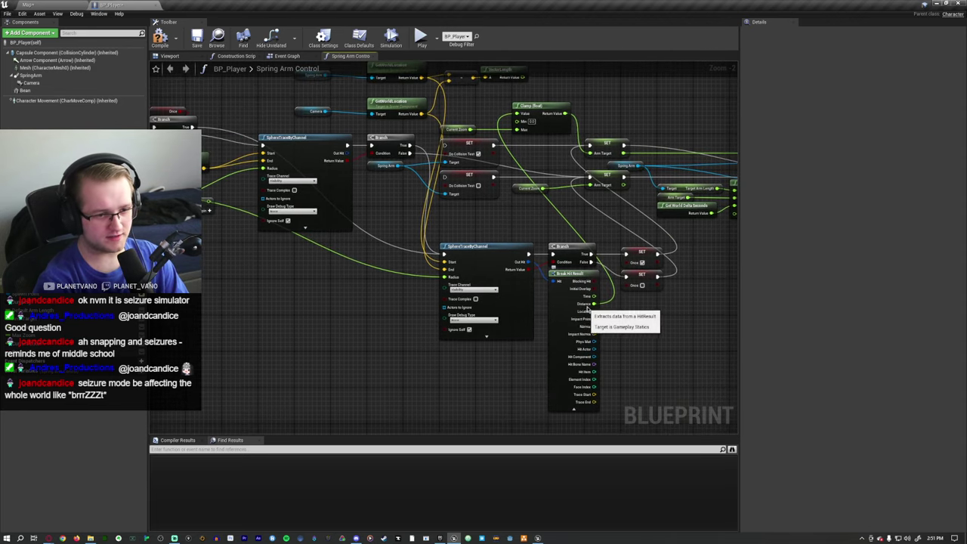
left_click_drag(595, 303, 616, 310)
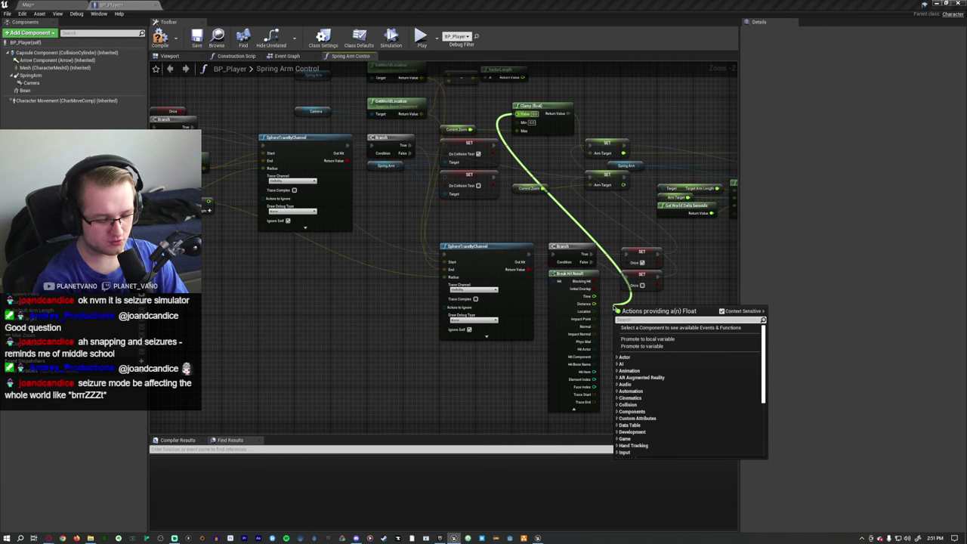
type("-")
key("Return")
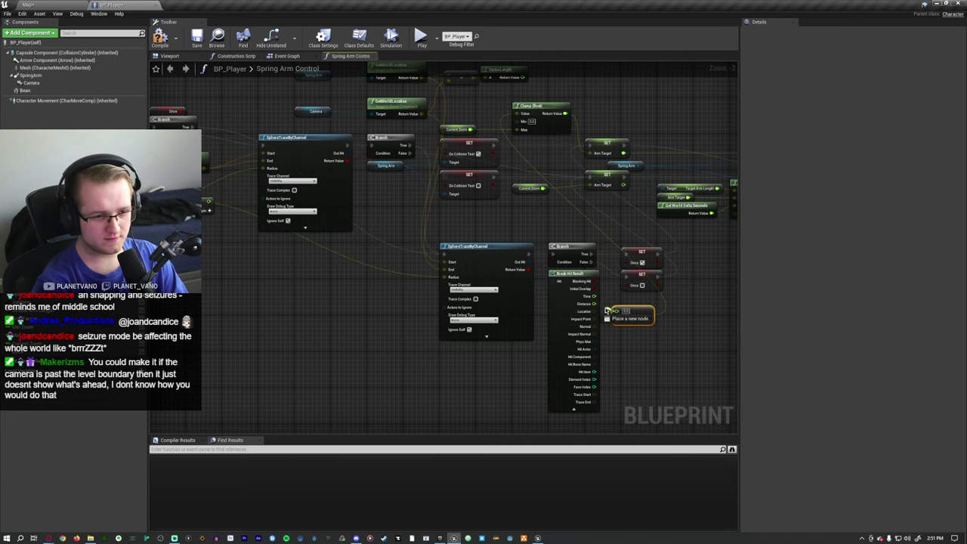
left_click_drag(616, 318, 583, 315)
left_click_drag(208, 207, 203, 198)
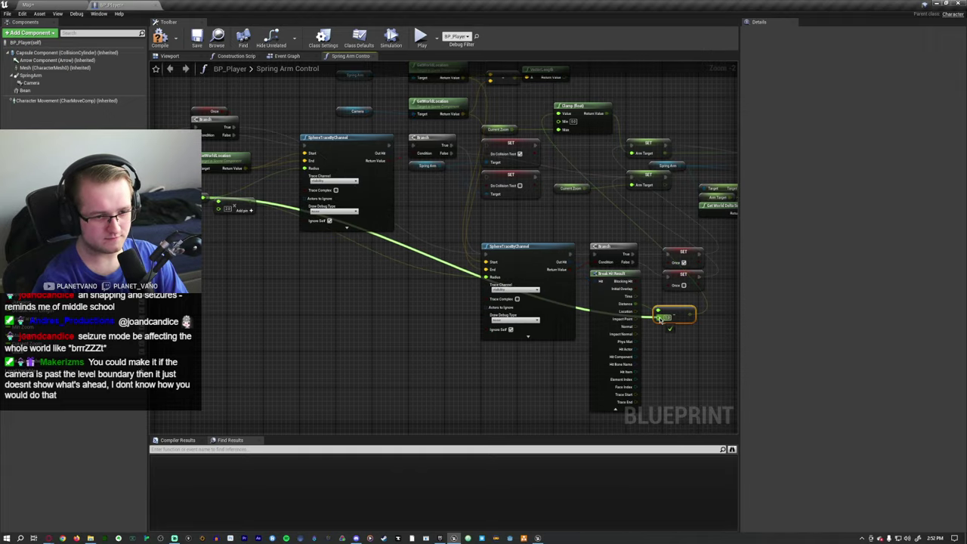
scroll(661, 319, "down", 5)
Play-test the map full screen to check the camera with Probe Size subtracted from the hit distance
left_click(28, 4)
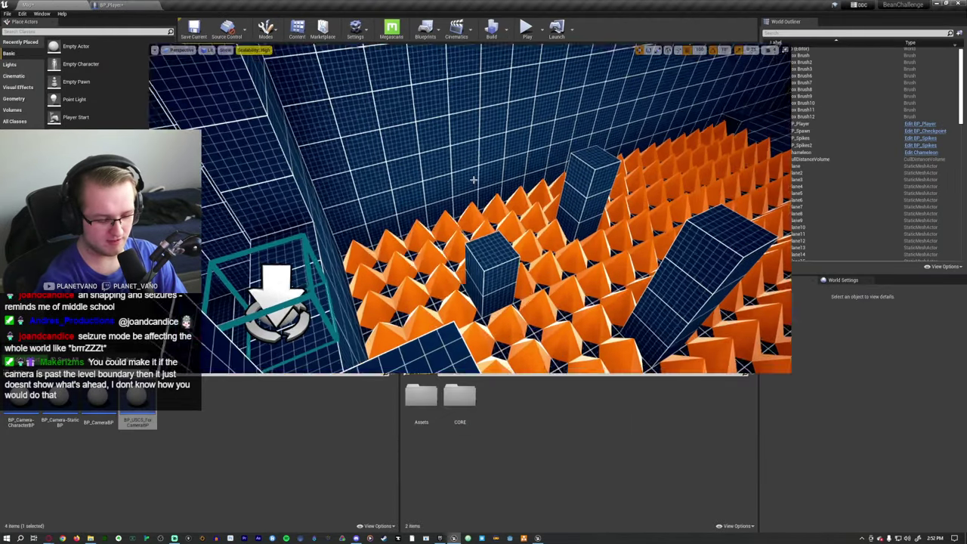
key("alt+p")
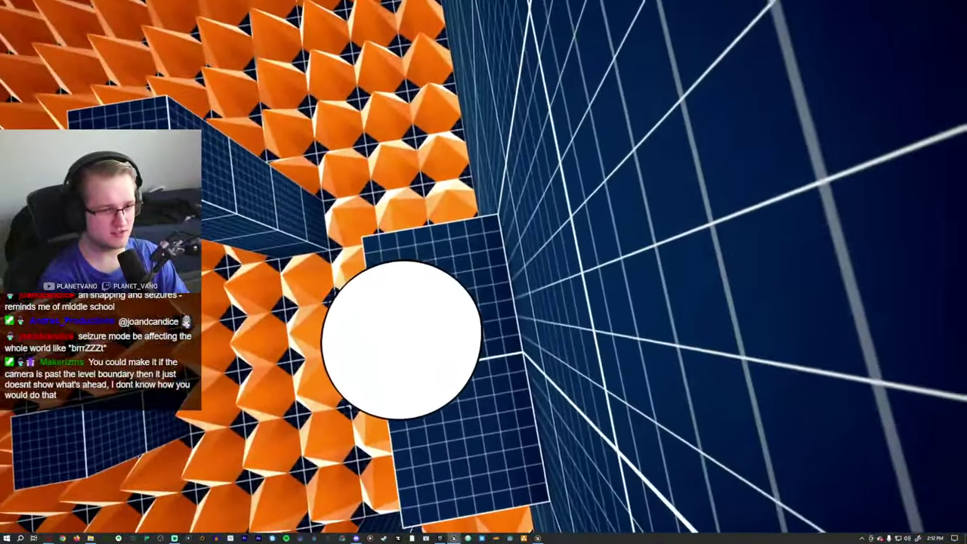
key("Escape")
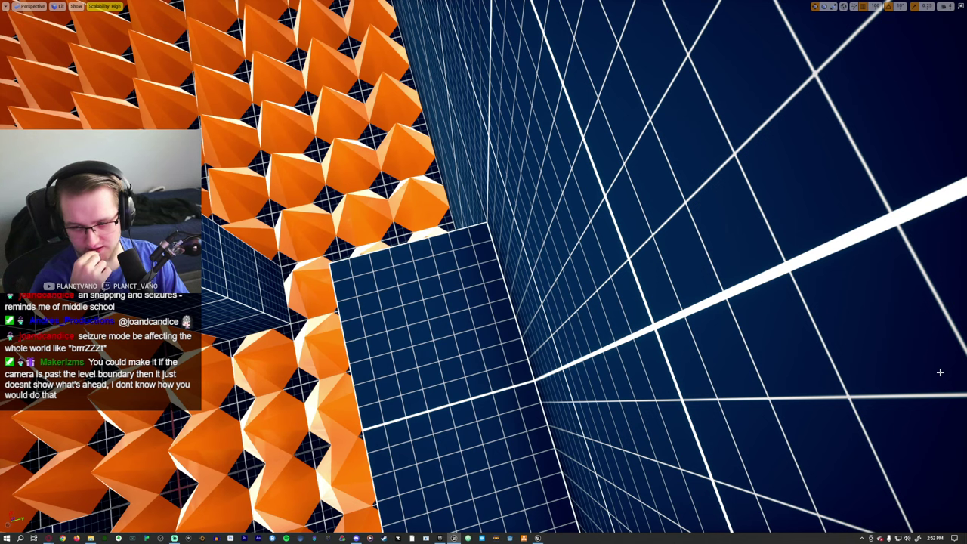
right_click_drag(885, 352, 756, 302)
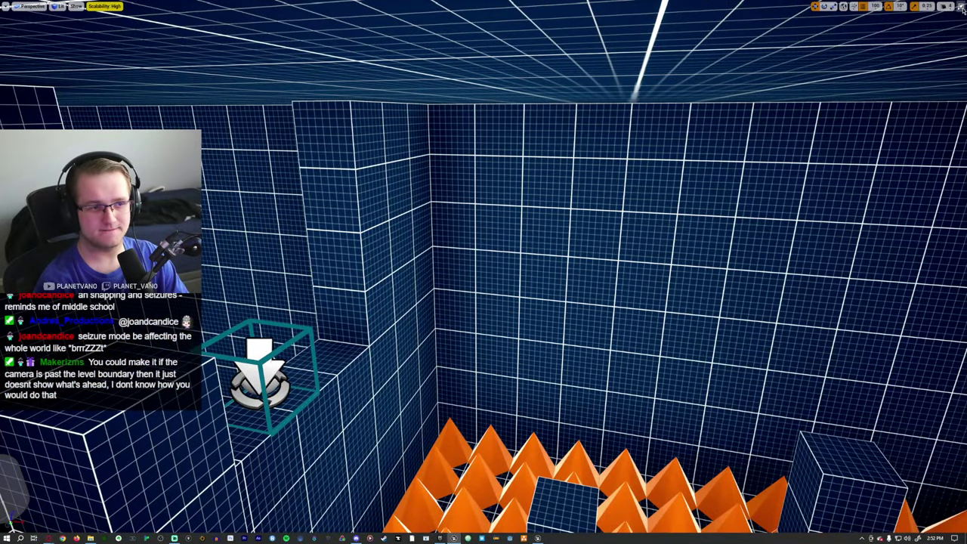
key("F11")
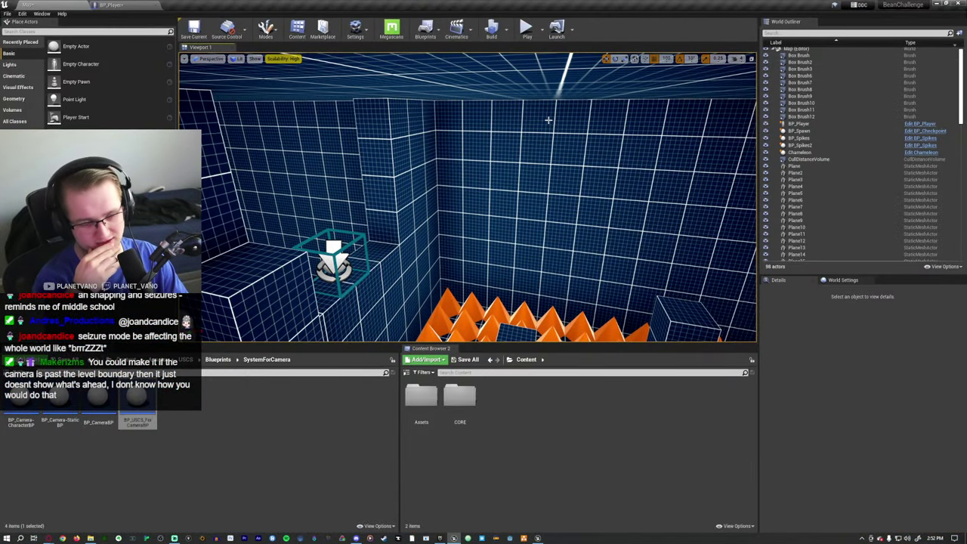
Remove the subtraction node and reconnect the hit result's Distance directly to the Clamp's Value
left_click(152, 5)
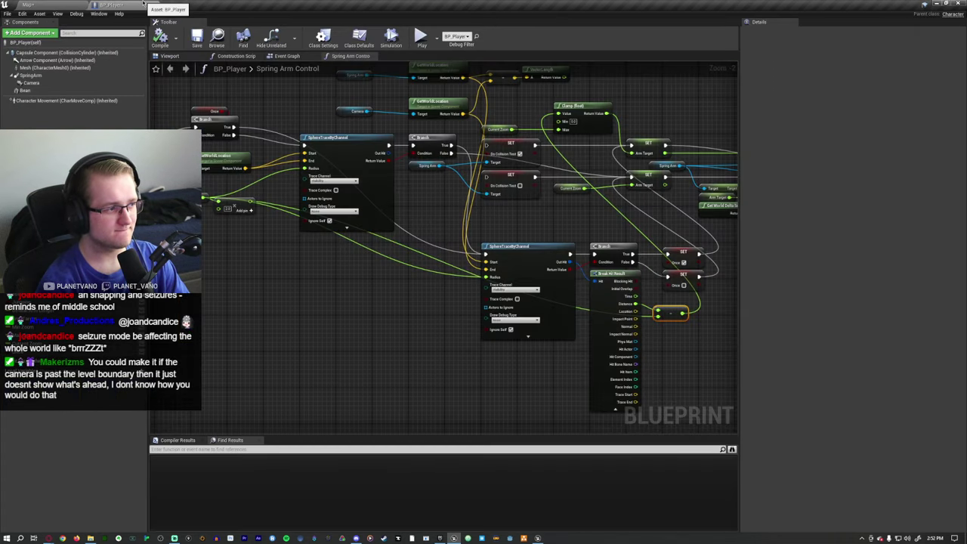
right_click_drag(427, 185, 348, 205)
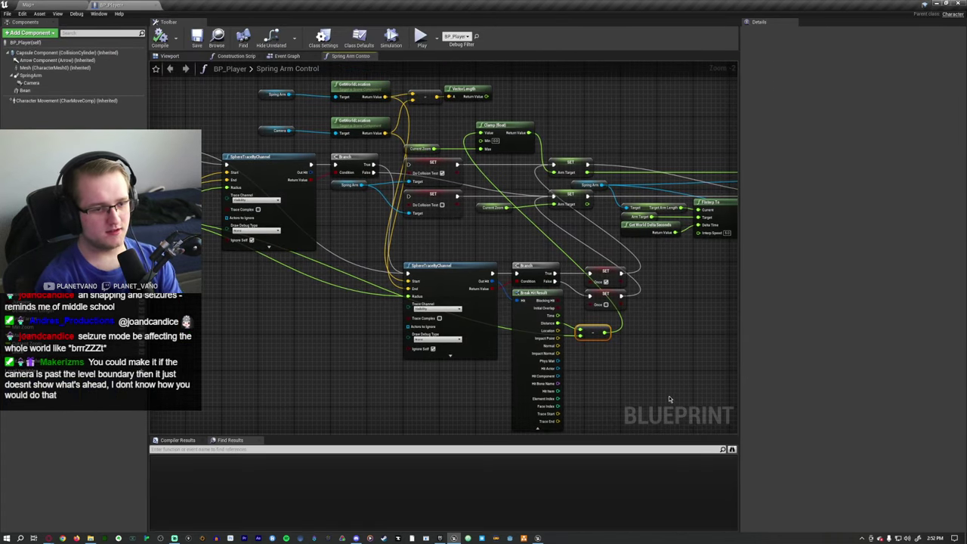
left_click_drag(647, 381, 499, 282)
right_click_drag(514, 287, 495, 295)
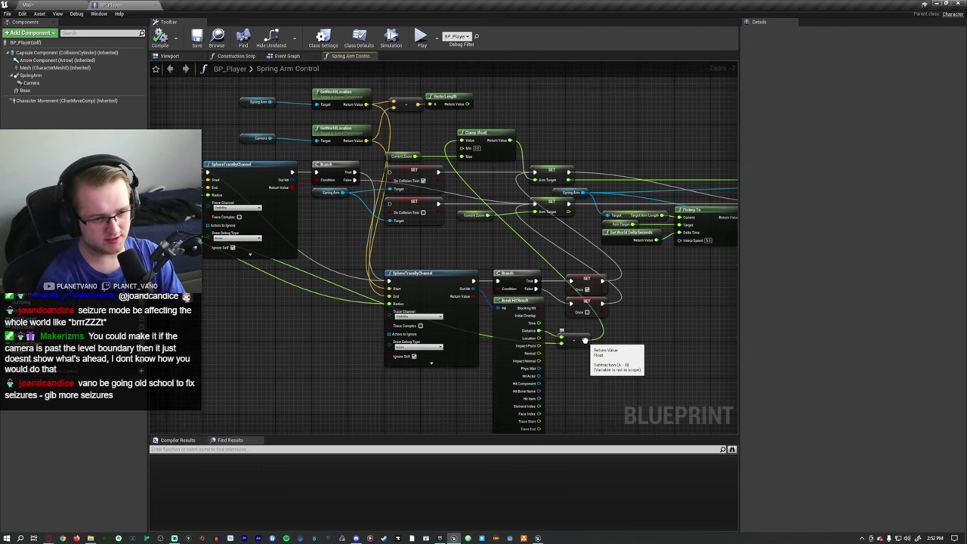
left_click_drag(584, 340, 461, 141)
right_click_drag(675, 288, 486, 321)
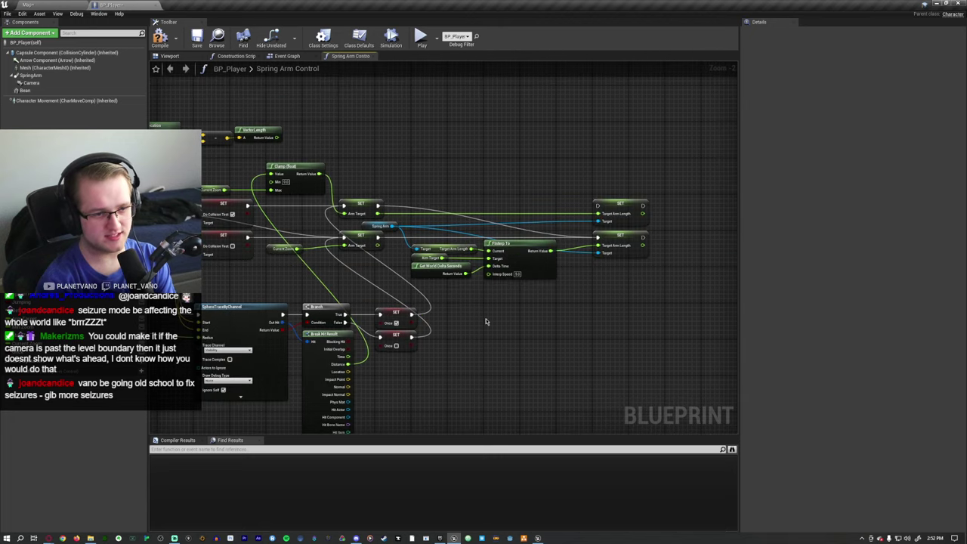
right_click_drag(379, 214, 477, 287)
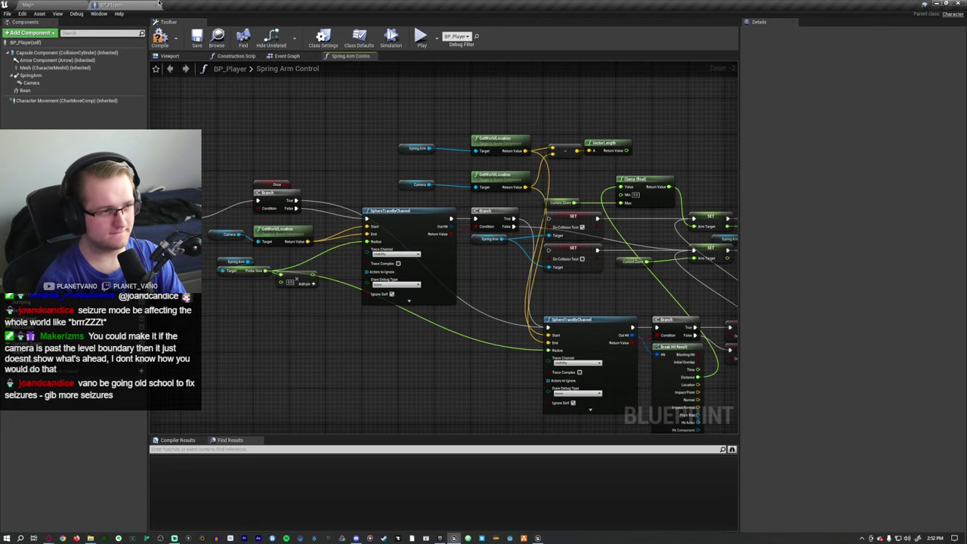
Play-test the map full screen to check the camera with the hit distance feeding the Clamp directly
left_click(60, 5)
key("alt+p")
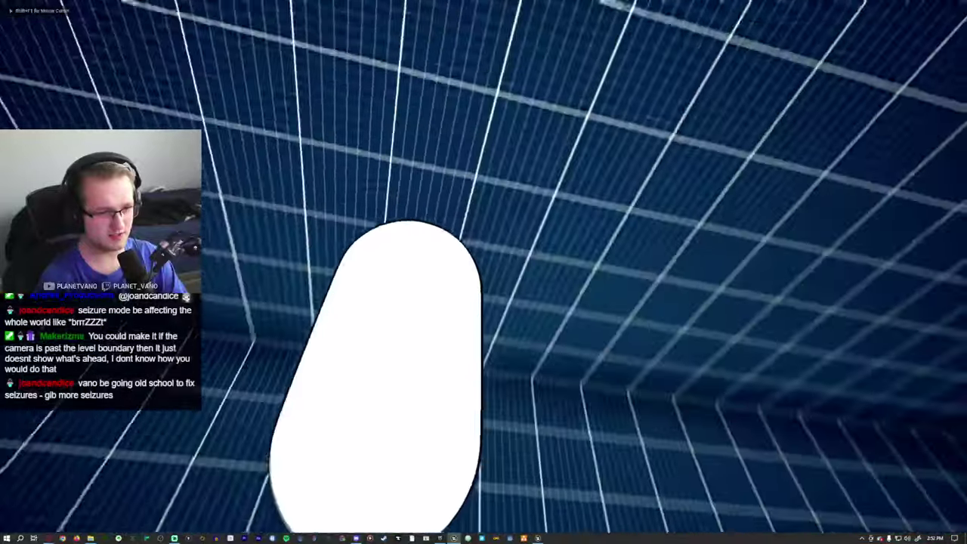
key("Escape")
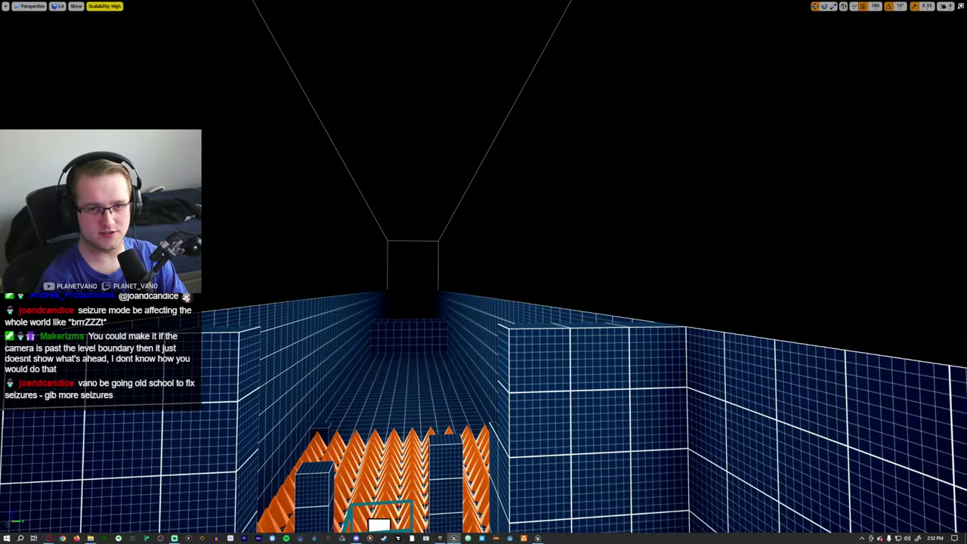
key("F11")
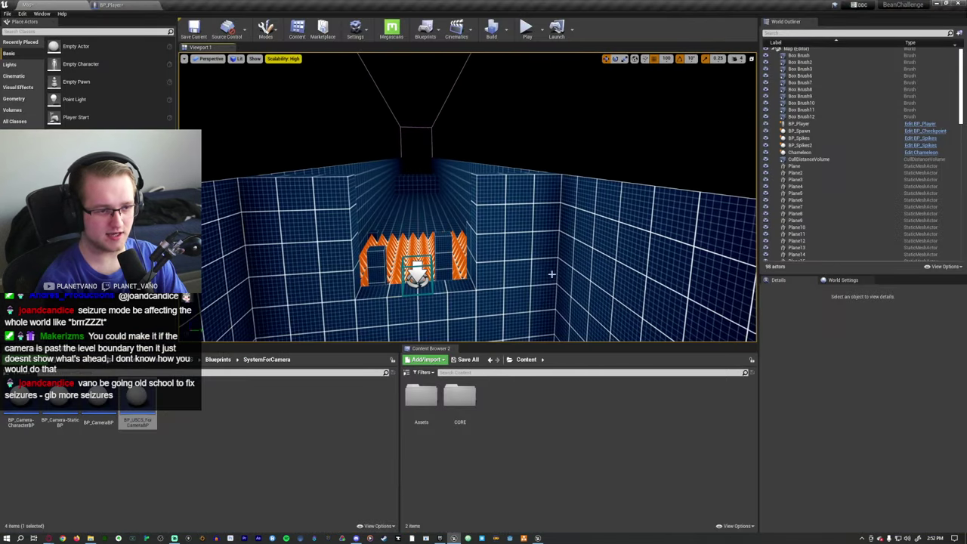
Open the wall brush's material instance M_Grid_UV_preset_005 and its parent material M_Grid_Base_UV
left_click(518, 249)
double_click(860, 368)
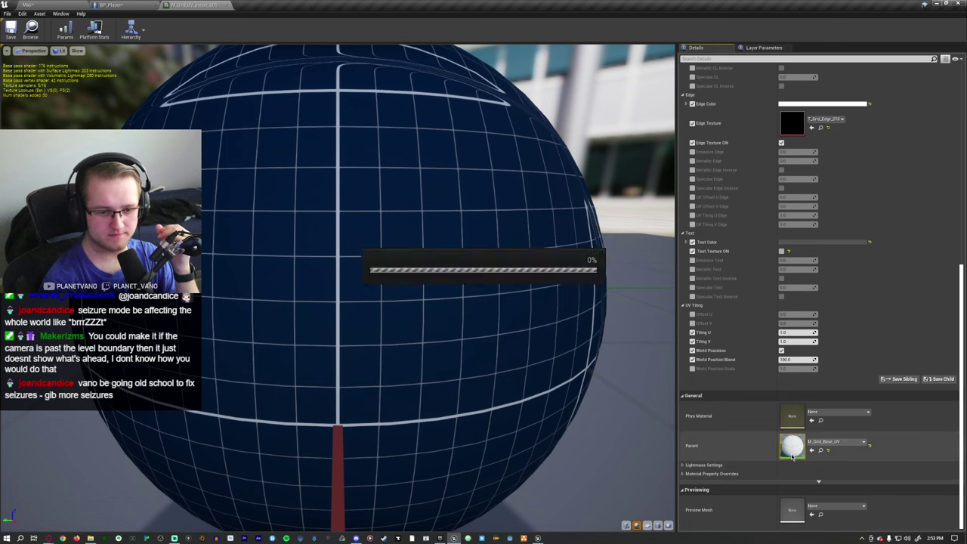
double_click(792, 446)
right_click_drag(435, 194, 339, 236)
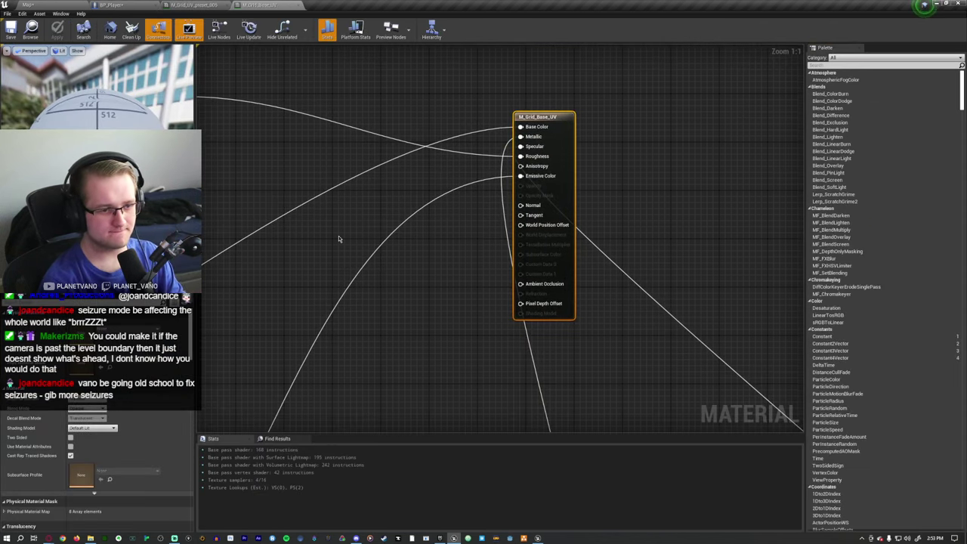
Search the available nodes in the M_Grid_Base_UV material graph for an occlusion material function
right_click(339, 239)
type("mf occlu")
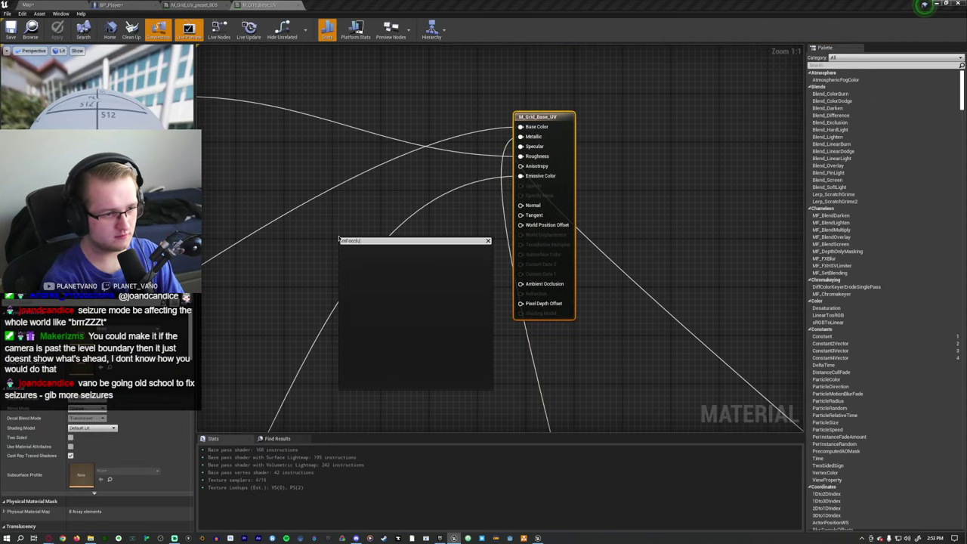
left_click(351, 231)
right_click(358, 238)
type("mf_")
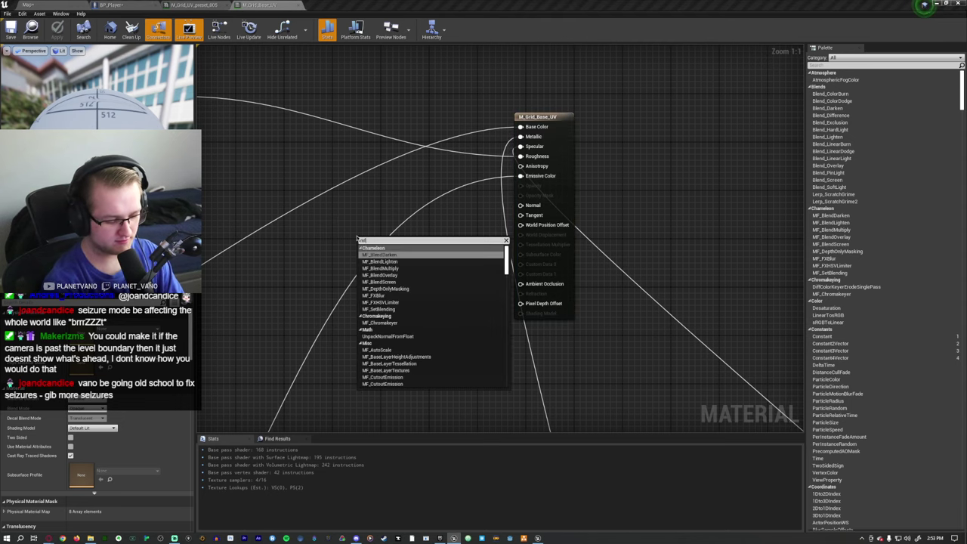
type("uv")
key("BackSpace")
key("BackSpace")
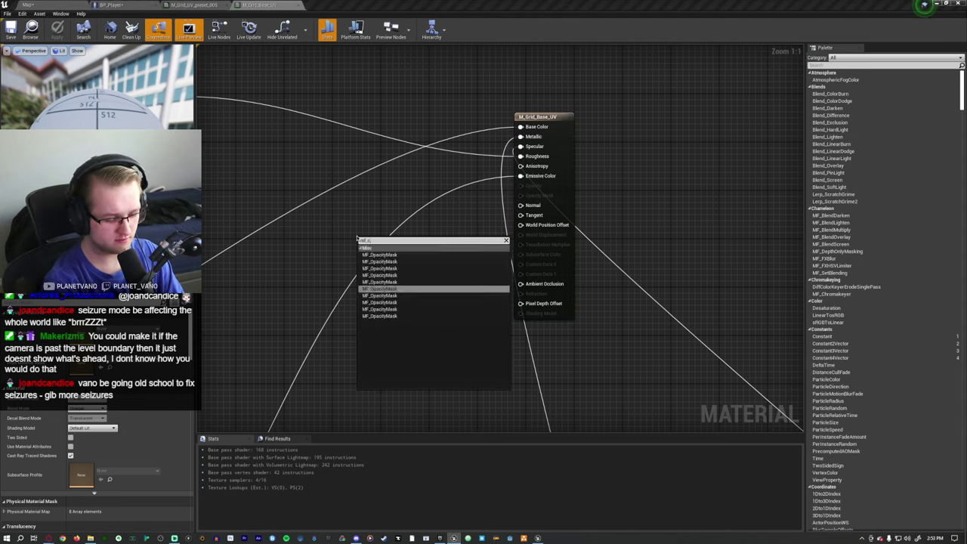
type("copy")
key("Escape")
Return to the Map and browse the project content to the materials folder containing MF_Occlusion
key("ctrl+Tab")
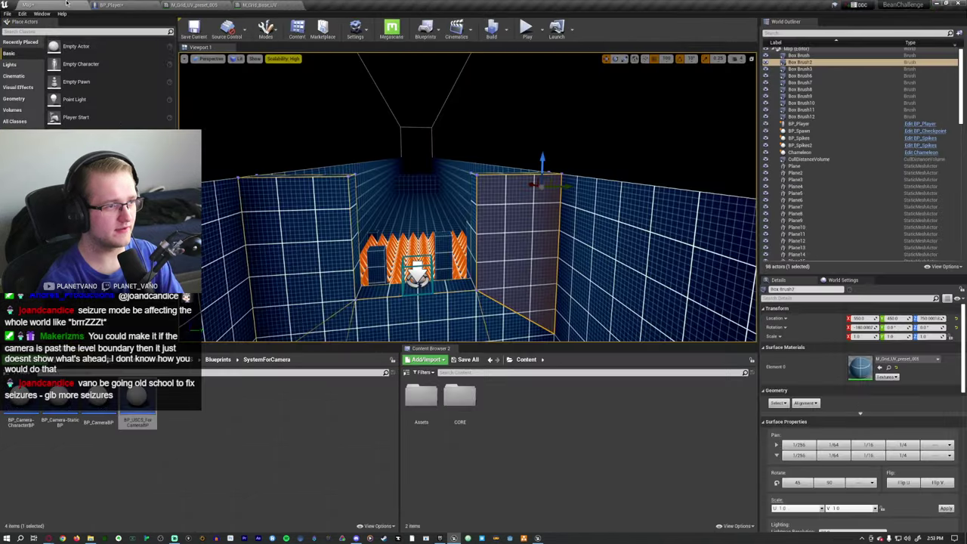
left_click(162, 360)
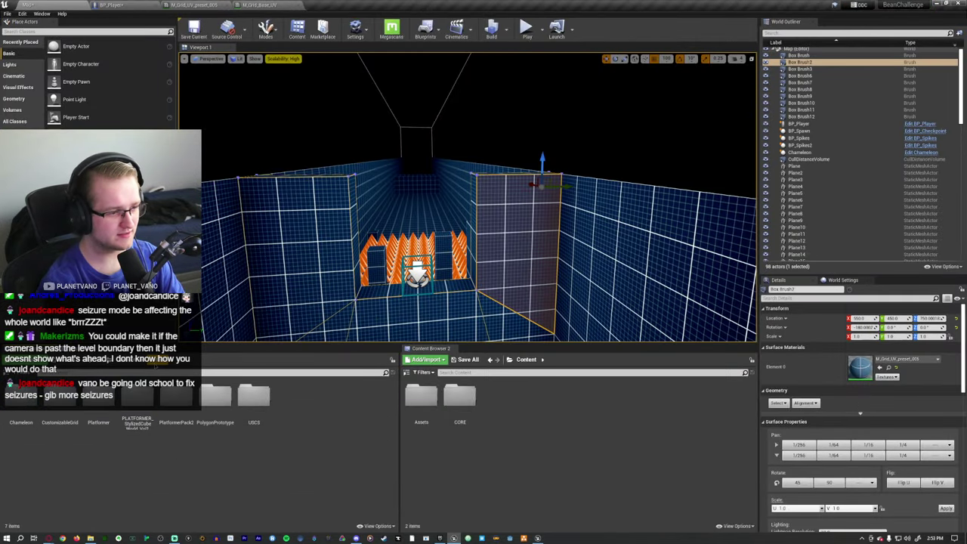
left_click(131, 361)
double_click(62, 404)
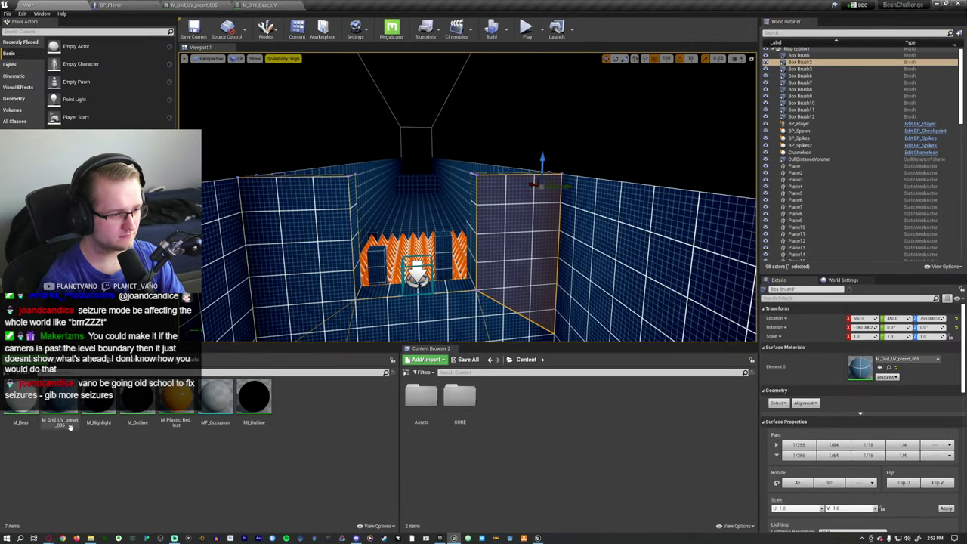
Feed MF_Occlusion into the Opacity Mask of M_Grid_Base_UV, with the blend mode set to Masked, and apply the material
left_click_drag(217, 399, 529, 196)
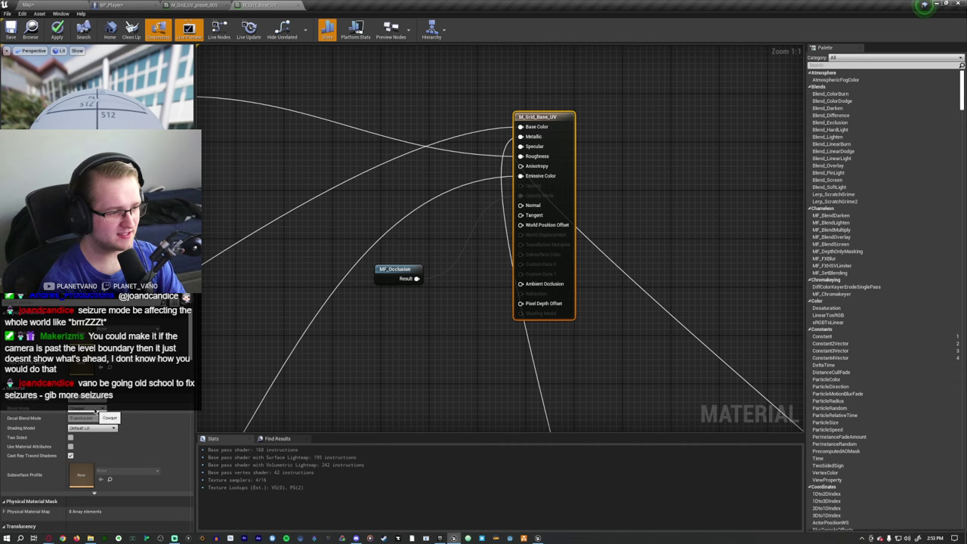
left_click(90, 409)
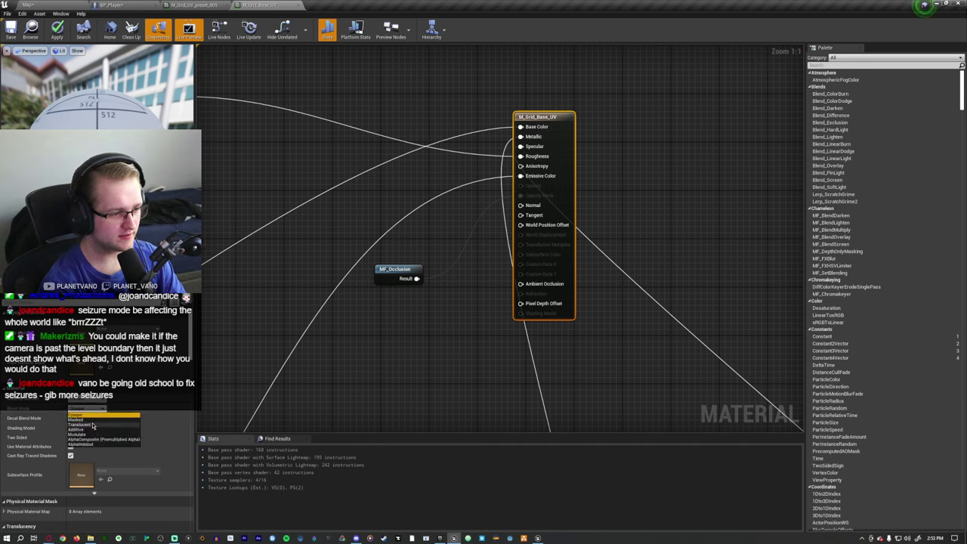
left_click(78, 420)
left_click(57, 30)
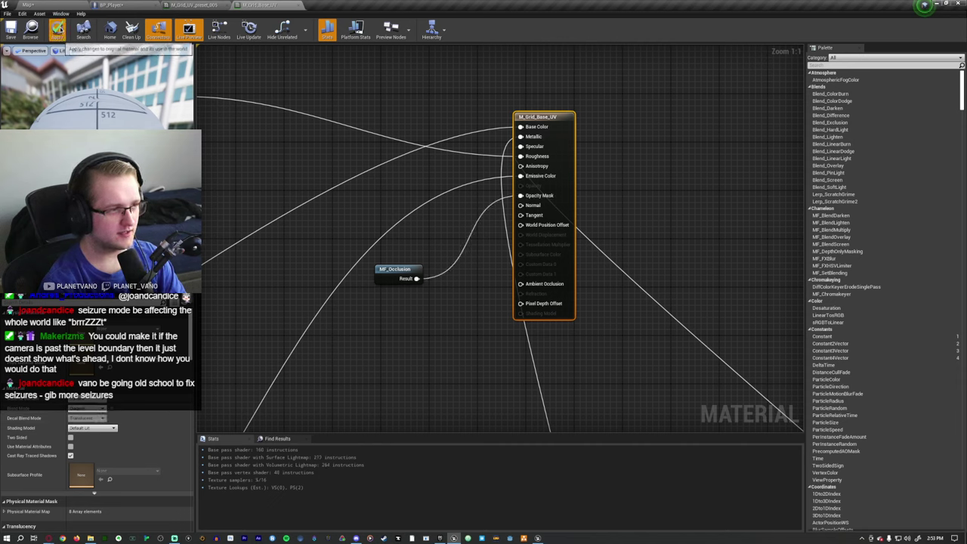
left_click(29, 4)
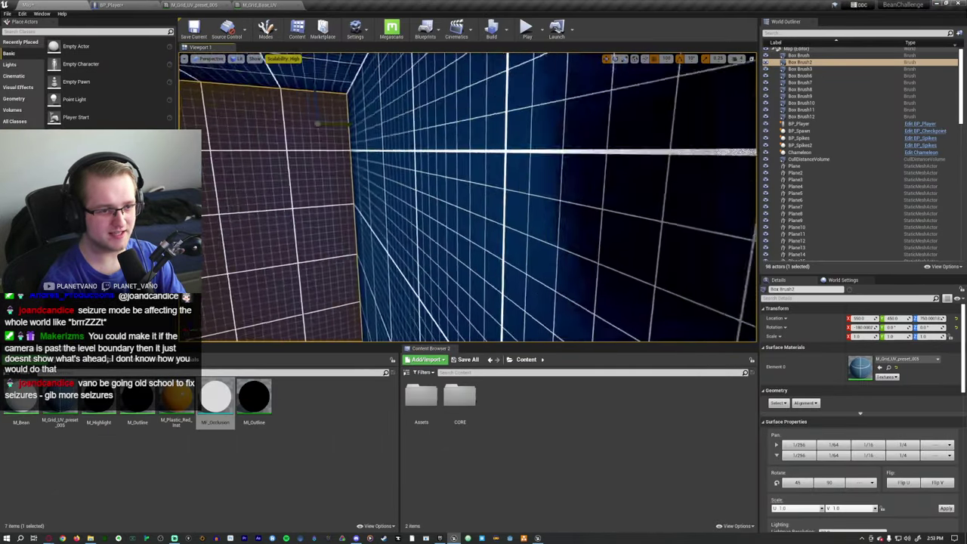
Play-test the map full screen, jumping across the spike-pit pillars to check how the grid walls occlude the bean
key("F11")
key("alt+p")
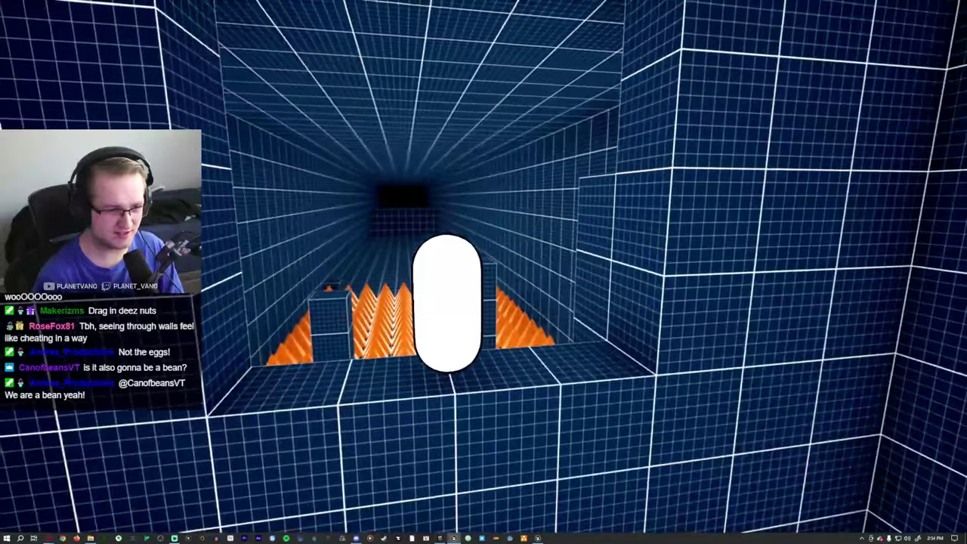
key("space")
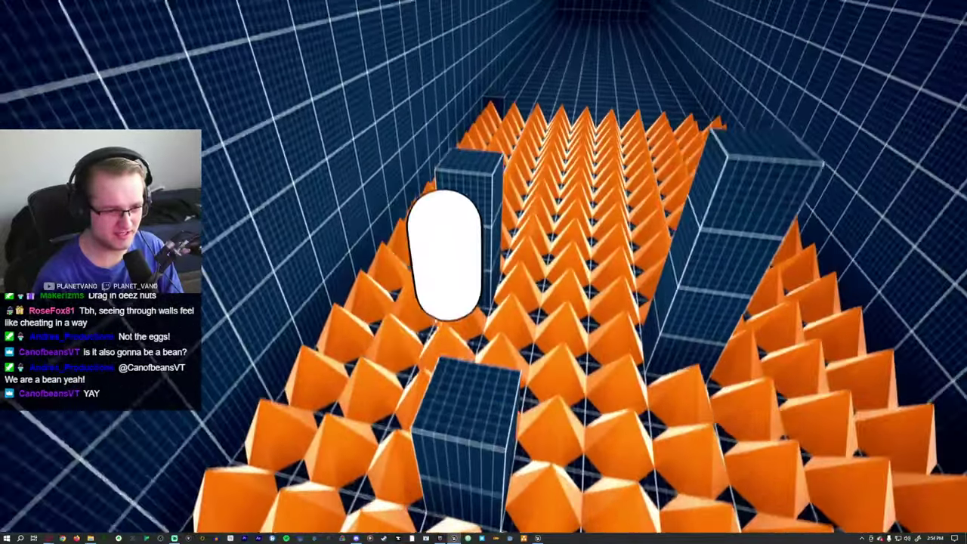
key("w")
key("space")
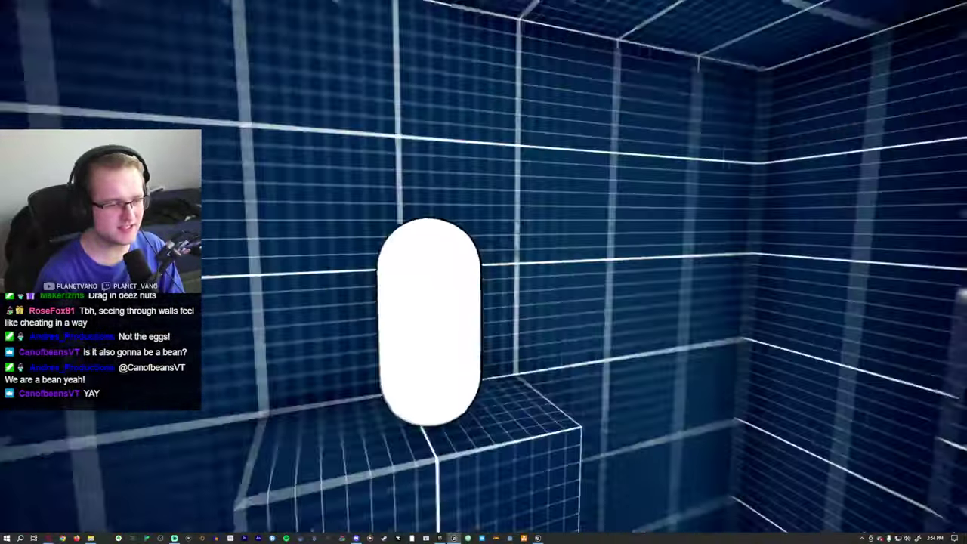
key("Escape")
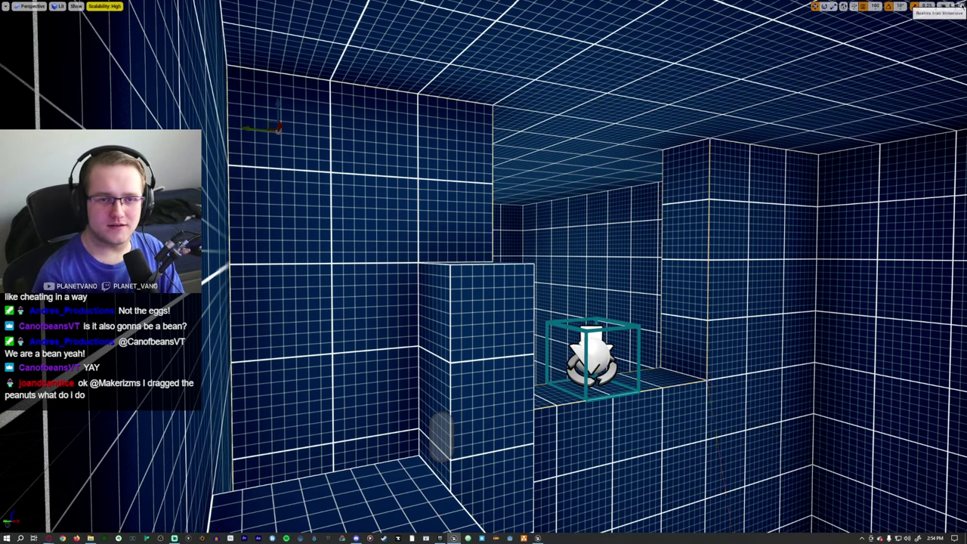
Recheck the MF_Occlusion connection in M_Grid_Base_UV and close both grid material editors
left_click(954, 6)
left_click(204, 5)
left_click(210, 4)
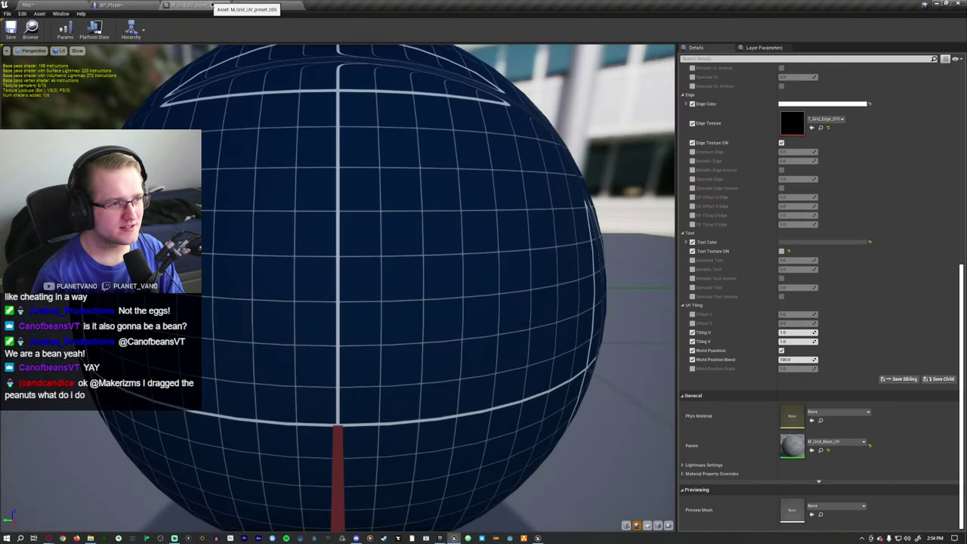
left_click(259, 4)
right_click_drag(374, 200, 399, 144)
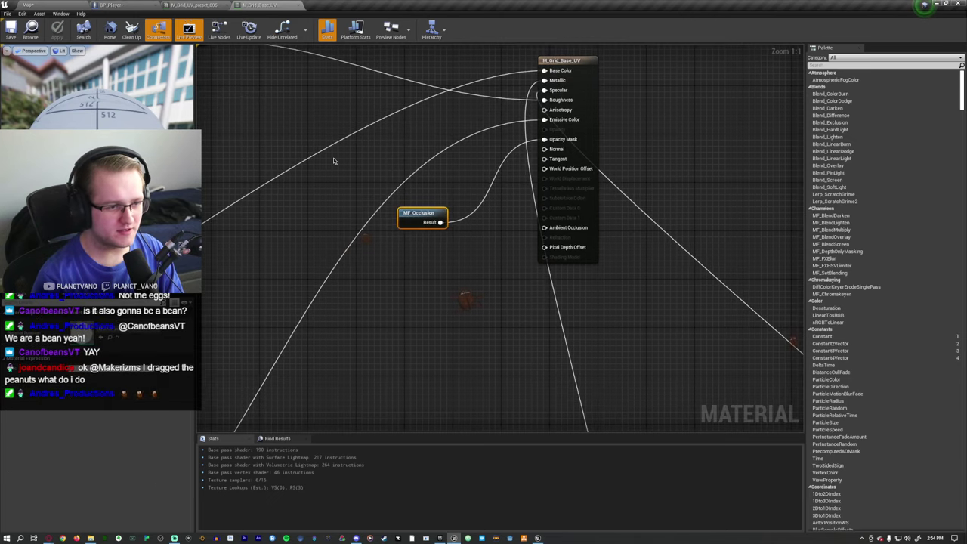
right_click_drag(334, 158, 441, 204)
left_click(194, 5)
left_click(300, 5)
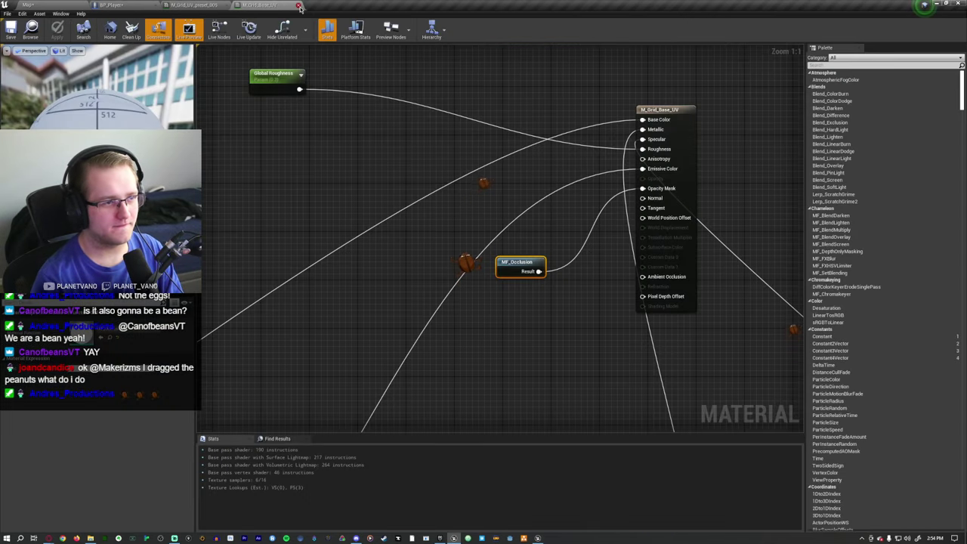
left_click(302, 5)
left_click(227, 6)
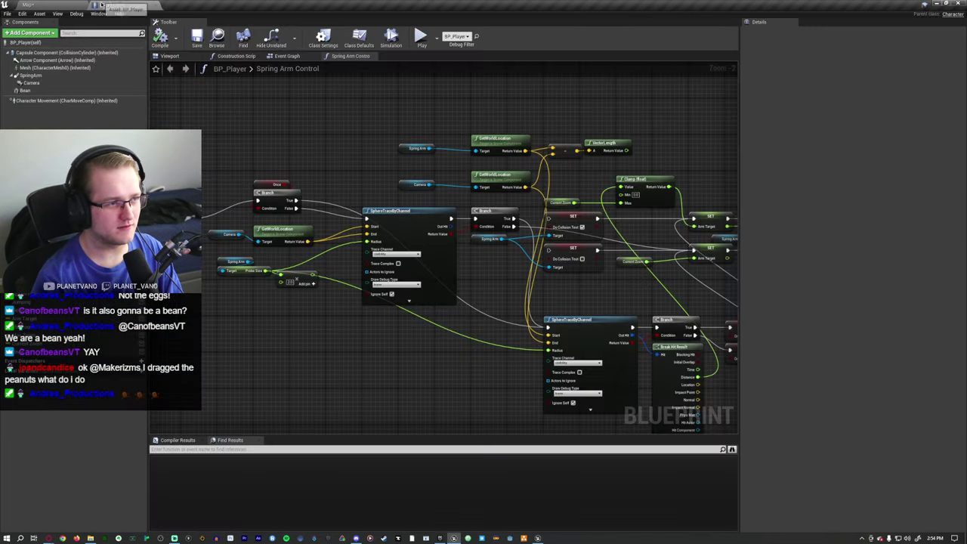
left_click(31, 5)
Open the spikes' material instance M_Plastic_Red_Inst and its parent material M_Plastic_black_Parent
right_click_drag(469, 227, 477, 262)
left_click(477, 262)
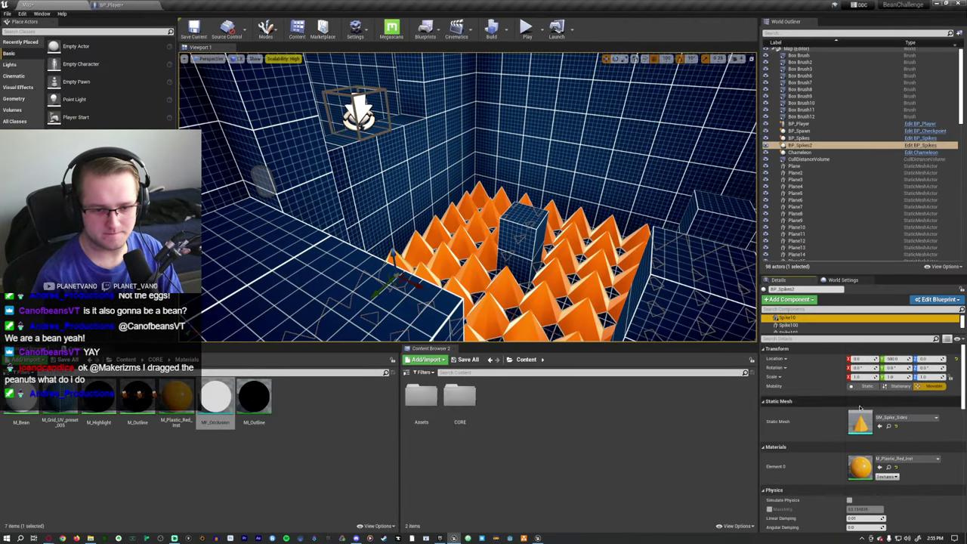
double_click(860, 467)
double_click(792, 182)
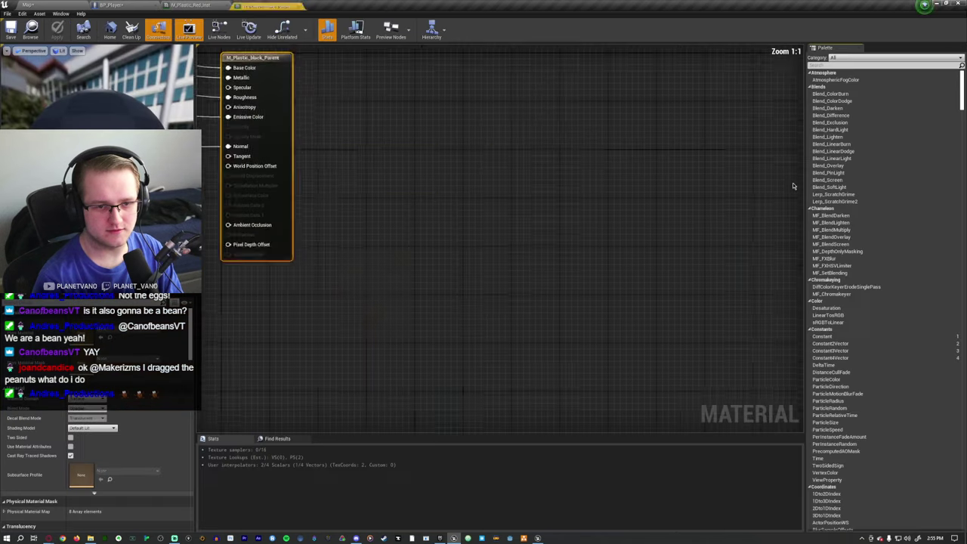
left_click(189, 5)
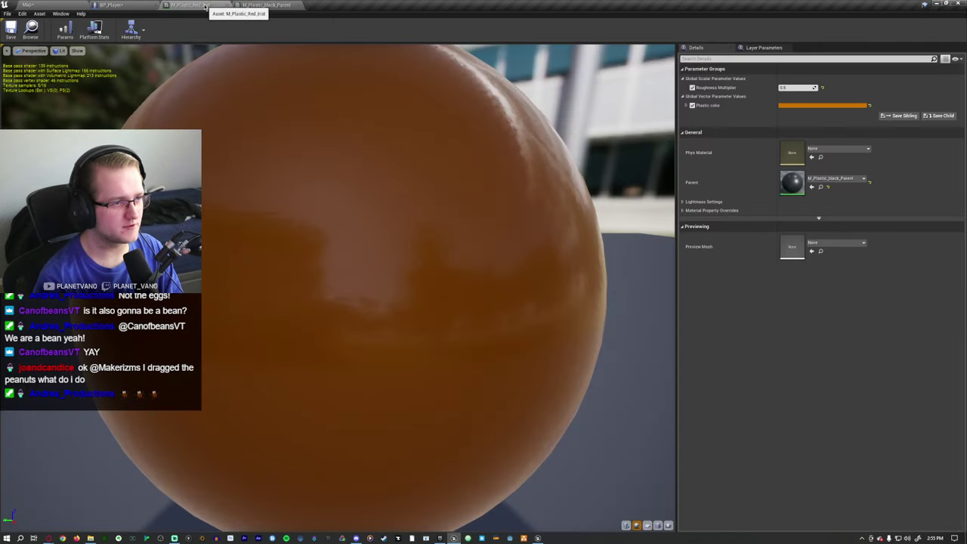
Feed MF_Occlusion into the Opacity Mask of M_Plastic_black_Parent, with the blend mode set to Masked, and apply the material
left_click(27, 5)
left_click_drag(216, 393, 576, 209)
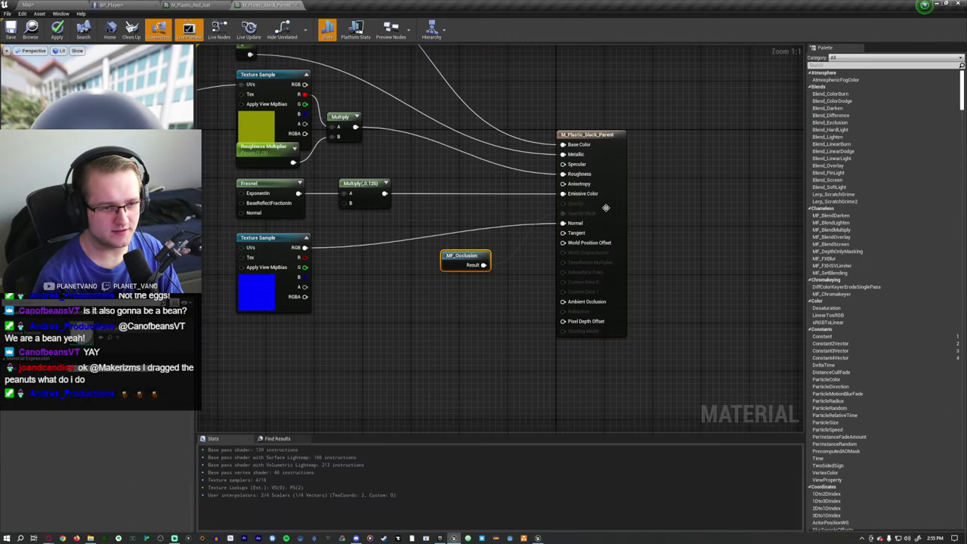
left_click(605, 208)
left_click(87, 402)
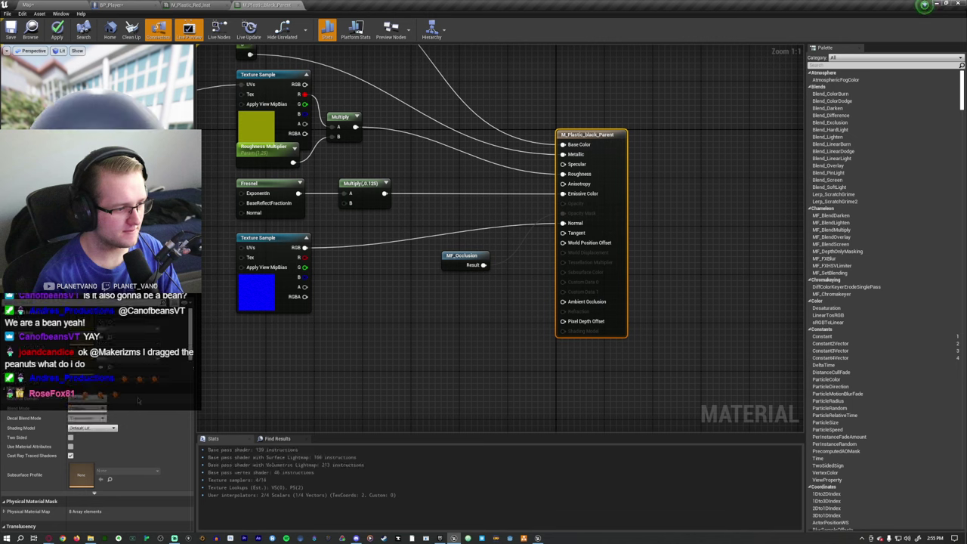
left_click(87, 423)
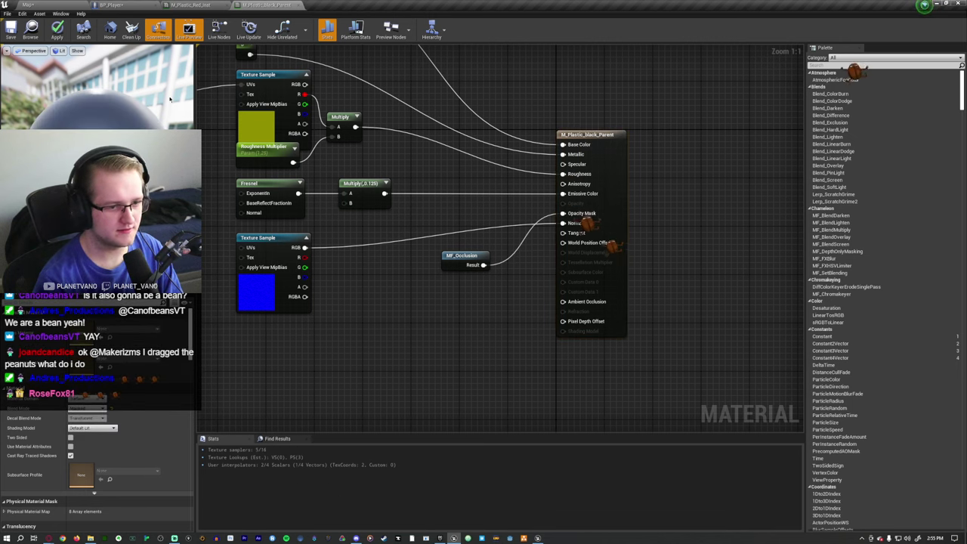
left_click(57, 30)
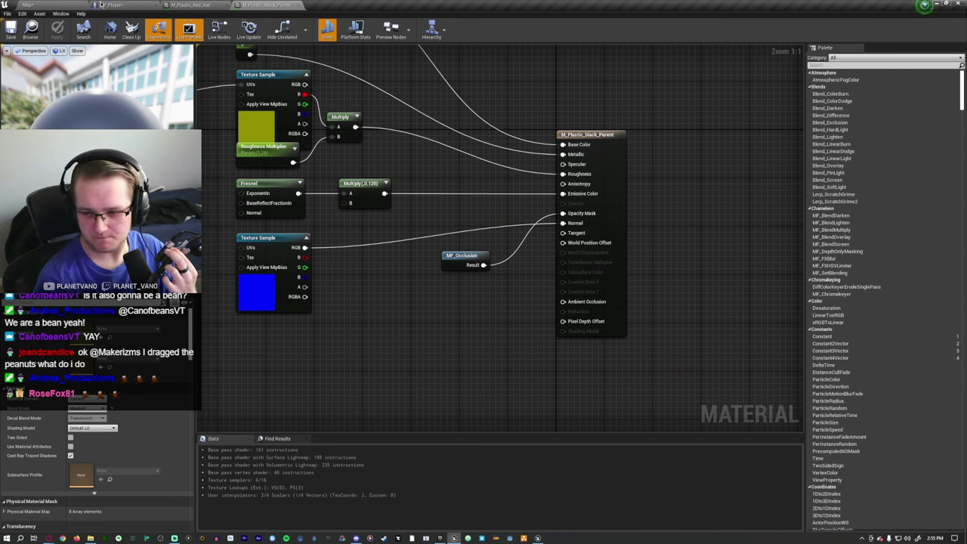
left_click(66, 4)
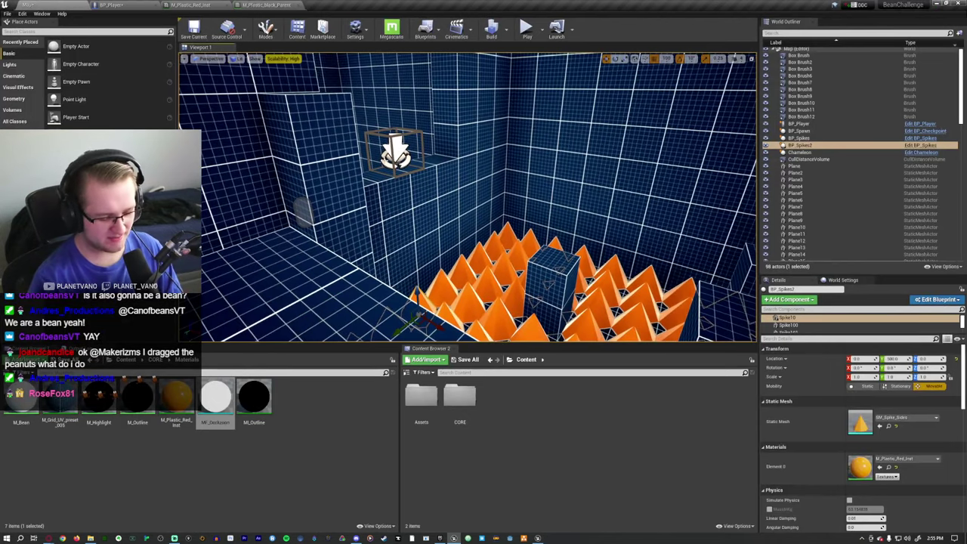
Play-test the map full screen, moving the bean behind the spikes to check their occlusion
key("alt+p")
key("w")
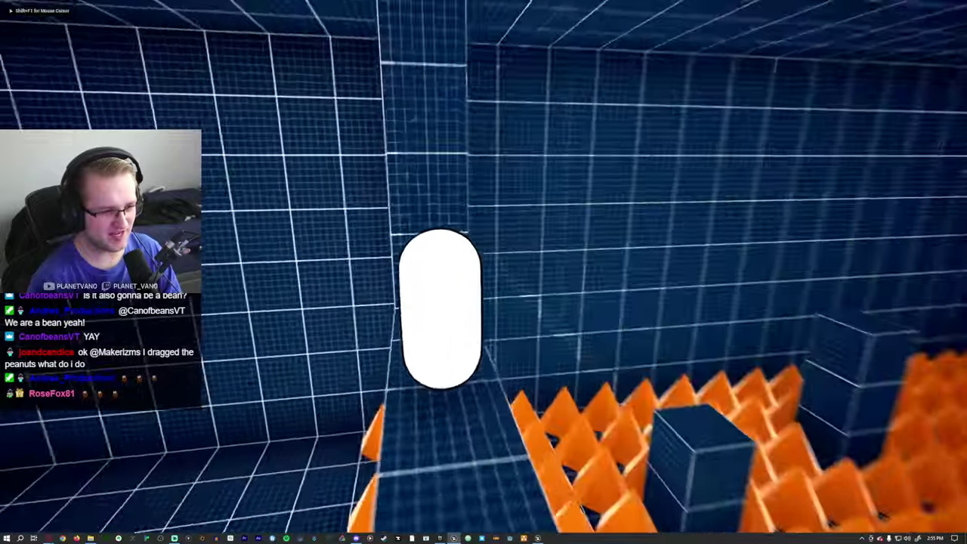
key("w")
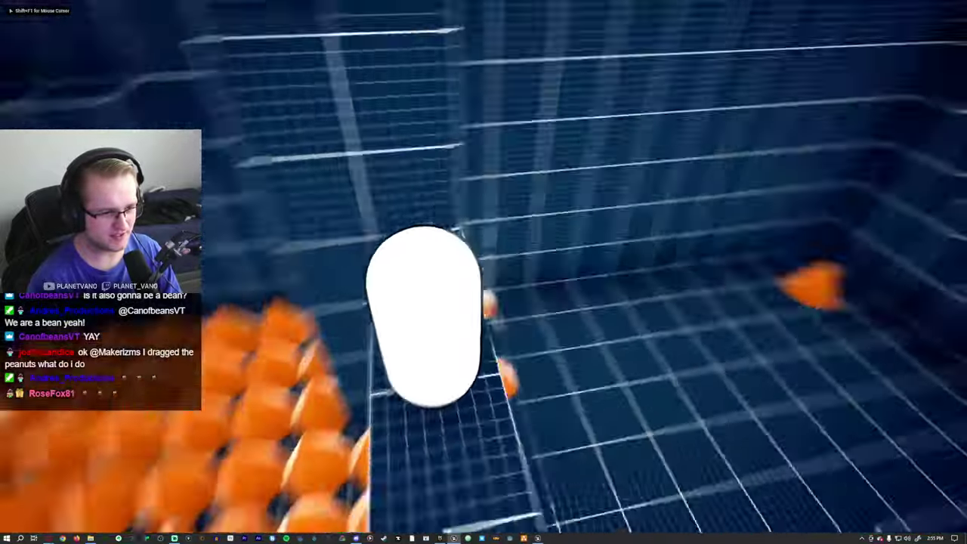
key("w")
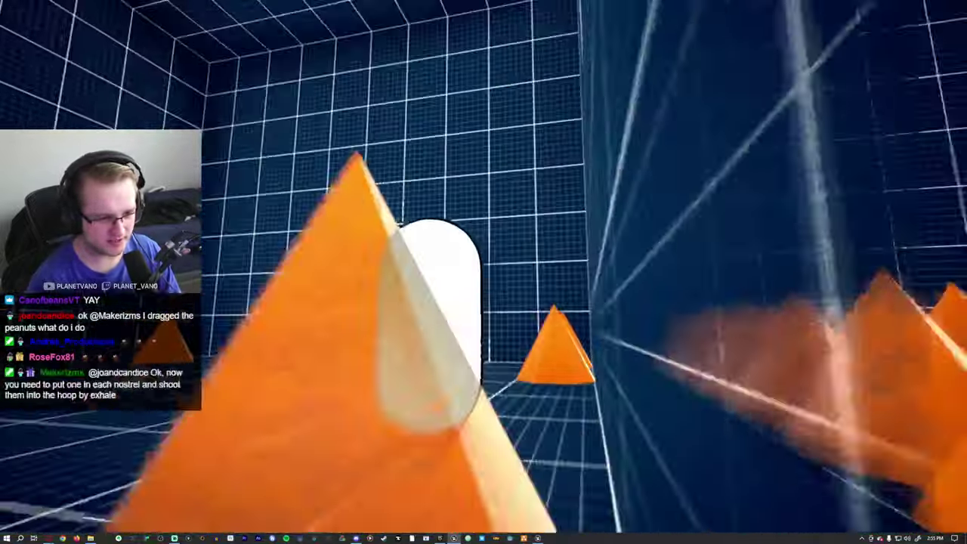
key("w")
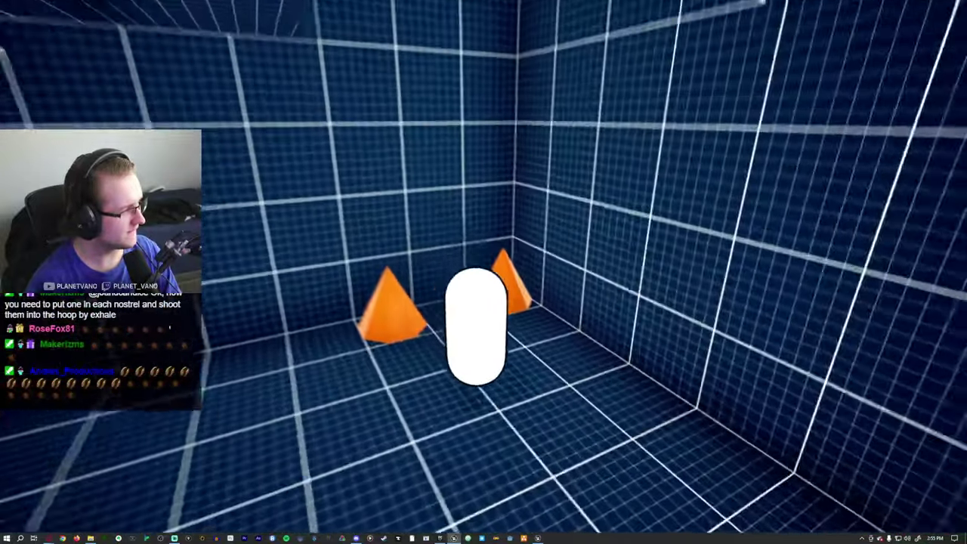
key("Escape")
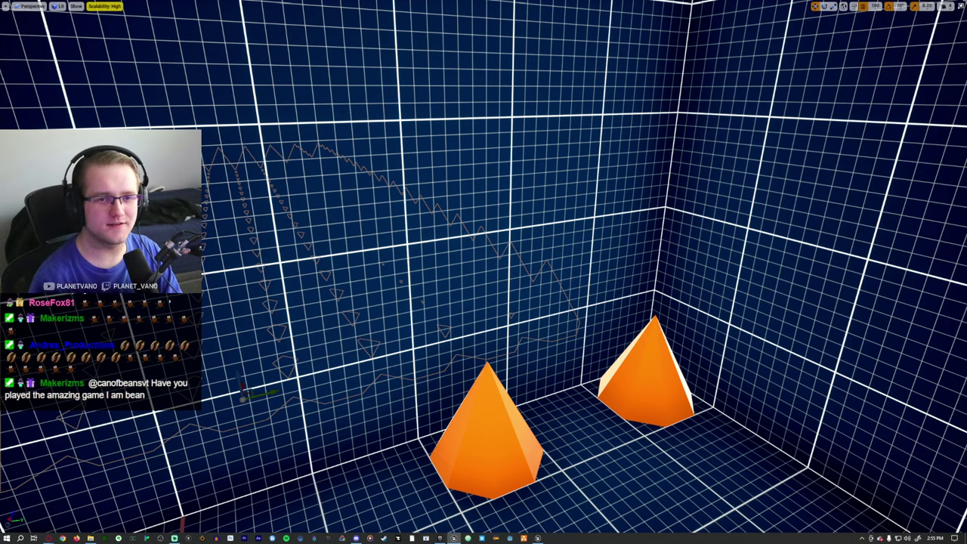
key("F11")
Review the trace, Clamp and target arm length nodes in BP_Player's Spring Arm Control graph
key("alt+Tab")
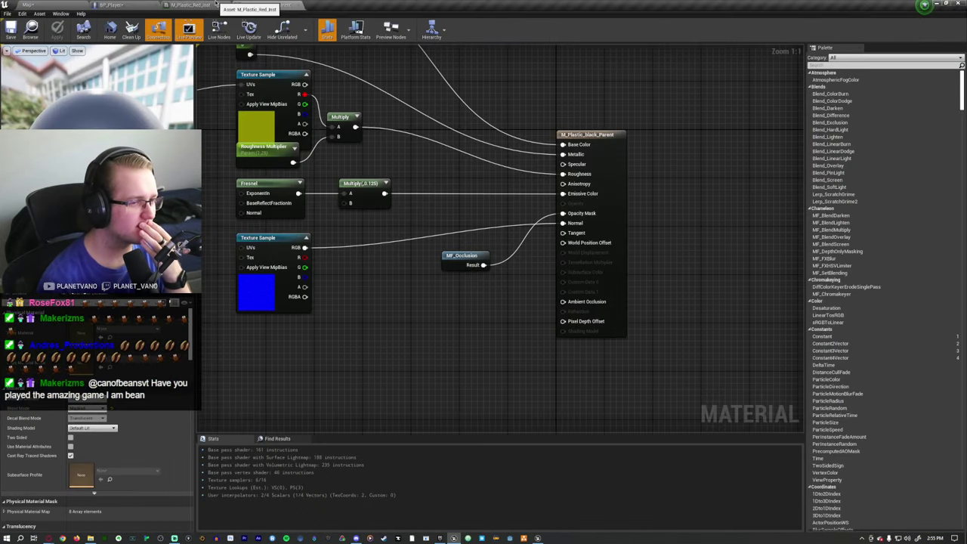
left_click(215, 3)
left_click(111, 4)
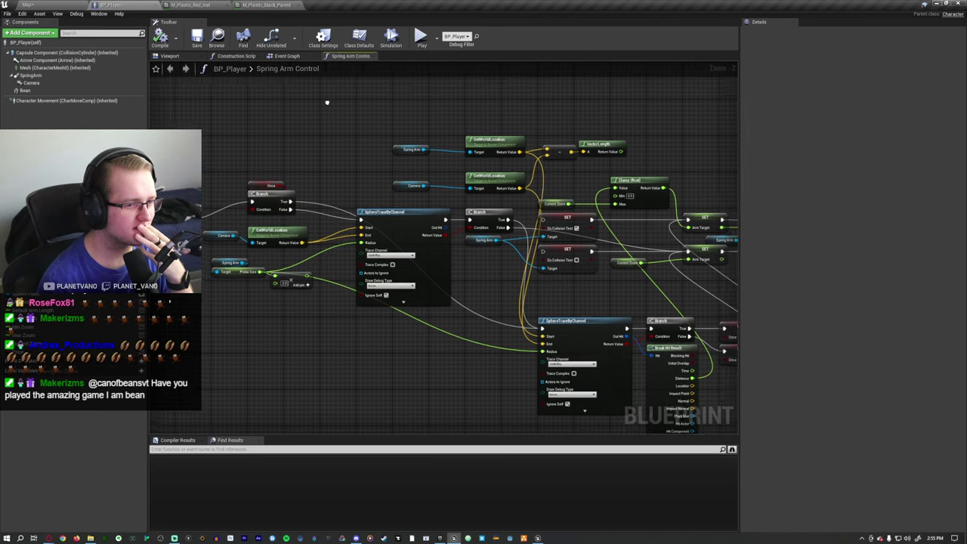
scroll(471, 168, "up", 2)
mouse_move(639, 286)
right_mouse_down()
mouse_move(488, 308)
mouse_move(527, 282)
mouse_move(359, 253)
right_mouse_up()
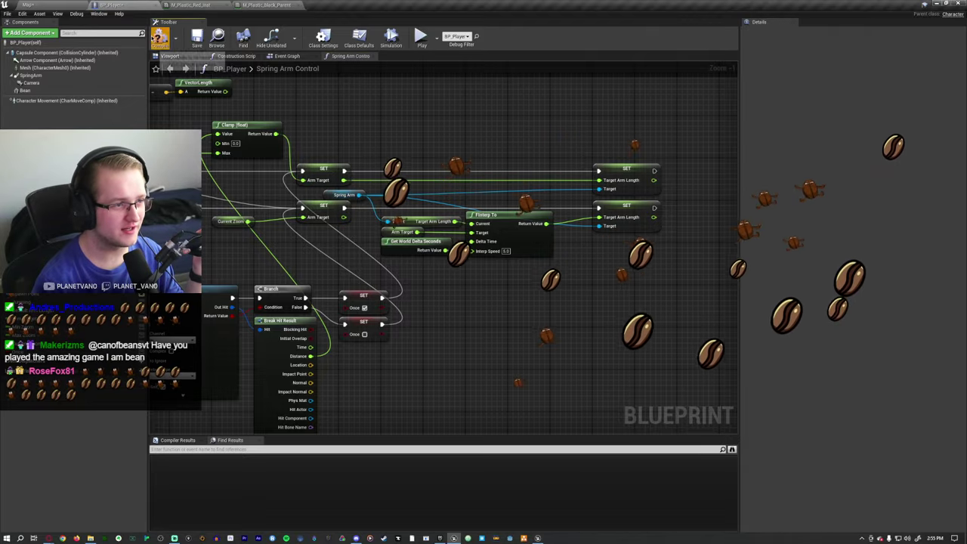
Play-test the course again across the pillars and down to the floor spikes, and inspect the spike pit in the viewport
left_click(27, 4)
key("alt+p")
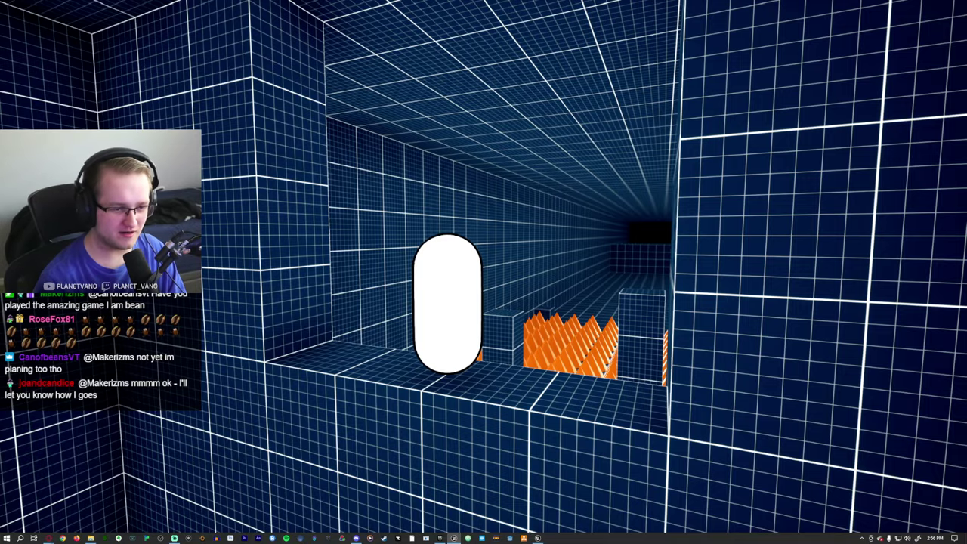
key("w")
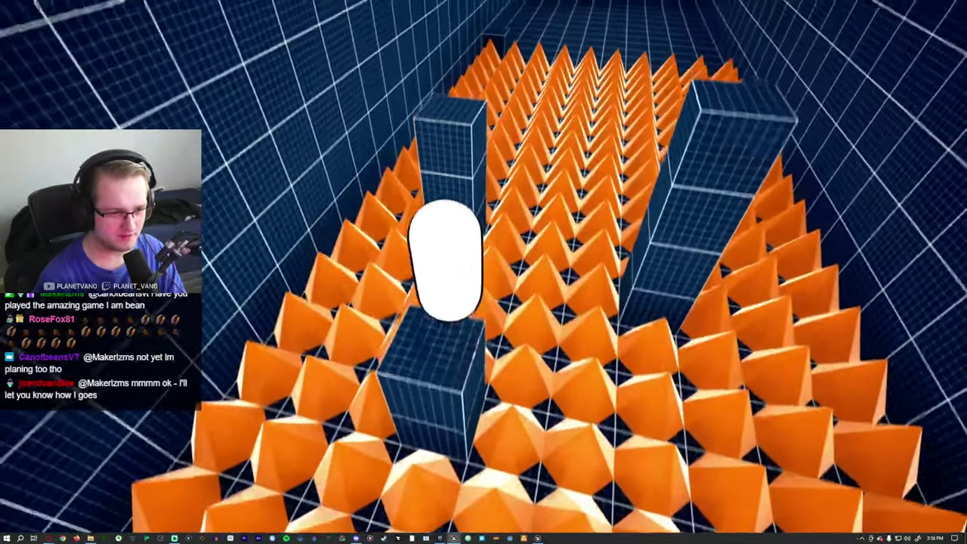
key("w")
key("w")
key("w")
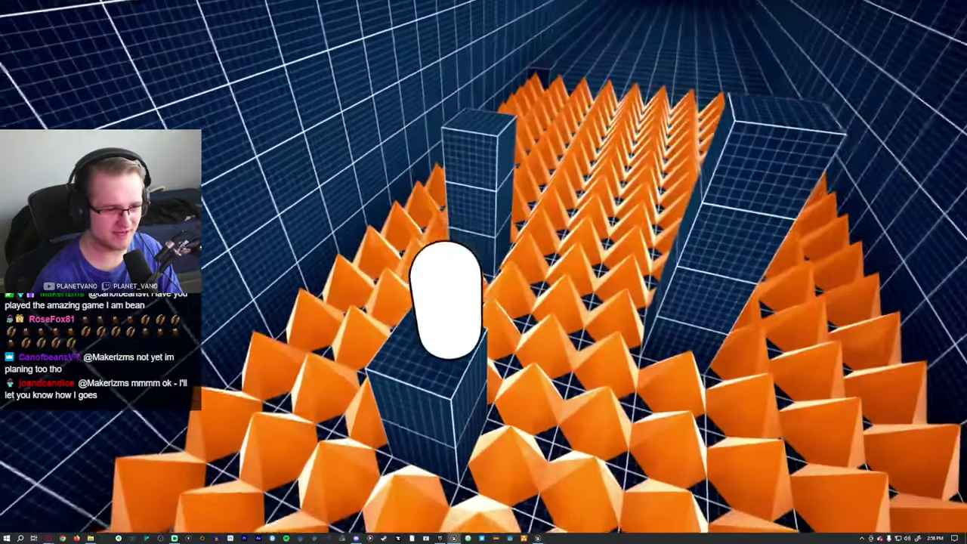
key("w")
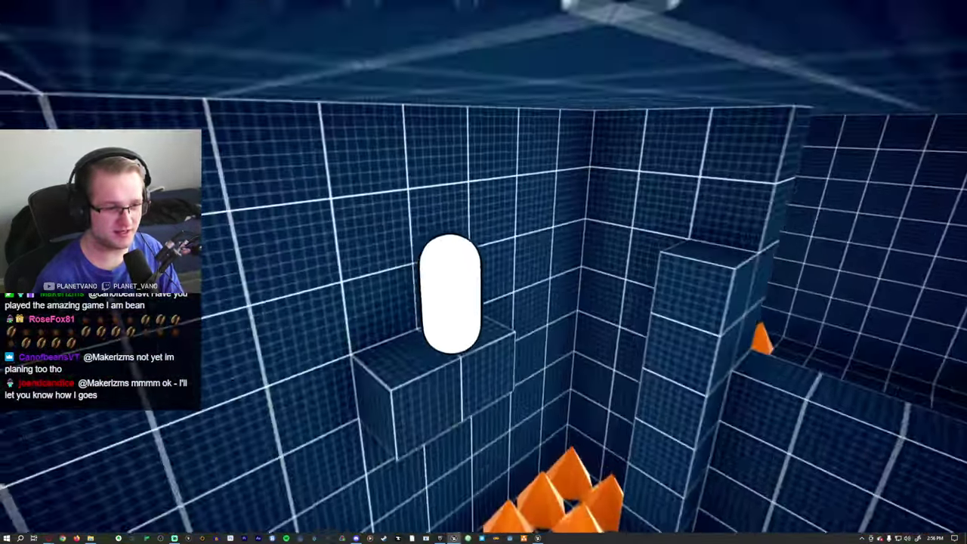
key("w")
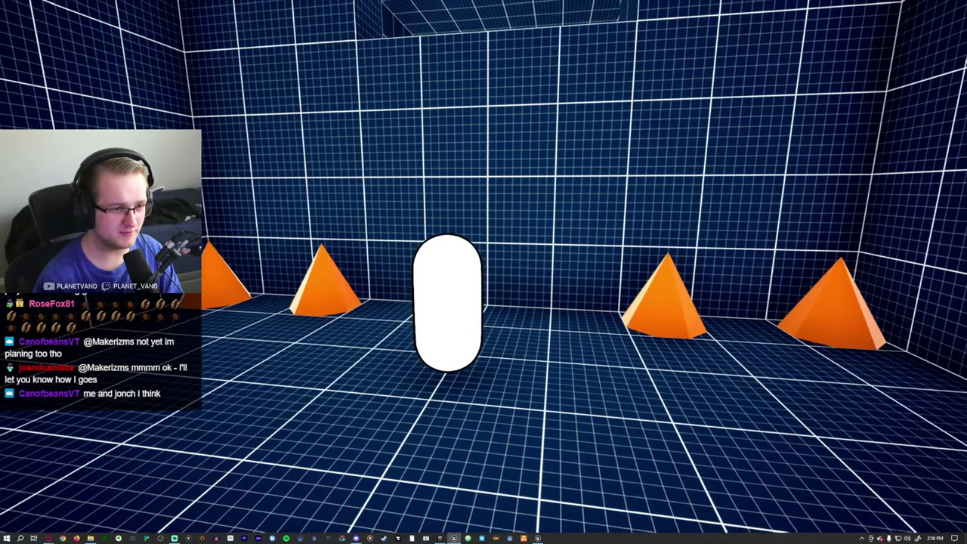
key("Escape")
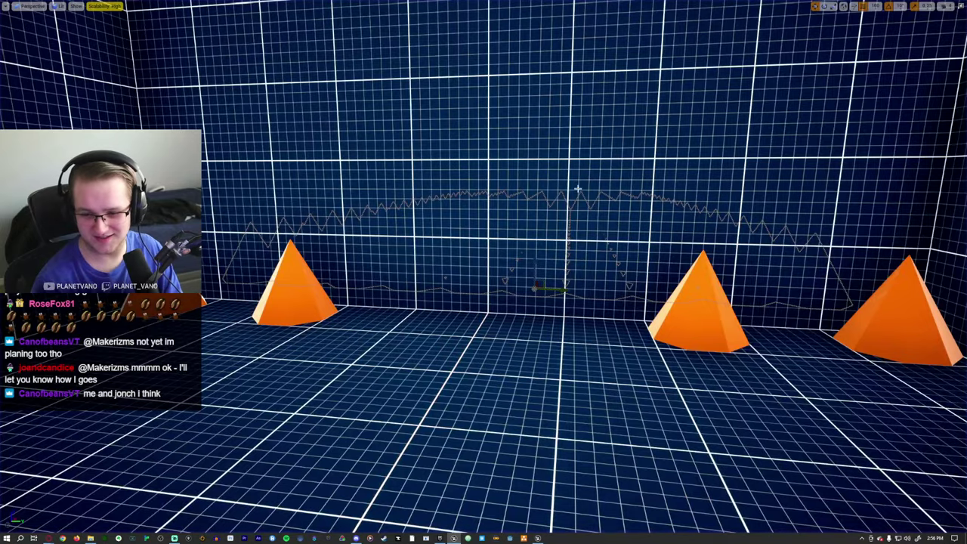
scroll(484, 272, "up", 5)
scroll(483, 272, "down", 5)
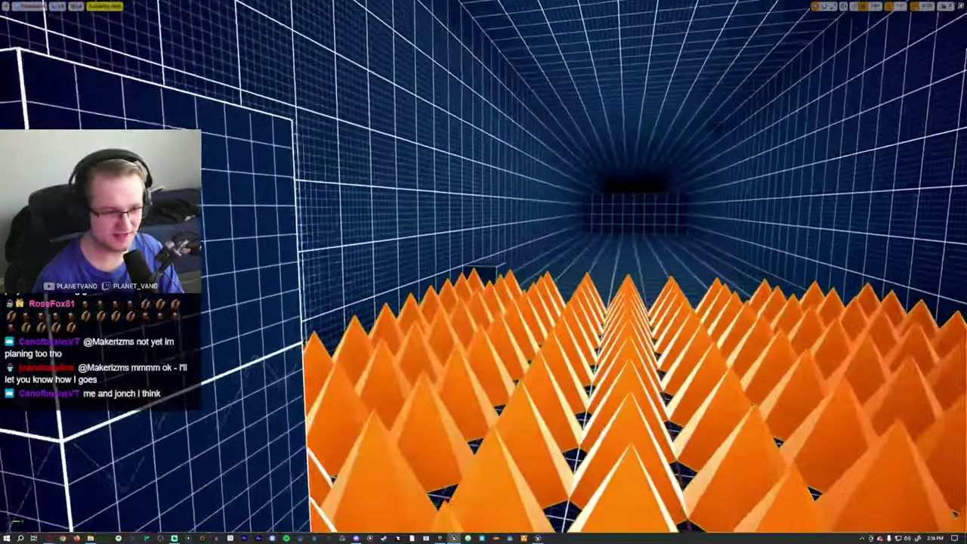
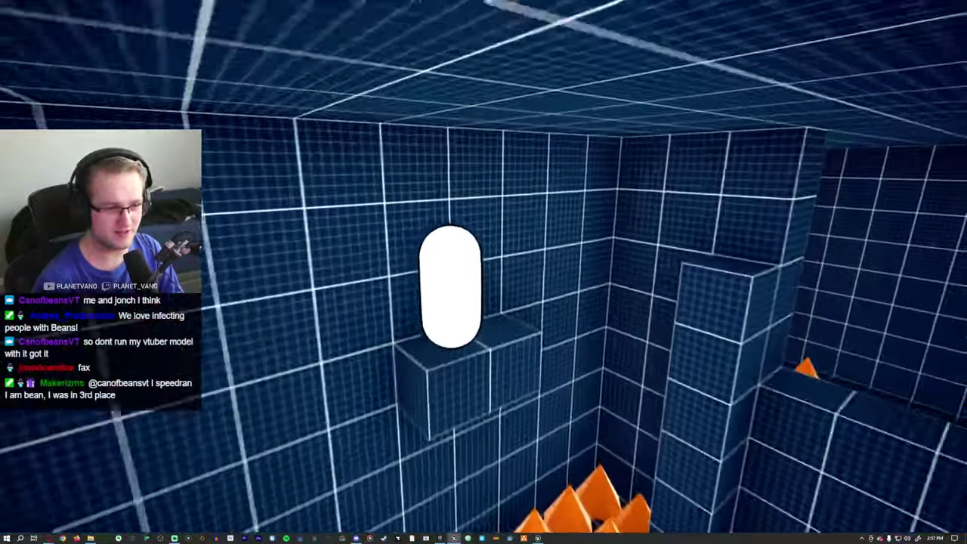
Play-test the bean on the wall ledge and down on the spiked floor, and inspect the spike pit and pillars in the viewport
key("w")
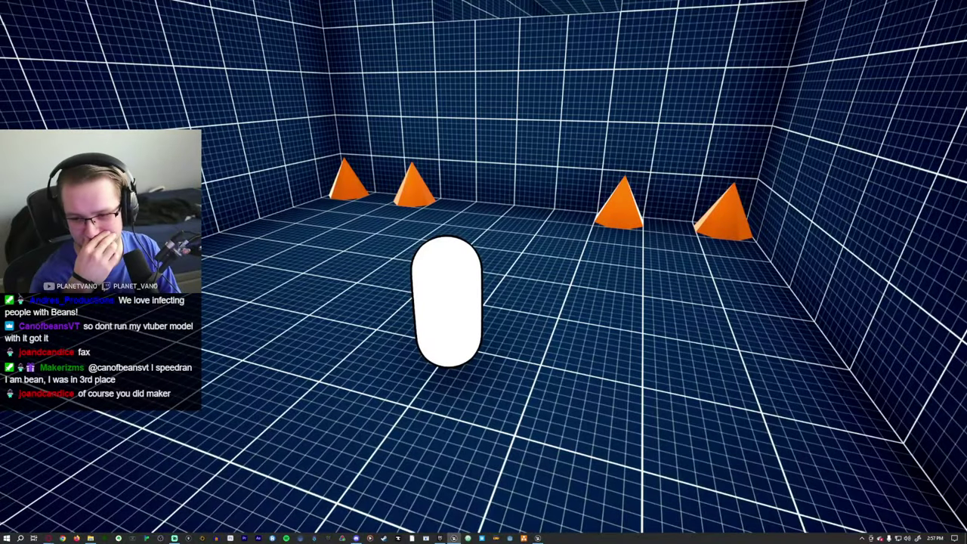
key("Escape")
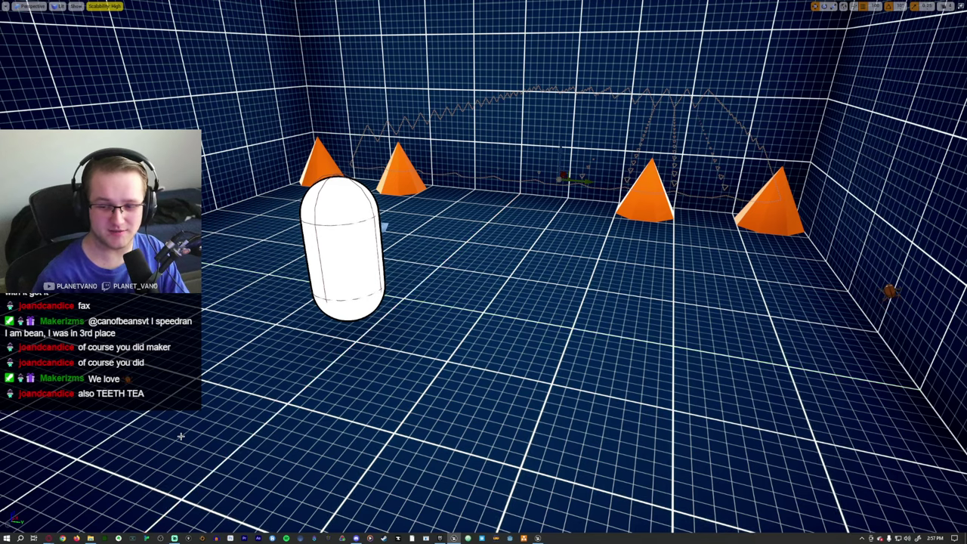
key("Escape")
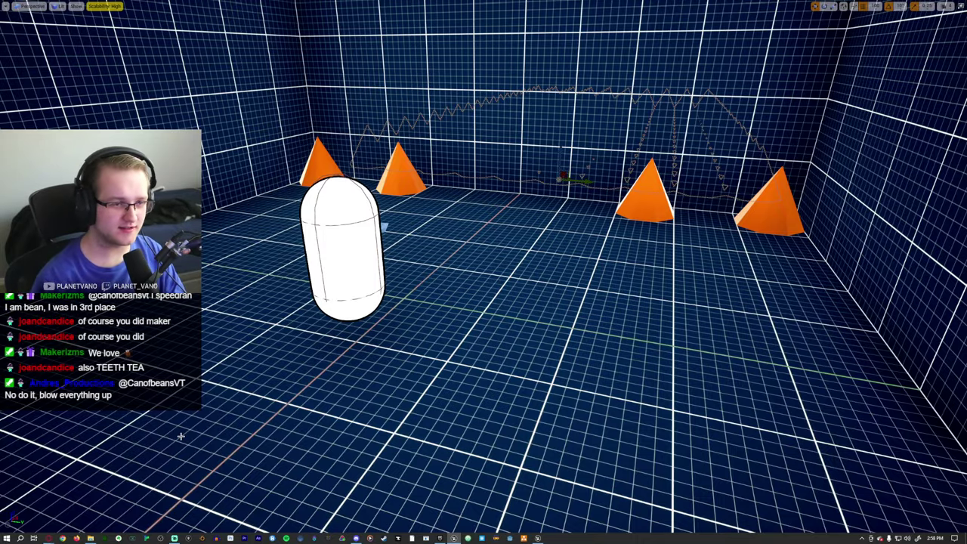
right_click_drag(181, 436, 198, 391)
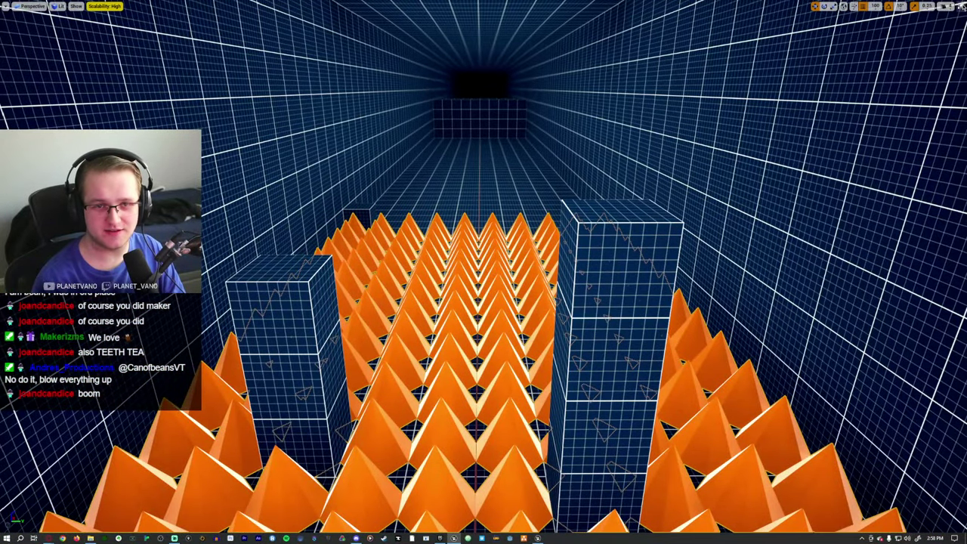
key("F11")
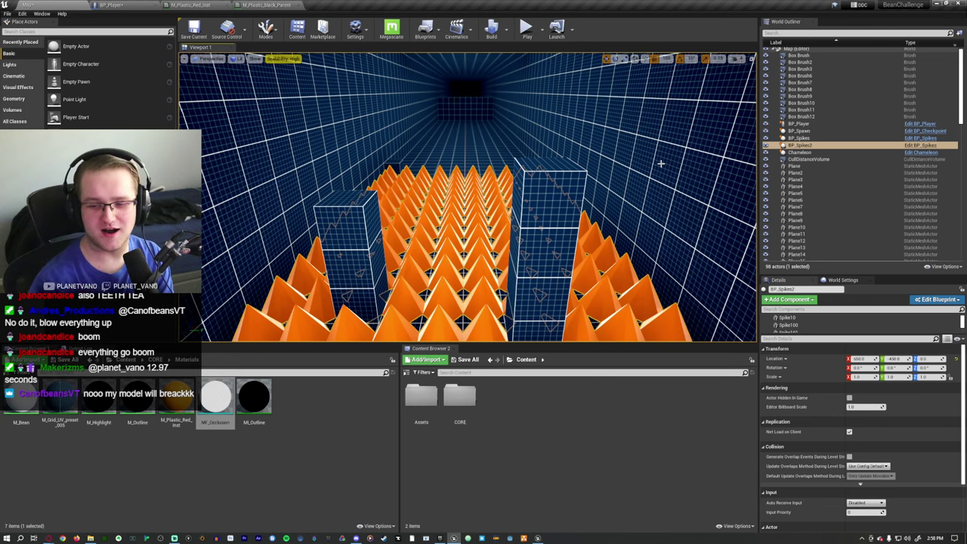
right_click_drag(629, 185, 627, 198)
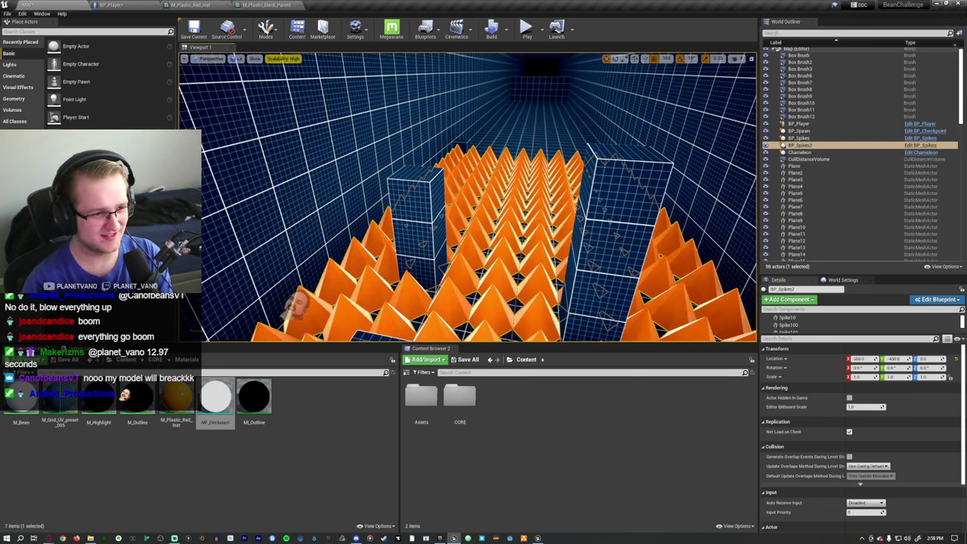
Play-test the map full screen from a pillar in the spike pit to the checkpoint ledge, watching the camera near the walls
key("F11")
key("alt+p")
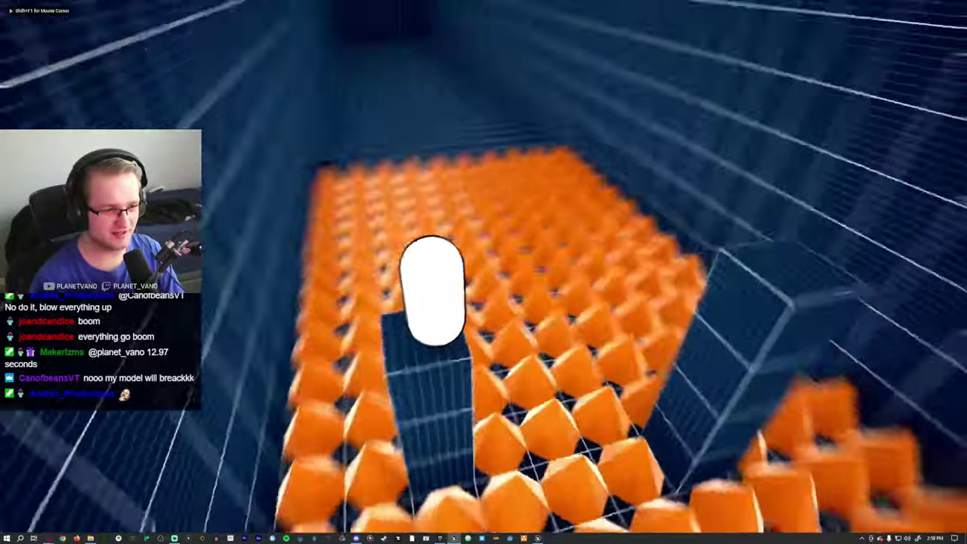
key("w")
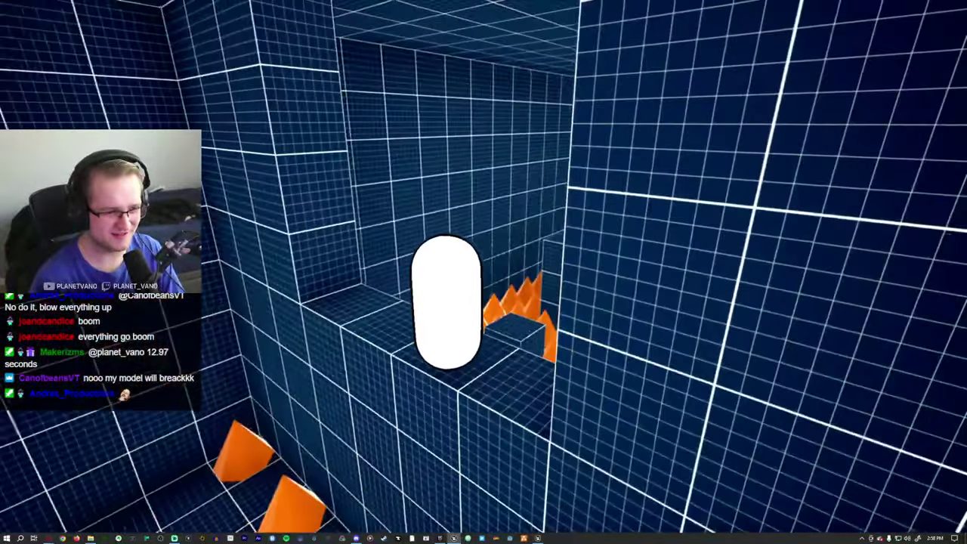
key("Escape")
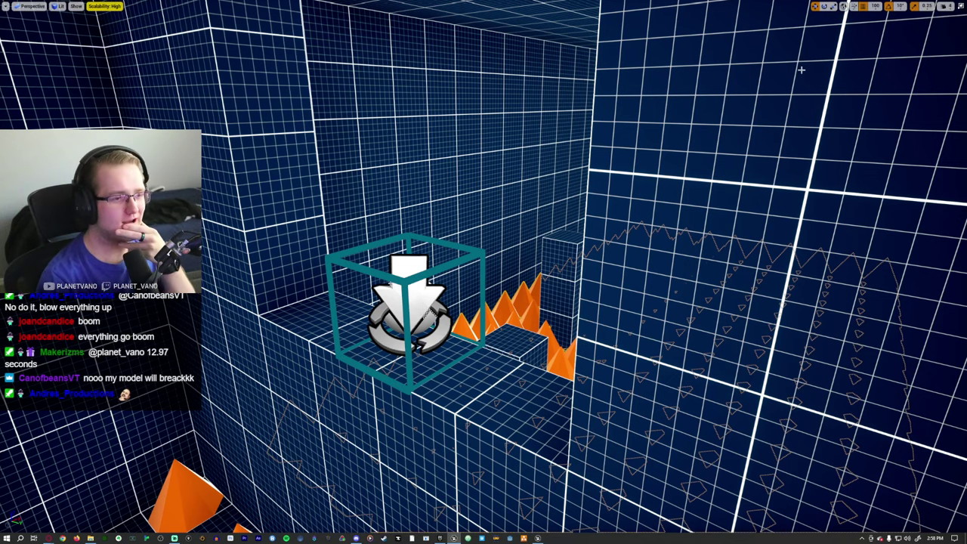
key("F11")
Examine the Arm Target, FInterp To and Target Arm Length nodes in BP_Player's Spring Arm Control graph
left_click(266, 5)
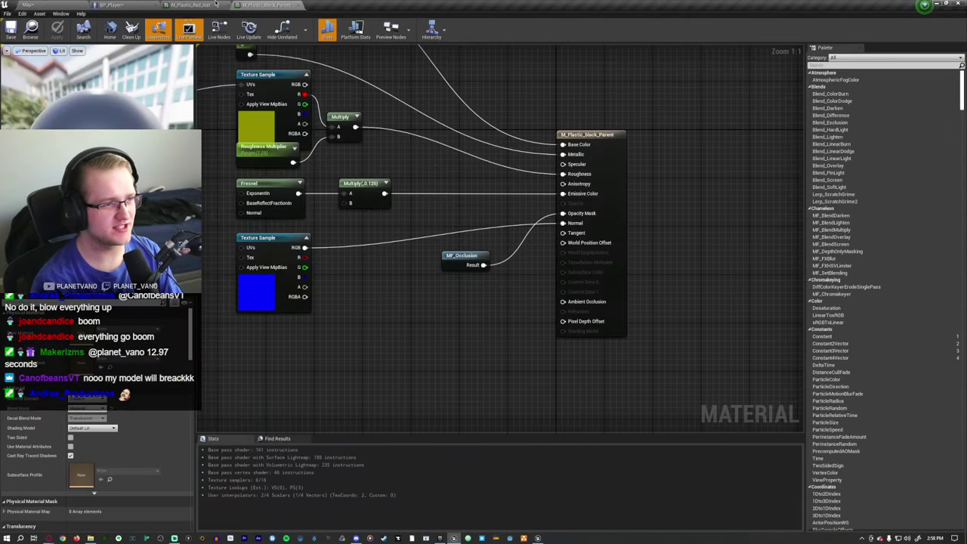
left_click(190, 5)
left_click(111, 5)
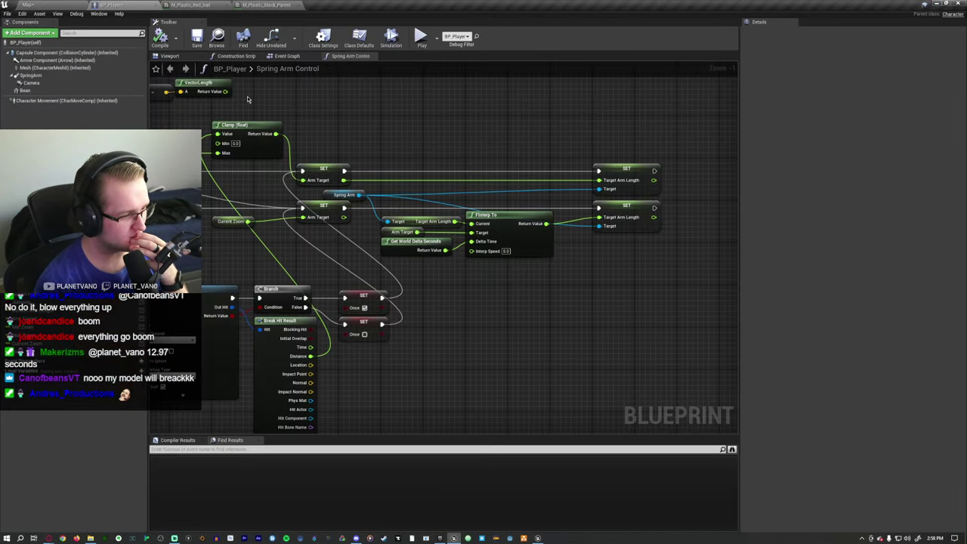
right_click_drag(452, 173, 399, 166)
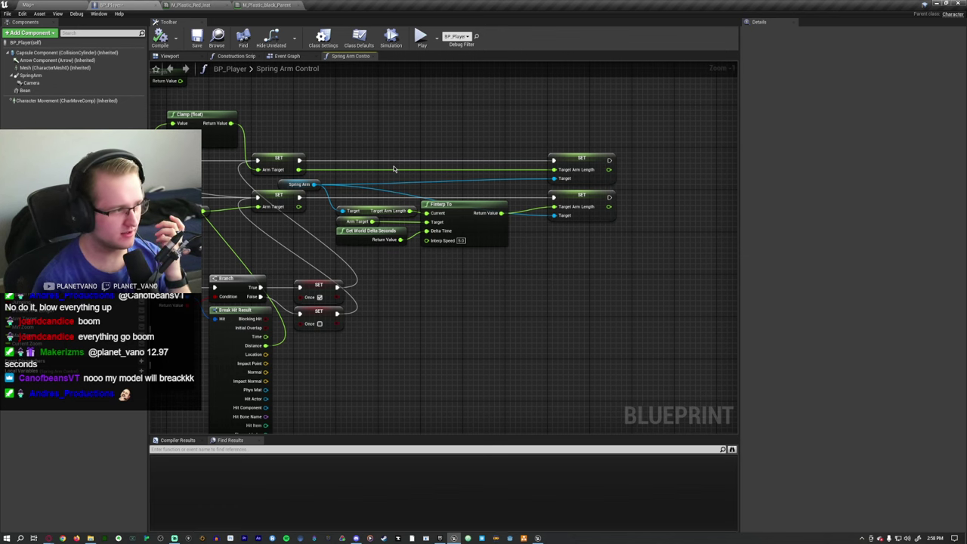
right_click_drag(388, 301, 461, 290)
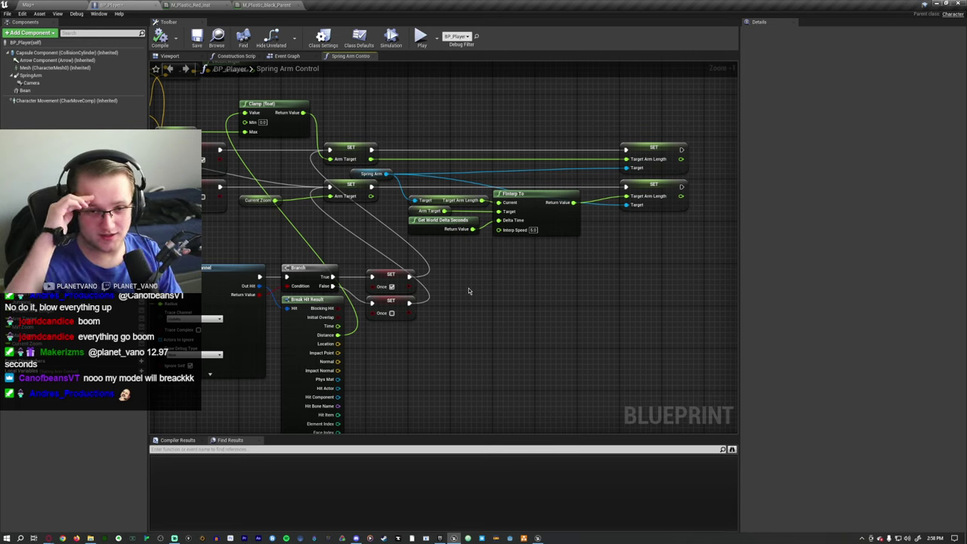
right_click_drag(469, 288, 601, 235)
right_click_drag(508, 302, 418, 182)
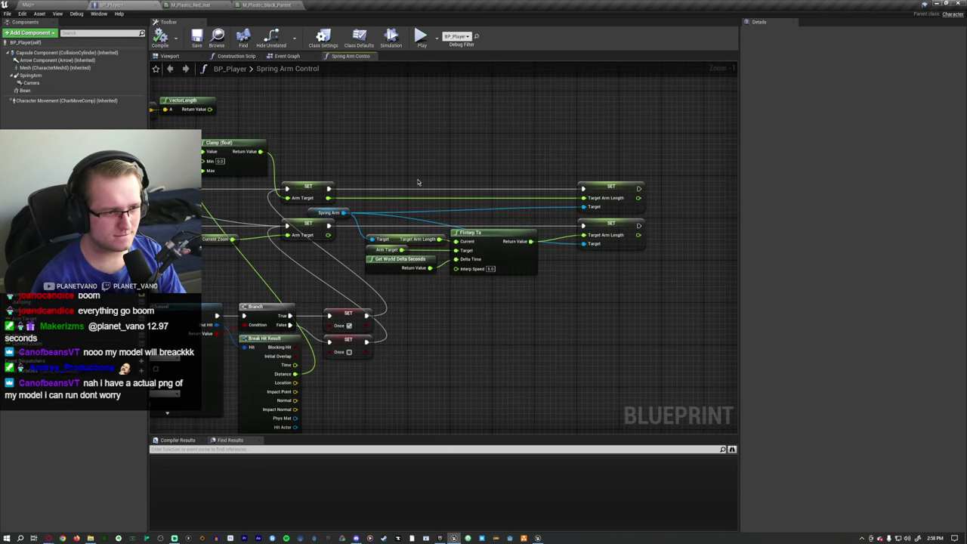
right_click_drag(322, 162, 358, 155)
left_click_drag(358, 154, 295, 181)
left_click(560, 163)
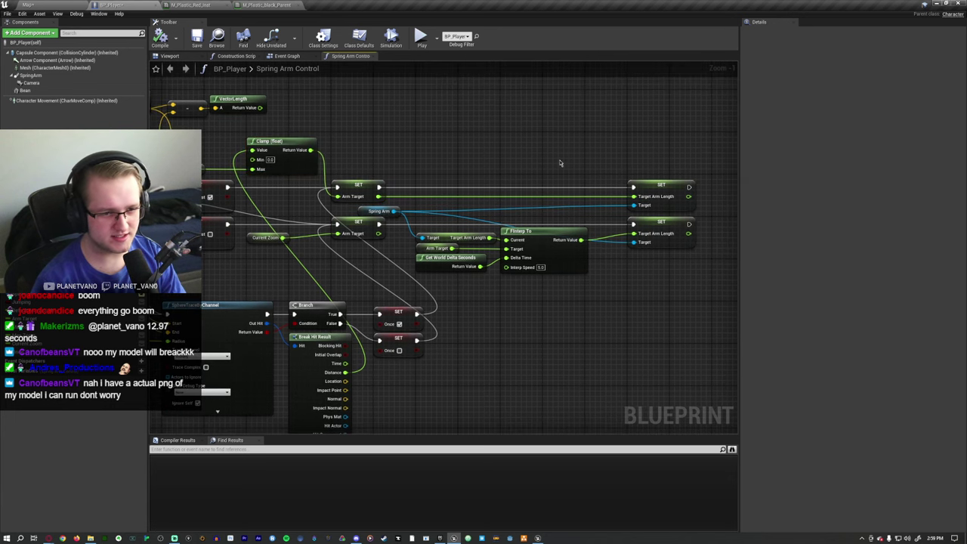
Add a Print String node after the interpolated Target Arm Length SET node in the Spring Arm Control graph
right_click_drag(654, 175, 579, 169)
right_click(663, 182)
right_click(639, 237)
key("Escape")
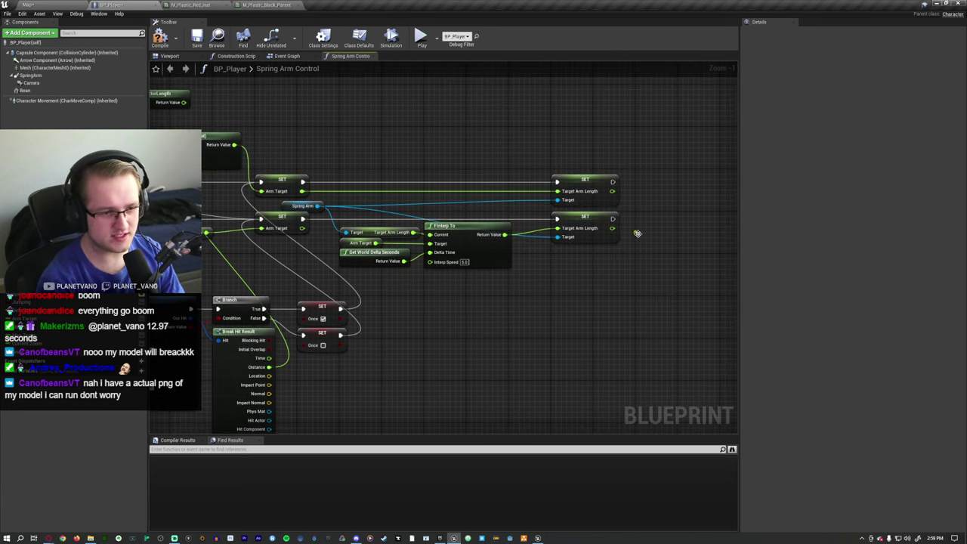
left_click_drag(613, 218, 640, 246)
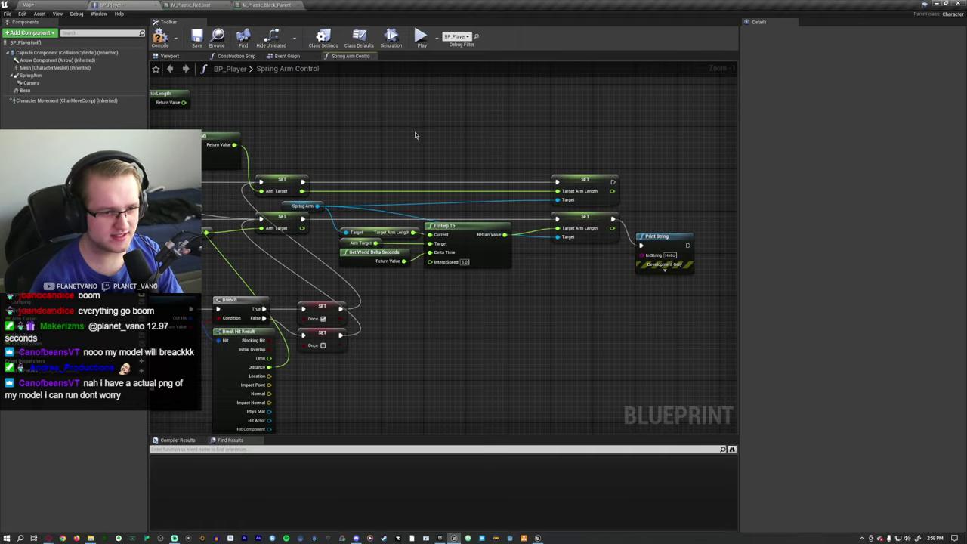
Play-test the map full screen with the Hello debug print, jumping across the pillars and turning the camera against the walls
left_click(29, 5)
right_click_drag(453, 204, 479, 201)
key("F11")
key("alt+p")
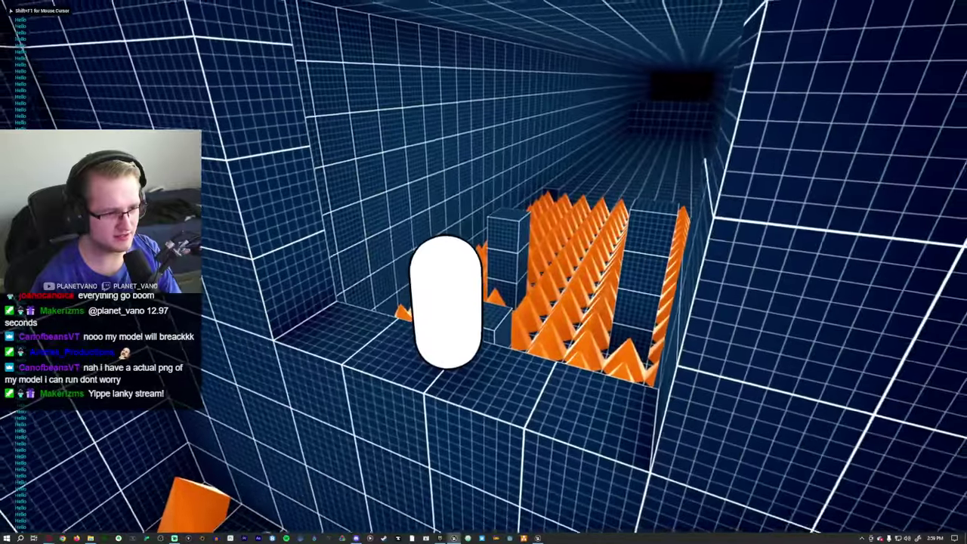
key("space")
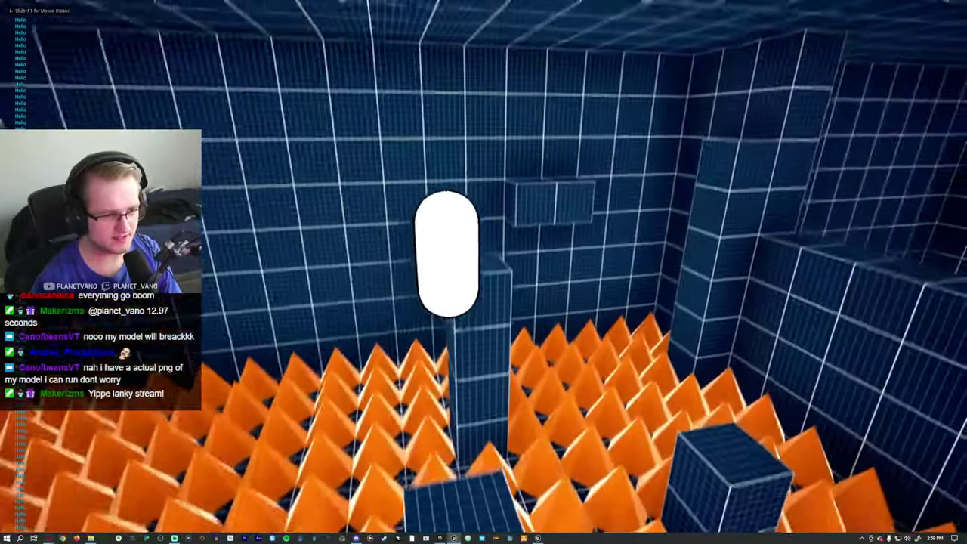
key("w")
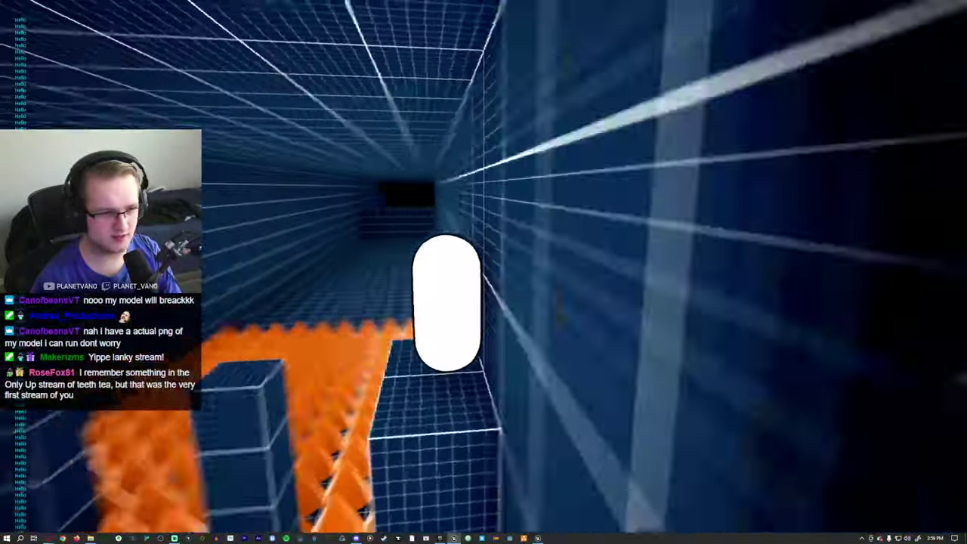
key("Escape")
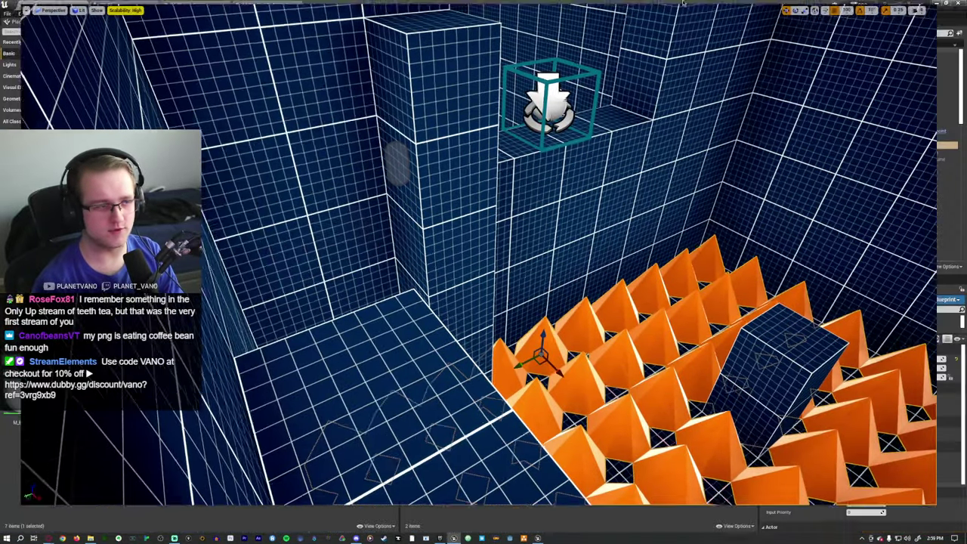
key("Escape")
Connect the interpolated SET node's Target Arm Length output to the Print String's In String in BP_Player
left_click(214, 4)
left_click(214, 4)
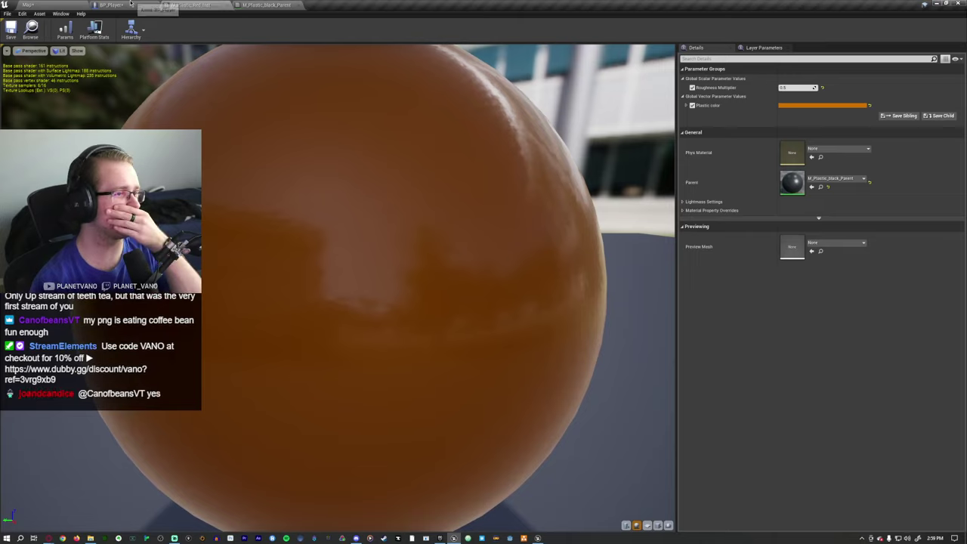
left_click(112, 5)
right_click_drag(565, 296, 576, 231)
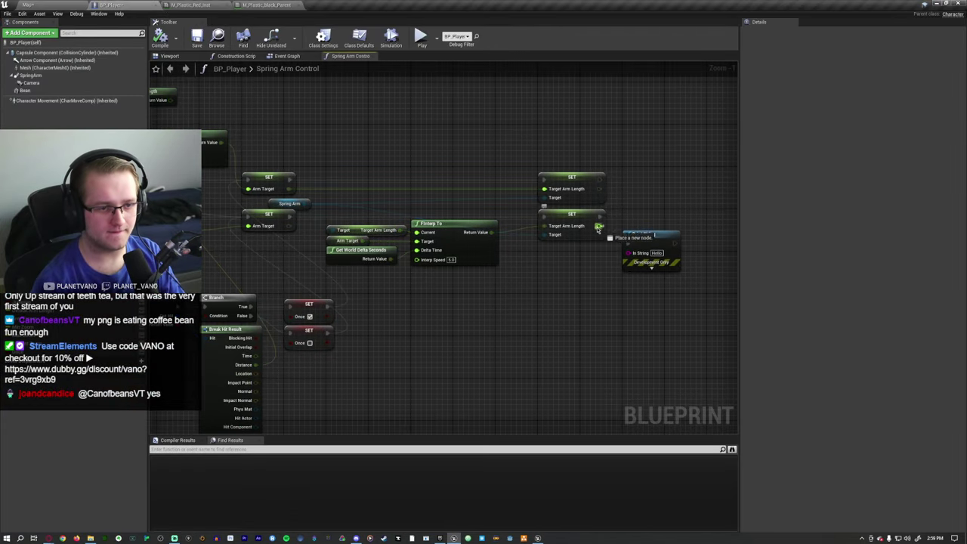
left_click_drag(600, 226, 629, 253)
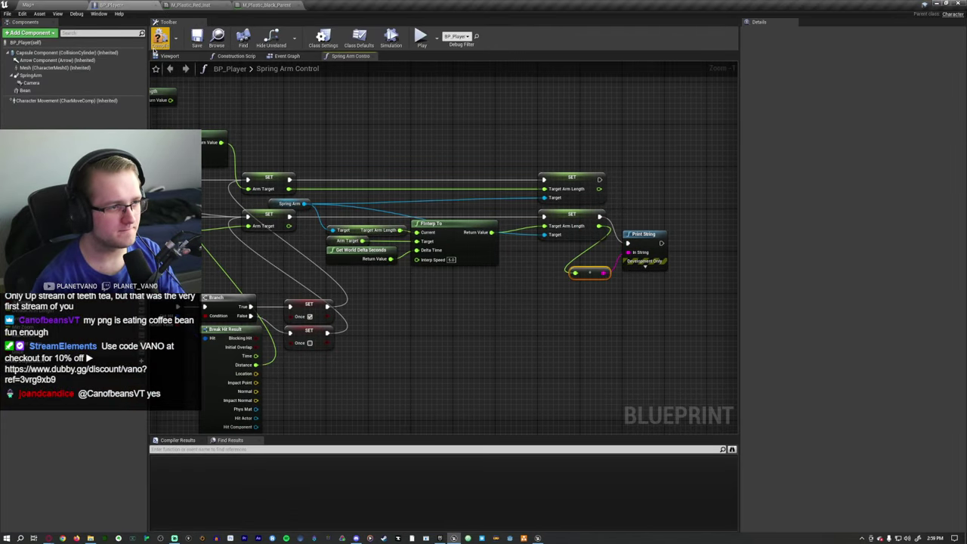
Play-test full screen, zooming the camera in on the bean near a wall to read the printed interpolated arm length
key("alt+p")
key("F11")
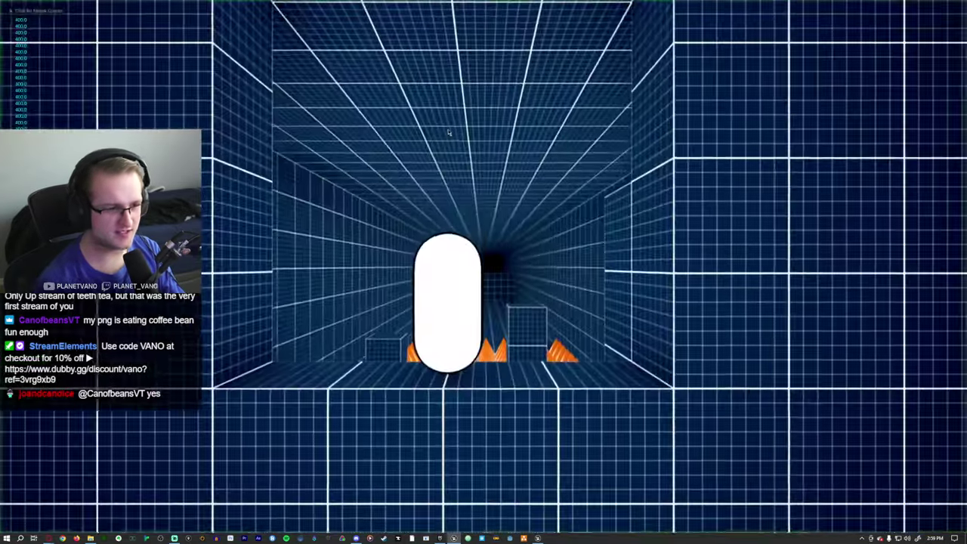
scroll(484, 272, "up", 5)
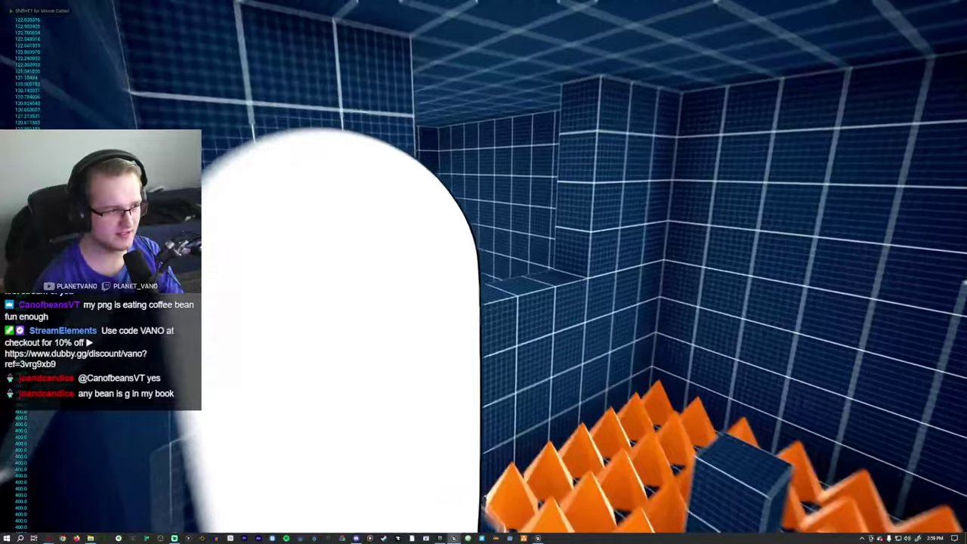
scroll(484, 272, "up", 2)
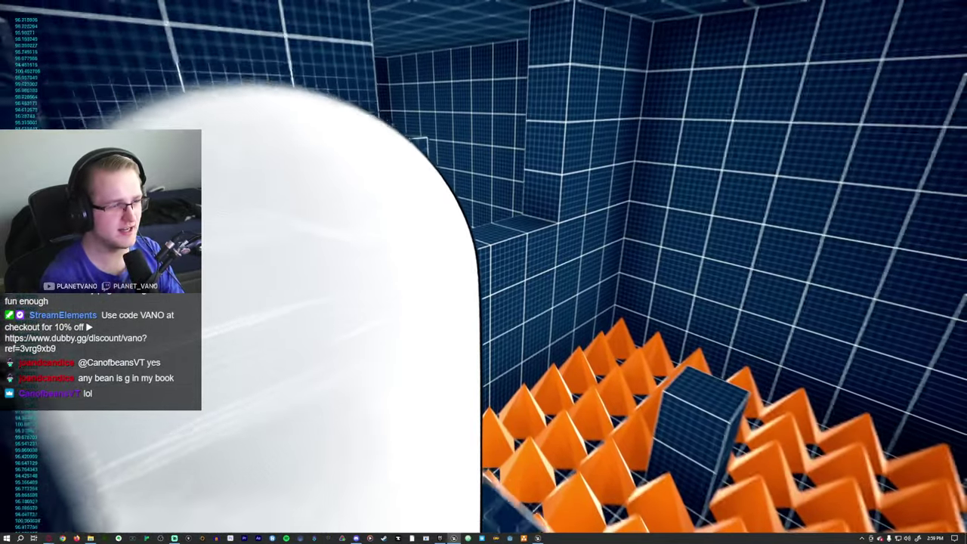
key("Escape")
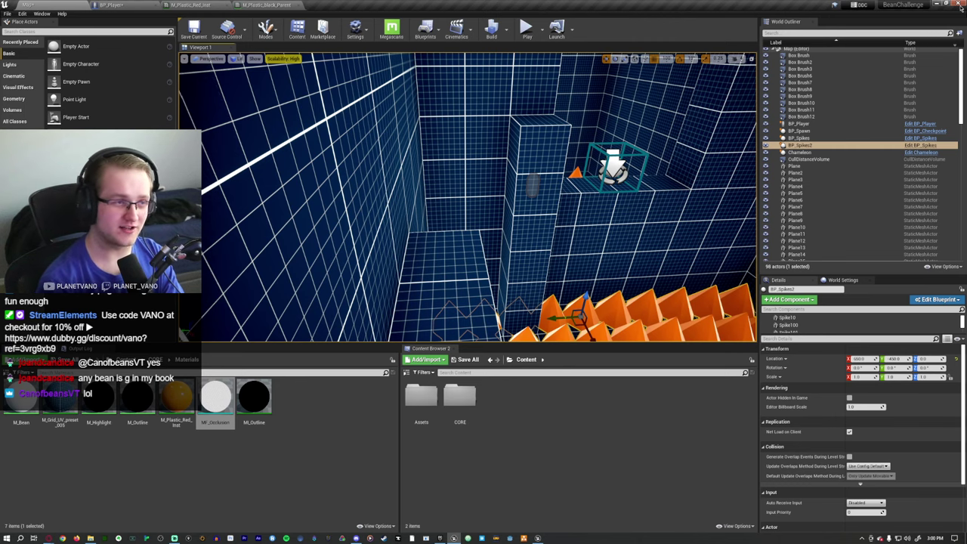
Move the Print String's execution and value connections to the upper, non-interpolated Target Arm Length SET node and compile BP_Player
left_click(115, 5)
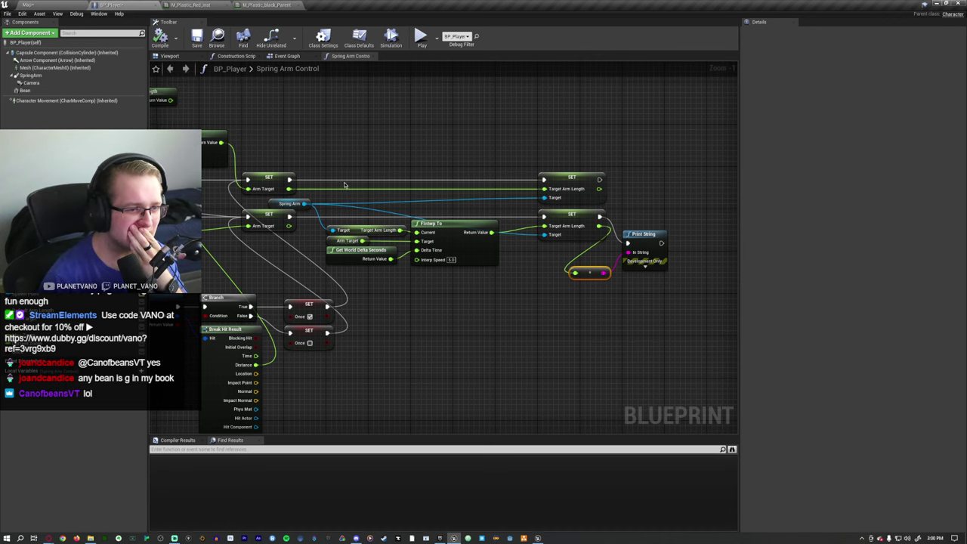
right_click_drag(344, 184, 188, 172)
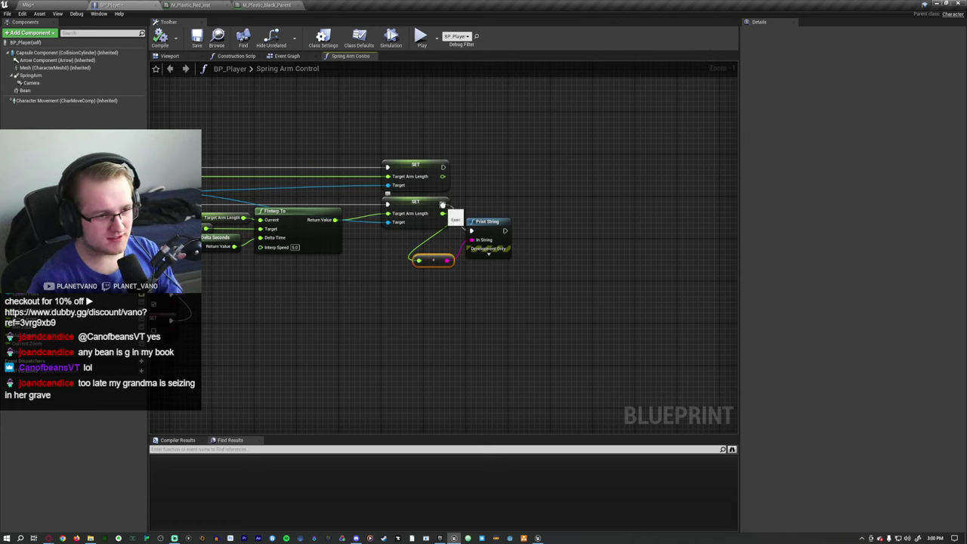
left_click_drag(442, 205, 481, 190)
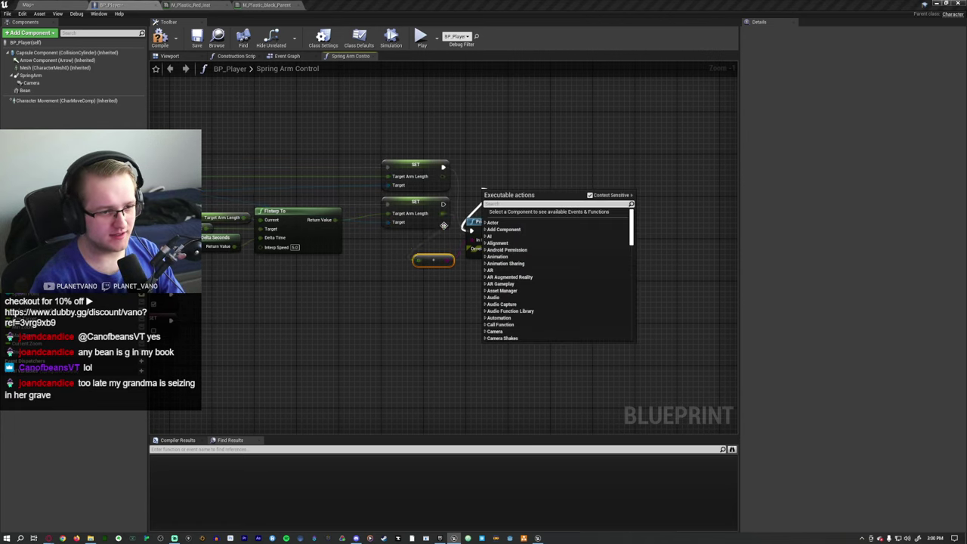
left_click(444, 225)
left_click(241, 85)
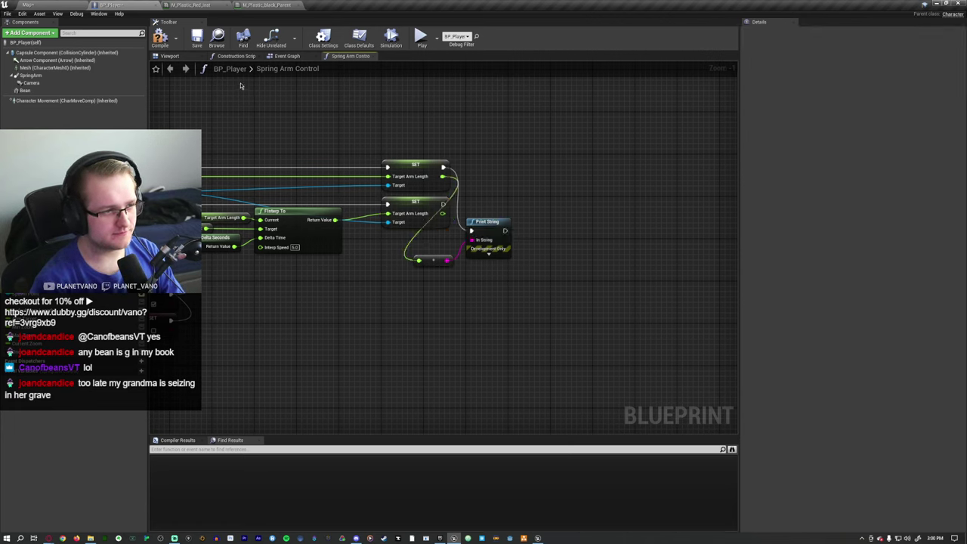
left_click(168, 45)
Play-test full screen with the camera against a wall to read the arm length printed from the non-interpolated branch
key("alt+p")
key("F11")
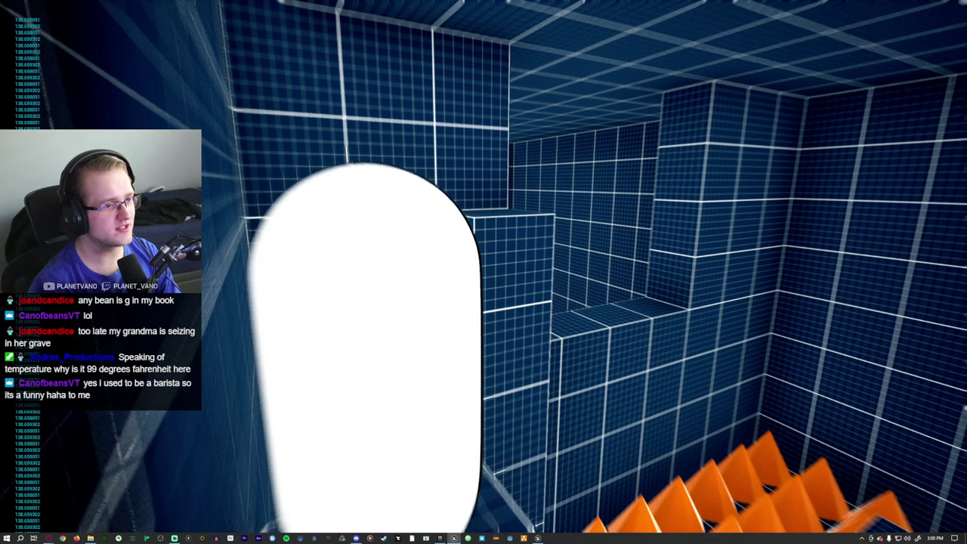
key("Escape")
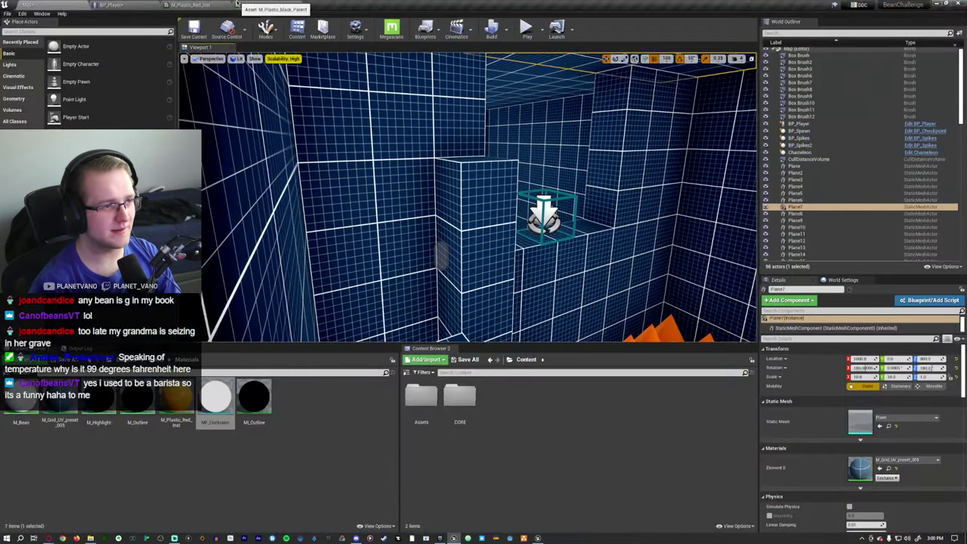
In BP_Player's Spring Arm Control, add a Nearly Equal (float) node comparing Arm Target with Target Arm Length, with Error Tolerance 0.01
left_click(237, 3)
left_click(111, 4)
scroll(404, 206, "up", 3)
left_click_drag(371, 206, 476, 248)
type("nearly")
key("Return")
right_click_drag(504, 164, 507, 195)
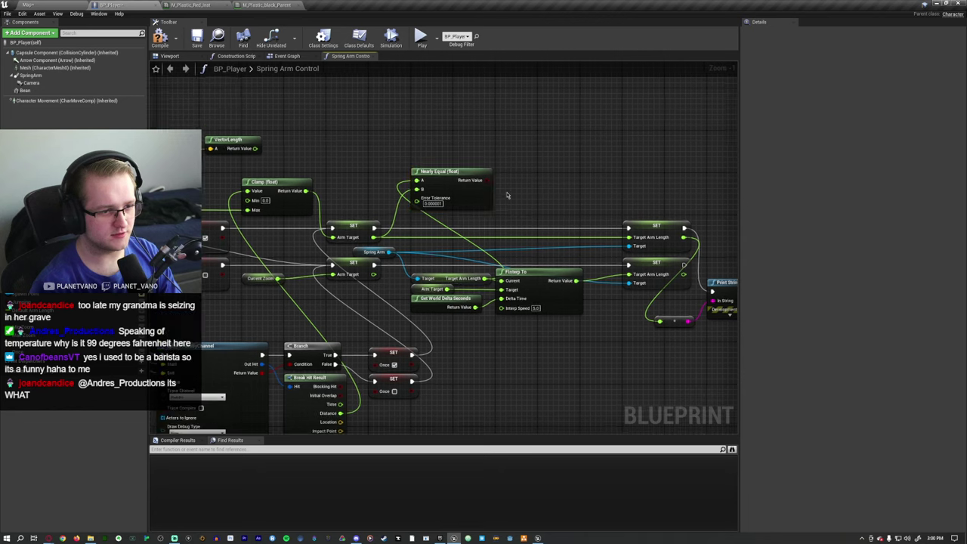
left_click(433, 204)
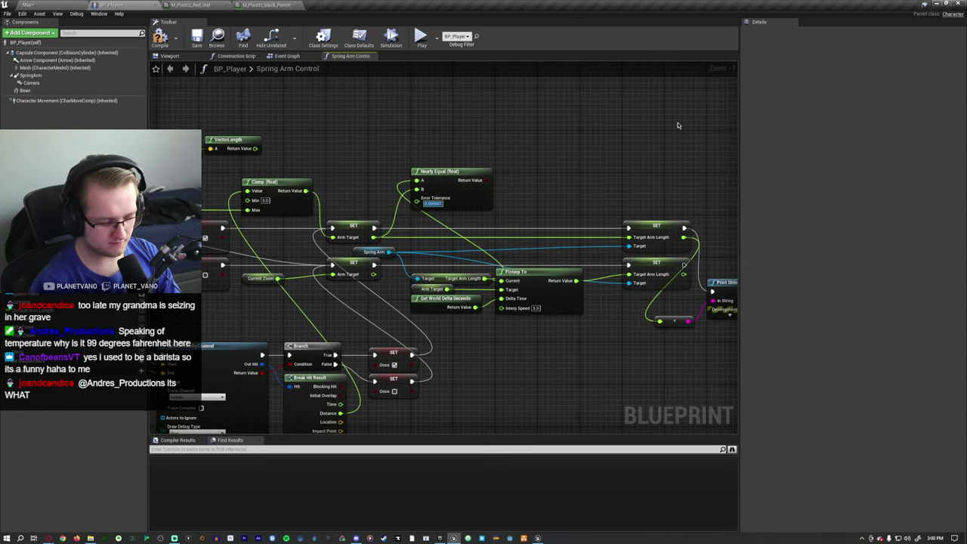
type("1")
Add a Branch conditioned on the Nearly Equal result that runs the upper Target Arm Length SET on False, and play-test the map
right_click_drag(536, 169, 439, 173)
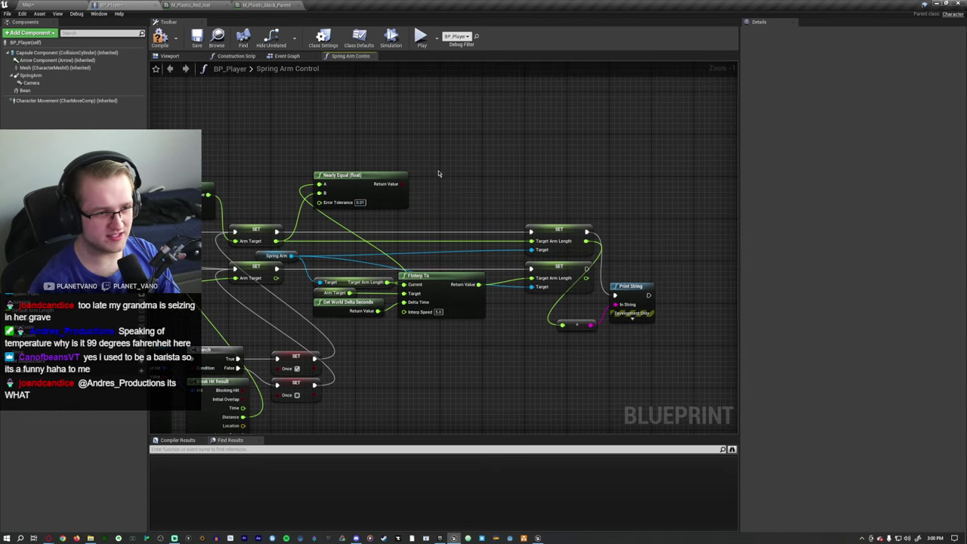
left_click(431, 203)
left_click_drag(445, 207, 278, 230)
left_click_drag(445, 241, 401, 185)
left_click_drag(492, 241, 532, 232)
left_click(30, 5)
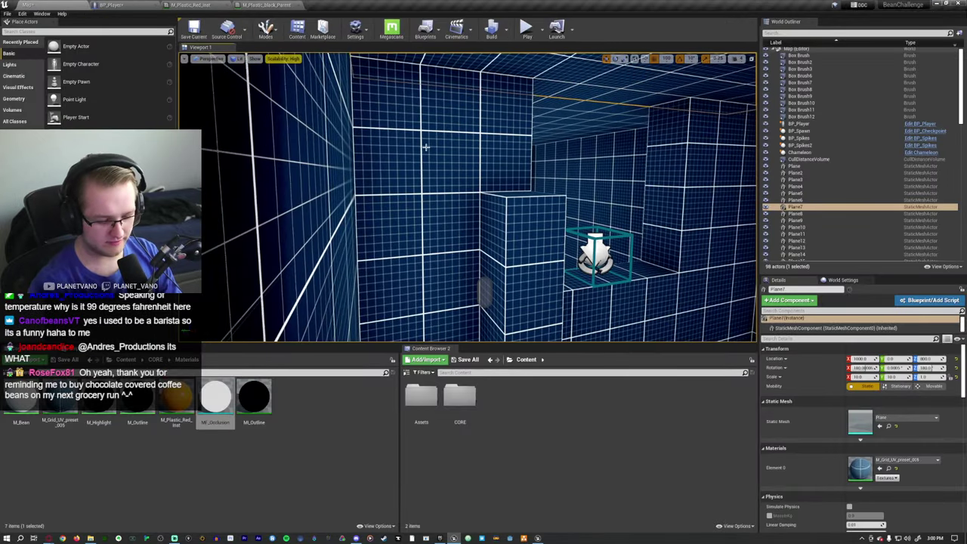
key("alt+p")
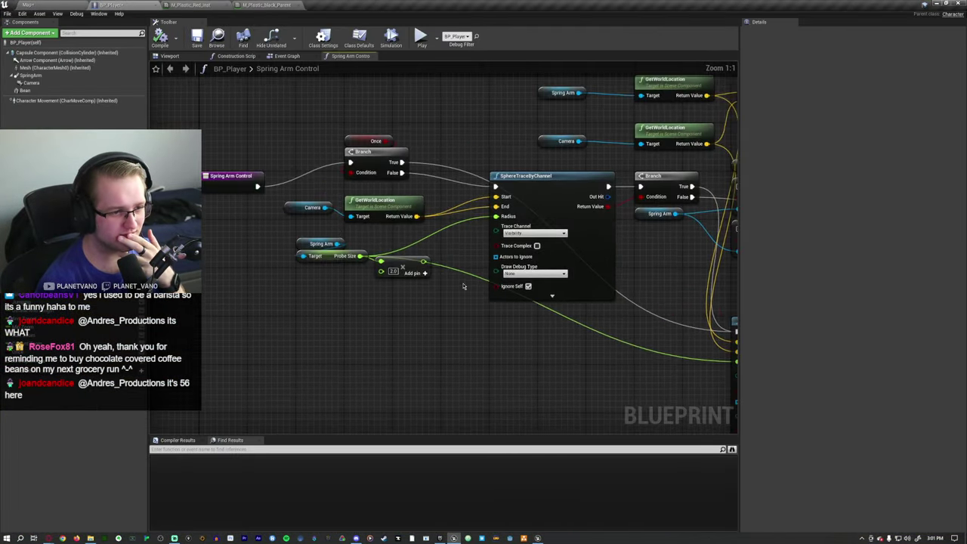
Connect the multiplied Probe Size to the lower SphereTraceByChannel's Radius in Spring Arm Control and save the pending changes
left_click_drag(429, 263, 602, 302)
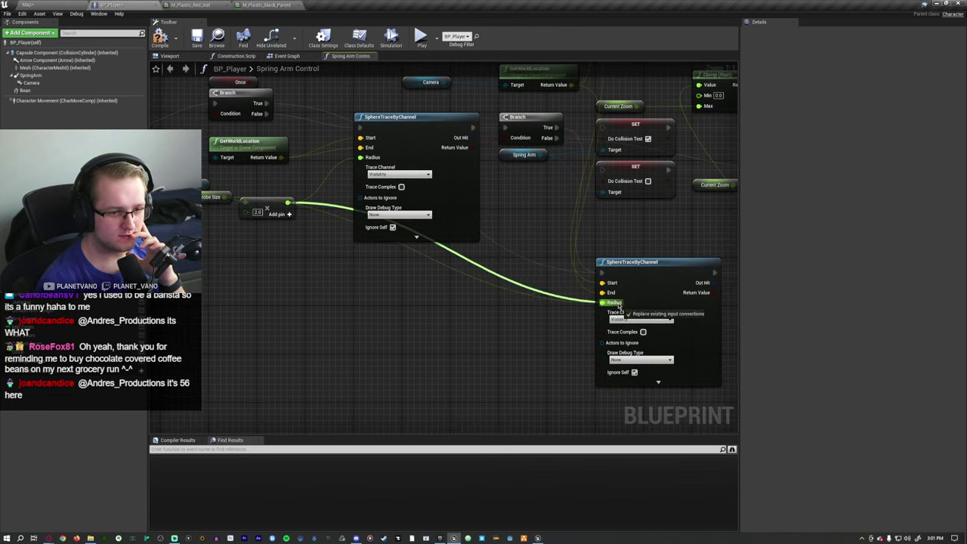
right_click_drag(609, 239, 458, 263)
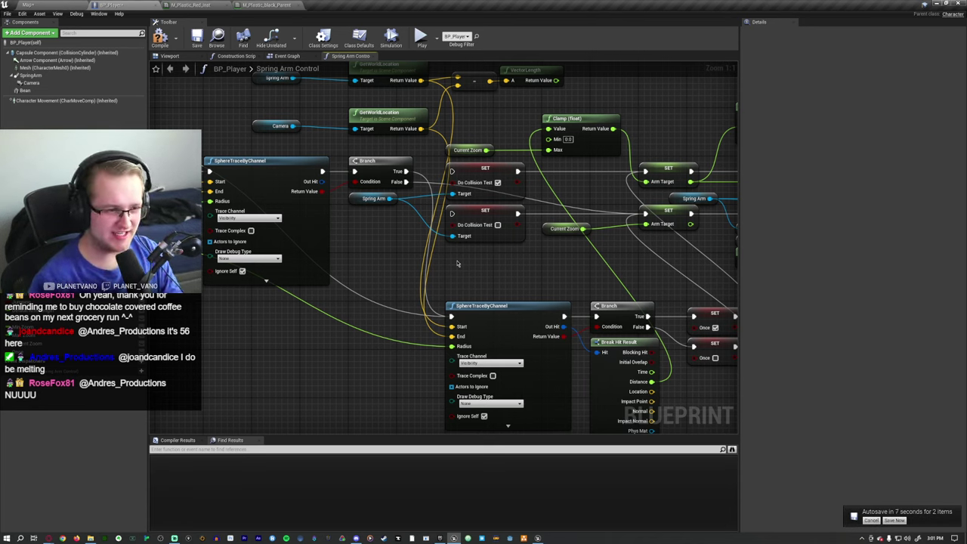
left_click(895, 520)
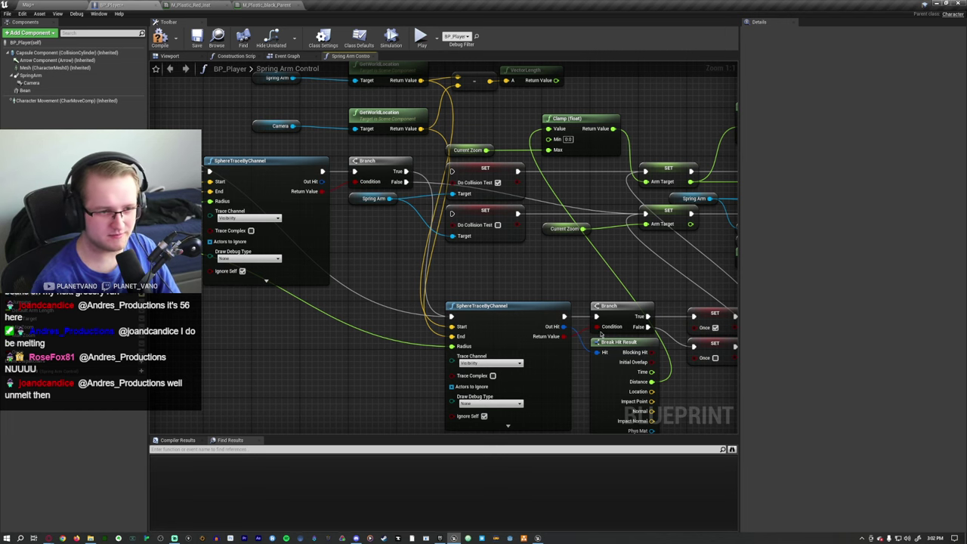
Insert a Print String node between the Once Branch's False output and the upper SphereTraceByChannel
right_click_drag(515, 261, 548, 112)
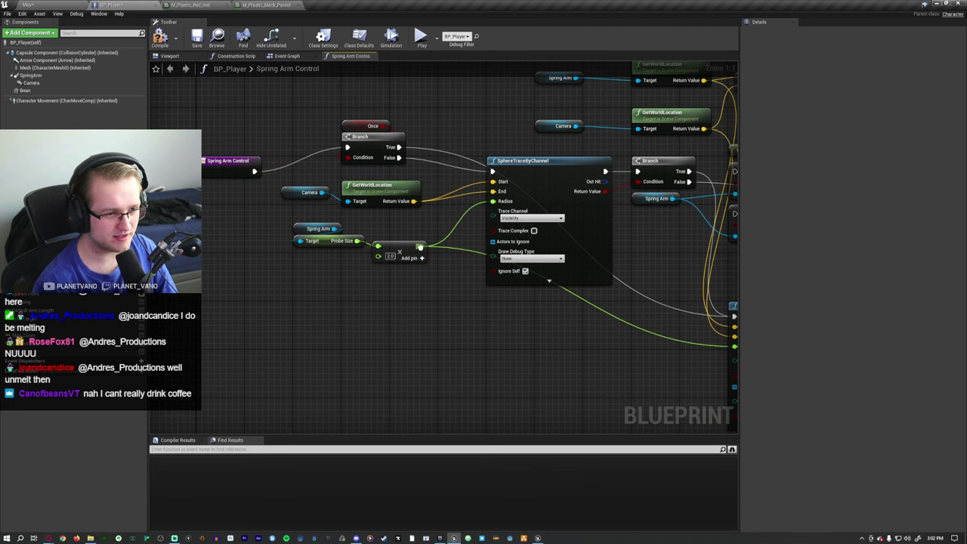
right_click_drag(449, 236, 284, 221)
right_click_drag(326, 263, 432, 340)
right_click(353, 154)
type("print string")
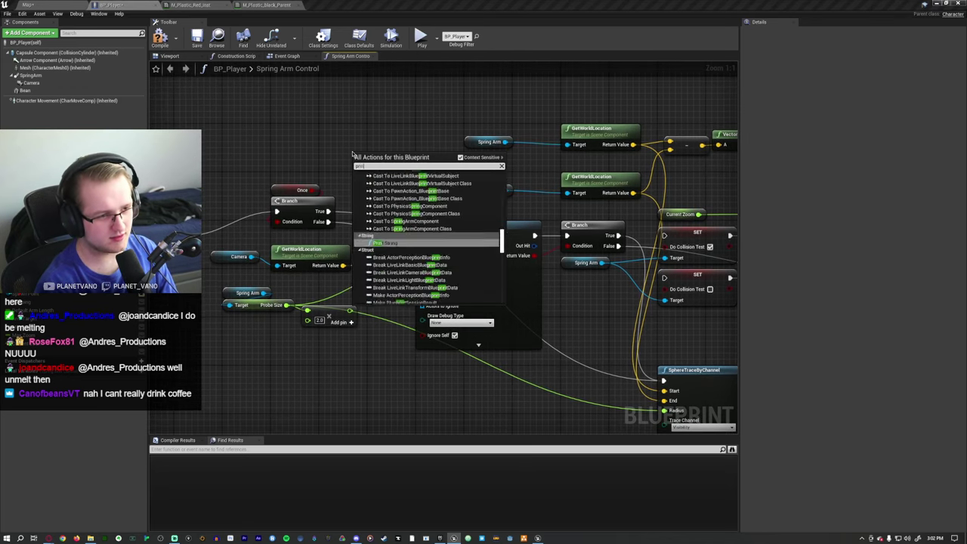
key("Return")
left_click_drag(327, 212, 327, 219)
left_click_drag(413, 168, 665, 379)
left_click_drag(362, 169, 357, 186)
left_click_drag(413, 168, 509, 335, "ctrl")
left_click_drag(377, 173, 365, 191)
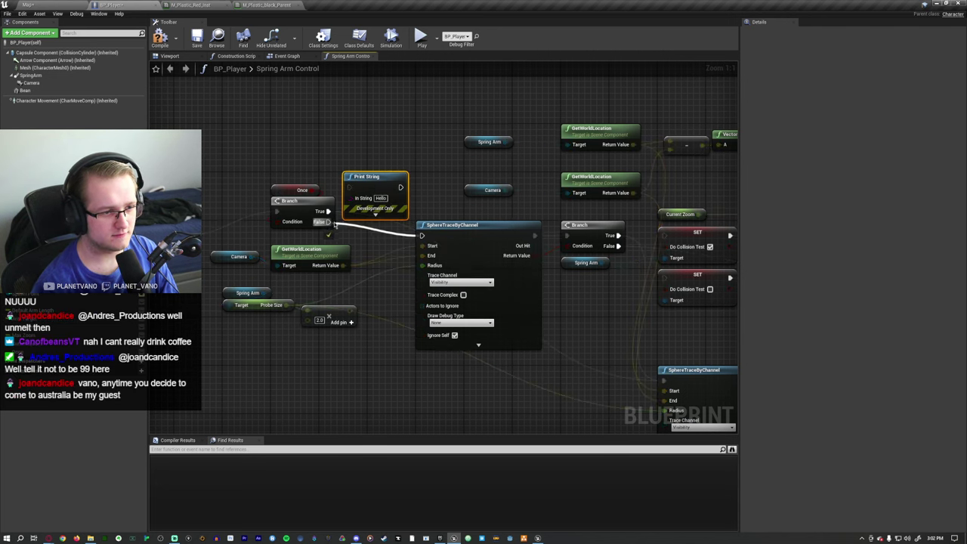
Play-test the map full screen with the camera close to the bean to check when the Once Branch's False path prints
right_click_drag(494, 244, 260, 242)
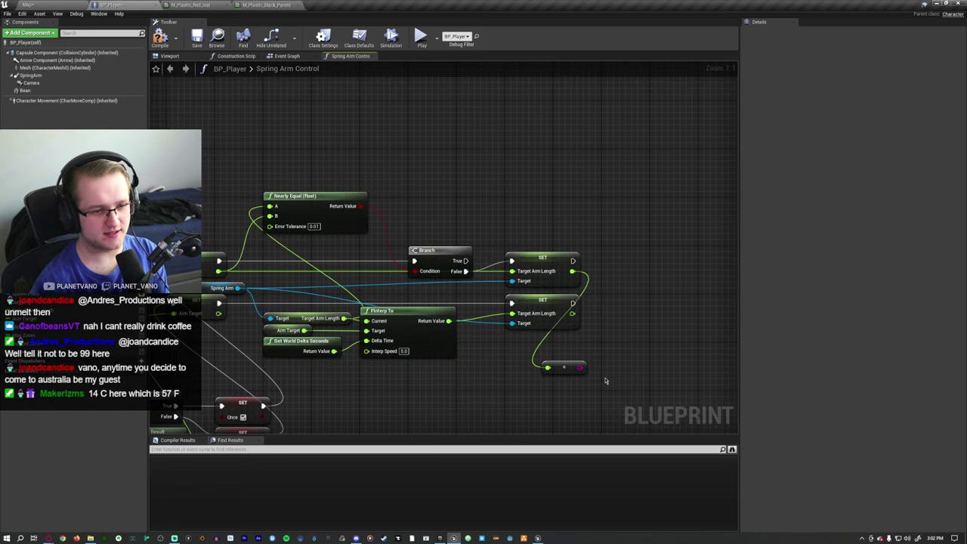
left_click(29, 5)
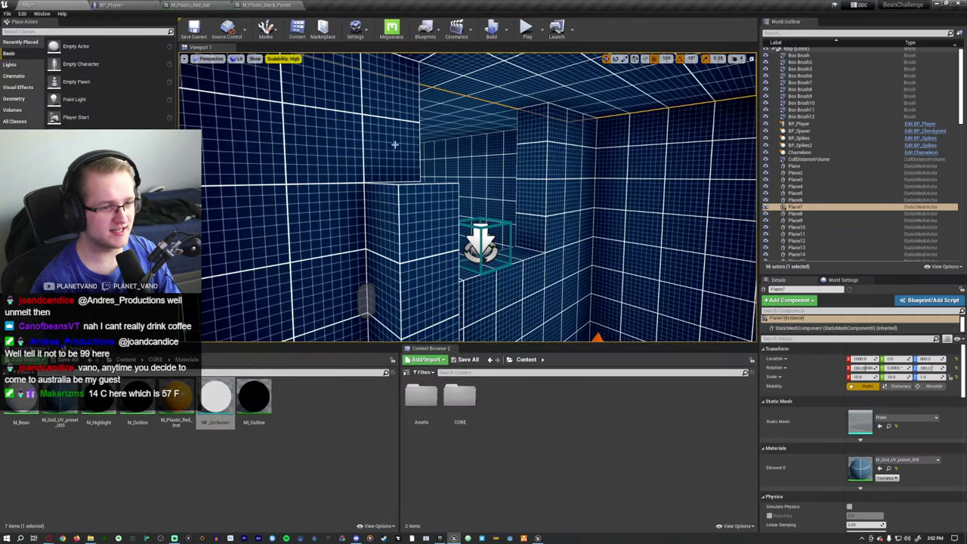
key("F11")
key("alt+p")
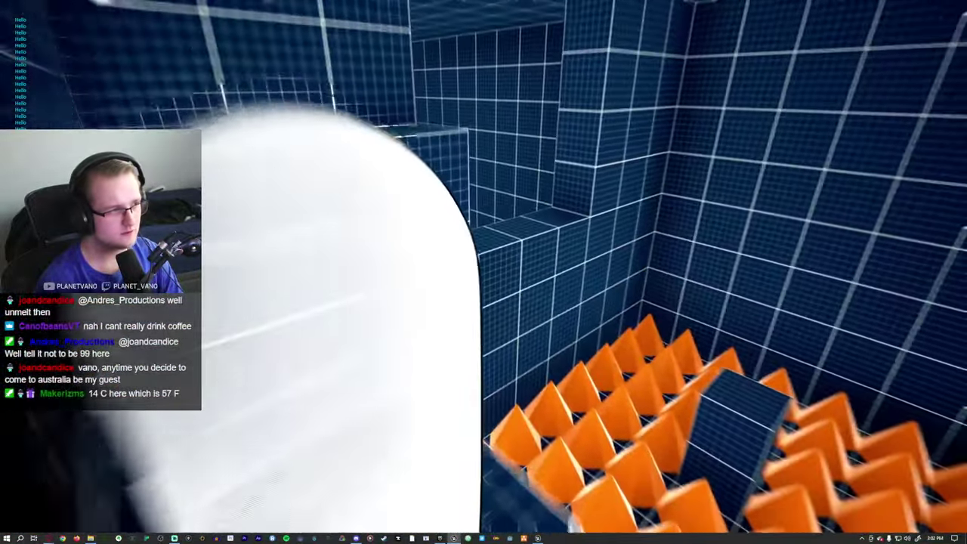
key("Escape")
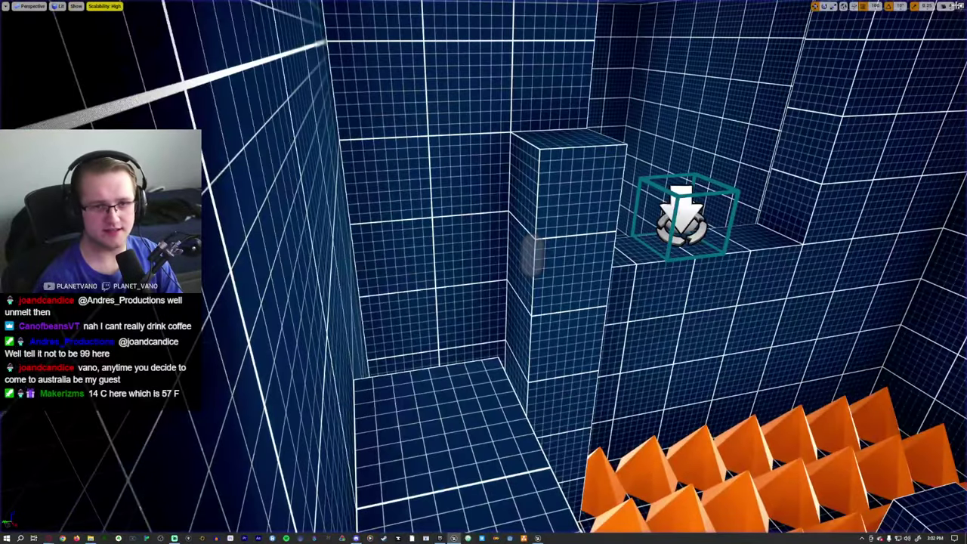
key("F11")
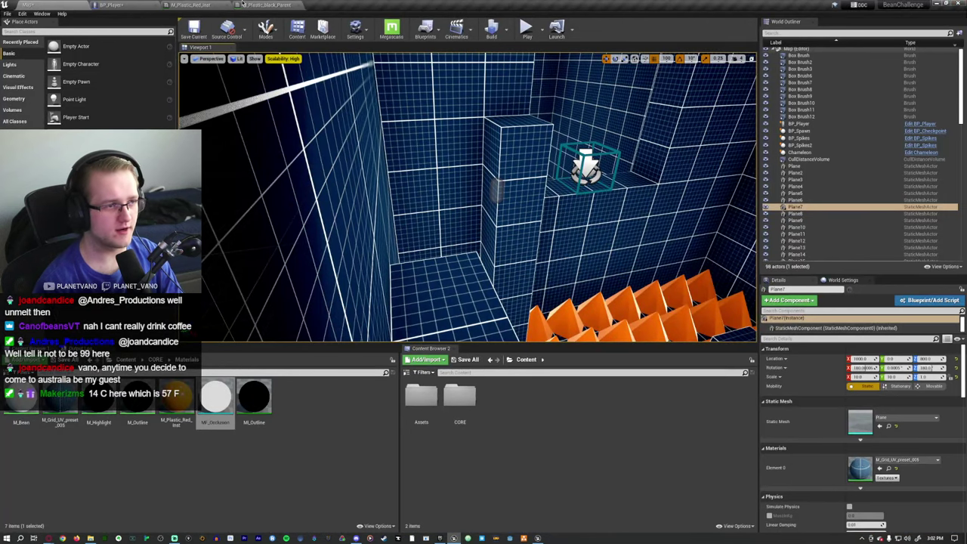
Reconnect the Once Branch's False output in BP_Player directly to the upper SphereTraceByChannel, bypassing the Print String
left_click(195, 3)
left_click(113, 4)
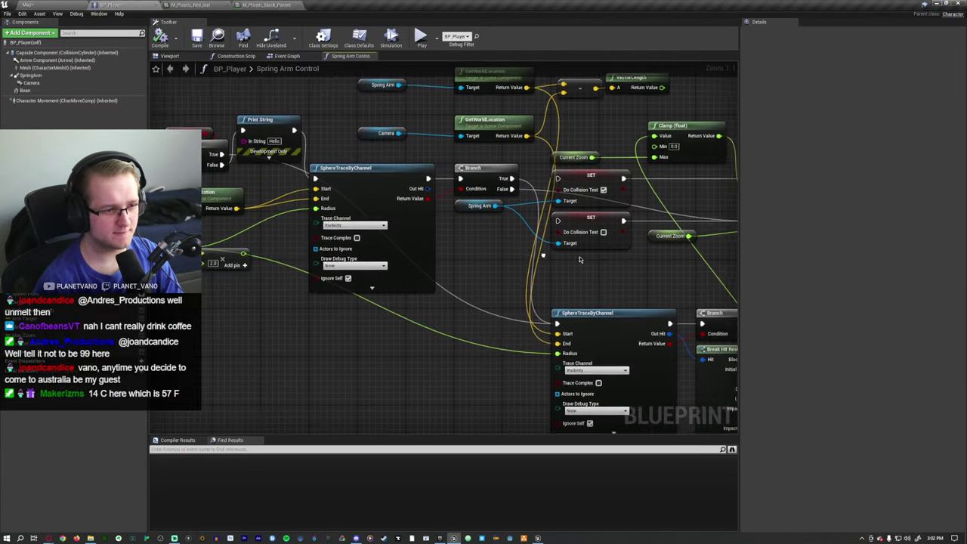
scroll(360, 310, "down", 1)
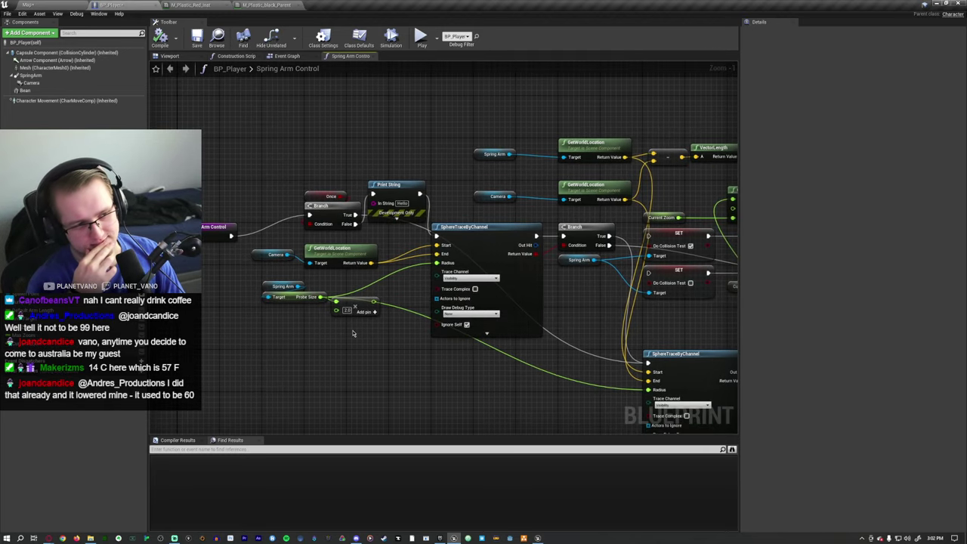
right_click_drag(352, 333, 190, 282)
right_click_drag(566, 340, 388, 302)
right_click_drag(607, 348, 567, 340)
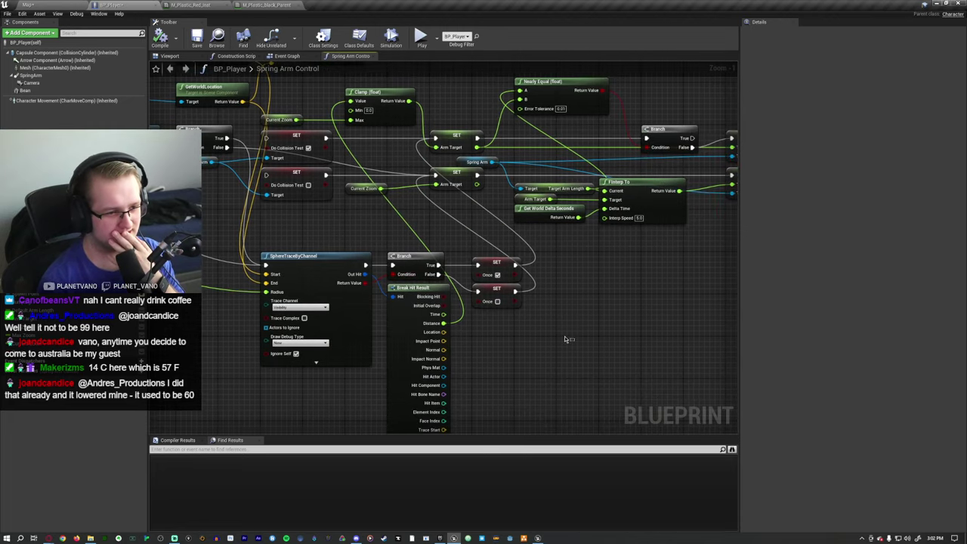
right_click_drag(486, 304, 603, 277)
left_click_drag(344, 237, 515, 347)
right_click_drag(254, 300, 410, 358)
left_click(410, 358)
left_click_drag(245, 159, 326, 172)
Add a Set Timer by Event node executed from the False output of the Branch after the lower SphereTraceByChannel
right_click_drag(451, 162, 319, 157)
right_click_drag(649, 379, 428, 264)
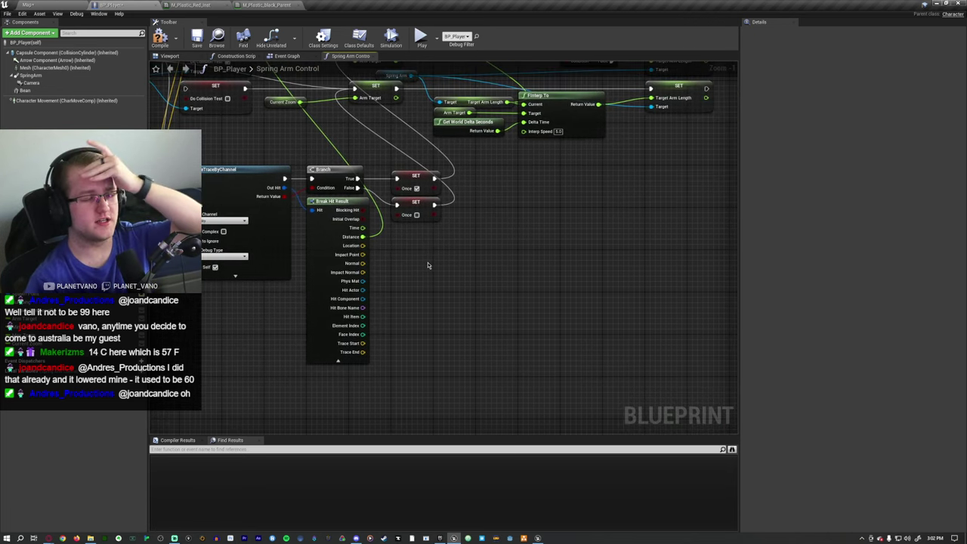
right_click(426, 285)
type("timer by ev")
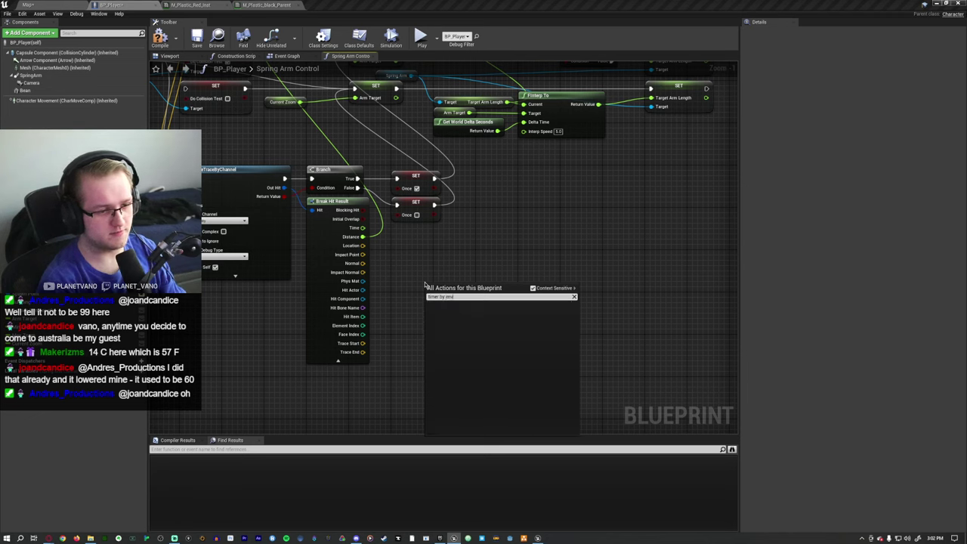
type("ent")
key("Return")
Try to add a custom event to the Set Timer by Event node's Event input
left_click_drag(427, 295, 439, 317)
type("custom")
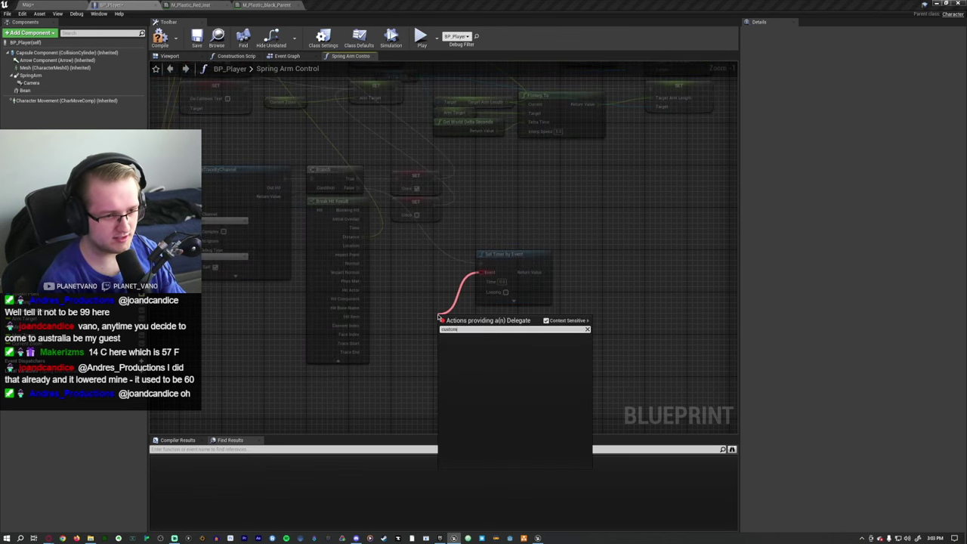
key("Escape")
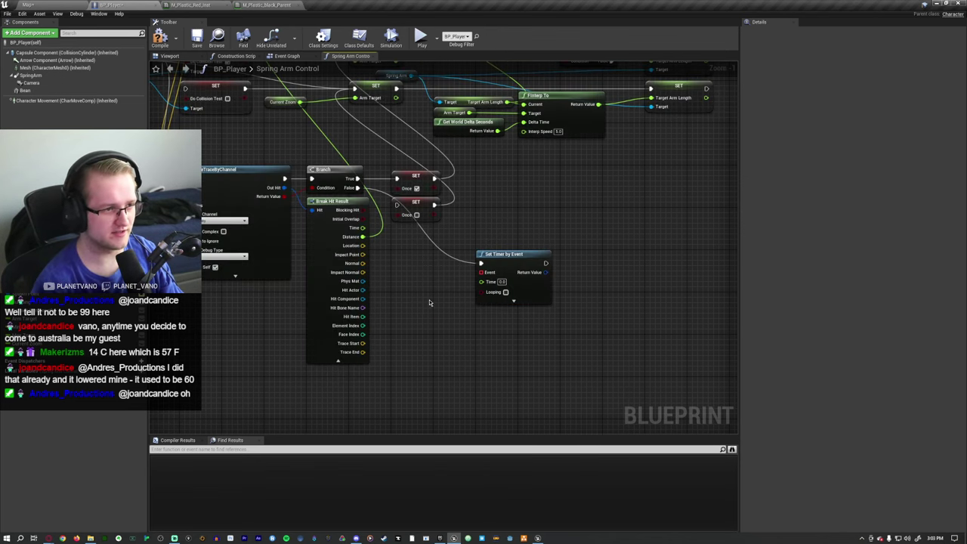
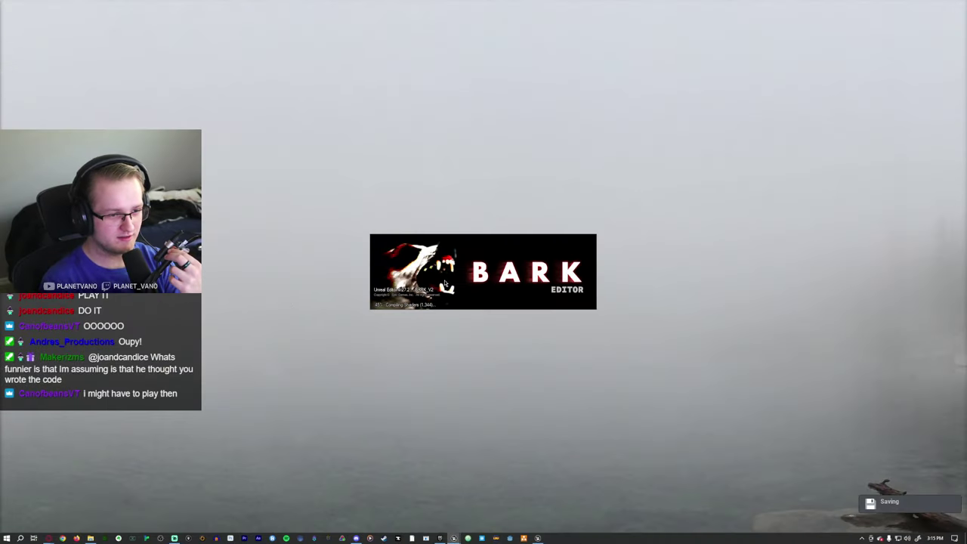
Switch to the BeanChallenge editor and play-test the bean on the spike-pit course full screen
left_click(539, 538)
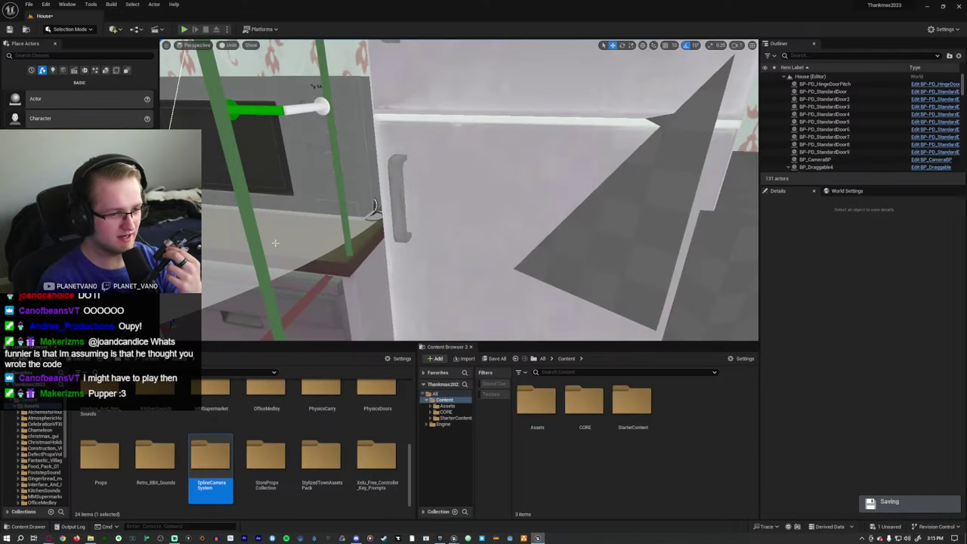
left_click(930, 9)
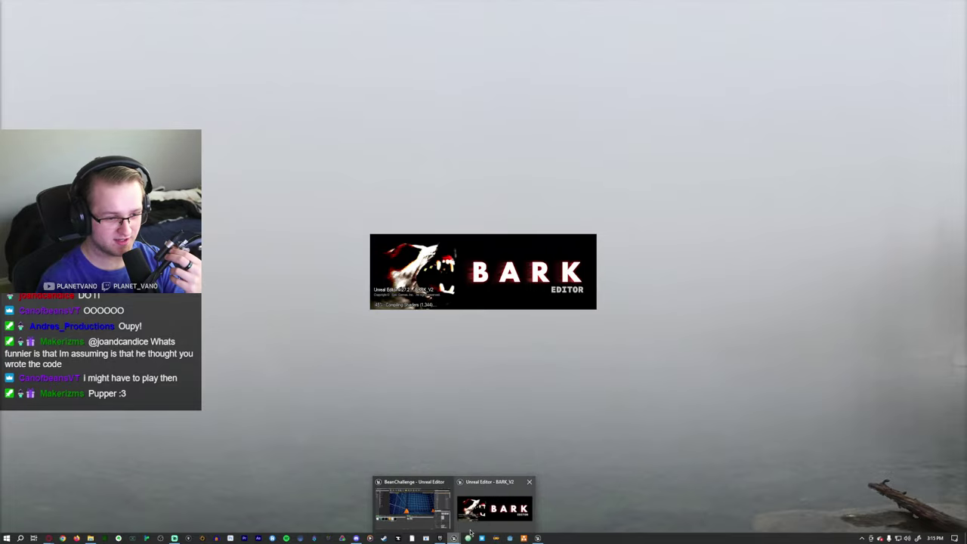
left_click(440, 517)
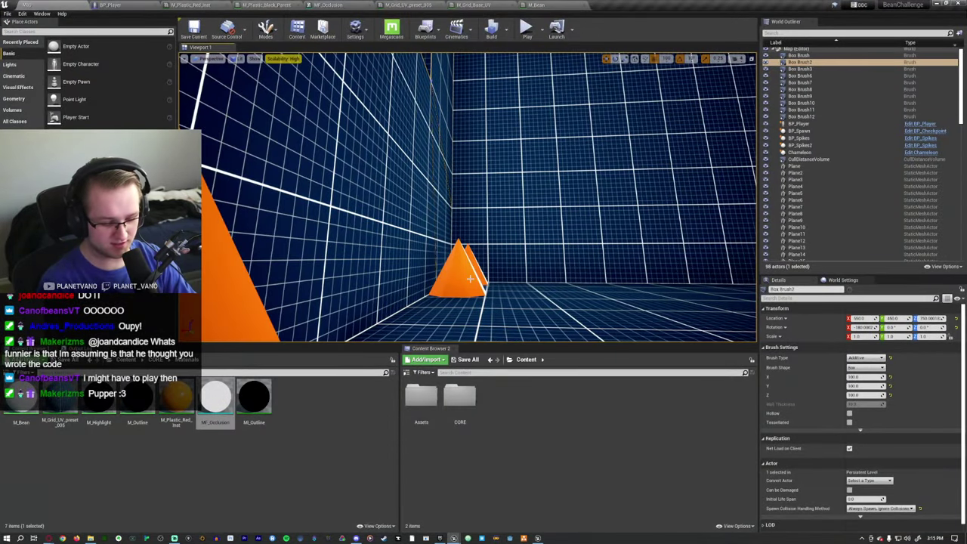
key("alt+p")
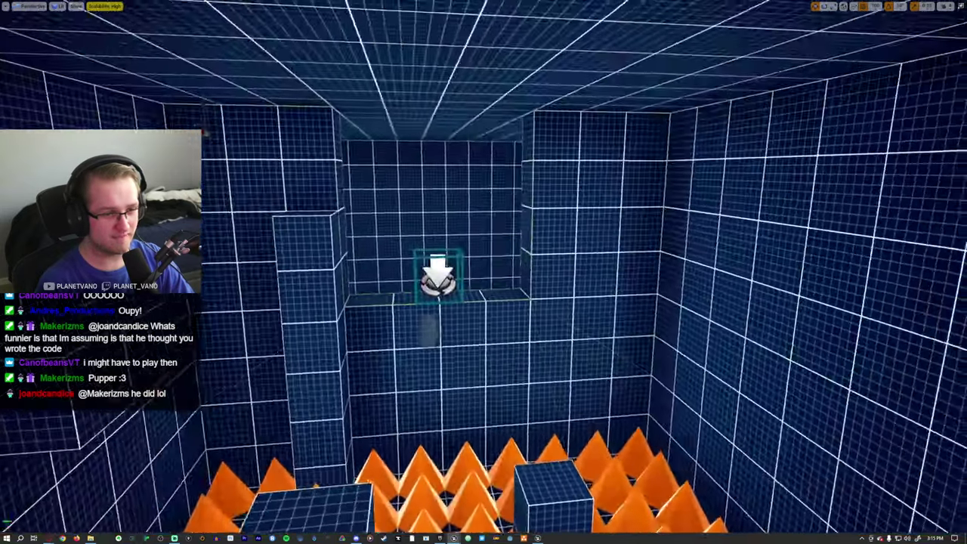
right_click_drag(393, 219, 393, 219)
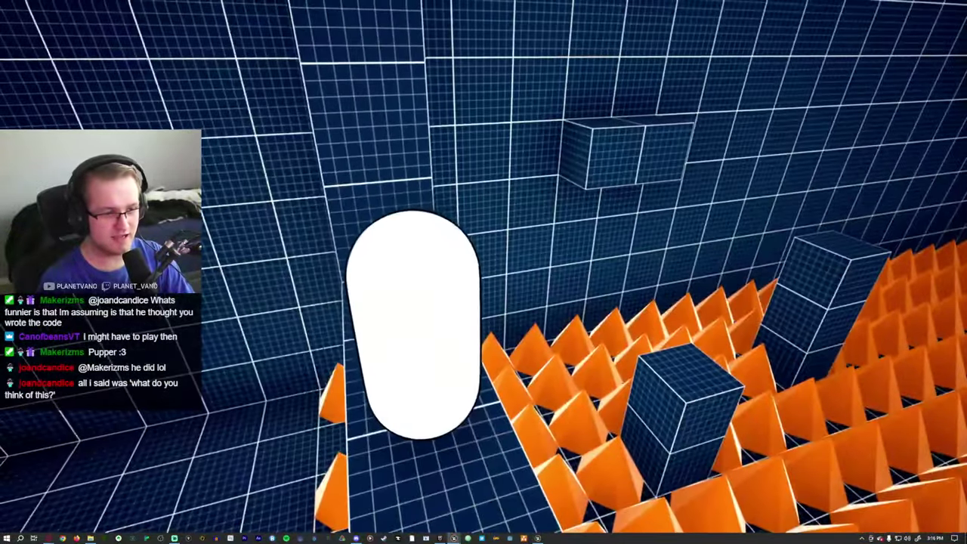
key("Escape")
Try out a tall box brush hanging from the ceiling near the corner, above the floating platform
right_click_drag(851, 487, 754, 430)
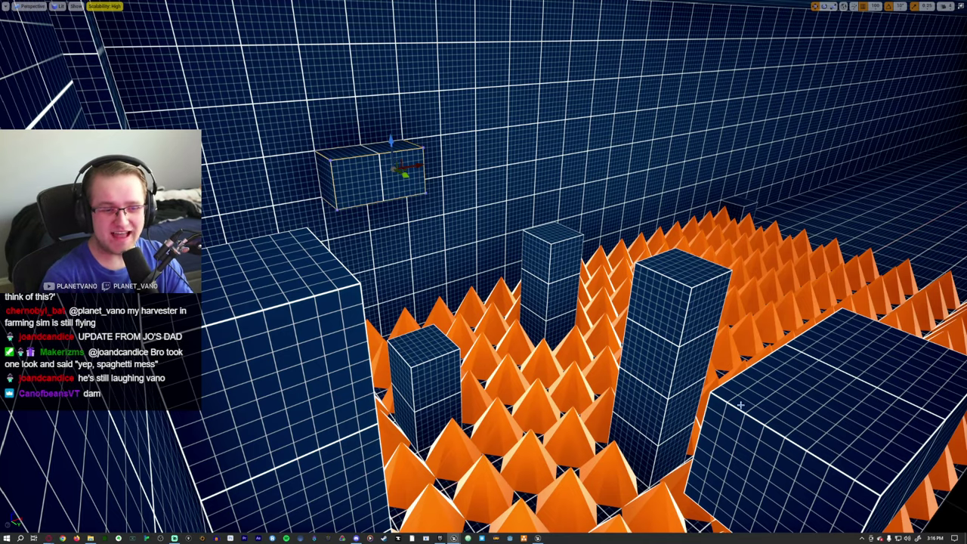
right_click_drag(754, 432, 753, 431)
right_click_drag(757, 387, 757, 387)
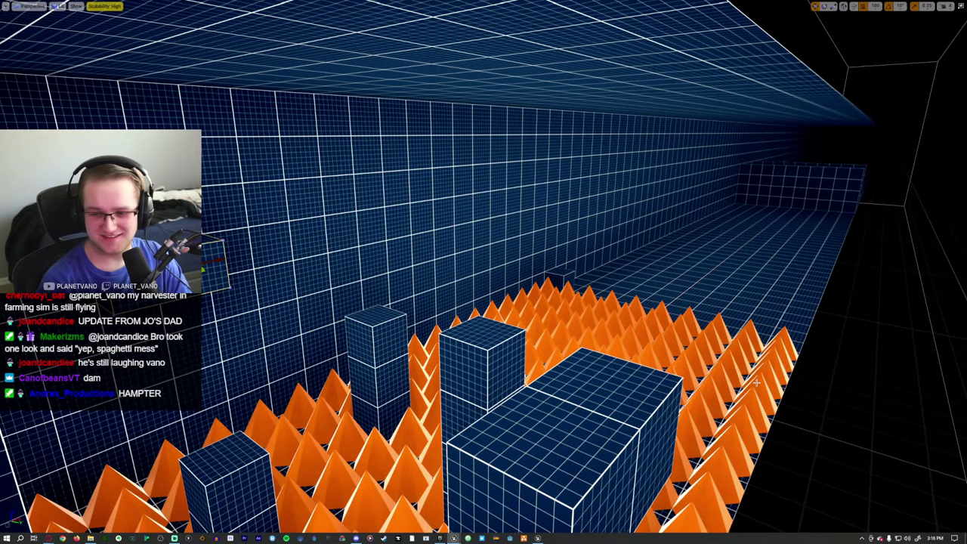
right_click_drag(752, 387, 752, 387)
right_click_drag(693, 327, 694, 327)
left_click(454, 175)
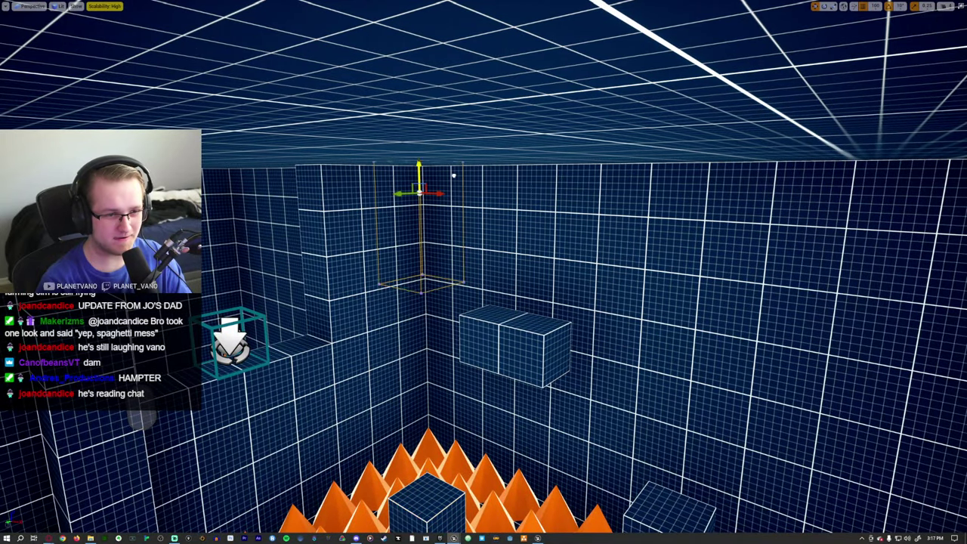
left_click(453, 175)
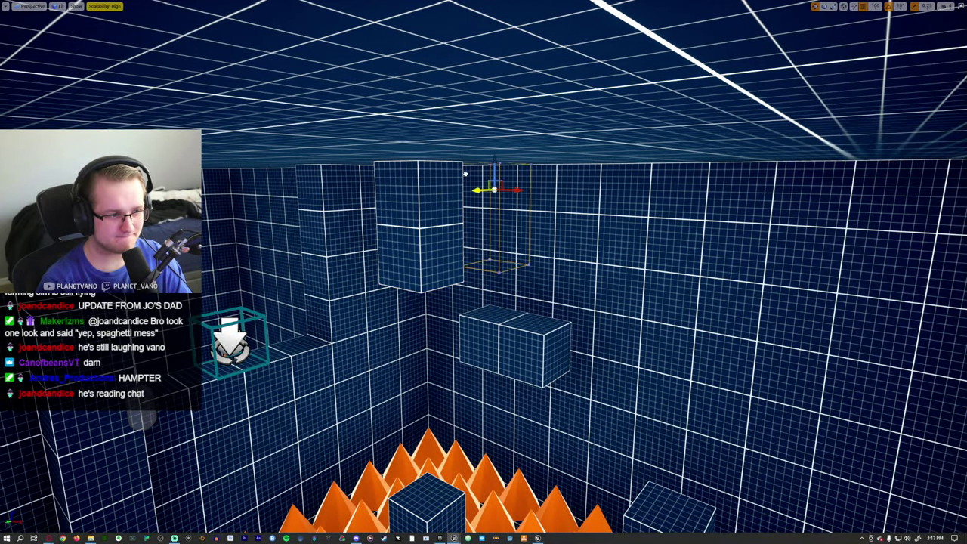
right_click_drag(465, 175, 465, 174)
left_click(521, 259)
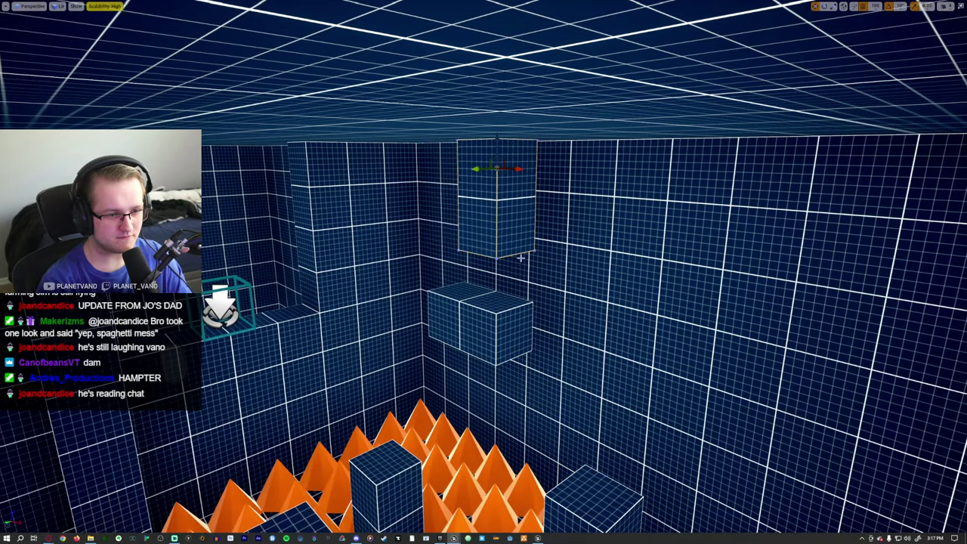
right_click_drag(521, 259, 521, 259)
Duplicate the floor pillar beside the side wall and raise the copy so it hangs from the ceiling
left_click(600, 408)
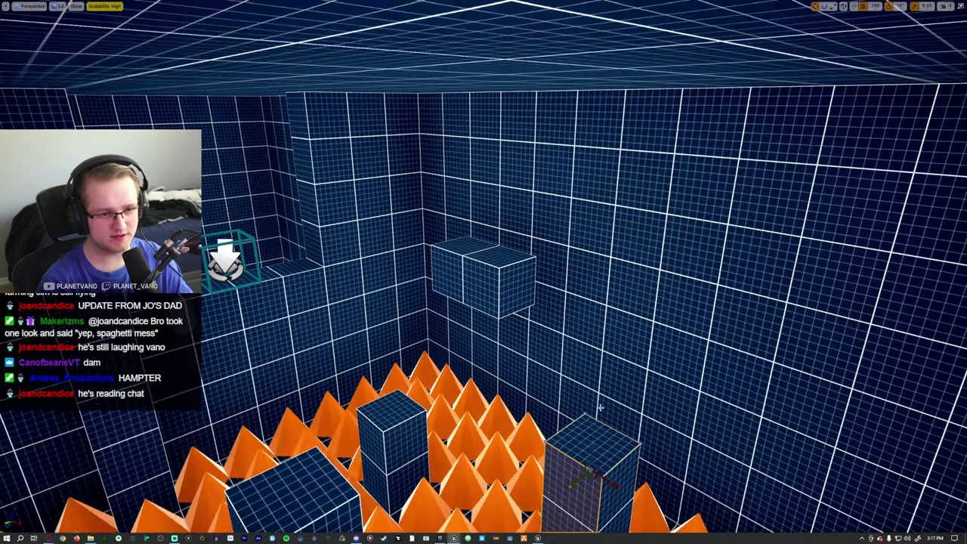
left_click_drag(600, 409, 605, 103)
right_click_drag(605, 103, 605, 103)
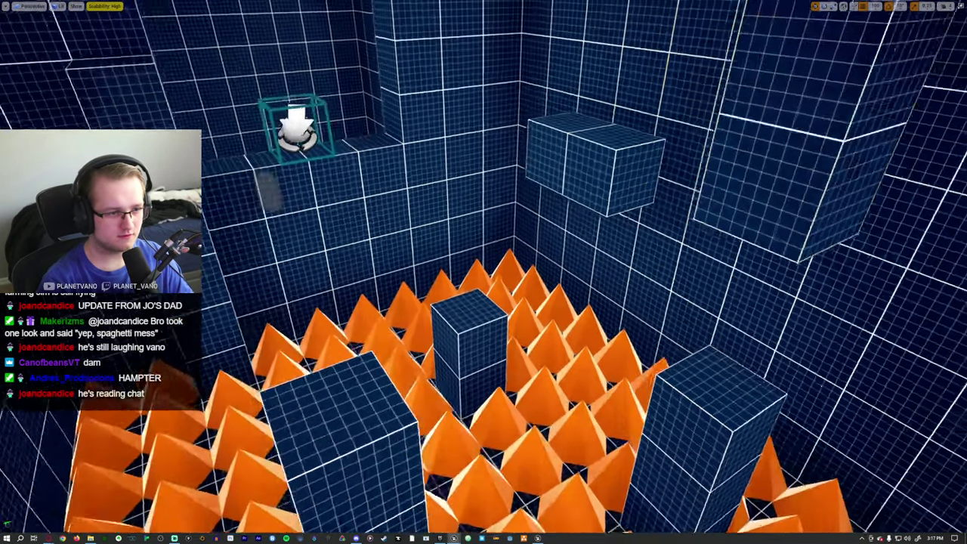
right_click_drag(545, 219, 545, 219)
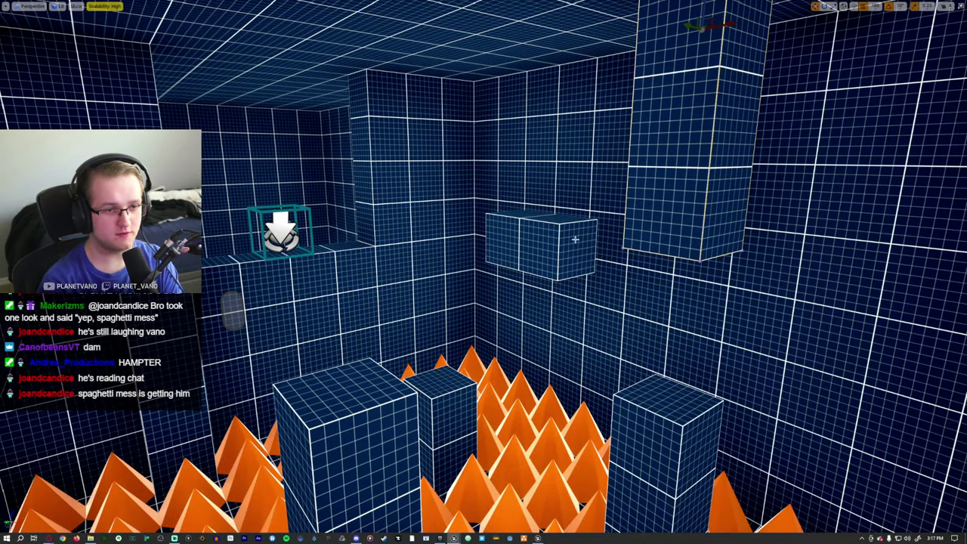
Shift the hanging pillar sideways from above the floor pillar to above the floating platform near the corner
left_click(666, 38)
key("ctrl+z")
key("ctrl+z")
key("ctrl+z")
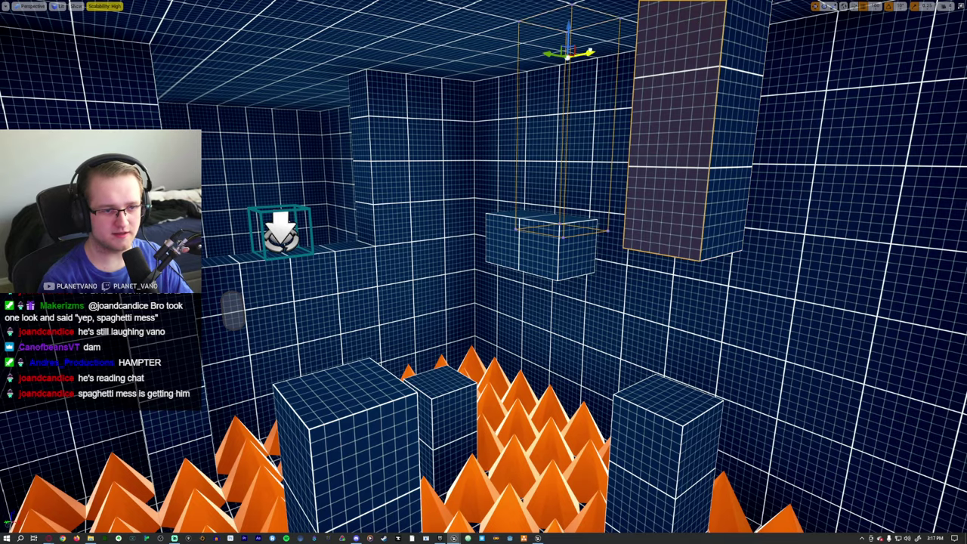
Select the floating platform together with the hanging pillar above it and move both away from the side wall
left_click(559, 236)
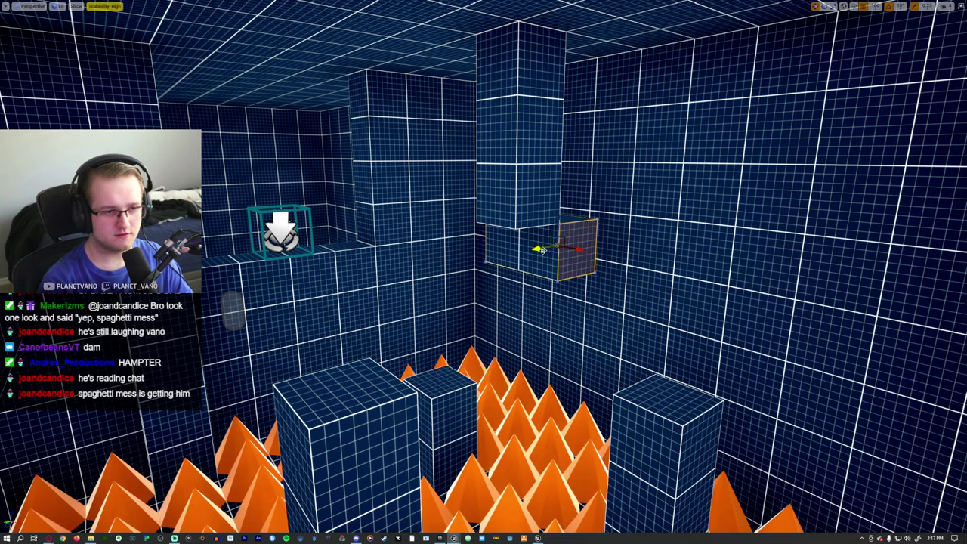
right_click_drag(559, 235, 559, 236)
left_click(686, 59)
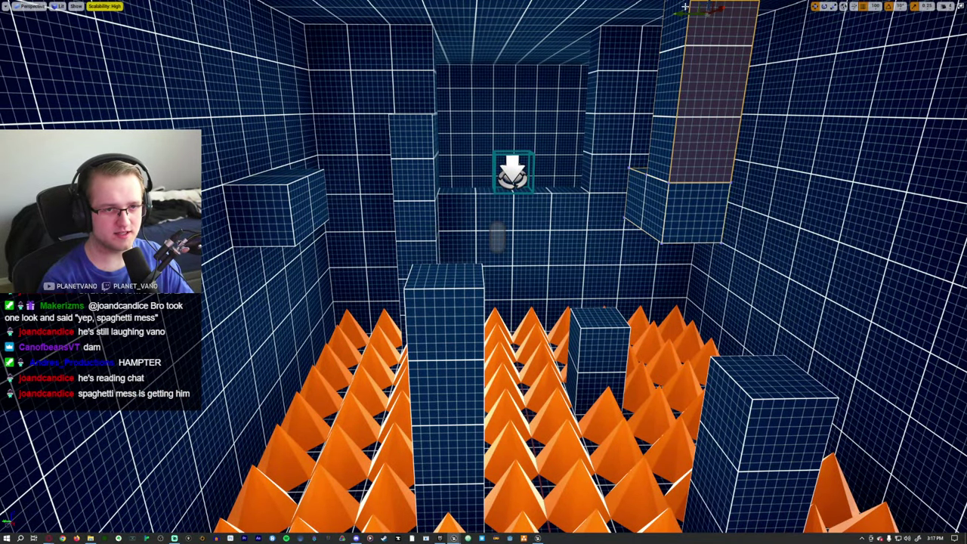
left_click_drag(714, 8, 567, 9)
right_click_drag(567, 9, 567, 9)
scroll(602, 89, "down", 5)
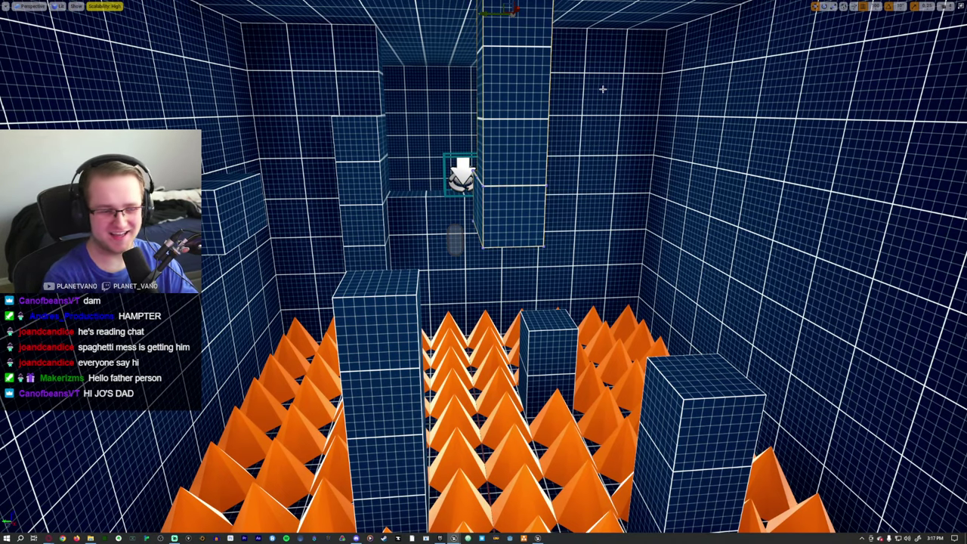
right_click_drag(602, 89, 599, 92)
Play-test briefly from the start ledge, then inspect the hanging pillar and floating platform from above
key("alt+p")
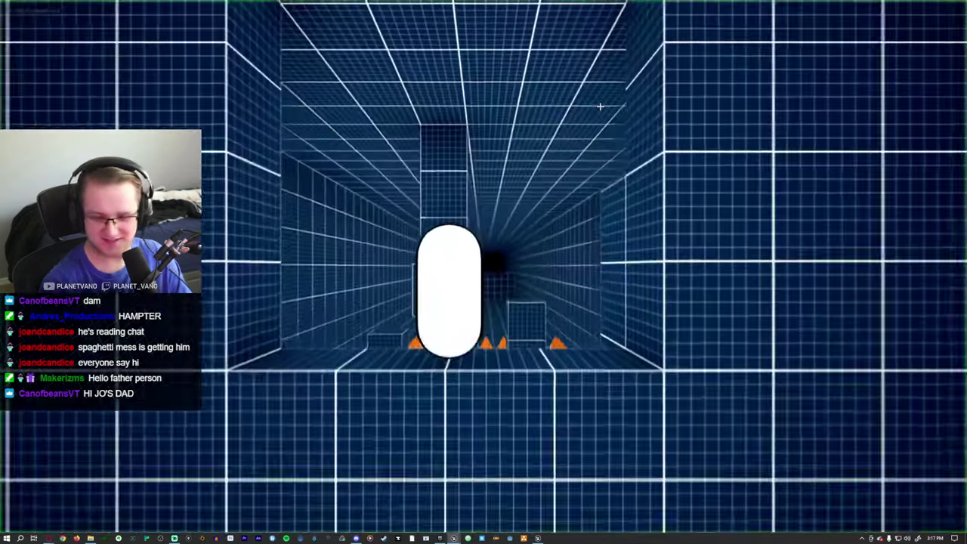
left_click(600, 106)
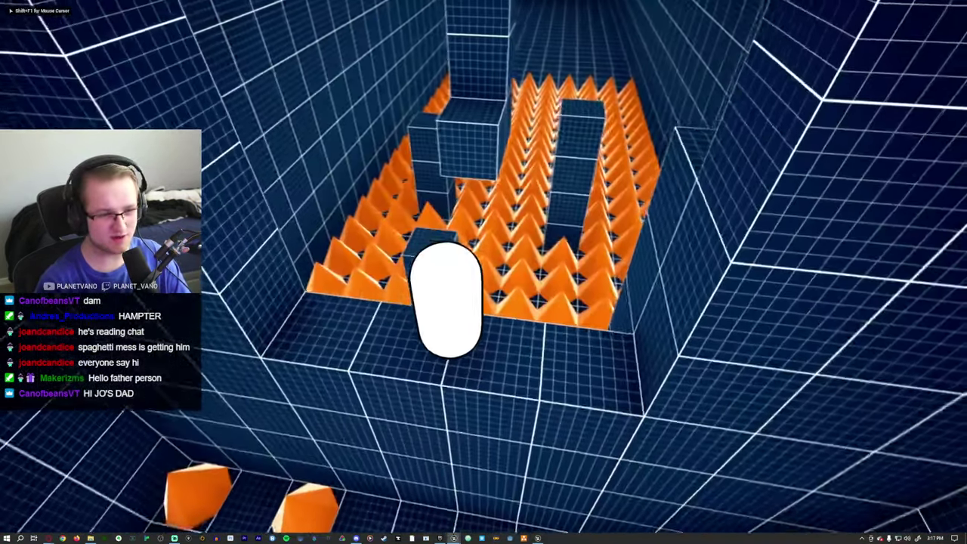
key("w")
key("Escape")
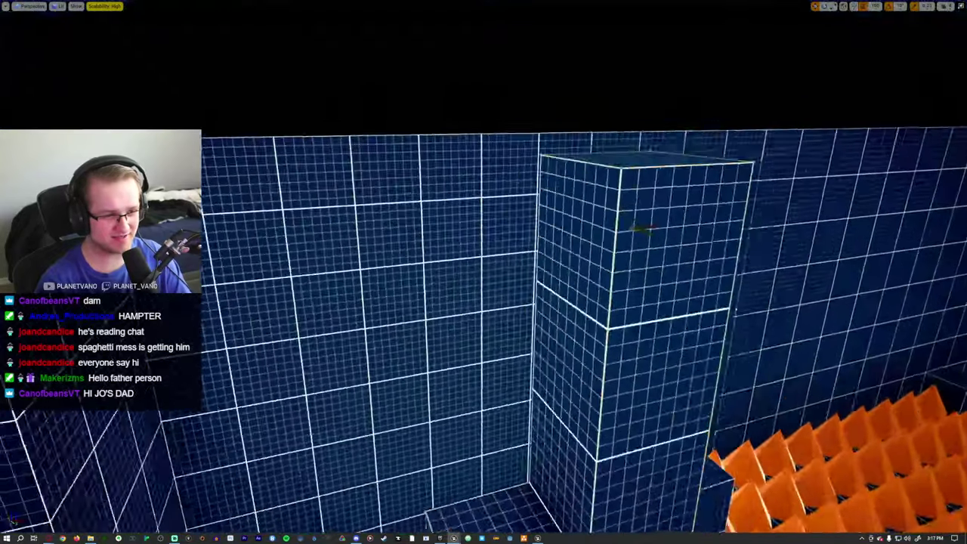
key("f")
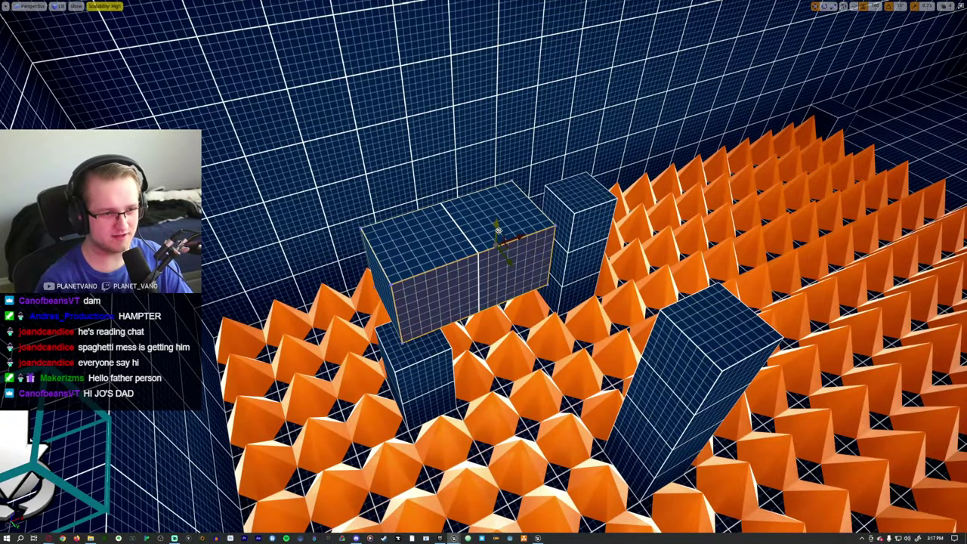
right_click_drag(498, 231, 529, 212)
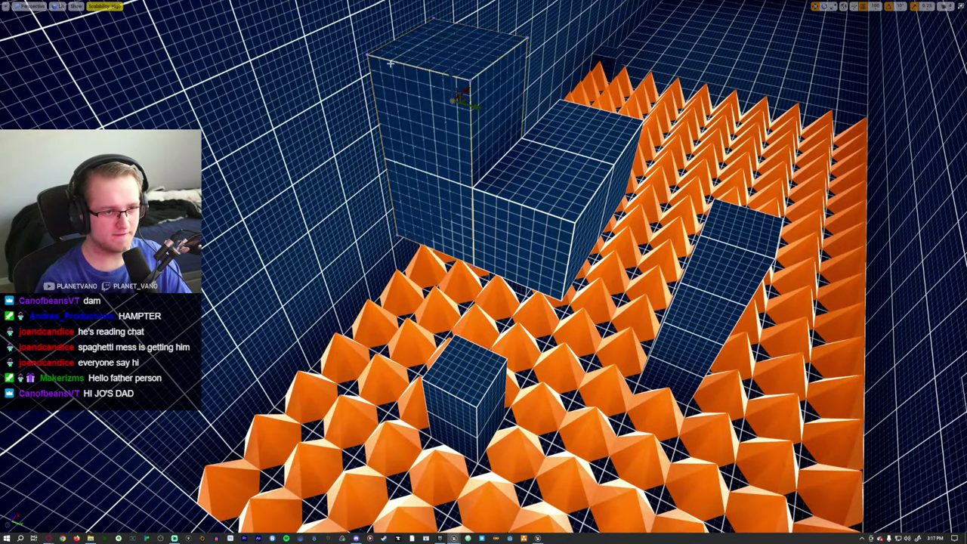
right_click_drag(390, 64, 541, 259)
right_click_drag(496, 215, 417, 178)
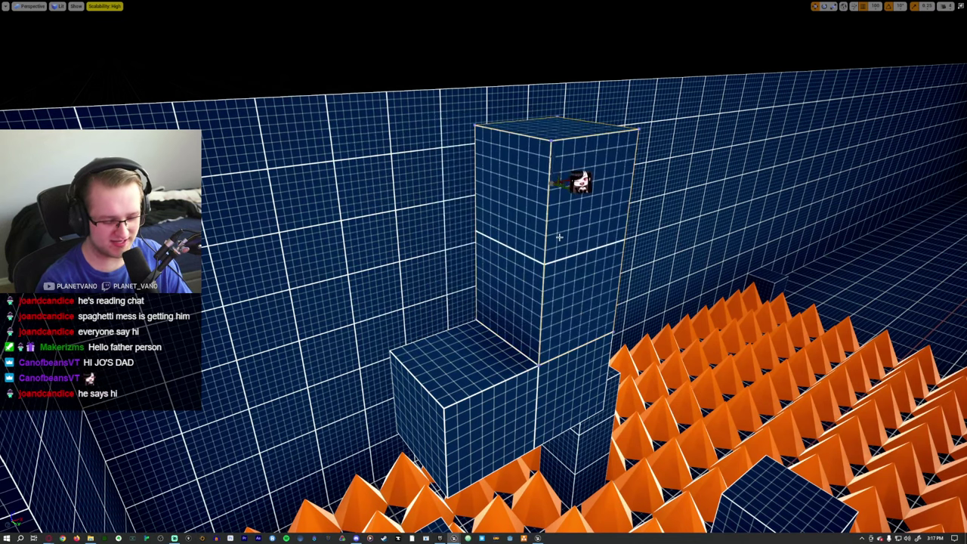
Play-test the bean's jumps across the spike-pit pillars toward the hanging pillar and floating platform
key("alt+p")
key("w")
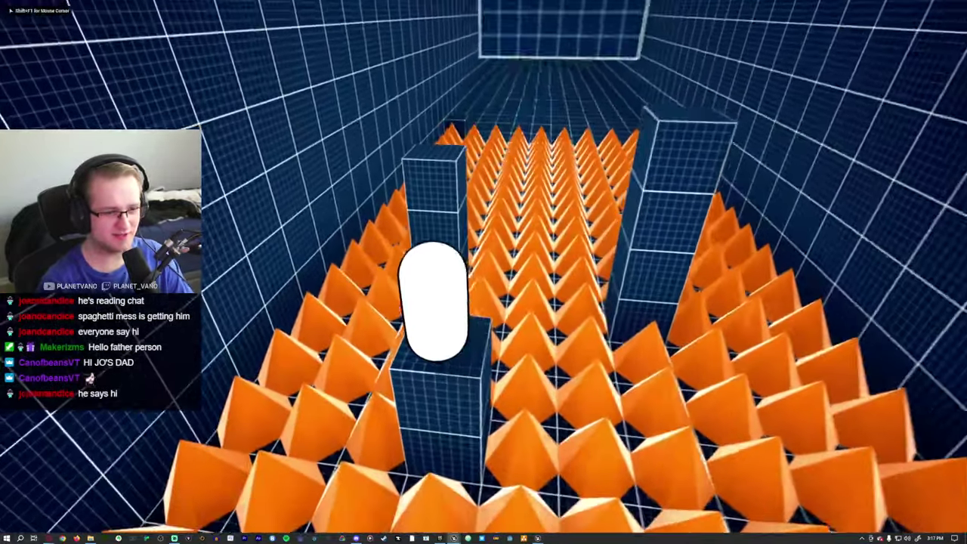
key("w")
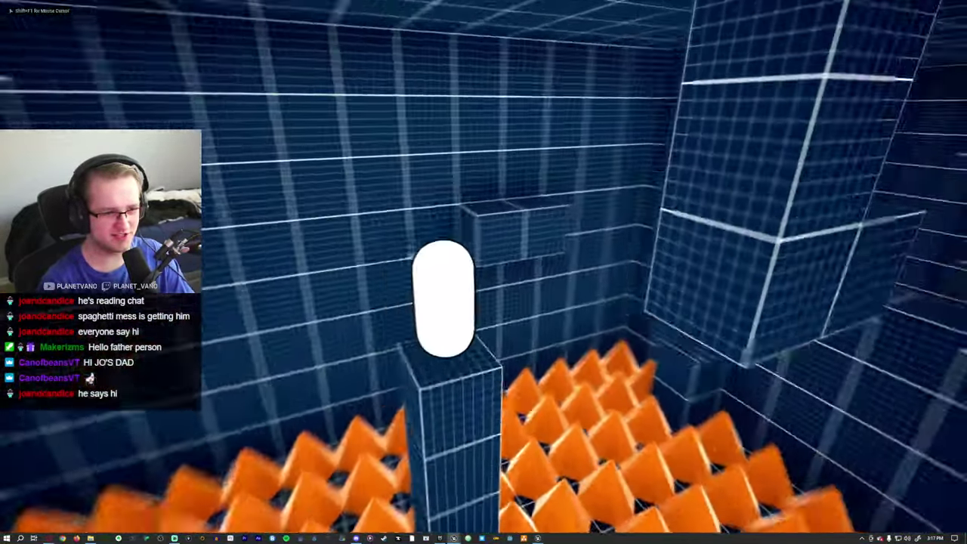
key("w")
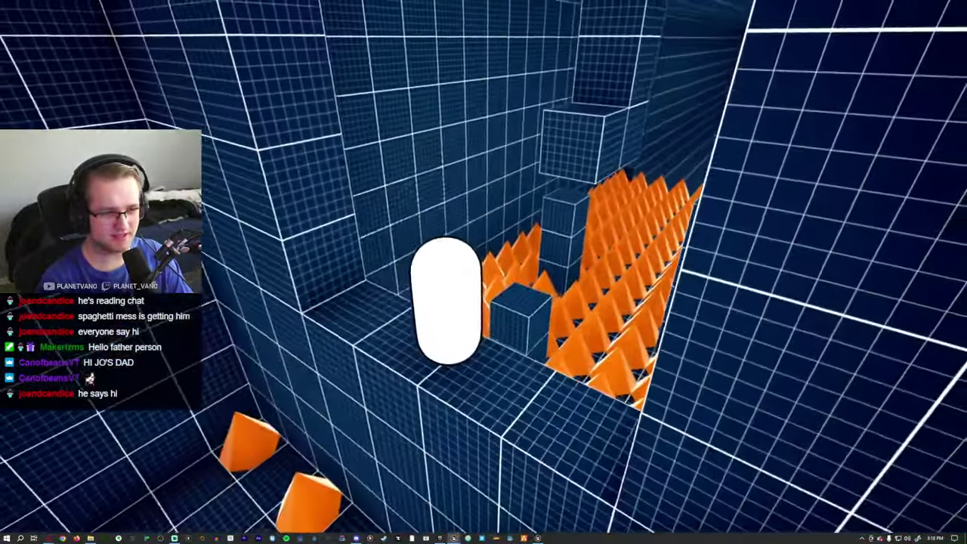
End the play-test of the spike room and return from the full-screen viewport to the full editor layout
key("w")
key("Escape")
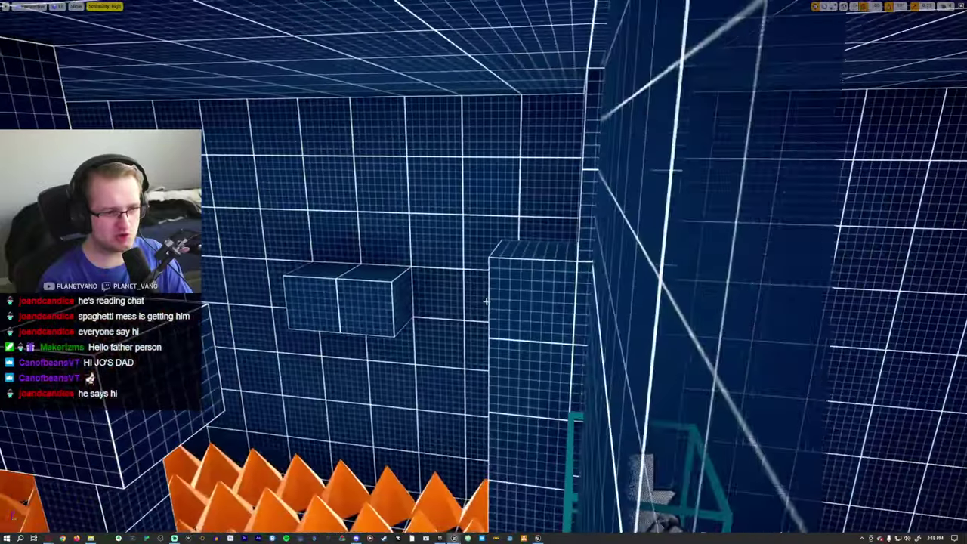
right_click_drag(486, 301, 486, 301)
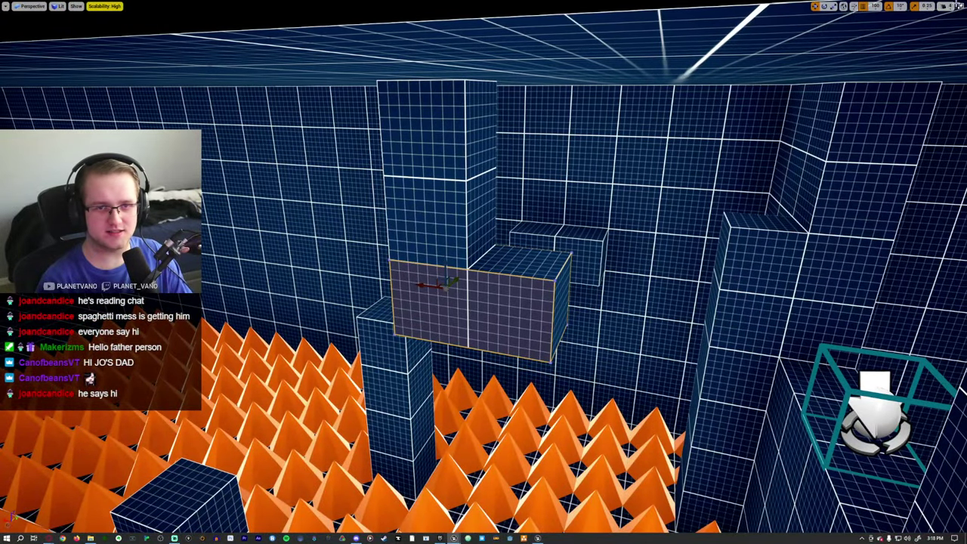
left_click(943, 6)
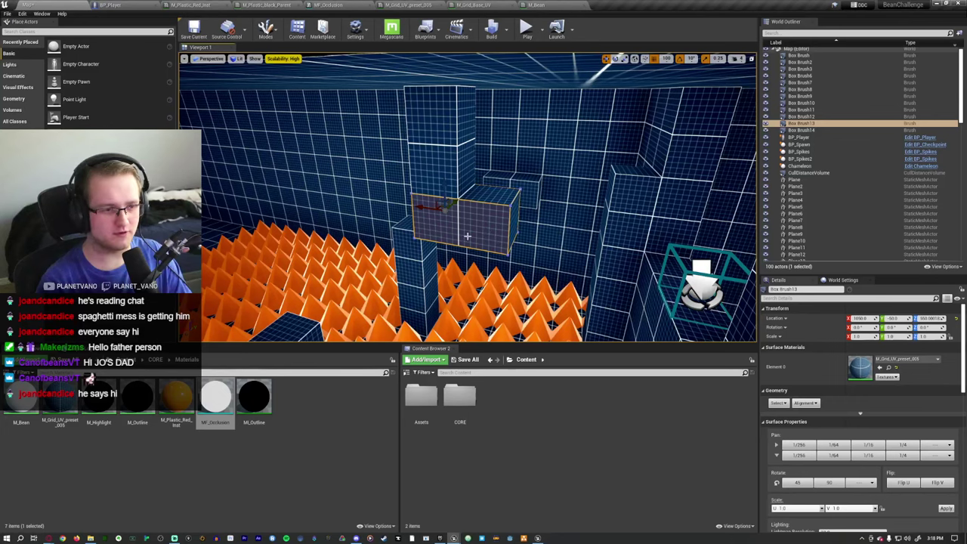
Stretch the selected floating platform by its end face in Brush Editing mode, then leave that mode
left_click(266, 31)
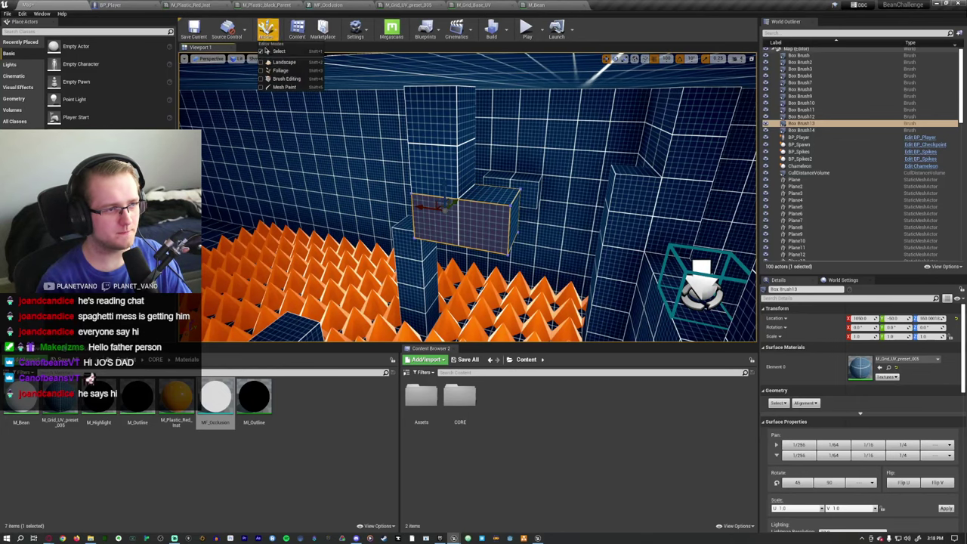
left_click(286, 76)
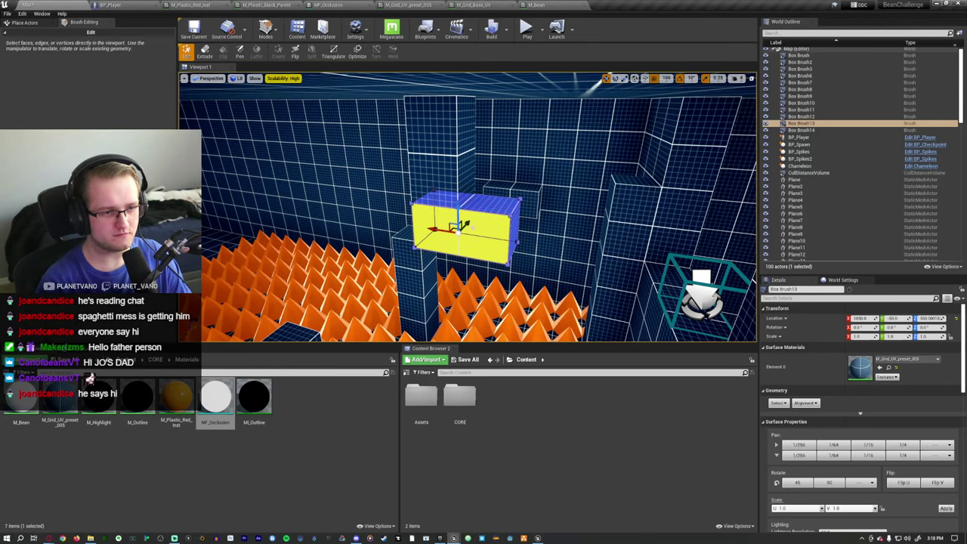
mouse_move(451, 239)
left_mouse_down()
mouse_move(548, 233)
mouse_move(510, 234)
mouse_move(545, 217)
mouse_move(438, 183)
left_mouse_up()
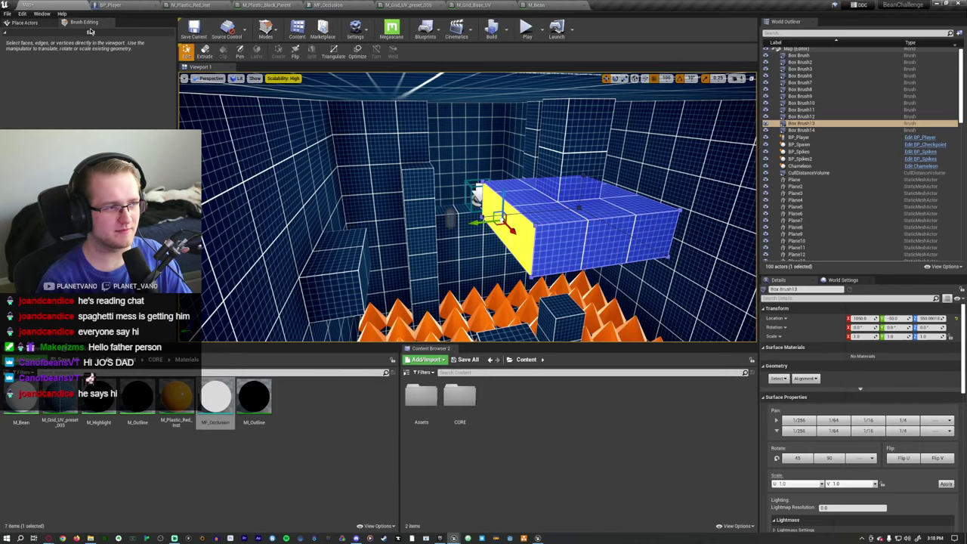
left_click(112, 23)
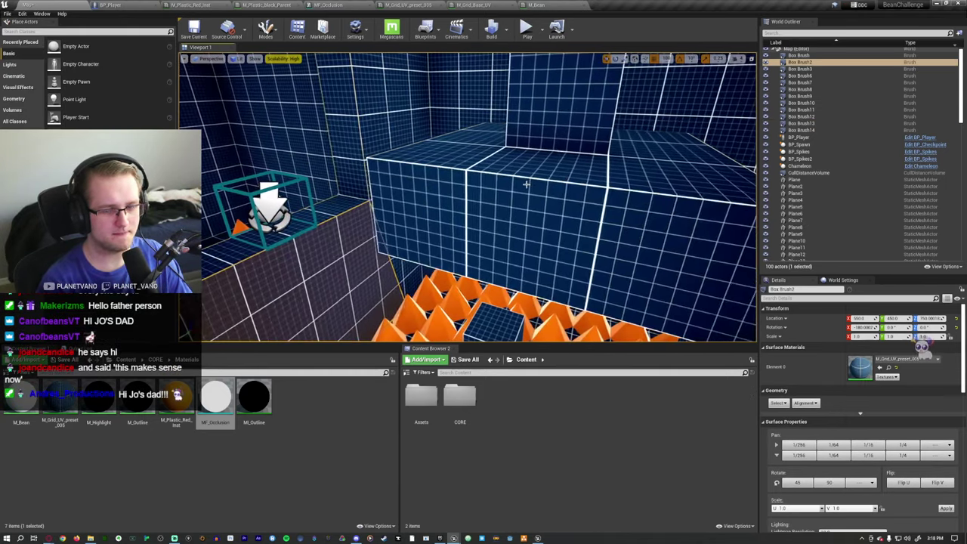
Select the floating platform together with the pillar above it, and play-test the spike room
left_click(519, 99, "ctrl")
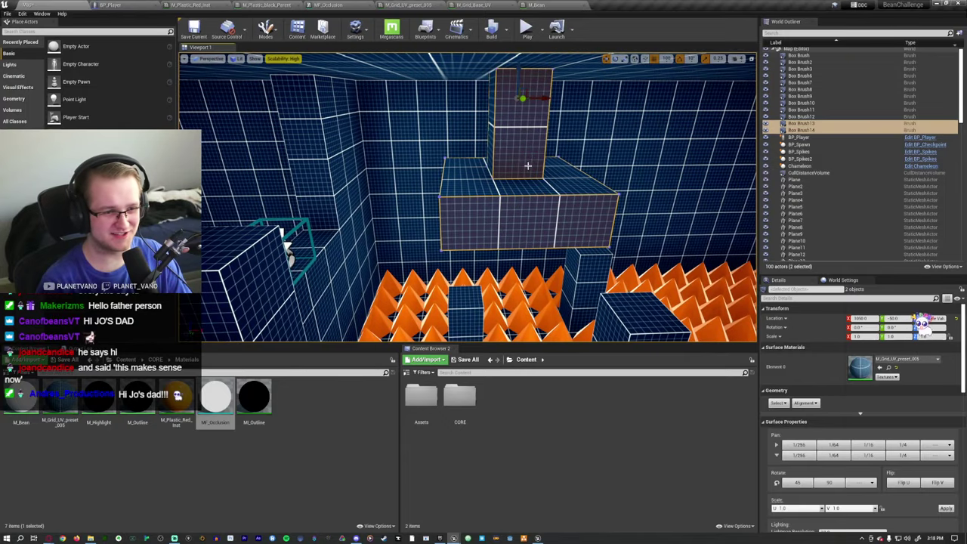
right_click_drag(511, 104, 389, 174)
key("alt+p")
left_click(484, 162)
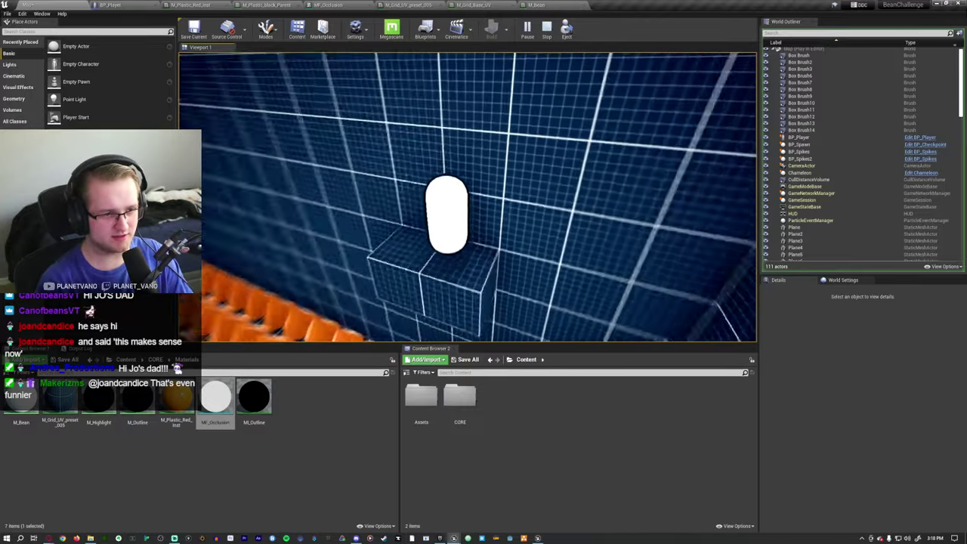
key("F8")
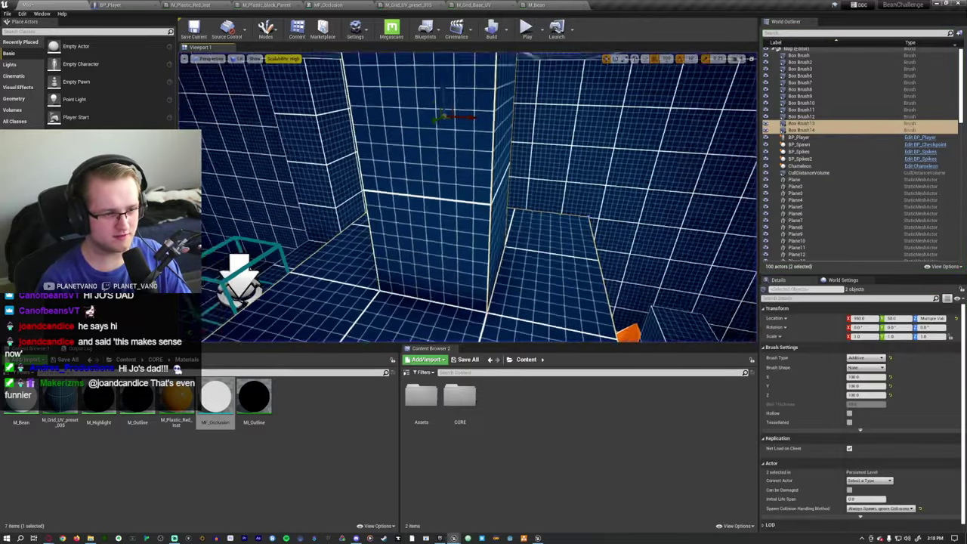
key("Escape")
Delete the floating platform and the pillar above it, undoing the extra deletion of the entrance wall brush
left_click(446, 239)
key("Delete")
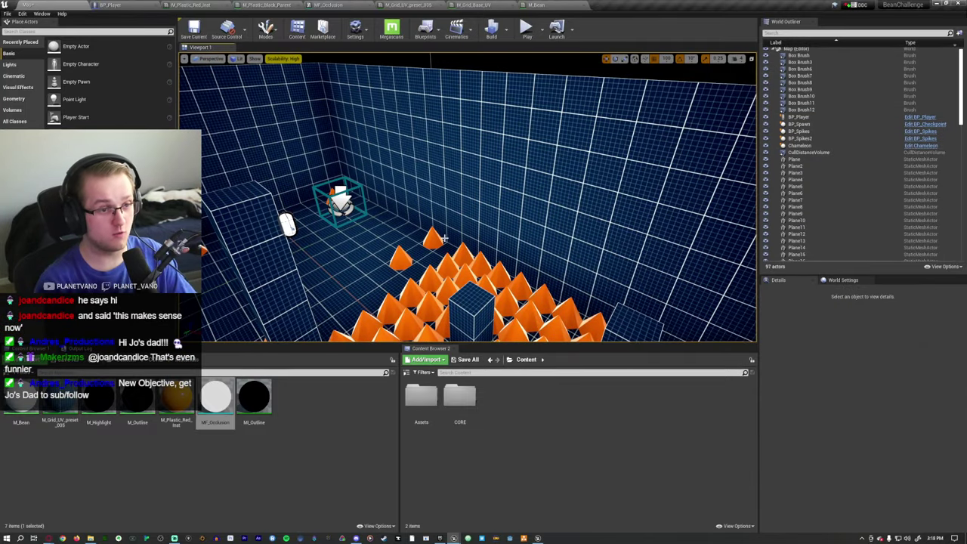
key("ctrl+z")
right_click_drag(446, 239, 453, 240)
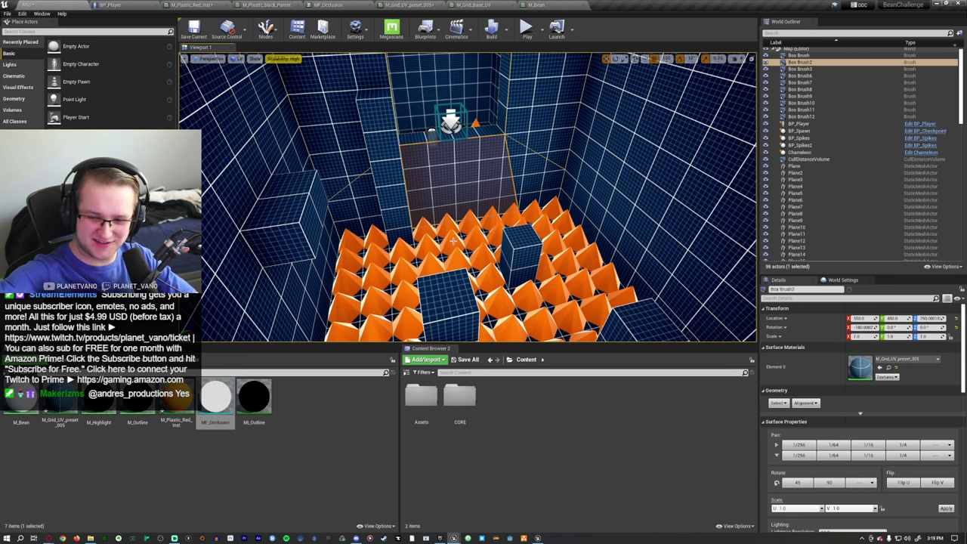
Play-test the route from the entrance ledge across the pillars in a full-screen viewport
key("alt+p")
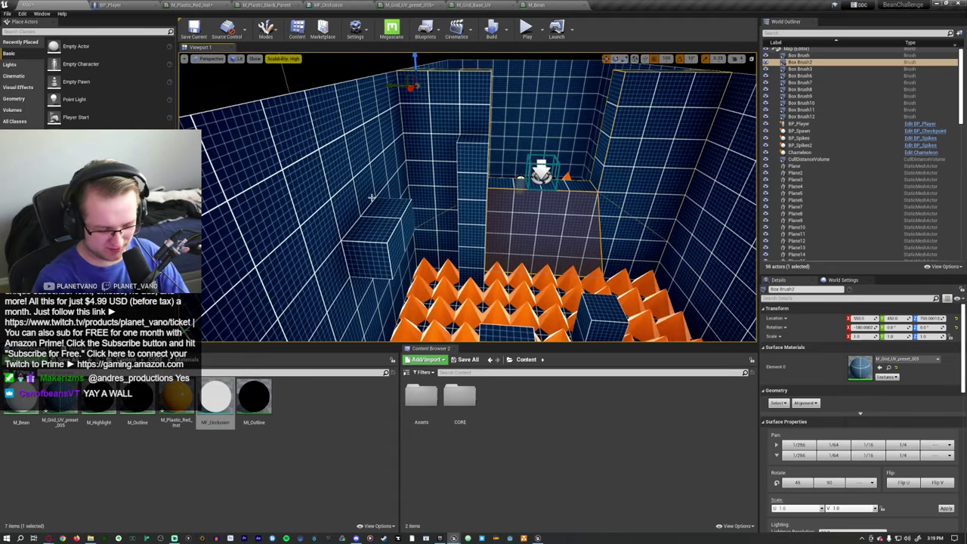
key("F11")
left_click(372, 200)
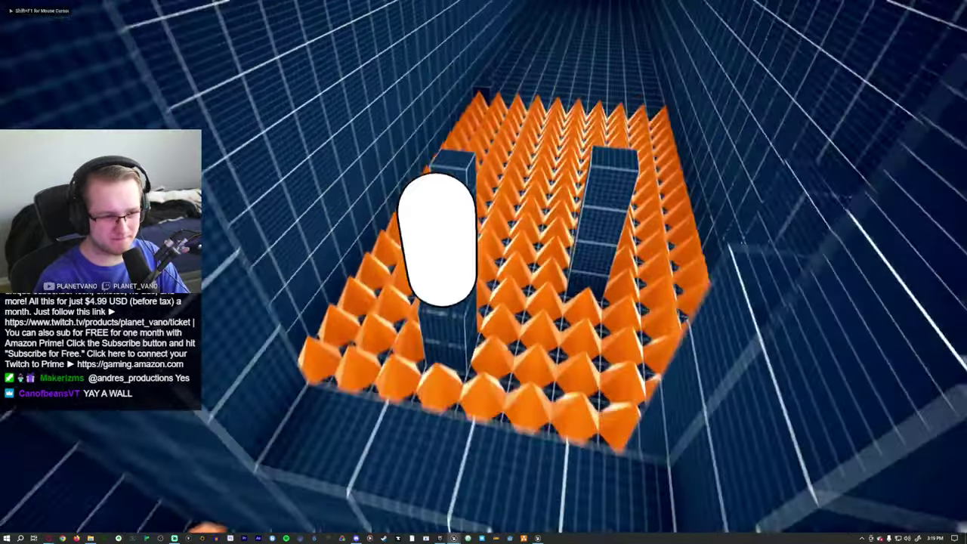
key("w")
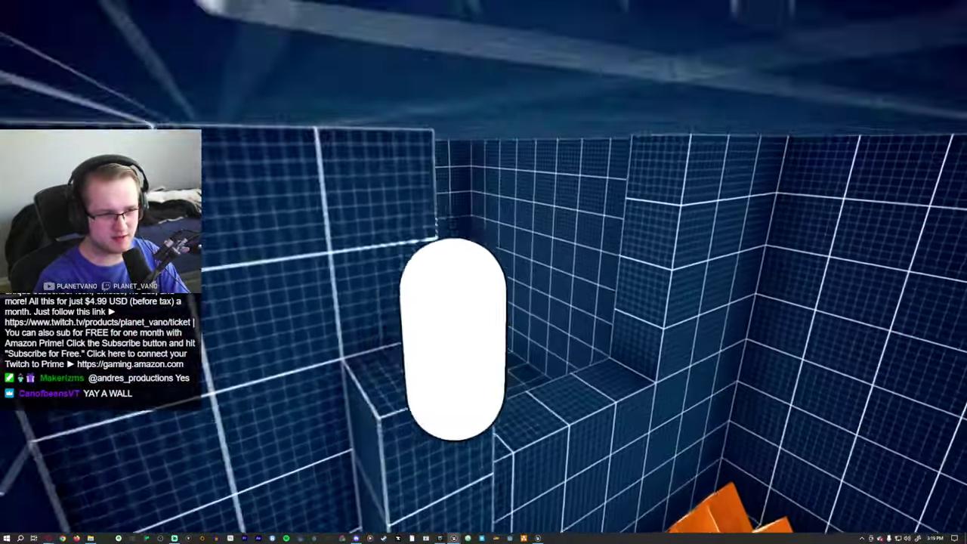
key("w")
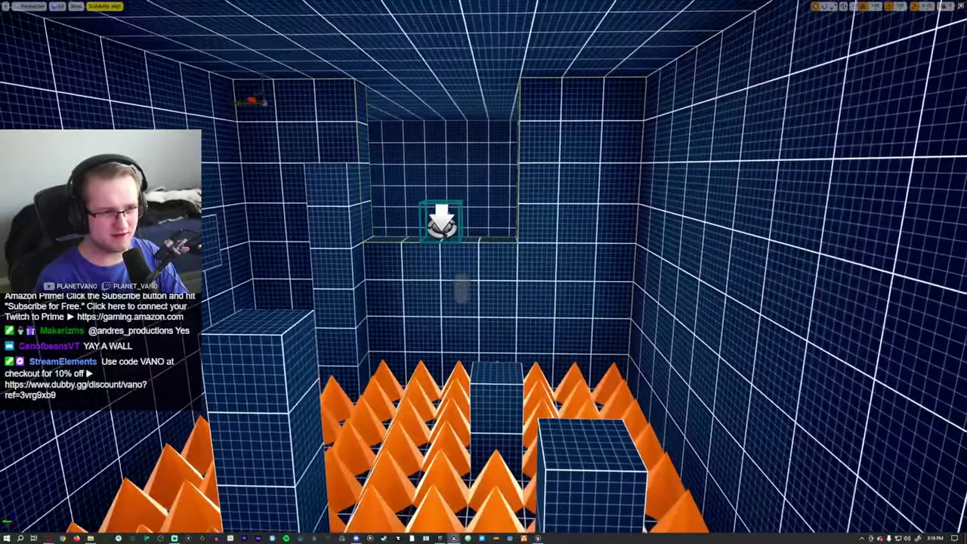
Move the tall pillar from beside the entrance ledge deeper into the spike pit, behind the shorter pillar
key("ctrl+z")
right_click_drag(400, 141, 400, 141)
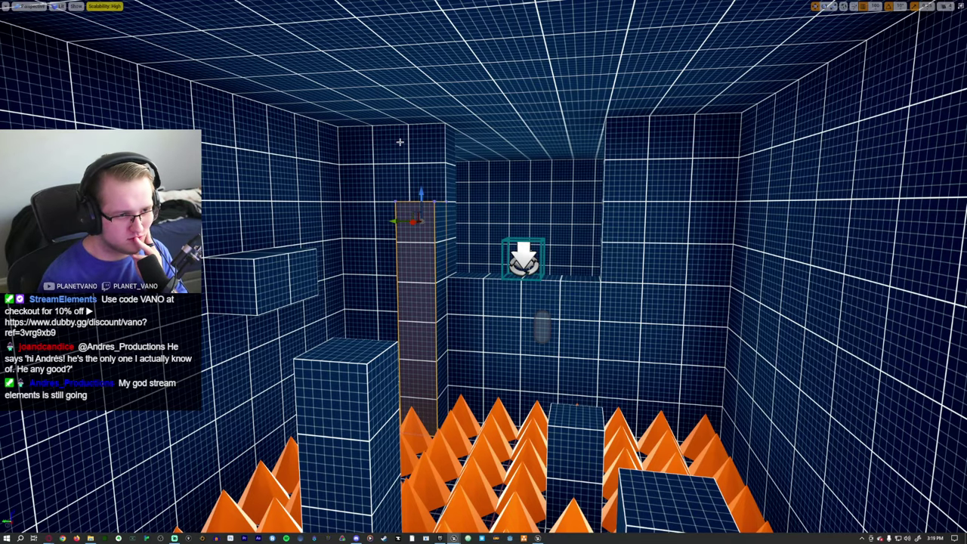
right_click_drag(431, 241, 333, 281)
left_click_drag(676, 148, 355, 168, "alt")
right_click_drag(355, 168, 408, 175)
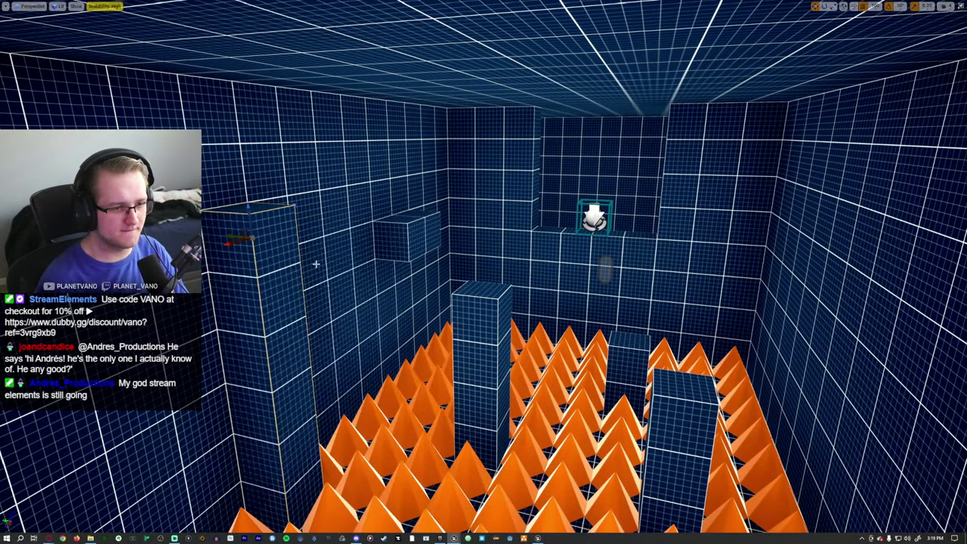
right_click_drag(316, 263, 318, 262)
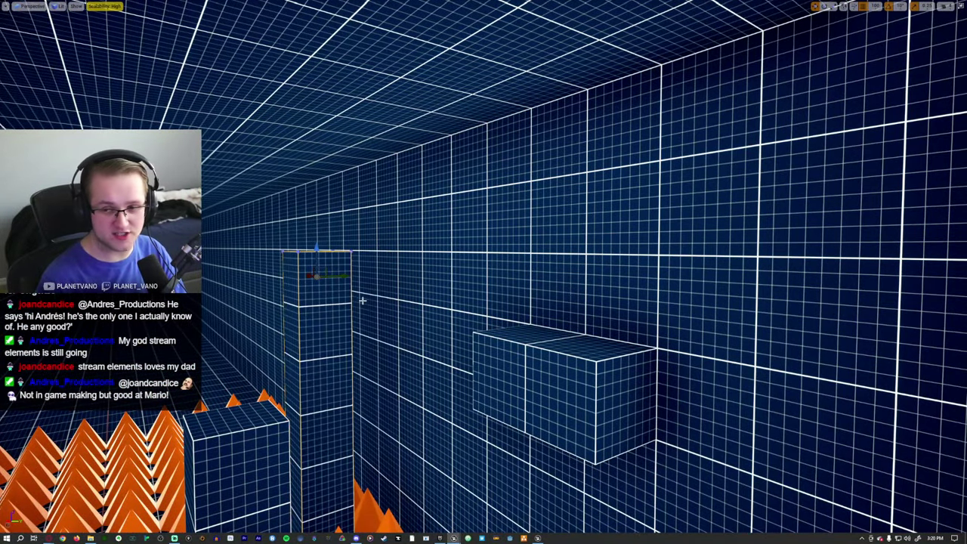
right_click_drag(362, 301, 325, 347)
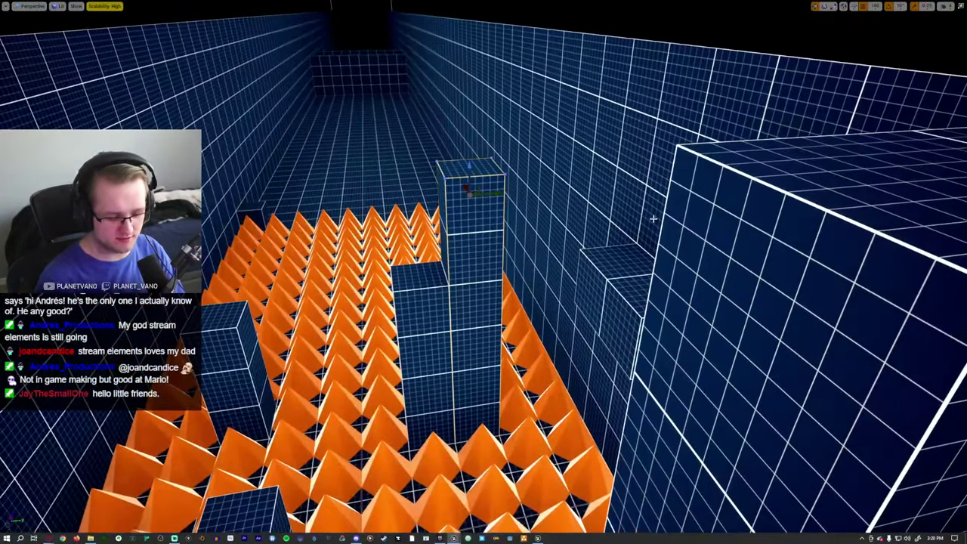
Play-test the jump from the shorter pillar to the relocated tall pillar, restarting the test once
key("alt+p")
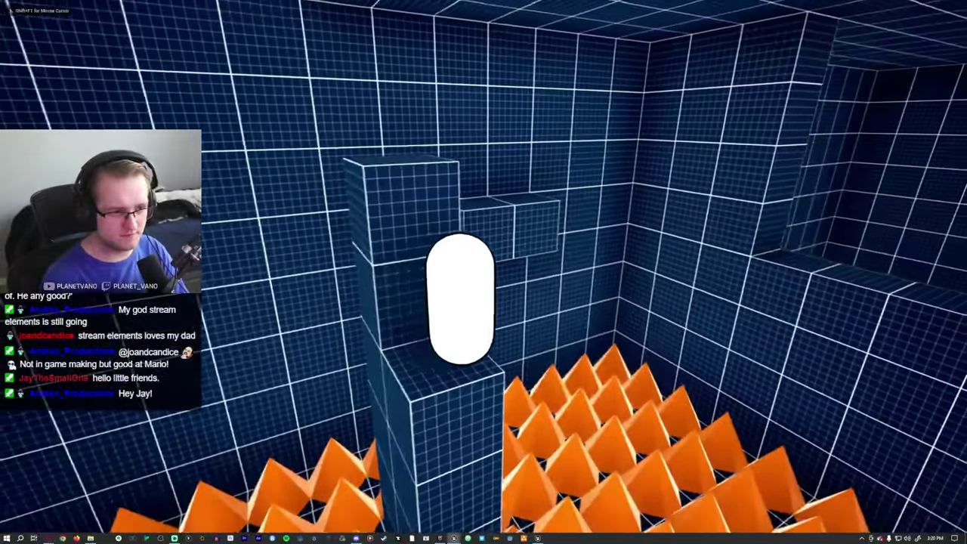
key("w")
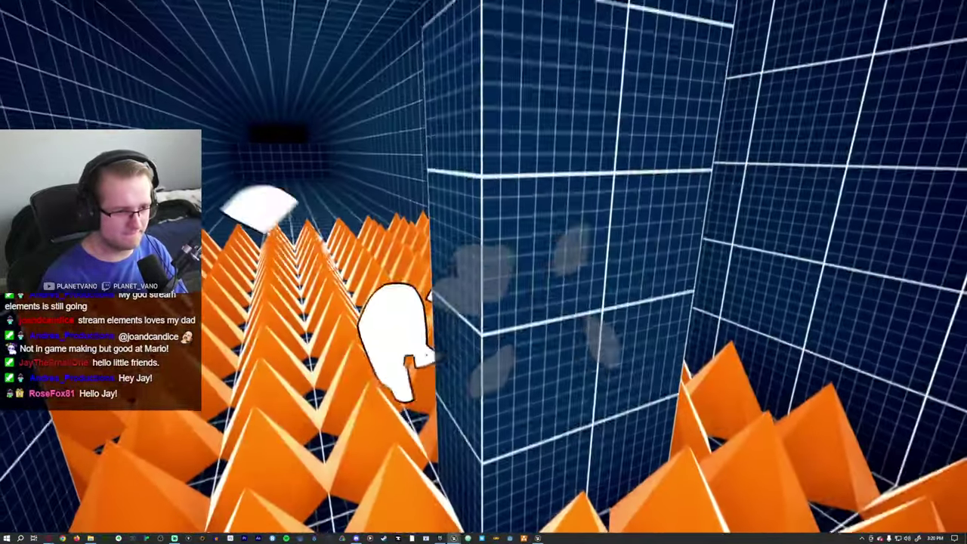
key("Escape")
right_click_drag(552, 303, 443, 267)
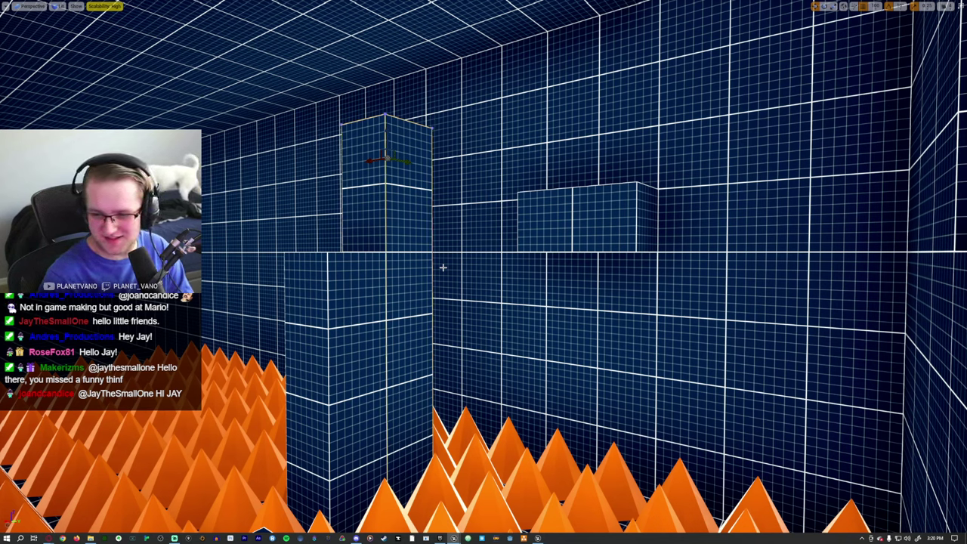
key("alt+p")
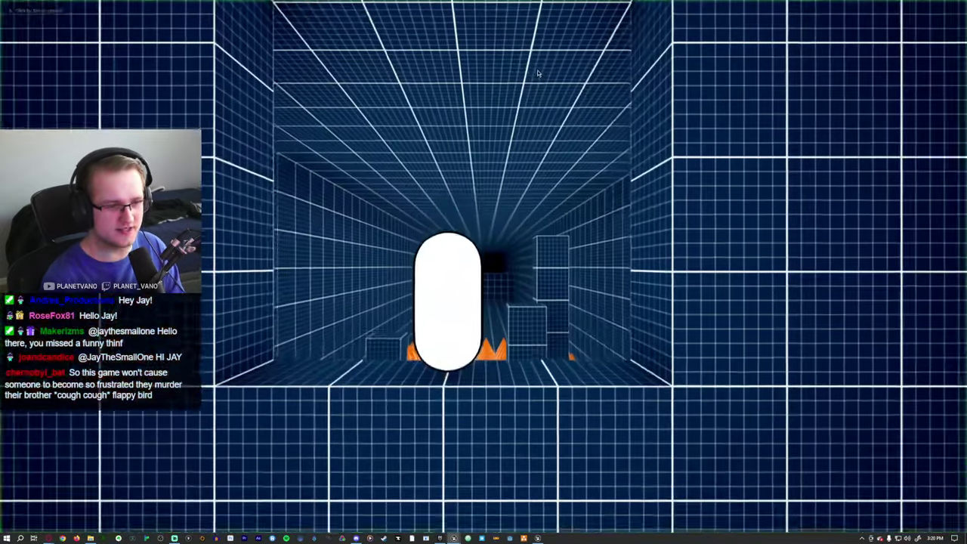
left_click(539, 73)
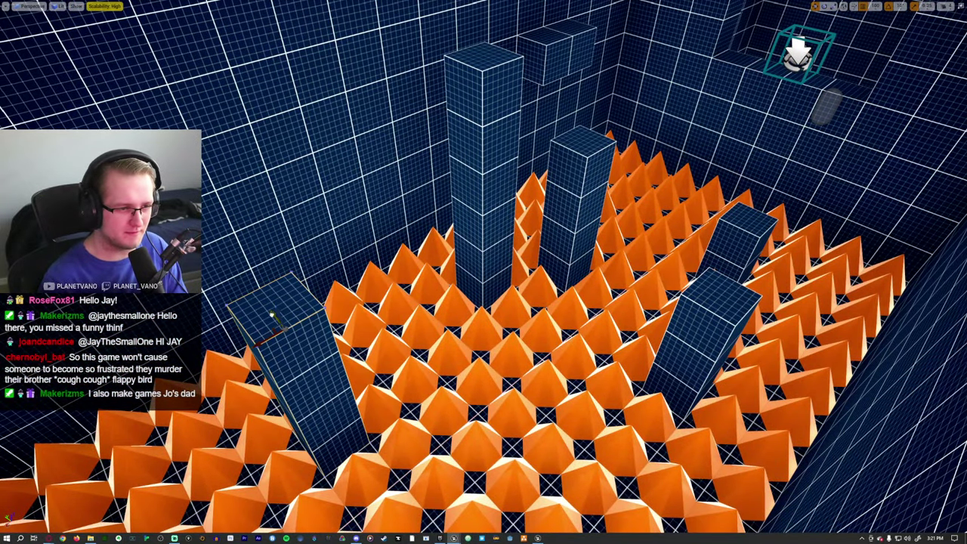
Play-test the first pillar jumps from the entrance with the extra pillar placed beyond the tall one
key("alt+p")
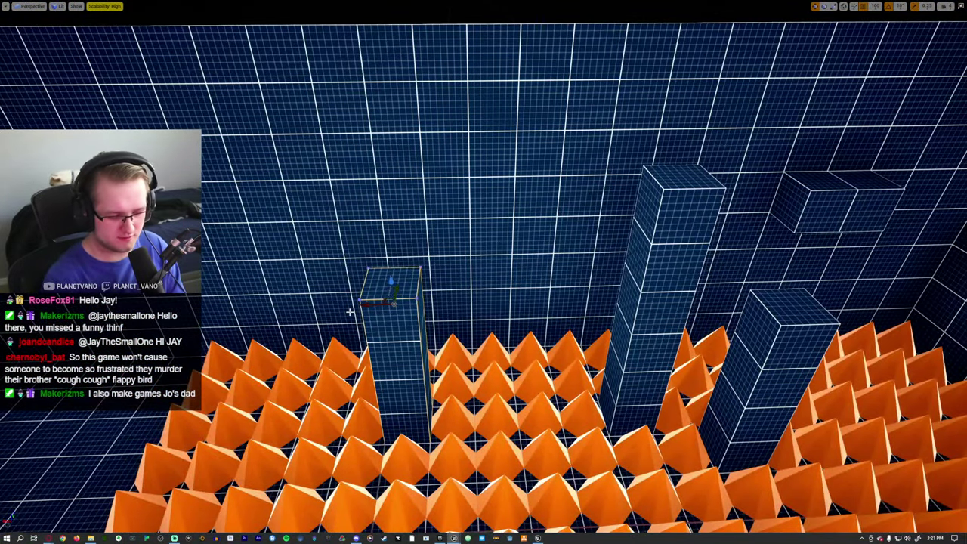
key("w")
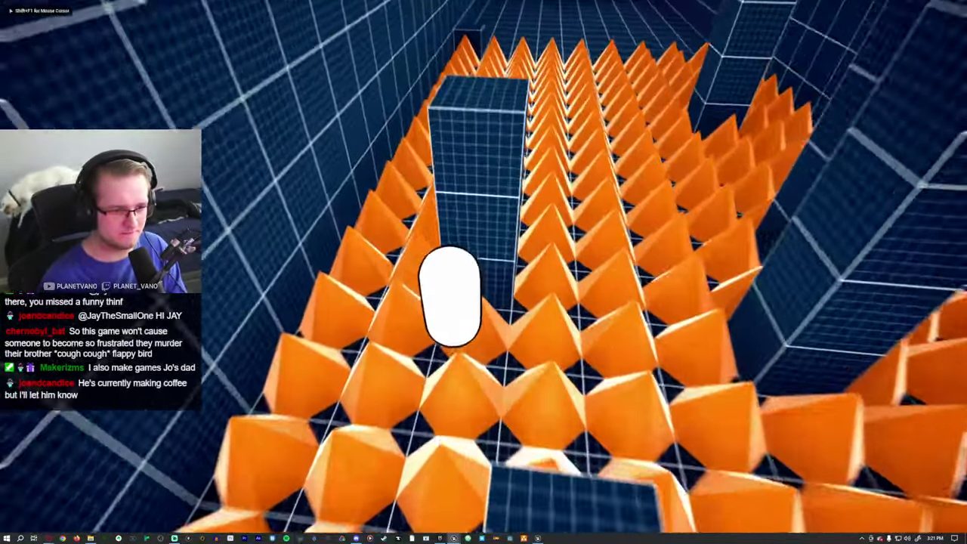
key("w")
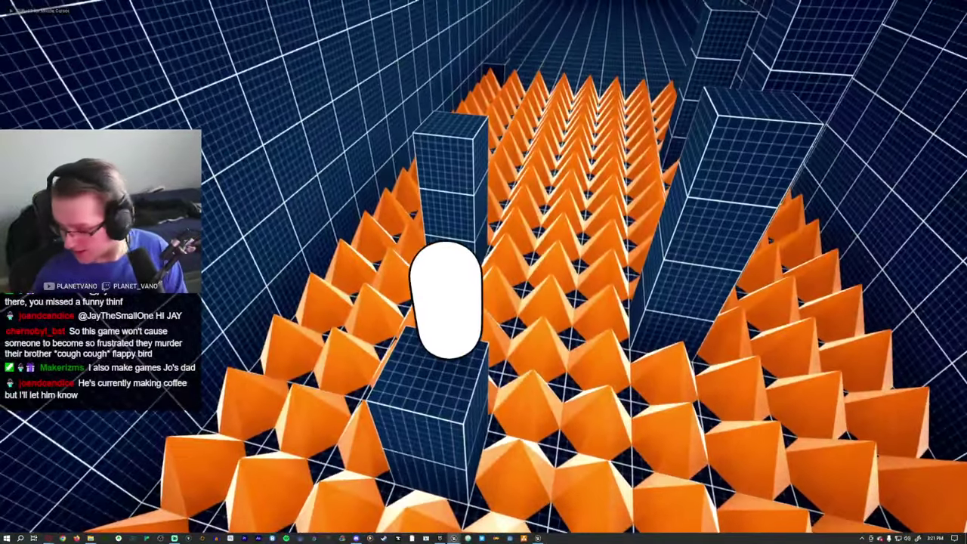
key("w")
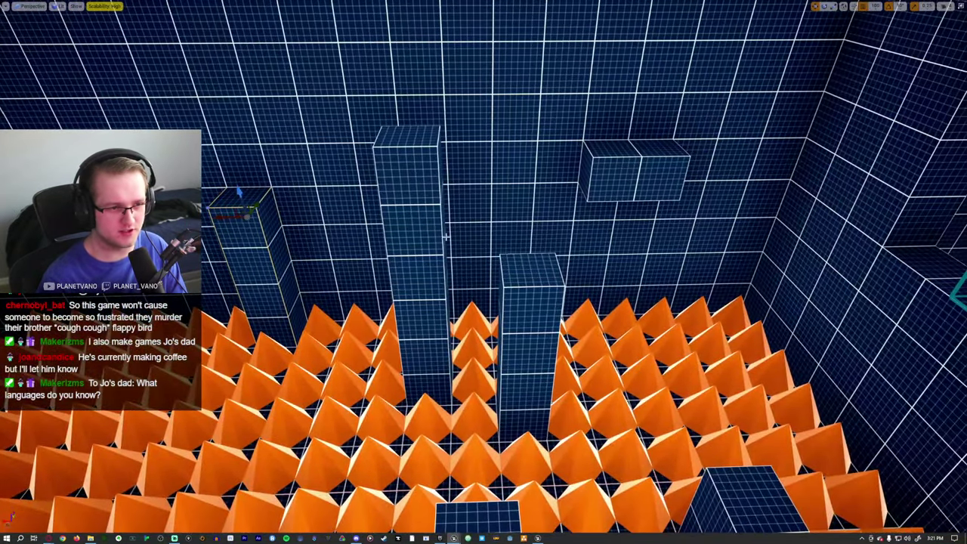
Play-test the whole route over the pillars and the wall-mounted block to the far pillar along the wall
key("alt+p")
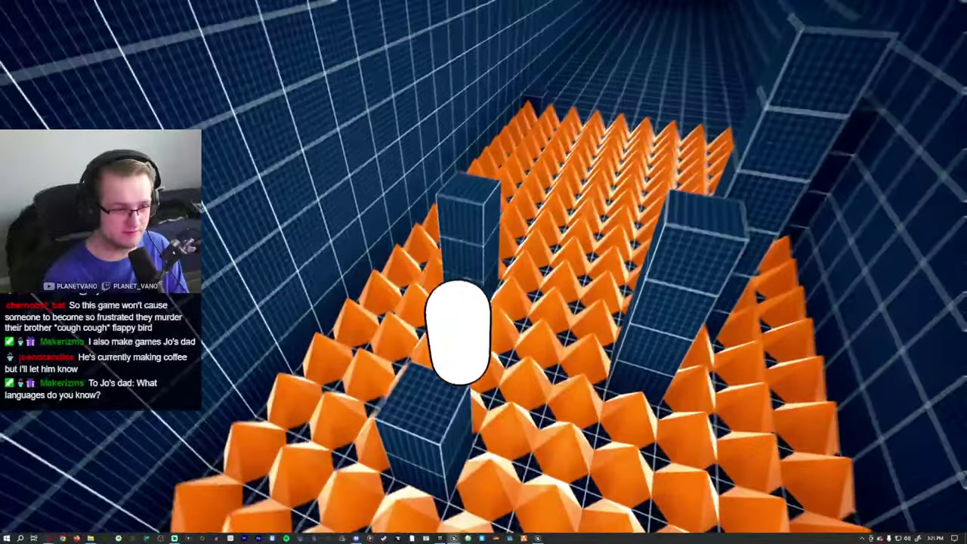
key("w")
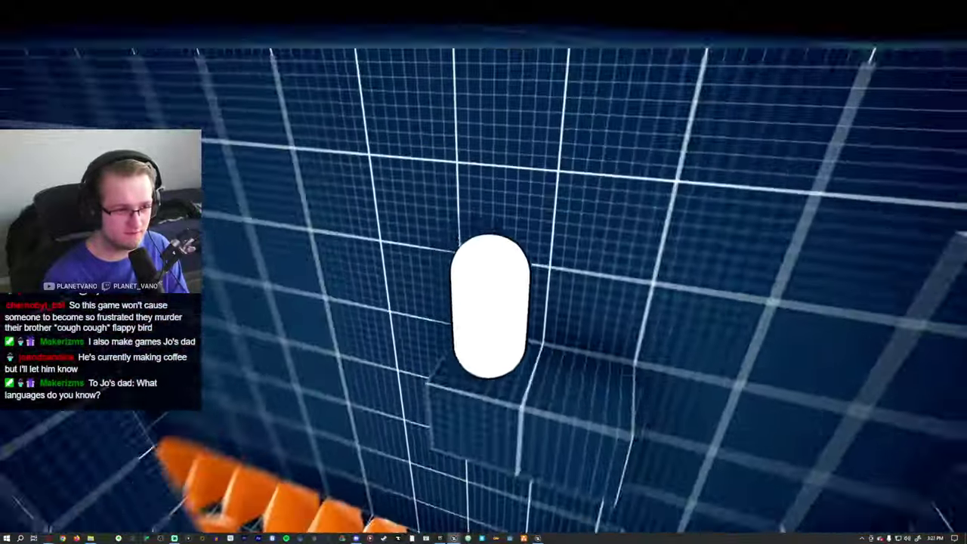
key("w")
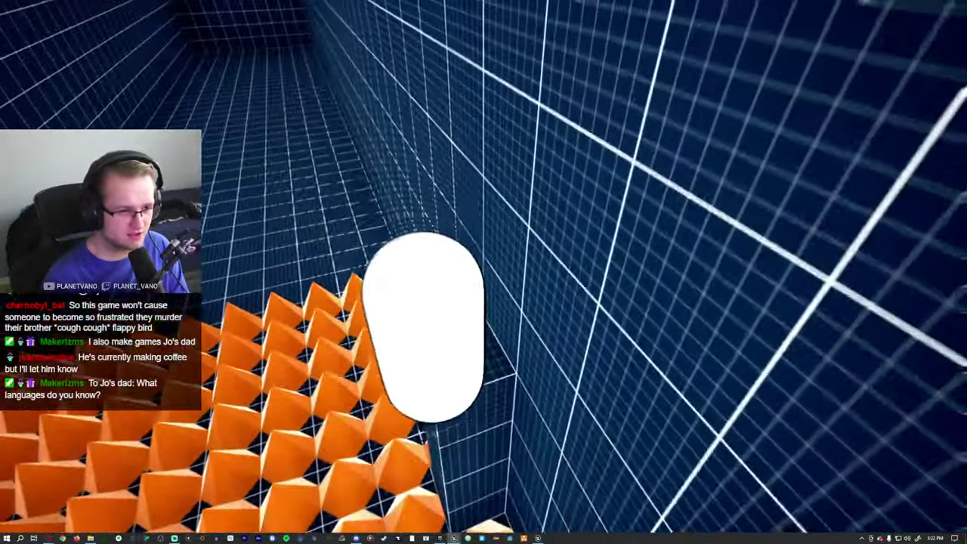
key("w")
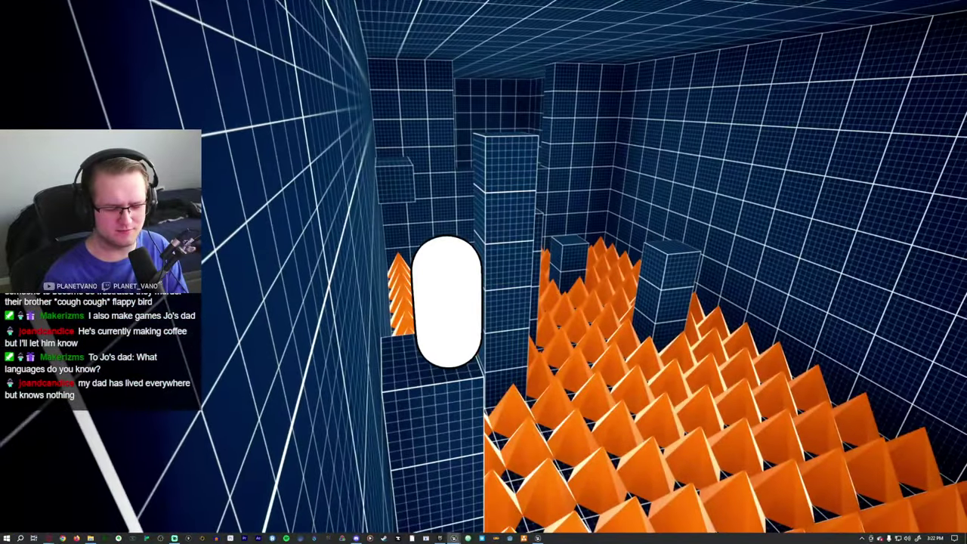
key("w")
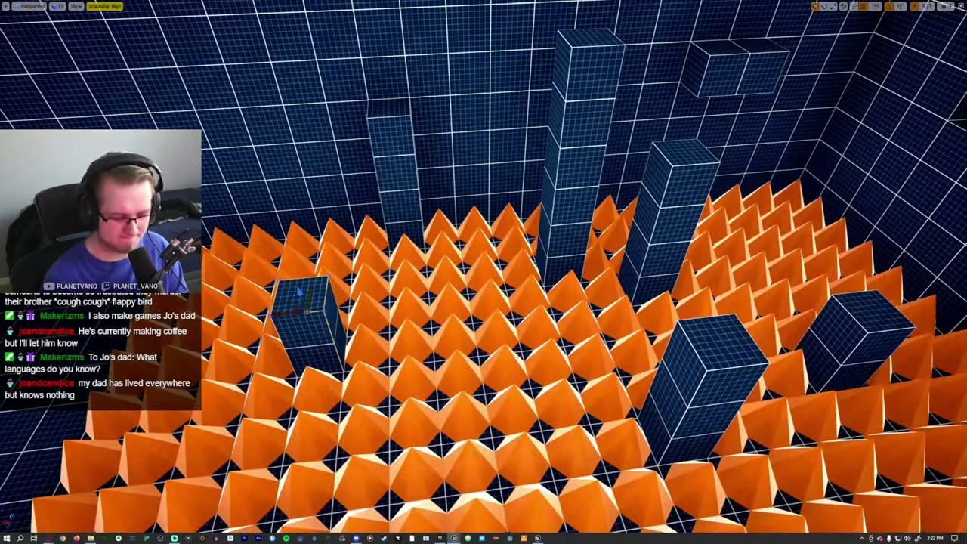
Play-test the pillar jumps from the entrance ledge into the spike pit
key("alt+p")
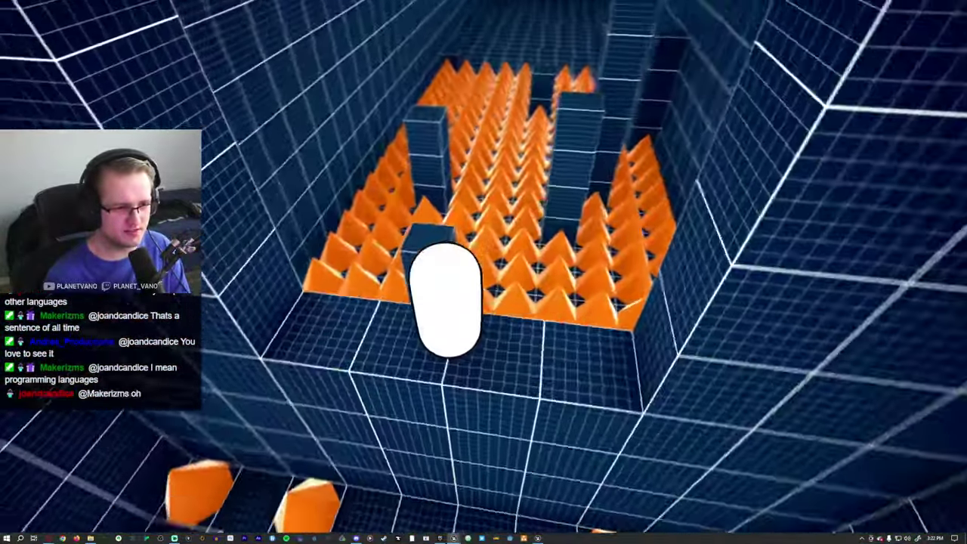
key("Escape")
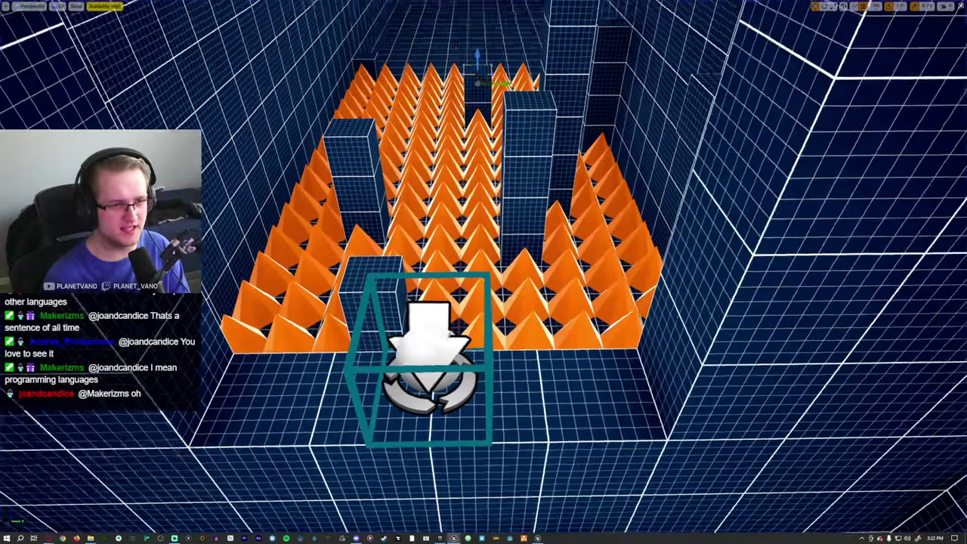
key("w")
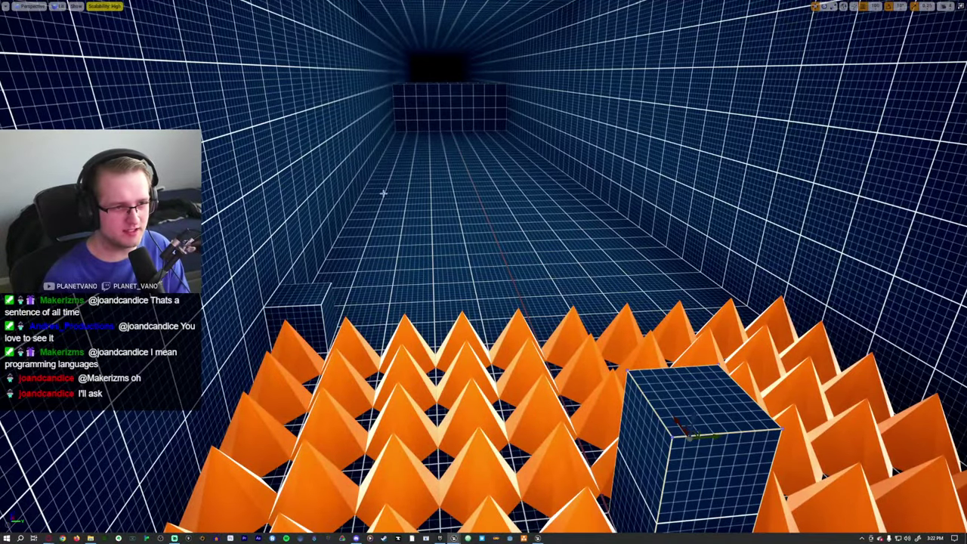
Copy the wall-mounted block to the pit's far end against the divider wall, one grid square lower and clear of the side wall
left_click(434, 127)
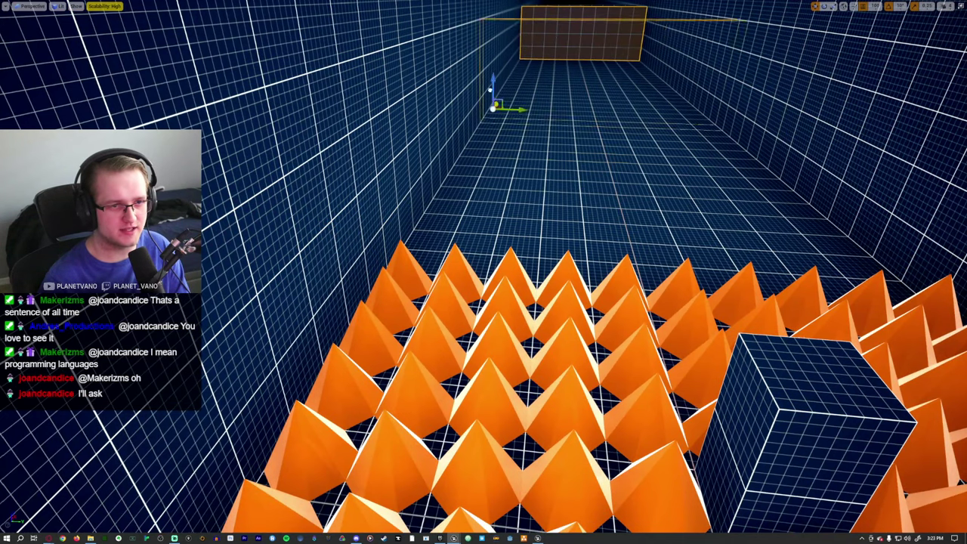
right_click_drag(445, 169, 548, 147)
right_click_drag(512, 316, 593, 261)
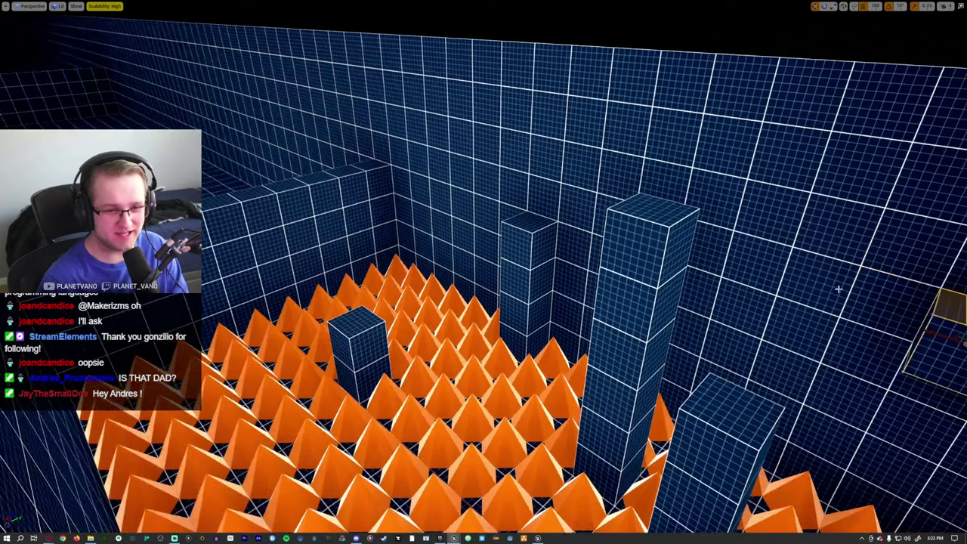
key("f")
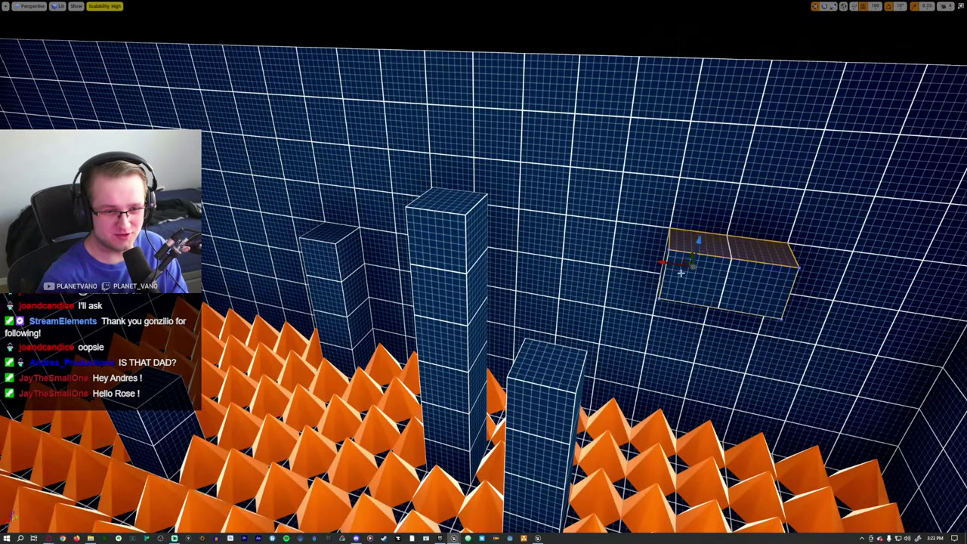
key("Escape")
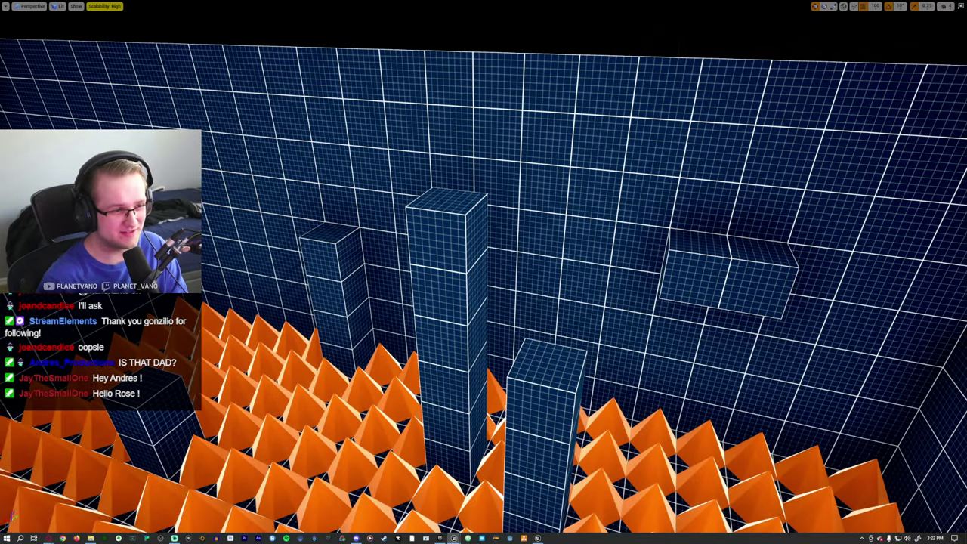
left_click(483, 230)
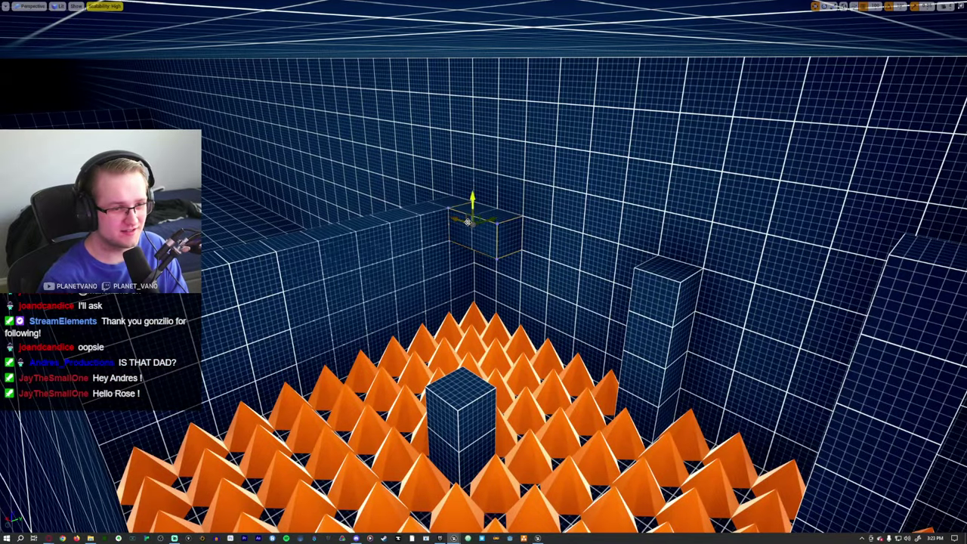
right_click_drag(468, 222, 559, 263)
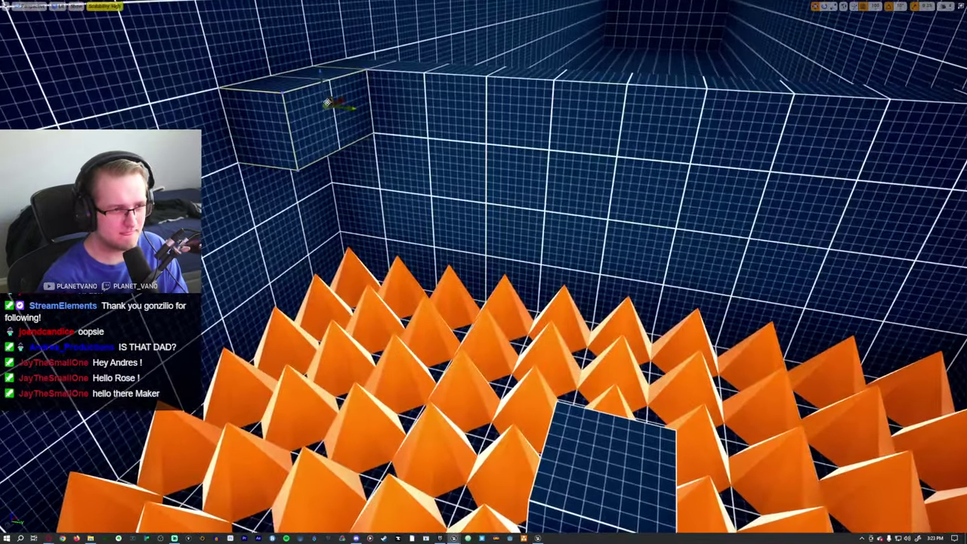
left_click_drag(327, 102, 344, 164)
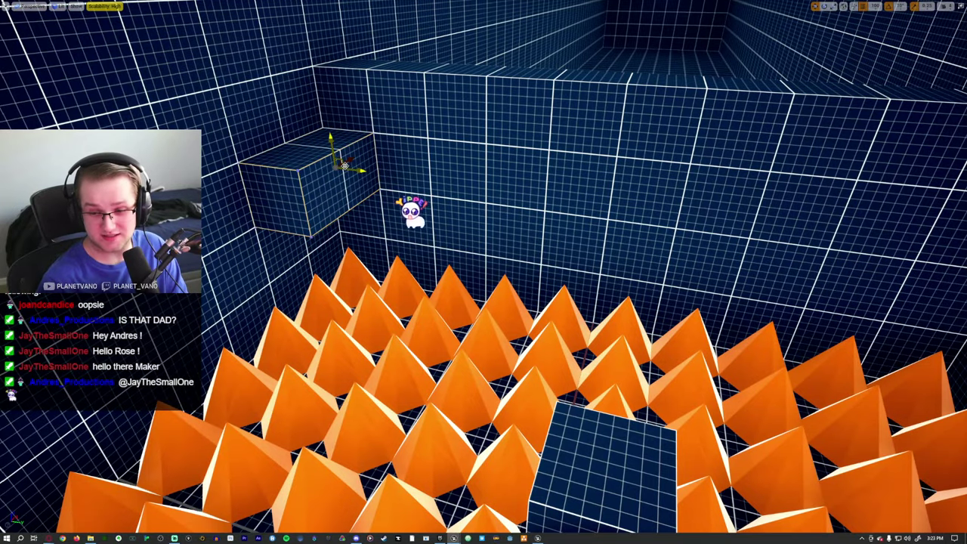
right_click_drag(344, 165, 358, 204)
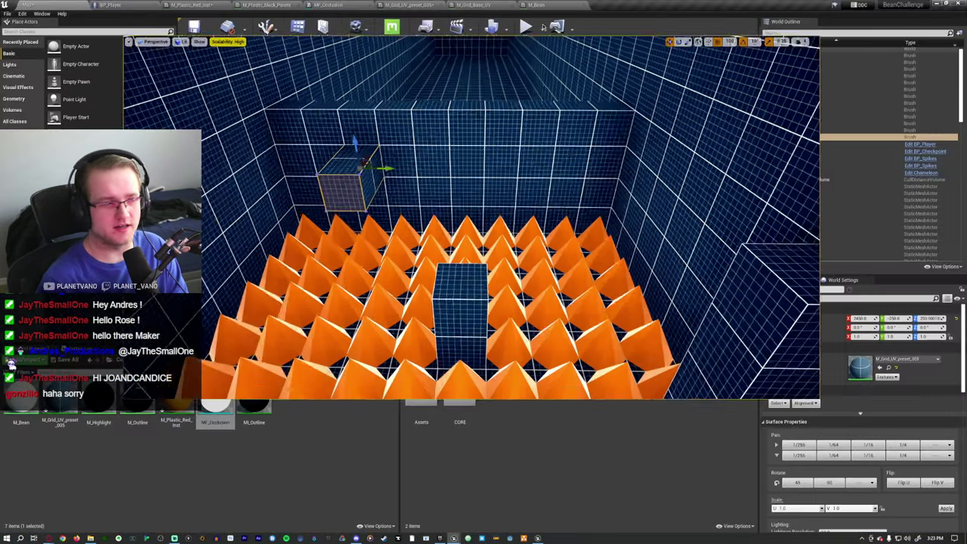
In Brush Editing mode, reshape the copied block to two grid squares wide and one deep along the divider wall
key("F11")
left_click(265, 29)
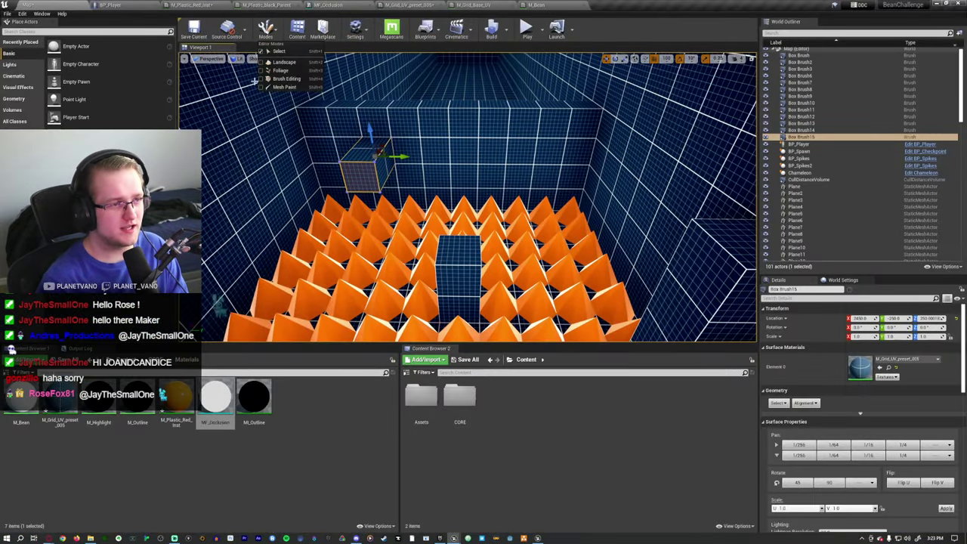
left_click(285, 78)
left_click(365, 181)
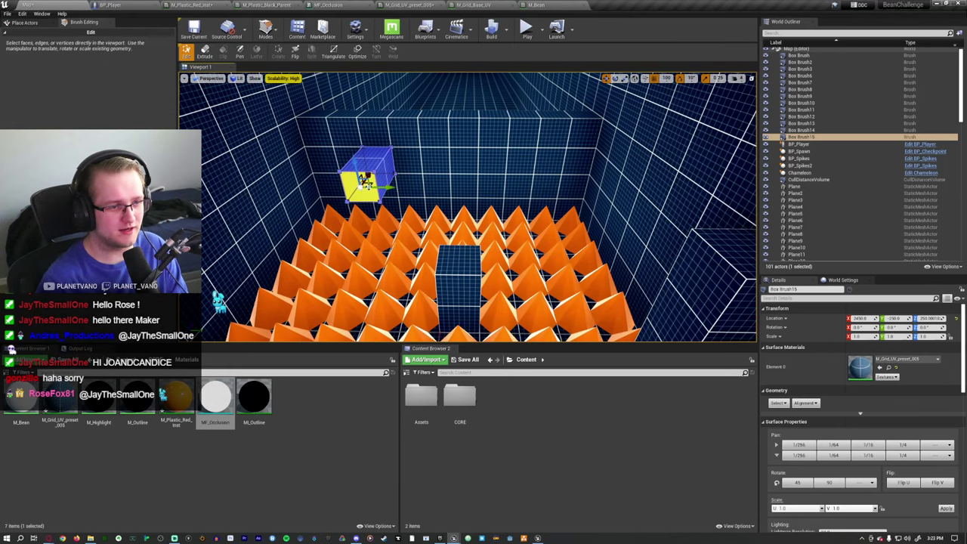
left_click(389, 166)
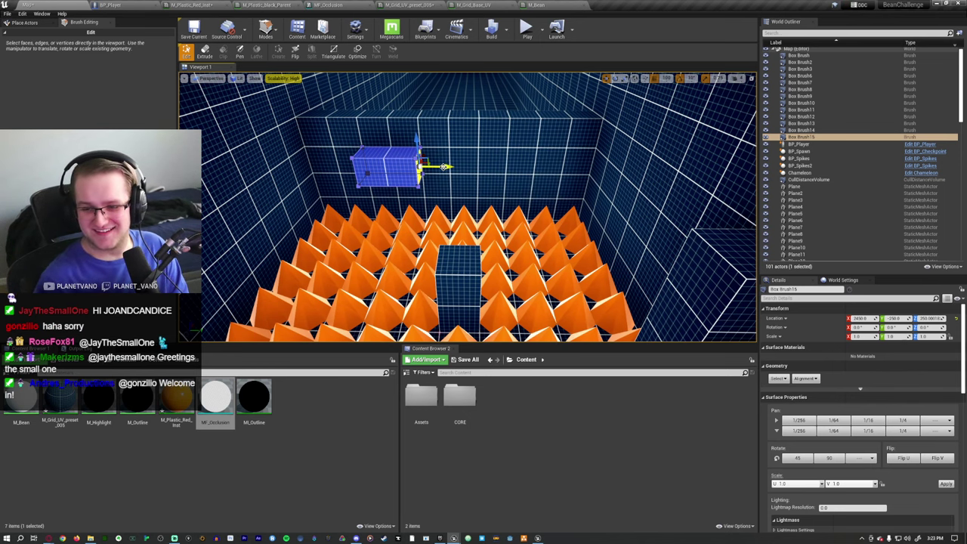
Play-test the climb from the reshaped block onto the divider wall
right_click_drag(446, 166, 445, 166)
key("alt+p")
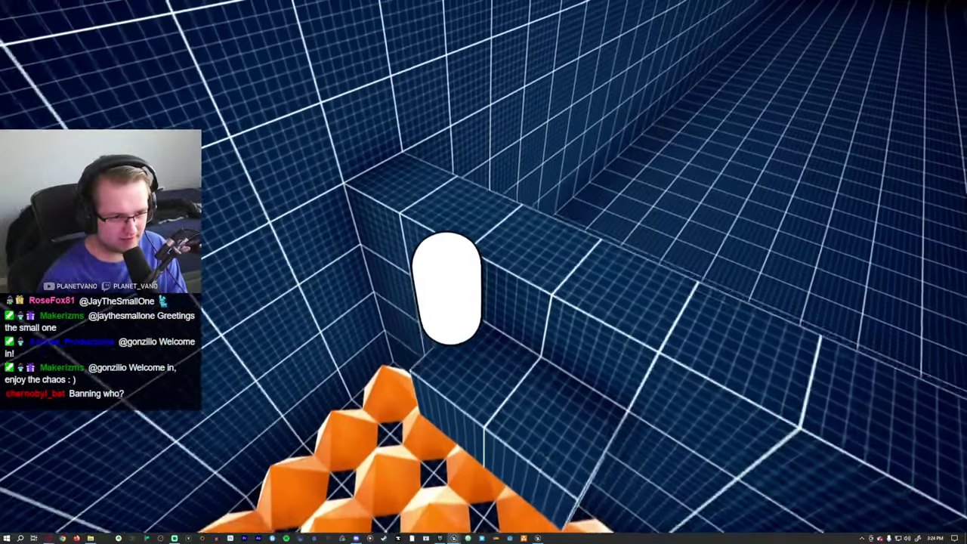
key("Escape")
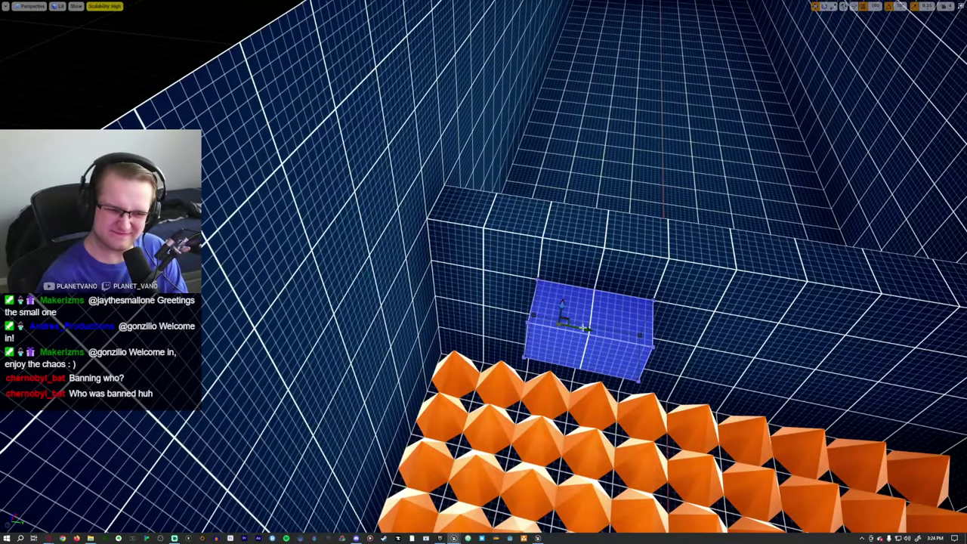
Add a matching block at the opposite end of the divider wall and undo the last unwanted edit
right_click_drag(489, 318, 514, 303)
key("ctrl+z")
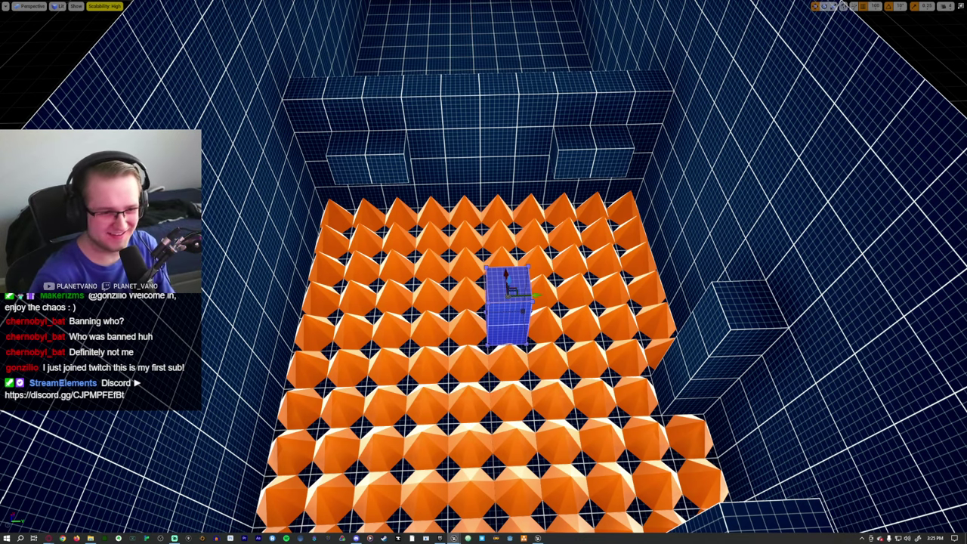
right_click_drag(836, 426, 803, 412)
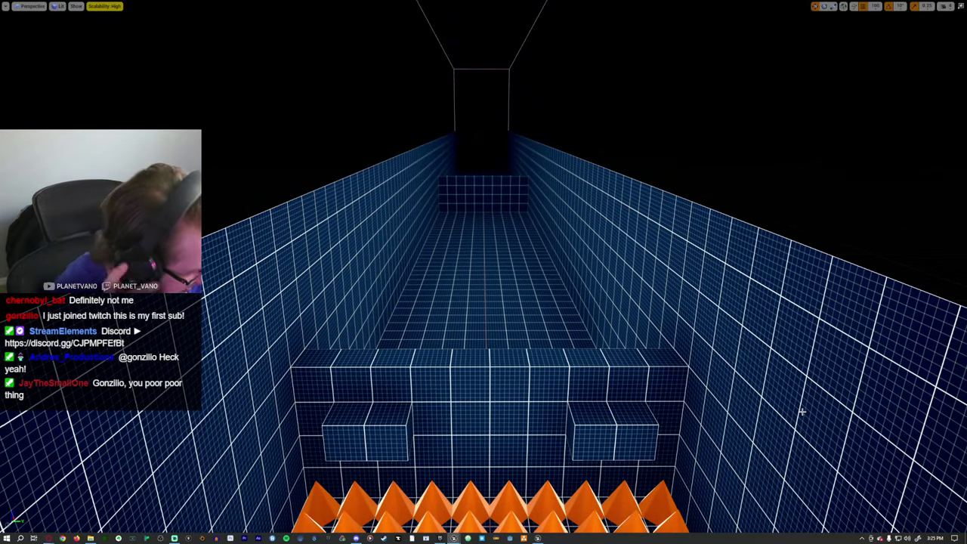
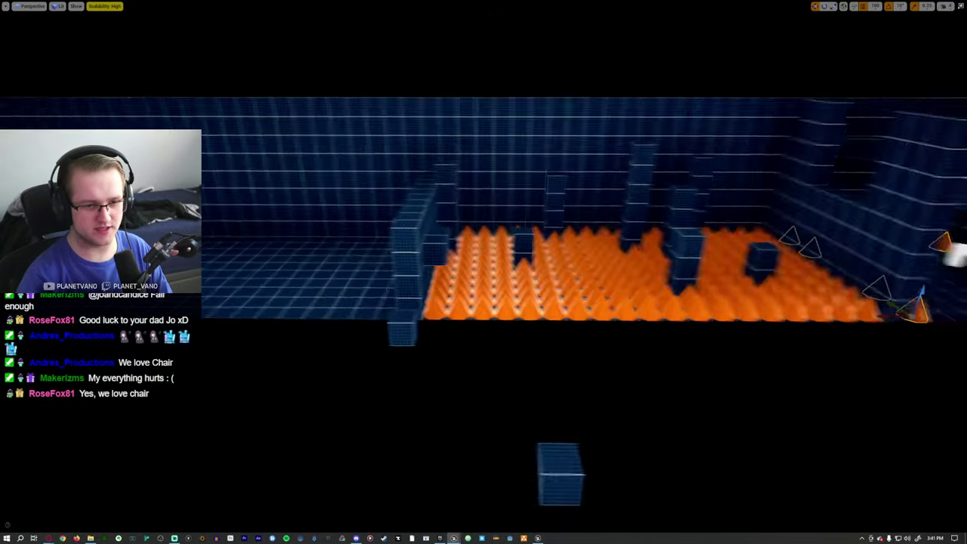
Place a copied spike on the floor behind the divider wall and duplicate it into a row of ten across the corridor
left_click_drag(877, 314, 387, 331)
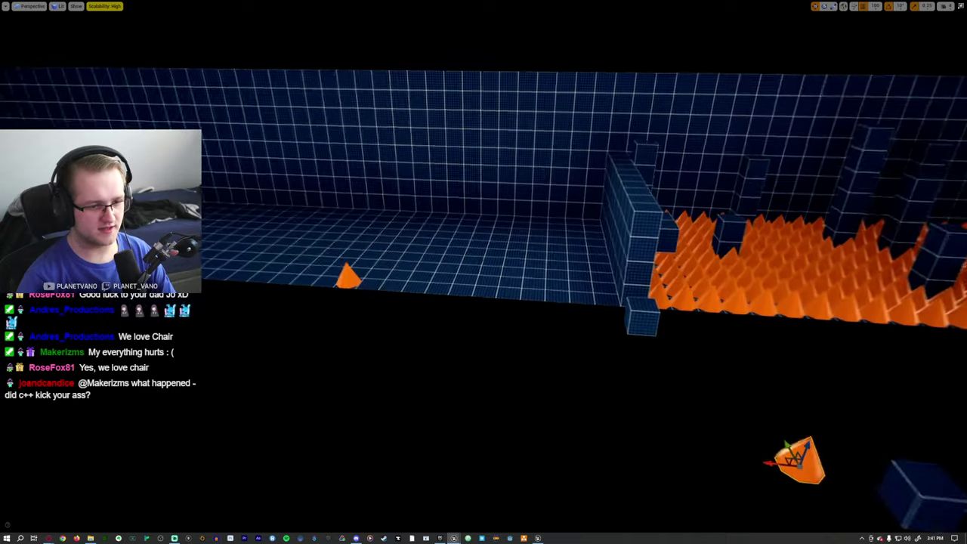
left_click(329, 295)
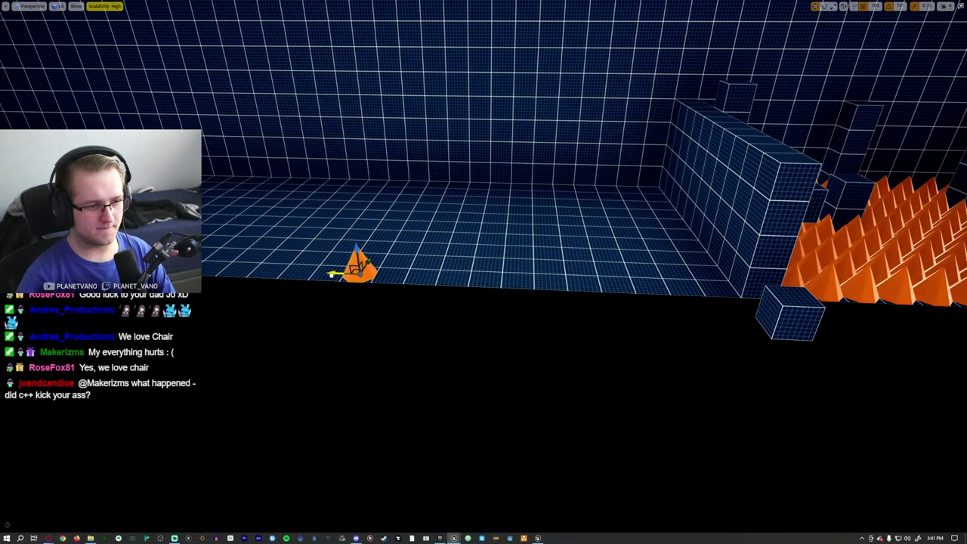
left_click_drag(335, 276, 681, 289)
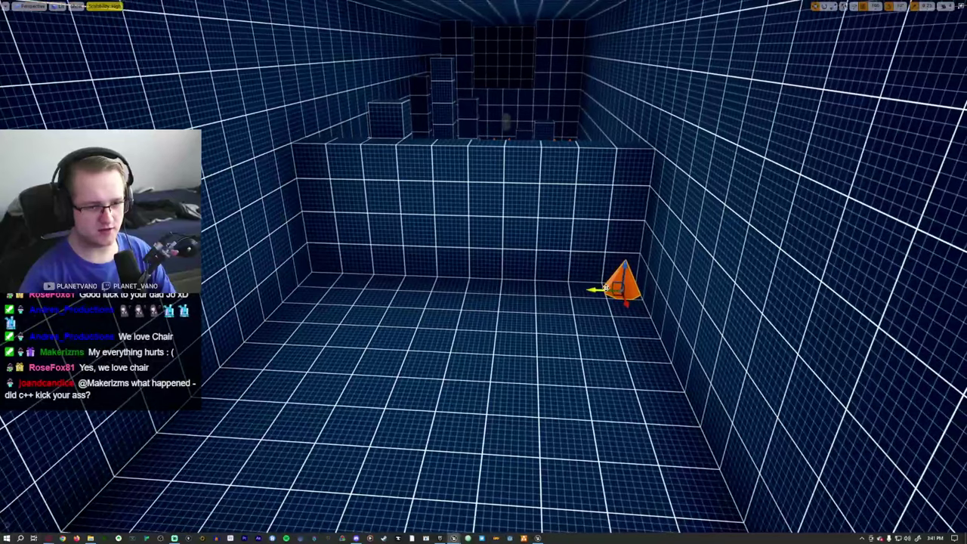
left_click_drag(609, 286, 308, 281)
Select the whole spike row and duplicate it row by row across the floor behind the divider wall
left_click(390, 274)
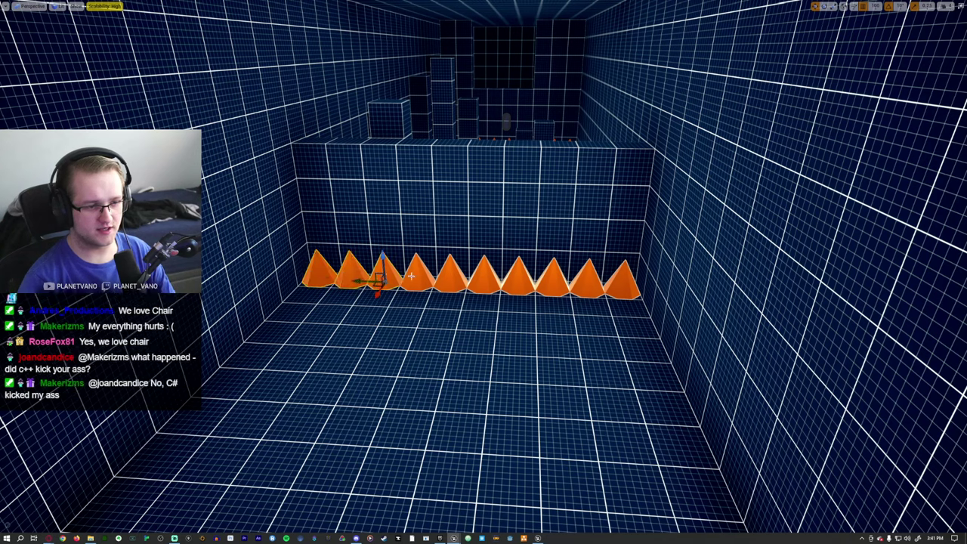
left_click(419, 278)
left_click(453, 278)
left_click(486, 279)
left_click(520, 279)
left_click(554, 279)
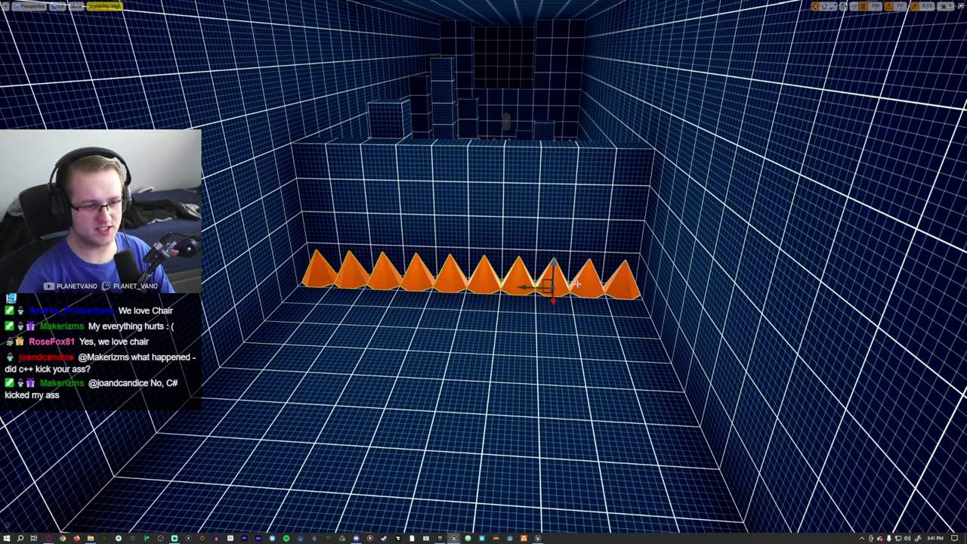
left_click(588, 280)
left_click(622, 282)
right_click_drag(621, 281, 329, 310)
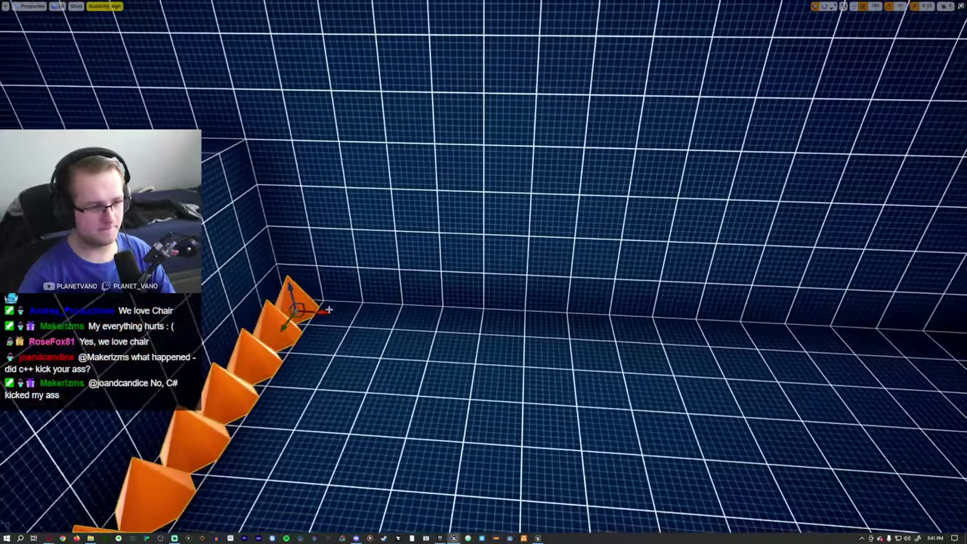
left_click_drag(341, 313, 531, 323, "alt")
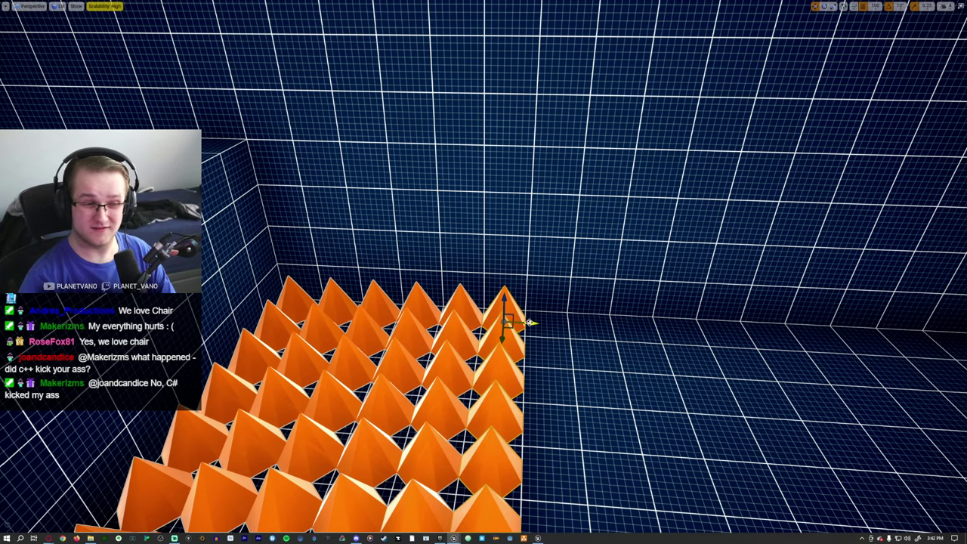
right_click_drag(550, 325, 551, 326)
Place a checkpoint on top of the divider wall, in front of the new spike field
right_click_drag(430, 278, 483, 302)
left_click(431, 279)
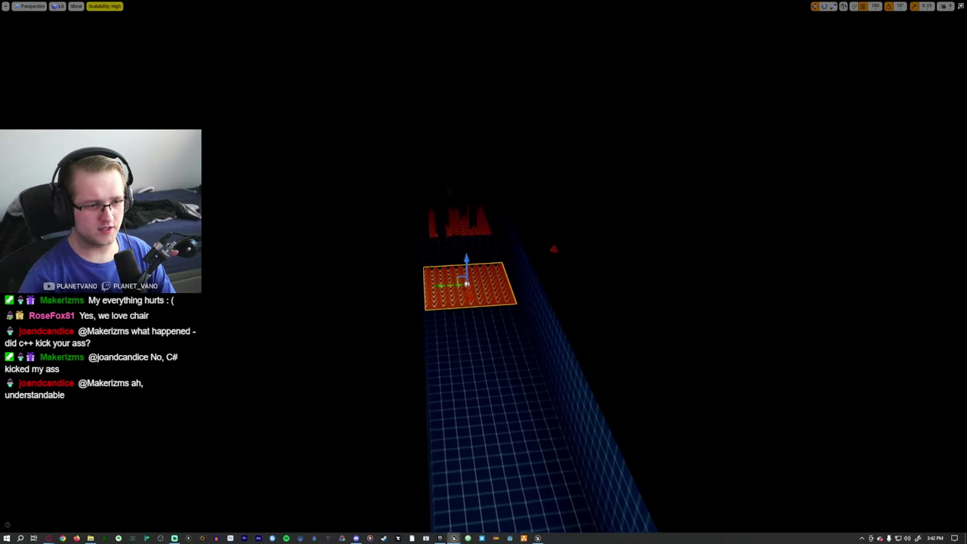
right_click_drag(484, 302, 484, 302)
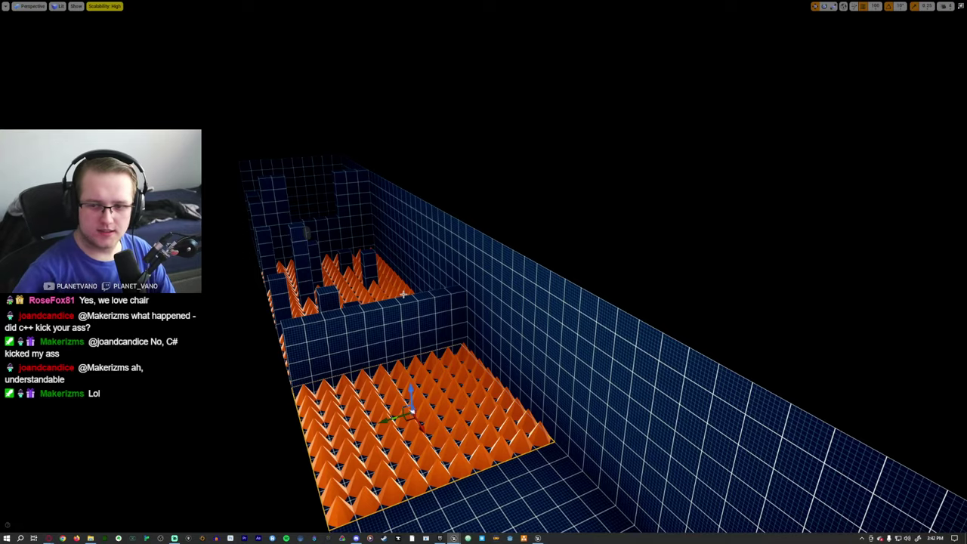
key("f")
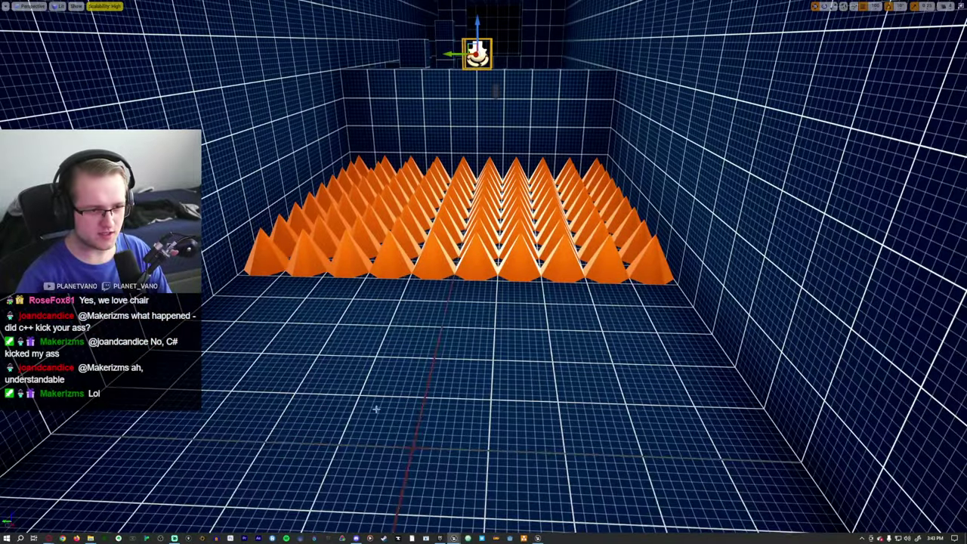
Add a tall pillar to the second spike pit and move it against the side wall near the divider
right_click_drag(376, 409, 333, 363)
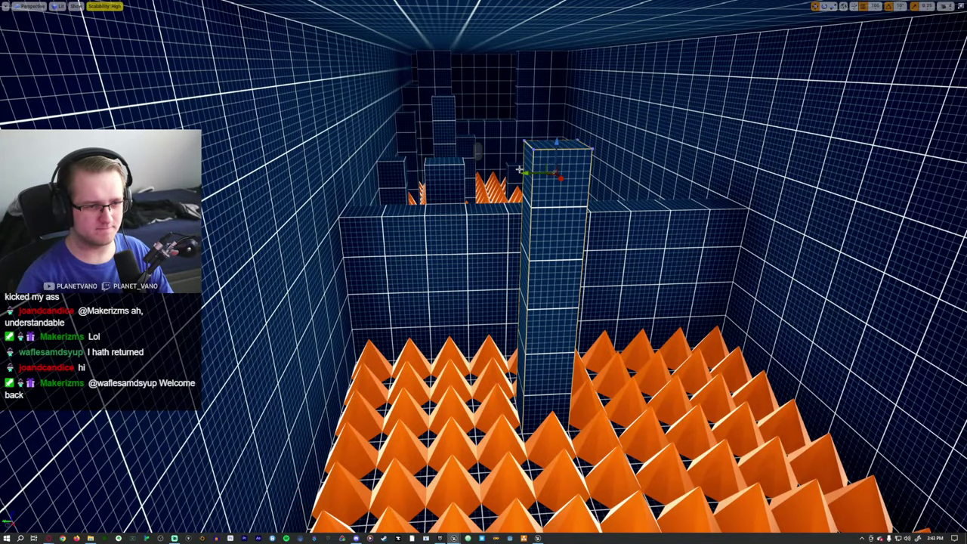
left_click(384, 178)
right_click_drag(384, 178, 384, 178)
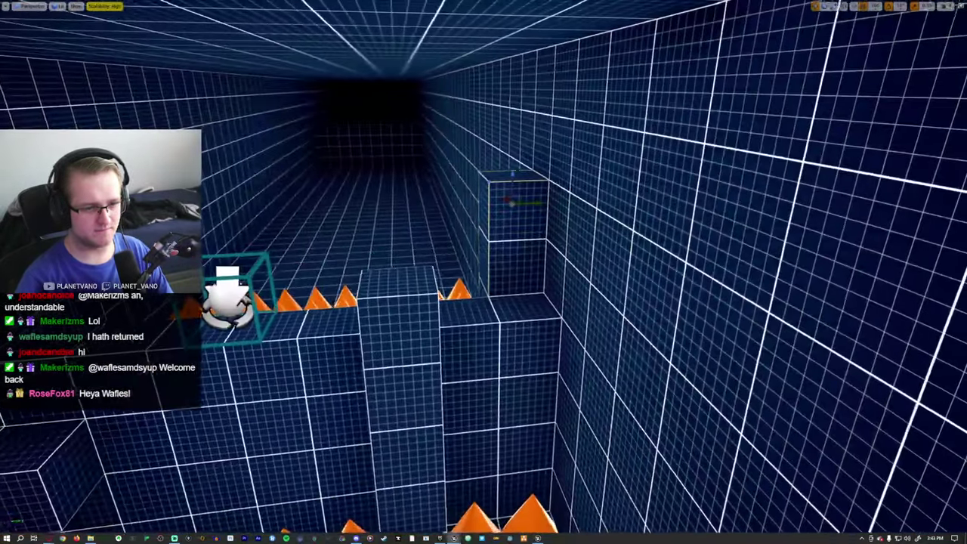
right_click_drag(384, 178, 384, 178)
Play-test the jump from the divider wall to the tall pillar along the side wall
key("alt+p")
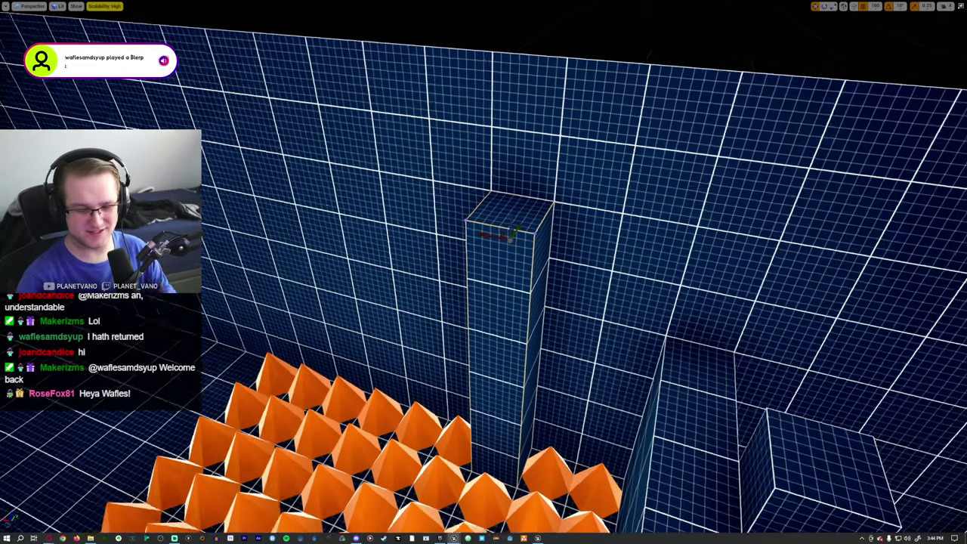
key("alt+p")
key("w")
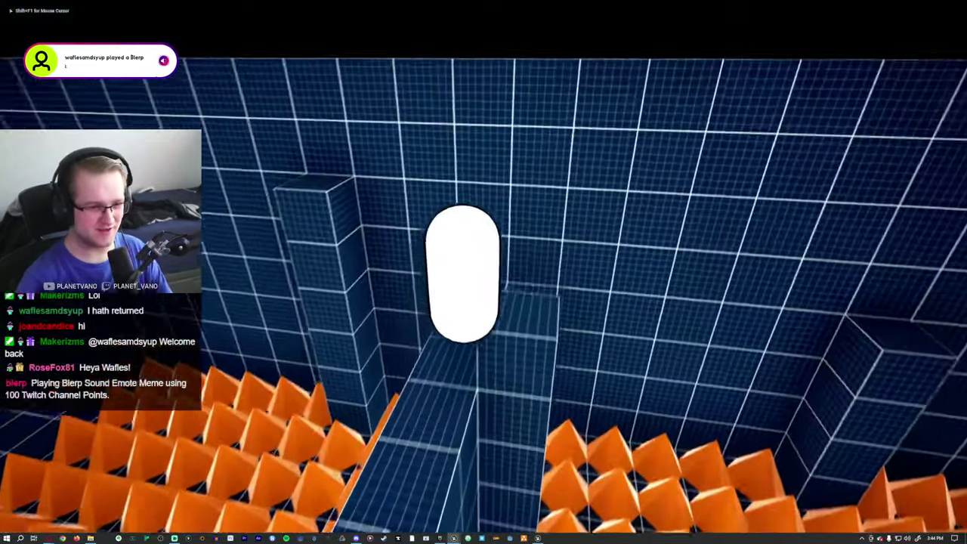
key("w")
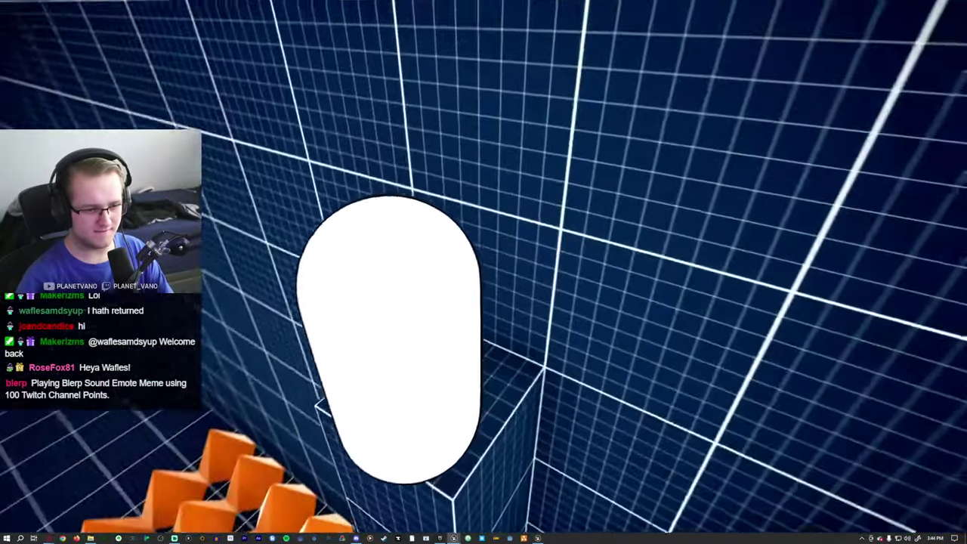
key("Escape")
Replace the tall pillar with a two-square-wide block mounted on the side wall above the second spike pit
right_click_drag(730, 417, 501, 380)
left_click(476, 347)
right_click_drag(476, 347, 411, 356)
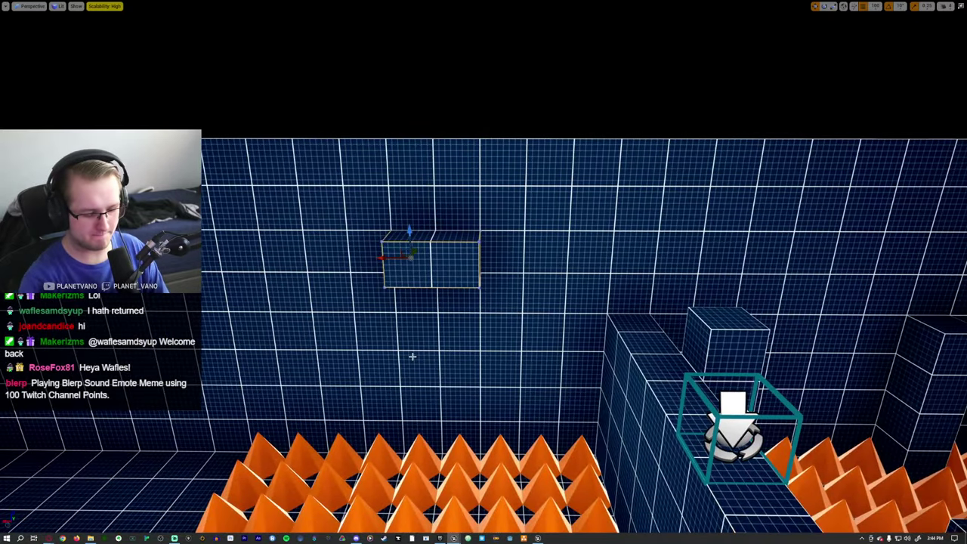
Play-test the jump from the divider wall to the wall-mounted block above the second spike pit
key("alt+p")
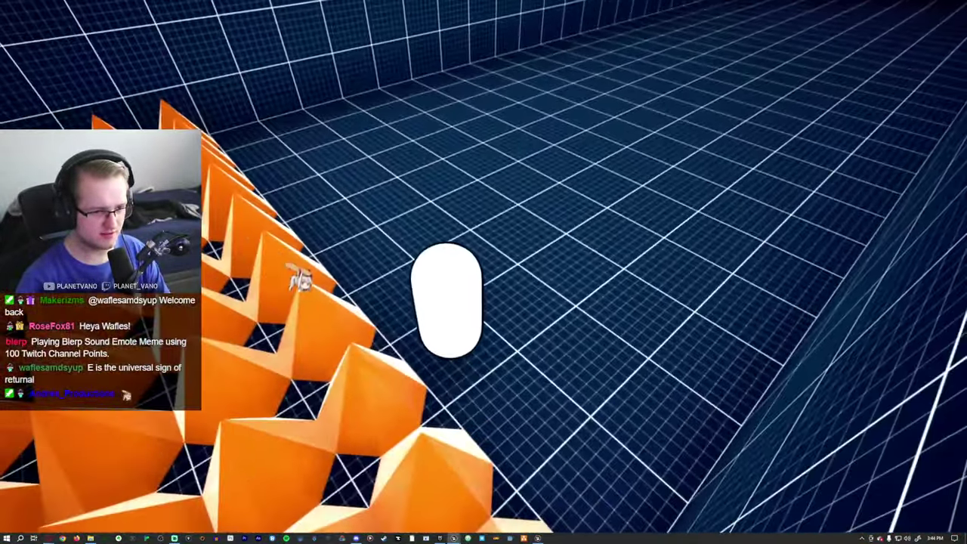
key("Escape")
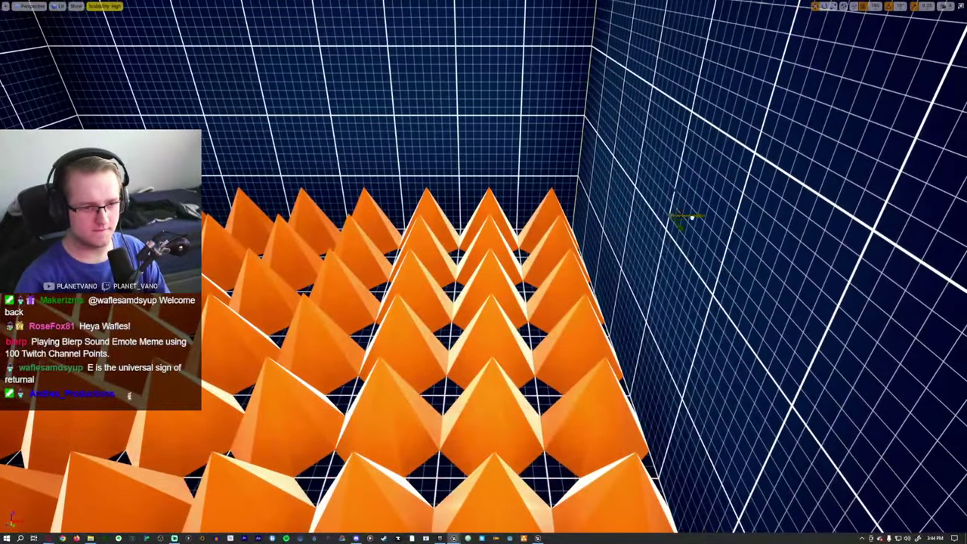
Shorten the wall at the far end of the second spike pit by pulling in its end face below the mounted block
right_click_drag(484, 272, 520, 224)
key("s")
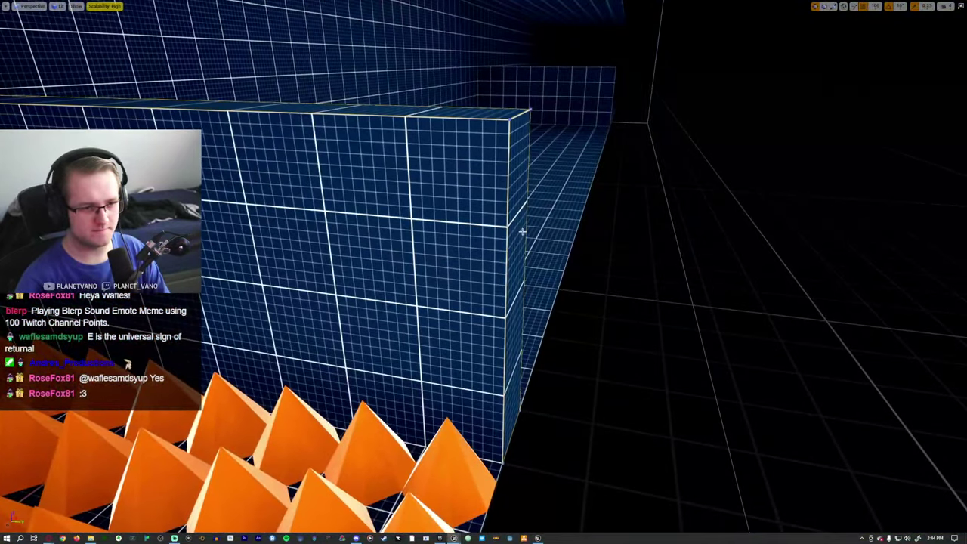
left_click(958, 6)
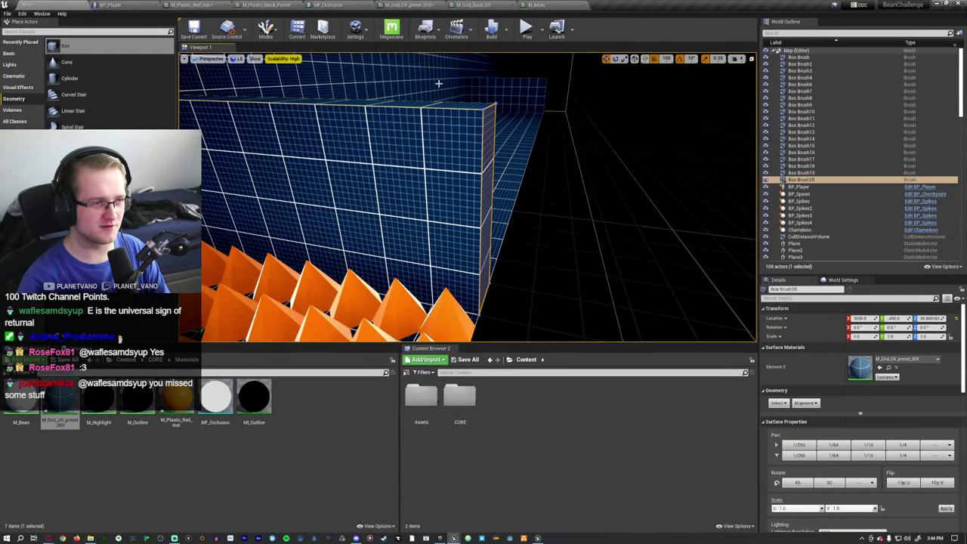
left_click(267, 29)
left_click(286, 79)
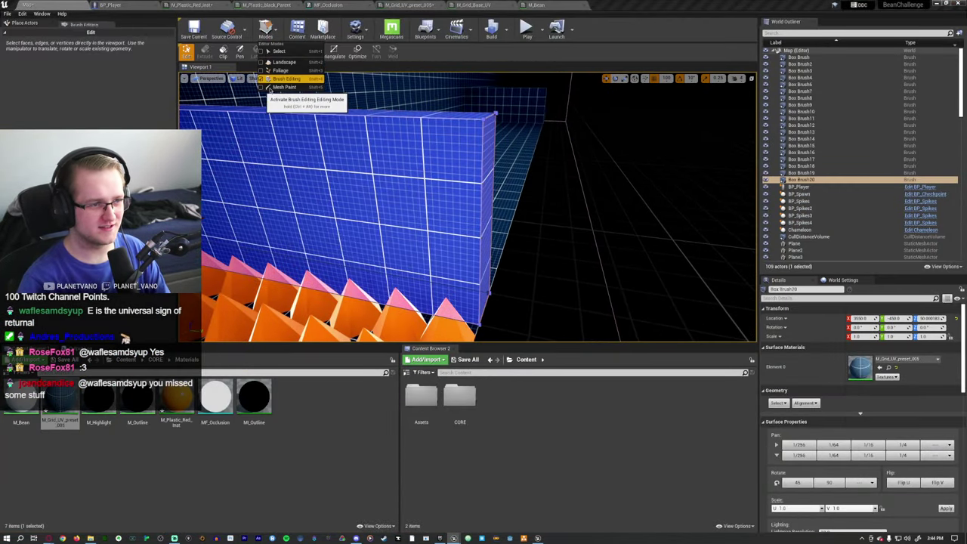
left_click(473, 162)
right_click_drag(473, 162, 423, 185)
key("Delete")
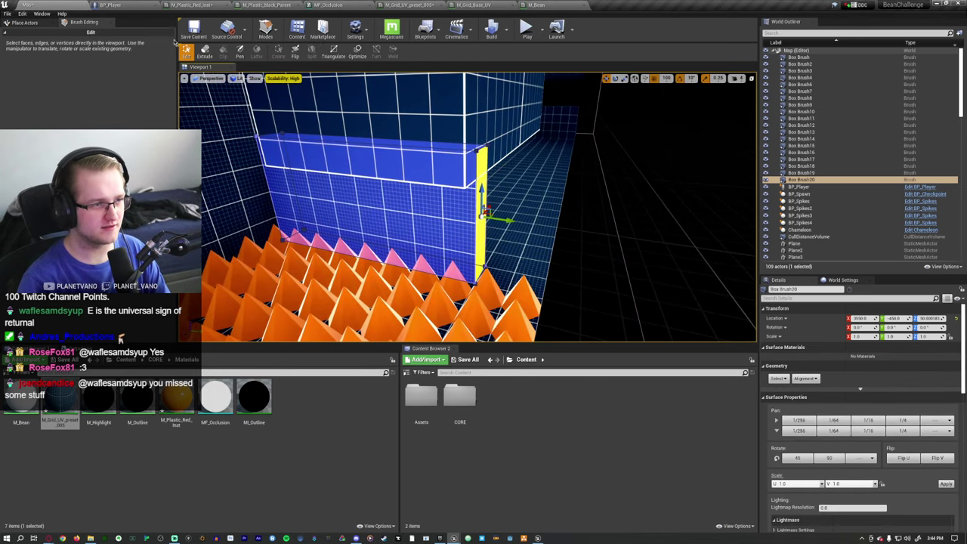
Slide the shortened wall sideways against the side wall with the mounted block, leaving a gap at the opposite side
left_click(107, 23)
left_click(359, 231)
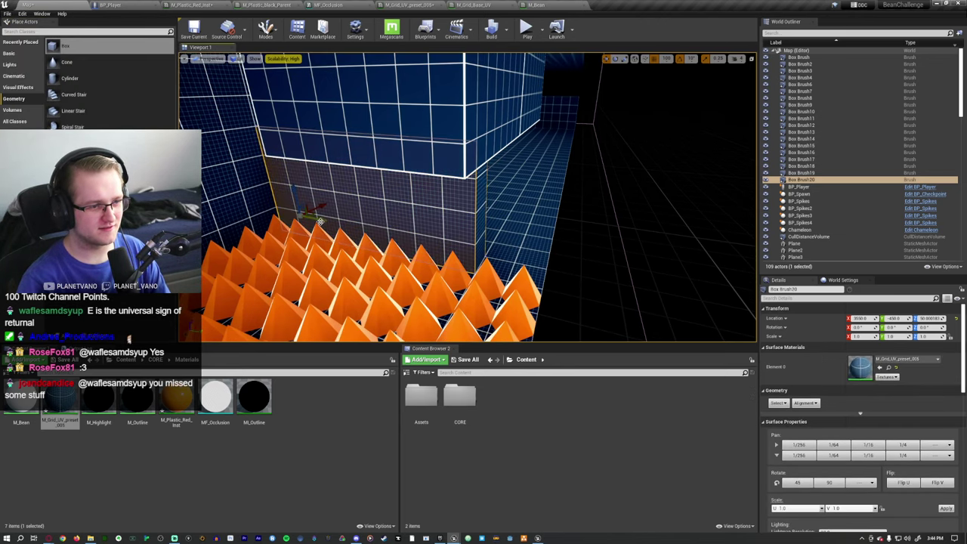
left_click_drag(320, 221, 373, 233)
mouse_move(469, 197)
right_mouse_down()
mouse_move(424, 199)
mouse_move(454, 195)
right_mouse_up()
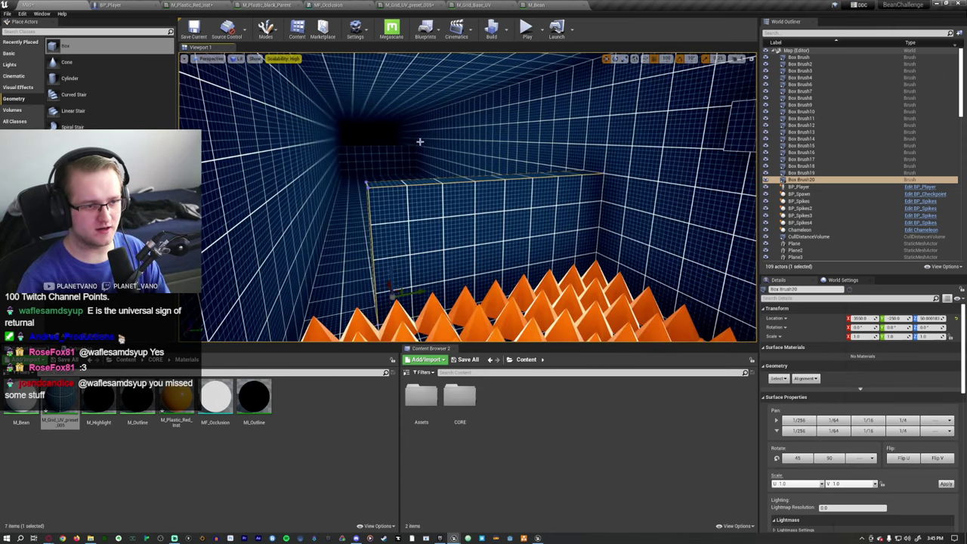
Raise the top face of the far wall up to the ceiling
left_click(266, 31)
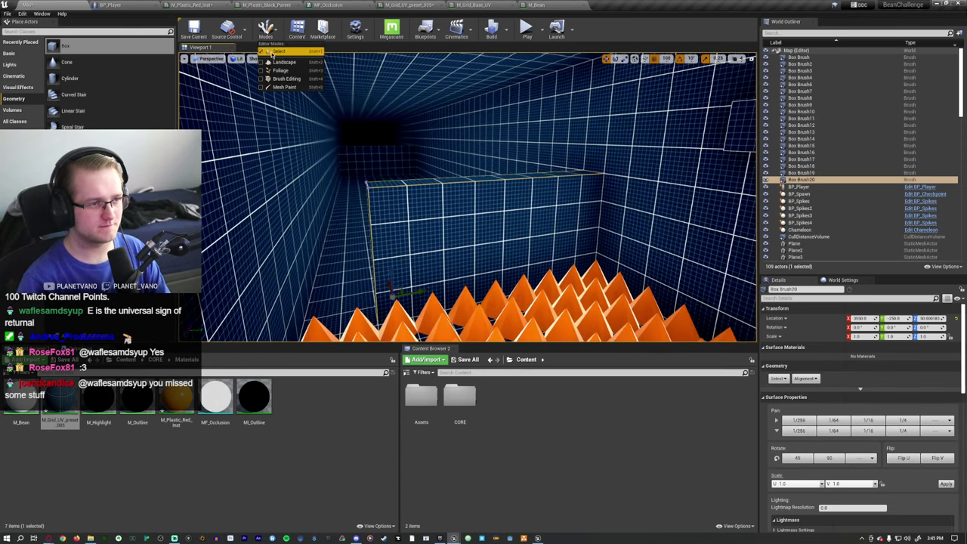
left_click(267, 79)
left_click(454, 217)
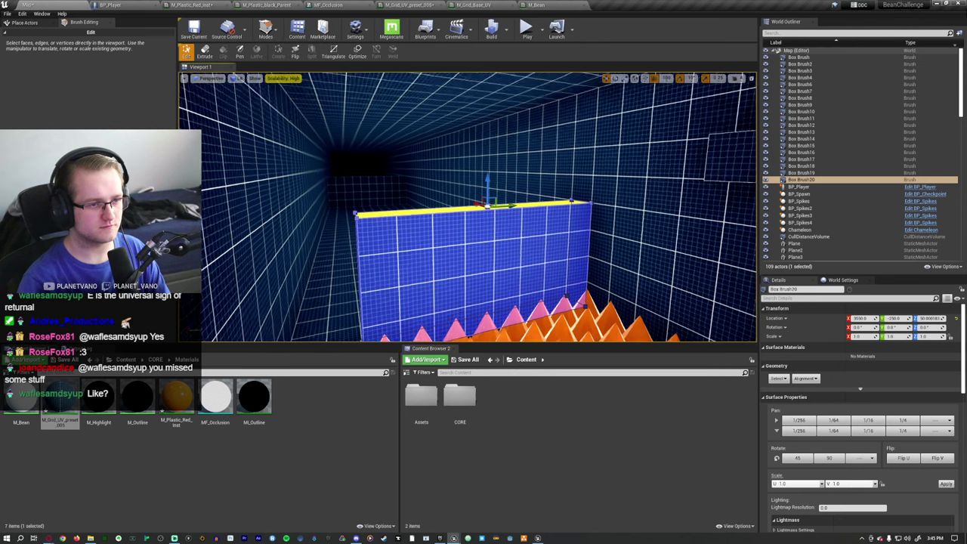
mouse_move(453, 218)
right_mouse_down()
mouse_move(451, 249)
mouse_move(498, 243)
right_mouse_up()
left_click(113, 23)
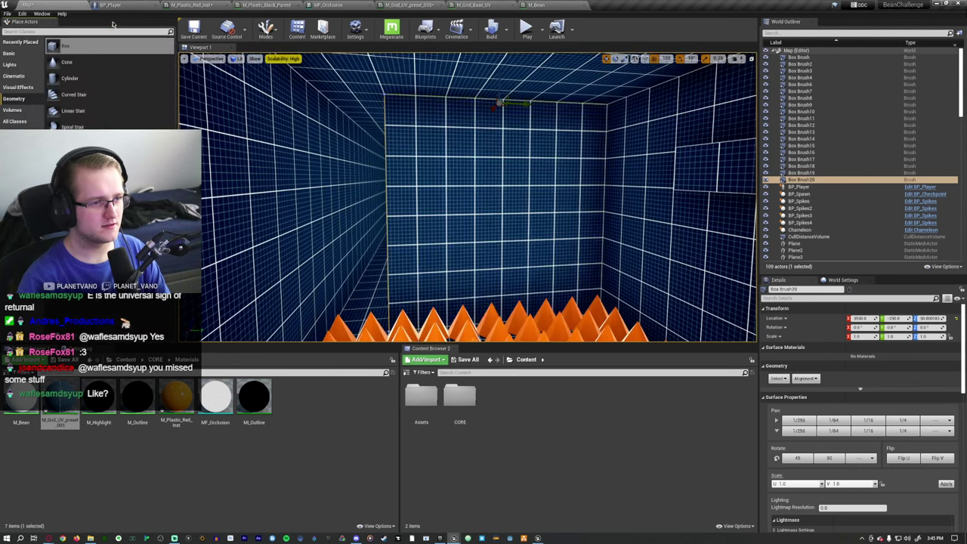
Play-test the second spike pit from the checkpoint with the far wall reaching the ceiling
key("f")
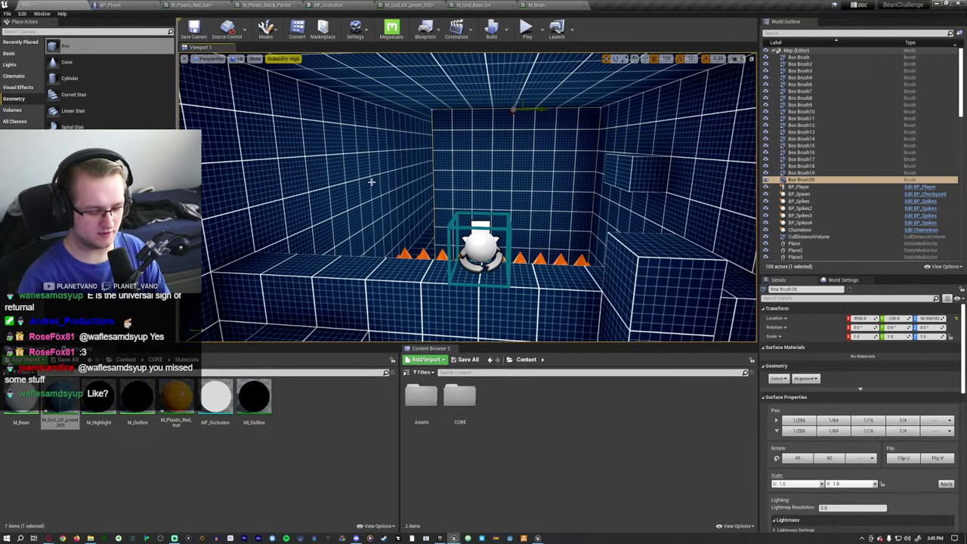
key("F11")
key("alt+p")
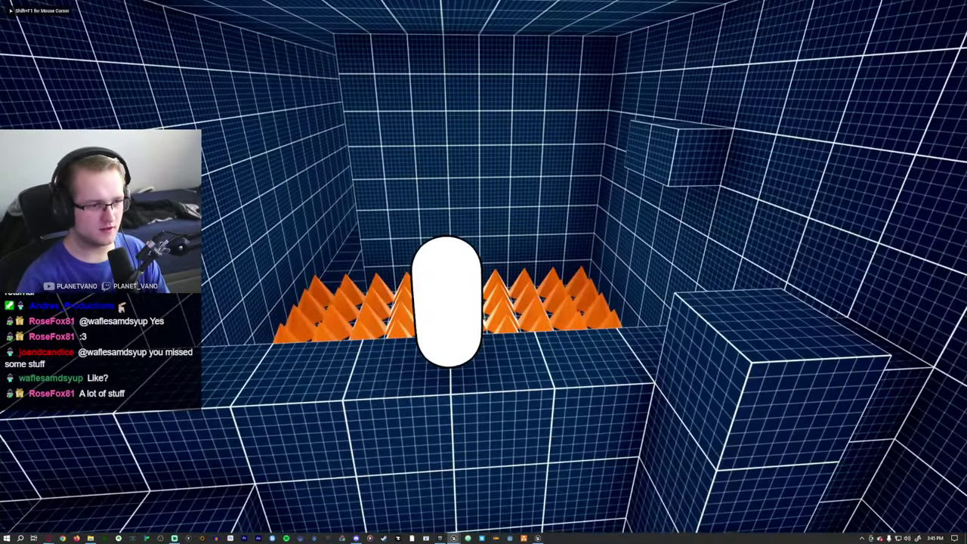
key("Escape")
right_click_drag(627, 123, 626, 124)
Undo raising the far wall's top face to the ceiling
key("F11")
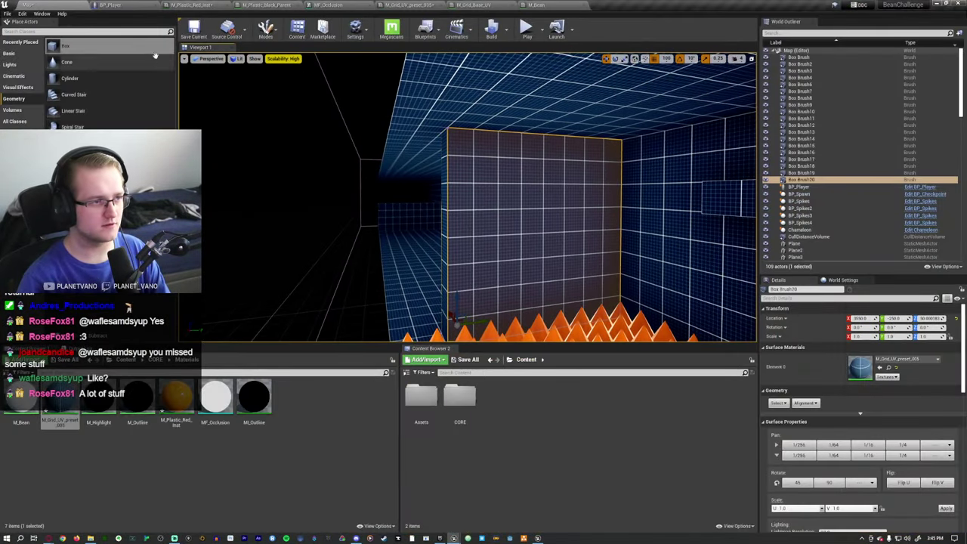
left_click(265, 31)
left_click(283, 79)
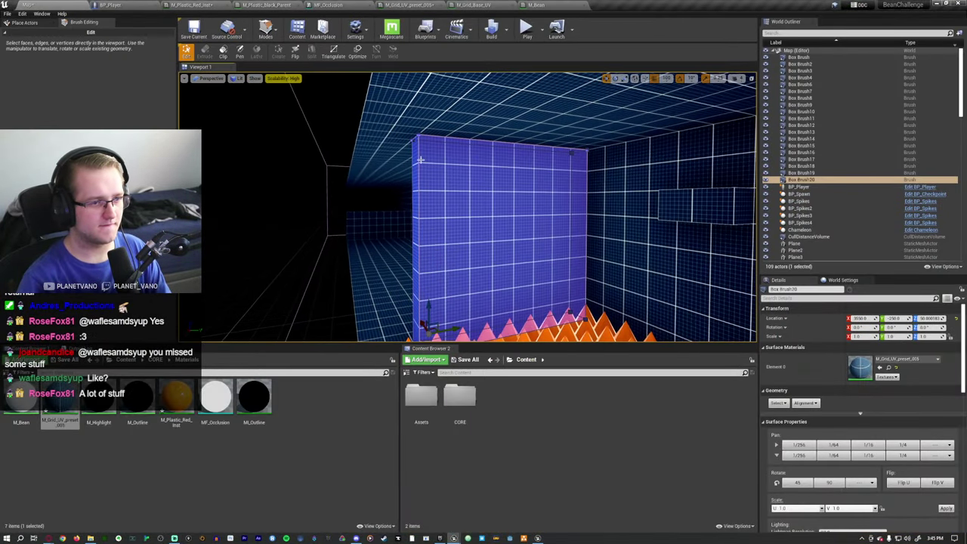
key("ctrl+z")
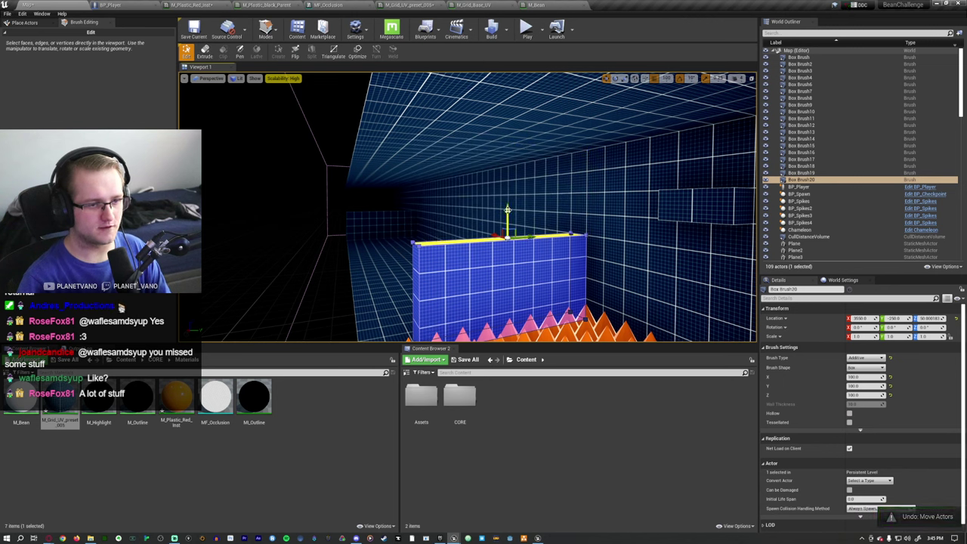
Extrude the far wall's top face to the ceiling and its upper end face across the gap to the opposite side wall
left_click(205, 51)
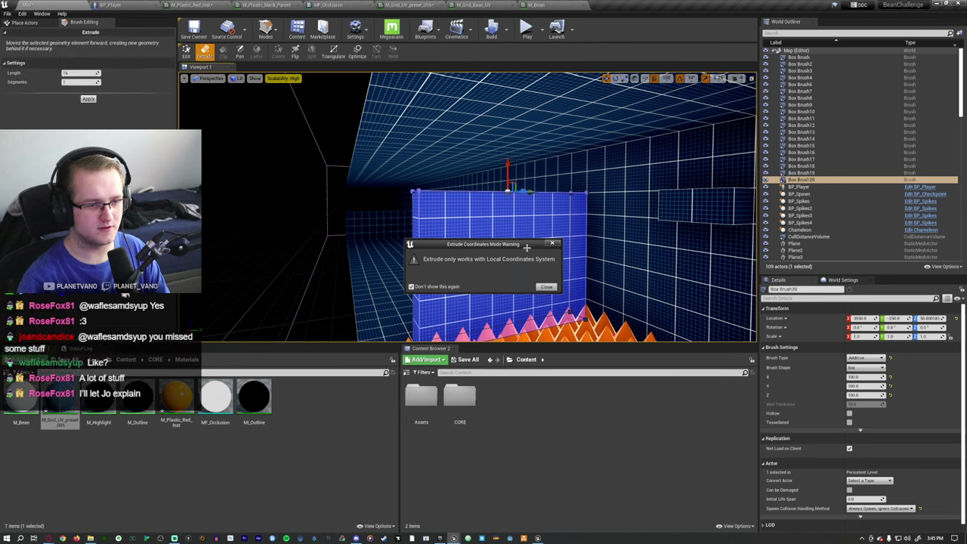
left_click(546, 286)
left_click_drag(511, 168, 488, 130)
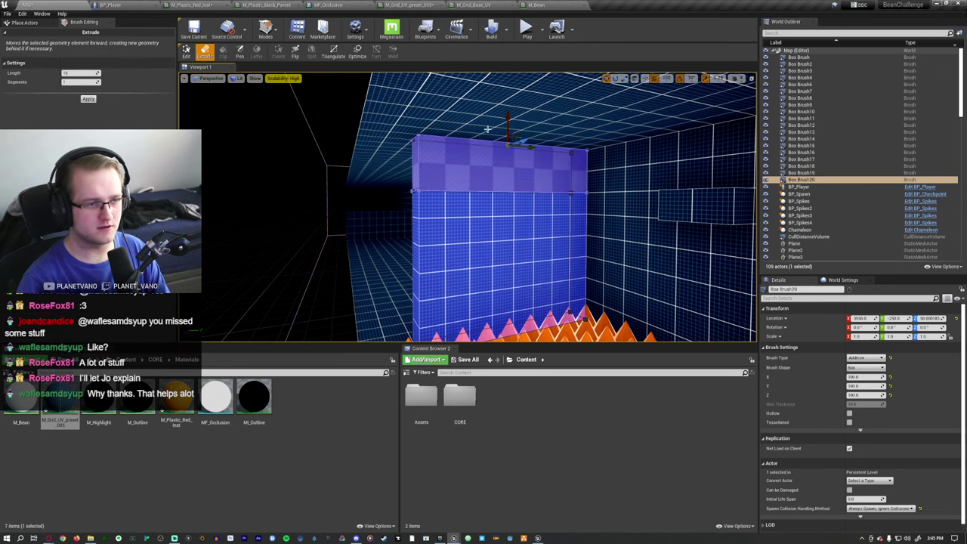
left_click(415, 161)
left_click_drag(388, 162, 309, 162)
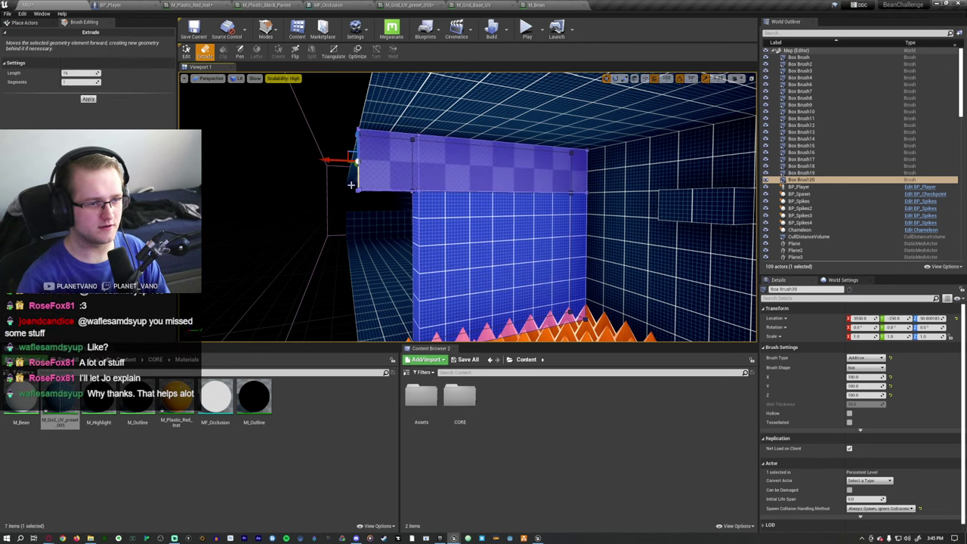
key("f")
left_click(186, 51)
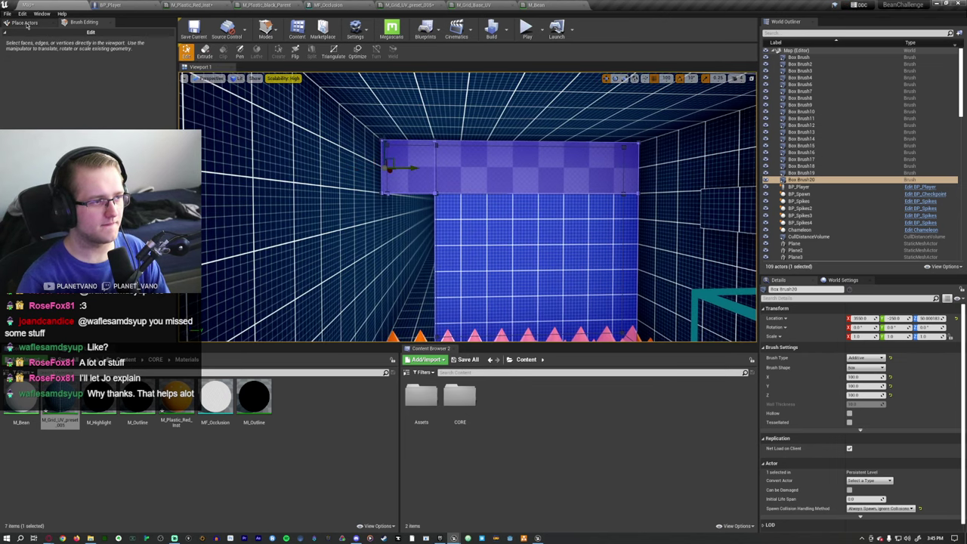
Apply the M_Grid_UV_preset_005 material to the untextured extruded surfaces of the far wall
scroll(832, 433, "down", 1)
left_click(409, 166)
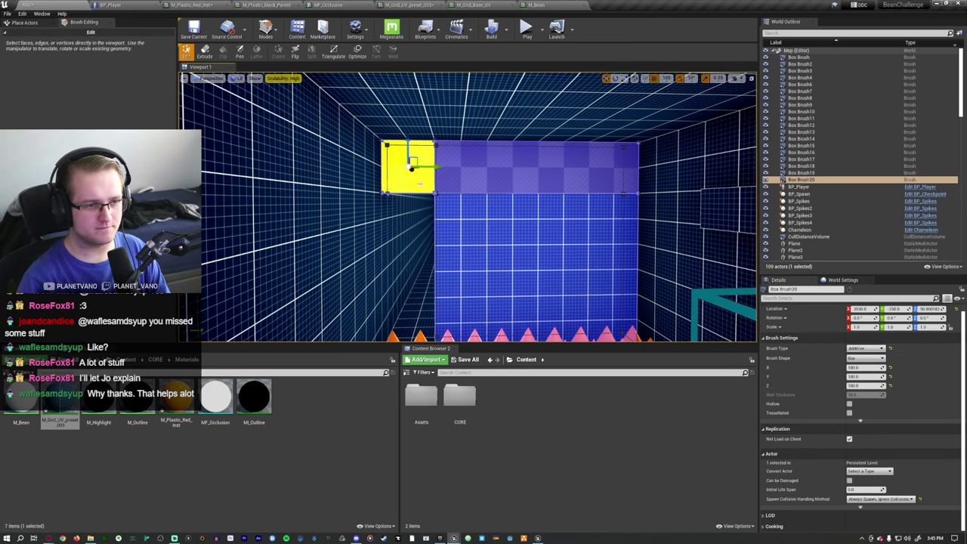
left_click(111, 24)
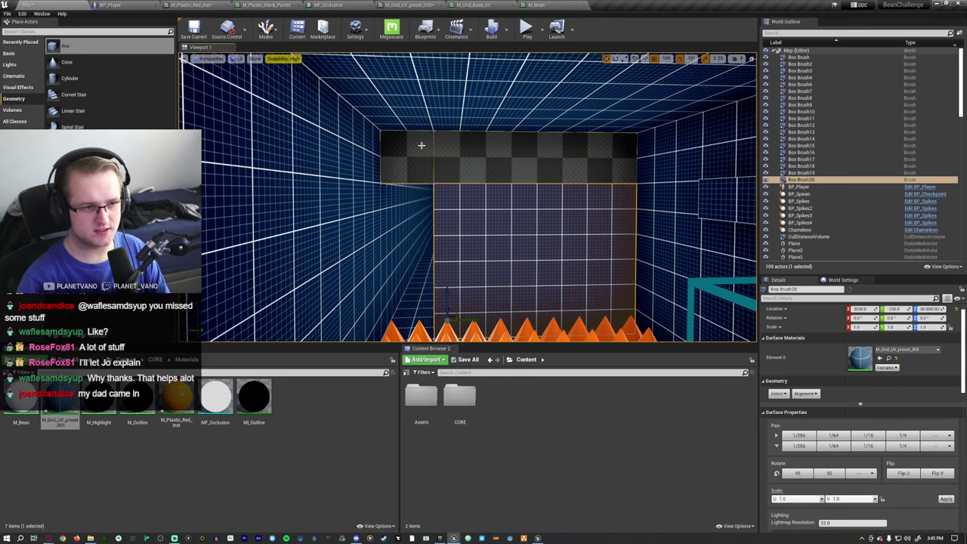
left_click(778, 394)
left_click(801, 415)
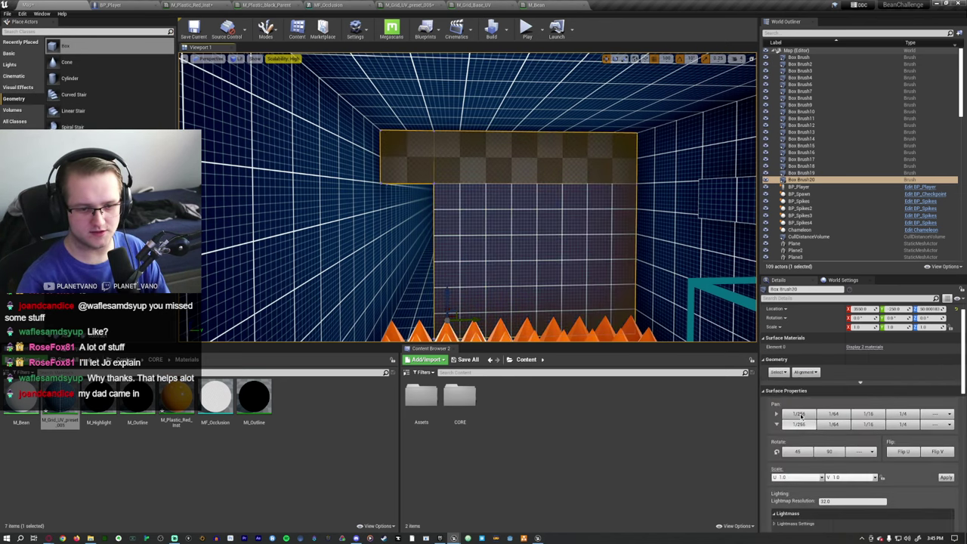
left_click(880, 365)
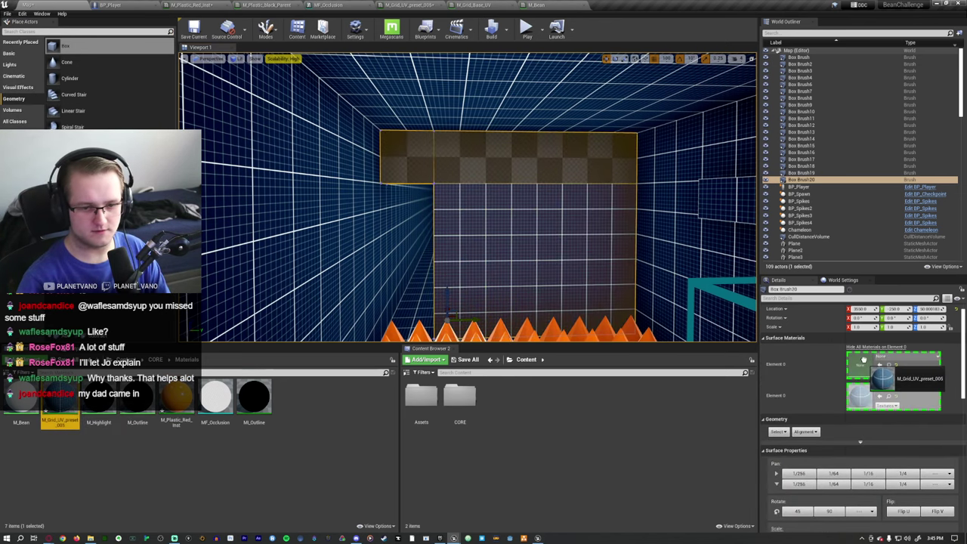
scroll(488, 262, "up", 3)
Play-test the second spike pit with the mounted block and the doorway in the far wall
key("alt+p")
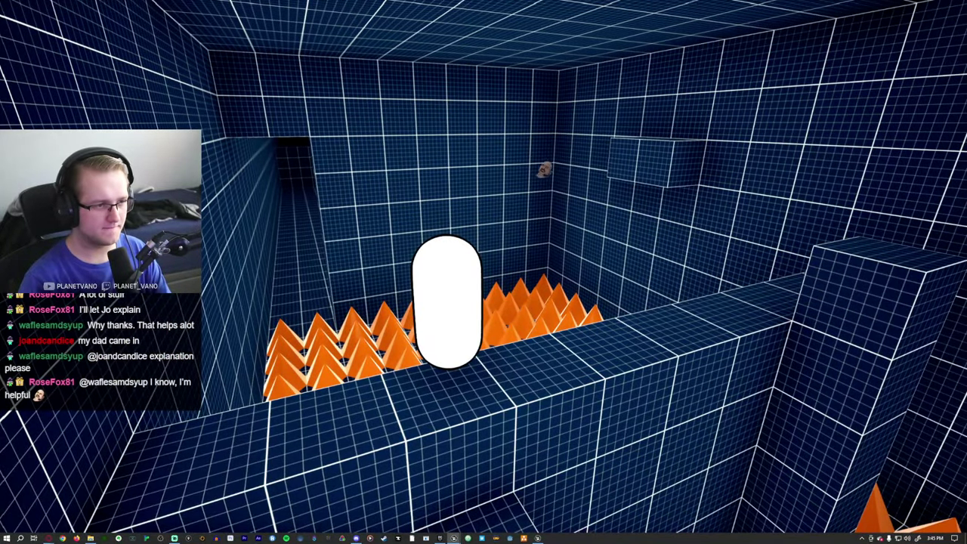
key("Escape")
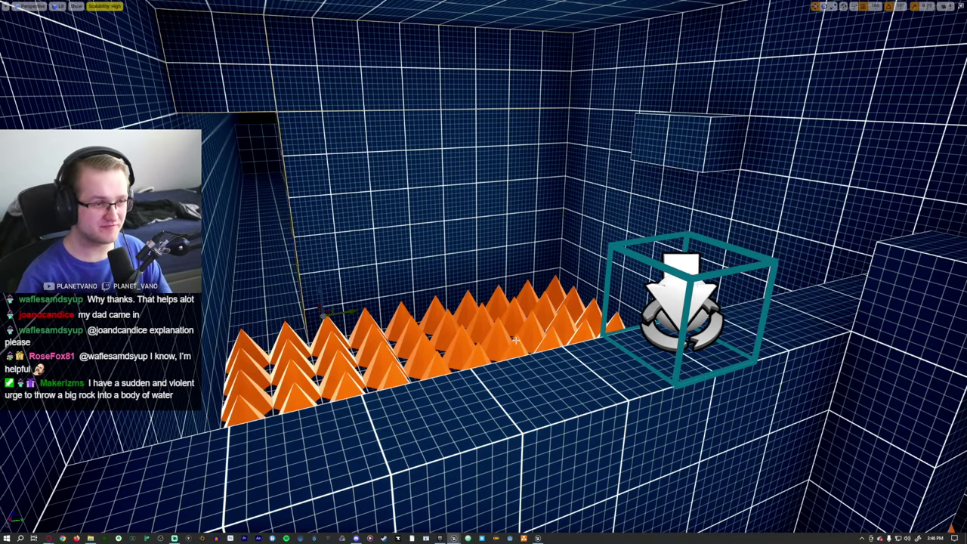
Lower the underside of the far wall's overhang to make the doorway opening beneath it shorter
key("w")
right_click_drag(516, 340, 435, 205)
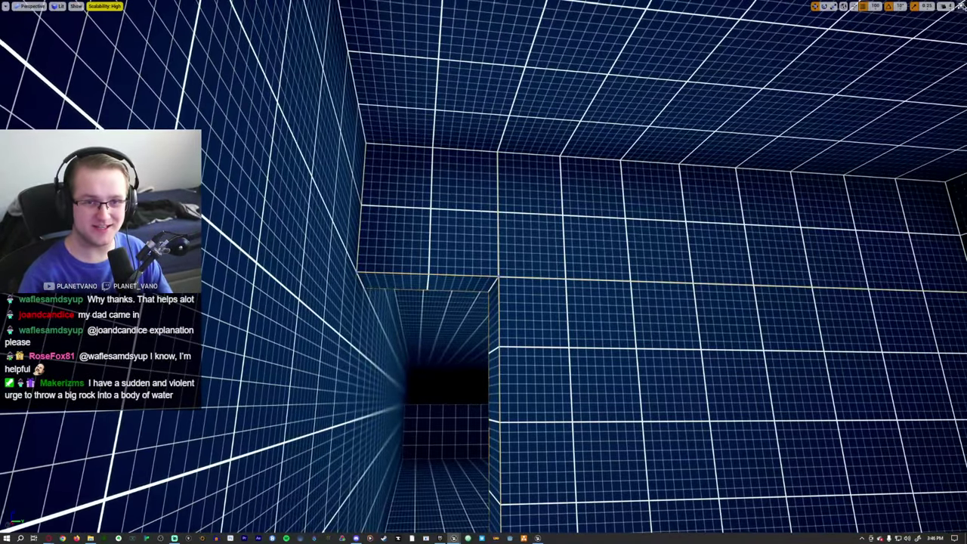
key("F11")
left_click(434, 205)
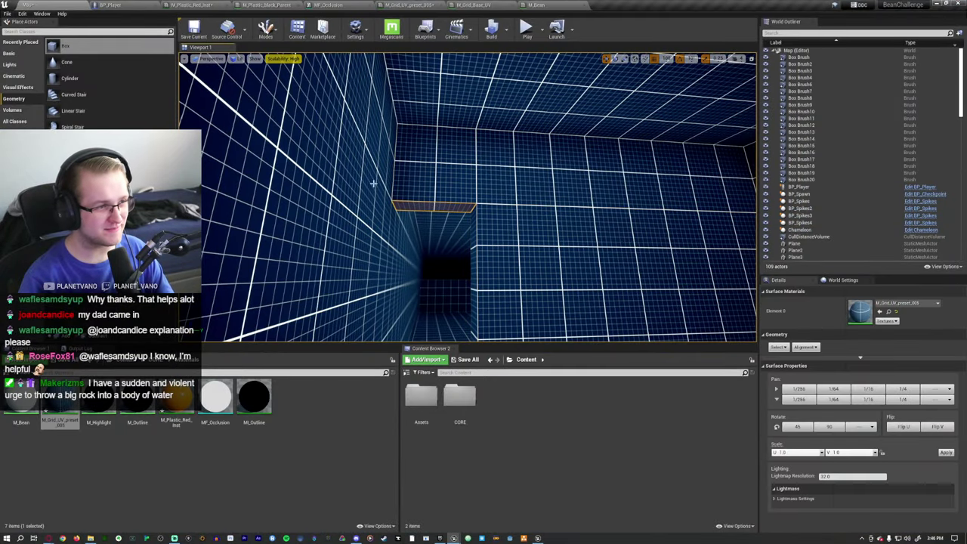
left_click(265, 31)
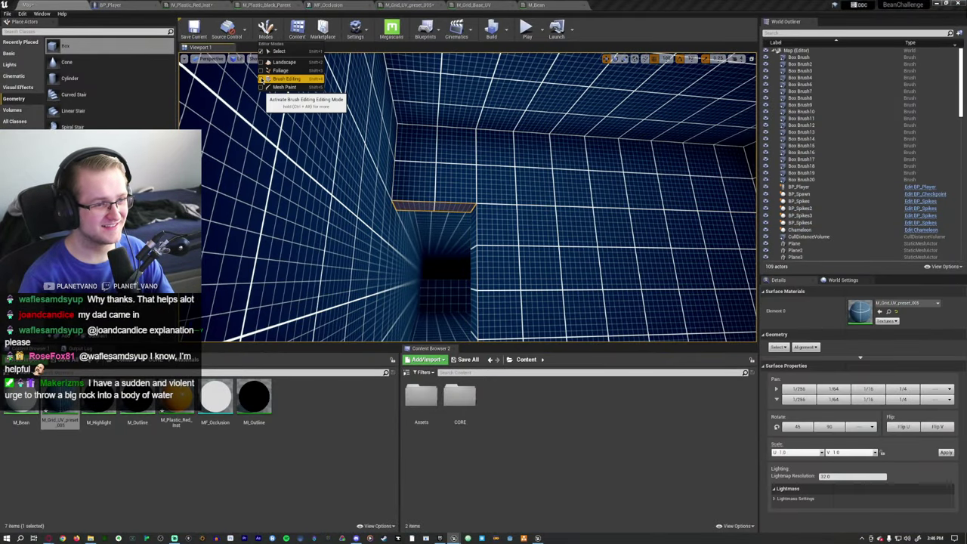
left_click(287, 79)
left_click(437, 197)
left_click(436, 217)
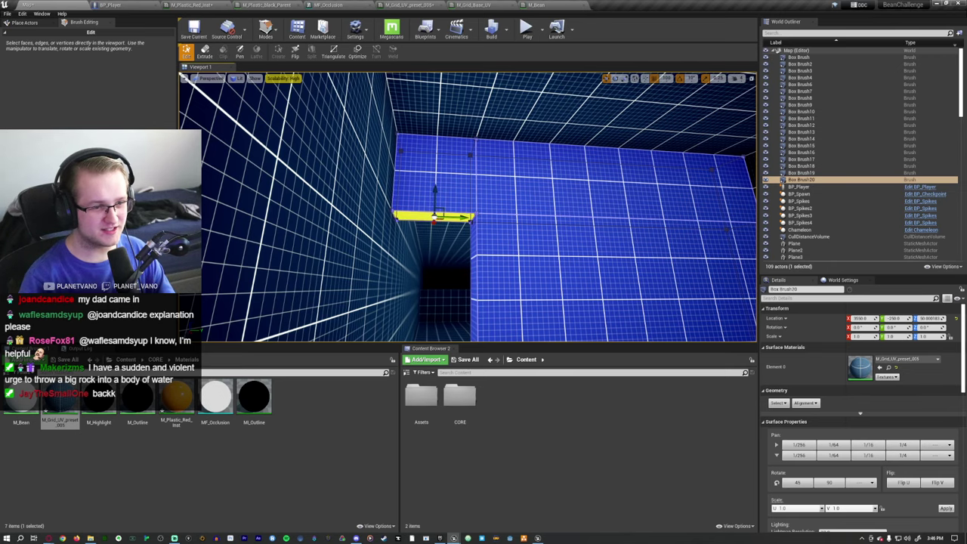
mouse_move(436, 217)
middle_mouse_down()
mouse_move(409, 139)
mouse_move(433, 149)
middle_mouse_up()
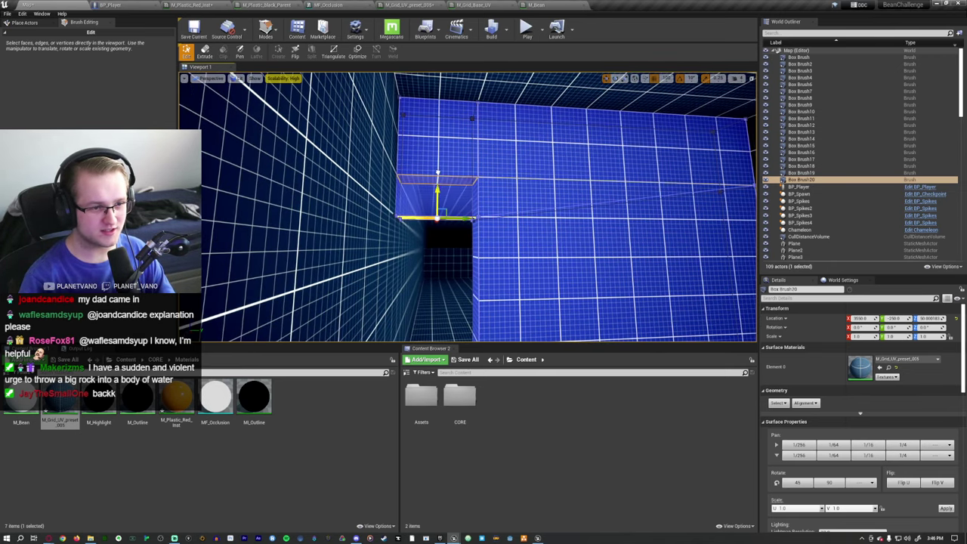
left_click_drag(437, 227, 437, 257)
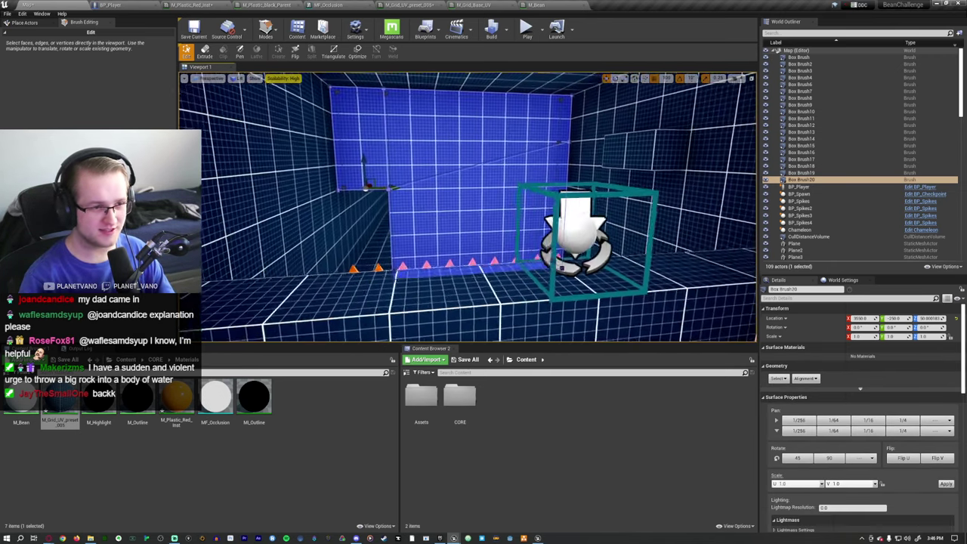
Play-test the second spike pit with the lowered doorway opening in the far wall
scroll(467, 207, "up", 3)
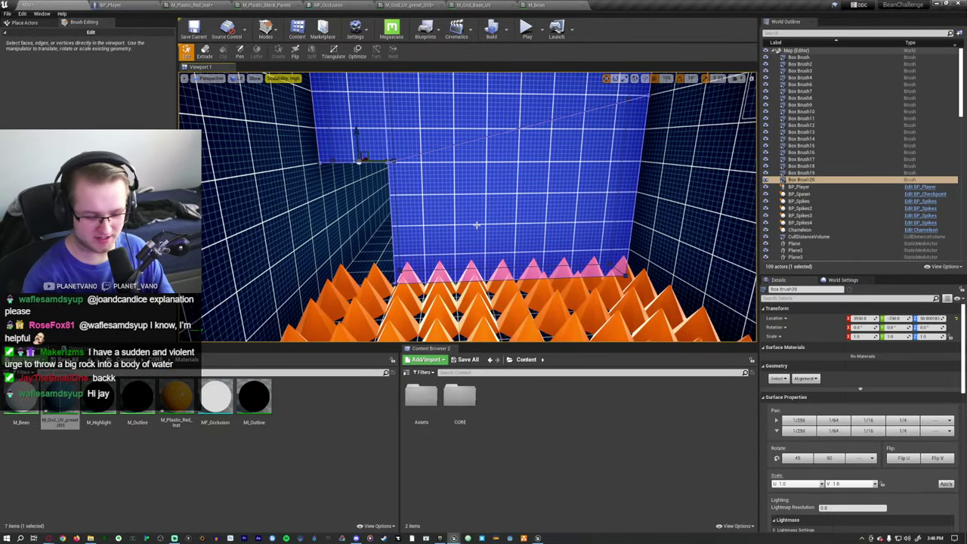
key("alt+p")
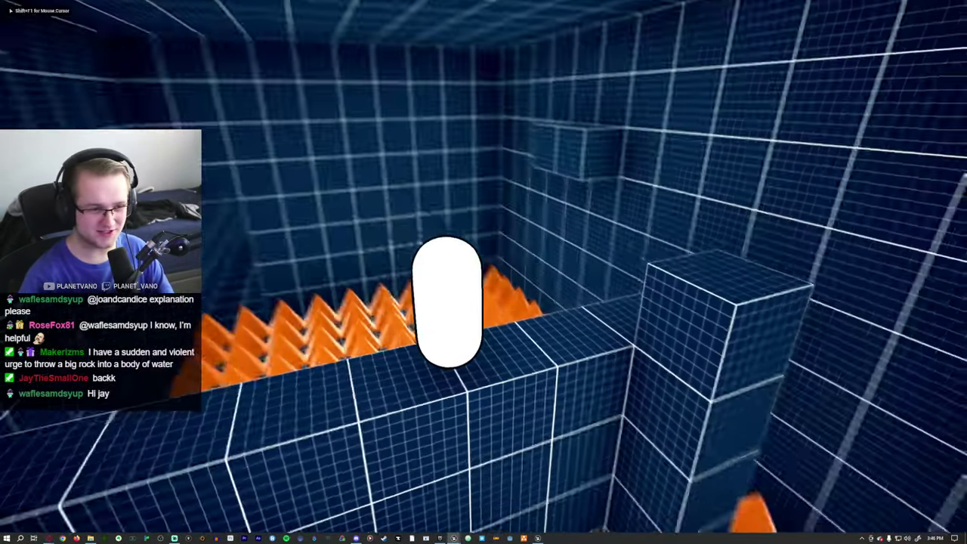
key("w")
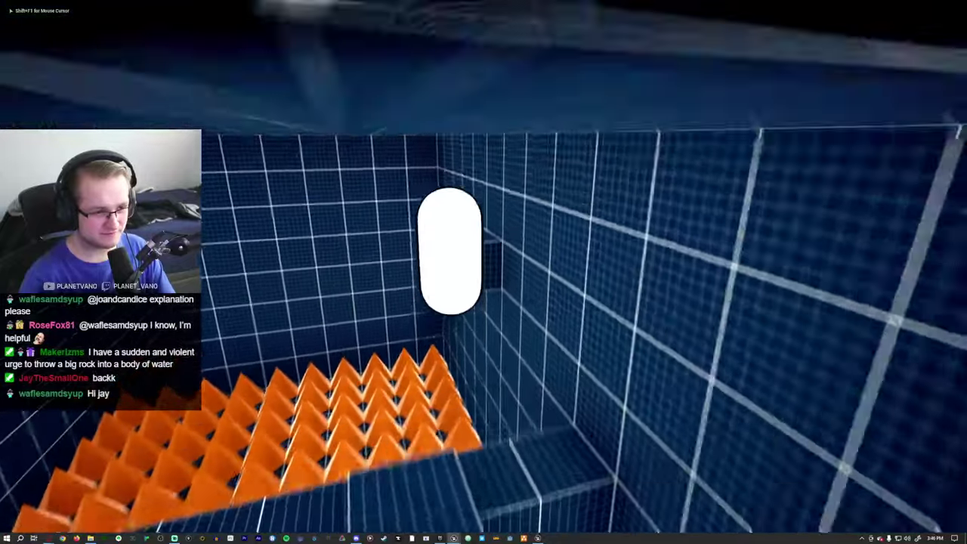
key("w")
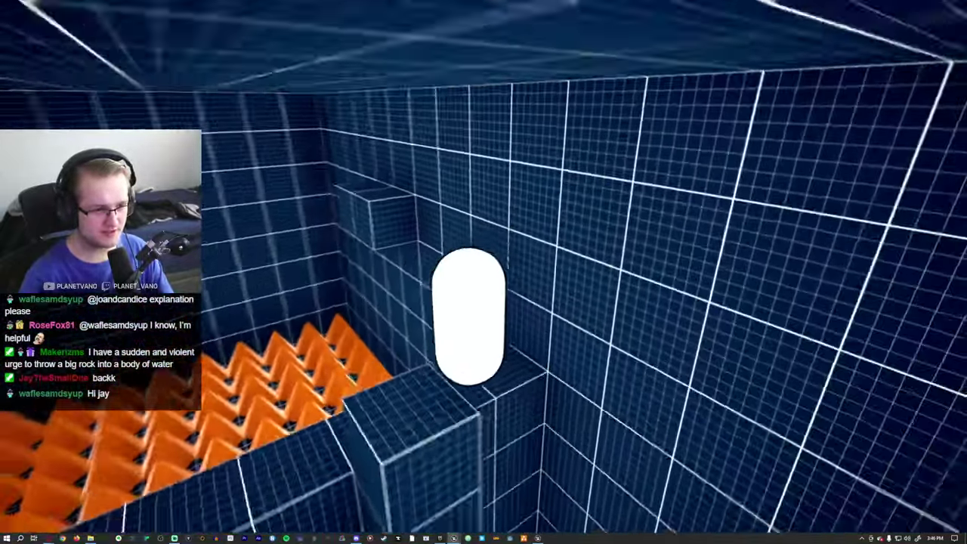
key("w")
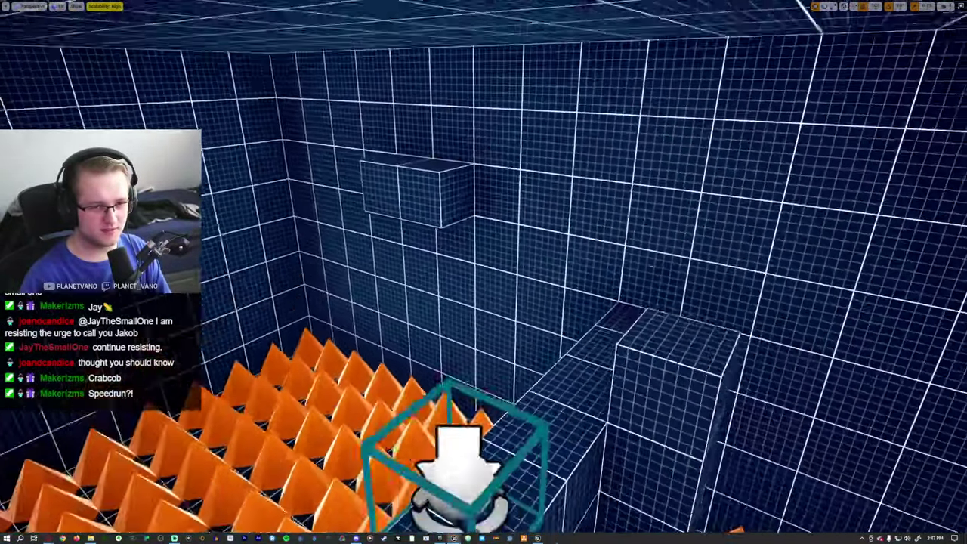
Duplicate the block mounted on the side wall and place the copy lower in the corner of the second spike pit
left_click(461, 208)
key("f")
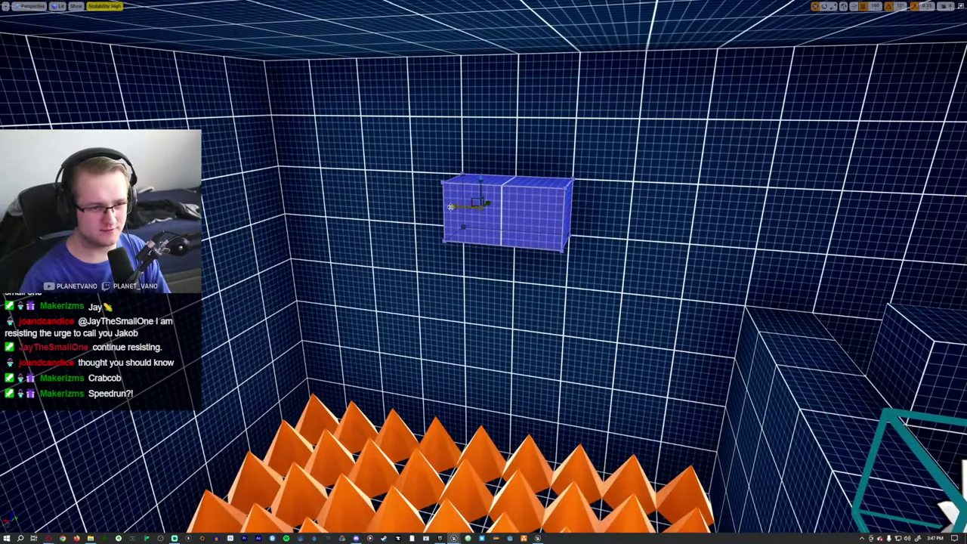
right_click_drag(484, 272, 378, 276)
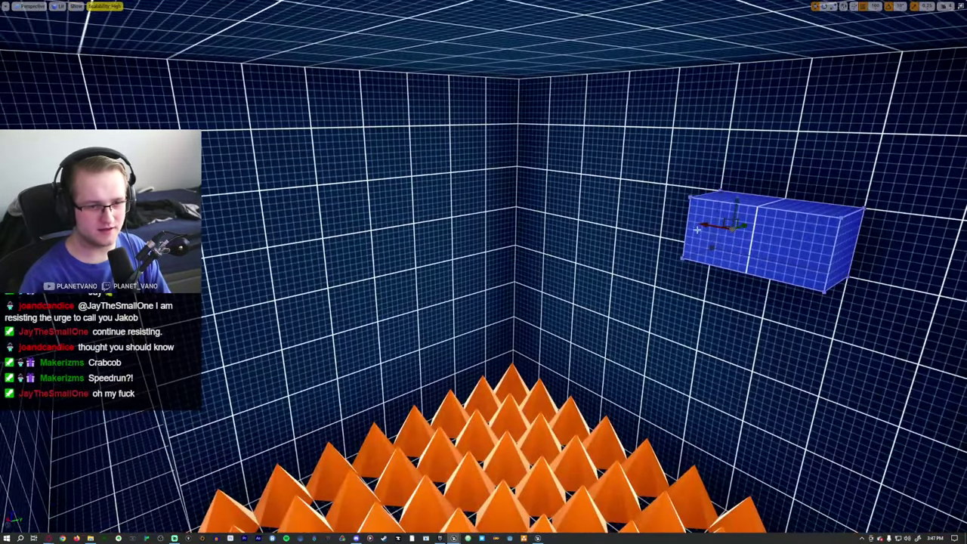
left_click(533, 195)
left_click_drag(536, 189, 464, 190)
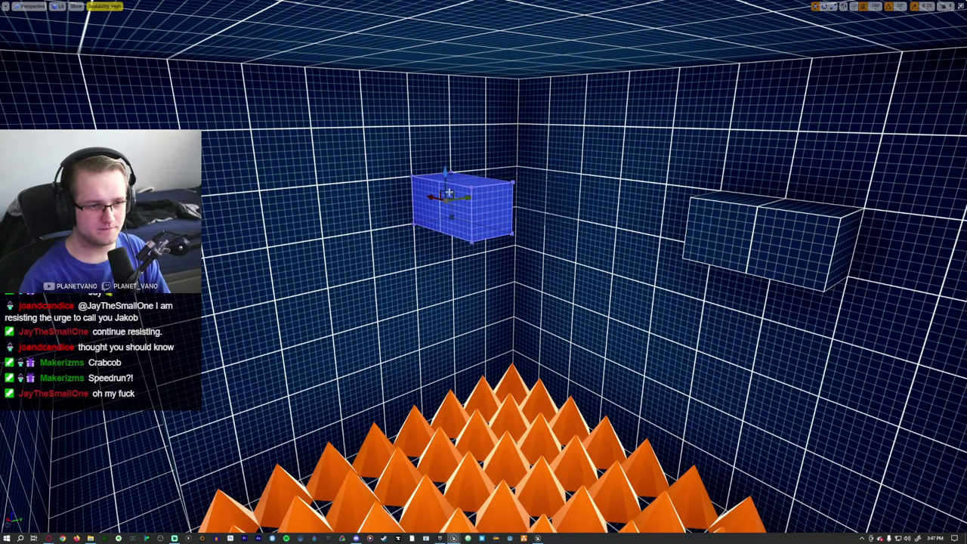
scroll(443, 162, "down", 2)
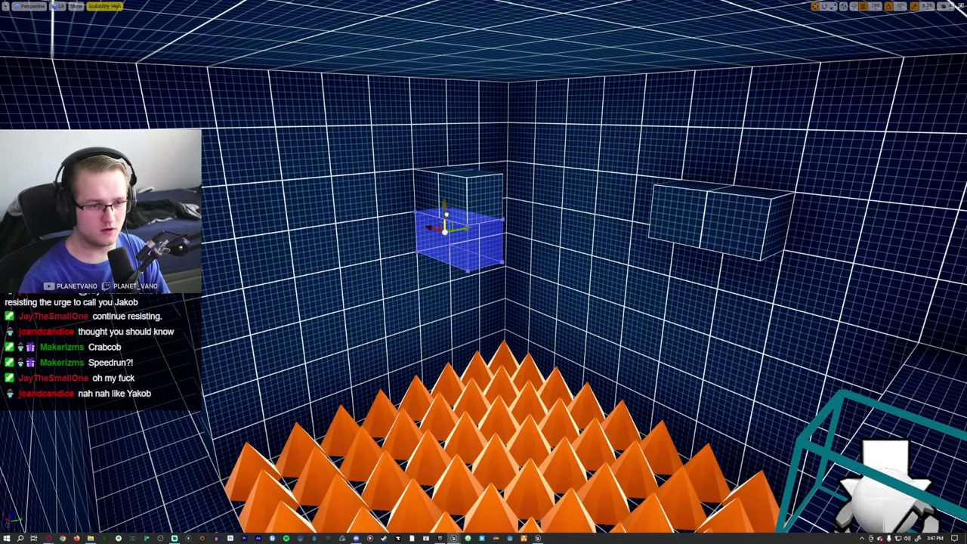
left_click_drag(469, 310, 495, 299)
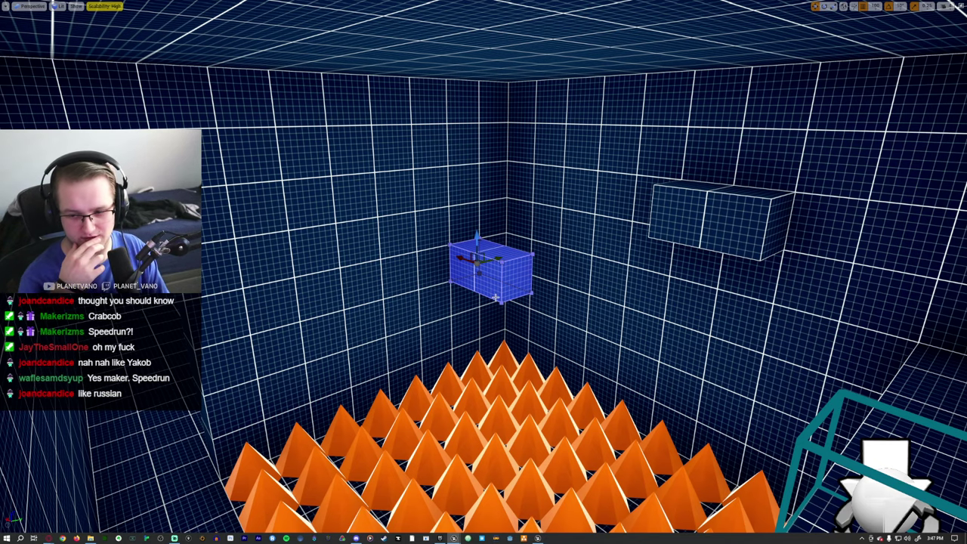
right_click_drag(495, 297, 574, 293)
Extrude the end face of the new corner block outward along the wall by one block
key("F11")
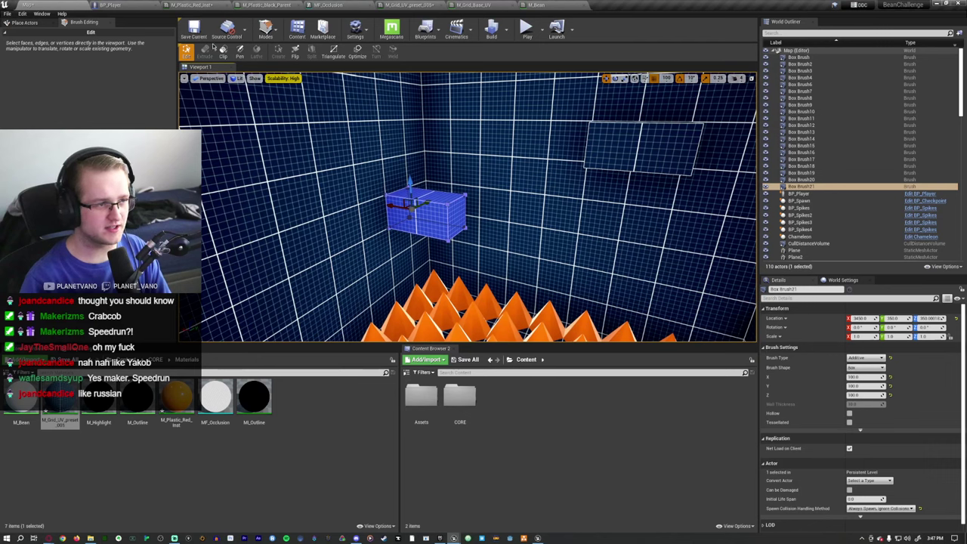
left_click(456, 216)
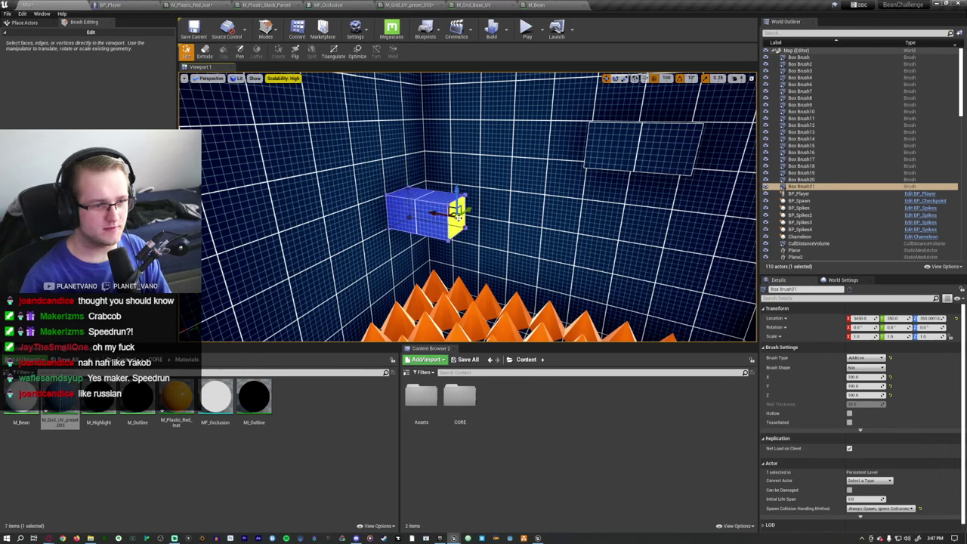
left_click(205, 51)
left_click_drag(479, 216, 511, 227)
left_click(514, 231)
left_click(480, 216)
Extrude the top face of the corner block's added segment upward to the ceiling
left_click(474, 199)
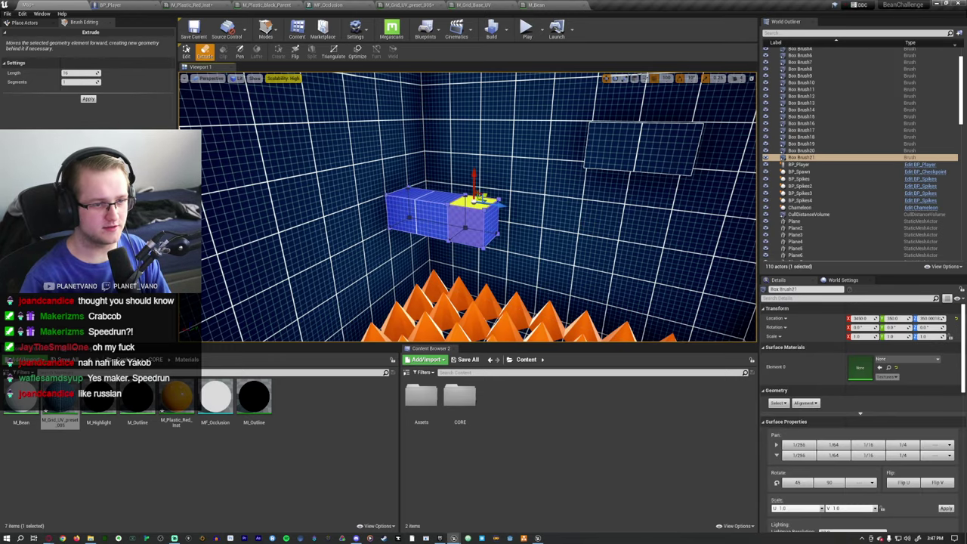
right_click_drag(480, 197, 446, 278)
left_click_drag(458, 281, 460, 125)
right_click_drag(459, 125, 451, 195)
left_click(186, 51)
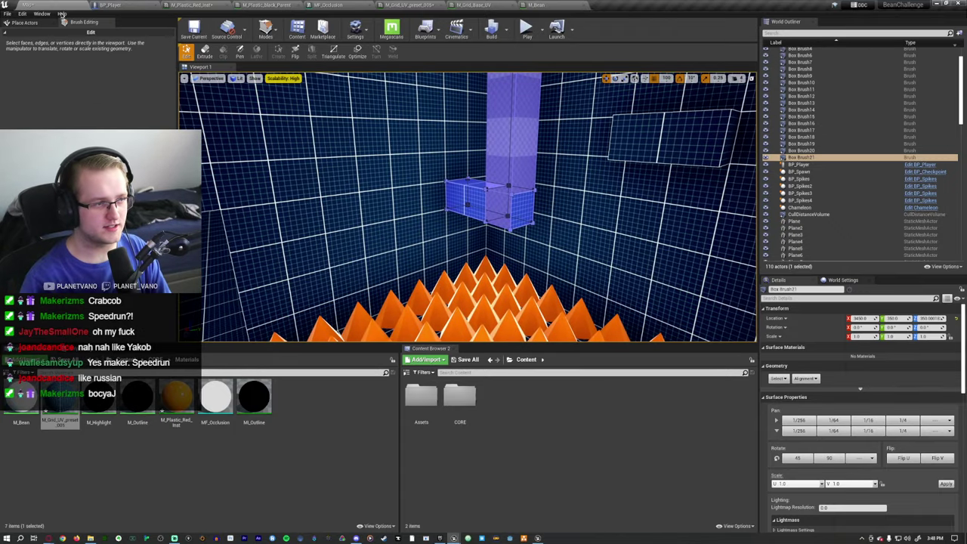
Apply the M_Grid_UV_preset_005 material to all surfaces of the L-shaped corner block
left_click(109, 25)
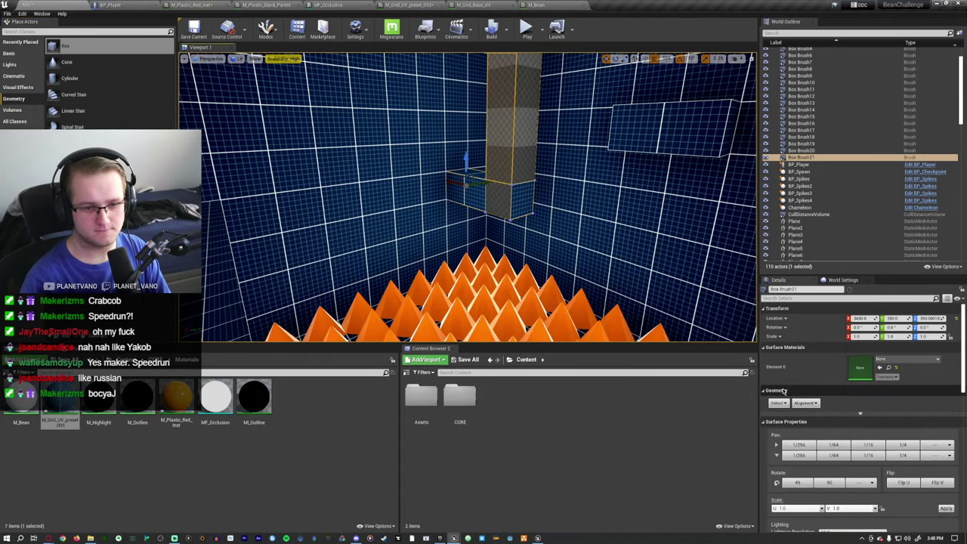
left_click(781, 403)
left_click(798, 412)
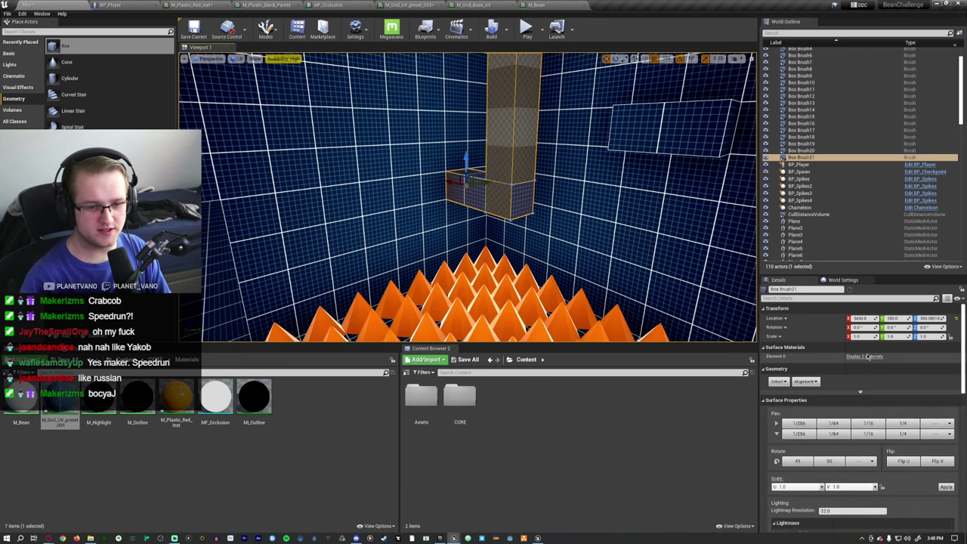
scroll(529, 227, "up", 2)
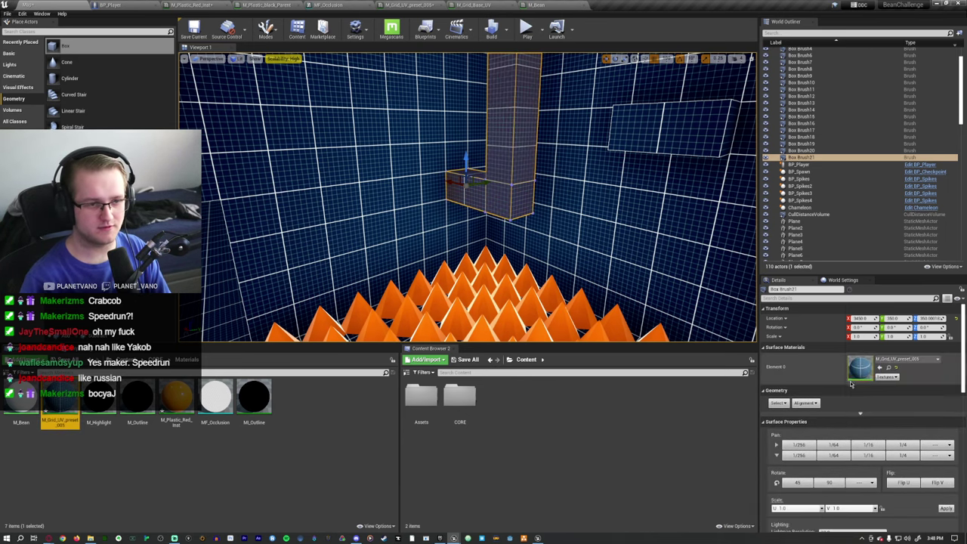
Play-test the second spike pit with the L-shaped corner block as a jumping target
key("alt+p")
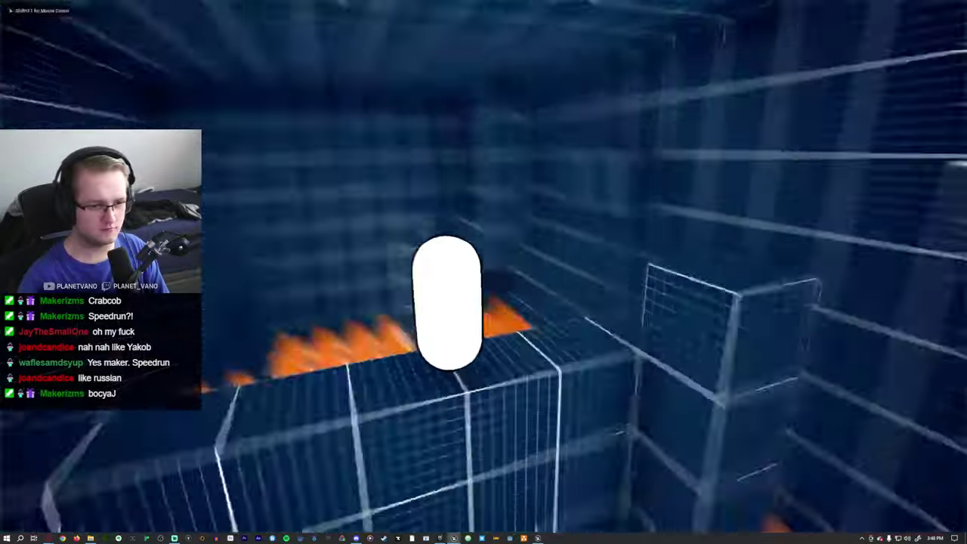
key("w")
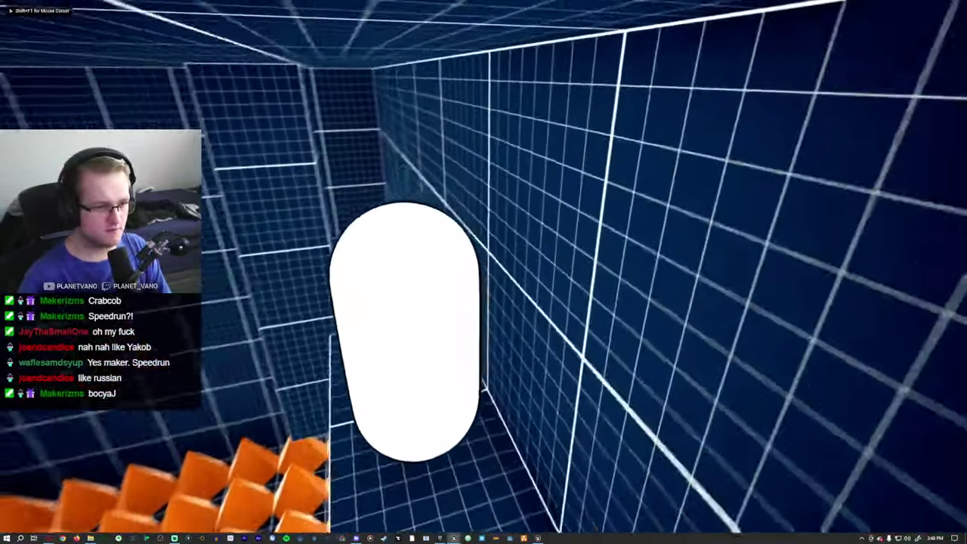
key("w")
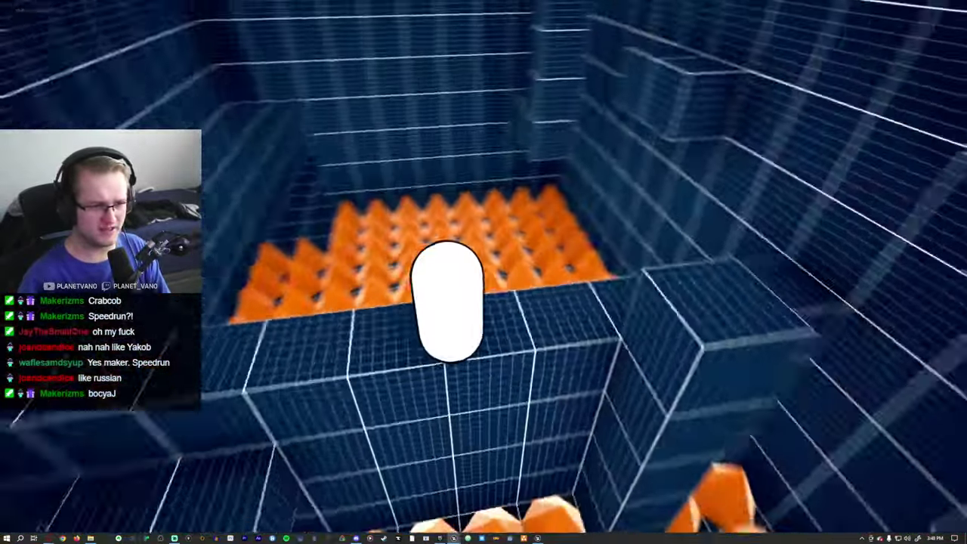
key("w")
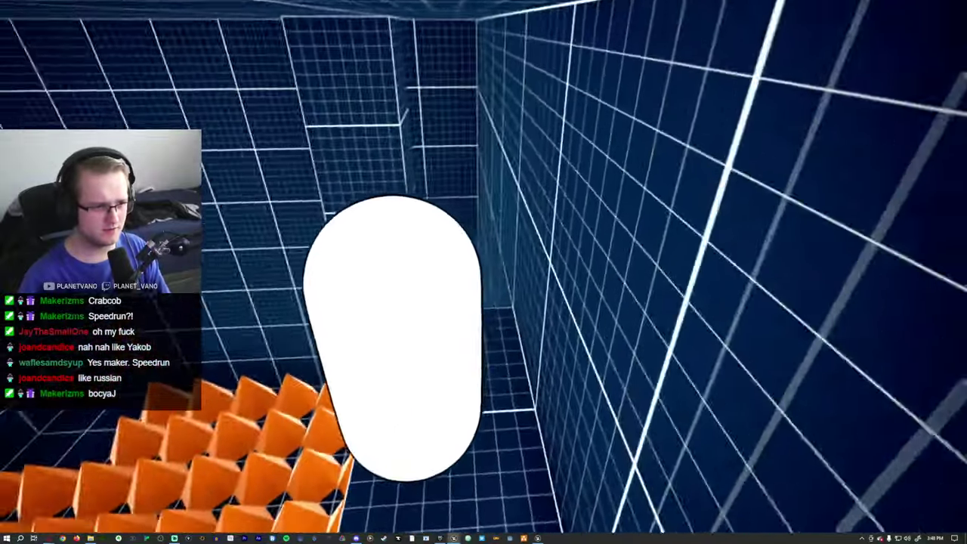
key("s")
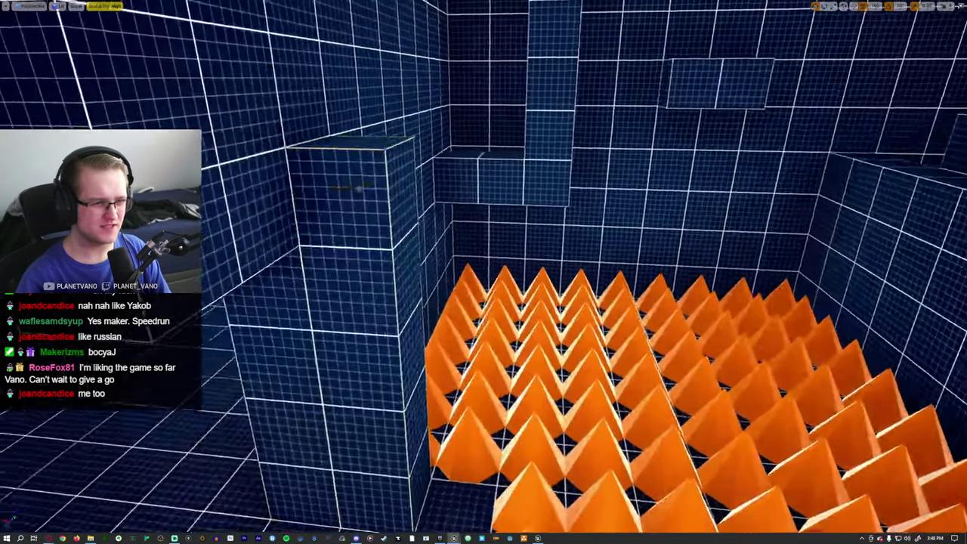
Extrude the top face of the standing pillar beside the spike pit upward by one block
key("F11")
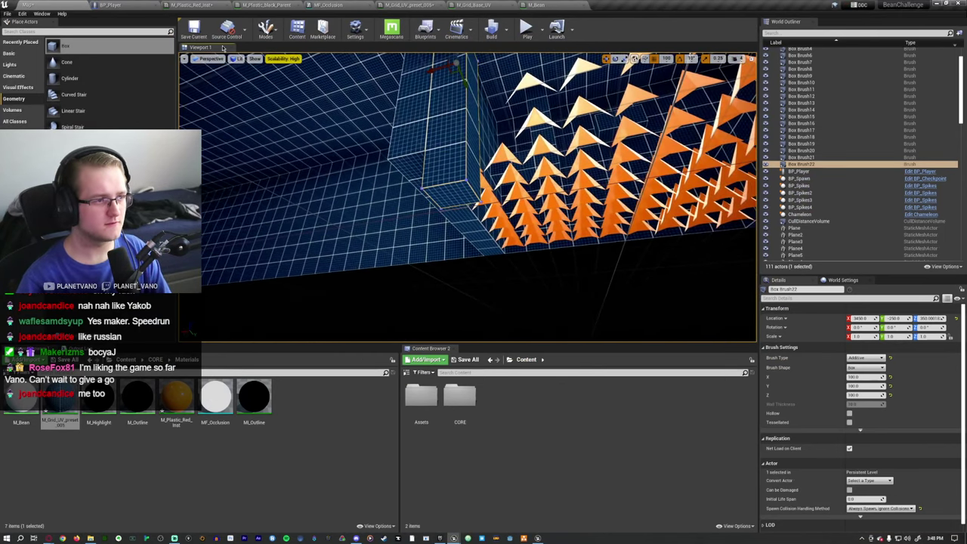
left_click(266, 30)
left_click(285, 78)
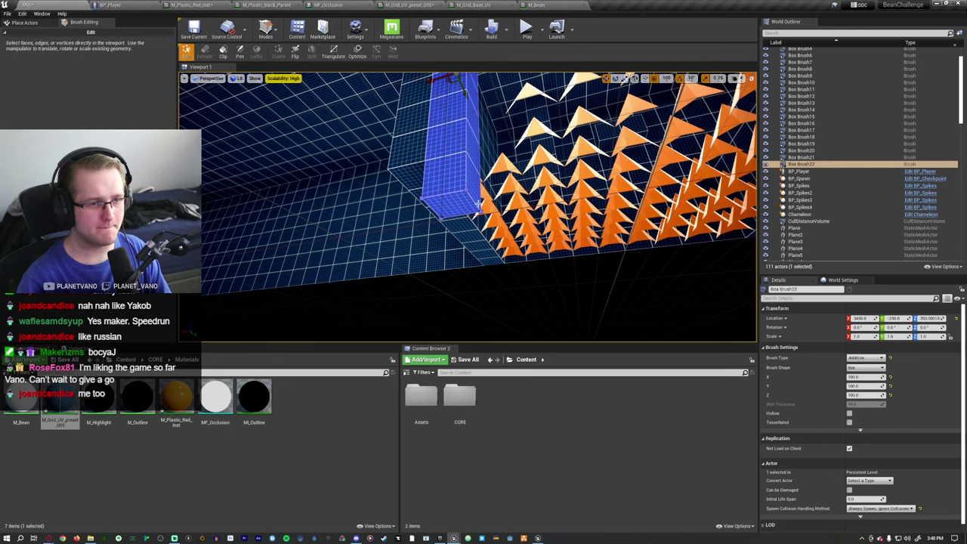
left_click(441, 206)
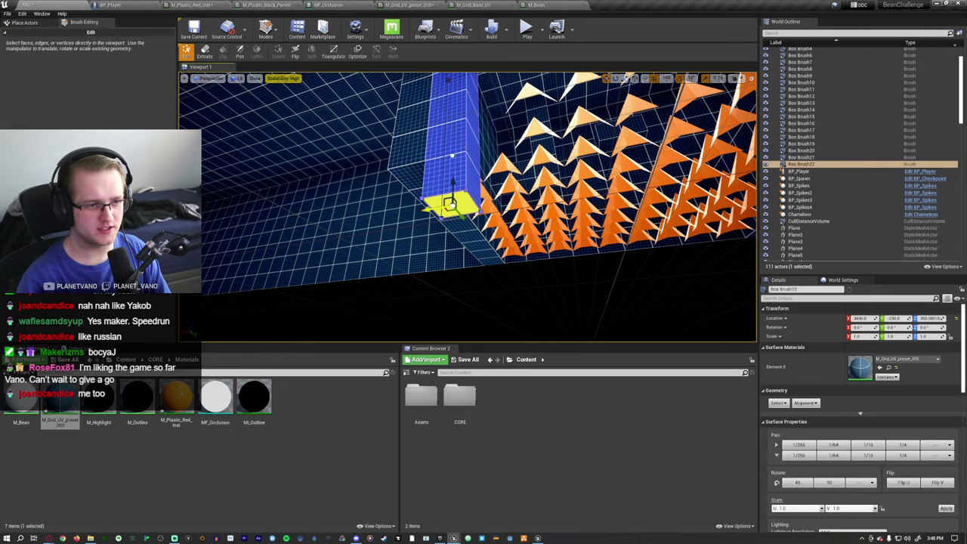
right_click_drag(452, 182, 449, 183)
left_click(204, 52)
left_click(489, 224)
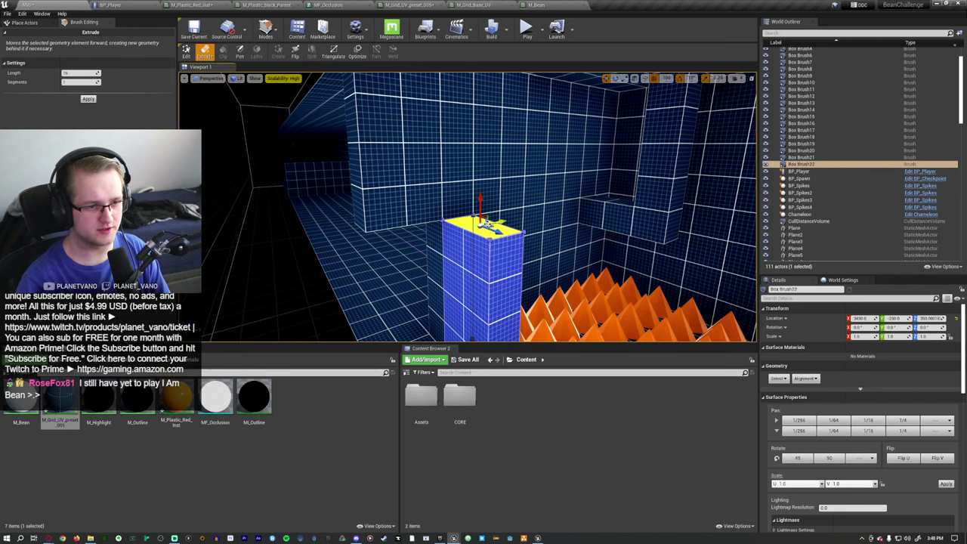
left_click_drag(481, 203, 481, 166)
Extrude the side face of the pillar's new top segment horizontally until it reaches the side wall
left_click(455, 201)
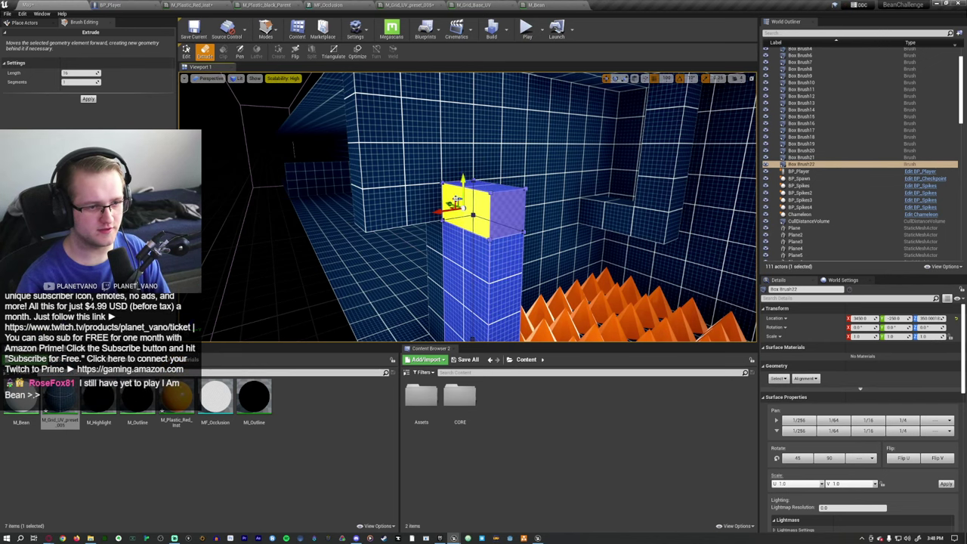
left_click_drag(437, 210, 374, 216)
right_click_drag(375, 216, 374, 216)
Apply the M_Grid_UV_preset_005 material to the untextured surfaces of the pillar and its horizontal arm
key("shift+1")
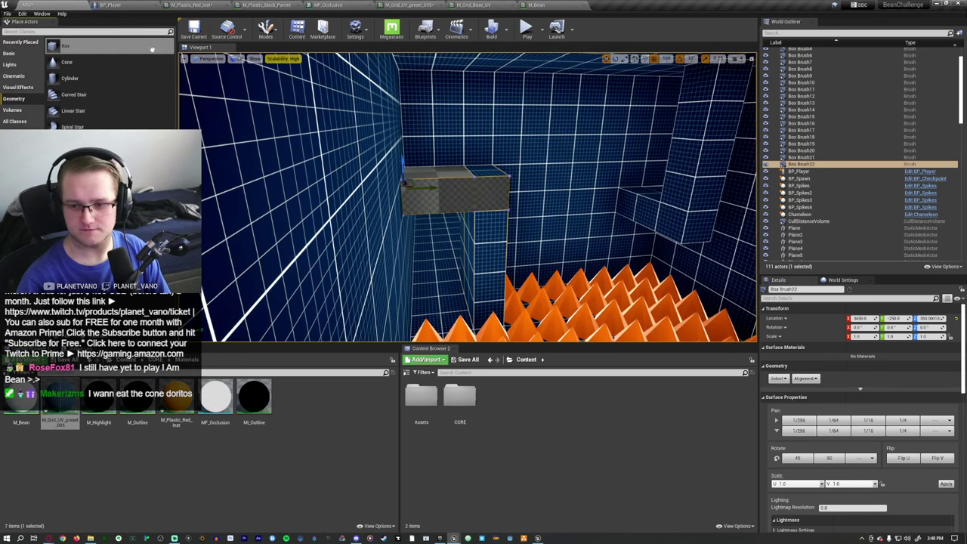
left_click(408, 185)
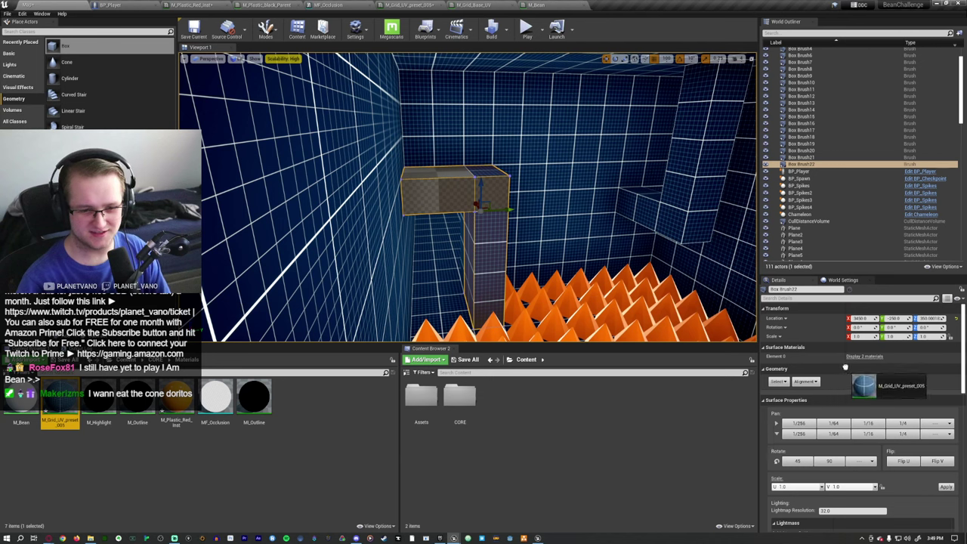
left_click(858, 361)
left_click_drag(61, 397, 848, 376)
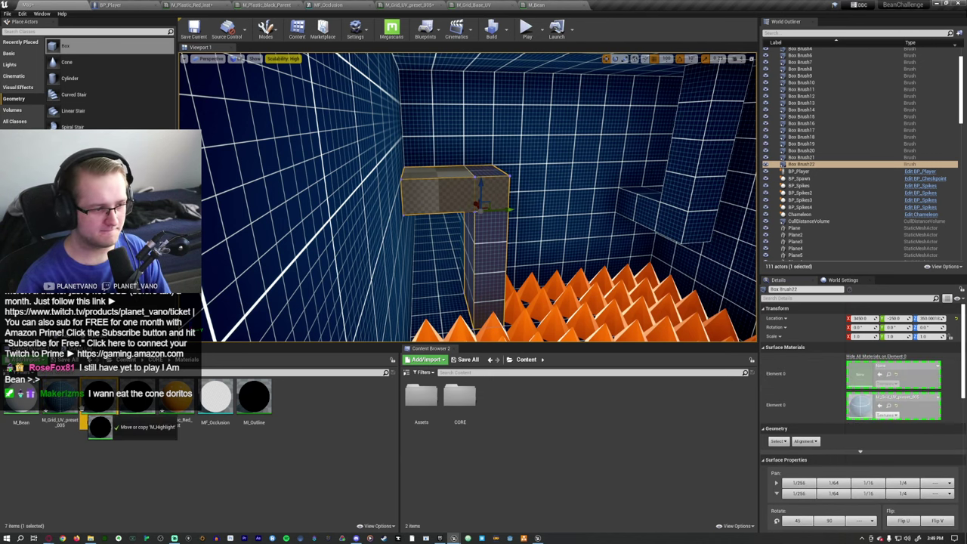
Try to extrude the front faces of the pillar's horizontal arm outward in brush editing mode
right_click_drag(484, 212, 340, 218)
mouse_move(498, 189)
right_mouse_down()
mouse_move(527, 185)
mouse_move(480, 198)
mouse_move(509, 152)
right_mouse_up()
left_click(266, 30)
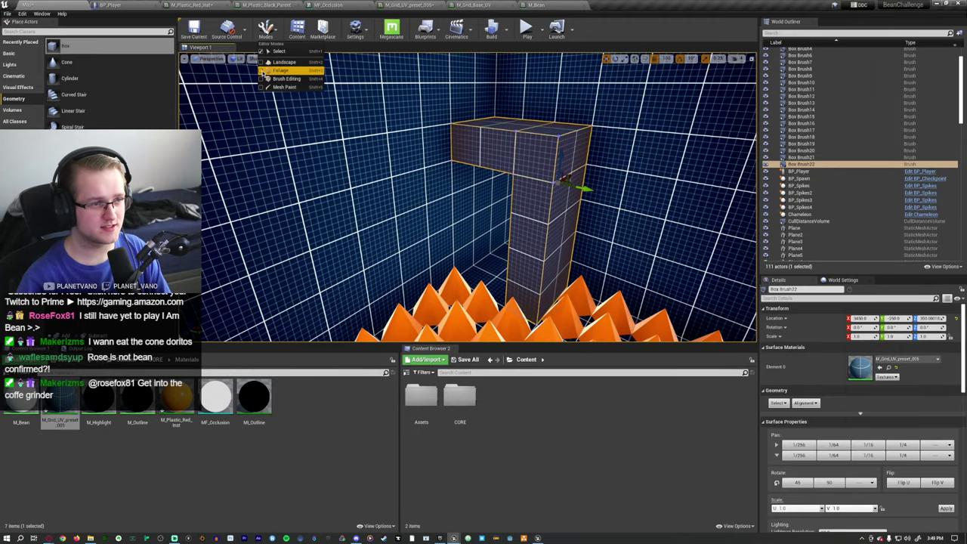
left_click(262, 73)
left_click(484, 147)
right_click_drag(484, 147, 569, 160)
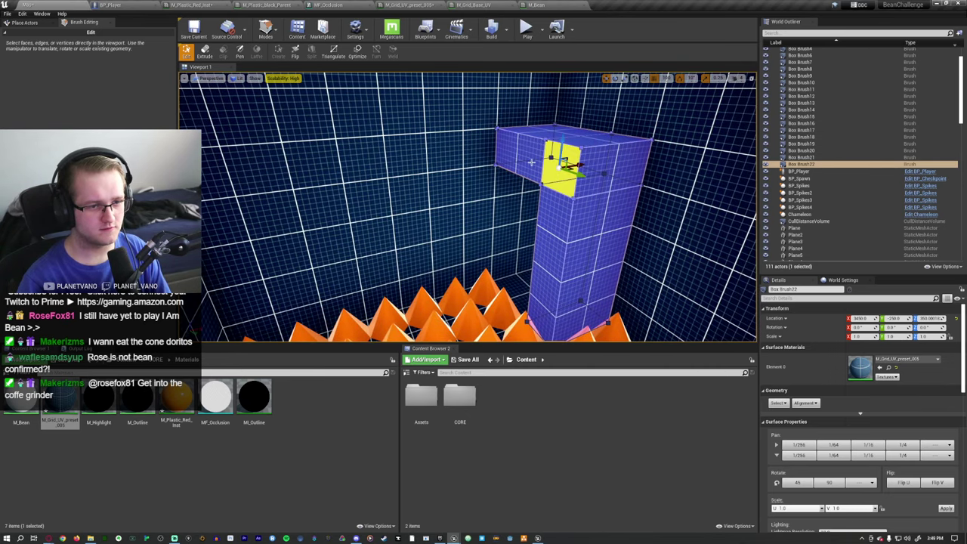
left_click(524, 157)
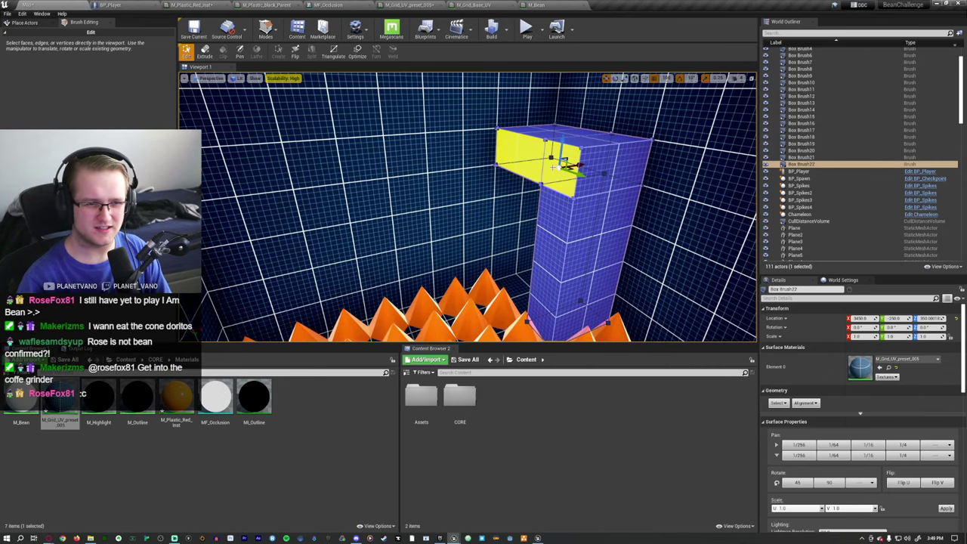
mouse_move(567, 158)
left_mouse_down()
mouse_move(529, 160)
mouse_move(569, 168)
left_mouse_up()
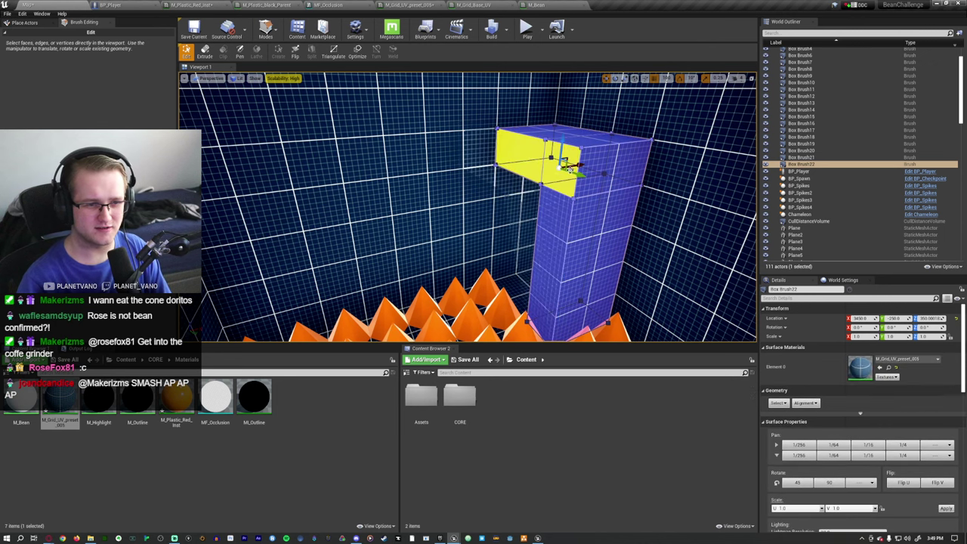
left_click(205, 52)
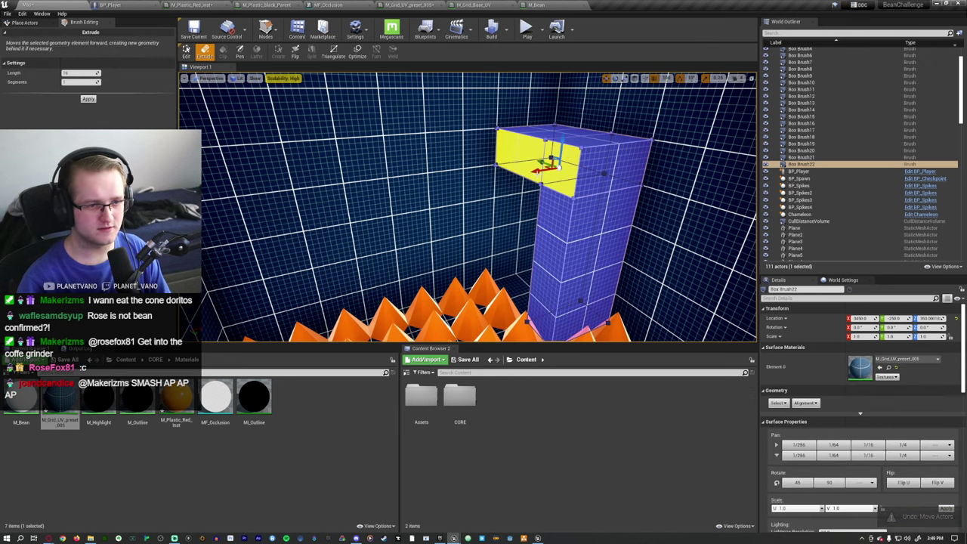
mouse_move(551, 162)
right_mouse_down()
mouse_move(508, 155)
mouse_move(545, 161)
right_mouse_up()
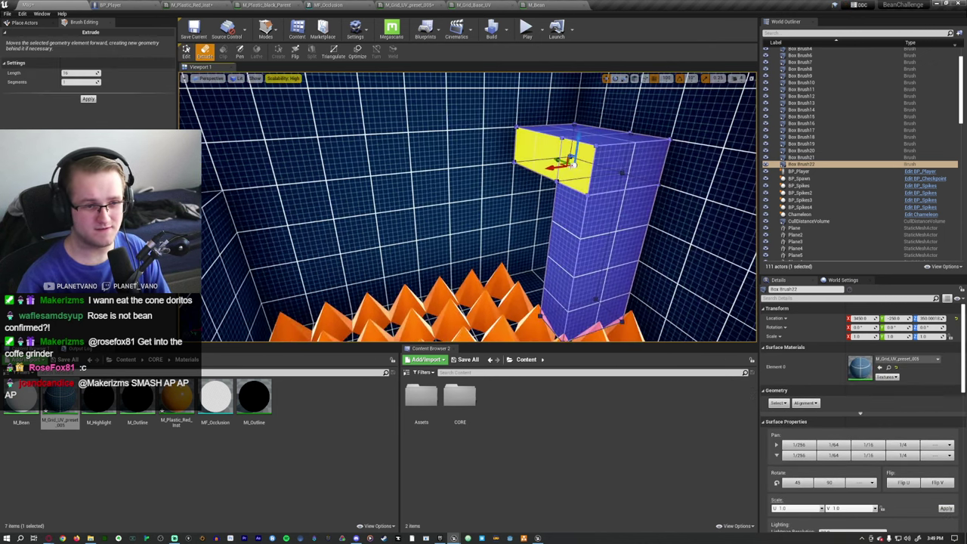
left_click_drag(550, 168, 518, 175)
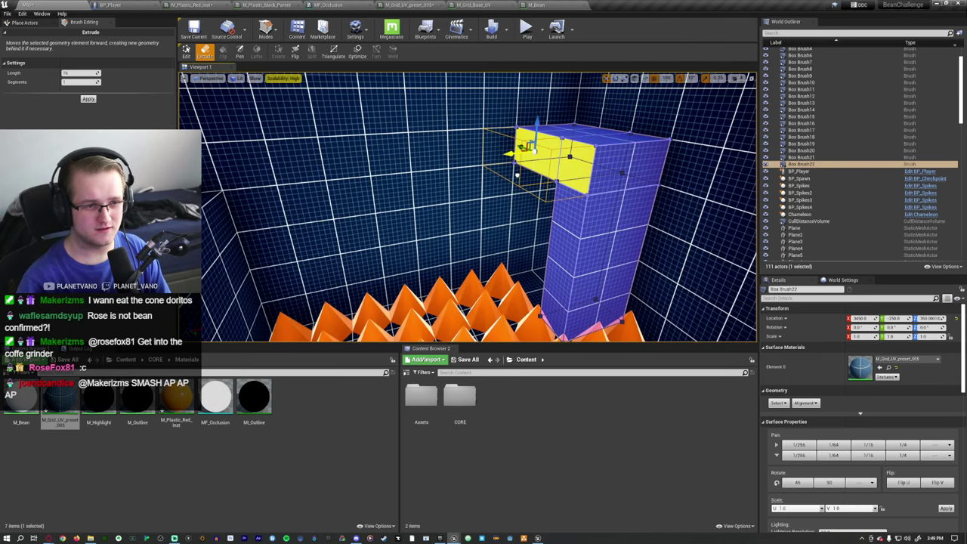
Try to extrude the underside of the thickened arm downward, then undo the arm's new extrusions
right_click_drag(518, 174, 454, 174)
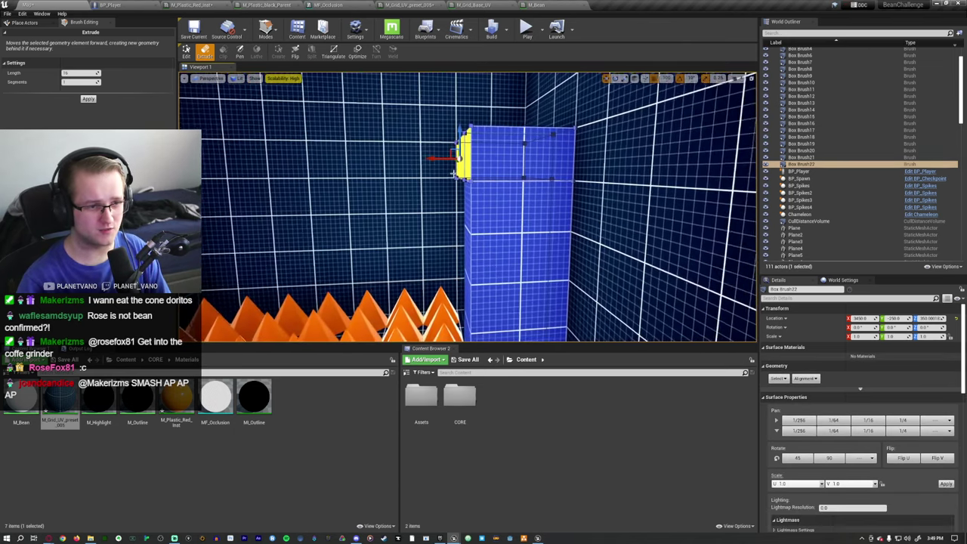
left_click_drag(454, 174, 396, 158)
right_click_drag(395, 158, 529, 185)
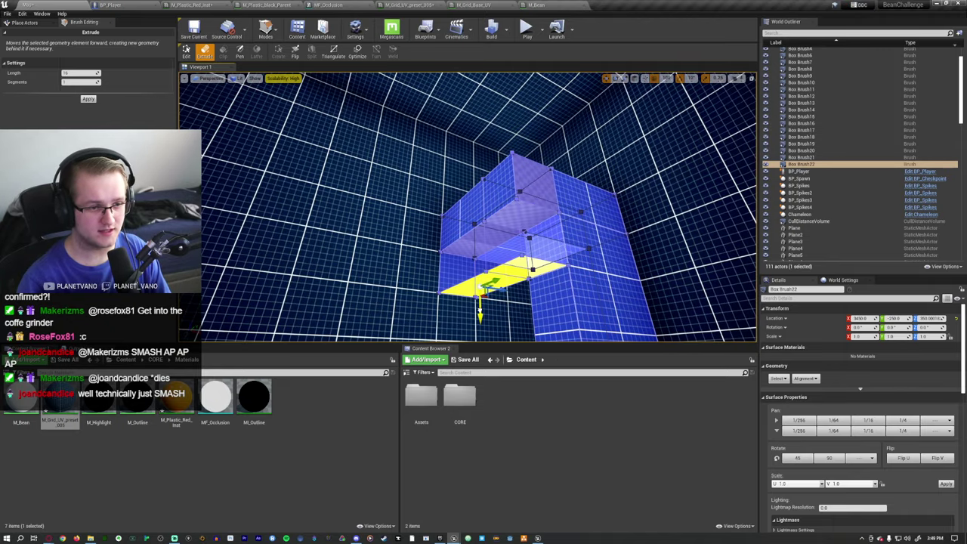
right_click_drag(529, 186, 535, 231)
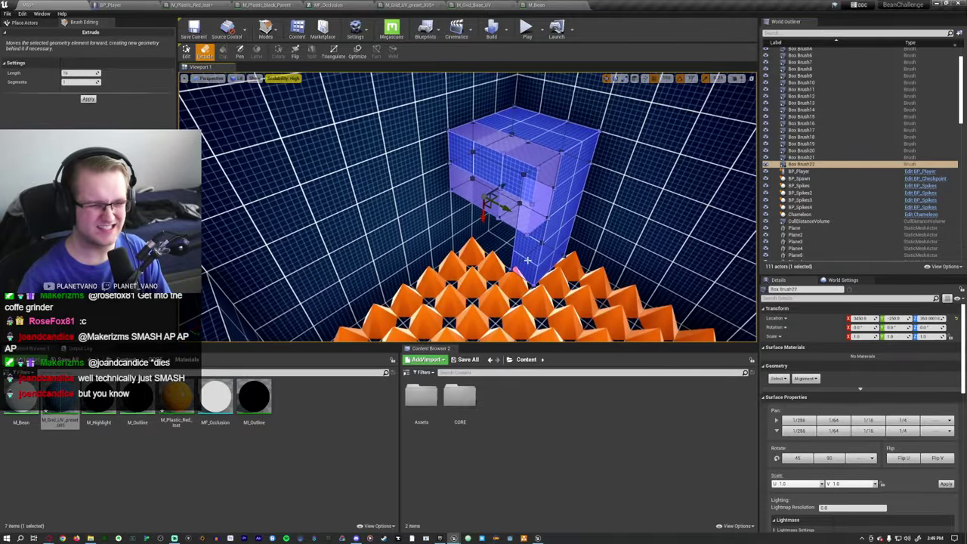
key("ctrl+z")
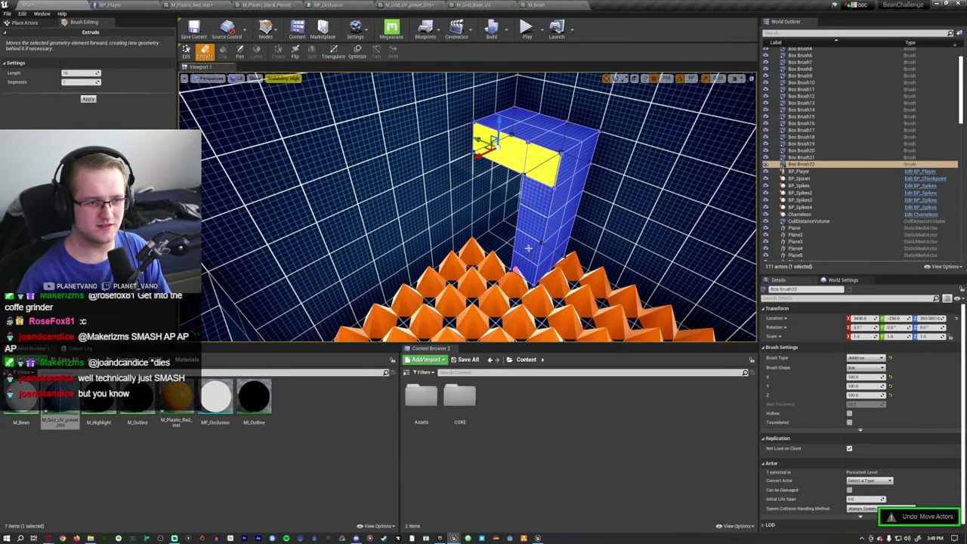
Play-test the second spike pit with the pillar and its arm, then leave brush editing mode
right_click_drag(529, 248, 520, 212)
key("alt+p")
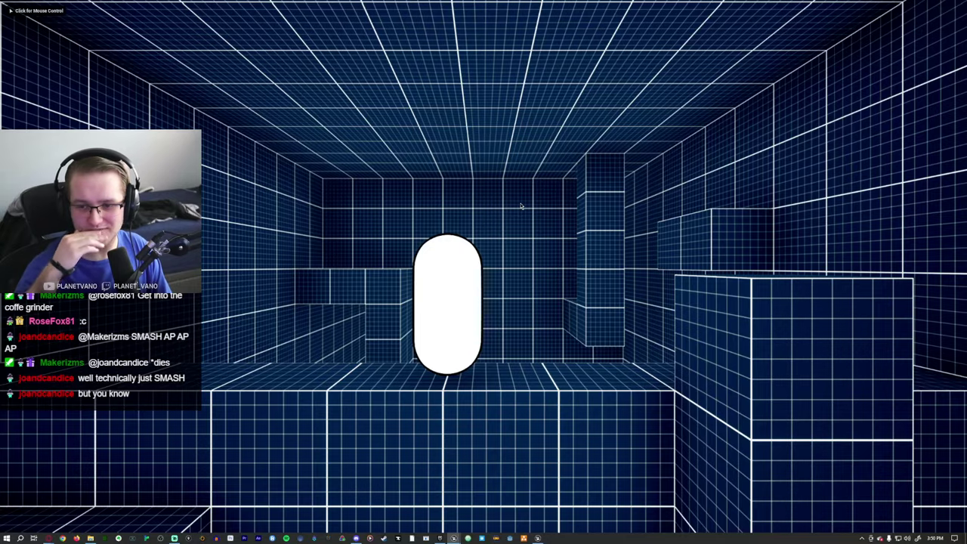
left_click(521, 206)
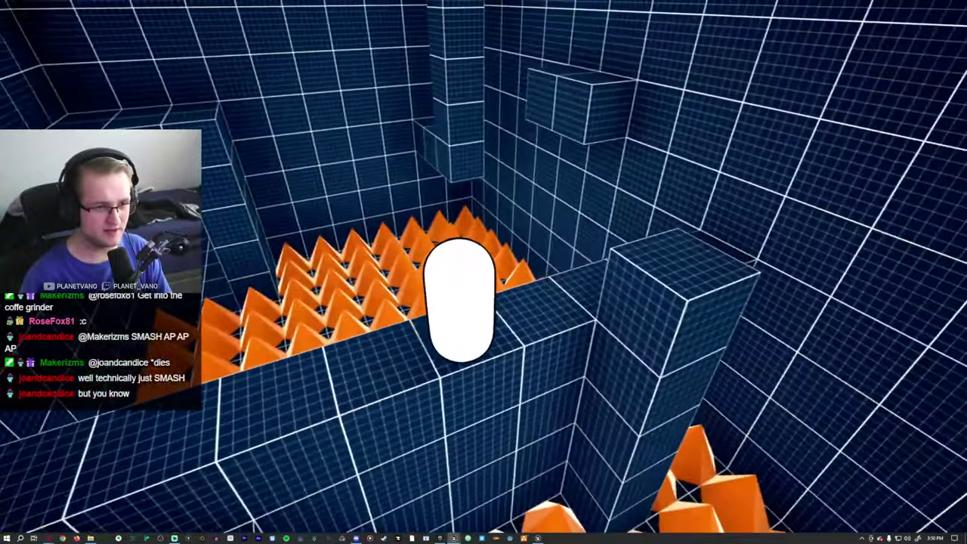
key("Escape")
left_click(445, 181)
scroll(456, 217, "down", 5)
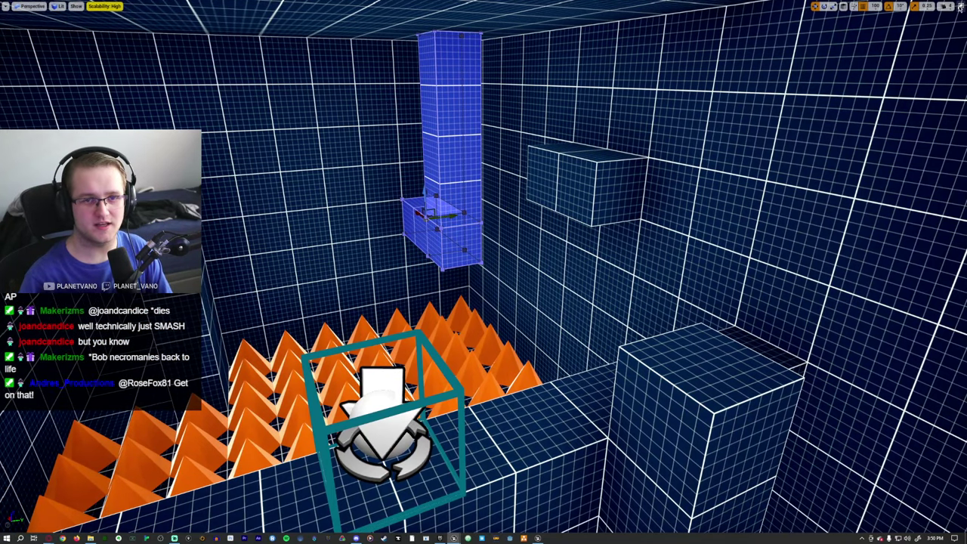
key("F11")
left_click(111, 25)
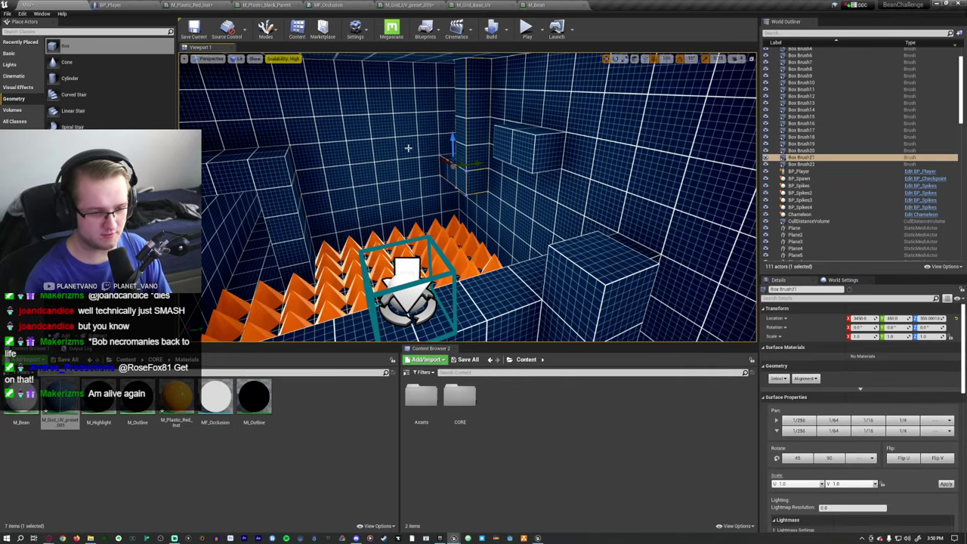
Play-test the second pit's jumps again from the dividing ledge toward the pillar with the arm
key("alt+p")
key("F11")
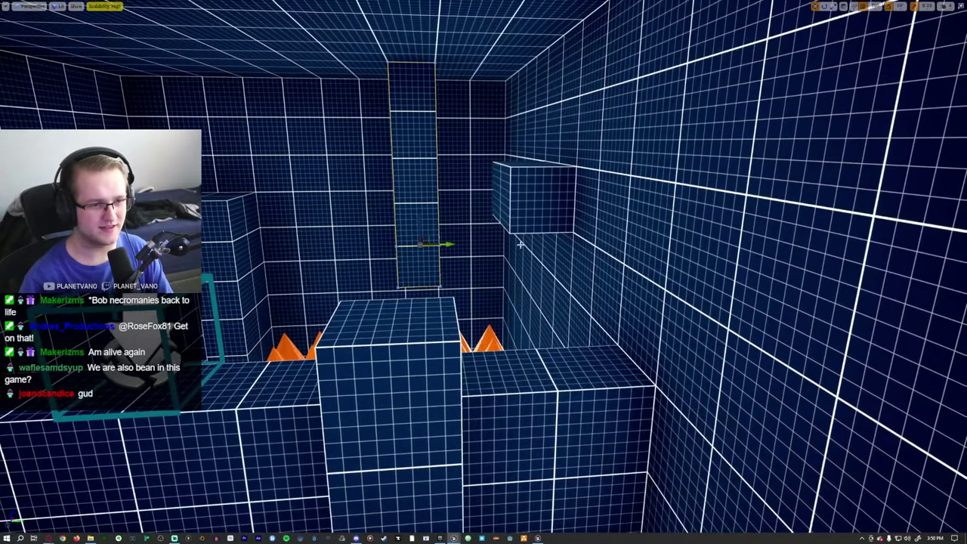
key("alt+p")
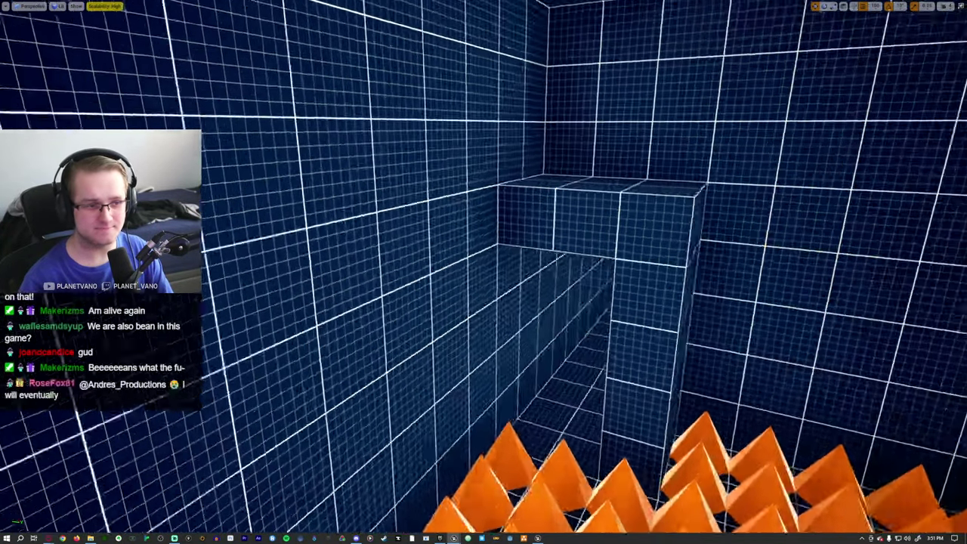
Extrude the top face of the standing pillar, beside its horizontal arm, upward to the ceiling
key("f")
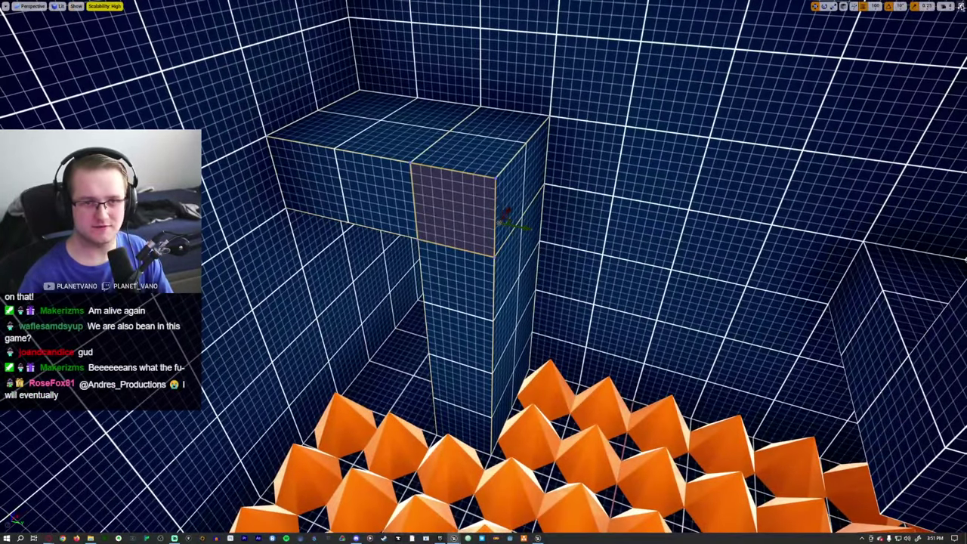
key("F11")
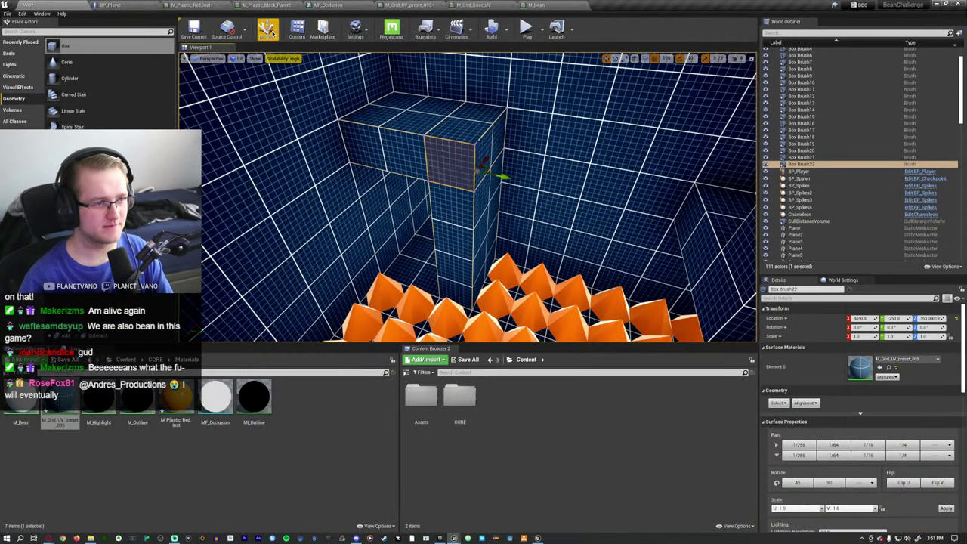
left_click(265, 29)
left_click(260, 79)
left_click(462, 129)
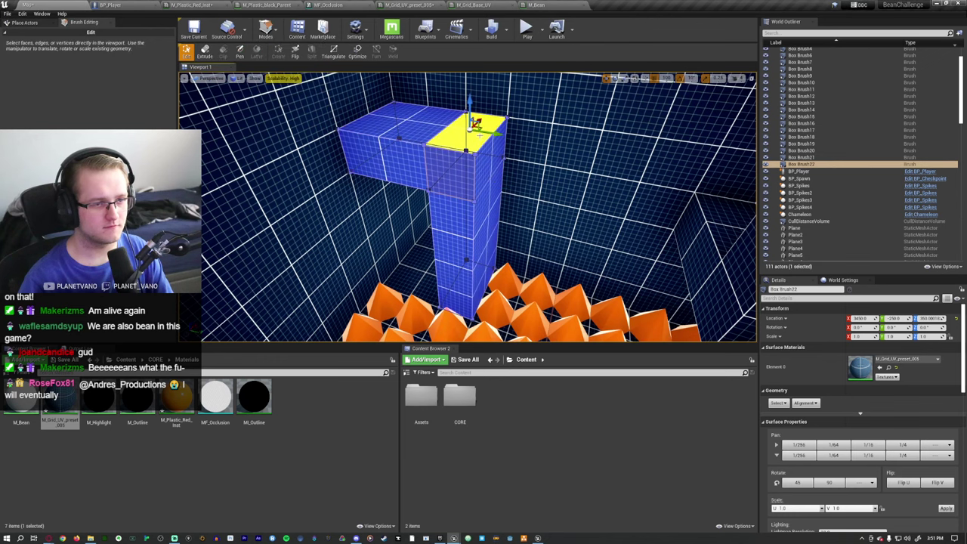
mouse_move(463, 128)
right_mouse_down()
mouse_move(412, 220)
mouse_move(406, 198)
right_mouse_up()
left_click(204, 51)
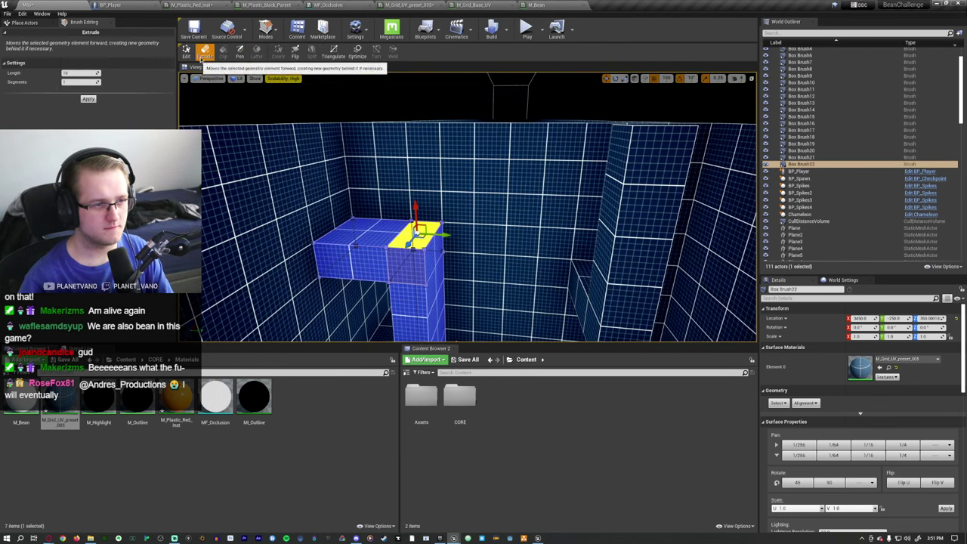
left_click_drag(414, 215, 410, 140)
key("Escape")
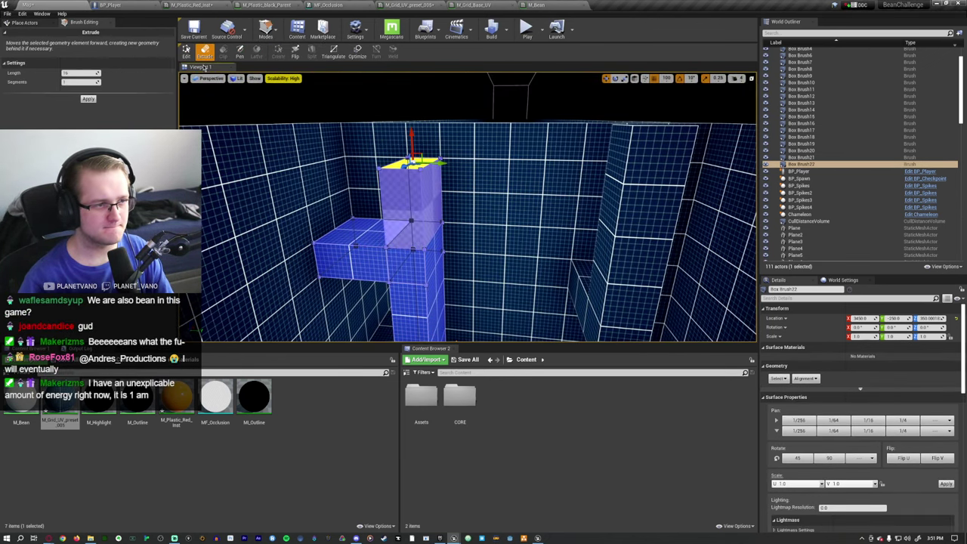
scroll(412, 134, "up", 1)
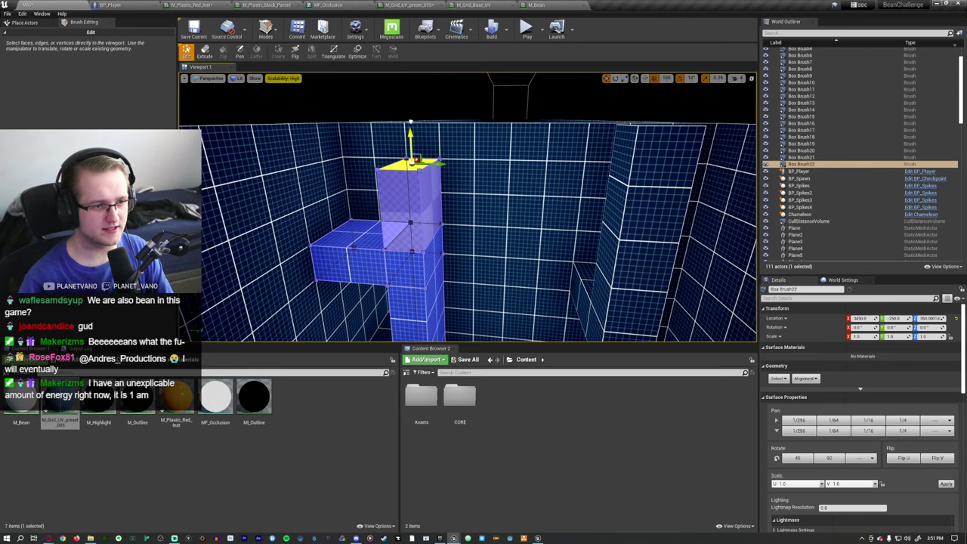
Apply the M_Grid_UV_preset_005 material to the untextured faces of the pillar's upper extension
right_click_drag(504, 174, 434, 177)
left_click(436, 162)
left_click(779, 378)
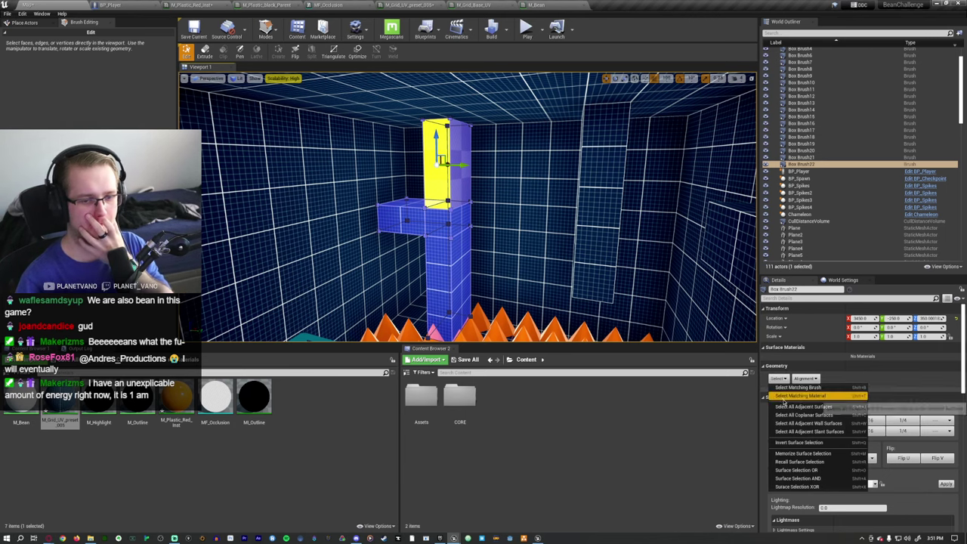
left_click(786, 396)
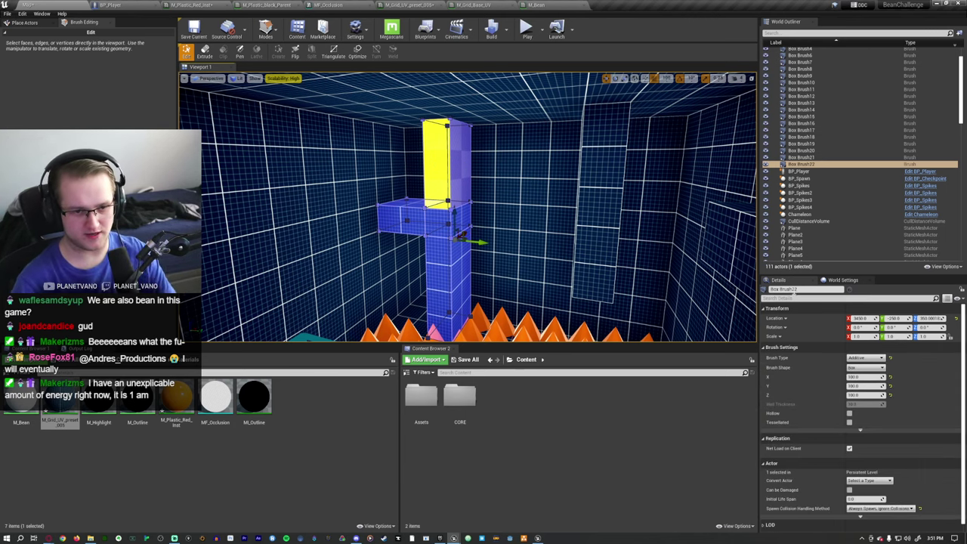
left_click(112, 23)
left_click(337, 194)
left_click(446, 174)
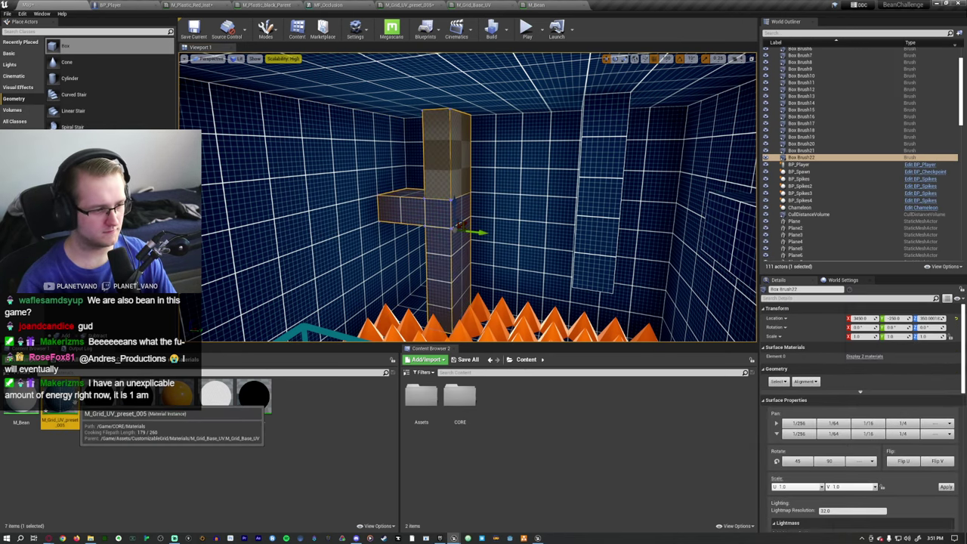
left_click(867, 356)
scroll(892, 408, "down", 1)
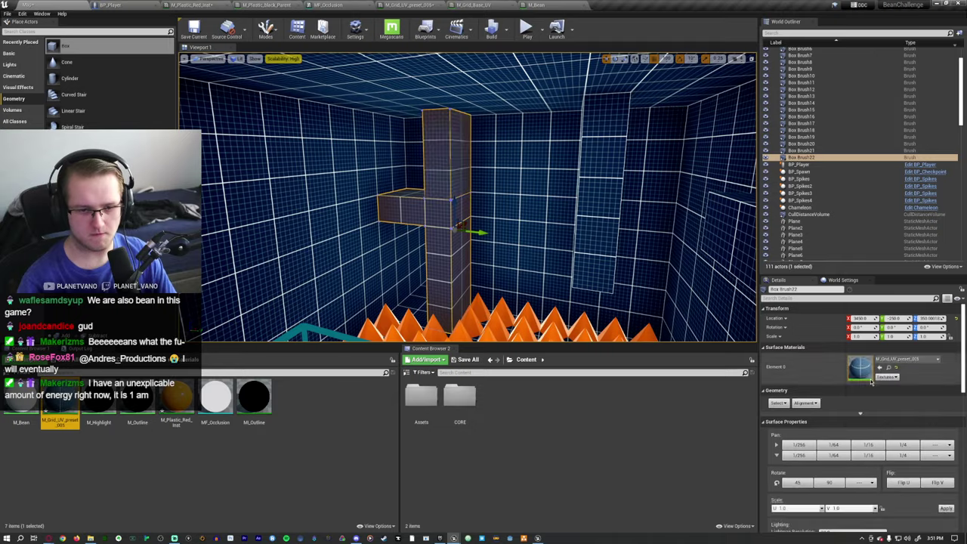
Play-test the second spike pit with the ceiling-high pillar and examine the gap to the hanging pillar
key("F11")
key("alt+p")
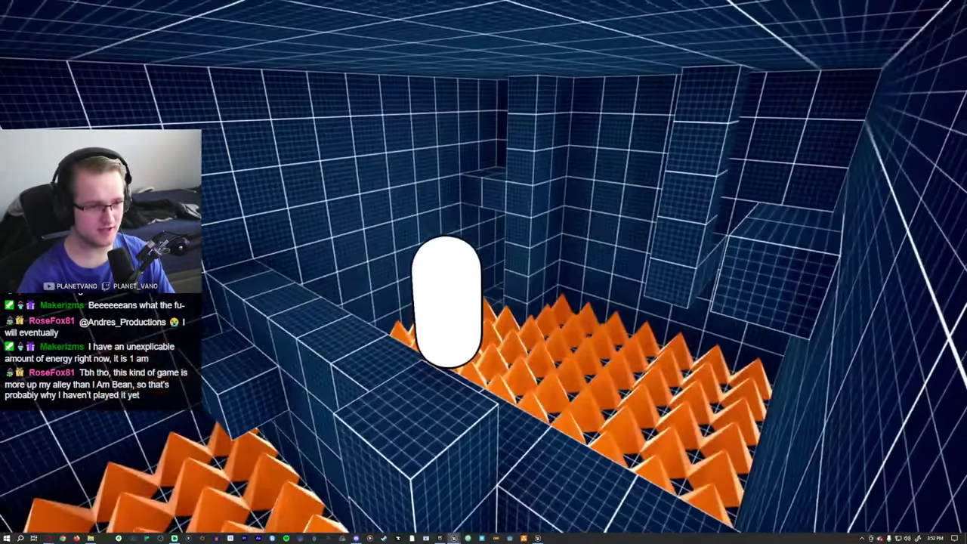
key("Escape")
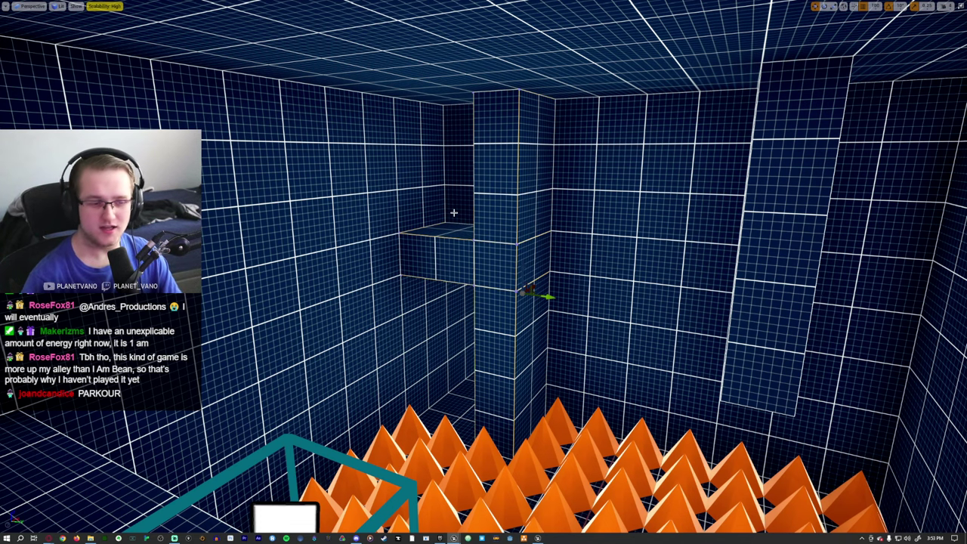
mouse_move(454, 213)
right_mouse_down()
mouse_move(400, 214)
mouse_move(514, 217)
mouse_move(453, 213)
right_mouse_up()
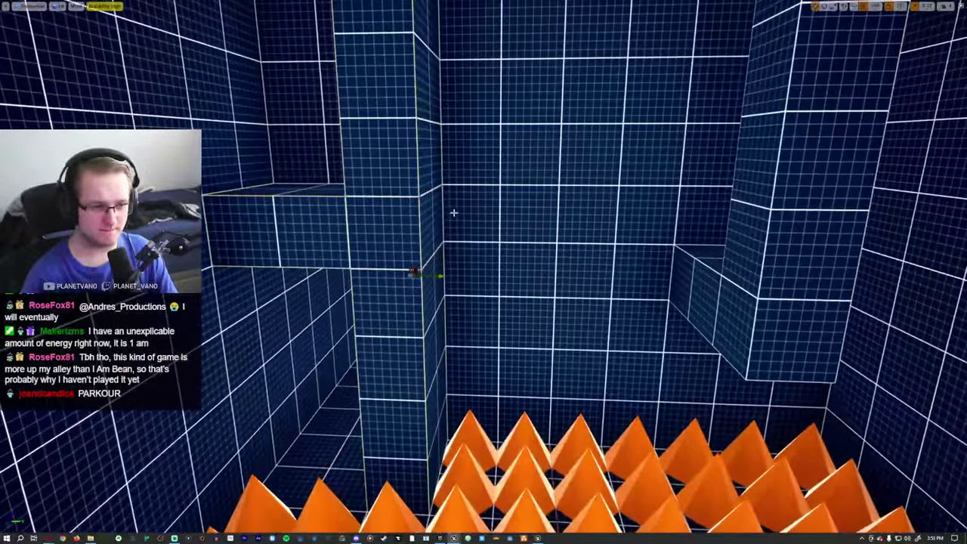
key("Up")
key("Left")
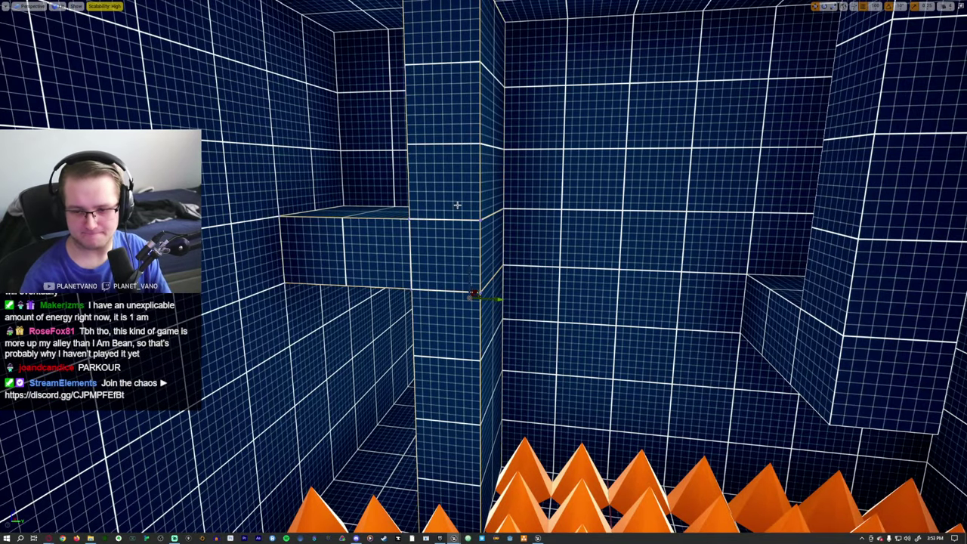
Try placing a copy of a standing block from the first pit among the second pit's spikes, then undo it
right_click_drag(457, 207, 435, 242)
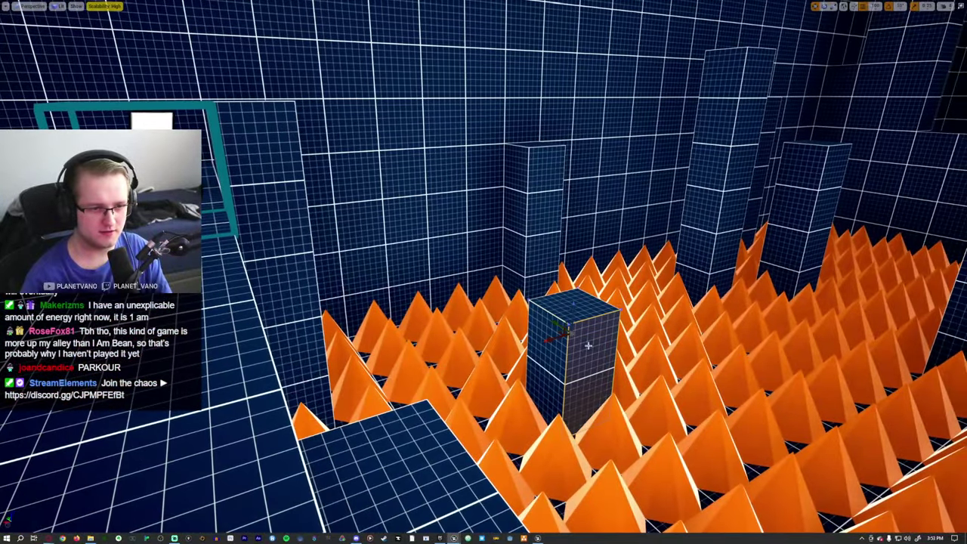
right_click_drag(565, 332, 529, 317)
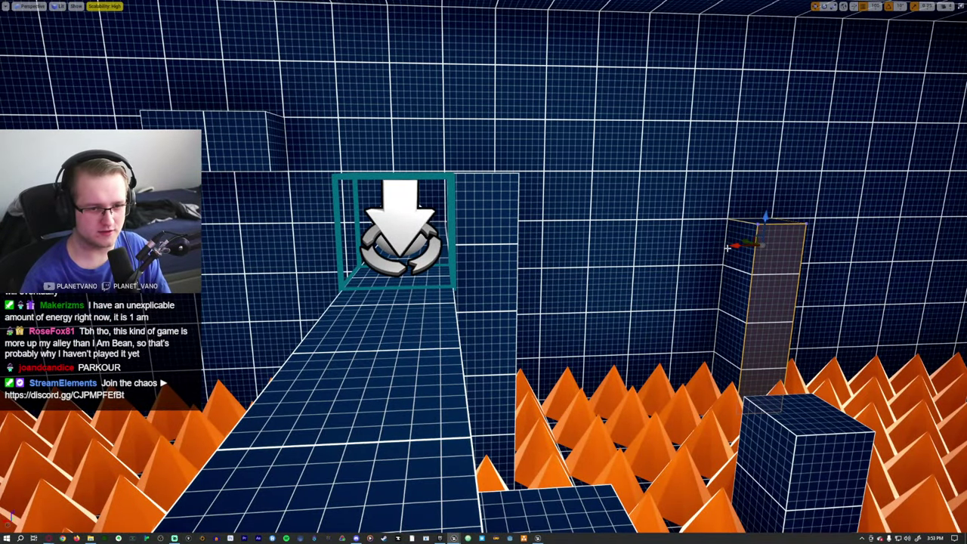
left_click(257, 257)
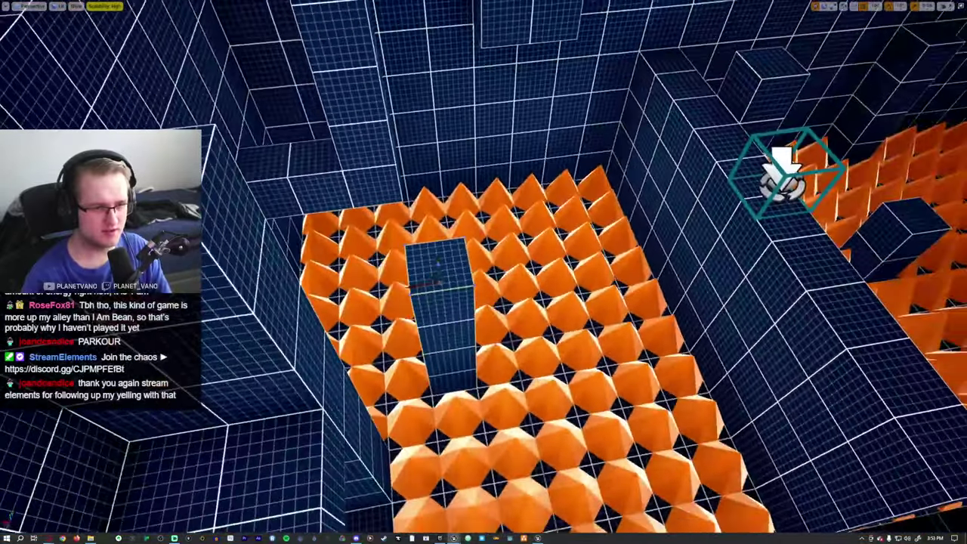
key("ctrl+z")
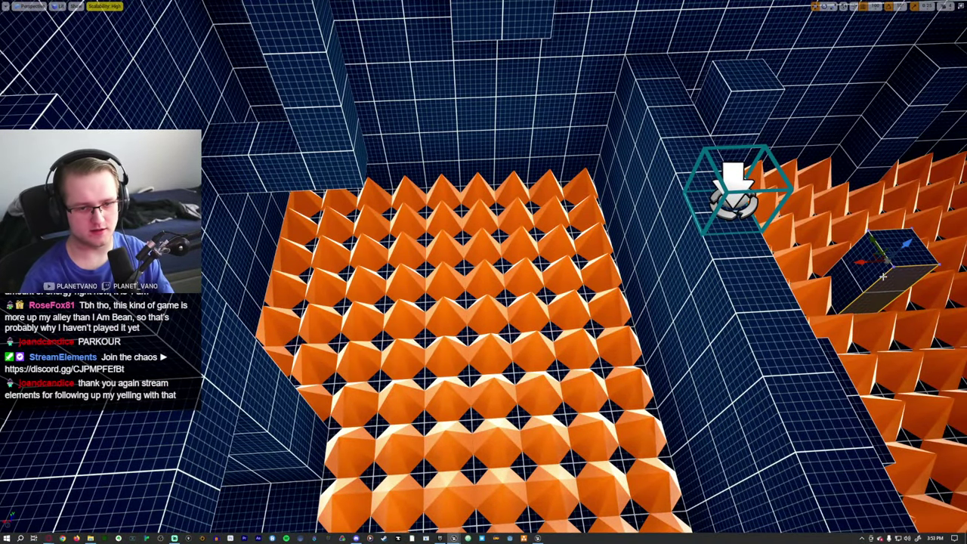
Play-test the spike pit, jumping from the low standing block toward the passage beside the pillar
right_click_drag(484, 272, 548, 277)
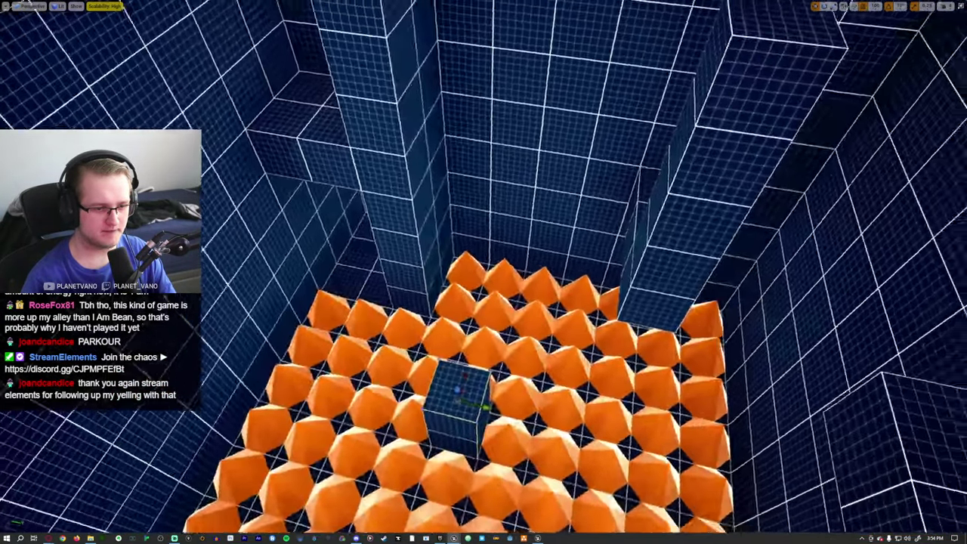
right_click_drag(484, 272, 453, 274)
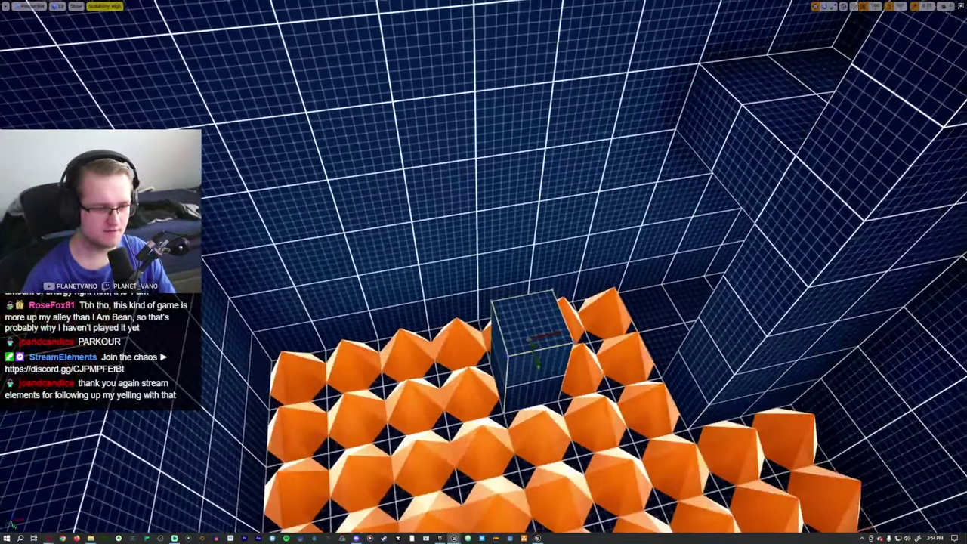
key("alt+p")
key("w")
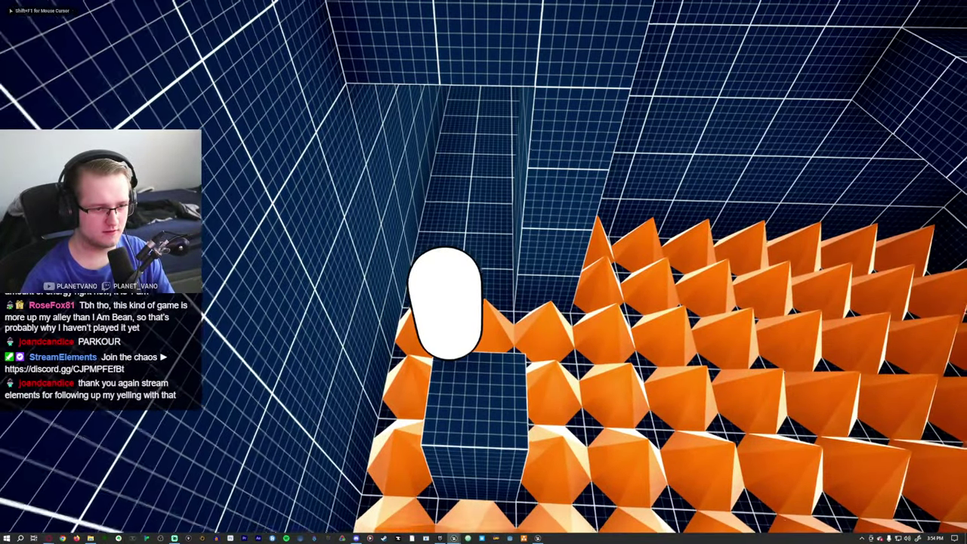
key("w")
key("w")
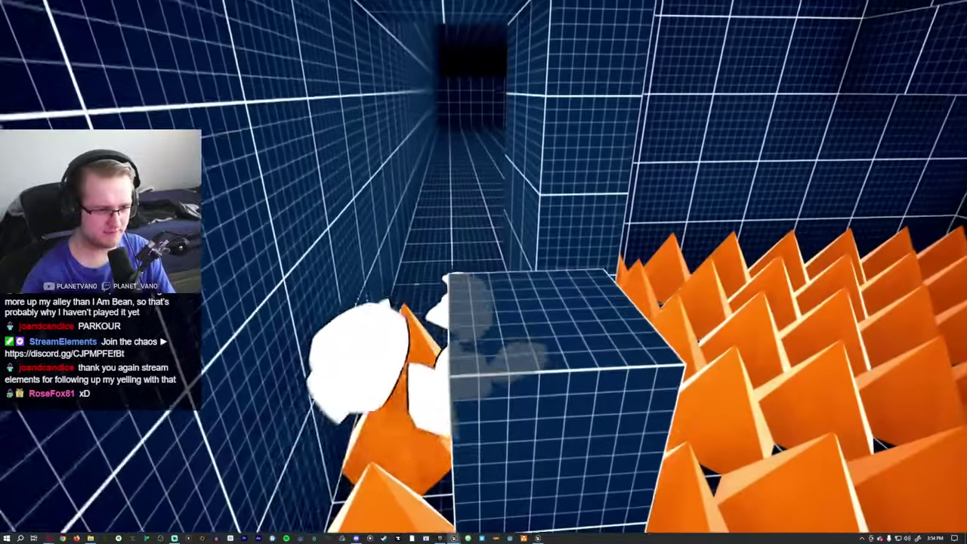
key("Escape")
Examine the pillars, protruding blocks, raised ledge and dividing wall of both spike pits from several angles
right_click_drag(523, 463, 790, 235)
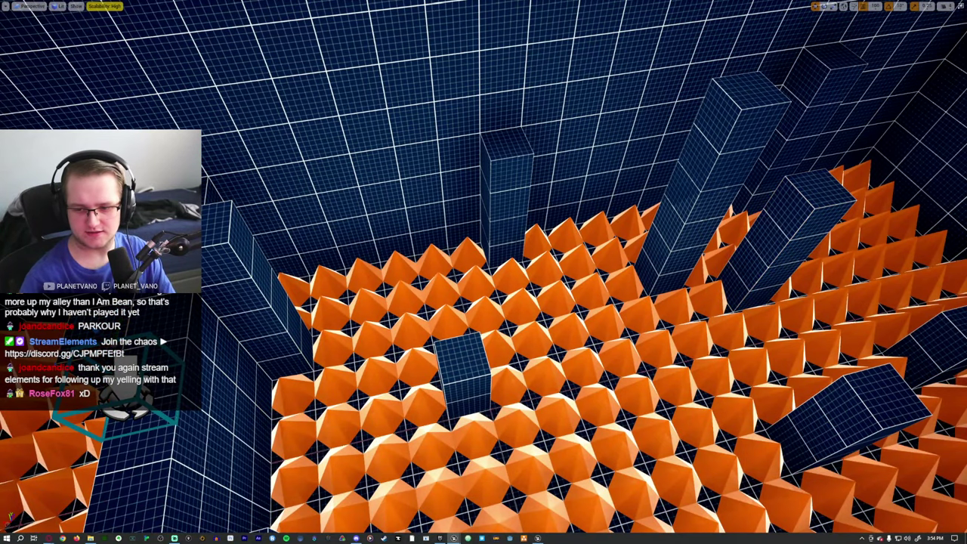
right_click_drag(320, 281, 256, 310)
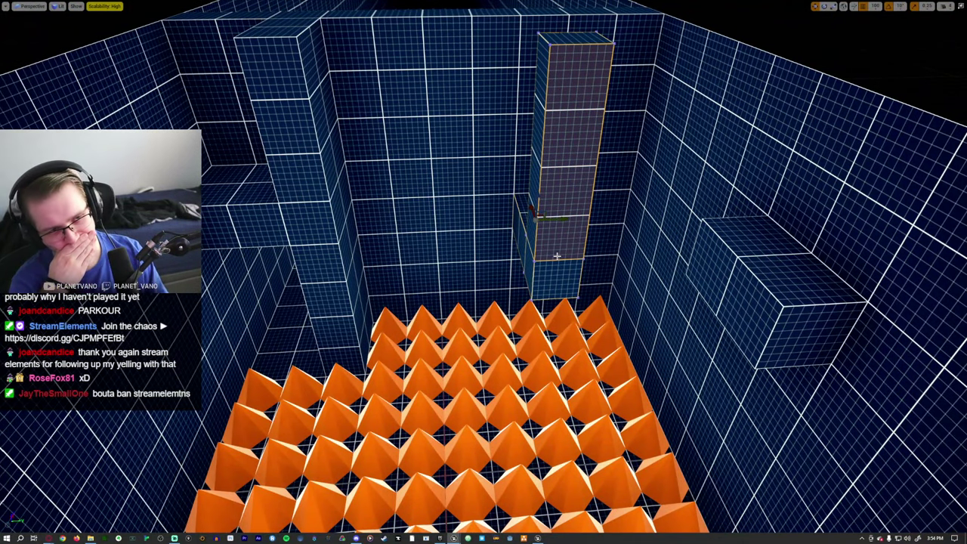
right_click_drag(557, 256, 544, 243)
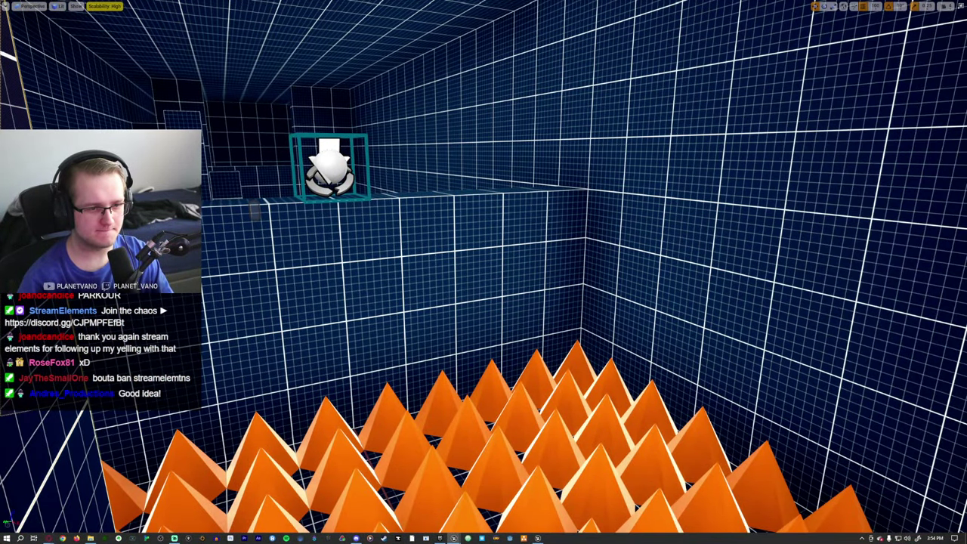
right_click_drag(530, 283, 563, 311)
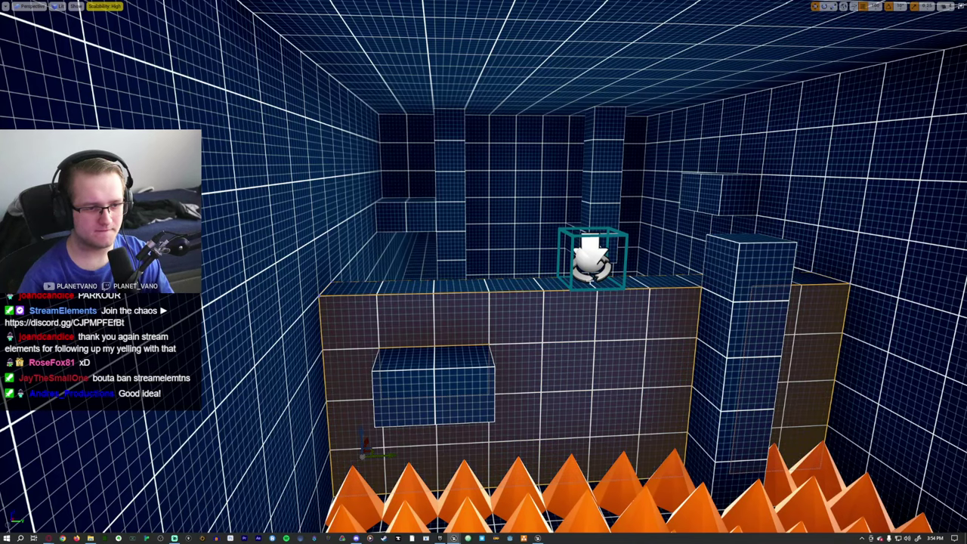
right_click_drag(527, 280, 527, 279)
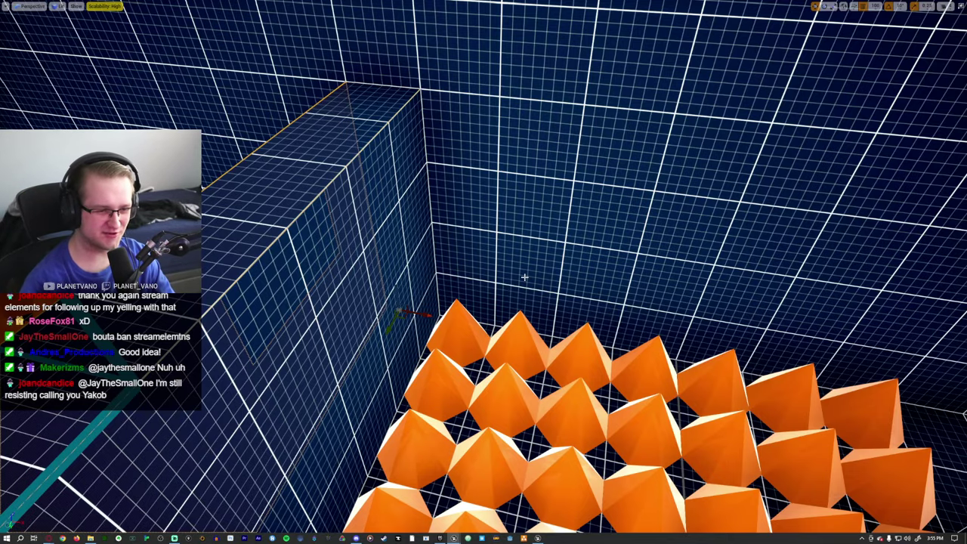
right_click_drag(525, 278, 507, 265)
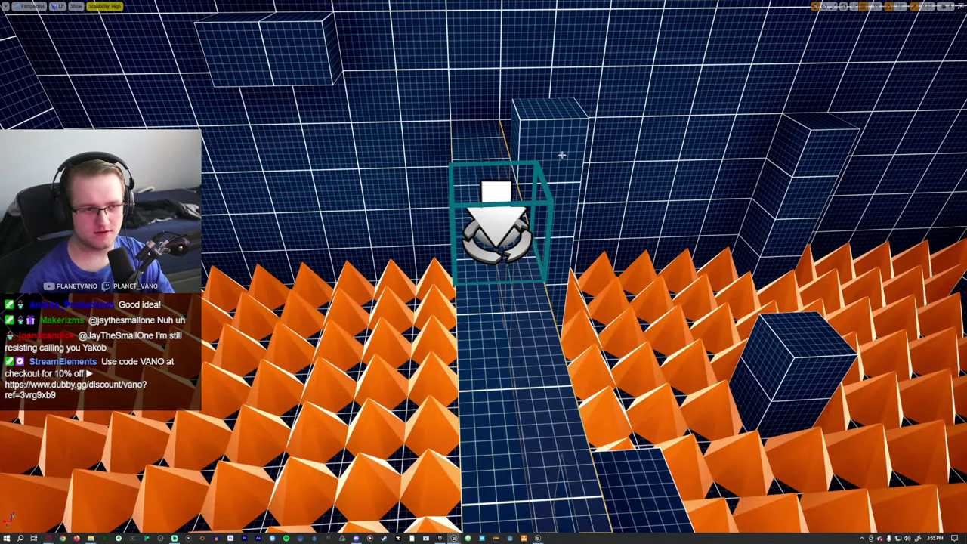
right_click_drag(301, 214, 291, 242)
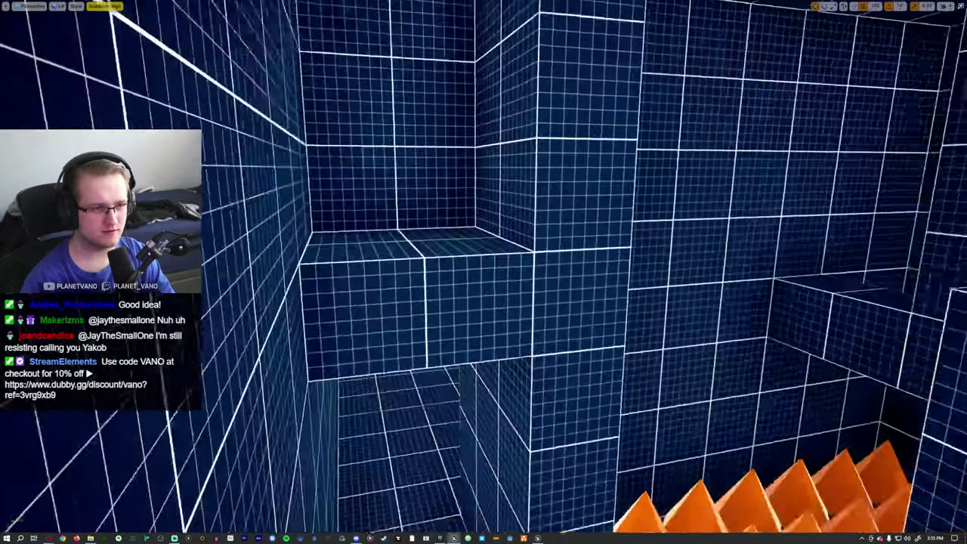
right_click_drag(291, 242, 295, 250)
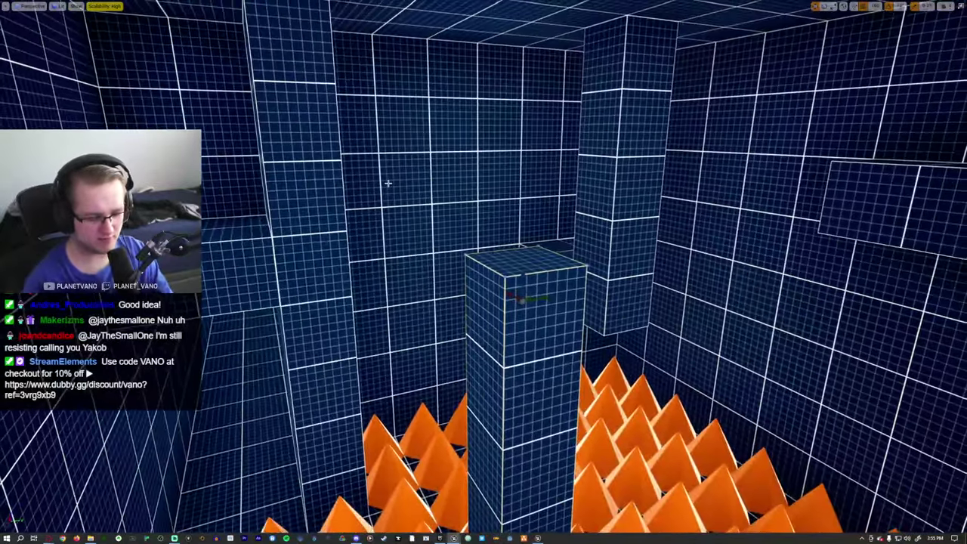
Play-test the second pit from the dividing wall to the raised ledge beside the ceiling-high pillar
key("F11")
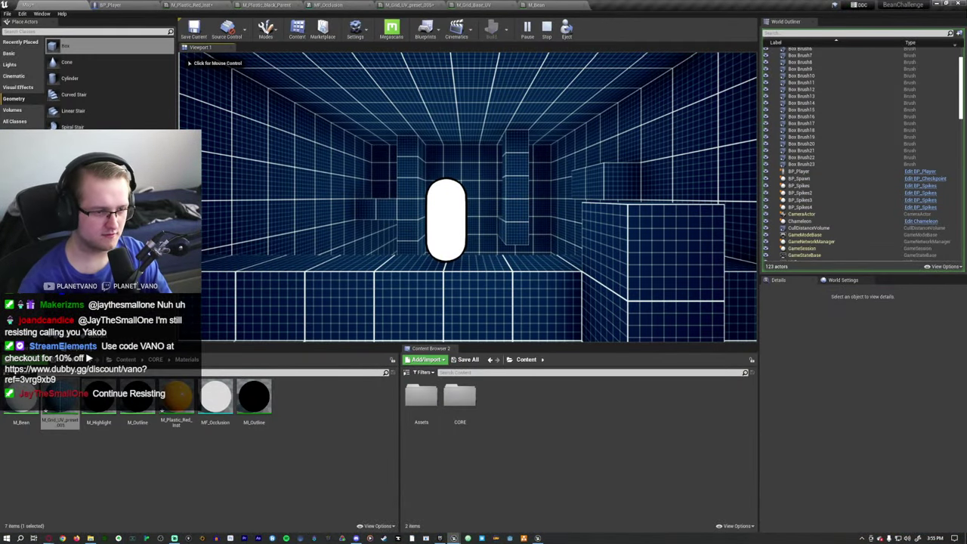
key("F11")
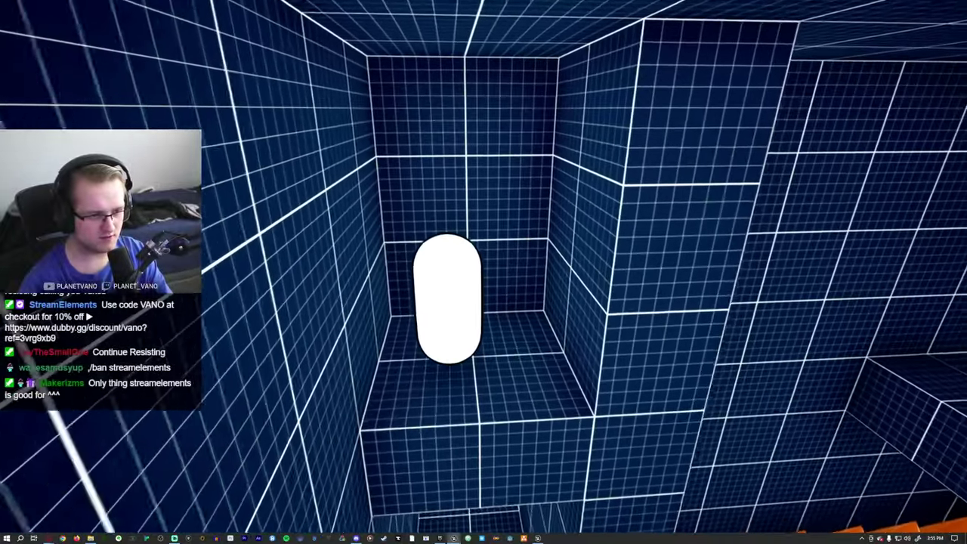
key("Escape")
Raise the low wall standing among the second pit's spikes up to the ceiling using brush editing
right_click_drag(483, 272, 563, 321)
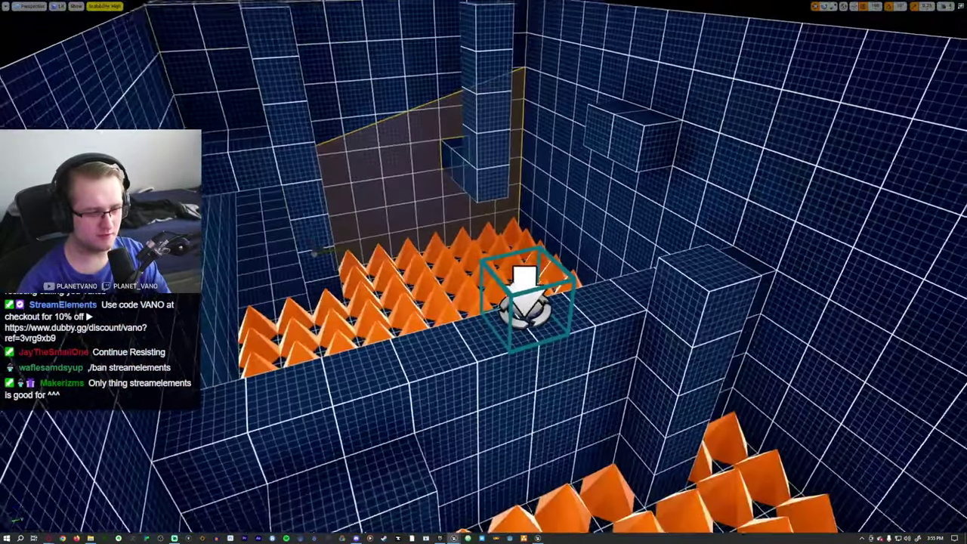
right_click_drag(563, 322, 565, 336)
right_click_drag(455, 321, 559, 332)
left_click(960, 7)
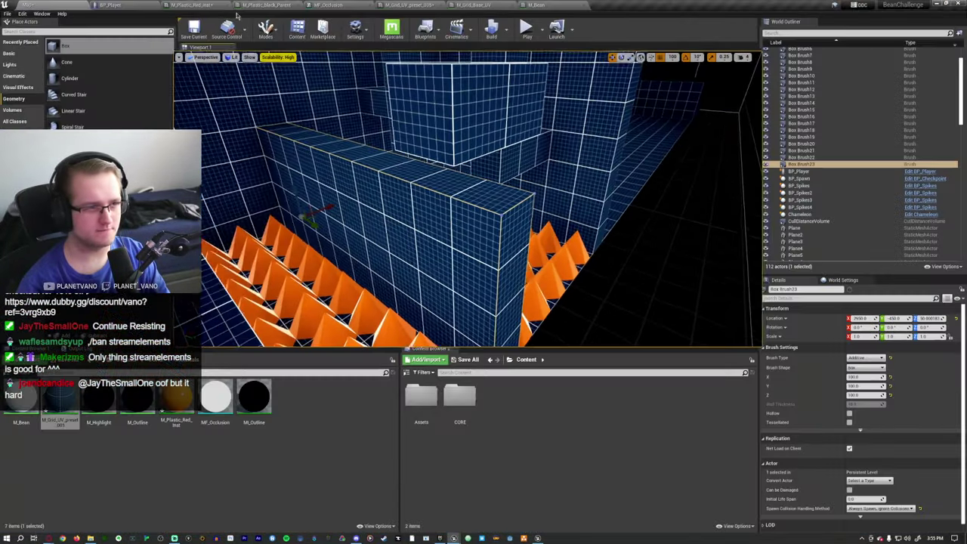
left_click(266, 30)
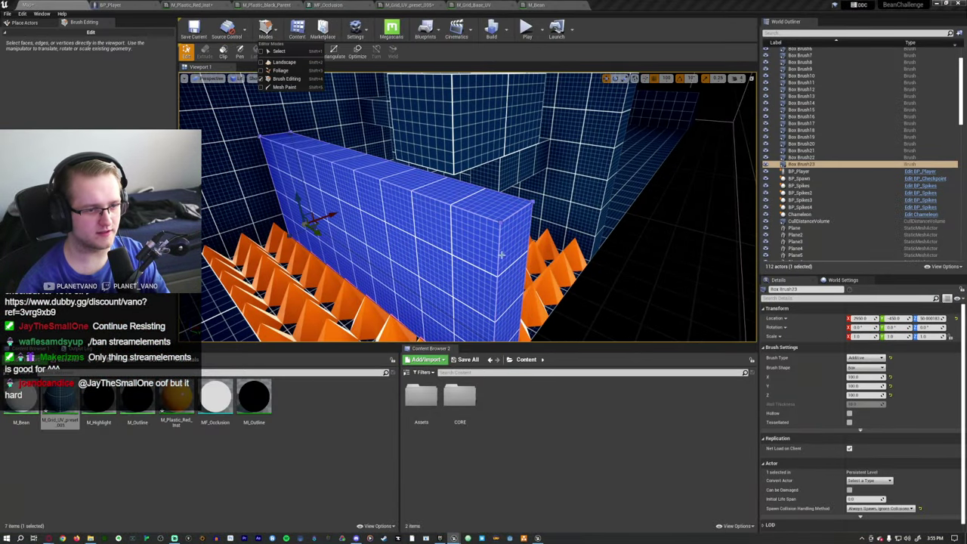
left_click(501, 255)
right_click_drag(502, 255, 499, 246)
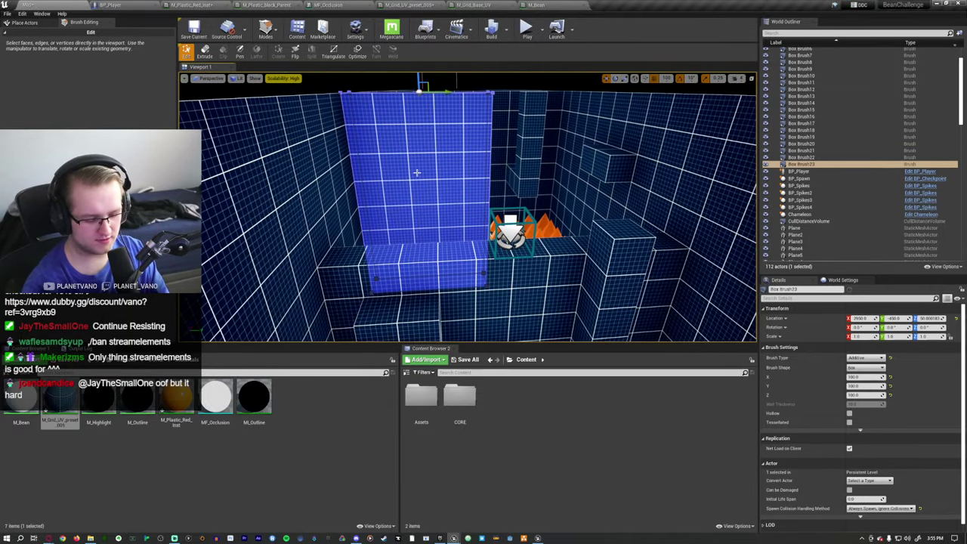
Play-test the jumps from the dividing wall around the new ceiling-high wall in the second pit
key("alt+p")
key("w")
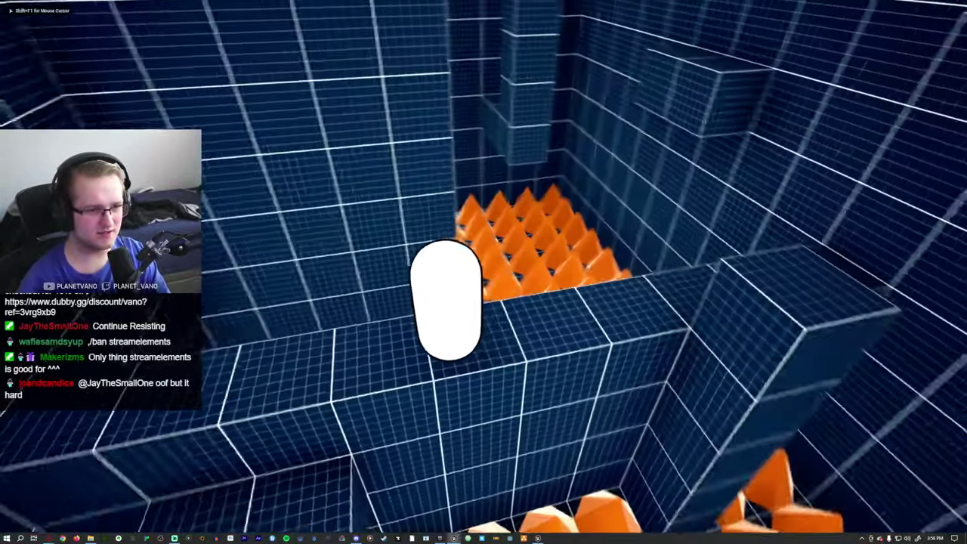
key("w")
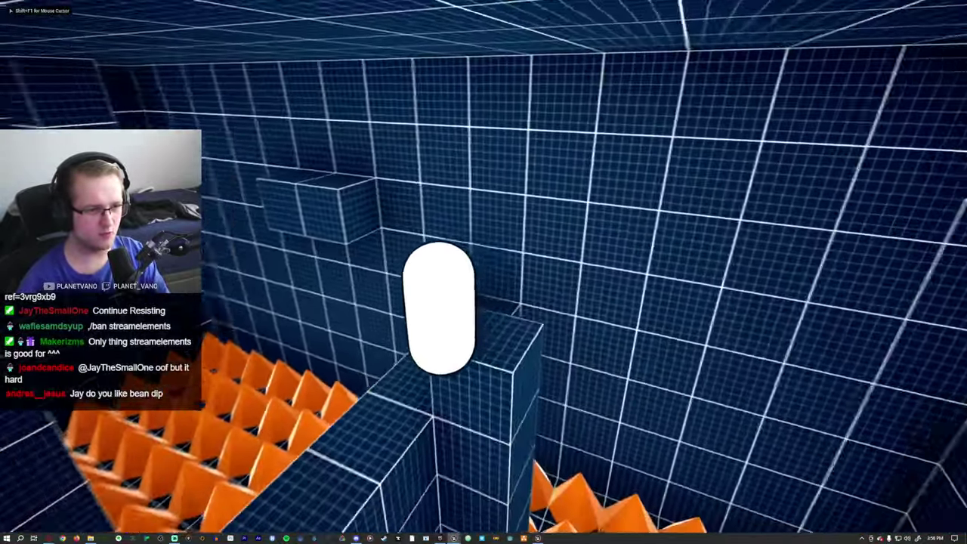
key("w")
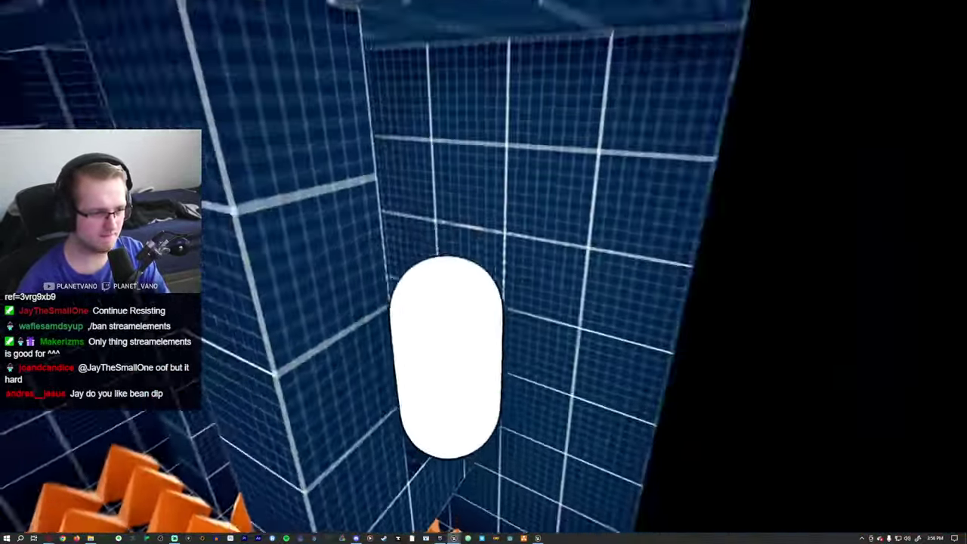
key("w")
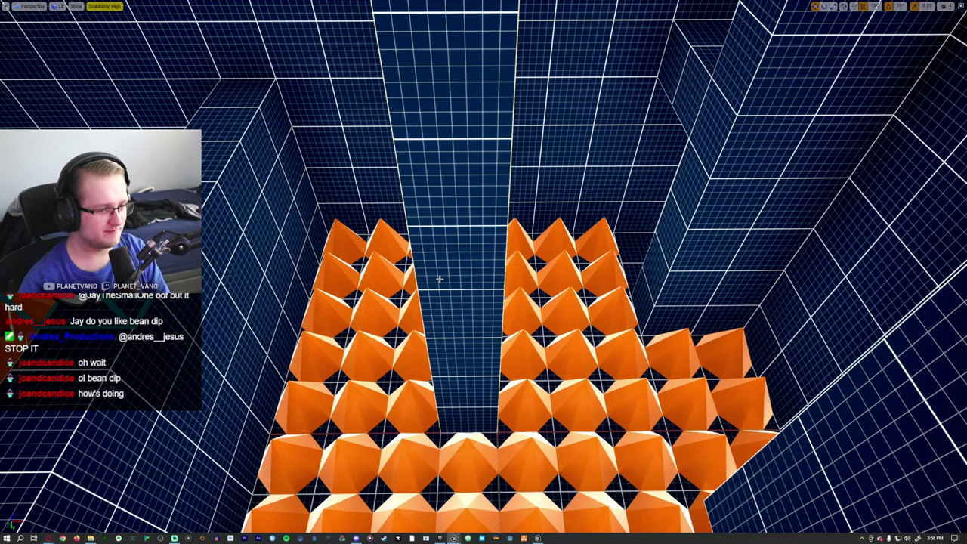
Shift the ceiling-high wall in the second pit sideways toward the dividing wall with the checkpoint
right_click_drag(439, 279, 448, 216)
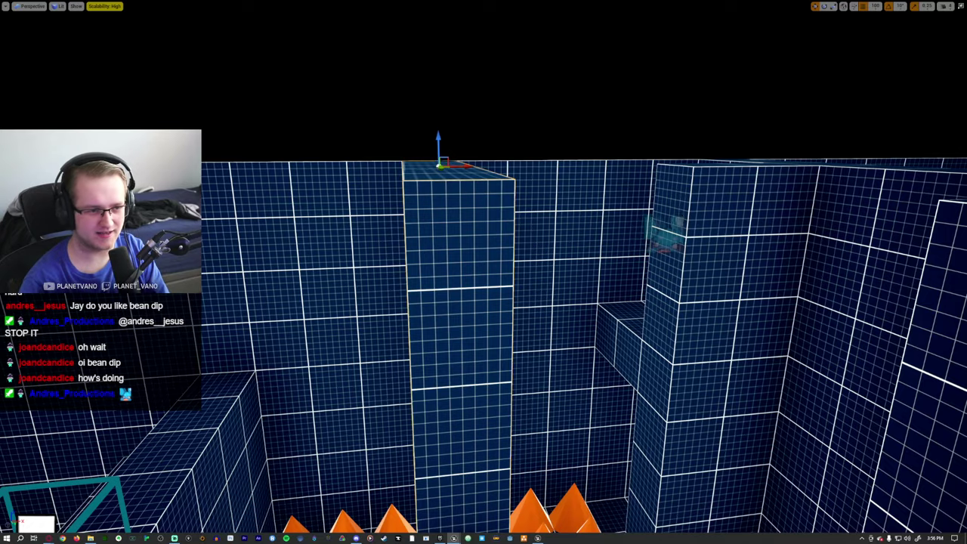
right_click_drag(431, 245, 524, 144)
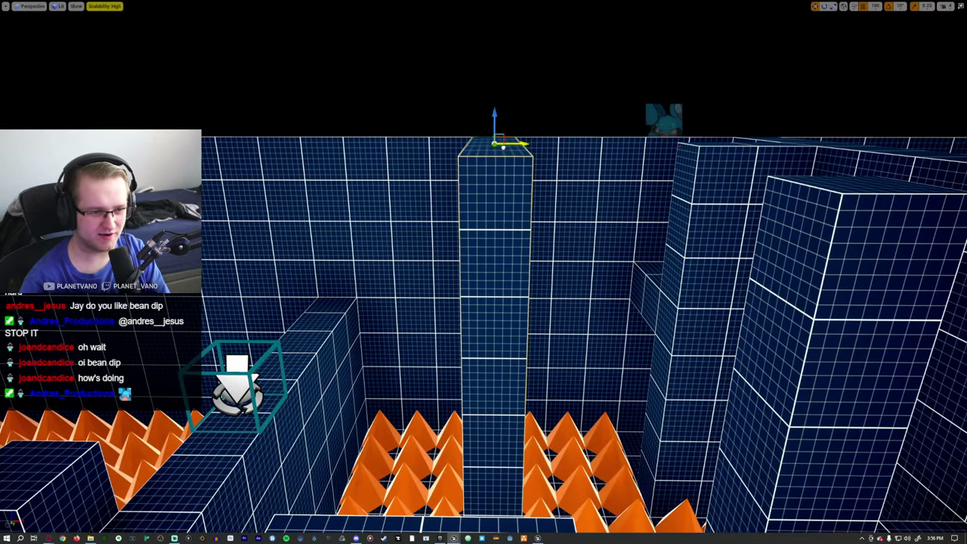
left_click_drag(524, 145, 483, 147)
right_click_drag(484, 147, 499, 196)
right_click_drag(479, 302, 393, 275)
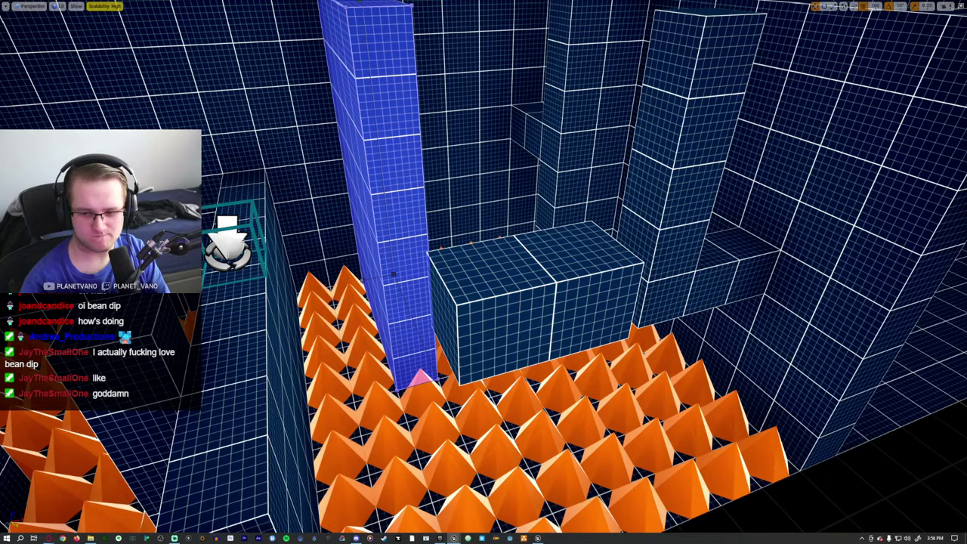
right_click_drag(394, 274, 389, 257)
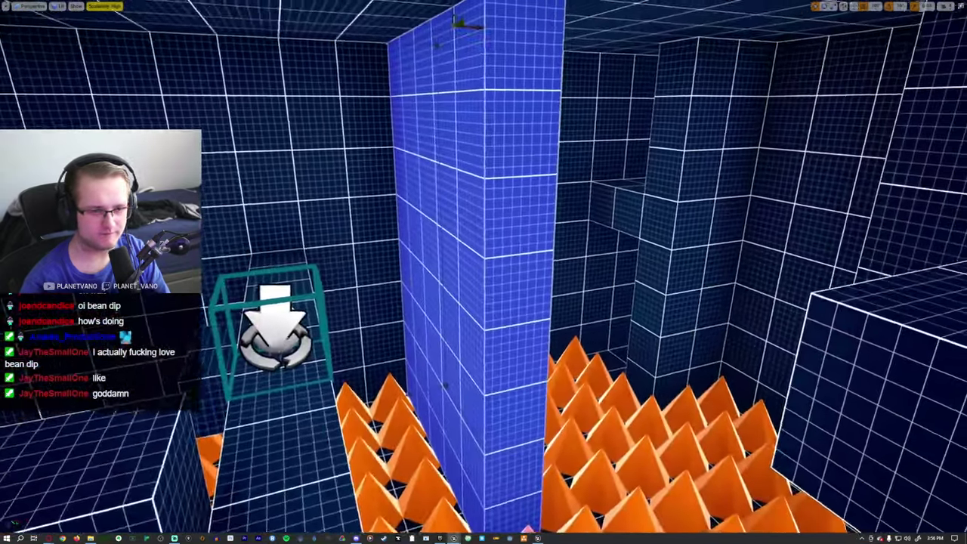
Copy the block protruding from the side wall and place the copy low above the spikes at the ceiling-high wall
right_click_drag(484, 272, 546, 210)
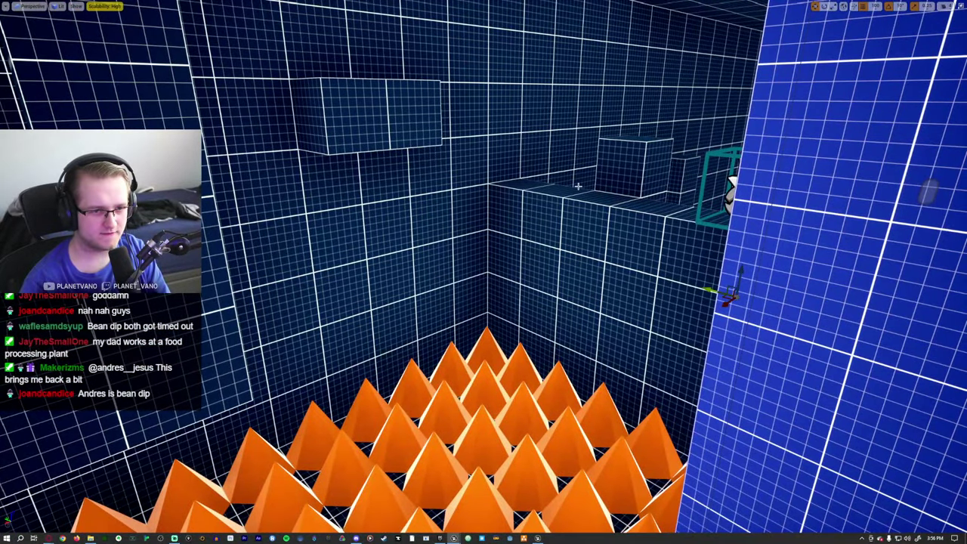
left_click(413, 129)
right_click_drag(414, 130, 462, 143)
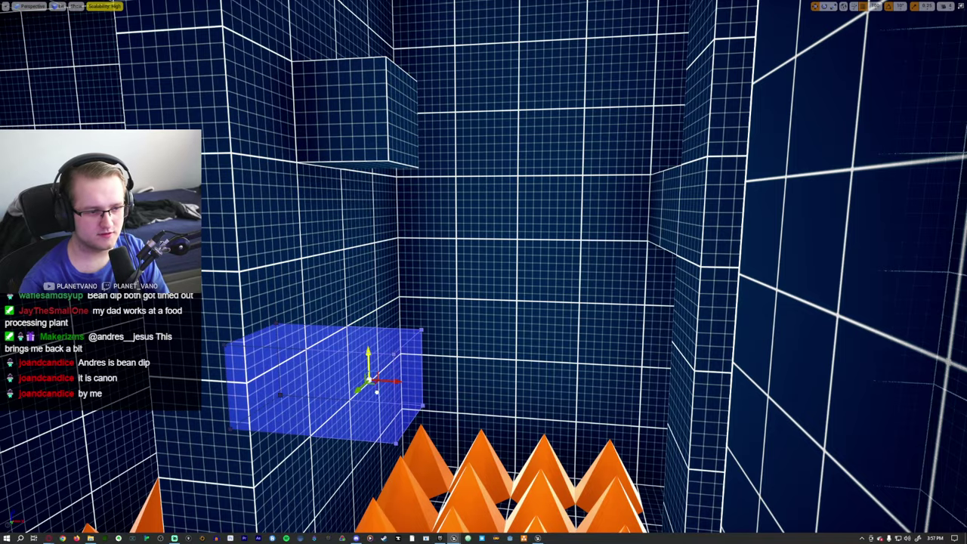
key("End")
right_click_drag(439, 363, 439, 375)
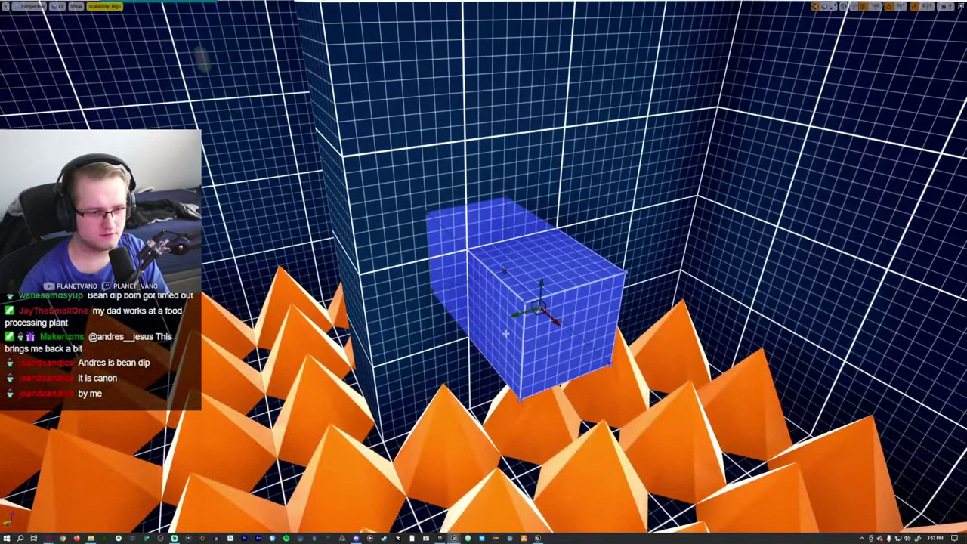
Adjust the end face of the copied block above the spikes and raise its top face by one large grid square
mouse_move(630, 272)
right_mouse_down()
mouse_move(624, 281)
mouse_move(618, 272)
right_mouse_up()
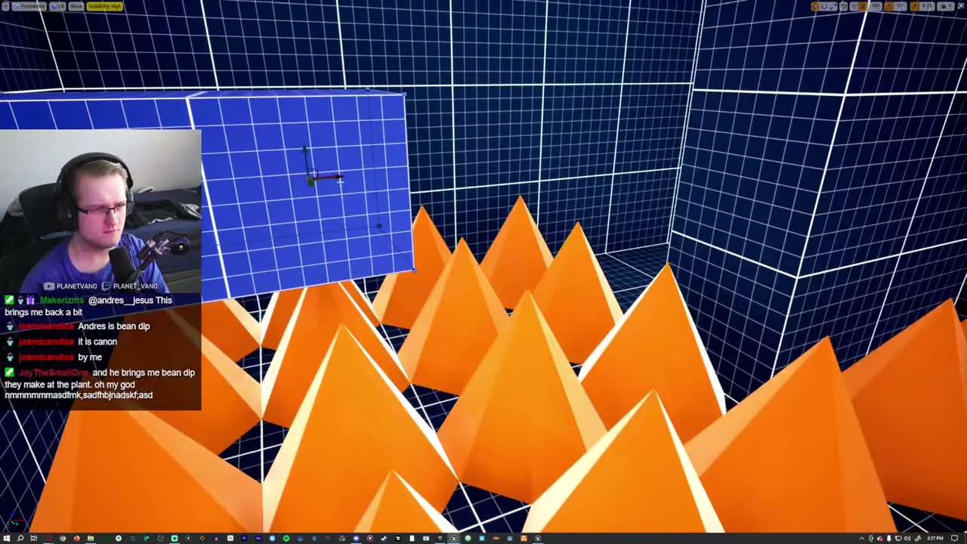
right_click_drag(340, 181, 453, 189)
left_click(440, 191)
left_click_drag(515, 193, 560, 201)
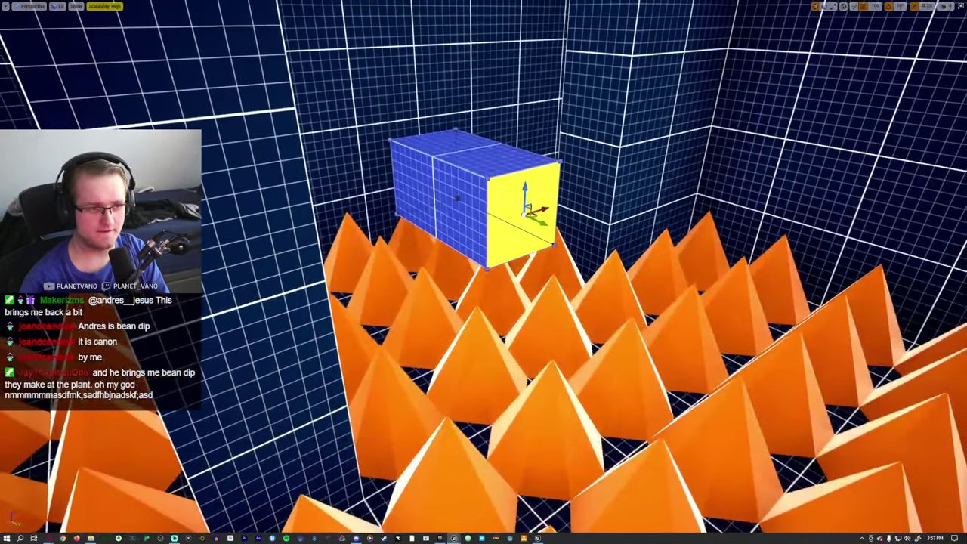
left_click(476, 147)
left_click_drag(477, 147, 473, 54)
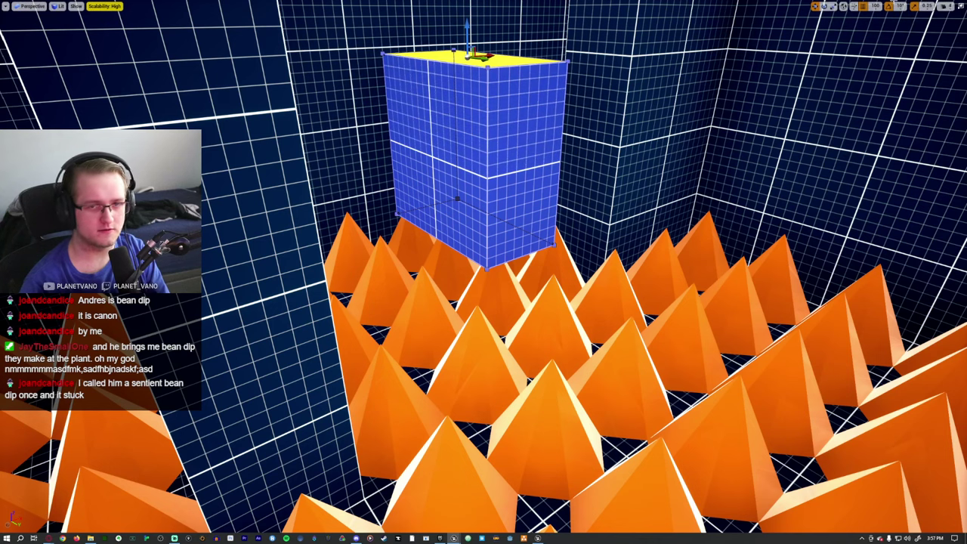
Leave brush editing and move the heightened block copy to X 2950 and Z 50
key("F11")
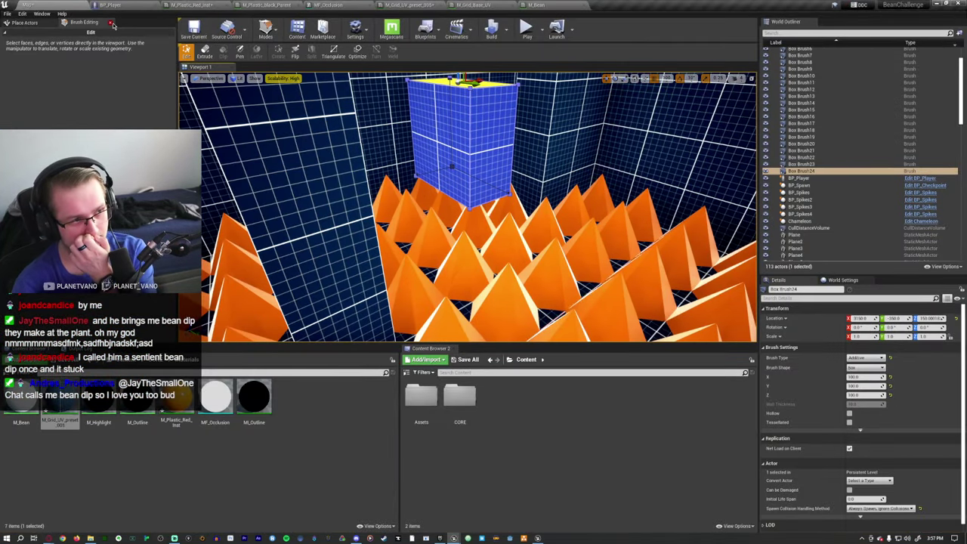
left_click(112, 24)
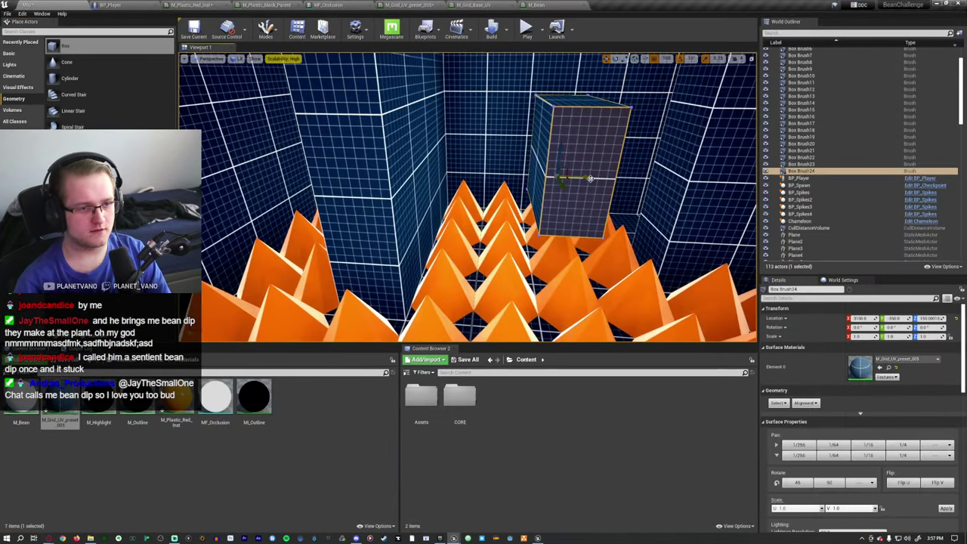
right_click_drag(492, 179, 492, 179)
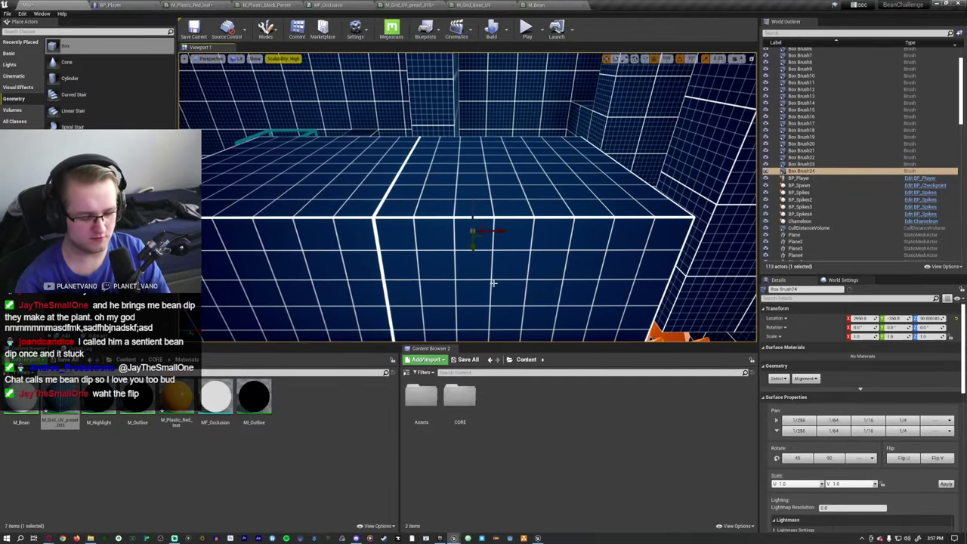
Play-test the second spike pit with the raised block copy at the ceiling-high wall
key("F11")
key("alt+p")
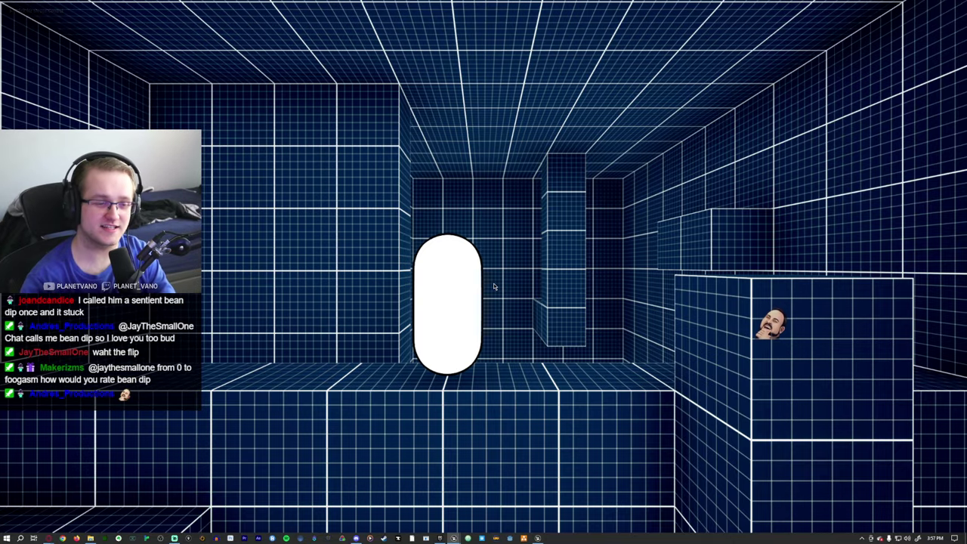
left_click(492, 288)
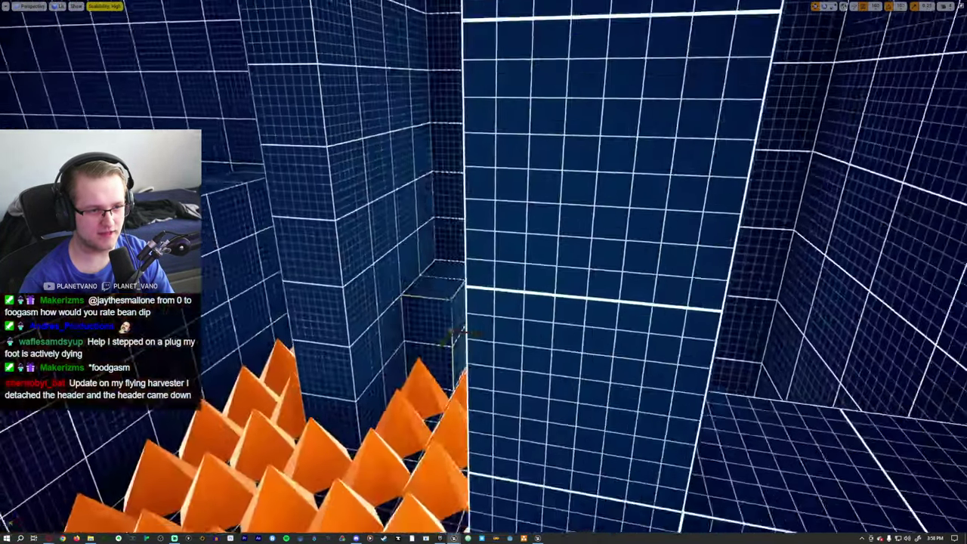
Shift the hanging pillar at the second pit's far wall sideways, away from the side wall, and play-test the jump from the checkpoint
scroll(498, 252, "down", 4)
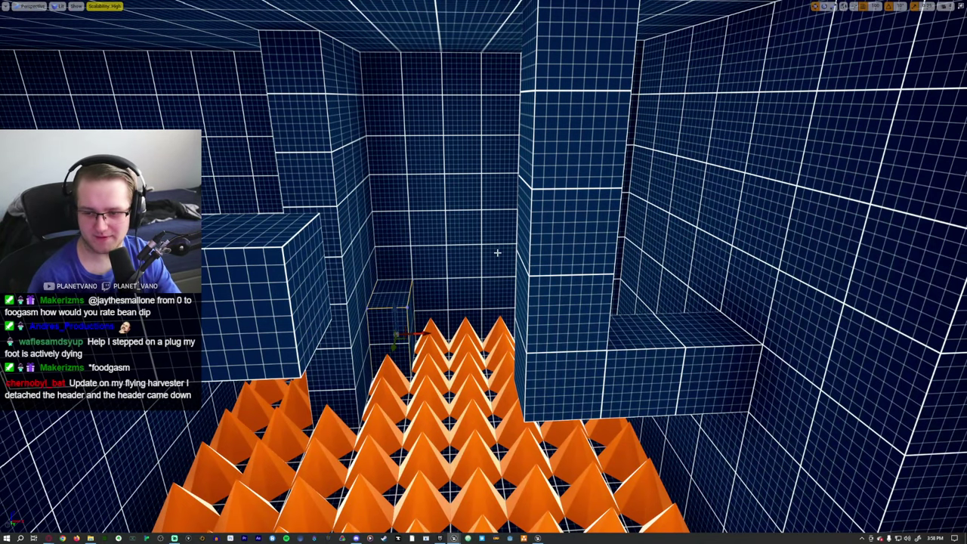
right_click_drag(497, 253, 496, 246)
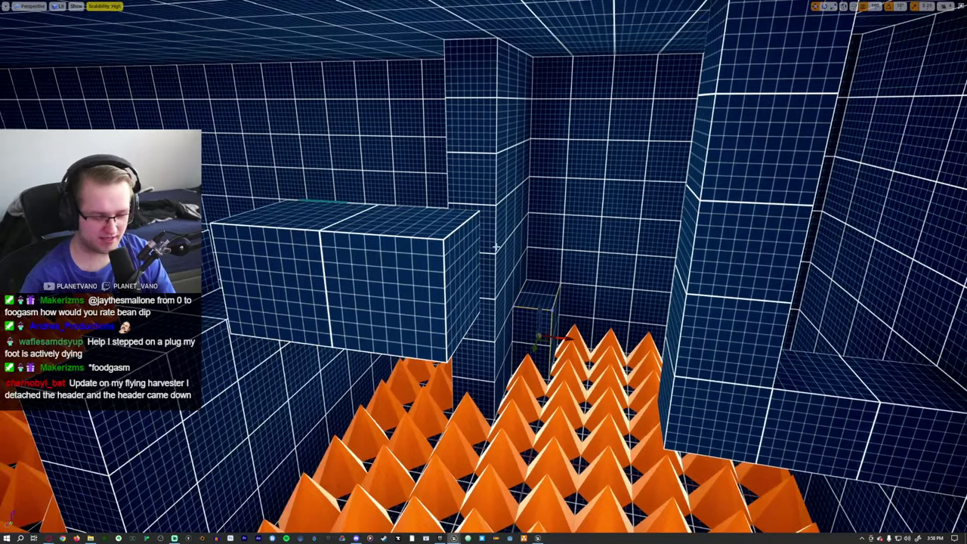
key("F11")
key("F11")
key("F11")
key("alt+p")
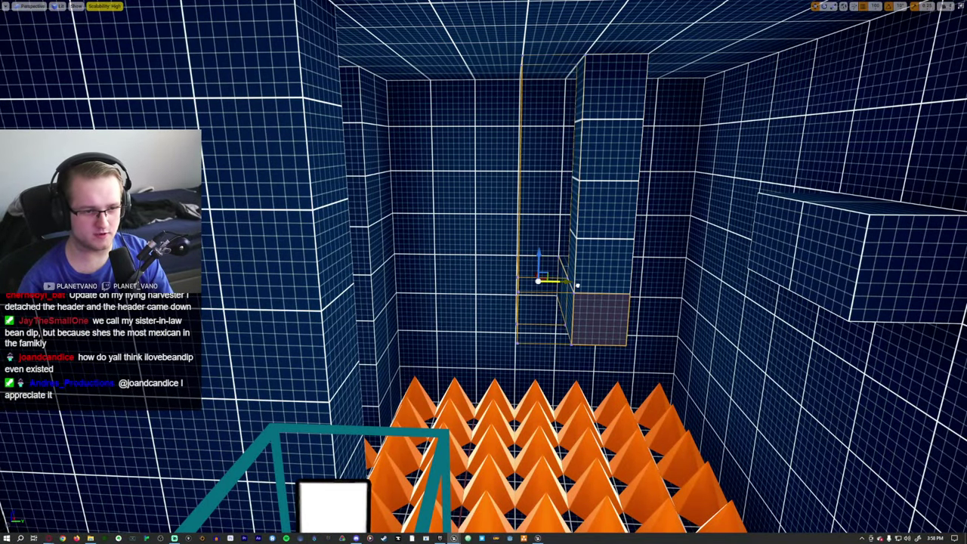
key("alt+p")
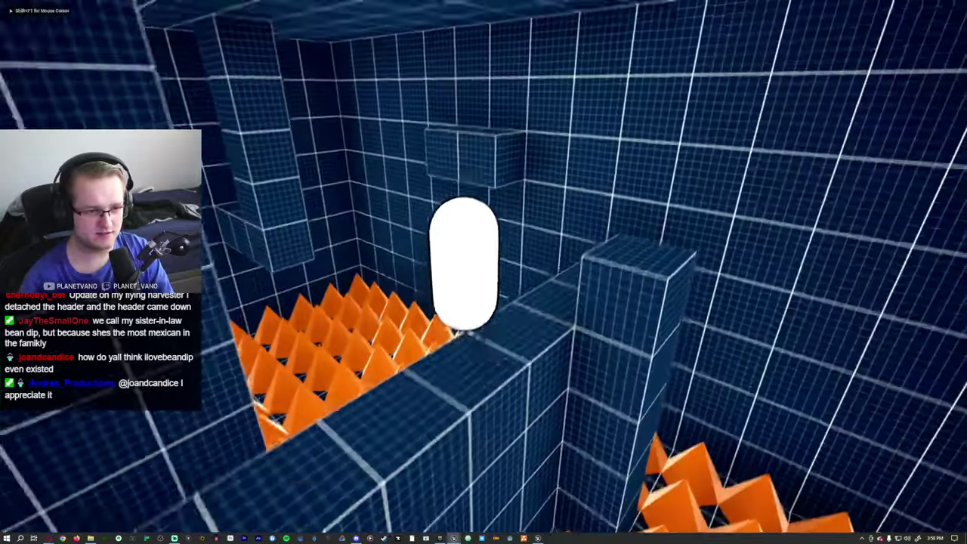
key("w")
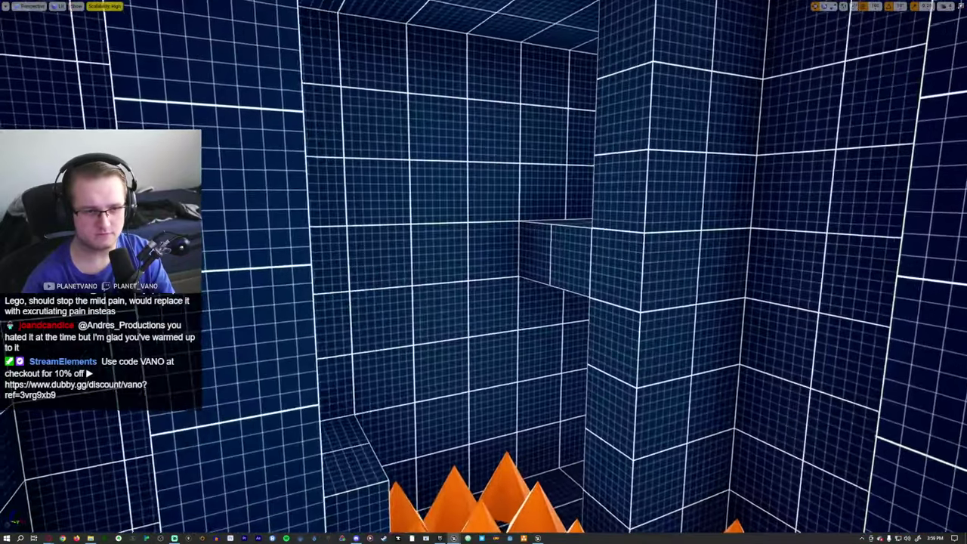
Add a cube-shaped block copy in the second pit and place it against the front of the hanging pillar
right_click_drag(602, 274, 601, 274)
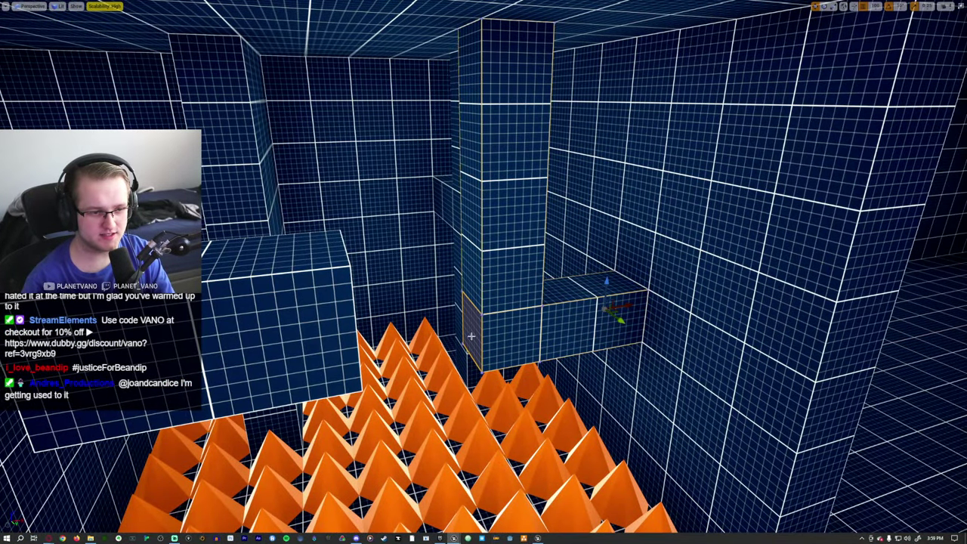
right_click_drag(469, 289, 505, 293)
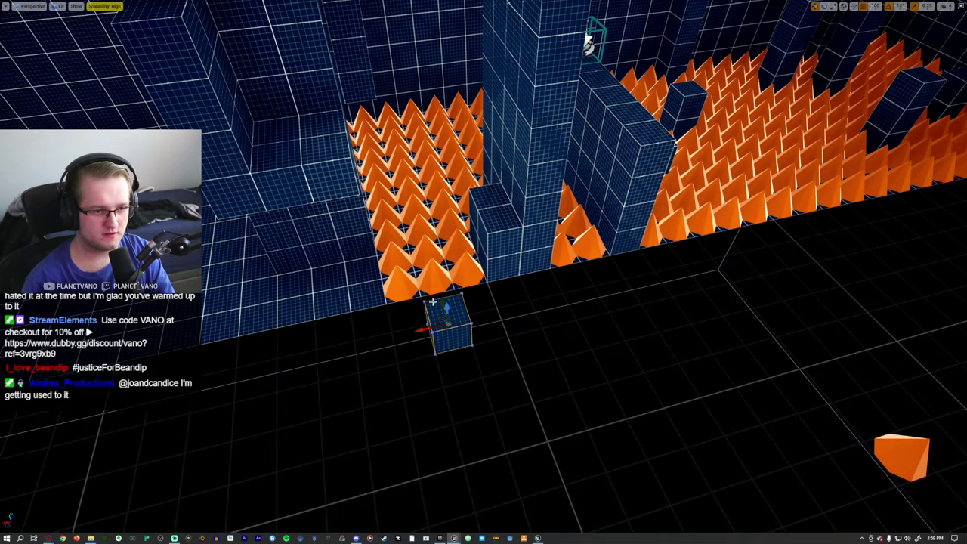
right_click_drag(506, 293, 506, 292)
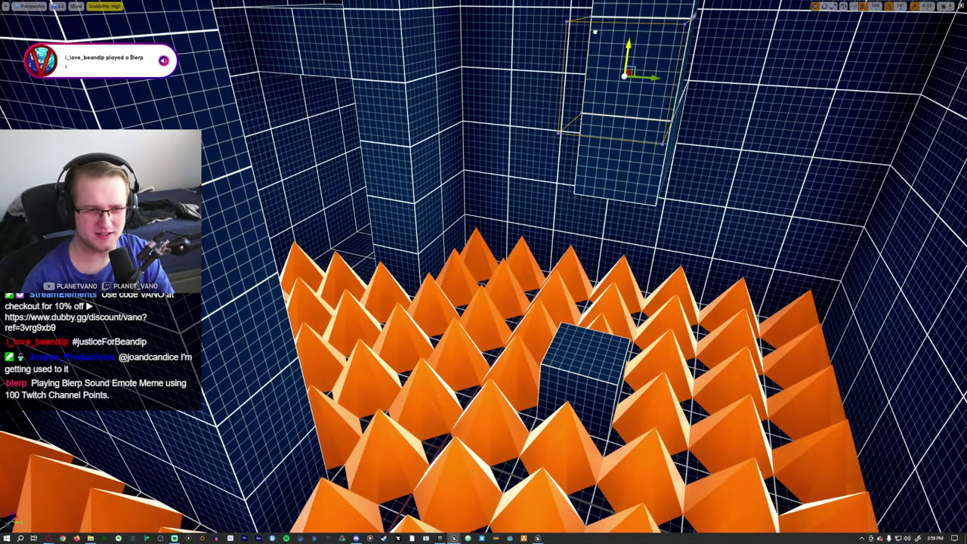
right_click_drag(506, 293, 506, 292)
Play-test the second pit's jumps from the checkpoint wall over the side-wall block and the hanging pillar, then return to editing
key("alt+p")
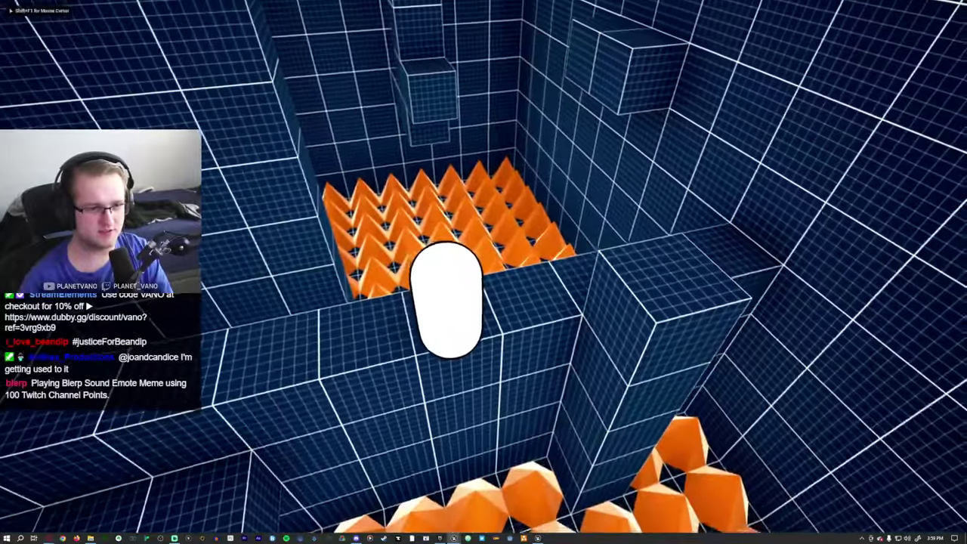
key("w")
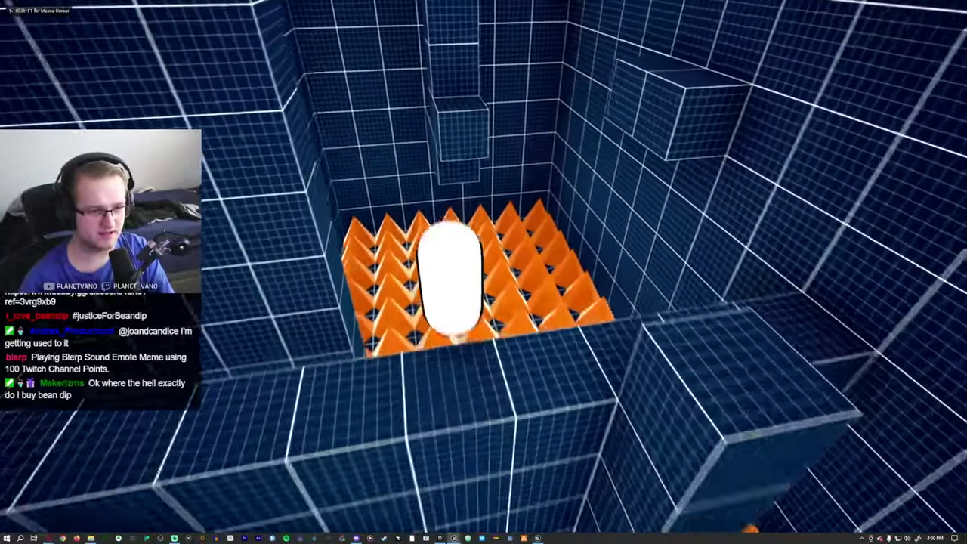
key("w")
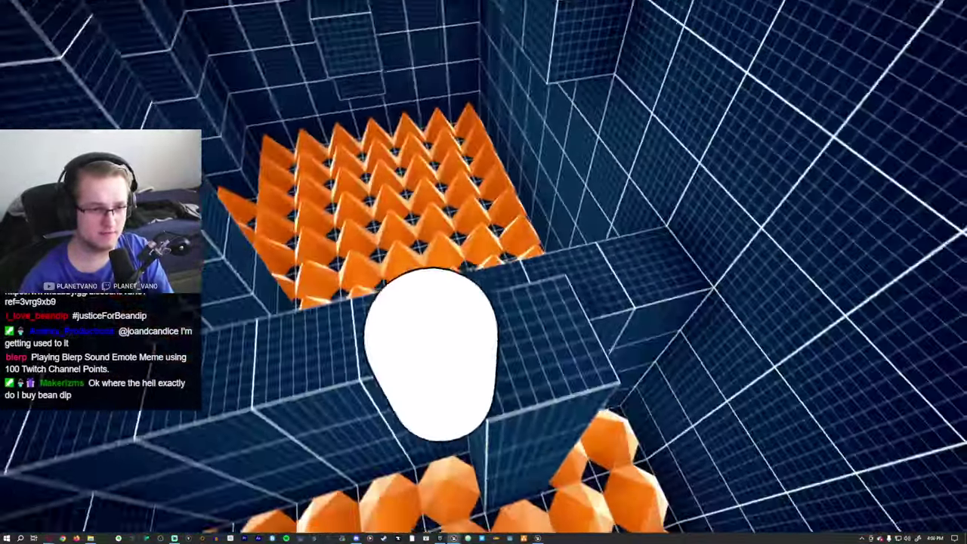
key("space")
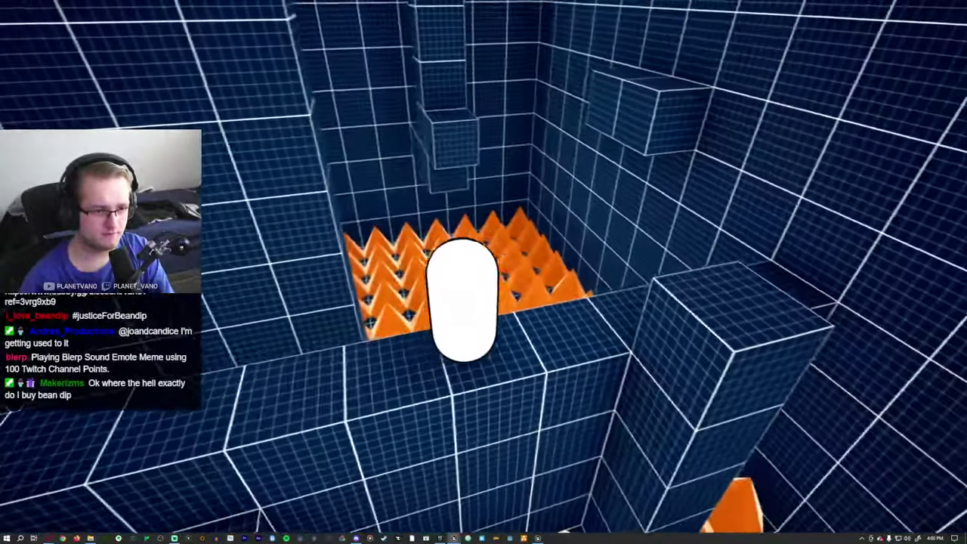
key("w")
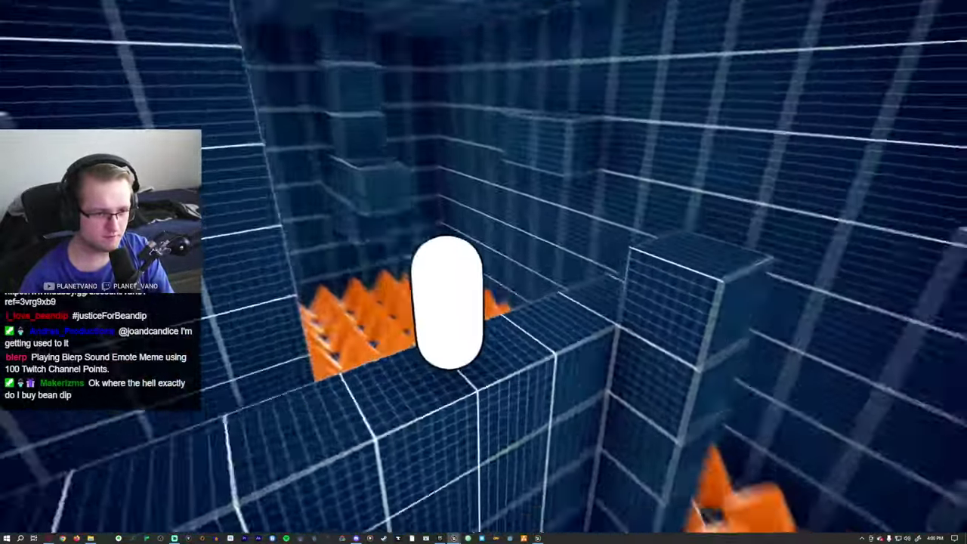
key("w")
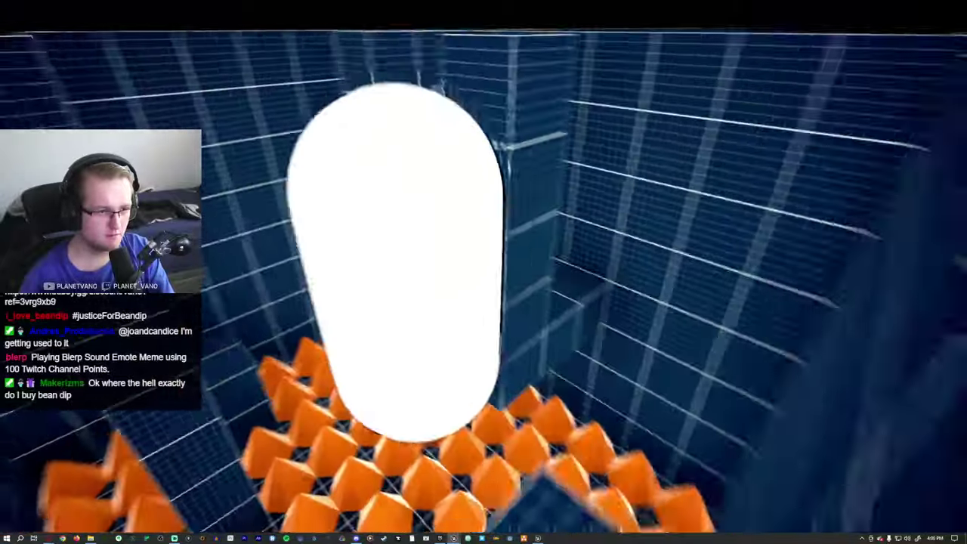
key("w")
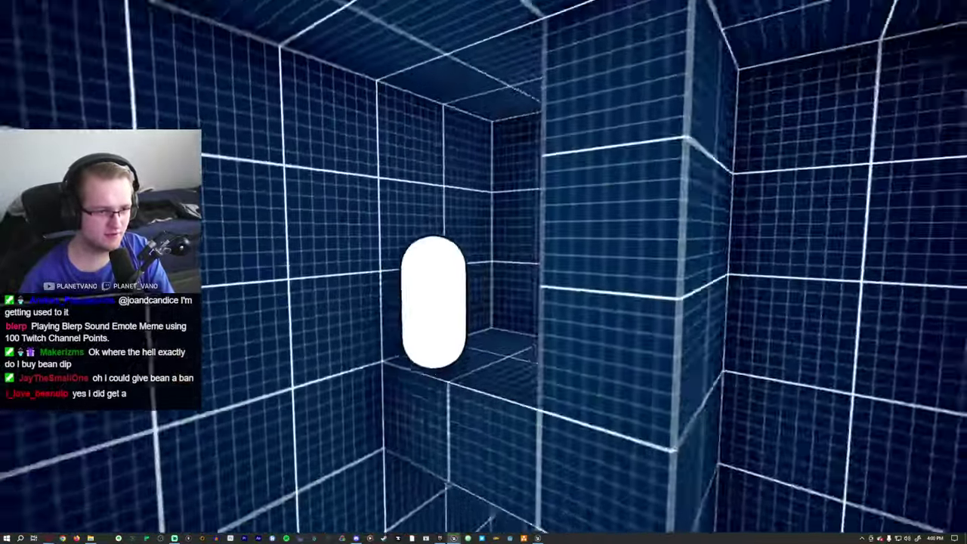
key("w")
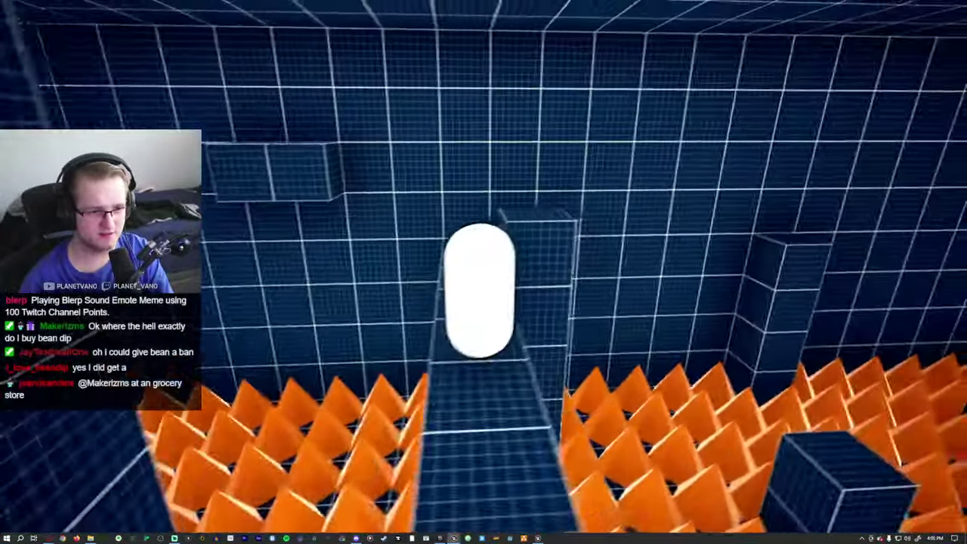
key("Escape")
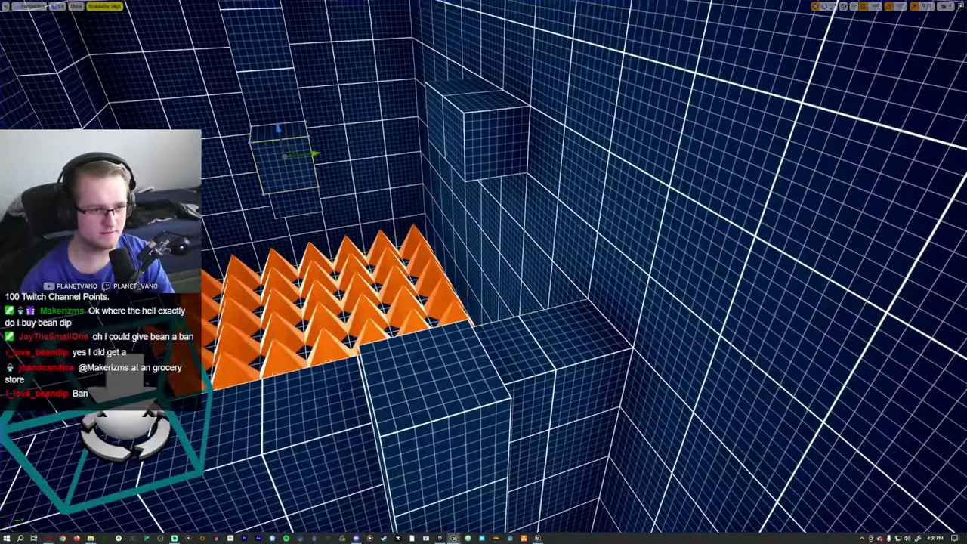
Lower the block protruding from the second pit's side wall by about one large grid square
scroll(653, 234, "down", 5)
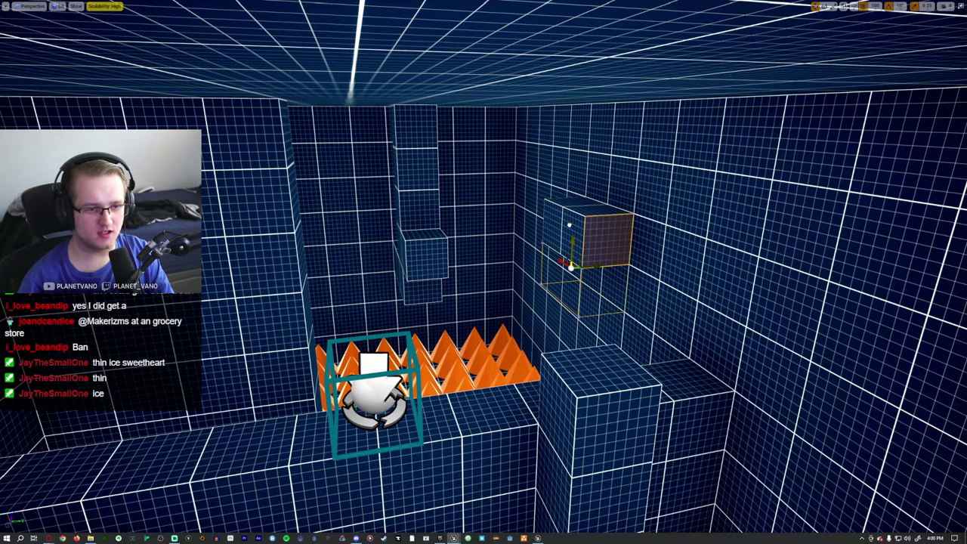
right_click_drag(596, 259, 620, 255)
key("F11")
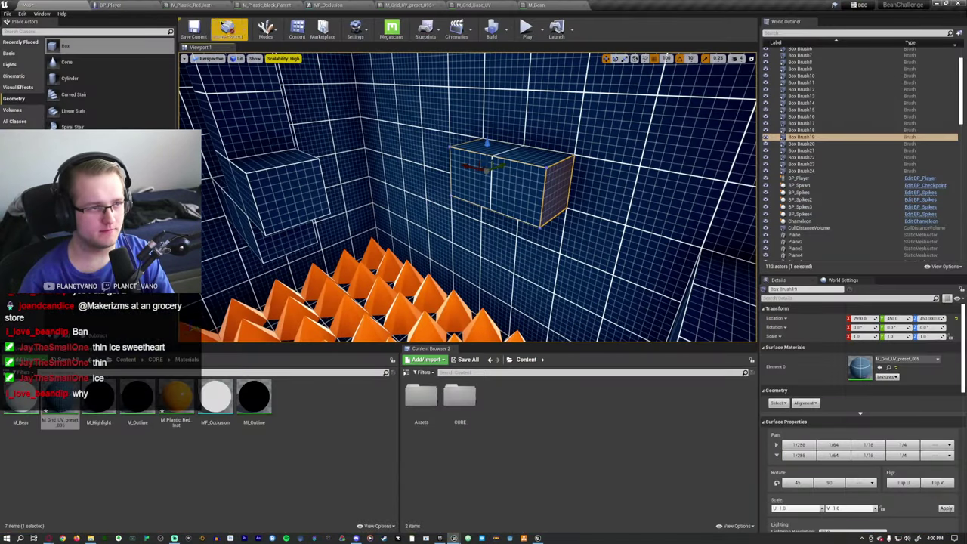
Shorten the side-wall block by one large grid square in brush editing, leave the mode and save the pending changes
left_click(274, 36)
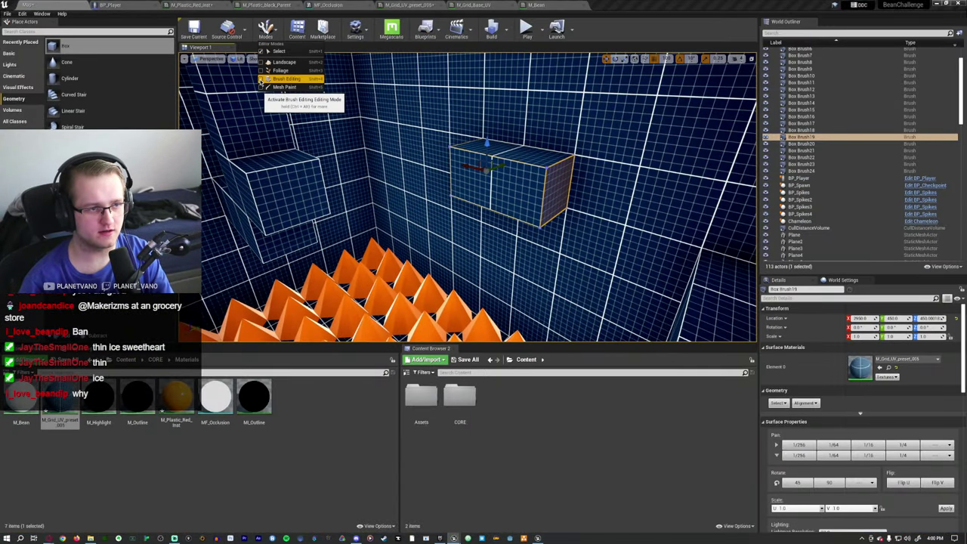
left_click(291, 104)
left_click(550, 198)
left_click_drag(532, 198, 488, 184)
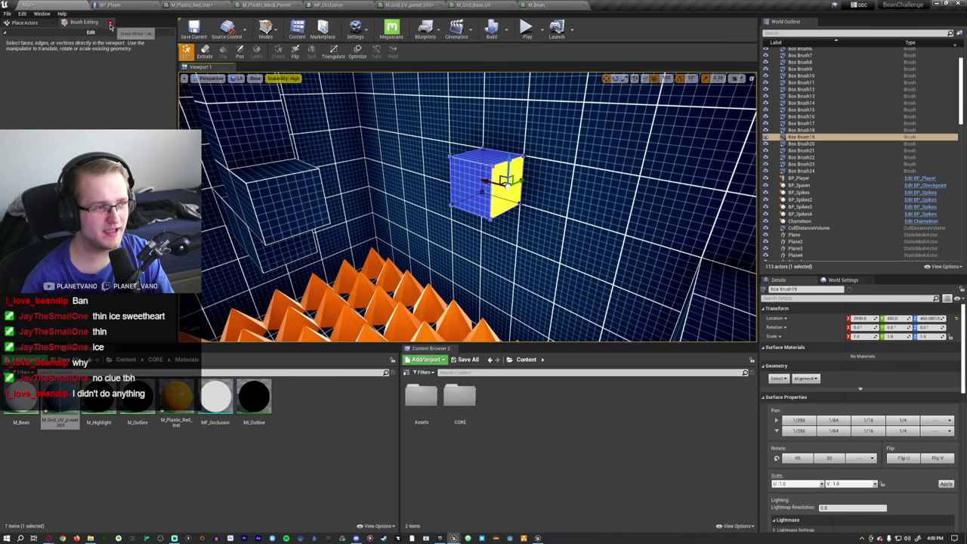
key("shift+1")
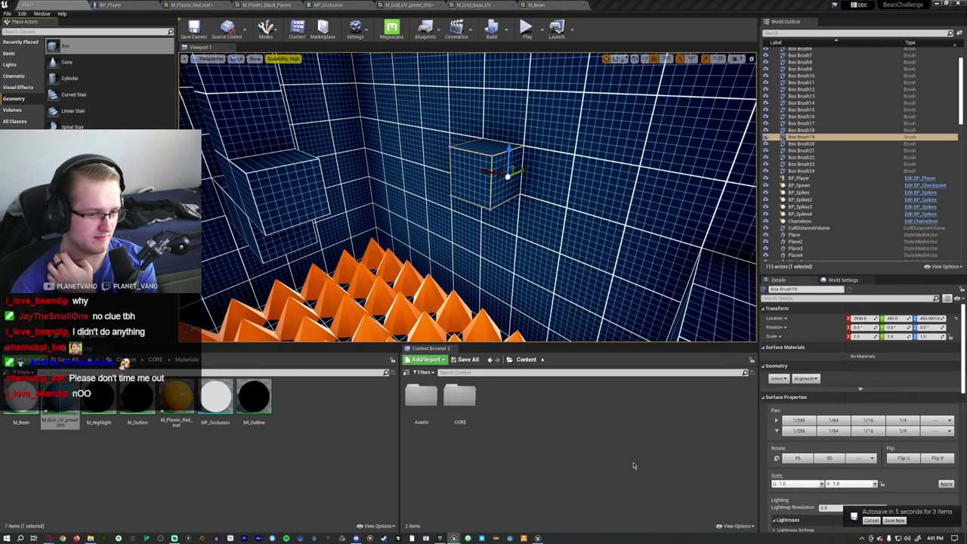
left_click(899, 521)
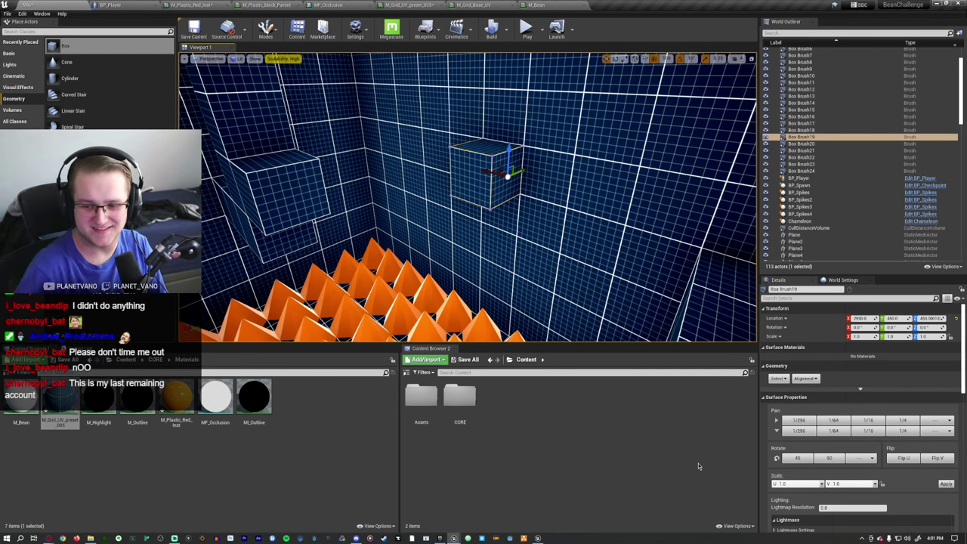
Move the cube from the hanging pillar to the open end of the ceiling-high wall and play-test the section
key("Page_Up")
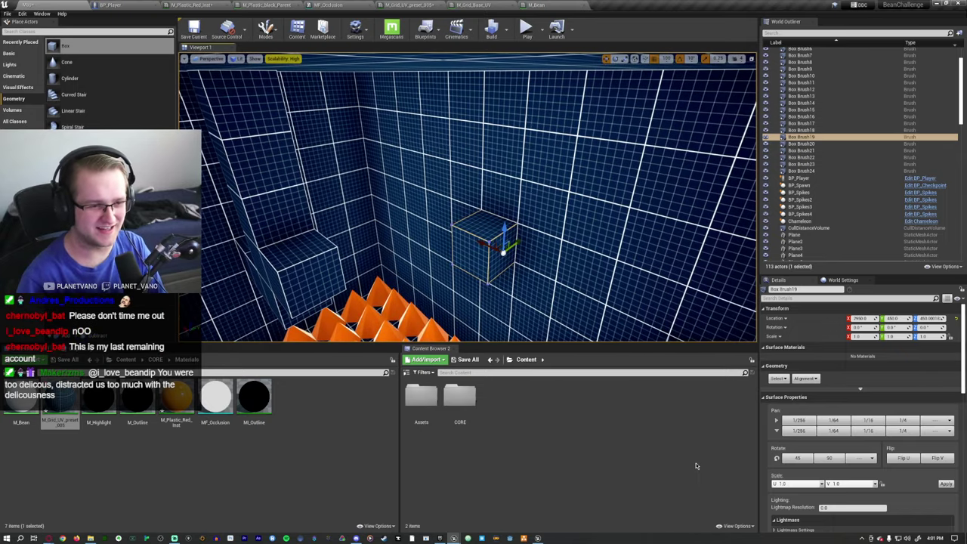
key("Page_Down")
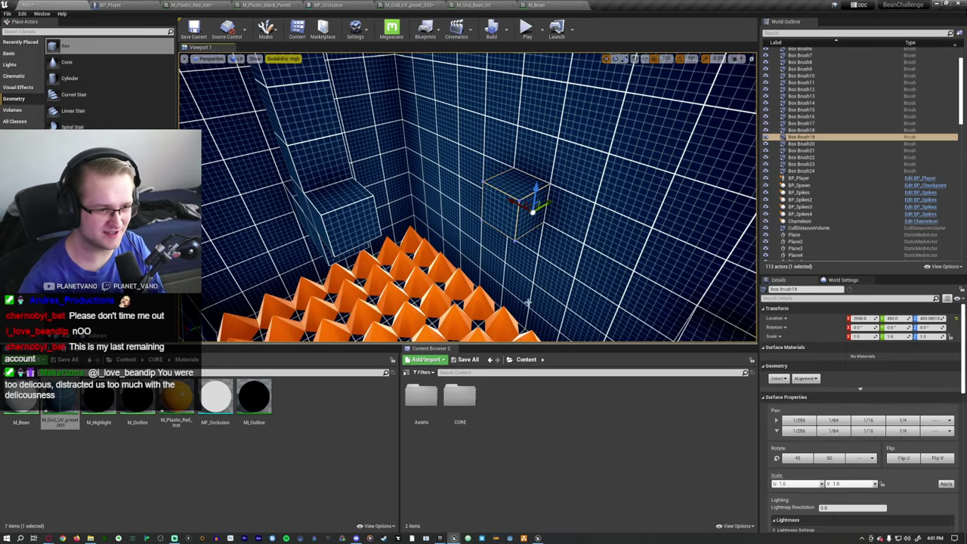
right_click_drag(426, 244, 426, 243)
left_click(580, 252)
right_click_drag(580, 252, 586, 279)
key("alt+p")
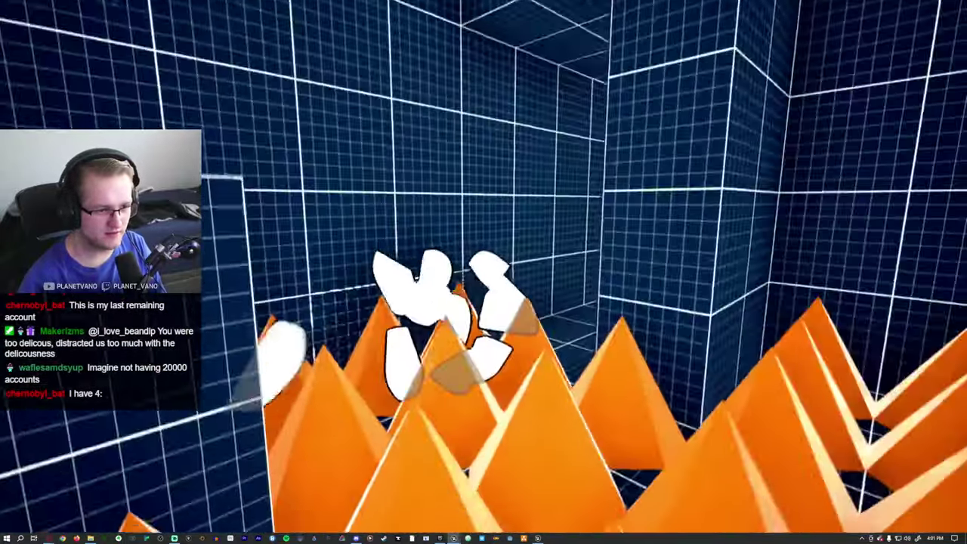
key("Escape")
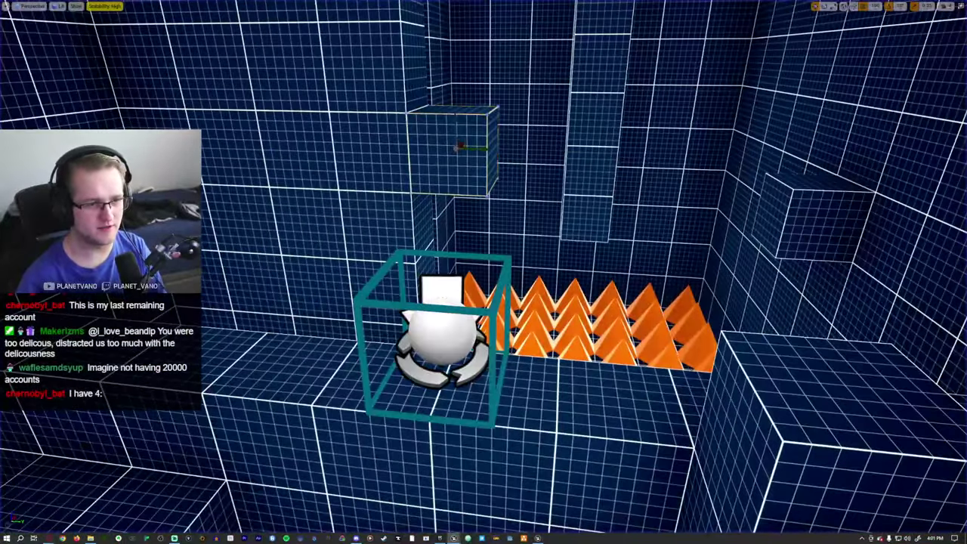
Undo the cube move and the side-wall block's shortening, and place the cube on the ceiling-high wall's side facing away from the checkpoint
right_click_drag(479, 213, 480, 214)
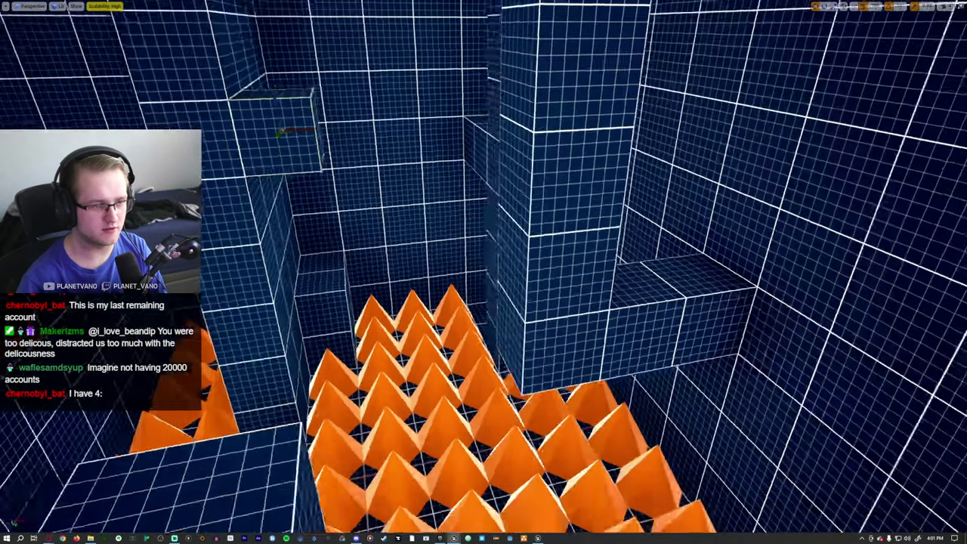
right_click_drag(479, 214, 461, 219)
key("ctrl+z")
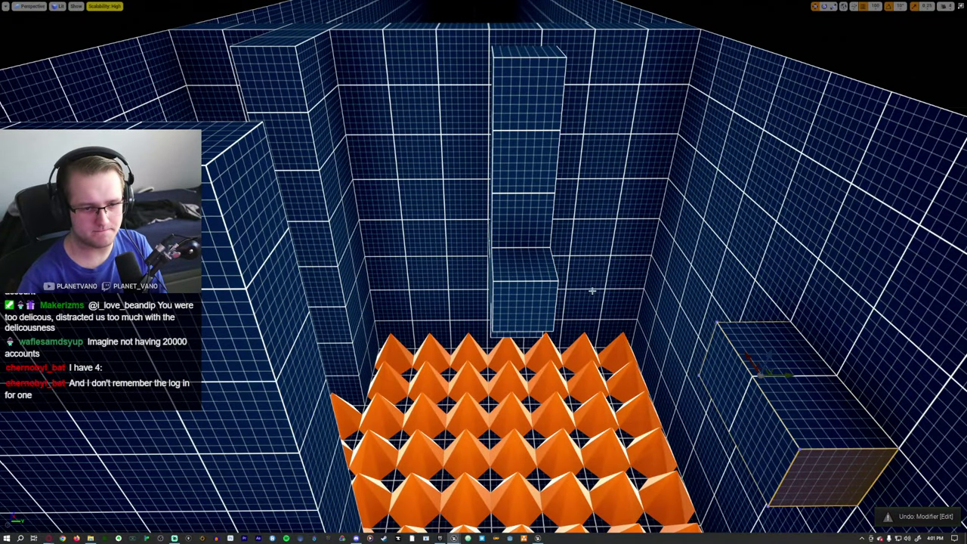
right_click_drag(550, 290, 550, 289)
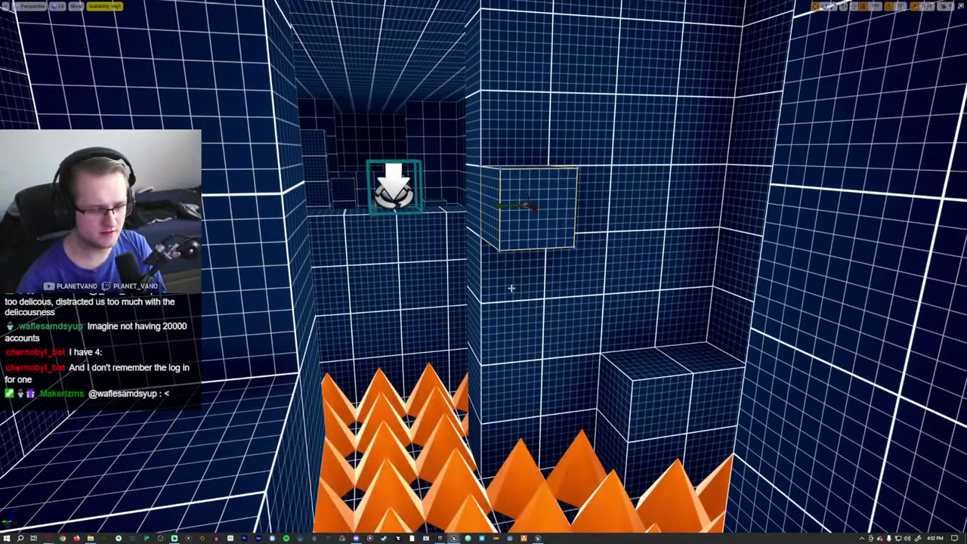
Play-test the second pit with the cube behind the ceiling-high wall and end the session
key("alt+p")
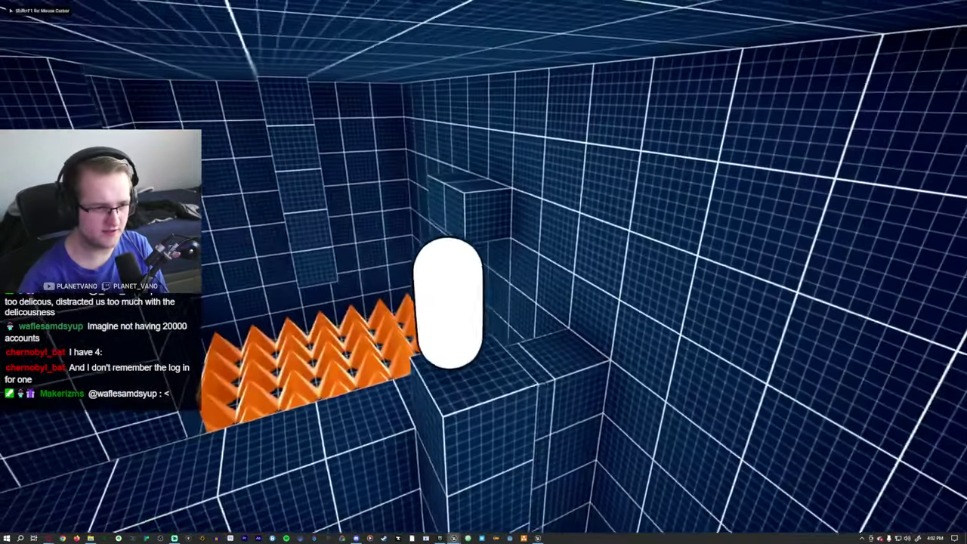
key("w")
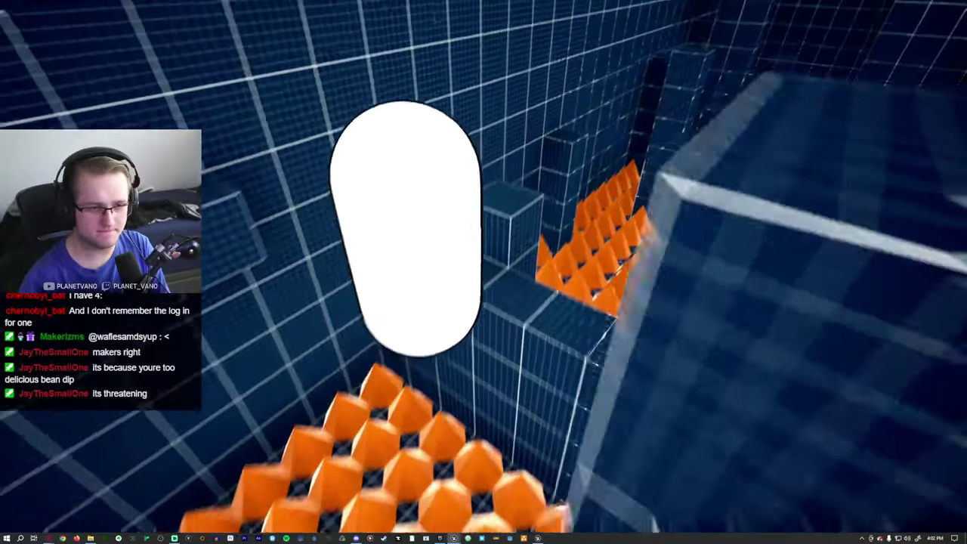
key("Escape")
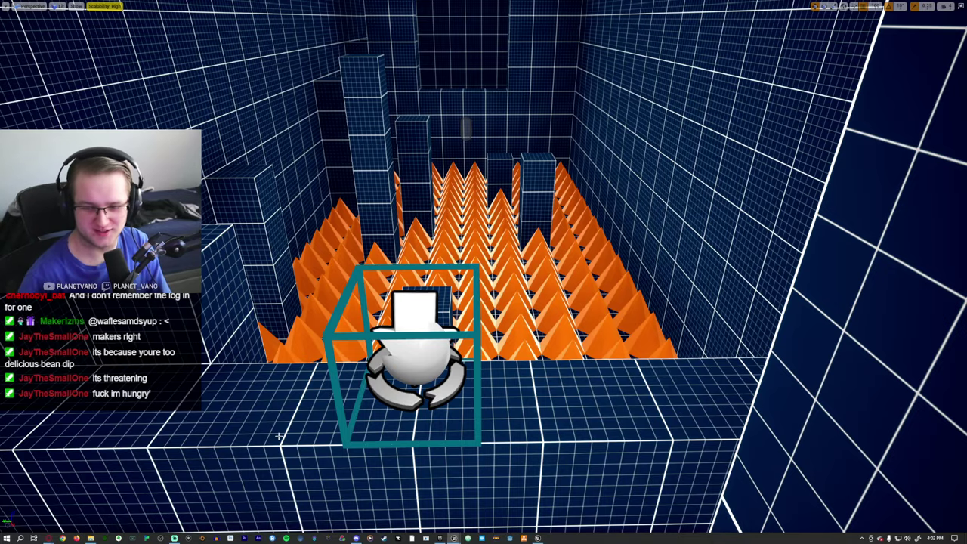
Inspect the second pit's wall, hanging pillar and blocks, and play-test the section from its checkpoint
right_click_drag(279, 437, 170, 360)
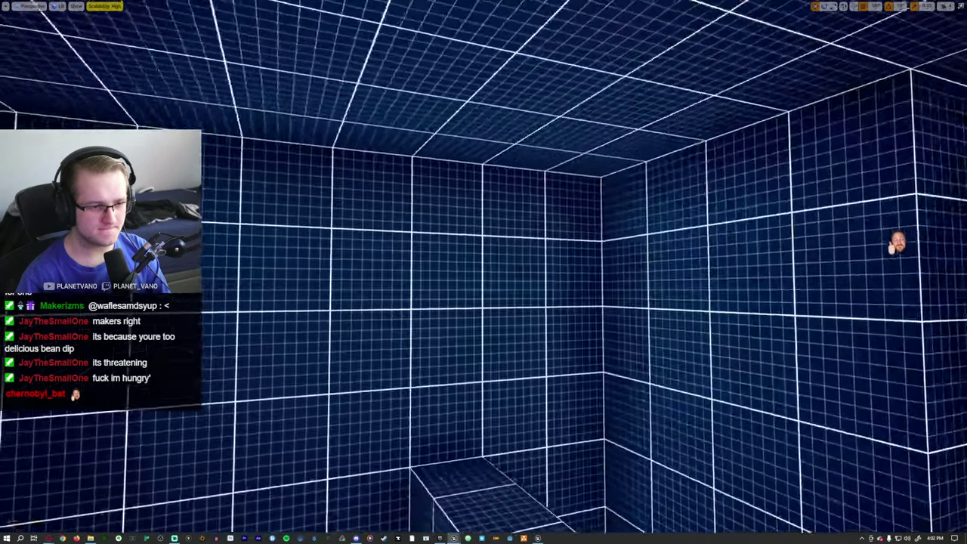
mouse_move(170, 360)
right_mouse_down()
mouse_move(202, 360)
mouse_move(158, 362)
right_mouse_up()
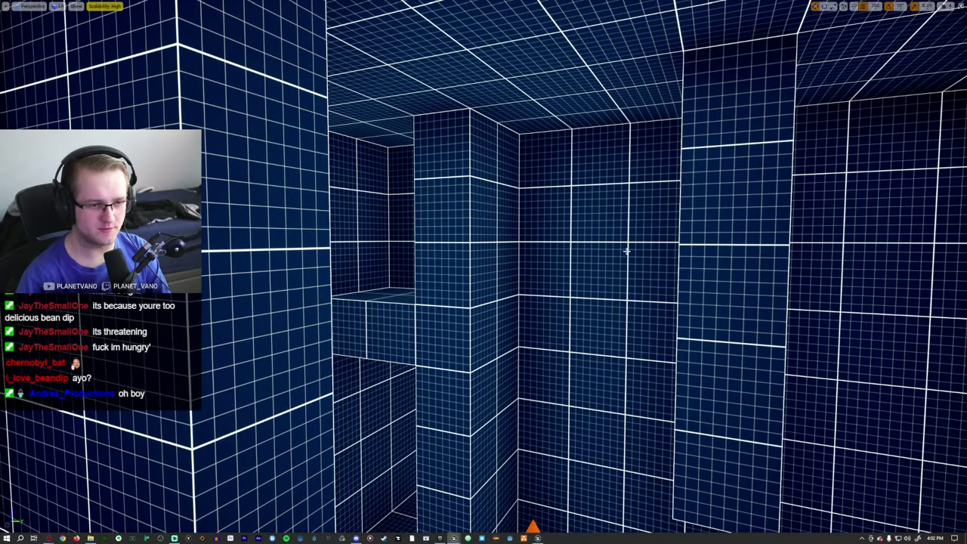
right_click_drag(338, 280, 479, 279)
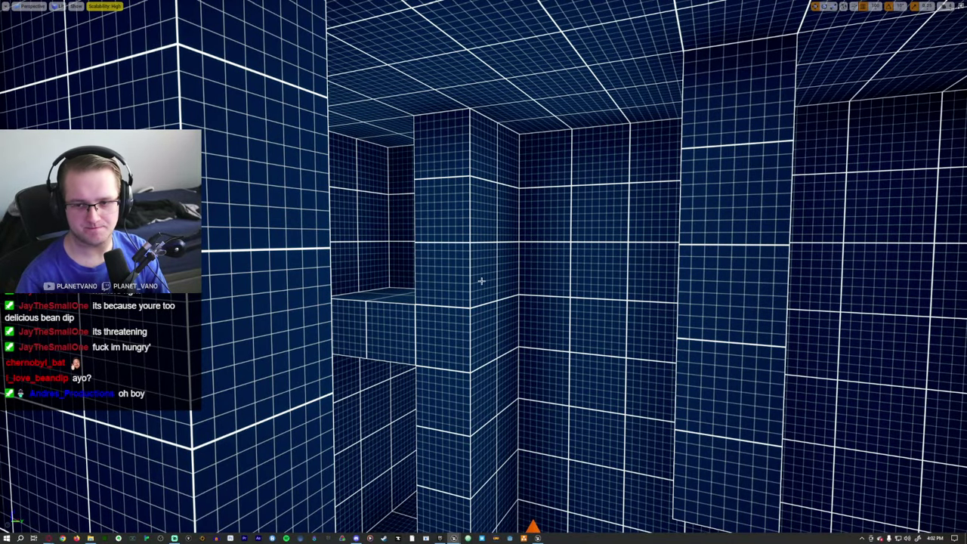
key("F11")
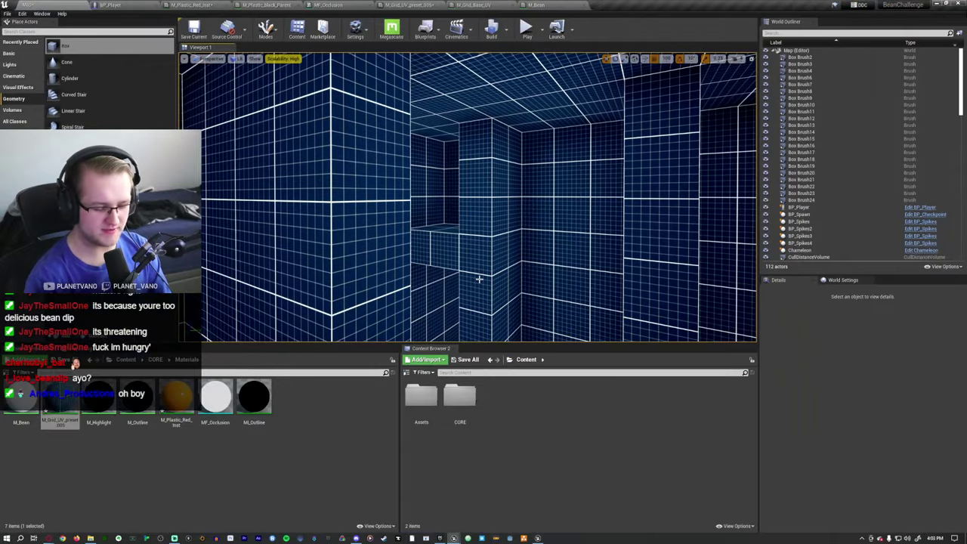
key("alt+p")
left_click(479, 279)
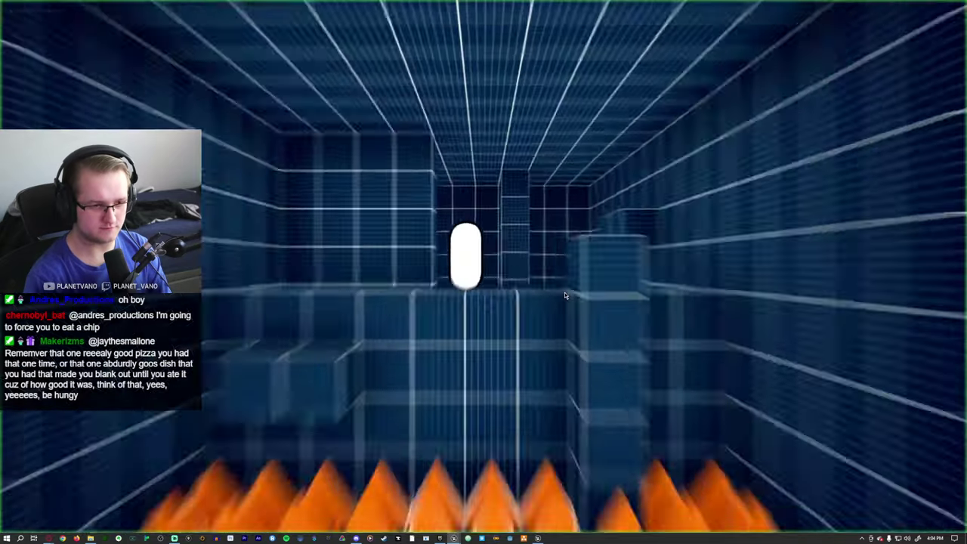
left_click(564, 296)
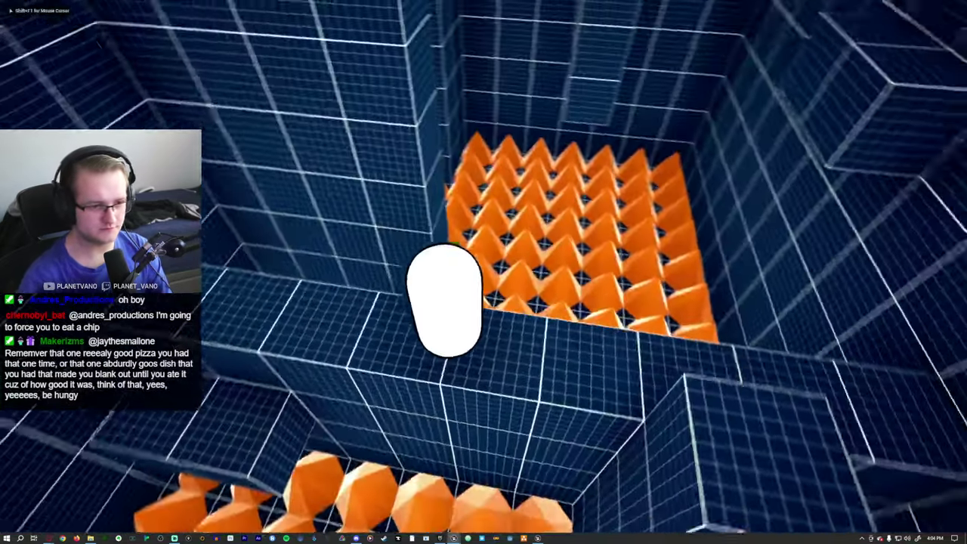
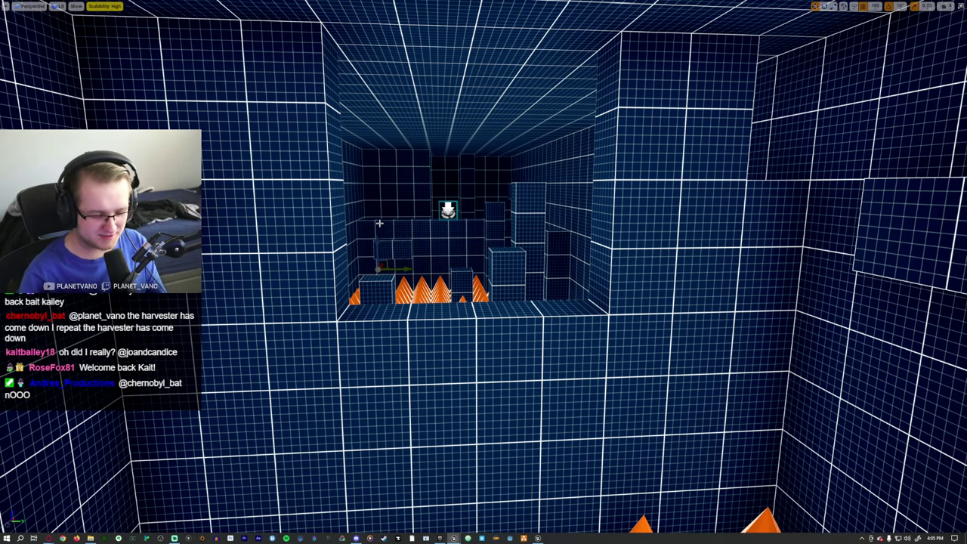
Play-test the second pit again, and repeat the test with the checkpoint on the low ledge beside the ceiling-high wall
key("alt+p")
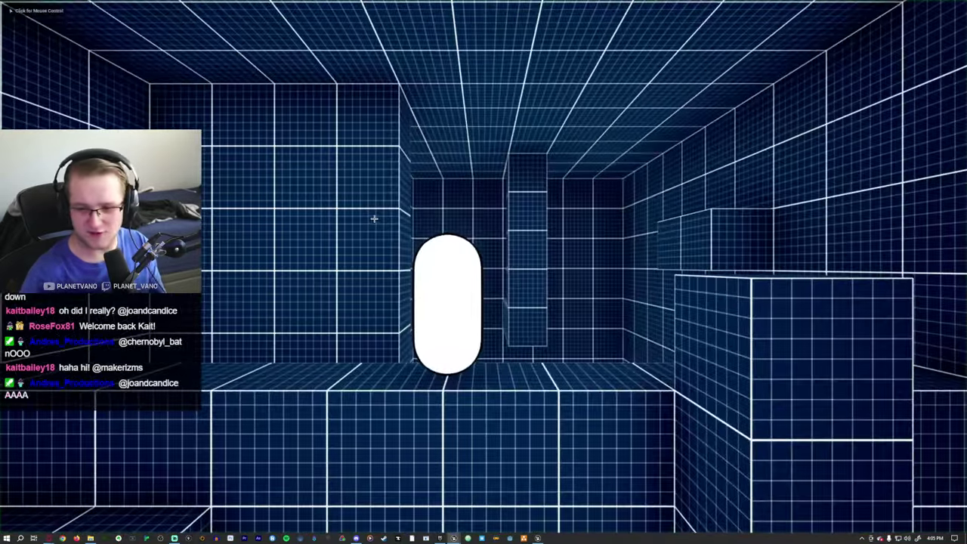
left_click(374, 219)
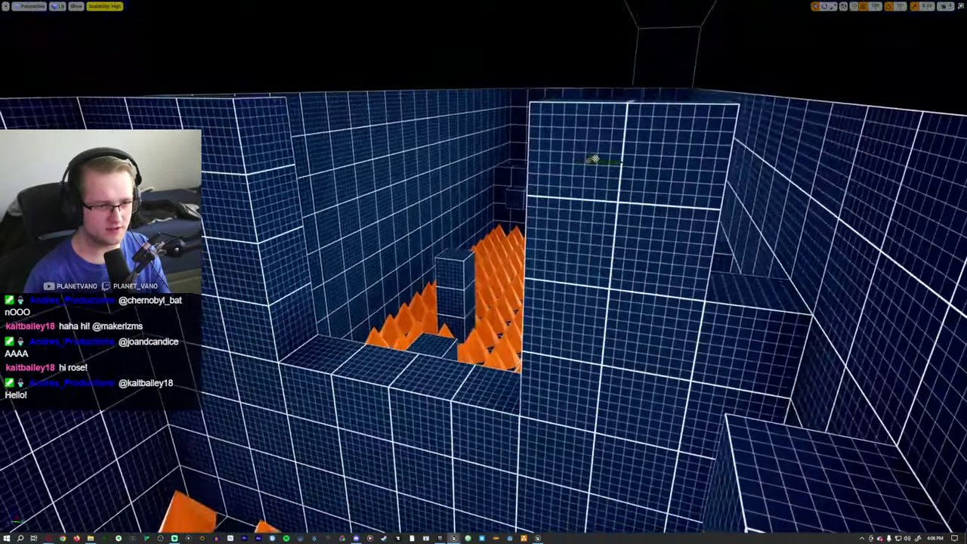
key("Escape")
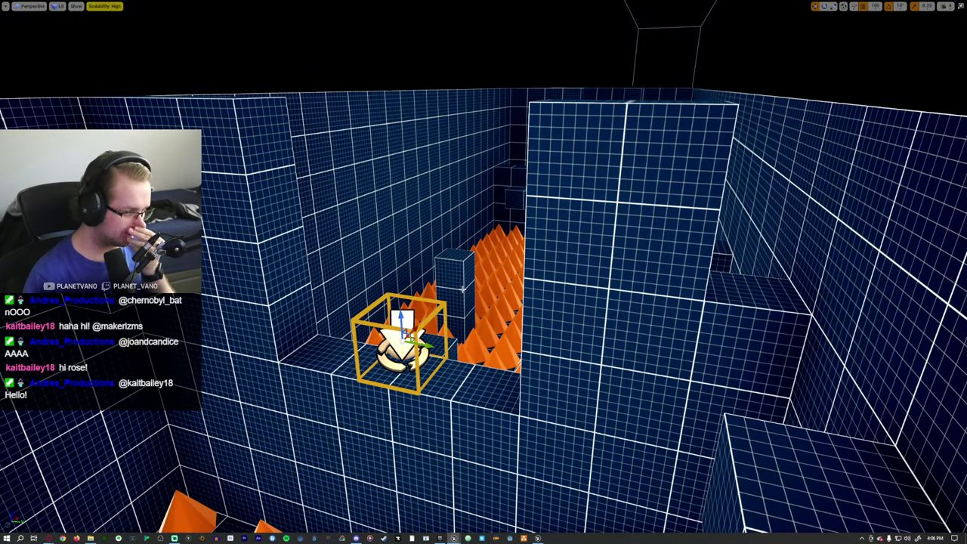
key("alt+p")
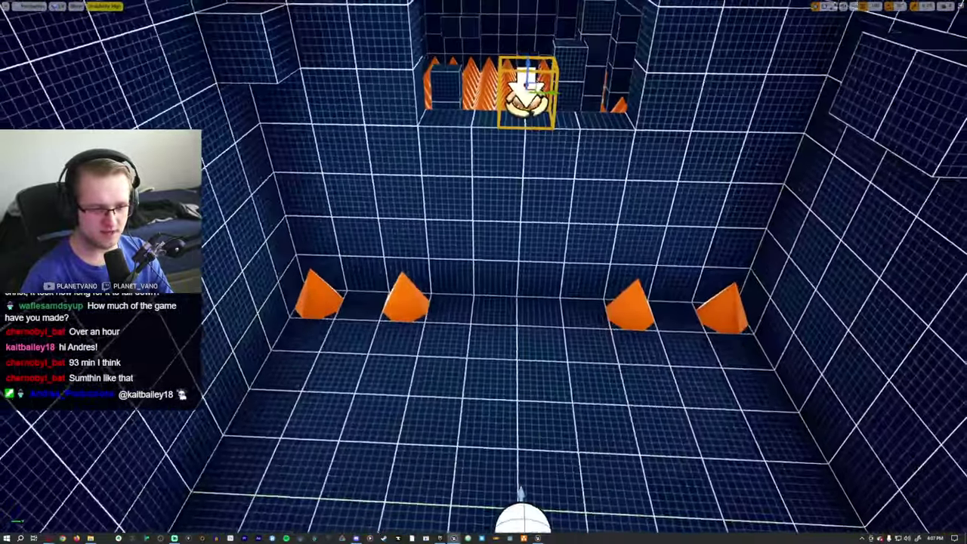
Place the checkpoint on the floor of the empty room next to the spike passage, using a 50-unit snap, and play-test from there
scroll(548, 397, "down", 2)
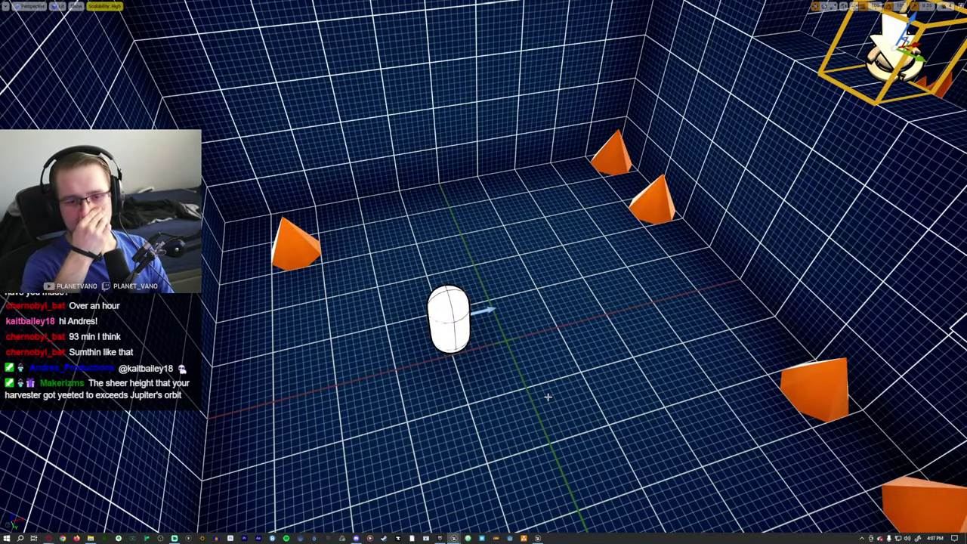
right_click_drag(548, 397, 548, 396)
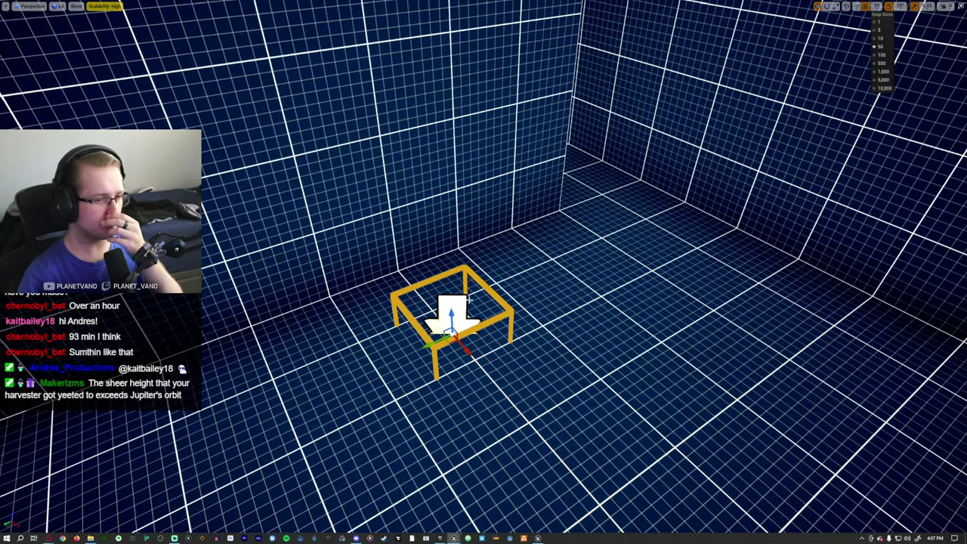
right_click_drag(449, 282, 447, 278)
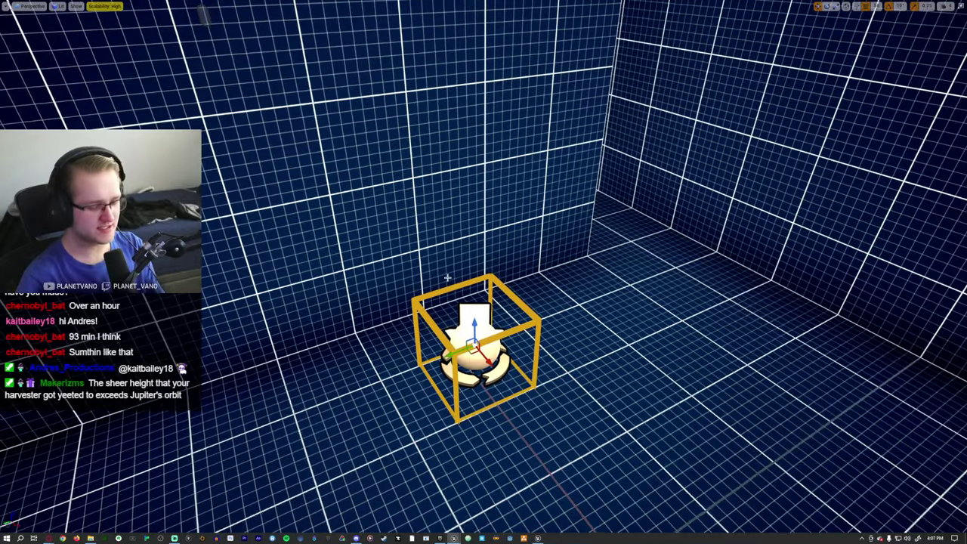
key("alt+p")
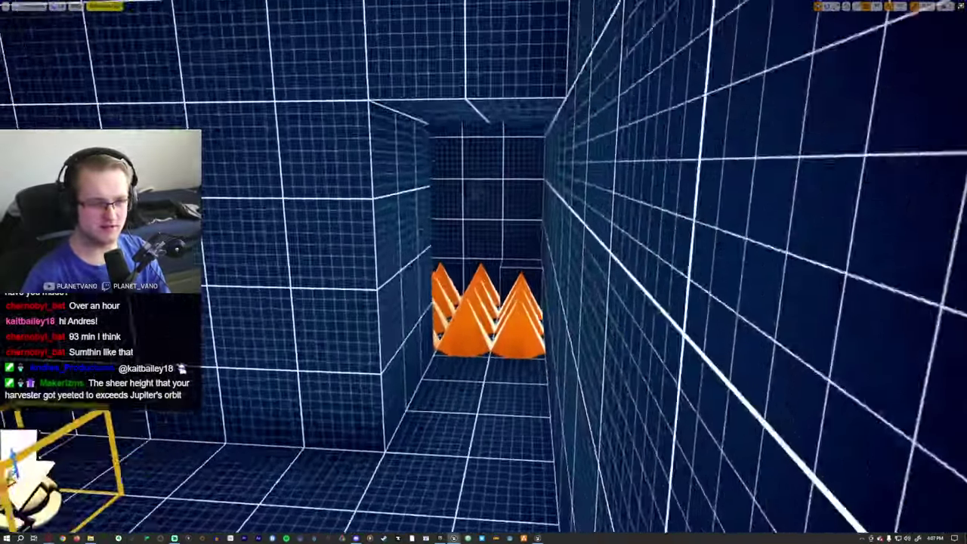
key("Escape")
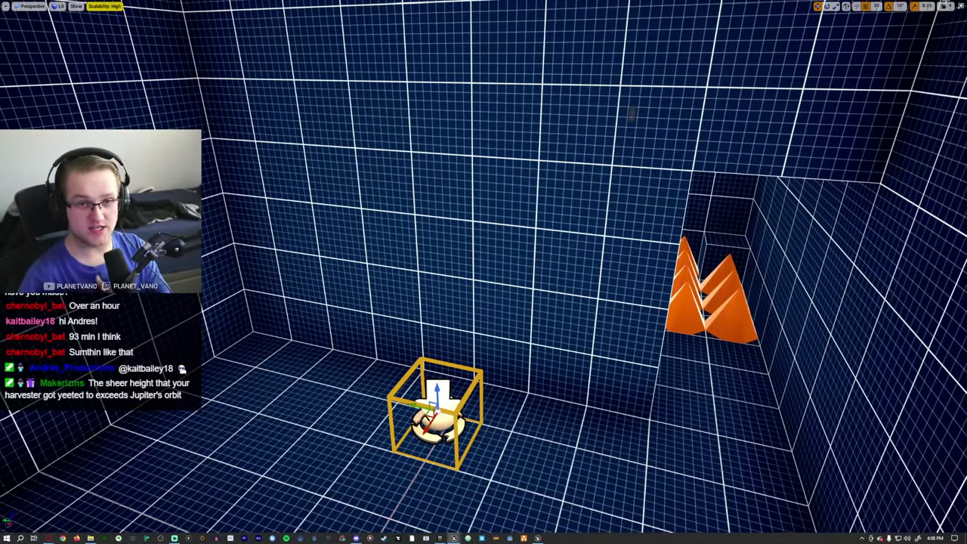
Leave the full-screen viewport and add a basic cube to the empty room's floor in front of the checkpoint
key("F11")
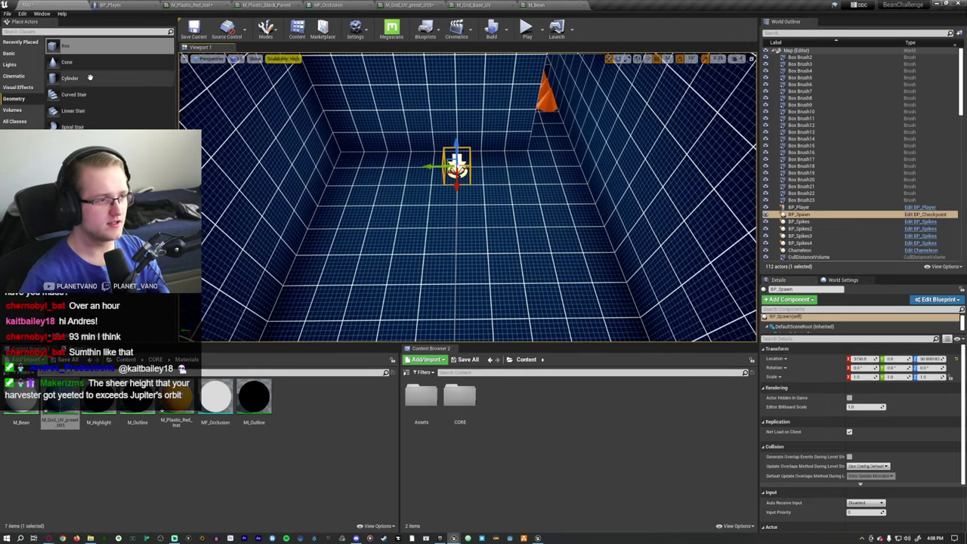
left_click(9, 53)
left_click_drag(76, 135, 453, 250)
right_click_drag(454, 251, 560, 199)
scroll(560, 199, "down", 5)
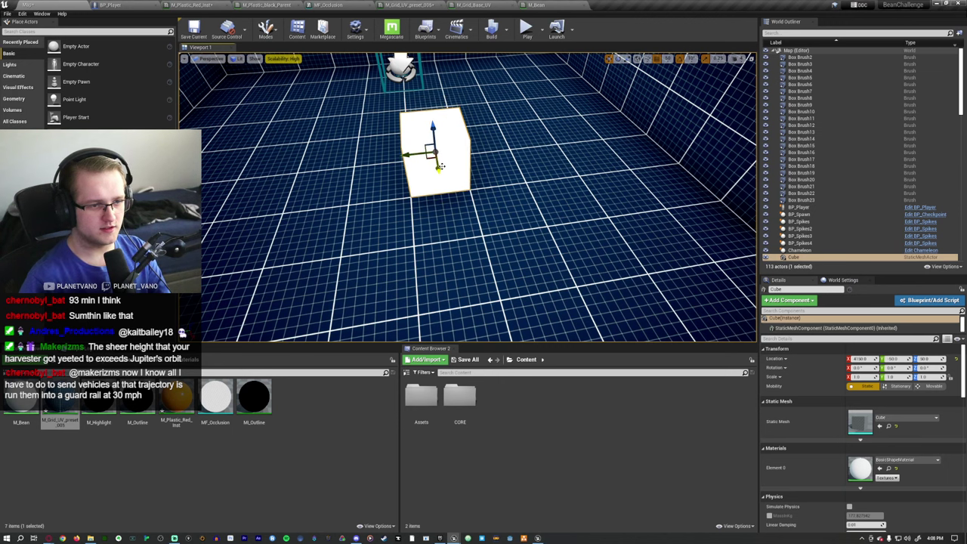
Set position snapping to 100 and scale snapping to 1, and scale the new cube to 3 × 3 × 1
left_click(668, 58)
left_click(673, 107)
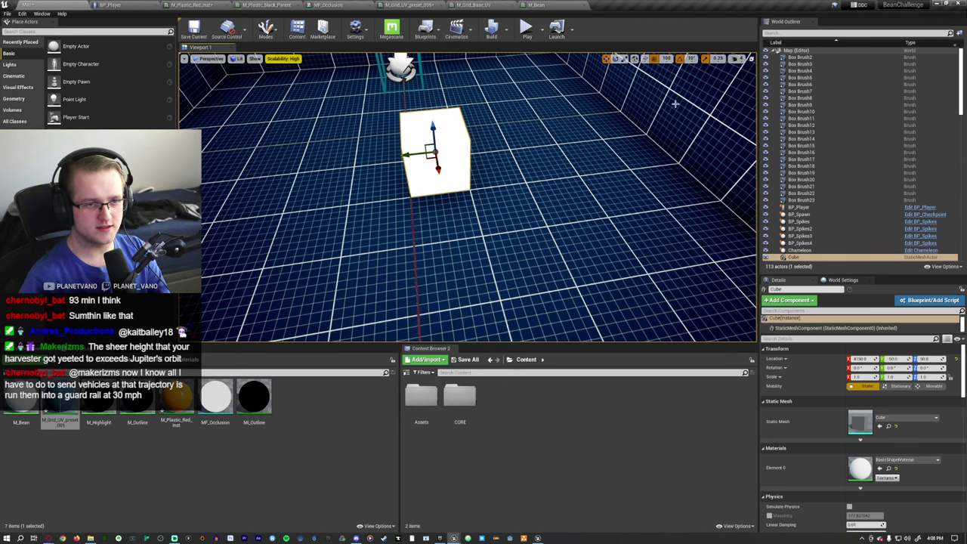
key("r")
left_click(720, 58)
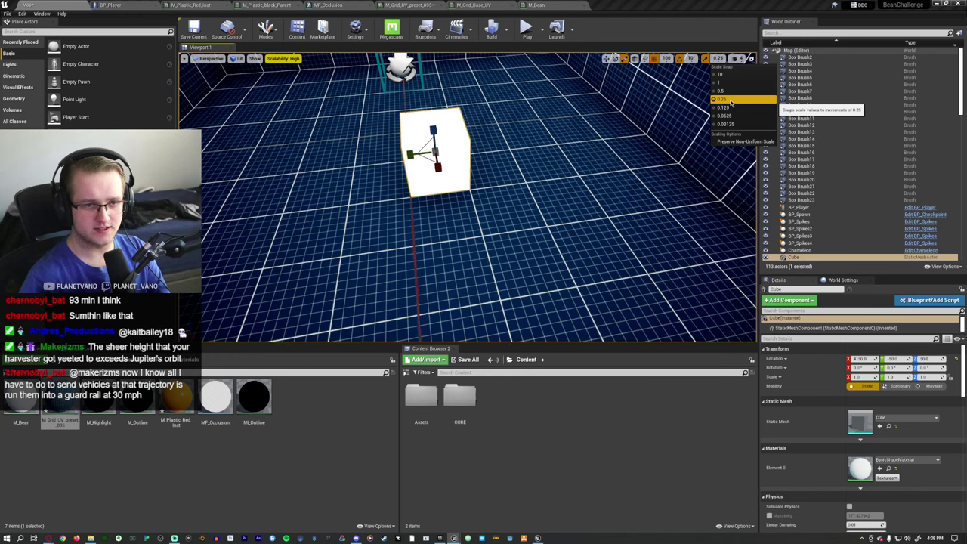
left_click(721, 83)
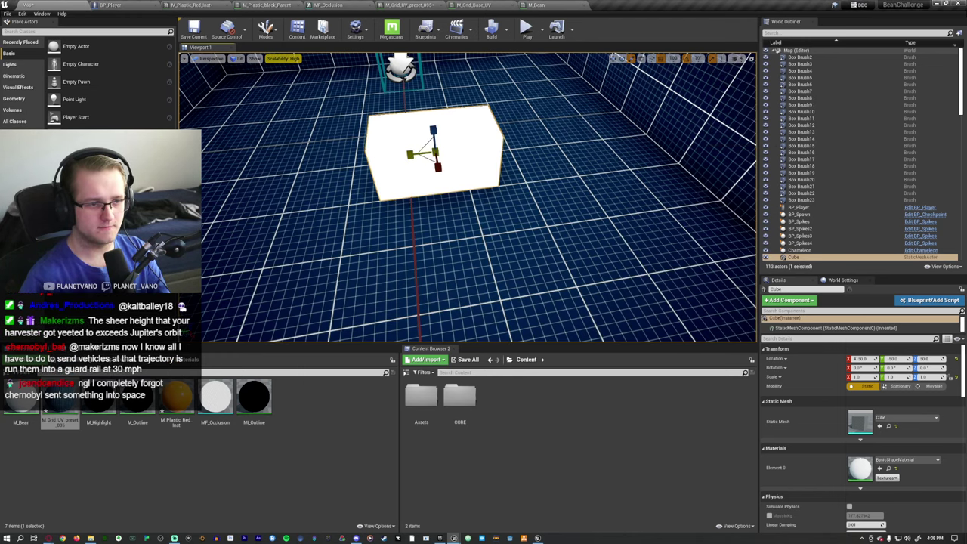
left_click_drag(484, 162, 518, 180, "alt")
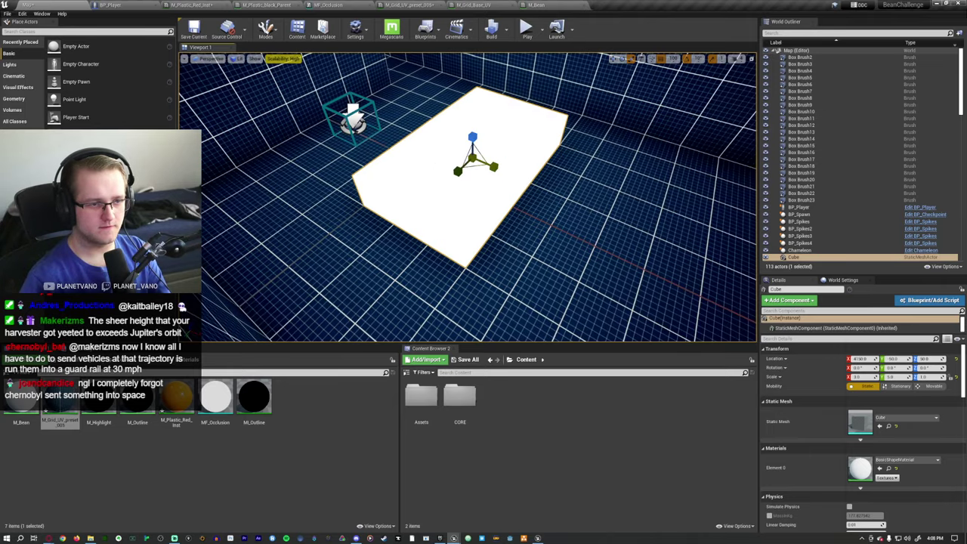
left_click_drag(439, 158, 381, 177, "alt")
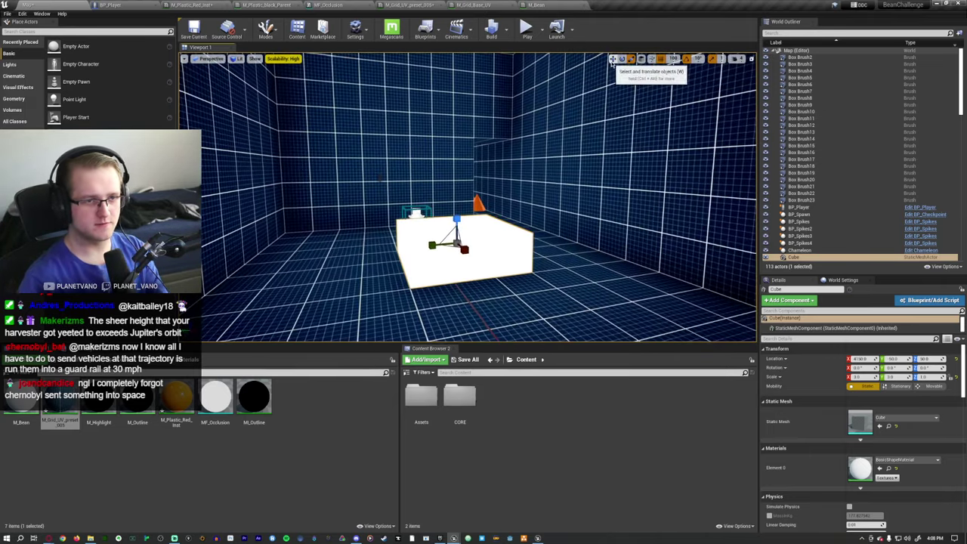
Raise the flattened cube to a Z location of 250 and give it the blue grid UV material
left_click_drag(456, 226, 455, 151)
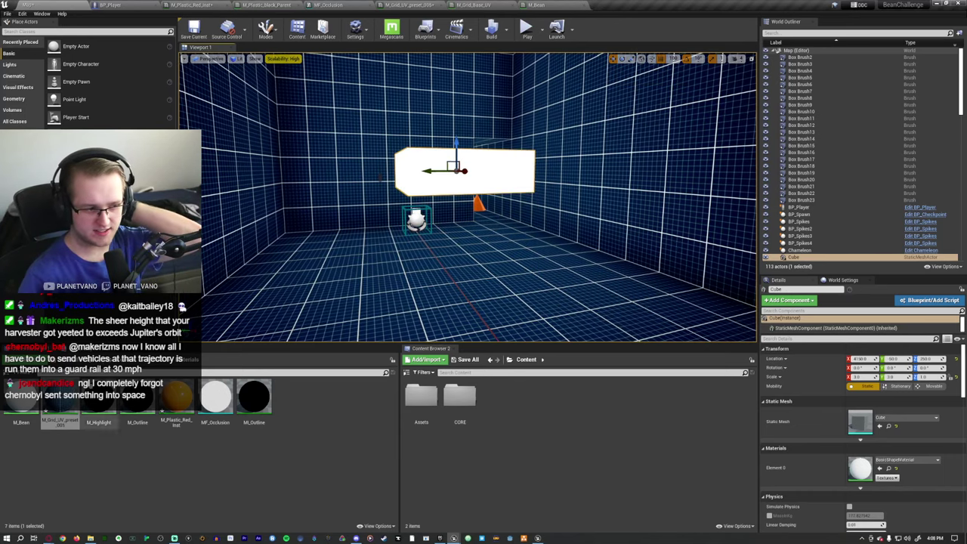
left_click_drag(60, 407, 860, 468)
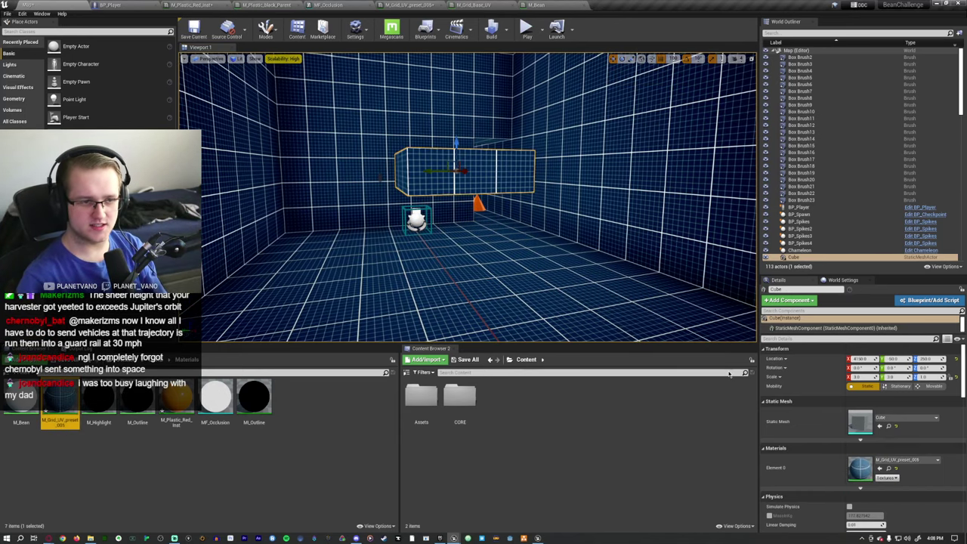
Try to move the raised platform freely with grid snapping switched off, and undo the move
left_click_drag(454, 226, 484, 219, "alt")
left_click(660, 59)
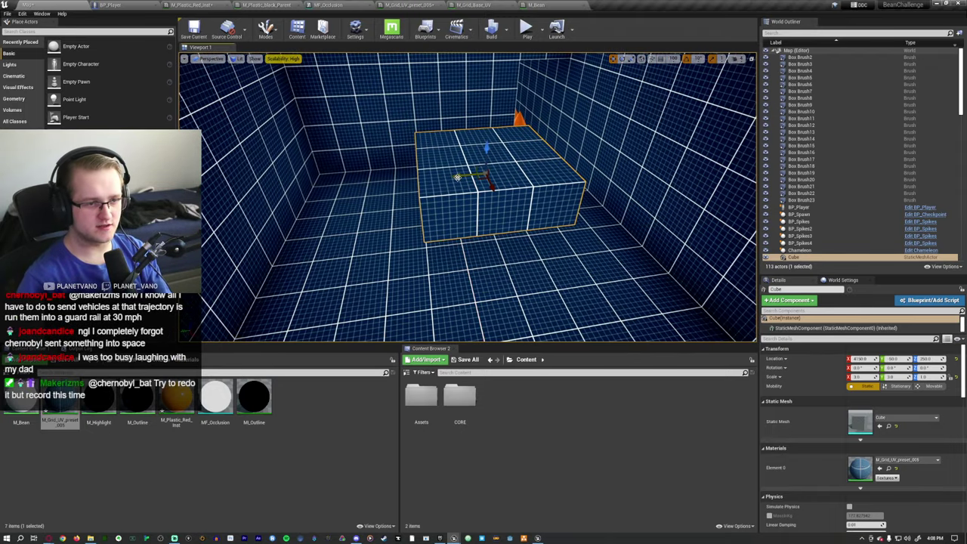
left_click_drag(458, 178, 499, 219)
key("ctrl+z")
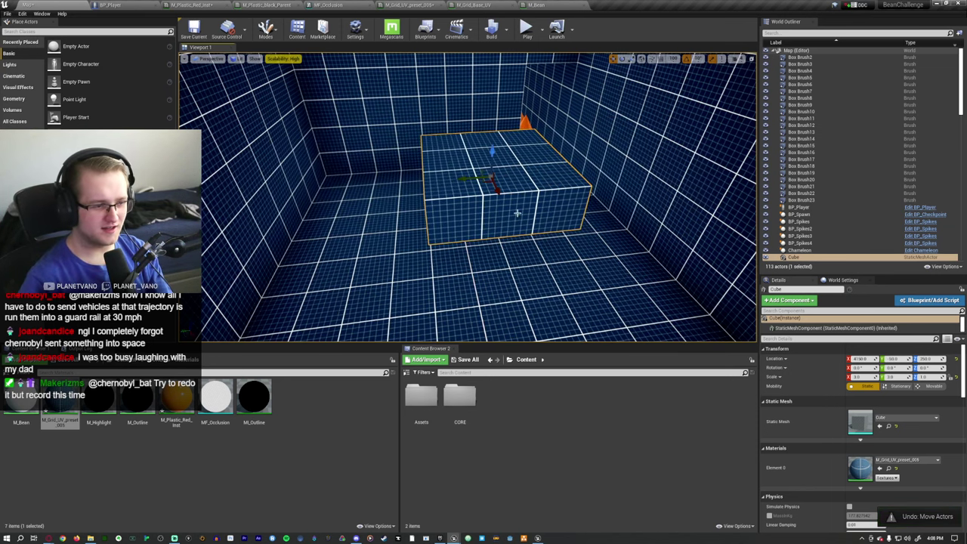
Browse to the grid material presets in Content/Assets/CustomizableGrid/Materials/Presets
left_click(172, 465)
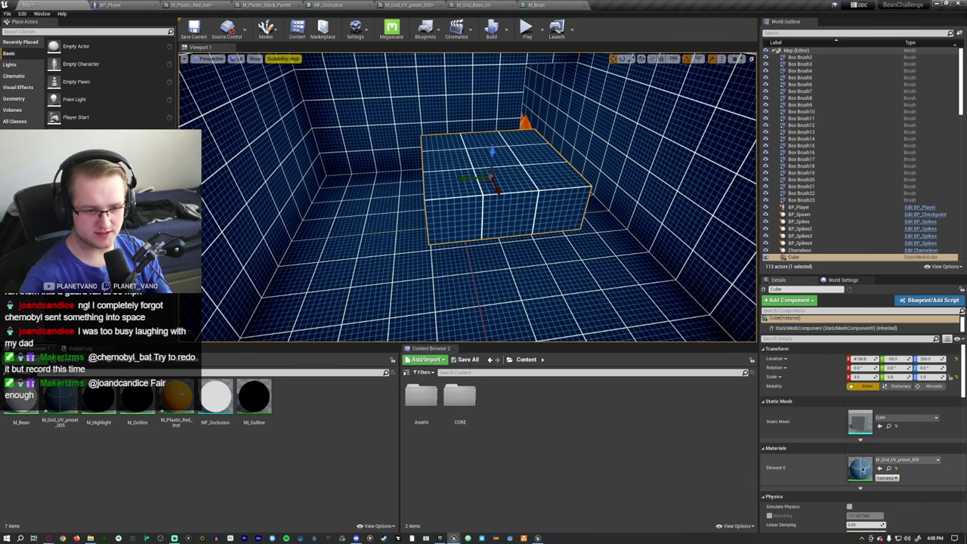
double_click(421, 396)
double_click(459, 397)
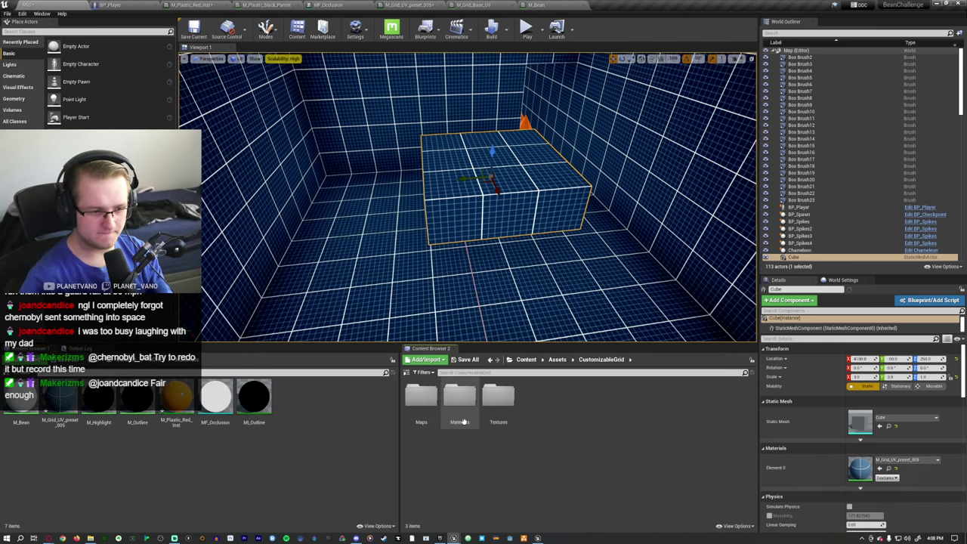
double_click(498, 399)
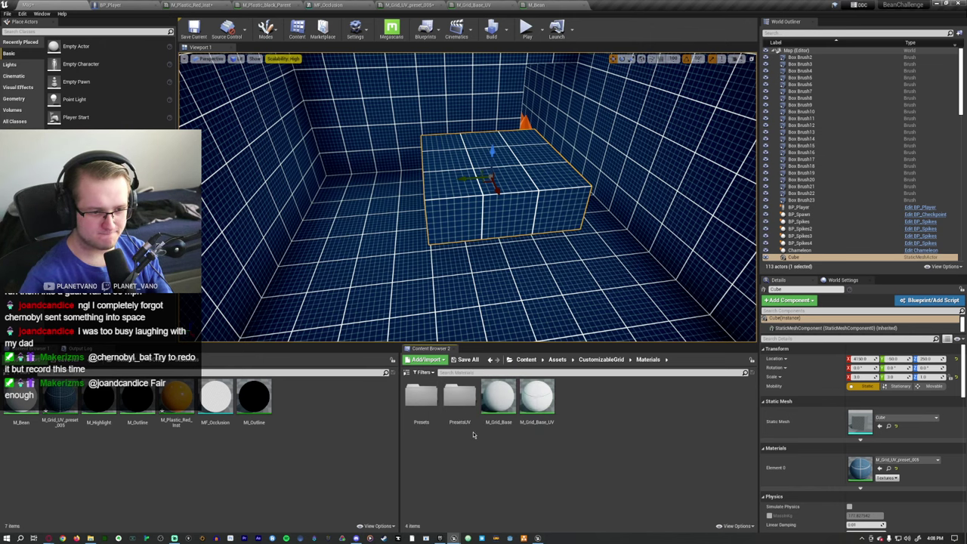
double_click(424, 419)
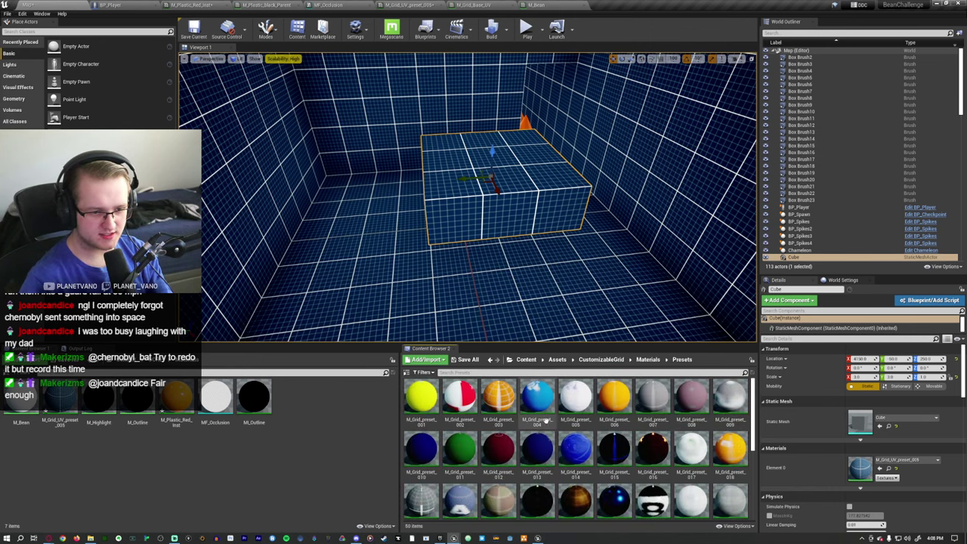
scroll(629, 433, "down", 1)
scroll(629, 433, "down", 1)
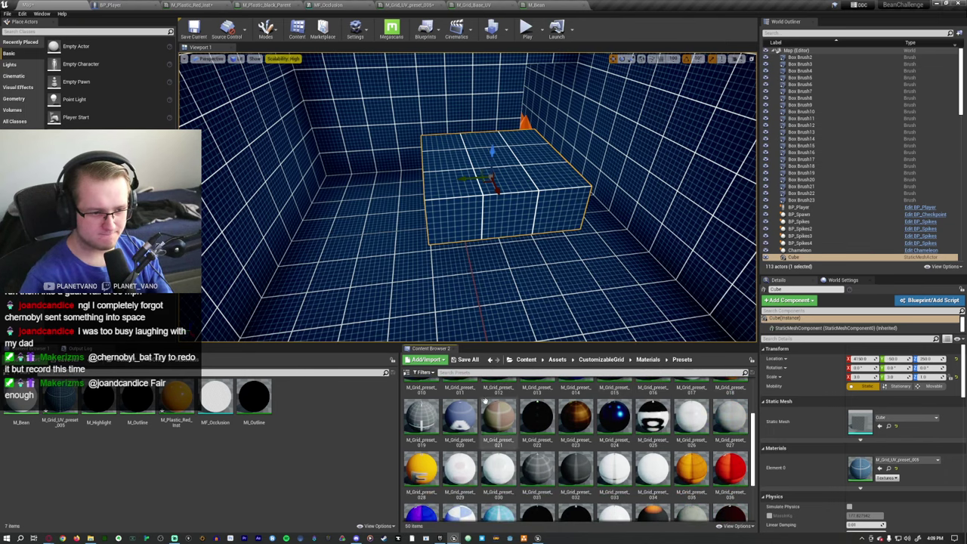
Look through the grid presets and apply M_Grid_preset_019 to the raised cube platform
left_click(60, 401)
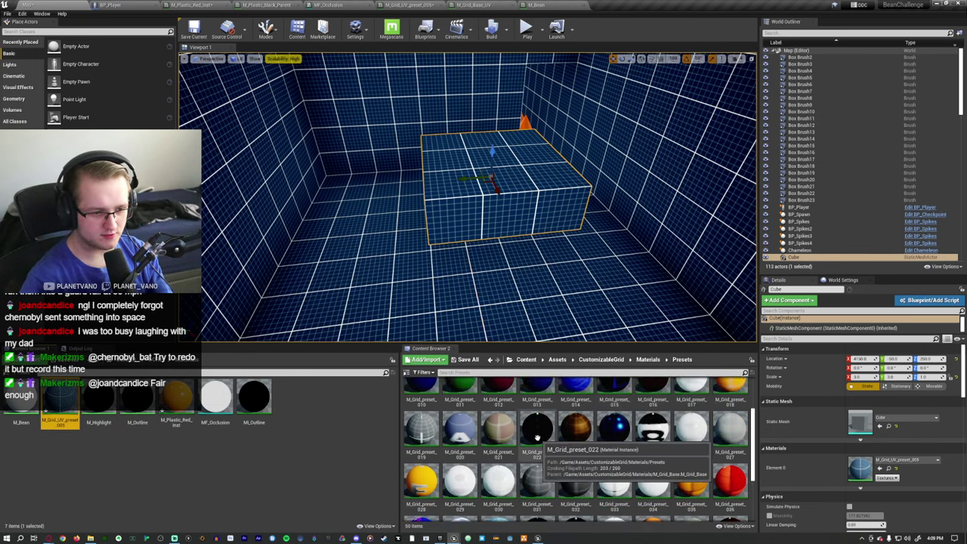
scroll(575, 443, "up", 1)
scroll(727, 412, "up", 1)
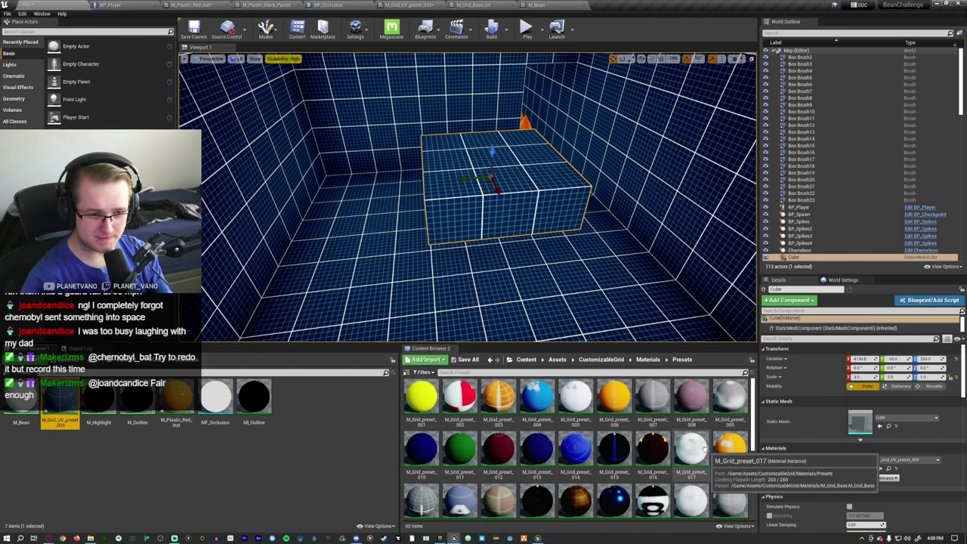
scroll(453, 469, "down", 1)
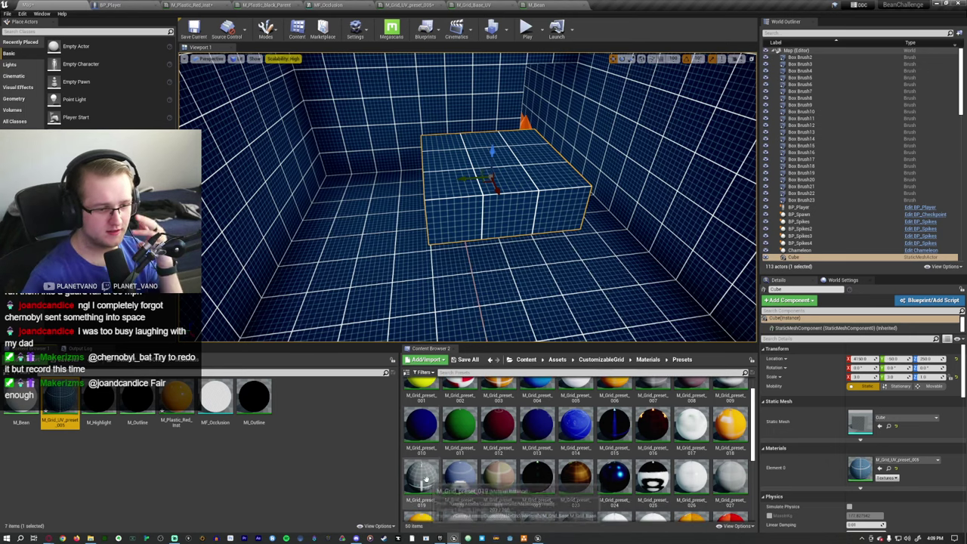
left_click_drag(421, 476, 503, 182)
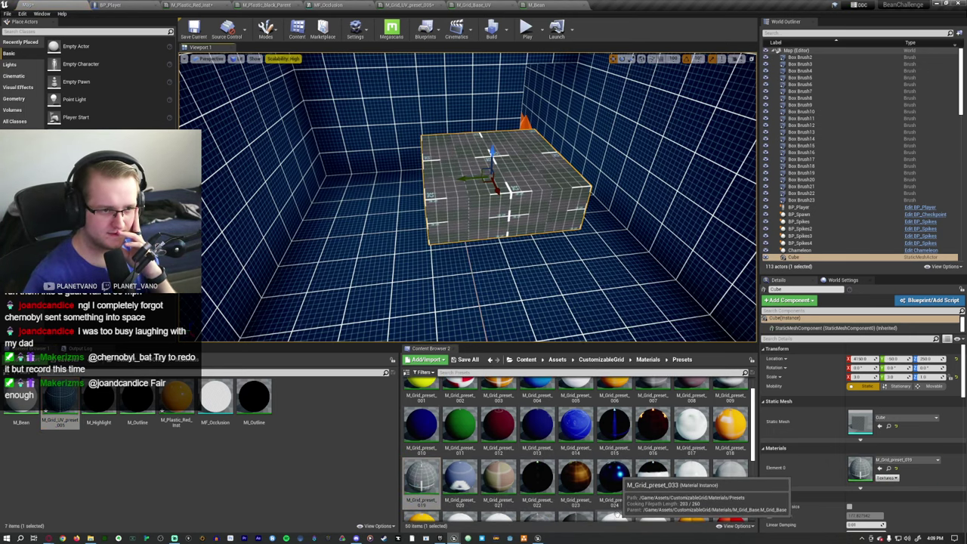
Delete the raised cube platform from the room
scroll(635, 518, "down", 1)
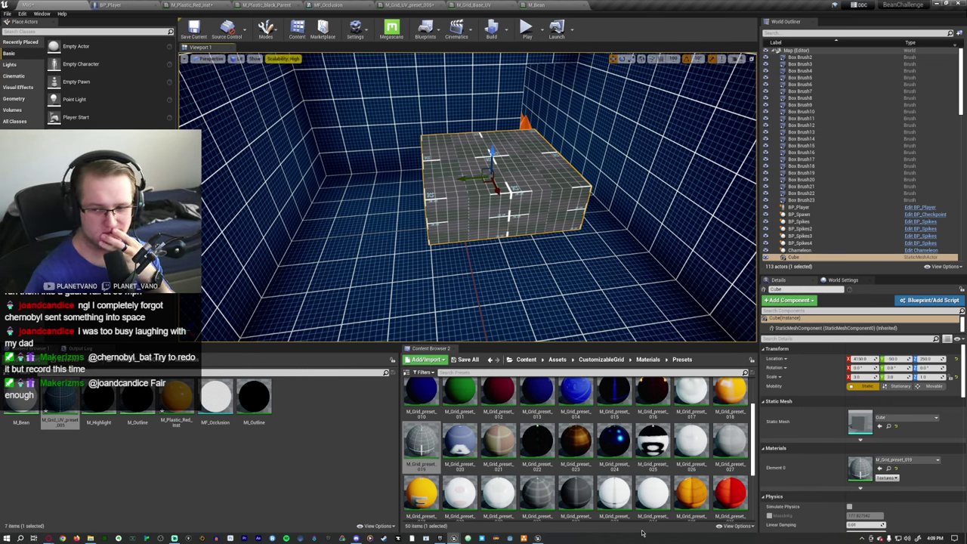
right_click_drag(635, 295, 635, 272)
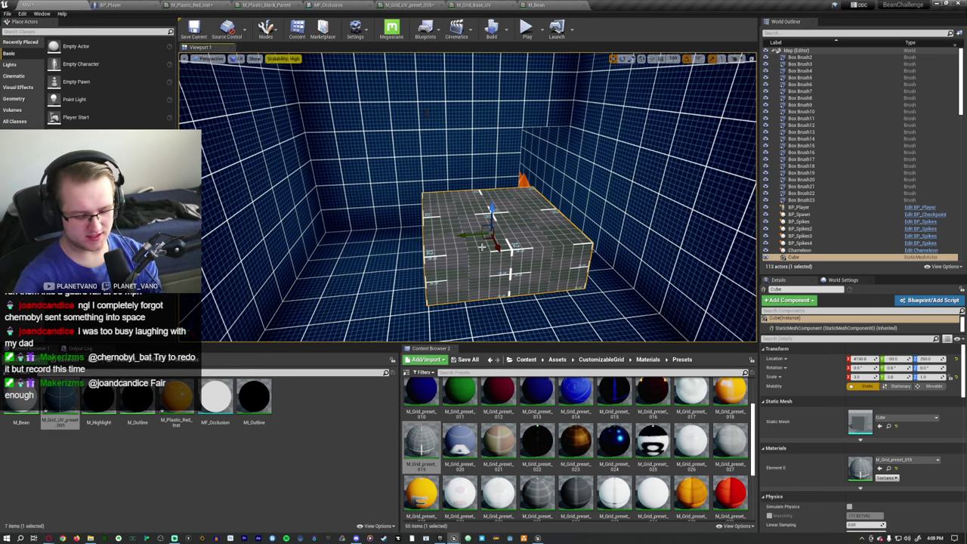
key("Delete")
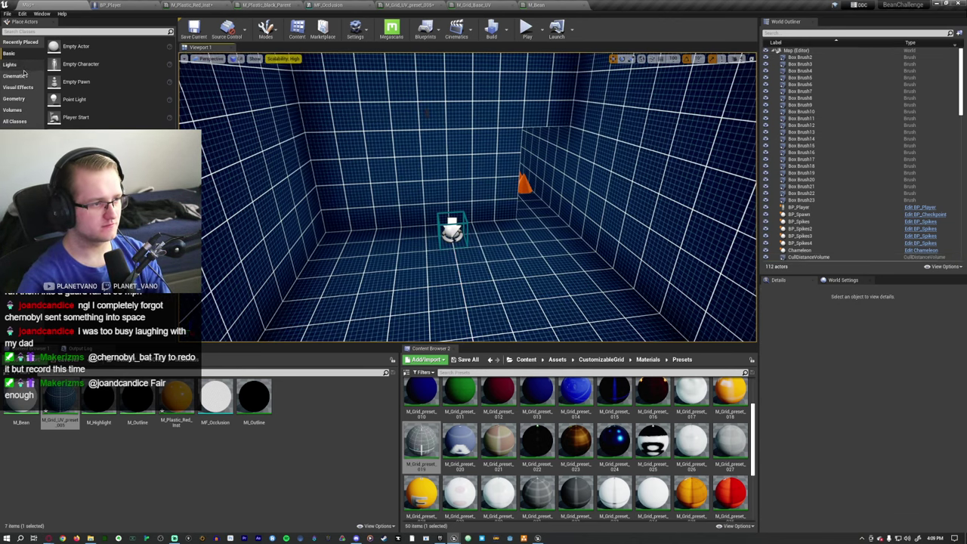
With grid snapping on, duplicate the small box brush outside the level into the checkpoint room, raised to Y 50 and Z 350
right_click_drag(469, 226, 446, 227)
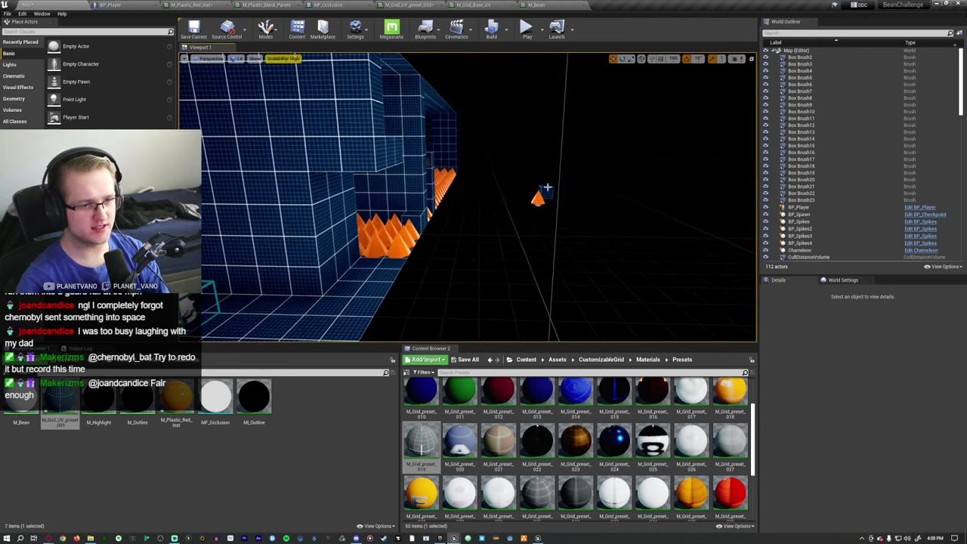
left_click(559, 198)
mouse_move(559, 198)
right_mouse_down()
mouse_move(530, 198)
mouse_move(556, 167)
right_mouse_up()
left_click_drag(556, 166, 385, 242, "alt")
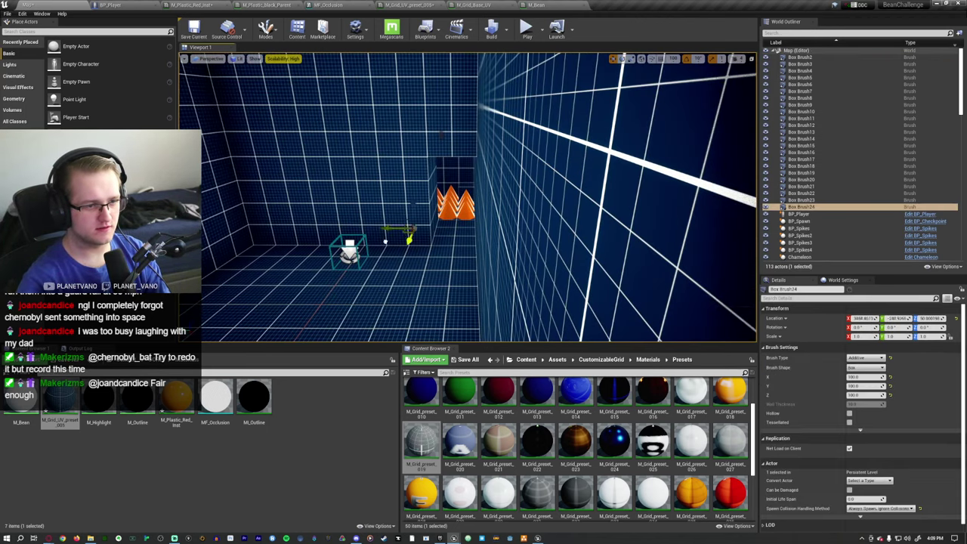
right_click_drag(251, 332, 291, 329)
key("ctrl+z")
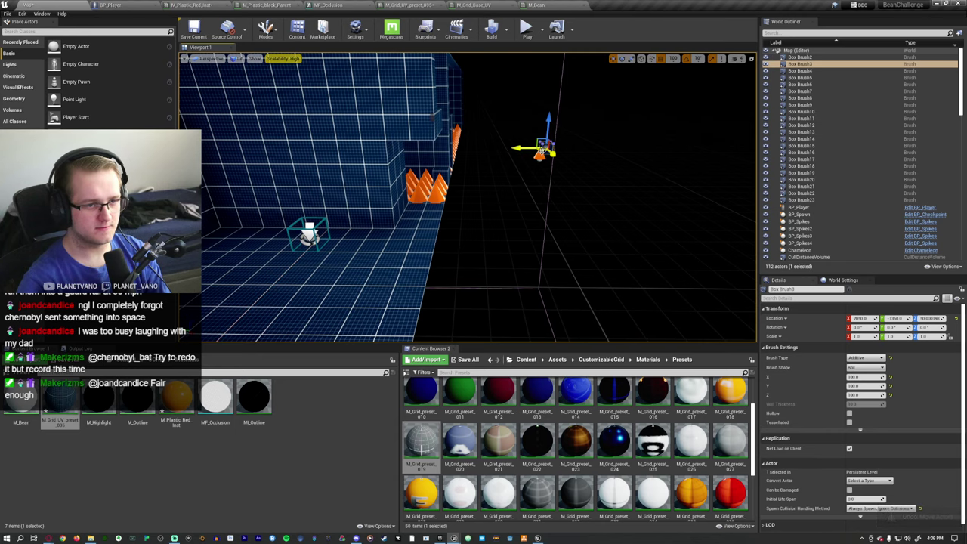
key("ctrl+y")
mouse_move(286, 276)
right_mouse_down()
mouse_move(325, 167)
mouse_move(310, 159)
right_mouse_up()
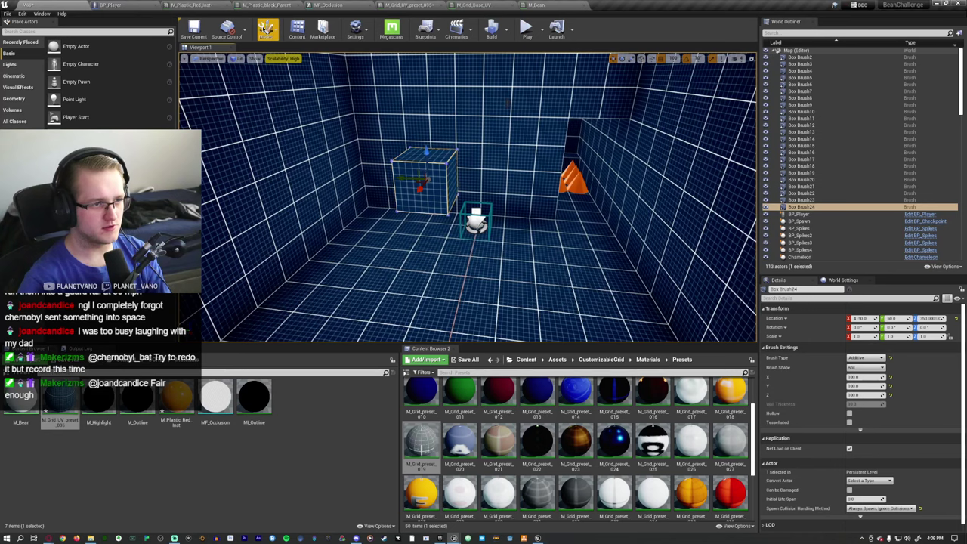
Extrude the duplicated box brush's side faces in brush editing to form a 3 × 3 block platform, and return to normal selection
left_click(266, 30)
left_click(273, 78)
left_click(452, 177)
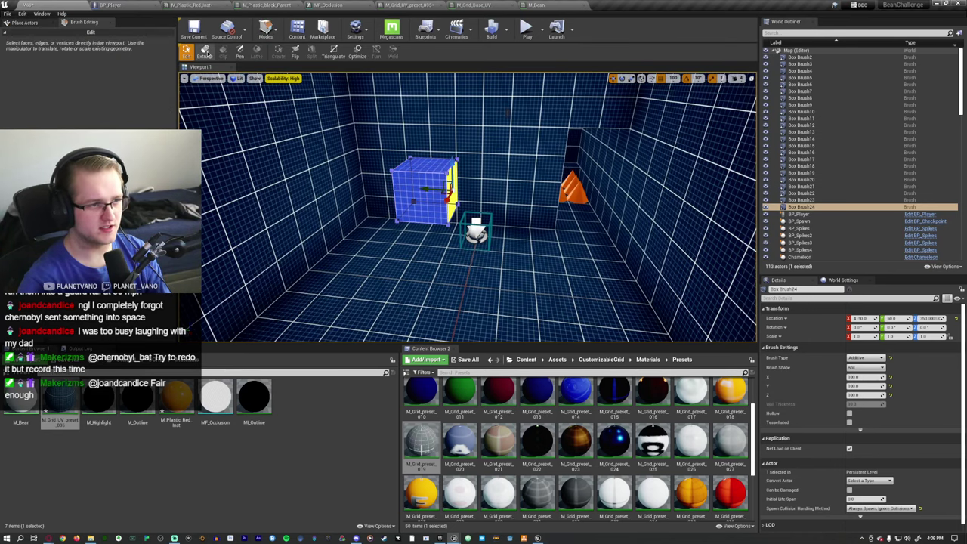
left_click(204, 52)
mouse_move(484, 195)
left_mouse_down()
mouse_move(573, 198)
mouse_move(451, 211)
left_mouse_up()
left_click(450, 210, "ctrl")
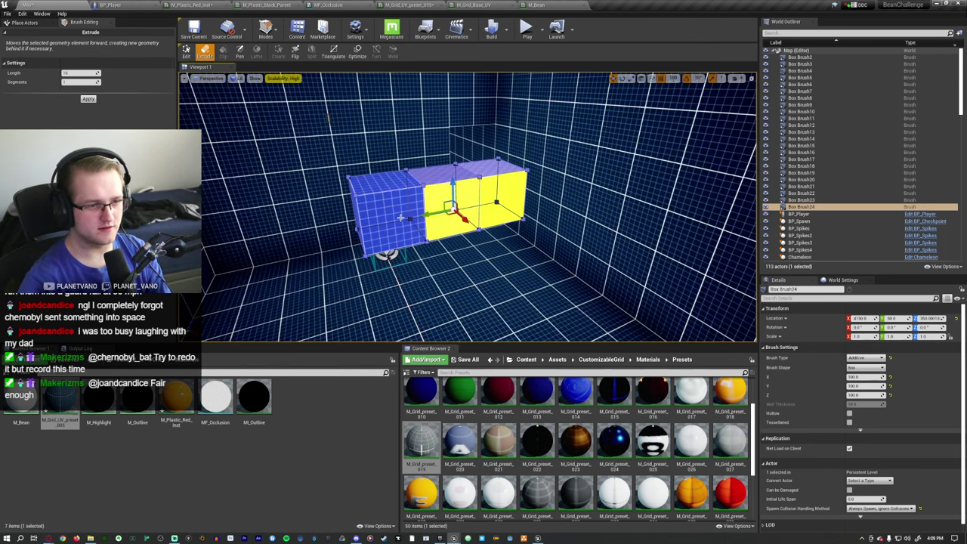
left_click(425, 225, "ctrl")
mouse_move(408, 253)
left_mouse_down()
mouse_move(378, 272)
mouse_move(619, 253)
left_mouse_up()
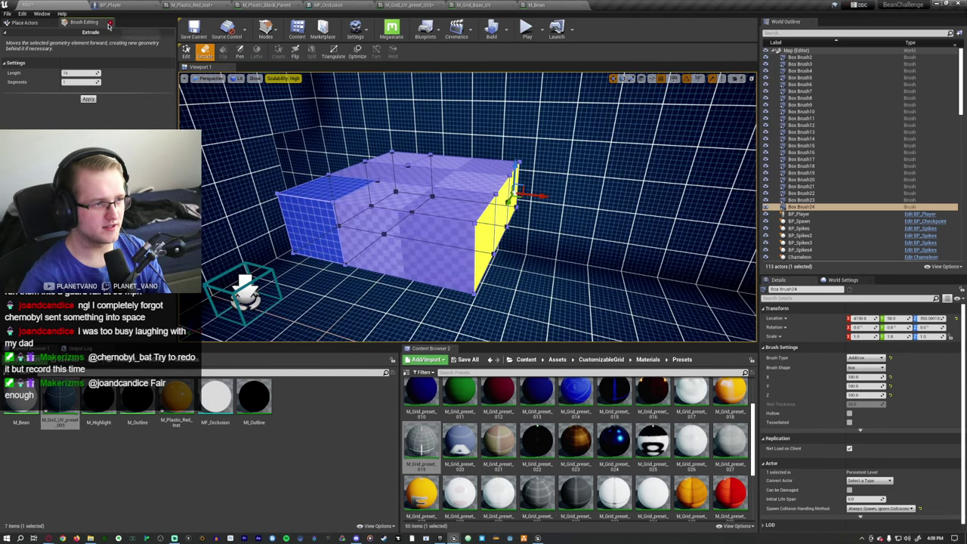
key("shift+1")
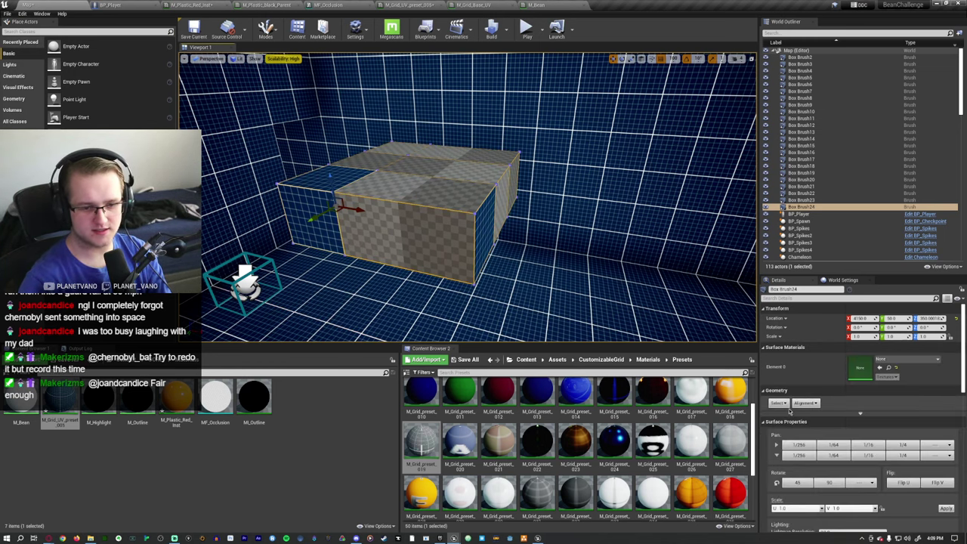
Apply M_Grid_preset_019 to all surfaces of the platform brush and move it outside the room to Y -1150
left_click(325, 208)
left_click_drag(425, 446, 859, 356)
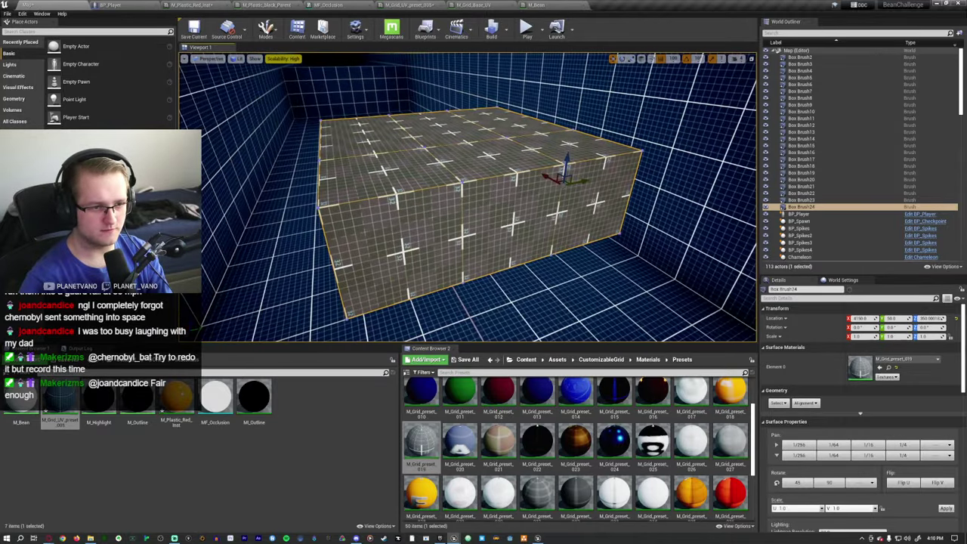
right_click_drag(469, 197, 548, 287)
right_click_drag(616, 280, 669, 286)
left_click_drag(332, 181, 471, 202)
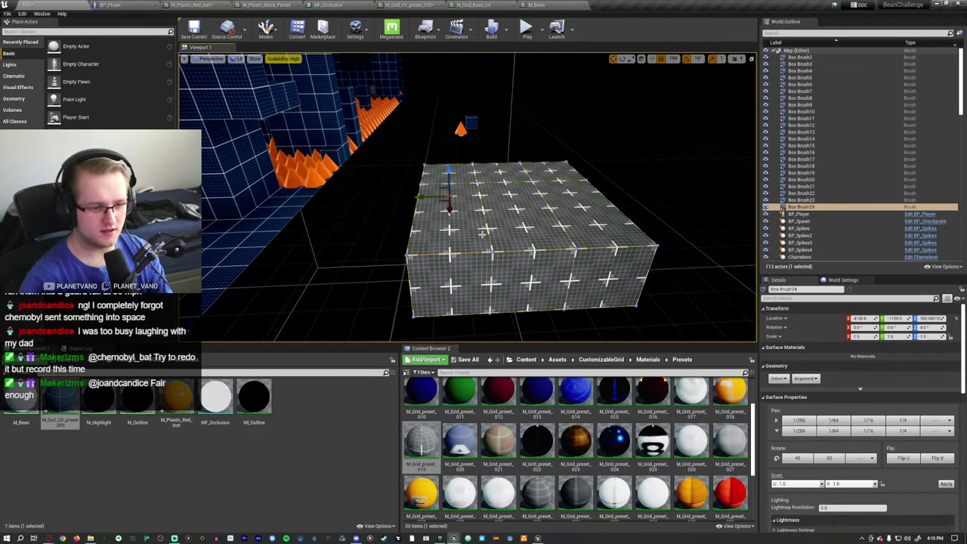
Select all adjacent surfaces of the platform brush and give them the M_Grid_preset_031 material
scroll(563, 520, "down", 1)
left_click_drag(538, 492, 484, 249)
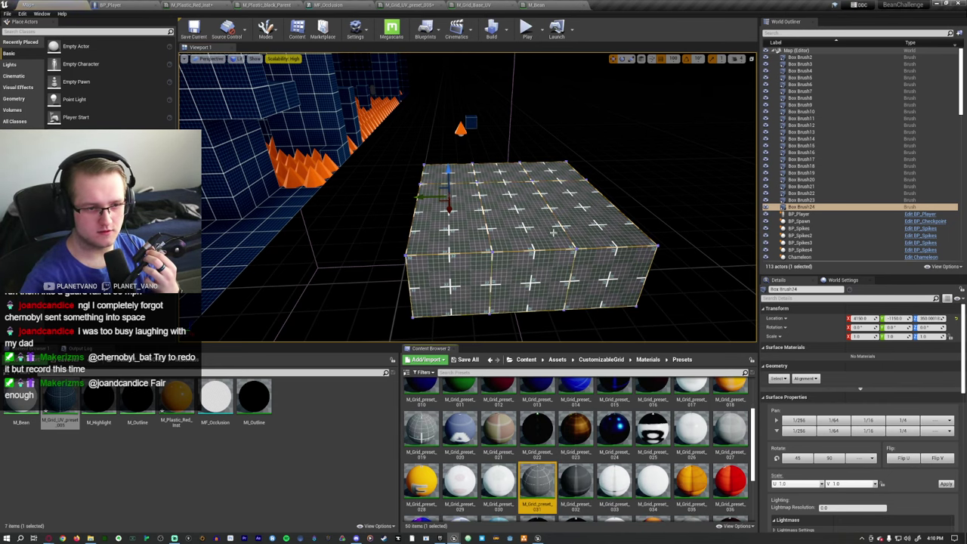
left_click_drag(554, 233, 532, 252)
left_click(778, 403)
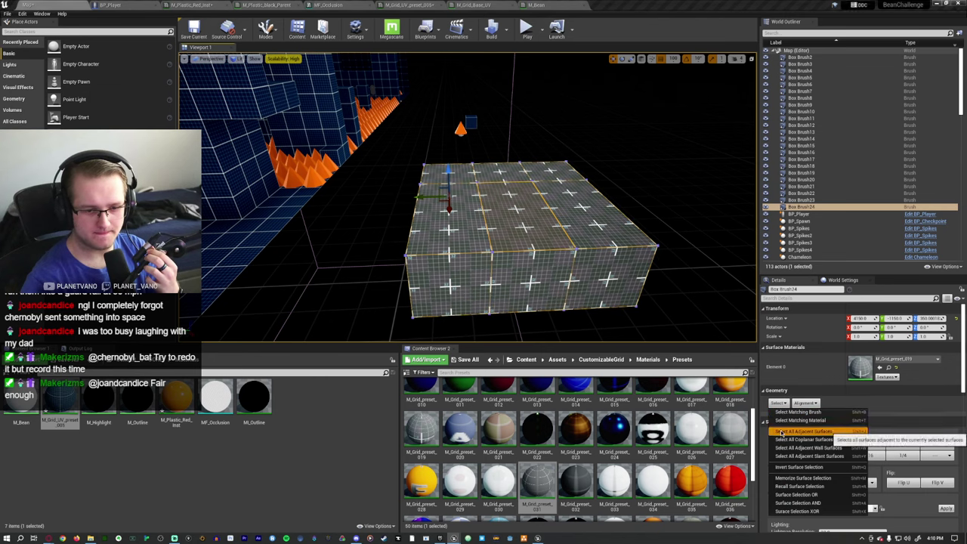
left_click(853, 432)
left_click_drag(859, 366, 859, 366)
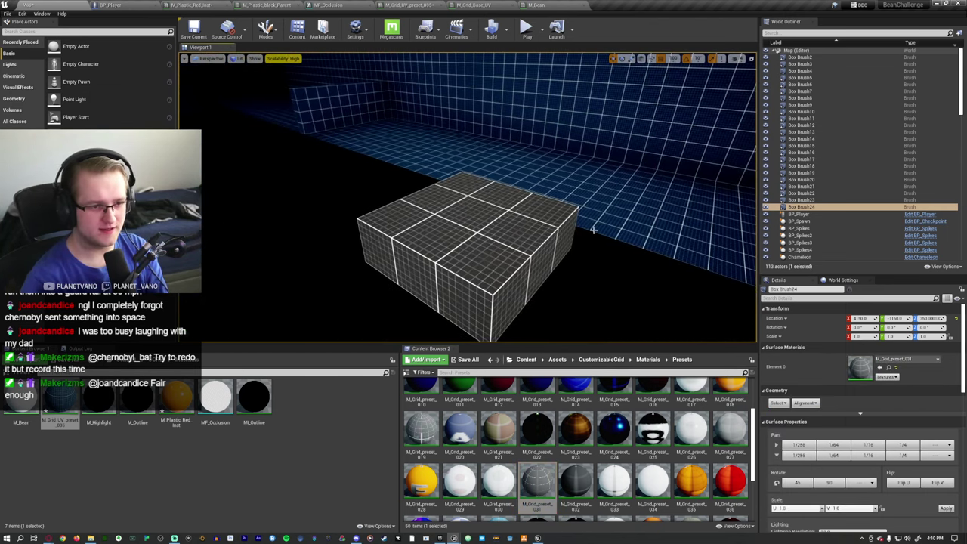
Apply M_Grid_preset_032 to the platform and copy that preset into the project's own materials folder under the name M
left_click(544, 484)
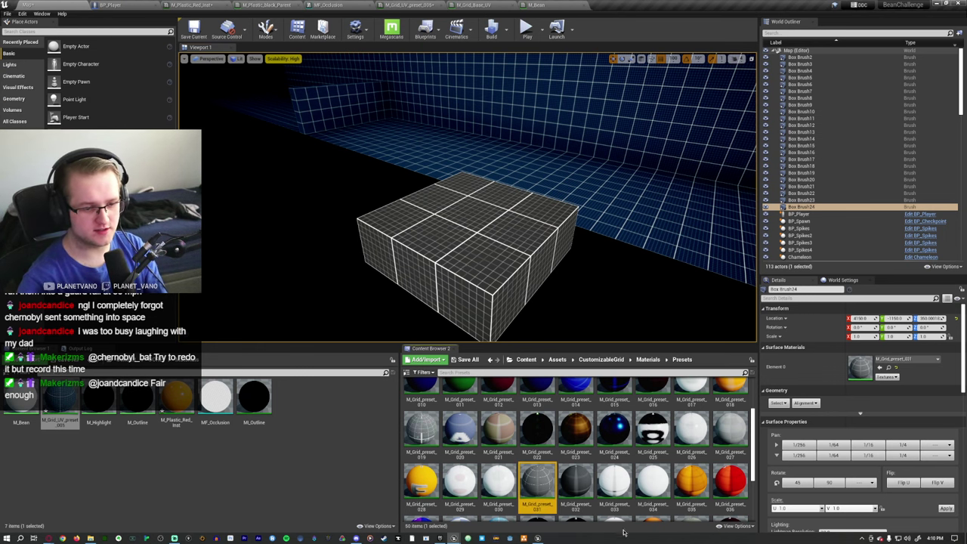
left_click_drag(576, 481, 859, 365)
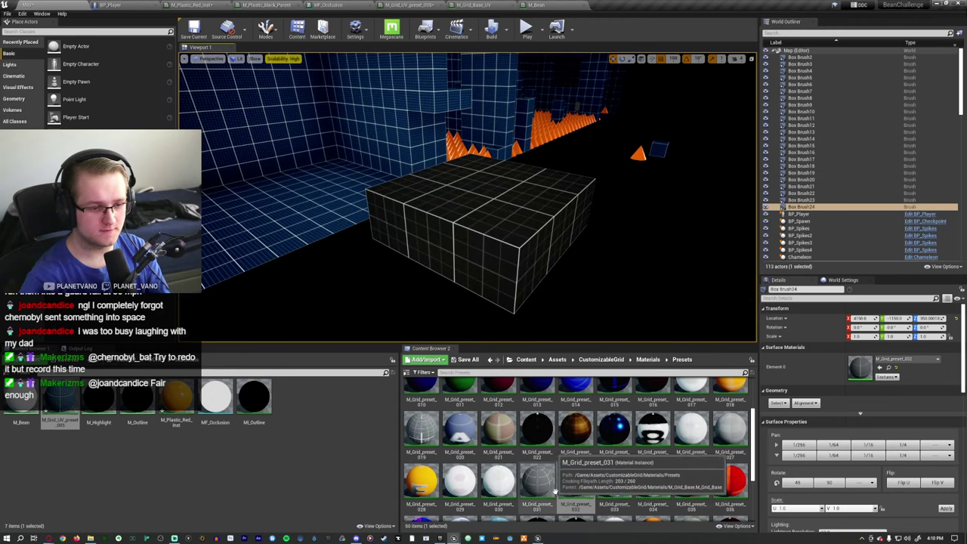
left_click(603, 480)
left_click(259, 413)
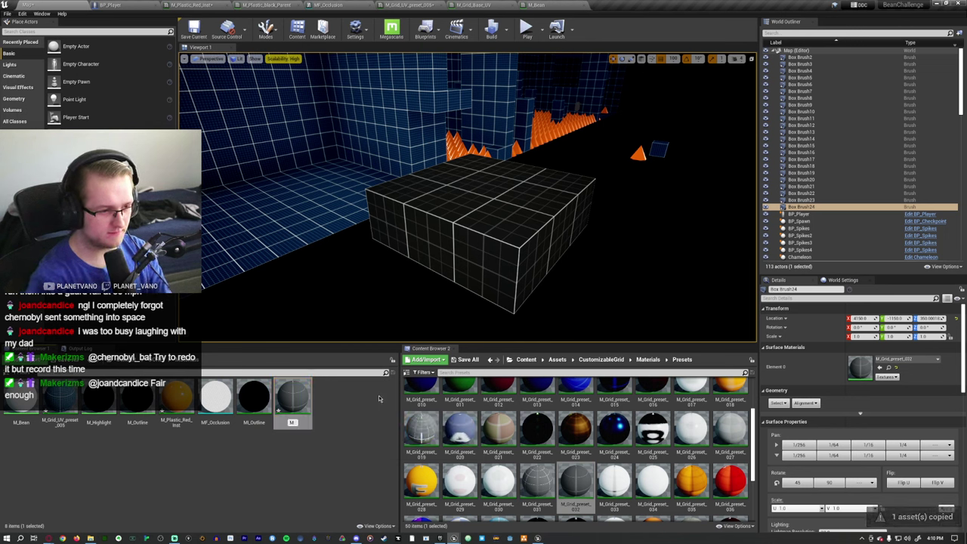
key("Return")
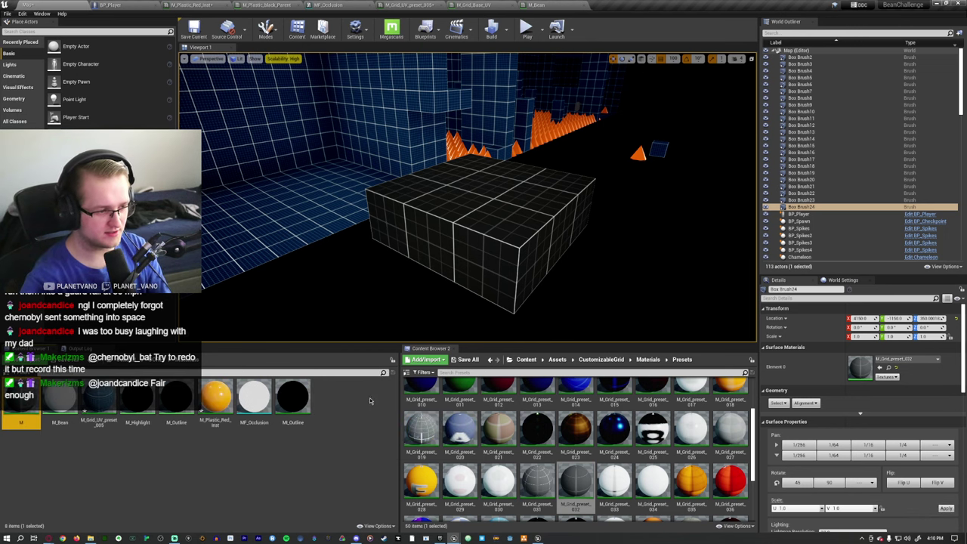
Undo the platform's last material change and delete the copied material M
key("ctrl+z")
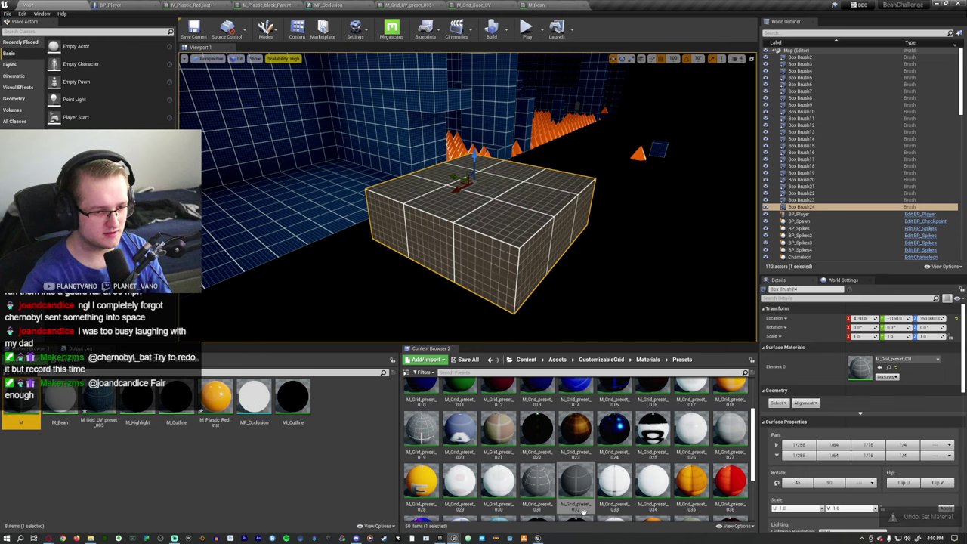
key("Delete")
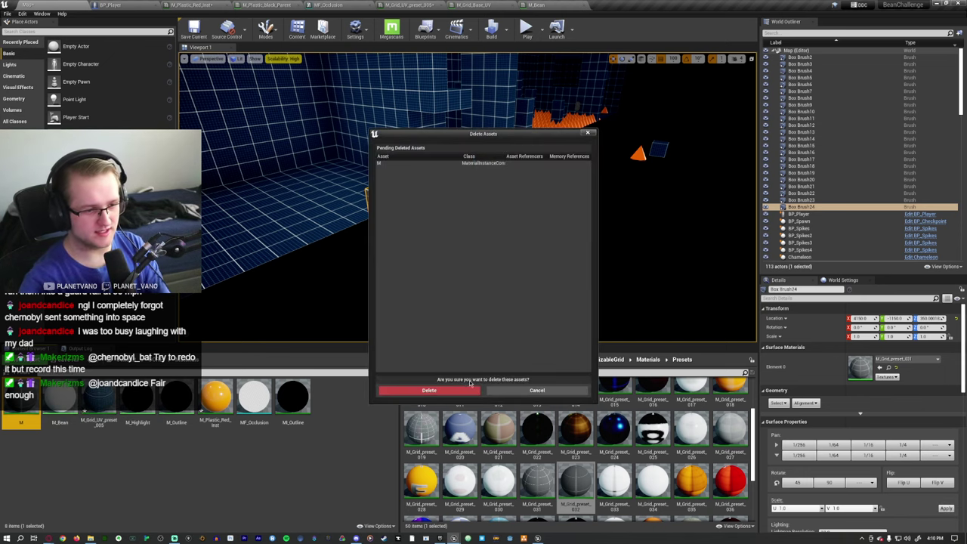
left_click(431, 389)
Copy M_Grid_preset_032 into the project's own materials folder under its original name and assign it to the platform's surfaces
left_click(614, 476)
left_click(568, 479)
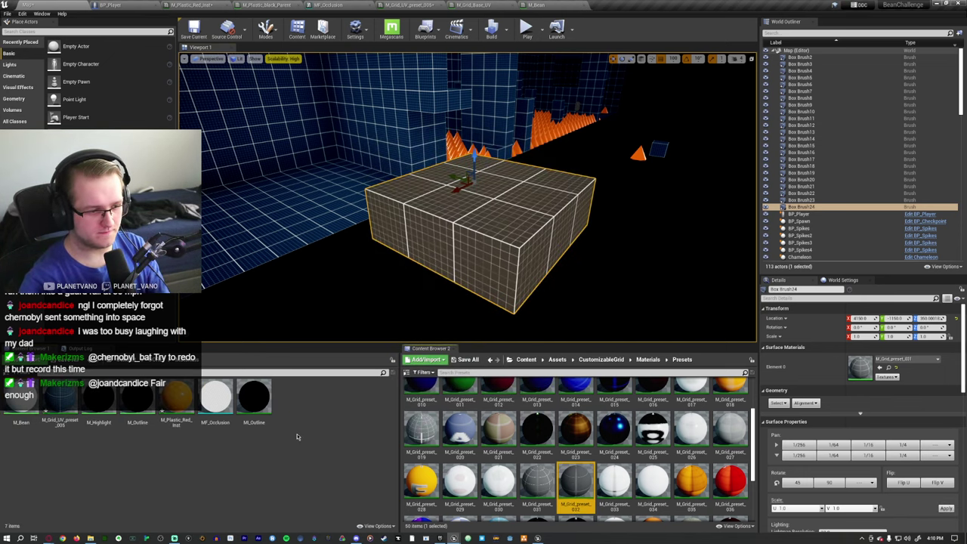
left_click_drag(301, 419, 301, 420)
left_click(337, 429)
Duplicate the dark platform brush back into the checkpoint room at Y 50 and frame it in the view
right_click_drag(469, 226, 423, 227)
mouse_move(560, 235)
right_mouse_down()
mouse_move(529, 235)
mouse_move(561, 235)
right_mouse_up()
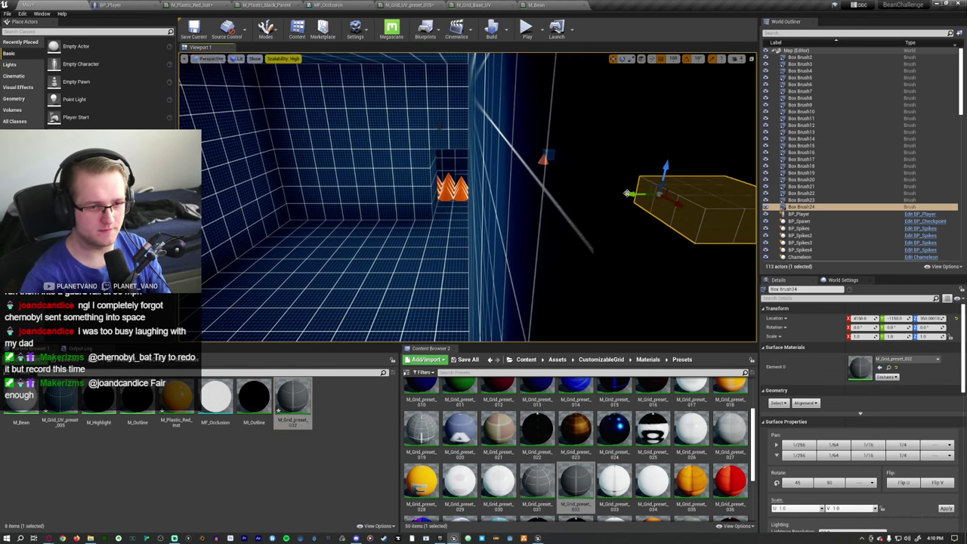
left_click_drag(627, 193, 261, 205, "alt")
right_click_drag(261, 206, 363, 215)
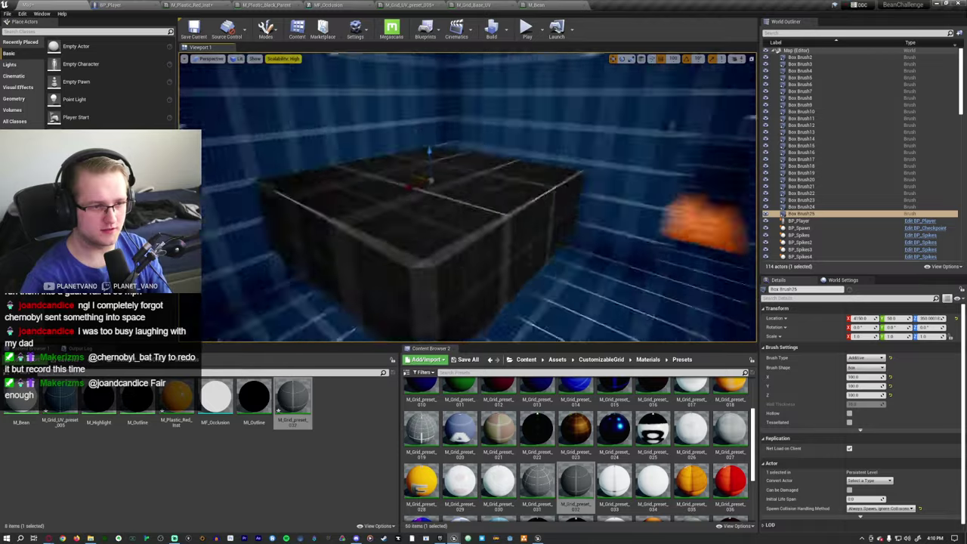
key("f")
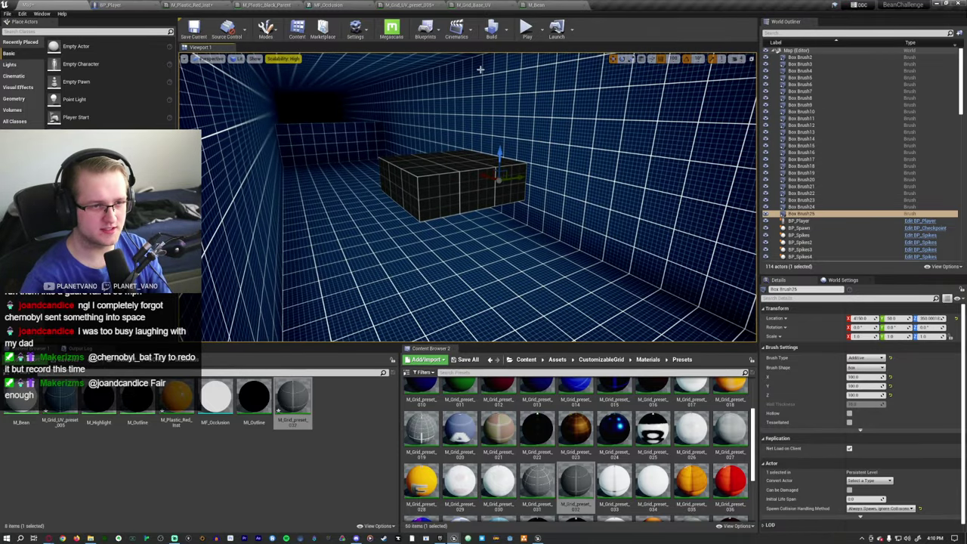
Play-test the raised dark platform in the checkpoint room, end the session and look over the spike room and platform
left_click(536, 28)
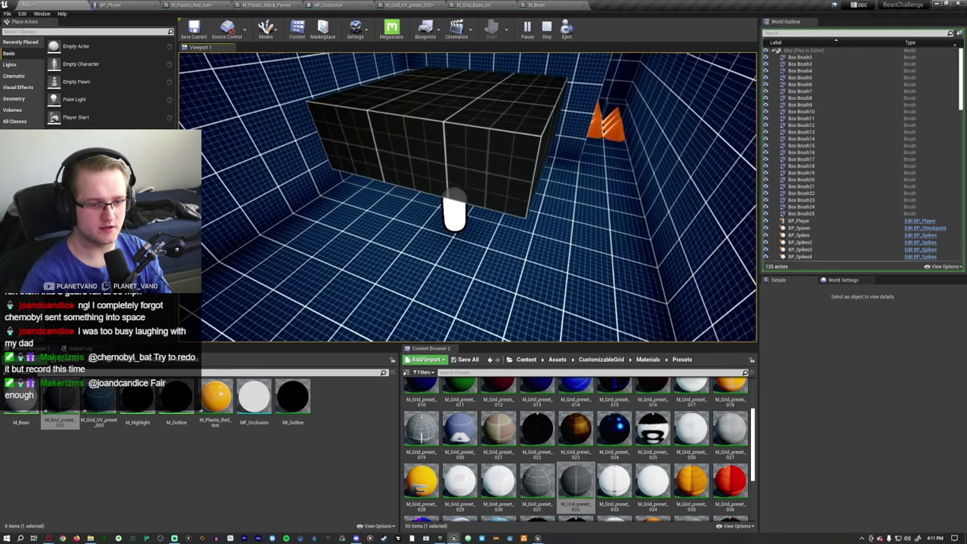
key("Escape")
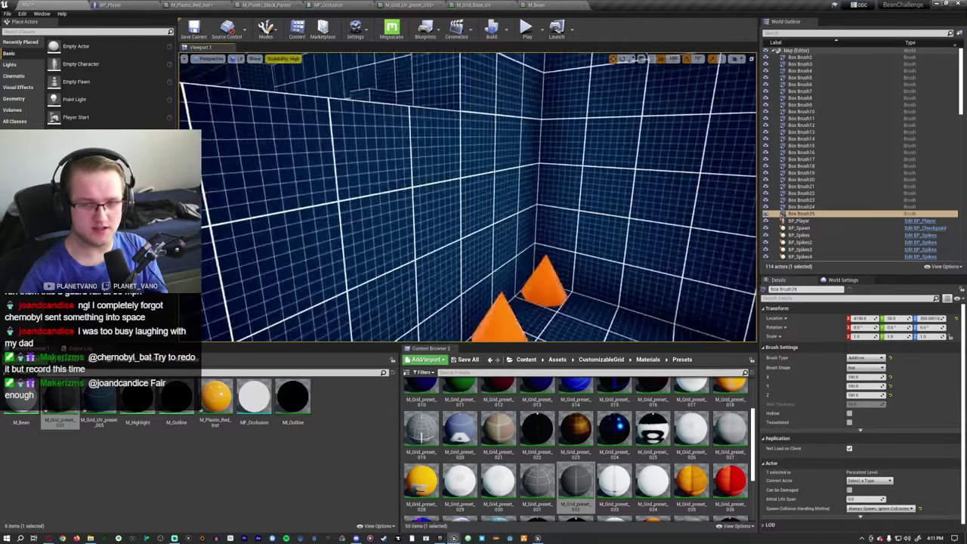
right_click_drag(467, 197, 499, 189)
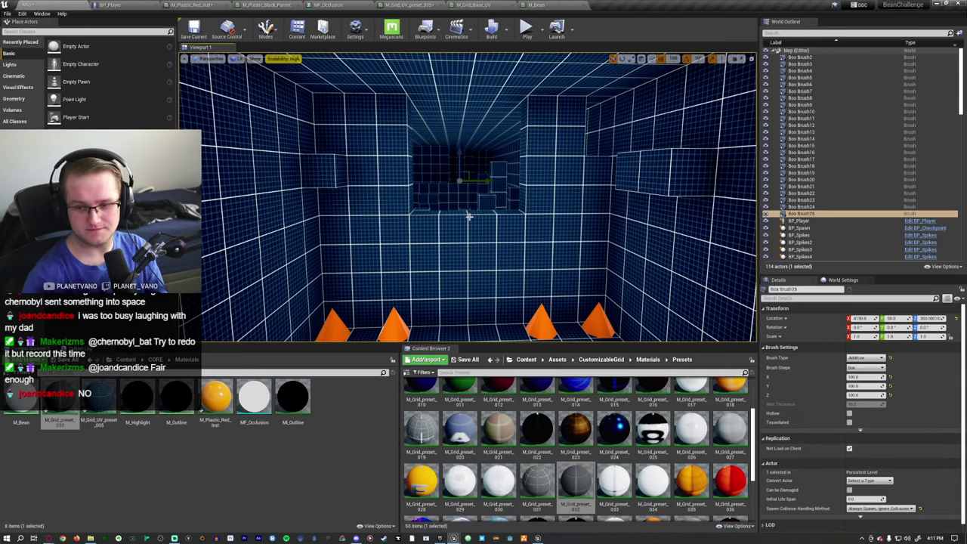
mouse_move(469, 217)
right_mouse_down()
mouse_move(479, 195)
mouse_move(458, 206)
mouse_move(470, 222)
right_mouse_up()
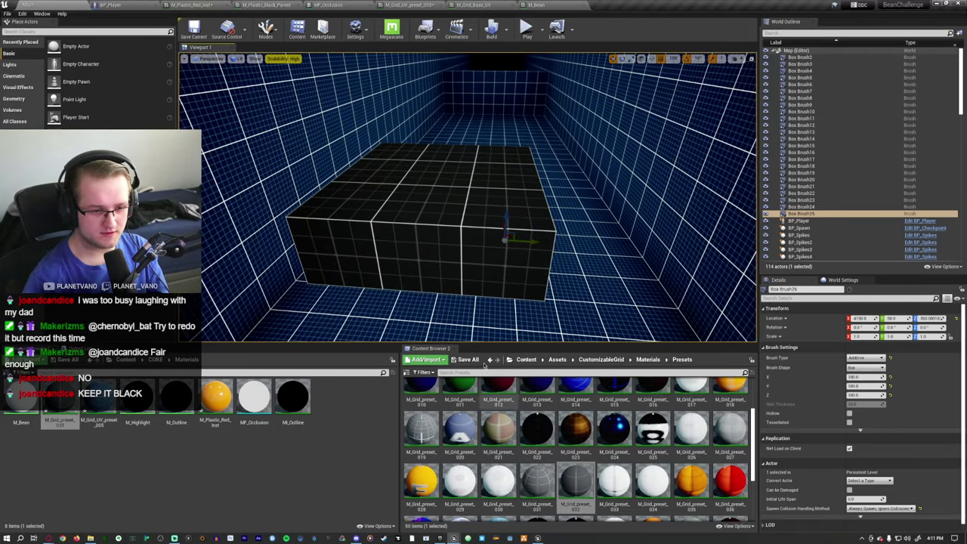
Select all surfaces of the dark platform brush and try M_Grid_preset_036 on them
left_click(472, 260)
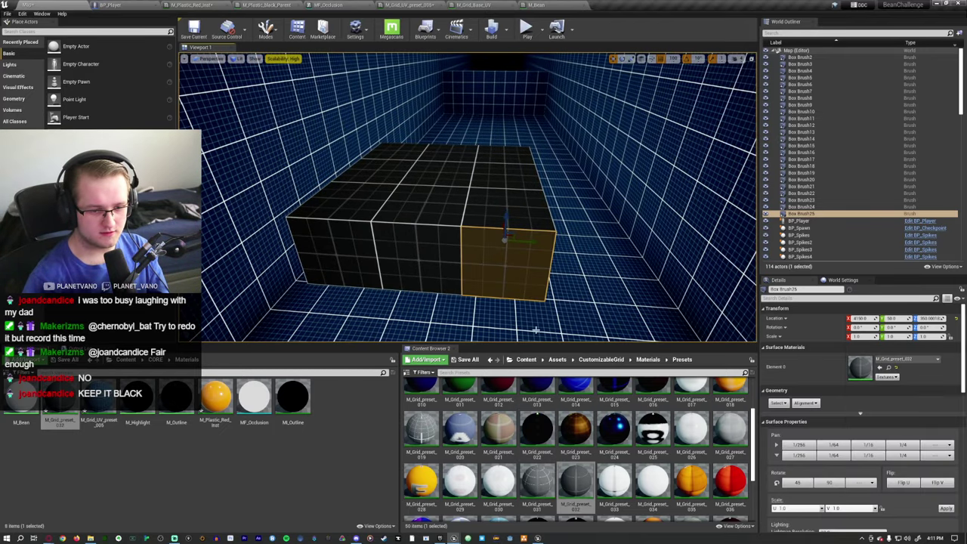
left_click(779, 402)
left_click(809, 425)
key("f")
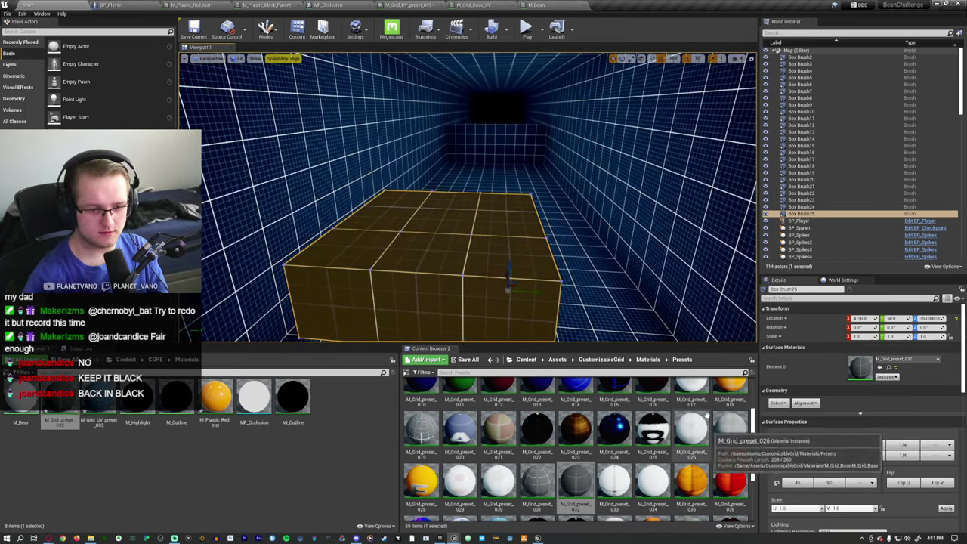
mouse_move(730, 481)
left_mouse_down()
mouse_move(786, 446)
mouse_move(861, 370)
left_mouse_up()
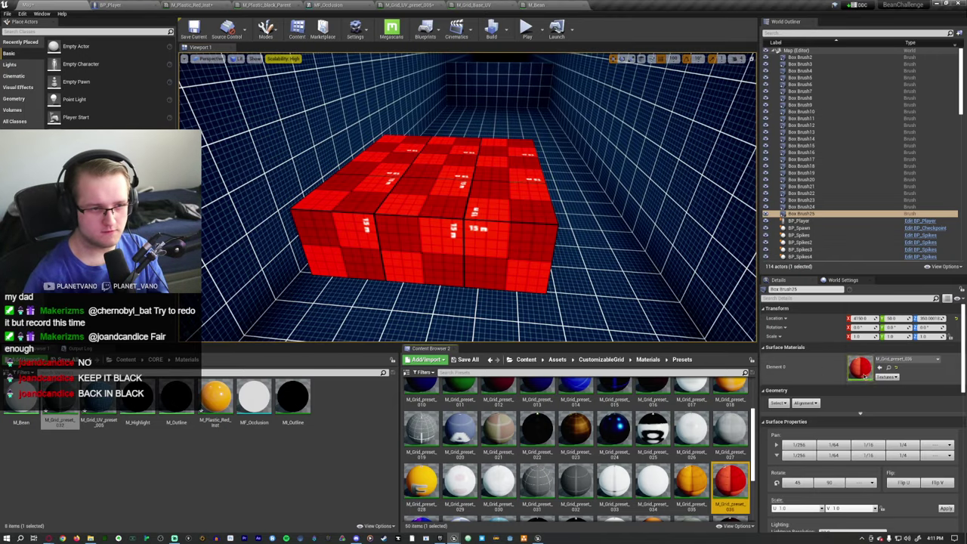
Try M_Grid_preset_027 and M_Grid_preset_035 on the platform's surfaces
right_click_drag(689, 333, 678, 293)
mouse_move(719, 447)
left_mouse_down()
mouse_move(864, 385)
mouse_move(861, 369)
left_mouse_up()
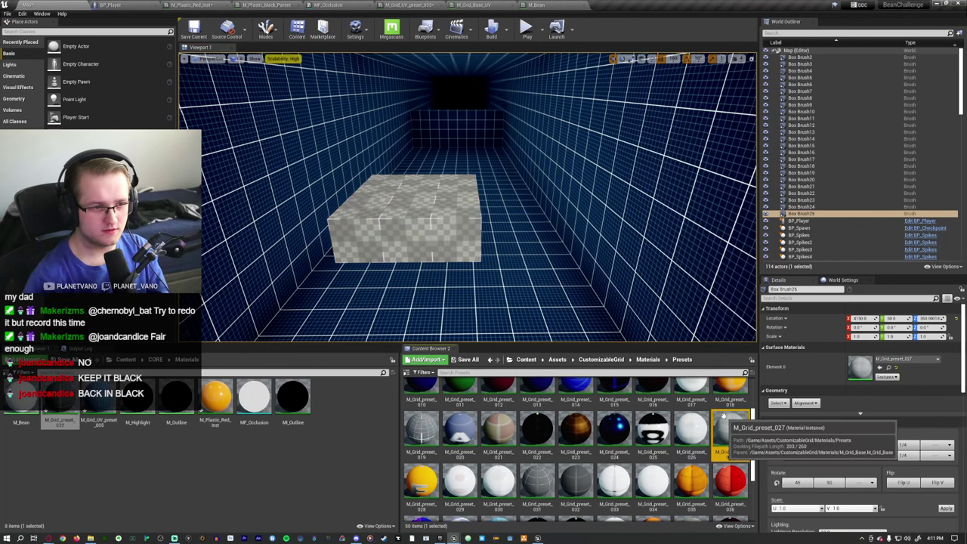
left_click_drag(697, 470, 813, 400)
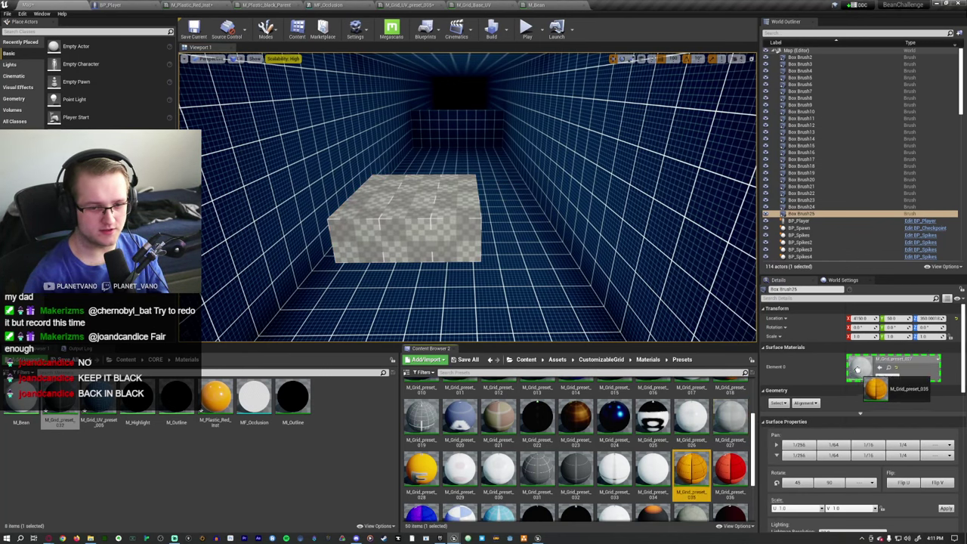
left_click_drag(858, 368, 860, 368)
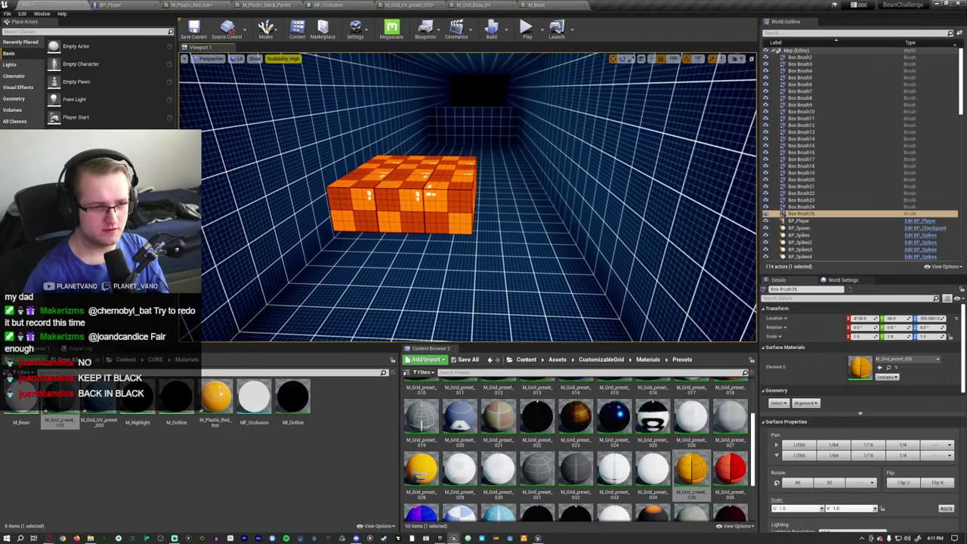
Try M_Grid_preset_024 and M_Grid_preset_039 on the platform's surfaces
scroll(597, 410, "down", 1)
left_click_drag(605, 415, 869, 369)
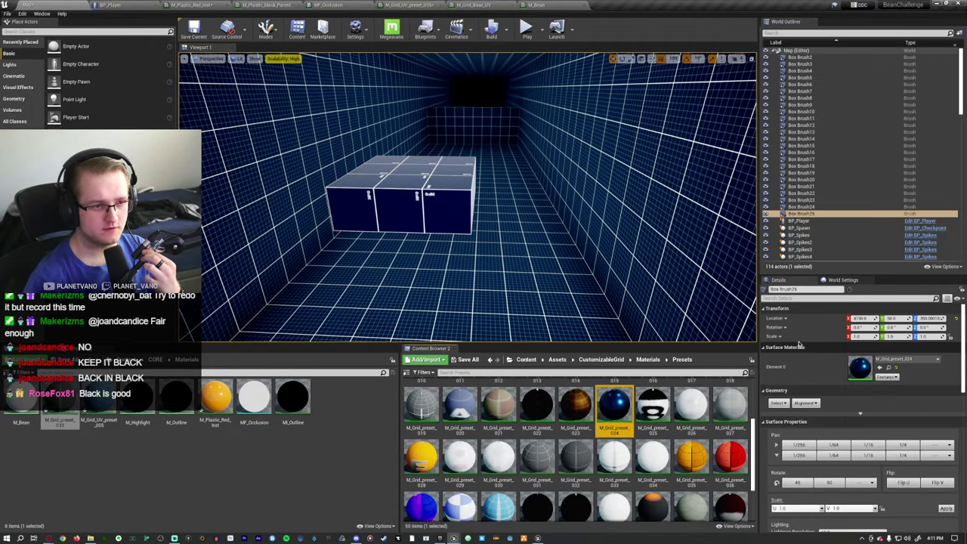
right_click_drag(689, 285, 621, 286)
scroll(574, 453, "down", 1)
left_click_drag(499, 484, 858, 368)
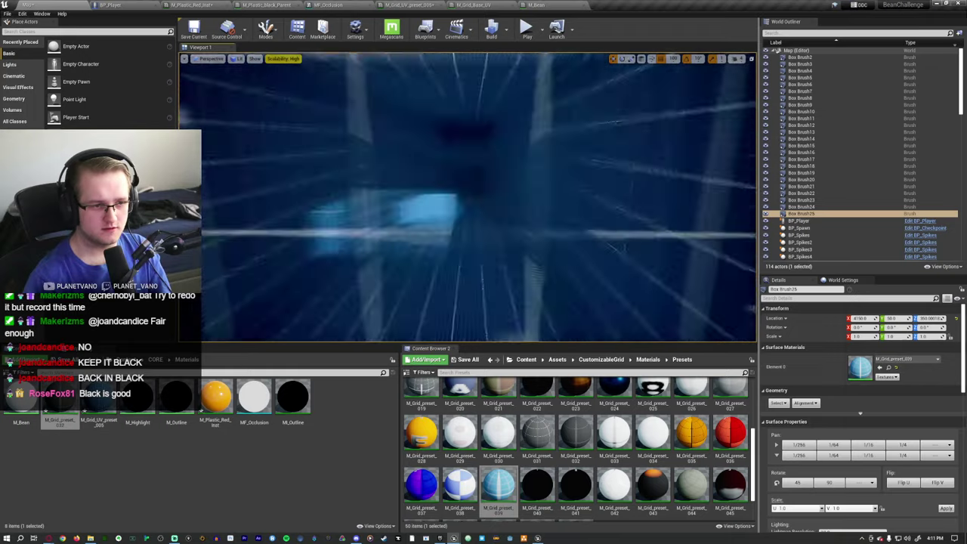
Try M_Grid_preset_042, M_Grid_preset_045 and M_Grid_preset_048 on the platform's surfaces
scroll(602, 480, "down", 1)
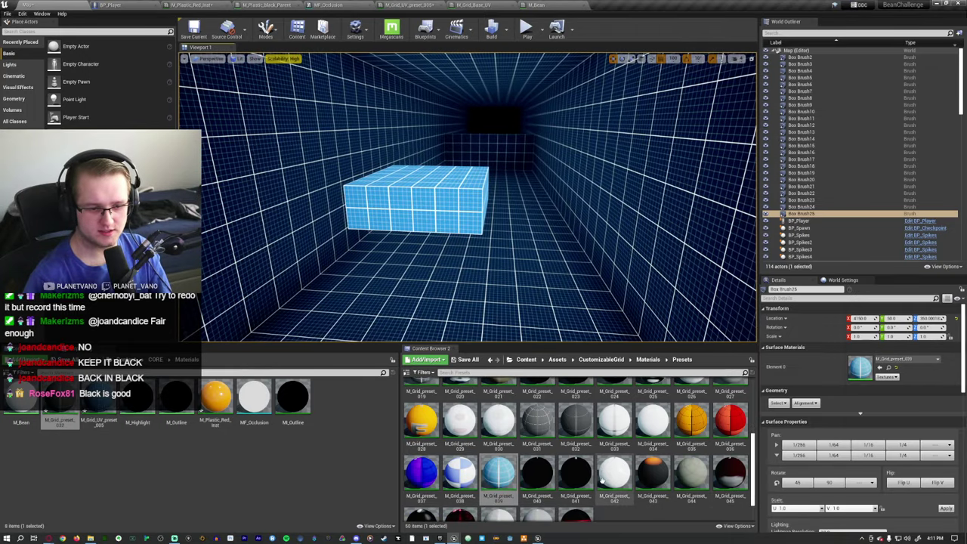
left_click_drag(612, 475, 862, 370)
scroll(680, 454, "down", 1)
left_click_drag(730, 461, 855, 369)
left_click_drag(499, 510, 854, 368)
scroll(574, 457, "down", 1)
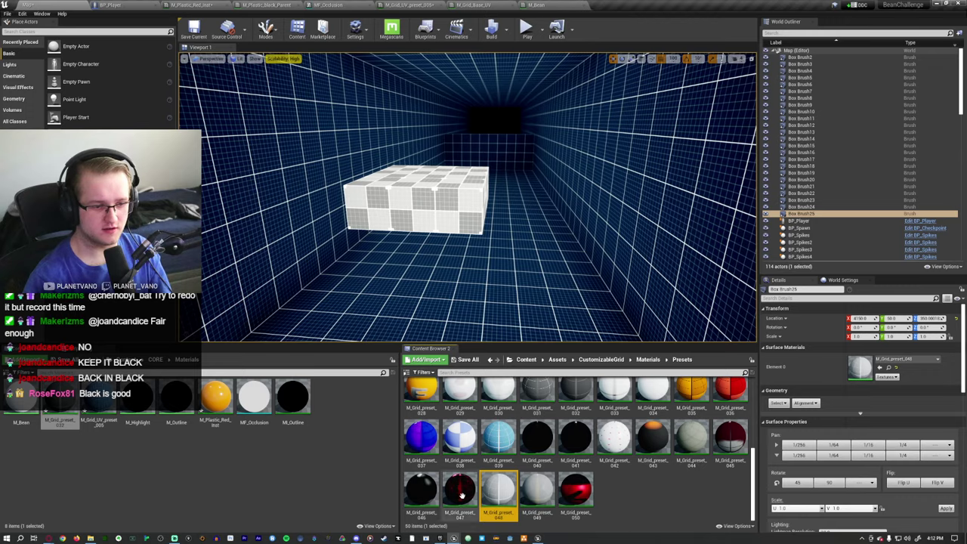
Try M_Grid_preset_047 and M_Grid_preset_046 on the platform's surfaces
left_click_drag(462, 495, 857, 368)
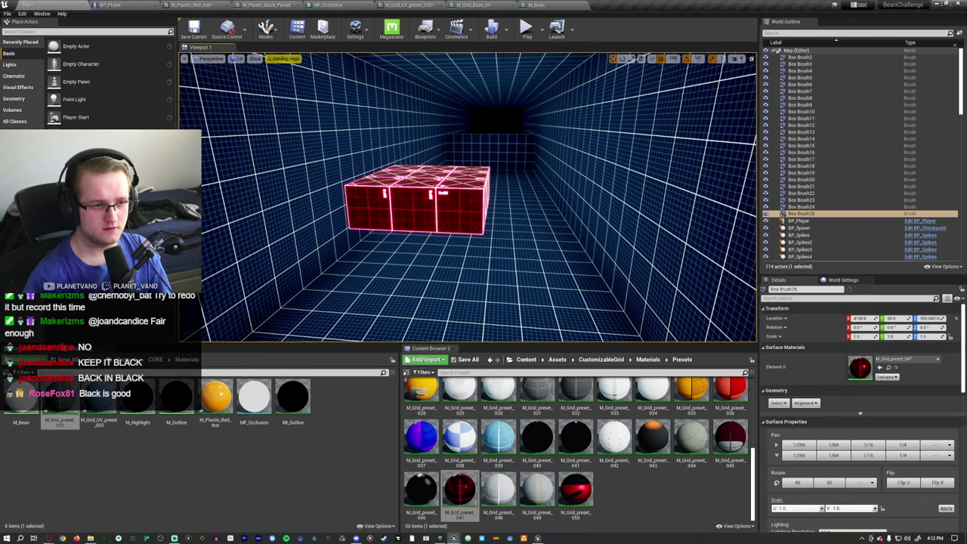
key("f")
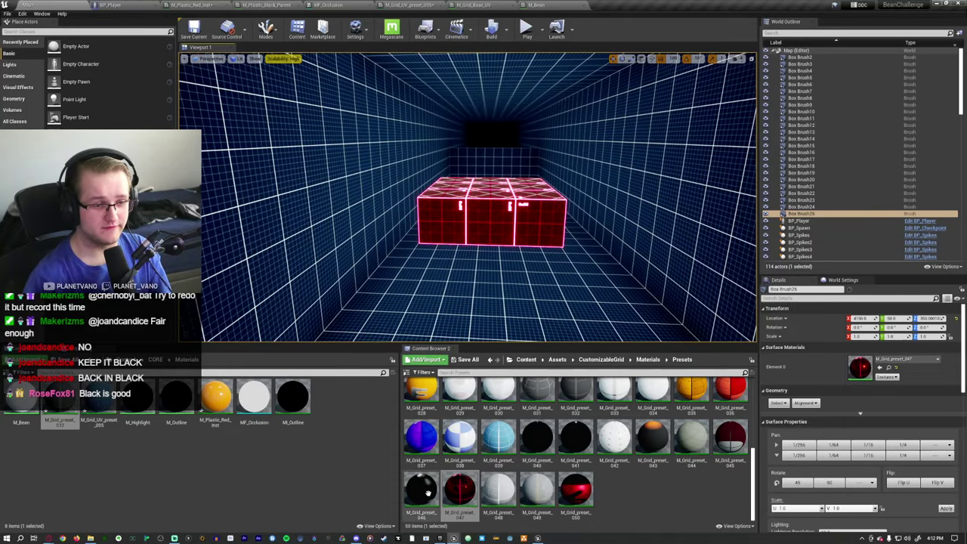
left_click_drag(428, 492, 860, 368)
scroll(455, 436, "up", 2)
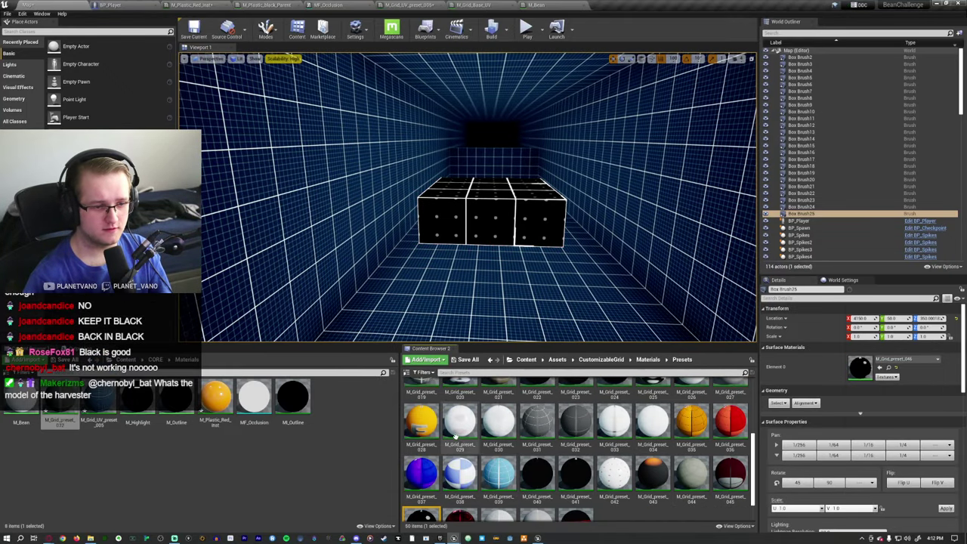
Try M_Grid_preset_028 and M_Grid_preset_023 on the platform's surfaces
left_click_drag(421, 420, 859, 368)
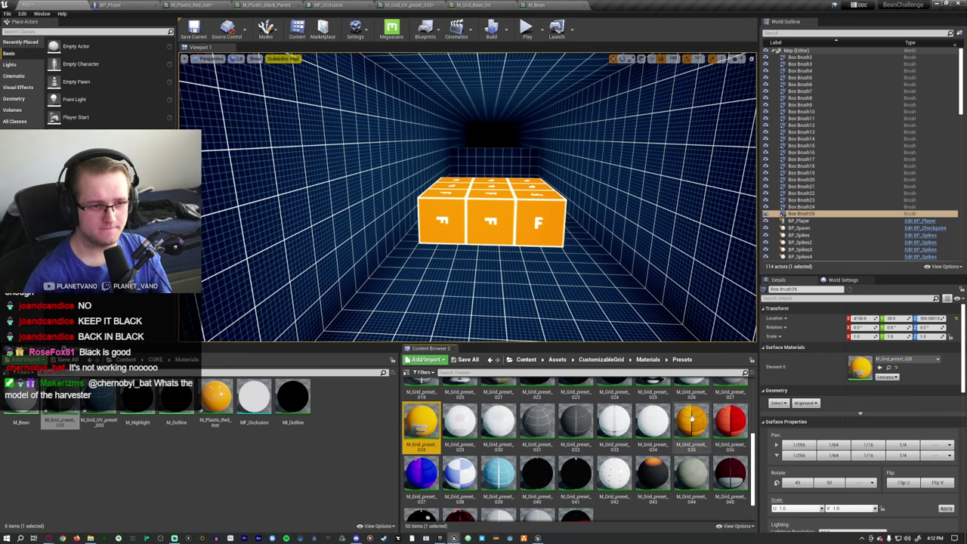
scroll(692, 420, "up", 2)
left_click_drag(576, 418, 860, 368)
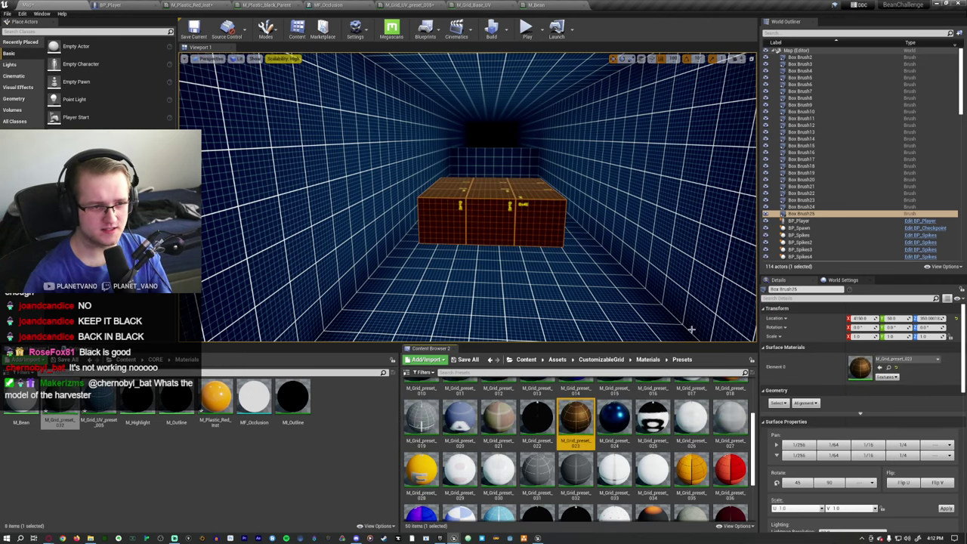
right_click_drag(691, 329, 681, 302)
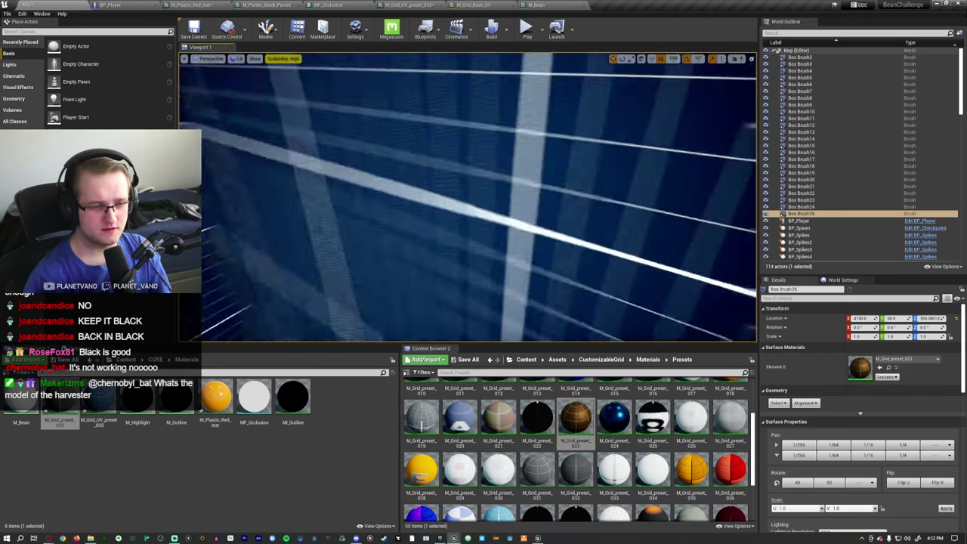
Frame the platform and try M_Grid_preset_012, M_Grid_preset_011 and M_Grid_preset_013 on its surfaces
key("f")
scroll(575, 453, "up", 2)
left_click_drag(499, 411, 638, 404)
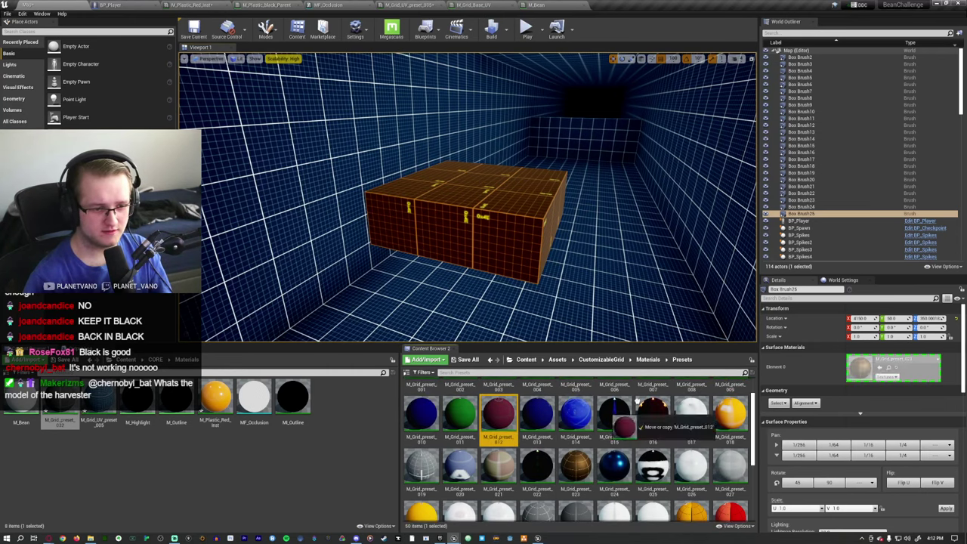
left_click_drag(859, 367, 859, 368)
scroll(574, 453, "up", 2)
left_click_drag(459, 449, 860, 369)
left_click_drag(537, 450, 809, 392)
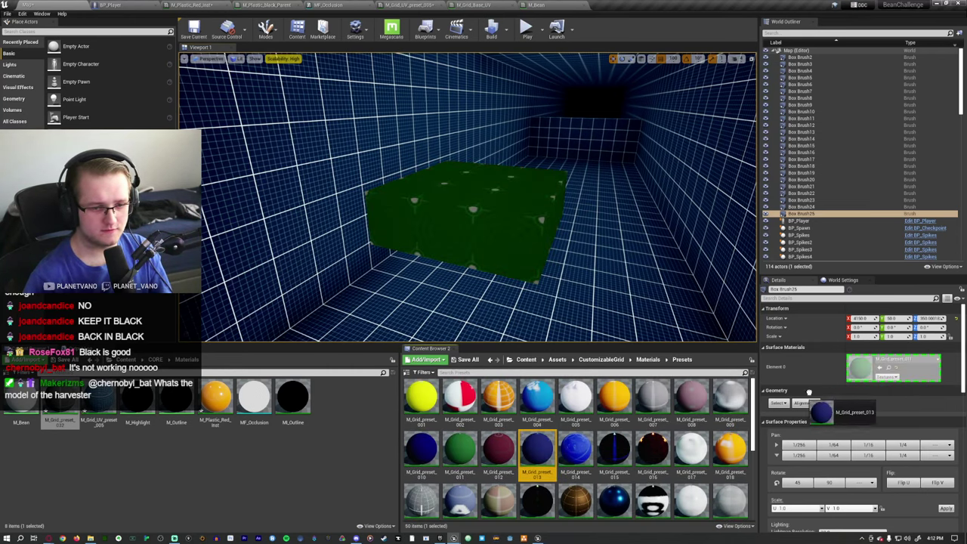
left_click_drag(856, 368, 858, 368)
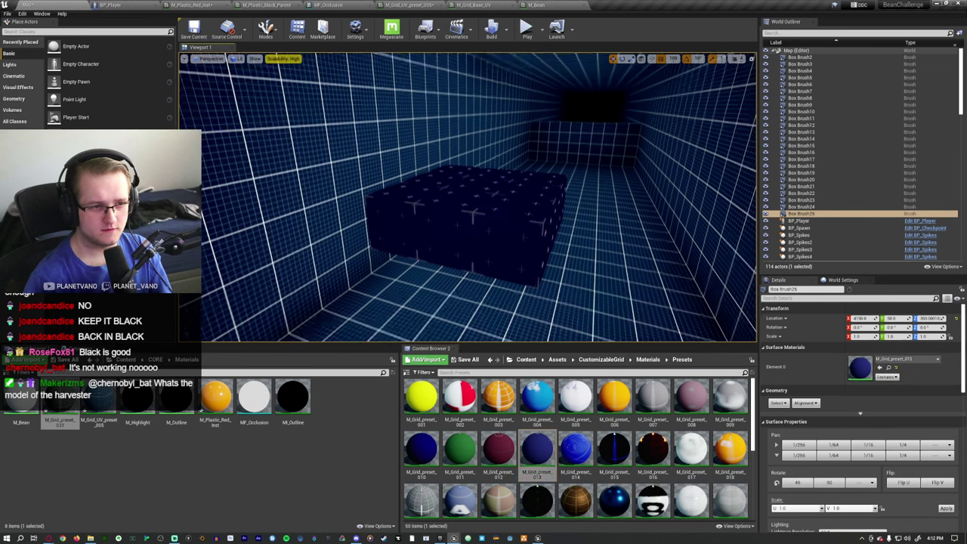
Try M_Grid_preset_007, M_Grid_preset_009 and M_Grid_preset_010 on the platform's surfaces
left_click_drag(653, 394, 860, 368)
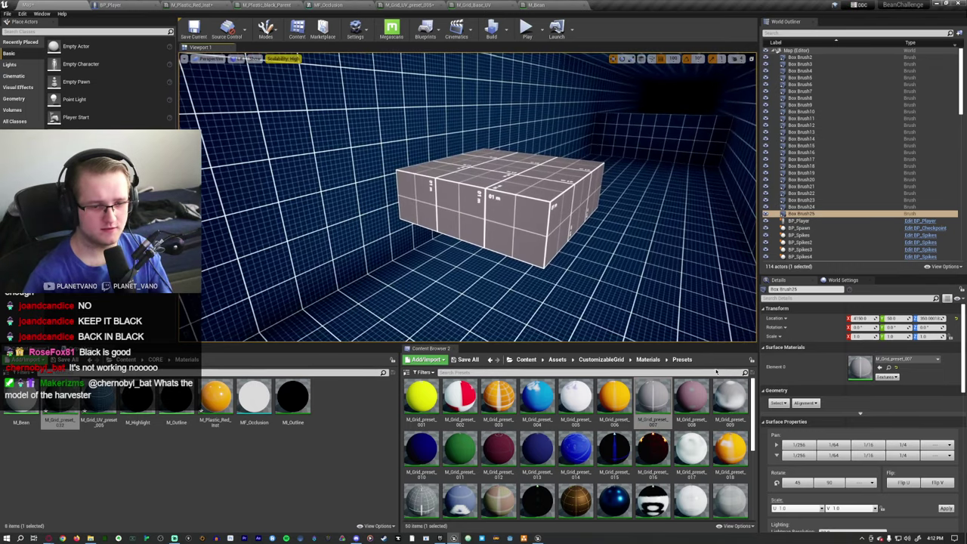
left_click_drag(730, 394, 860, 368)
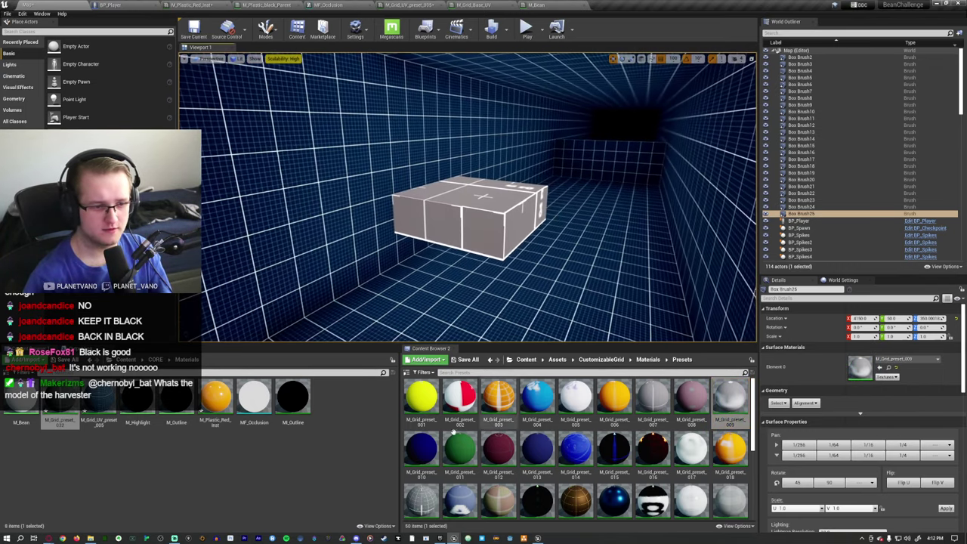
left_click_drag(421, 447, 540, 444)
left_click_drag(858, 368, 859, 368)
scroll(544, 438, "down", 1)
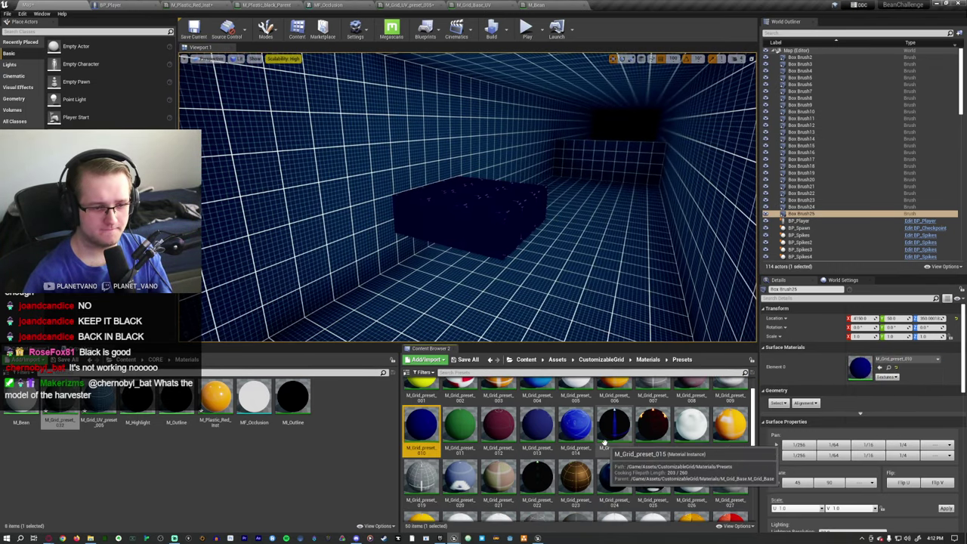
Try the glowing-edge materials M_Grid_preset_015 and M_Grid_preset_016 on the platform's surfaces
left_click_drag(614, 423, 861, 368)
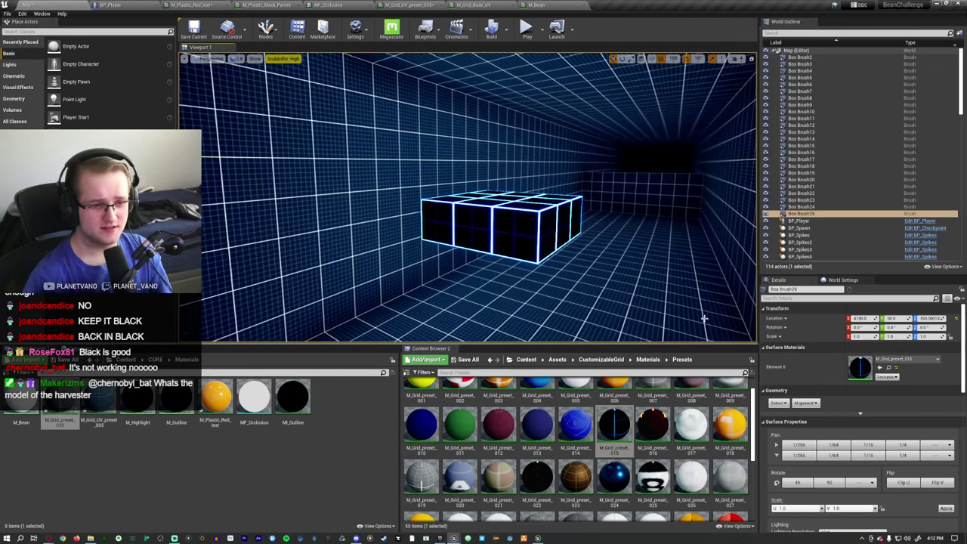
left_click_drag(654, 423, 767, 391)
left_click_drag(853, 368, 855, 368)
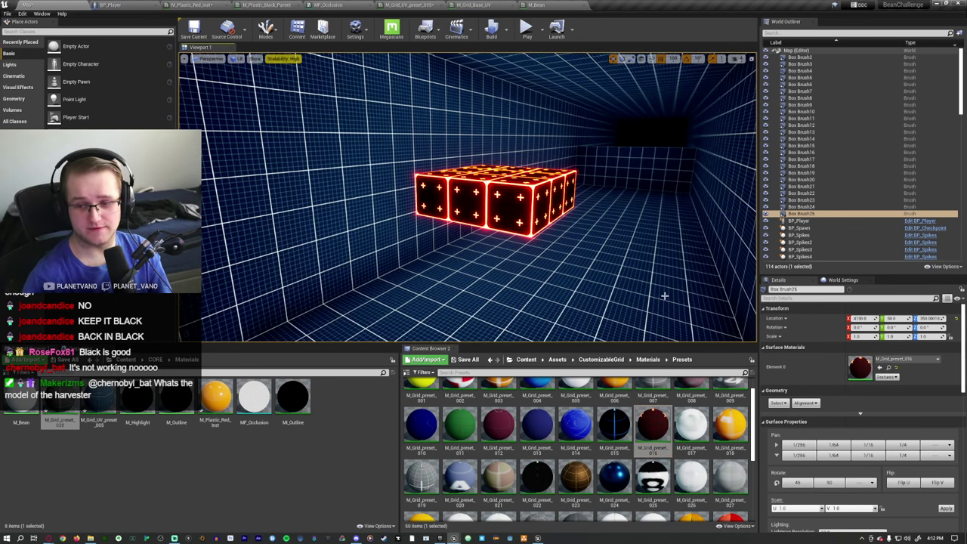
right_click_drag(664, 296, 665, 295)
Try M_Grid_preset_017, M_Grid_preset_019 and M_Grid_preset_022 on the platform's surfaces
left_click_drag(691, 425, 861, 368)
left_click_drag(421, 476, 706, 406)
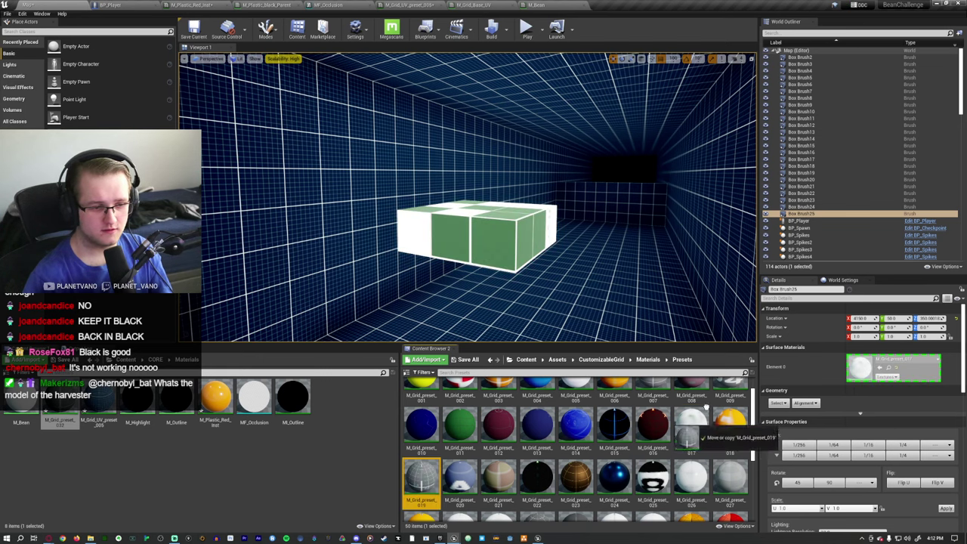
left_click_drag(851, 367, 852, 366)
scroll(574, 453, "down", 1)
left_click_drag(536, 452, 710, 399)
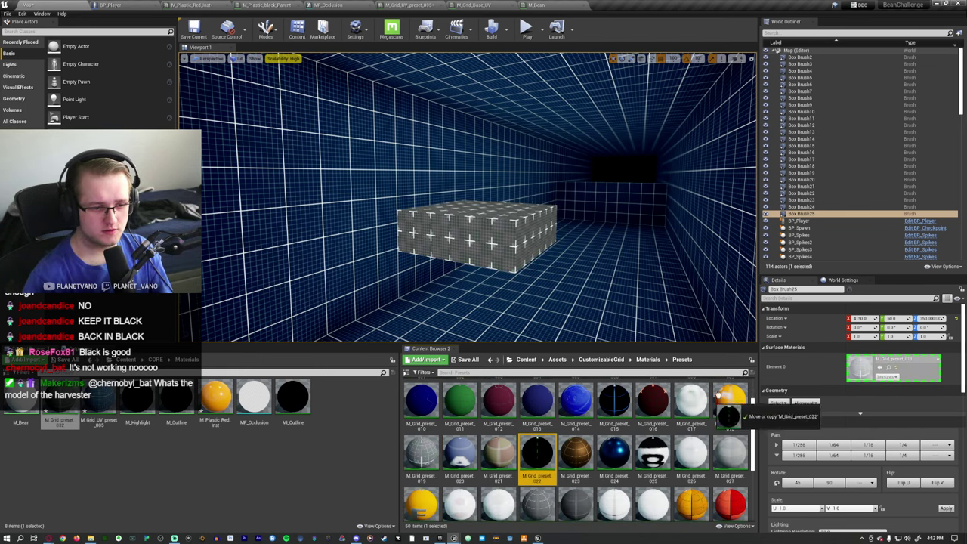
left_click_drag(858, 366, 859, 368)
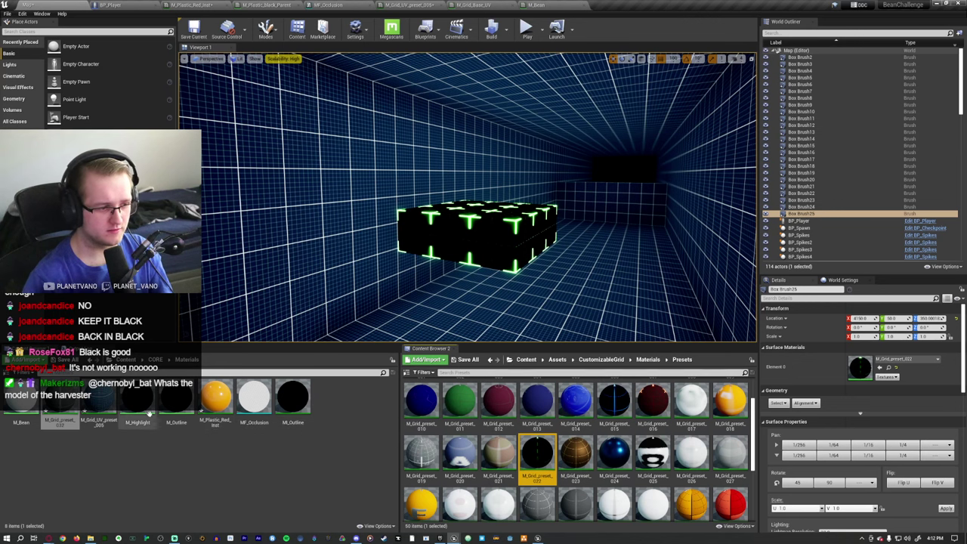
Assign M_Grid_preset_032 from the project's own materials folder to the platform's surfaces
left_click_drag(74, 414, 729, 347)
left_click_drag(854, 371, 855, 370)
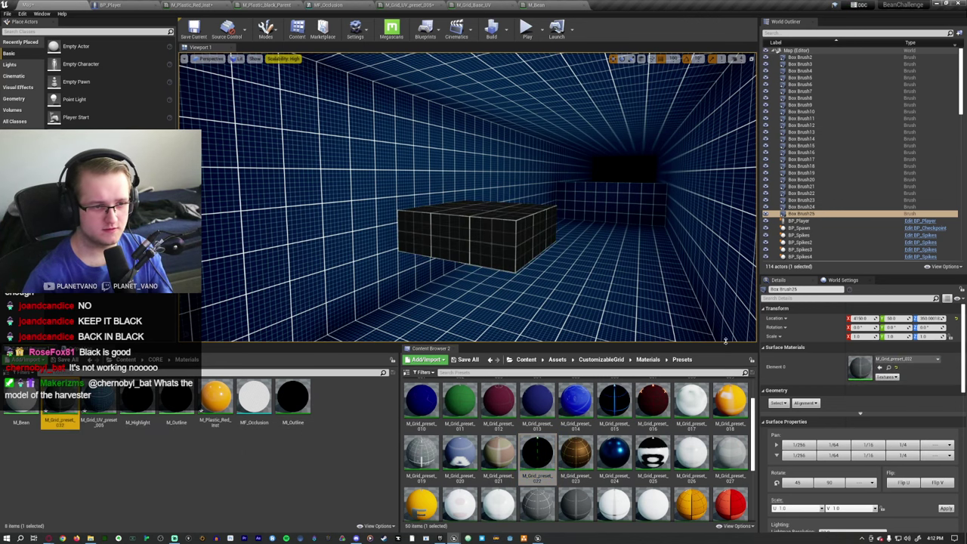
right_click_drag(469, 227, 431, 230)
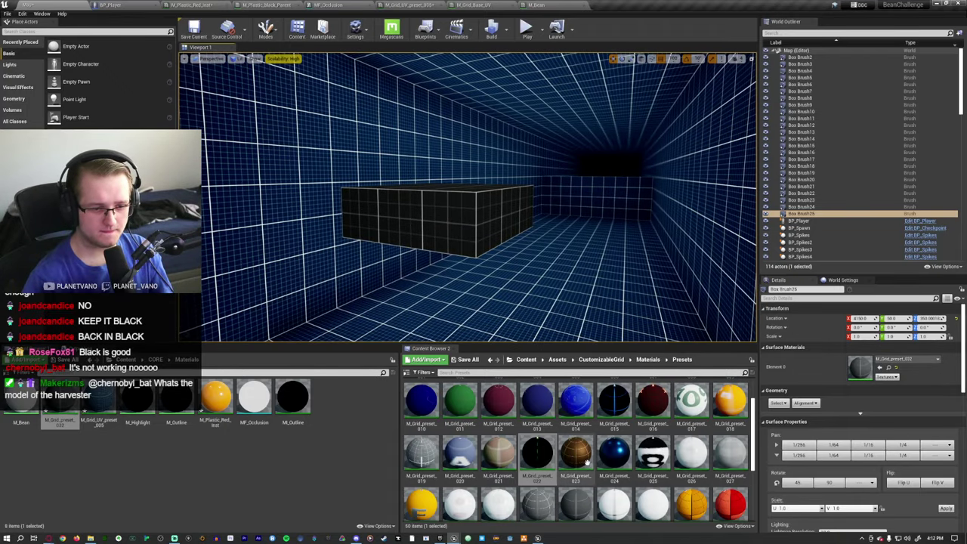
Try M_Grid_preset_023 on the platform's surfaces once more
left_click_drag(576, 453, 860, 368)
right_click_drag(710, 270, 666, 253)
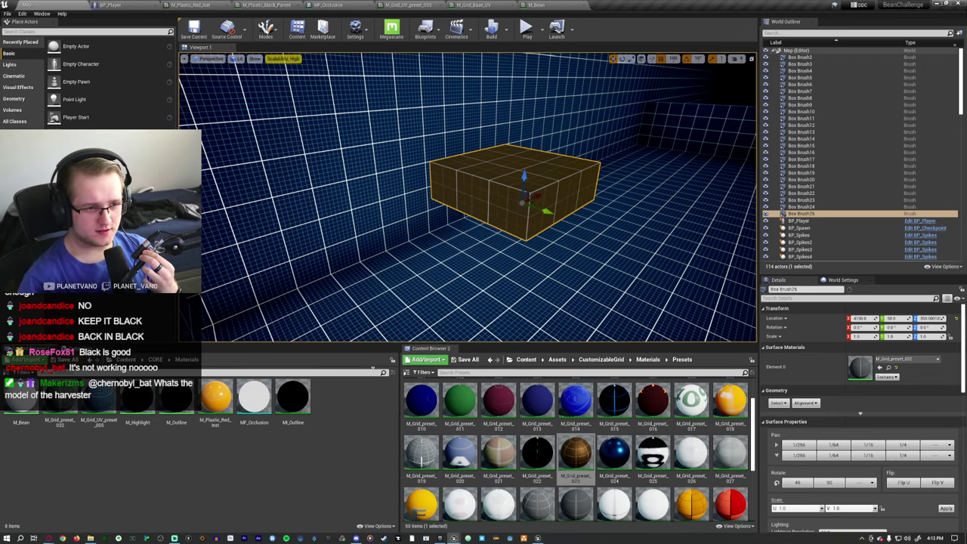
Examine the black grid platform against the room's blue floor and walls from several angles
left_click(411, 307)
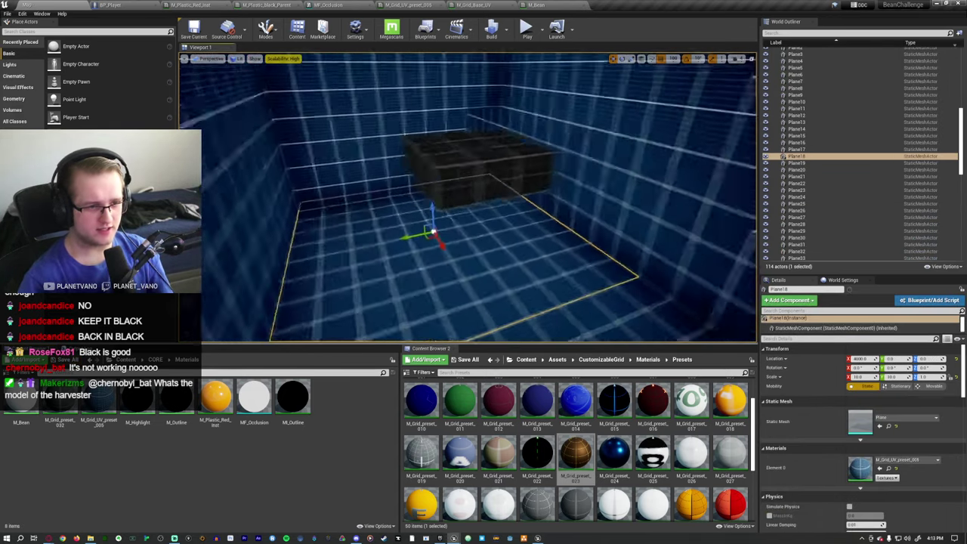
right_click_drag(536, 295, 554, 289)
left_click(446, 197)
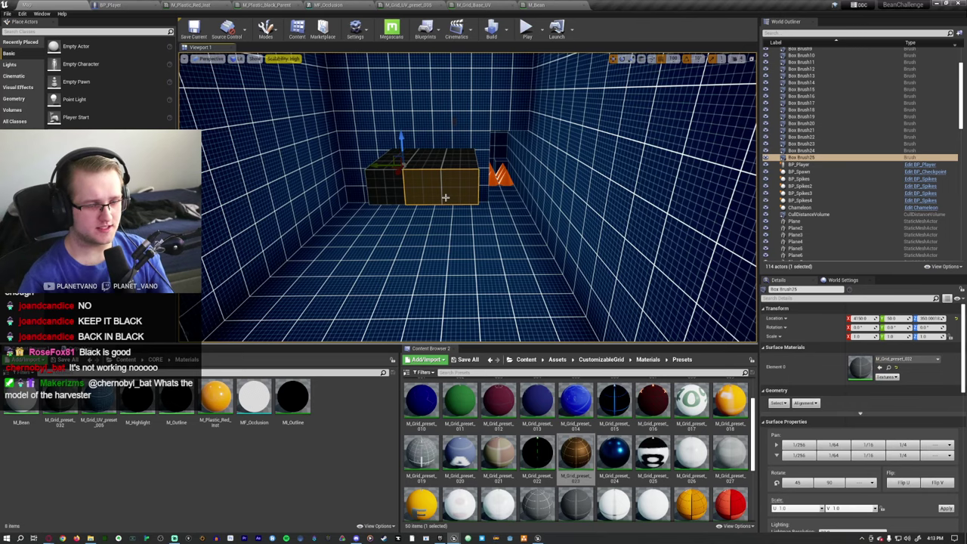
right_click_drag(502, 218, 501, 217)
left_click(501, 217)
left_click(501, 217)
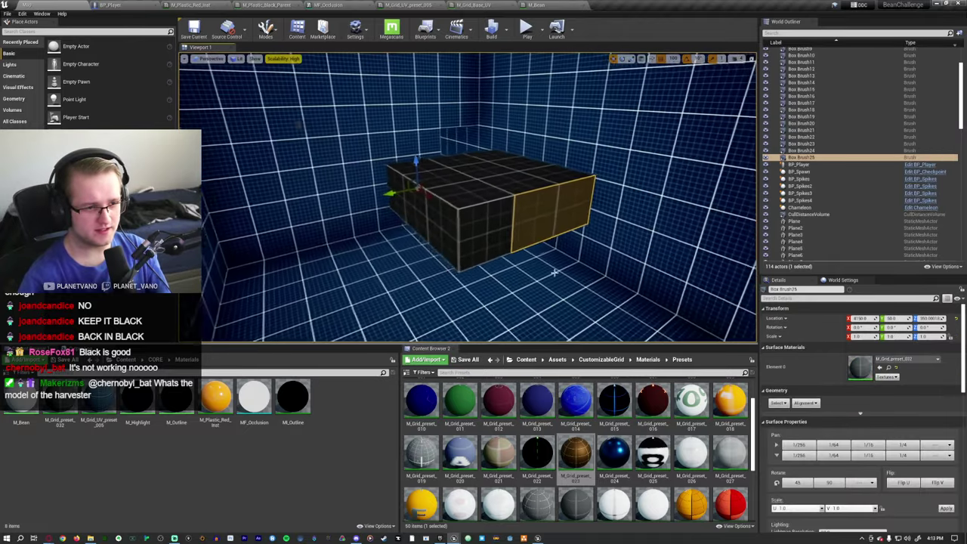
scroll(857, 465, "down", 2)
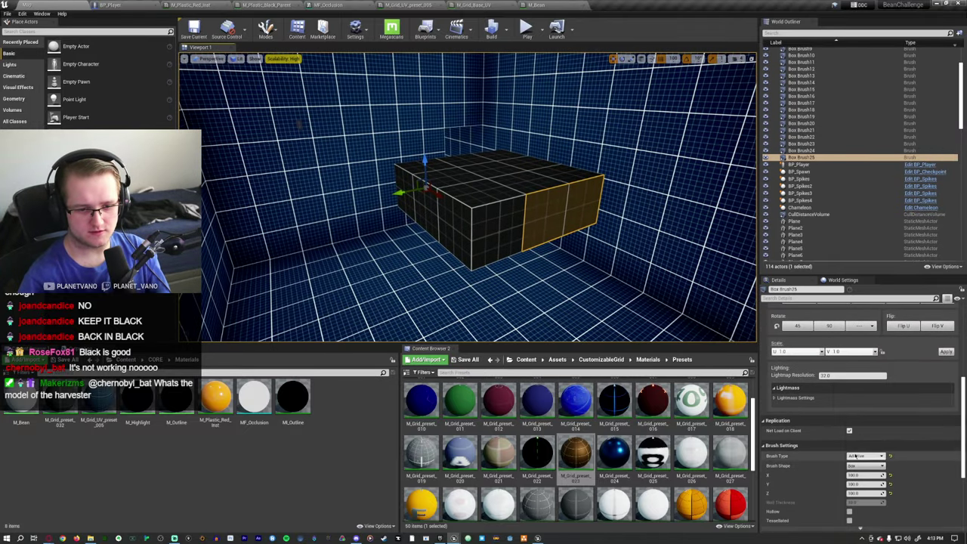
right_click_drag(566, 211, 566, 212)
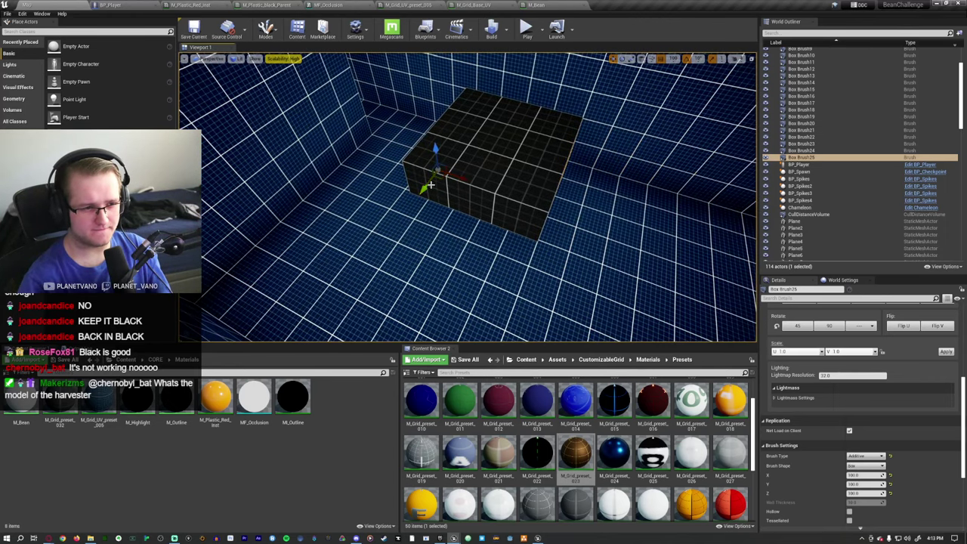
left_click_drag(430, 185, 447, 163, "alt")
key("ctrl+z")
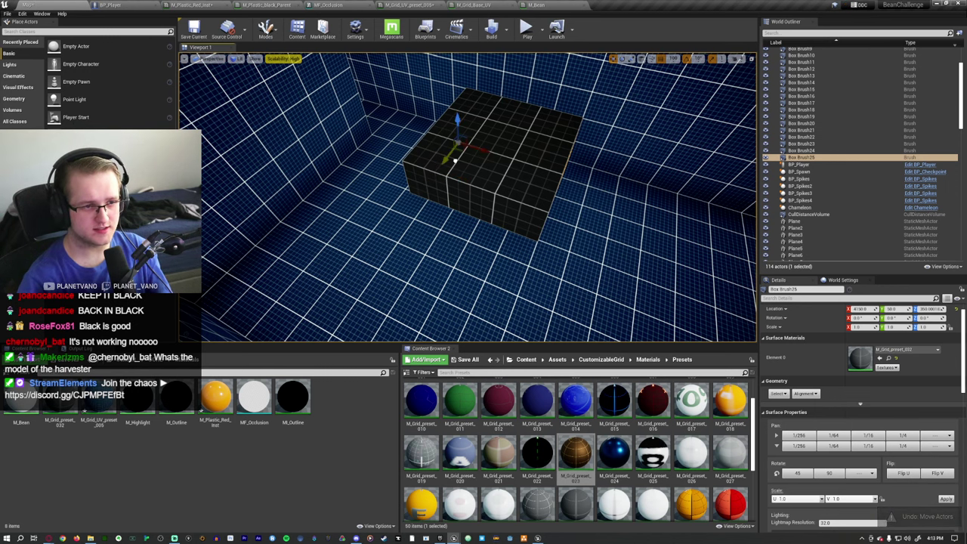
Inspect the platform's top and side faces closely, along with its surface properties and brush settings
right_click_drag(519, 159, 578, 260)
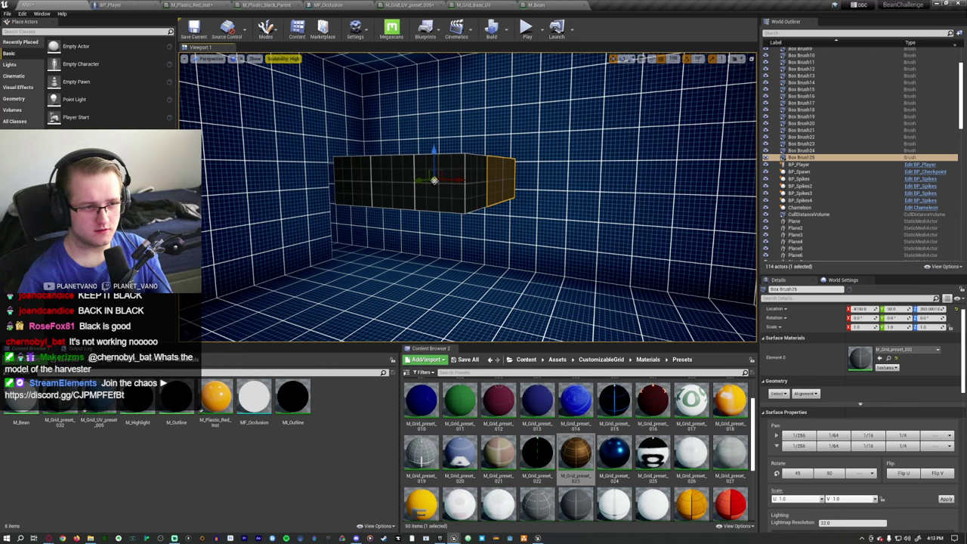
right_click(435, 182)
left_click(376, 179)
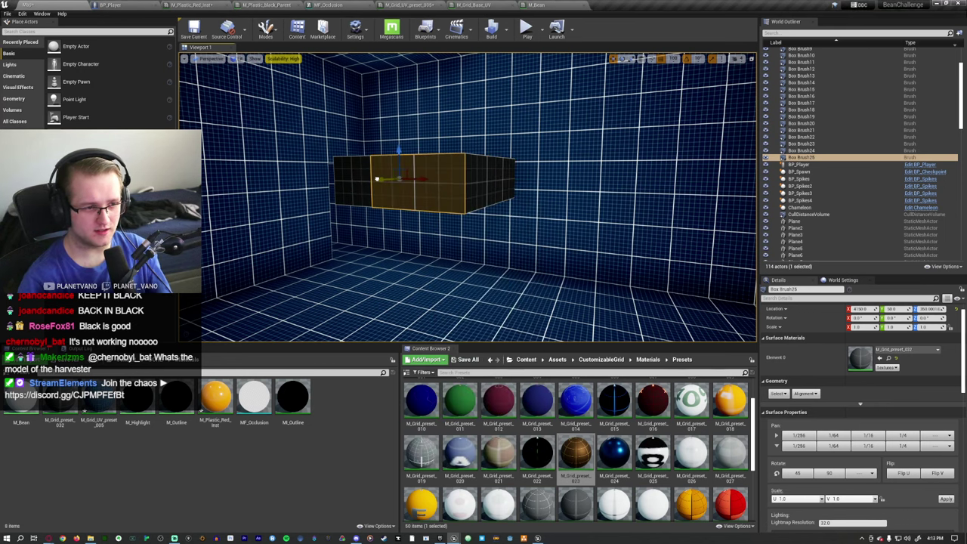
scroll(440, 185, "up", 10)
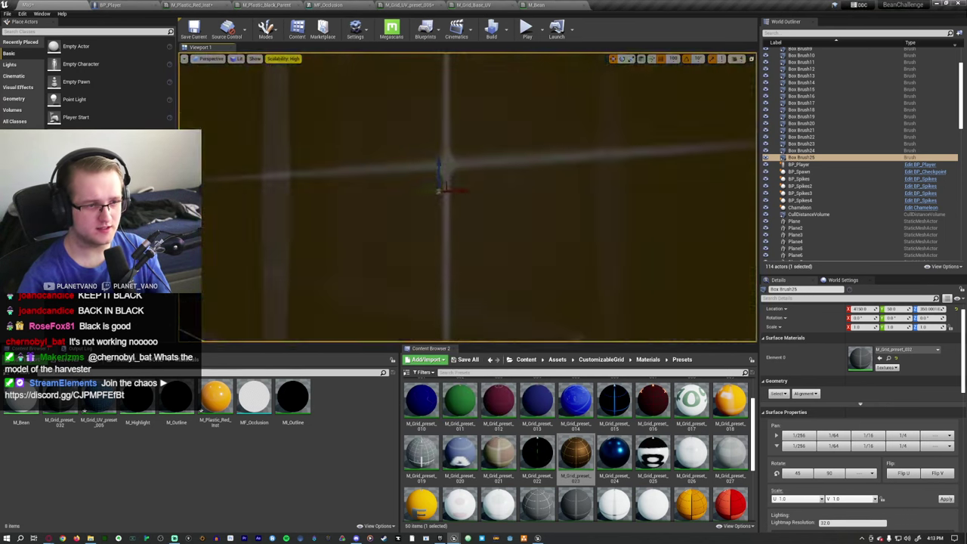
right_click(428, 191)
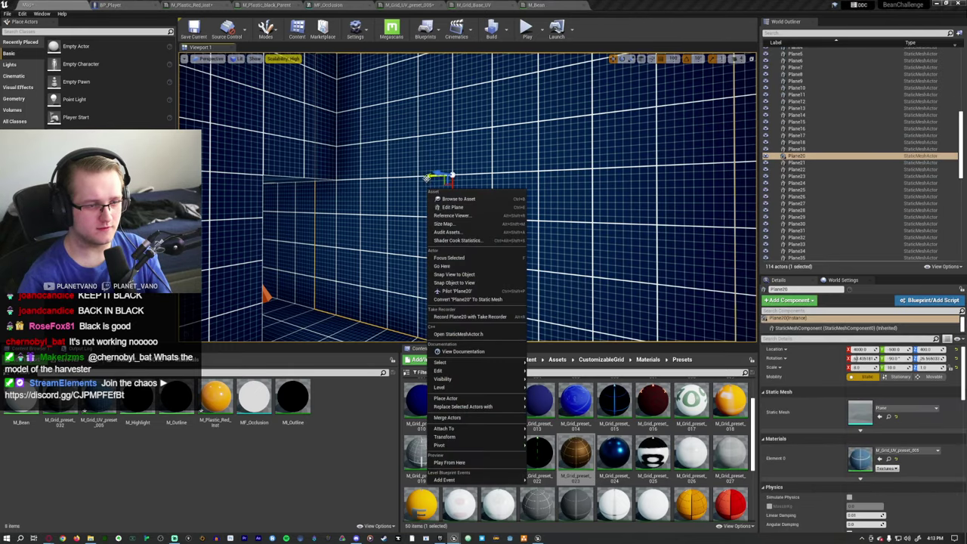
scroll(428, 179, "down", 5)
left_click(460, 166)
mouse_move(460, 166)
right_mouse_down()
mouse_move(378, 193)
mouse_move(393, 181)
mouse_move(438, 227)
right_mouse_up()
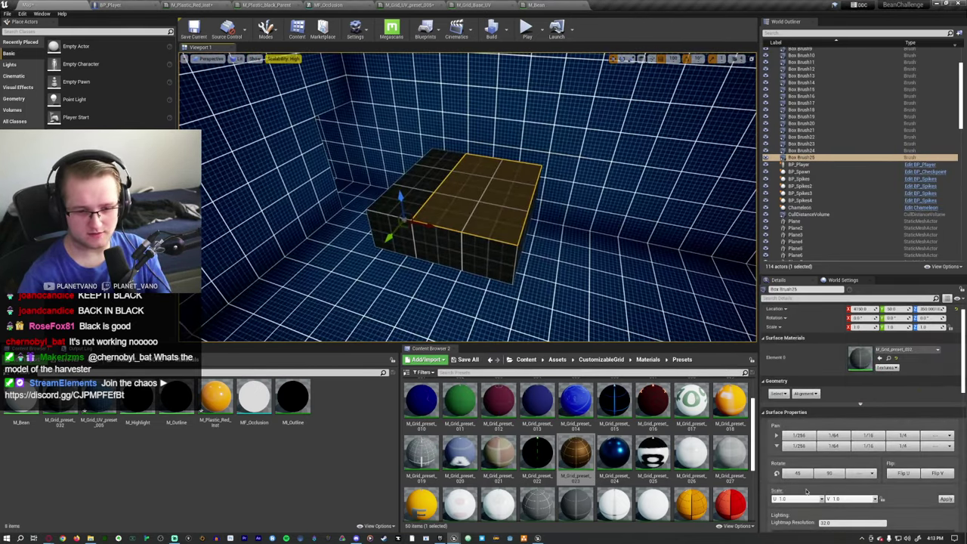
scroll(806, 491, "down", 10)
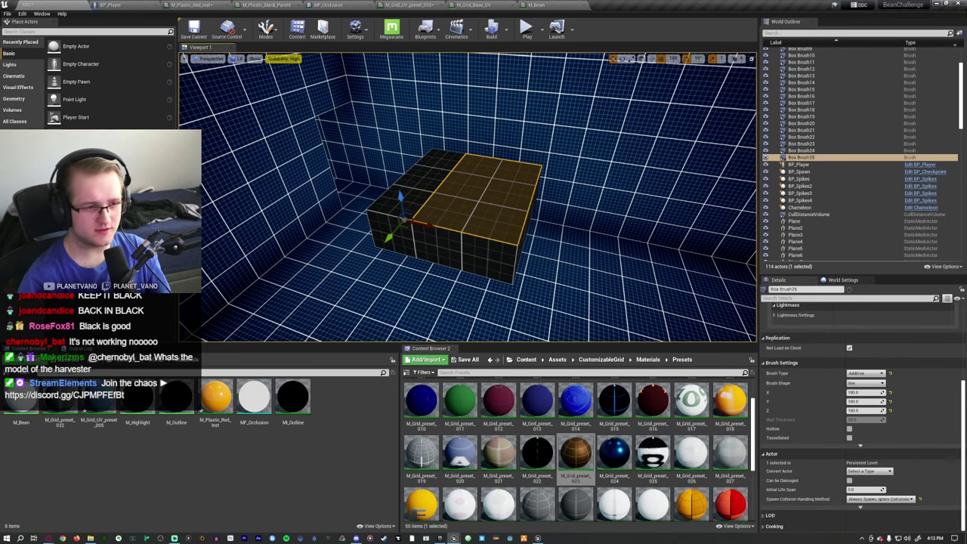
mouse_move(495, 239)
right_mouse_down()
mouse_move(469, 227)
mouse_move(496, 240)
right_mouse_up()
scroll(557, 190, "up", 3)
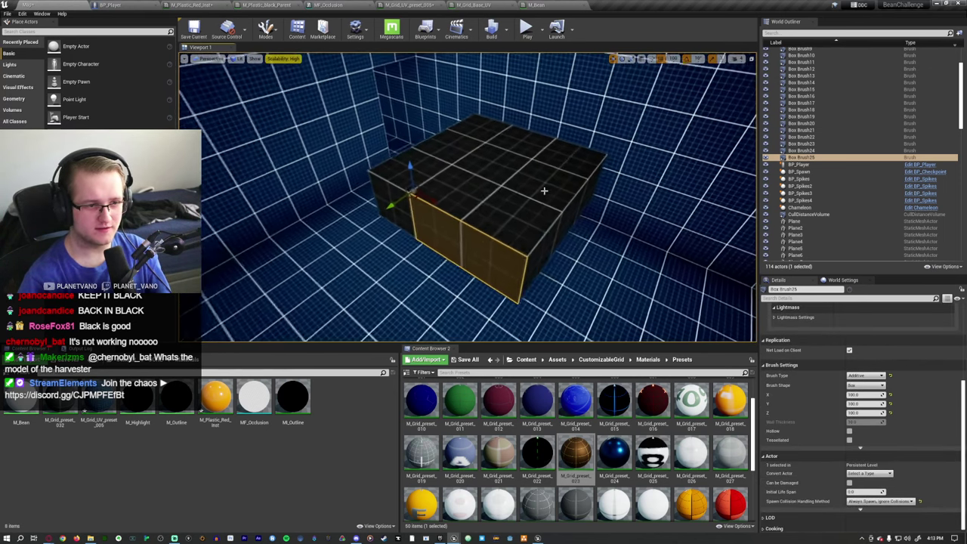
Delete the raised platform from inside the room and select the spare black grid platform outside the level
left_click(509, 216)
key("Delete")
mouse_move(509, 216)
right_mouse_down()
mouse_move(344, 186)
mouse_move(303, 98)
right_mouse_up()
left_click(513, 226)
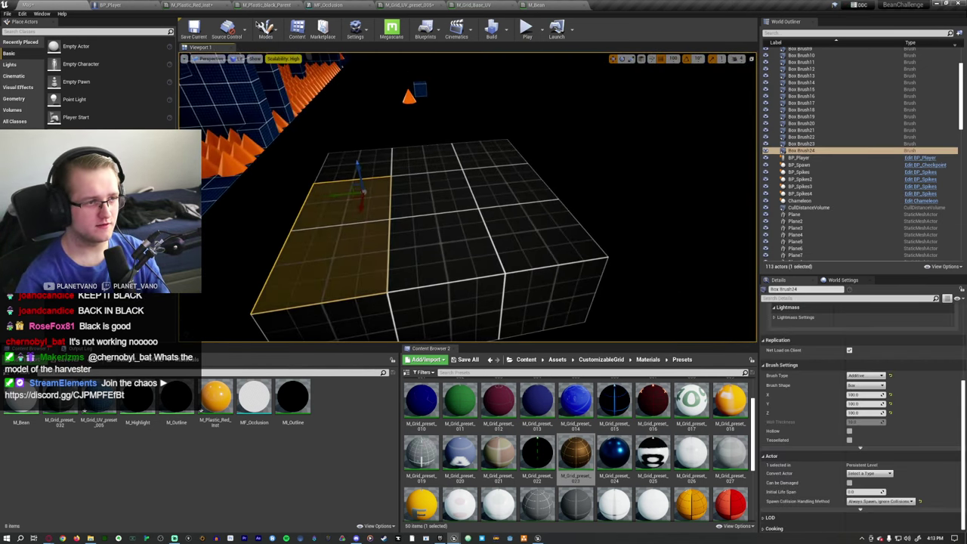
Enter brush editing and duplicate the small blue grid cube outside the level into the empty space beyond the spare platform
left_click(265, 30)
left_click(285, 80)
mouse_move(340, 136)
right_mouse_down()
mouse_move(477, 180)
mouse_move(577, 84)
mouse_move(544, 105)
mouse_move(587, 132)
right_mouse_up()
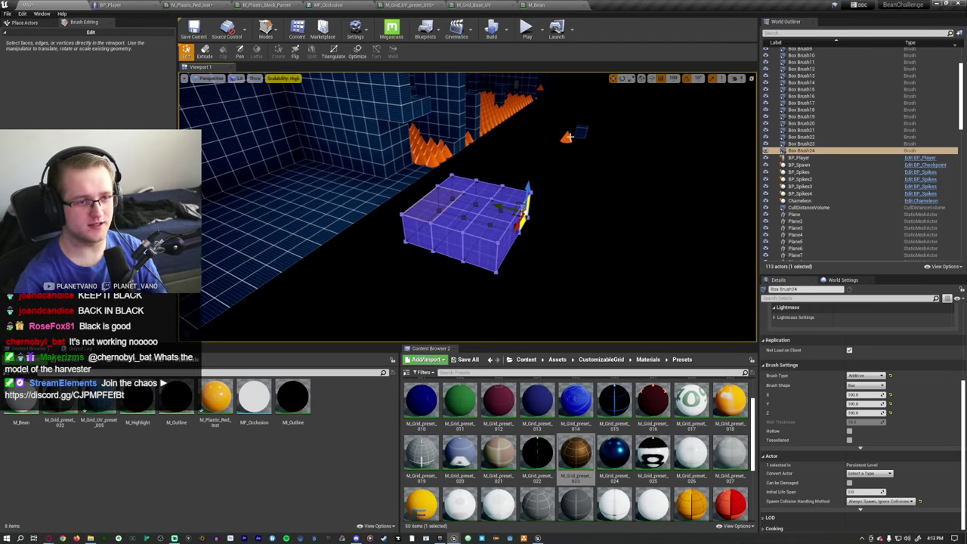
left_click(582, 132)
mouse_move(576, 136)
left_mouse_down("alt")
mouse_move(515, 262)
mouse_move(622, 276)
mouse_move(655, 201)
left_mouse_up("alt")
right_click_drag(654, 200, 703, 181)
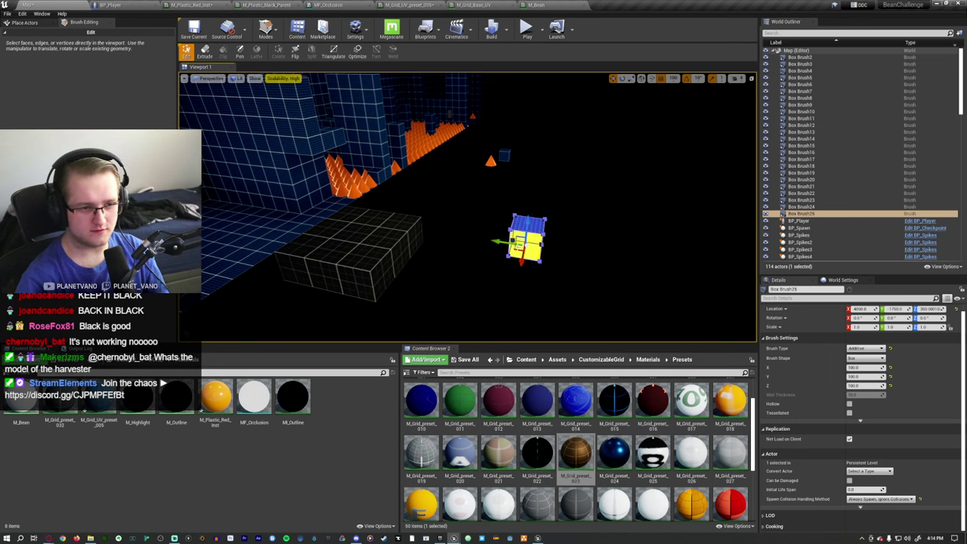
Lengthen the copied cube and extrude its long side faces to form a two-by-two-cell block
right_click_drag(442, 268, 499, 254)
left_click(442, 267)
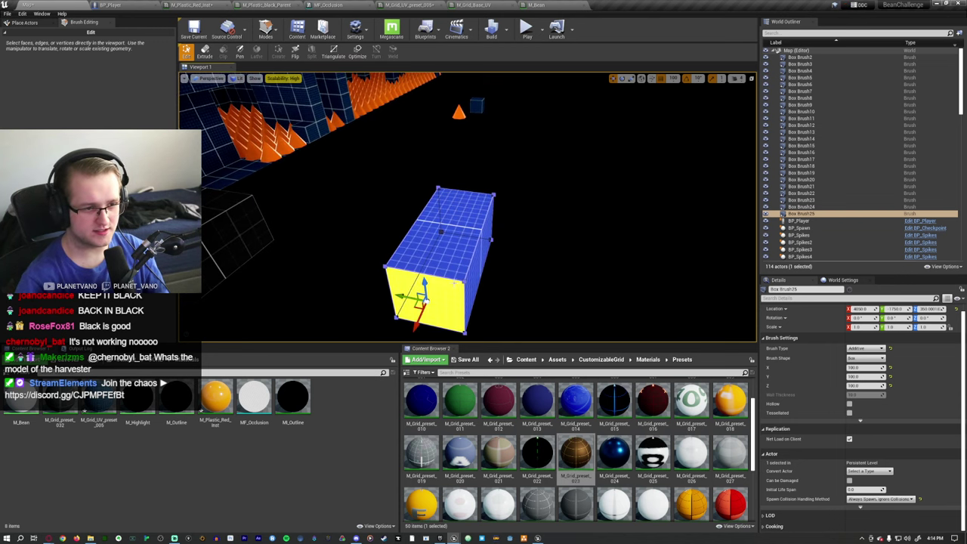
mouse_move(470, 273)
left_mouse_down("ctrl")
mouse_move(474, 224)
mouse_move(423, 291)
left_mouse_up("ctrl")
left_click(204, 53)
right_click_drag(423, 291, 391, 227)
left_click(391, 236)
left_click(389, 261, "ctrl")
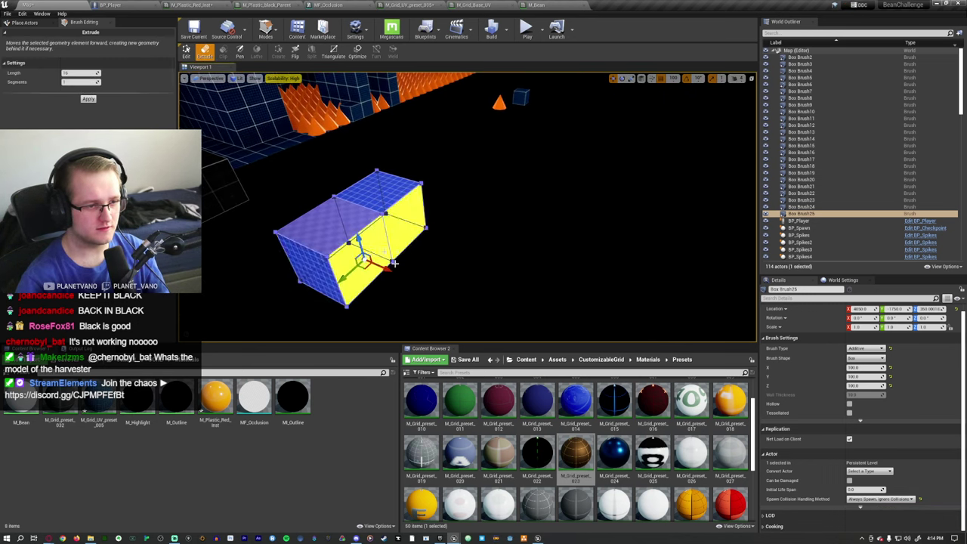
right_click_drag(392, 267, 511, 190)
key("Escape")
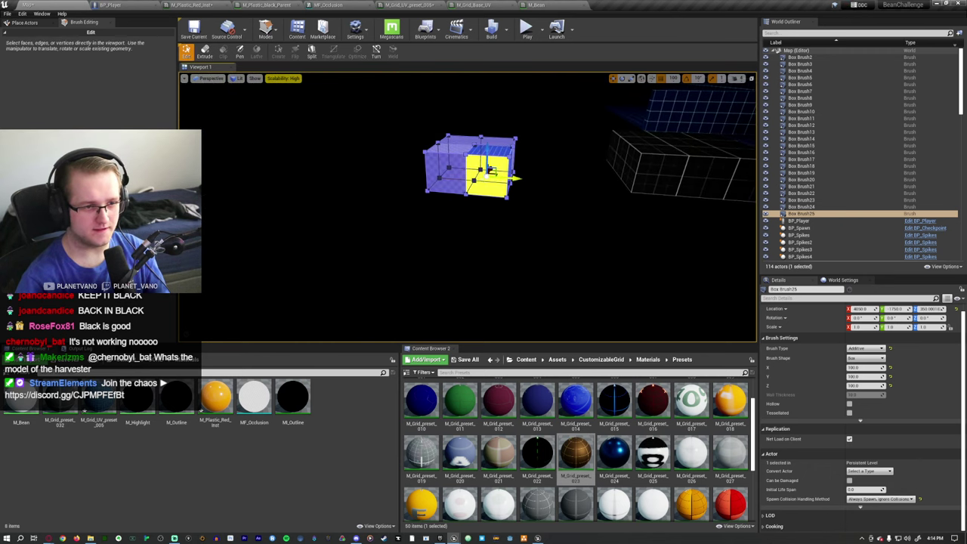
Try to extend the two-by-two block by moving its individual side and end faces, undoing the moves
key("f")
mouse_move(529, 218)
left_mouse_down("alt")
mouse_move(491, 215)
mouse_move(529, 218)
left_mouse_up("alt")
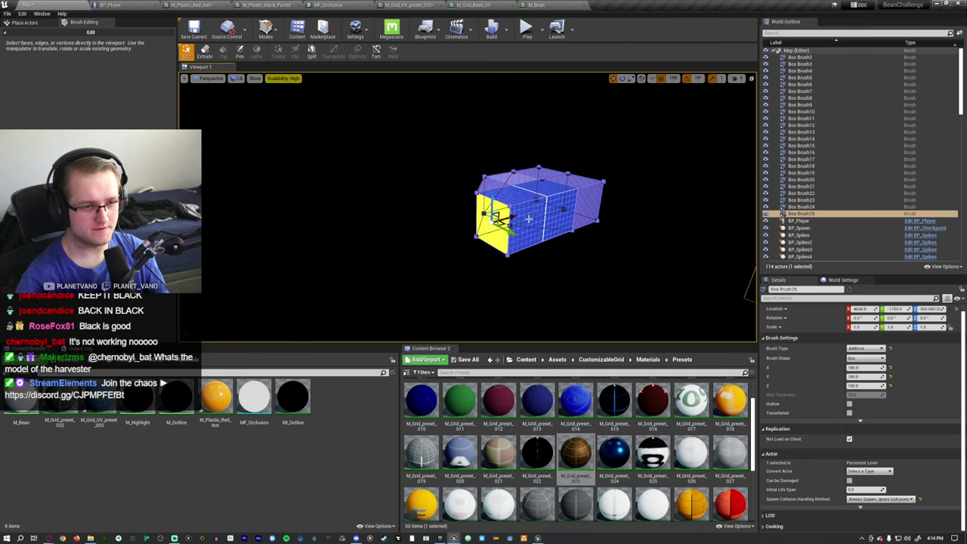
key("ctrl+z")
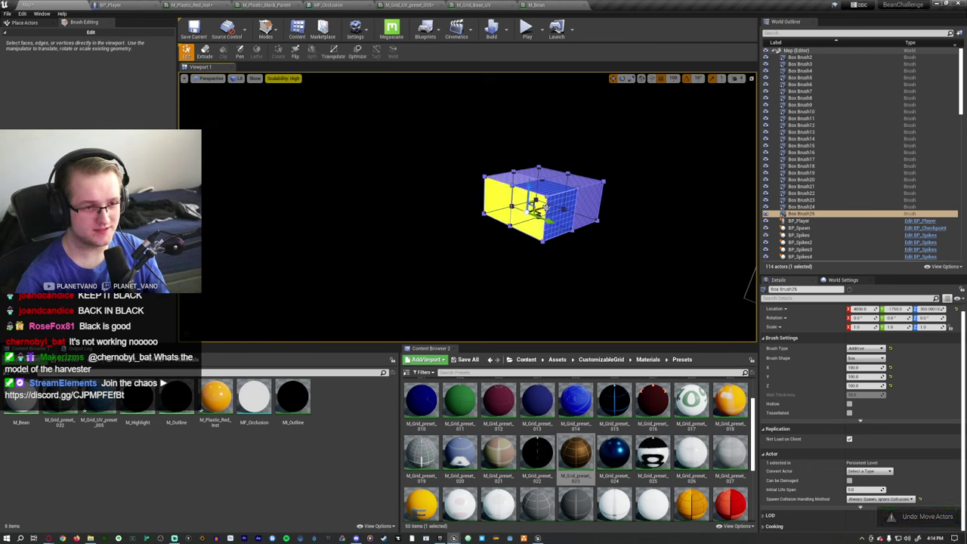
key("ctrl+z")
key("ctrl+z")
key("ctrl+z")
key("ctrl+z")
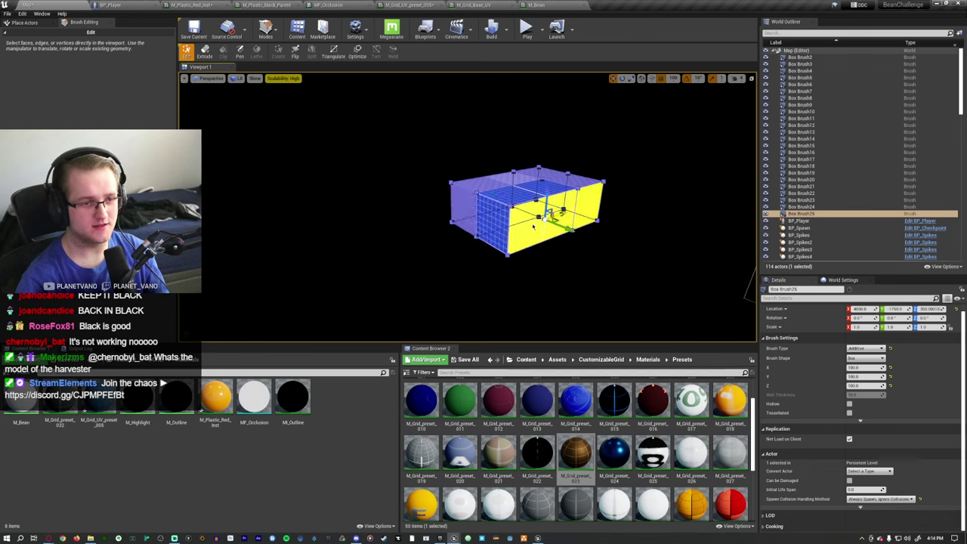
key("ctrl+z")
key("ctrl+z")
key("ctrl+z")
key("ctrl+z")
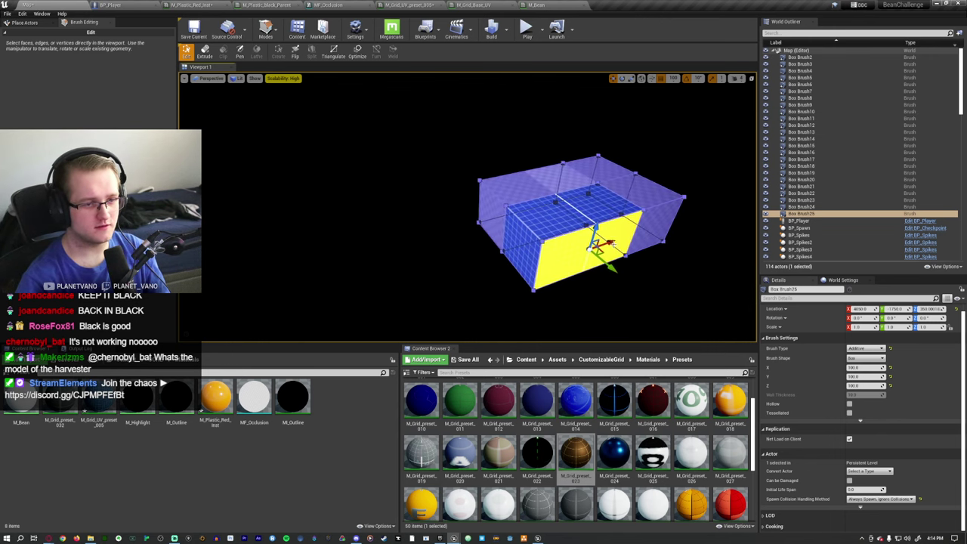
key("ctrl+z")
key("ctrl+z")
key("ctrl+z")
key("ctrl+z")
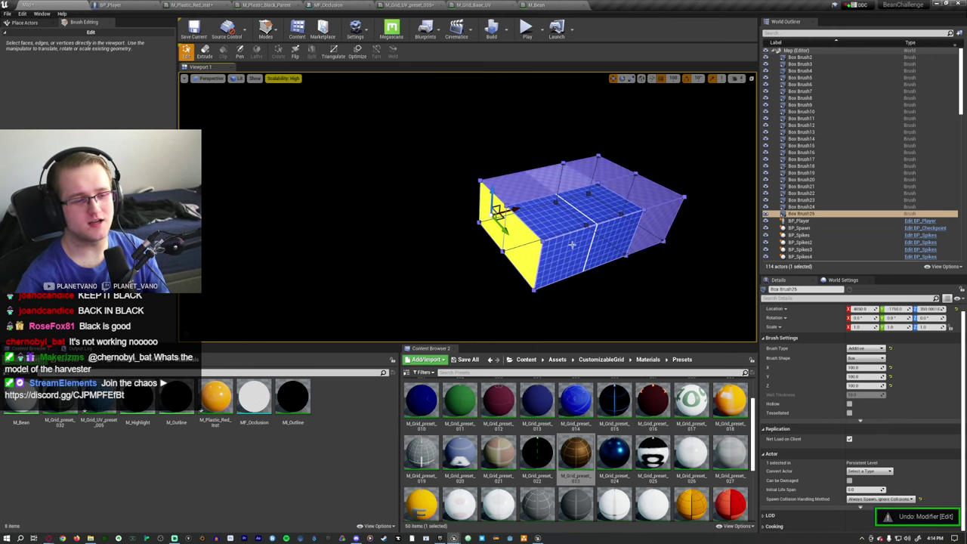
key("ctrl+z")
key("ctrl+z")
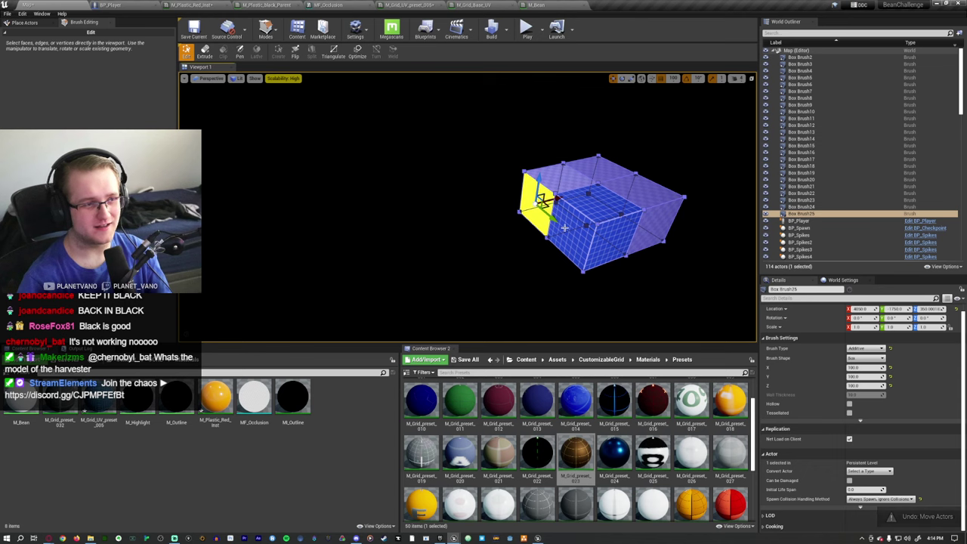
Try once more to push out the block's end faces in Edit mode, and undo back to the two-by-two shape
left_click(204, 51)
mouse_move(546, 178)
right_mouse_down()
mouse_move(529, 181)
mouse_move(545, 178)
right_mouse_up()
left_click(186, 50)
left_click(560, 162)
left_click(622, 173)
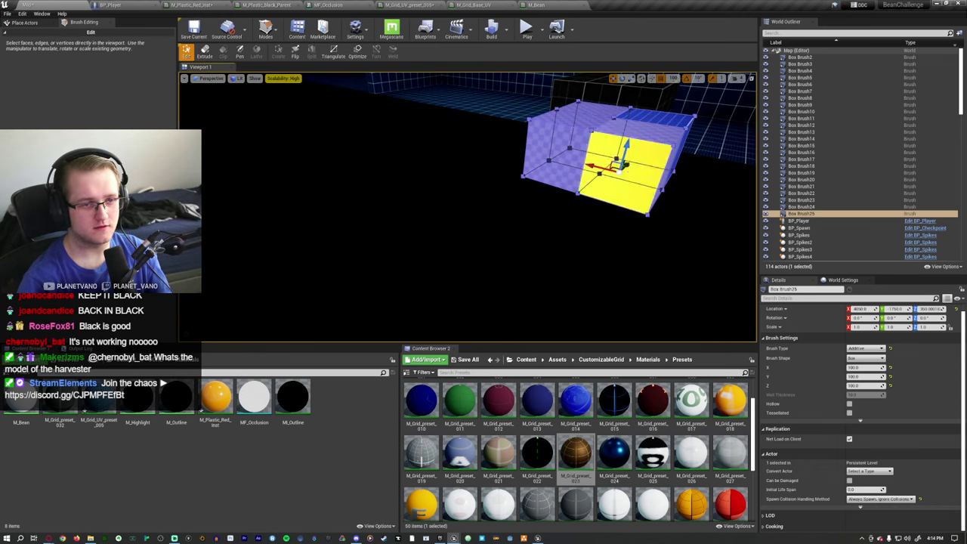
right_click_drag(622, 173, 514, 185)
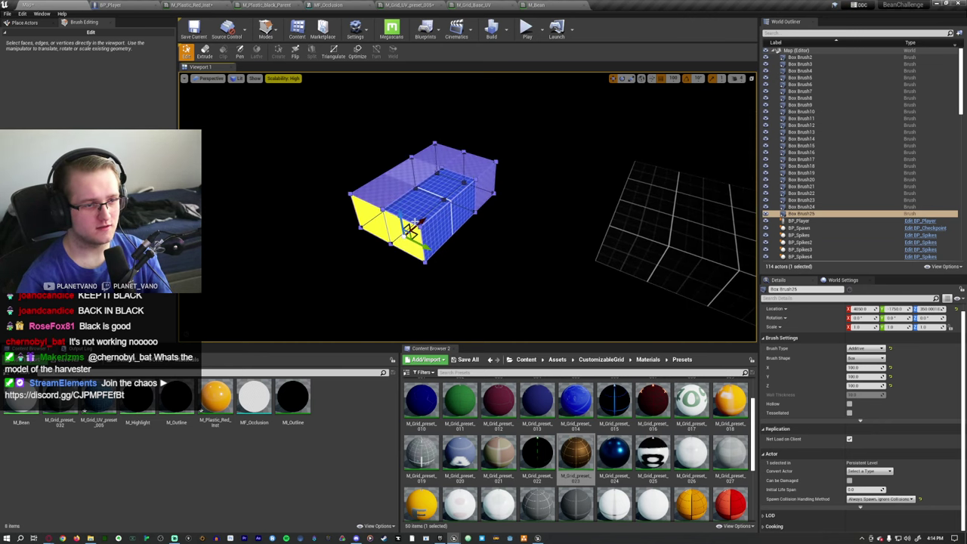
key("ctrl+z")
key("ctrl+z")
key("ctrl+z")
key("ctrl+z")
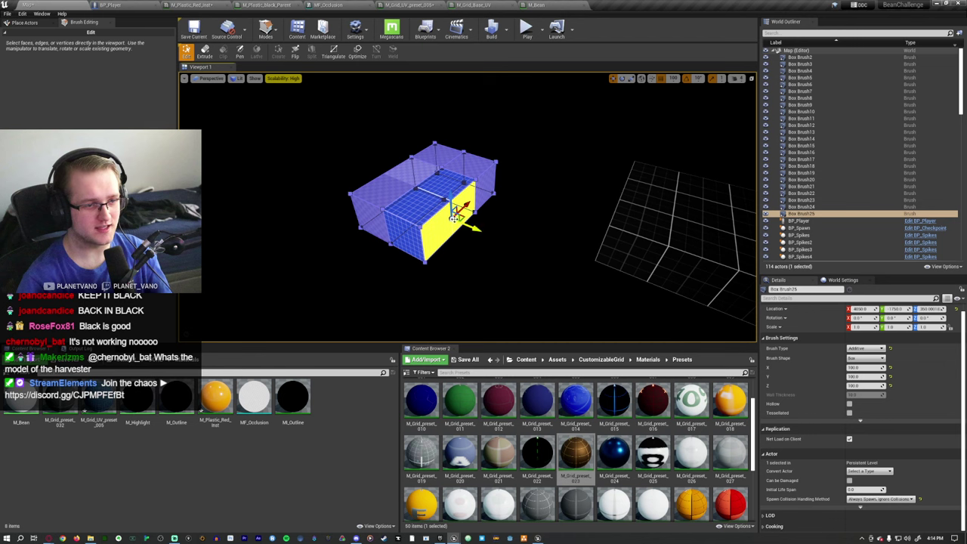
key("ctrl+z")
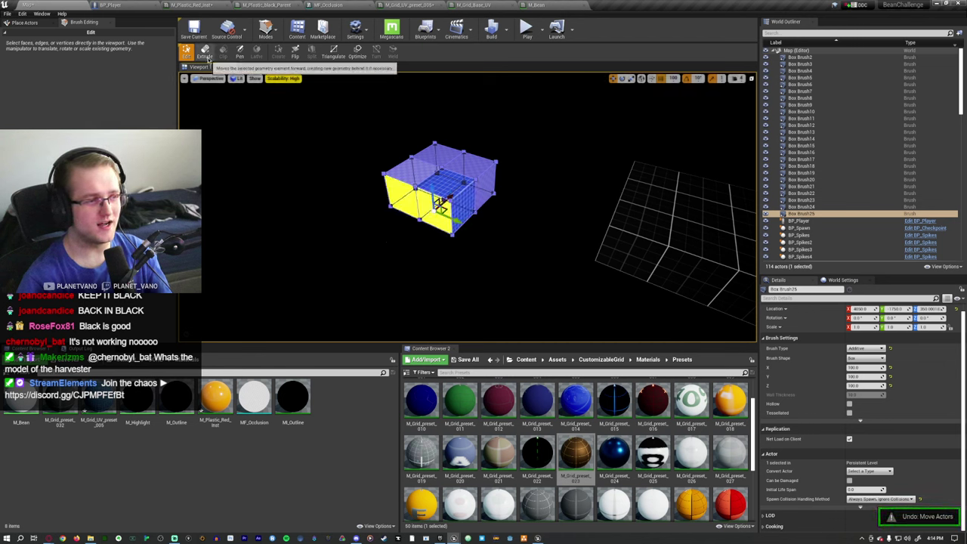
Extrude the block's two end faces and its three side faces outward by one cell each, forming a three-by-three-cell platform
left_click(205, 51)
left_click_drag(406, 234, 393, 247)
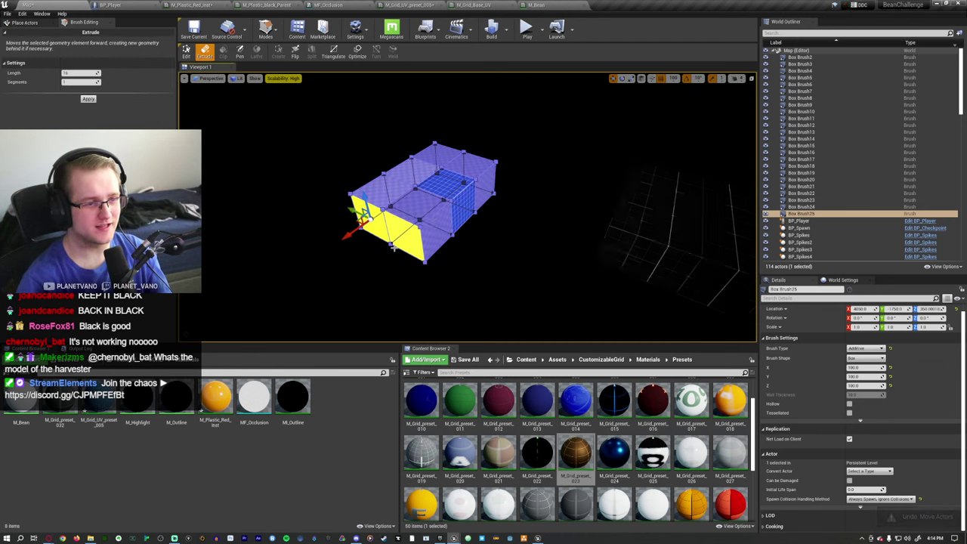
left_click(482, 197)
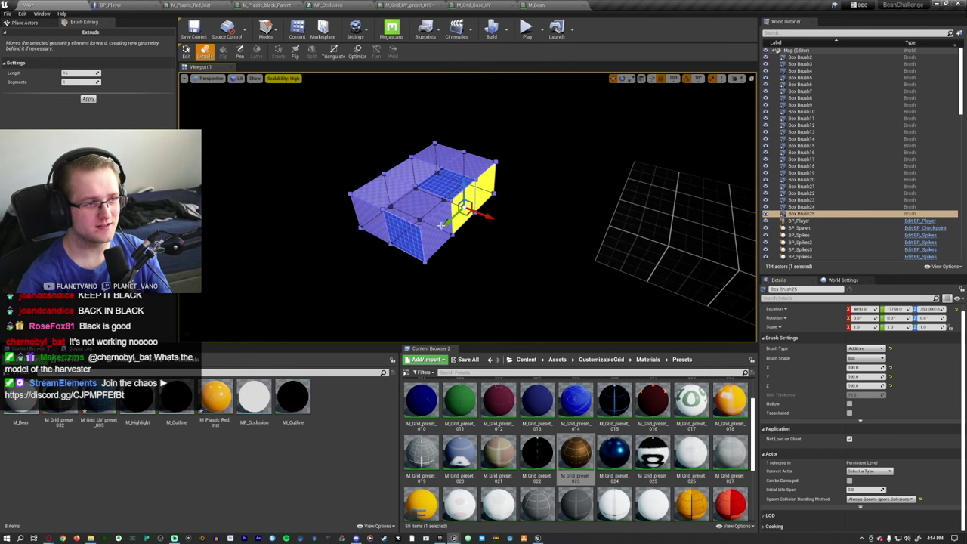
left_click_drag(461, 241, 495, 258)
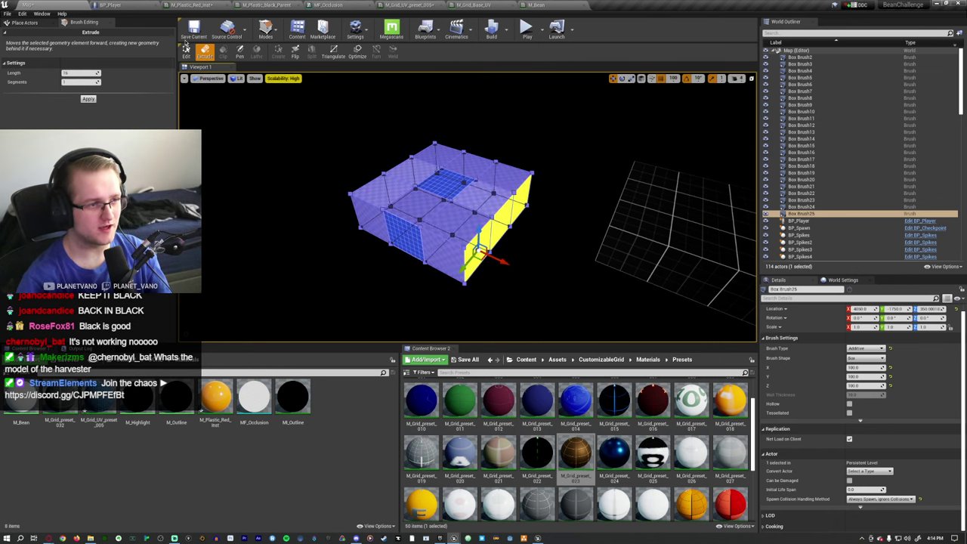
Leave brush editing and select all surfaces of the new three-by-three platform
key("shift+1")
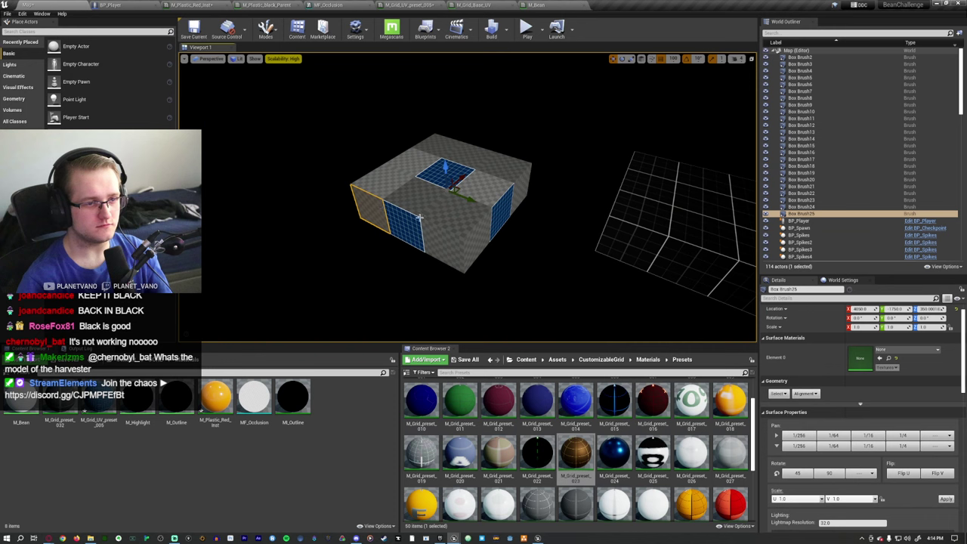
left_click(784, 394)
left_click(809, 411)
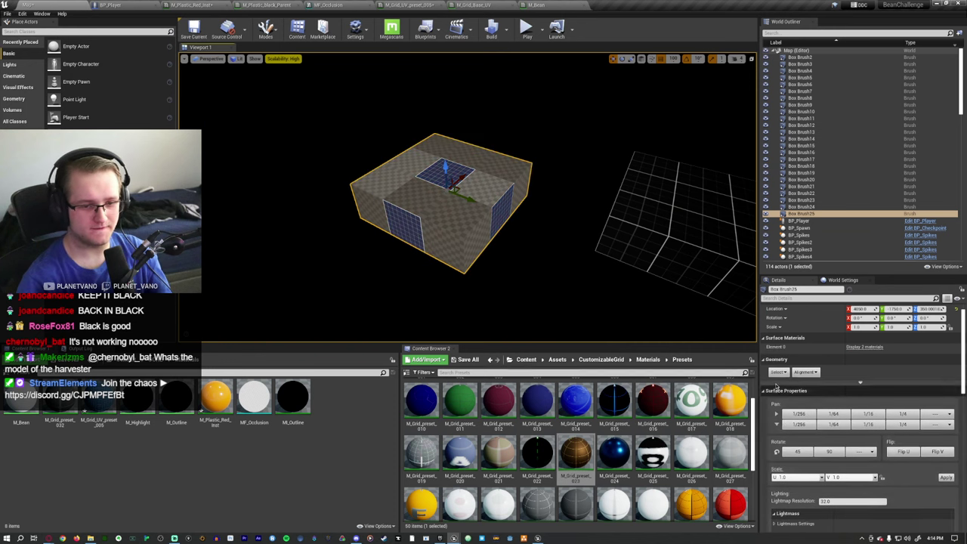